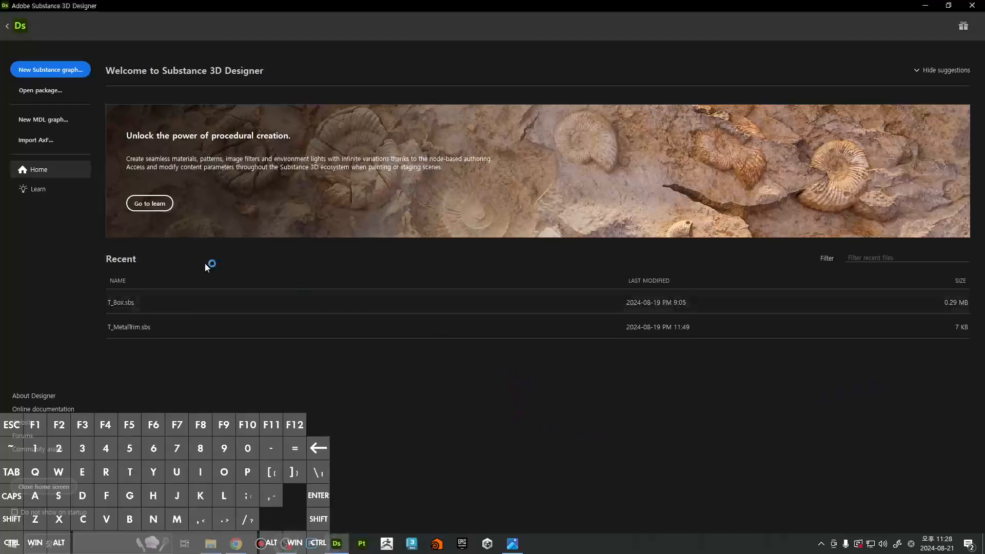
Close the home screen, then enlarge the graph area vertically and widen the 2D view against the 3D view
click(7, 28)
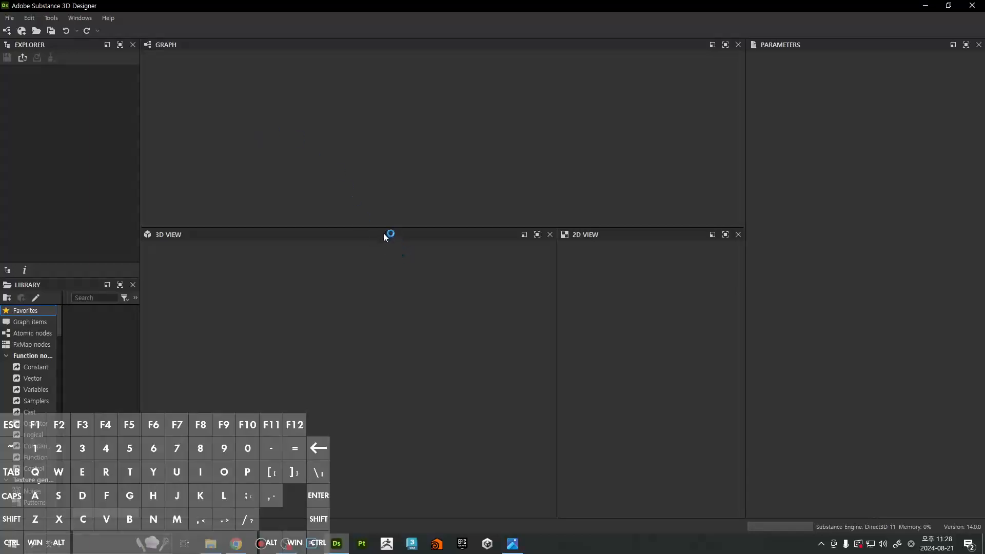
drag(383, 233, 396, 336)
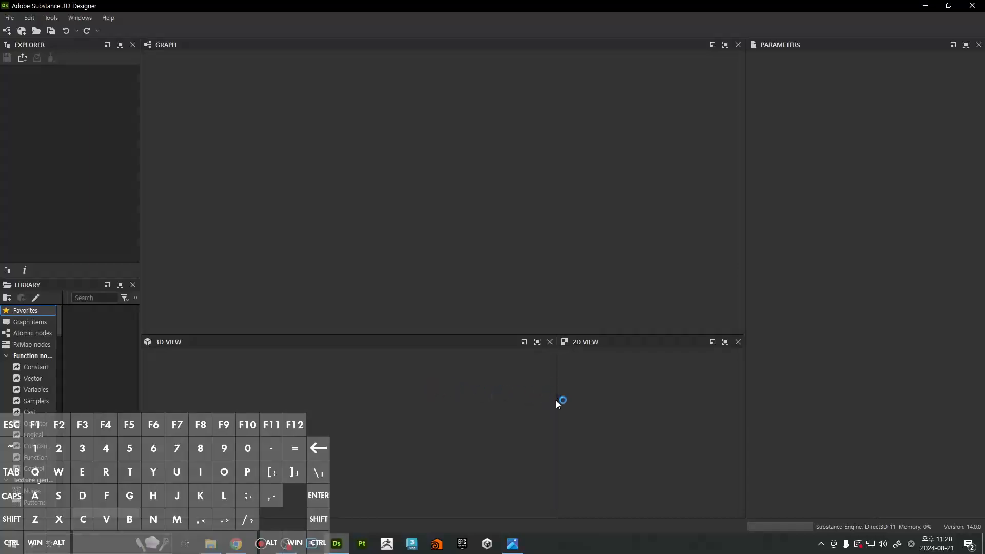
drag(558, 401, 455, 399)
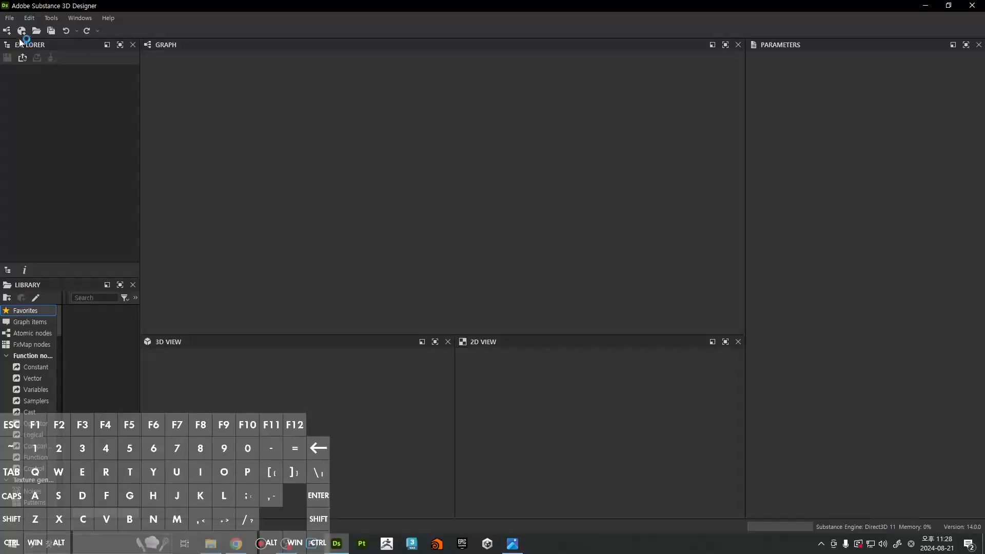
Start a new Substance graph and choose the Metallic Roughness template for it
click(9, 19)
click(9, 18)
mouse_move(24, 32)
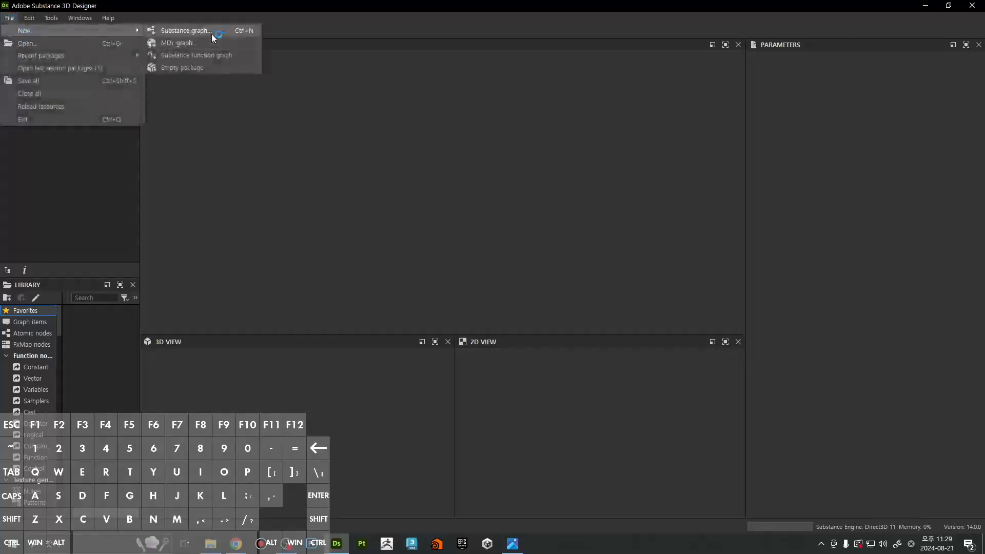
click(223, 33)
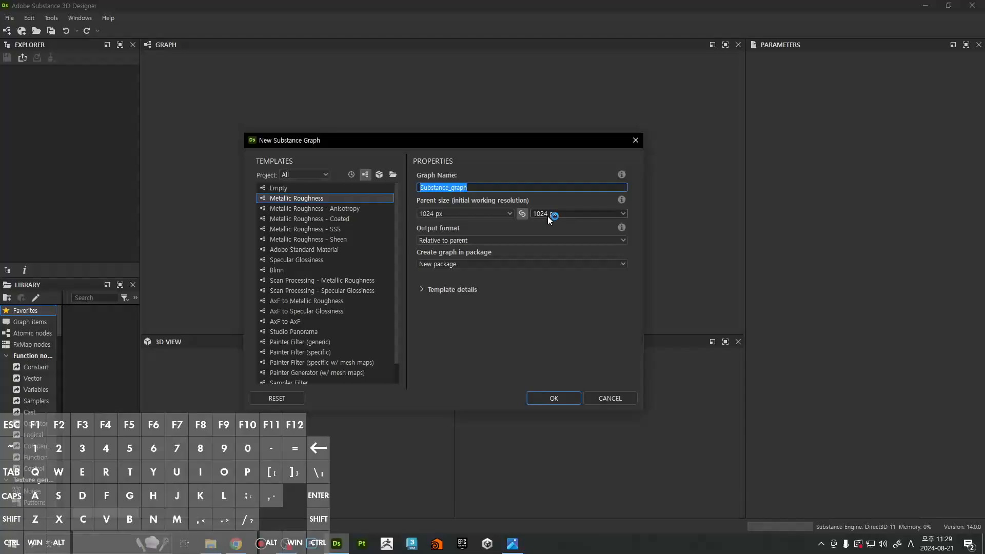
click(352, 206)
click(356, 200)
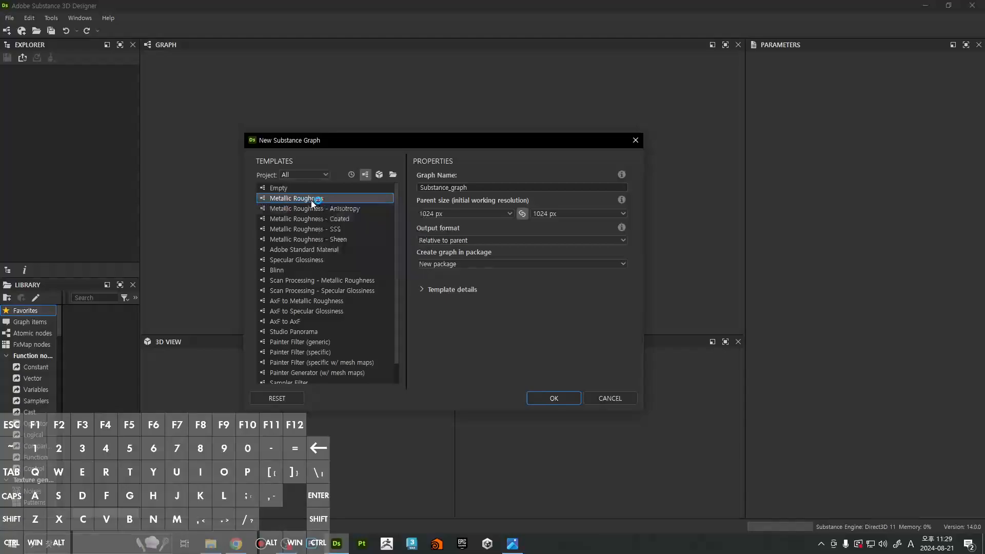
click(354, 212)
click(351, 219)
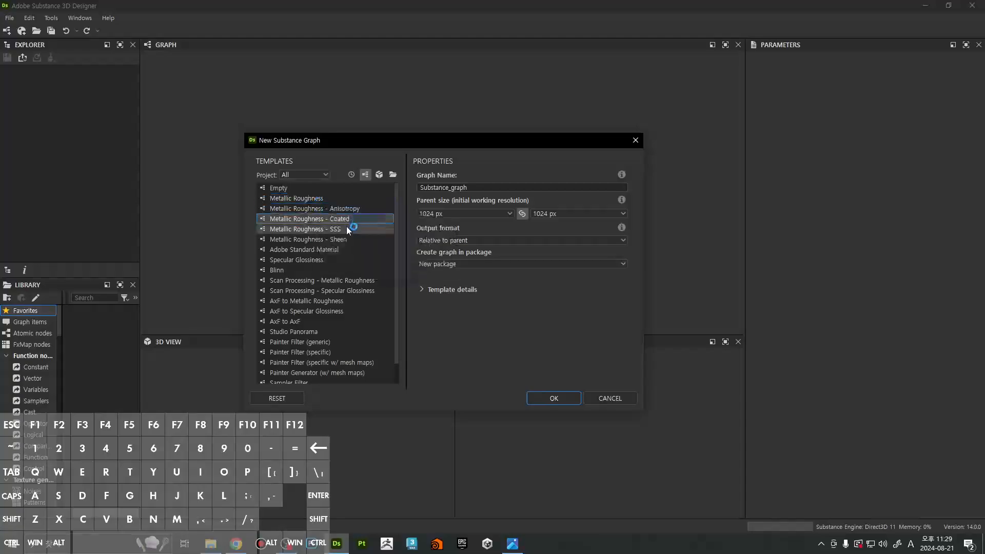
click(341, 238)
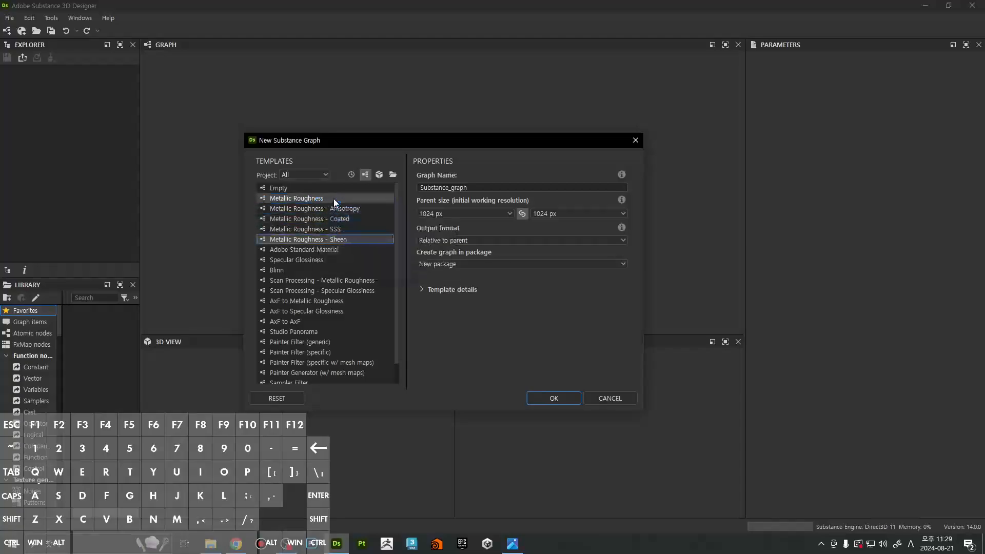
click(334, 199)
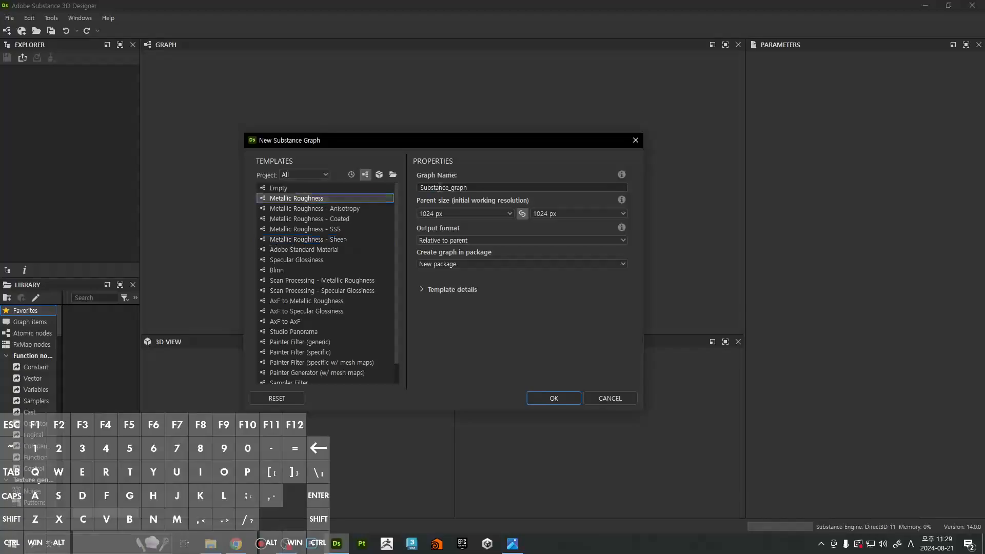
Name the graph T_Trim, set its parent size to 1024 × 1024 px and create it
drag(492, 187, 326, 176)
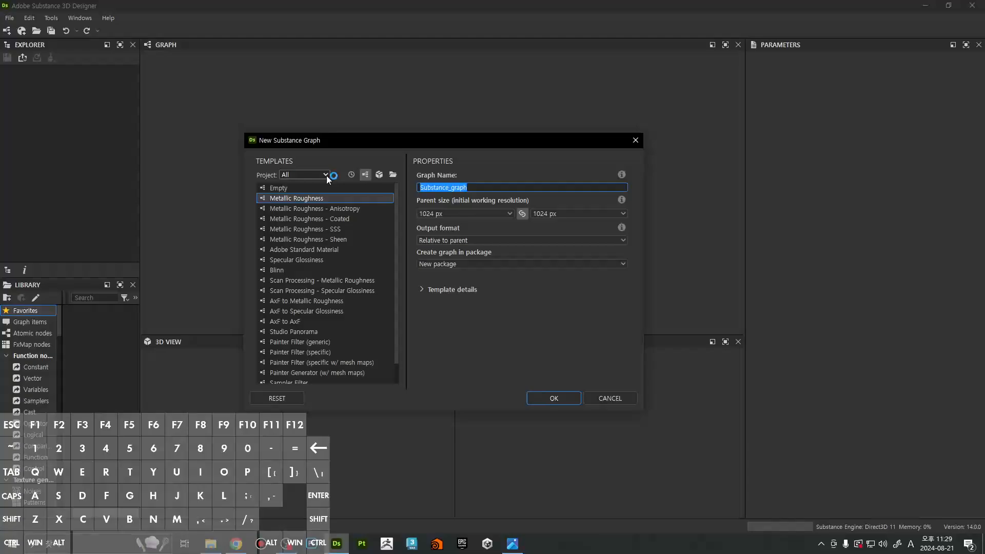
text(T_Trim)
click(497, 212)
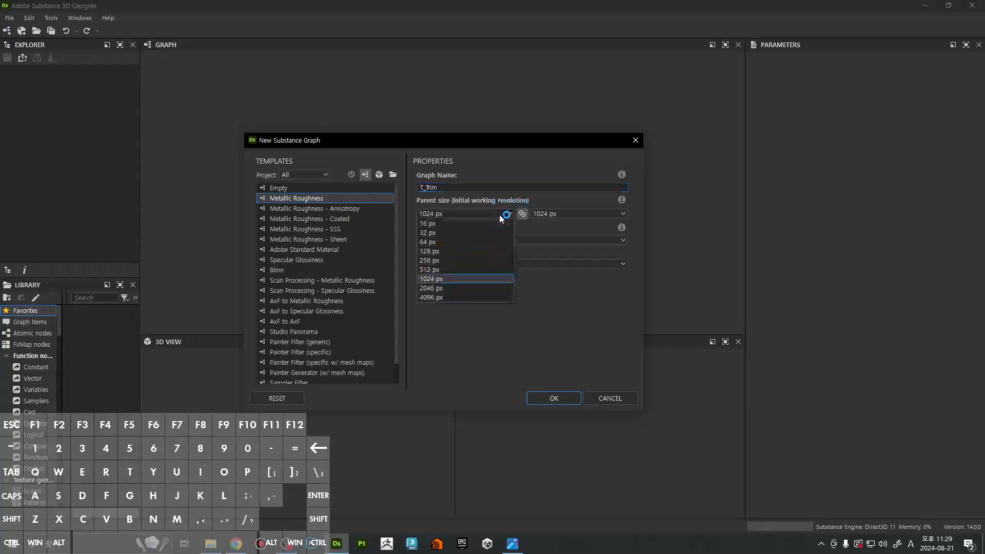
click(497, 212)
click(477, 215)
click(442, 288)
click(443, 216)
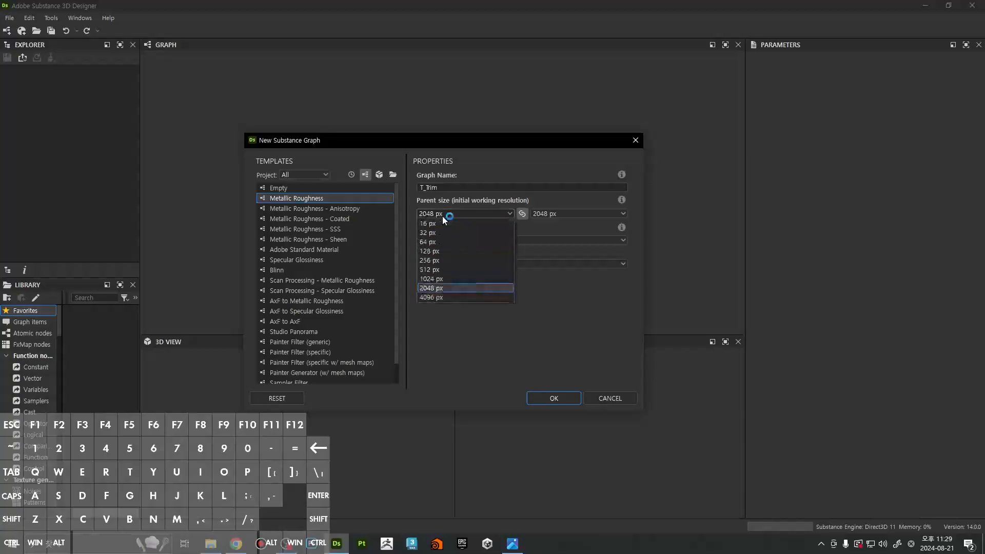
click(439, 278)
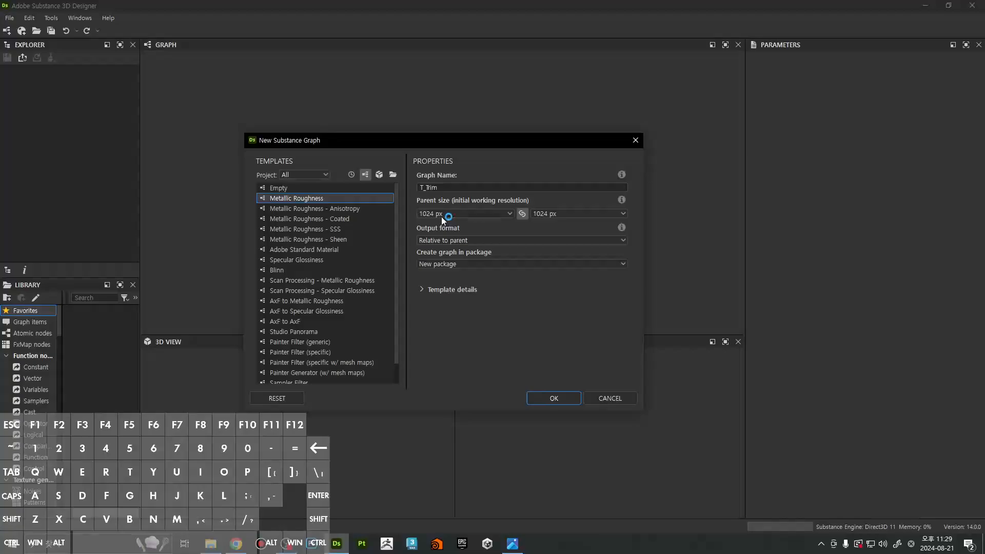
click(441, 216)
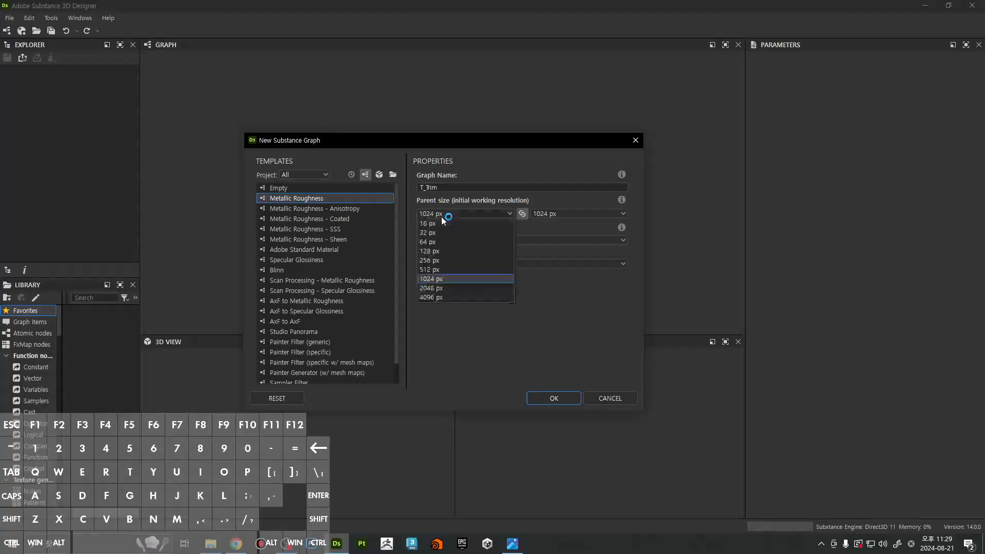
click(439, 279)
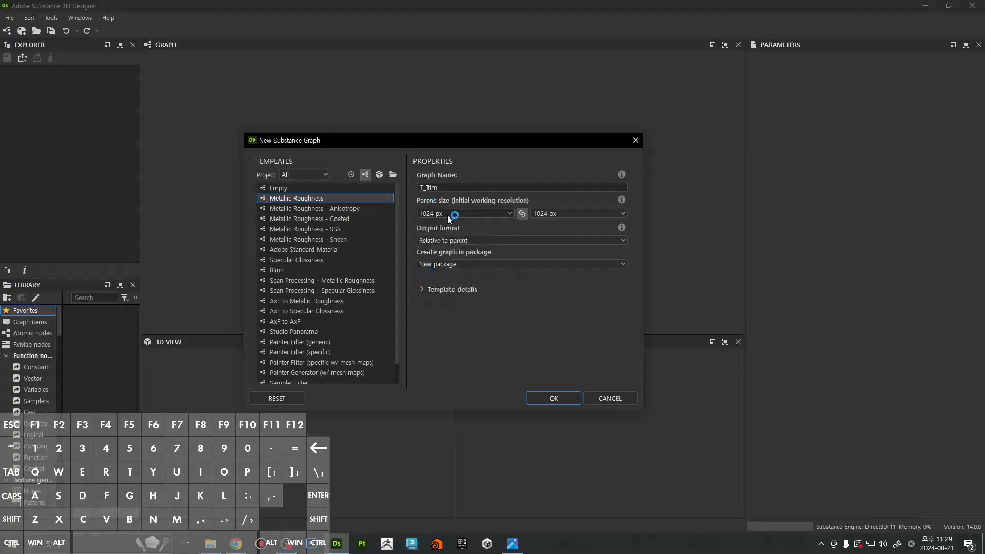
click(554, 398)
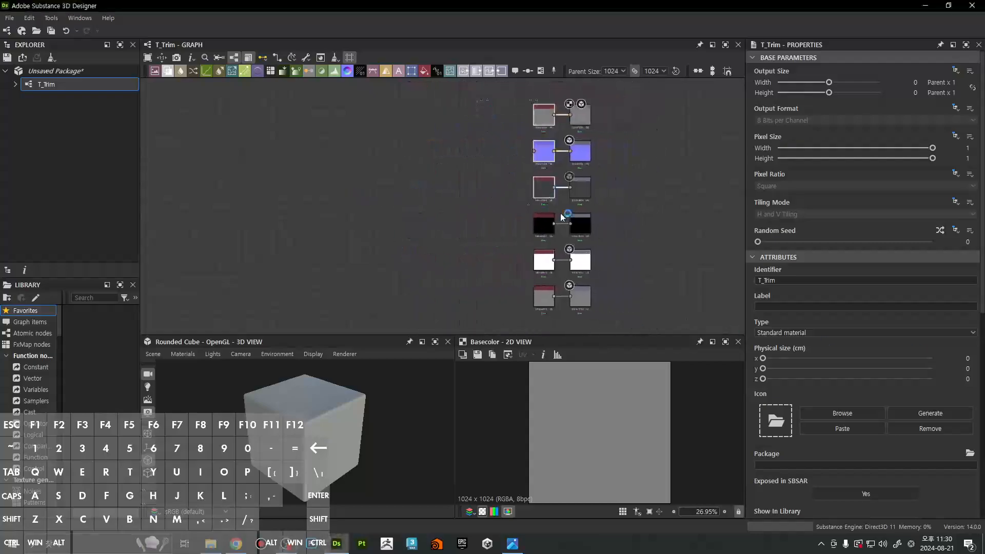
Examine the output nodes of the T_Trim graph, from base color down to height
drag(561, 218, 628, 329)
middle_drag(626, 234, 651, 261)
scroll(624, 143, up, 4)
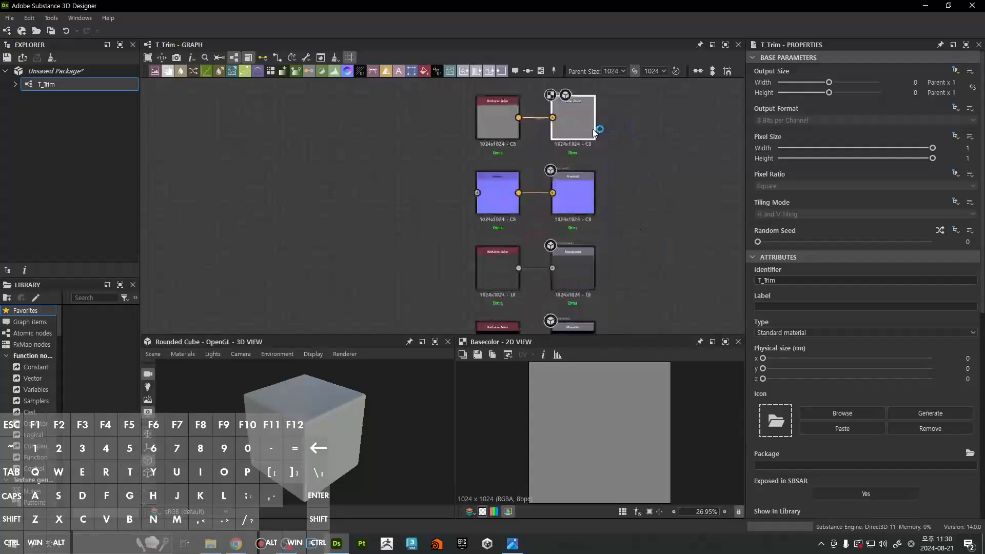
click(584, 208)
middle_drag(593, 276, 604, 243)
click(595, 217)
click(590, 217)
click(588, 250)
middle_drag(623, 303, 647, 211)
click(627, 235)
scroll(626, 233, down, 5)
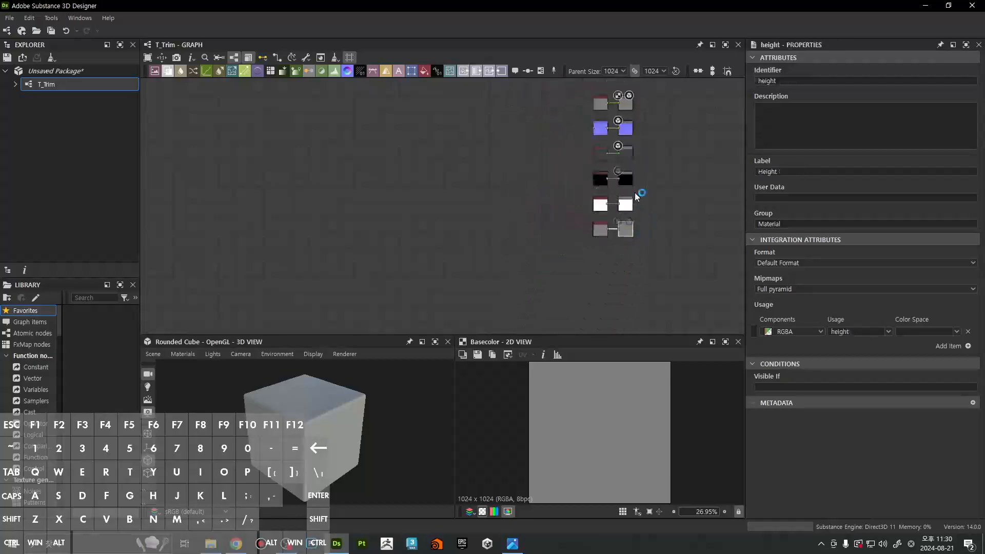
scroll(633, 256, up, 2)
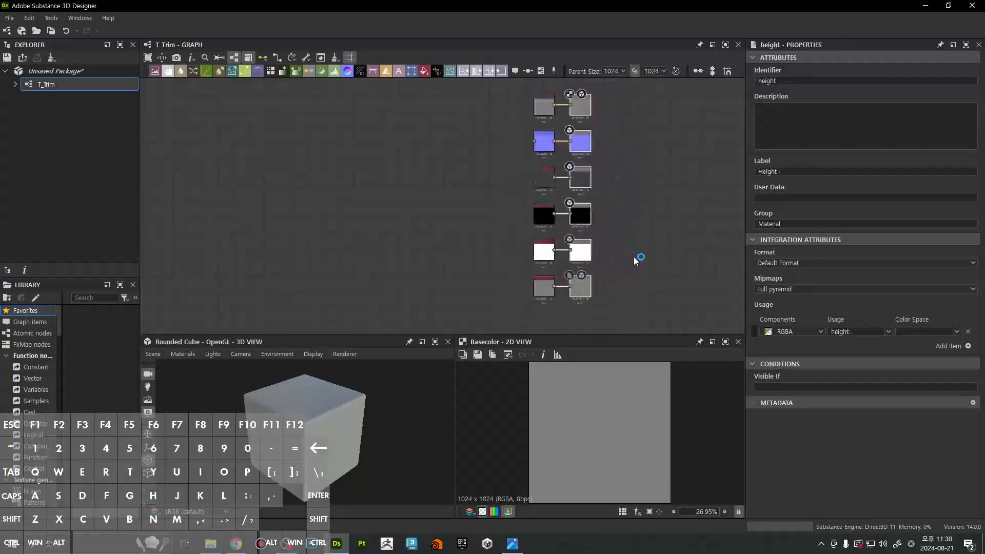
middle_drag(633, 257, 661, 267)
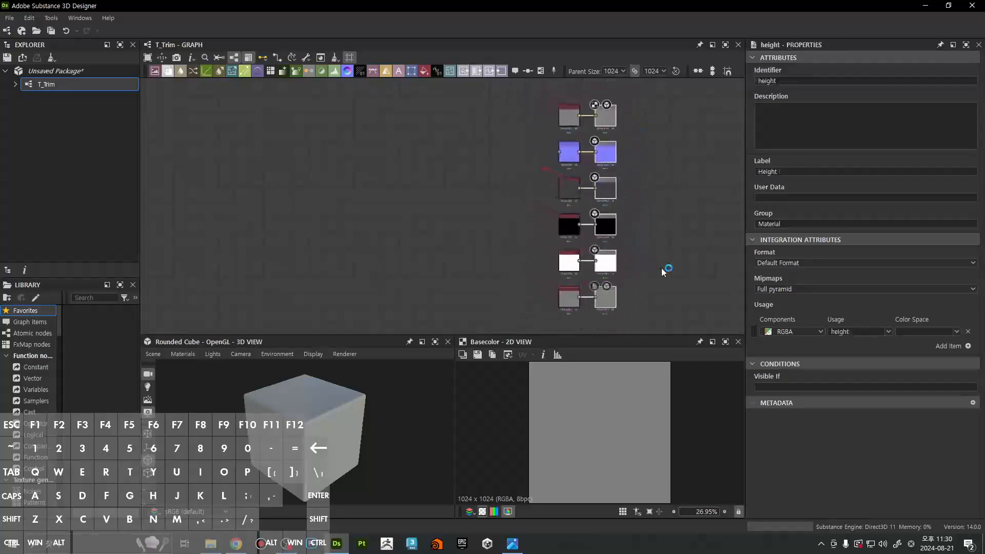
click(455, 249)
middle_drag(449, 298, 465, 287)
Edit the 3D view's default camera and set its focal length to 100 mm
drag(417, 409, 383, 394)
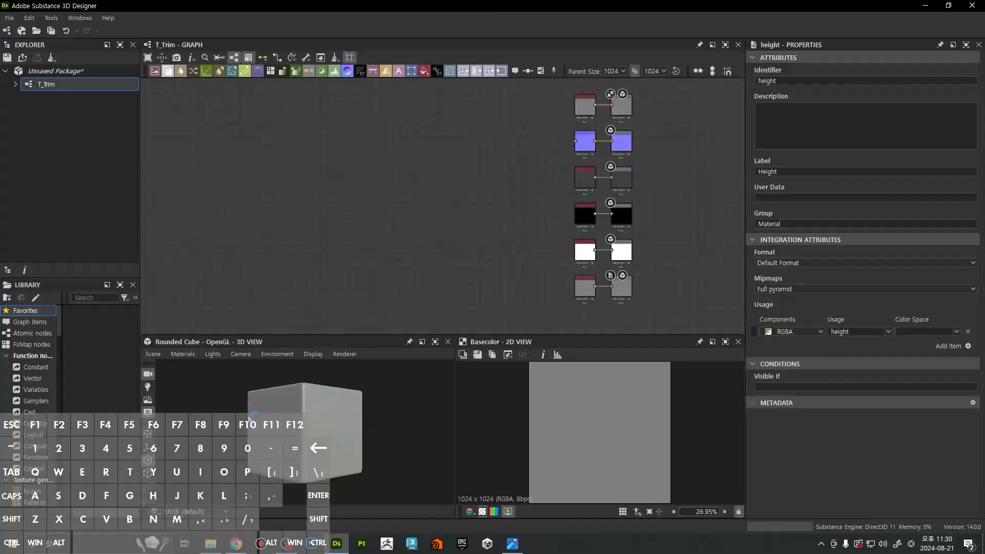
click(242, 355)
click(242, 356)
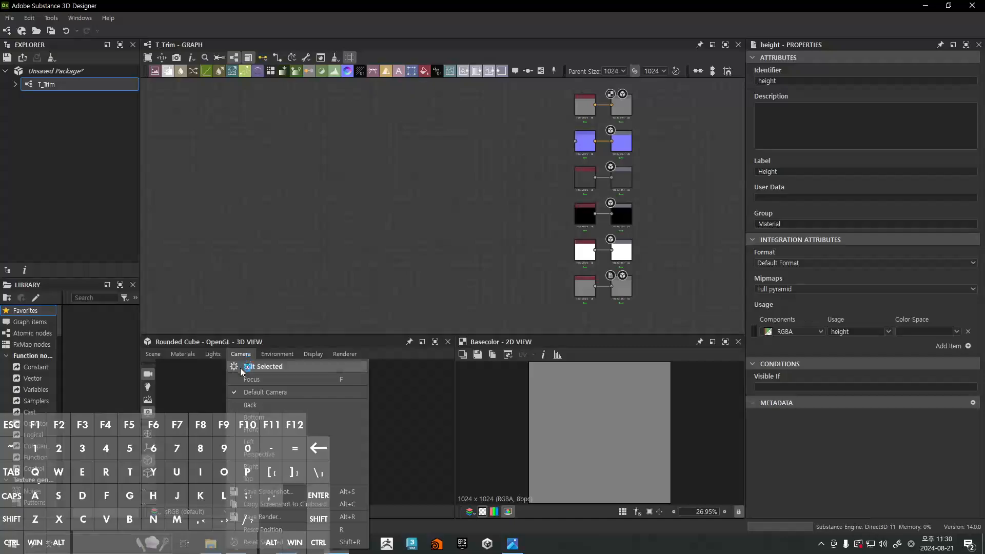
click(241, 368)
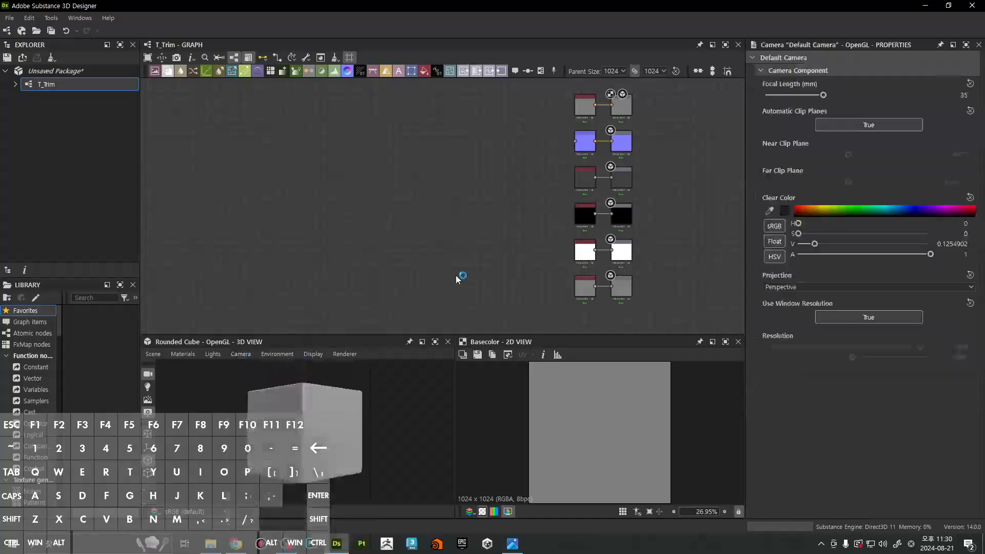
click(831, 94)
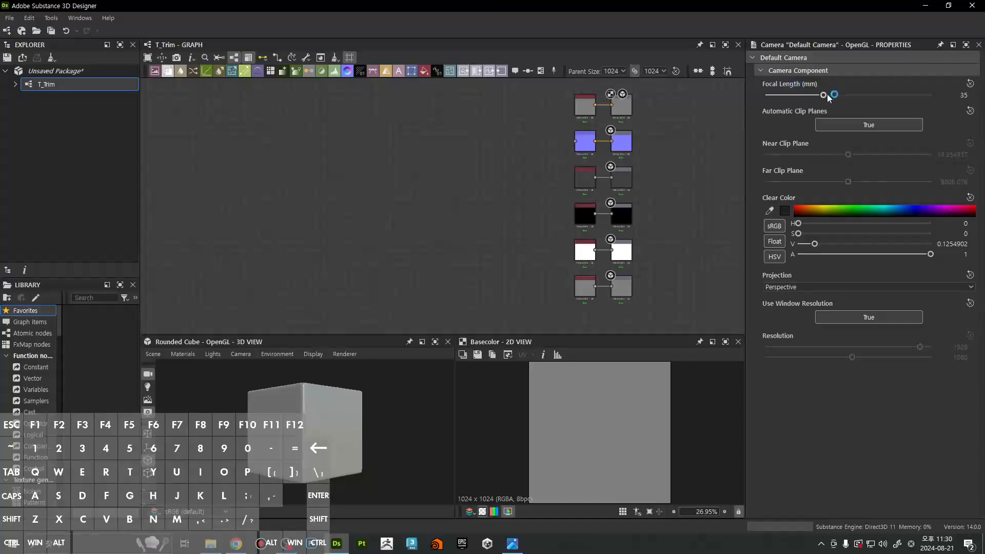
drag(827, 94, 930, 94)
scroll(359, 403, down, 3)
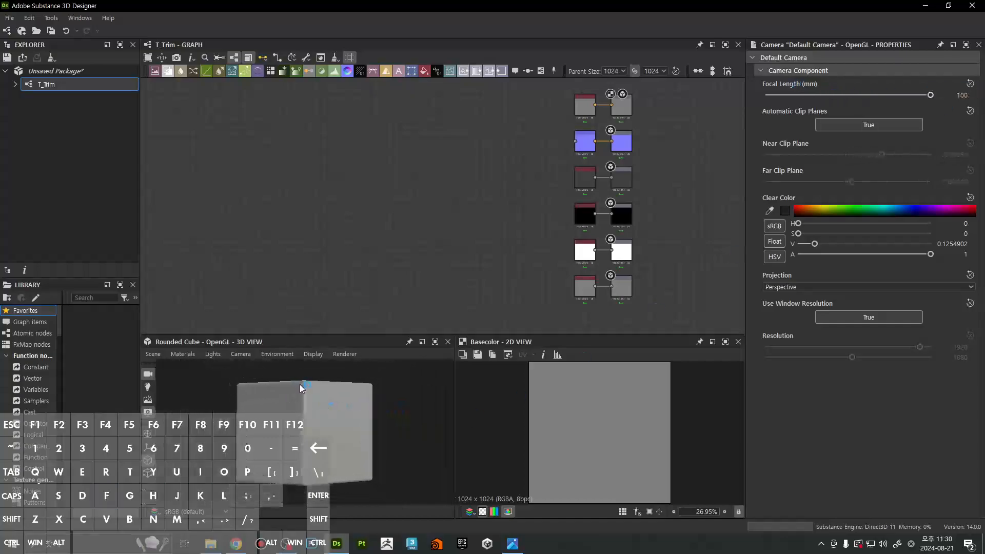
Try the Orthographic projection on the default camera and return it to Perspective
click(782, 287)
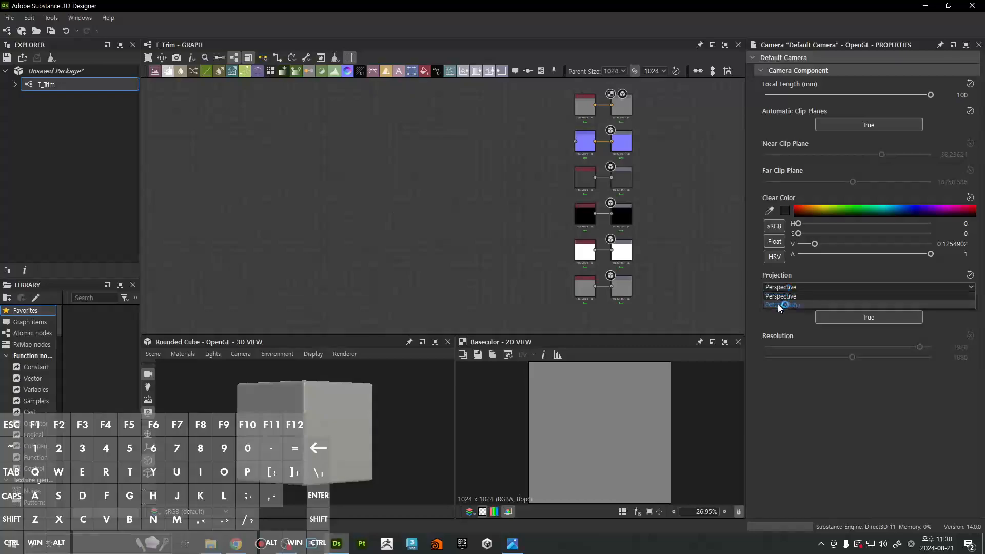
click(782, 301)
click(785, 287)
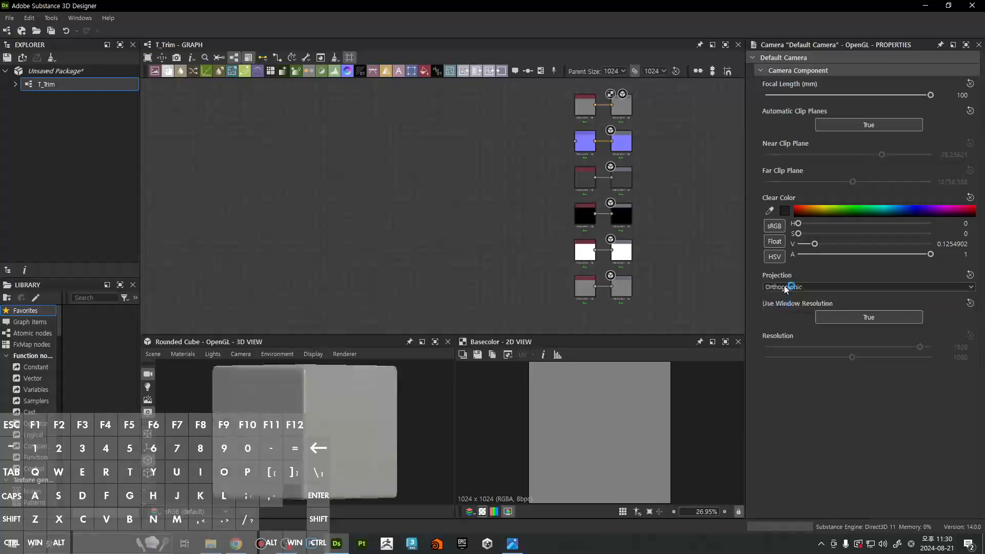
click(786, 297)
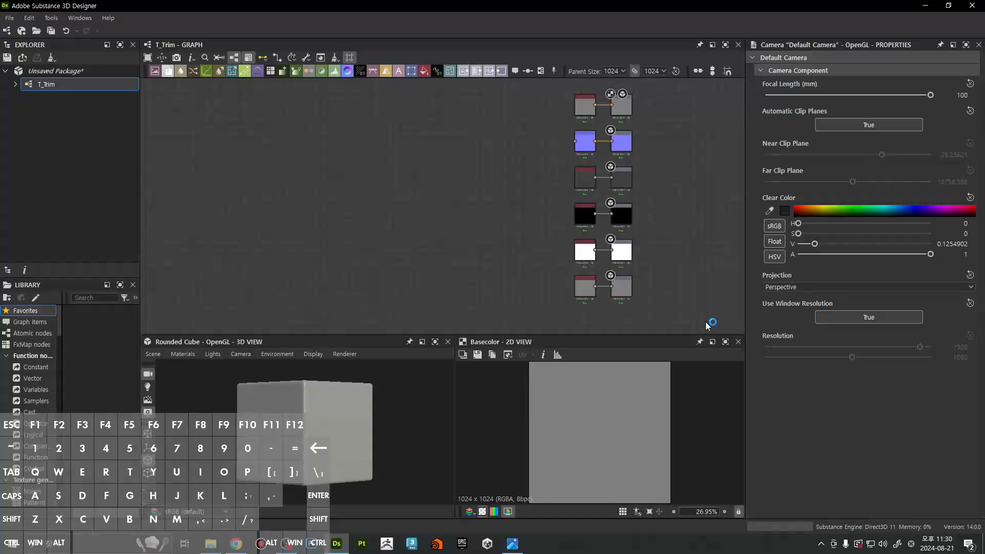
click(932, 96)
drag(282, 440, 229, 439)
drag(327, 445, 308, 432)
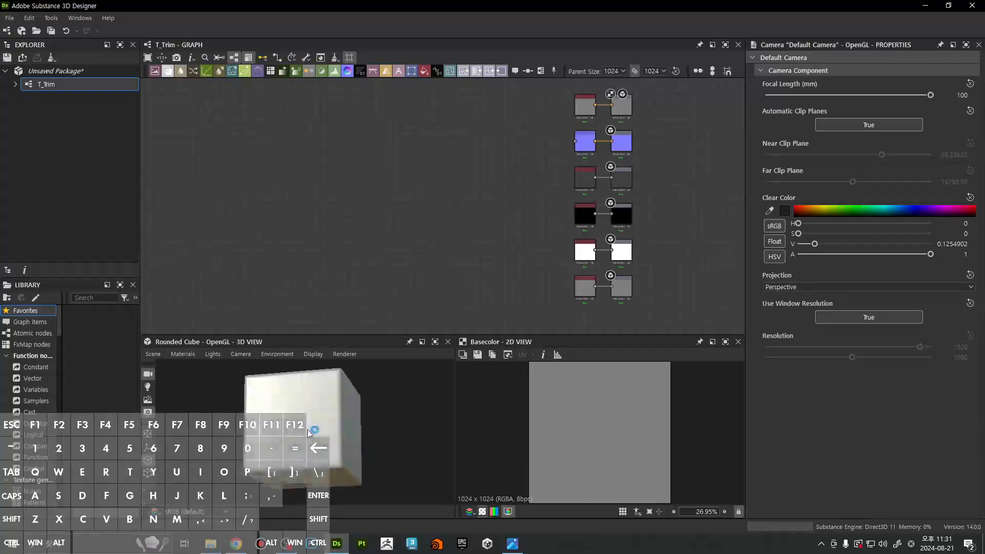
Open the recently used package T_Box.sbs and maximize the 3D view
click(9, 17)
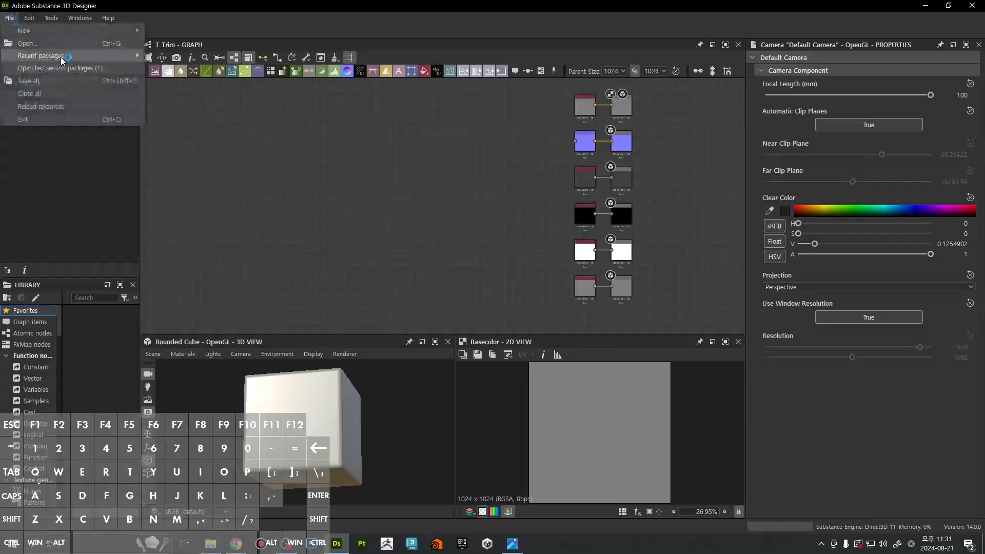
mouse_move(65, 55)
click(255, 58)
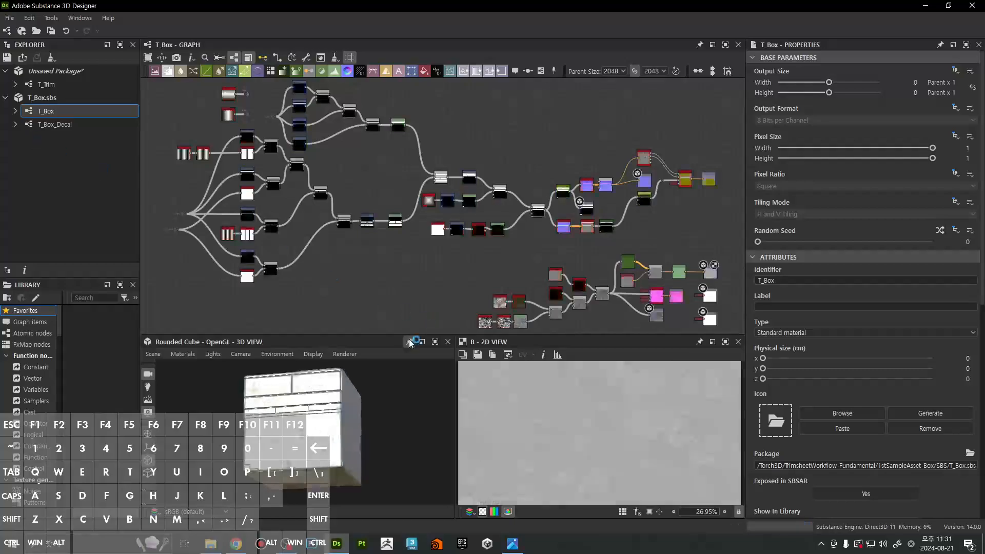
drag(393, 337, 405, 203)
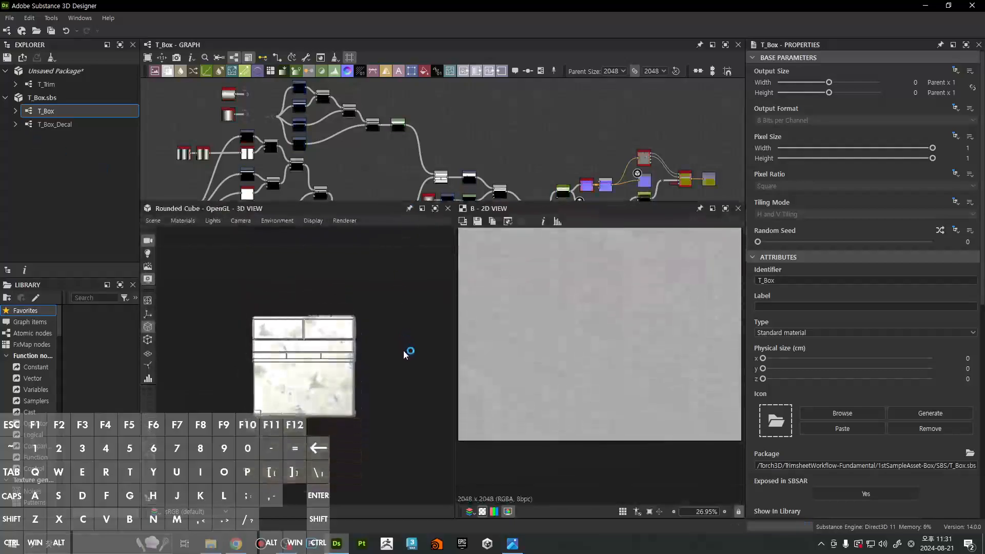
click(439, 209)
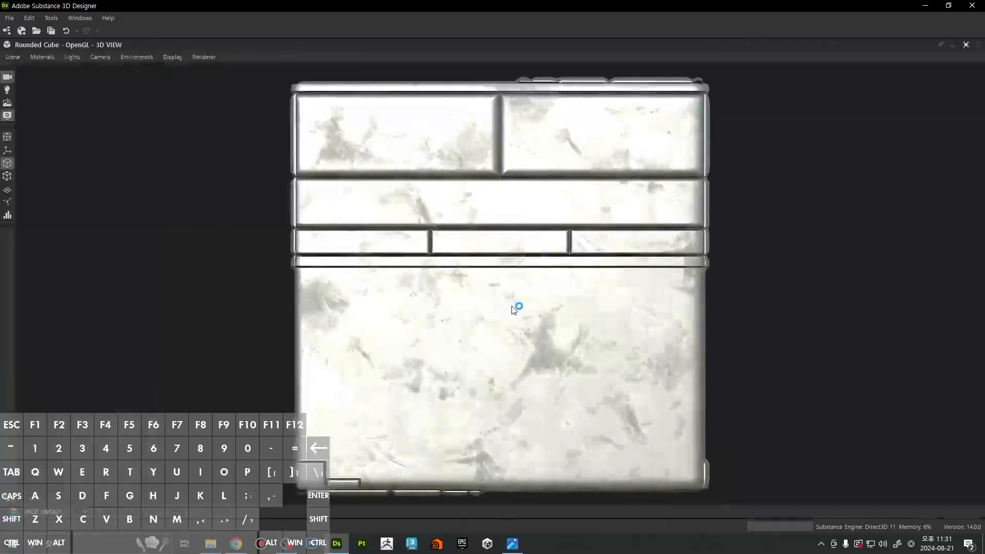
Examine the T_Box material on the rounded cube under different environment lighting rotations
scroll(733, 334, down, 1)
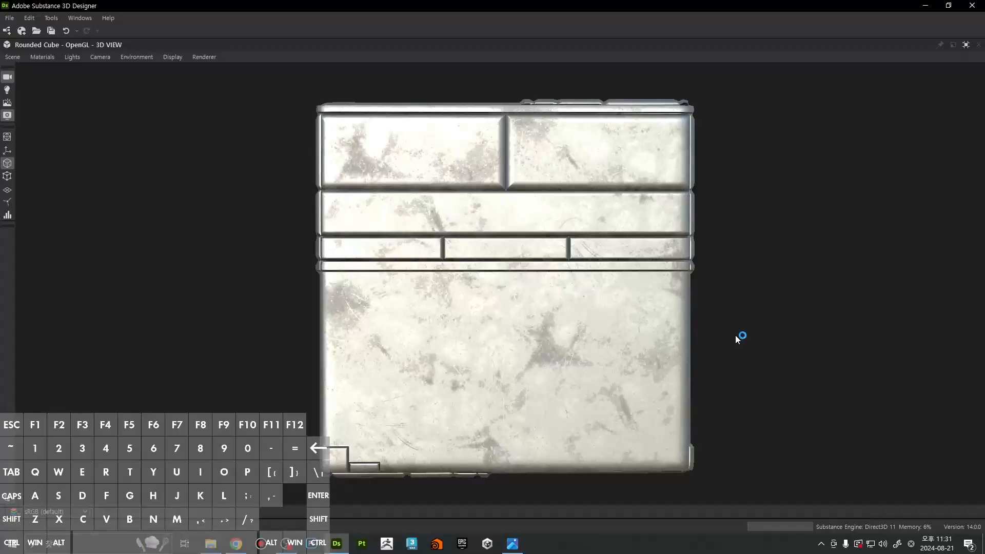
ctrl+shift+right_drag(774, 324, 742, 355)
ctrl+shift+right_drag(757, 351, 605, 211)
middle_drag(605, 212, 596, 240)
middle_drag(821, 269, 574, 353)
right_drag(656, 313, 628, 125)
middle_drag(606, 424, 631, 309)
right_drag(631, 310, 647, 327)
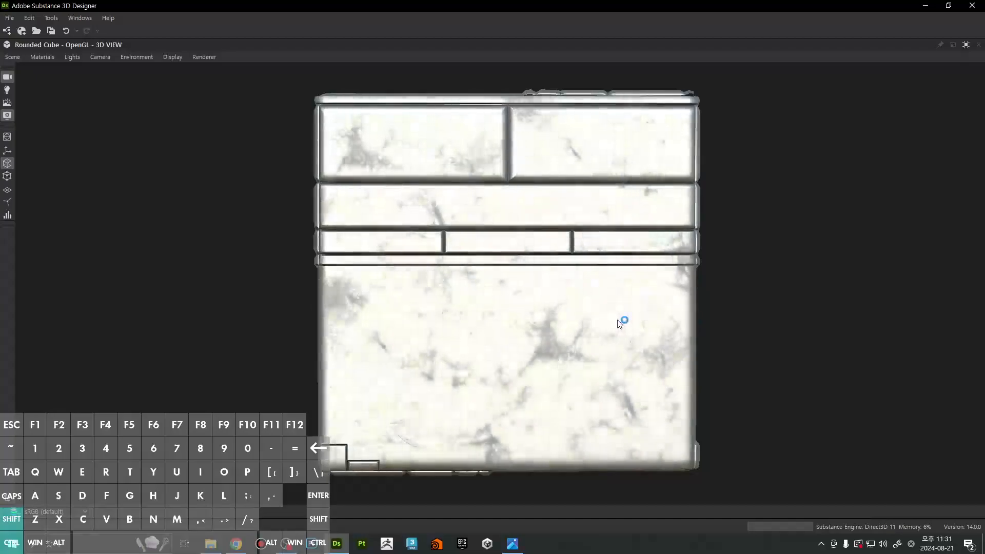
Restore the 3D view to its docked size and enlarge the graph area above it
middle_drag(624, 321, 621, 314)
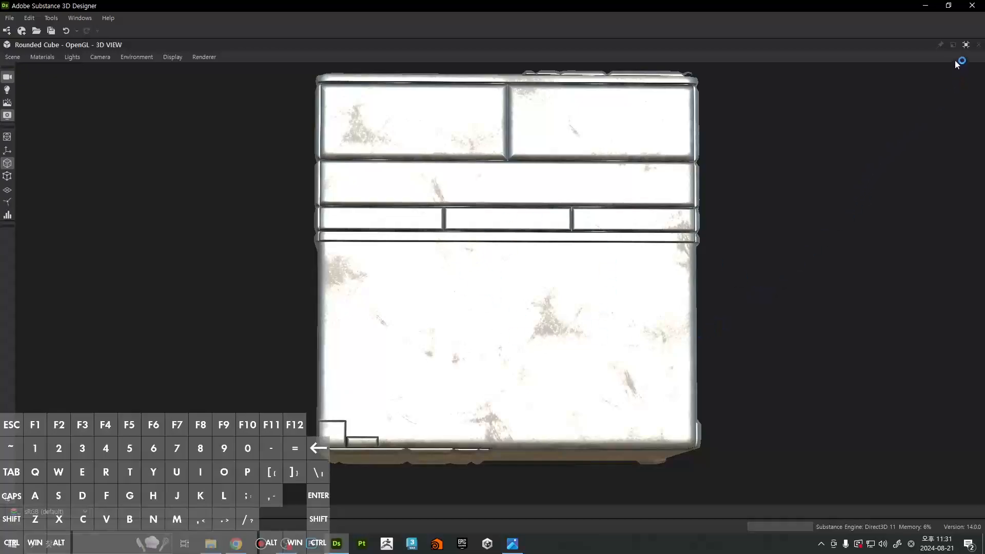
click(966, 45)
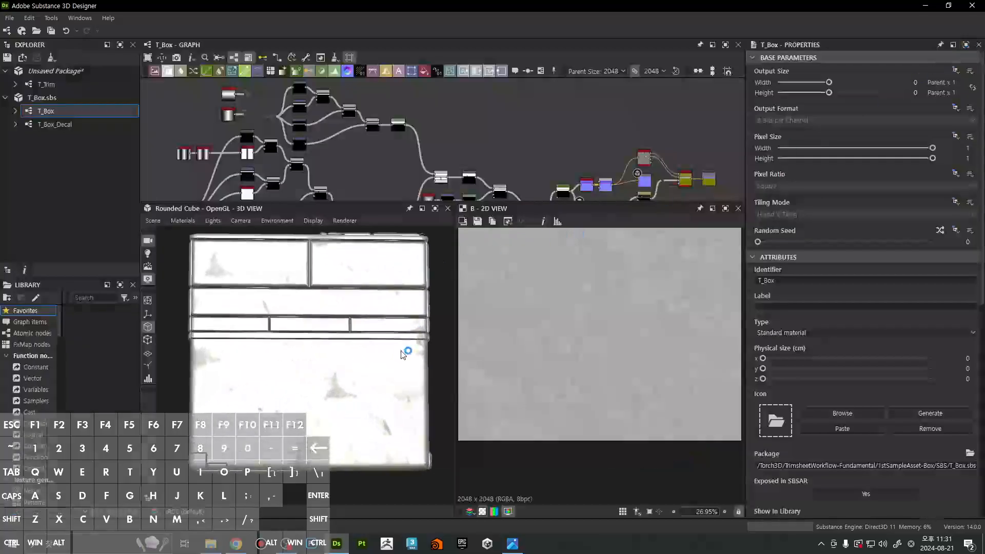
drag(390, 203, 392, 281)
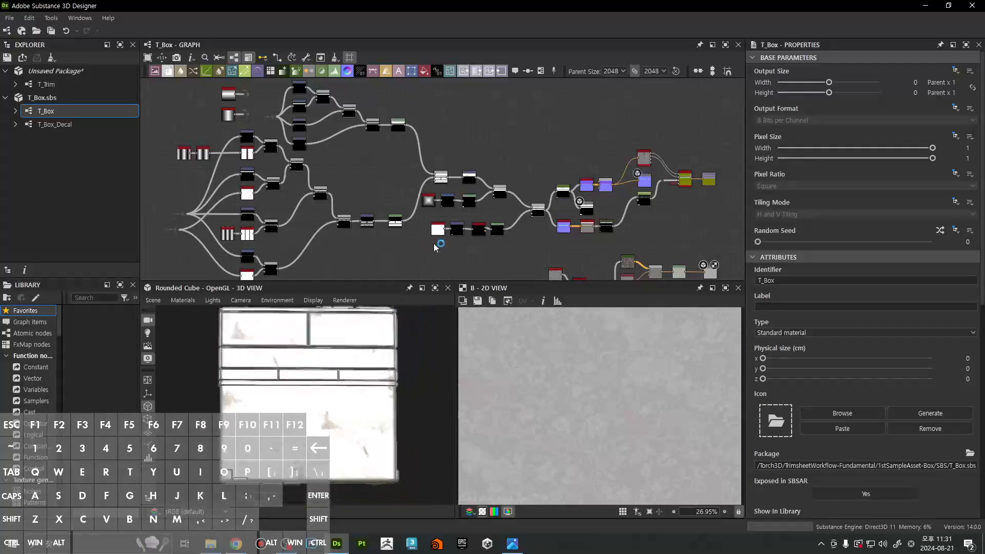
Locate the base color branch of the T_Box graph and shift its Levels node slightly closer to the Blend node
middle_drag(433, 244, 385, 223)
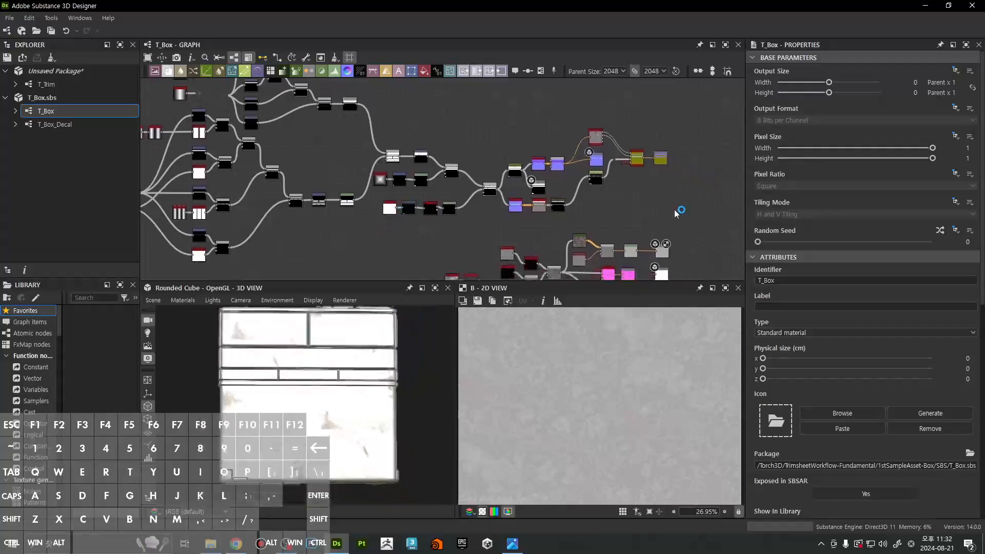
scroll(541, 187, up, 4)
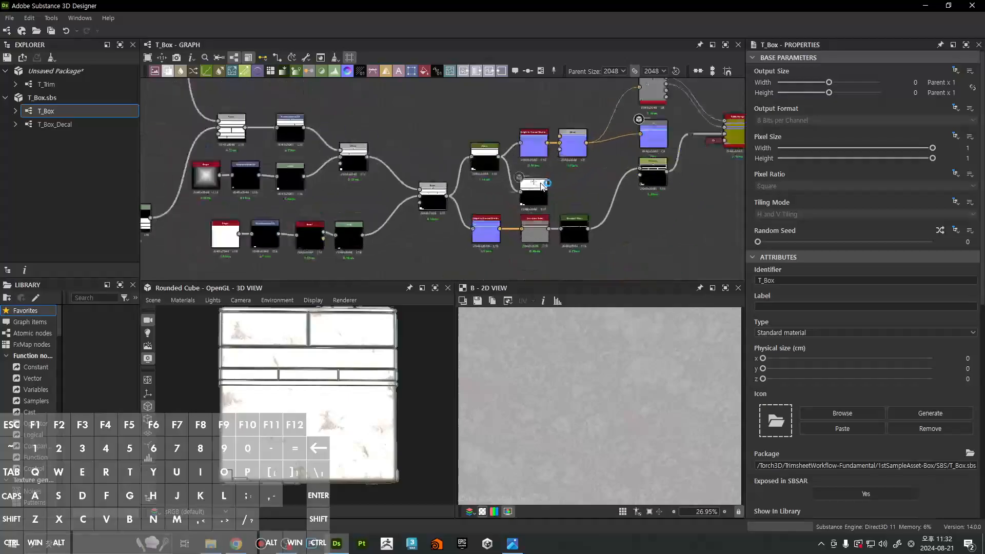
scroll(573, 174, down, 3)
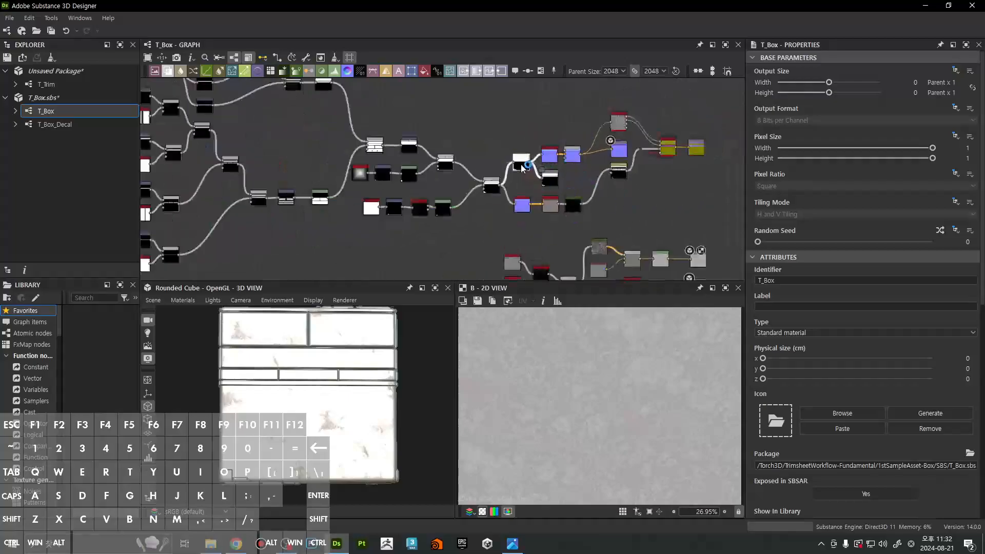
scroll(636, 190, up, 4)
middle_drag(700, 238, 633, 147)
drag(669, 205, 669, 202)
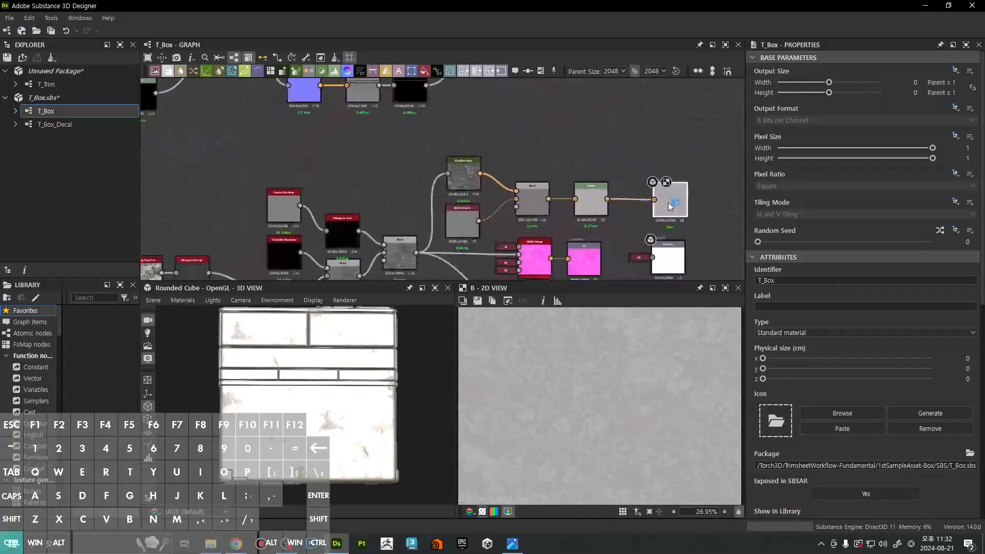
drag(598, 206, 589, 207)
click(609, 168)
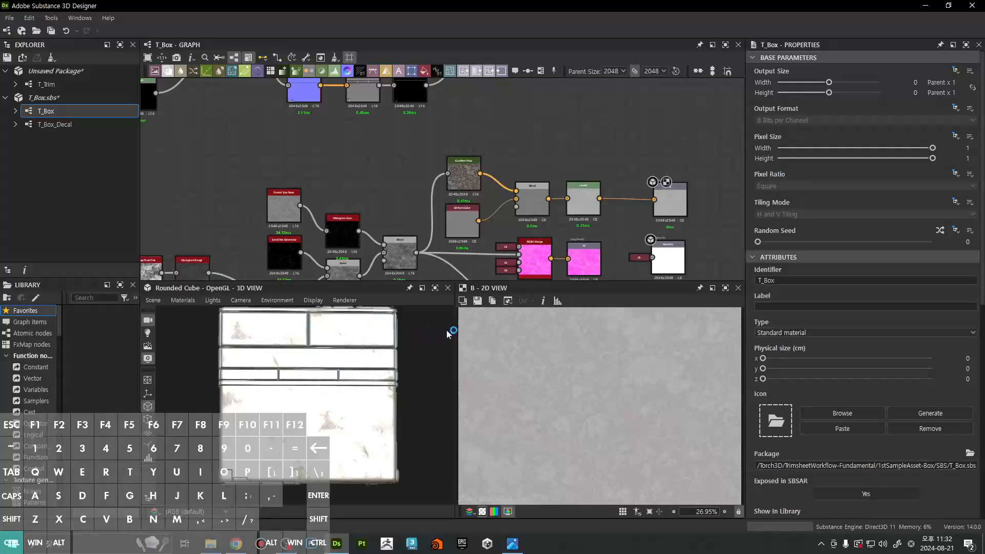
Inspect the whole base color texture in the 2D view
scroll(564, 364, down, 5)
scroll(563, 365, up, 3)
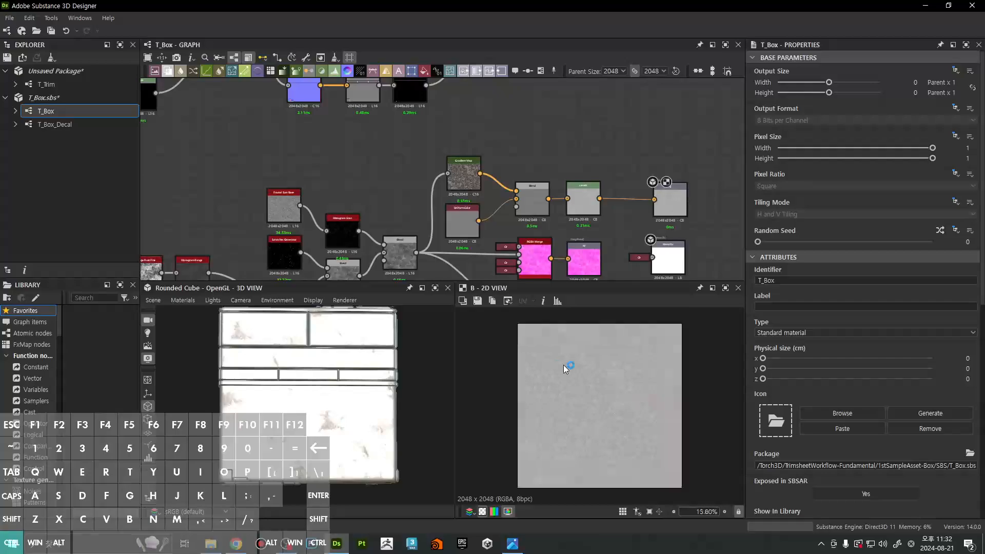
middle_drag(563, 365, 561, 356)
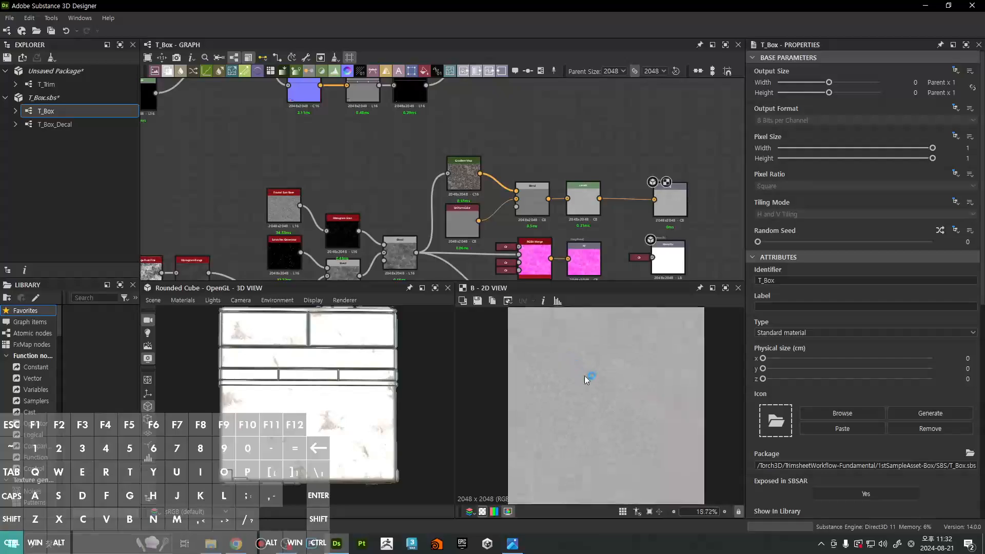
scroll(585, 378, down, 1)
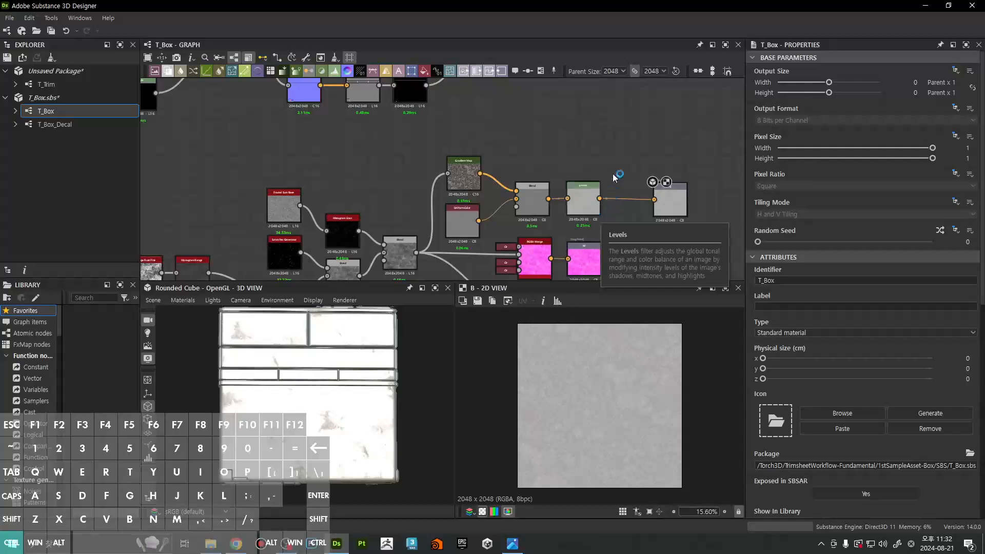
Try darkening the base color by lowering the Levels node's output white level, and return the level to its maximum
scroll(621, 169, up, 2)
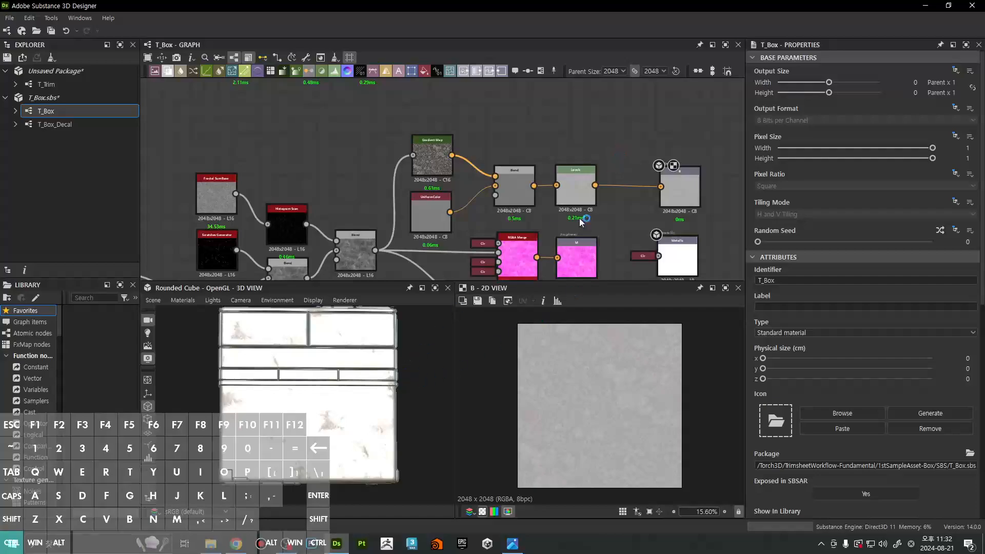
click(574, 200)
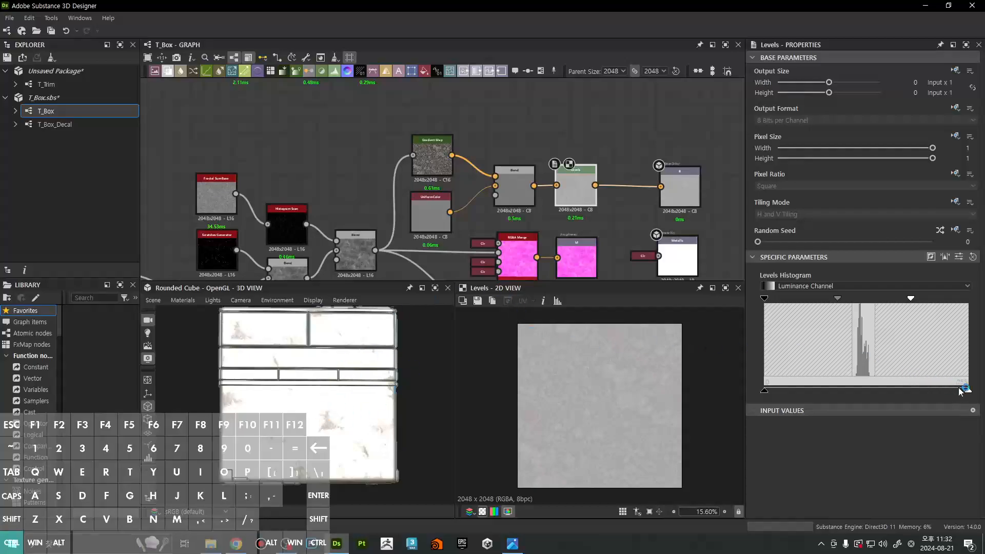
drag(968, 391, 890, 387)
drag(326, 429, 421, 426)
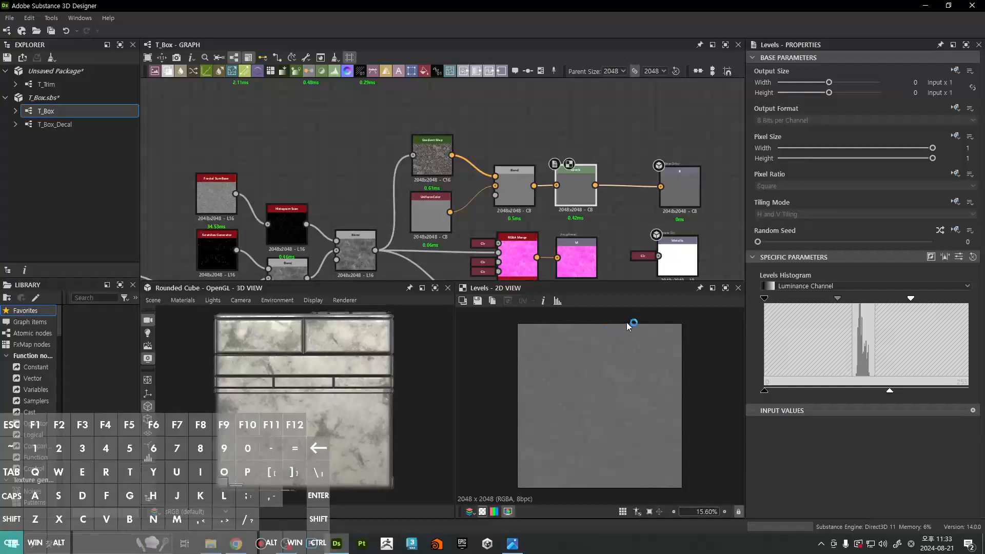
drag(889, 391, 970, 392)
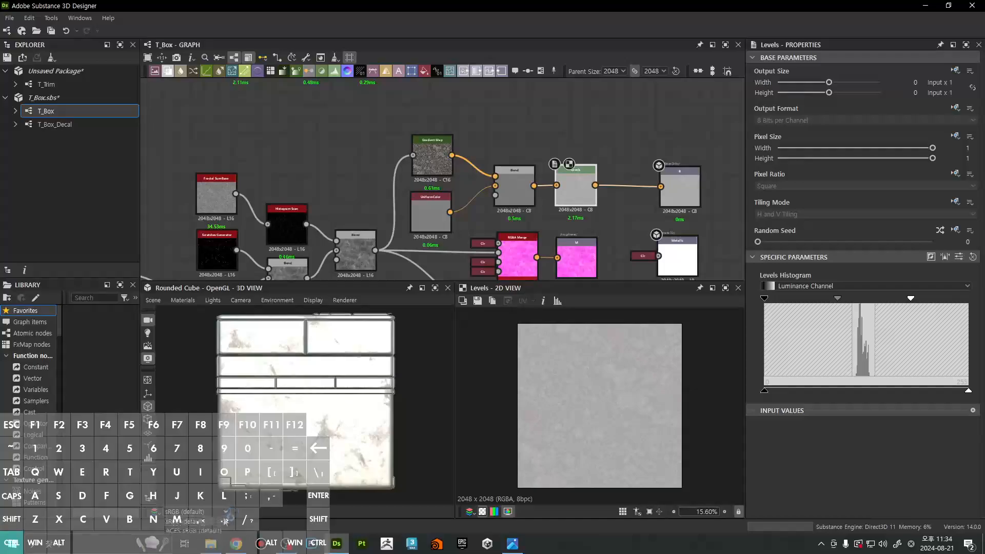
Maximize the 3D view and switch its color display to ACES sRGB (default)
click(227, 511)
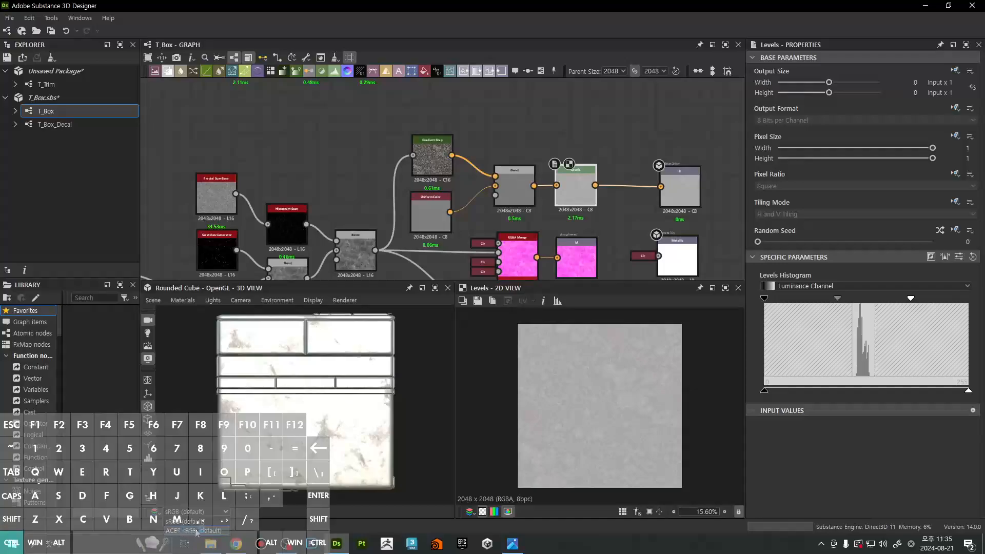
click(196, 531)
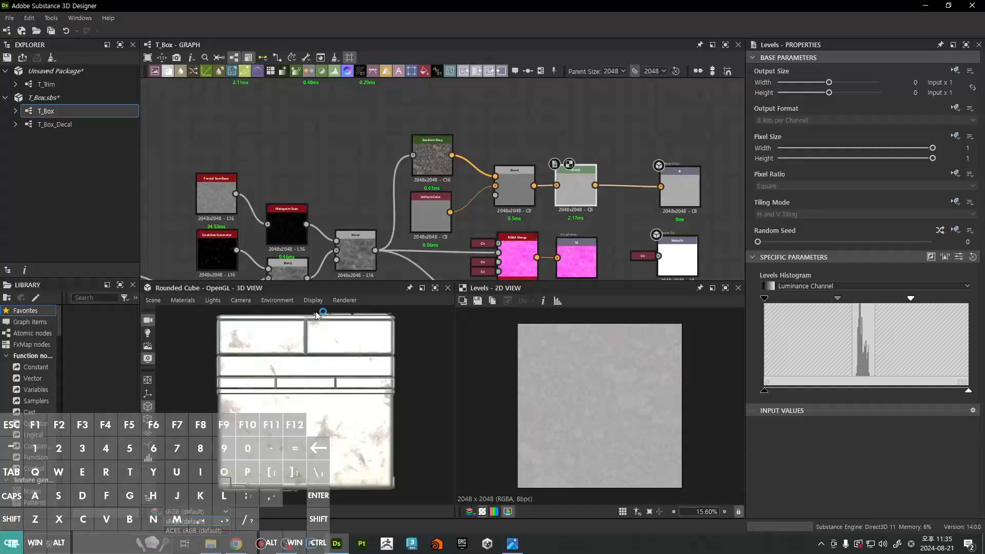
click(435, 288)
mouse_move(438, 392)
right_down()
mouse_move(420, 221)
mouse_move(440, 399)
right_up()
middle_drag(404, 164, 401, 297)
right_drag(433, 341, 433, 182)
middle_drag(464, 260, 462, 262)
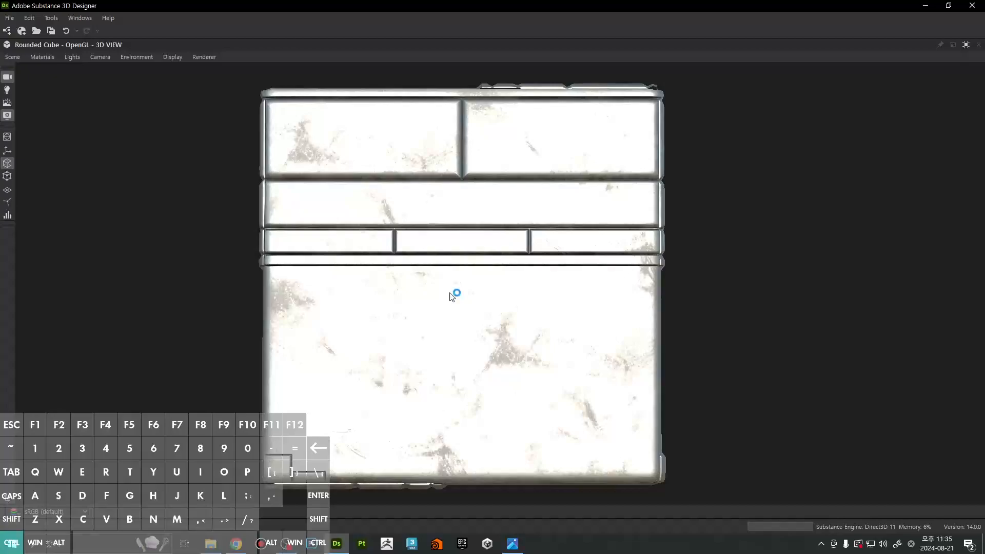
click(84, 512)
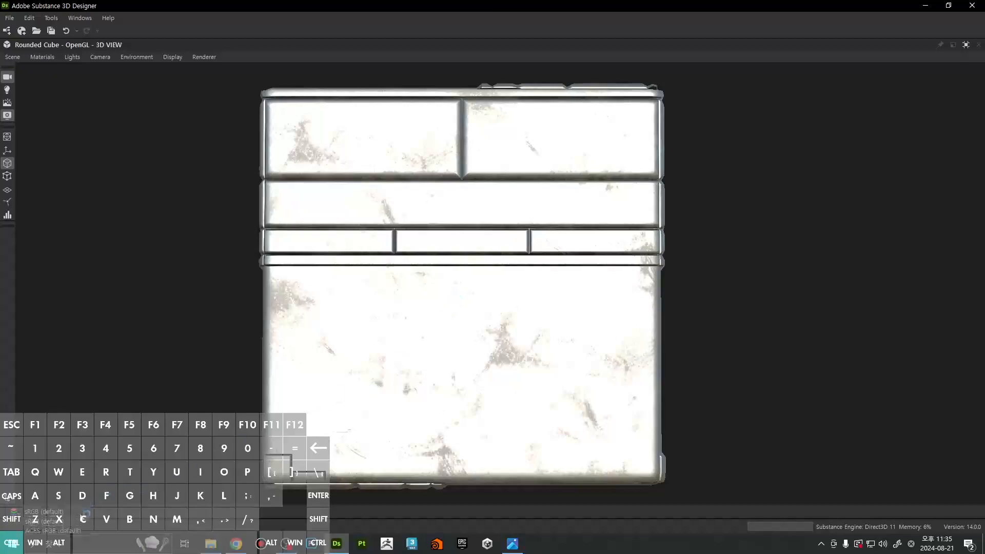
click(64, 531)
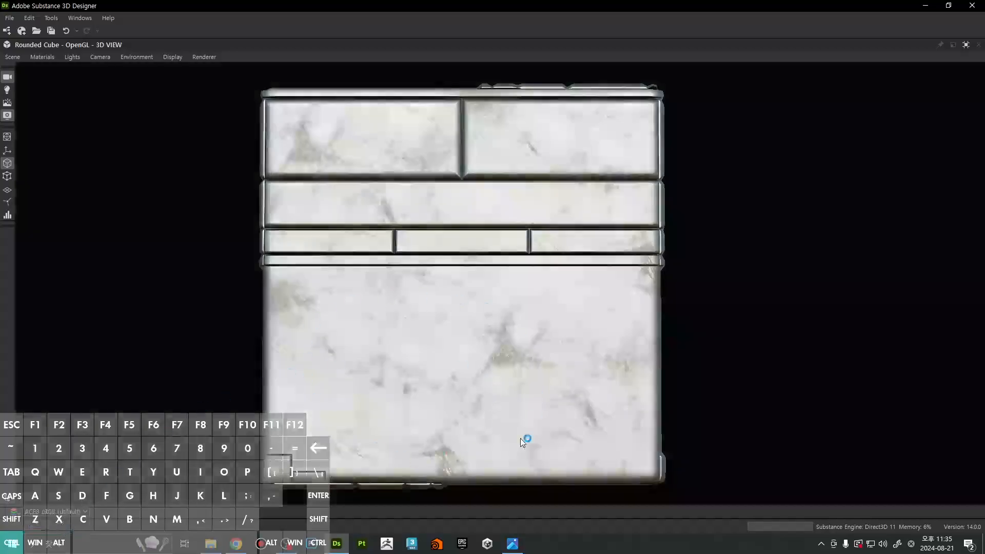
Inspect the trim surface up close, set the color display back to sRGB (default) and restore the docked 3D view
scroll(495, 331, up, 10)
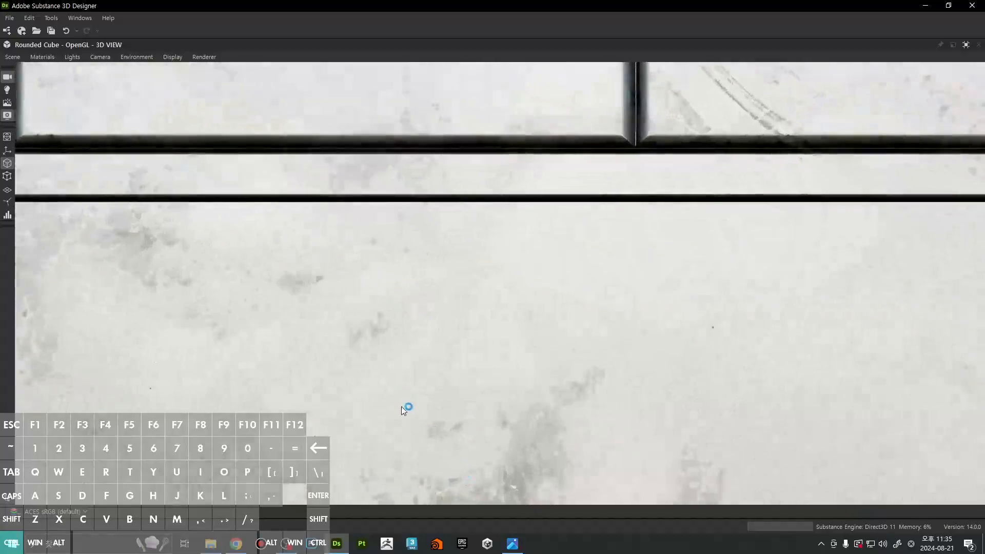
scroll(402, 296, down, 10)
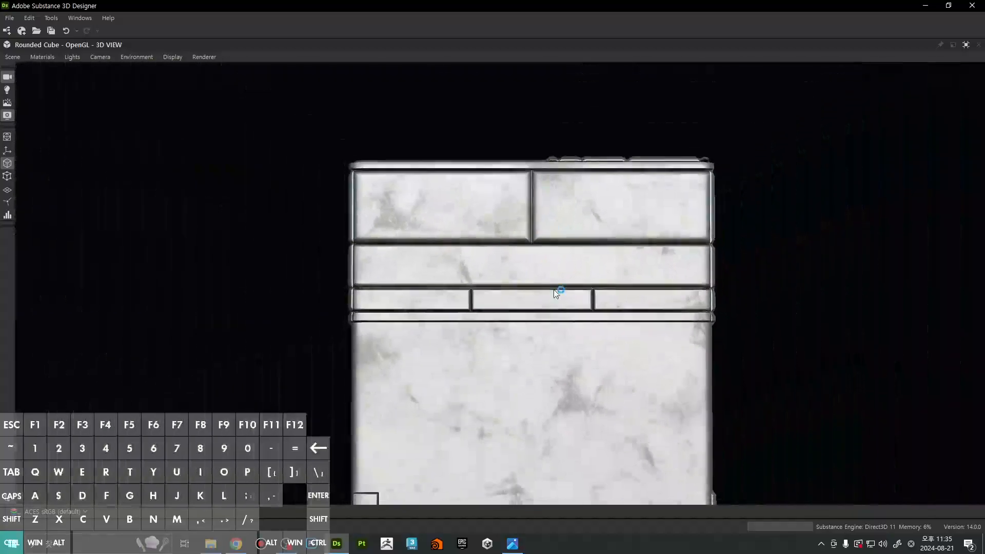
middle_drag(618, 427, 567, 371)
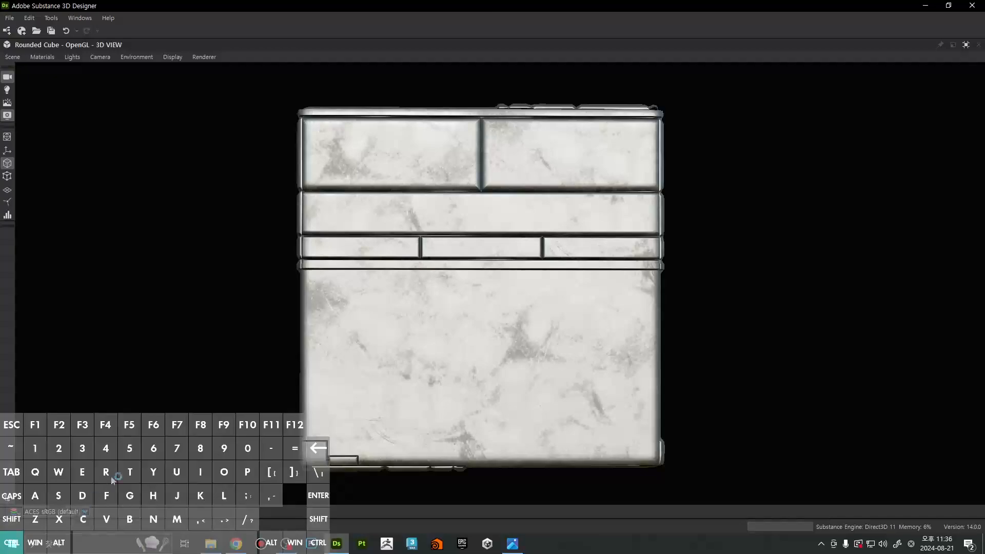
click(76, 515)
click(54, 527)
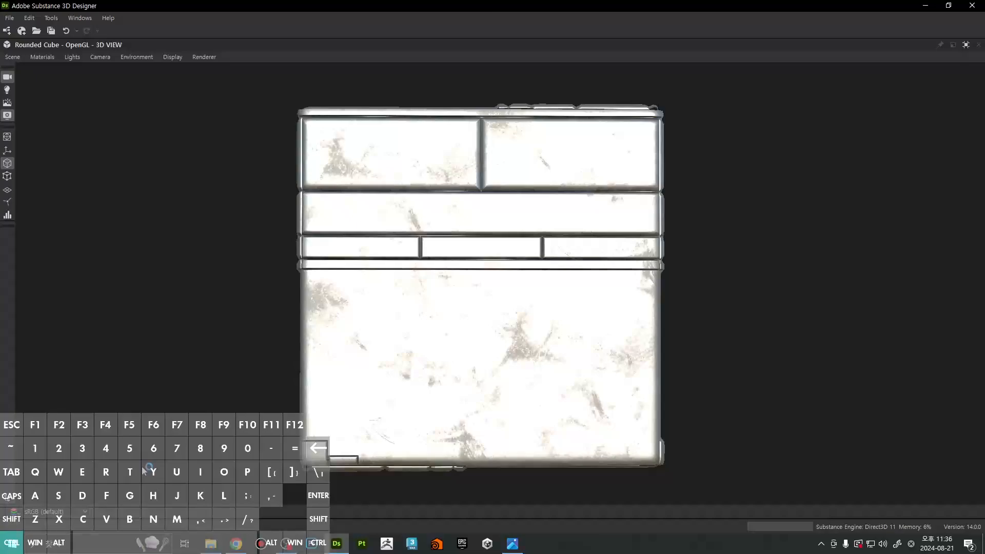
click(964, 44)
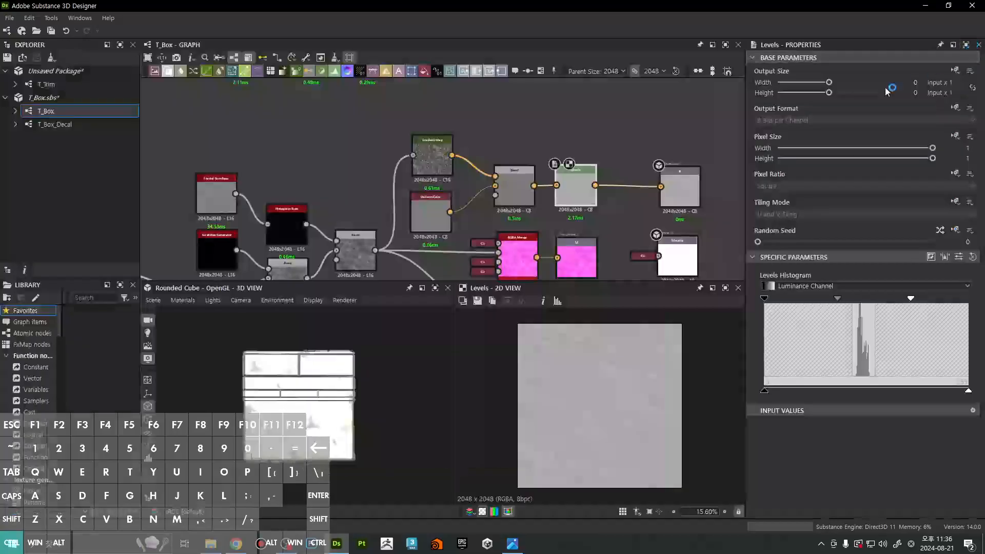
Lower the Levels node's output white level and compare the ACES sRGB and sRGB displays on the darker base color
drag(968, 394, 893, 393)
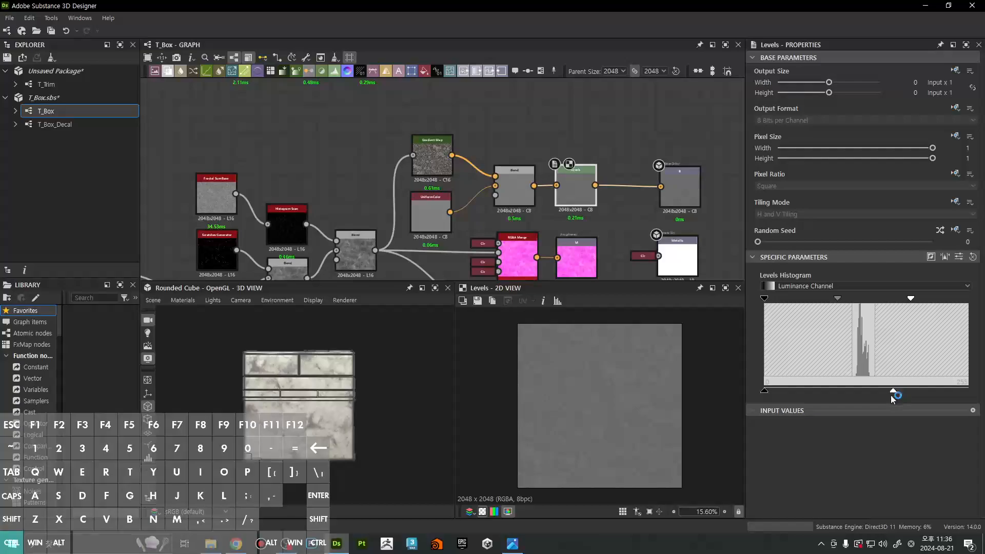
click(195, 511)
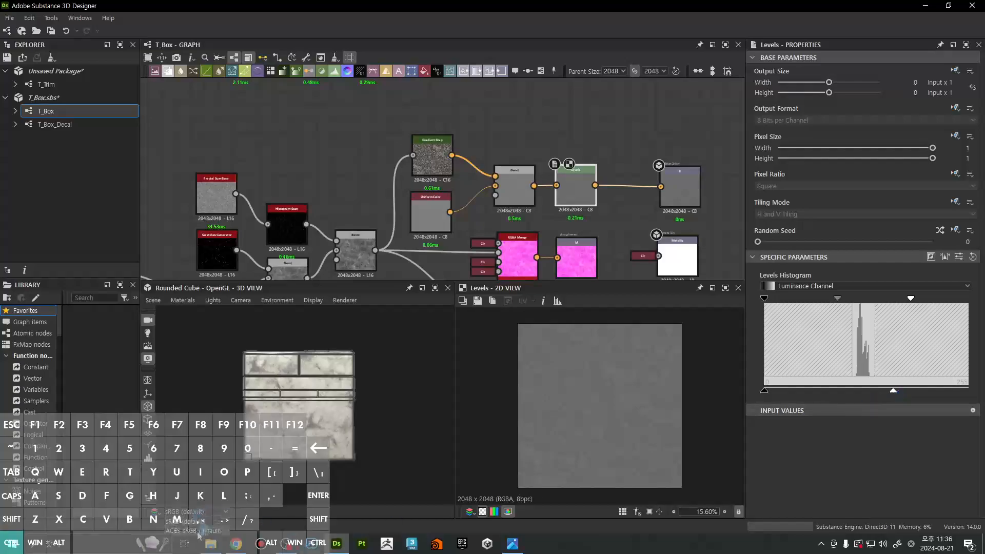
click(199, 531)
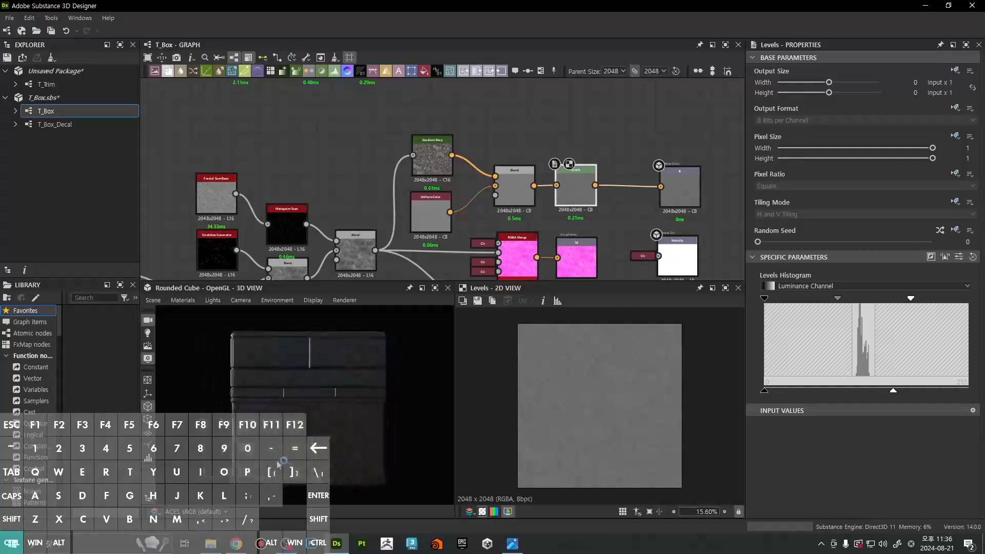
click(215, 511)
click(200, 522)
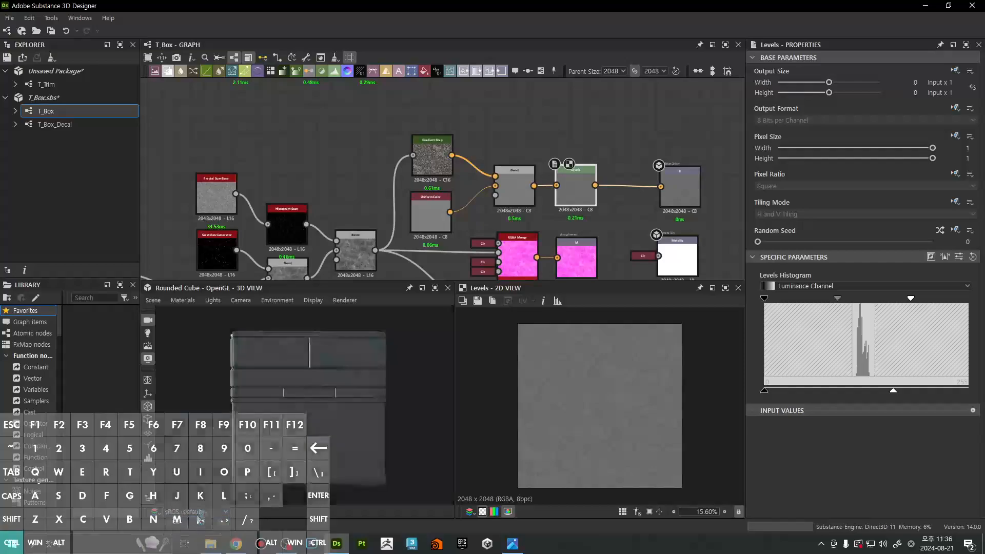
Set the 3D view's color display to ACES sRGB (default) and raise the Levels node's output white level to its maximum
click(216, 512)
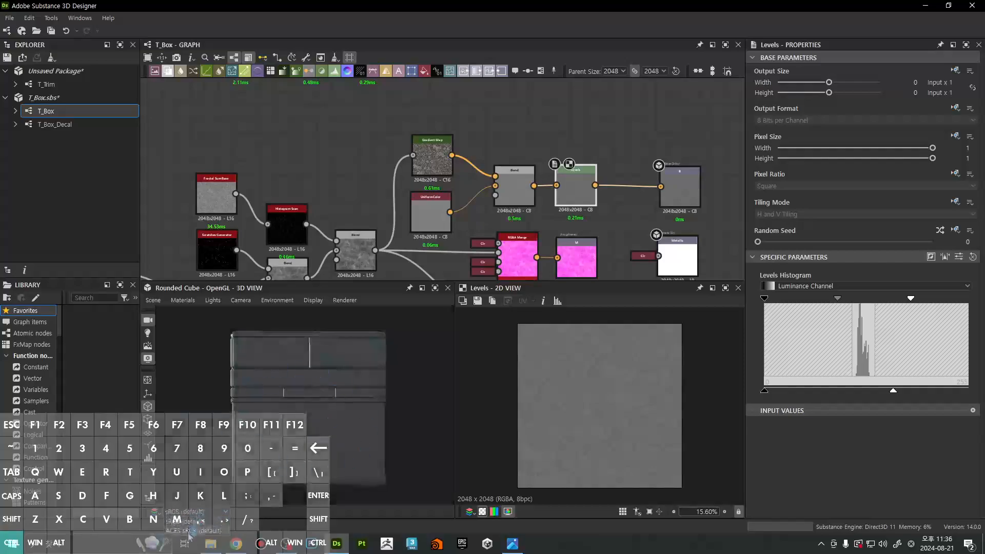
click(199, 531)
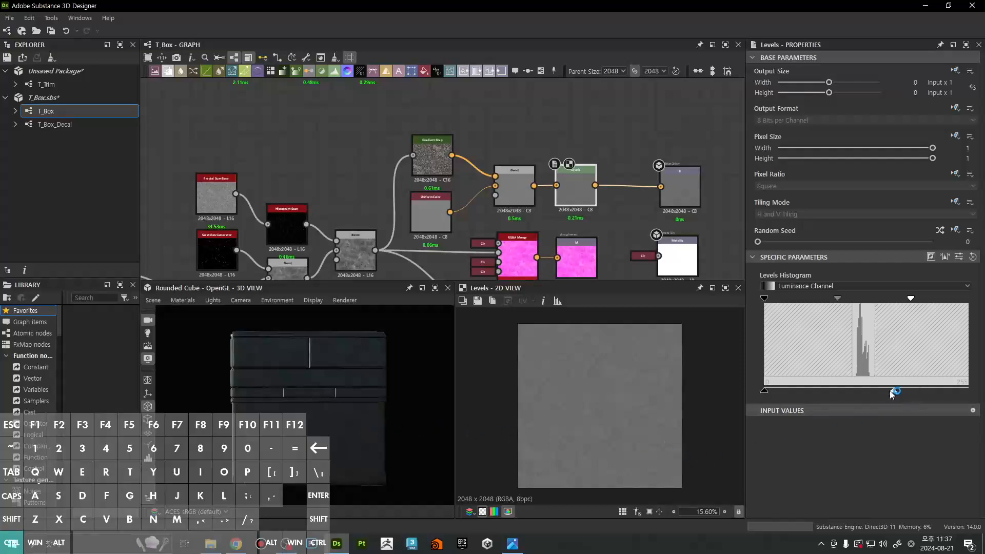
drag(893, 390, 967, 390)
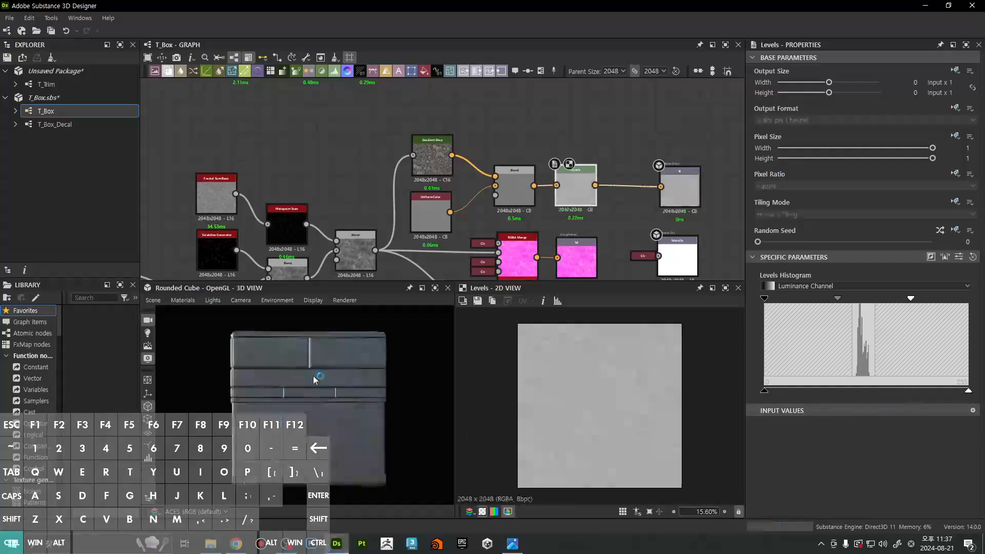
Examine the rounded cube's material under the ACES display from different angles, both up close and as a whole
mouse_move(285, 411)
mouse_down()
mouse_move(374, 408)
mouse_move(267, 410)
mouse_move(277, 411)
mouse_up()
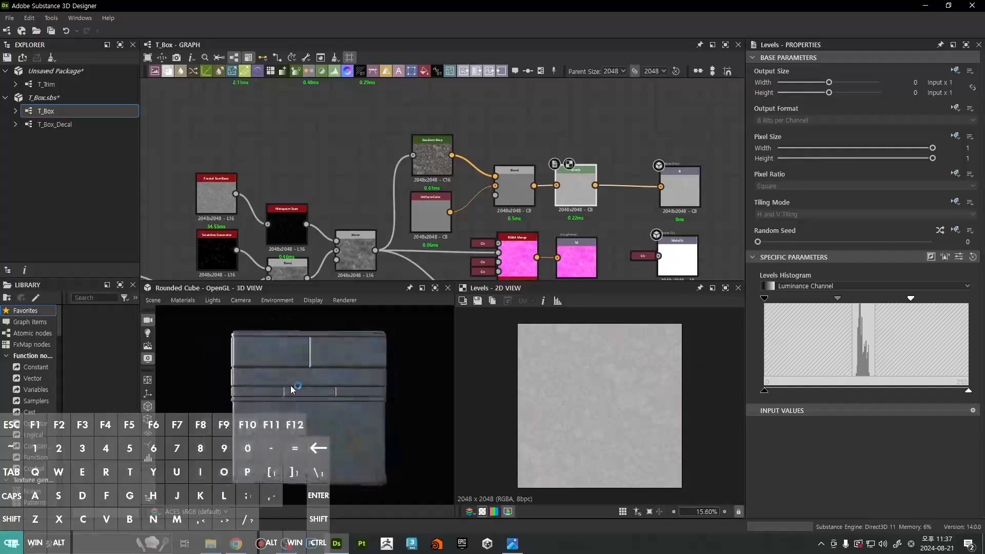
drag(346, 427, 492, 398)
right_drag(410, 411, 402, 542)
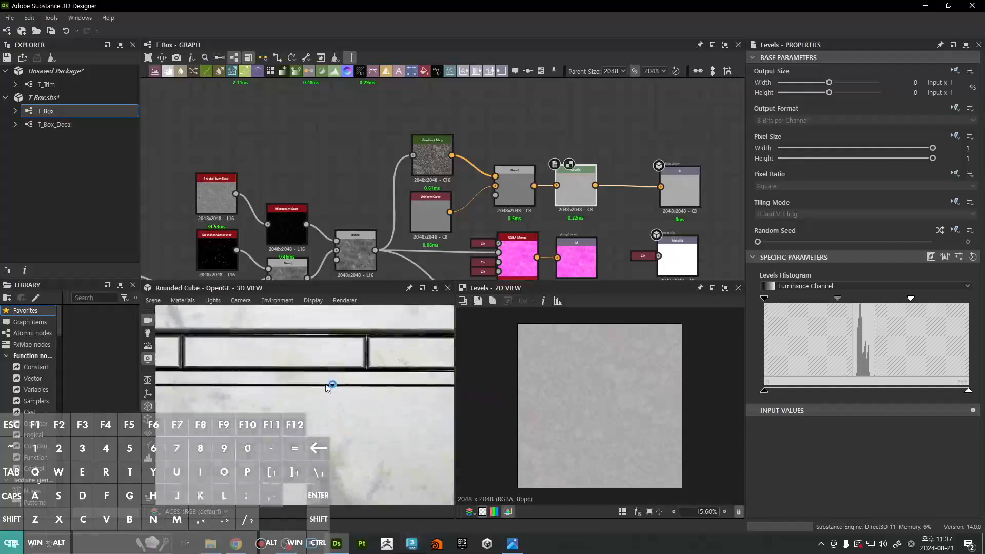
middle_drag(328, 385, 350, 381)
drag(350, 381, 345, 431)
right_drag(345, 431, 355, 246)
middle_drag(364, 403, 353, 384)
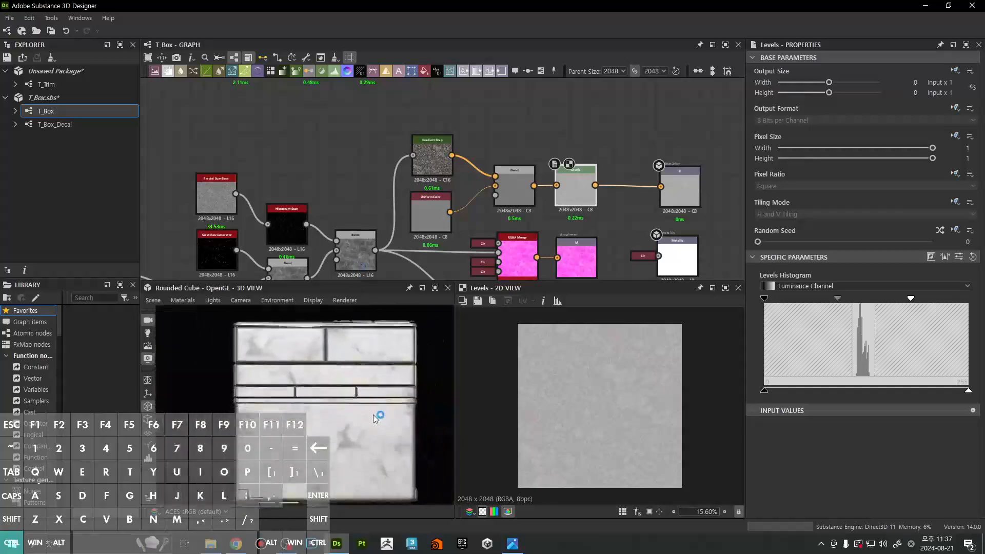
Turn the rounded cube around to inspect the T_Box material's panel seams and stains on its front and other sides
drag(373, 414, 319, 410)
middle_drag(319, 410, 365, 385)
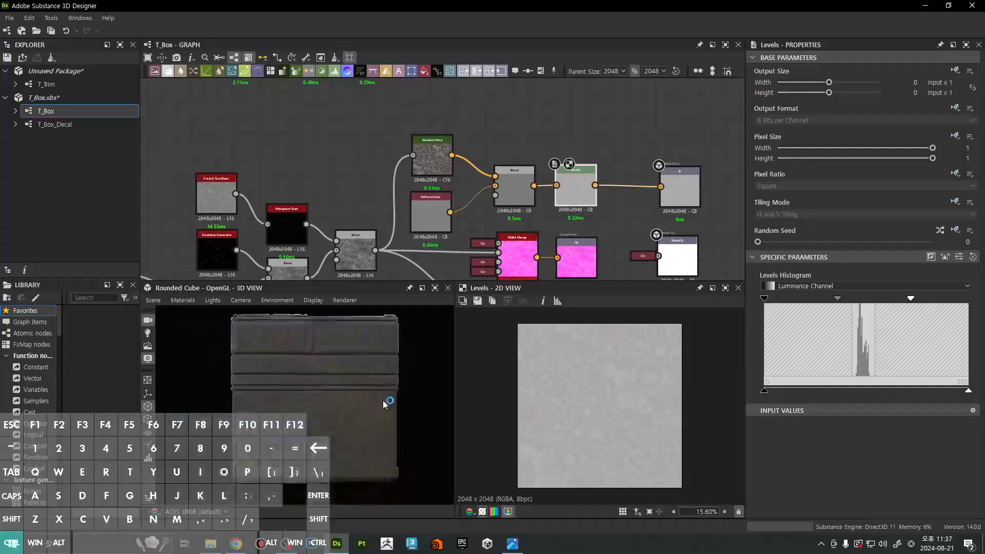
drag(371, 410, 349, 441)
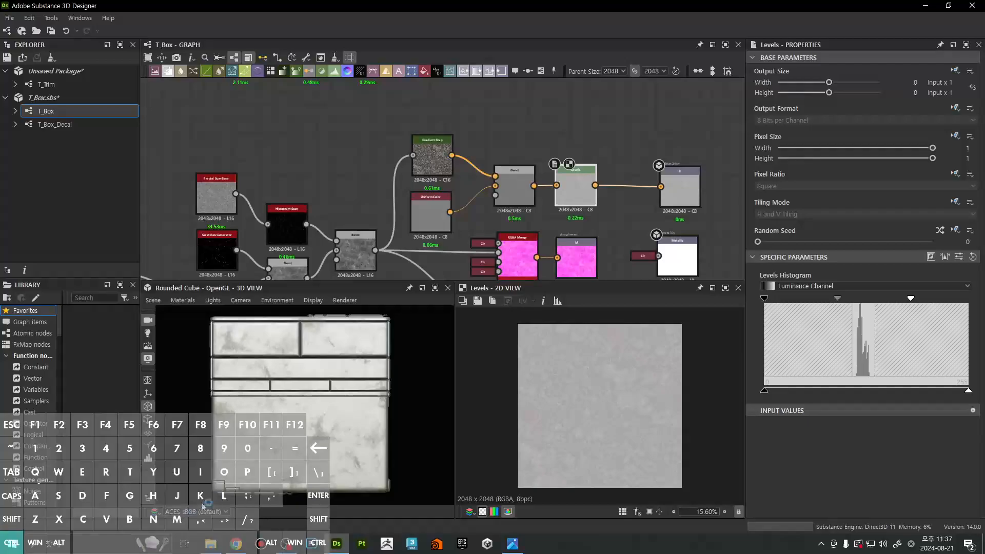
scroll(352, 456, up, 1)
drag(351, 453, 355, 454)
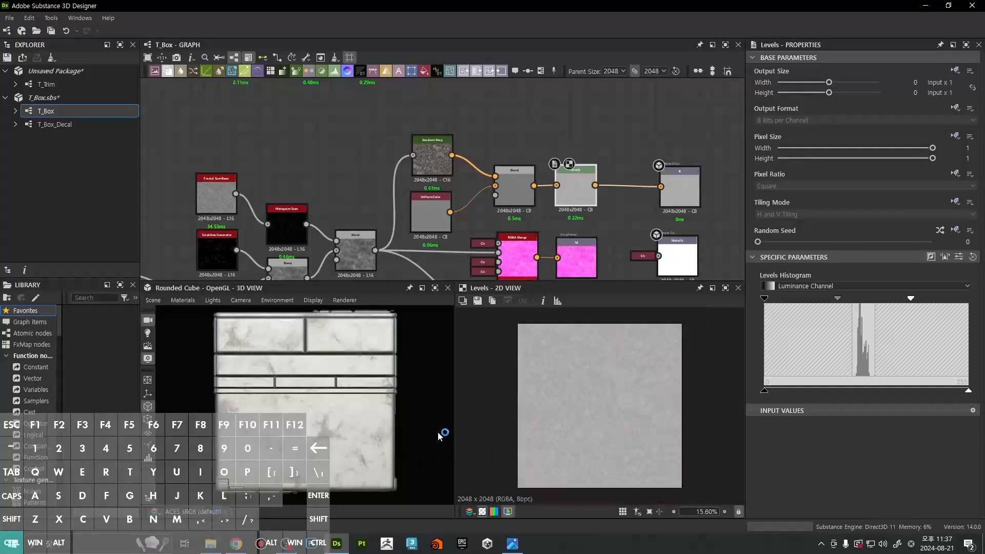
middle_drag(438, 432, 436, 442)
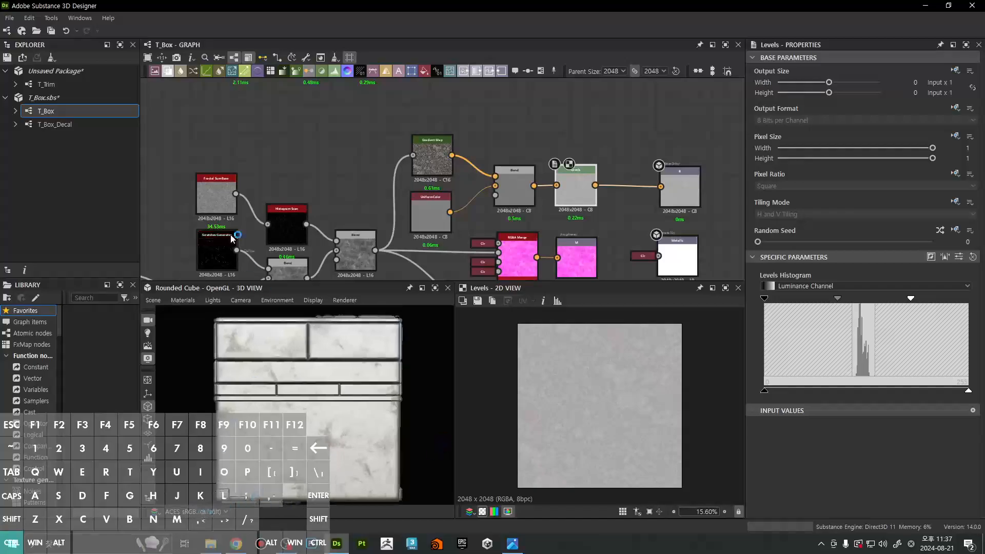
Open the T_Trim graph and enlarge the graph area above the 3D and 2D views
click(73, 87)
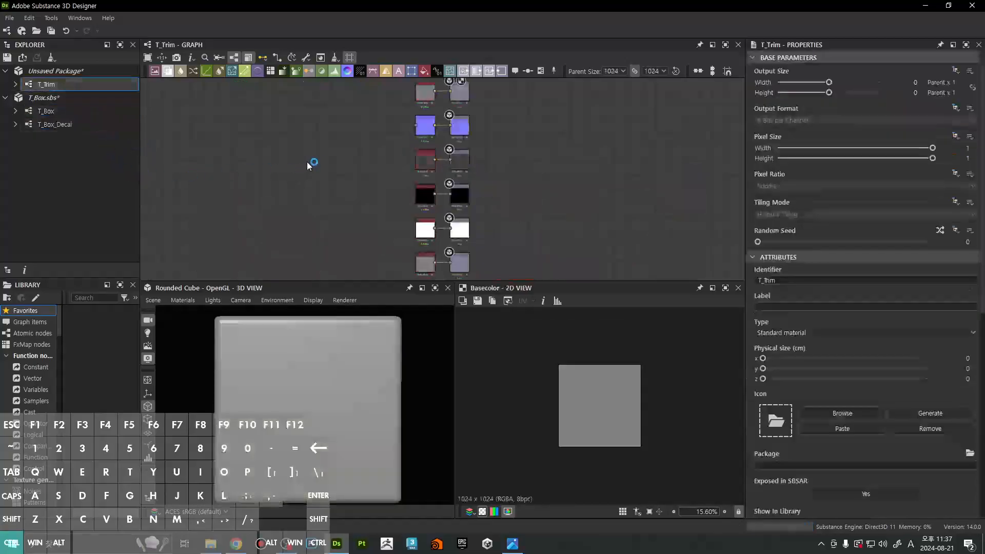
middle_drag(310, 161, 505, 163)
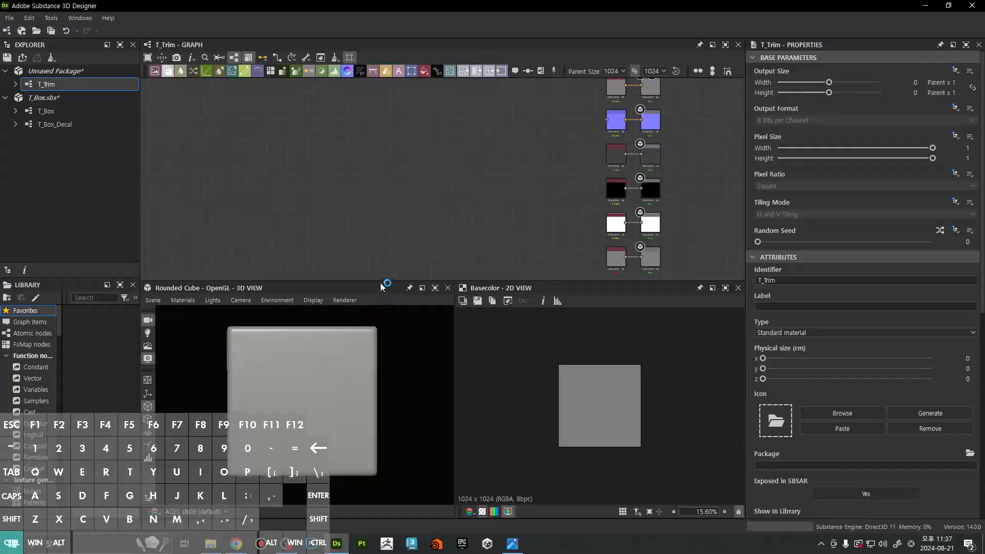
drag(380, 282, 384, 312)
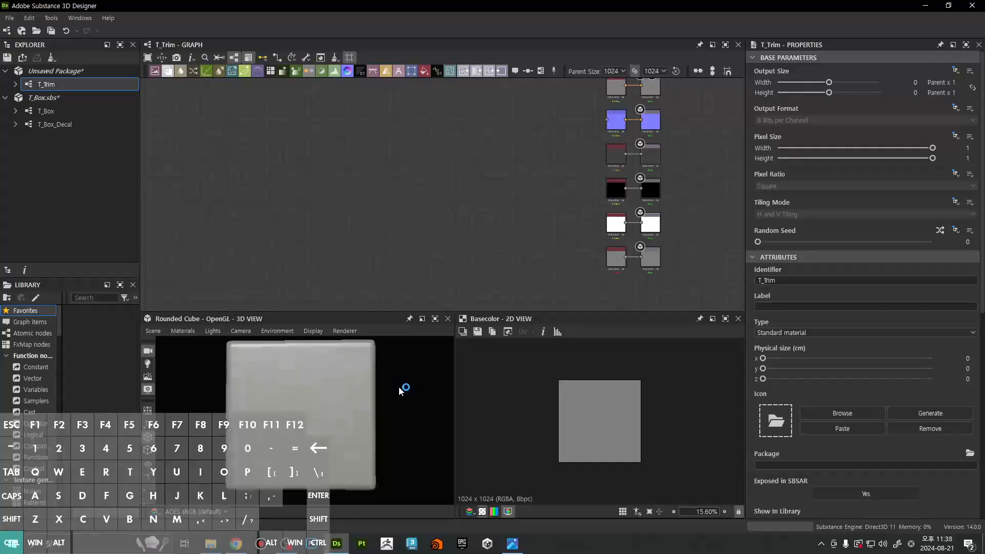
mouse_move(399, 386)
mouse_down()
mouse_move(374, 389)
mouse_move(405, 391)
mouse_up()
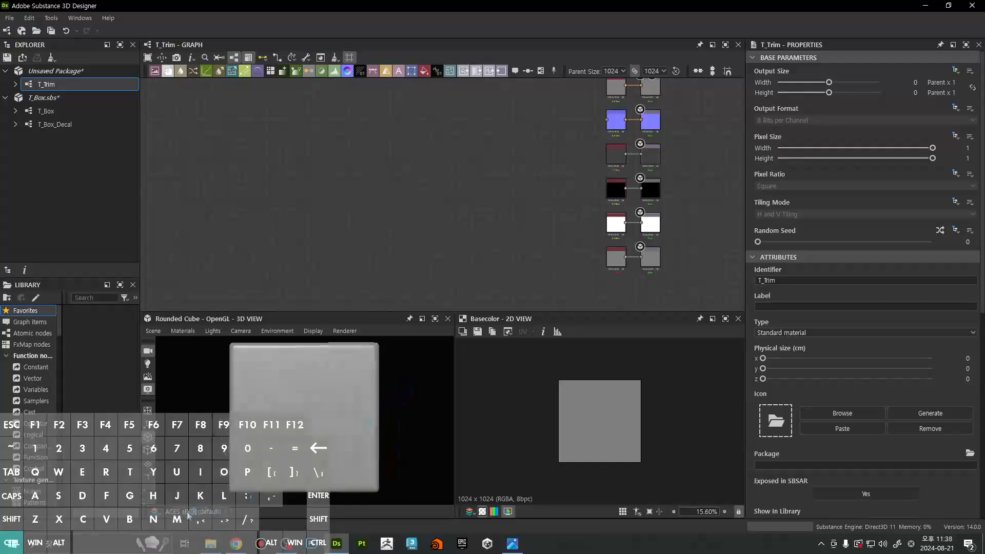
middle_drag(462, 240, 388, 269)
scroll(458, 234, up, 1)
scroll(437, 238, up, 1)
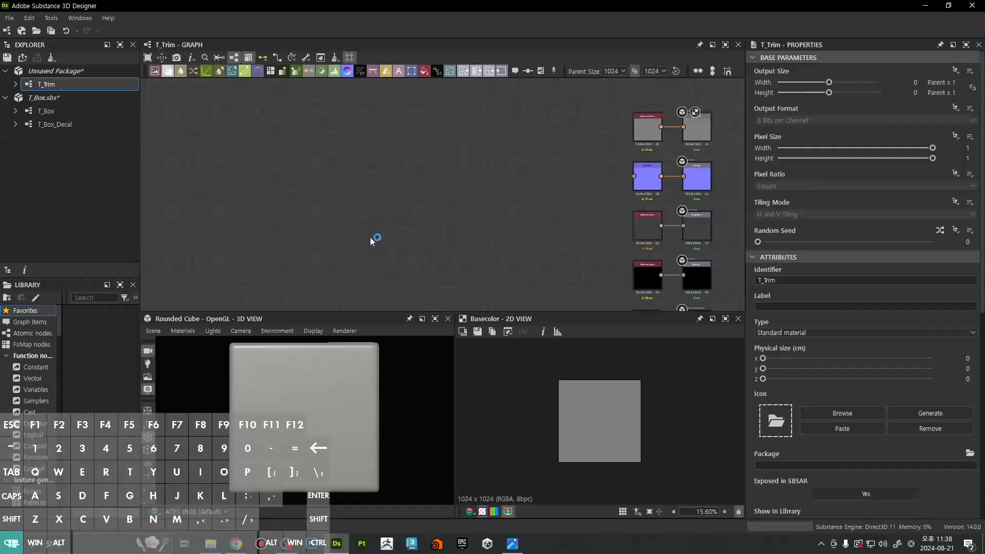
Switch to the image viewer to study the trim reference 2024-08-19_235849.png, and return to Substance 3D Designer
click(512, 543)
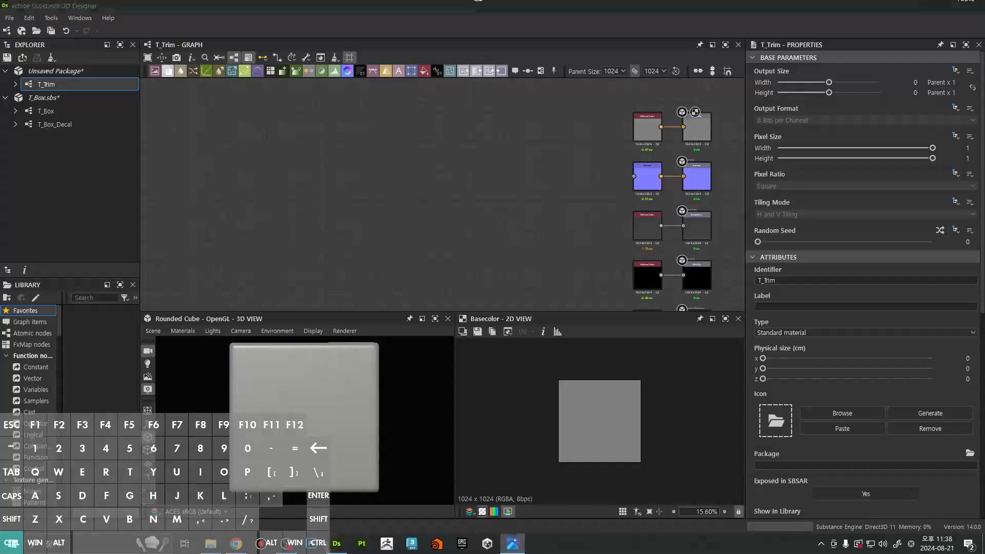
drag(601, 90, 522, 85)
double_click(522, 85)
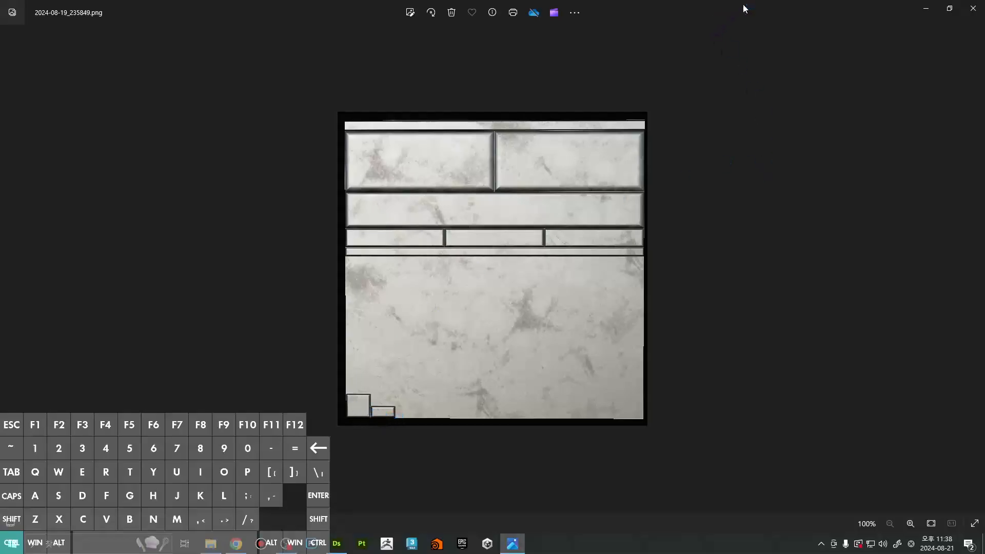
key(alt+Tab)
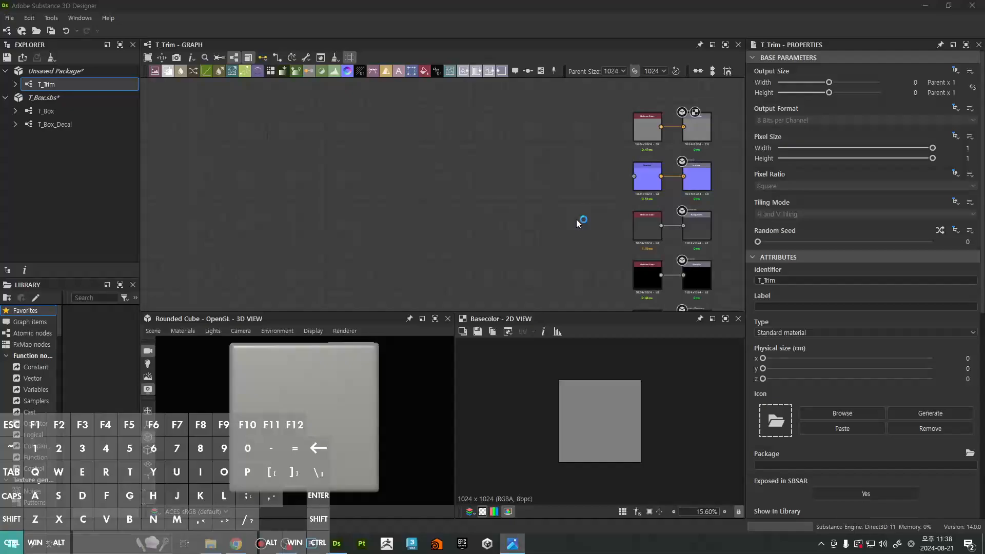
Add a Shape node in the empty area of the T_Trim graph, well to the left of the output nodes
middle_drag(583, 220, 555, 221)
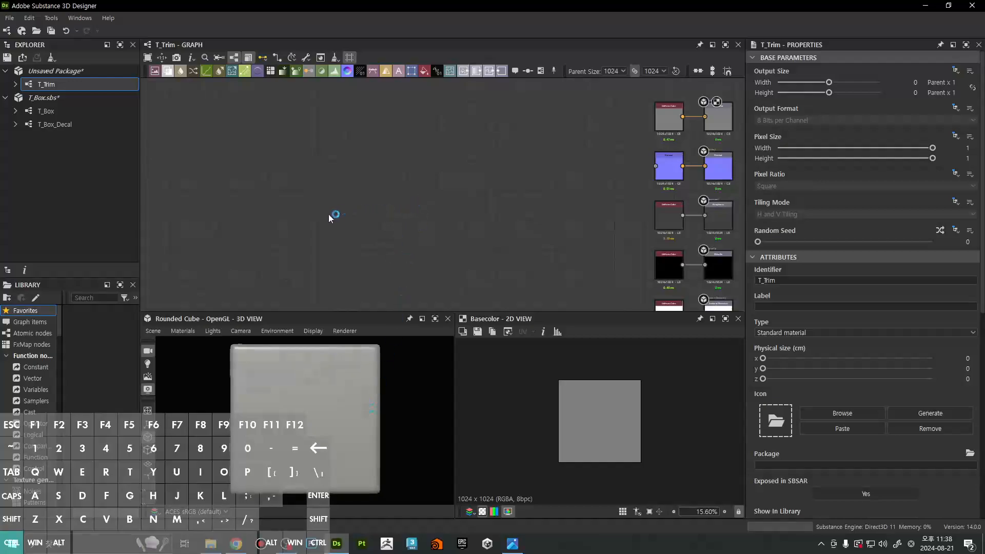
middle_drag(329, 214, 377, 215)
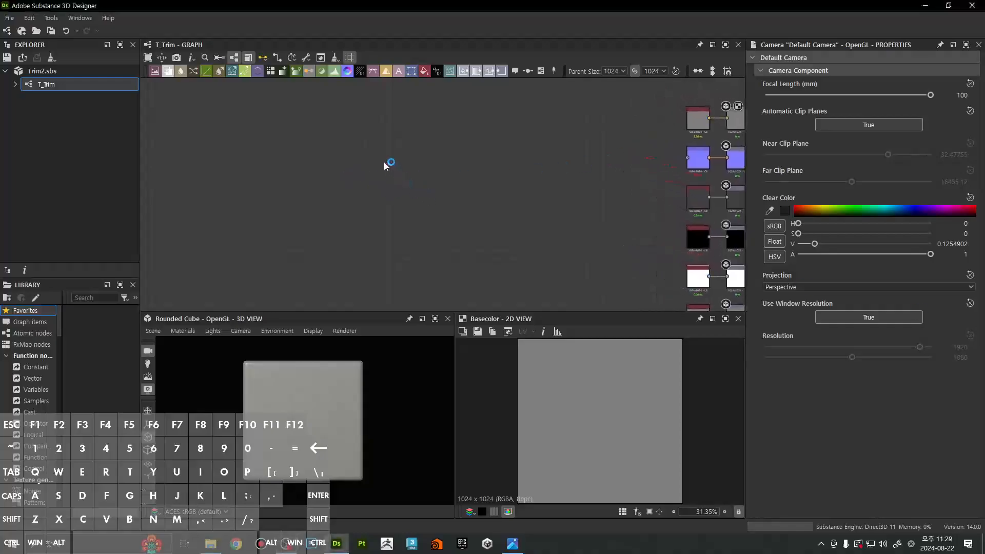
key(space)
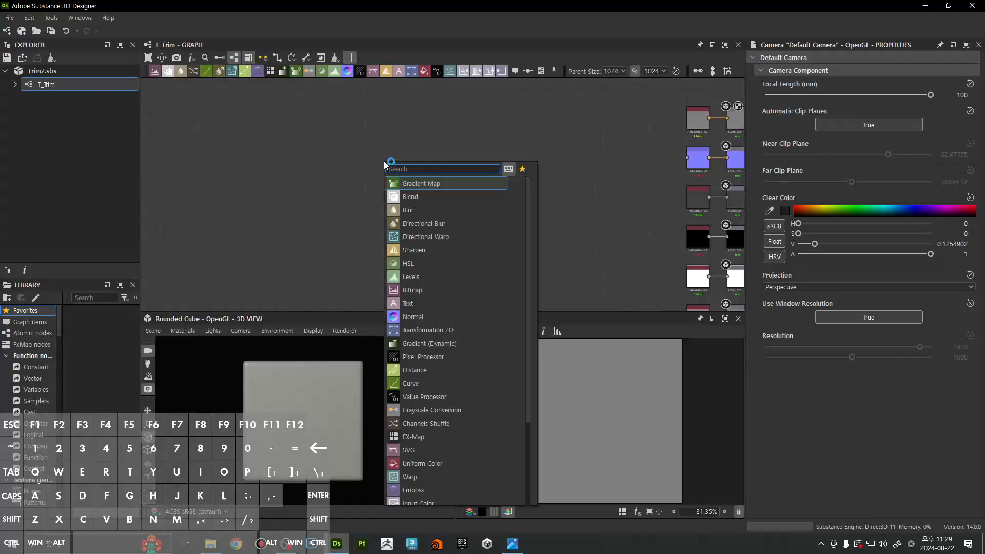
text(shape)
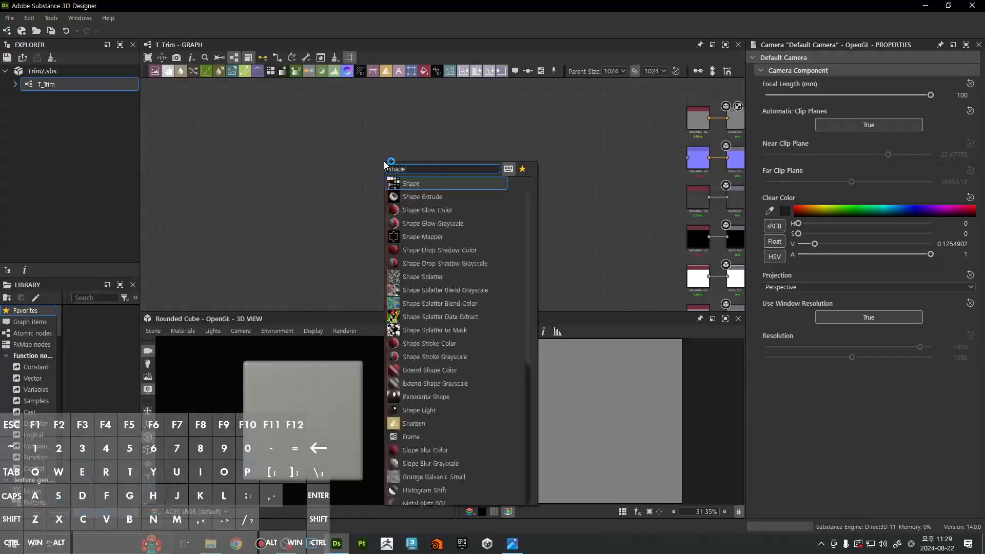
key(Return)
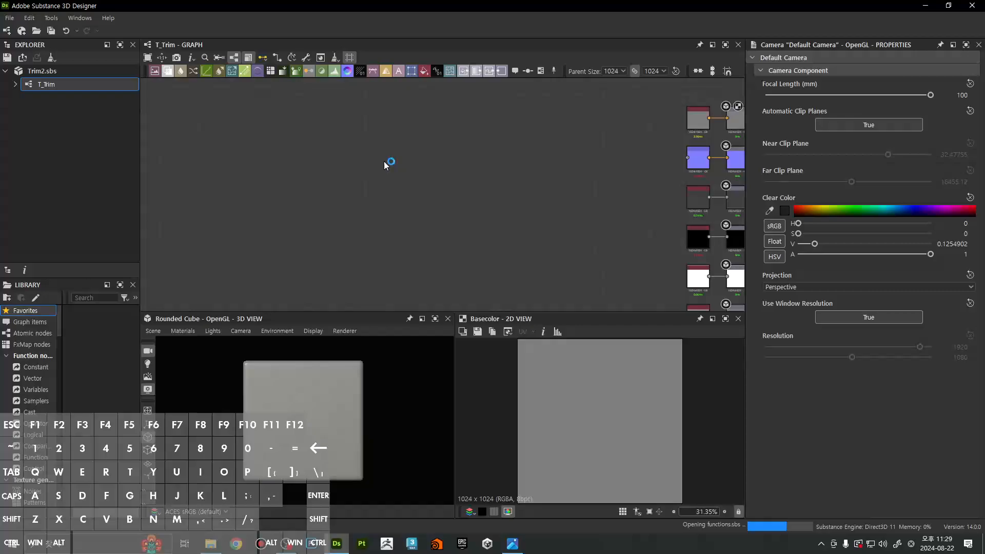
drag(403, 153, 242, 253)
middle_drag(415, 211, 615, 160)
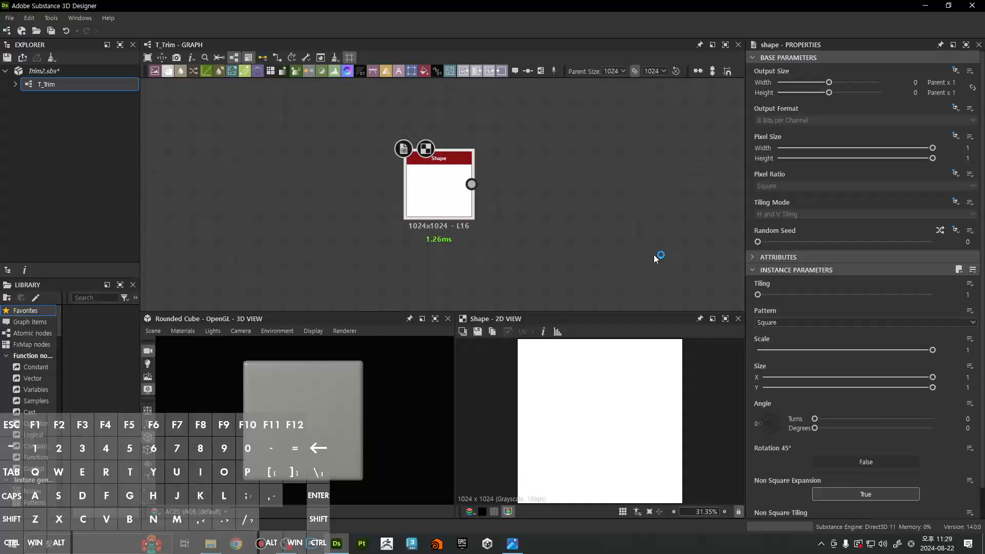
Choose the Square pattern for the Shape node and move the node left to leave room beside it
click(774, 323)
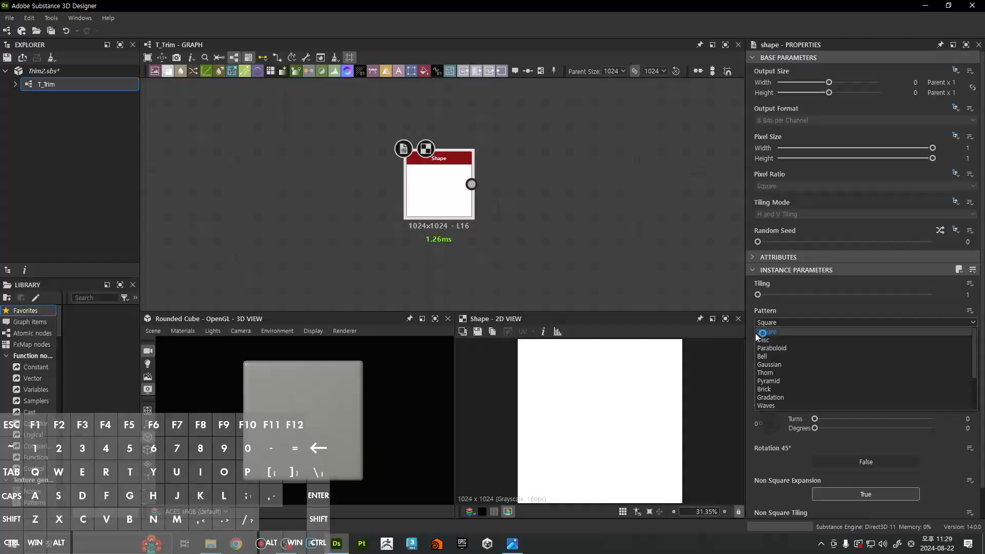
click(759, 333)
middle_drag(558, 222, 528, 228)
drag(414, 205, 295, 204)
middle_drag(469, 212, 501, 222)
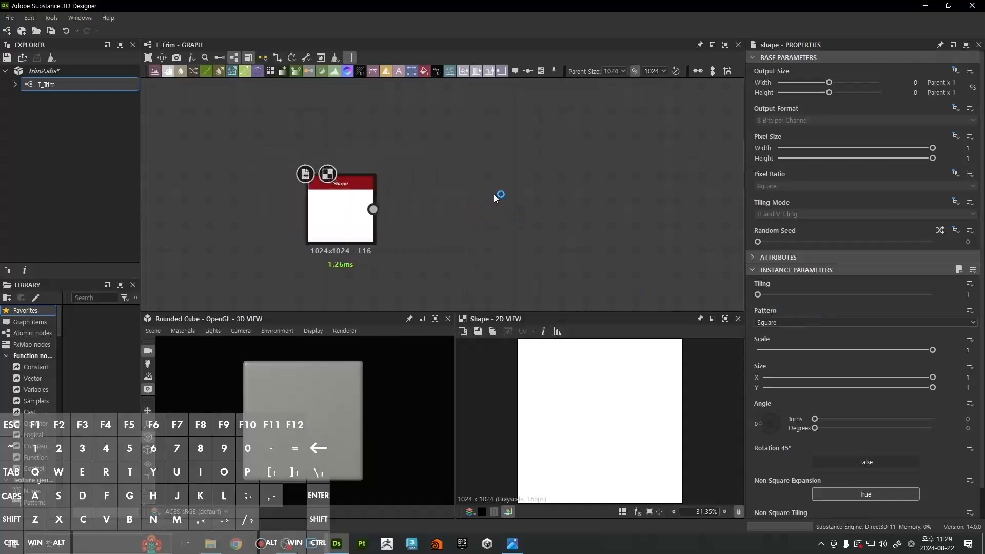
Add a Transformation 2D node to the right of the Shape node and connect the Shape output to its input
key(space)
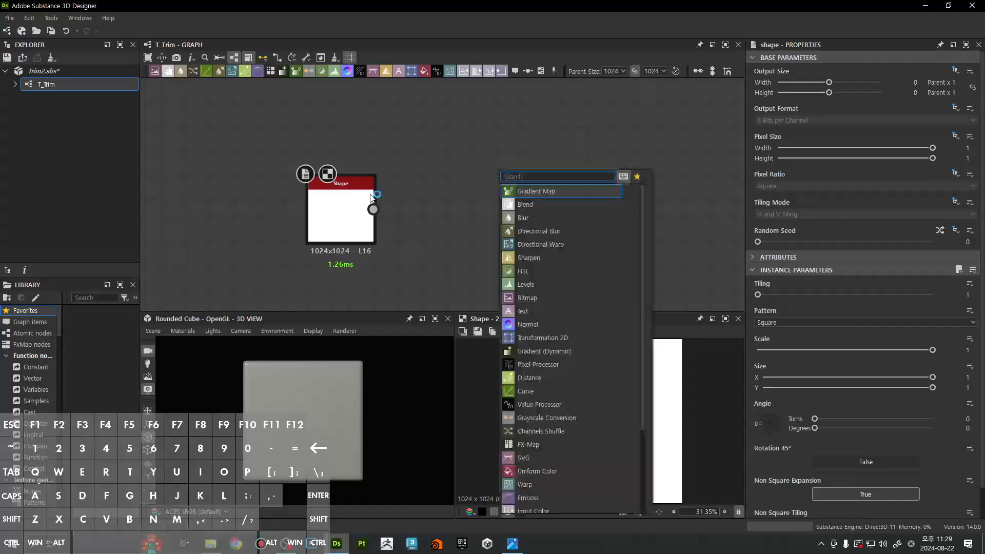
text(tra)
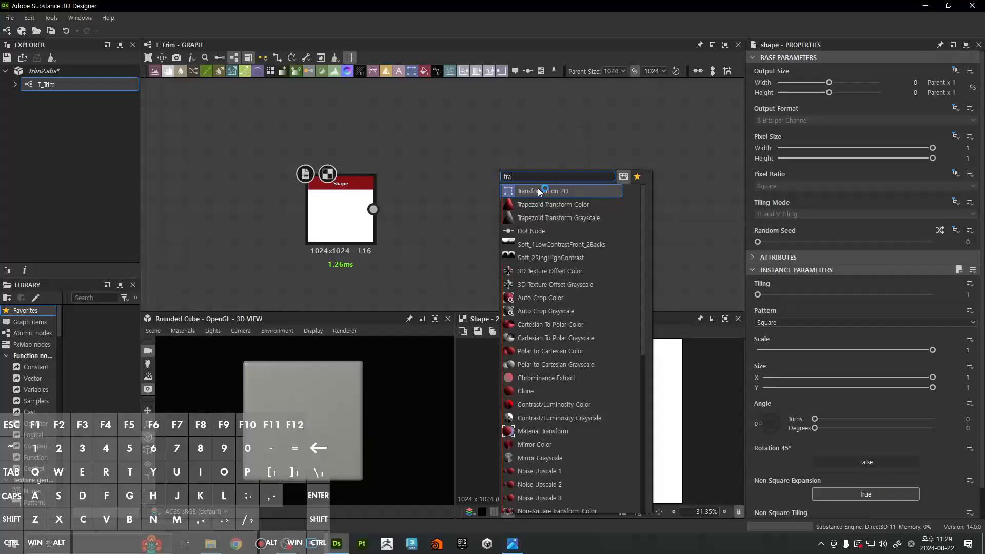
click(540, 191)
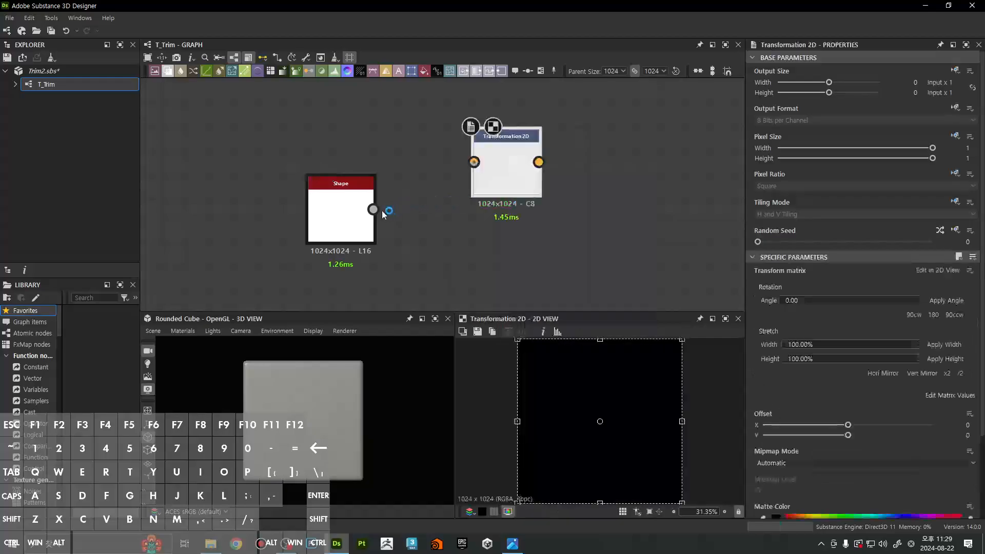
drag(380, 209, 477, 223)
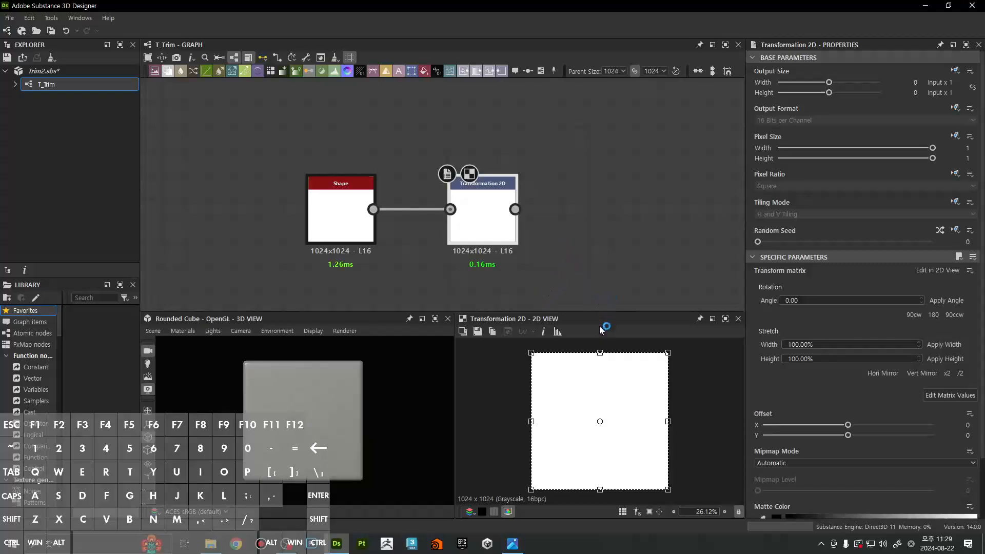
Squash the Transformation 2D frame vertically into a thin strip along the image's top edge, with a Y offset of about 10.87
drag(613, 311, 615, 297)
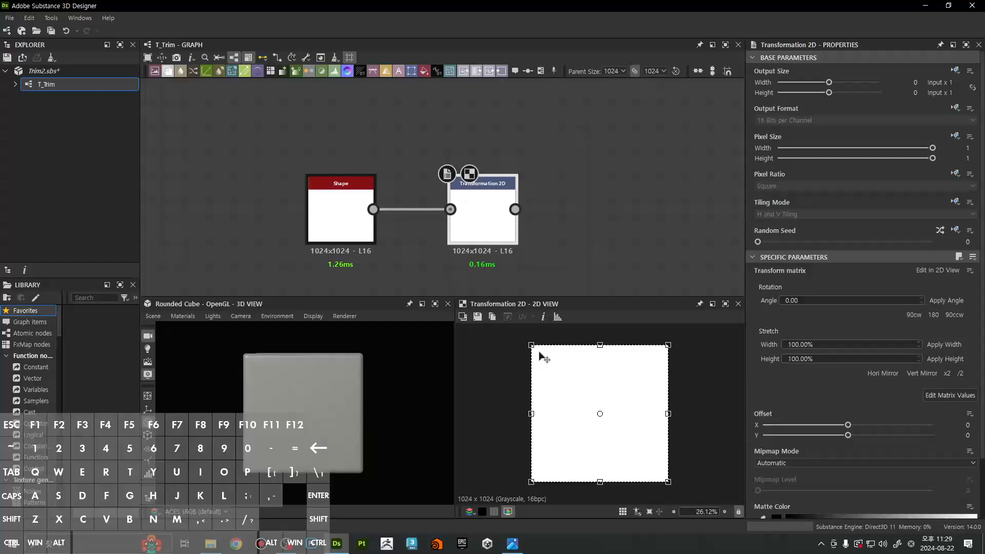
scroll(540, 355, up, 3)
scroll(622, 362, down, 3)
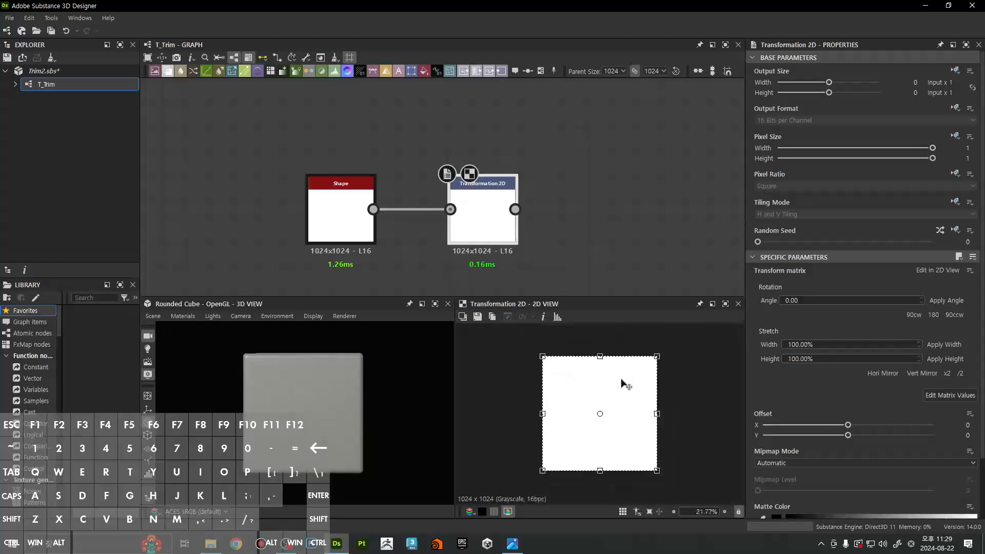
scroll(624, 383, up, 1)
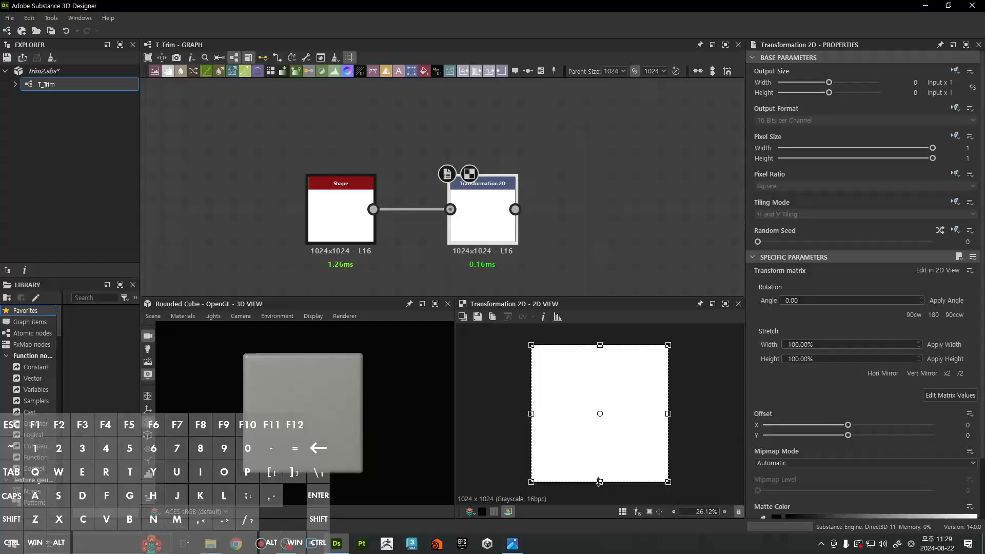
shift+drag(599, 481, 608, 458)
key(shift)
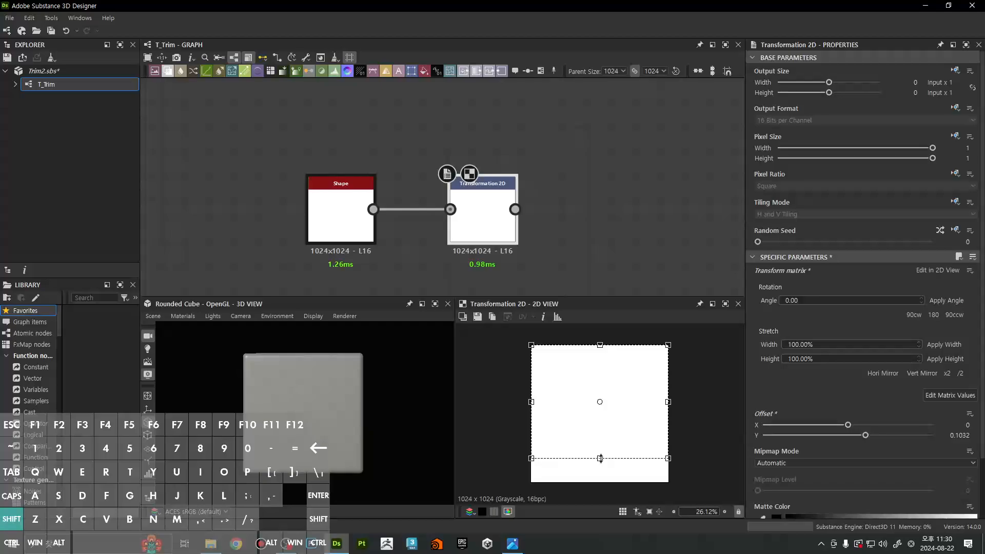
shift+drag(599, 458, 603, 350)
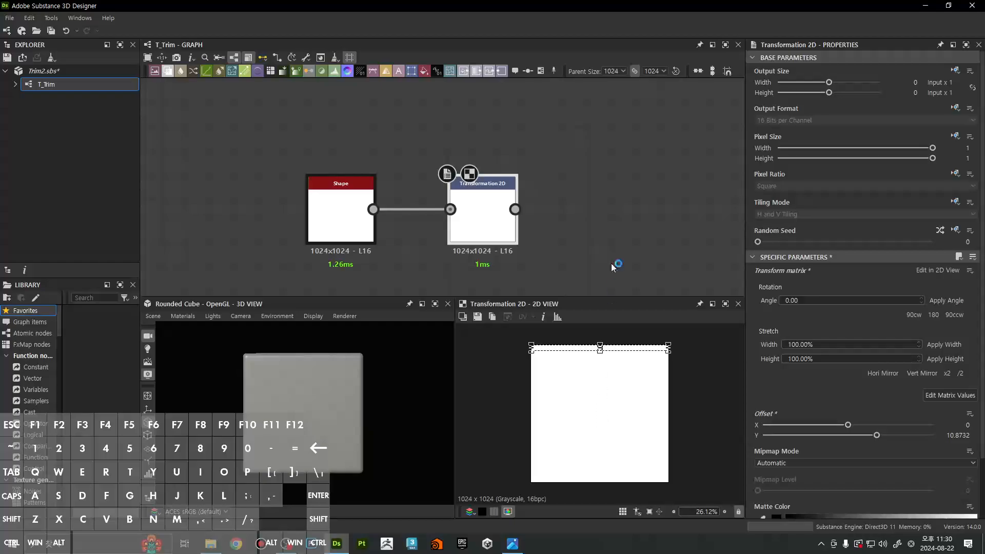
Compare the Shape node's output in the 2D view with tiled display on and off, and redisplay the Transformation 2D result
middle_drag(597, 189, 656, 207)
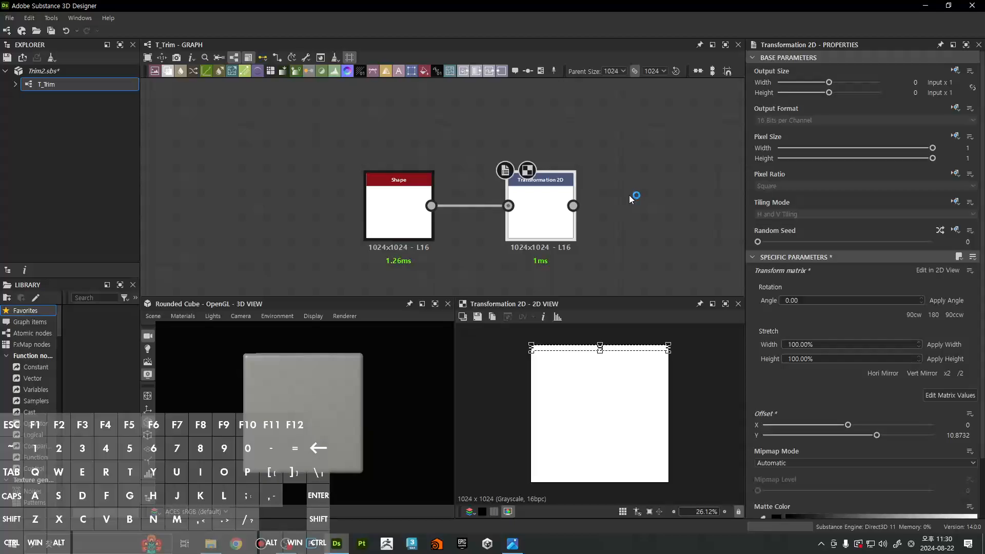
drag(384, 196, 409, 198)
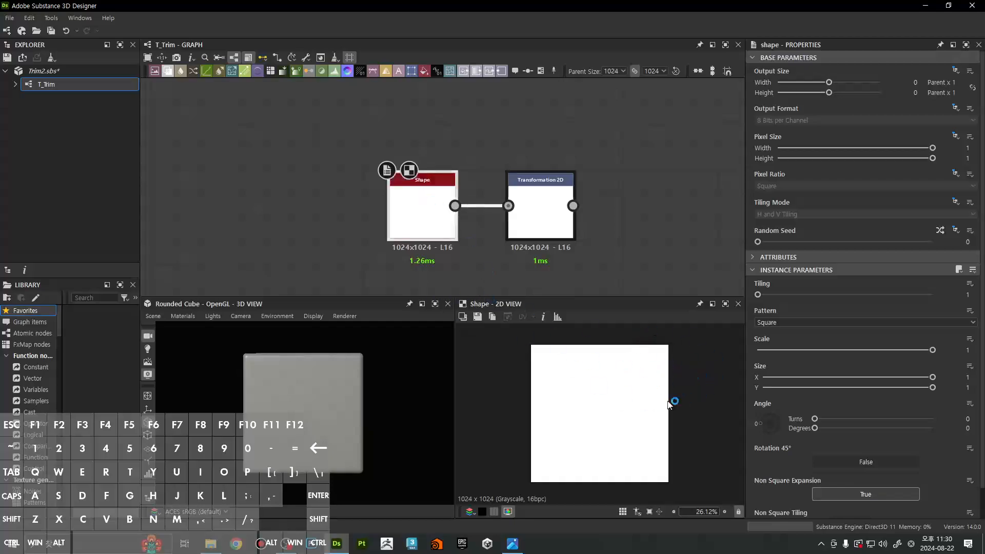
key(space)
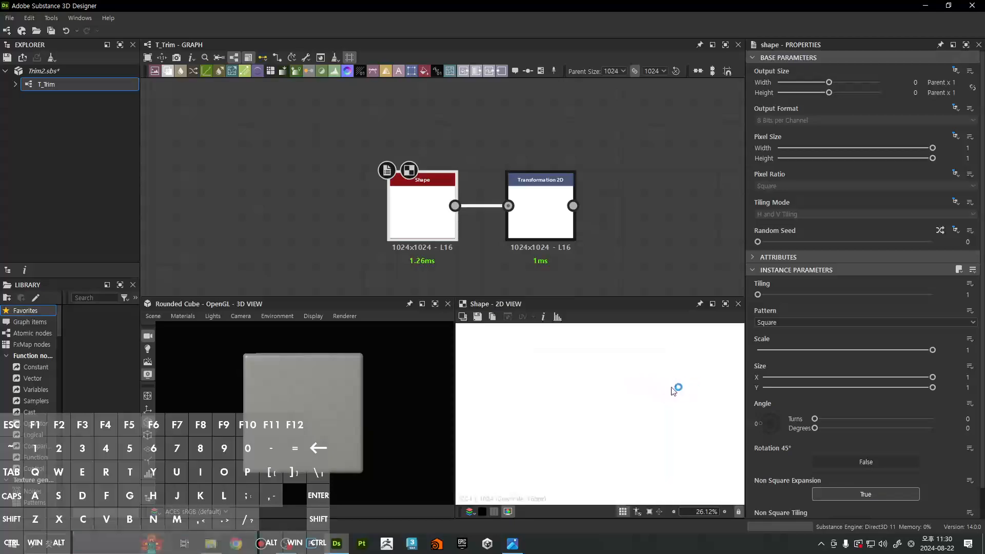
click(624, 512)
click(624, 512)
click(624, 512)
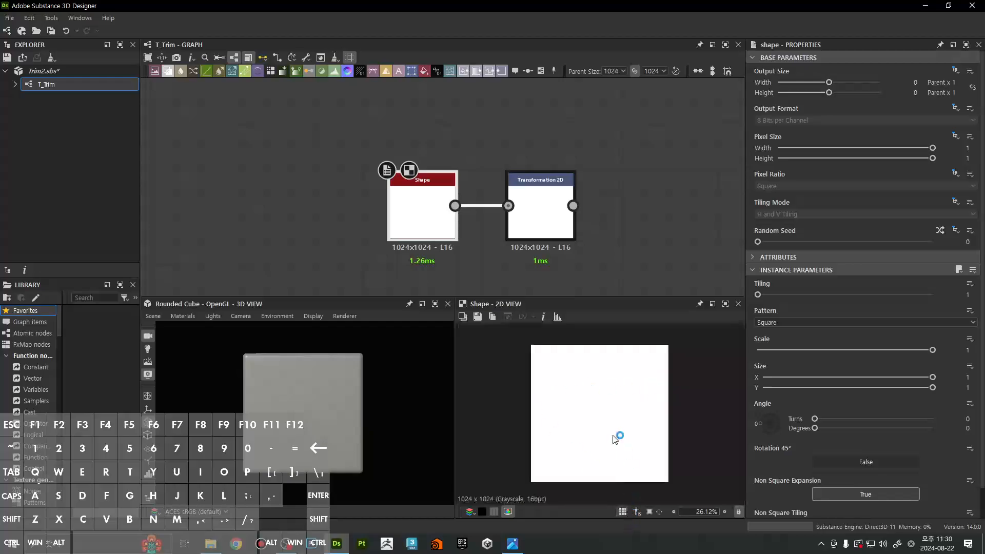
key(space)
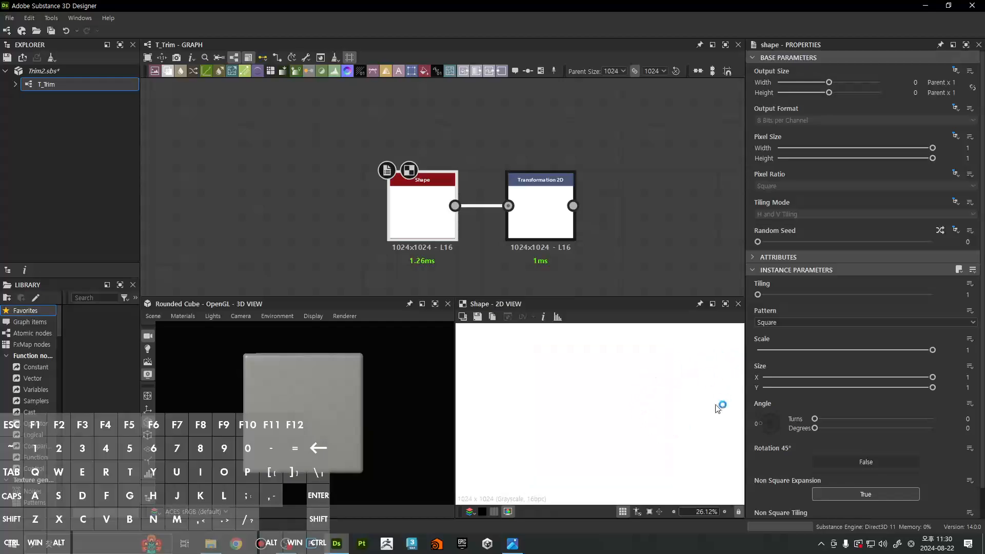
click(546, 224)
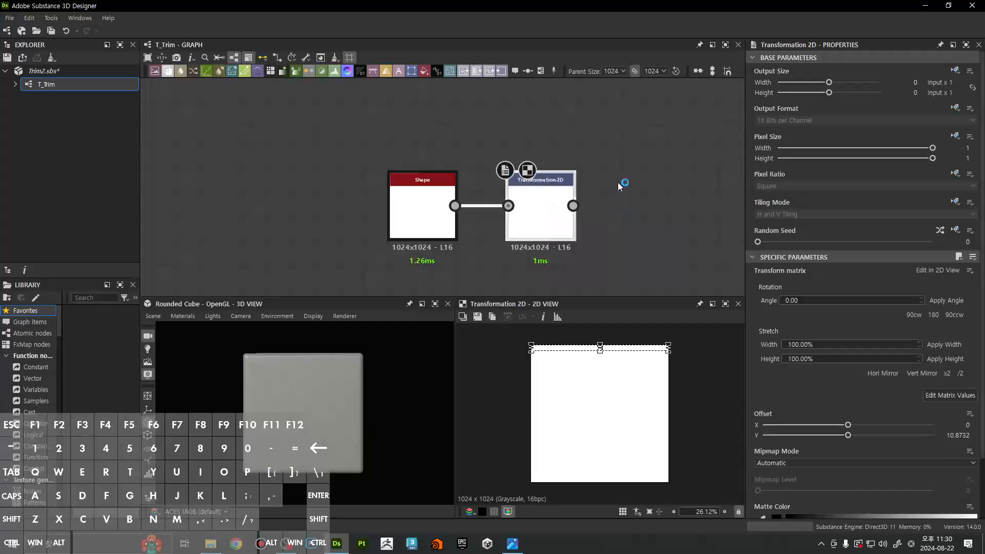
Compare the base parameters of the graph, the Shape node and the Transformation 2D node, including their inheritance settings
click(604, 183)
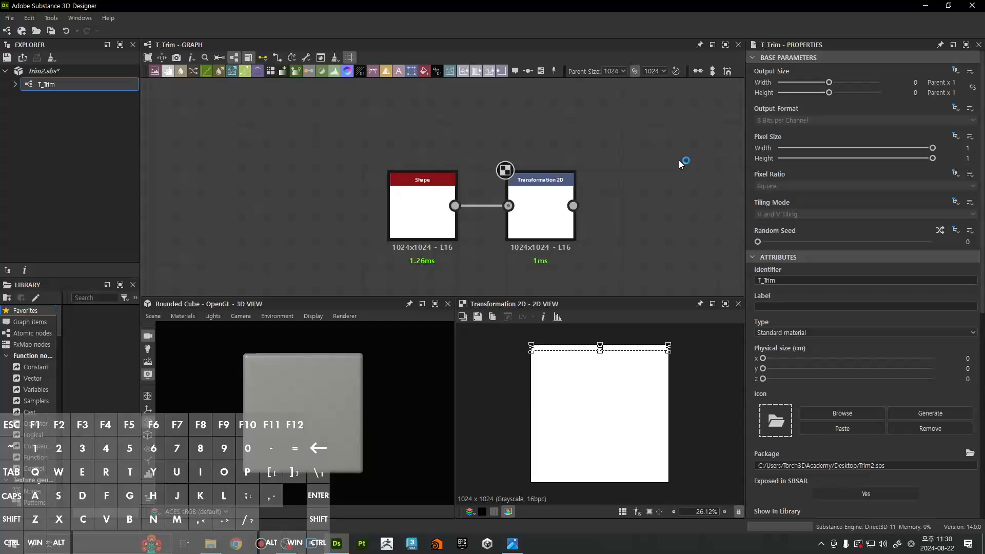
click(411, 224)
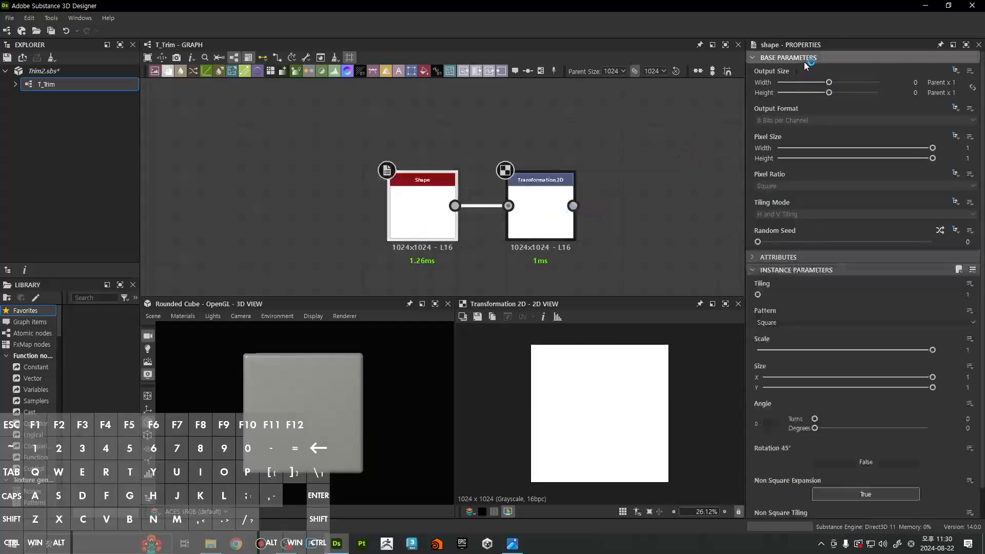
click(541, 219)
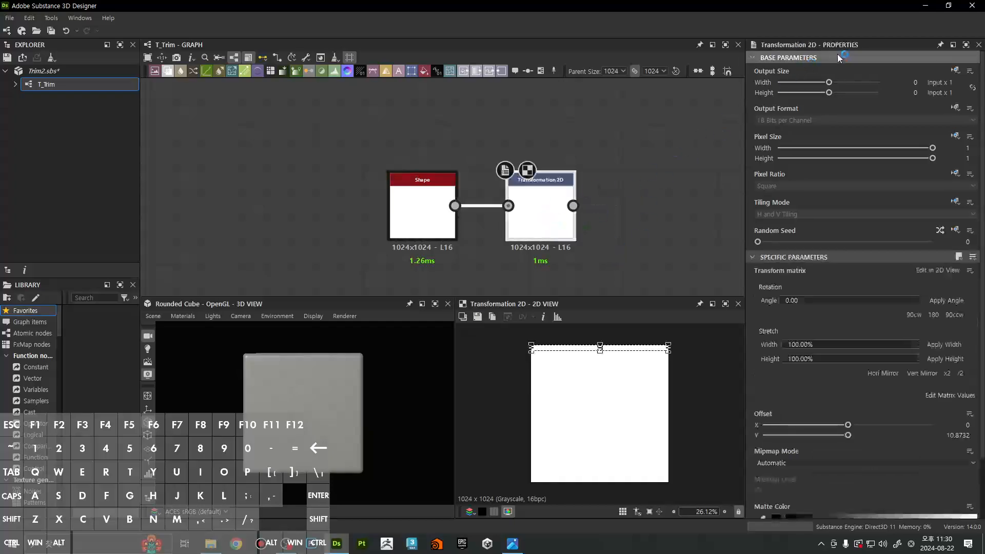
middle_drag(644, 172, 703, 176)
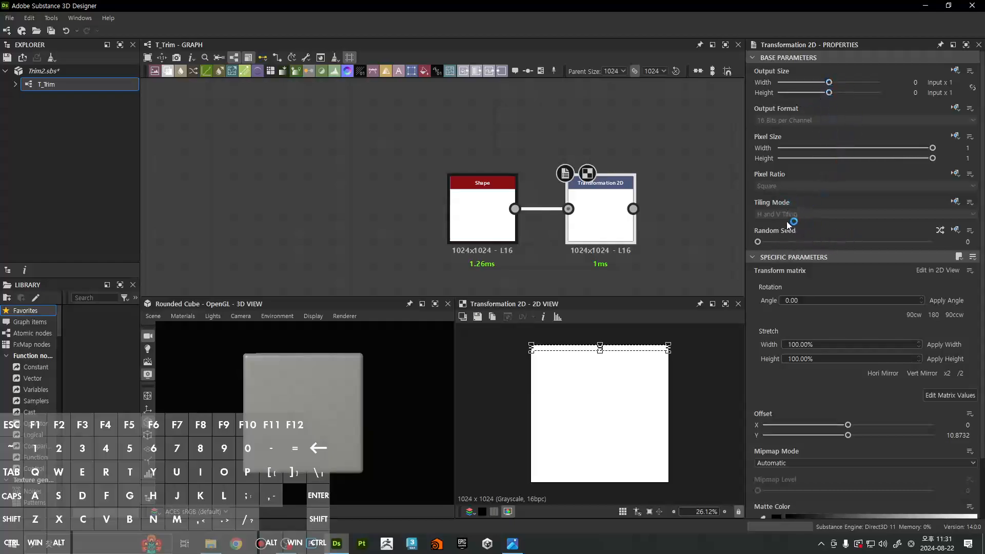
middle_drag(674, 165, 629, 156)
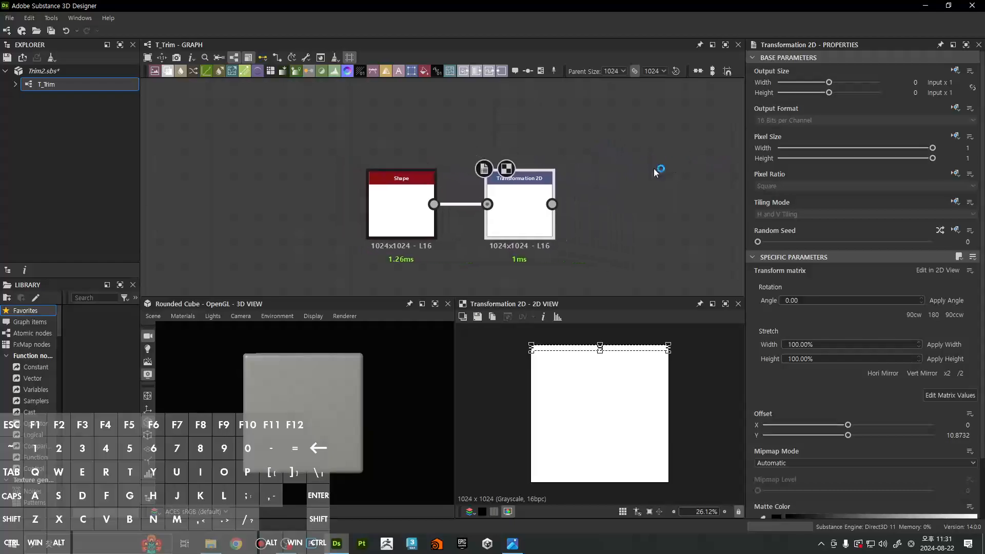
middle_drag(648, 192, 660, 191)
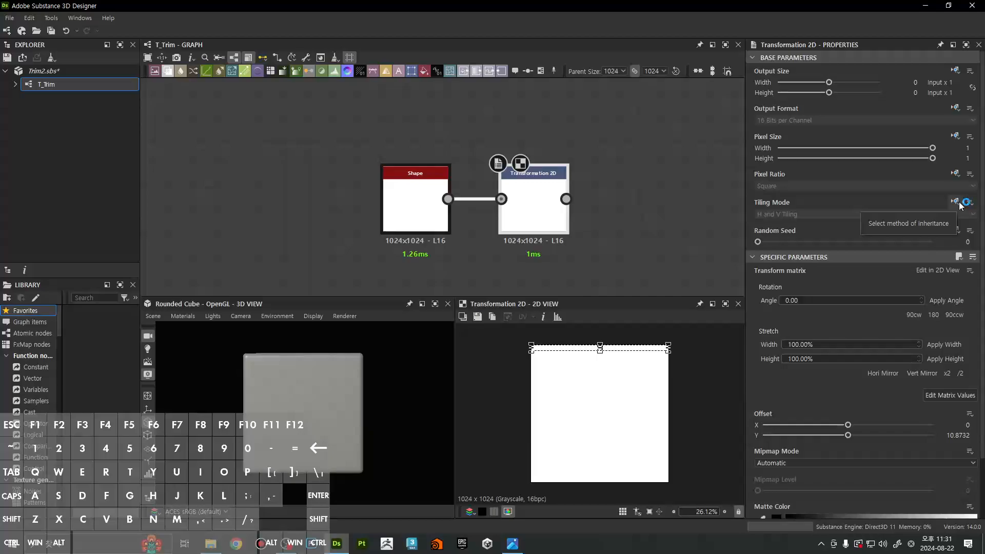
click(412, 215)
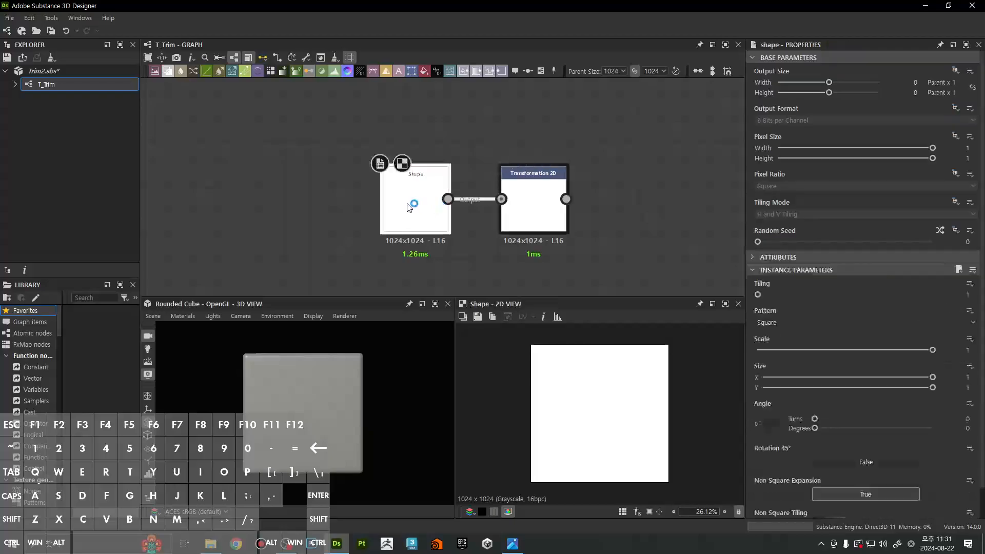
click(539, 212)
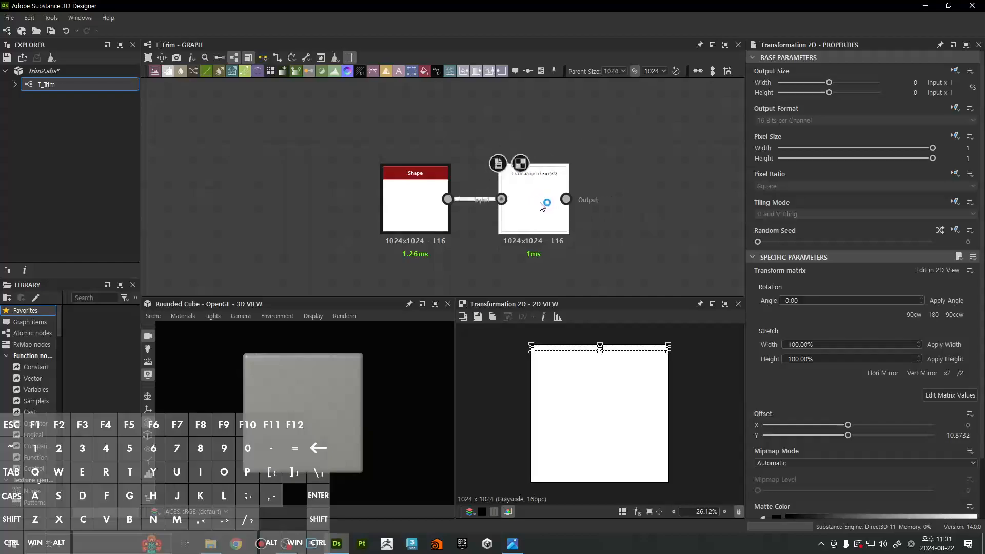
Examine the Transformation 2D node's tiling mode inheritance options and compare its tiling mode with those of the graph and the Shape node
click(954, 202)
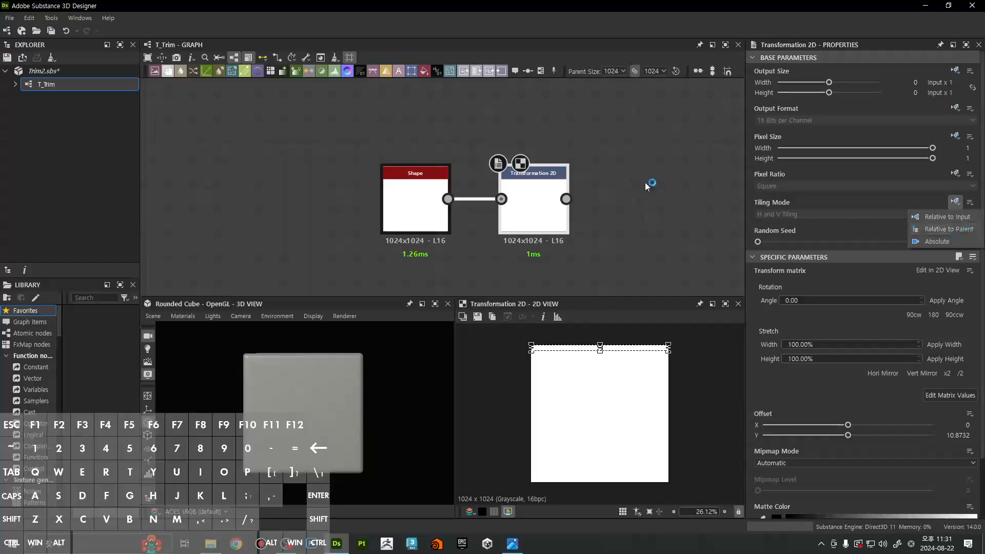
click(622, 163)
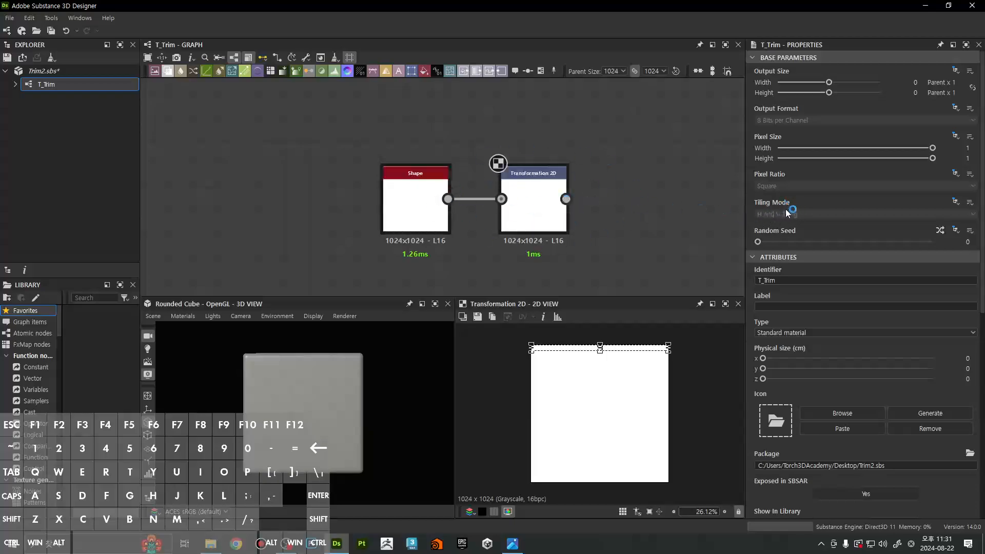
click(519, 214)
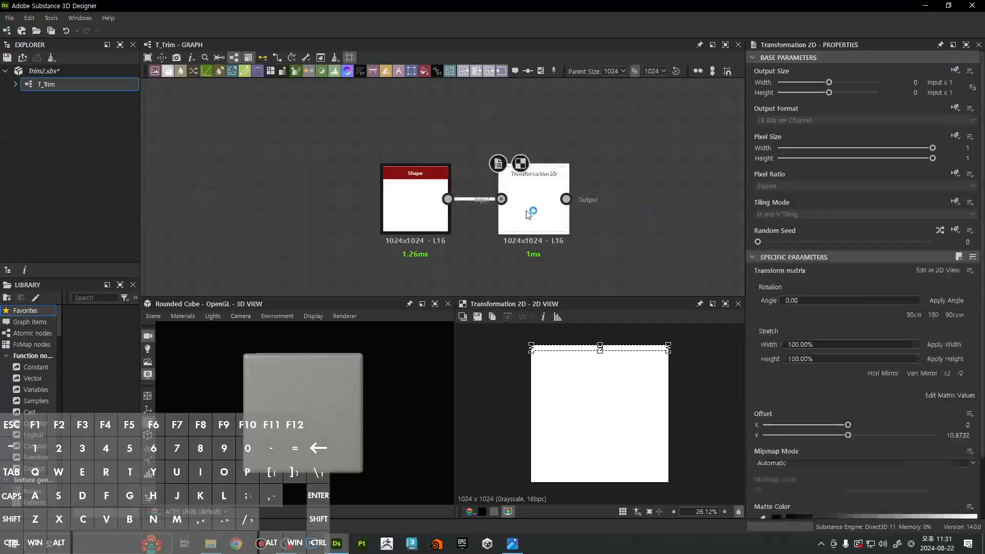
middle_drag(548, 207, 576, 207)
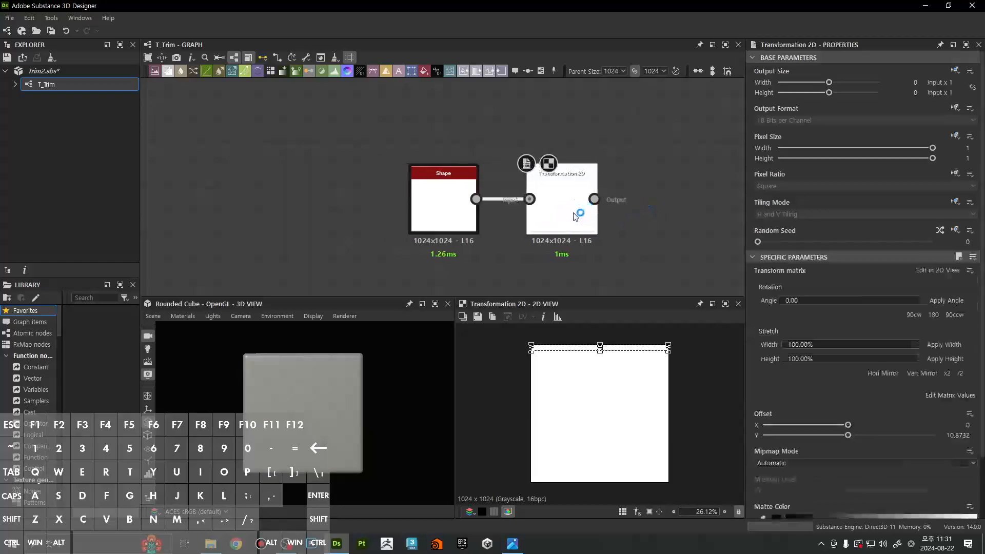
click(453, 216)
click(568, 221)
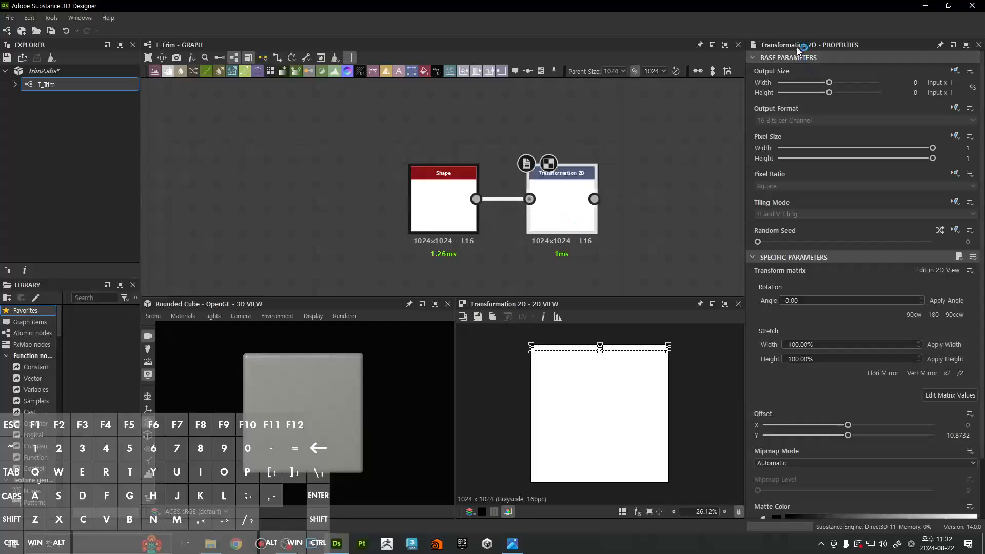
Change the Transformation 2D node's tiling mode inheritance to Absolute and choose Horizontal Tiling
click(956, 203)
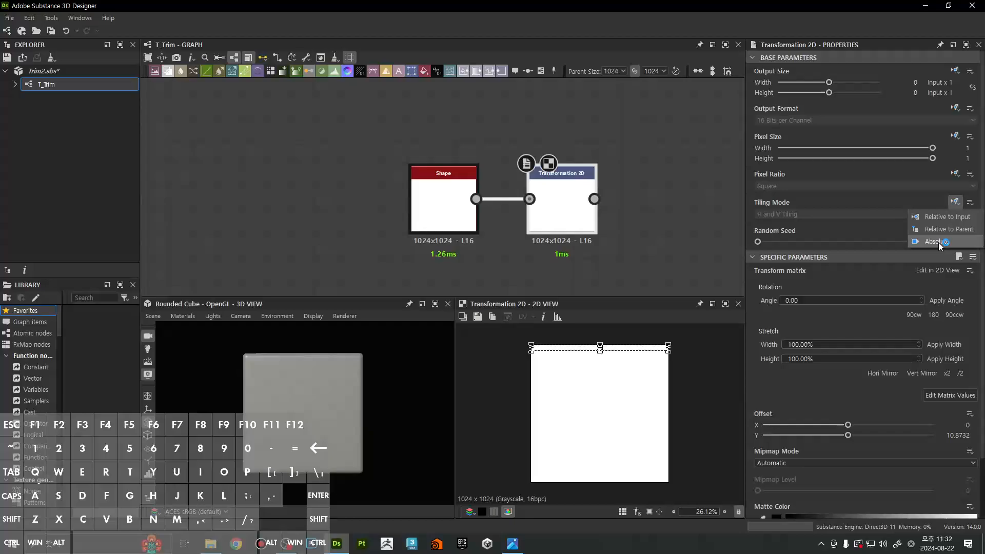
click(937, 243)
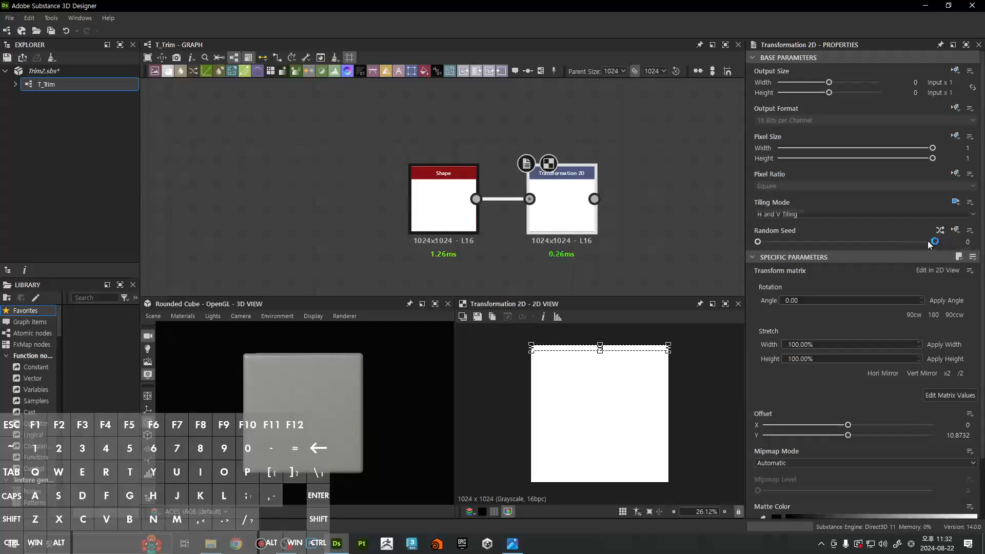
click(806, 213)
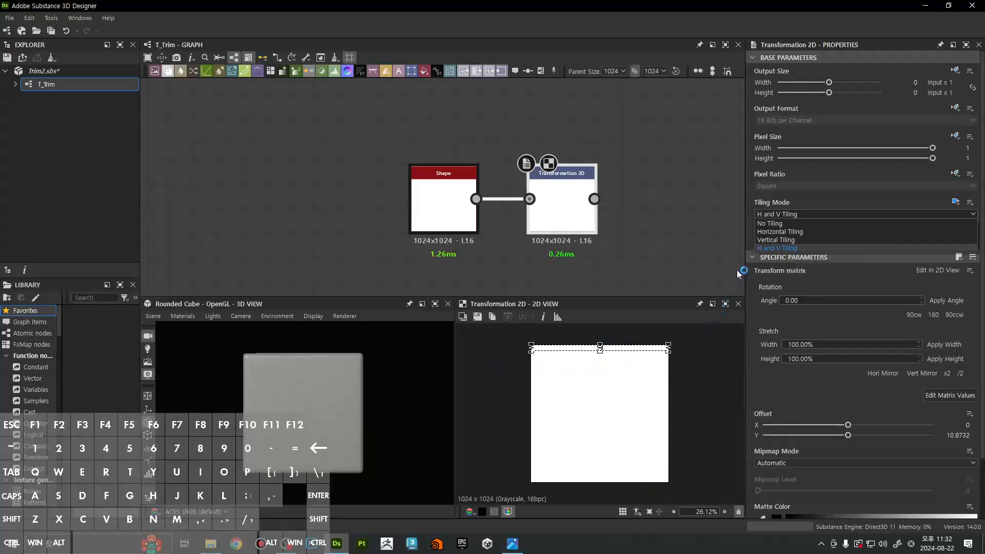
click(787, 232)
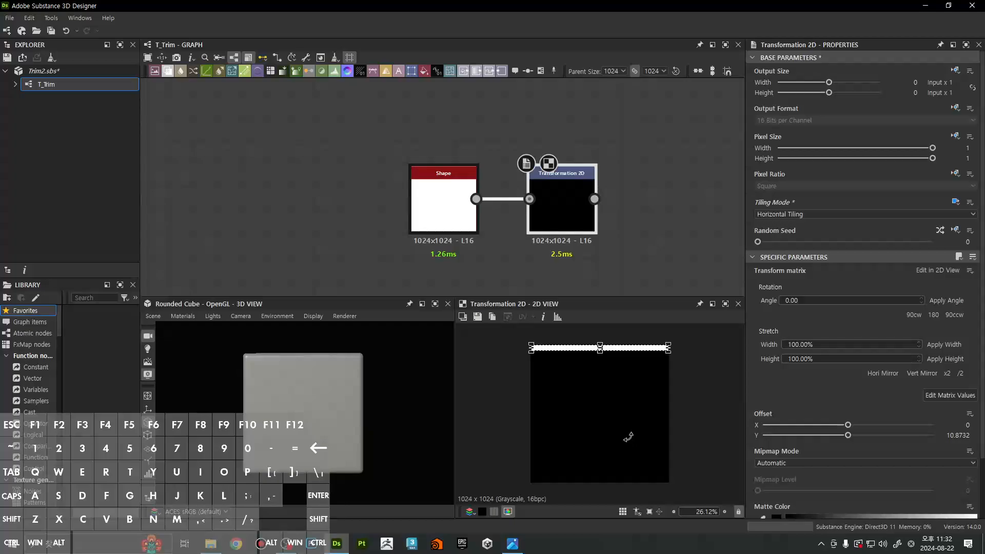
Try narrowing the strip from its right end with Horizontal Tiling active, and undo the change
scroll(670, 351, up, 6)
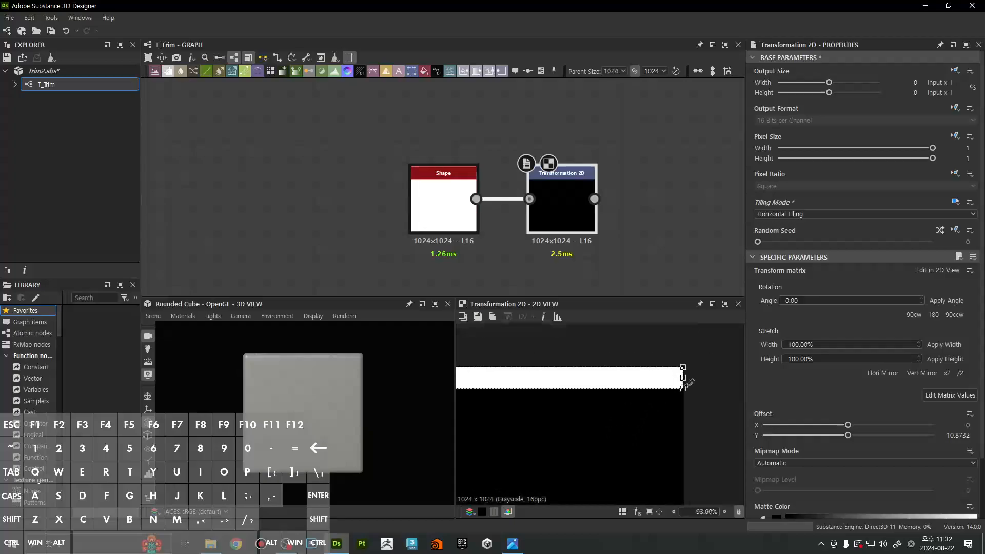
drag(683, 378, 561, 384)
key(ctrl+z)
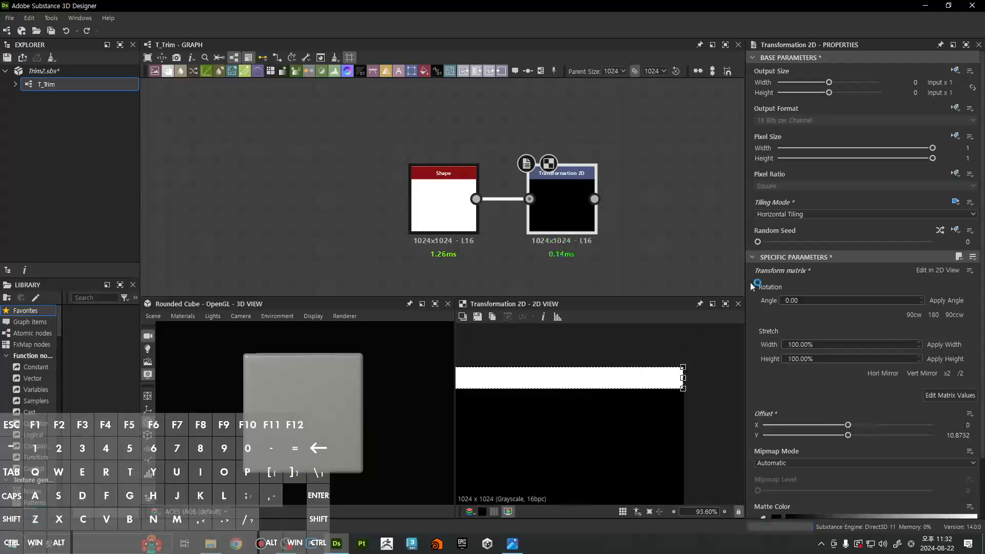
Test narrowing the strip from its right end with No Tiling, undo the resize and restore Horizontal Tiling
click(790, 214)
click(782, 227)
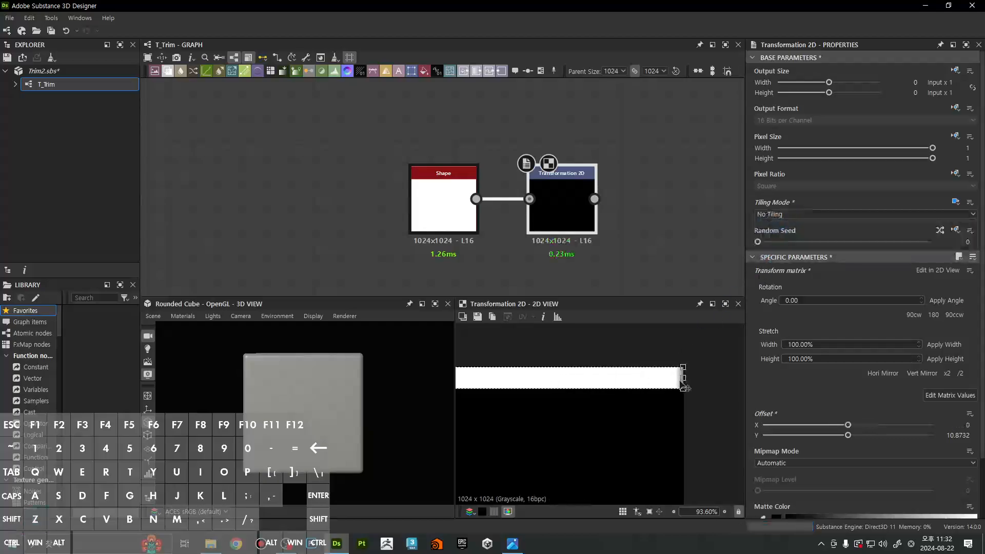
drag(684, 387, 530, 388)
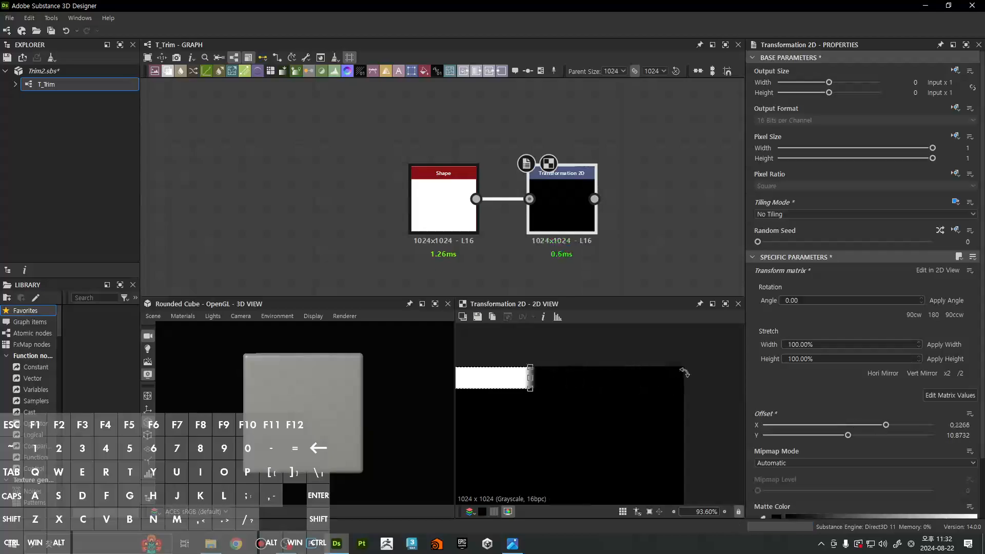
key(ctrl+z)
click(790, 214)
click(792, 236)
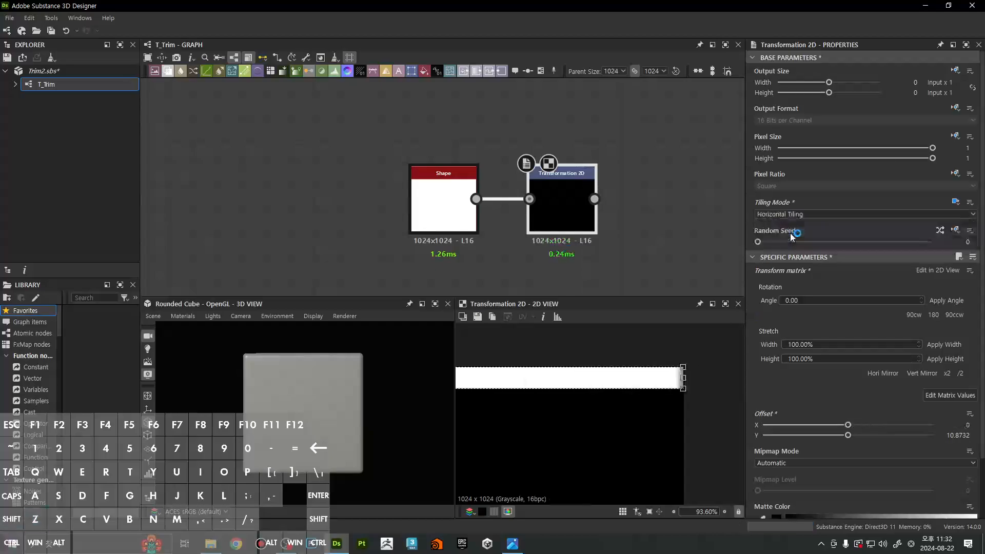
Try a small adjustment of the strip's transform frame in the 2D view, and undo it
scroll(670, 377, down, 3)
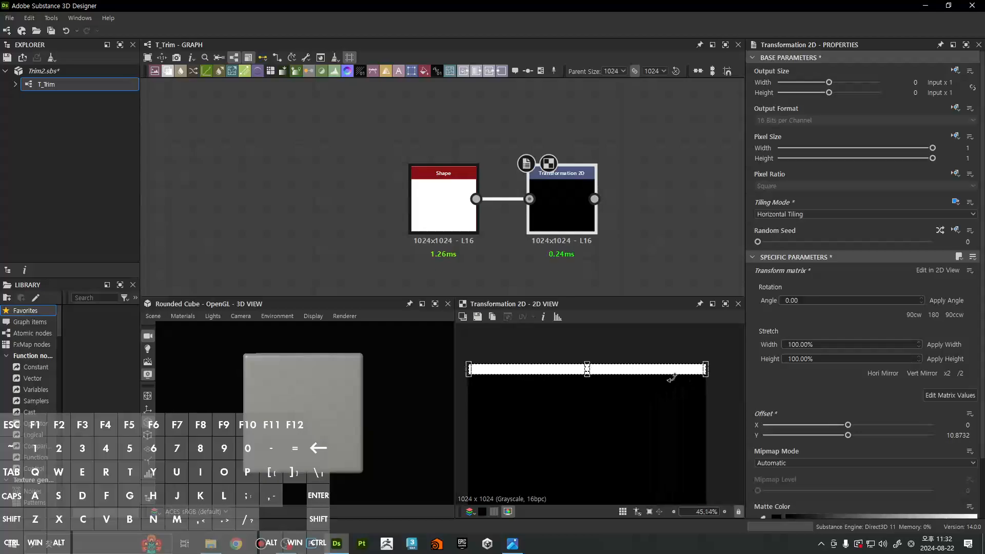
scroll(707, 366, up, 4)
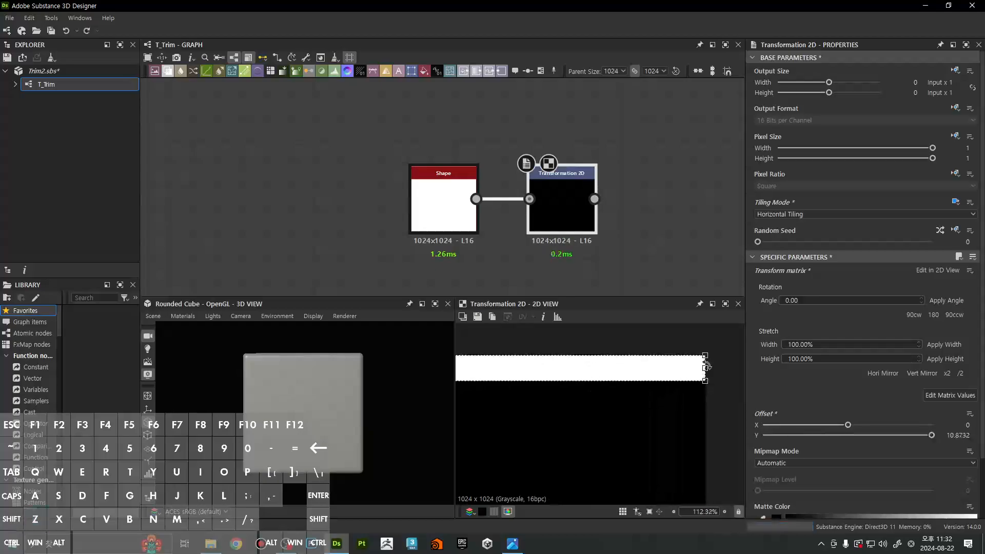
mouse_move(682, 371)
mouse_down()
mouse_move(659, 380)
mouse_move(679, 369)
mouse_up()
scroll(700, 369, up, 3)
key(ctrl+z)
key(ctrl+z)
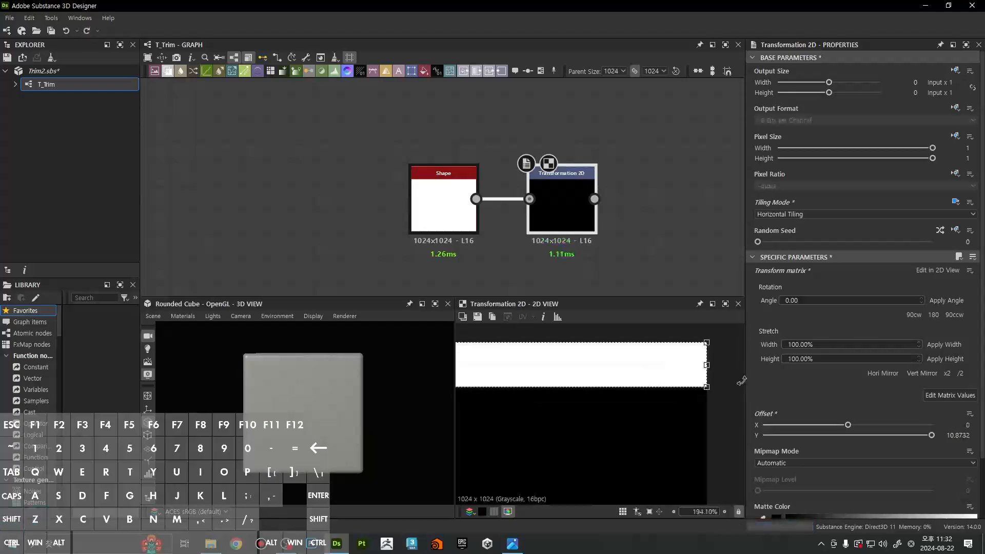
scroll(707, 374, down, 7)
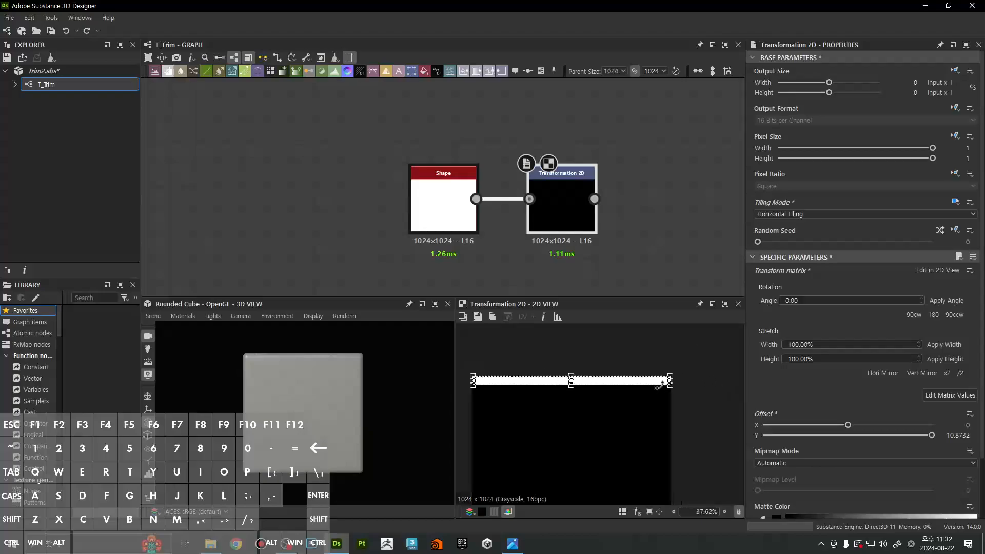
scroll(656, 389, down, 2)
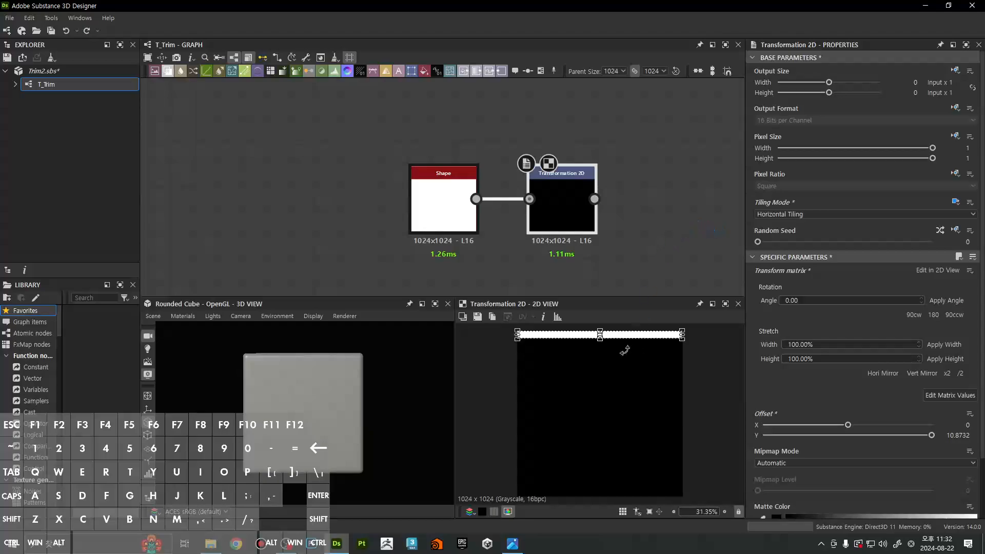
Move the Shape node lower in the graph and duplicate the Transformation 2D node, placing the copy beneath the original
scroll(564, 211, down, 4)
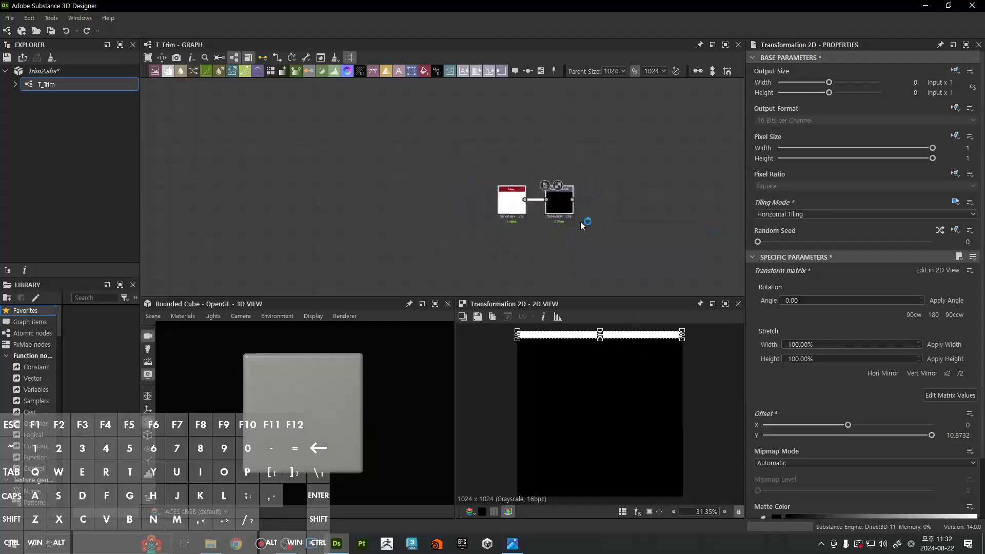
scroll(438, 207, up, 3)
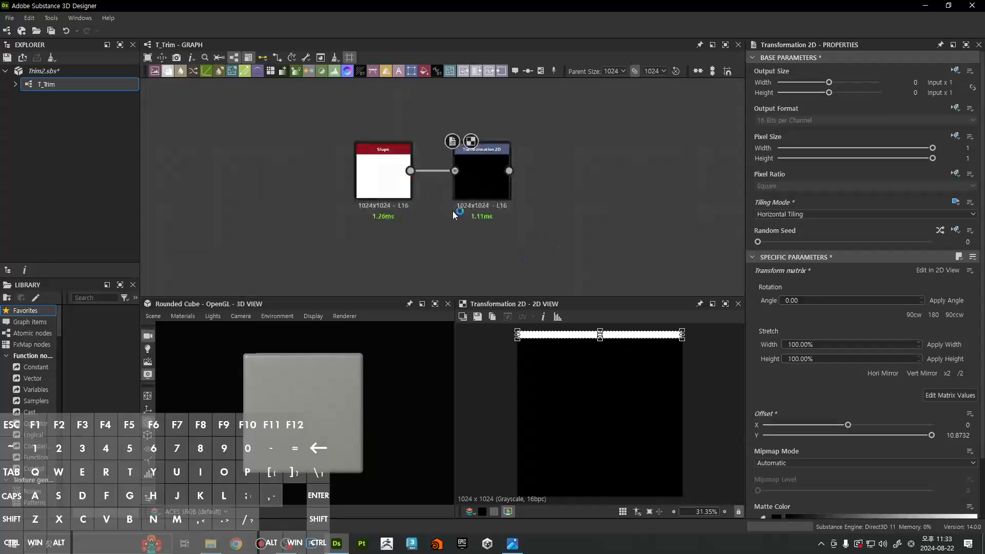
drag(380, 186, 360, 246)
middle_drag(478, 223, 492, 214)
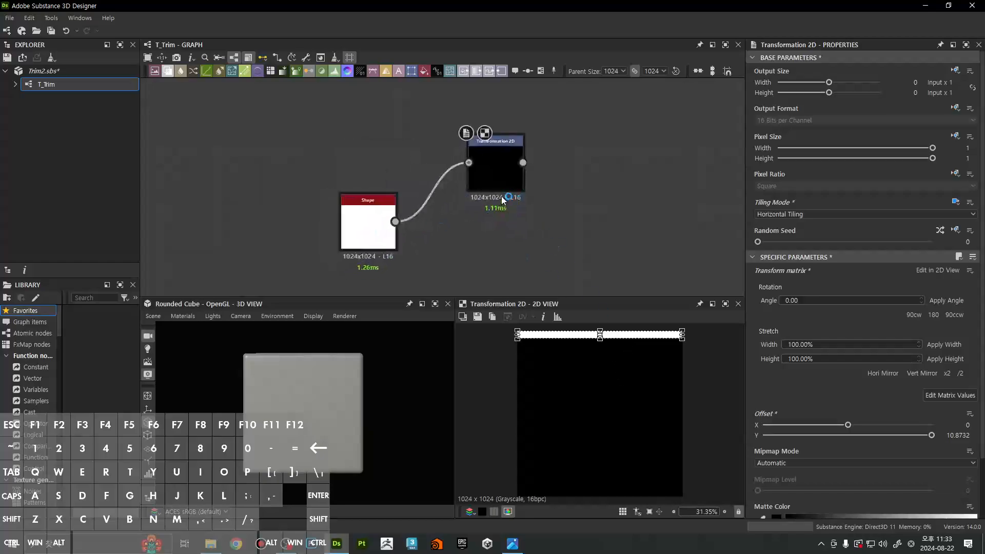
key(ctrl+d)
drag(505, 183, 501, 245)
Add a Blend node and connect the upper Transformation 2D to its Foreground and the lower one to its Background
click(598, 196)
key(space)
text(ble)
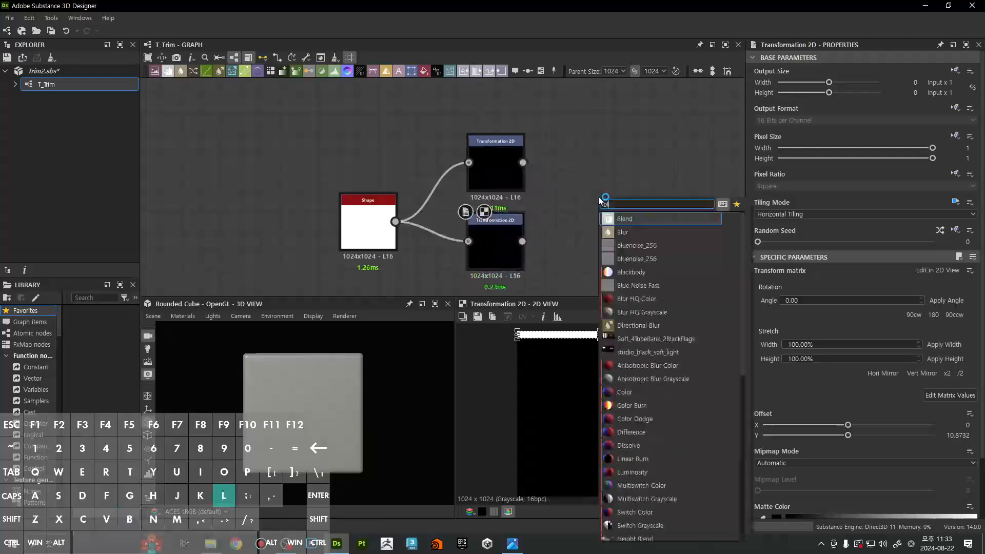
key(Return)
drag(523, 162, 577, 188)
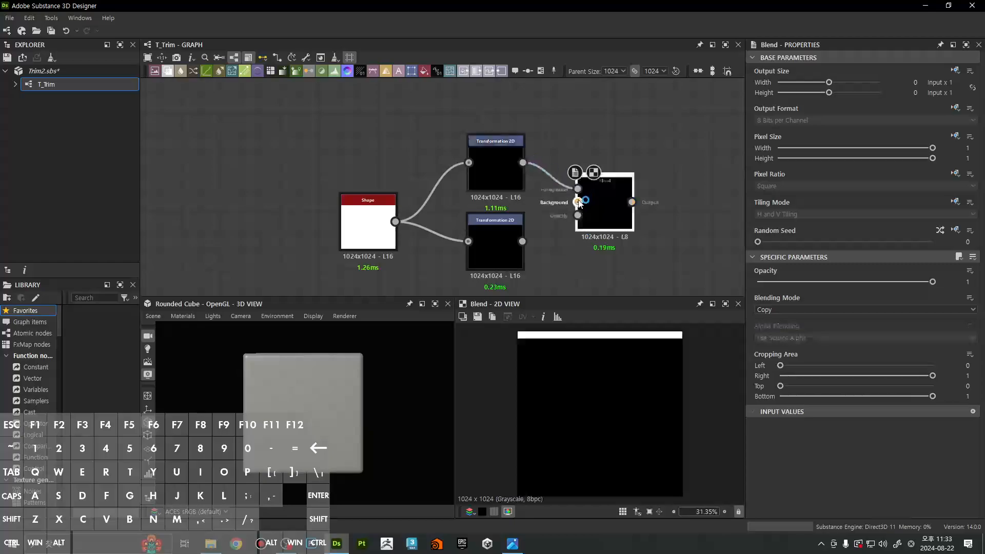
drag(522, 241, 578, 202)
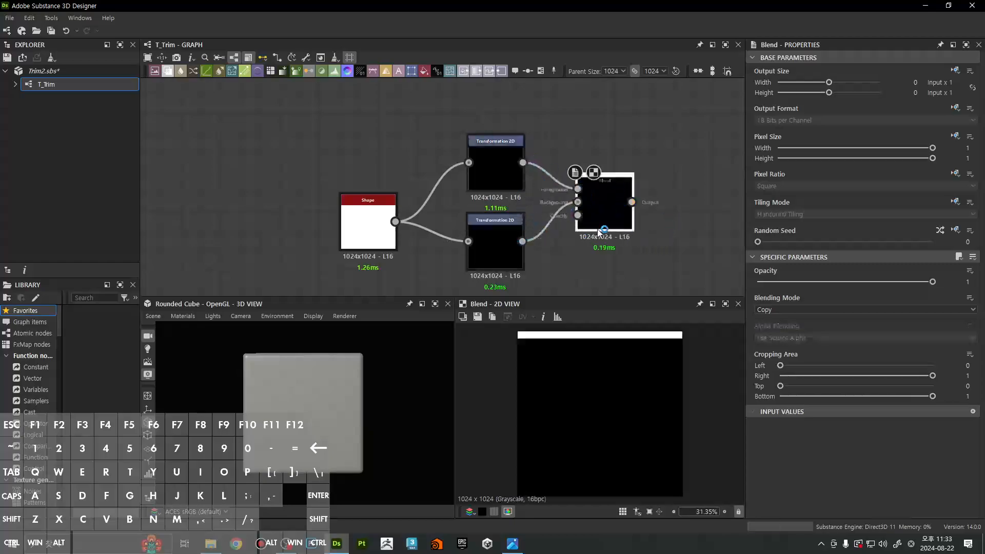
scroll(643, 195, up, 3)
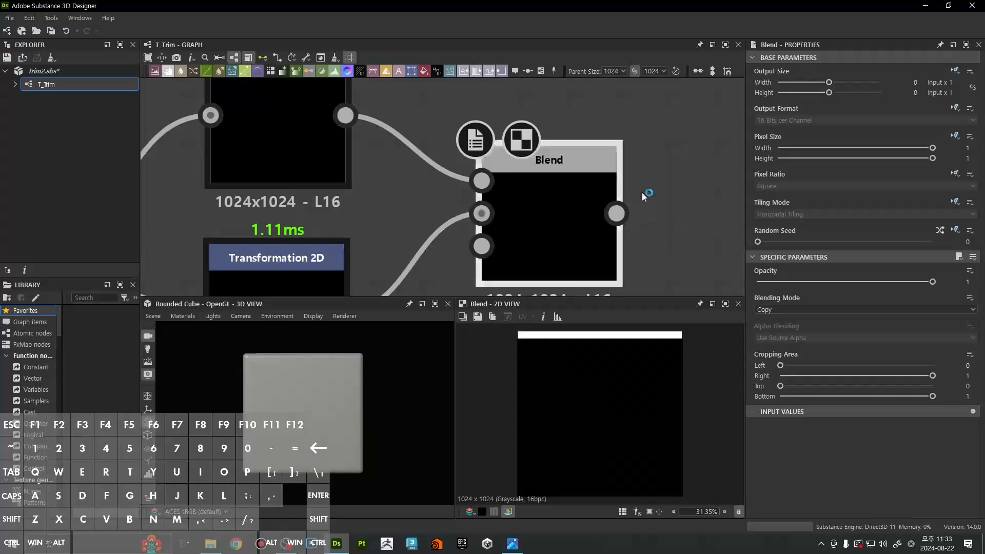
scroll(668, 199, down, 4)
scroll(668, 199, up, 1)
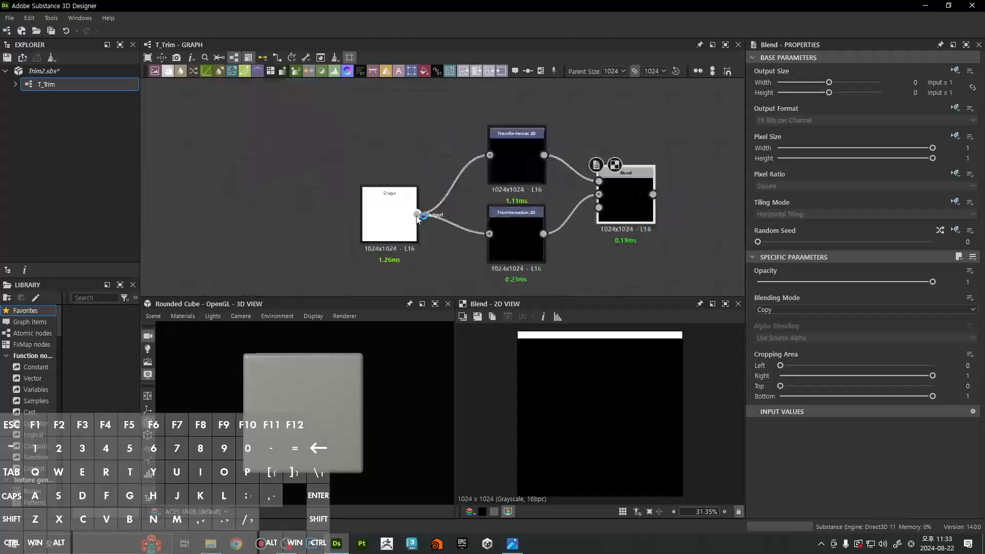
Set the Blend node's Blending Mode to Max (Lighten)
click(776, 310)
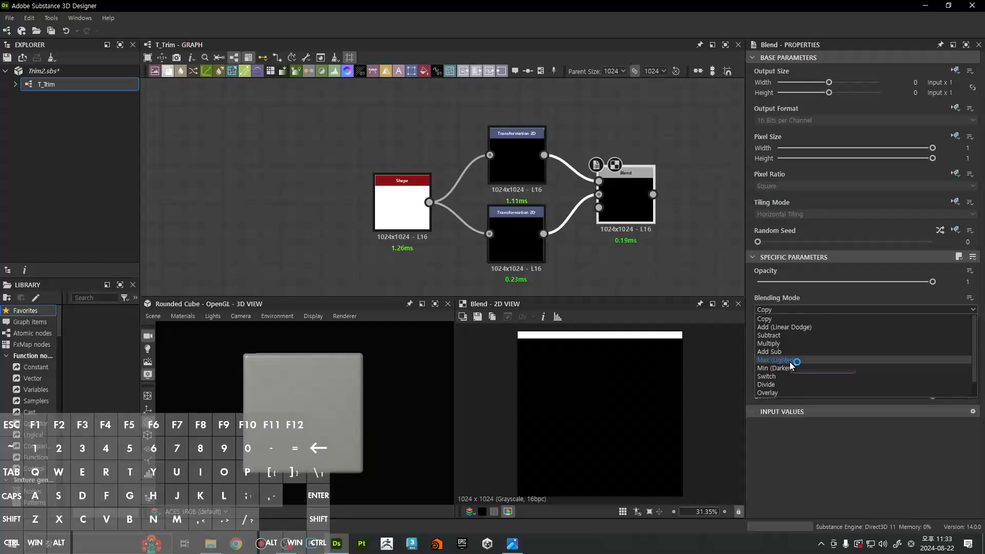
click(677, 364)
scroll(679, 370, up, 10)
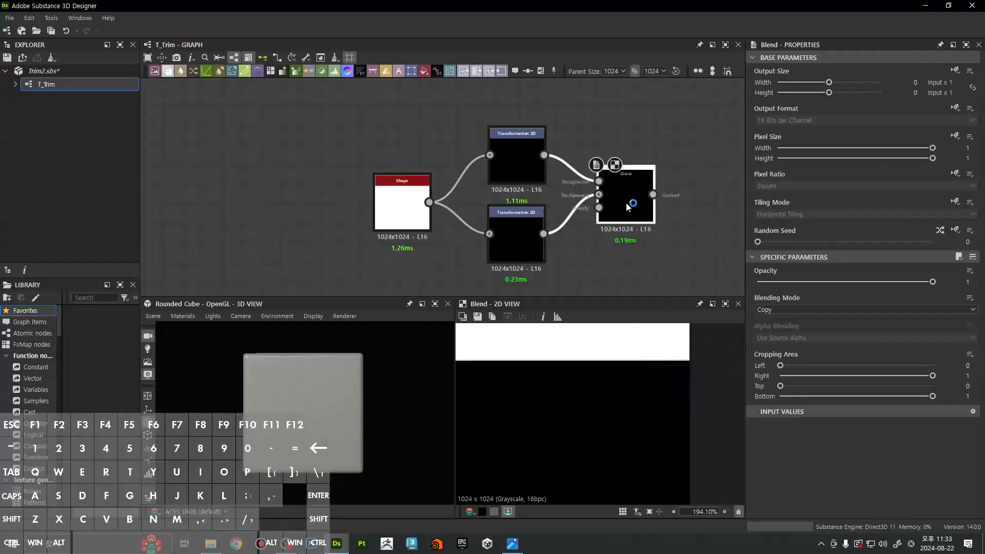
click(783, 310)
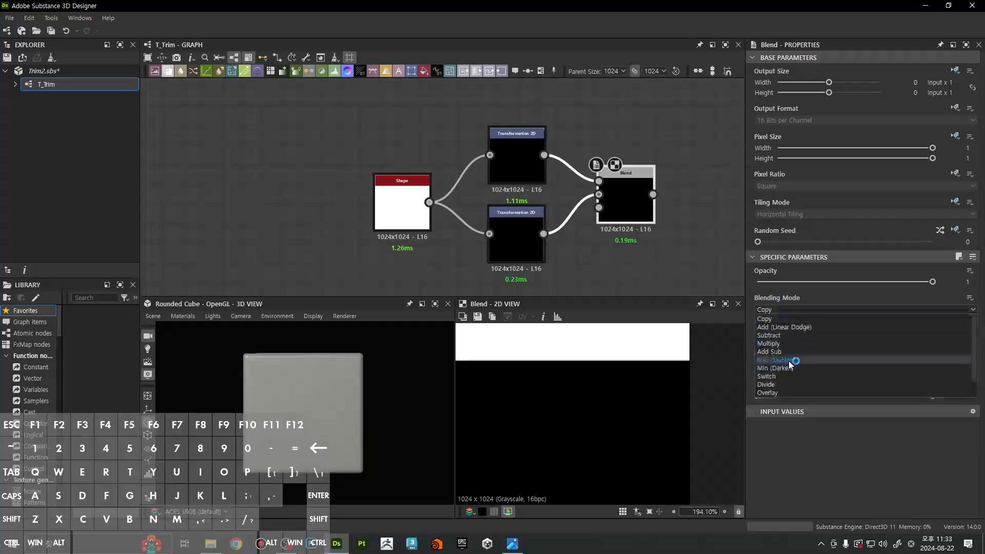
click(776, 360)
Move the lower Transformation 2D's strip down just beneath the first strip, leaving a thin gap, at an Offset Y of 9.7737
click(510, 238)
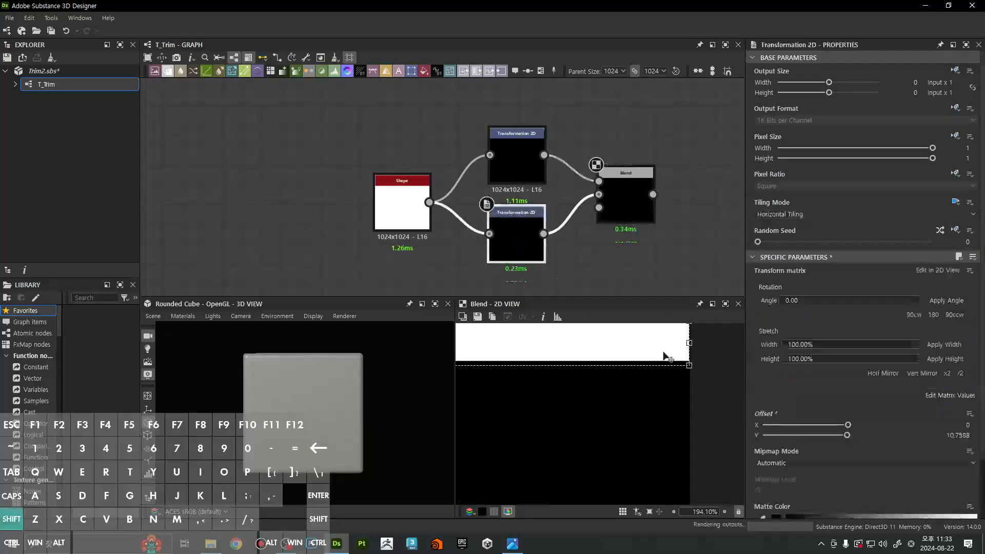
drag(665, 356, 665, 398)
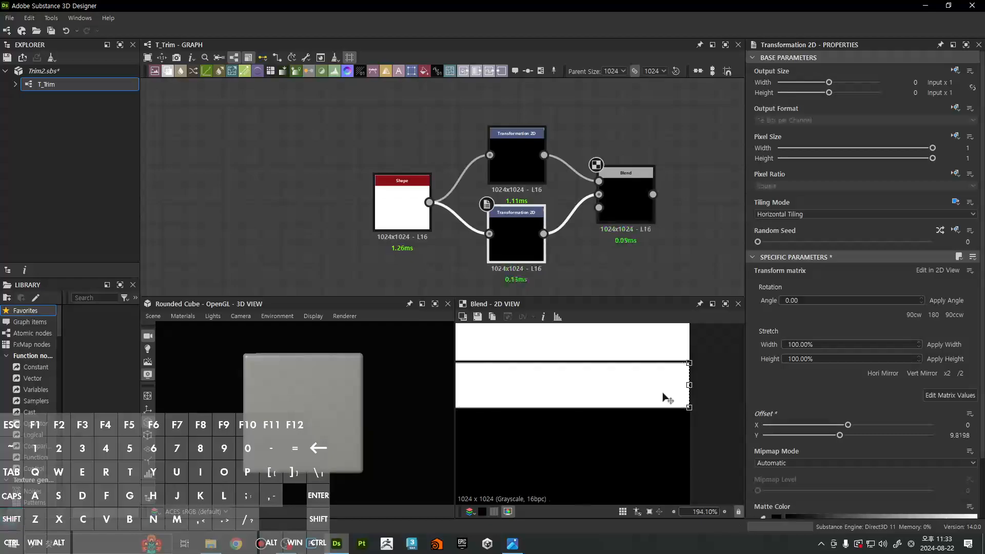
scroll(670, 374, up, 10)
drag(706, 446, 675, 449)
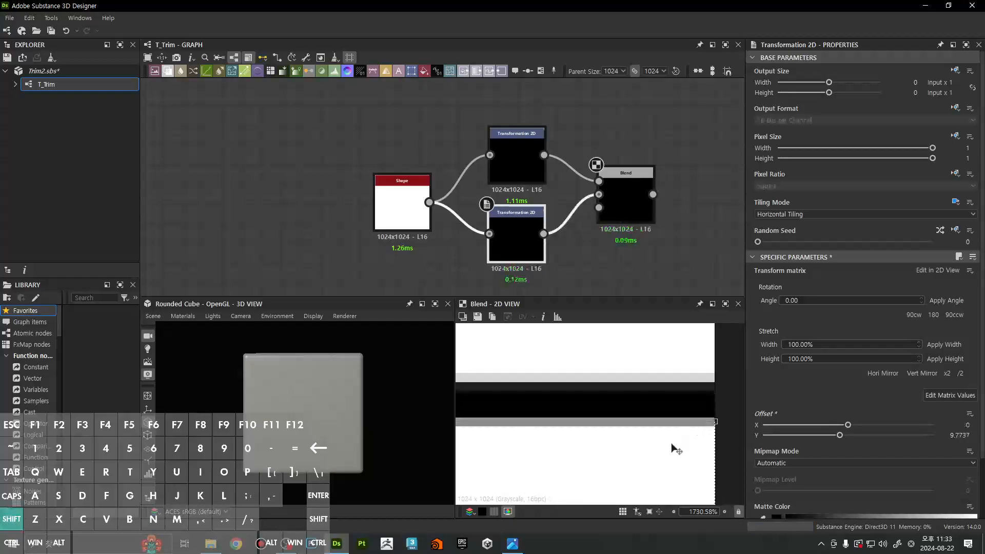
Examine the gap and the soft edges between the two strips in the 2D view at several magnifications
scroll(713, 431, up, 3)
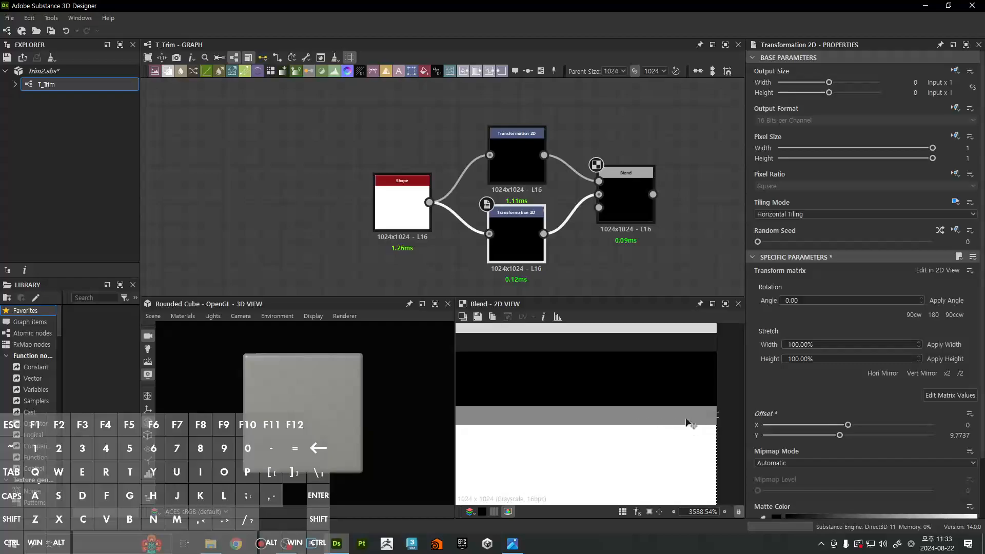
scroll(688, 430, down, 8)
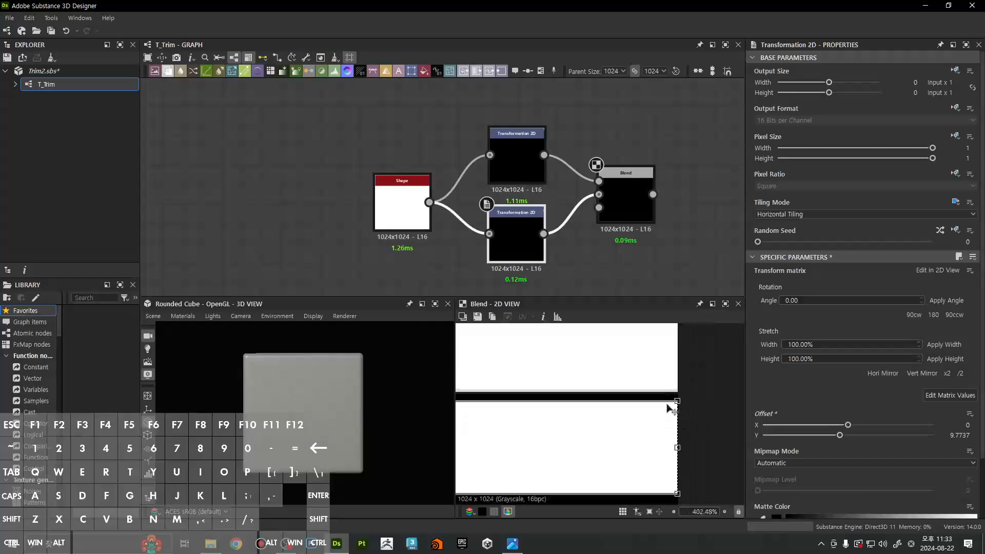
scroll(678, 409, down, 6)
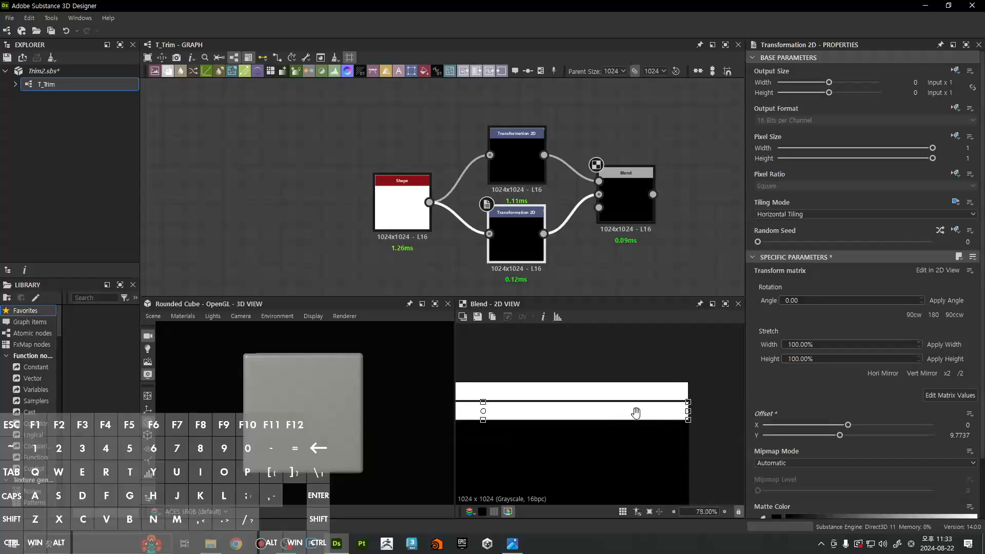
scroll(710, 418, up, 3)
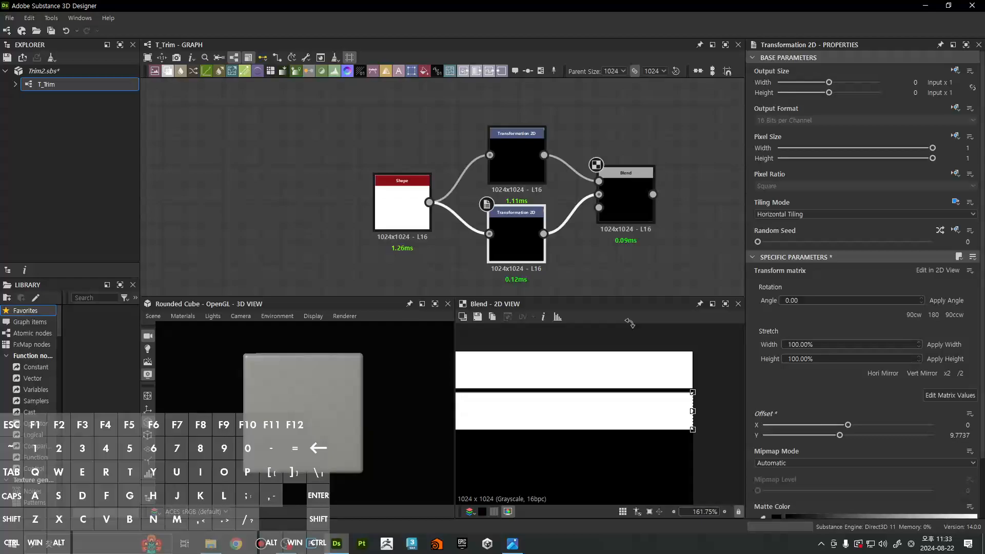
scroll(645, 408, down, 12)
scroll(639, 362, up, 9)
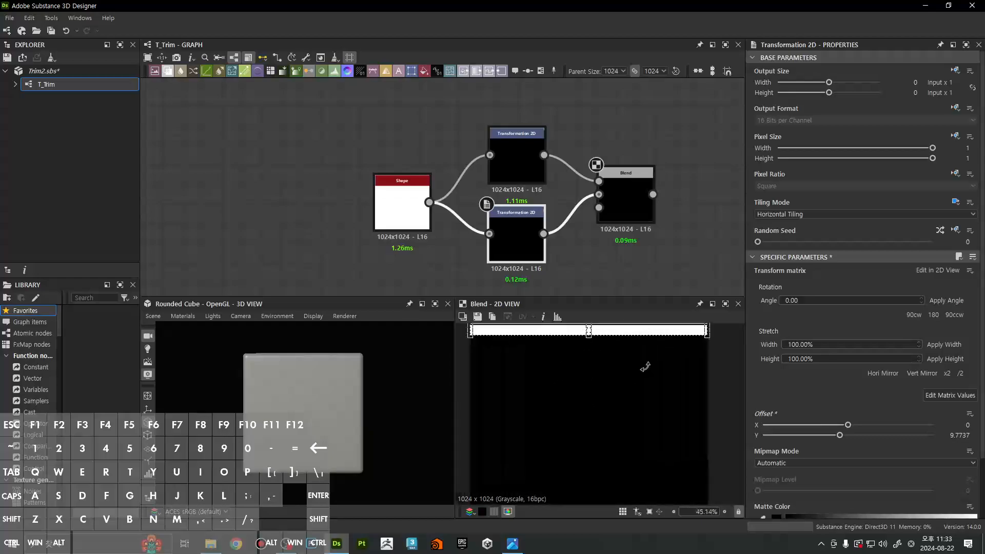
middle_drag(638, 355, 660, 395)
scroll(660, 392, up, 2)
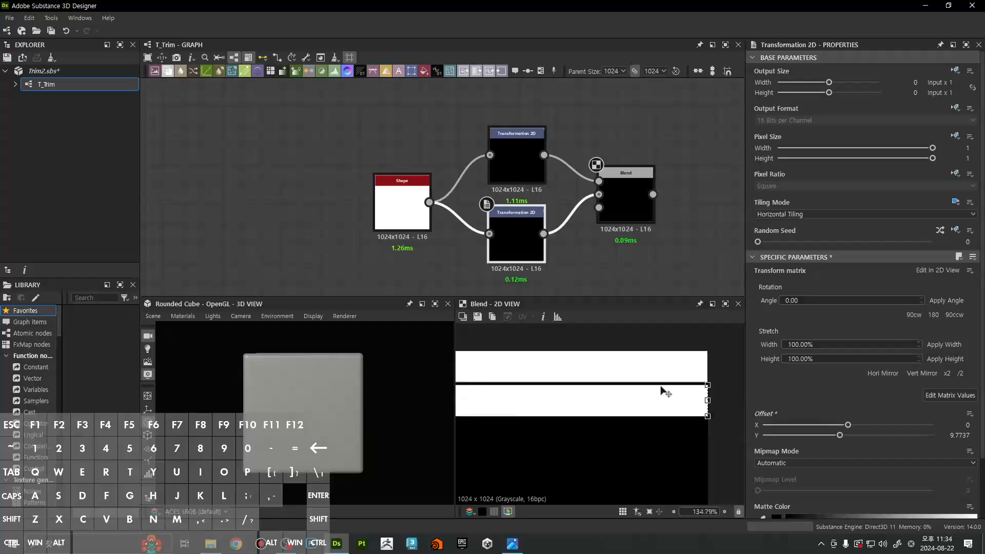
scroll(755, 382, down, 2)
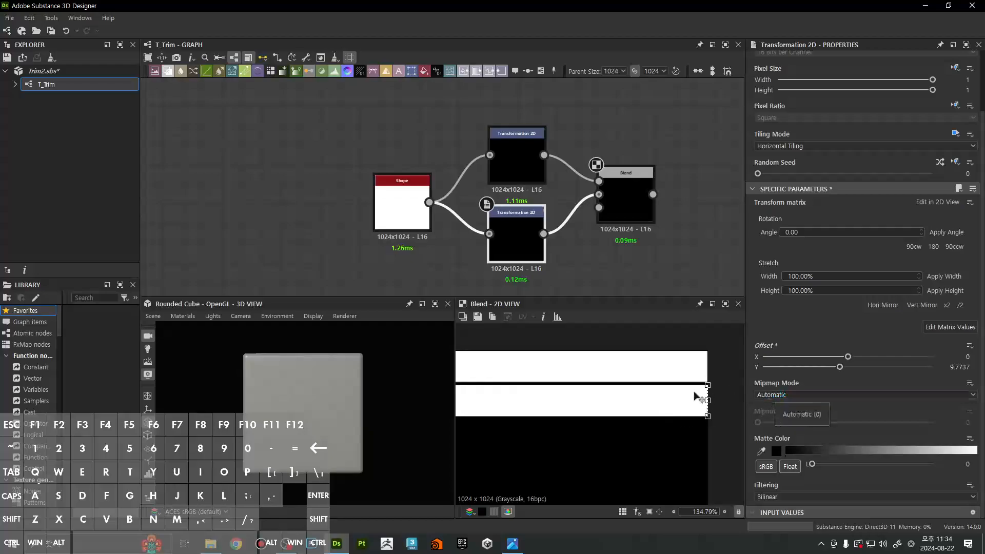
scroll(697, 394, up, 6)
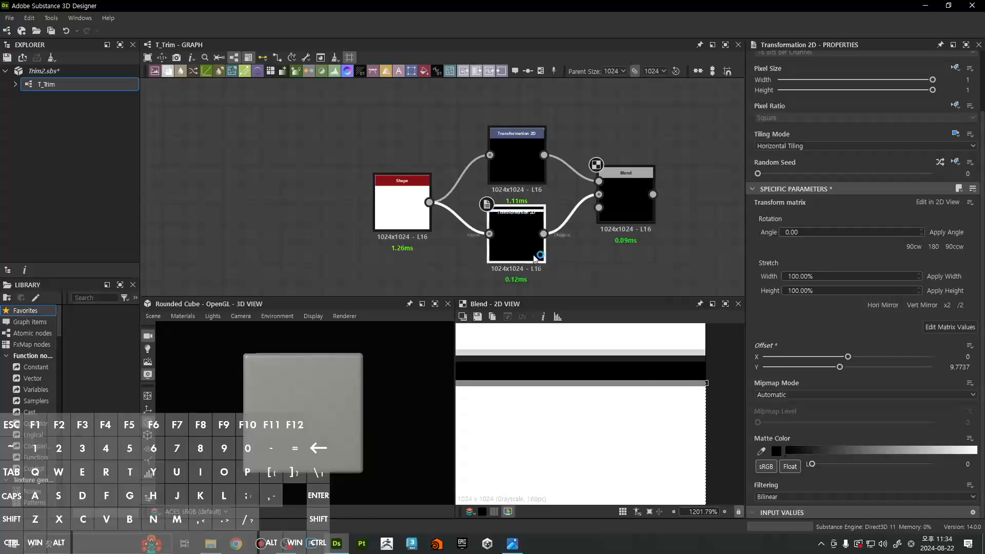
Set Mipmap Mode to Manual on both Transformation 2D nodes, starting with the lower one
click(772, 394)
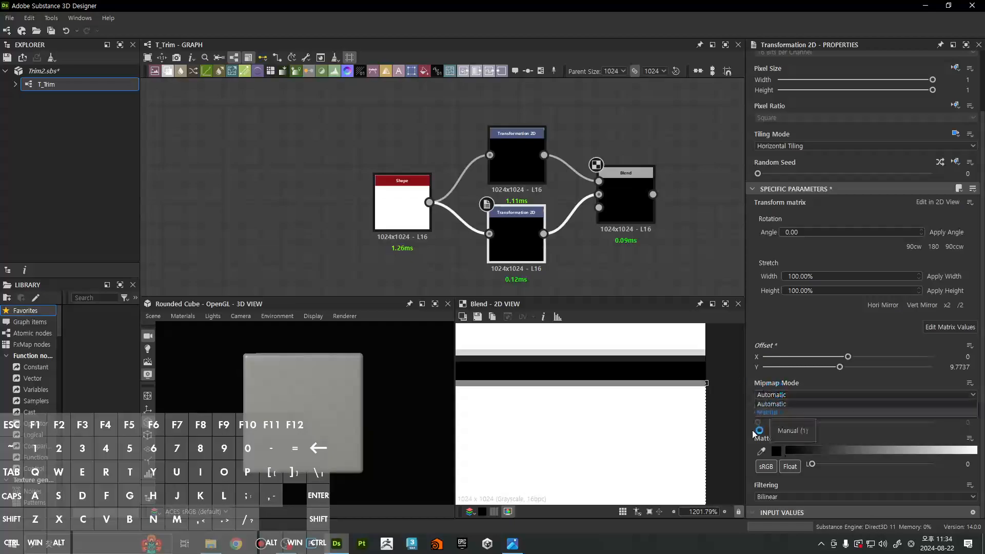
click(762, 421)
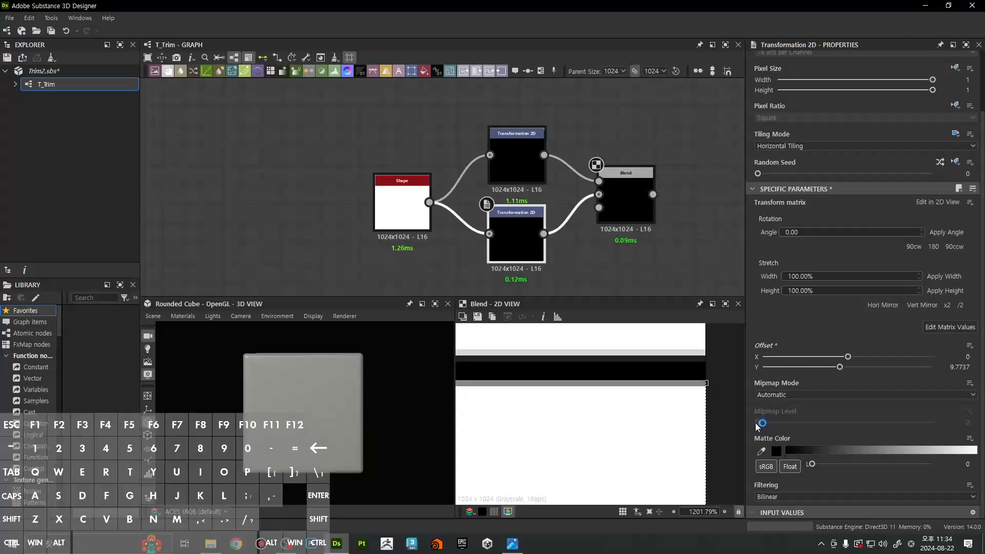
click(774, 394)
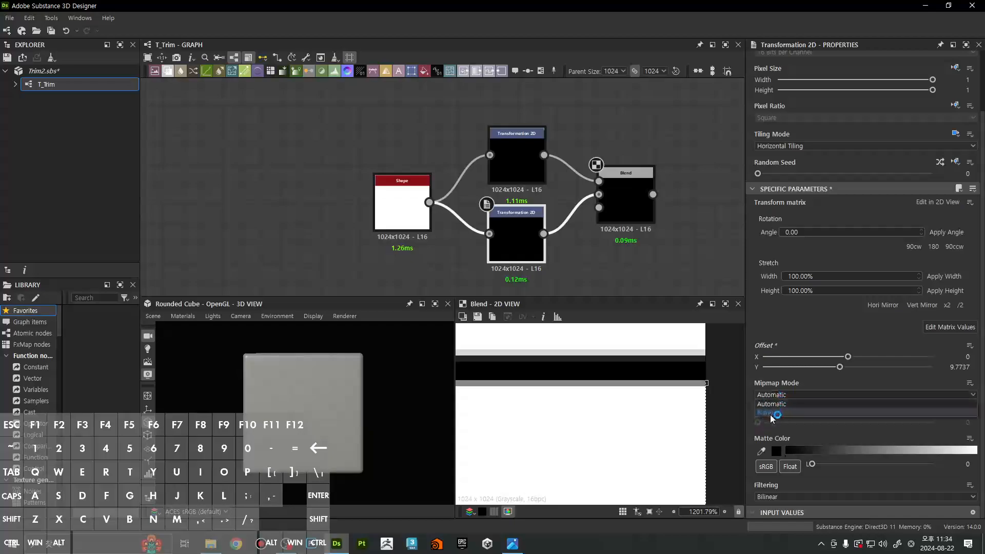
click(770, 413)
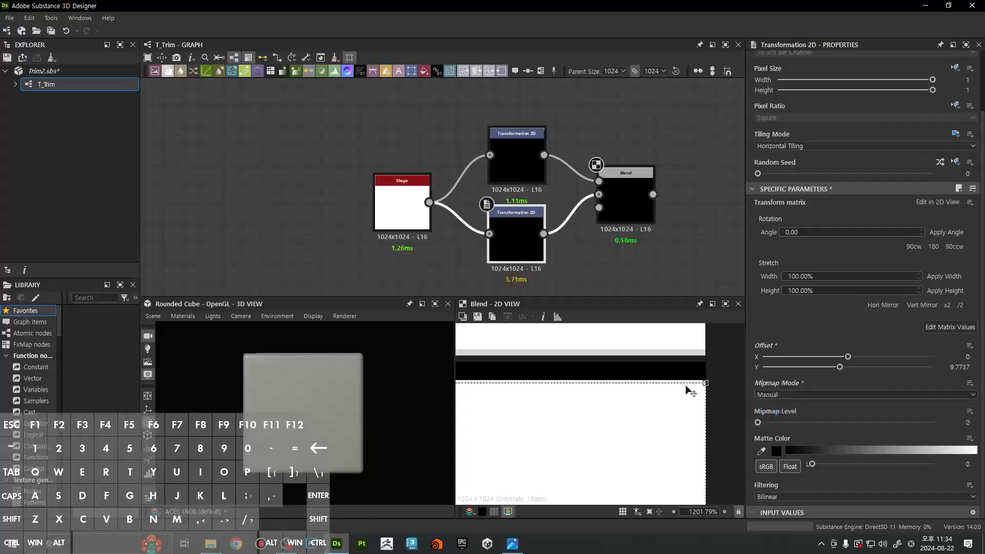
scroll(686, 390, up, 3)
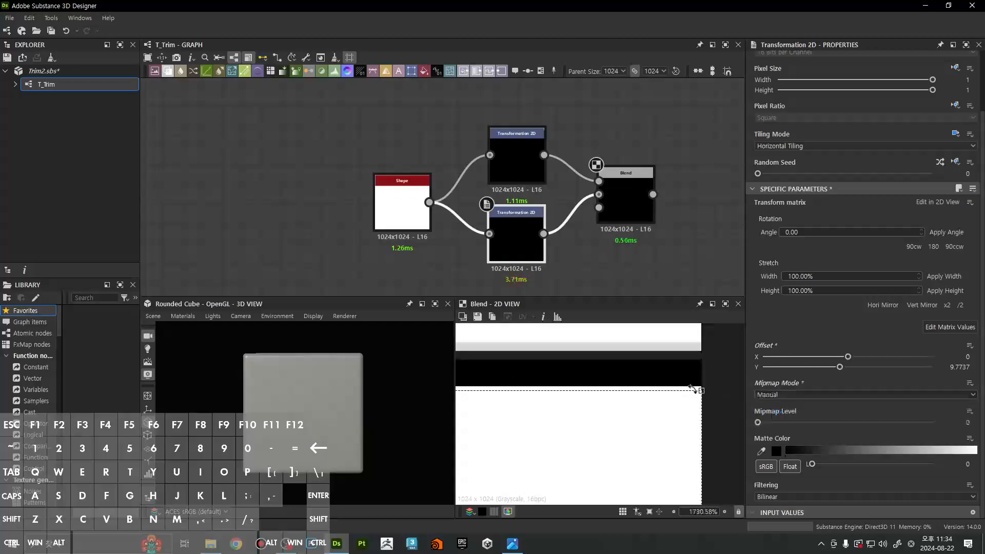
click(517, 161)
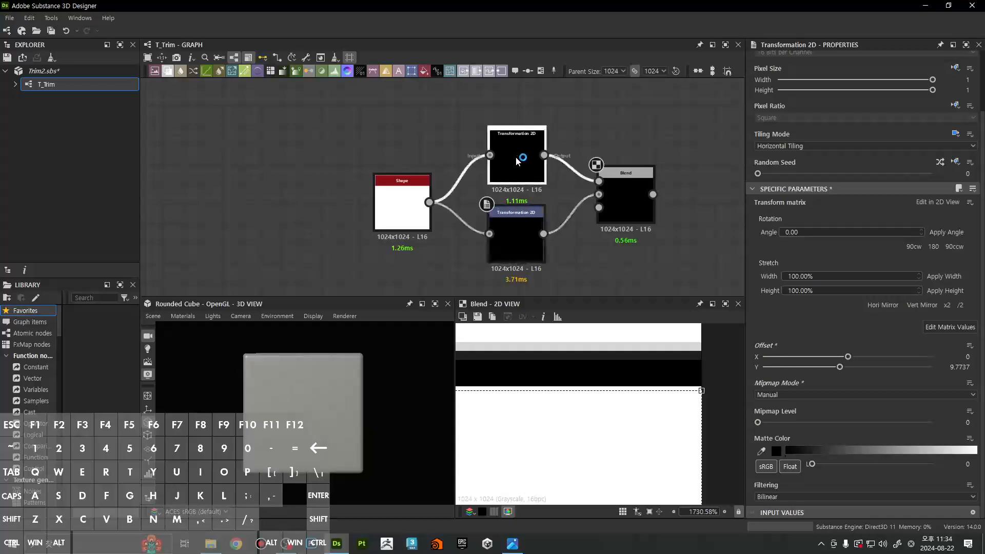
click(762, 395)
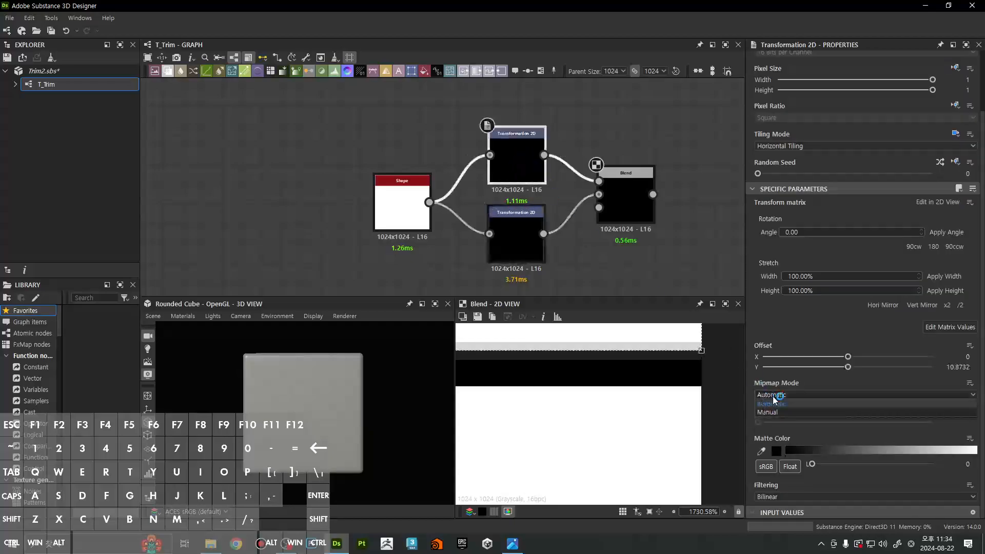
click(770, 413)
click(623, 208)
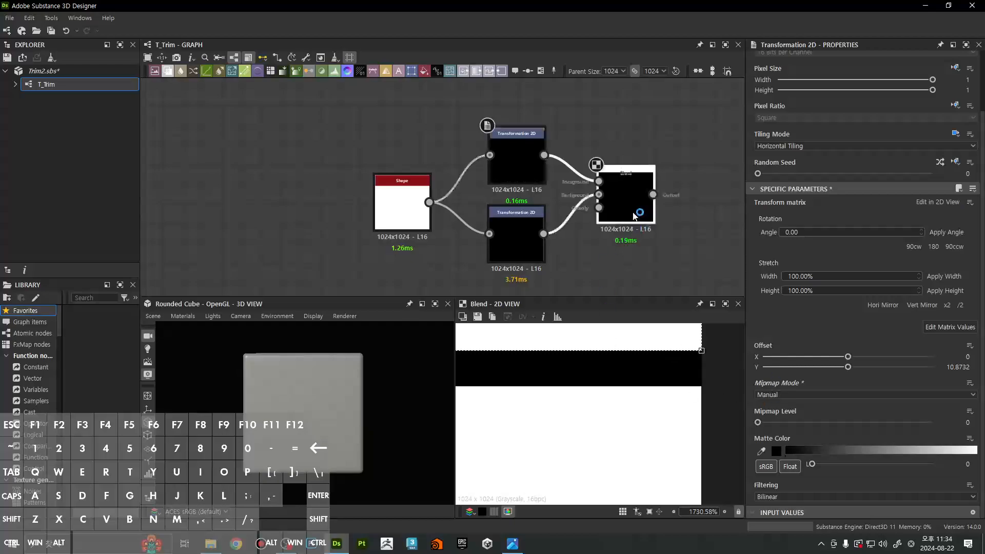
Move the lower Transformation 2D's strip up closer to the first strip, to an Offset Y of 9.852
click(521, 250)
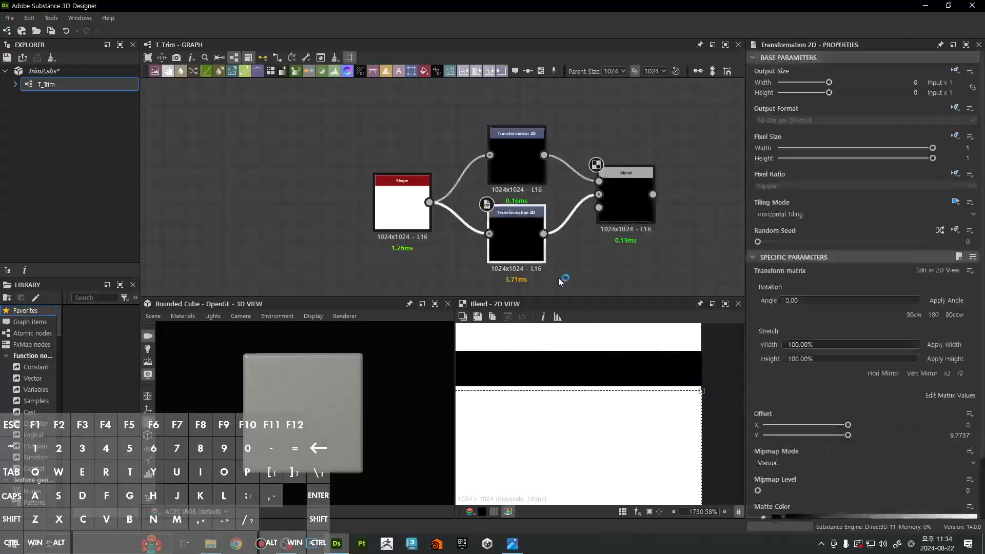
drag(652, 449, 653, 424)
scroll(673, 406, down, 5)
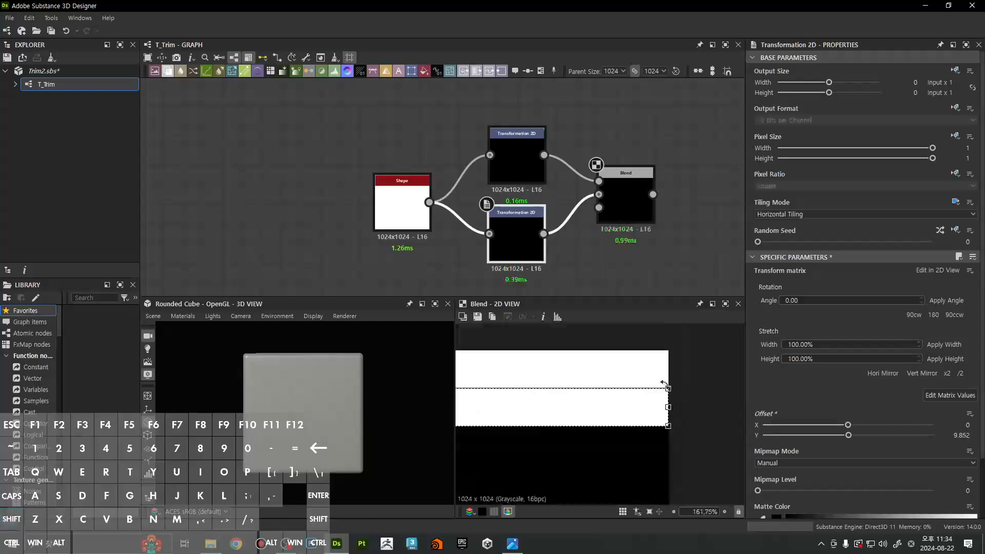
scroll(661, 393, down, 2)
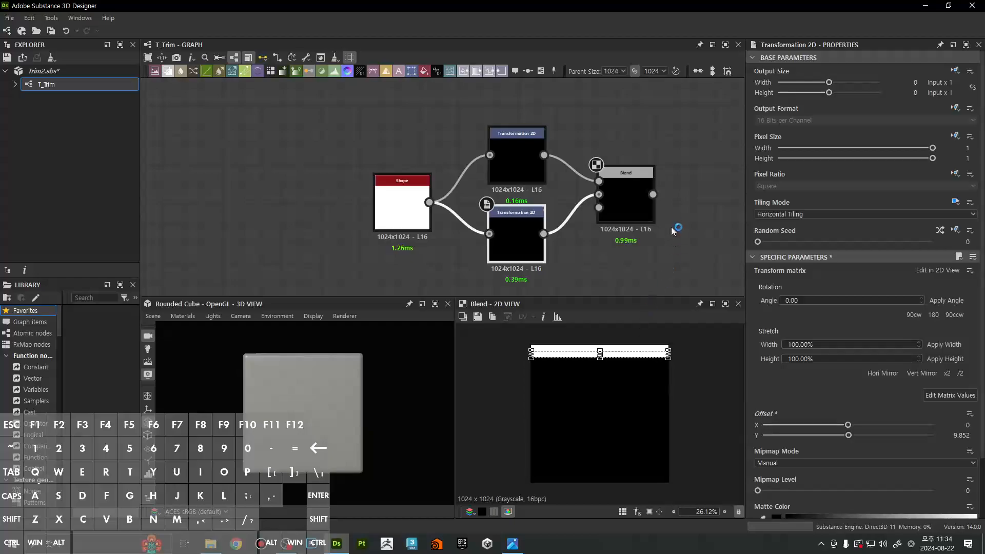
Inspect the Blend result in the 2D view, comparing the thin gap between the strips up close and at full-sheet size
click(636, 206)
middle_drag(626, 231, 629, 188)
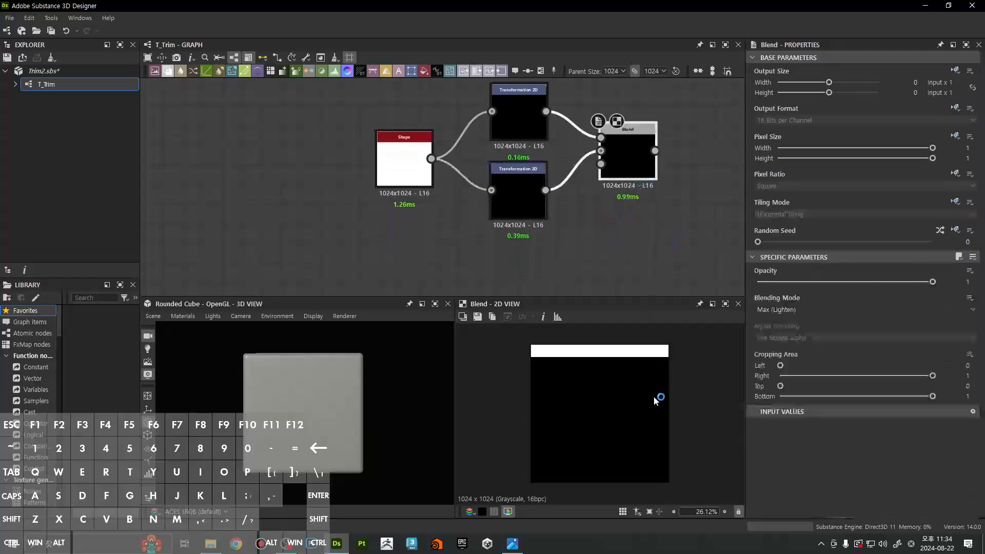
scroll(659, 395, up, 15)
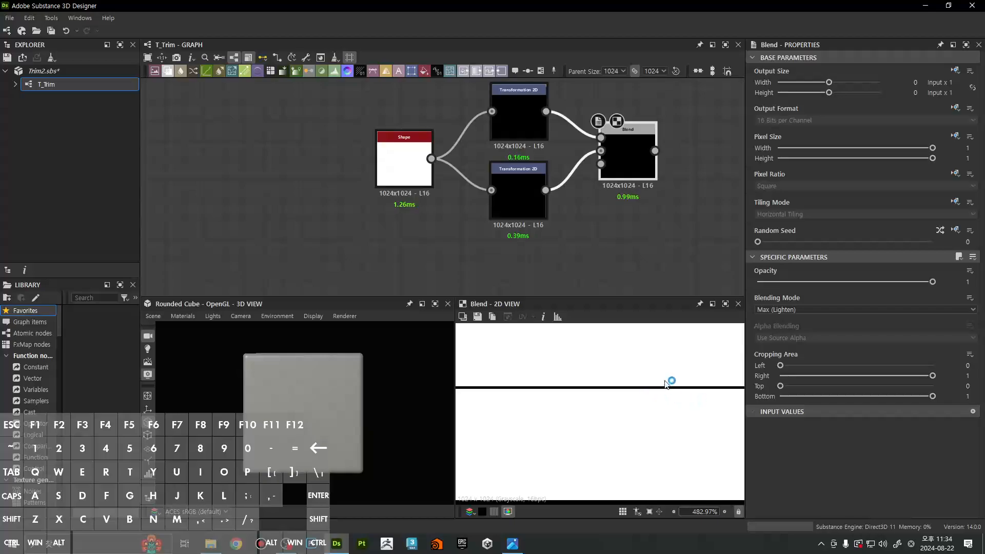
scroll(665, 382, down, 14)
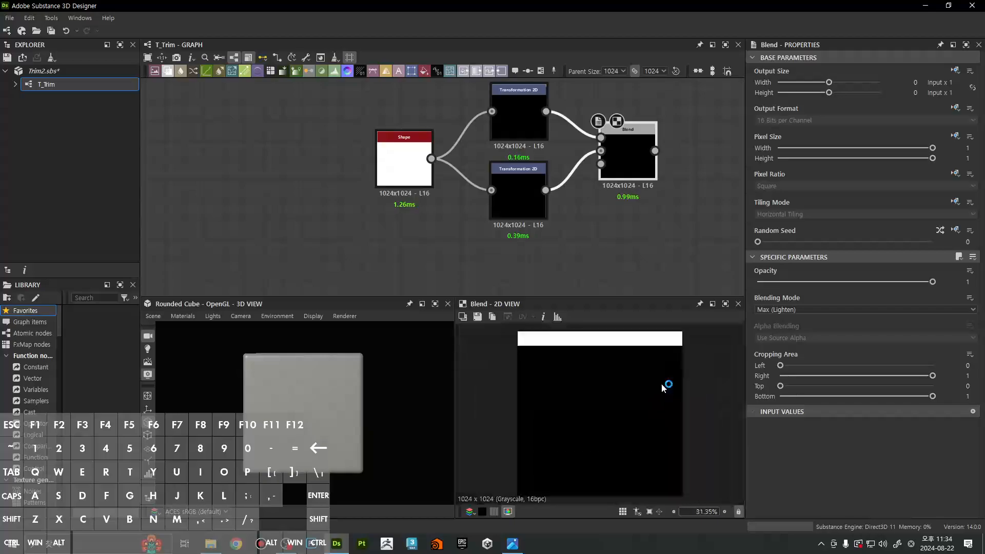
scroll(661, 383, up, 18)
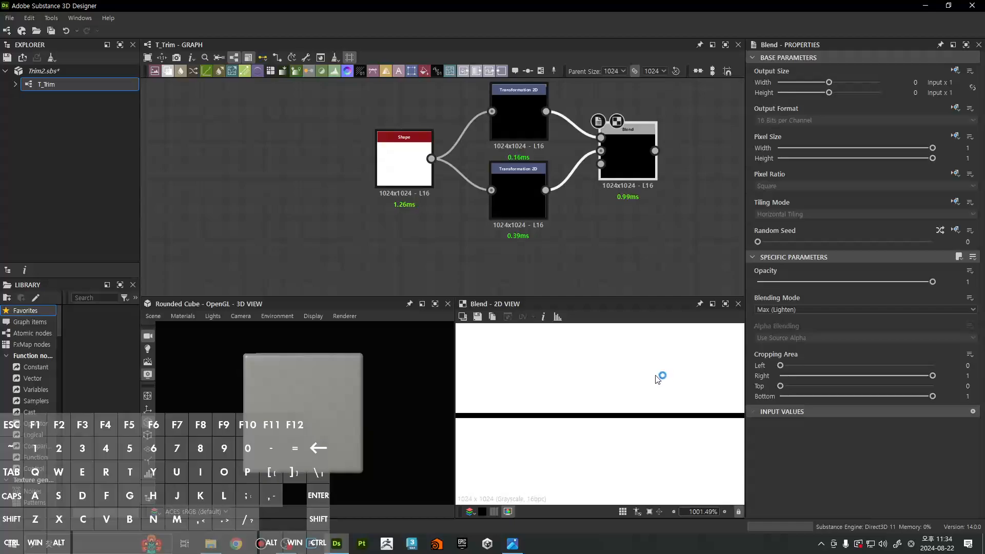
scroll(658, 378, down, 18)
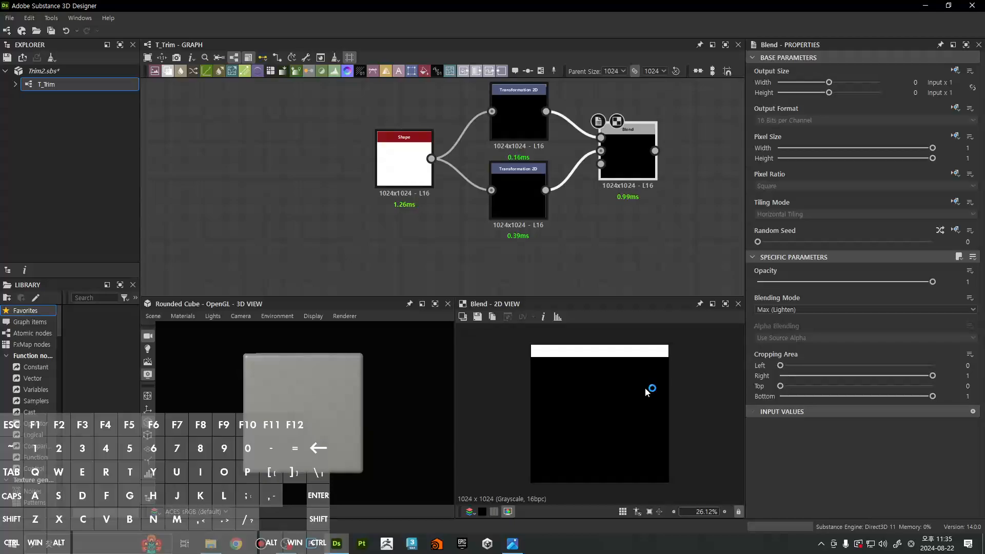
scroll(648, 385, up, 1)
Duplicate the lower Transformation 2D node and place the copy directly beneath it in the graph
scroll(592, 180, down, 3)
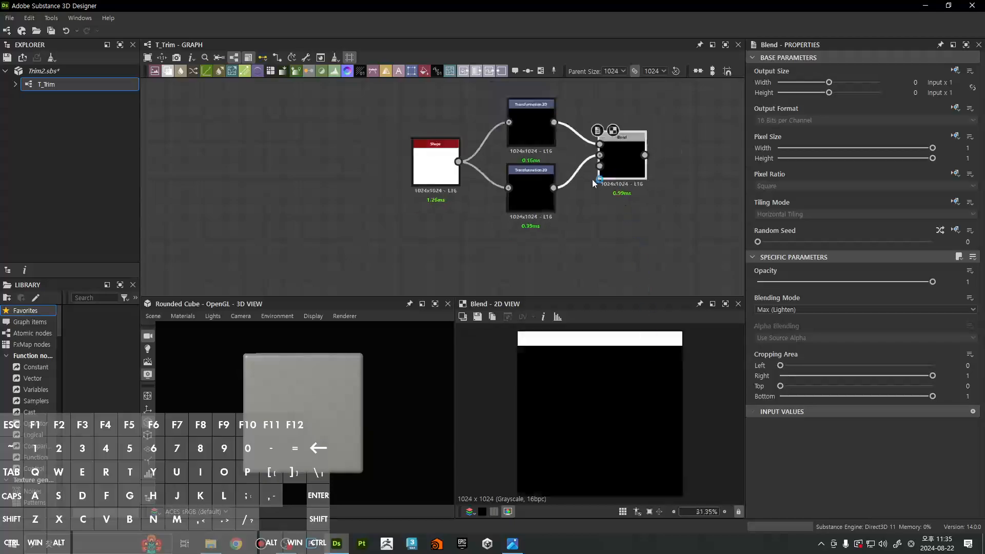
click(540, 173)
key(ctrl+c)
key(ctrl+v)
drag(552, 207, 547, 207)
Duplicate the Blend node, connect the first Blend to its Foreground and the third Transformation 2D to its Background, and centre the Shape node vertically
click(615, 146)
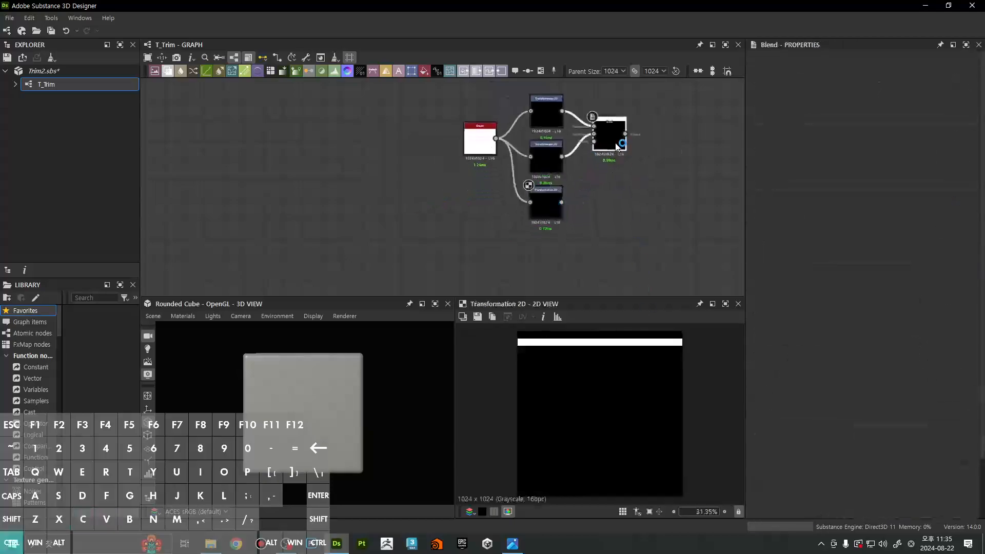
key(ctrl+c)
key(ctrl+v)
drag(623, 176, 656, 176)
drag(626, 134, 651, 161)
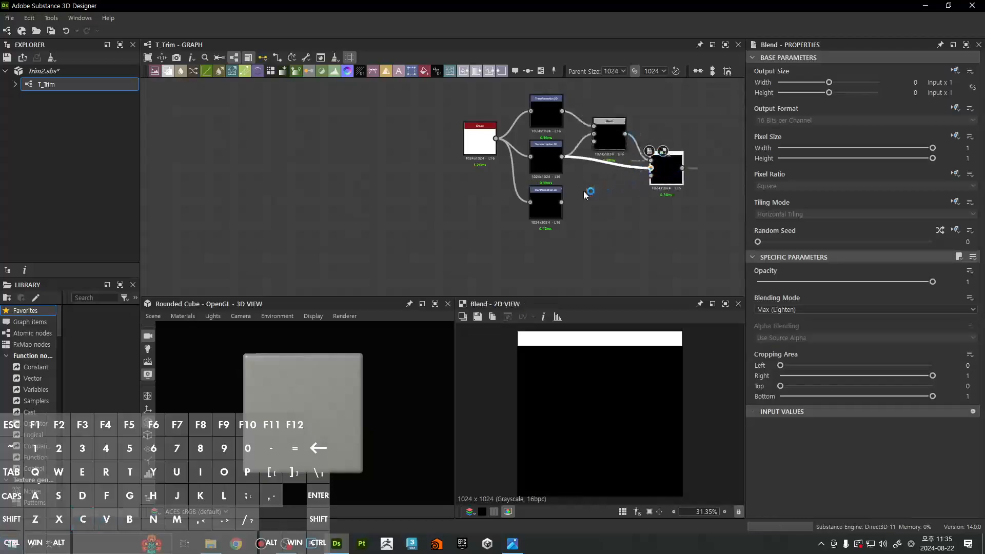
drag(583, 191, 562, 202)
drag(487, 147, 480, 166)
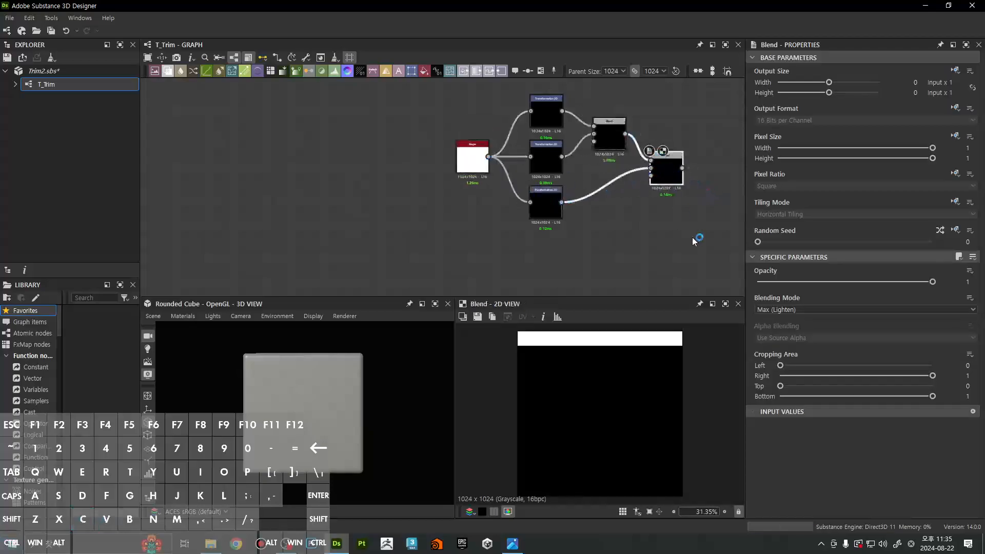
Move the third Transformation 2D's strip beneath the second strip with a thin gap, at an Offset Y of 8.8303
click(550, 212)
scroll(650, 345, up, 10)
middle_drag(647, 343, 637, 395)
mouse_move(636, 374)
mouse_down()
mouse_move(633, 424)
mouse_move(636, 376)
mouse_up()
scroll(653, 406, up, 6)
scroll(653, 409, up, 6)
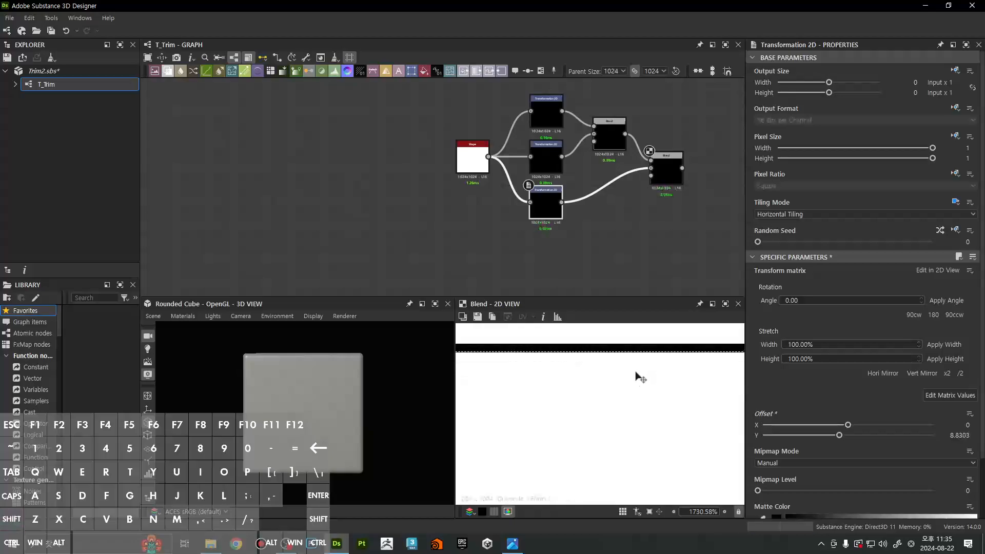
Stretch the third strip taller by moving its lower edge down, ending at an Offset Y of 4.3634
scroll(636, 376, down, 20)
drag(542, 383, 543, 405)
scroll(553, 405, up, 4)
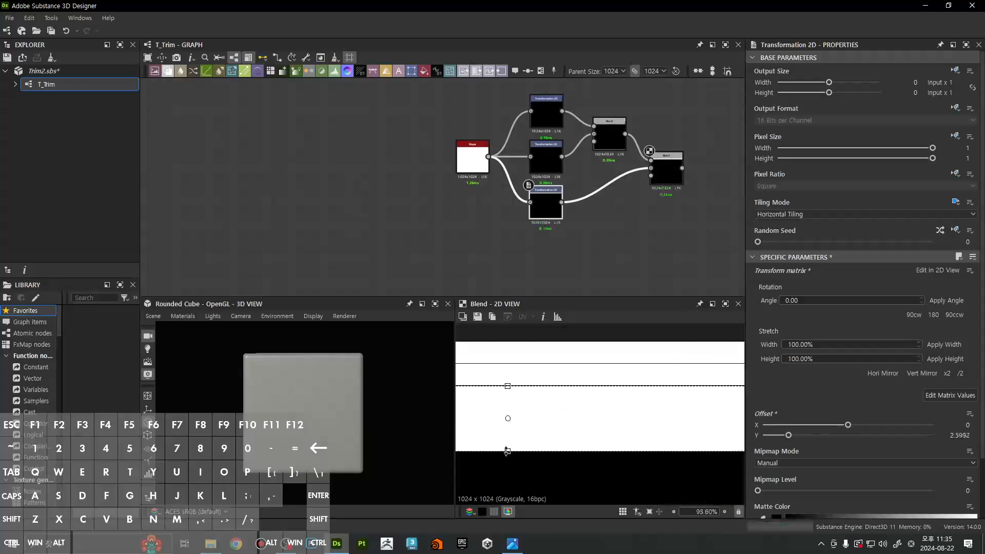
drag(507, 451, 507, 430)
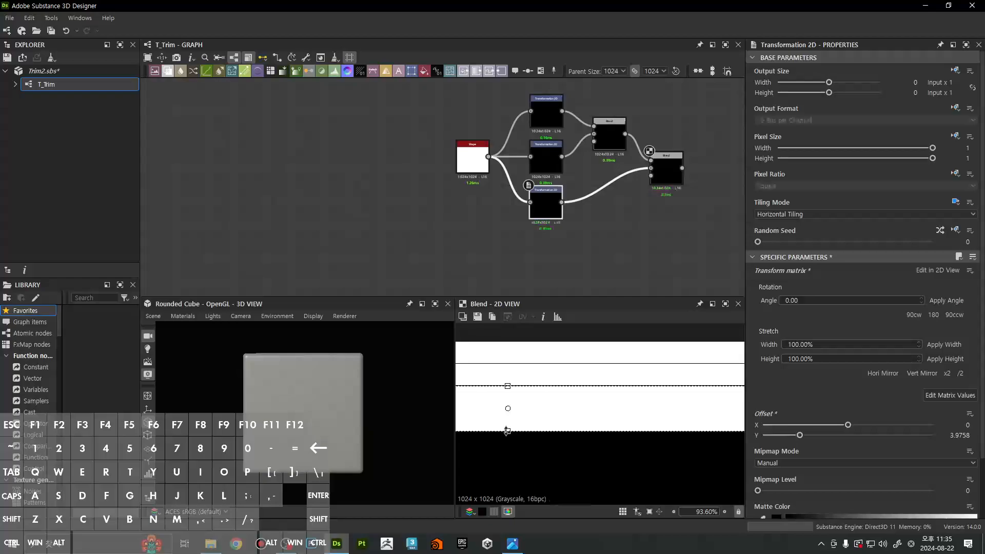
drag(506, 431, 506, 427)
scroll(545, 395, down, 7)
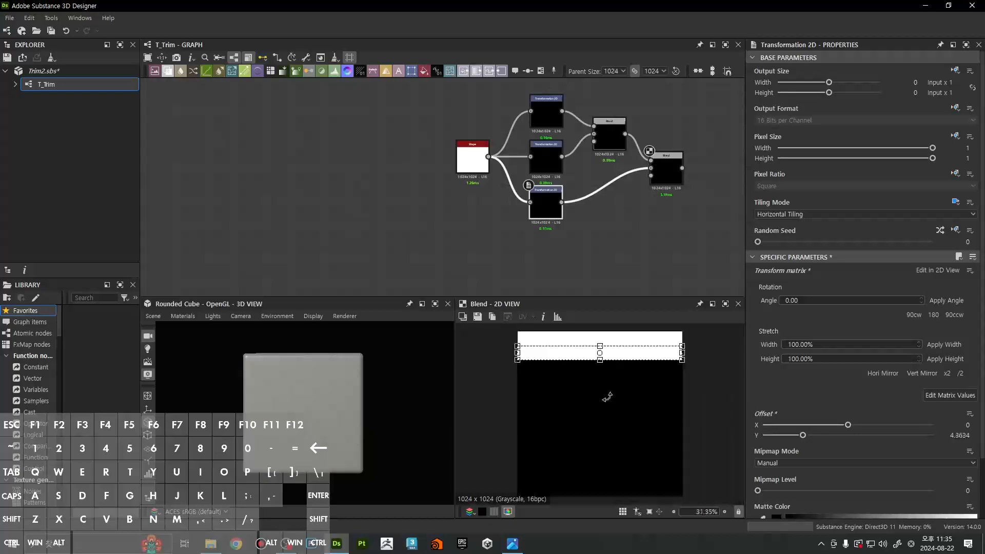
Duplicate the third Transformation 2D node and place the copy directly beneath it in the graph
middle_drag(594, 225, 514, 201)
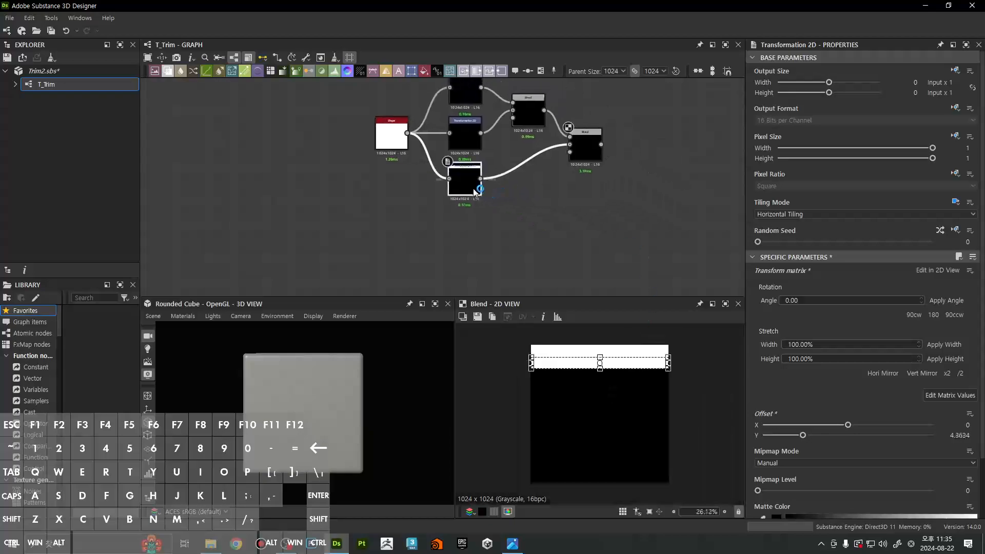
key(ctrl+d)
click(471, 236)
drag(472, 236, 461, 242)
Duplicate the last Blend, connect the second Blend to its Foreground and the fourth Transformation 2D to its Background, and lower the Shape node
click(590, 148)
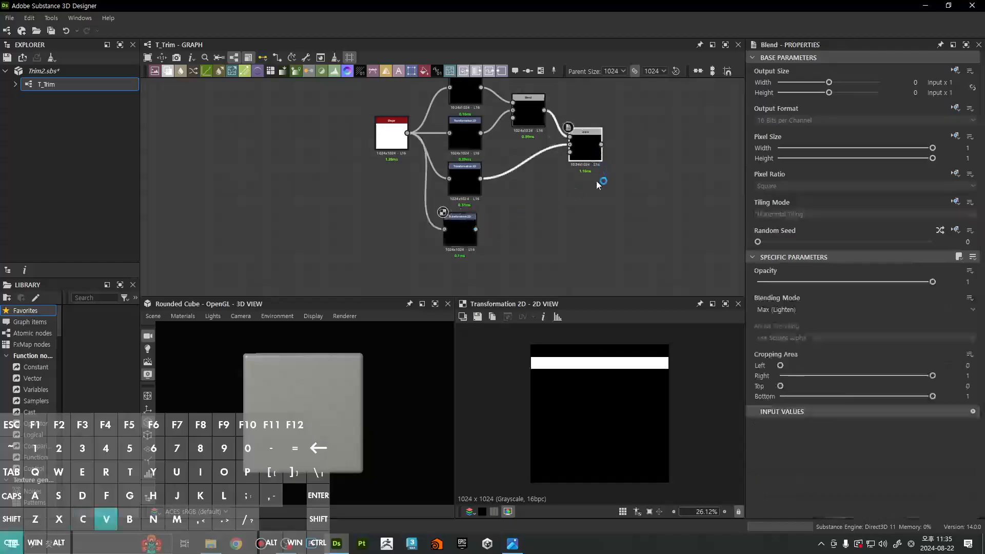
key(ctrl+d)
click(665, 193)
drag(649, 190, 476, 230)
drag(391, 123, 380, 146)
drag(664, 194, 642, 194)
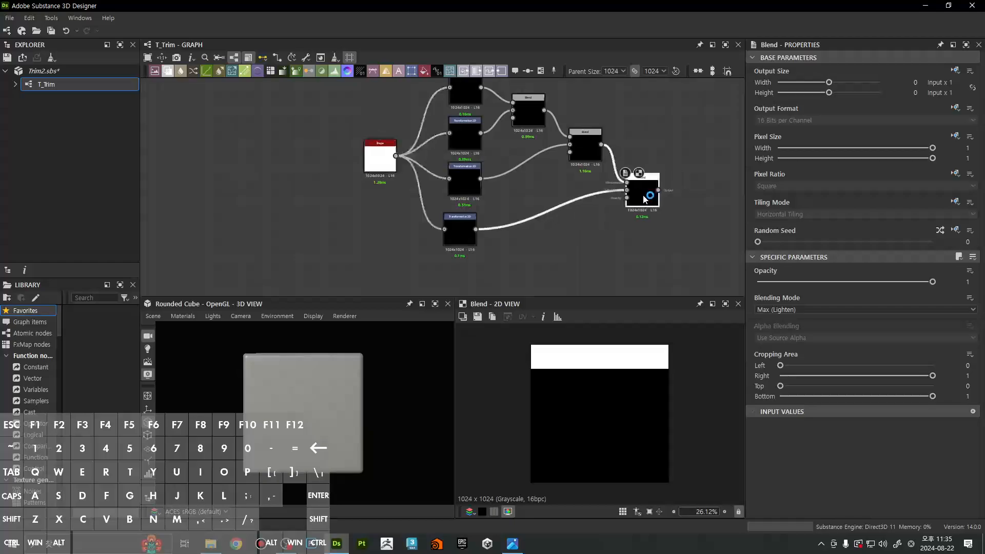
Move the fourth strip beneath the third with a thin gap, and stretch its lower edge down to an Offset Y of 1.9498
click(459, 241)
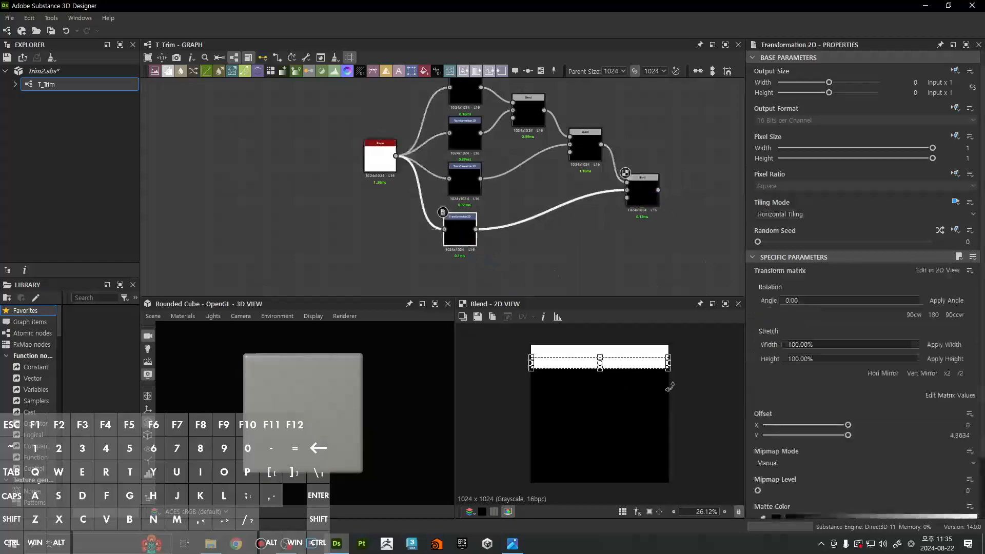
scroll(595, 375, up, 6)
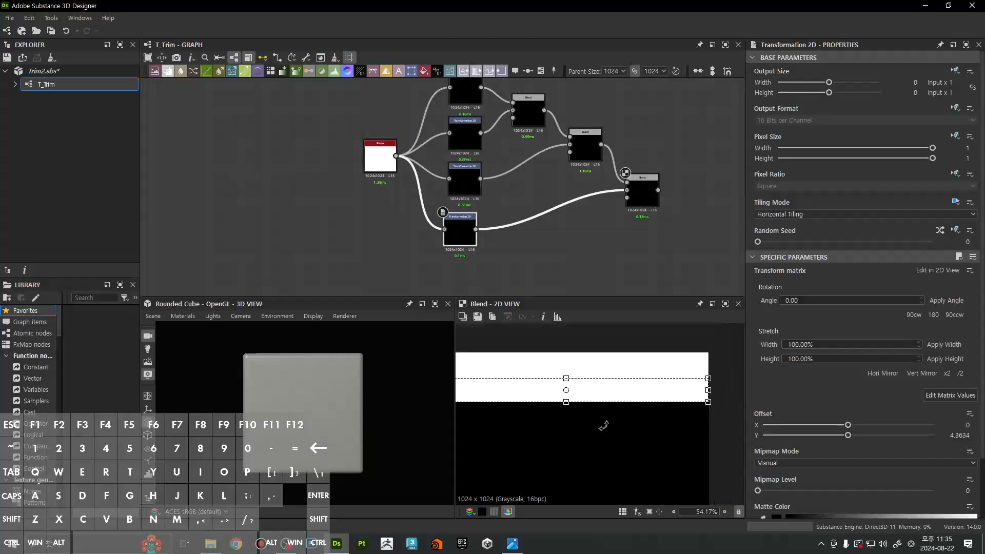
drag(582, 380, 562, 368)
scroll(559, 403, up, 10)
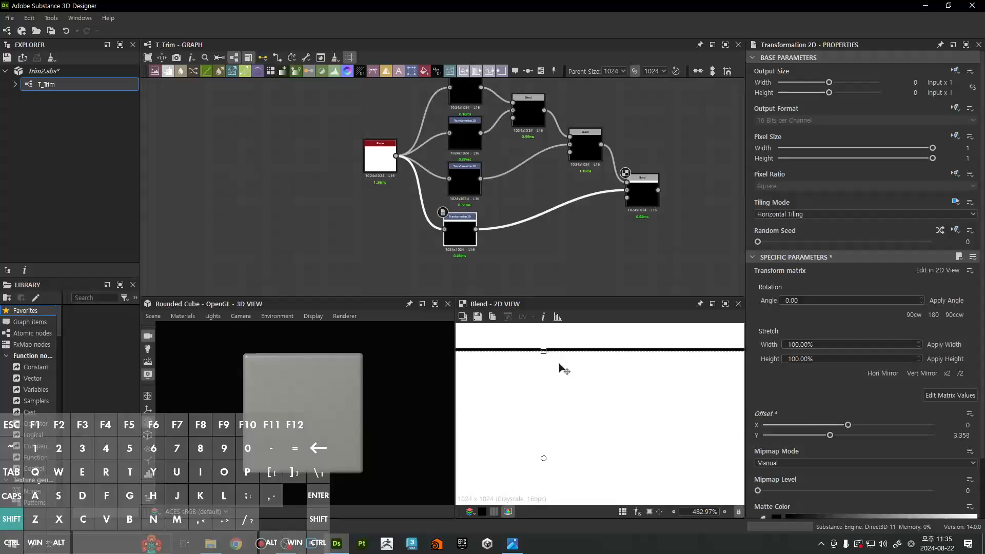
scroll(560, 366, down, 6)
scroll(553, 420, down, 4)
drag(553, 420, 562, 440)
scroll(563, 439, down, 6)
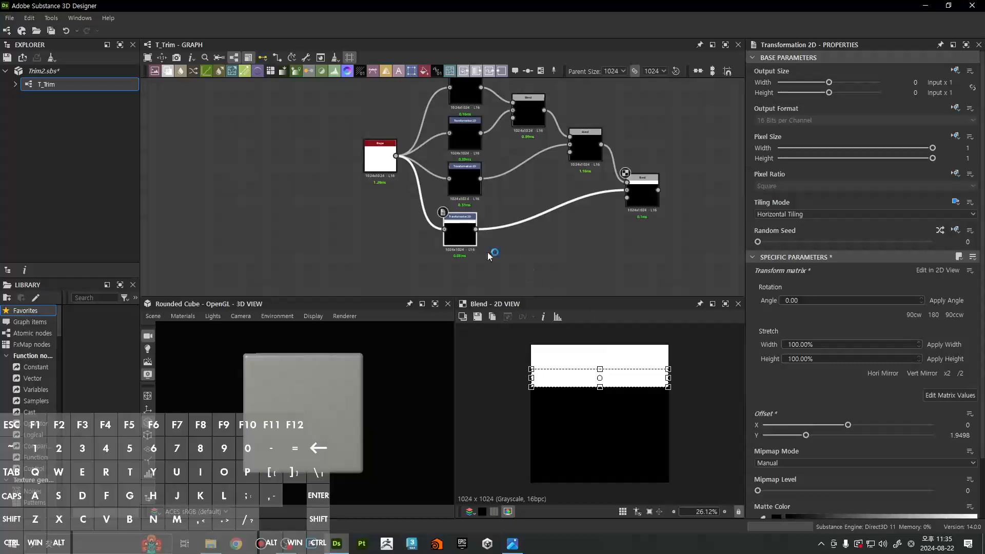
Copy the fourth Transformation 2D node and place the fifth one beneath it in the graph
click(463, 240)
key(ctrl+c)
middle_drag(508, 273, 538, 218)
key(ctrl+v)
drag(547, 224, 489, 239)
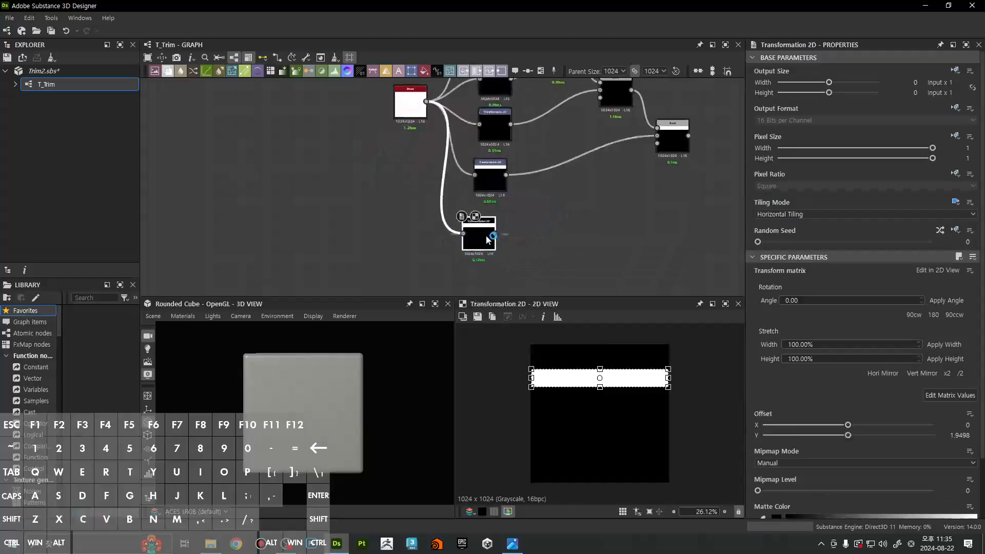
Copy the third Blend, connect the third Blend to its Foreground and the fifth Transformation 2D to its Background, and recentre the Shape node
click(682, 147)
key(ctrl+c)
middle_drag(684, 205, 541, 209)
key(ctrl+v)
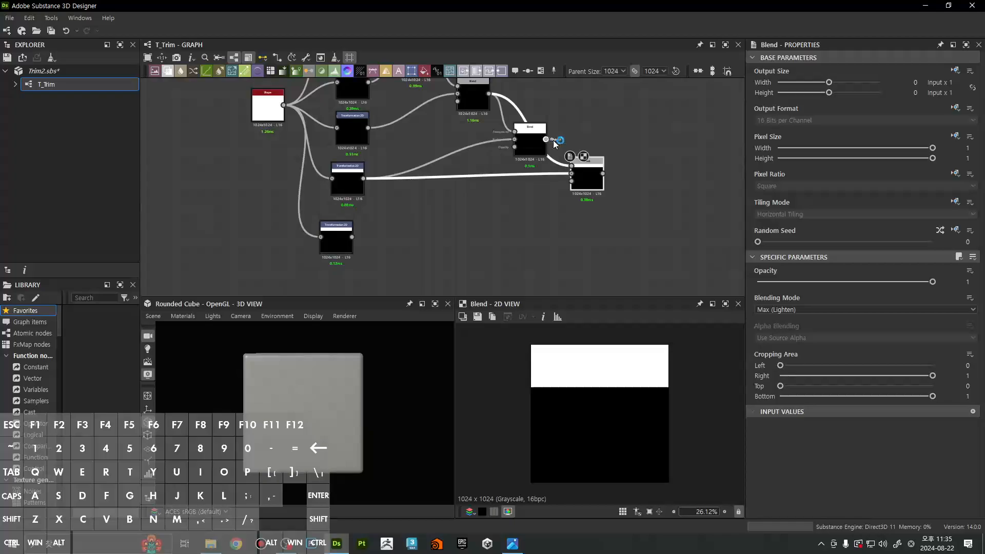
drag(546, 140, 350, 241)
middle_drag(302, 185, 415, 193)
drag(372, 122, 338, 145)
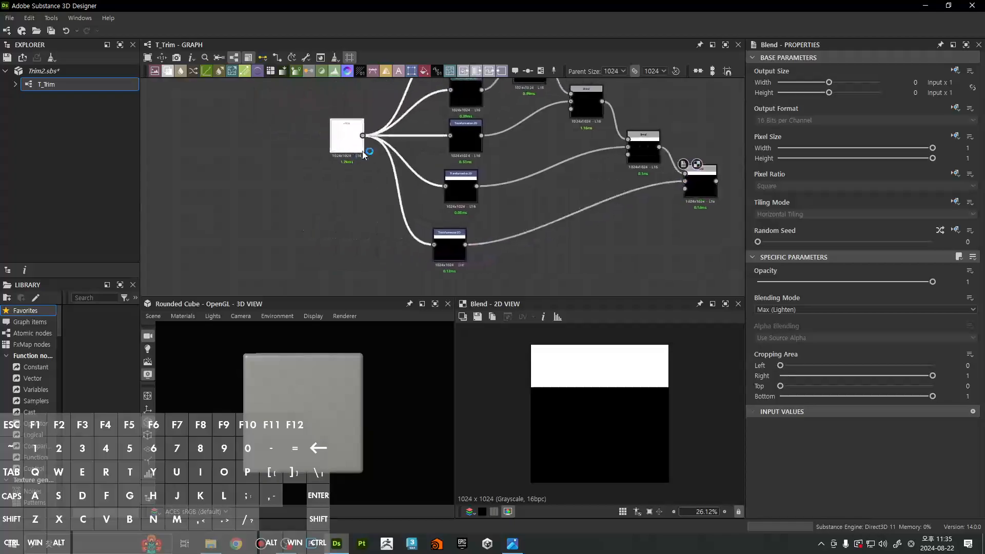
click(712, 190)
Move the fifth Transformation 2D's strip down beneath the fourth strip, at an Offset Y of 1.0422
click(449, 249)
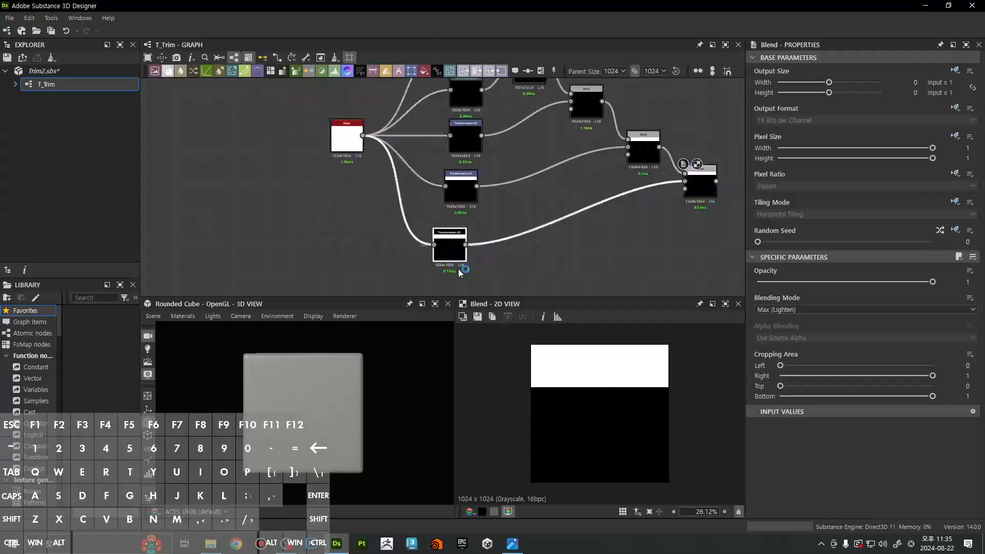
scroll(617, 369, up, 5)
scroll(617, 366, up, 3)
shift+drag(614, 370, 596, 448)
scroll(592, 403, up, 6)
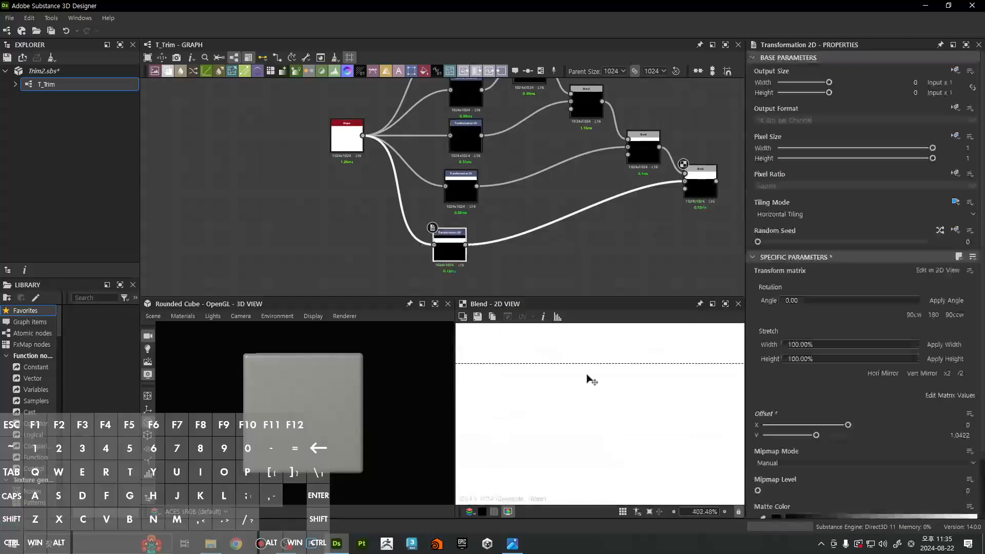
shift+drag(587, 375, 588, 402)
scroll(584, 405, up, 5)
key(ctrl+z)
key(ctrl+z)
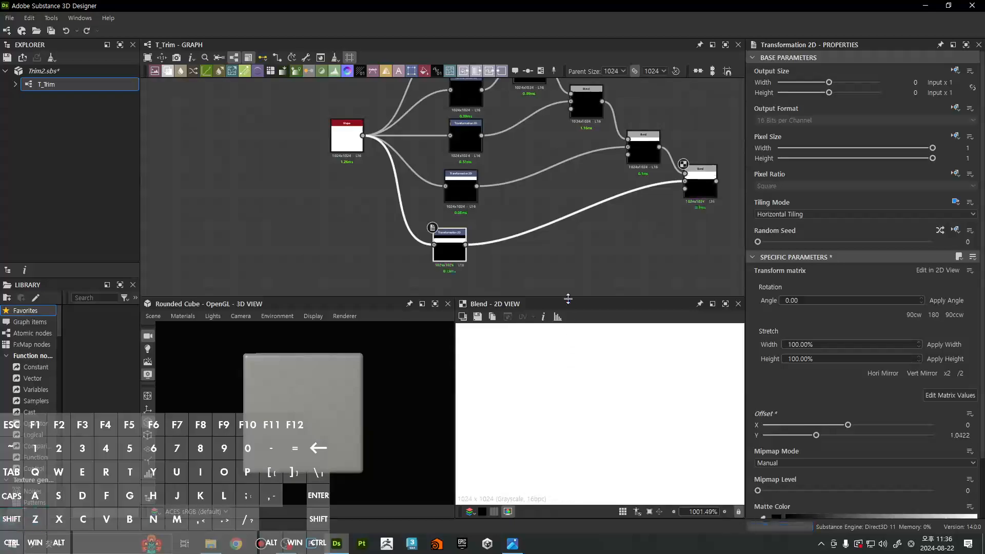
scroll(623, 380, down, 8)
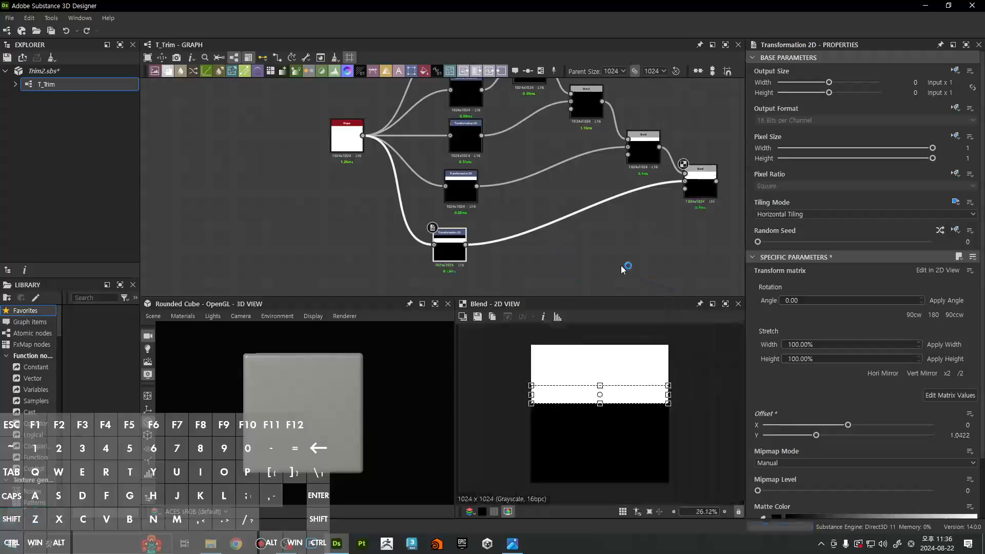
Shift the fifth Transformation 2D node under the fourth, and separate its strip from the fourth with a thin gap at an Offset Y of 0.8897
click(705, 189)
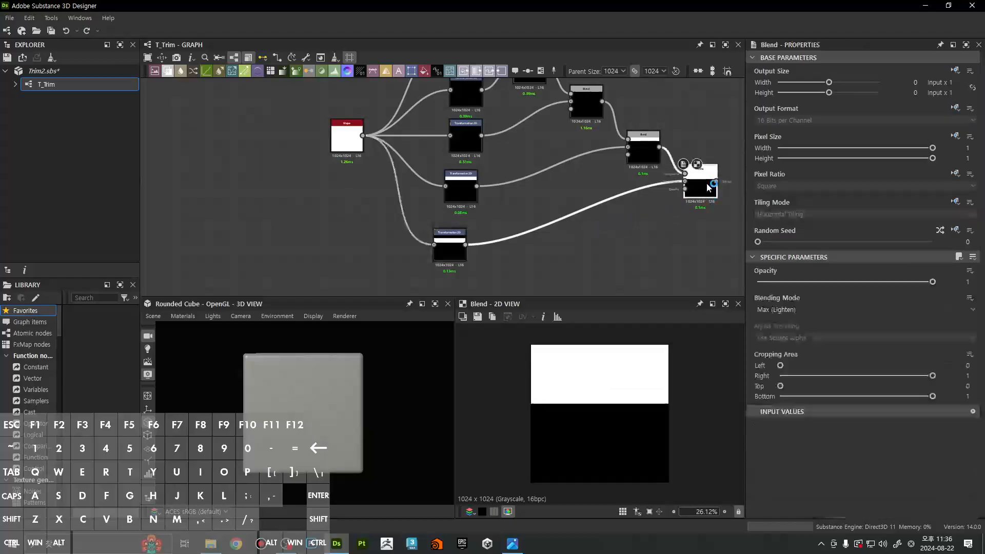
drag(449, 253, 460, 245)
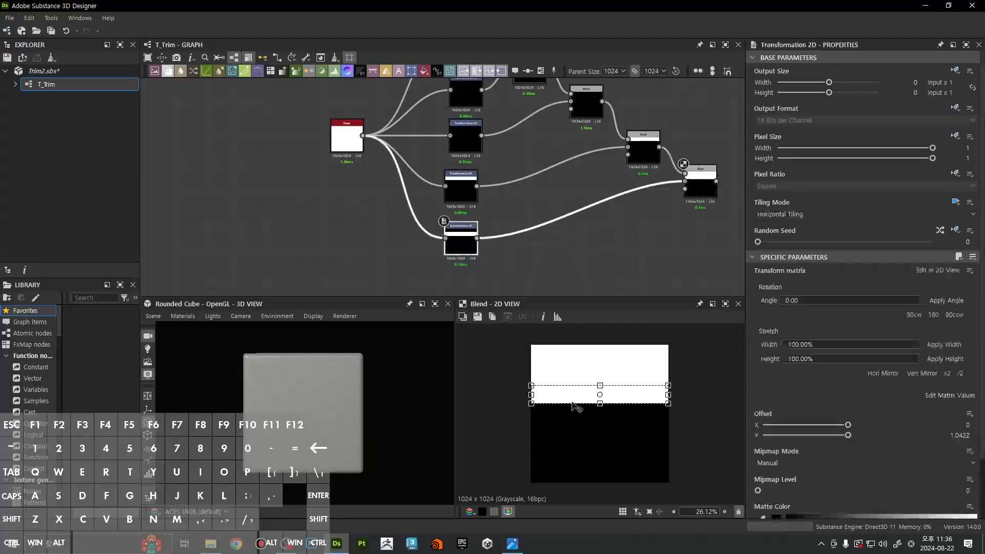
scroll(574, 406, up, 4)
mouse_move(575, 407)
mouse_down()
mouse_move(583, 421)
mouse_move(579, 411)
mouse_up()
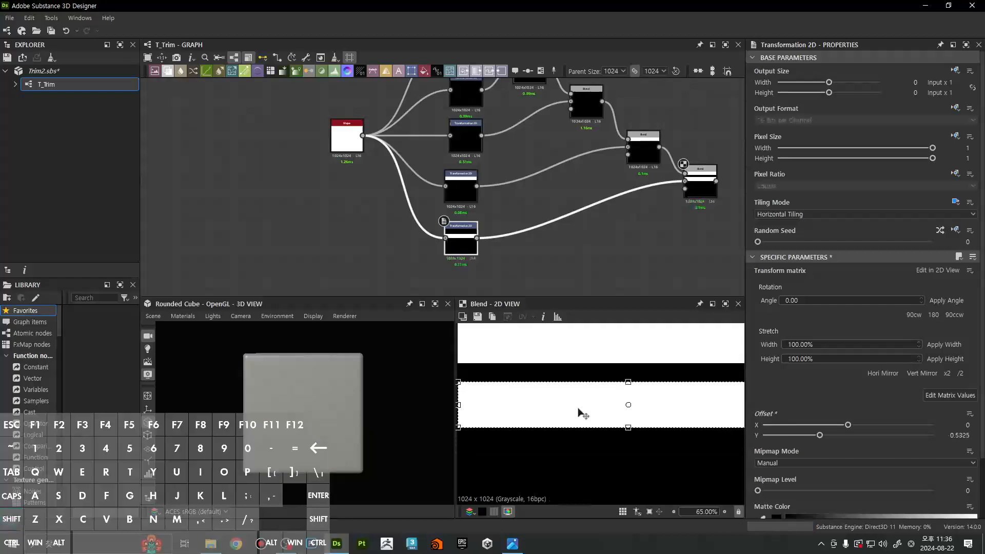
key(f)
middle_drag(611, 261, 565, 284)
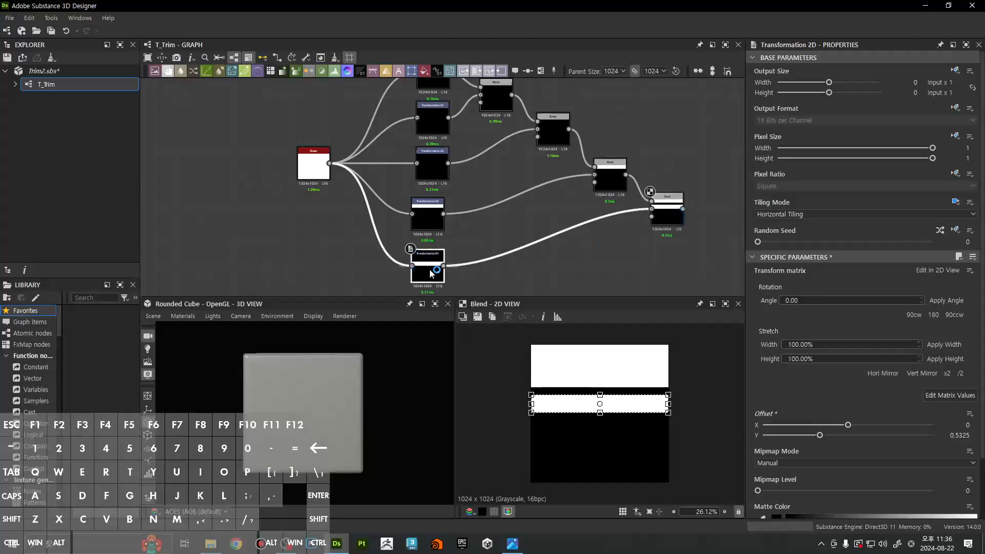
scroll(641, 392, up, 3)
drag(622, 400, 615, 381)
scroll(566, 422, up, 3)
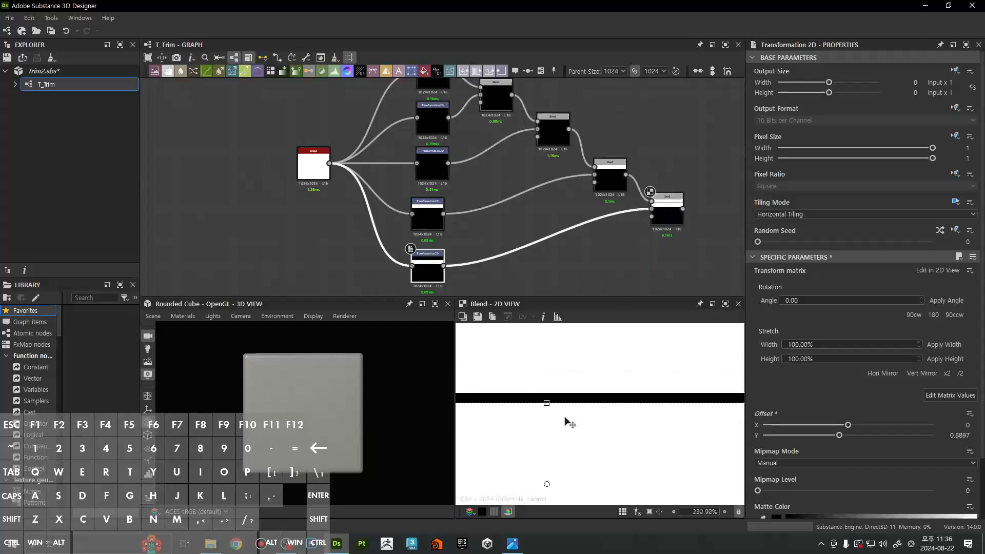
scroll(561, 292, down, 3)
scroll(527, 264, up, 3)
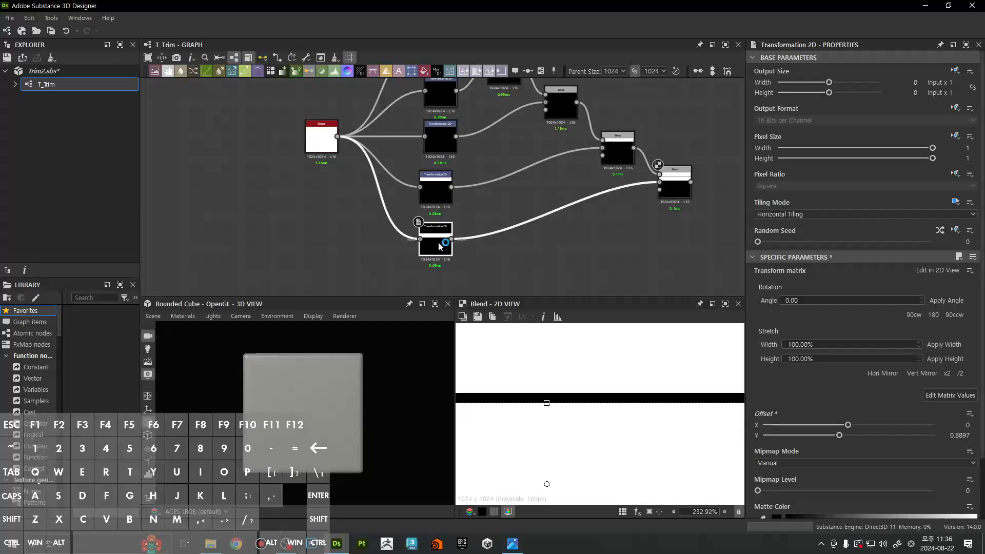
double_click(438, 244)
scroll(606, 389, down, 13)
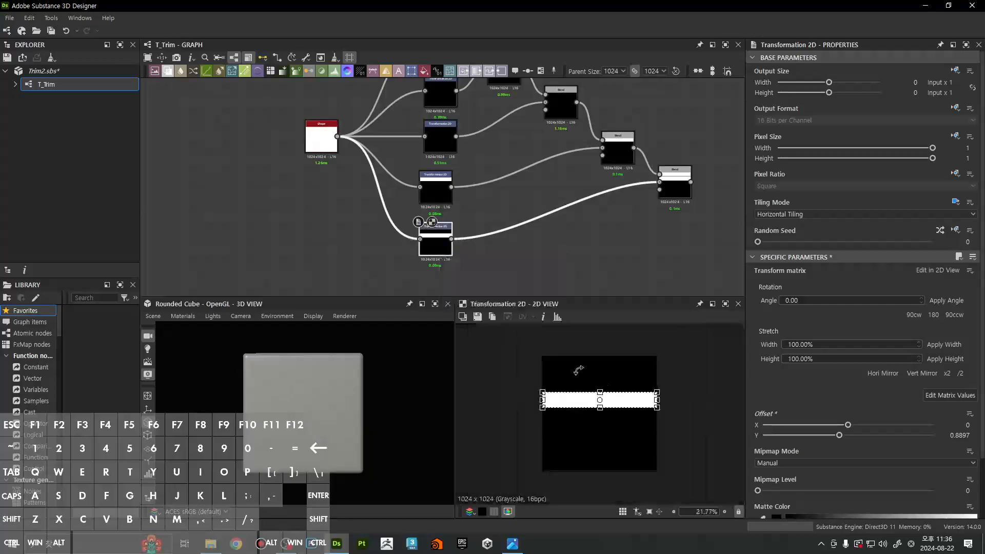
mouse_move(616, 406)
mouse_down()
mouse_move(639, 399)
mouse_move(613, 426)
mouse_up()
key(ctrl+z)
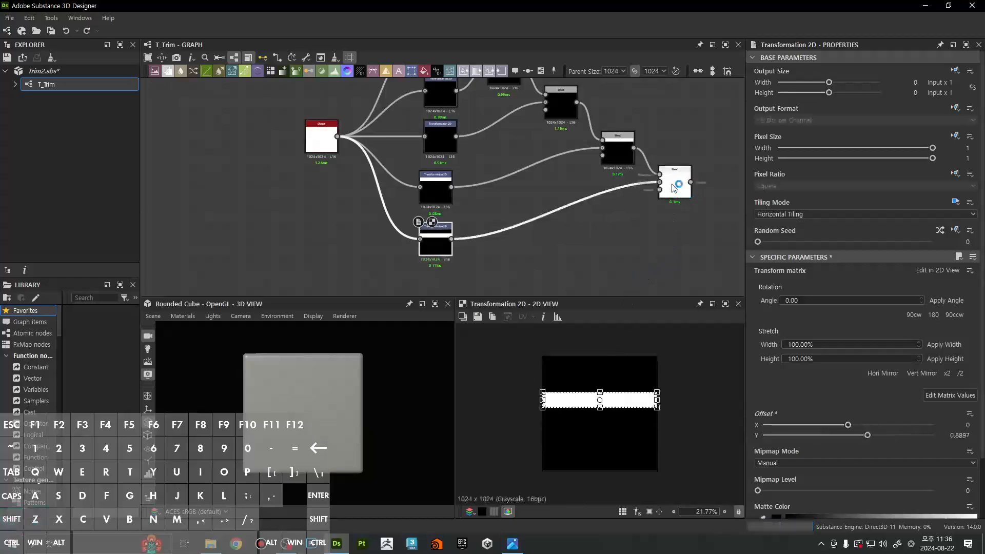
Align the fourth and fifth Transformation 2D nodes with the column above, and display the last Blend in the 2D view
middle_drag(473, 162, 476, 222)
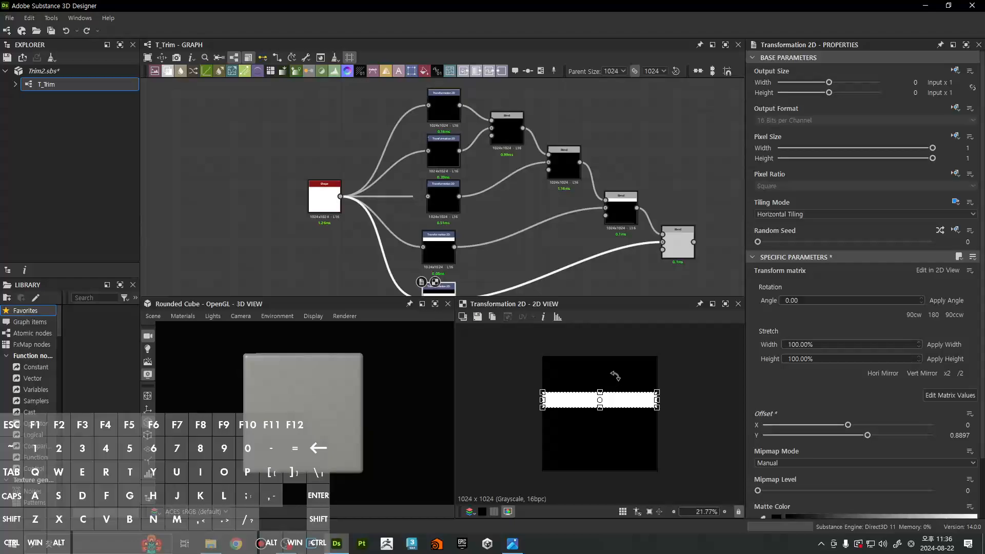
middle_drag(515, 244, 529, 192)
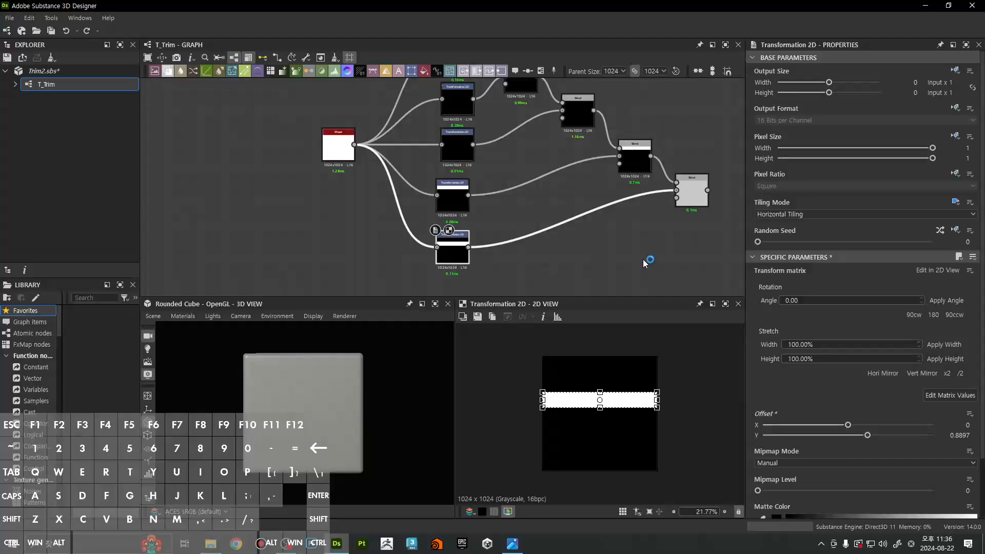
drag(453, 195, 457, 195)
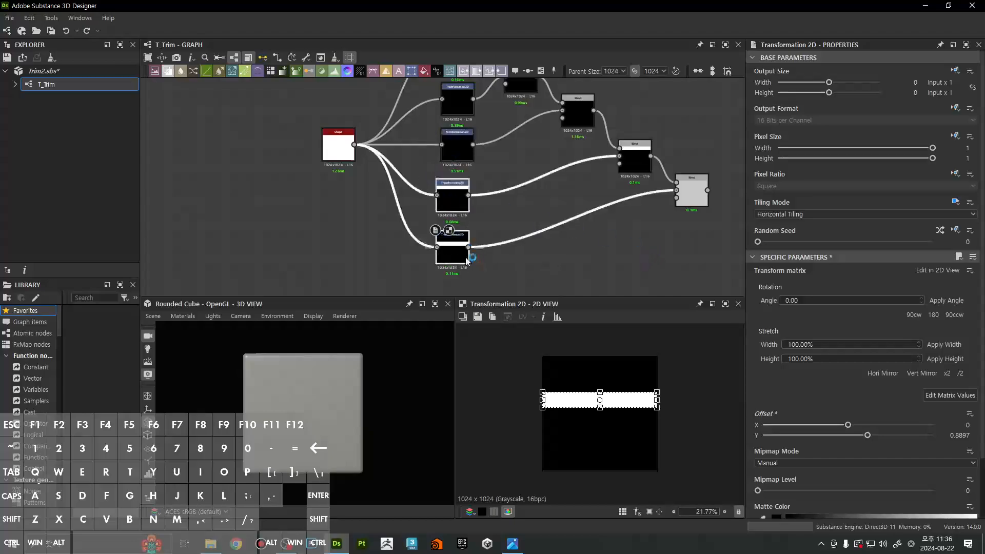
click(686, 202)
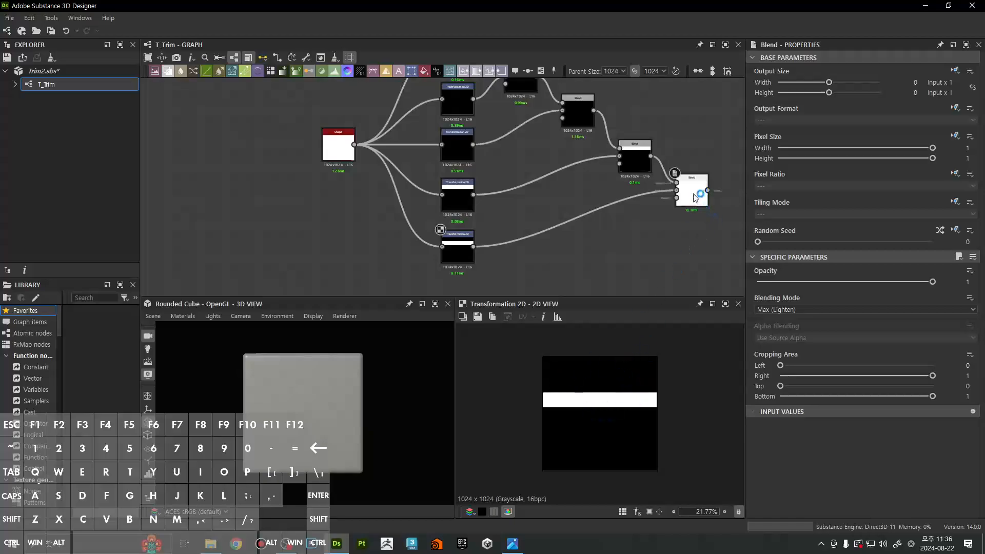
double_click(695, 198)
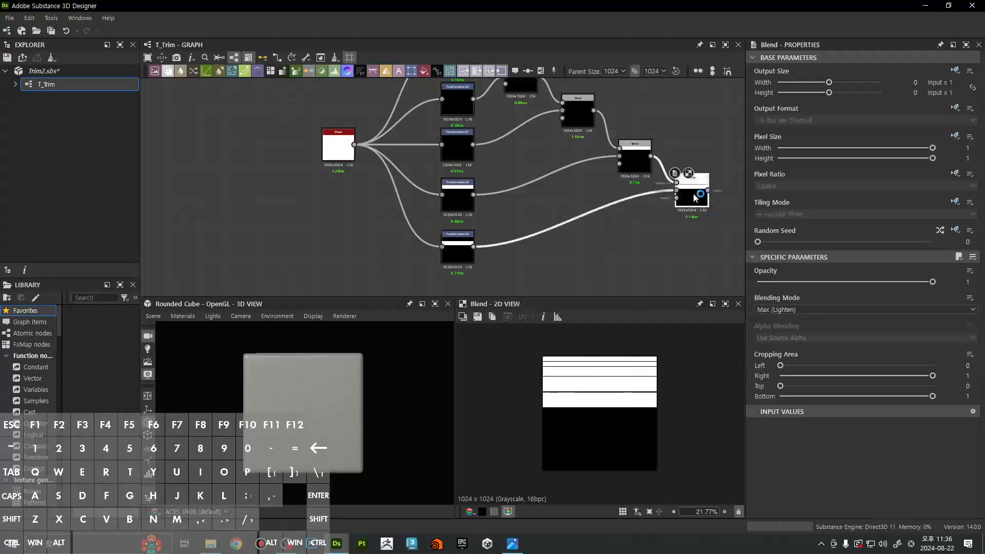
Move the fifth strip closer to the fourth at Offset Y 0.9357, and stretch its lower edge down to an Offset Y of 0.6434
click(455, 250)
scroll(644, 401, up, 10)
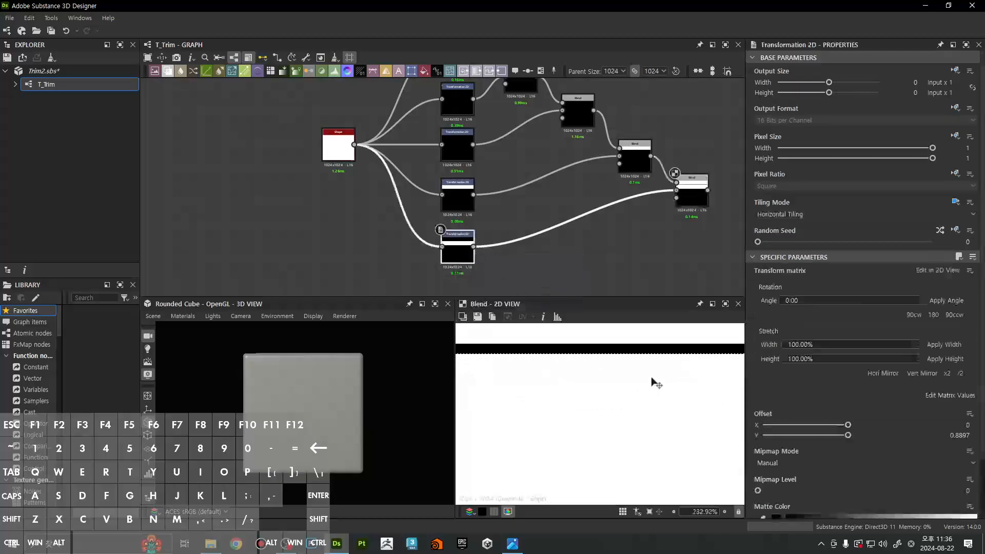
shift+drag(651, 380, 642, 365)
scroll(699, 365, down, 10)
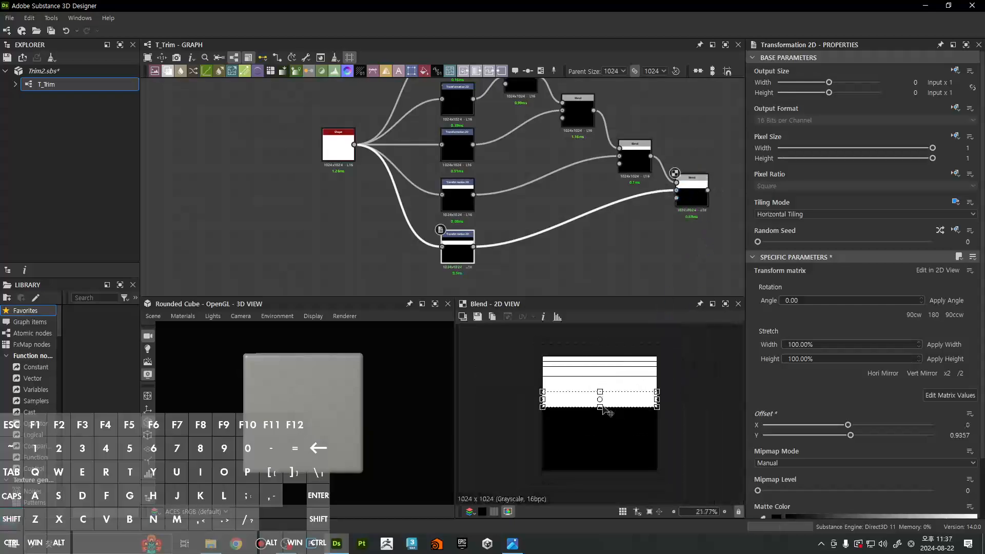
scroll(607, 411, up, 3)
drag(599, 405, 600, 411)
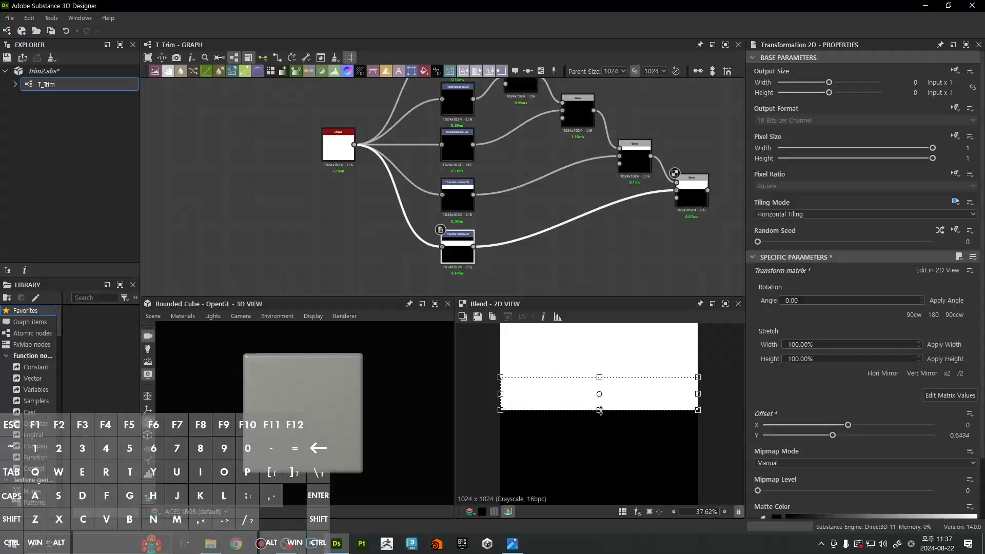
scroll(600, 411, down, 4)
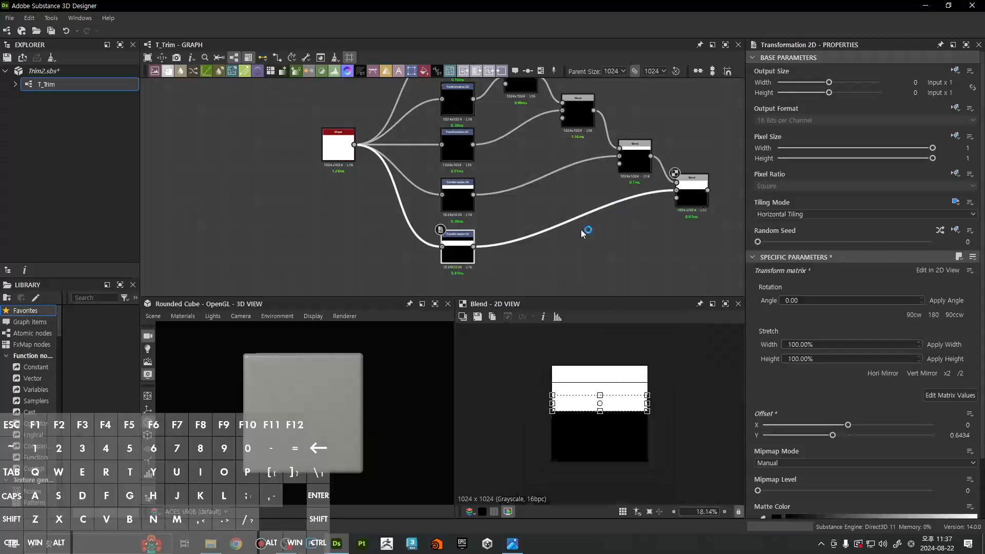
scroll(559, 224, down, 5)
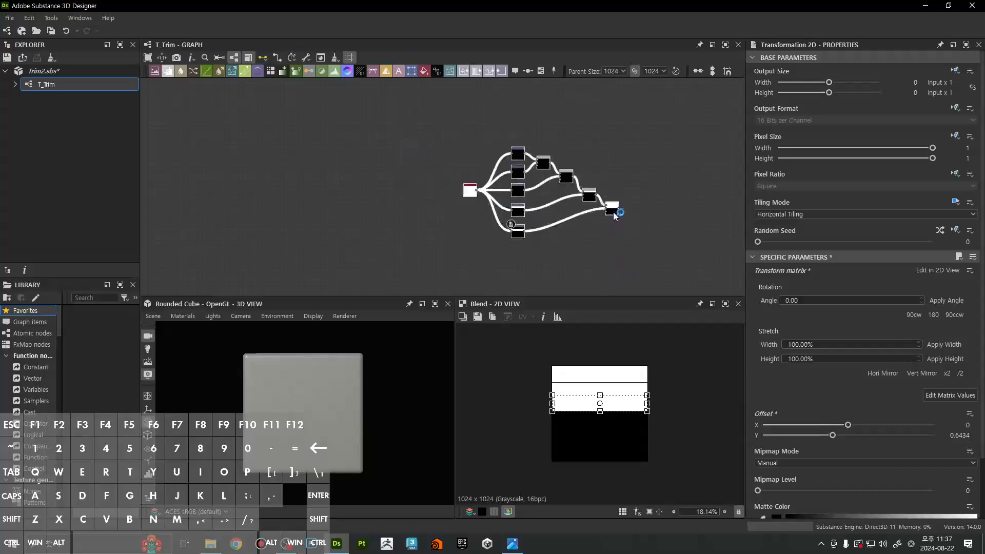
Connect a Bevel node to the output of the last Blend, and set its Distance to -0.2
middle_drag(615, 216, 537, 214)
scroll(534, 212, up, 3)
click(528, 210)
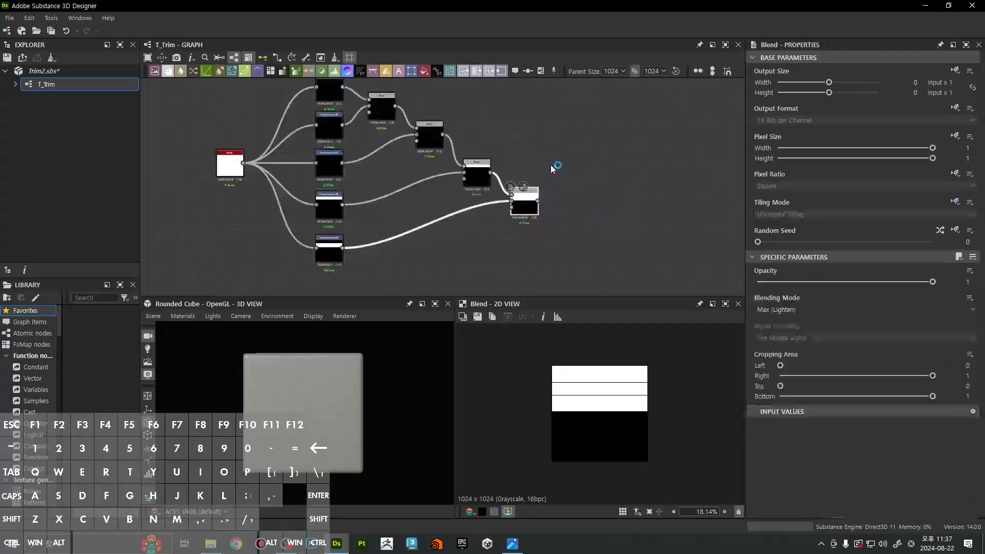
scroll(546, 199, up, 4)
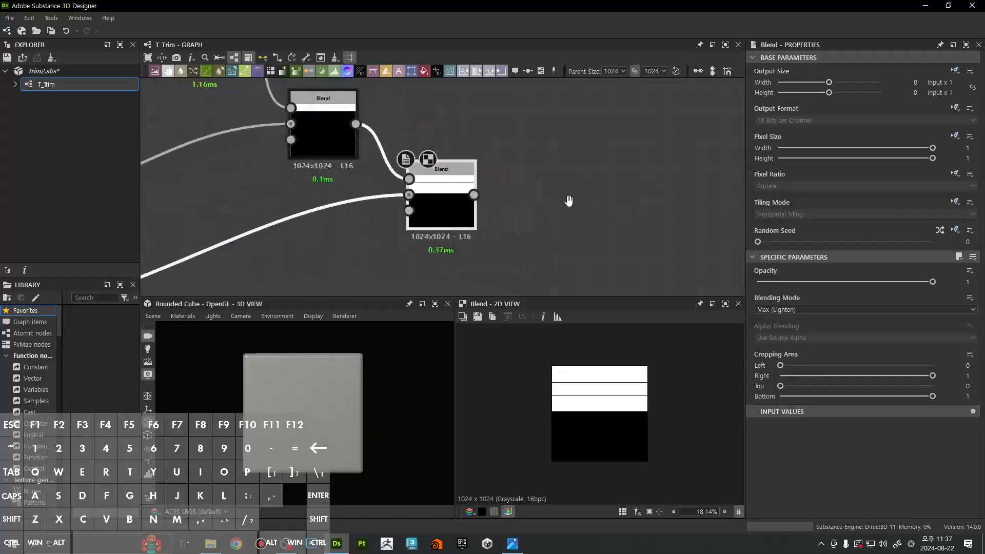
key(space)
text(beve)
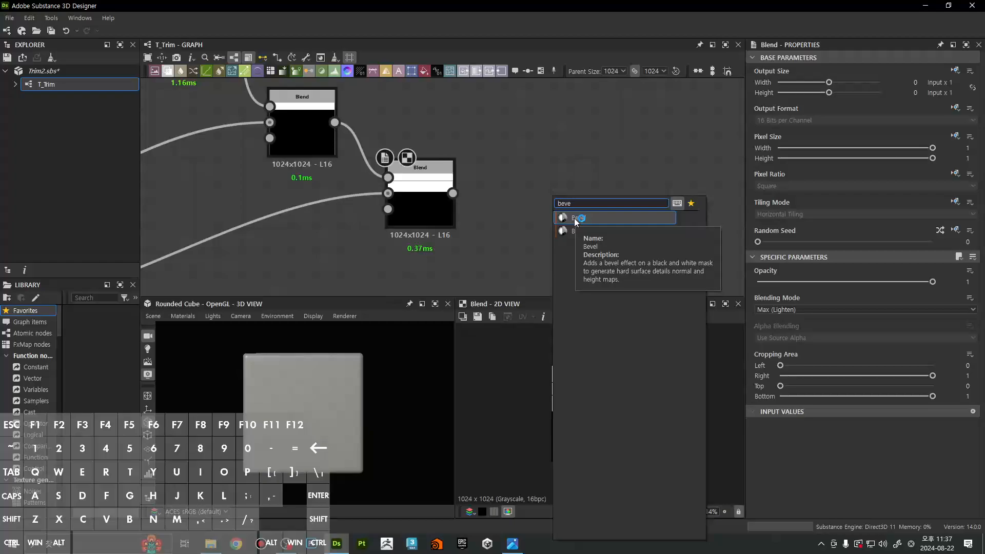
click(575, 219)
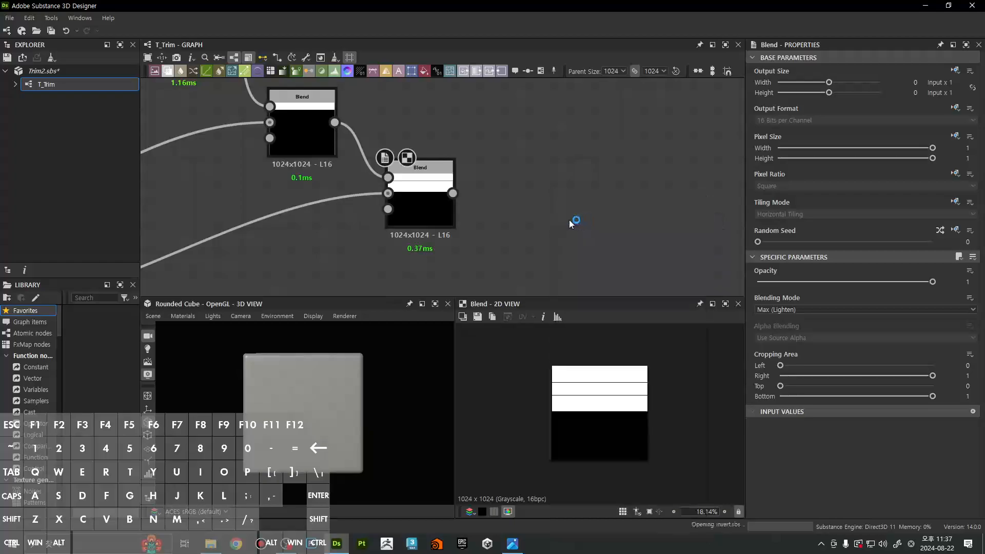
drag(453, 193, 544, 198)
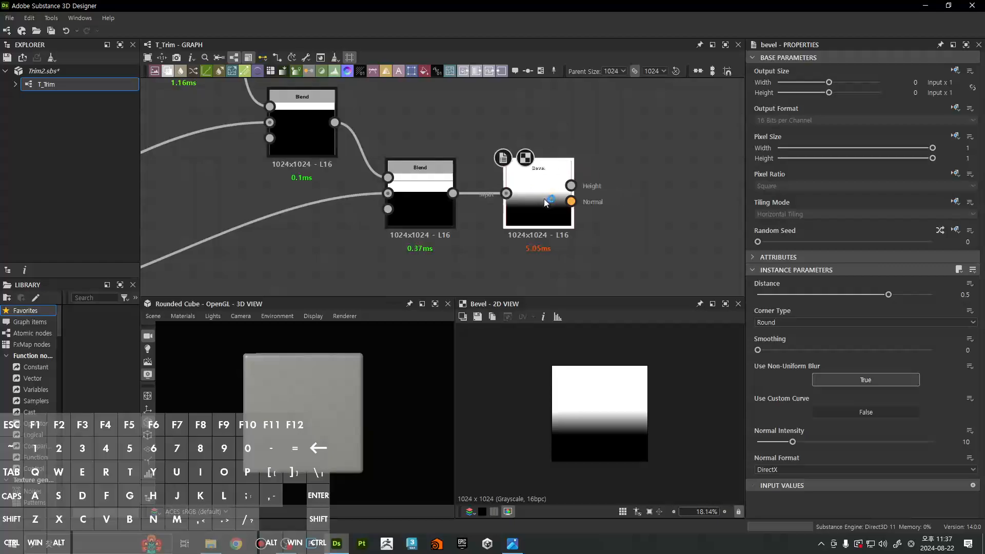
drag(863, 300, 830, 296)
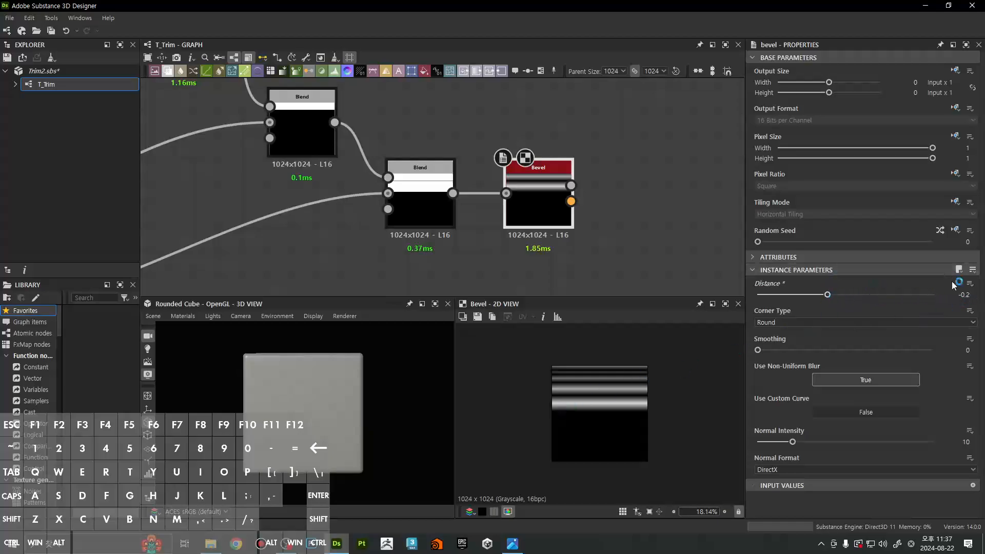
Examine the Bevel's gradients along the strip edges and the image's upper border, comparing them with the source Blend
scroll(649, 407, up, 10)
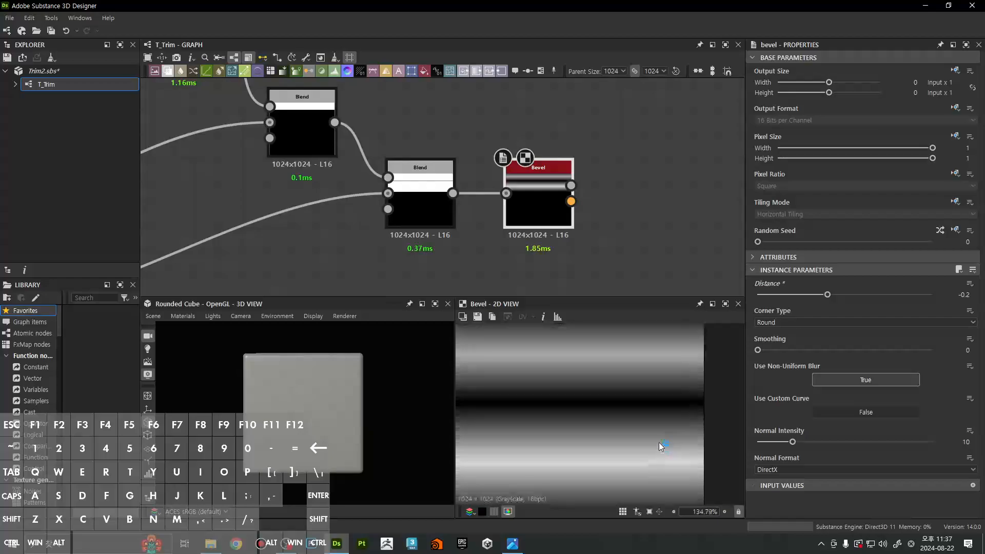
middle_drag(661, 446, 594, 406)
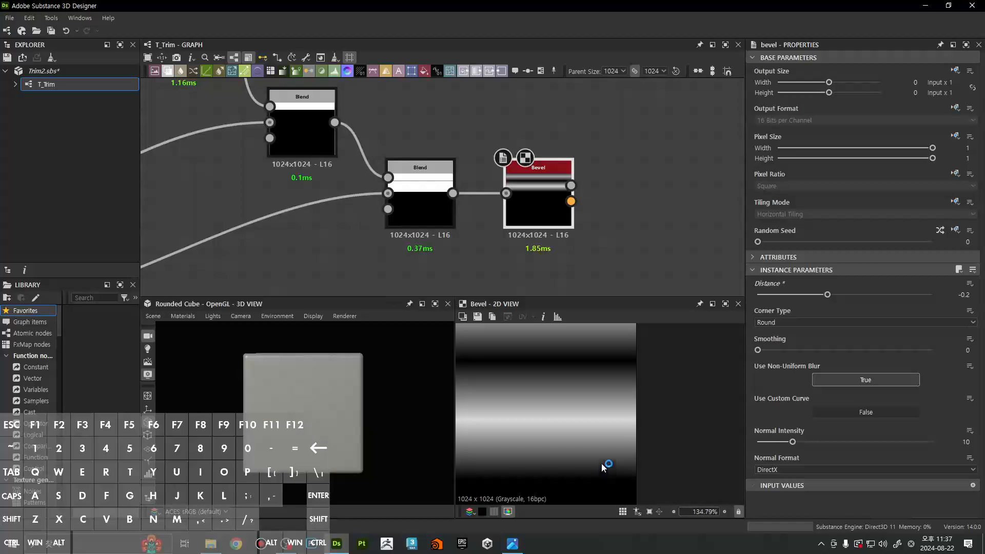
scroll(587, 414, down, 7)
scroll(584, 399, up, 3)
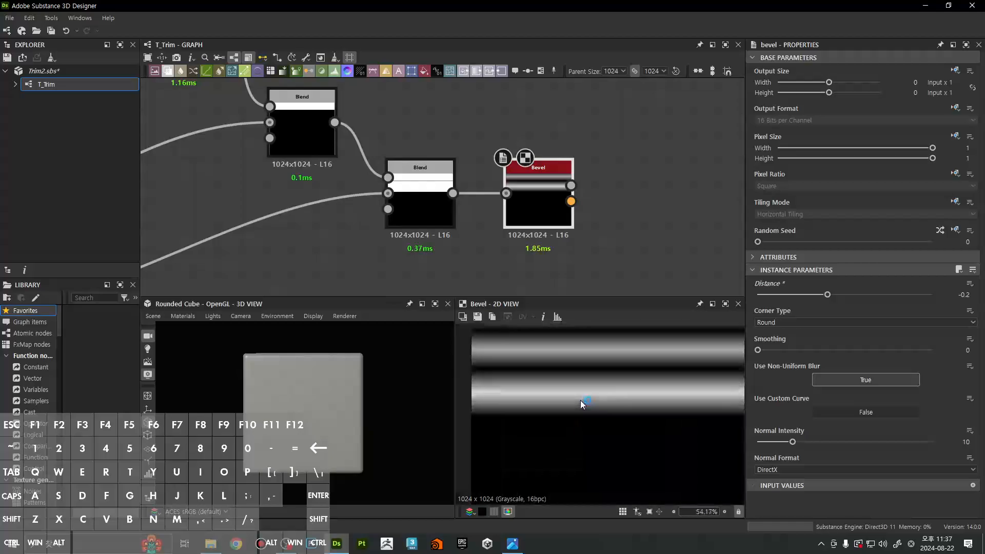
scroll(525, 385, up, 7)
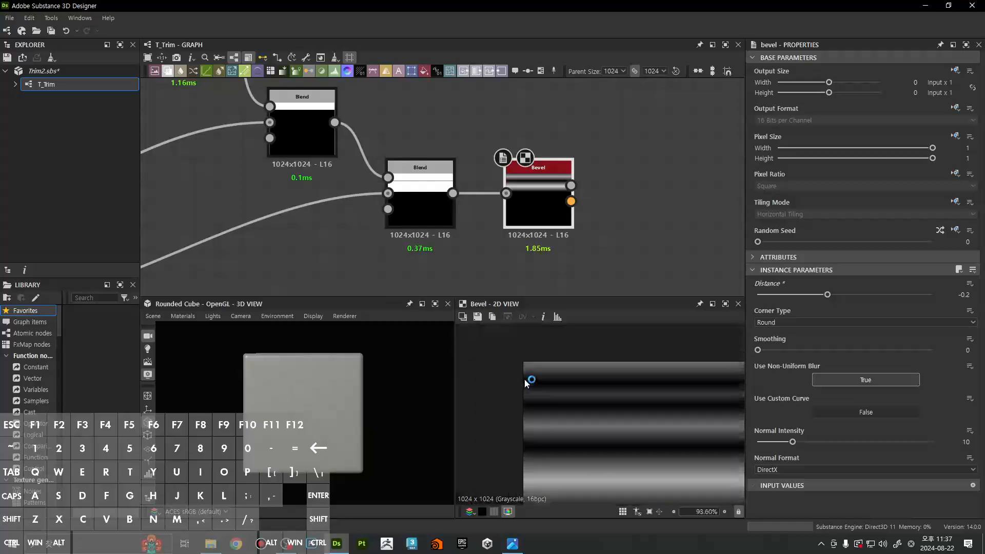
middle_drag(566, 406, 560, 380)
scroll(533, 368, up, 3)
double_click(420, 194)
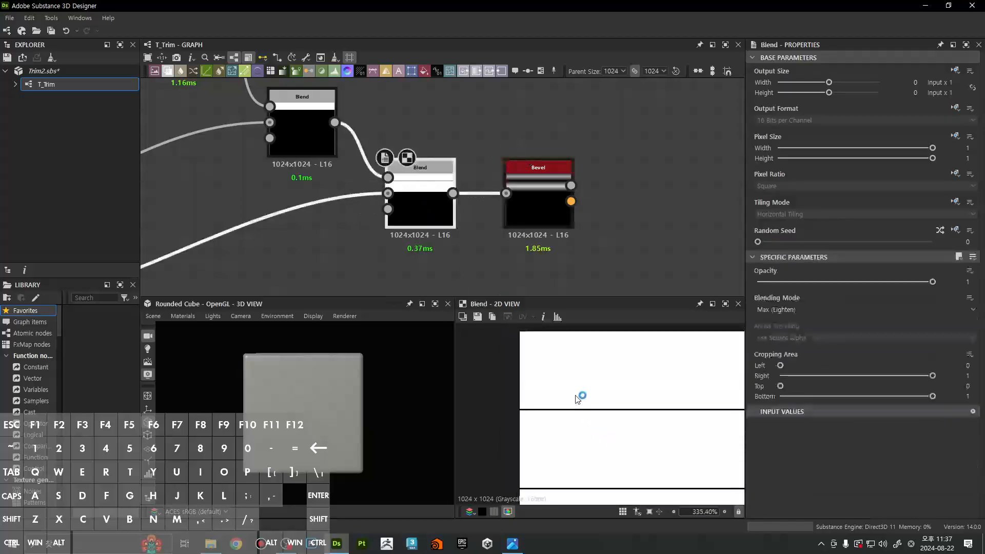
double_click(538, 205)
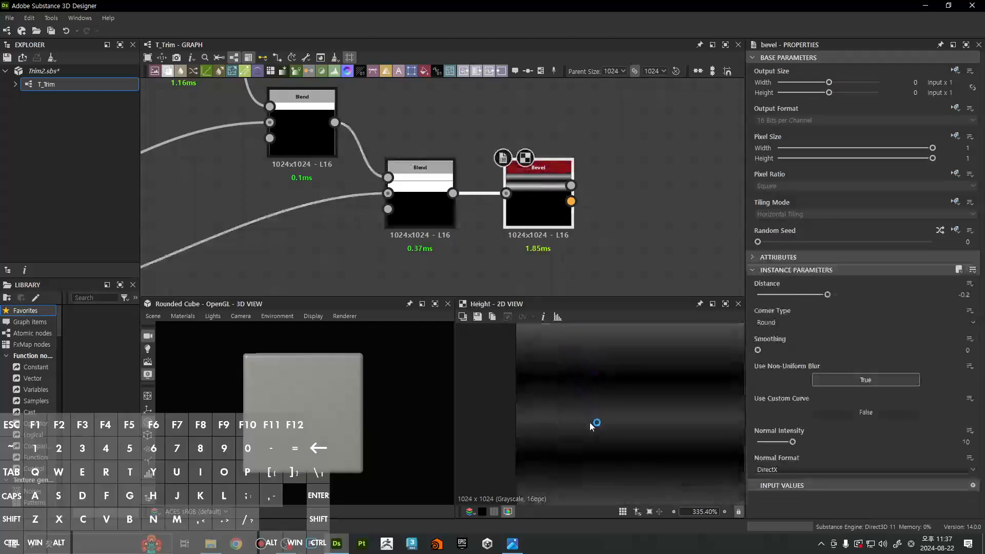
scroll(592, 454, down, 5)
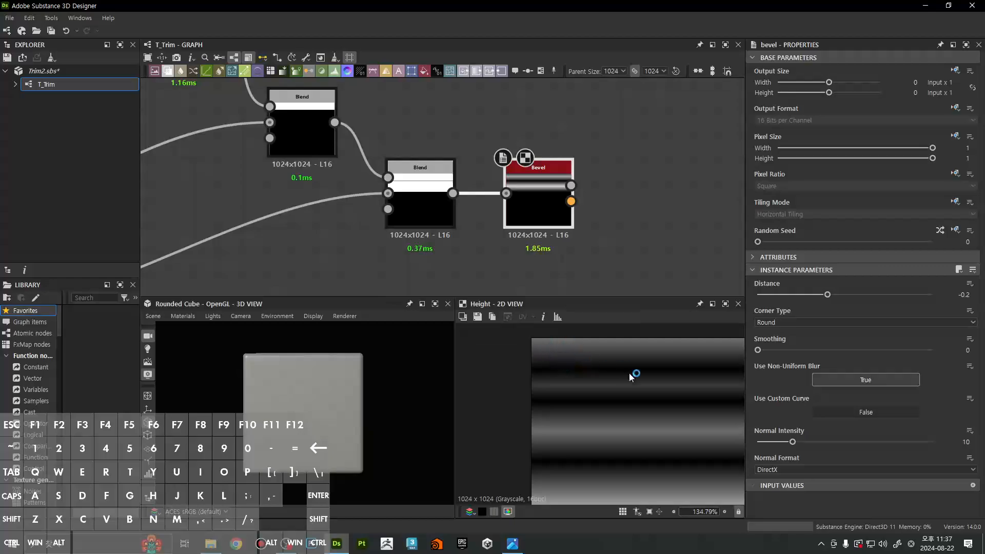
scroll(623, 383, up, 2)
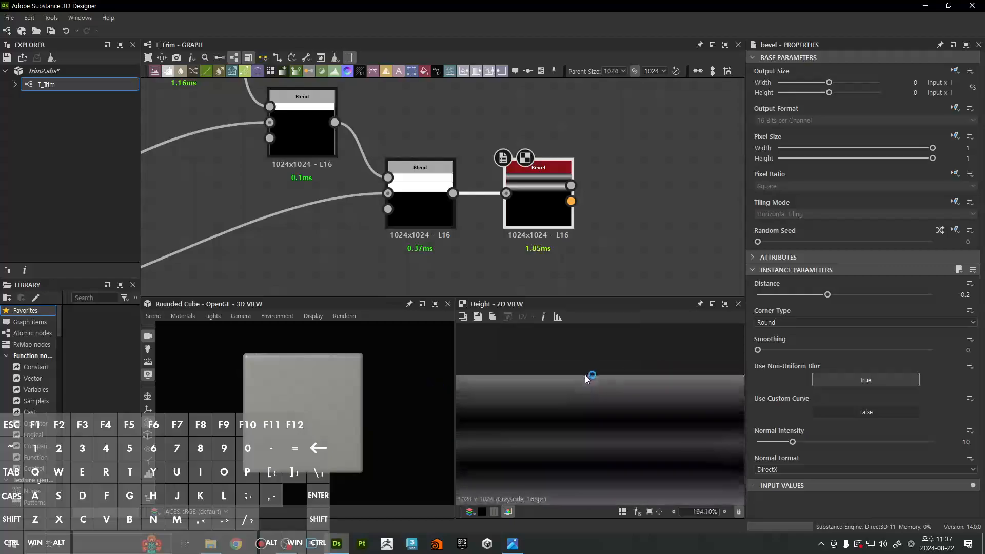
scroll(588, 377, down, 8)
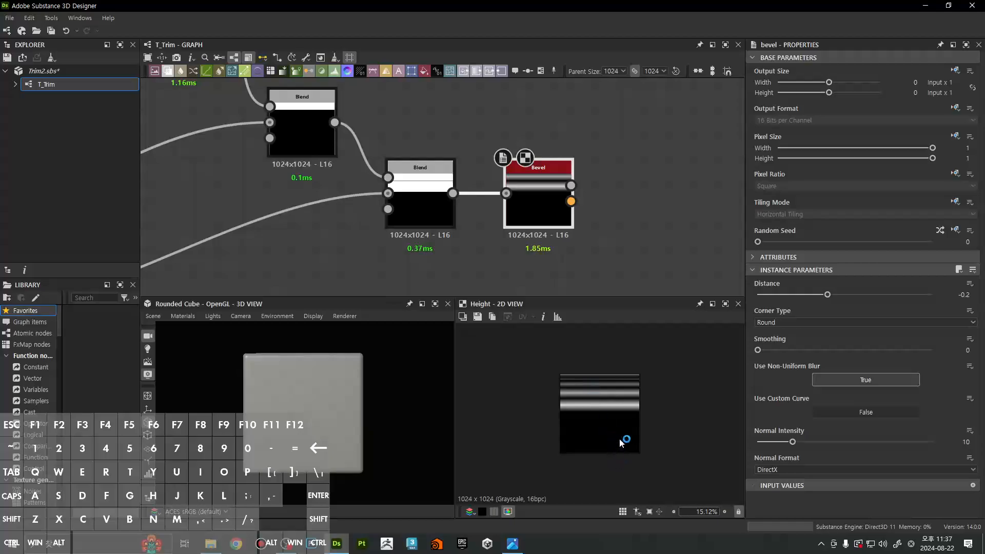
scroll(620, 443, up, 6)
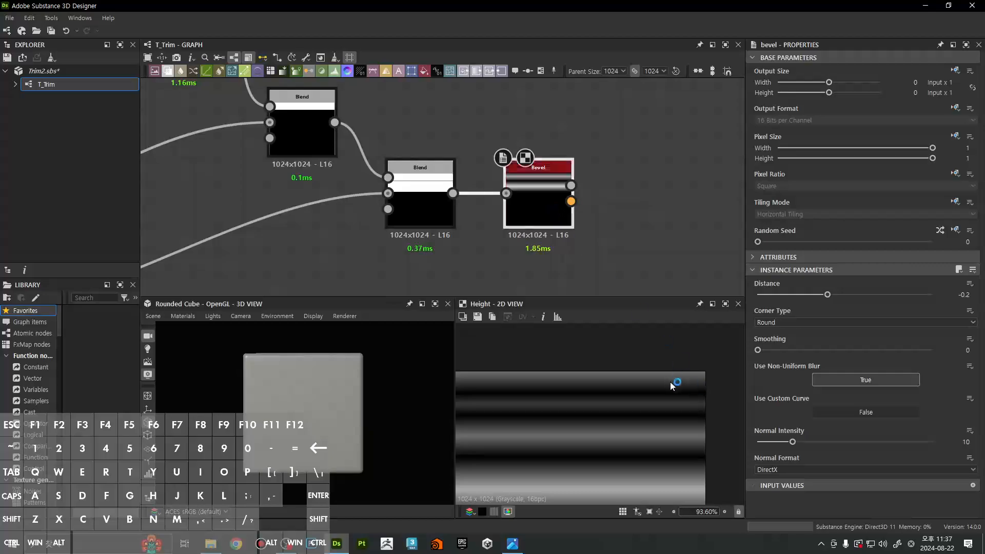
Override the Bevel's inherited Tiling Mode with an absolute one, try Horizontal Tiling, and set it to Vertical Tiling
click(957, 203)
click(938, 242)
click(772, 216)
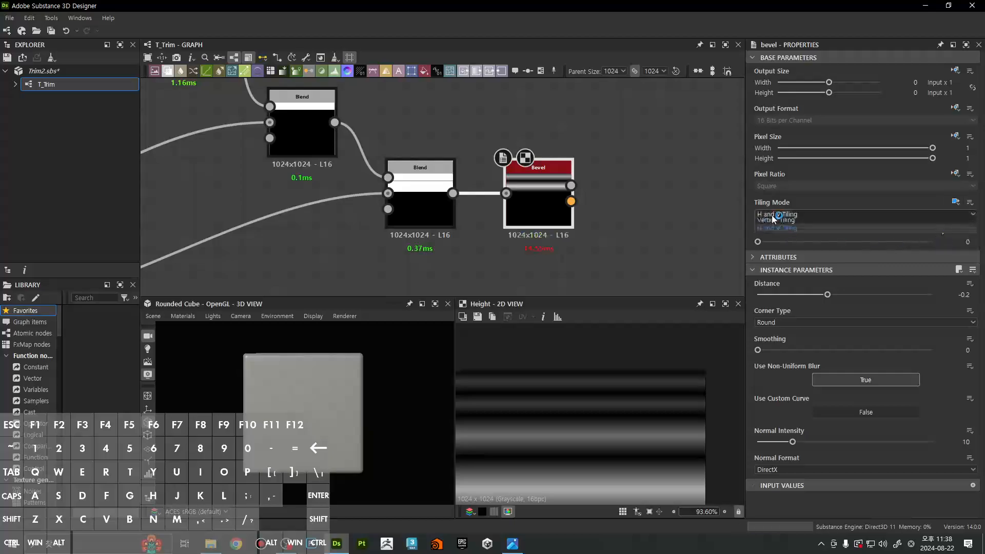
click(674, 259)
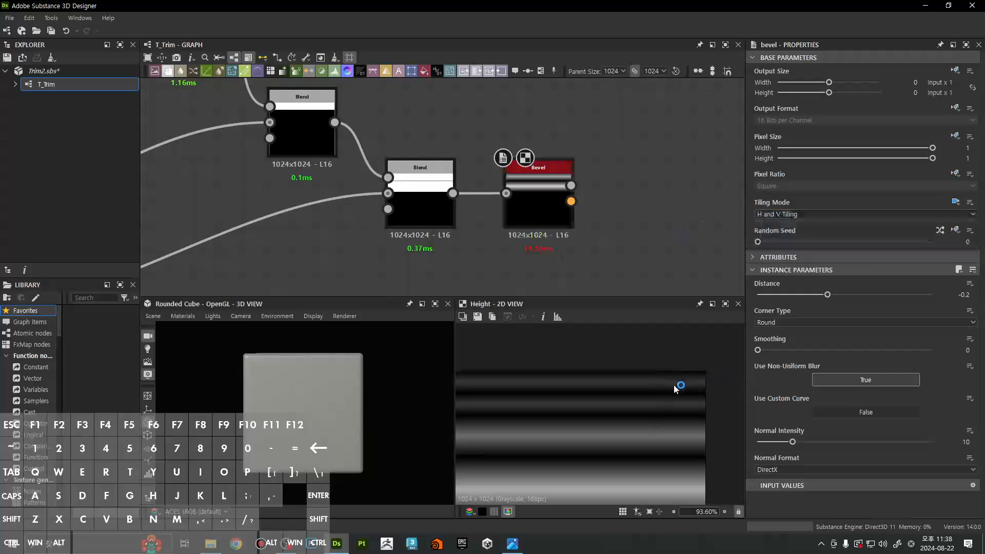
scroll(604, 377, down, 5)
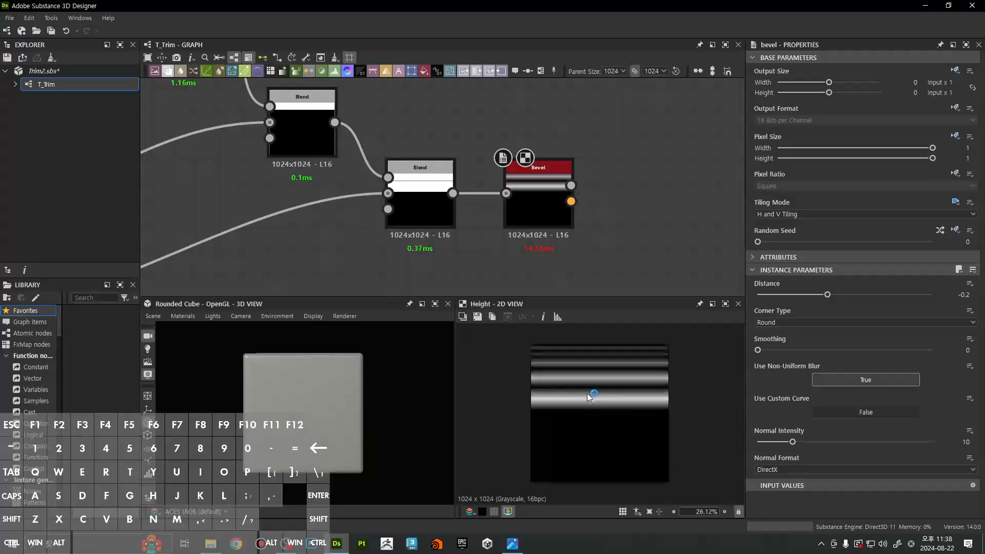
click(800, 214)
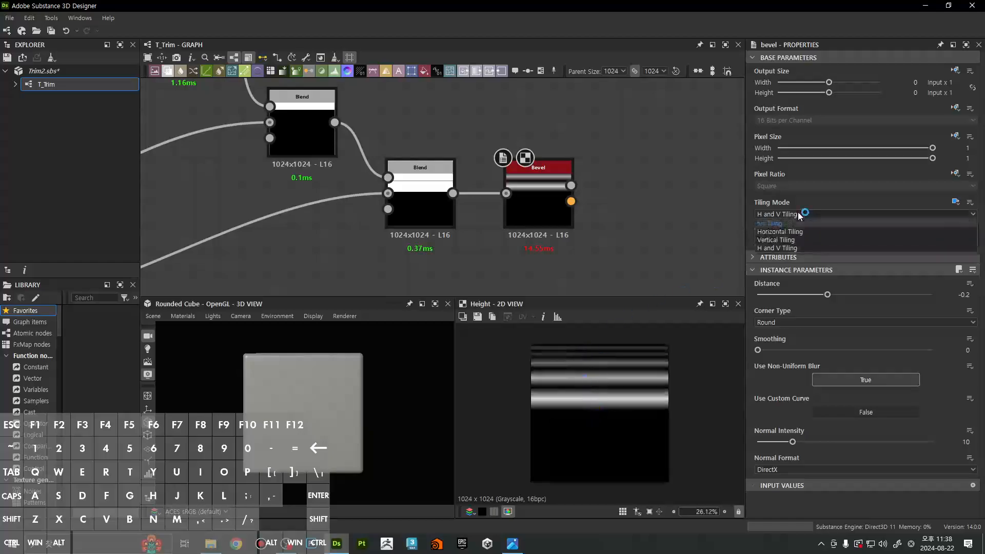
click(786, 232)
click(800, 215)
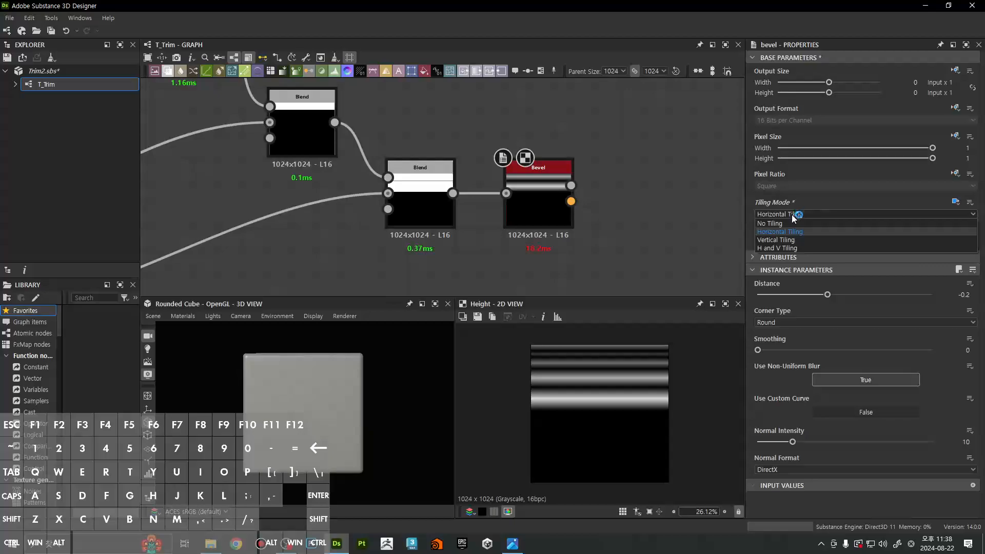
click(788, 240)
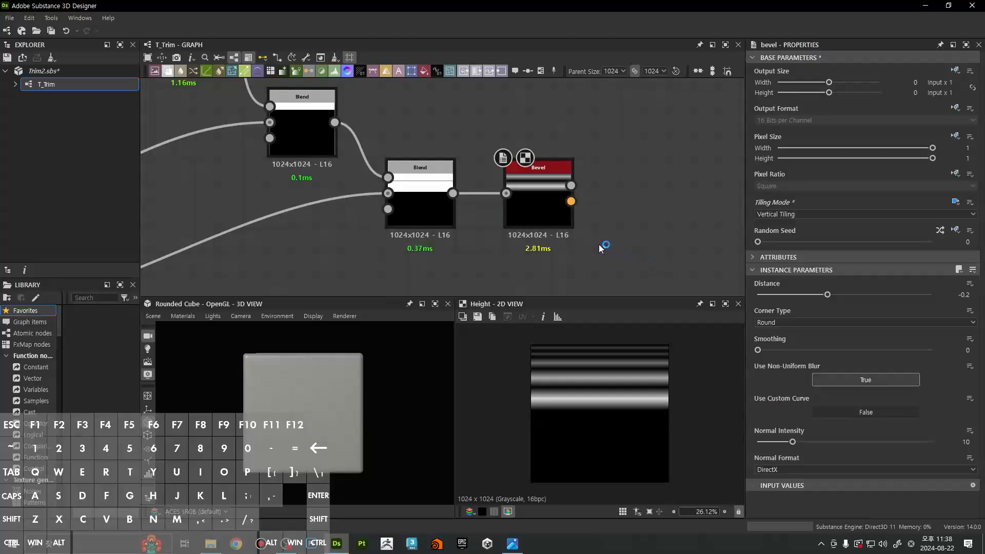
Move the Bevel node closer to the last Blend, and connect its Height output to a new Levels node
middle_drag(598, 245, 665, 264)
drag(618, 245, 588, 245)
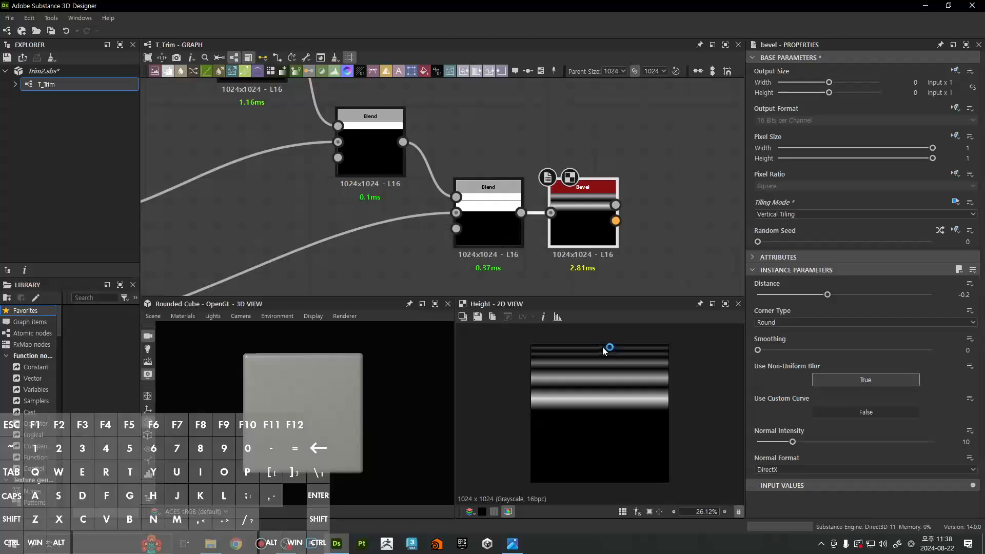
scroll(661, 167, down, 5)
scroll(528, 186, up, 4)
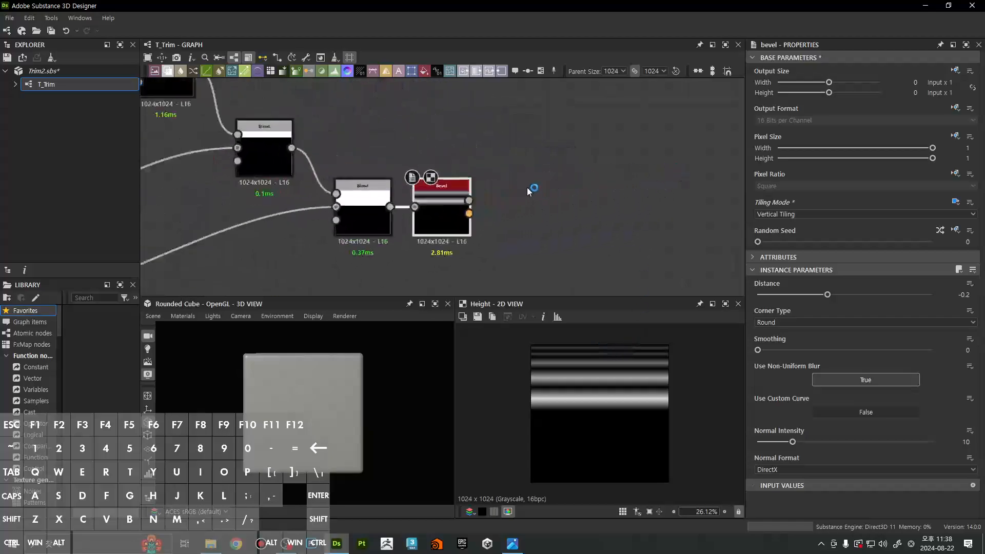
key(space)
text(l)
click(545, 227)
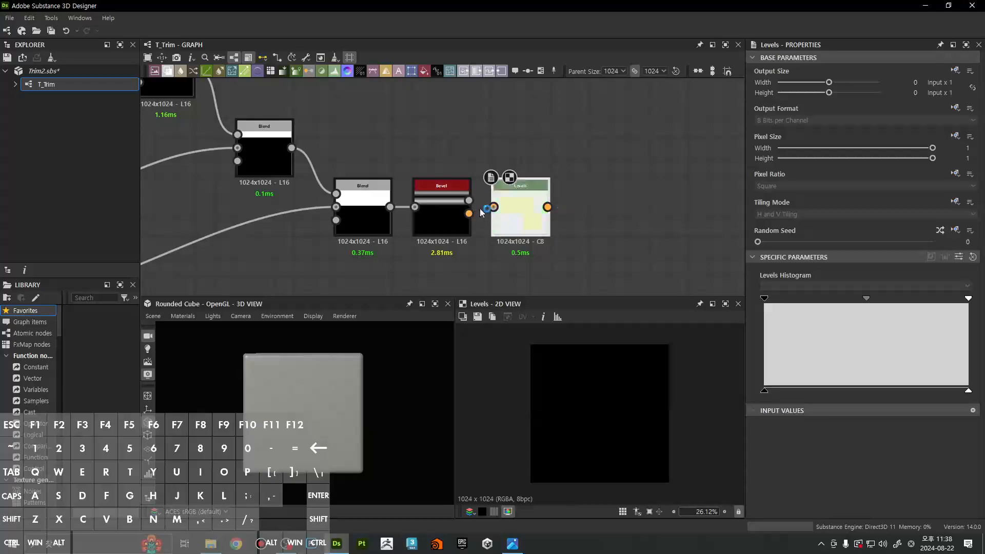
drag(469, 201, 509, 207)
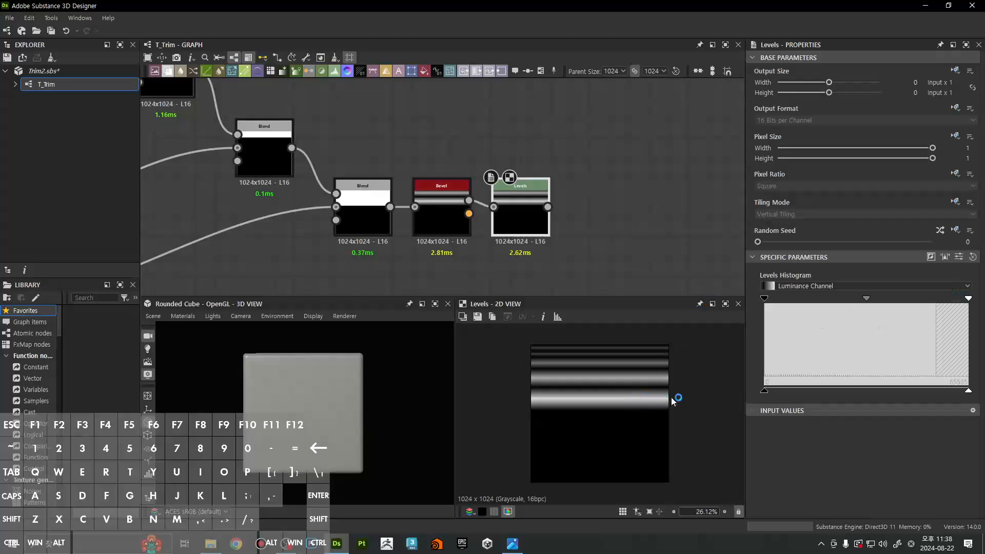
Lower the Levels node's white input point to about one eighth of the histogram range, narrowing the gradients between the strips
scroll(673, 401, up, 4)
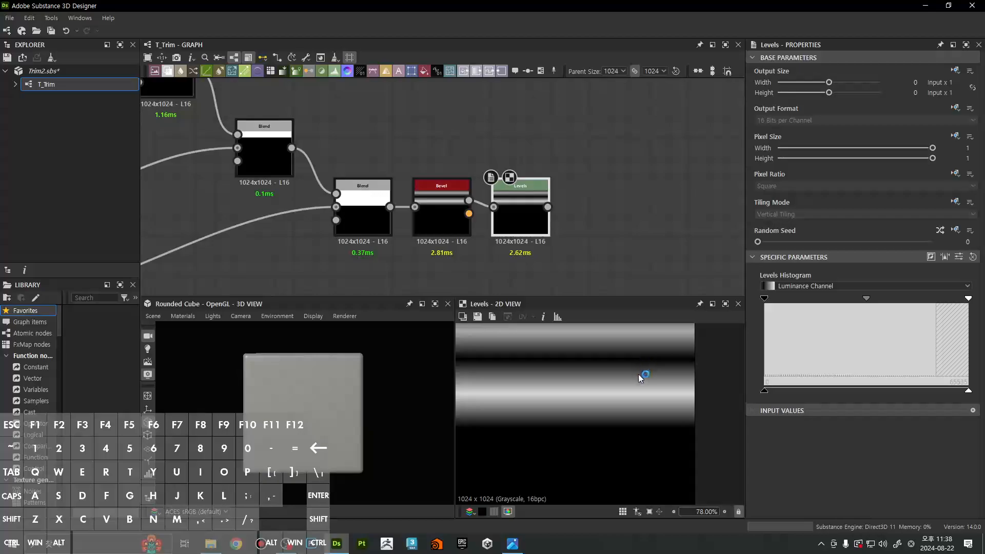
scroll(638, 381, down, 3)
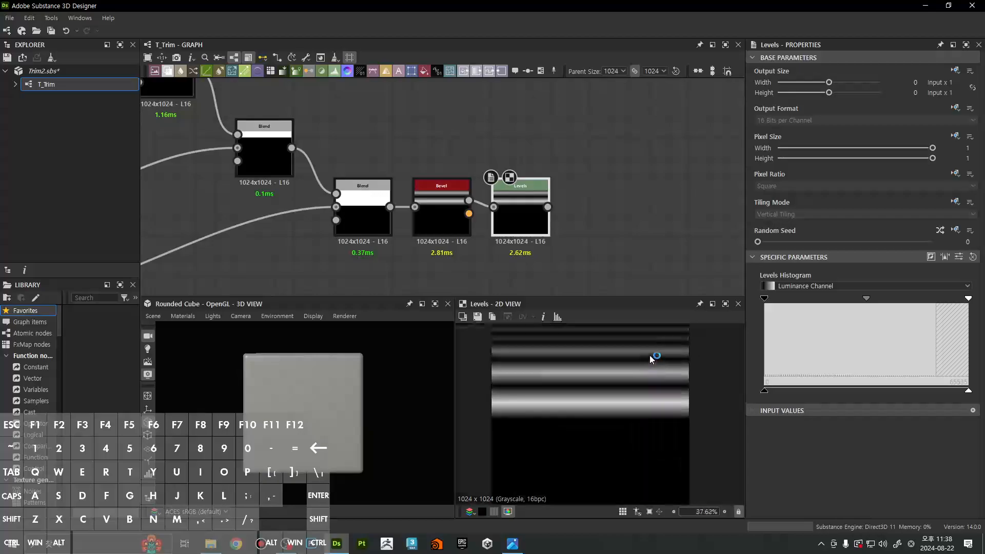
scroll(673, 421, up, 7)
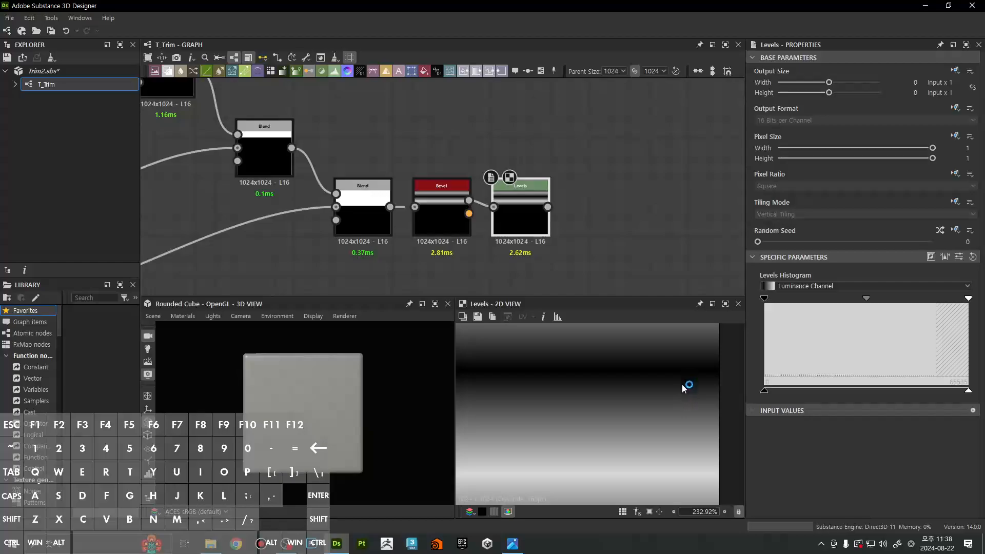
scroll(681, 387, down, 1)
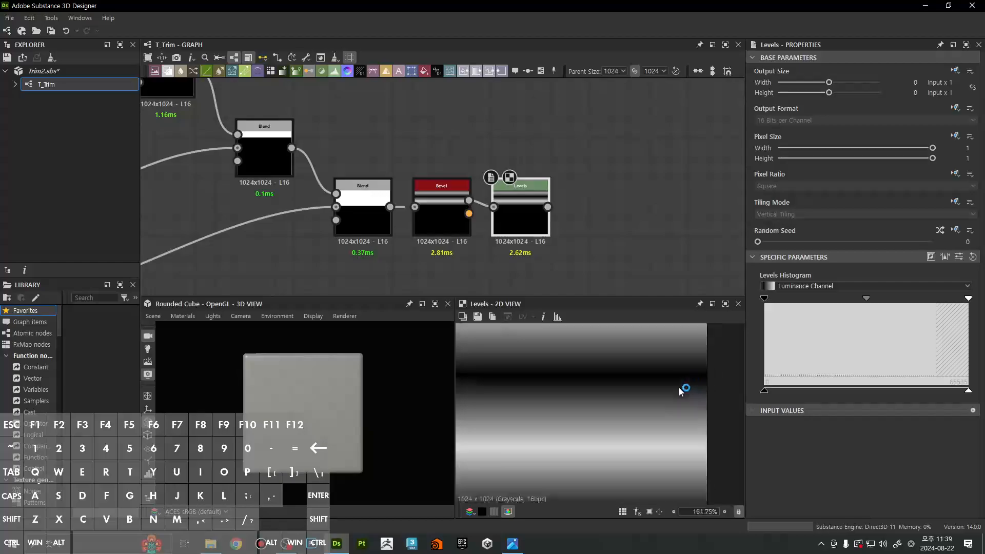
scroll(680, 391, down, 1)
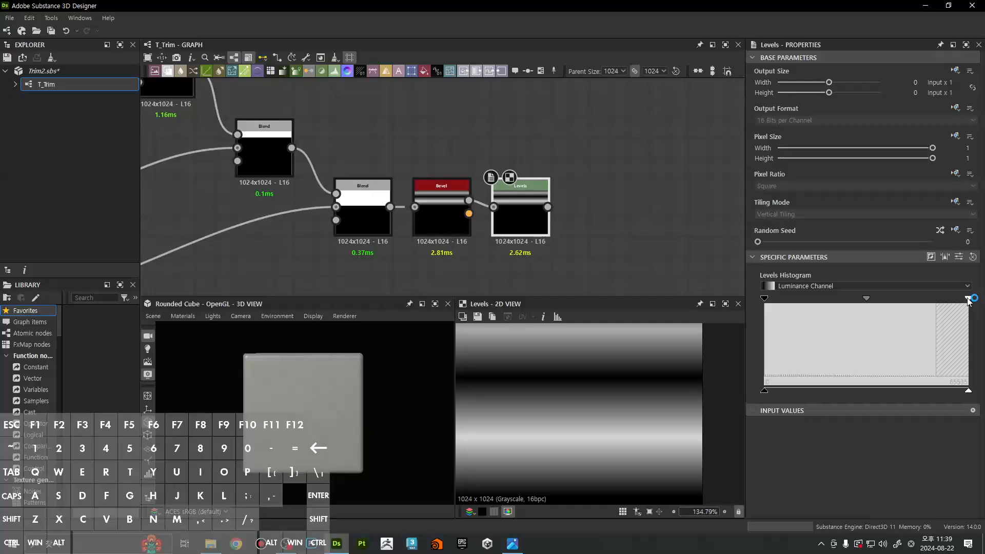
click(967, 299)
drag(969, 299, 789, 327)
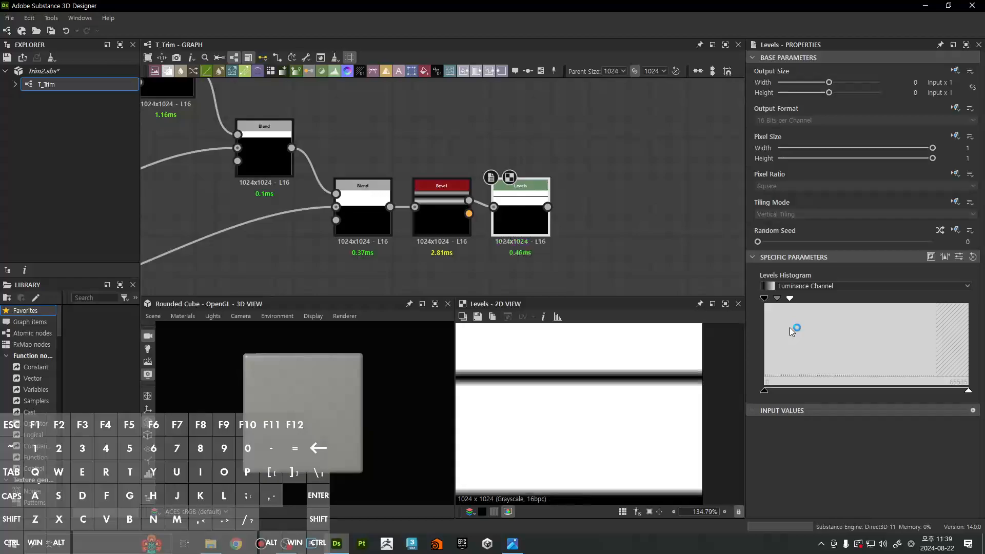
scroll(639, 409, down, 5)
scroll(638, 391, up, 2)
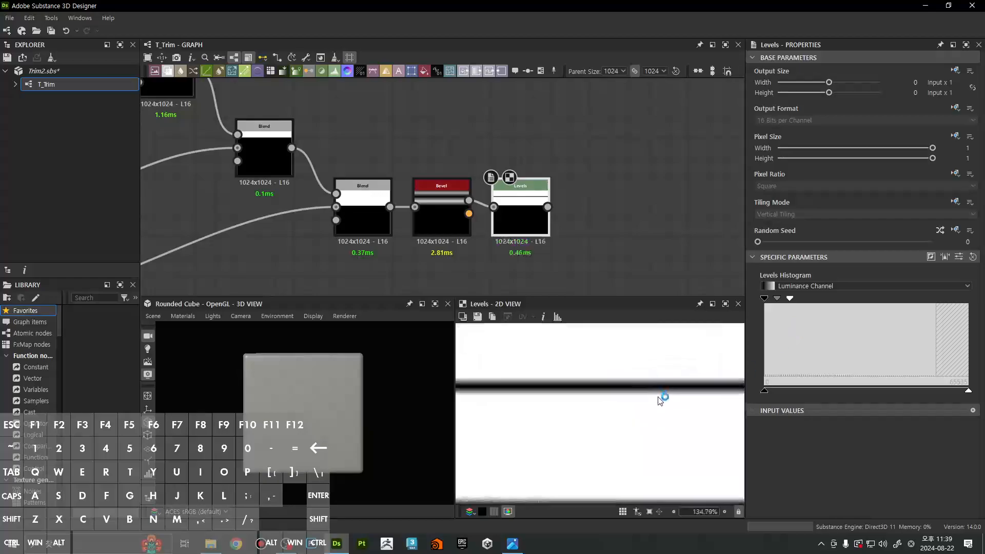
scroll(662, 389, down, 2)
scroll(667, 370, up, 3)
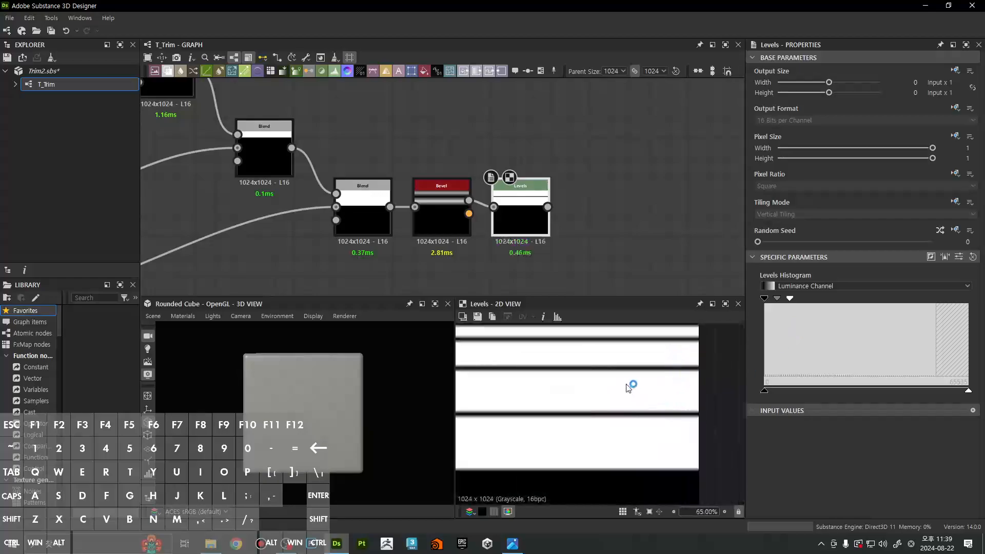
scroll(598, 395, up, 6)
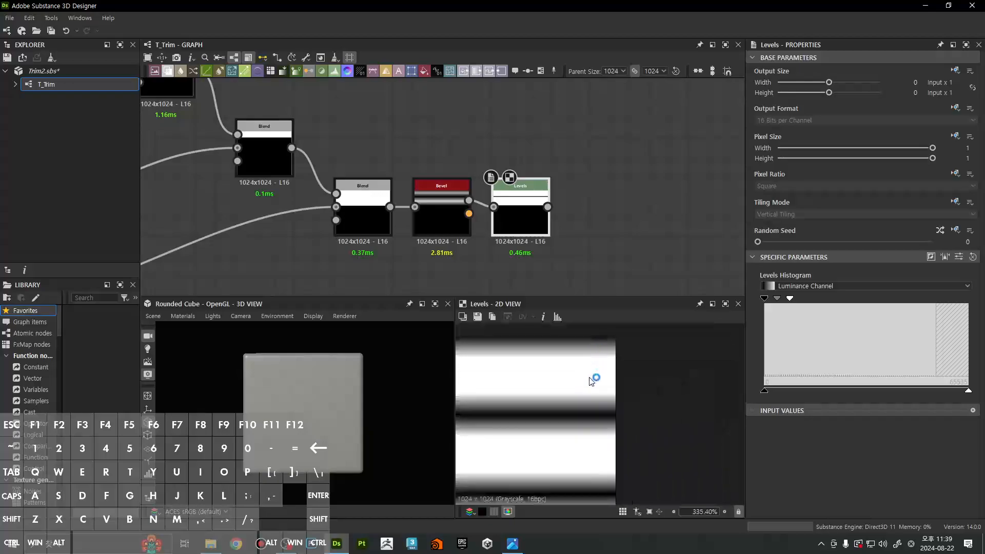
Lower the Levels node's white input point slightly, making the gradients between the strips a little narrower
middle_drag(590, 380, 650, 352)
scroll(650, 359, down, 2)
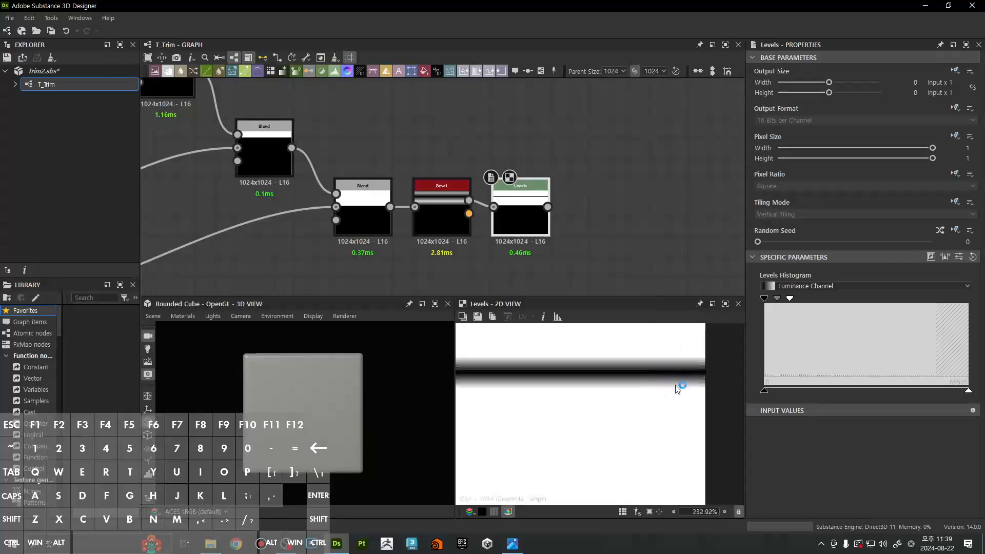
key(f)
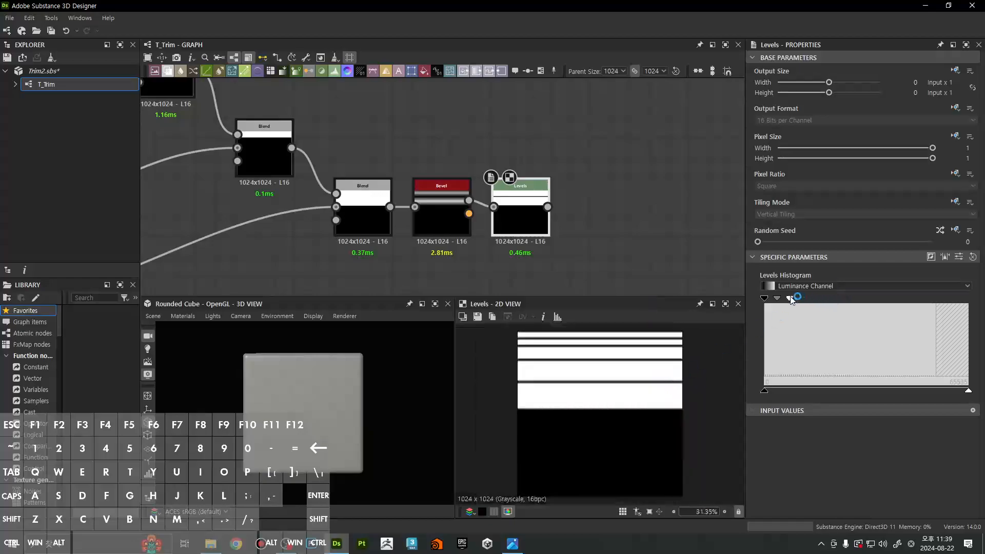
drag(788, 298, 786, 297)
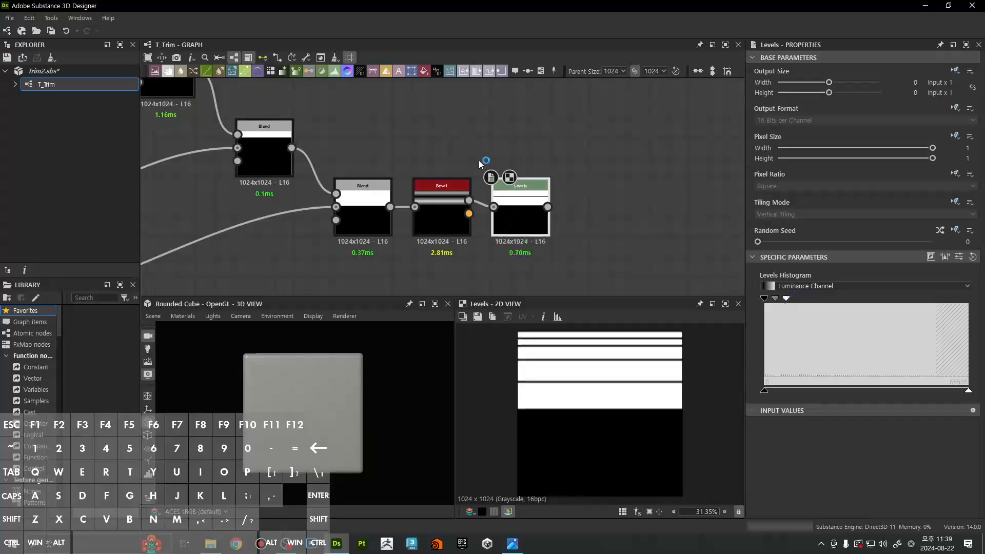
Connect the Levels output to the Normal node that feeds the normal output, and move the column of output nodes closer
scroll(541, 169, down, 6)
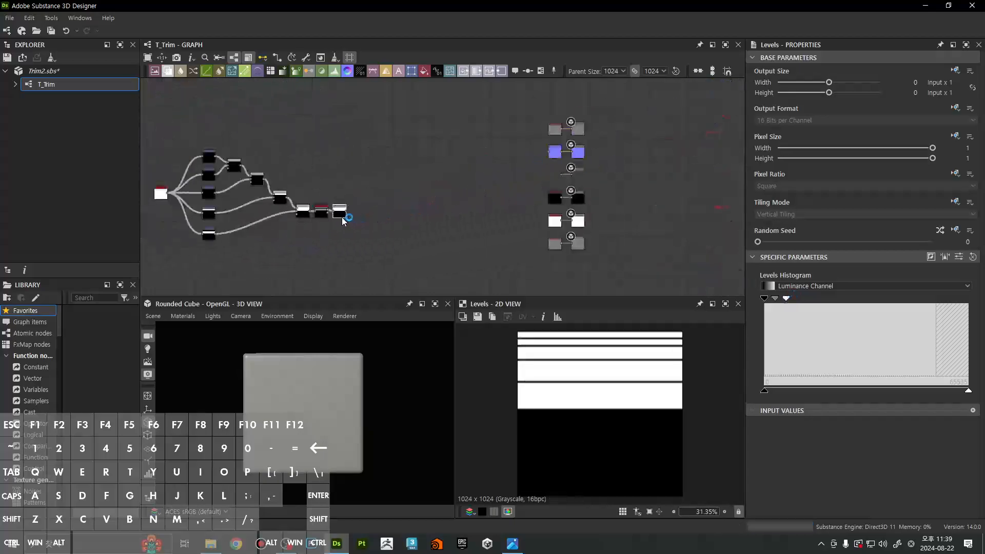
drag(347, 212, 548, 152)
drag(513, 108, 610, 258)
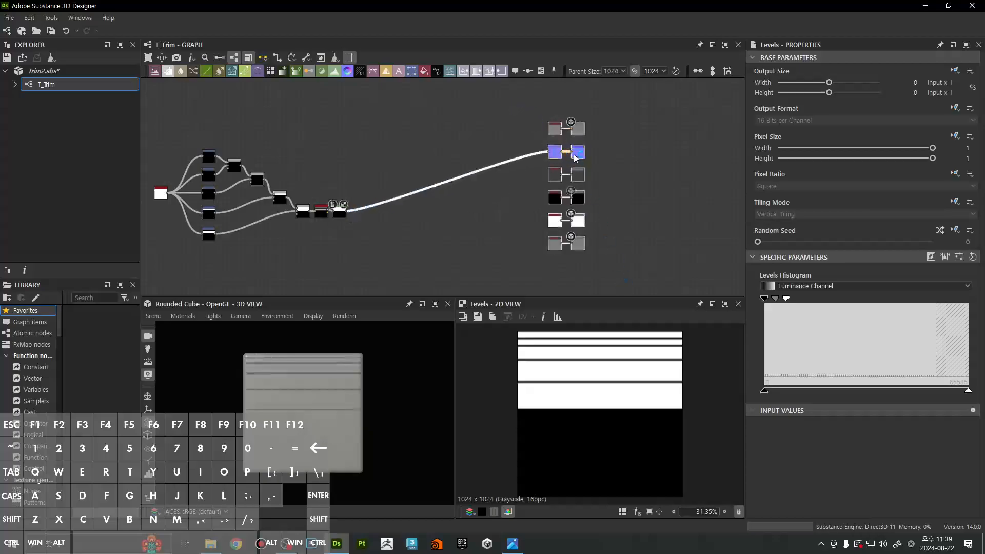
drag(578, 154, 459, 214)
middle_drag(520, 218, 620, 190)
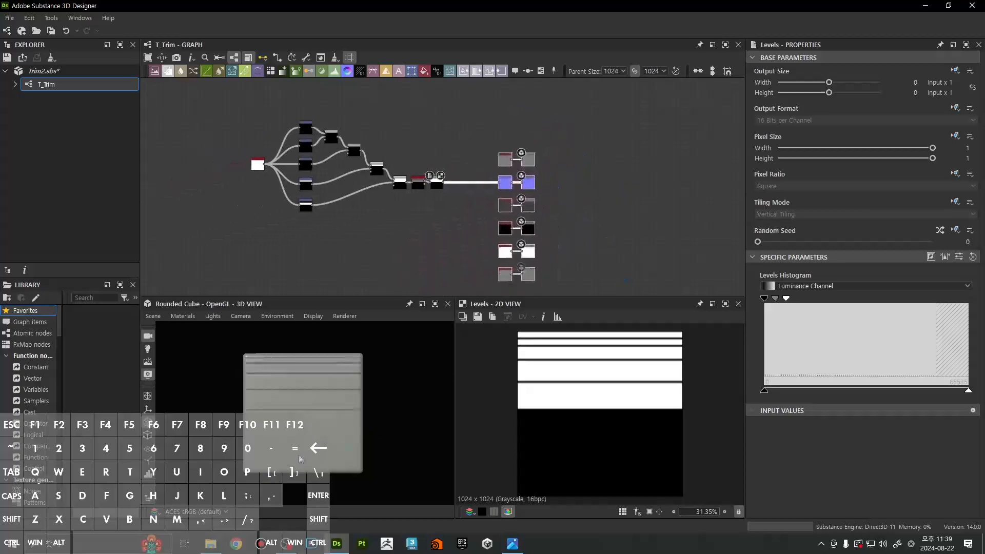
Examine the grooves between the strips up close on the rounded cube in the 3D view
scroll(362, 375, up, 5)
mouse_move(365, 378)
middle_down()
mouse_move(367, 398)
mouse_move(354, 387)
middle_up()
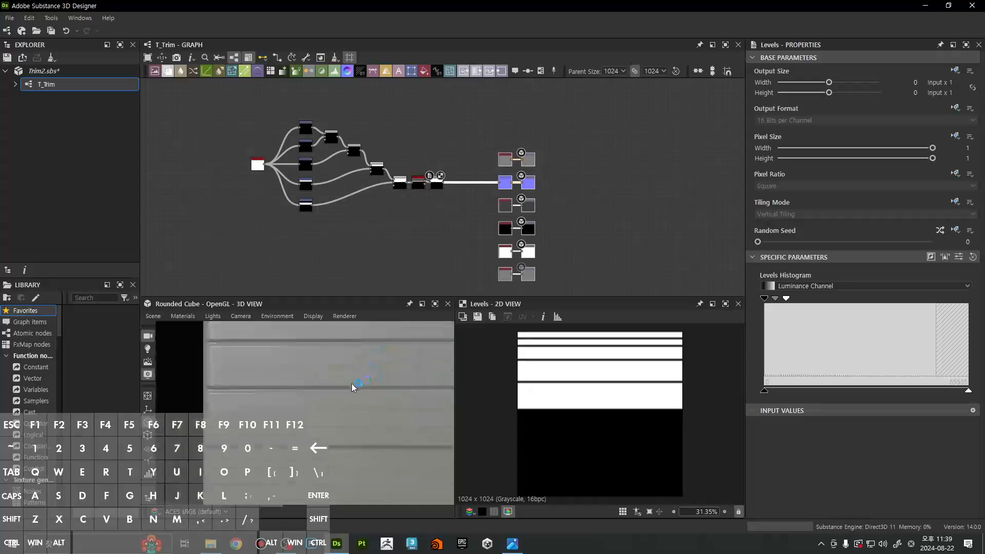
drag(354, 386, 327, 404)
scroll(328, 405, up, 2)
scroll(331, 404, down, 8)
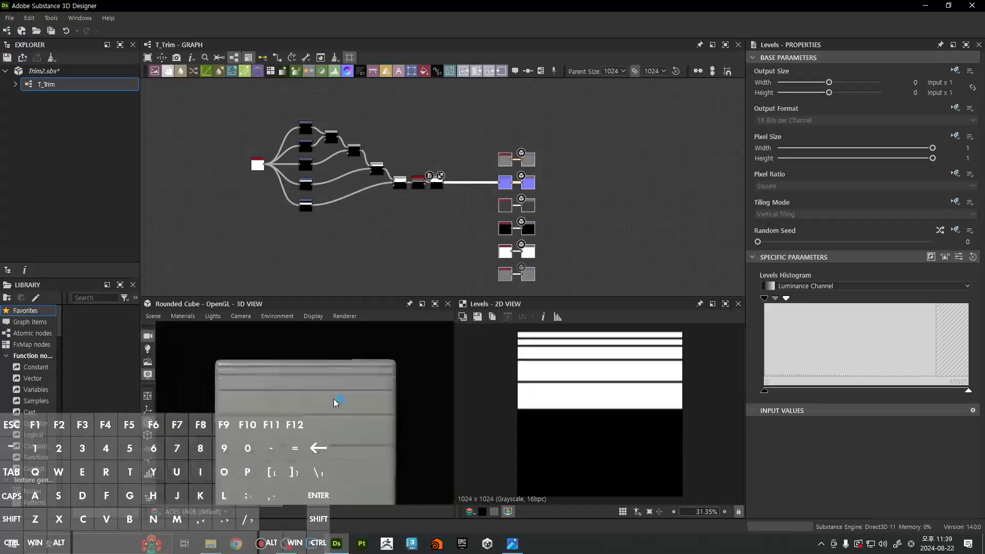
scroll(359, 385, up, 1)
Move the column of output nodes farther away from the Levels node to free up space in the graph
drag(531, 273, 665, 273)
click(506, 253)
middle_drag(506, 255, 561, 255)
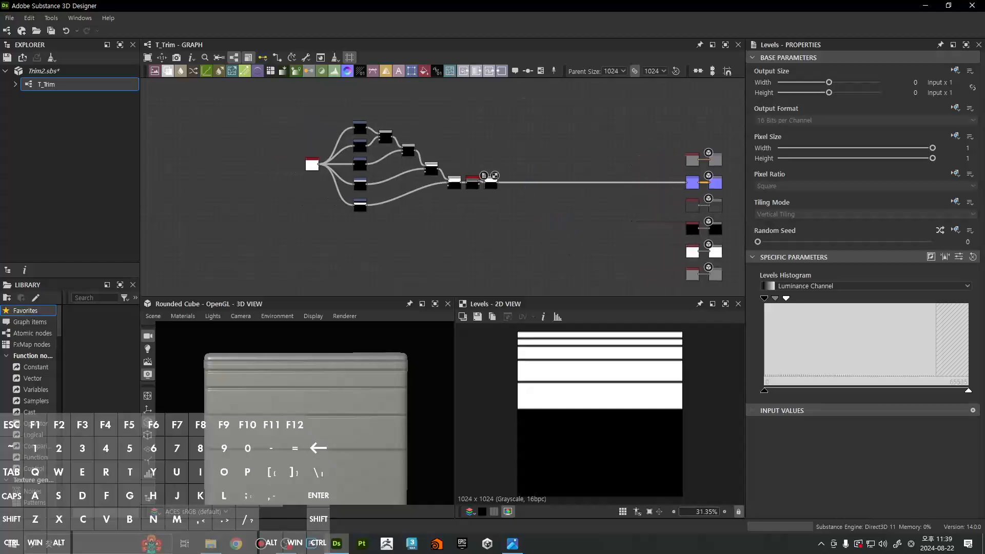
Switch to the reference image in Photos, leave its crop editing, and examine the beveled panels and their vertical divisions
click(512, 543)
drag(388, 254, 430, 140)
click(430, 140)
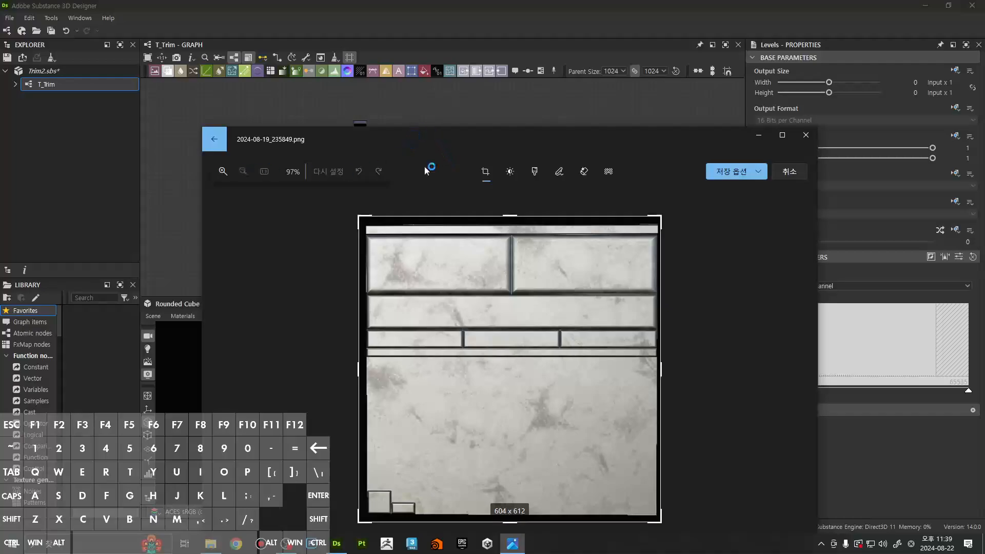
click(789, 171)
scroll(380, 246, up, 5)
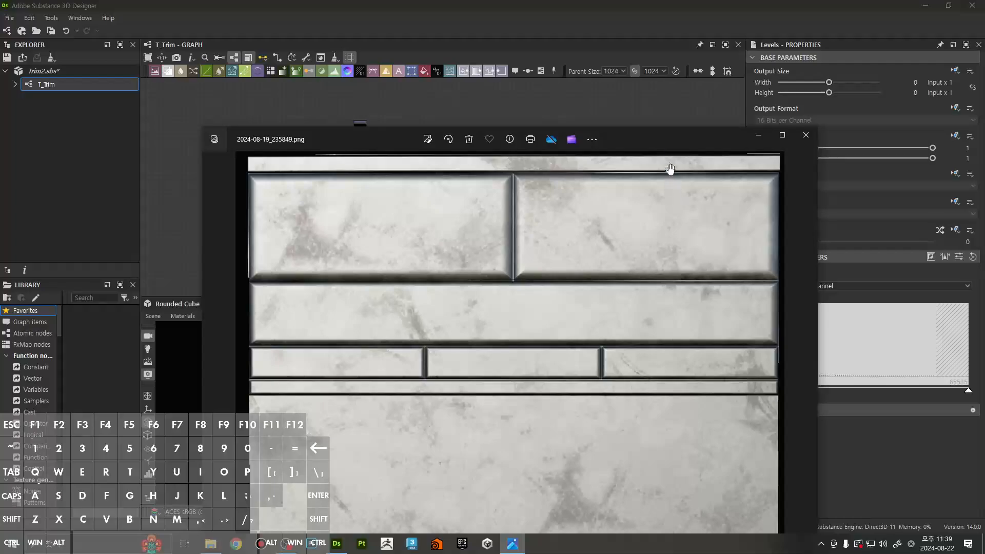
drag(672, 132, 523, 0)
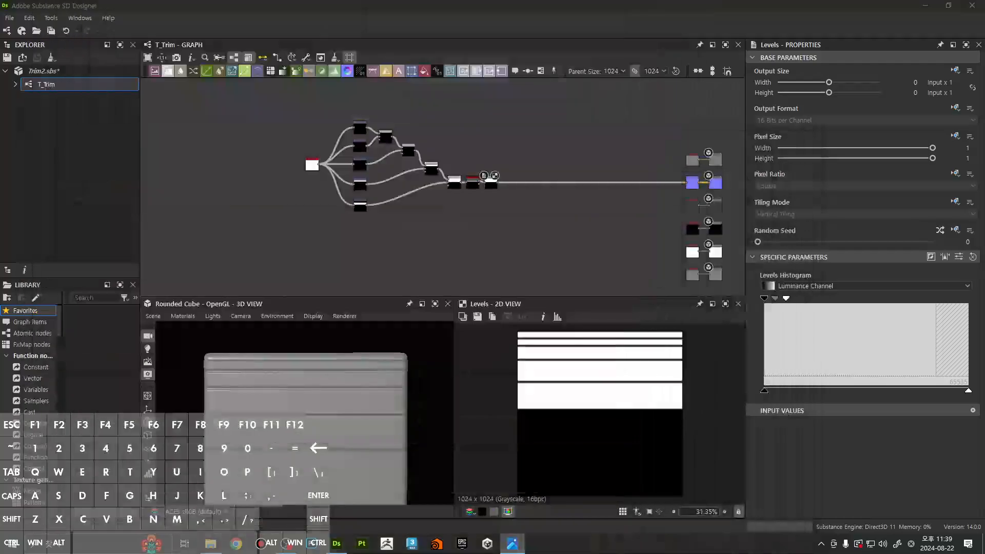
Examine the Levels strips in the 2D view and compare them with the outputs of the first two Transformation 2D nodes
scroll(522, 339, up, 5)
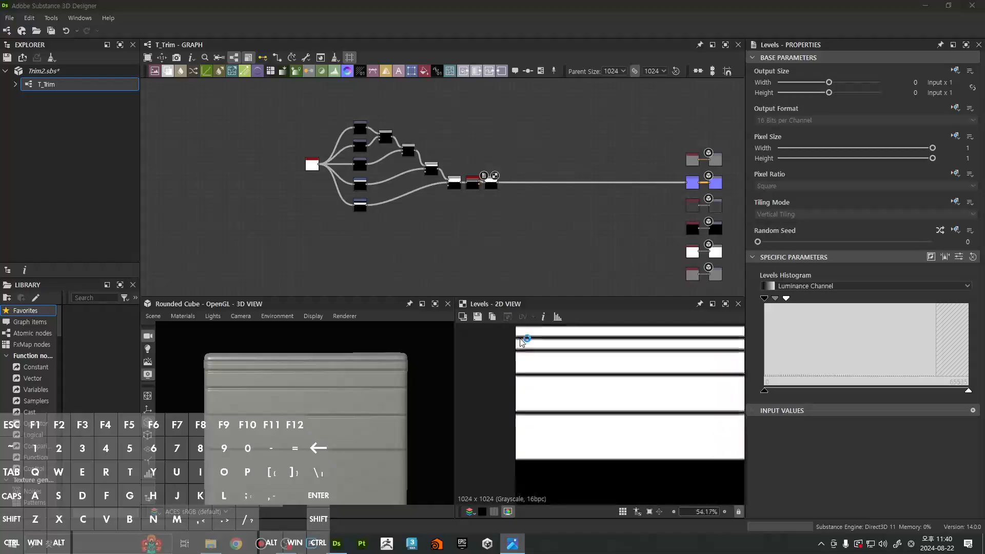
scroll(525, 353, down, 4)
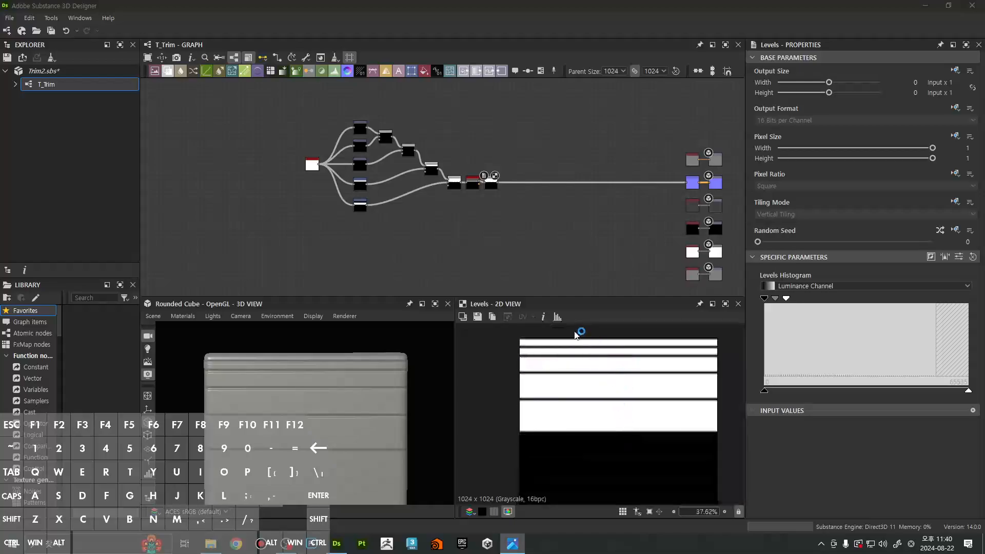
scroll(405, 170, up, 4)
drag(382, 205, 219, 205)
click(522, 163)
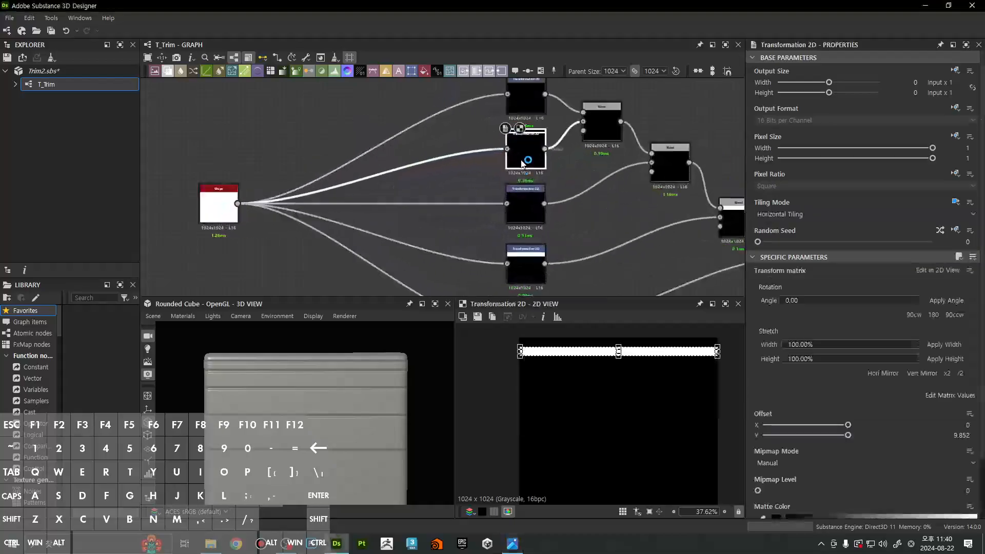
click(524, 112)
click(526, 154)
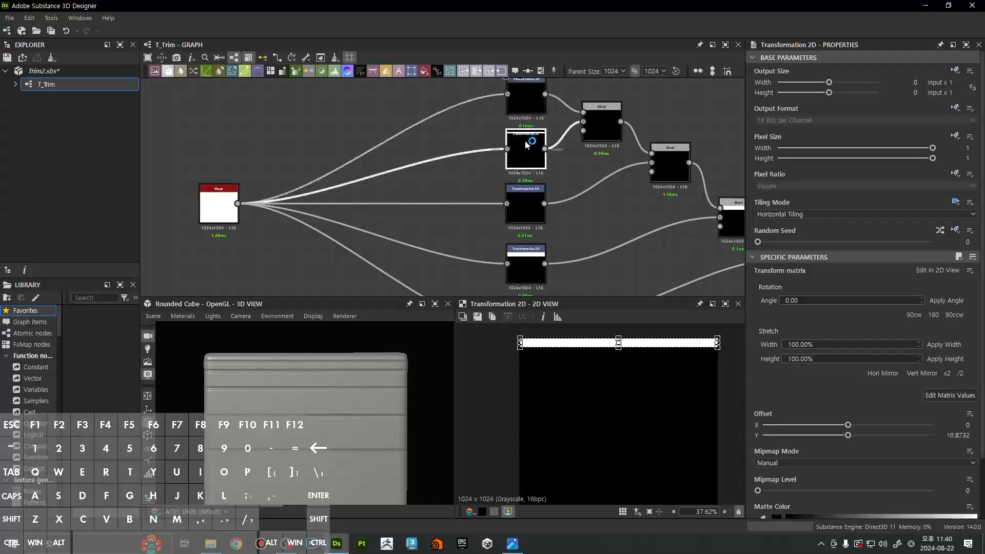
Move the lower three Transformation 2D nodes down and the second one closer to the Shape node
middle_drag(441, 186, 529, 163)
scroll(544, 201, down, 2)
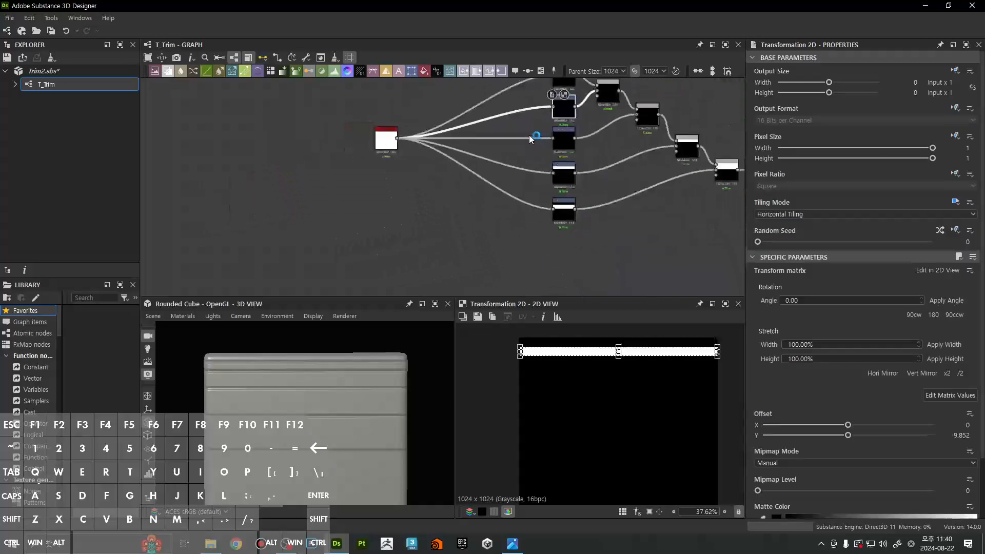
middle_drag(528, 154, 518, 208)
scroll(546, 158, up, 3)
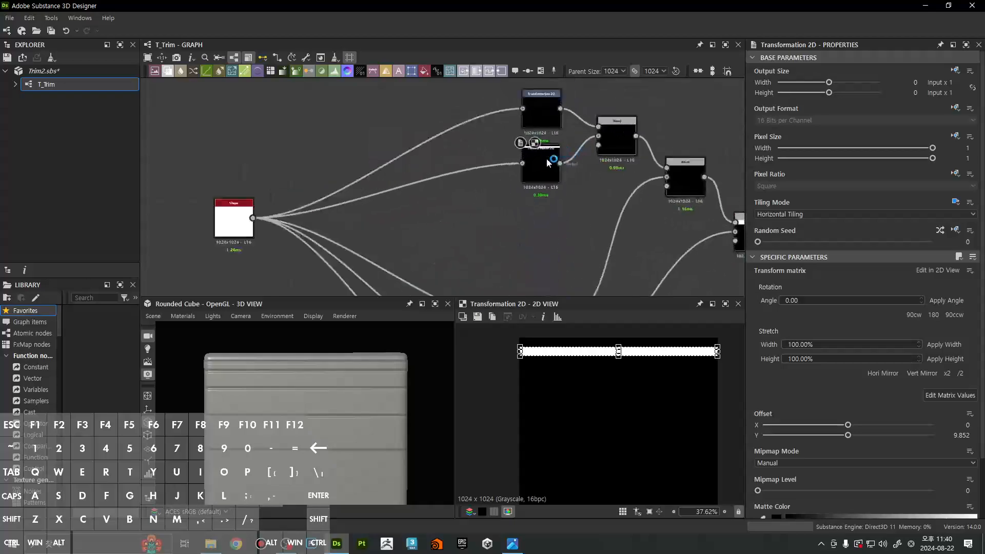
drag(543, 157, 493, 160)
click(500, 204)
middle_drag(500, 204, 563, 156)
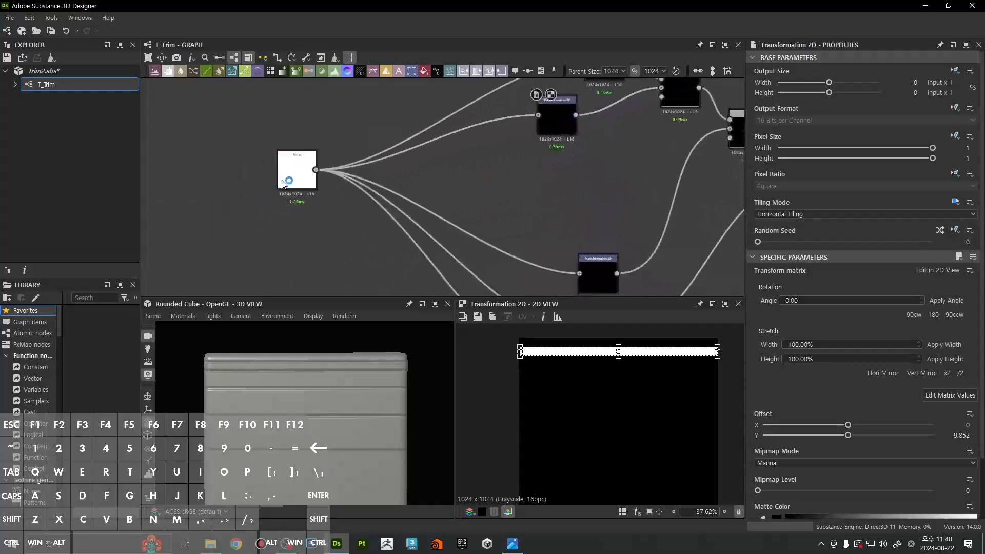
Add a Gradient Linear 3 node and place it just below the Shape node
key(space)
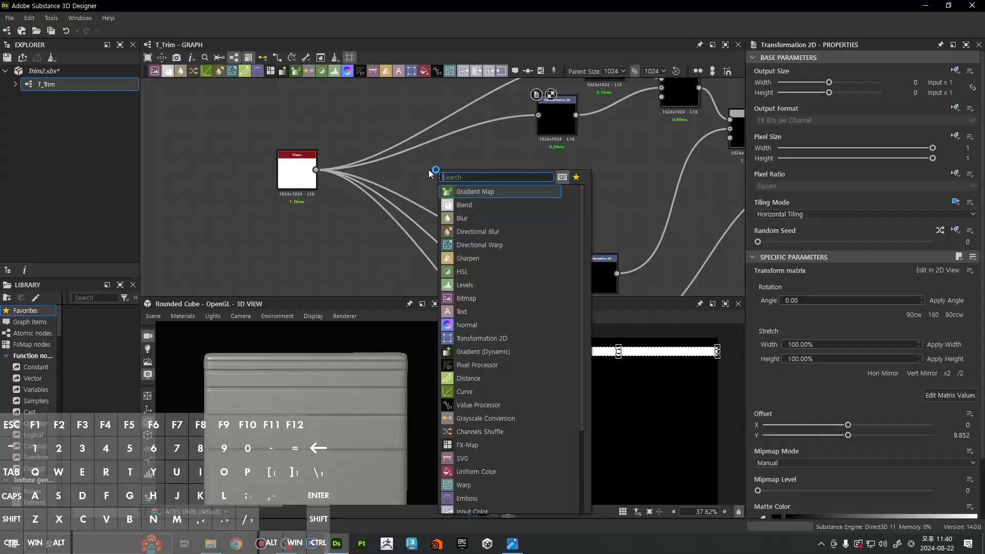
text(gradient)
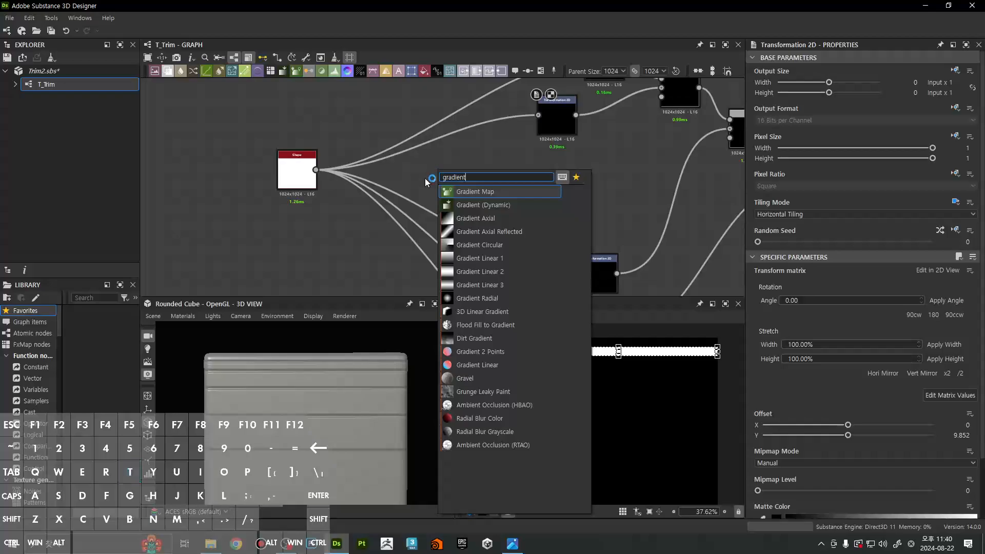
click(477, 285)
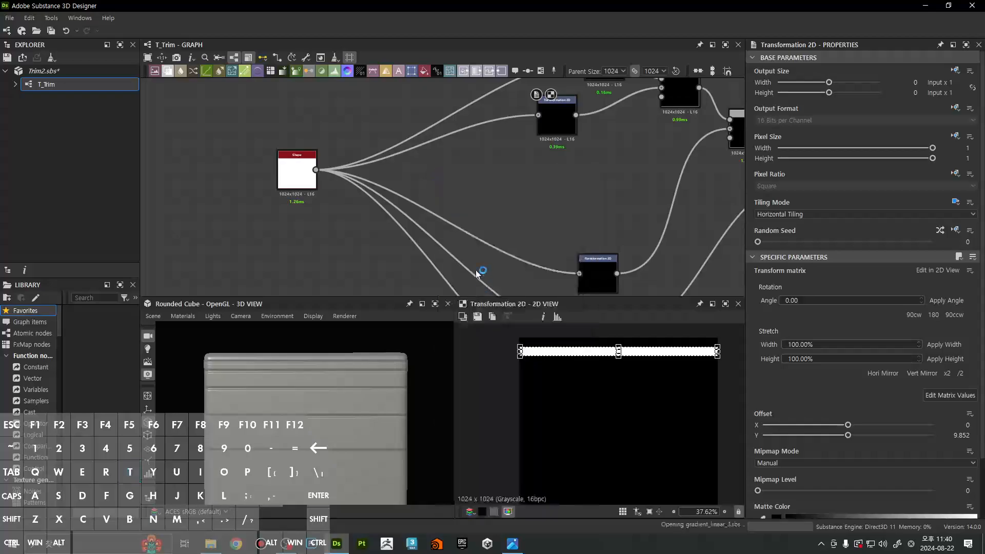
drag(441, 195, 346, 260)
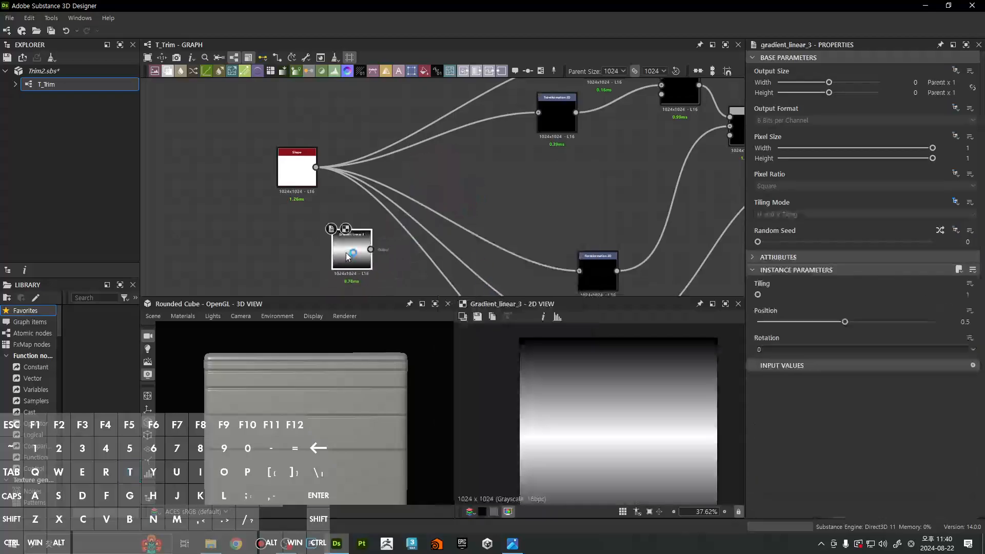
scroll(627, 390, down, 2)
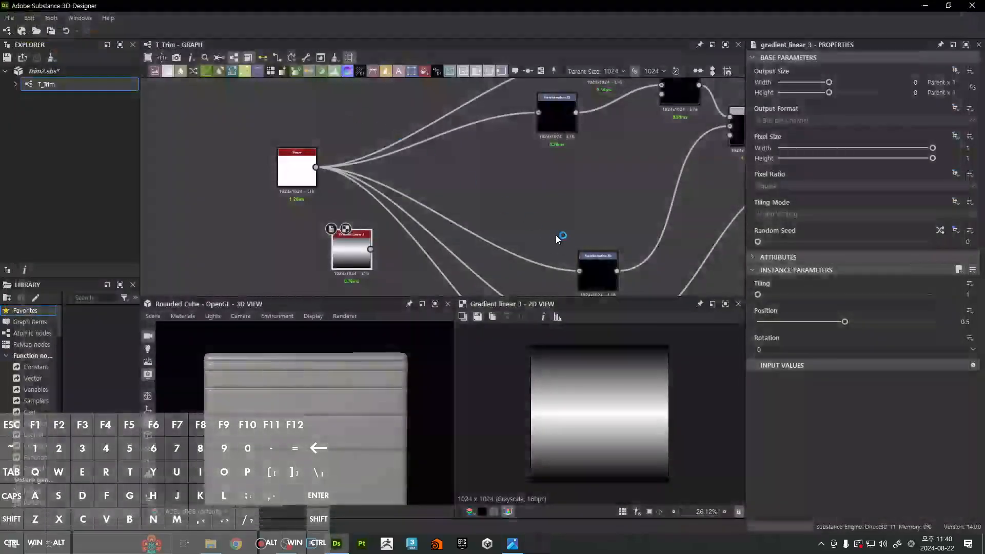
Sketch the gradient's rising and falling slopes in red on a screen capture in FastStone Editor, and discard the drawing
key(Print)
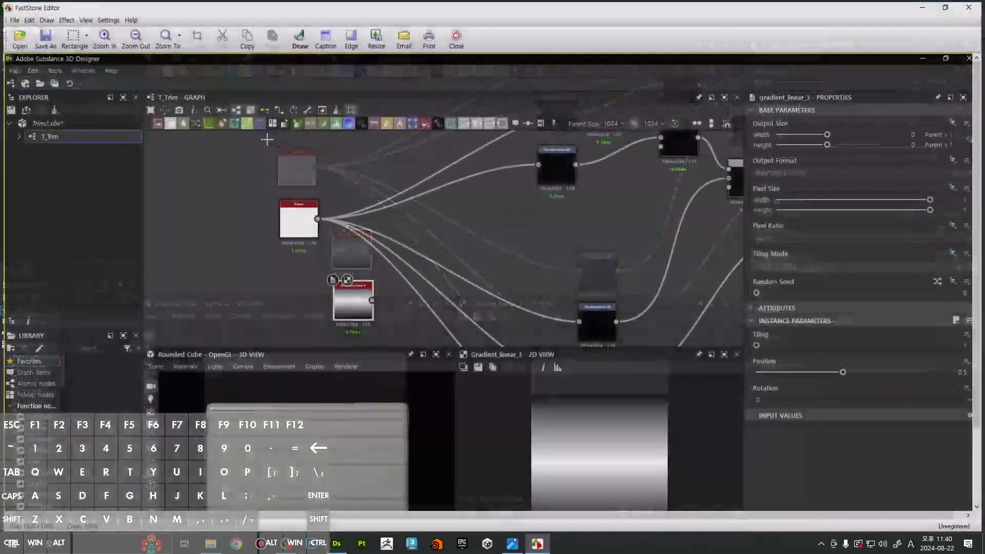
key(d)
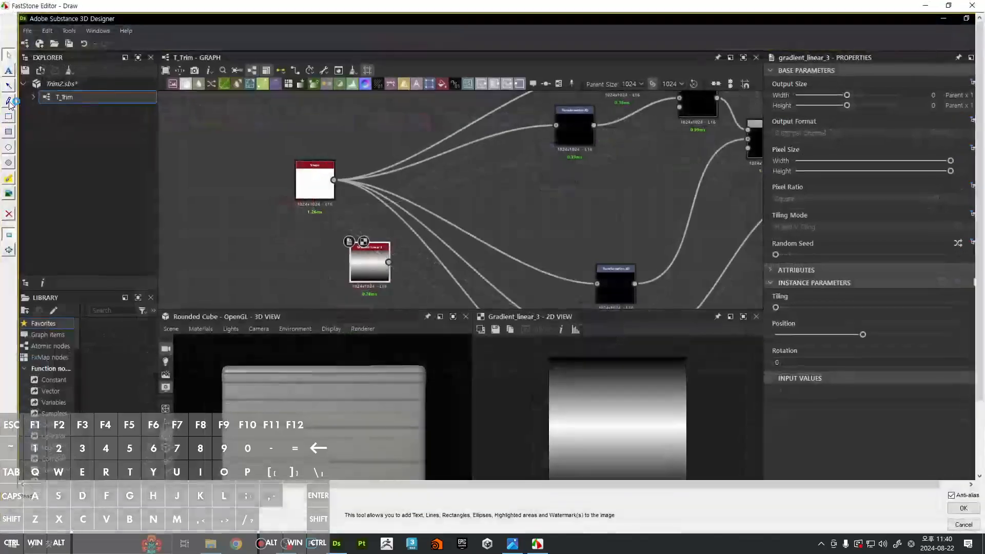
click(9, 101)
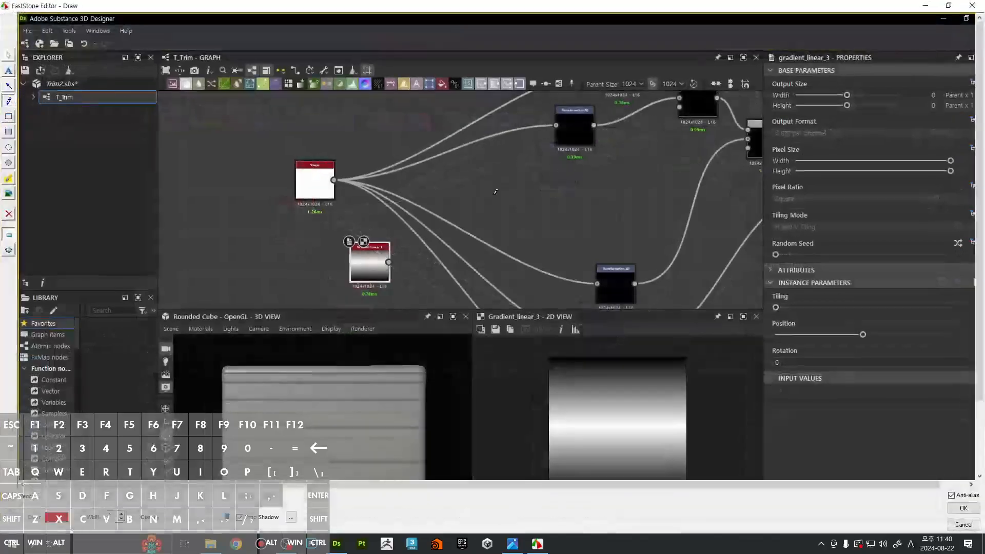
drag(520, 151, 575, 252)
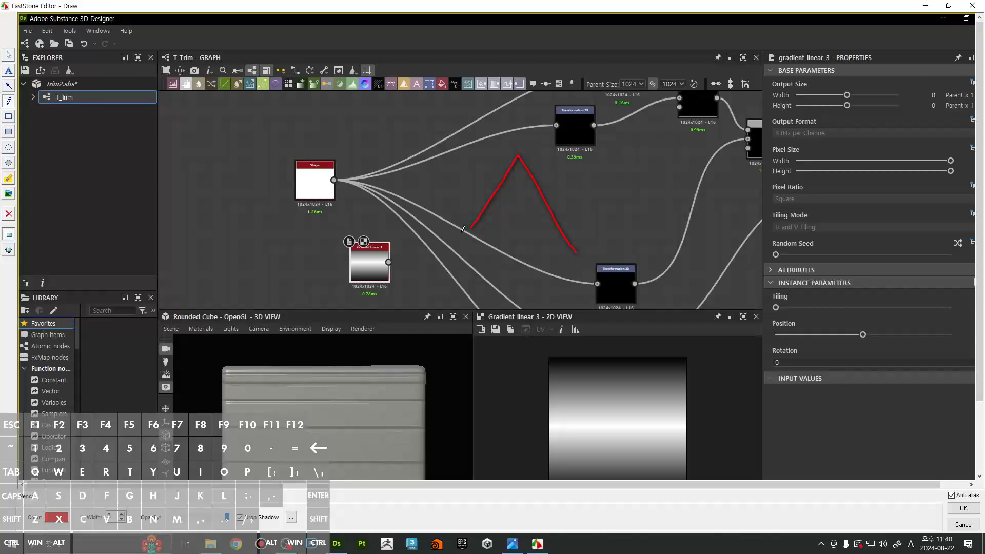
drag(455, 223, 499, 157)
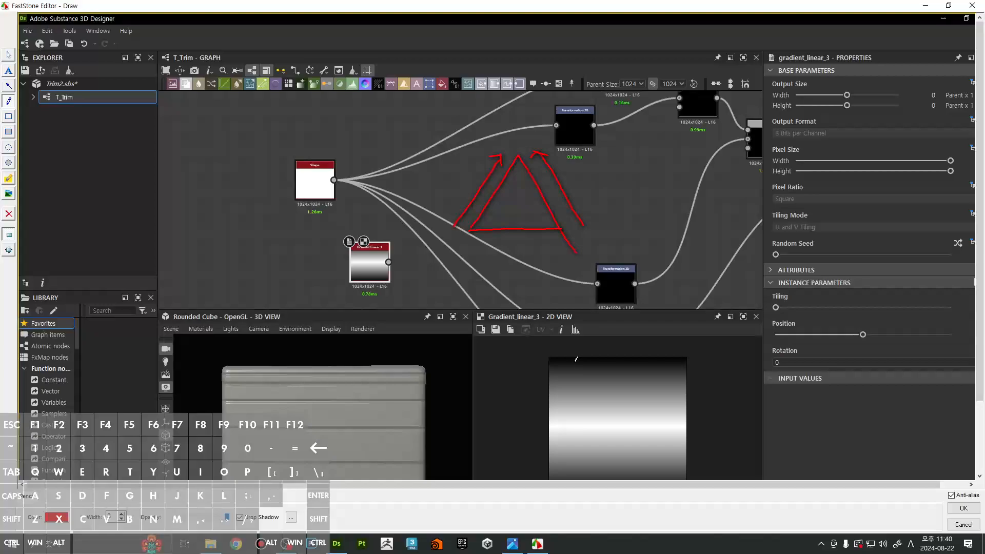
scroll(564, 308, down, 3)
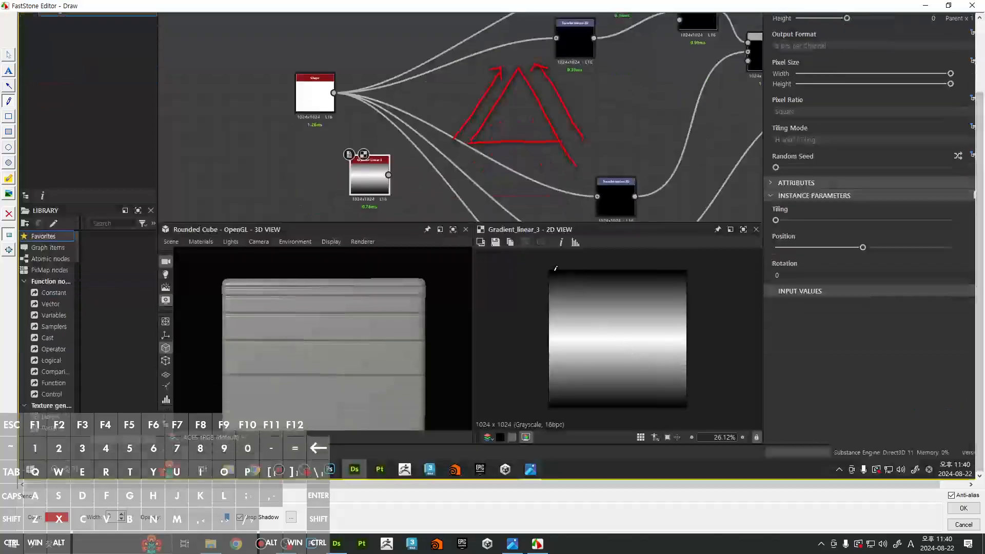
mouse_move(549, 270)
mouse_down()
mouse_move(616, 332)
mouse_move(552, 399)
mouse_up()
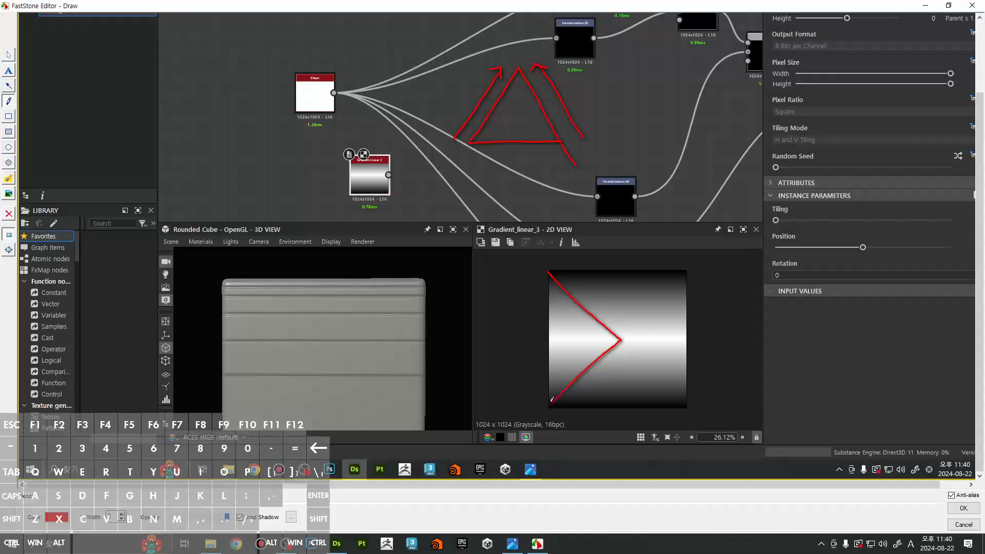
click(962, 524)
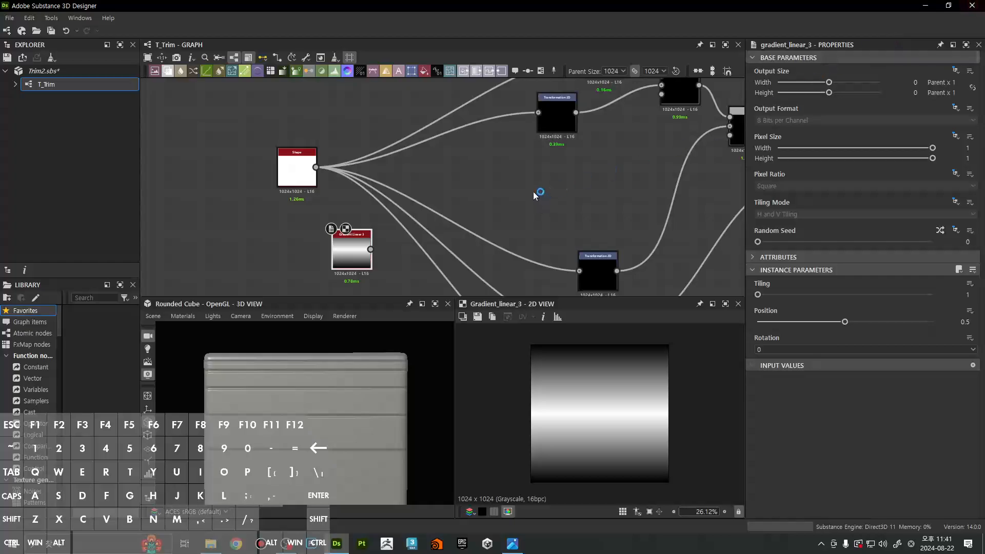
Move the Gradient Linear 3 node farther below the Shape node and set its Rotation to 90
scroll(522, 198, down, 3)
middle_drag(443, 199, 501, 214)
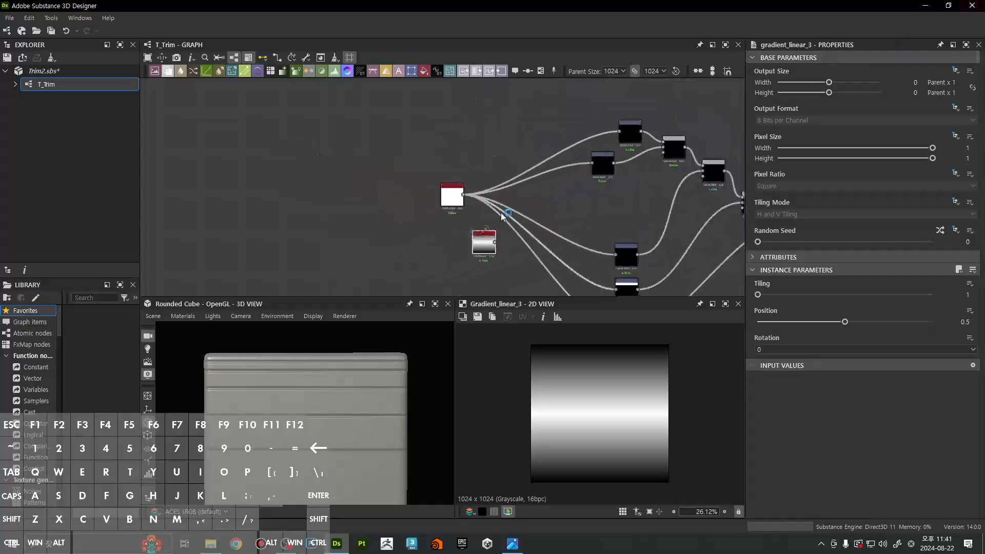
scroll(470, 216, up, 2)
middle_drag(495, 253, 521, 178)
drag(520, 180, 474, 204)
click(771, 350)
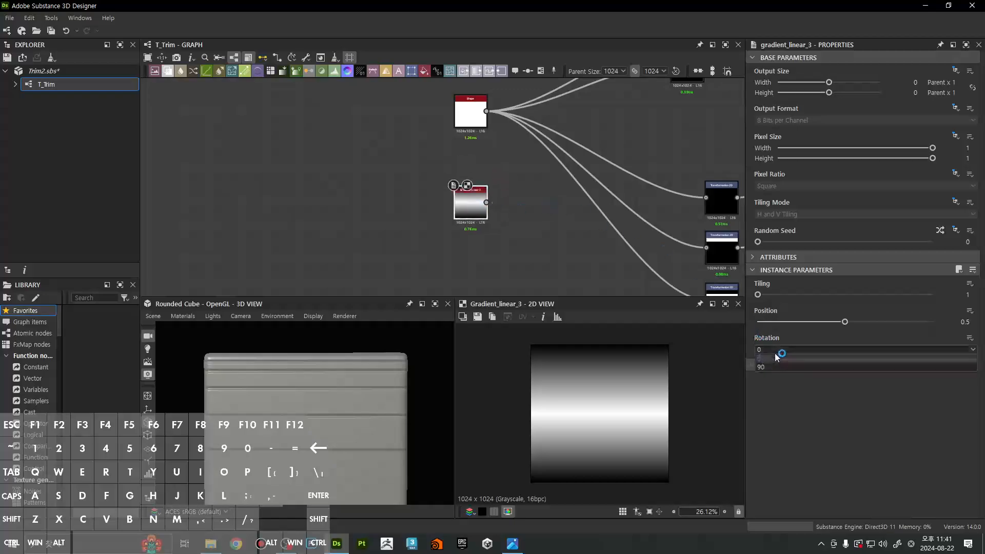
click(774, 367)
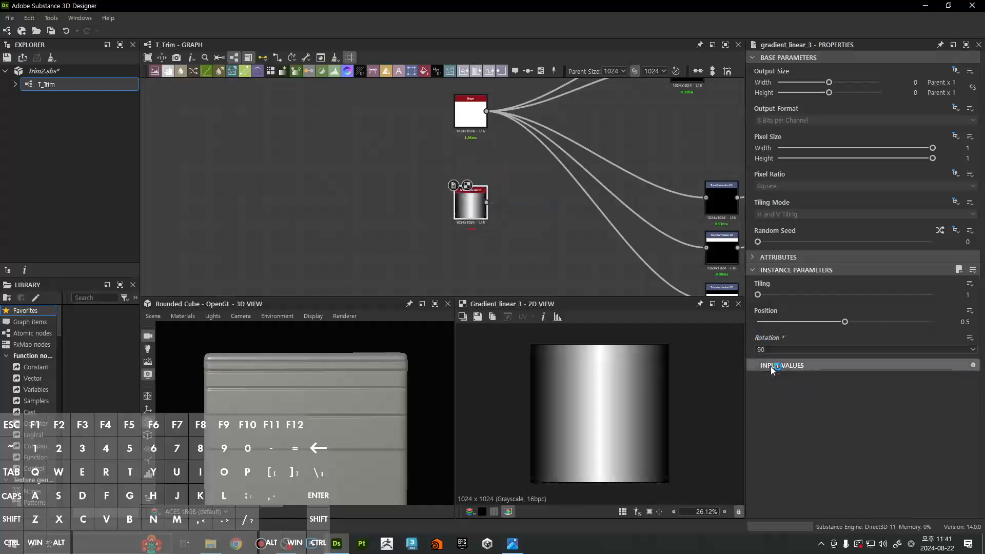
Add a Histogram Scan node fed by the Gradient Linear 3 node
scroll(518, 196, up, 1)
key(space)
text(his)
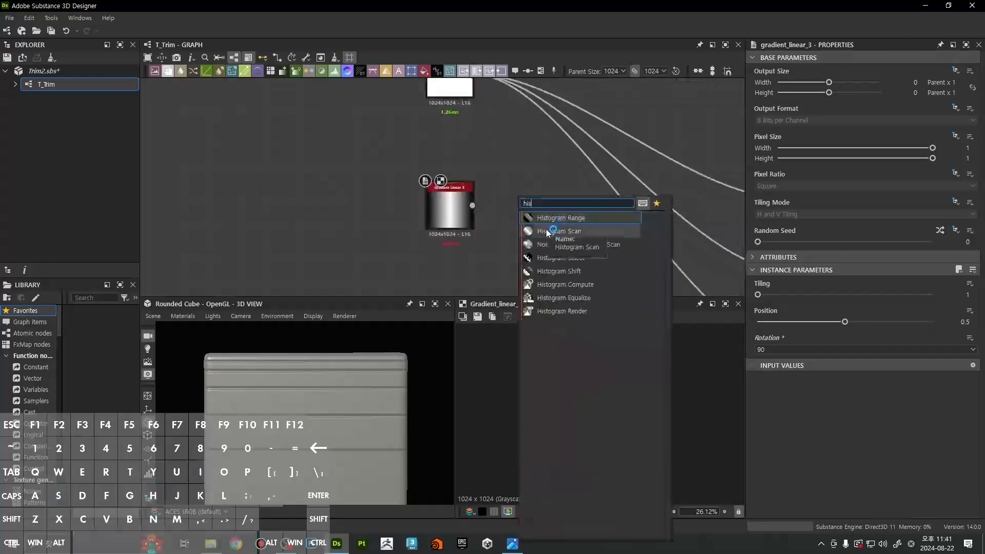
click(547, 232)
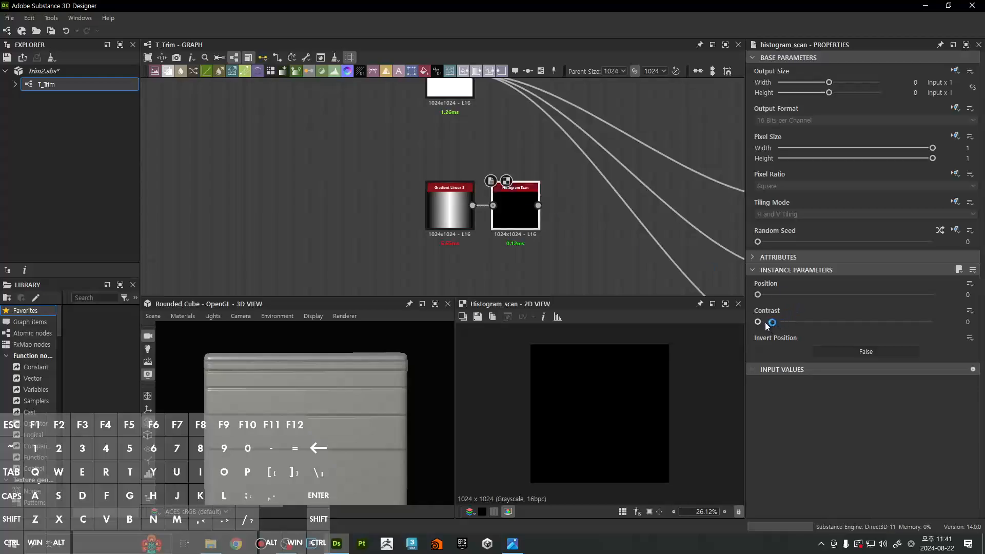
Try the Histogram Scan with Contrast 1 and Position 0.99, and compare its output with the Gradient Linear 3 image
drag(760, 321, 932, 322)
drag(760, 295, 864, 294)
scroll(495, 254, up, 5)
click(411, 166)
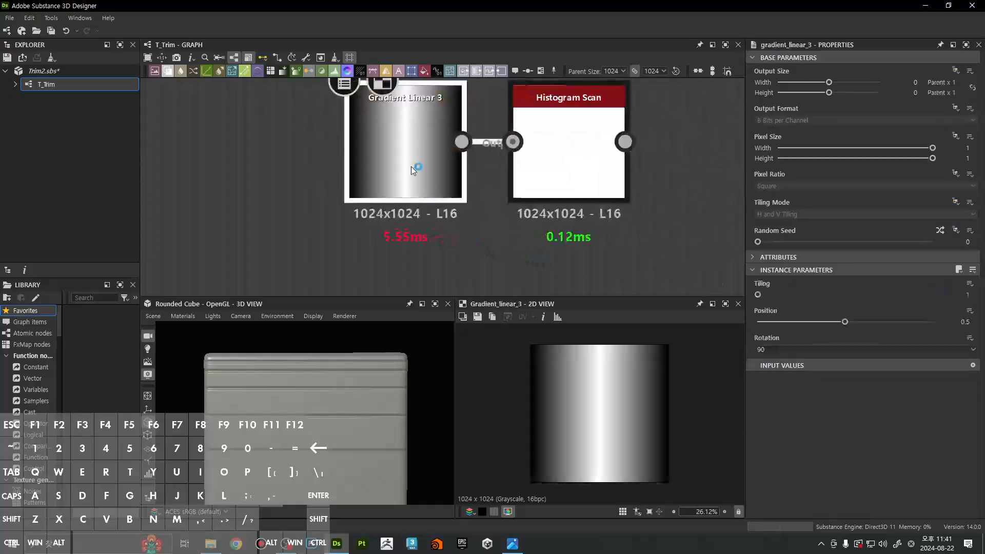
click(568, 154)
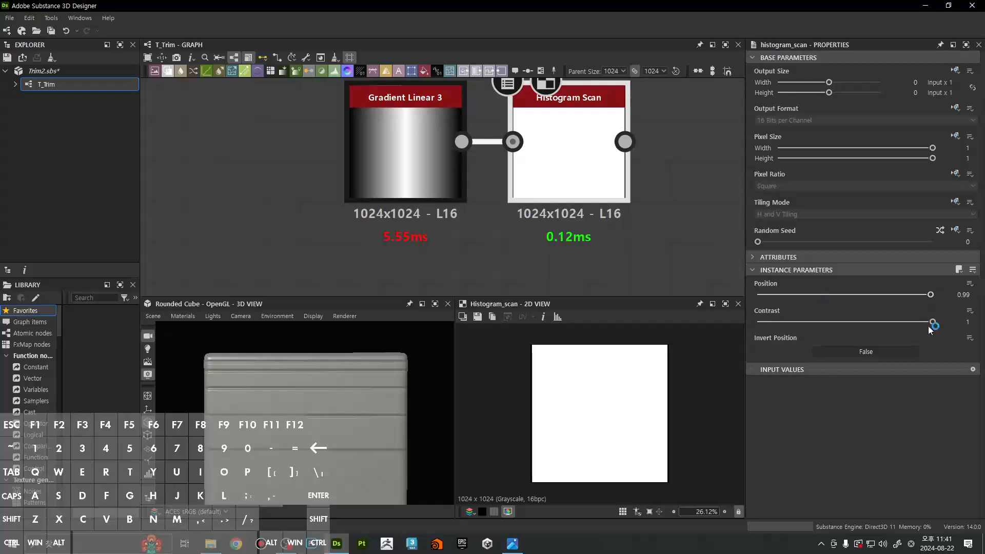
Try the Histogram Scan with Contrast 0, stepping its Position through 0.01, 0.02, 0.03, 0.05 and 0.93
drag(931, 322, 757, 322)
drag(931, 294, 760, 300)
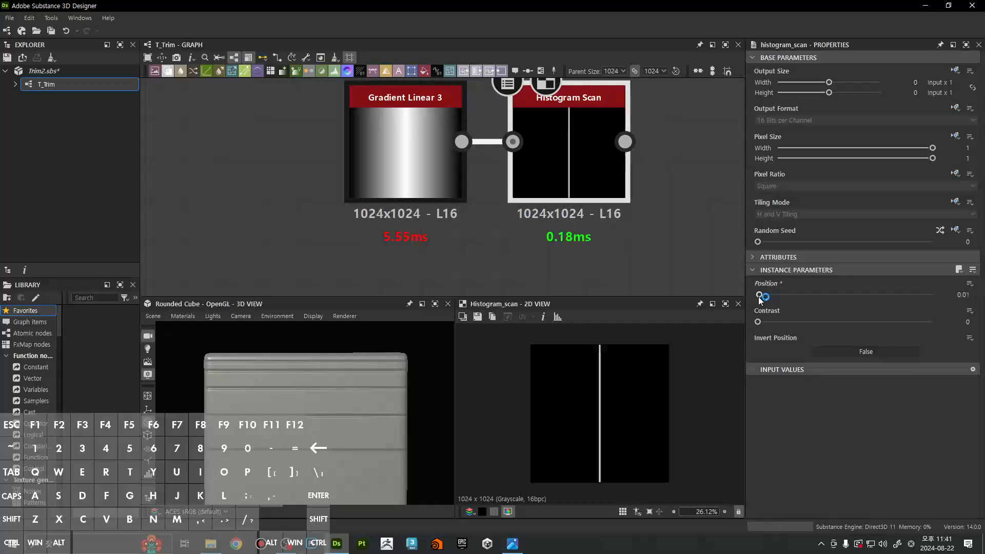
scroll(430, 189, up, 5)
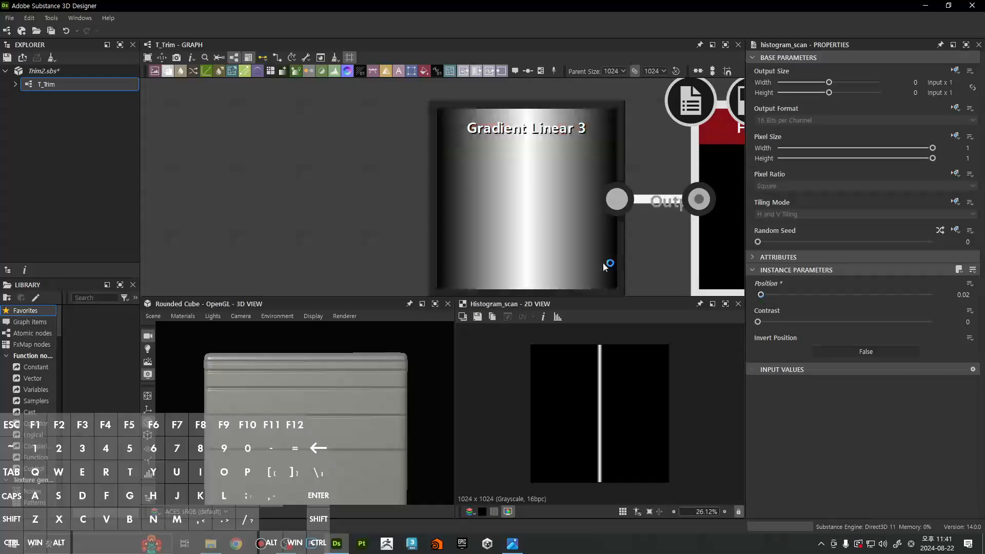
drag(761, 295, 763, 295)
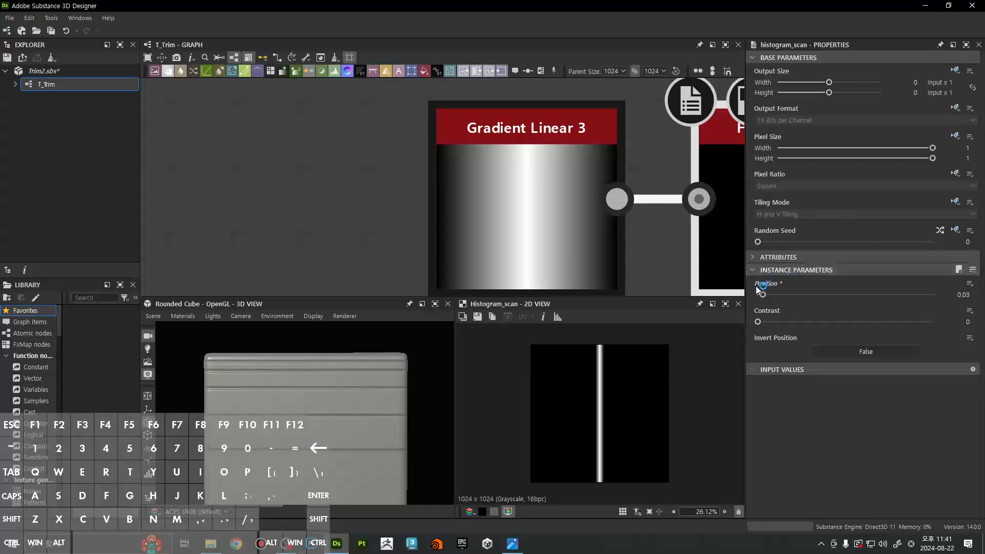
drag(763, 295, 767, 295)
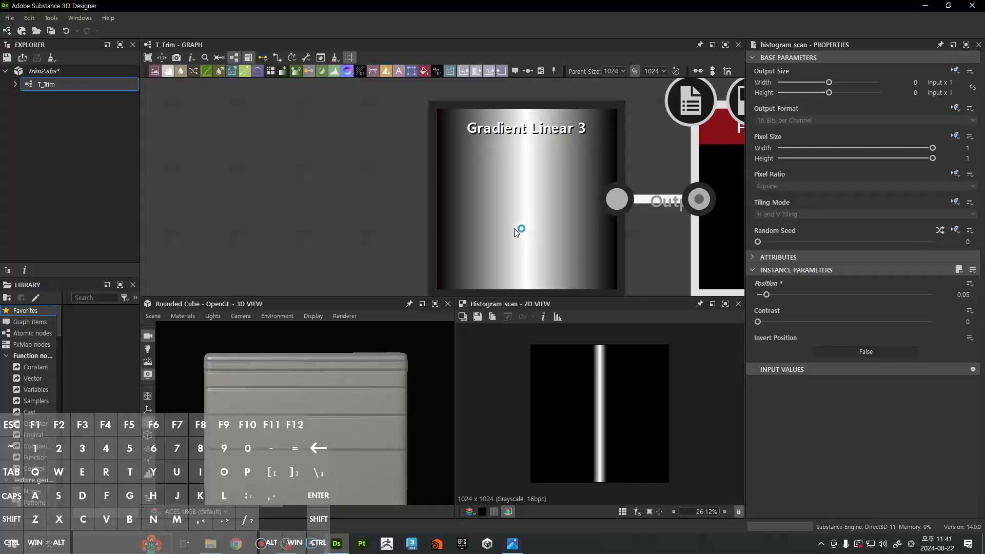
drag(766, 295, 921, 294)
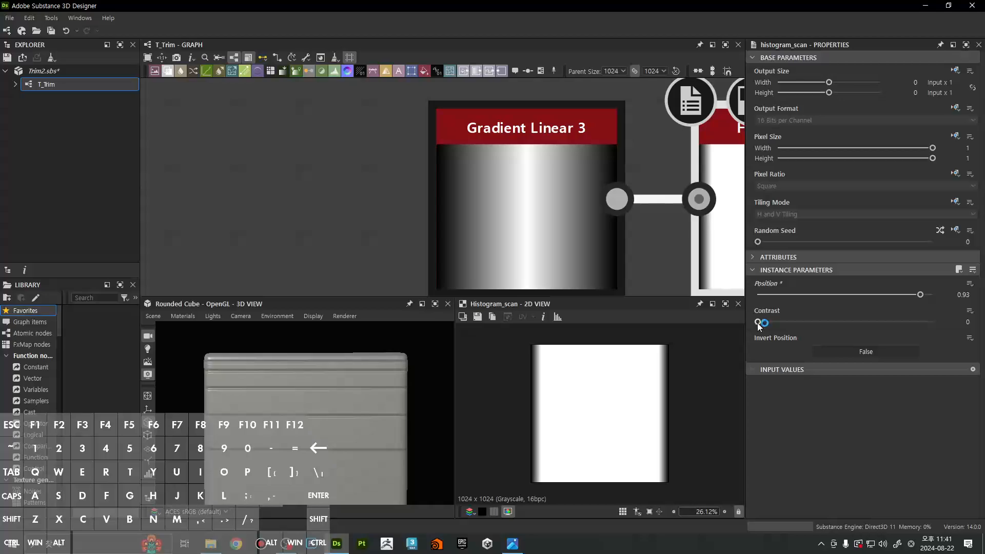
Set the Histogram Scan's Contrast to 1 and Position to 0.99, checking the black edge in the 2D view
scroll(682, 353, up, 5)
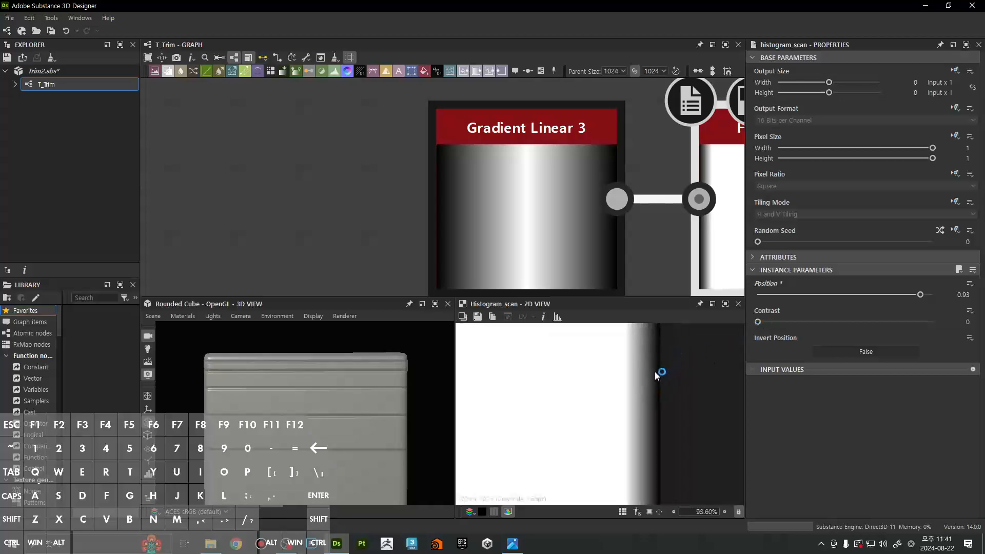
mouse_move(757, 322)
mouse_down()
mouse_move(956, 322)
mouse_move(745, 337)
mouse_up()
drag(761, 322, 931, 296)
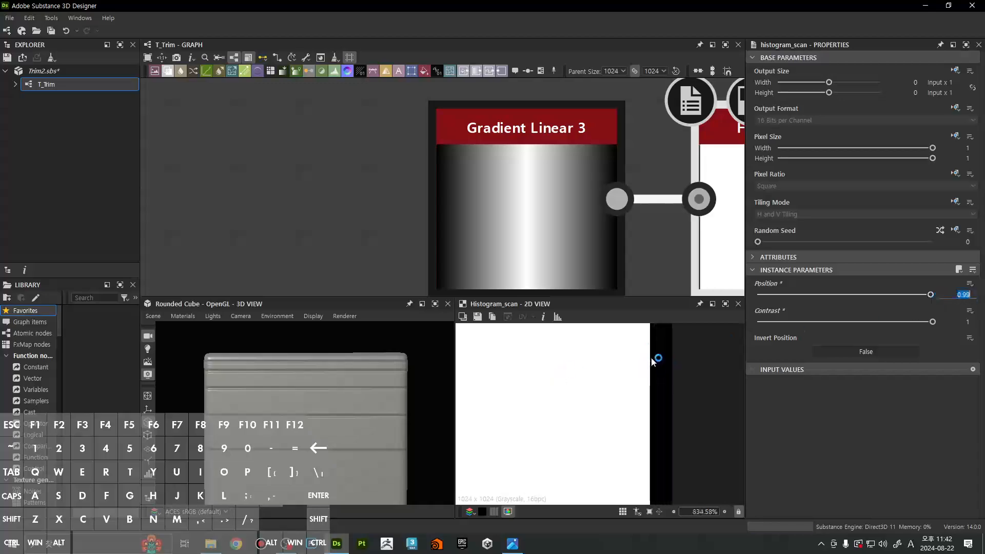
scroll(659, 359, down, 9)
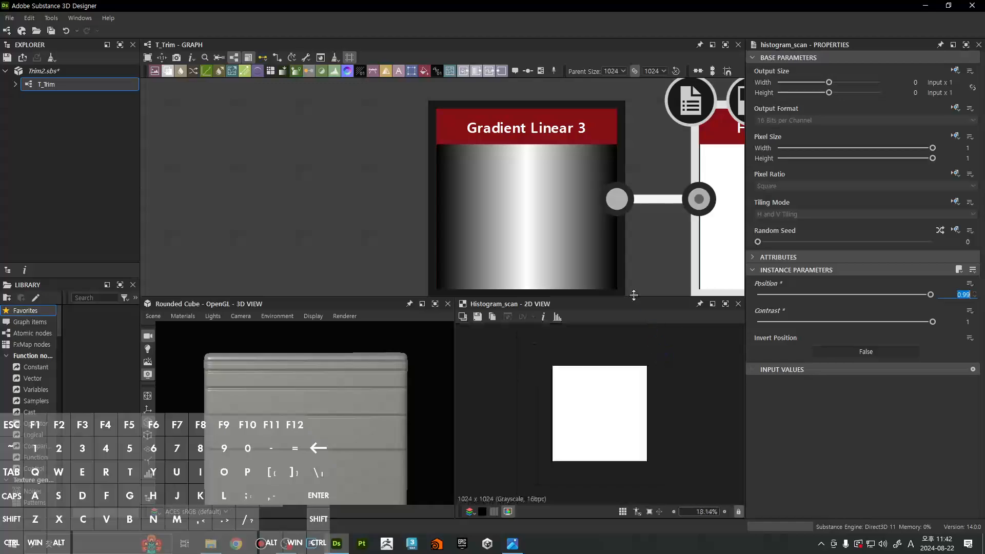
Move the Gradient Linear 3 and Histogram Scan nodes to just below the second Transformation 2D node
scroll(434, 233, down, 8)
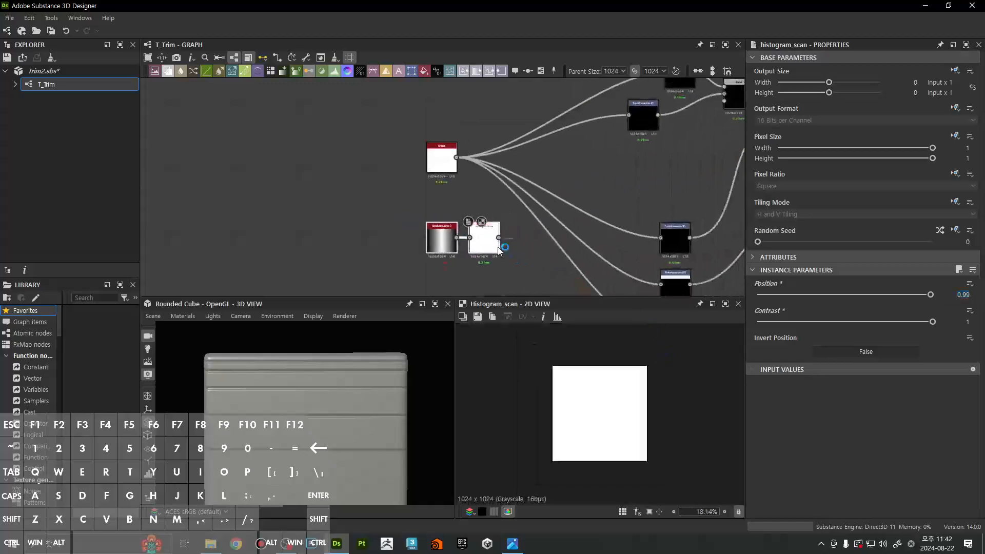
drag(433, 233, 571, 150)
scroll(610, 125, up, 4)
drag(610, 125, 544, 142)
Add a Blend node combining the second Transformation 2D as foreground with the Histogram Scan as background, using Multiply blending mode
key(space)
text(blen)
key(Return)
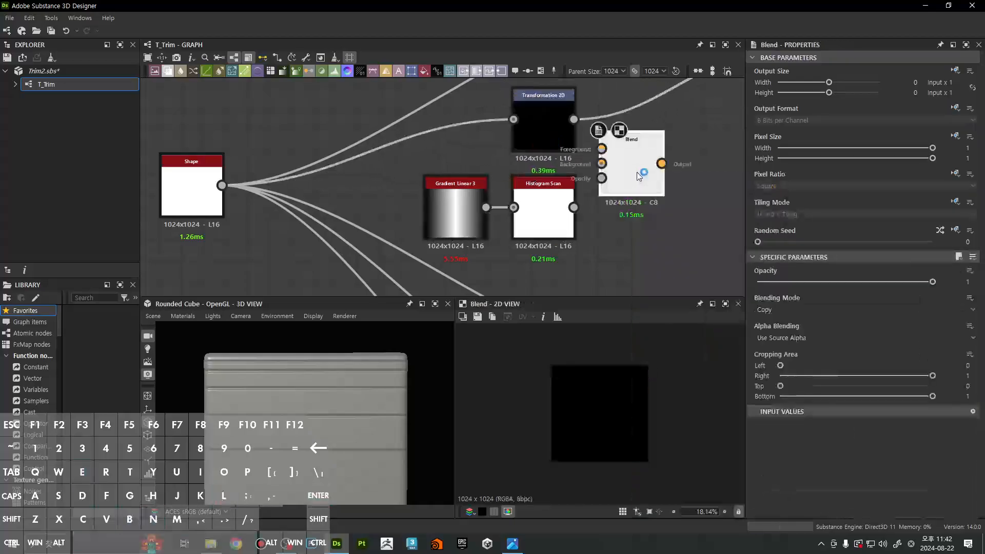
click(771, 310)
click(772, 339)
scroll(662, 376, up, 3)
scroll(661, 377, up, 10)
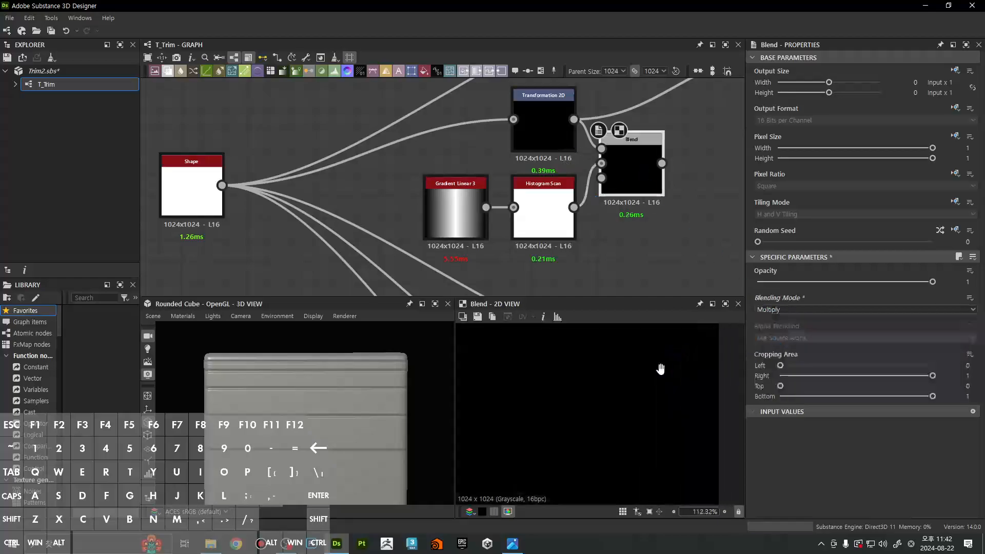
Set the Histogram Scan's Position to 0.999 and inspect the vertical gap in the blended strip
click(559, 234)
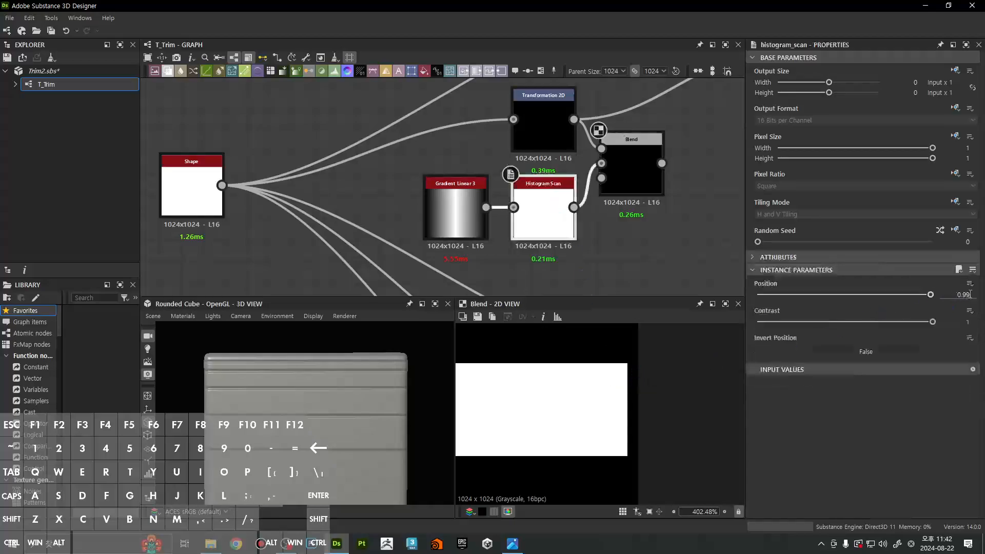
text(9)
key(Return)
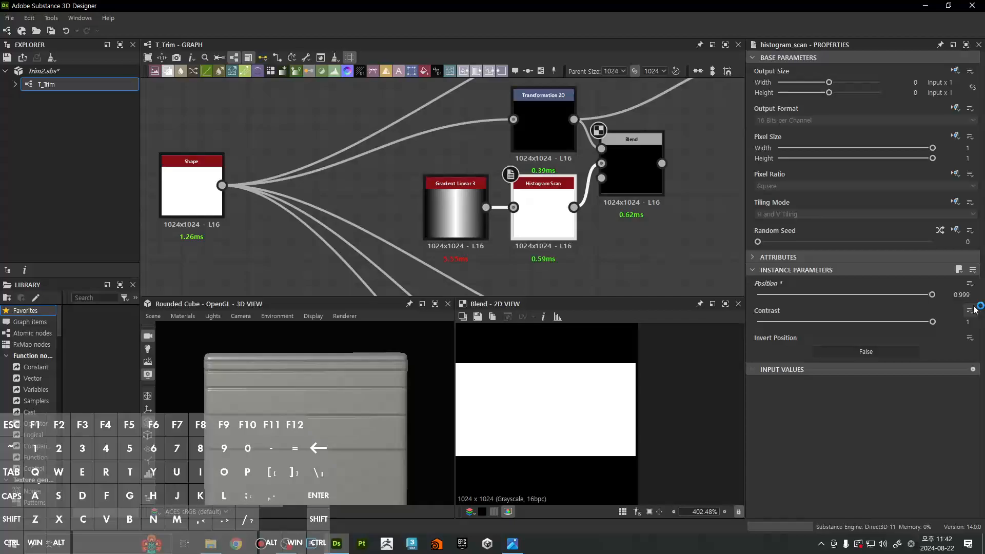
scroll(646, 379, up, 5)
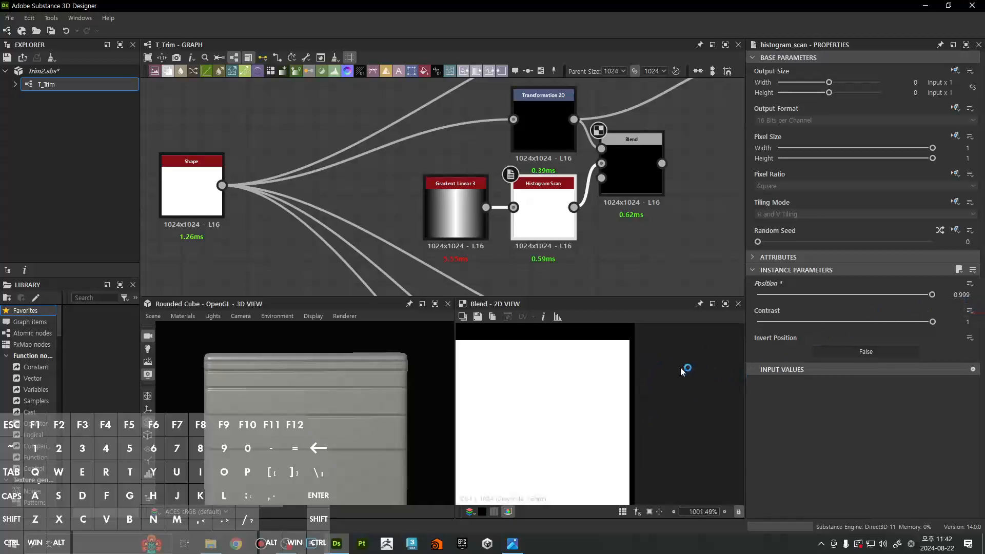
scroll(642, 367, up, 4)
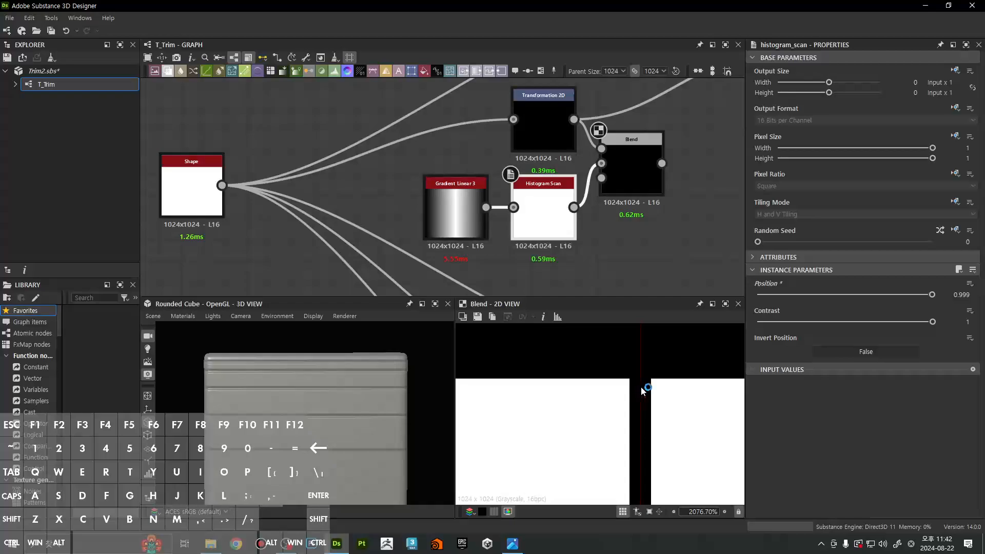
scroll(644, 390, down, 20)
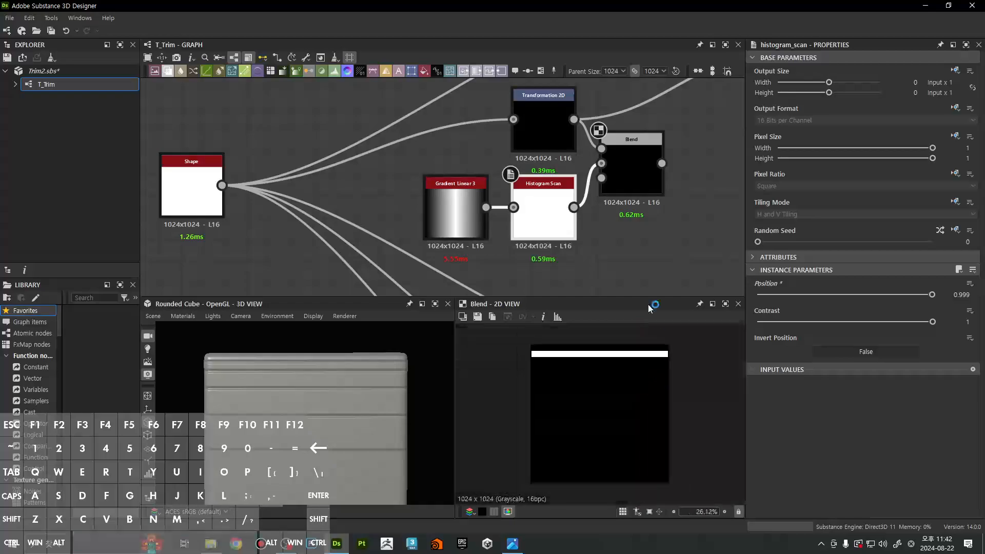
Connect the new Blend node's output to the Background input of the first Blend in the strip chain
scroll(590, 205, down, 4)
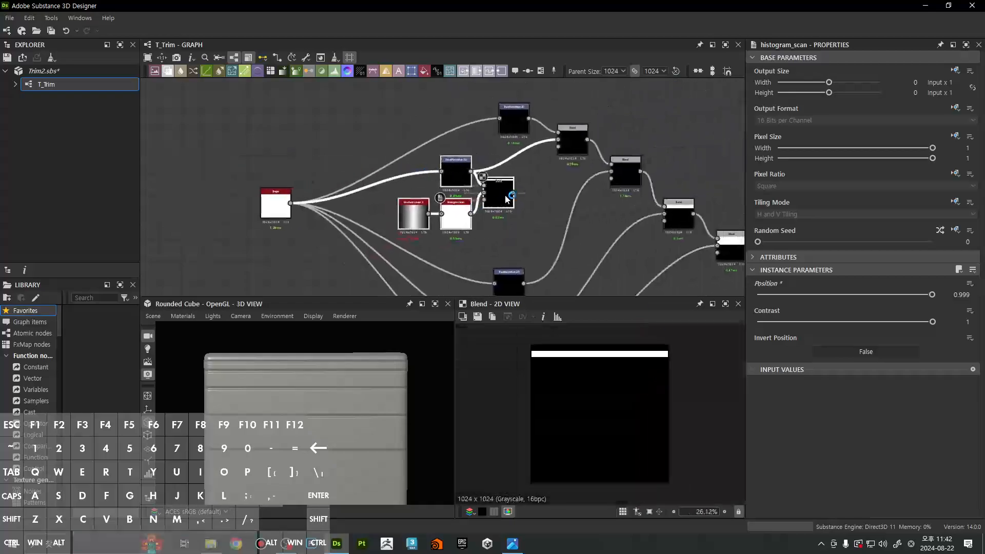
scroll(536, 202, up, 3)
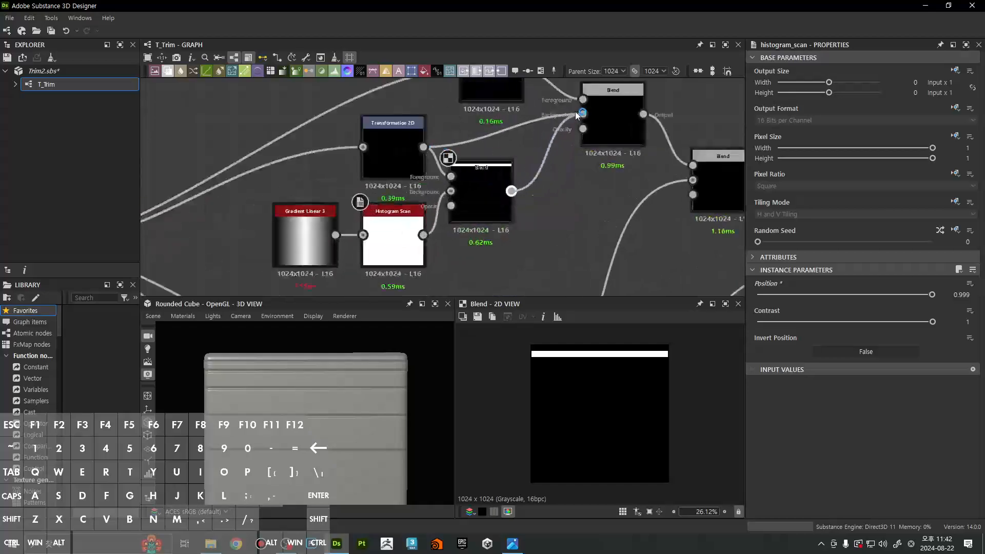
drag(576, 114, 582, 113)
Examine the vertical division on the rounded cube's edge and in the Bevel node's height output
scroll(357, 374, up, 5)
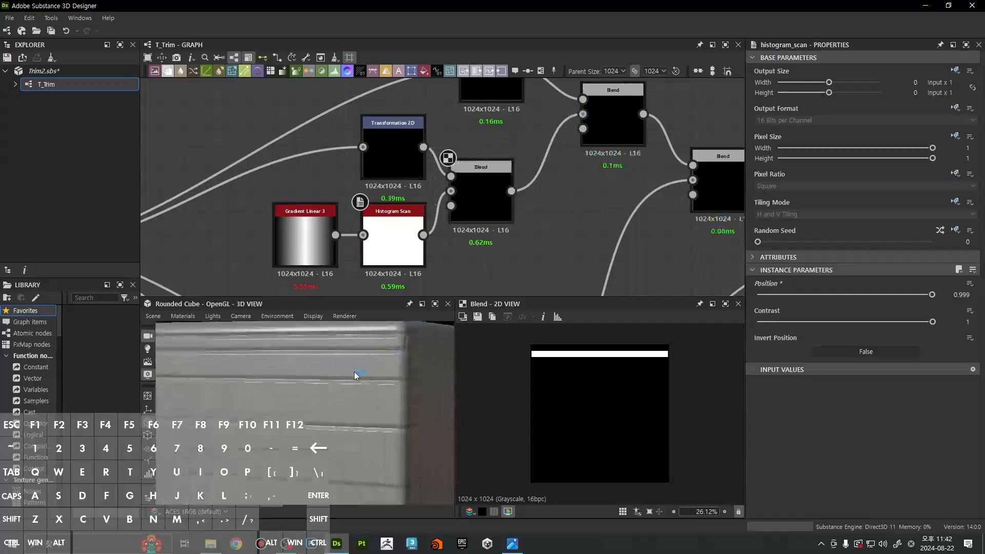
drag(354, 372, 356, 365)
scroll(354, 354, up, 3)
middle_drag(352, 329, 380, 343)
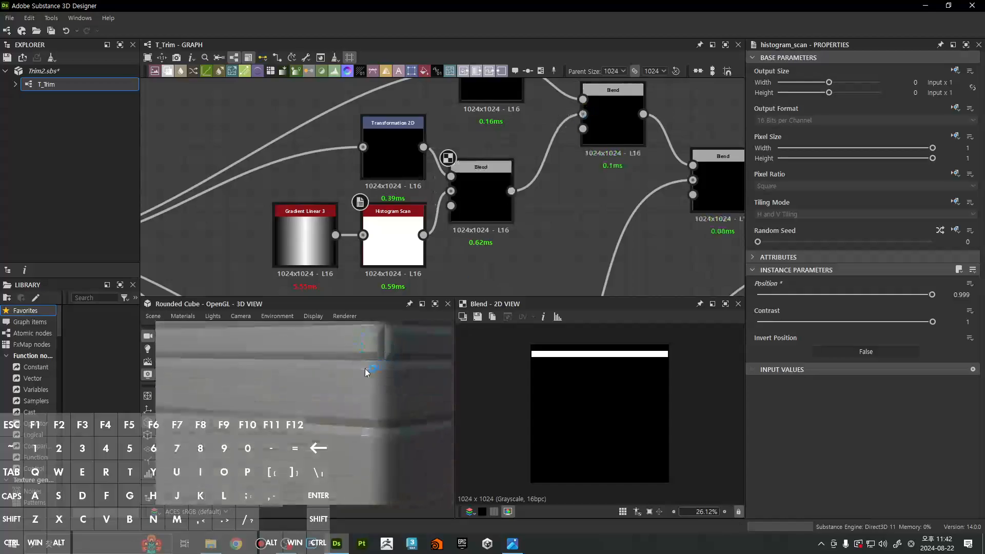
scroll(371, 371, down, 5)
scroll(500, 236, down, 4)
scroll(494, 205, up, 4)
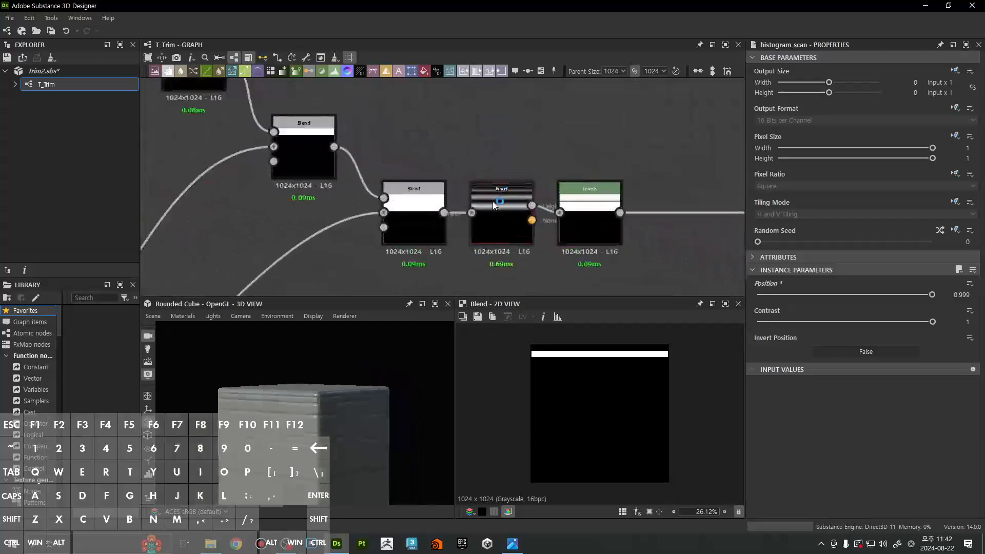
double_click(493, 206)
scroll(647, 350, up, 5)
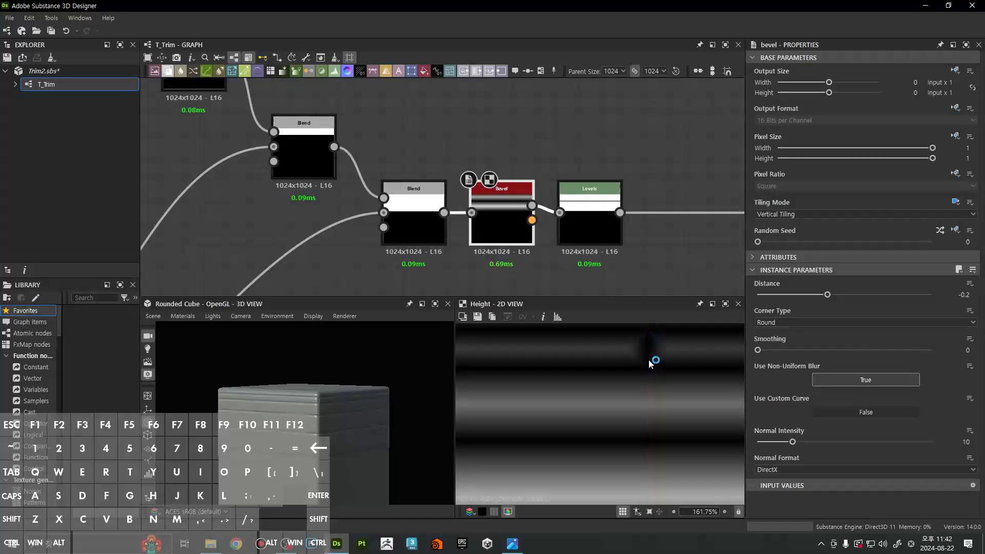
scroll(649, 363, down, 5)
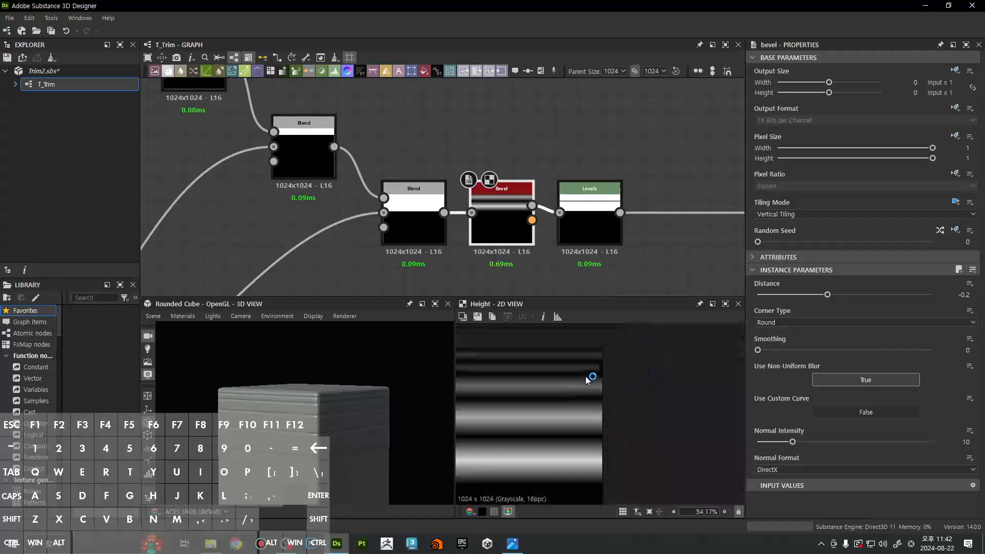
scroll(540, 242, down, 5)
Insert a dot node on the link from Shape to the topmost Transformation 2D and move it up
middle_drag(361, 175, 579, 213)
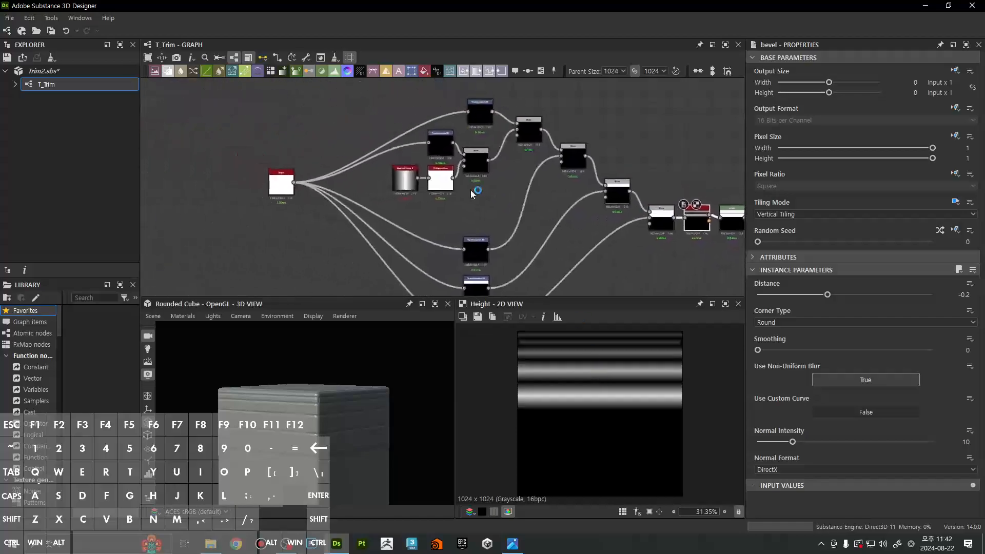
scroll(398, 147, up, 2)
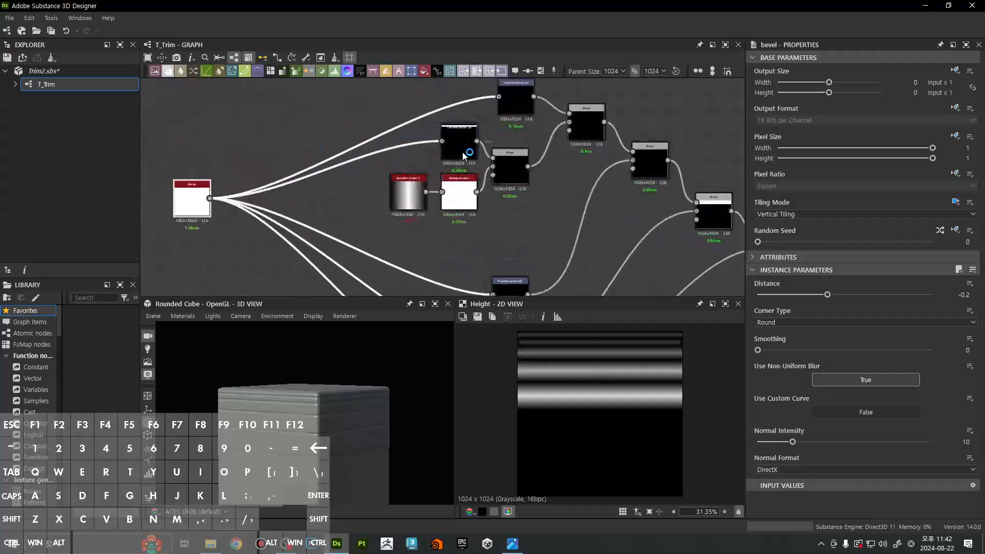
middle_drag(376, 160, 381, 188)
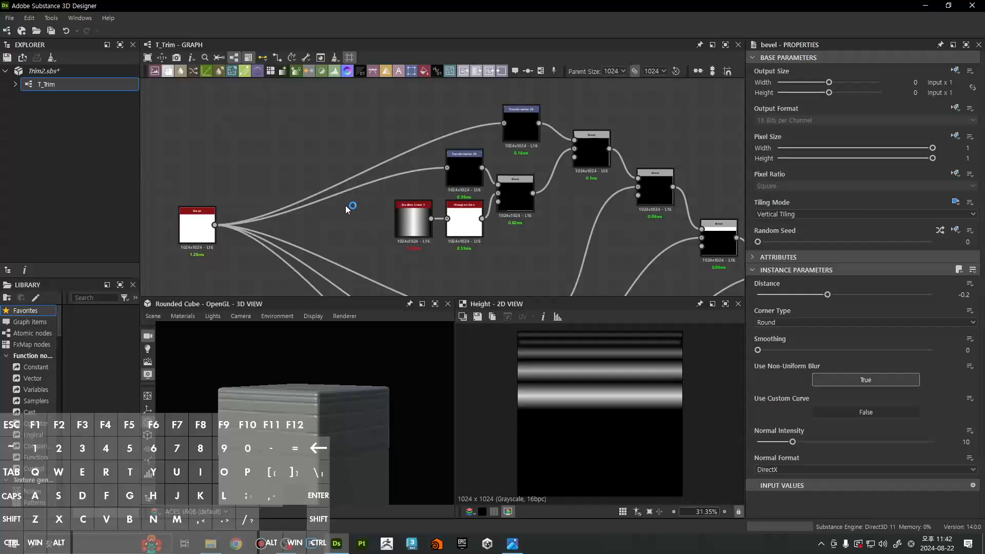
click(352, 179)
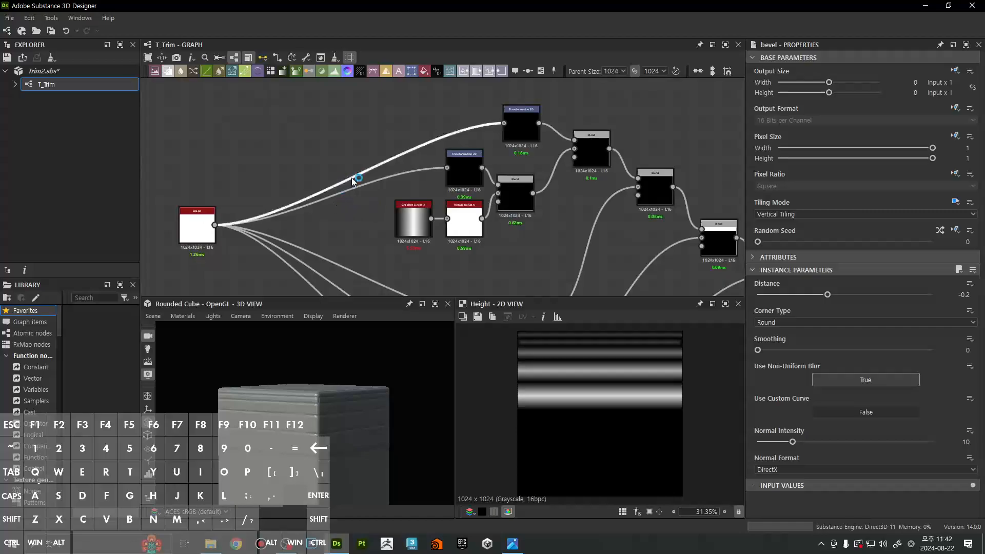
key(alt)
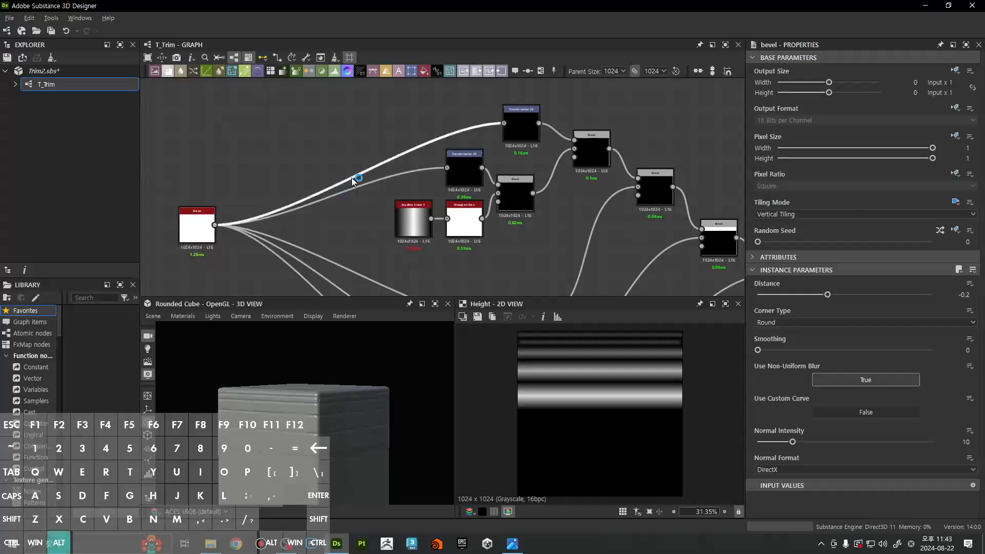
alt+click(380, 168)
drag(380, 167, 343, 128)
middle_drag(348, 186, 355, 186)
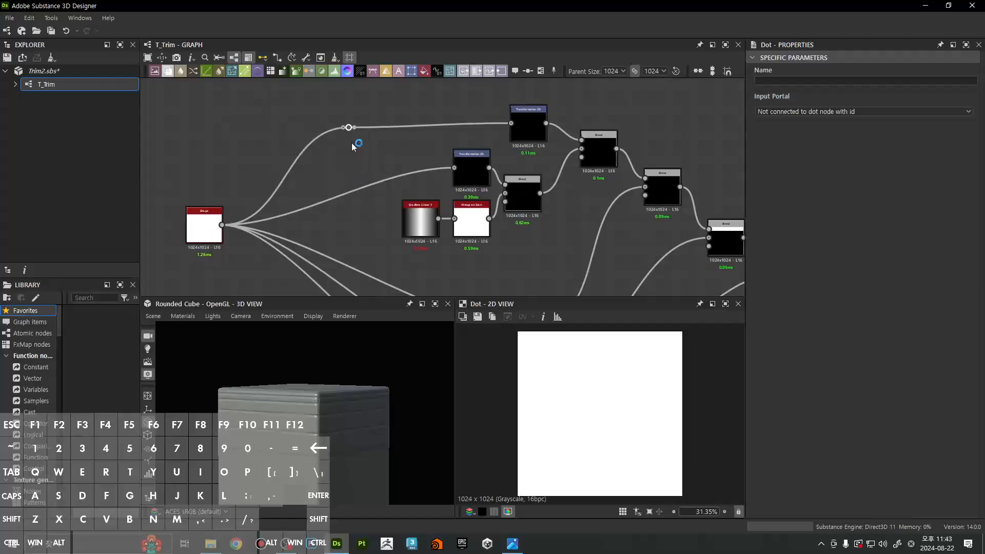
Route the second Transformation 2D's input through the upper dot, and the two lowest Transformation 2D inputs through another dot placed lower
scroll(355, 128, down, 3)
middle_drag(370, 225, 377, 181)
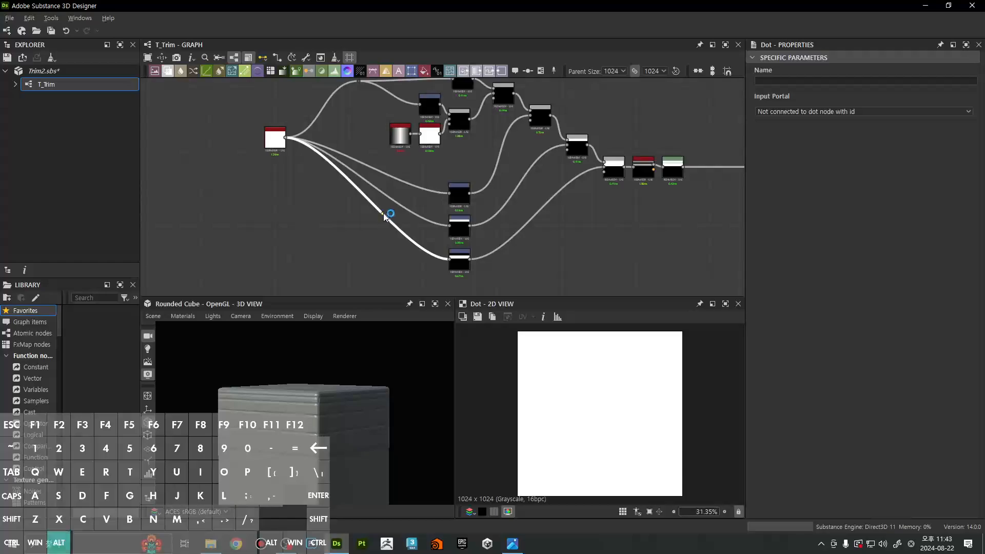
drag(386, 215, 378, 183)
middle_drag(378, 183, 382, 237)
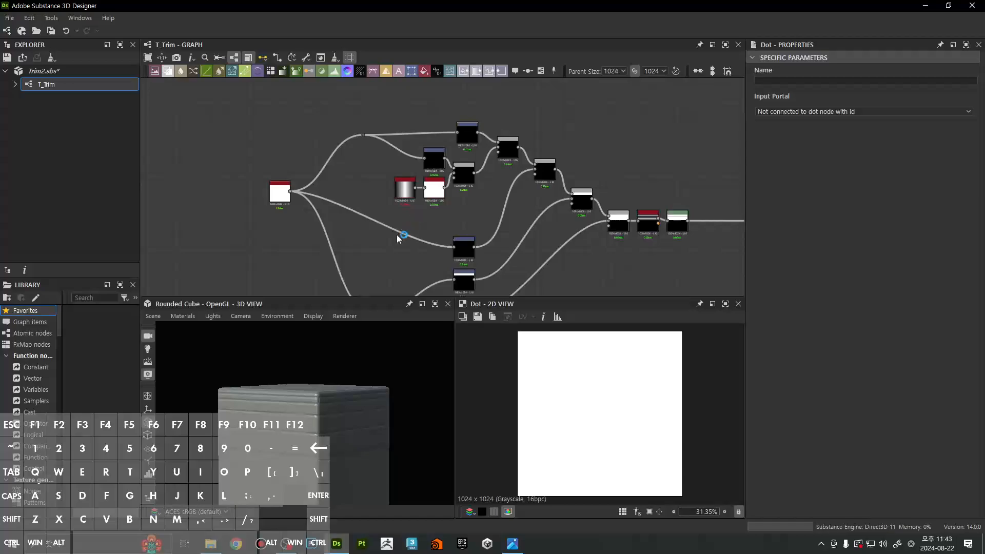
Add a dot on the link into the third Transformation 2D, then move that node and its dot up together
mouse_move(403, 235)
mouse_down()
mouse_move(392, 255)
mouse_move(390, 247)
mouse_up()
middle_drag(467, 240, 462, 191)
scroll(462, 191, up, 3)
scroll(462, 195, up, 2)
click(462, 195)
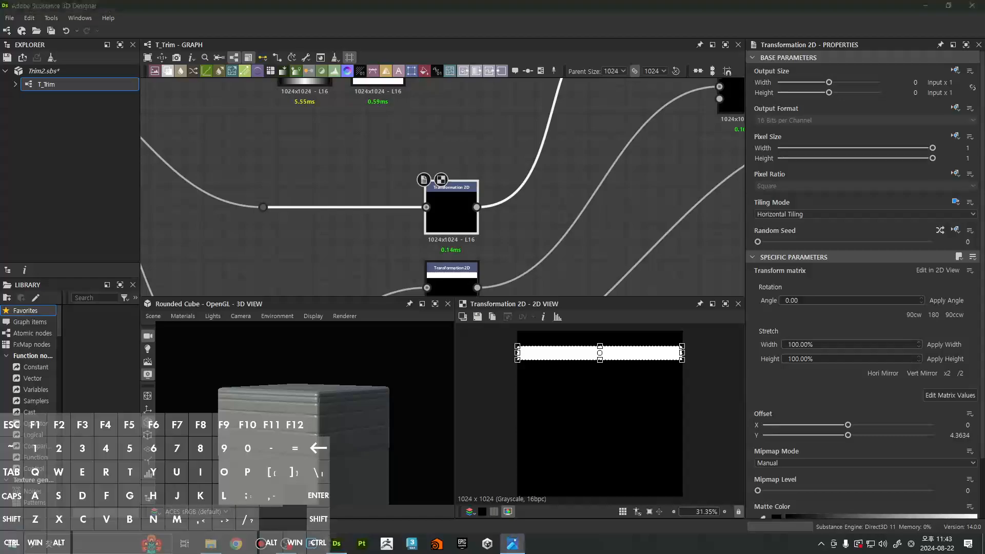
scroll(347, 141, down, 3)
ctrl+drag(275, 149, 323, 187)
drag(400, 183, 401, 135)
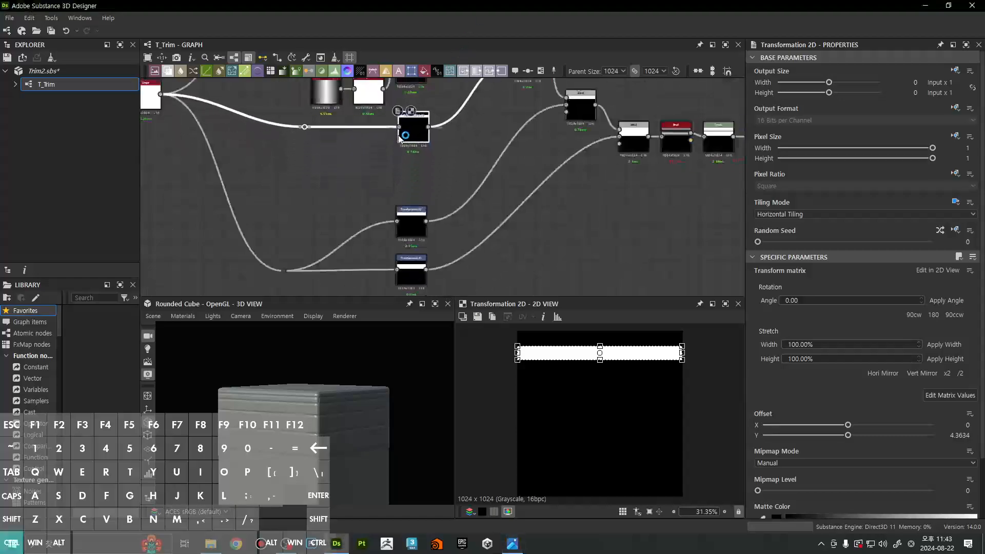
click(385, 154)
Duplicate the Gradient Linear 3 and Histogram Scan pair and place the copy below the third Transformation 2D's input link
middle_drag(389, 146, 470, 161)
middle_drag(381, 115, 371, 150)
drag(370, 149, 454, 147)
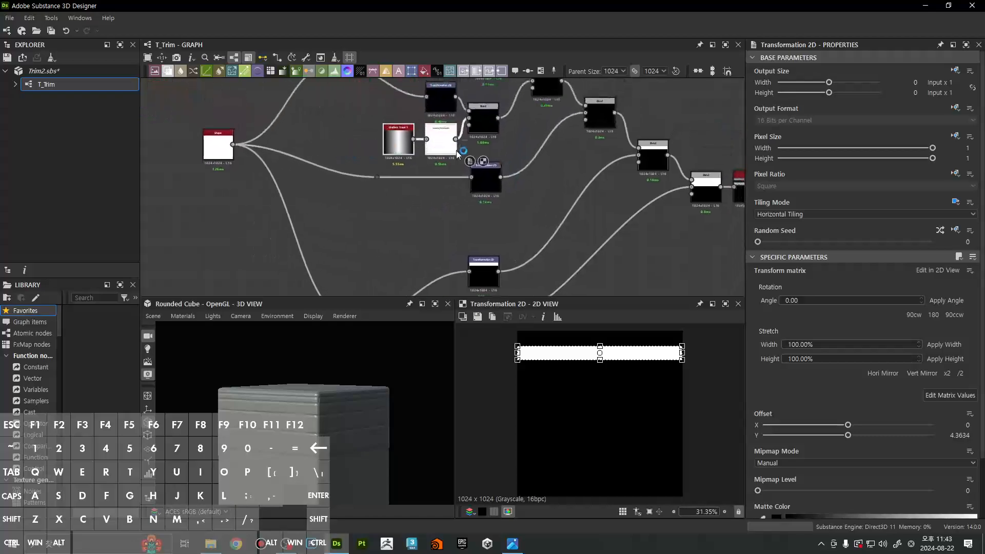
scroll(382, 134, up, 2)
scroll(382, 135, up, 2)
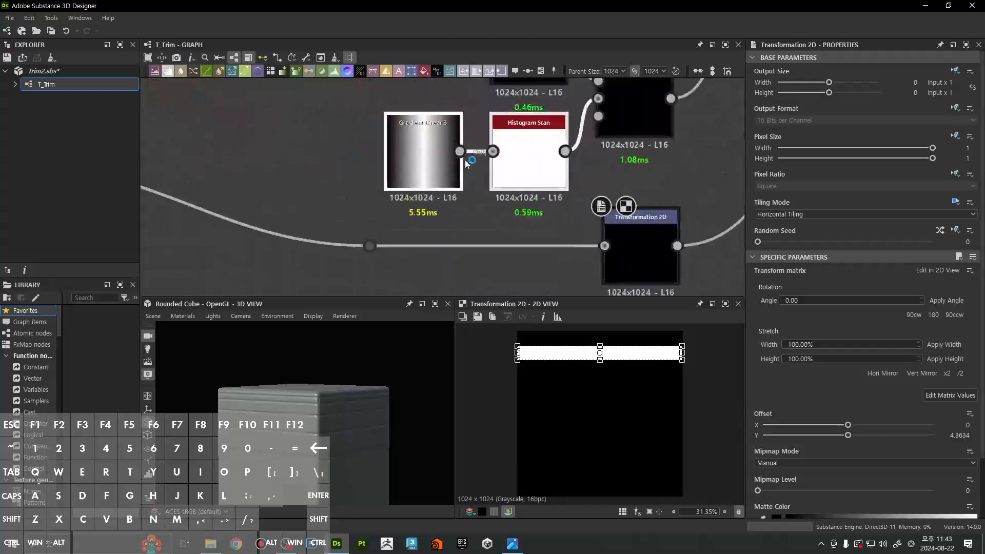
scroll(519, 164, down, 3)
middle_drag(466, 245, 506, 211)
key(ctrl+v)
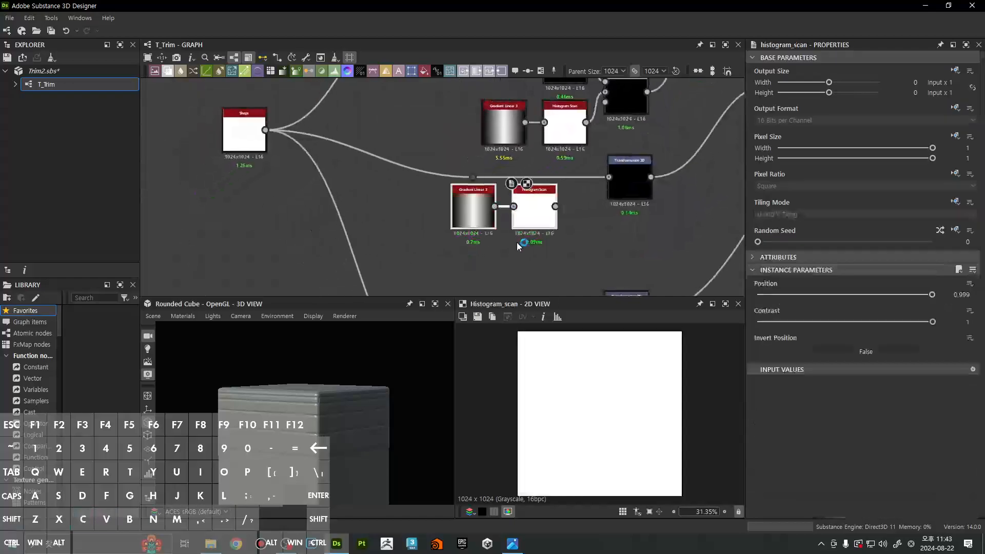
drag(529, 218, 531, 232)
click(532, 233)
Set the copied Gradient Linear 3's Tiling to 2 and the copied Histogram Scan's Position to 0.98
click(469, 239)
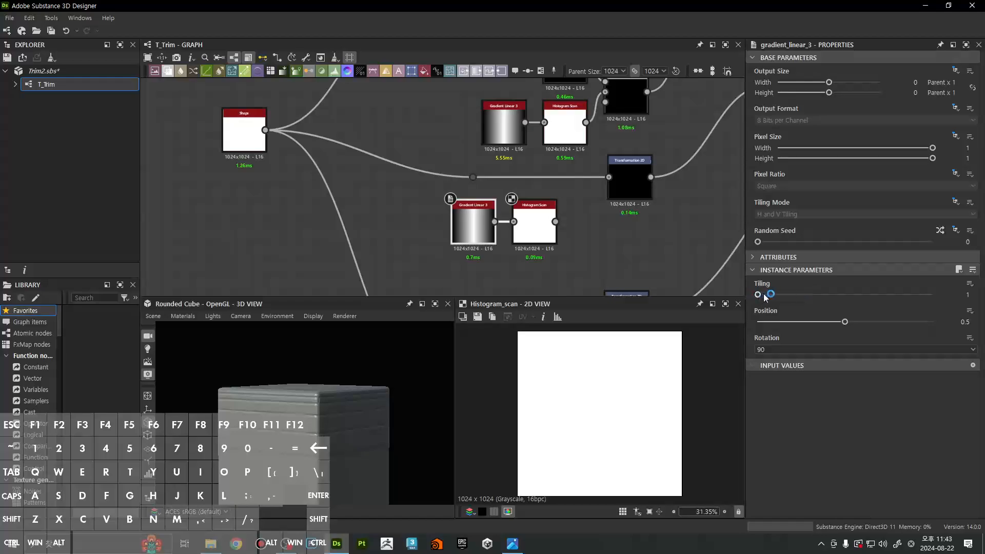
drag(765, 296, 776, 296)
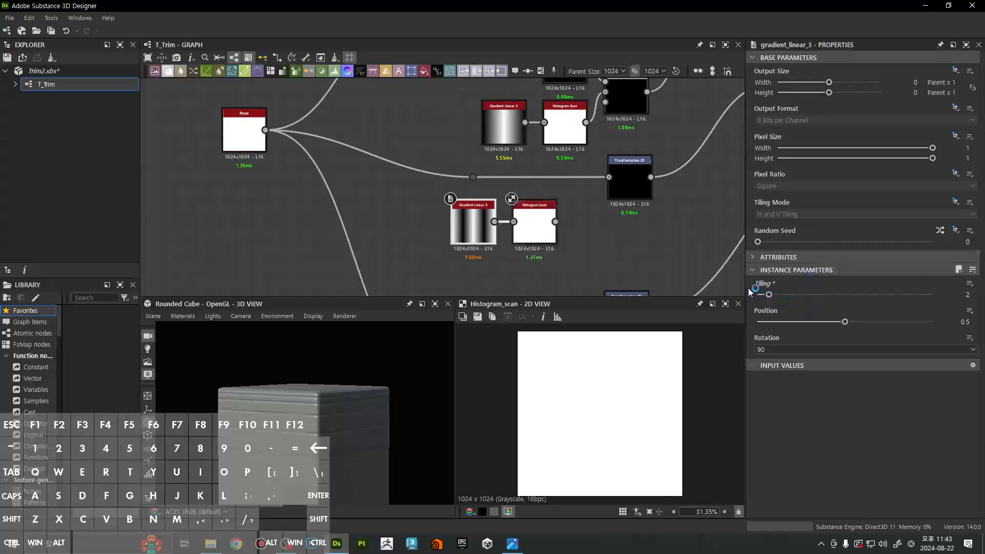
click(528, 234)
scroll(528, 234, up, 4)
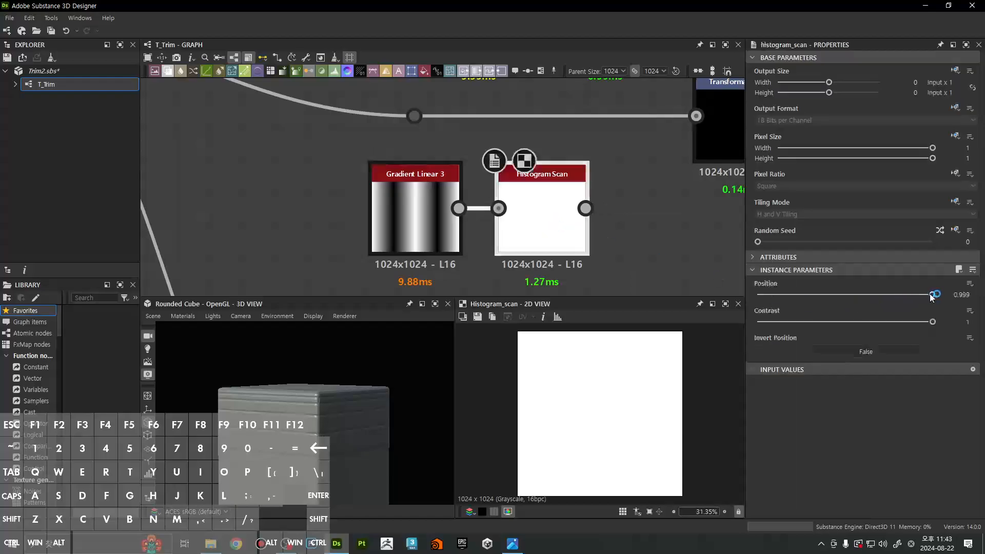
mouse_move(931, 297)
mouse_down()
mouse_move(889, 296)
mouse_move(930, 302)
mouse_up()
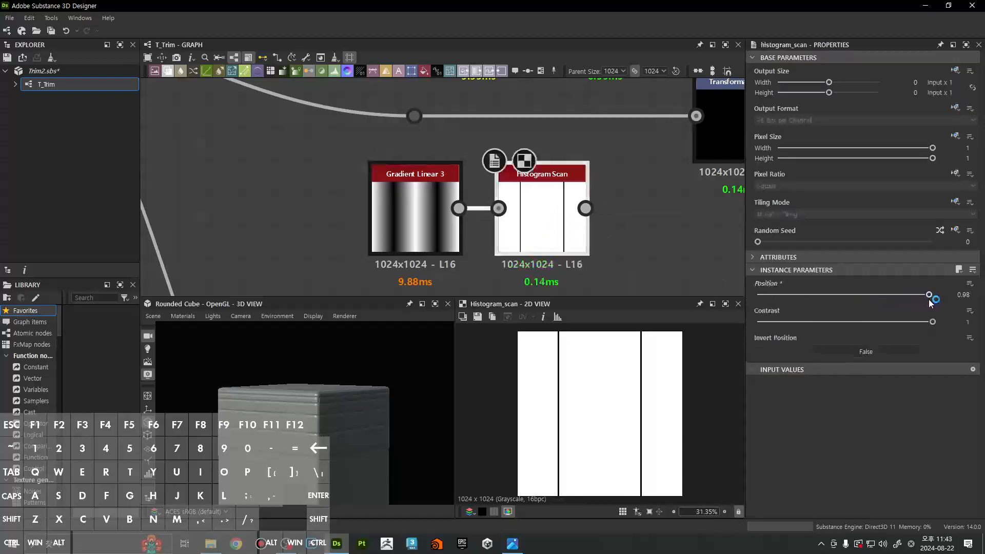
Space the copied nodes apart, set the Gradient Linear 3's Tiling to 3 and check the divisions in the tiled preview
click(402, 250)
drag(413, 243, 318, 242)
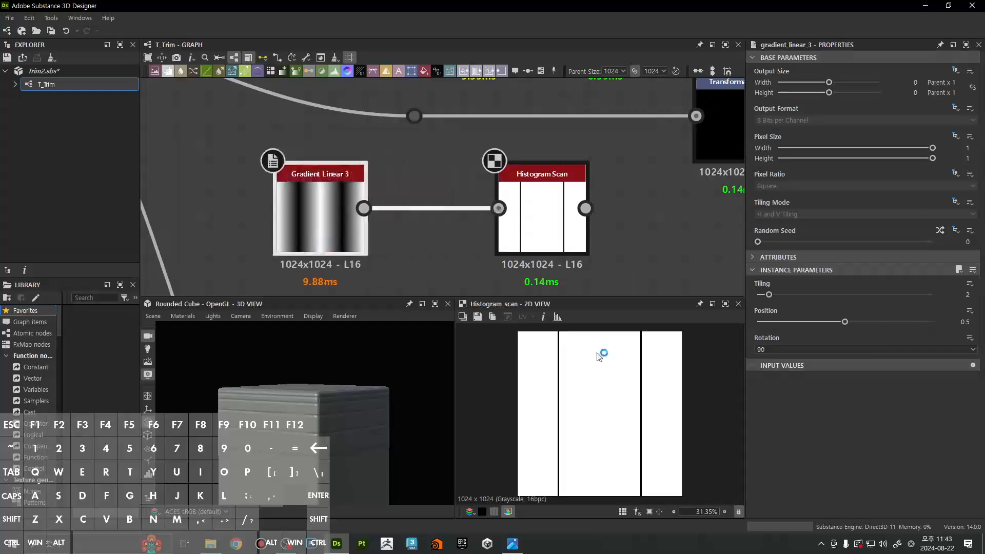
drag(505, 218, 587, 217)
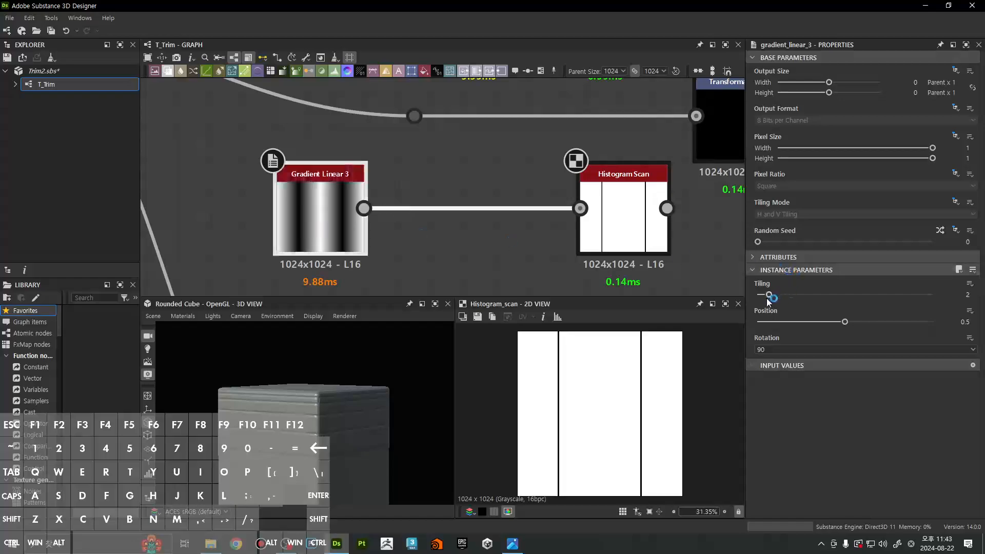
drag(768, 297, 783, 298)
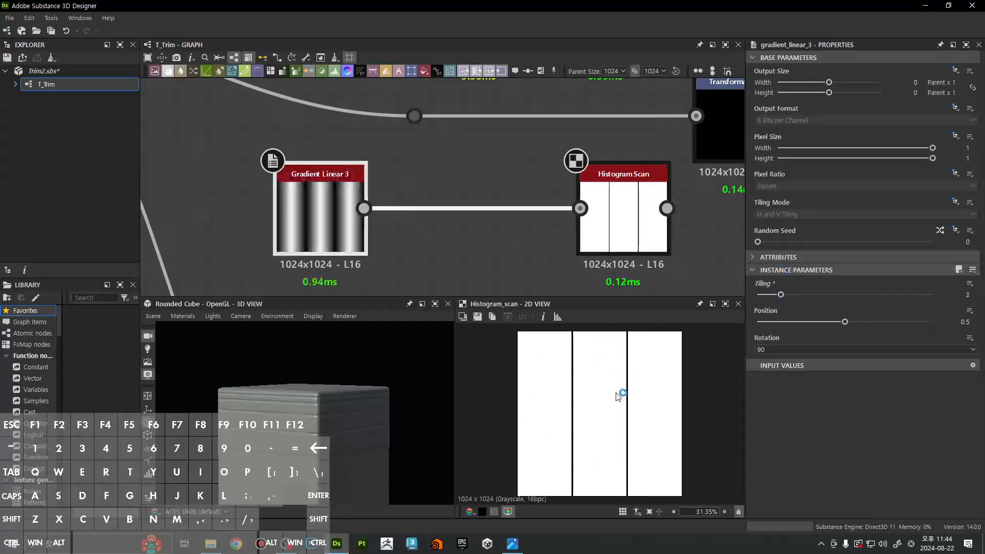
scroll(551, 418, up, 5)
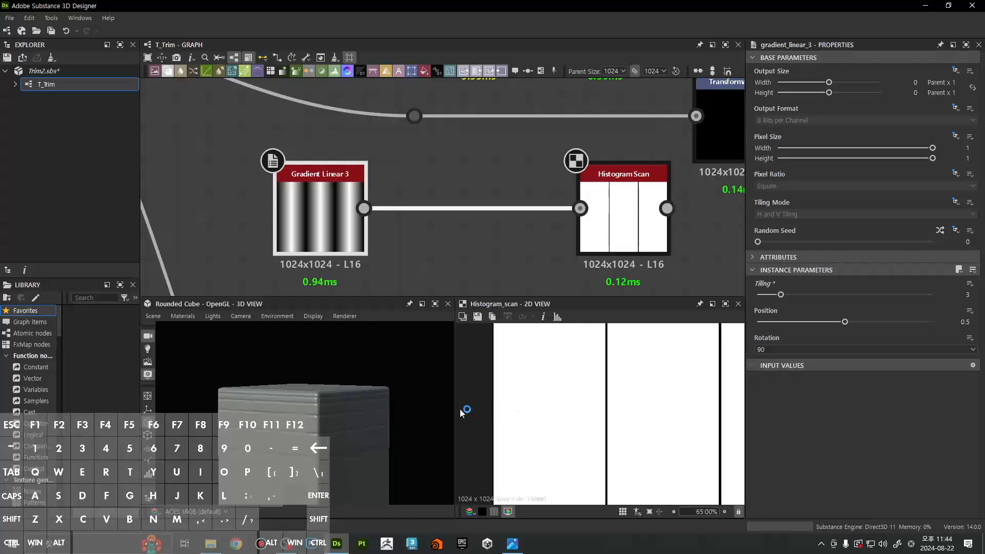
scroll(564, 412, down, 5)
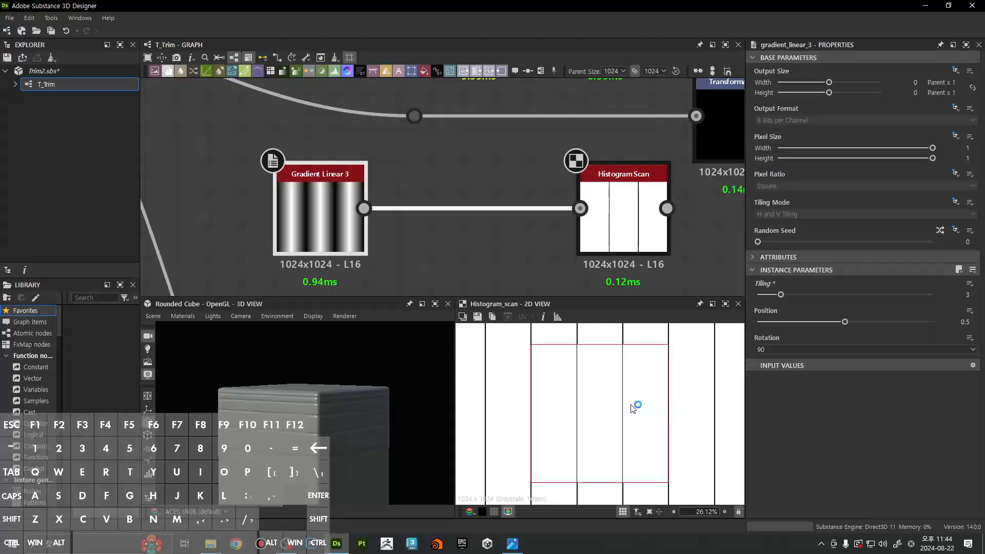
scroll(641, 400, down, 2)
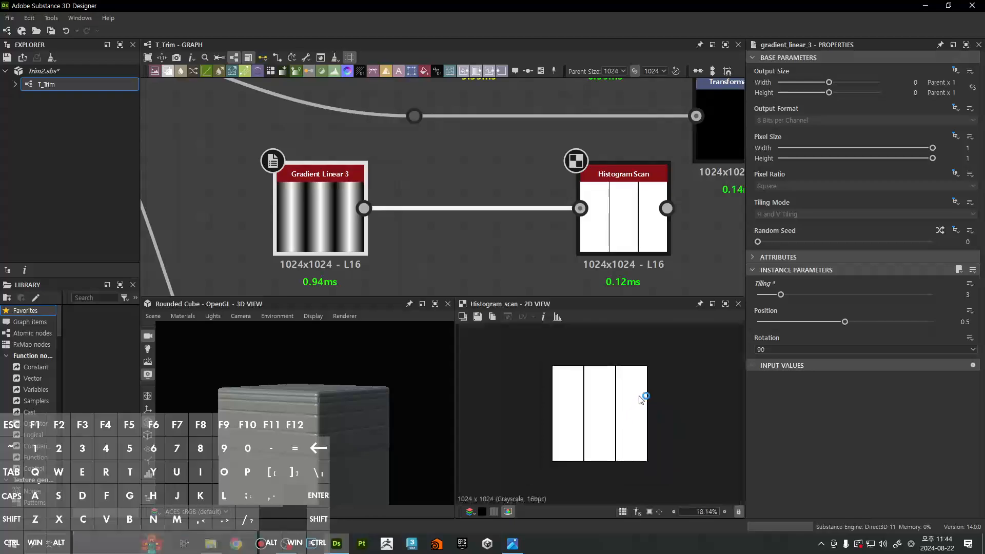
Move the copied Gradient Linear 3 and Histogram Scan directly beneath the third Transformation 2D
scroll(568, 186, down, 3)
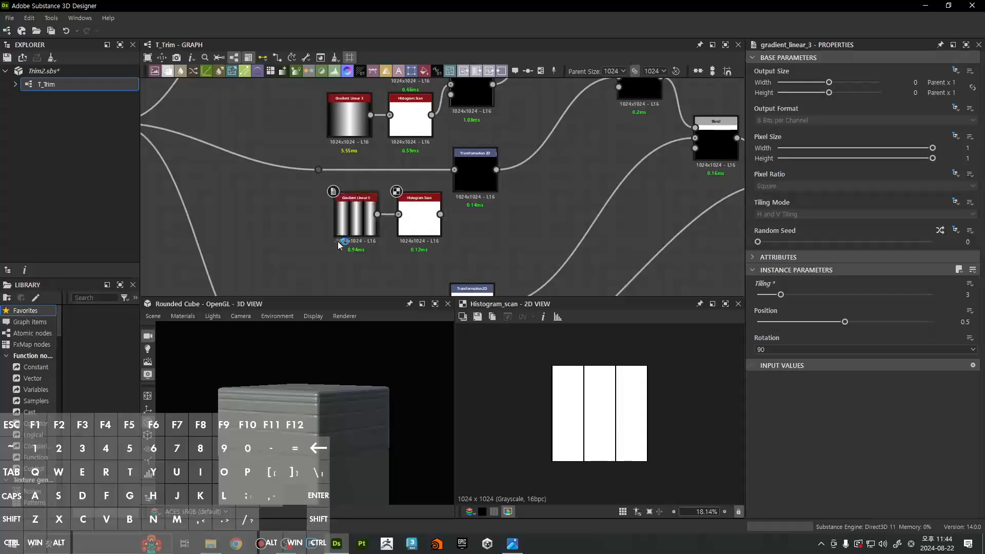
key(space)
drag(310, 262, 478, 241)
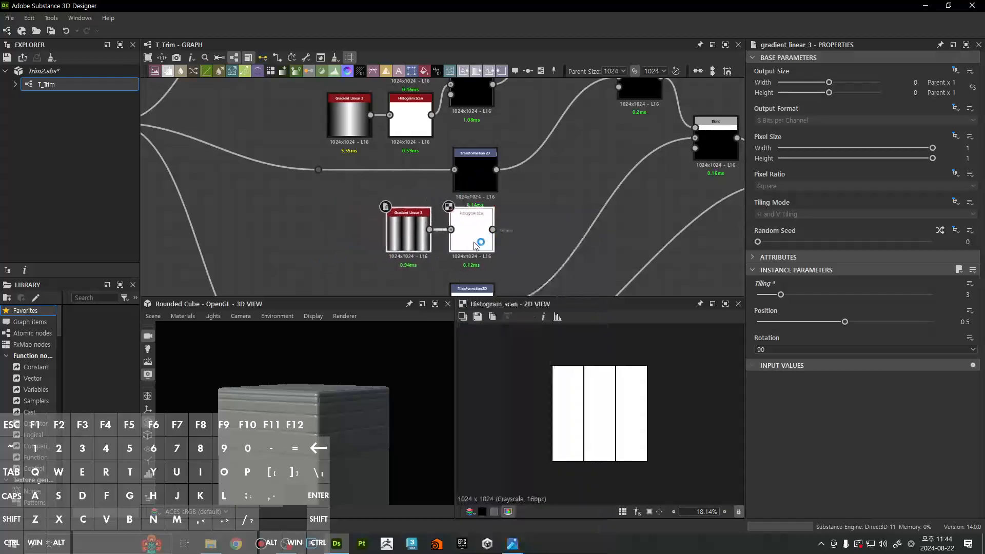
Add a Blend node with the third Transformation 2D as Foreground and the copied Histogram Scan as Background, set to Multiply
click(539, 207)
key(space)
click(541, 218)
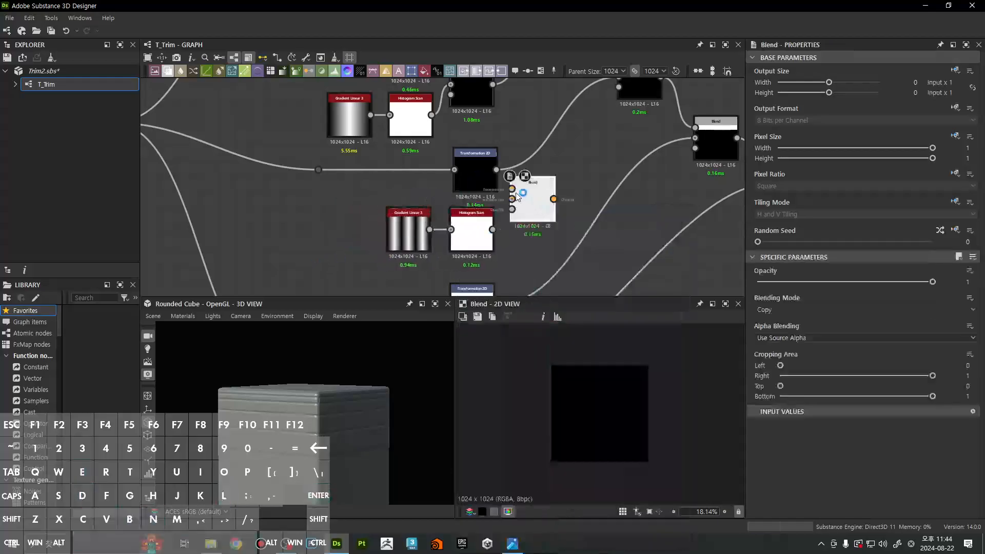
drag(516, 187, 513, 189)
drag(512, 199, 492, 229)
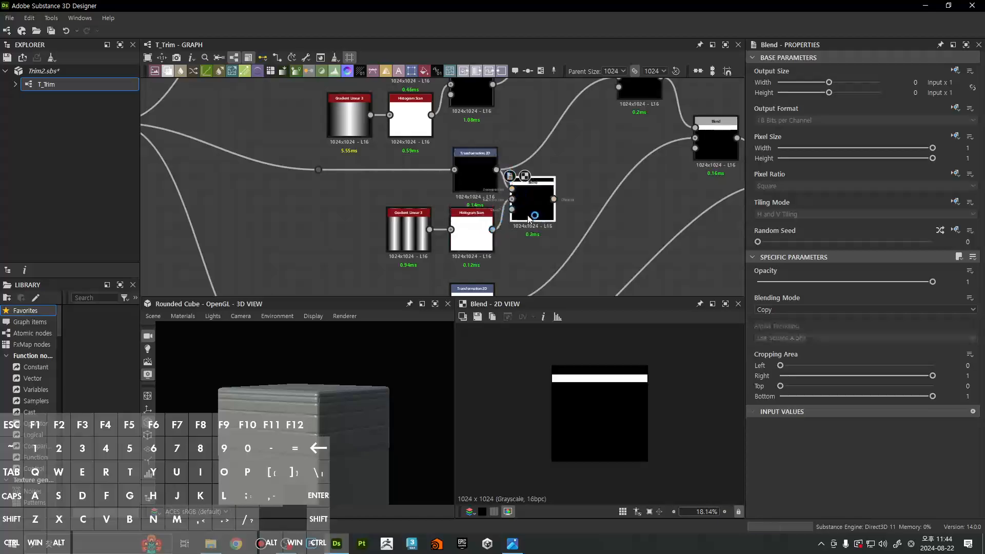
click(774, 311)
click(777, 343)
scroll(636, 371, up, 3)
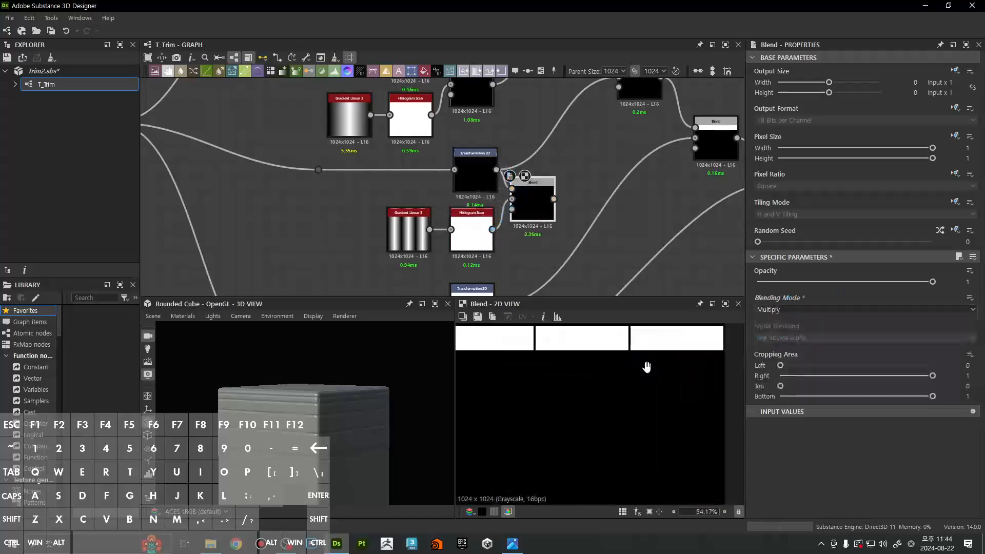
Shift the third Transformation 2D, its gradient mask pair and the new Blend left to line up with the group above
drag(359, 167, 537, 216)
drag(537, 215, 477, 213)
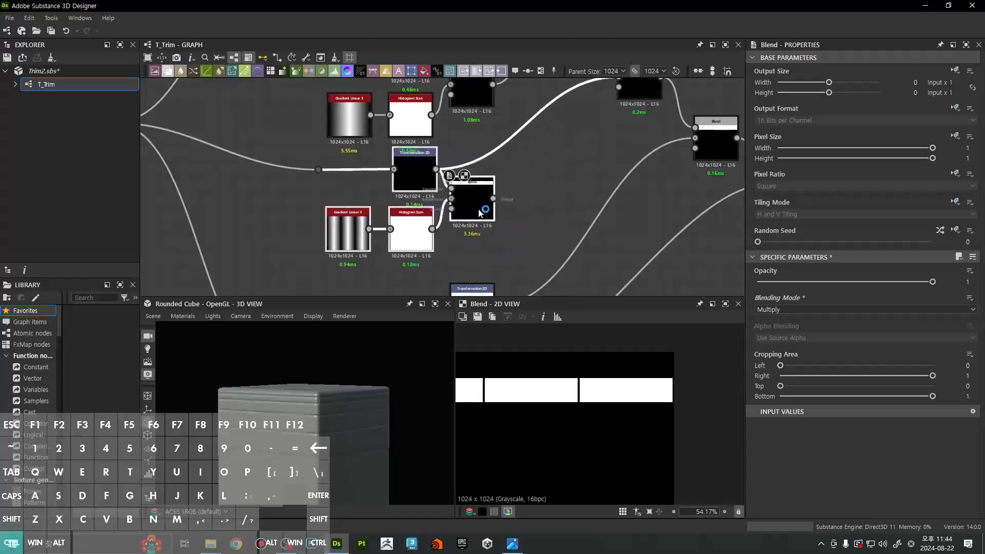
click(485, 245)
Show the parameters of the Histogram Scan that feeds the new Blend
click(392, 245)
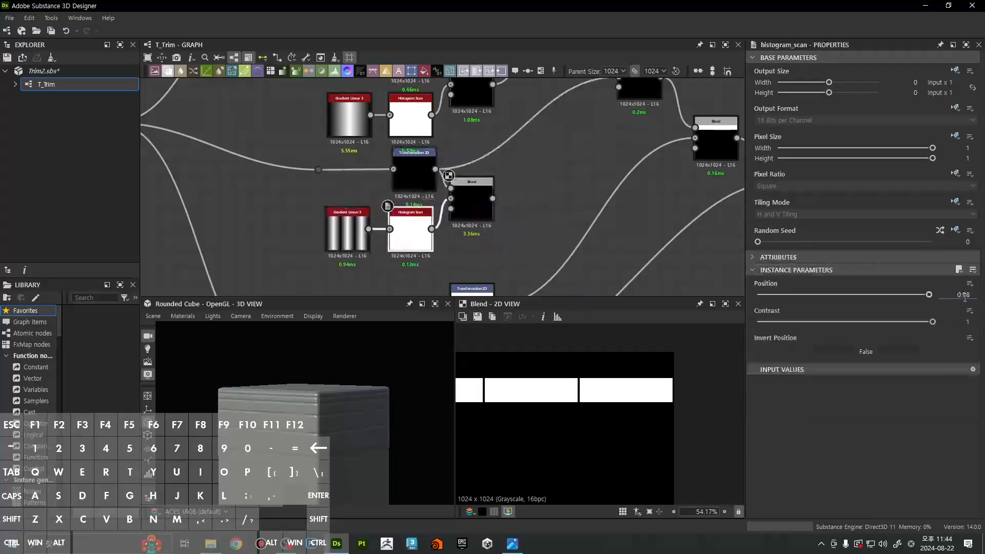
Set the Position of the Histogram Scan fed by the three-stripe Gradient Linear 3 to 0.995
drag(966, 296, 971, 294)
text(9)
key(Return)
scroll(574, 408, up, 8)
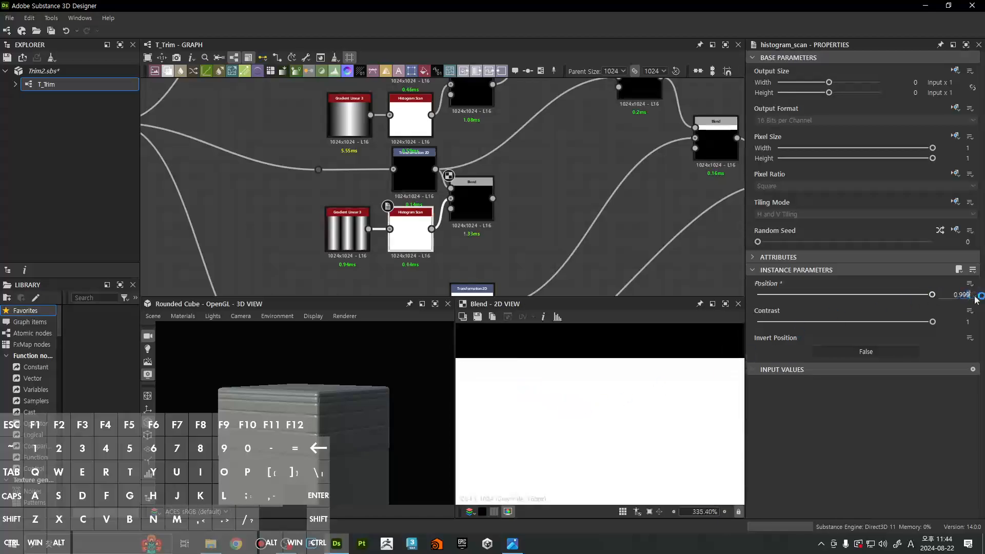
text(8)
key(Return)
middle_drag(720, 369, 721, 336)
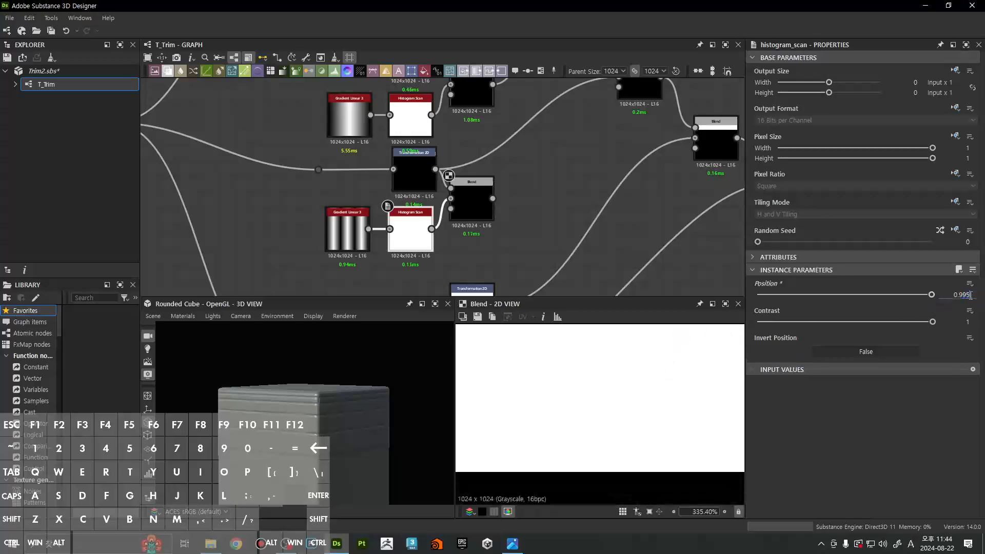
key(Return)
scroll(668, 400, down, 10)
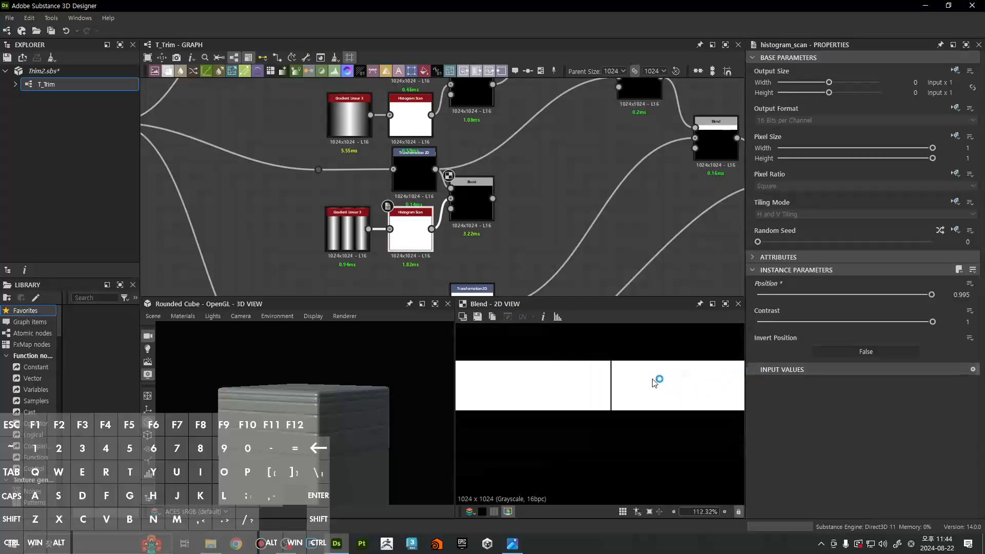
Connect the three-panel Blend's output to the downstream Blend in place of its Transformation 2D and inspect the trim on the 3D cube
middle_drag(496, 205, 466, 247)
drag(462, 241, 586, 119)
scroll(337, 412, up, 5)
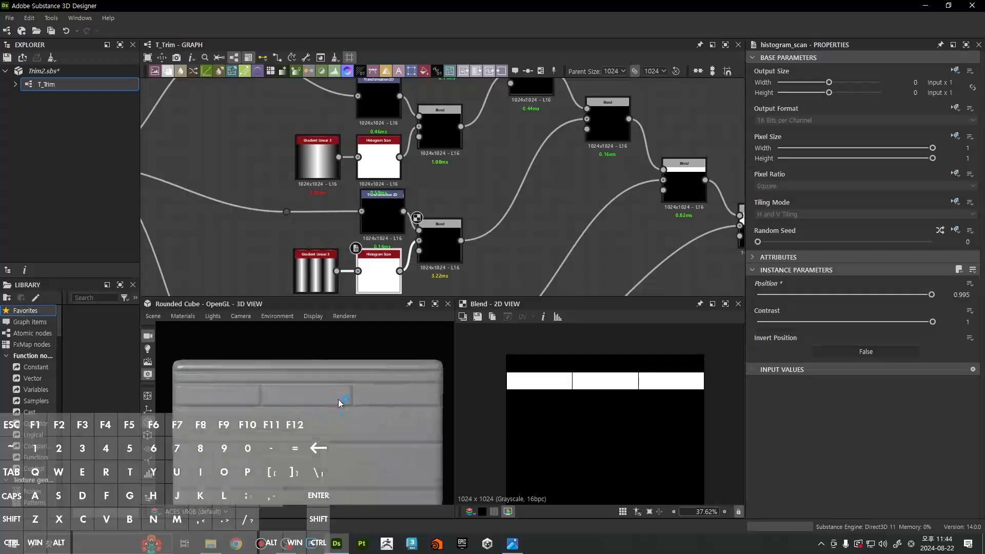
scroll(324, 387, down, 3)
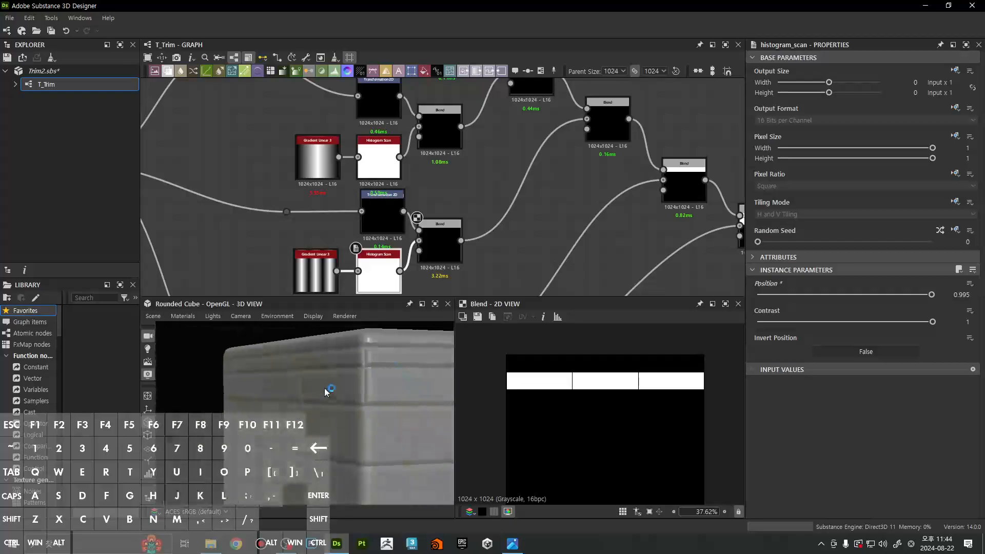
scroll(329, 400, down, 5)
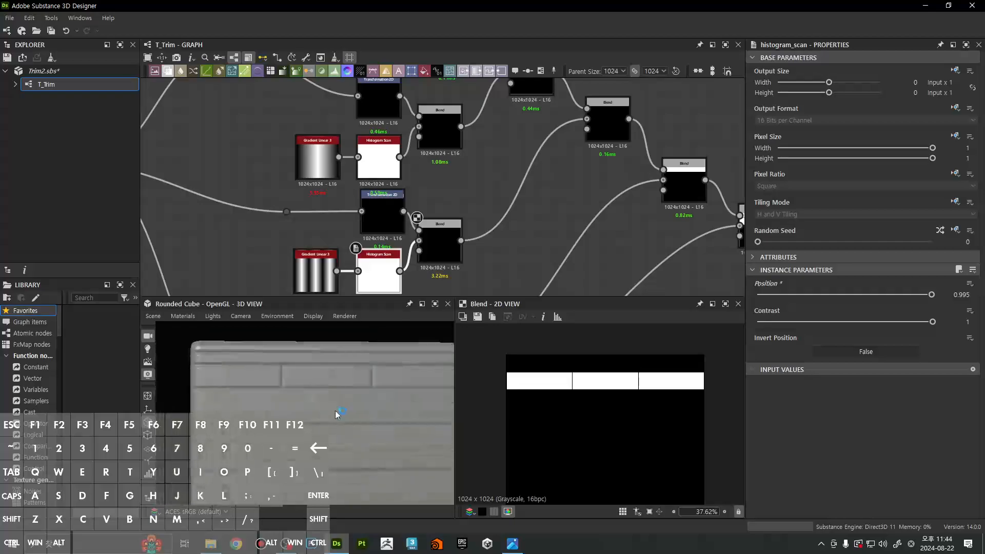
scroll(491, 178, down, 5)
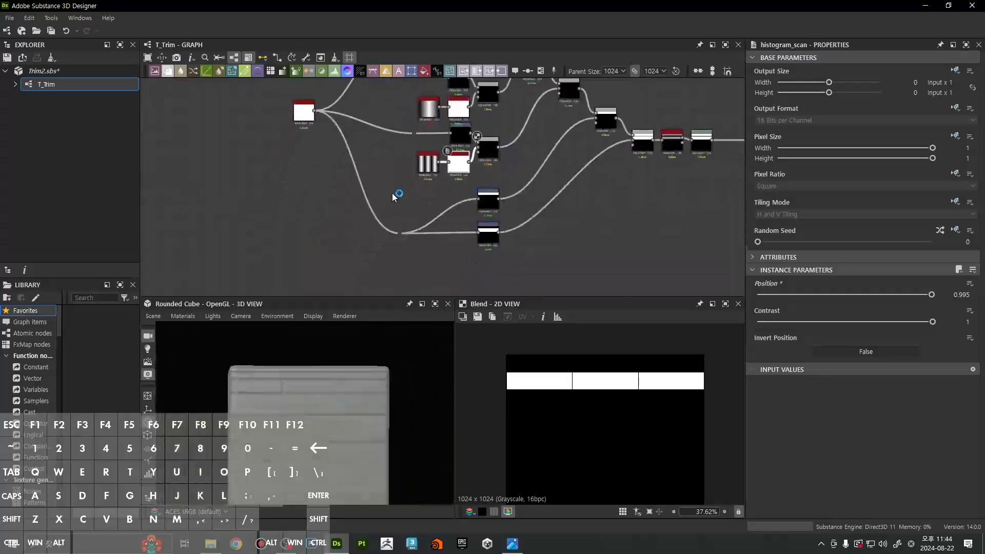
Space out the two lowest Transformation 2D nodes below the other branches and show the bottommost one in the 2D view
drag(488, 203, 487, 232)
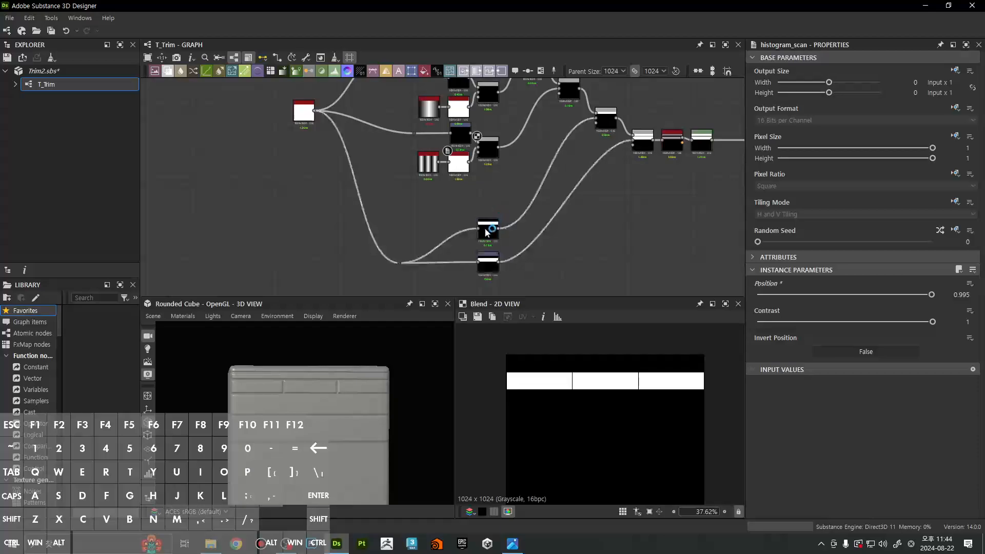
middle_drag(485, 229, 487, 218)
scroll(494, 218, up, 3)
drag(484, 225, 484, 191)
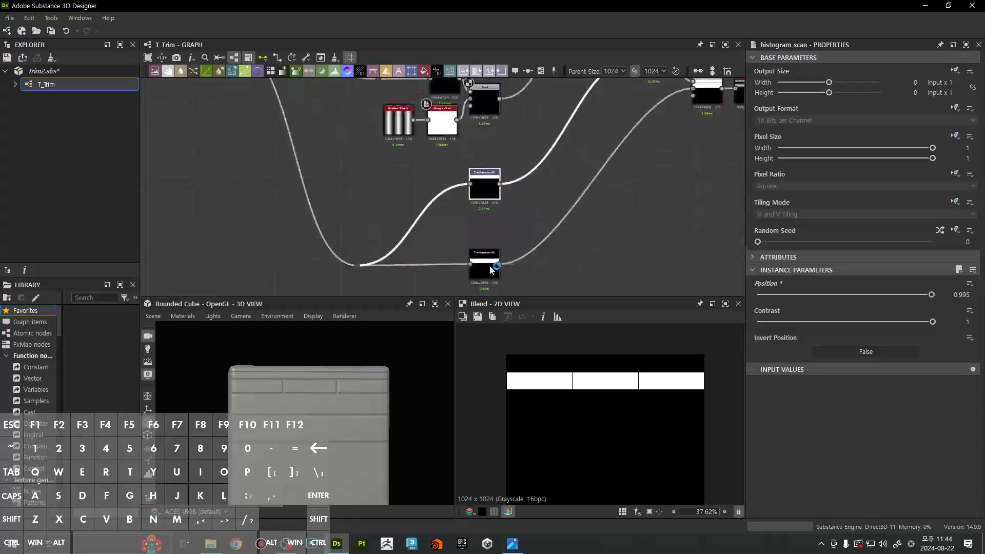
double_click(491, 271)
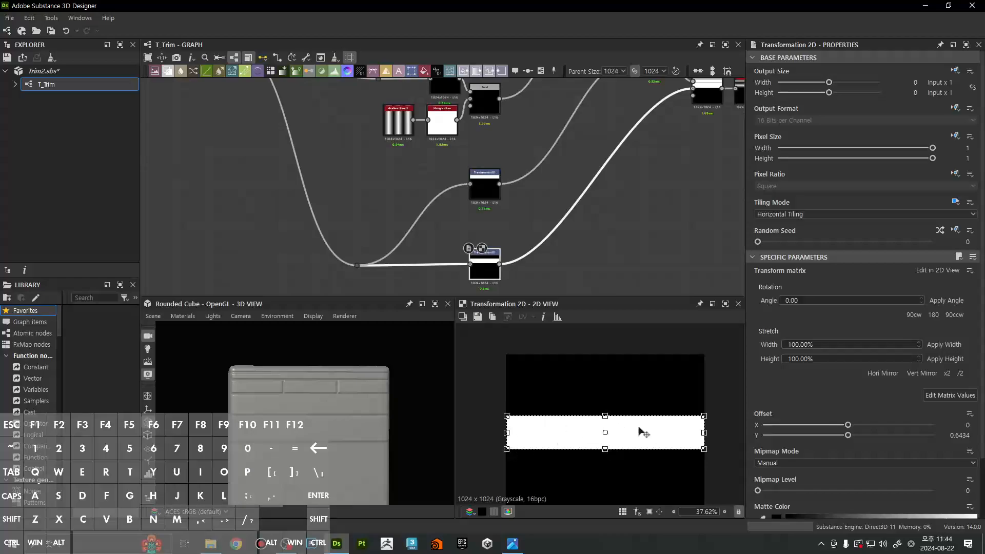
scroll(510, 182, down, 3)
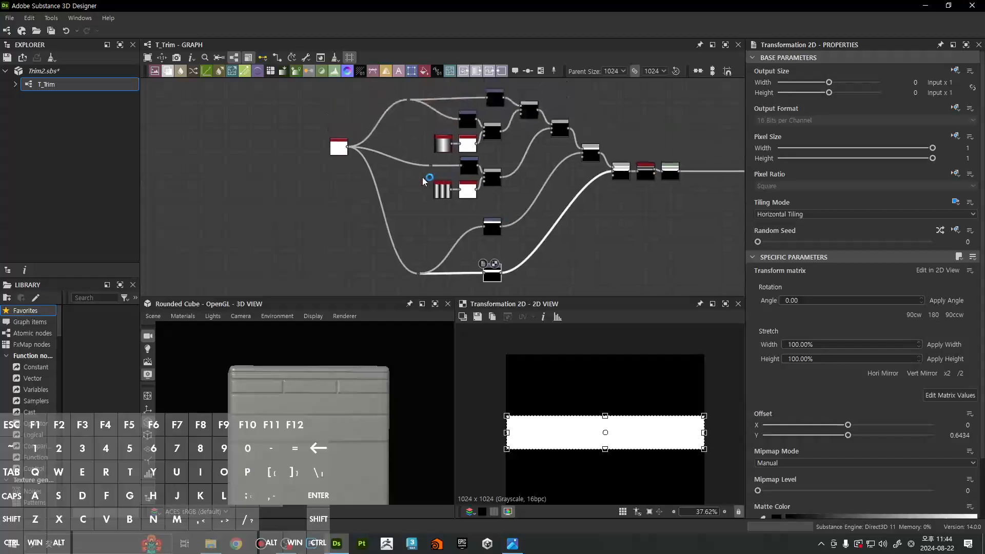
Copy the lower Gradient Linear 3 and Histogram Scan pair and place the duplicate beneath the bottommost Transformation 2D
drag(422, 206, 481, 178)
key(ctrl+c)
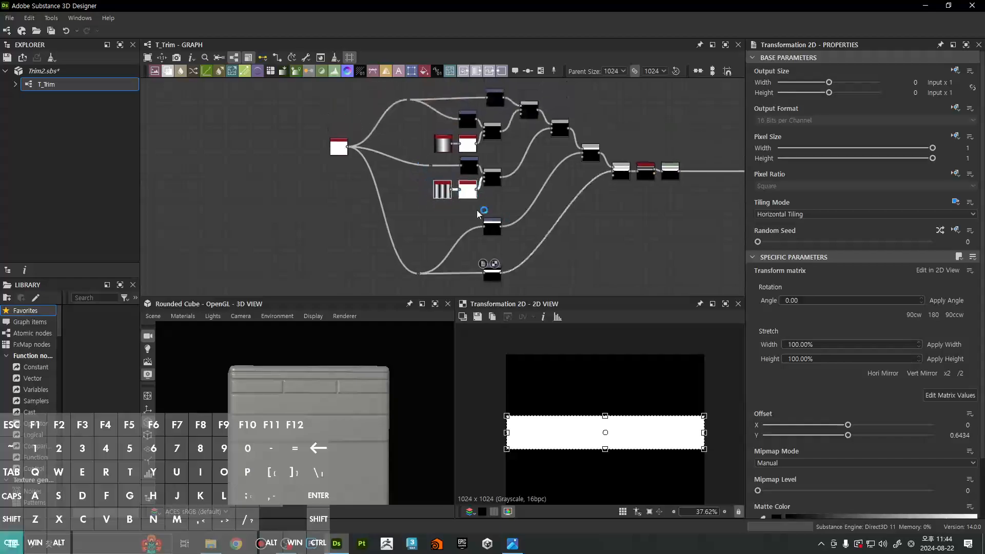
middle_drag(476, 284, 487, 217)
scroll(487, 218, up, 4)
key(ctrl+v)
drag(501, 241, 525, 267)
double_click(525, 267)
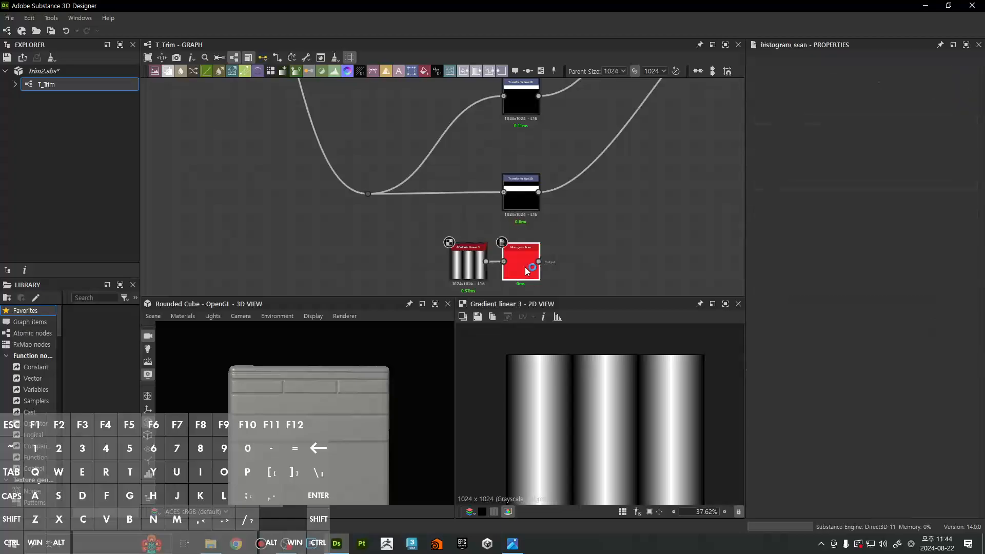
Set the copied Gradient Linear 3's Tiling to 2 and move it farther from the Histogram Scan to make room between them
click(470, 266)
drag(779, 298, 769, 295)
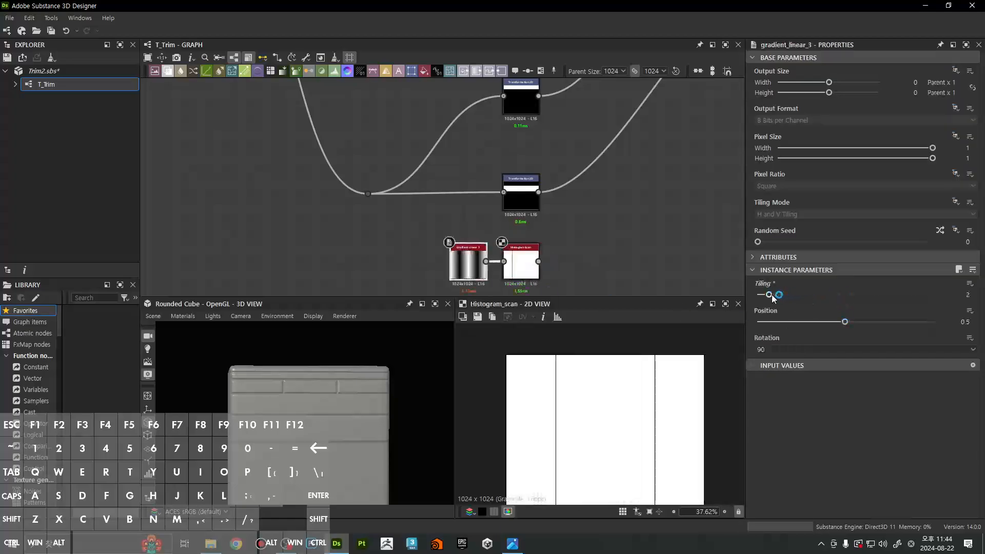
drag(454, 247, 391, 246)
click(429, 277)
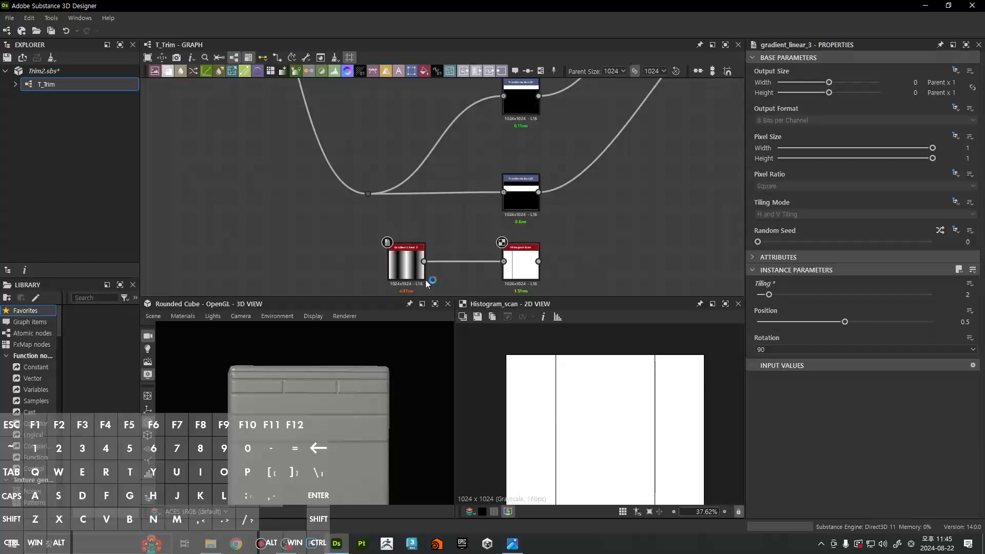
Insert an Invert Grayscale node between the copied Gradient Linear 3 and its Histogram Scan
double_click(419, 272)
middle_drag(464, 293, 472, 260)
key(space)
text(inver)
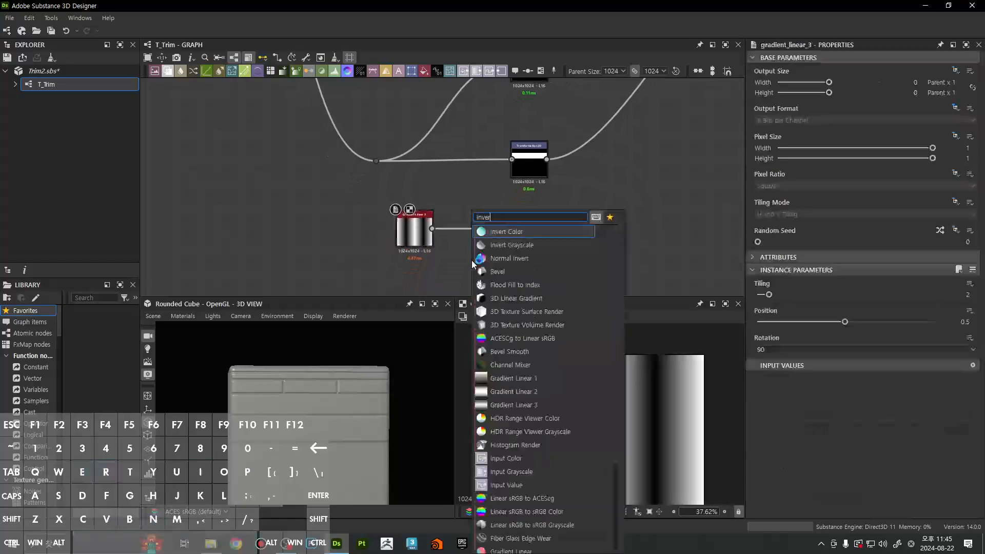
key(Down)
key(Return)
scroll(434, 240, up, 4)
drag(430, 217, 466, 269)
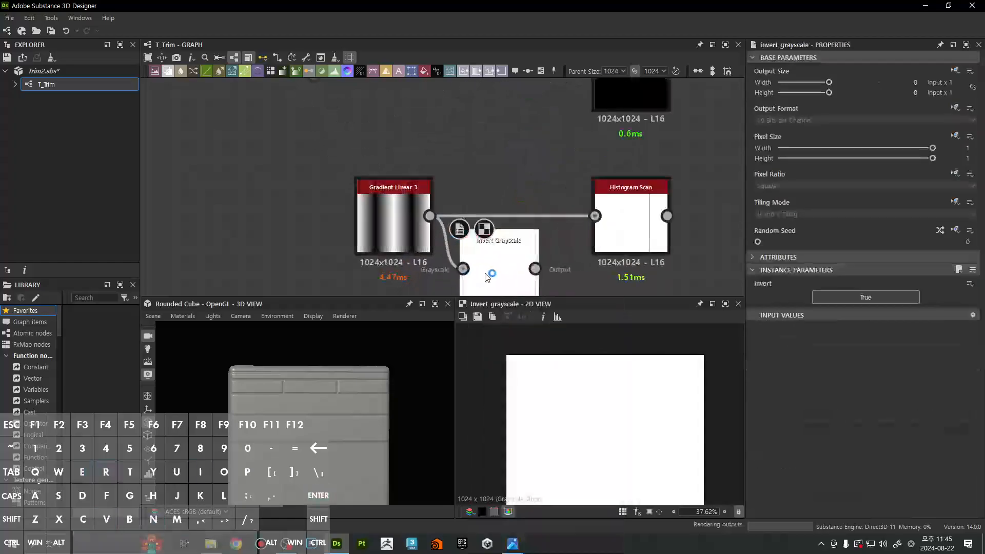
drag(535, 268, 601, 219)
drag(511, 272, 538, 220)
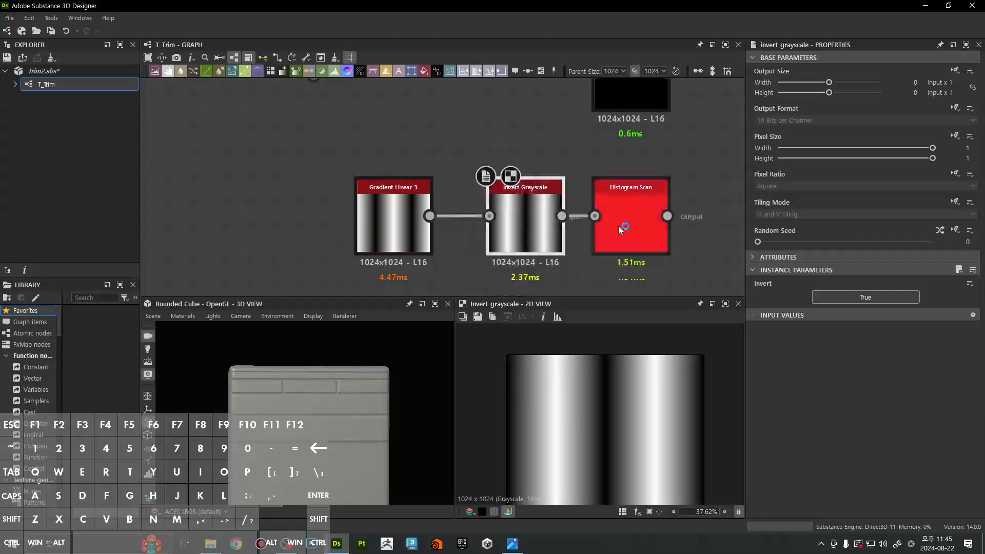
Try a Position of 0.99 on the copied Histogram Scan, inspect the line width, and restore the value to 0.995
click(617, 226)
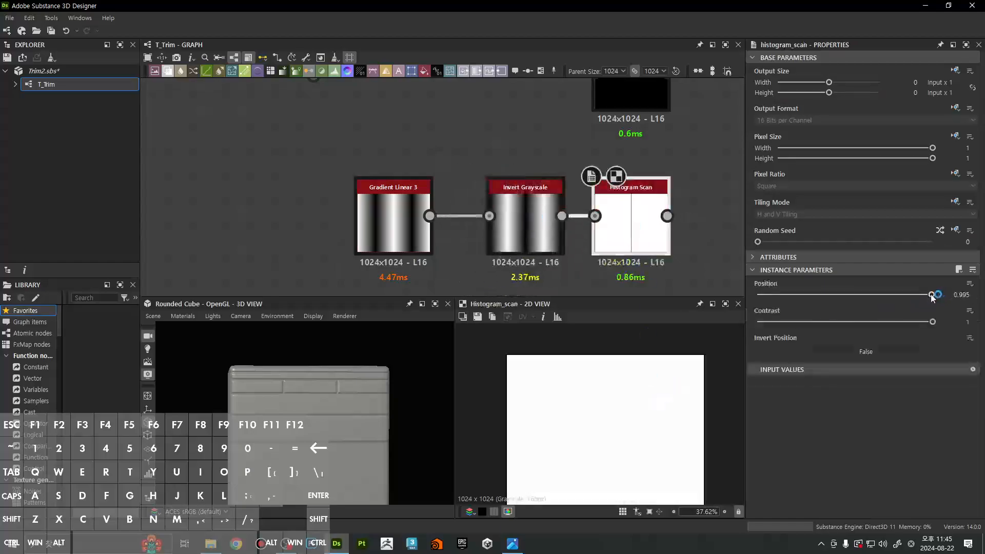
drag(932, 297, 932, 299)
scroll(586, 396, up, 5)
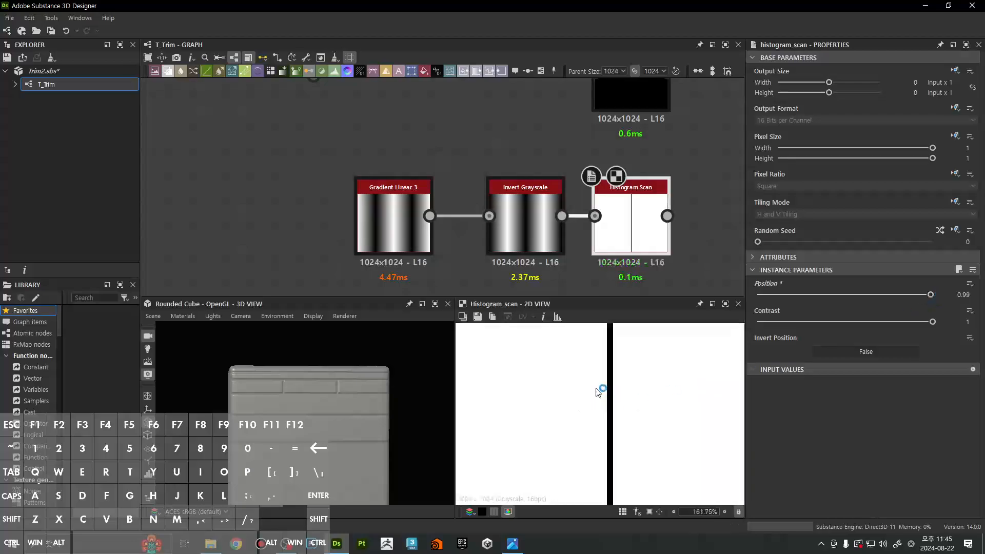
scroll(612, 396, down, 7)
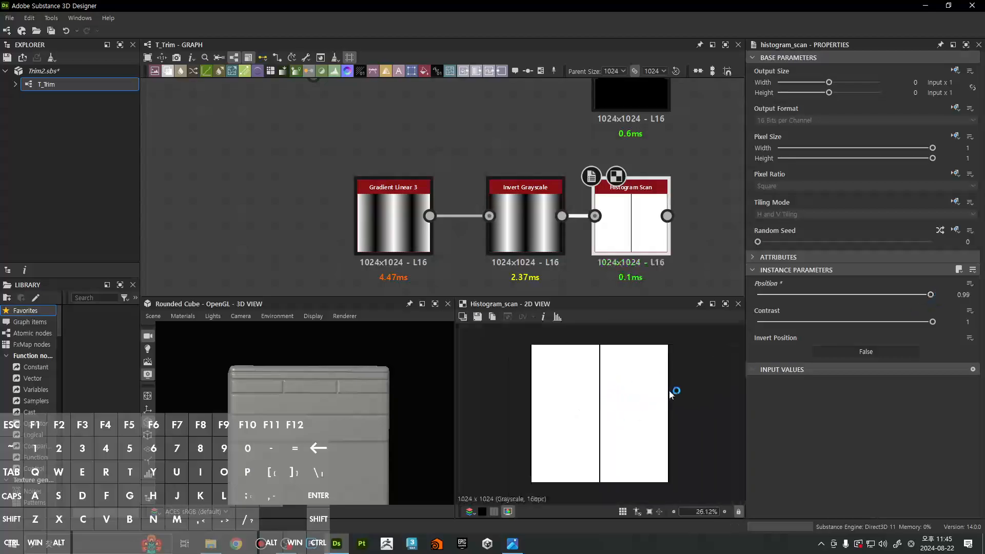
scroll(558, 406, up, 10)
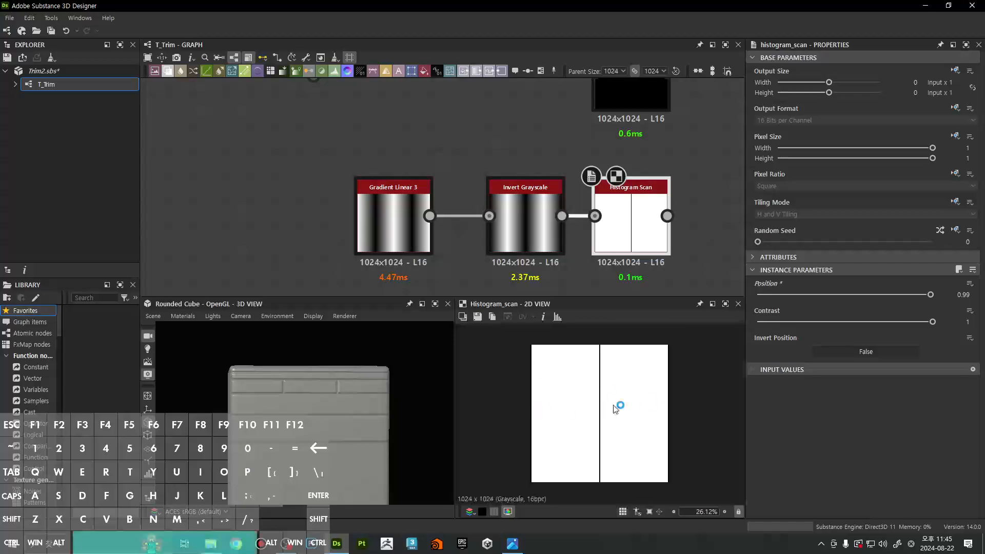
scroll(671, 388, up, 2)
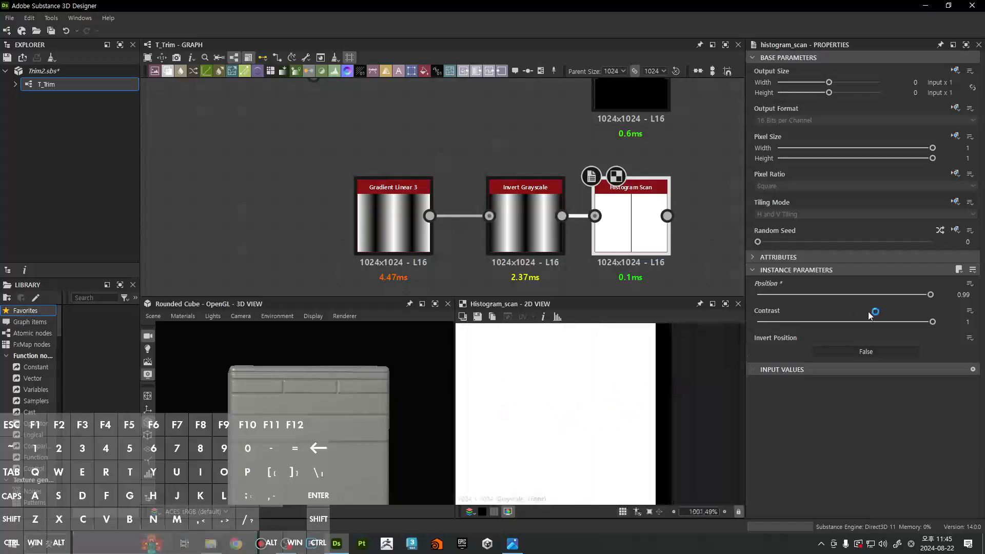
key(Return)
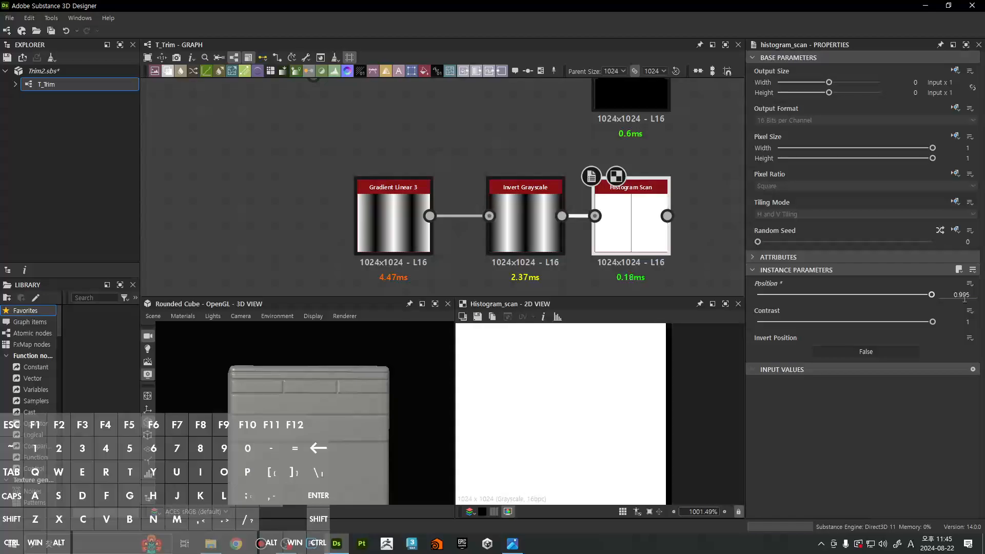
scroll(684, 358, down, 10)
scroll(578, 238, down, 5)
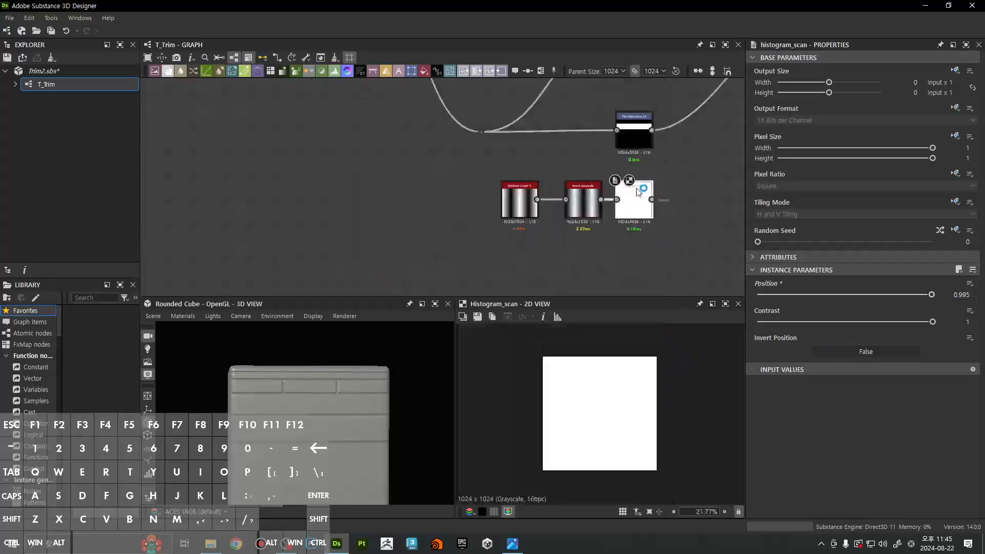
Add a Multiply Blend with the bottommost Transformation 2D as foreground and the copied Histogram Scan as background
middle_drag(578, 240, 545, 257)
key(space)
text(blend)
key(Return)
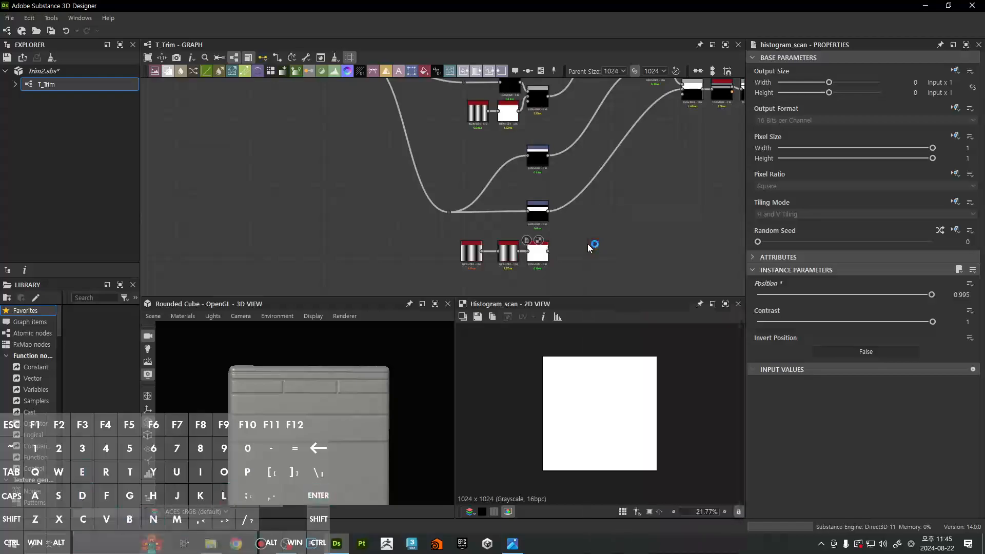
scroll(582, 251, up, 4)
drag(582, 251, 553, 236)
drag(510, 173, 545, 215)
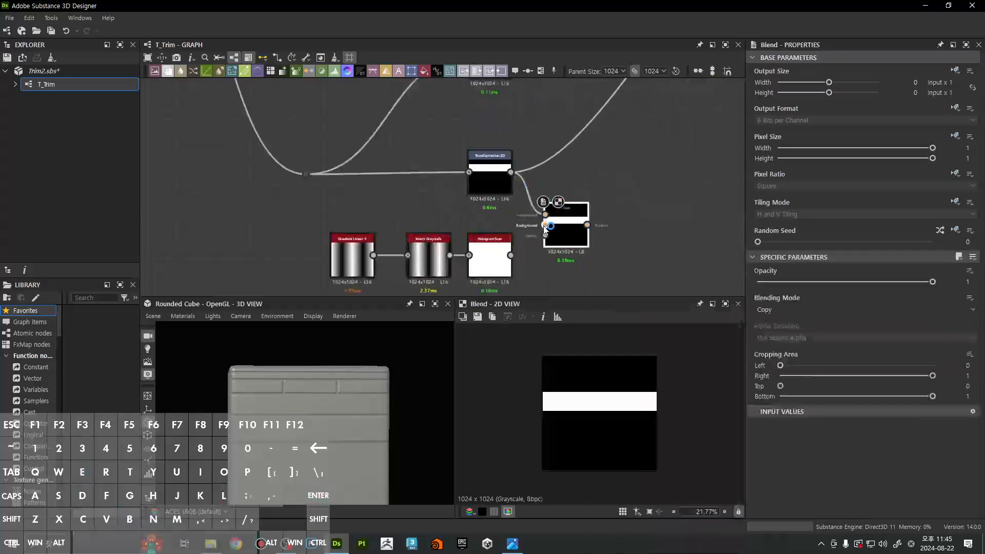
drag(511, 255, 545, 225)
click(782, 309)
click(784, 343)
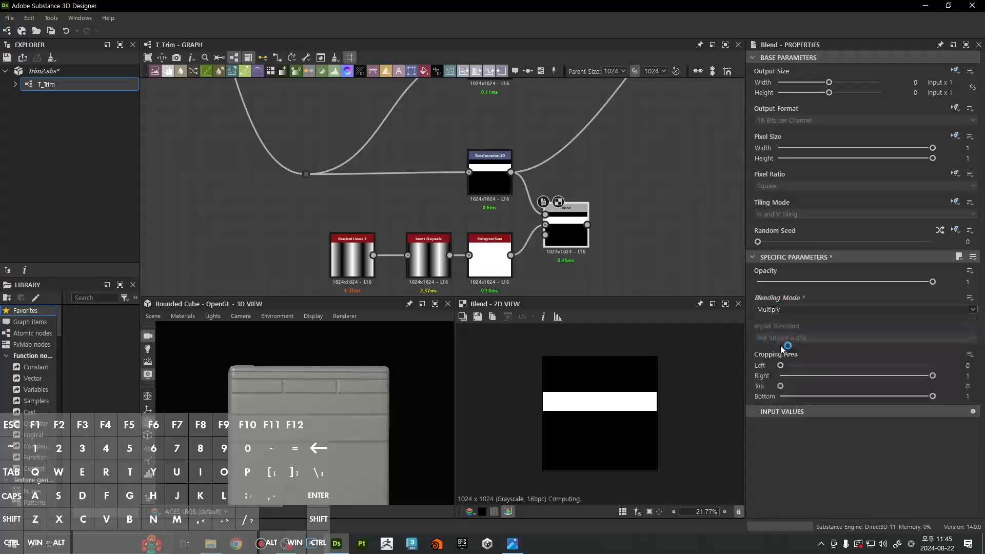
Try to connect the new Multiply Blend's output to the last Blend in the chain
middle_drag(587, 232, 570, 250)
scroll(570, 249, down, 3)
scroll(559, 250, up, 5)
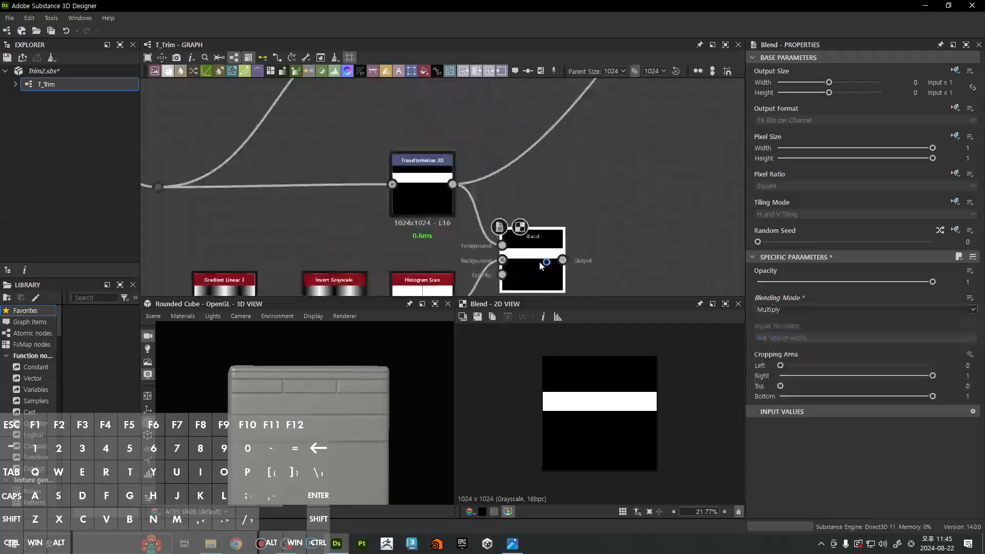
scroll(583, 237, down, 4)
drag(561, 258, 643, 207)
right_click(644, 207)
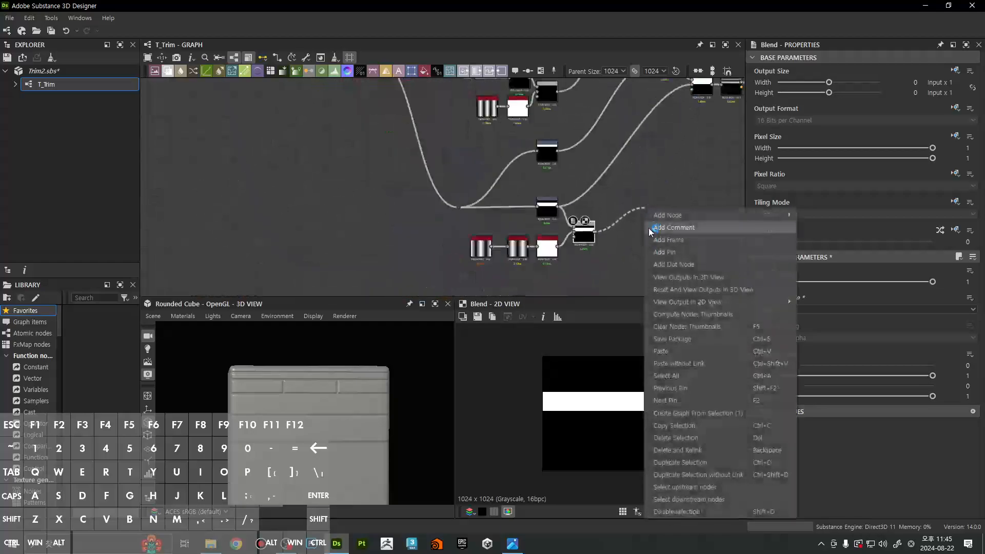
click(654, 165)
scroll(653, 165, down, 2)
drag(545, 258, 630, 138)
drag(590, 226, 594, 222)
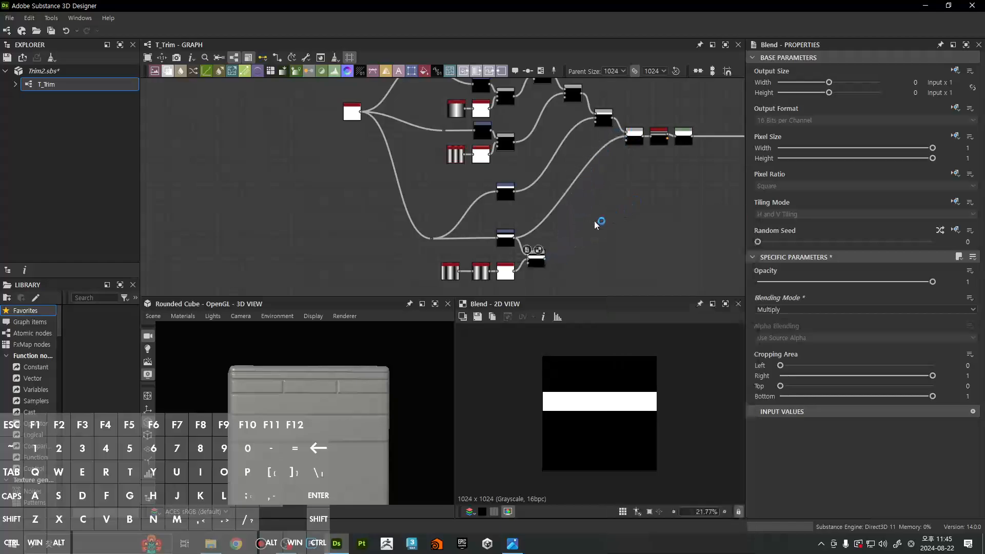
Tidy the new branch by moving the gradient, invert and histogram nodes closer together and nudging the Multiply Blend into place
scroll(521, 267, up, 5)
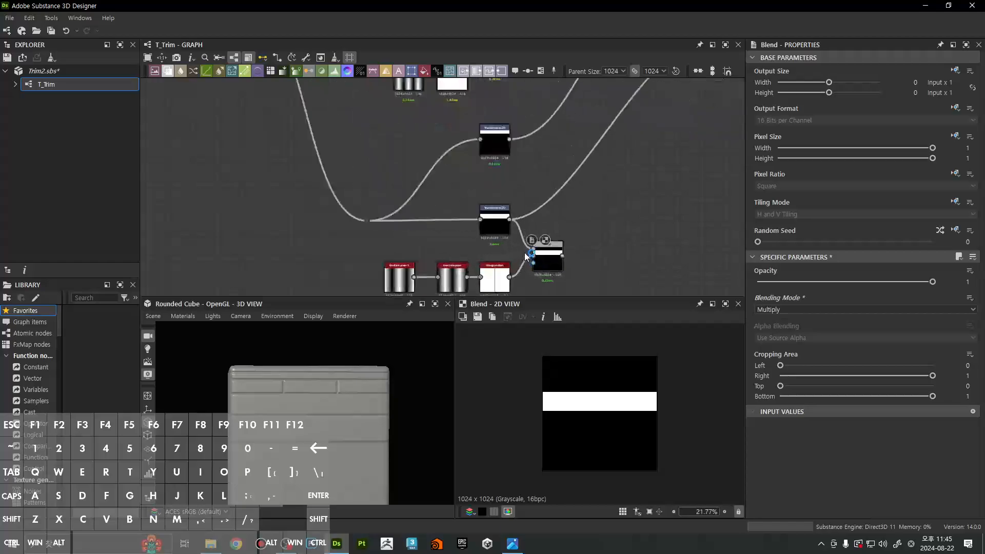
middle_drag(394, 262, 409, 220)
drag(296, 213, 480, 247)
click(412, 268)
drag(324, 236, 349, 236)
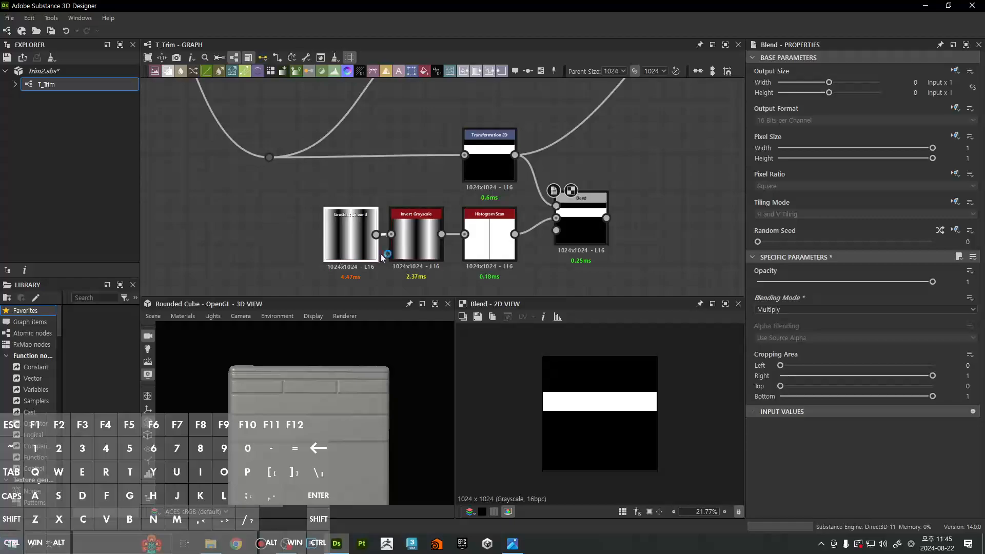
drag(581, 228, 574, 215)
Transfer the bottommost Transformation 2D's downstream connection to the output of the new Multiply Blend
middle_drag(653, 220, 632, 230)
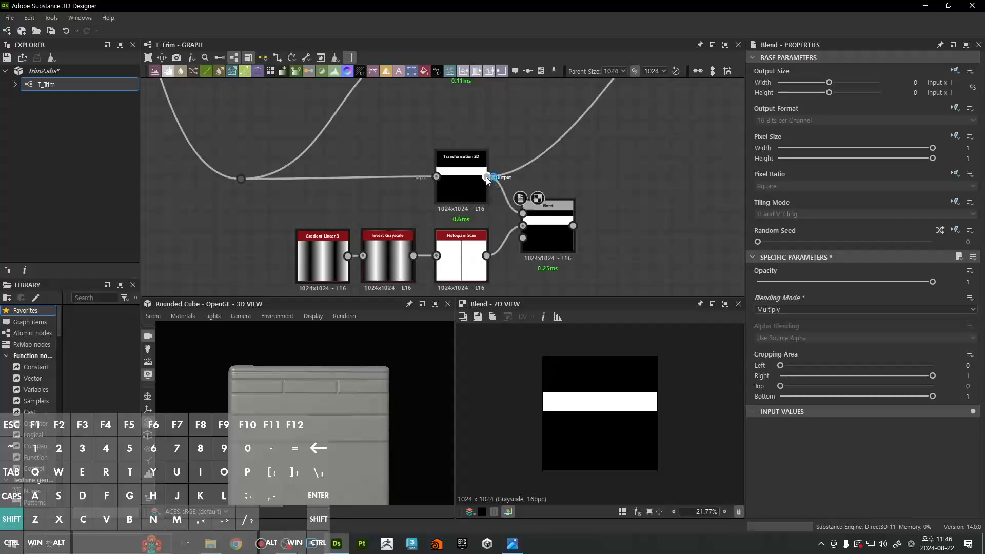
shift+drag(488, 178, 573, 227)
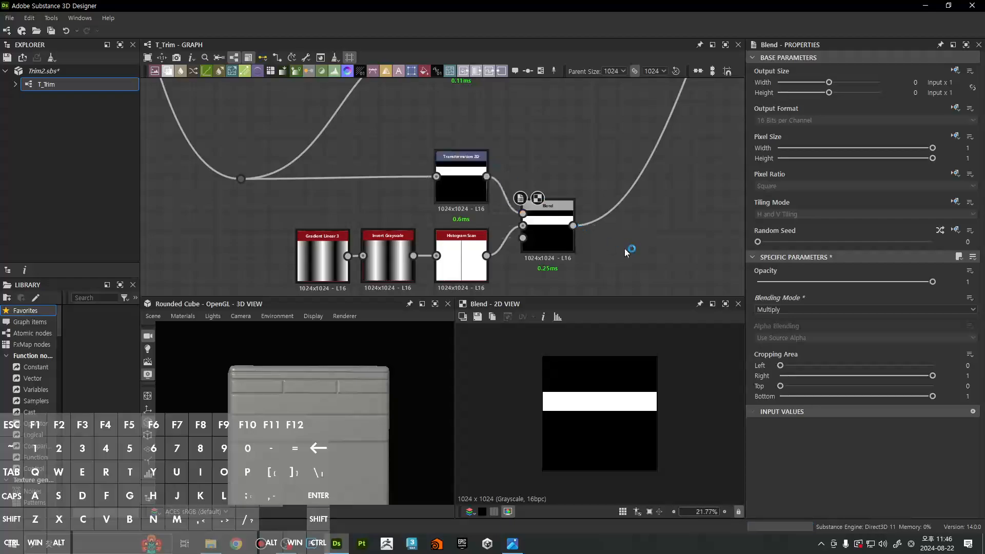
Examine the panel relief on the 3D cube and compare it with the reference trim image 2024-08-19_235849.png
scroll(374, 375, up, 5)
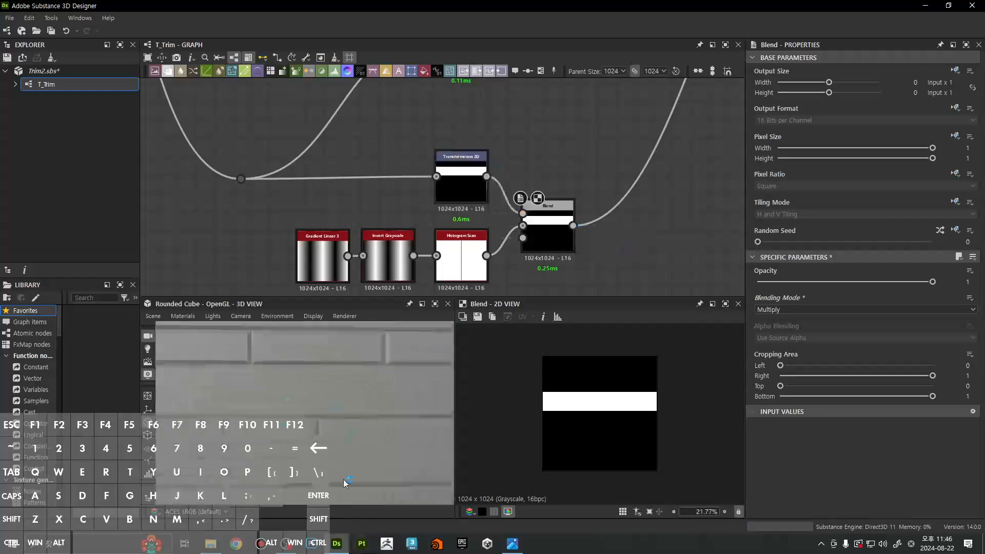
scroll(306, 426, down, 6)
mouse_move(306, 426)
mouse_down()
mouse_move(352, 426)
mouse_move(298, 431)
mouse_up()
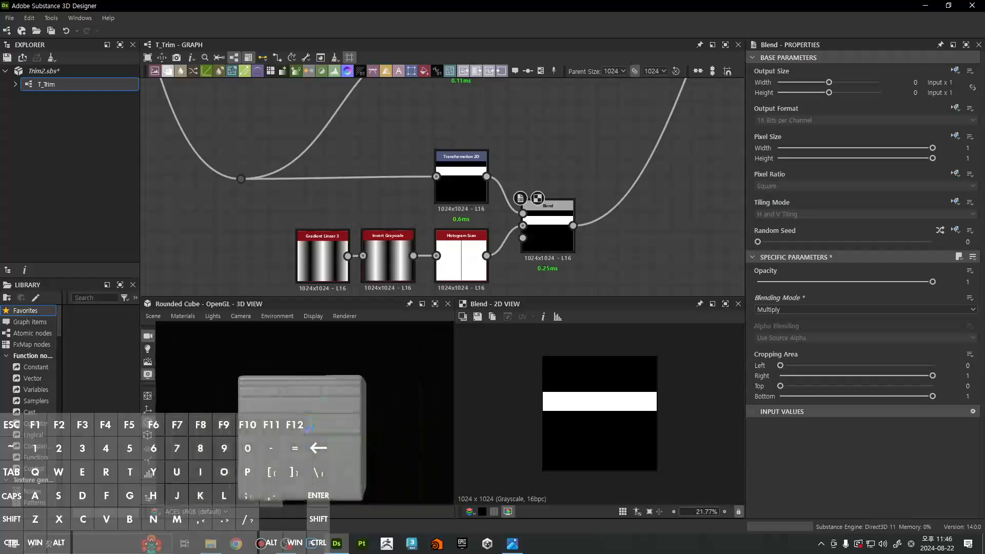
click(512, 543)
double_click(626, 98)
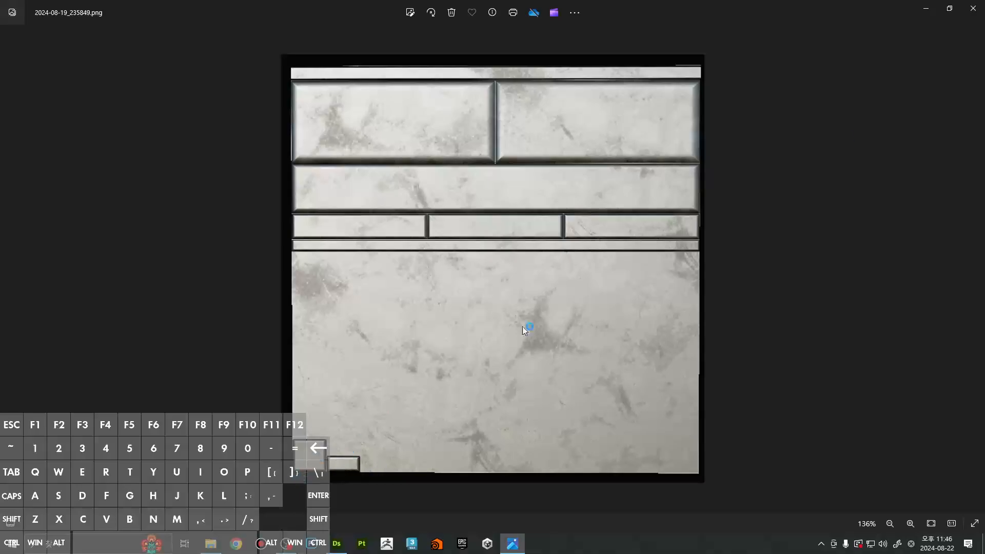
click(925, 9)
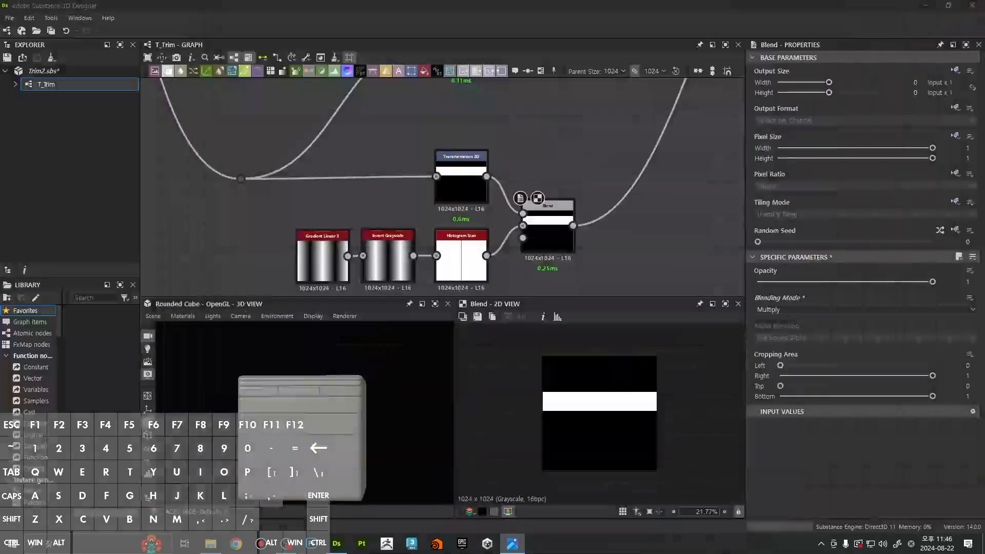
Add a new Transformation 2D near the start of the graph and feed it from the Shape node
scroll(545, 228, down, 9)
middle_drag(522, 193, 493, 222)
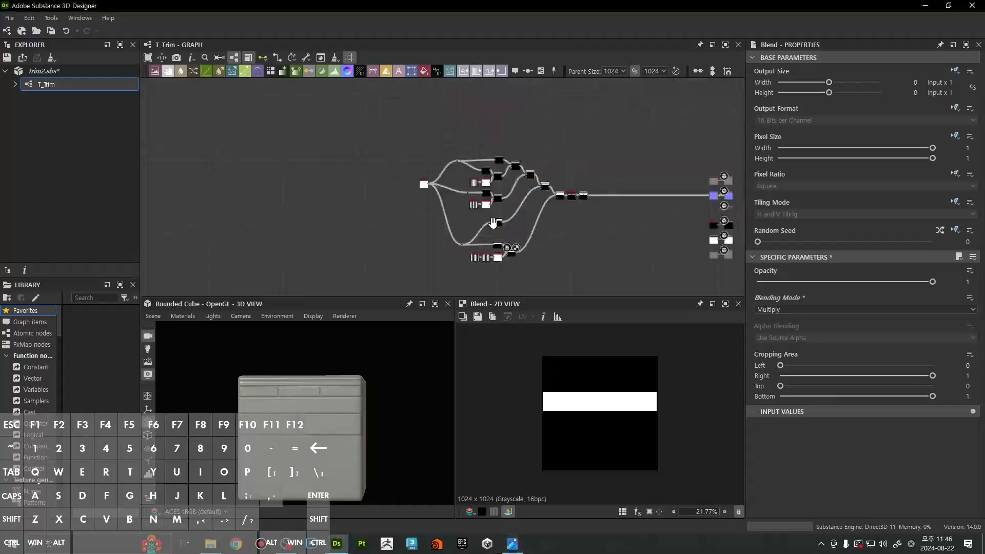
scroll(416, 187, up, 5)
middle_drag(415, 187, 351, 212)
click(375, 208)
middle_drag(446, 185, 411, 216)
key(space)
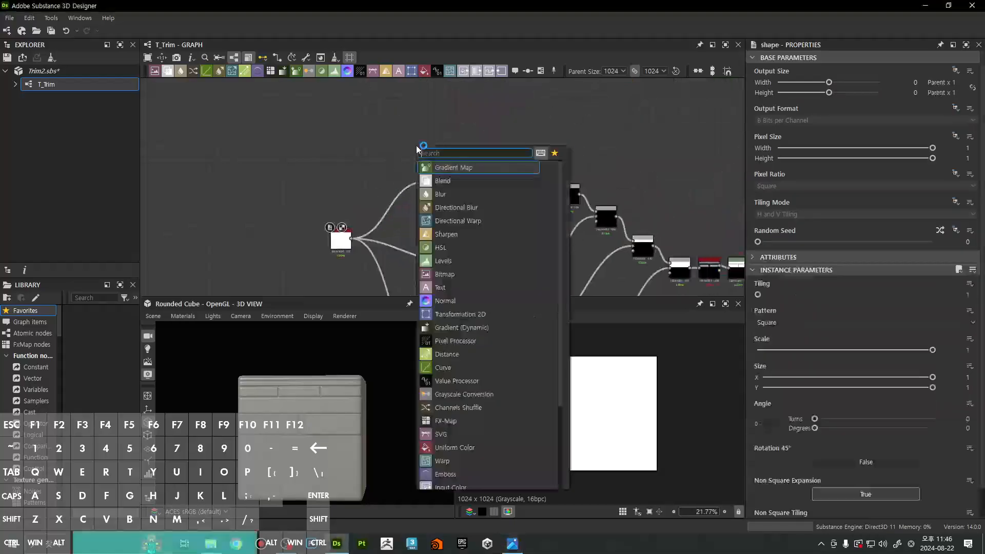
text(tra)
click(427, 167)
drag(352, 239, 490, 162)
Place the new Transformation 2D above the last Blend and route its input link over the graph through two dot nodes
scroll(550, 198, down, 2)
middle_drag(550, 198, 494, 179)
scroll(494, 180, up, 3)
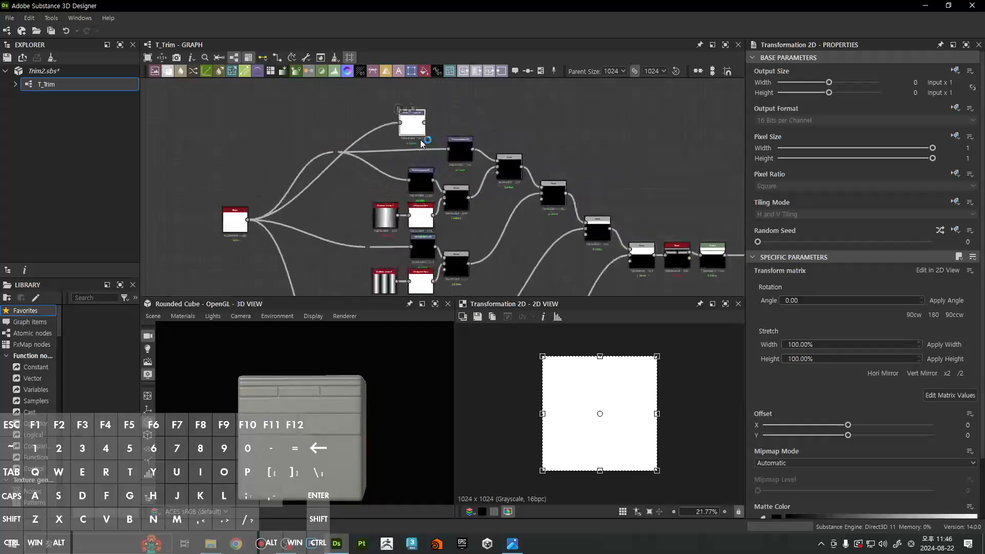
drag(418, 131, 319, 132)
alt+click(618, 221)
alt+click(545, 145)
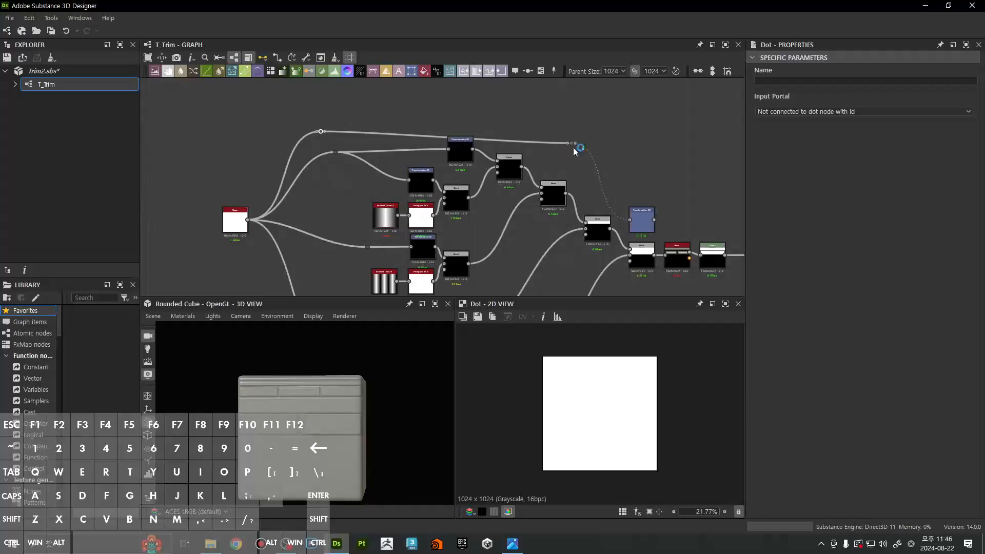
drag(573, 146, 568, 130)
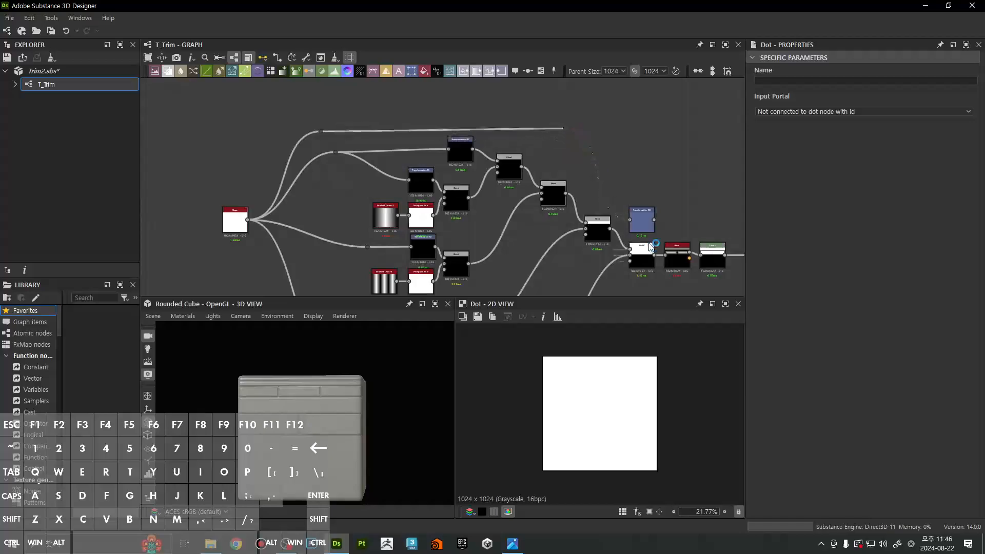
Shift the Bevel and Levels nodes away from the last Blend to make room in the chain
middle_drag(679, 243, 496, 189)
scroll(495, 186, up, 4)
drag(491, 178, 732, 215)
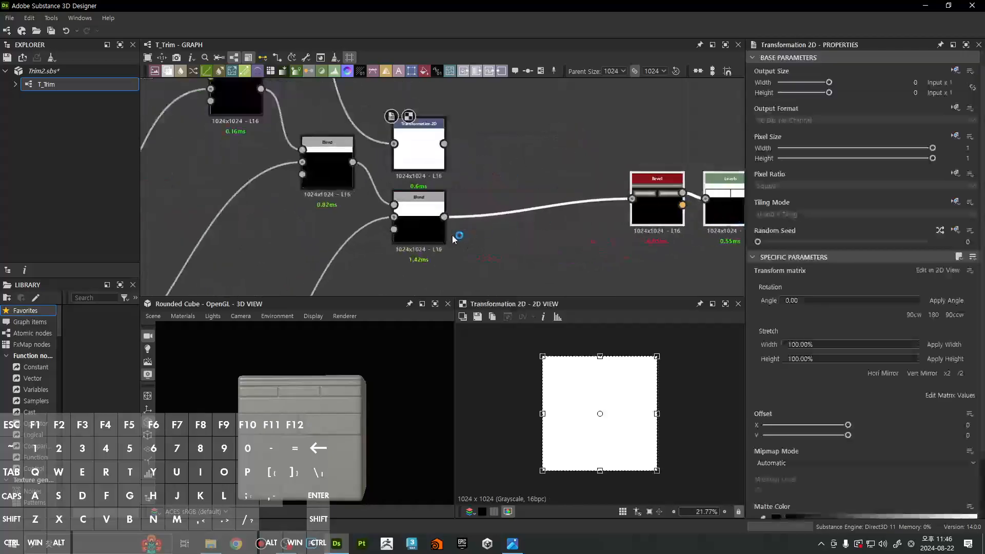
Examine the output of the last Blend and of the new Transformation 2D in the 2D view
click(441, 233)
scroll(647, 413, up, 5)
middle_drag(647, 413, 684, 326)
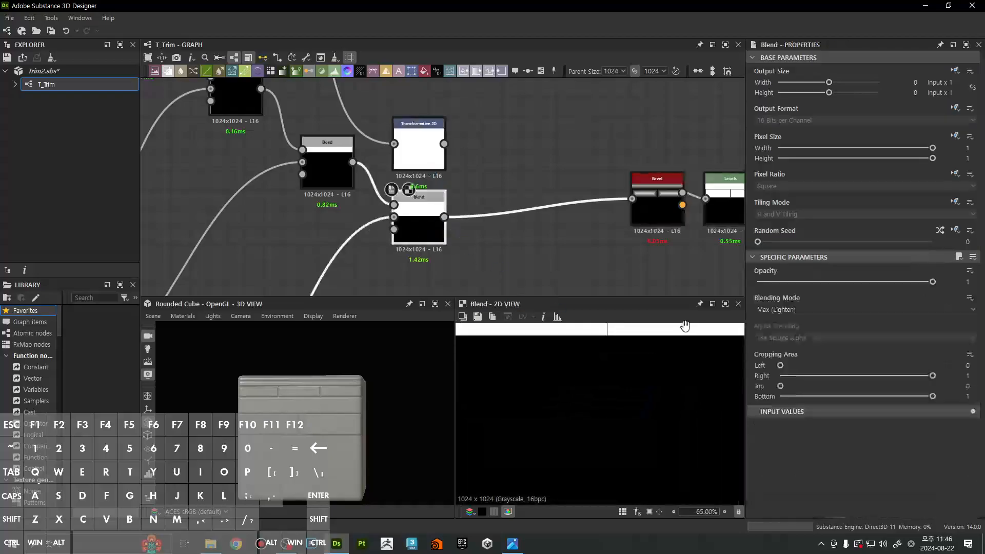
click(412, 159)
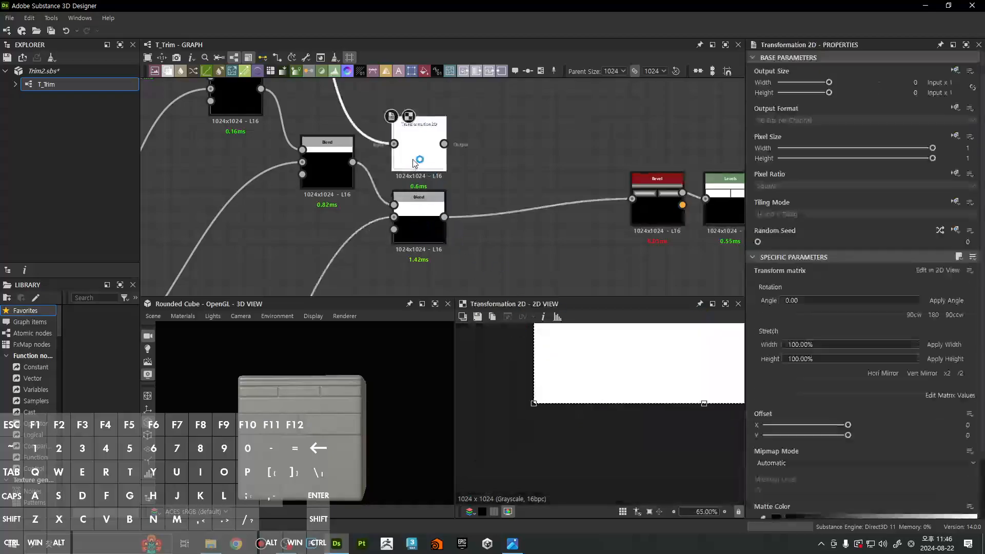
scroll(631, 374, down, 5)
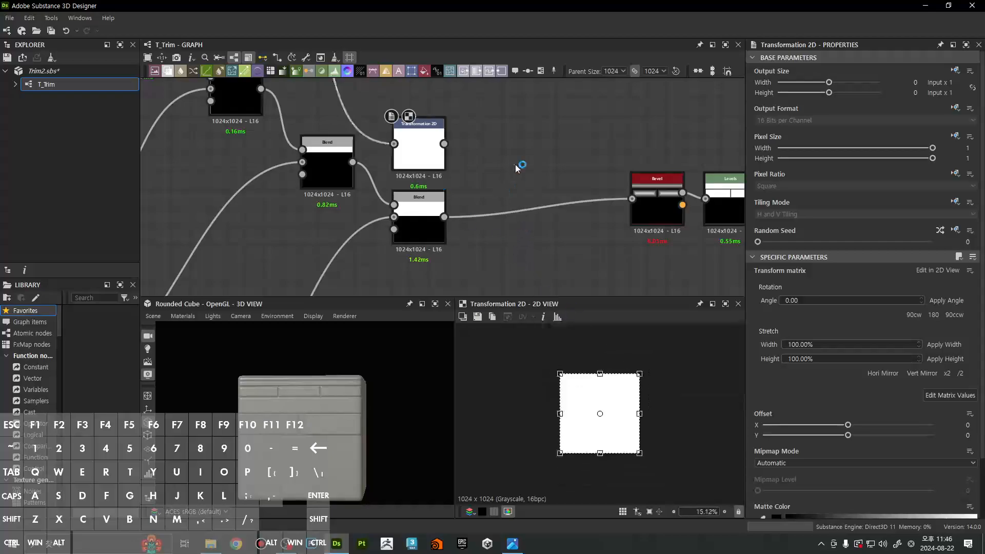
Add a Blend after the chain with the new Transformation 2D as foreground and the last Blend as background
key(space)
text(ble)
key(Return)
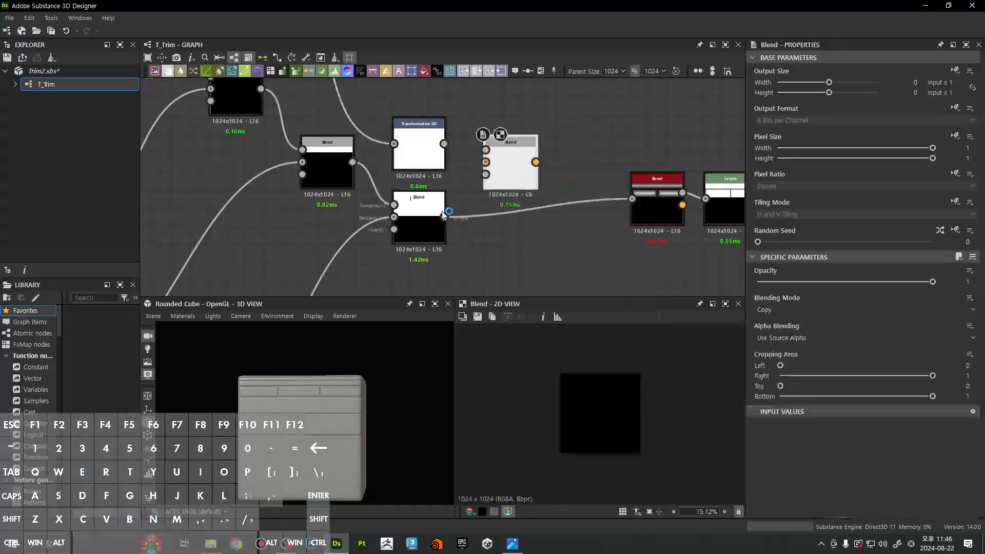
drag(443, 216, 485, 150)
click(432, 141)
drag(507, 158, 508, 177)
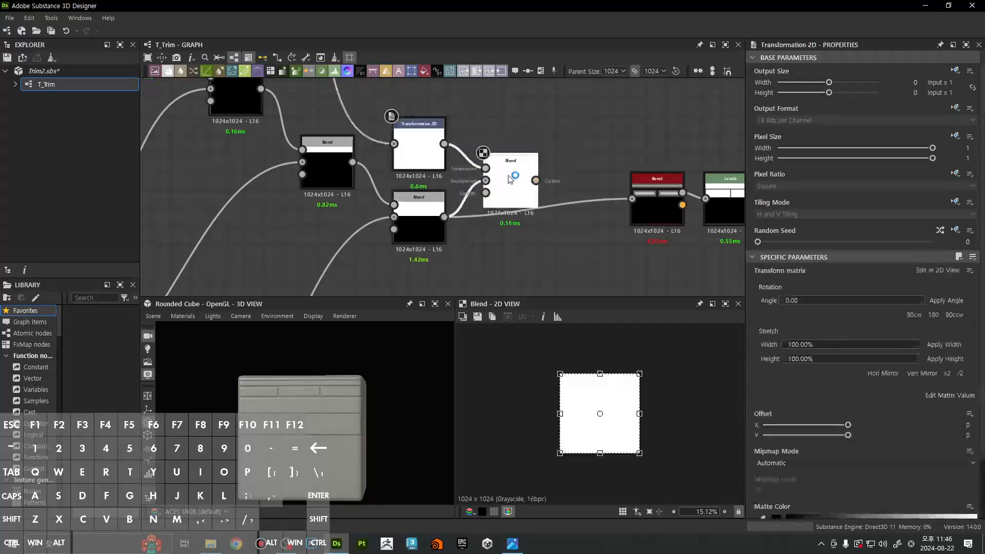
Set the new Blend's blending mode to Max (Lighten)
click(776, 309)
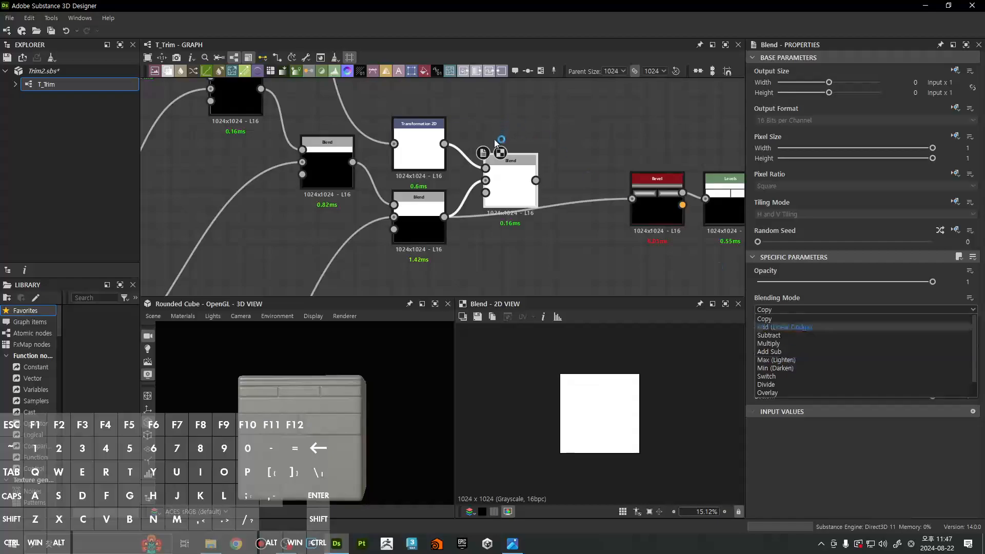
click(402, 216)
click(416, 165)
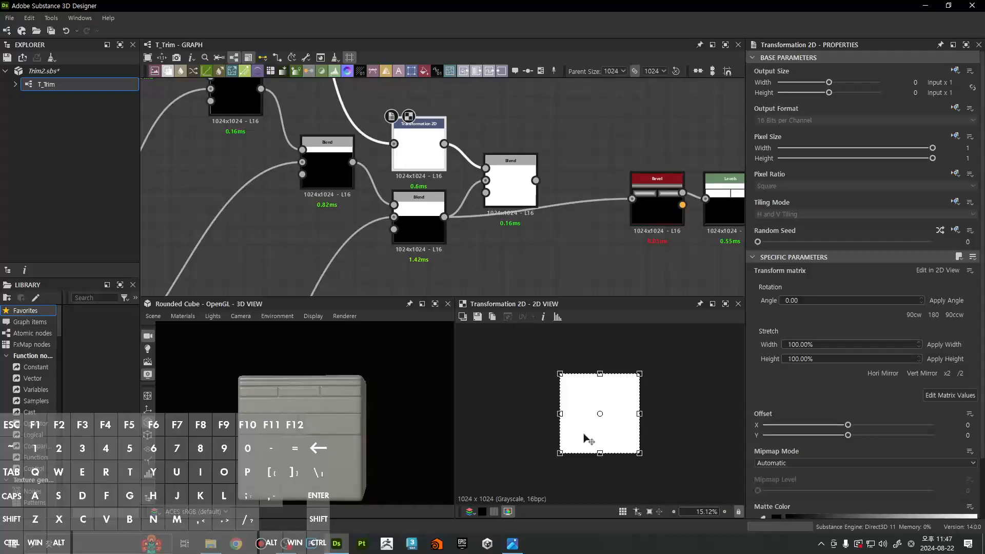
click(506, 175)
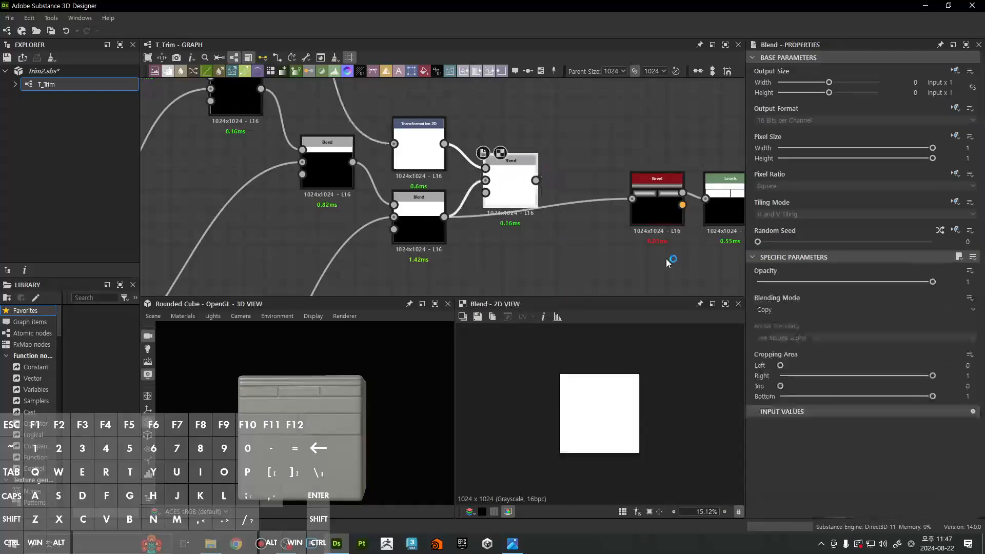
click(774, 310)
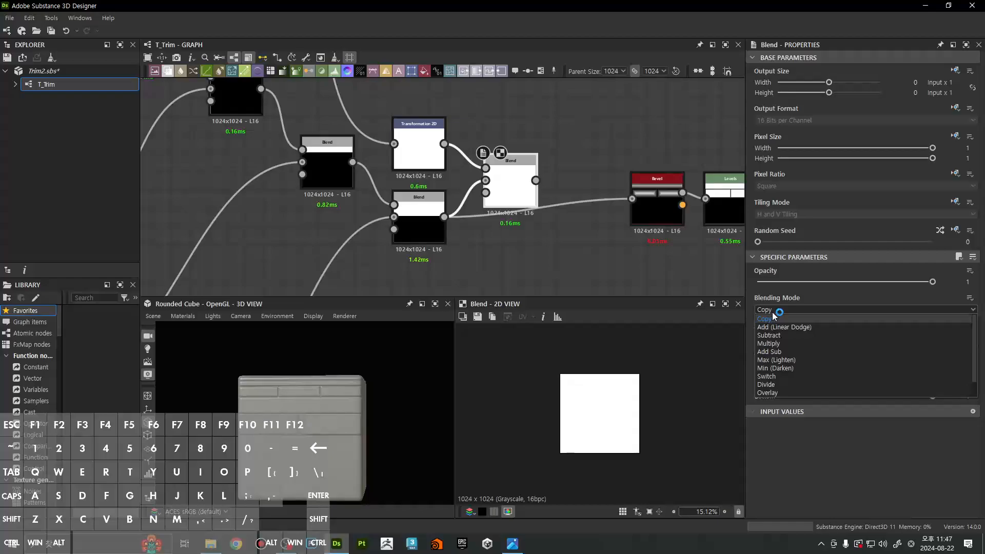
click(800, 361)
Scale the new Transformation 2D down into the image's lower-left corner and set its tiling mode to No Tiling
click(406, 156)
drag(638, 373, 583, 430)
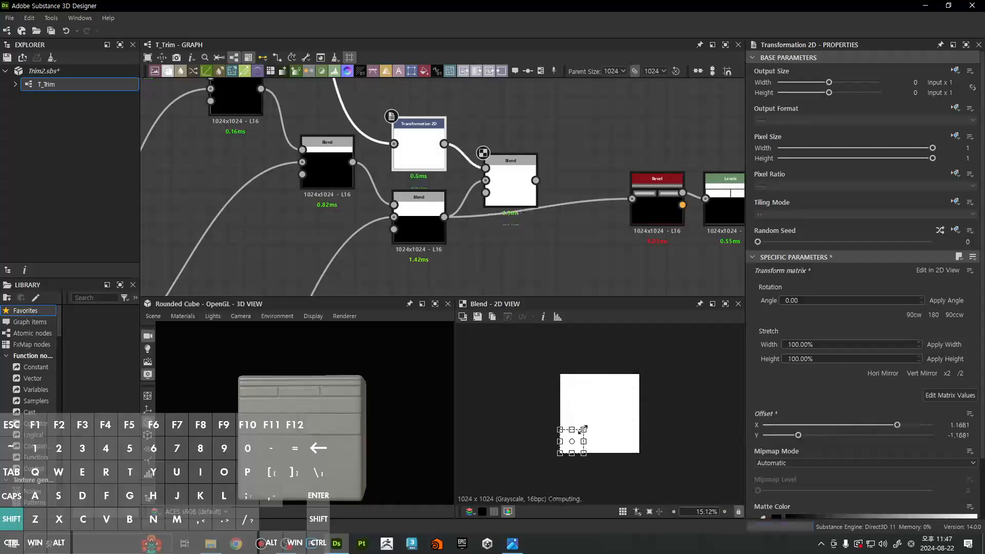
click(956, 202)
click(945, 242)
click(776, 215)
click(776, 223)
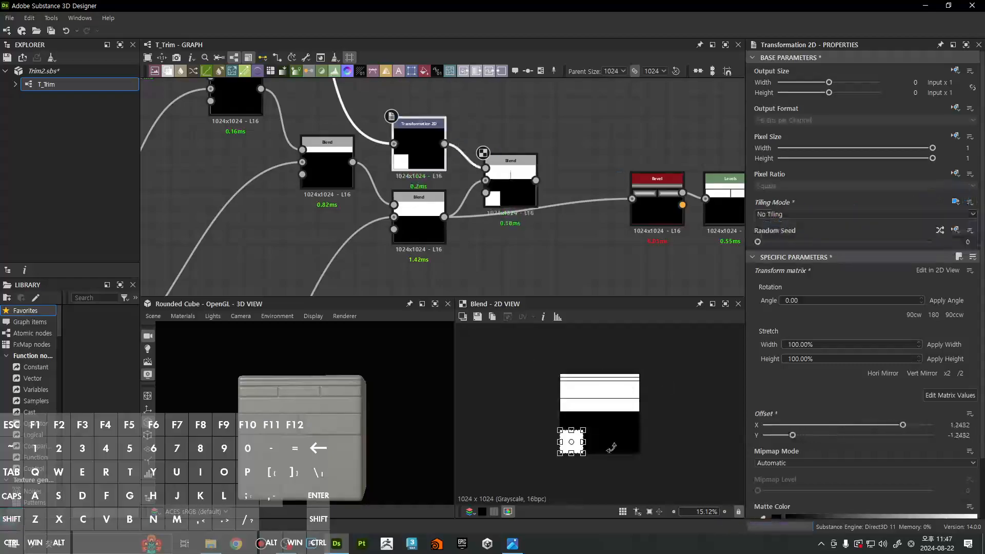
Shrink the corner square further toward the lower-left corner, proportionally, to an offset of about X 3.85 and Y -3.85
scroll(611, 447, up, 6)
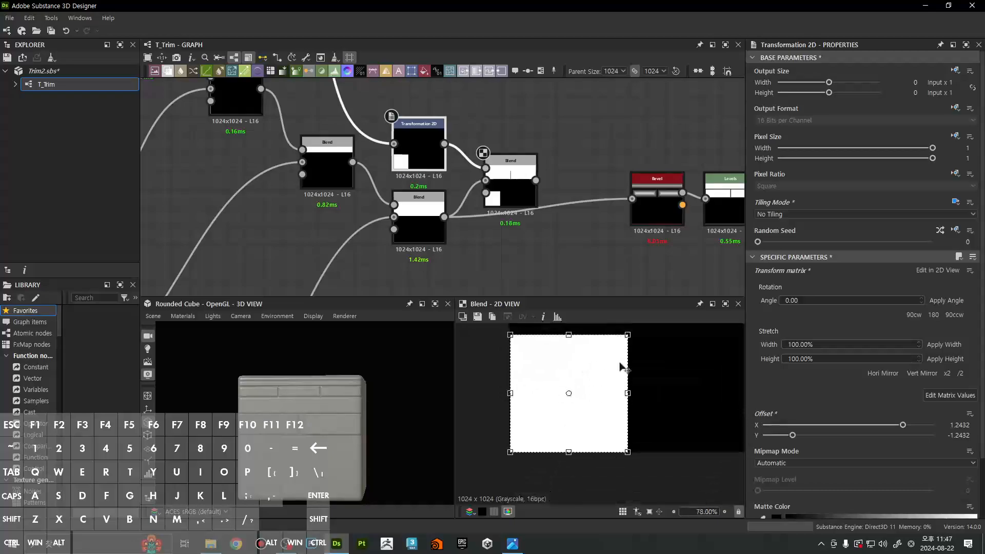
shift+drag(627, 334, 578, 387)
scroll(560, 406, down, 8)
scroll(551, 456, up, 10)
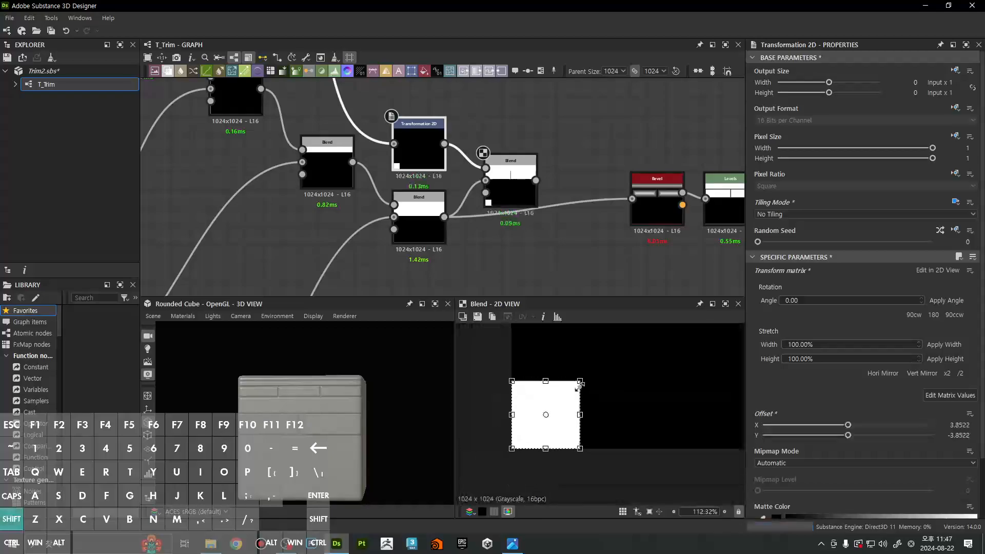
Transfer the Bevel's input connection to the new Blend's output and inspect the corner square on the 3D cube
middle_drag(519, 231, 446, 232)
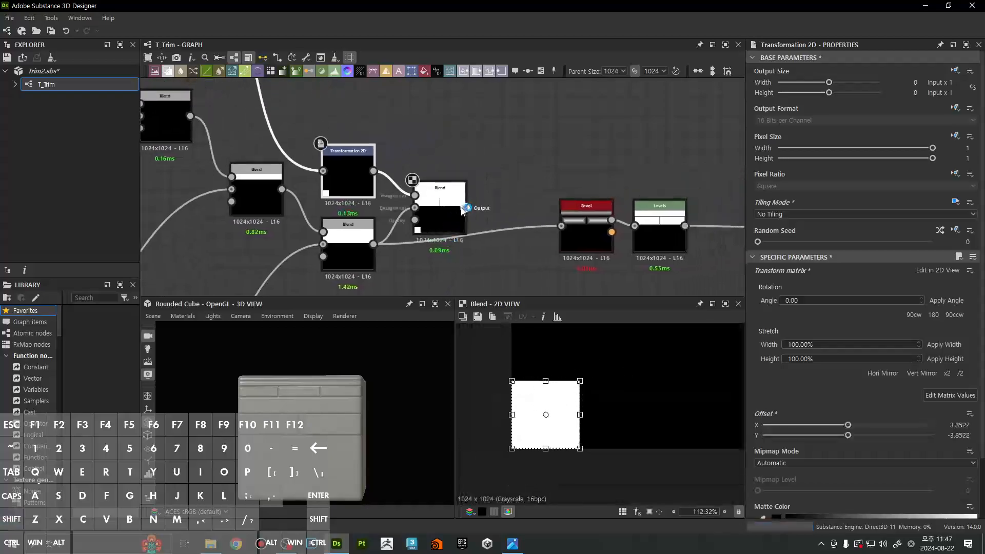
drag(462, 208, 589, 219)
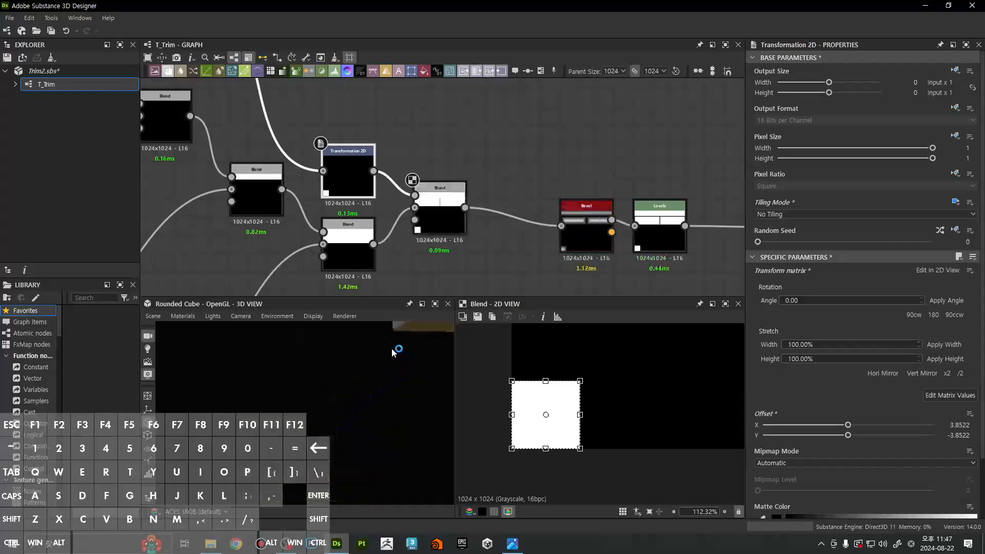
drag(392, 349, 379, 369)
Try No Tiling as the Bevel node's tiling mode, then restore Vertical Tiling
double_click(589, 238)
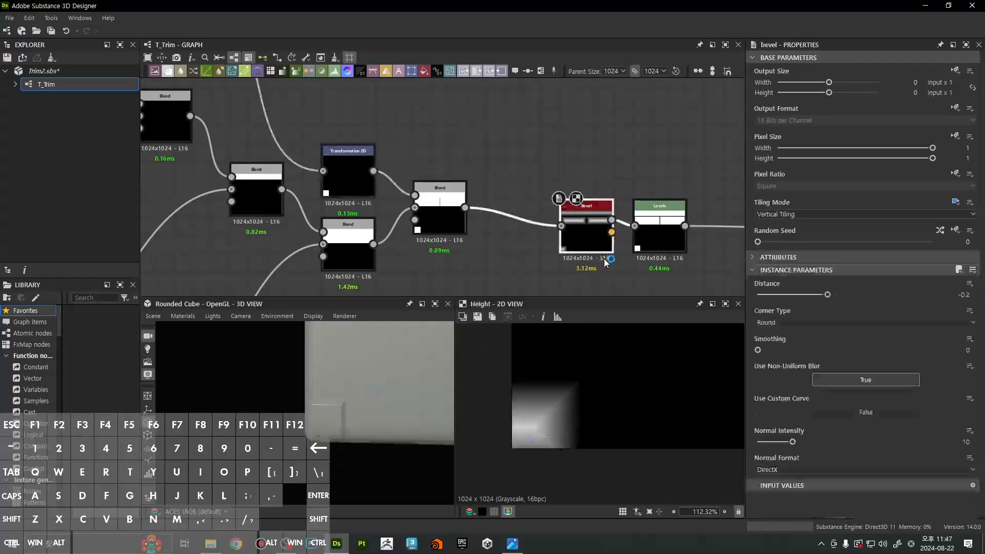
click(770, 213)
click(769, 224)
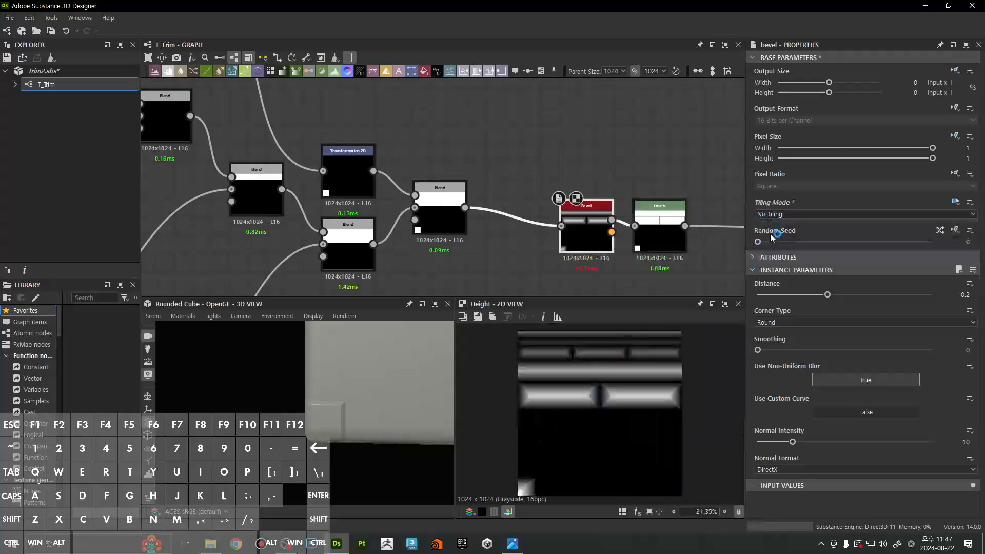
click(781, 215)
click(775, 239)
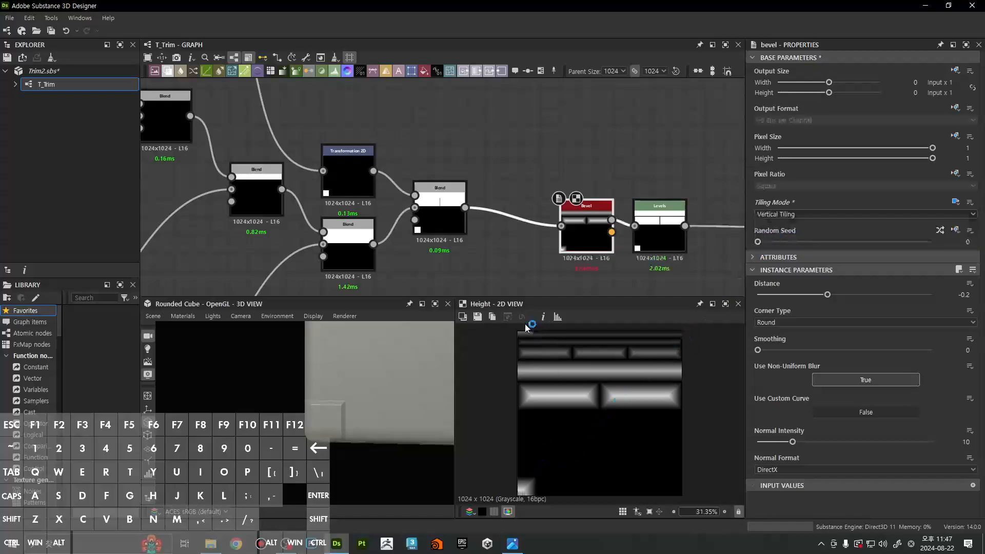
Examine the new Blend's output in the tiled 2D view around the corner square
double_click(437, 225)
key(space)
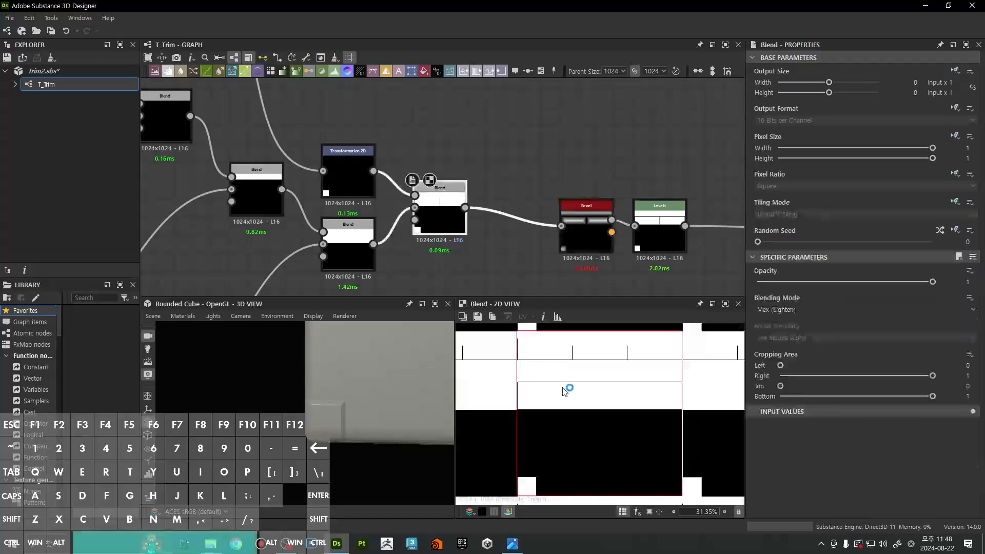
scroll(564, 391, up, 10)
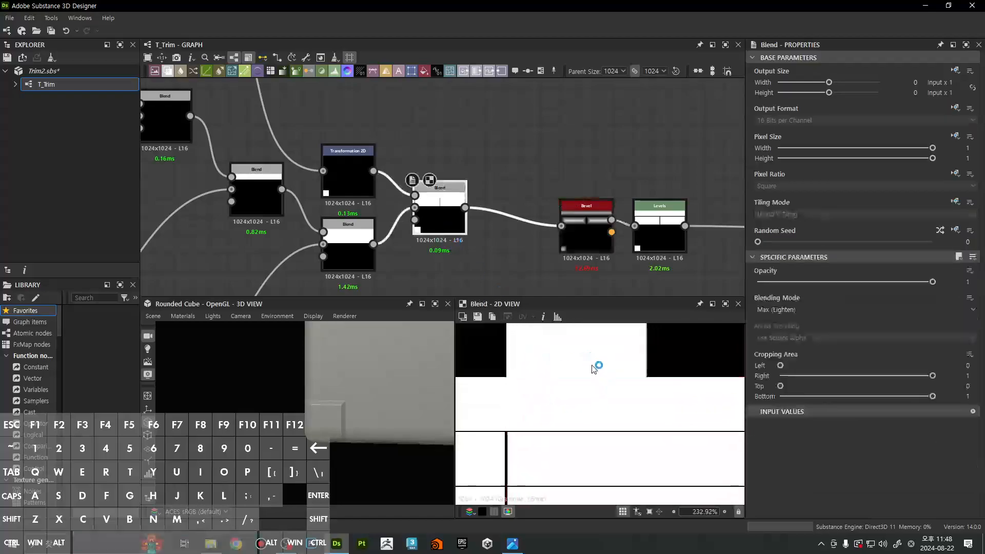
Set the corner square's Transformation 2D mipmap mode to Manual
click(362, 178)
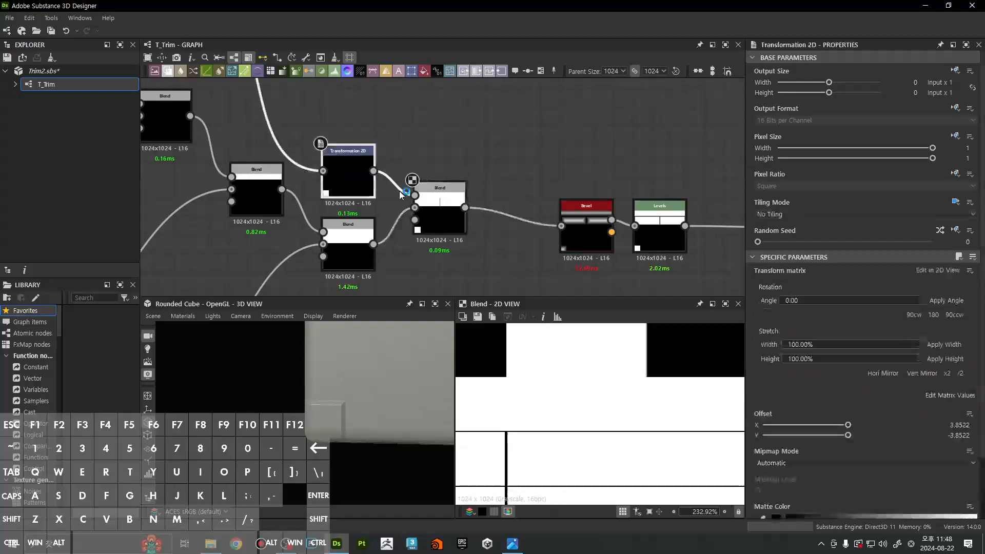
scroll(808, 446, down, 2)
click(810, 394)
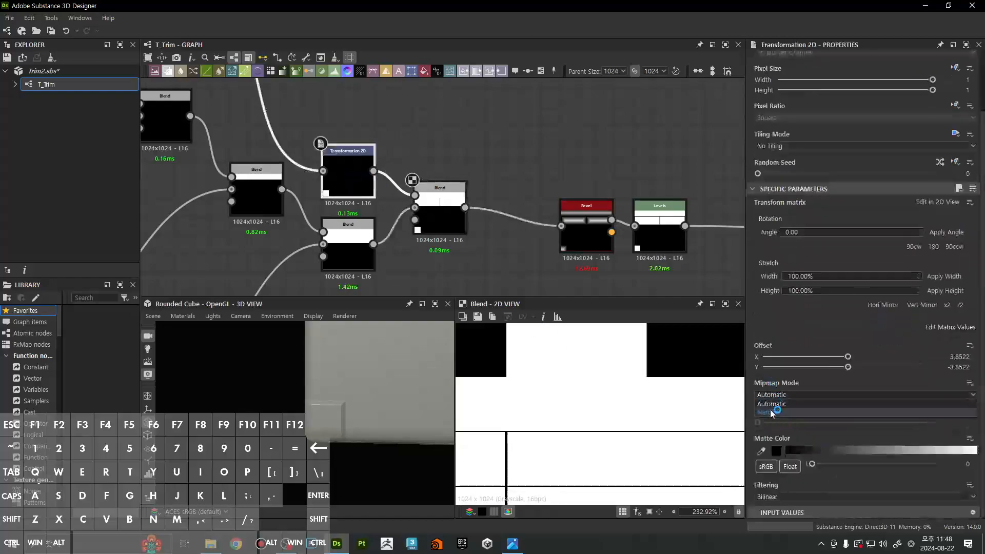
click(775, 415)
Nudge the corner square up and to the right to offset X 3.8462 and Y -3.8462, using the Bevel's height output as the preview
double_click(584, 233)
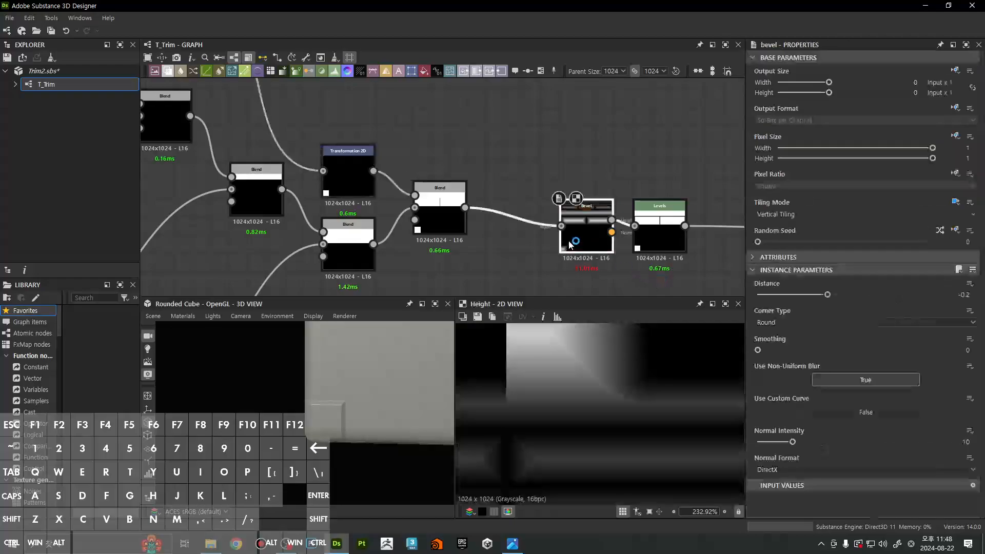
click(359, 199)
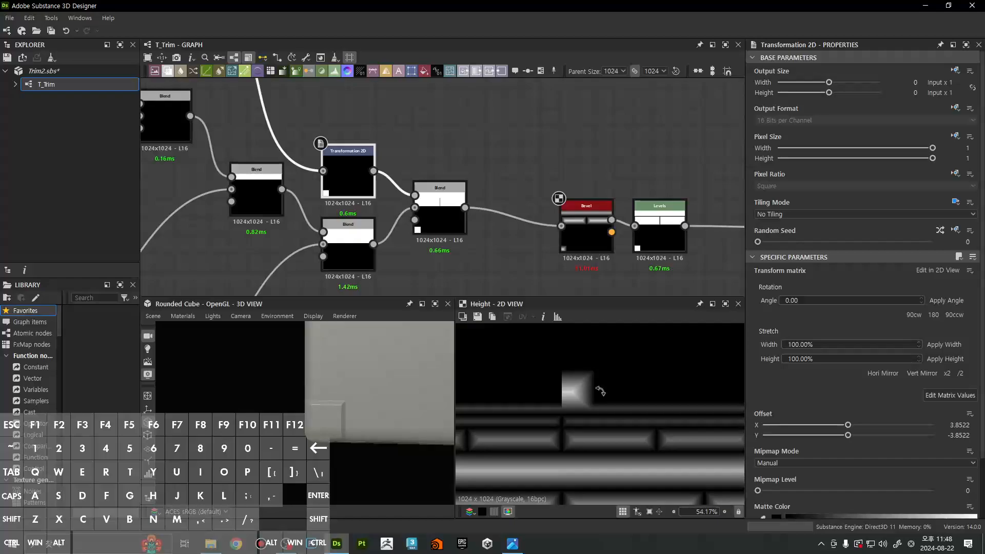
double_click(339, 182)
scroll(589, 397, up, 5)
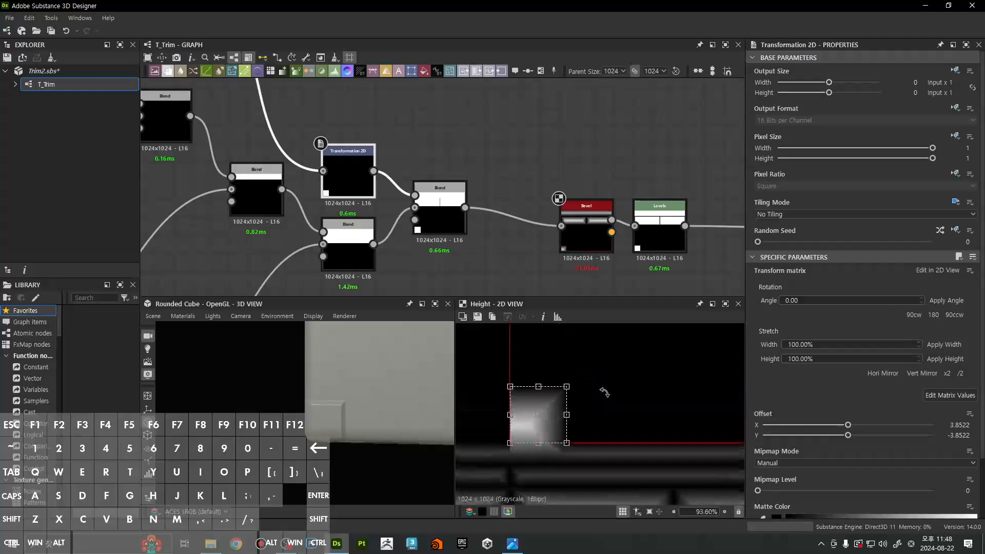
key(Up)
key(Up)
key(Up)
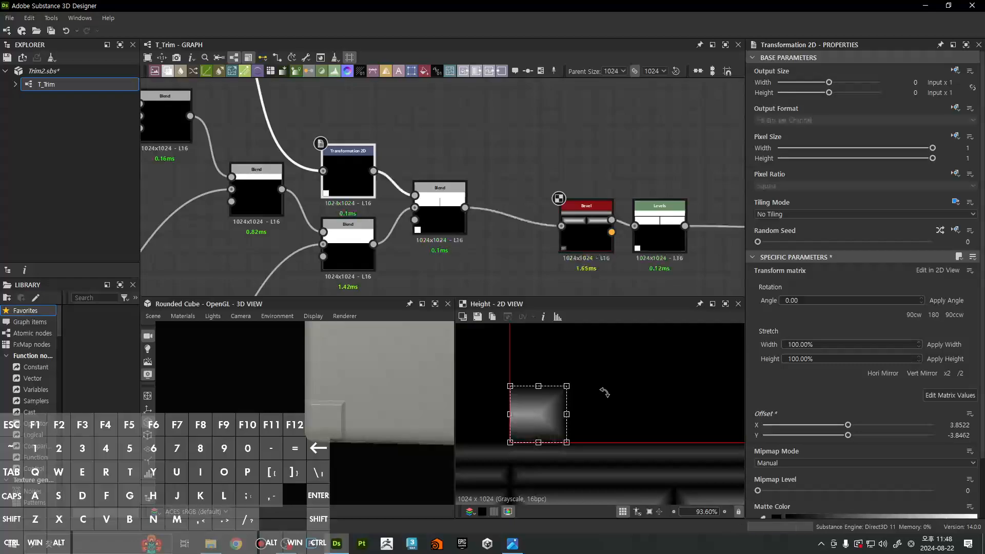
key(Right)
key(Right)
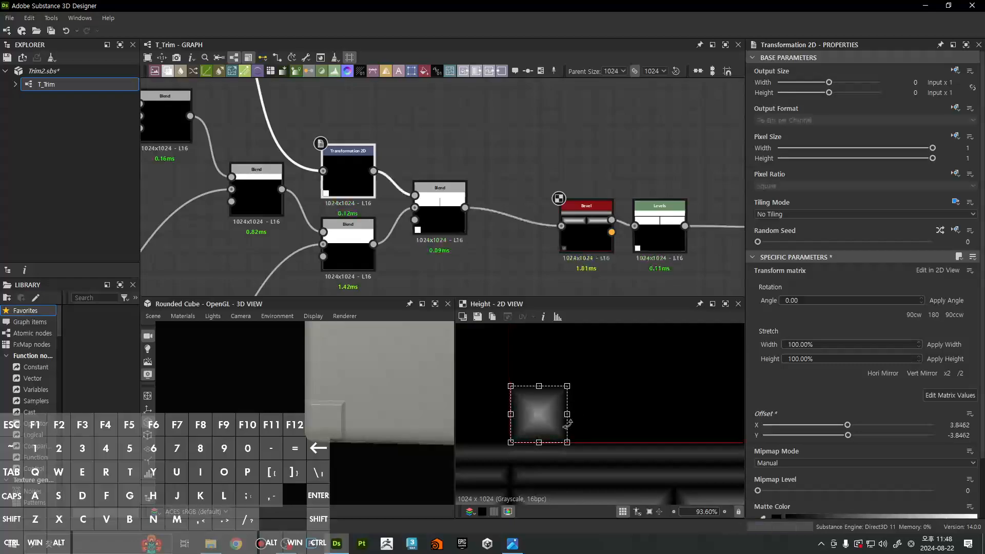
Move the Bevel and Levels nodes closer to the last Blend and preview both of their outputs
drag(544, 156, 666, 245)
drag(666, 246, 593, 229)
click(595, 260)
double_click(586, 218)
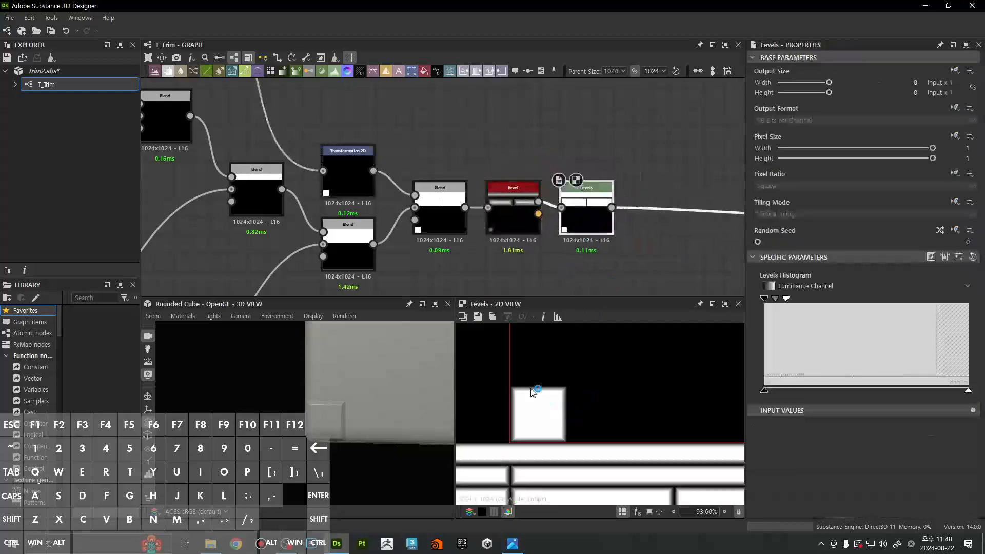
double_click(518, 218)
scroll(576, 425, down, 9)
key(space)
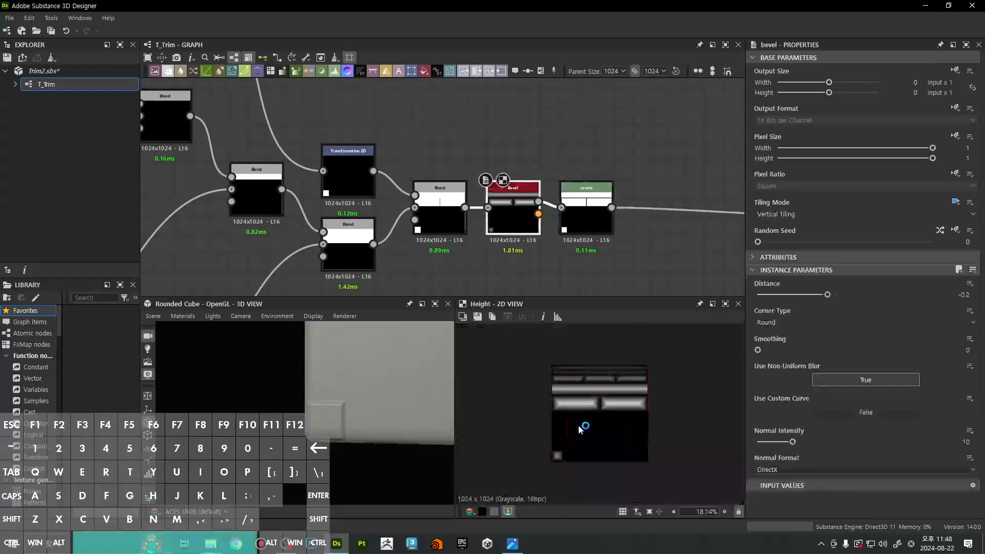
double_click(586, 215)
Duplicate the corner square's Transformation 2D node and place the copy above the original
click(349, 153)
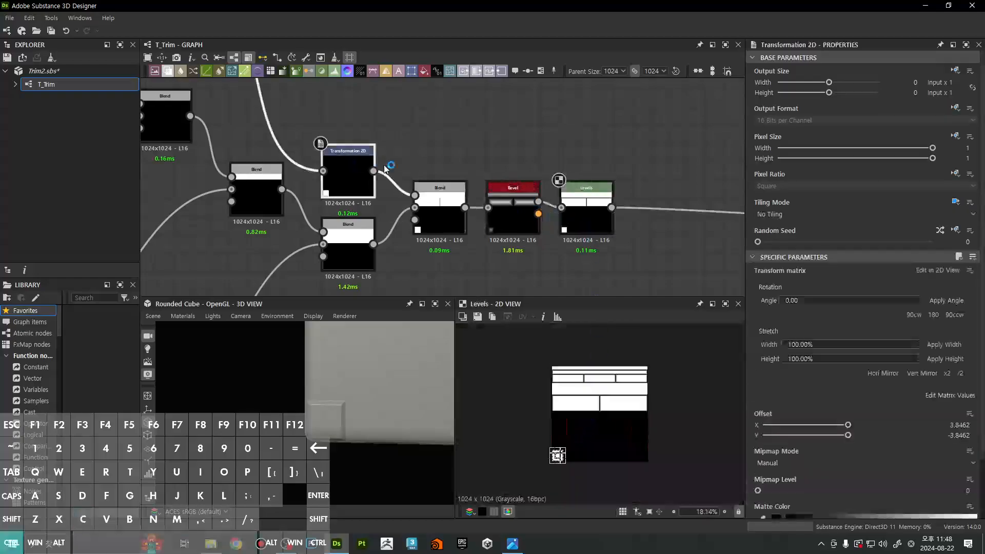
key(ctrl+d)
drag(403, 189, 350, 109)
Add a Blend node that combines the duplicated and original Transformation 2D nodes in Max (Lighten) mode
middle_drag(432, 125, 444, 156)
click(444, 147)
key(space)
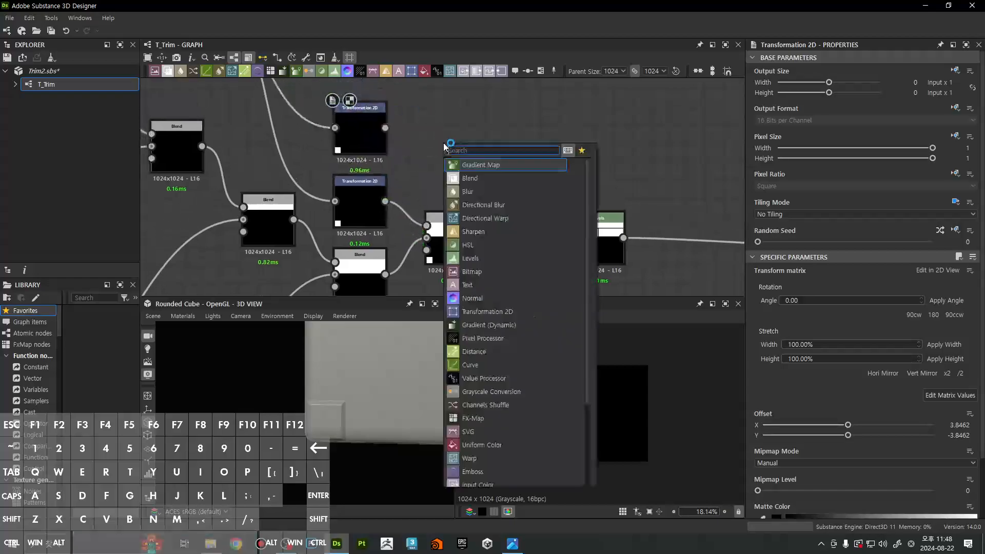
text(blend)
key(Return)
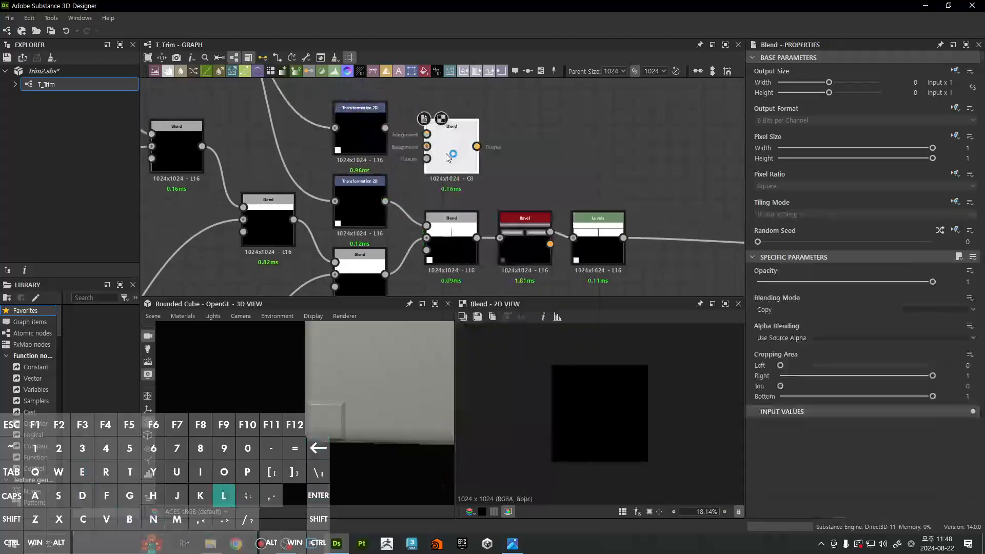
drag(386, 201, 426, 146)
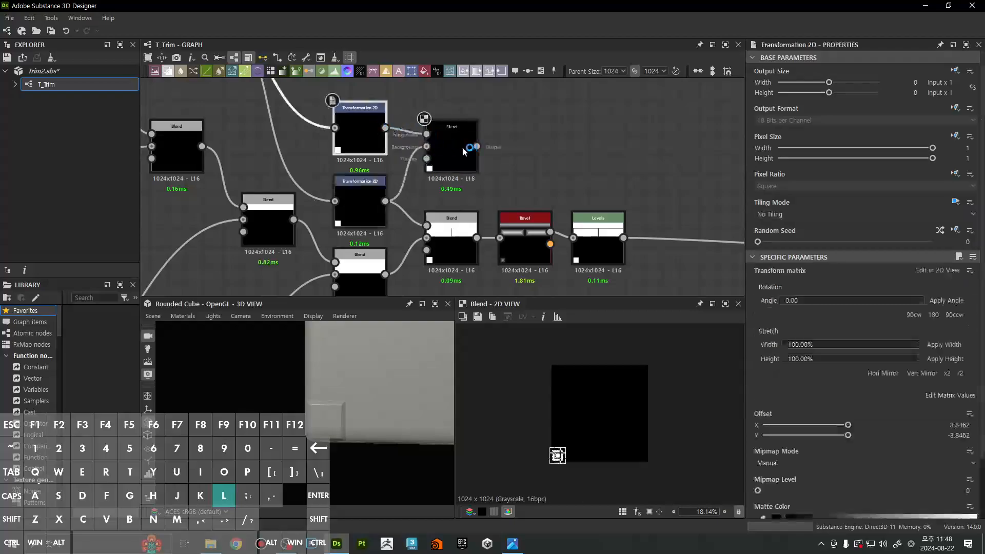
drag(451, 153, 452, 171)
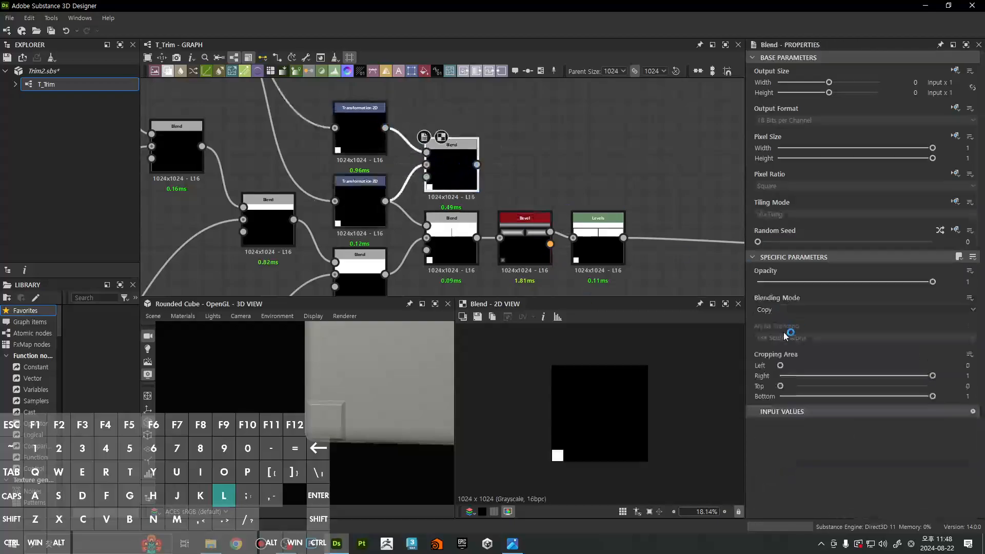
click(780, 309)
click(768, 356)
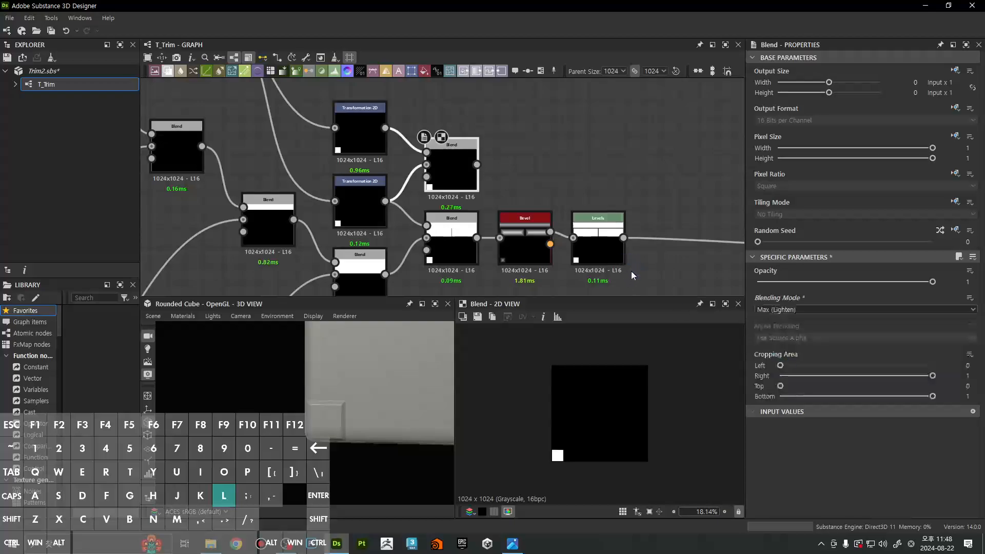
Shift the final Blend, Bevel and Levels aside, feed the new Blend into the final Blend's foreground, and preview the Levels output
drag(632, 272, 549, 254)
click(503, 200)
drag(471, 166, 526, 225)
click(451, 169)
double_click(696, 259)
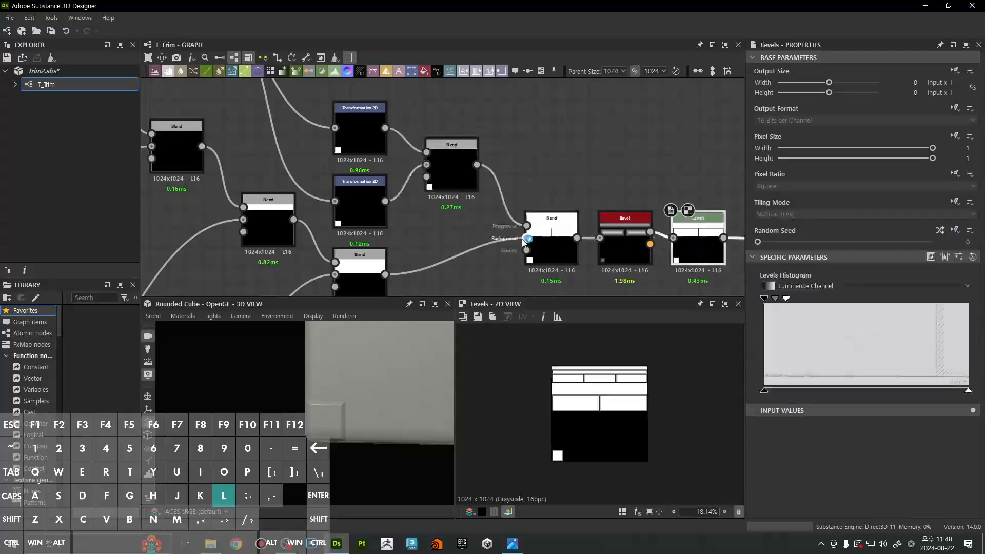
Place the duplicated square right beside the first and reduce it to about half height, at offset X 2.8423 and Y -7.9095
click(353, 136)
scroll(551, 462, up, 10)
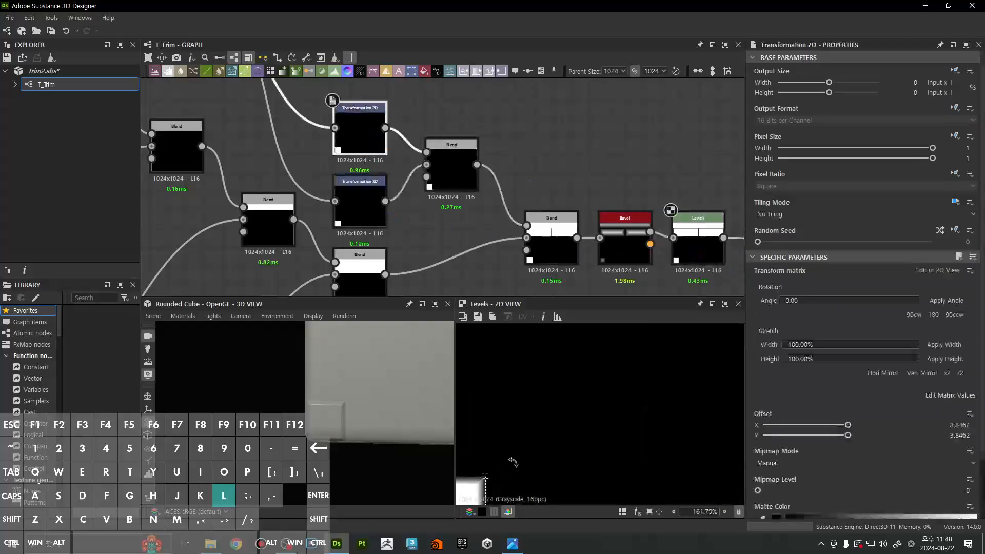
shift+drag(560, 407, 631, 411)
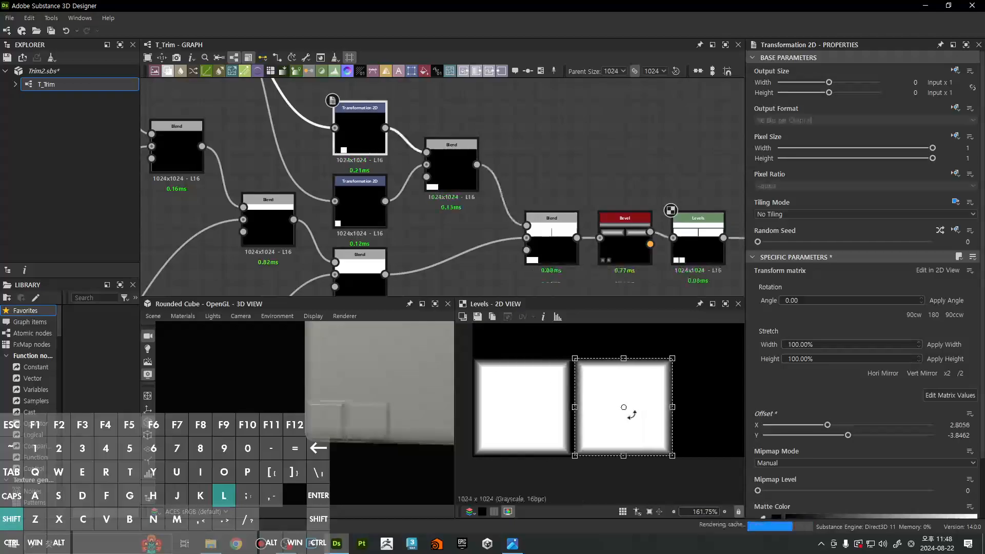
scroll(636, 395, up, 7)
shift+drag(631, 374, 655, 390)
scroll(625, 376, down, 10)
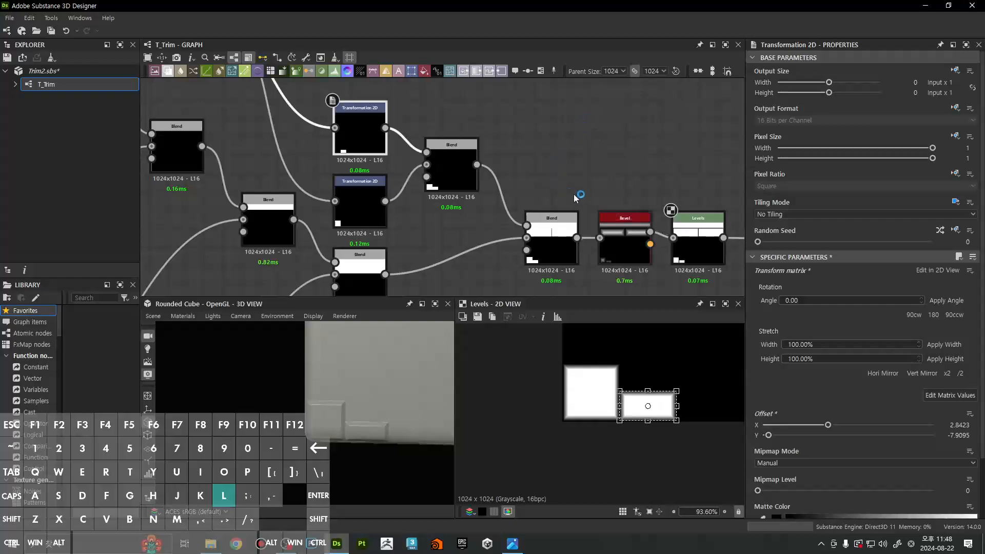
View the Normal output in the 2D view and frame the whole cube in the 3D view
key(f)
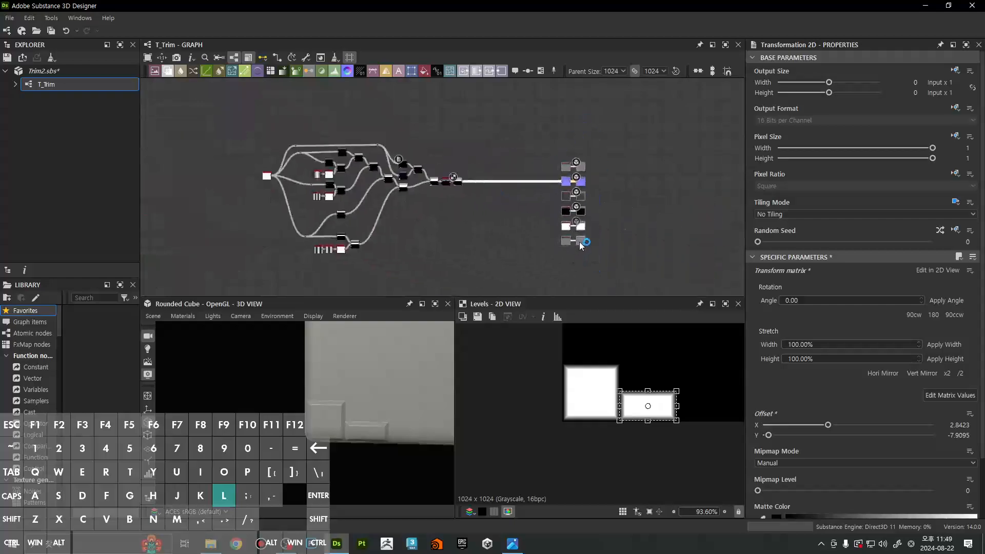
double_click(581, 182)
key(f)
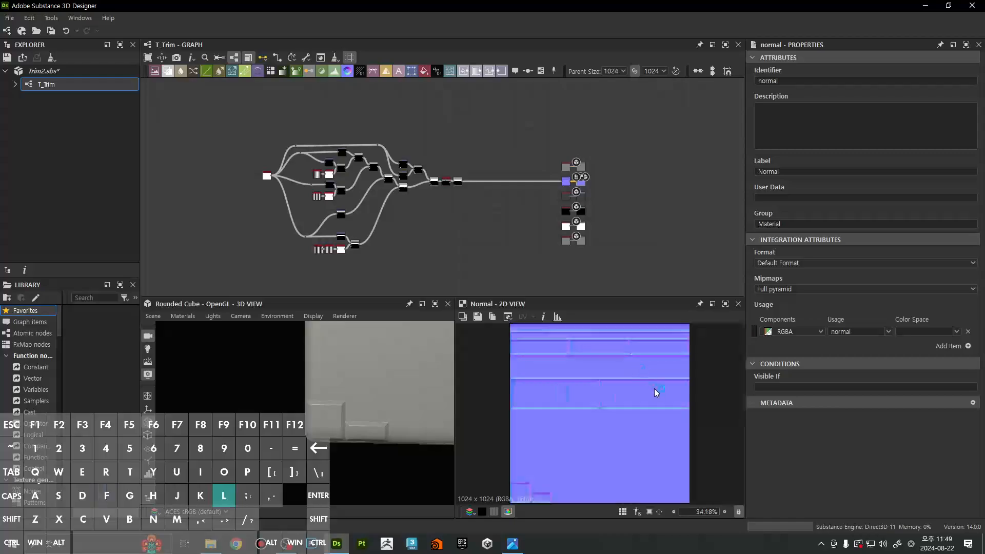
key(f)
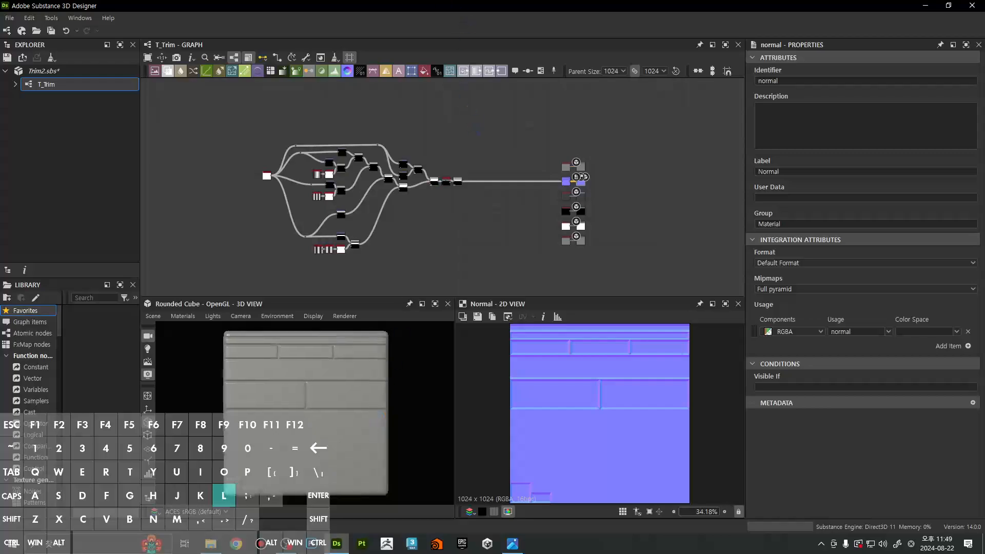
Compare the panel bevels on the 3D cube with the reference image 2024-08-19_235849.png
drag(641, 3, 590, 176)
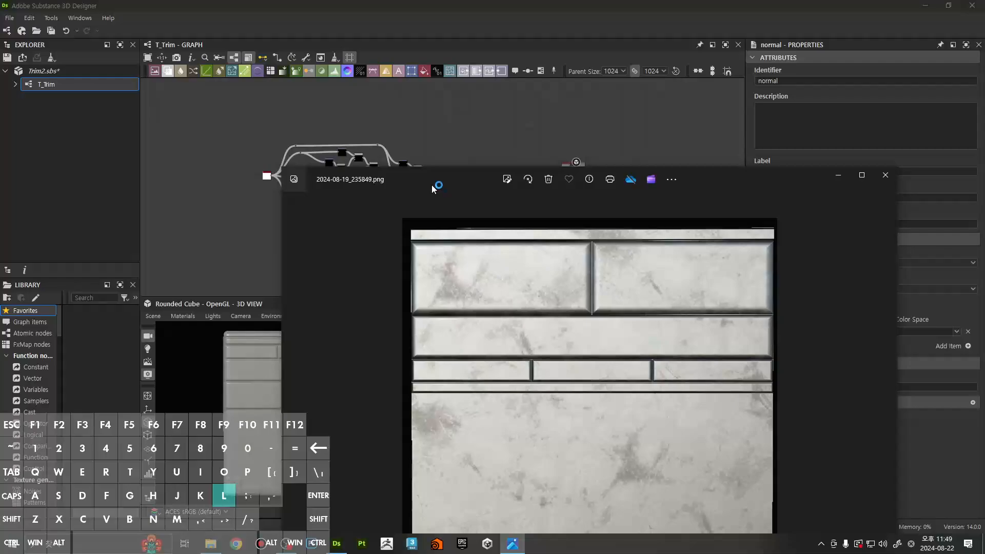
drag(431, 185, 601, 177)
scroll(312, 374, up, 5)
middle_drag(312, 373, 340, 373)
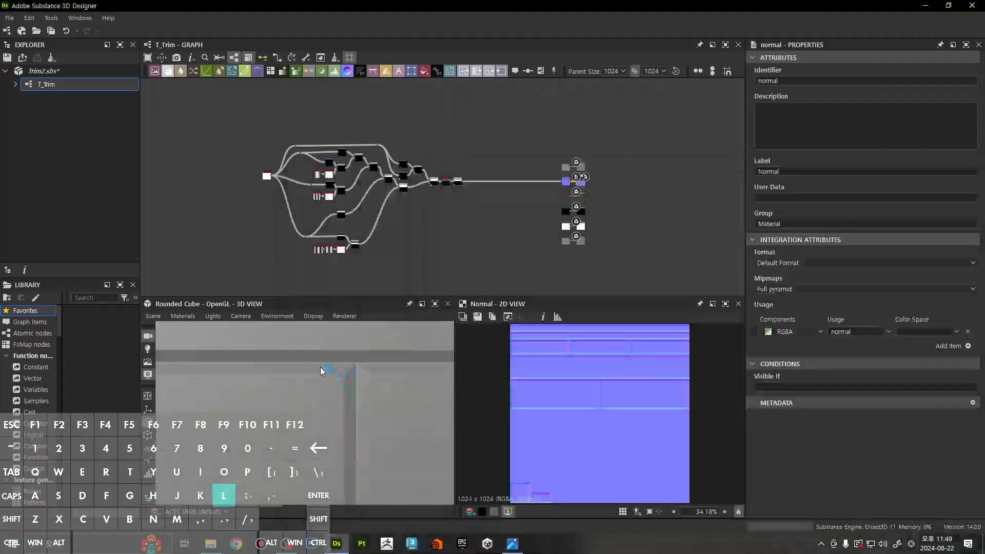
key(alt+Tab)
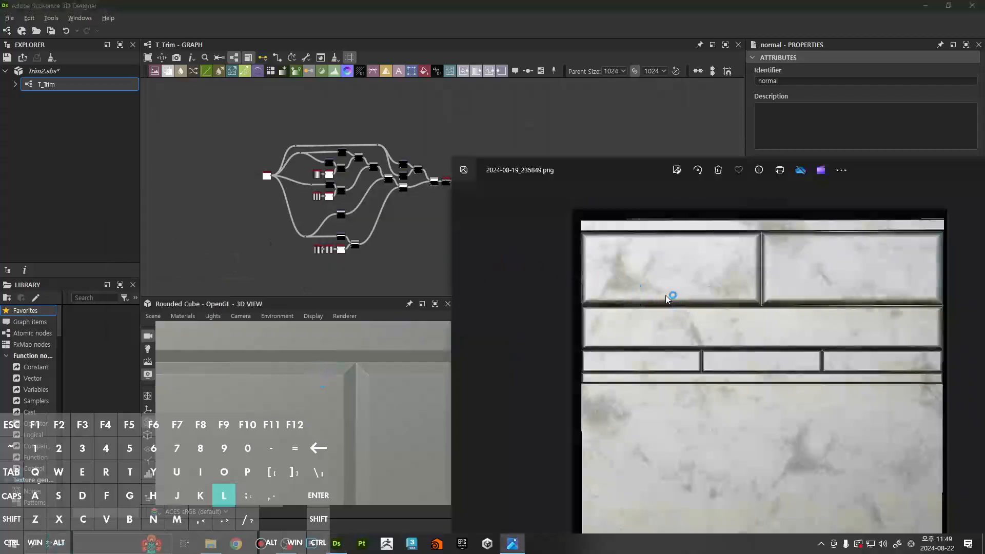
drag(613, 171, 394, 1)
Try moving the Levels node's midtone toward black, inspect the panel grooves under different lighting, and undo the change
scroll(468, 174, up, 5)
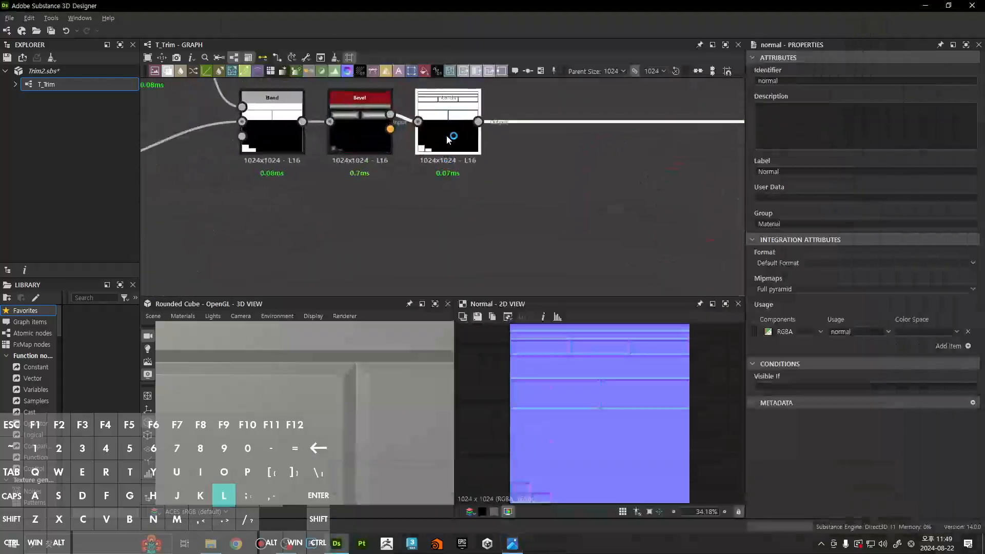
click(446, 135)
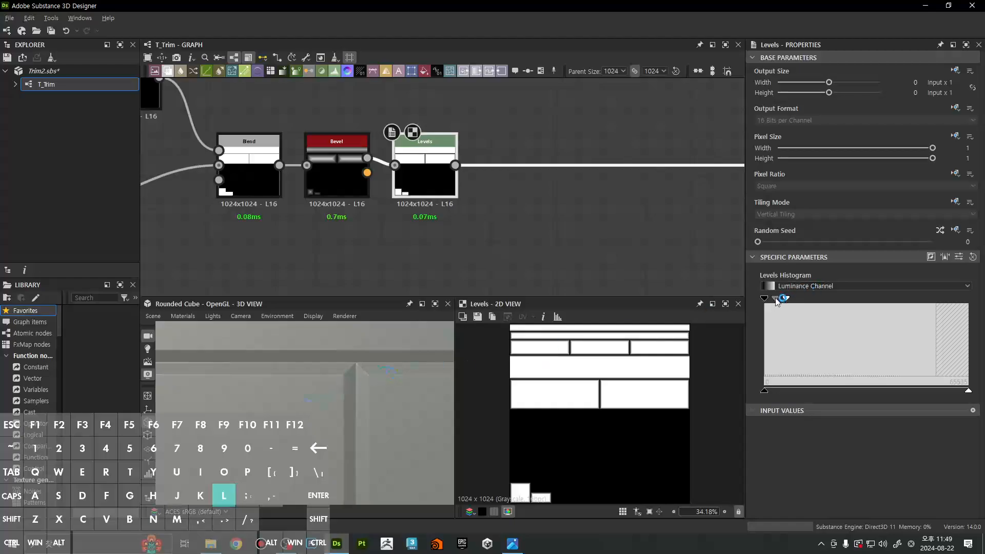
drag(777, 301, 767, 304)
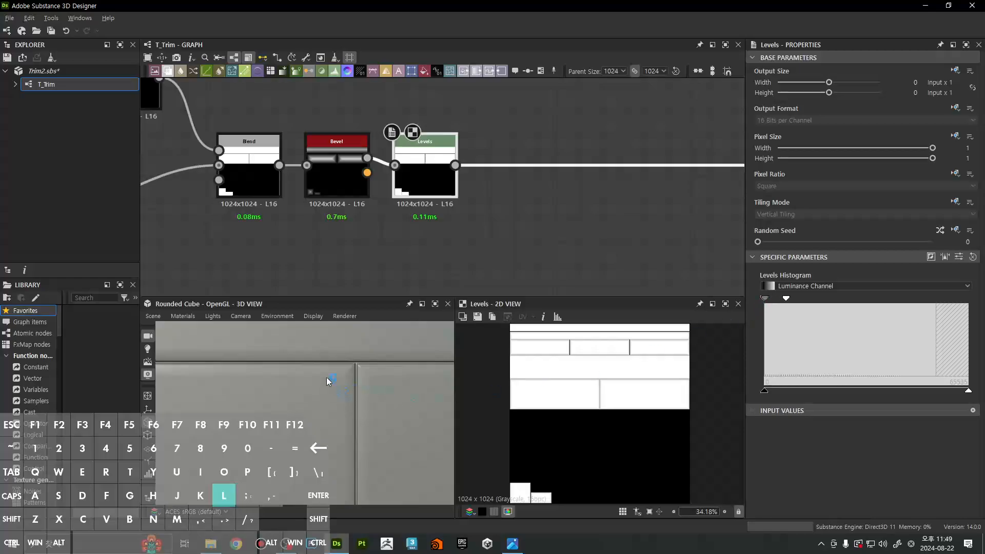
drag(326, 377, 335, 367)
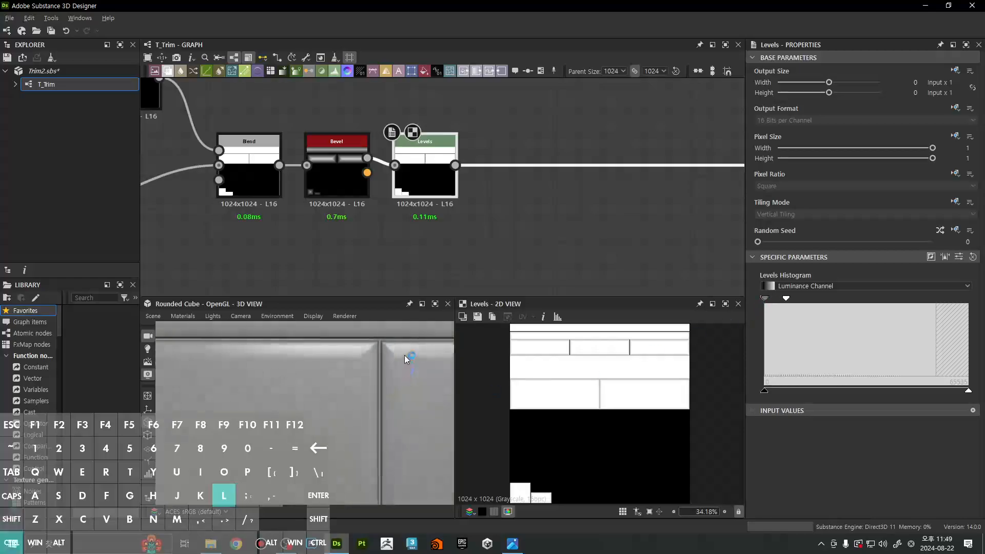
drag(410, 356, 370, 358)
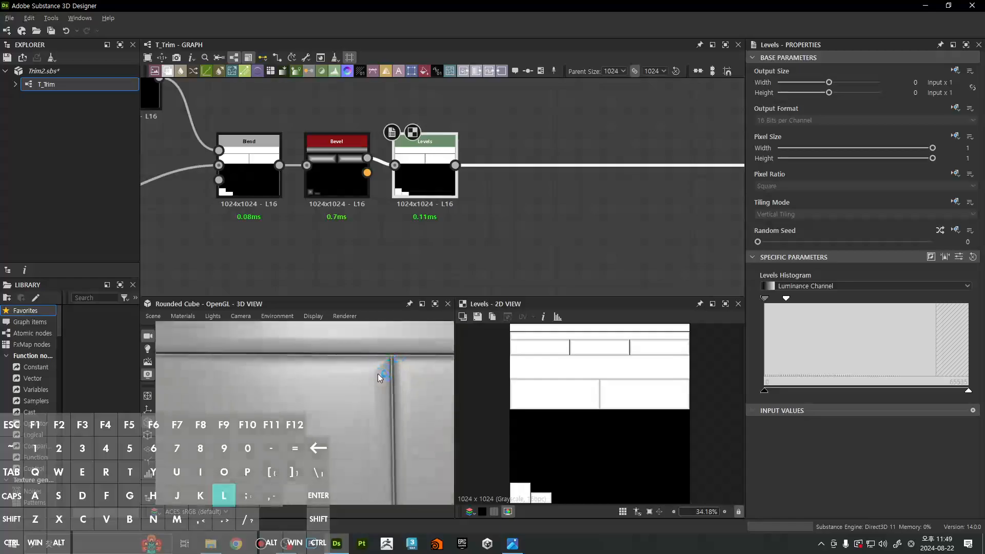
key(ctrl+z)
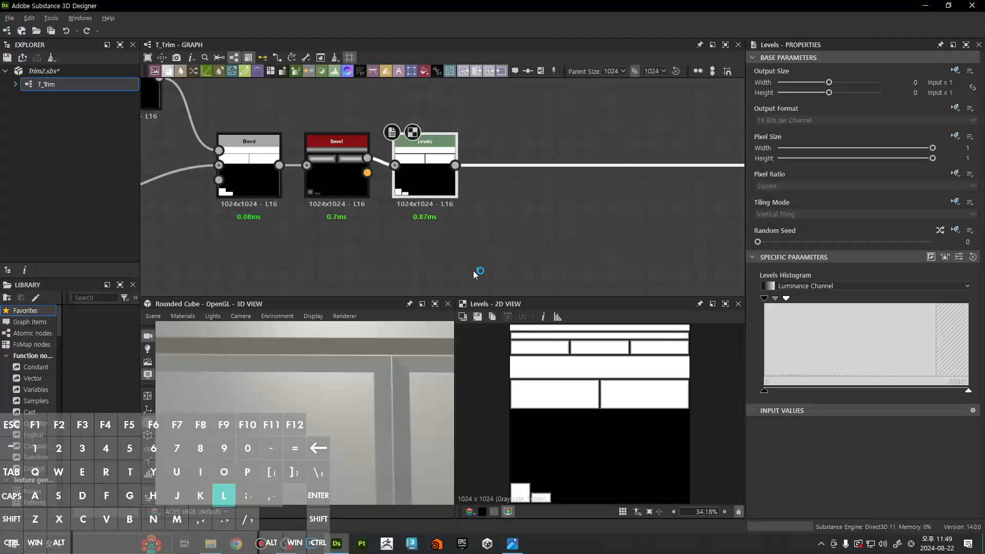
Add a Curve node to the graph after the Levels node
middle_drag(533, 225, 510, 227)
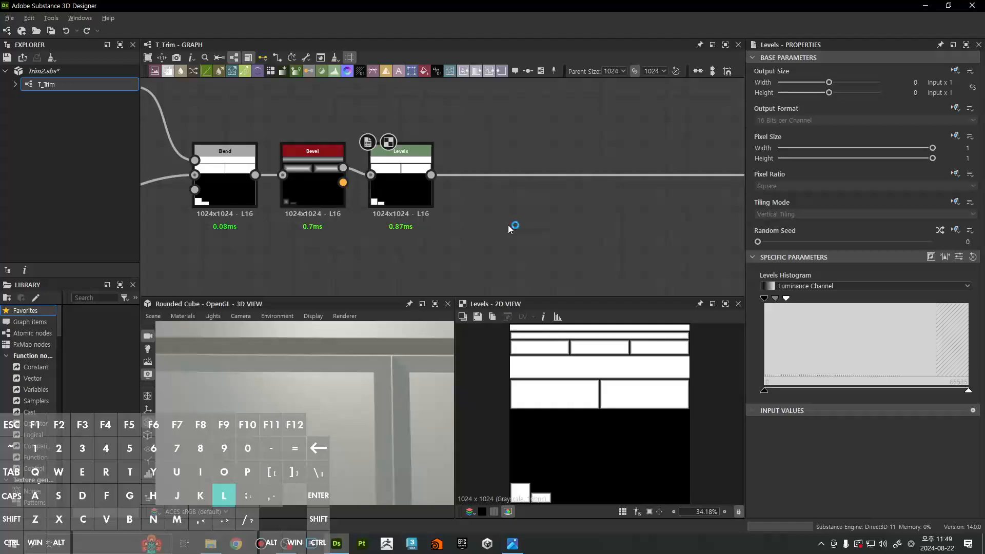
key(space)
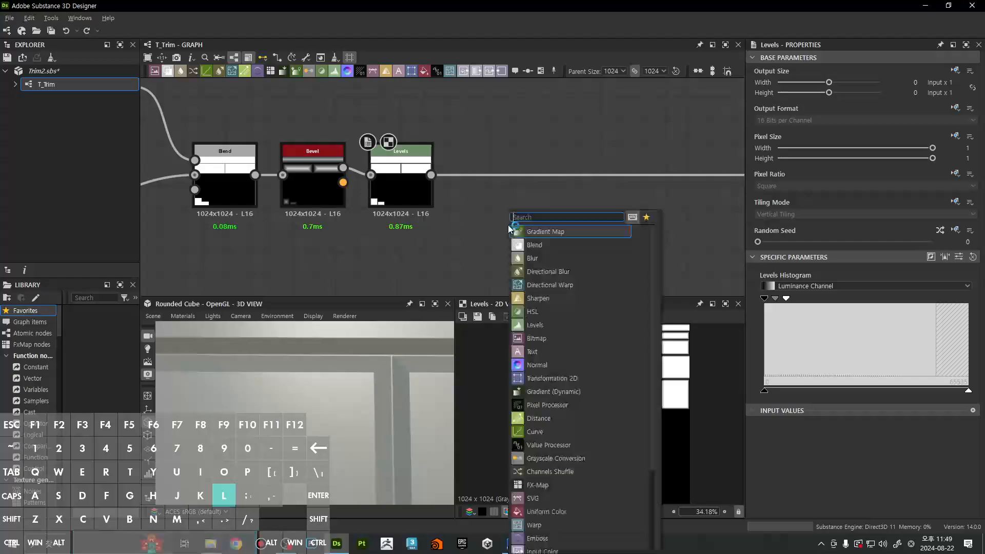
text(curv)
key(Return)
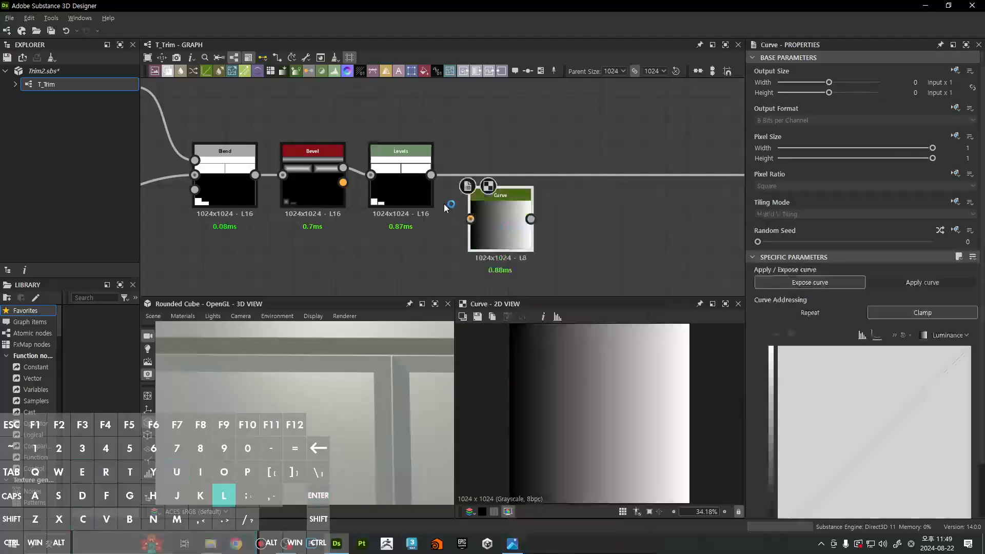
Try feeding the Levels output into the Curve node above the main chain, then disconnect it
drag(431, 175, 595, 54)
scroll(819, 434, down, 3)
middle_drag(572, 193, 570, 286)
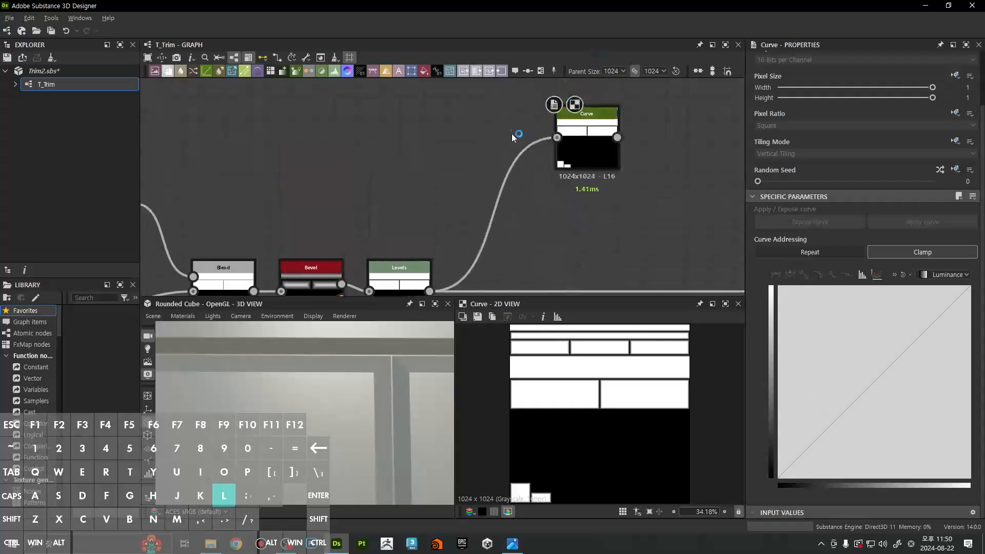
key(Delete)
drag(513, 134, 505, 210)
Add a Gradient Linear 1 node, feed it into the Curve node, and line the two nodes up
key(space)
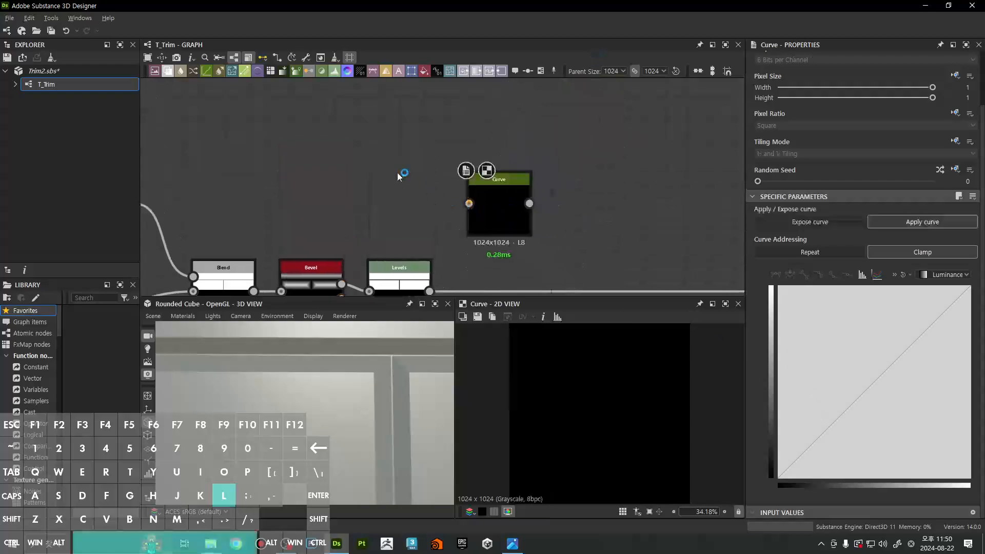
text(gradient)
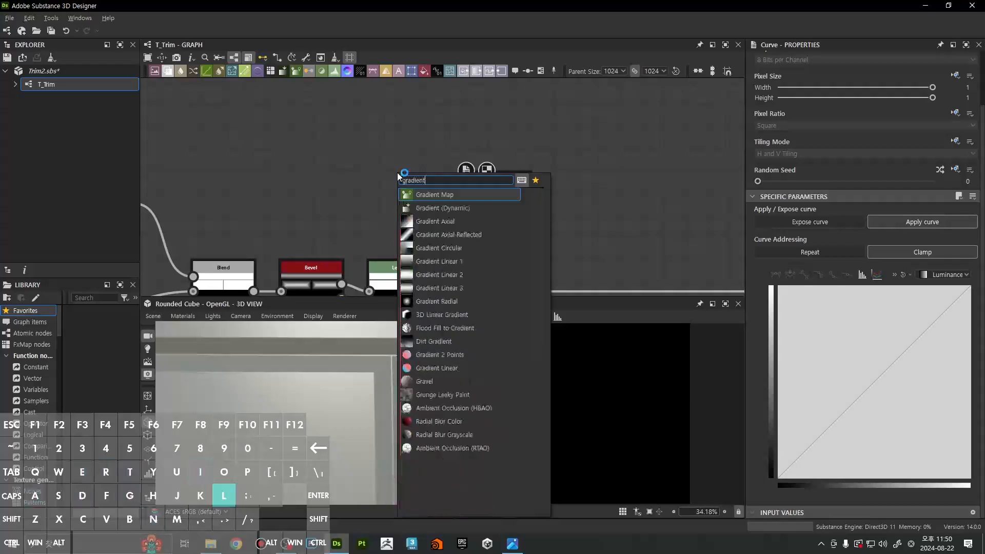
click(436, 261)
drag(421, 185, 469, 204)
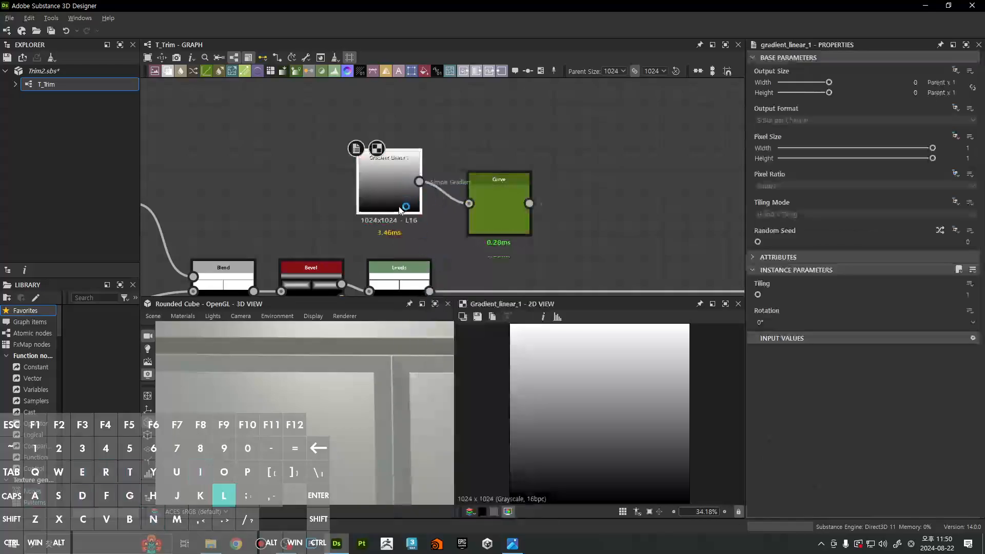
drag(403, 207, 403, 228)
double_click(510, 205)
Rotate the Gradient Linear 1 so it runs horizontally from black to white, and open the Curve node's parameters
click(396, 227)
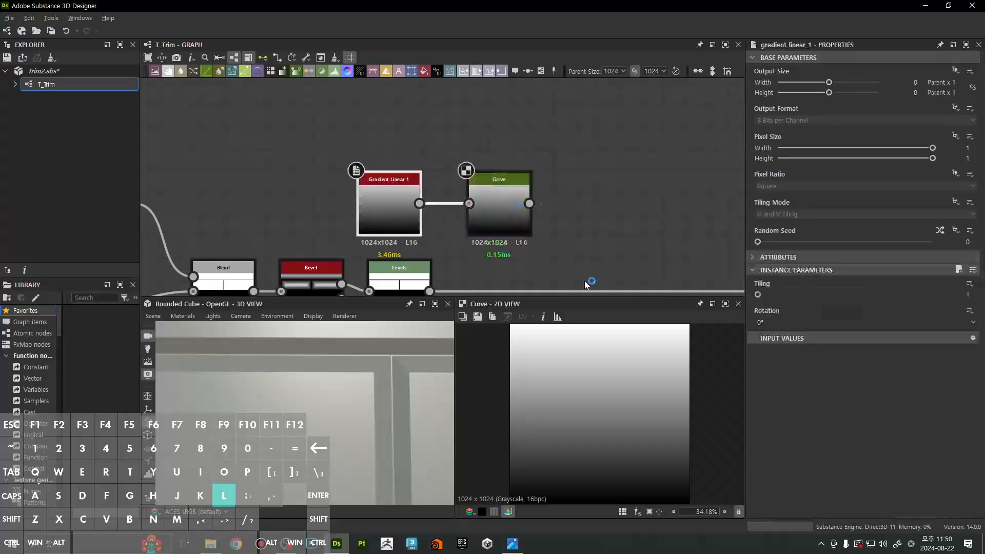
click(764, 322)
click(767, 333)
click(477, 212)
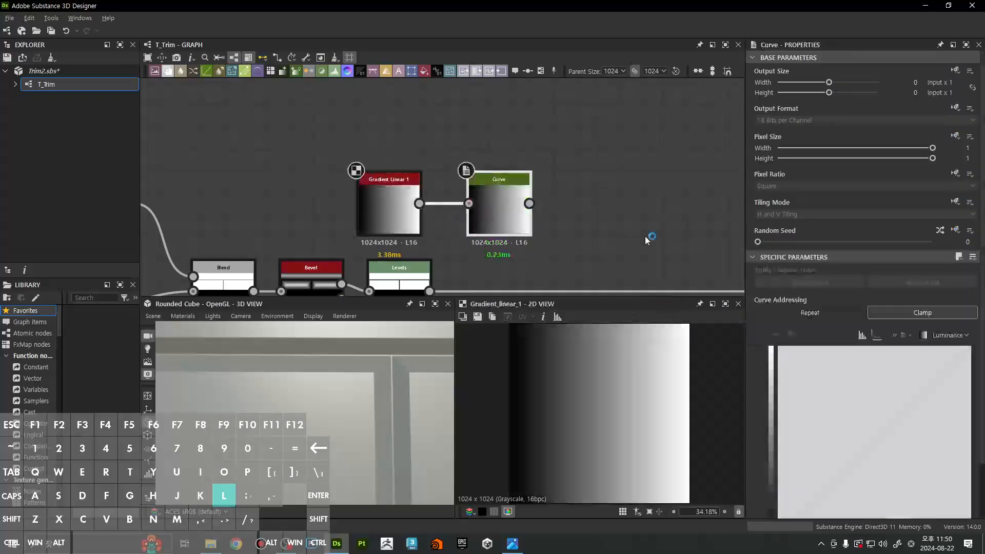
scroll(783, 390, down, 2)
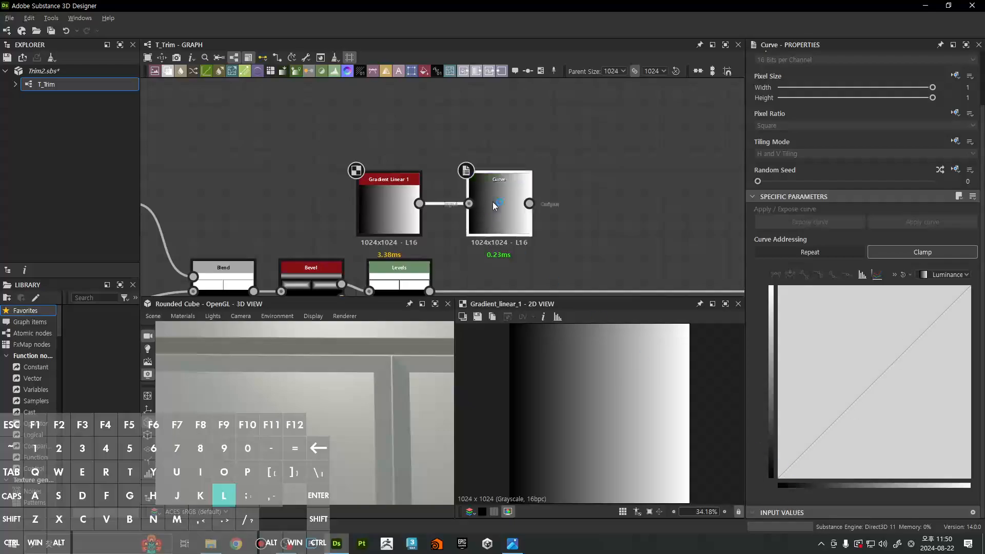
Move the Gradient Linear 1 and Curve pair farther above the main chain and show the Curve output in the 2D view
drag(430, 163, 508, 215)
drag(507, 215, 534, 182)
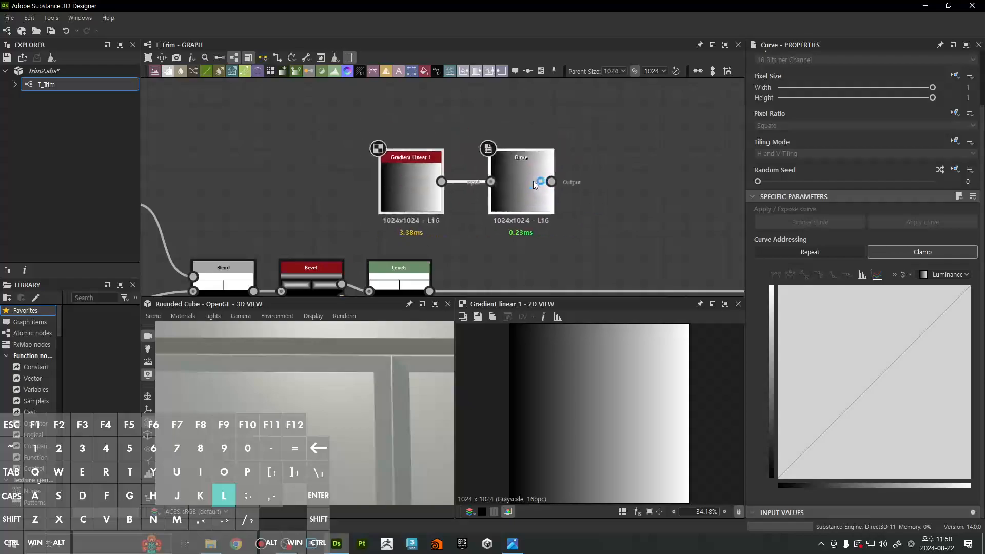
click(564, 231)
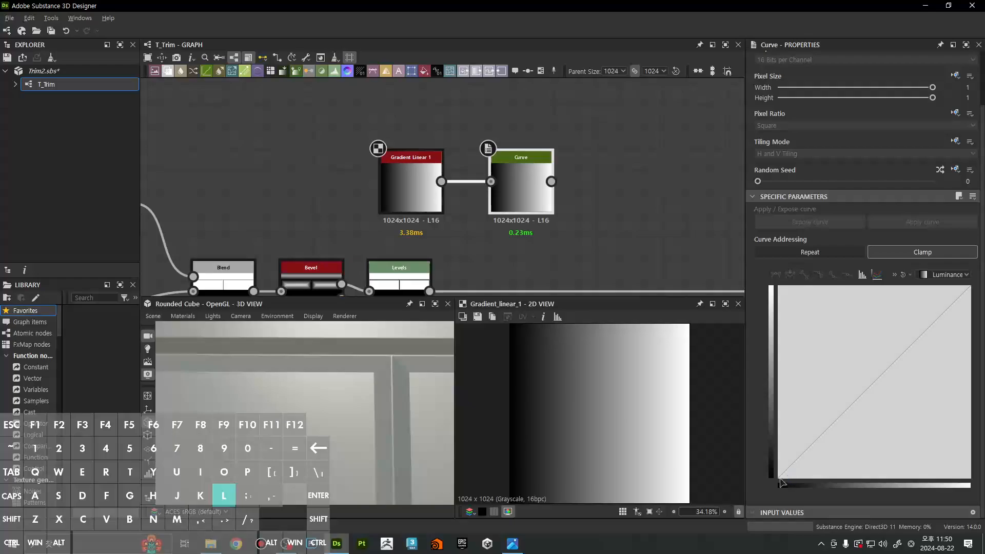
double_click(509, 202)
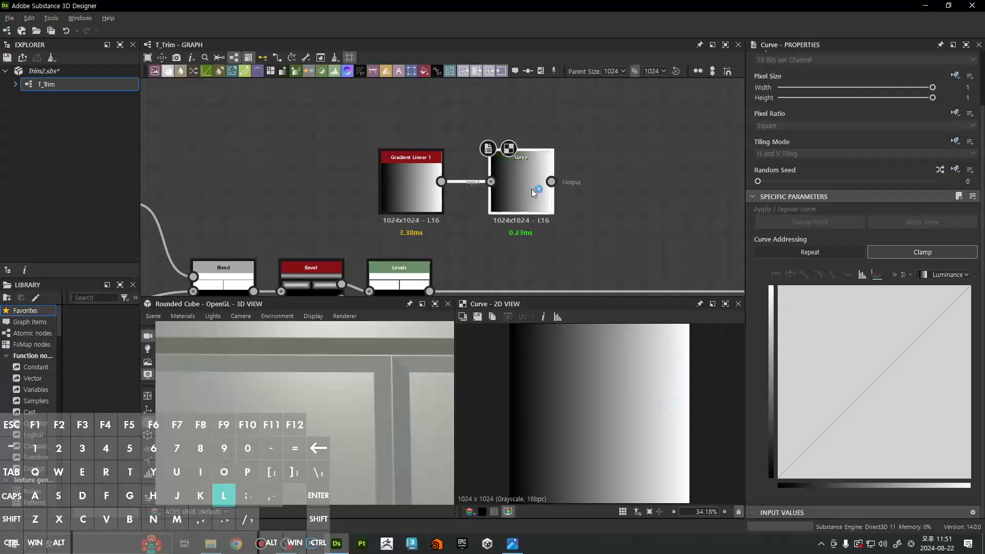
scroll(553, 218, down, 3)
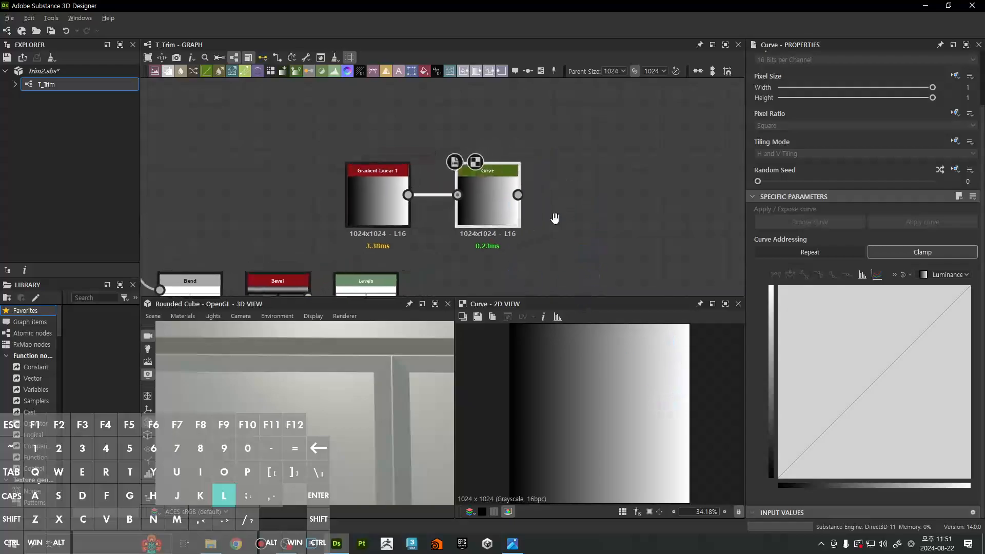
Capture the screen in FastStone Editor and crop it to the gradient nodes and the Curve's 2D view
key(Print)
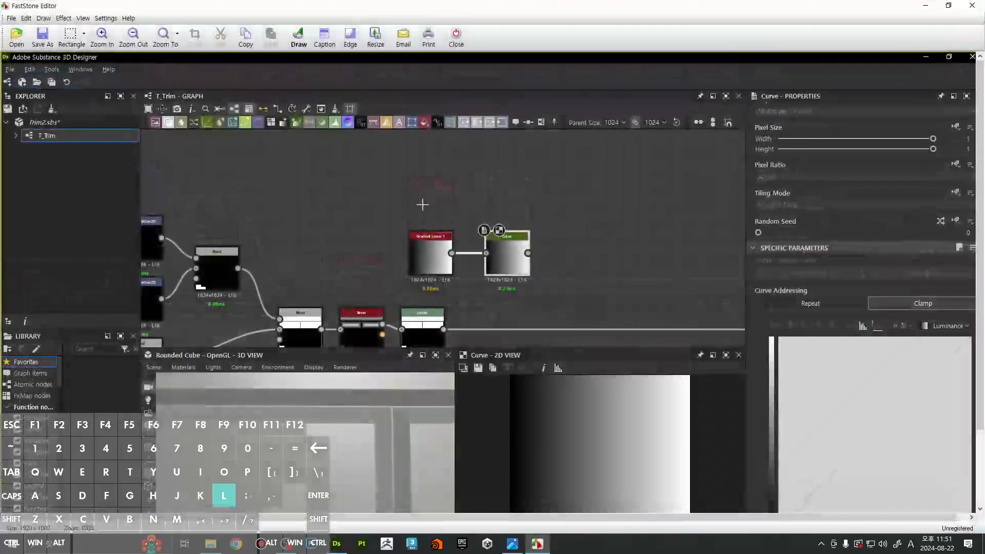
drag(367, 185, 756, 450)
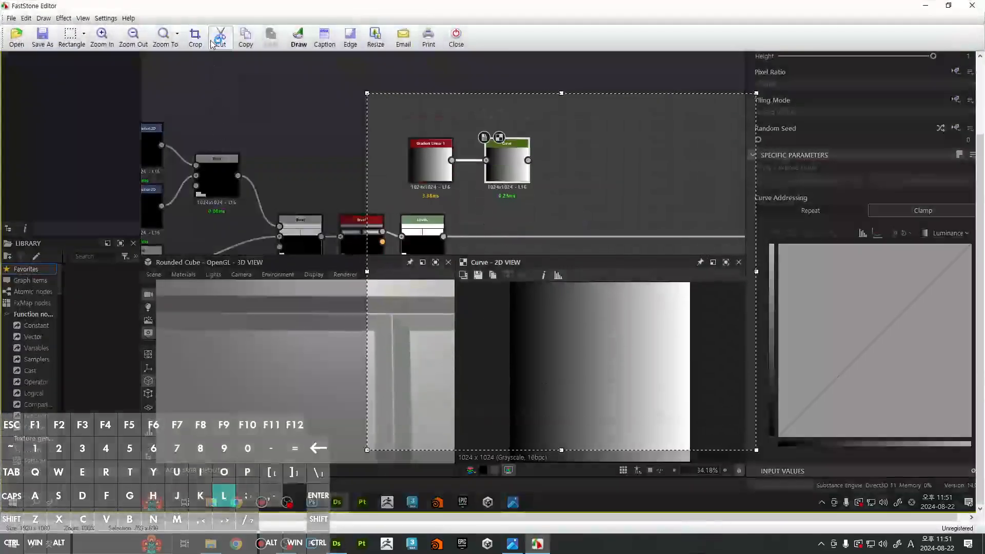
click(195, 36)
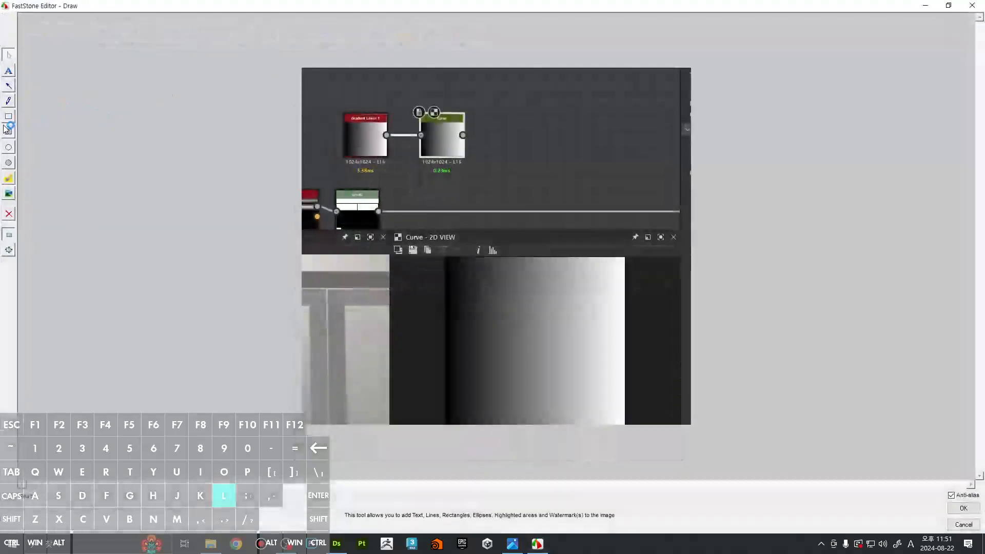
Mark the gradient's edges and centre in red, sketch the desired peaked profile above it, and discard the capture without saving
click(8, 103)
drag(532, 336, 536, 336)
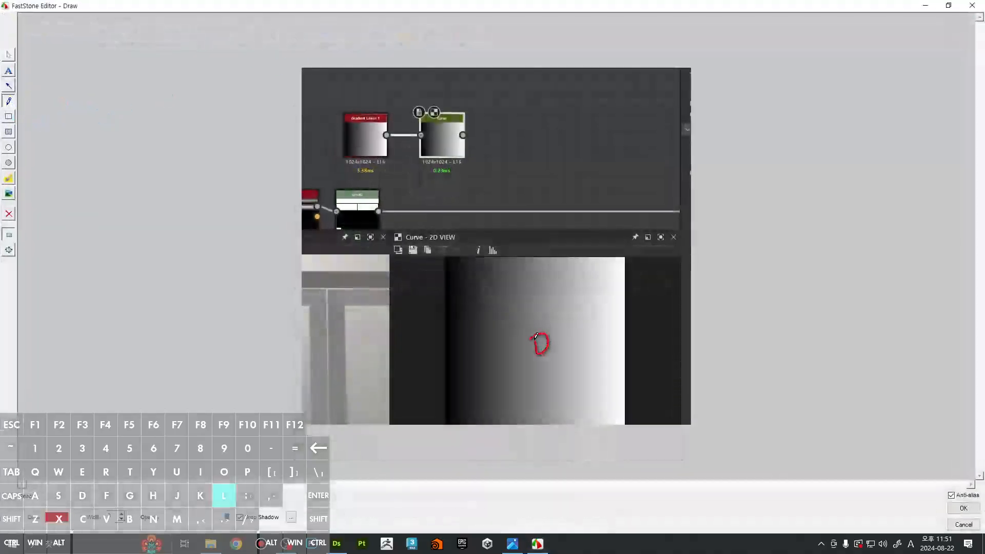
drag(614, 339, 615, 352)
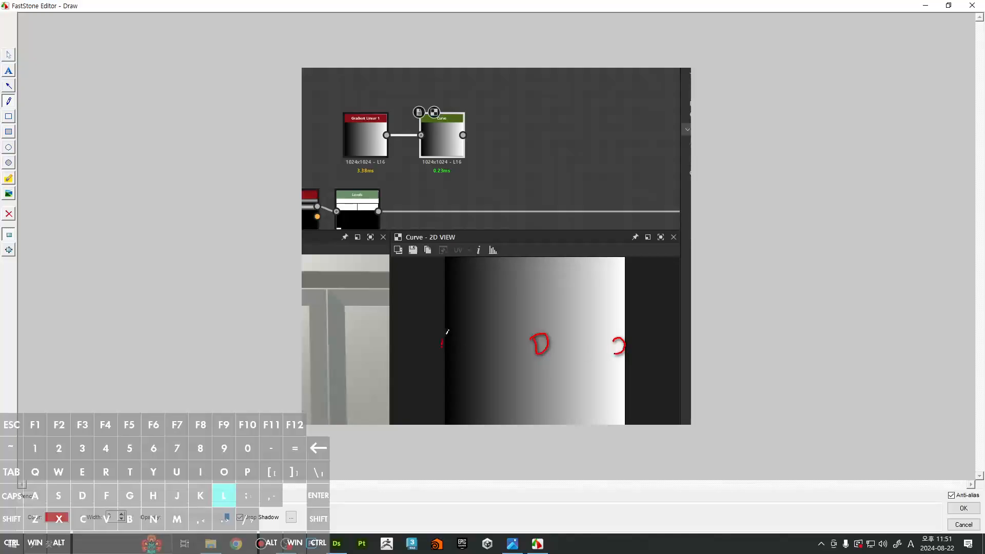
drag(447, 332, 445, 338)
drag(535, 253, 542, 426)
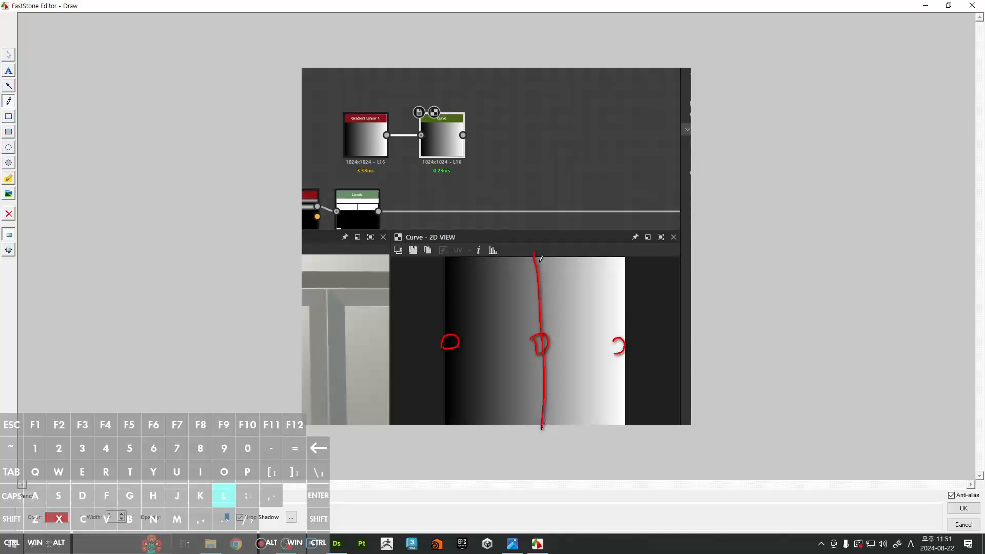
drag(540, 259, 549, 440)
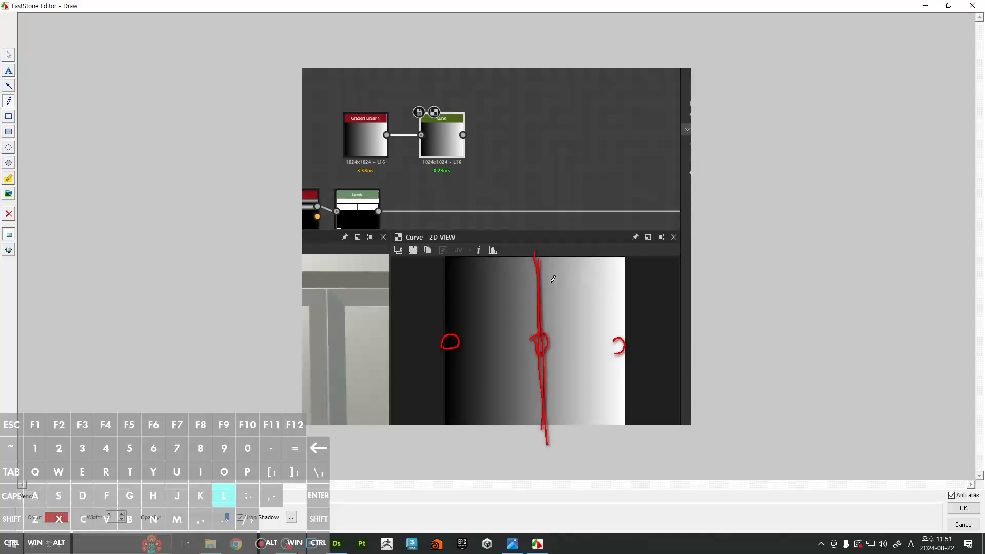
drag(551, 282, 620, 298)
drag(539, 287, 448, 317)
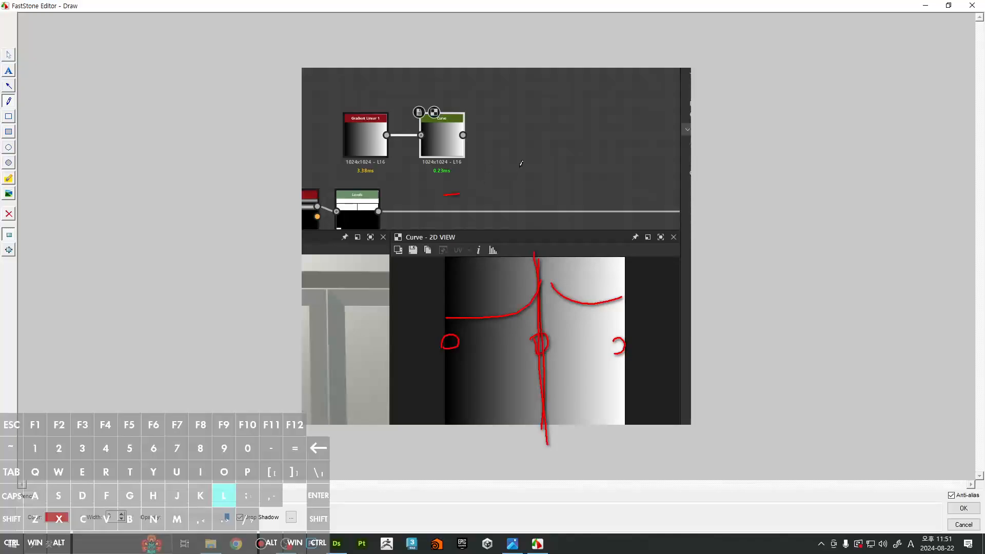
mouse_move(521, 163)
mouse_down()
mouse_move(533, 103)
mouse_move(631, 208)
mouse_up()
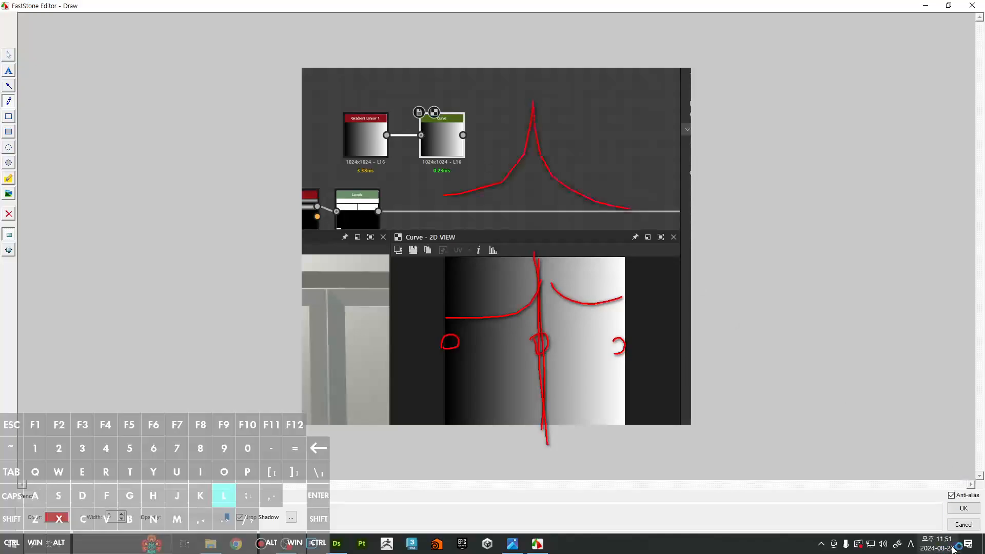
click(964, 525)
click(972, 6)
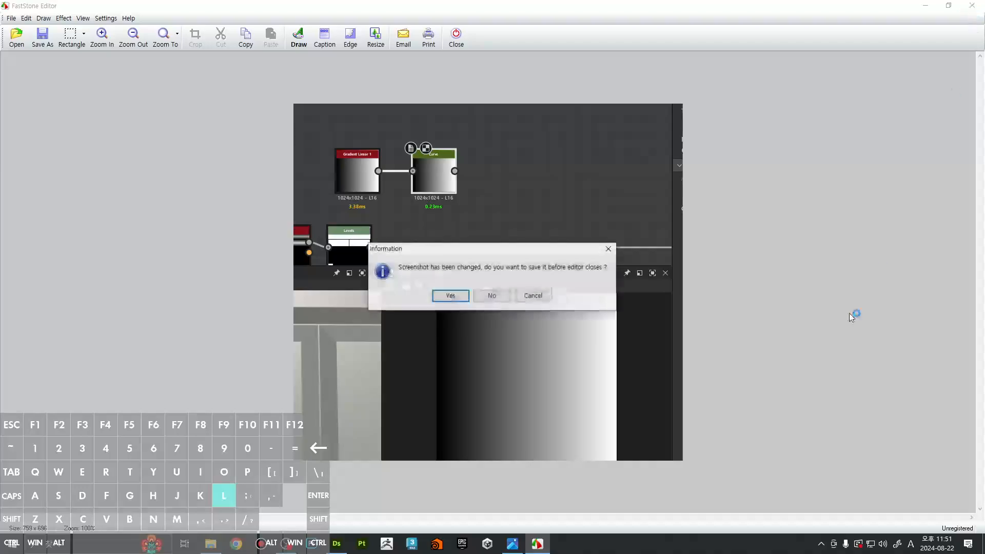
click(505, 295)
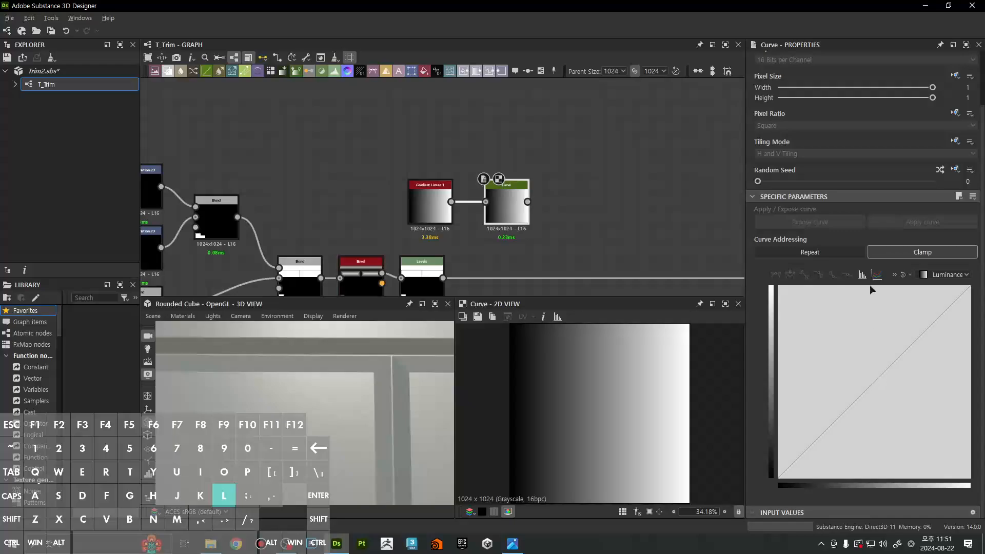
Add a control point at the middle of the Curve node's graph, set its horizontal position to 0.5, and undo a stray shift
click(876, 383)
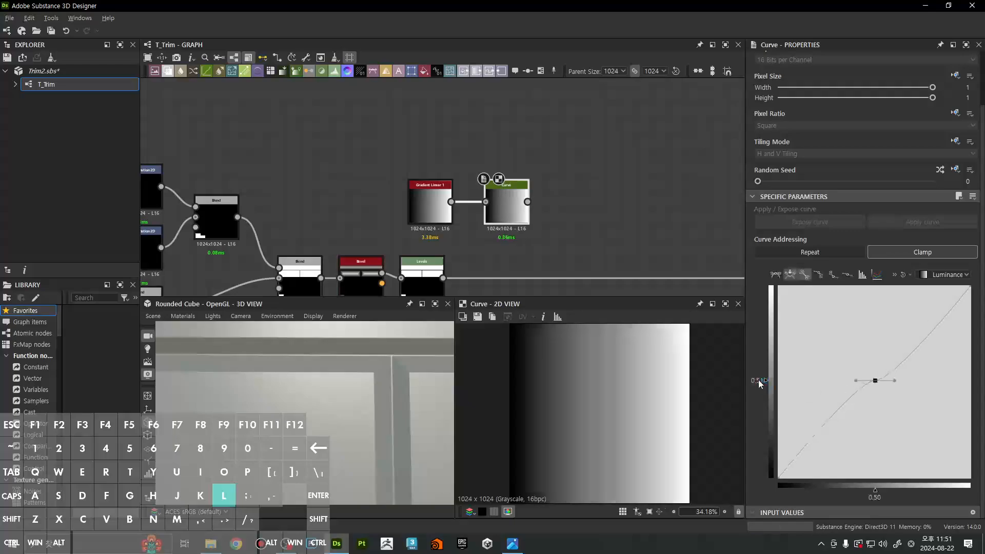
double_click(874, 496)
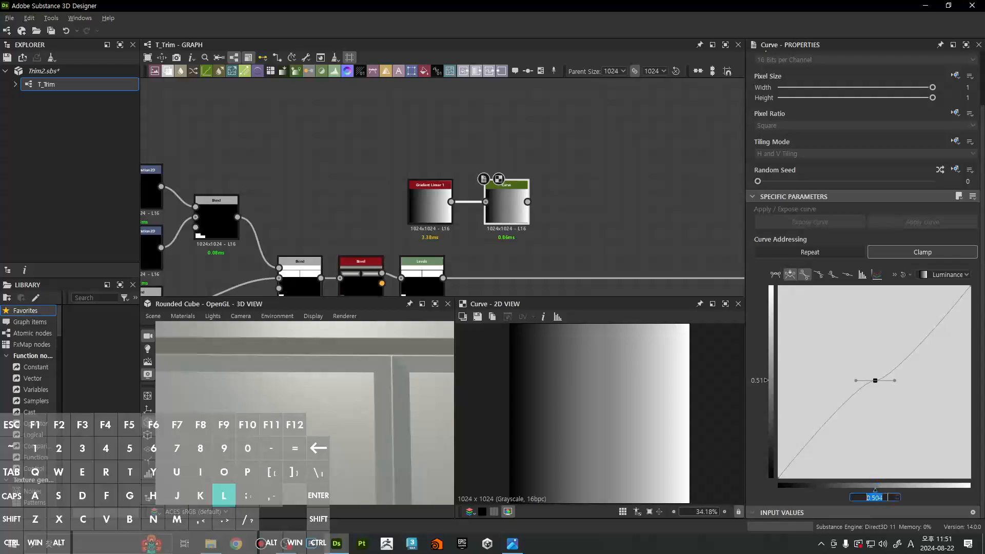
text(0.5)
key(Return)
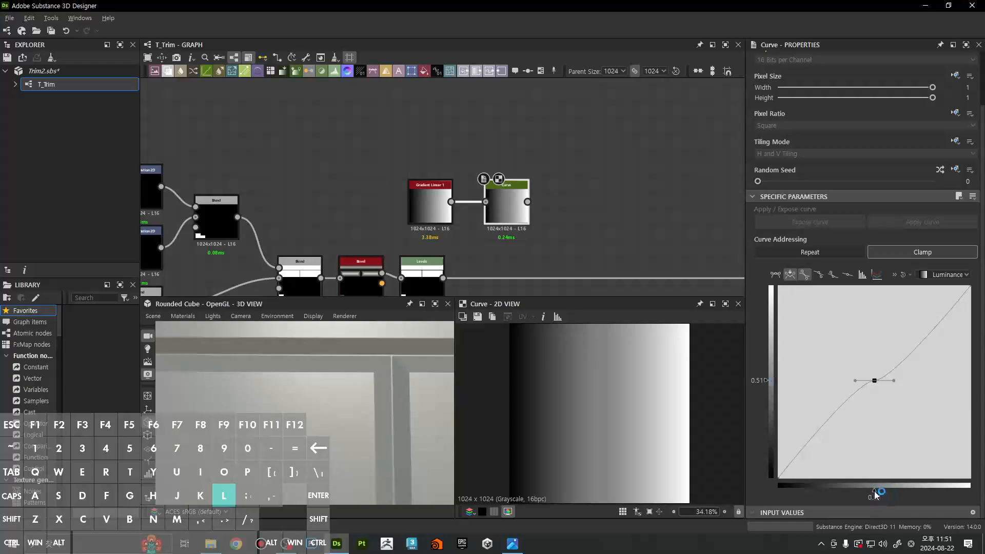
drag(875, 493, 870, 496)
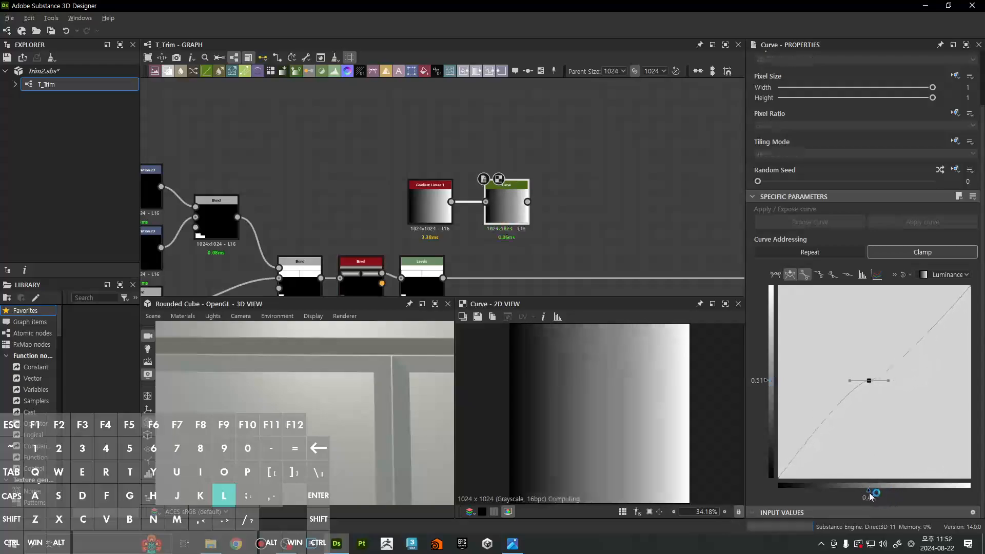
key(ctrl+z)
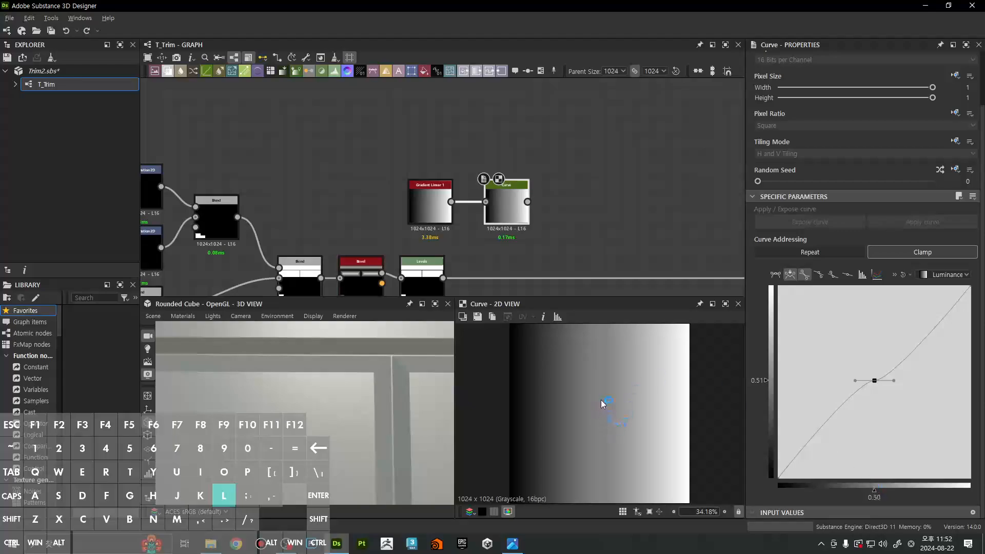
Shape the curve into a straight-sided triangle by raising the middle point to 1, making its tangents linear, and lowering the end point to 0
drag(768, 381, 759, 264)
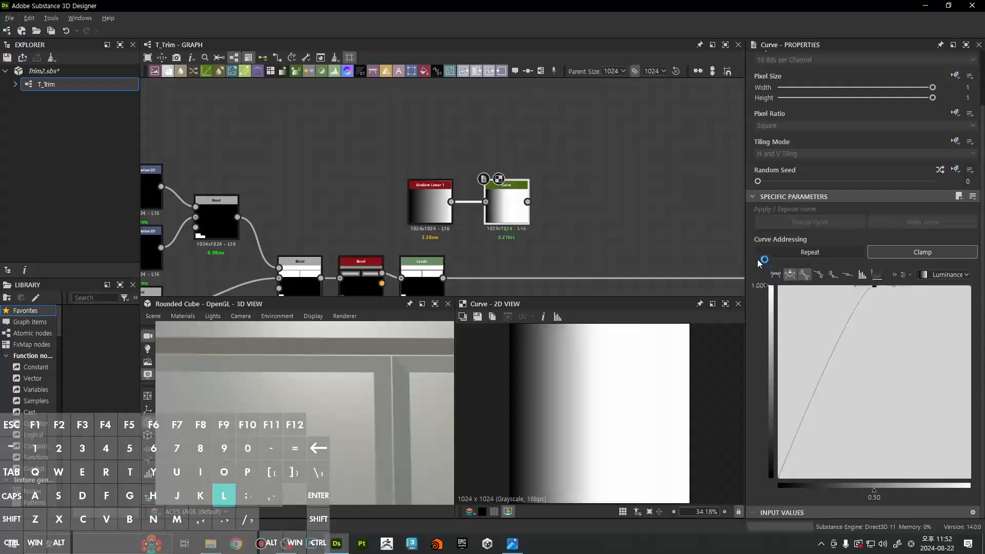
click(847, 276)
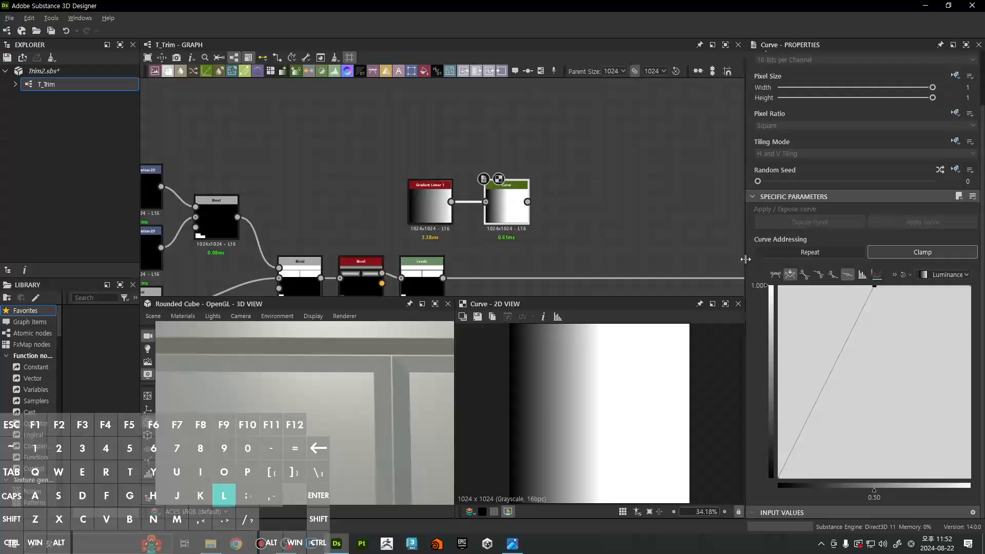
drag(744, 259, 667, 275)
scroll(870, 380, down, 3)
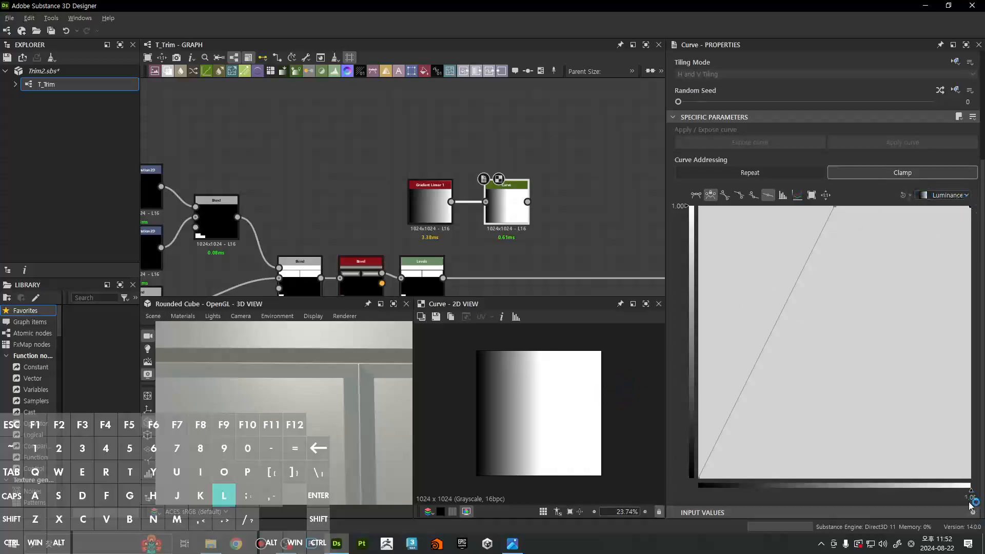
drag(687, 208, 690, 509)
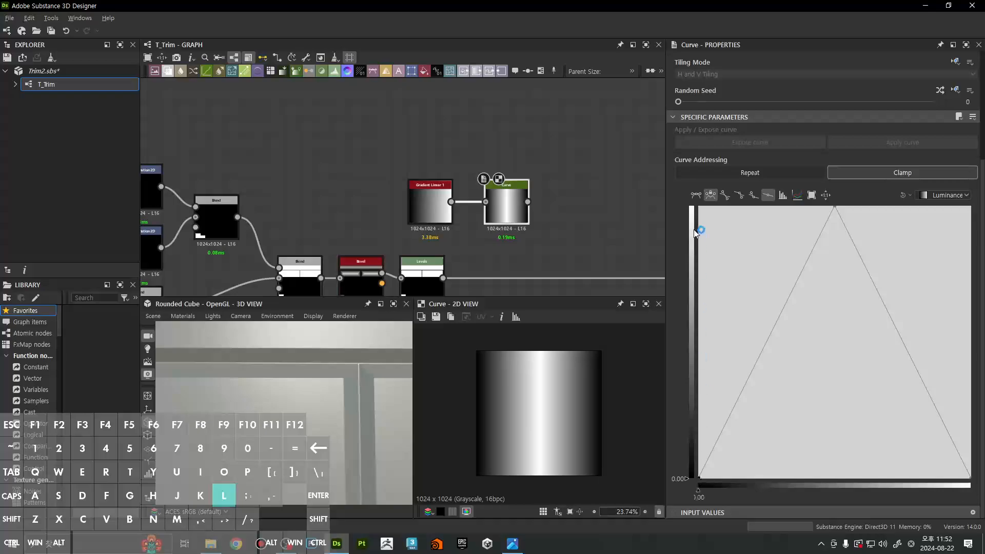
Bend both slopes inward into a sharp central peak by extending the end points' tangent handles along the base to about 0.40 and 0.61
click(698, 197)
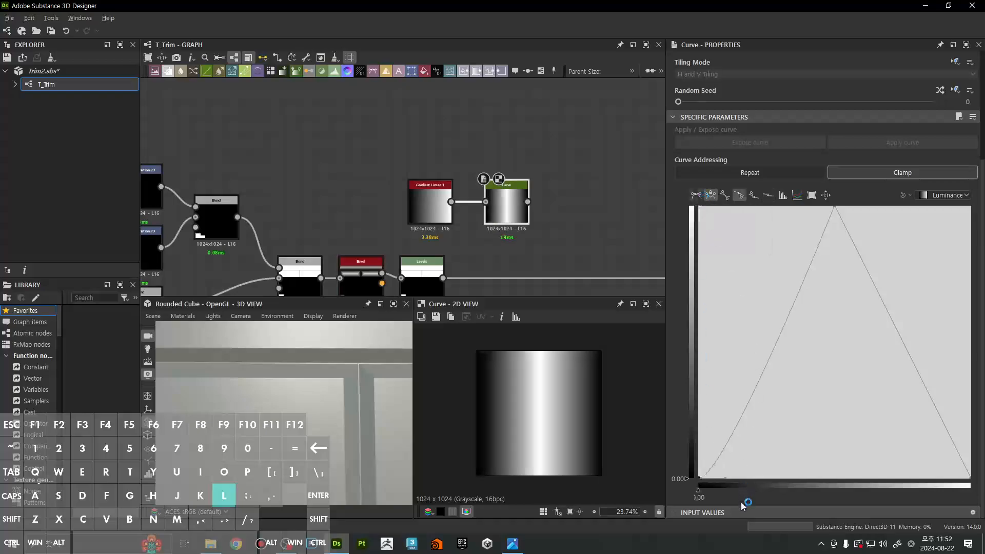
shift+drag(726, 481, 806, 483)
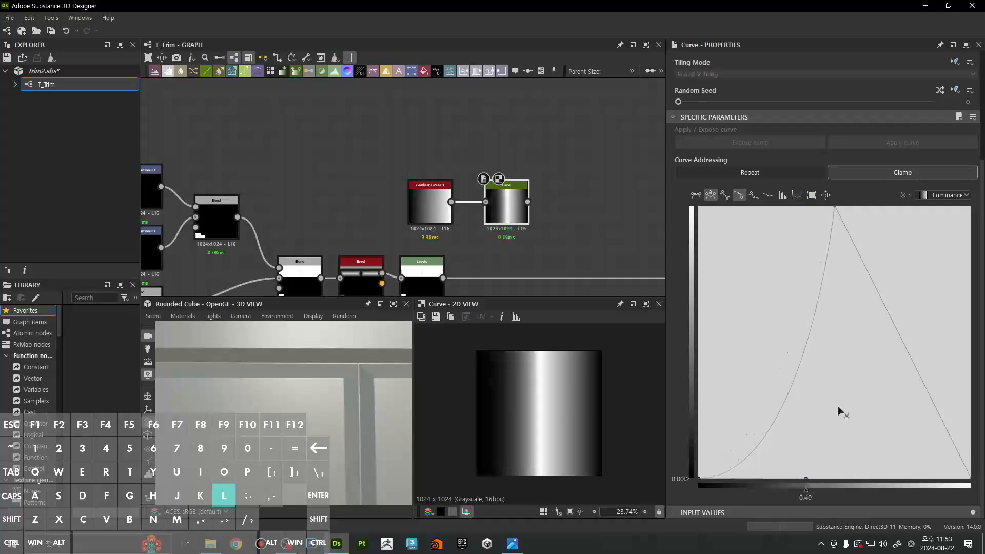
drag(841, 411, 866, 491)
click(698, 197)
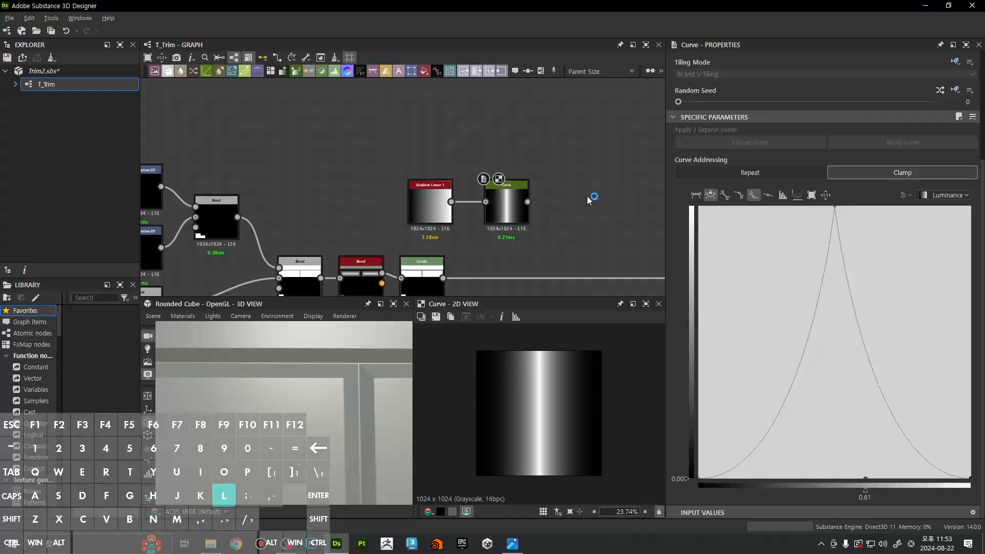
Add a Normal node beside the Curve node and connect the Curve output to its input
key(space)
text(normal)
key(Return)
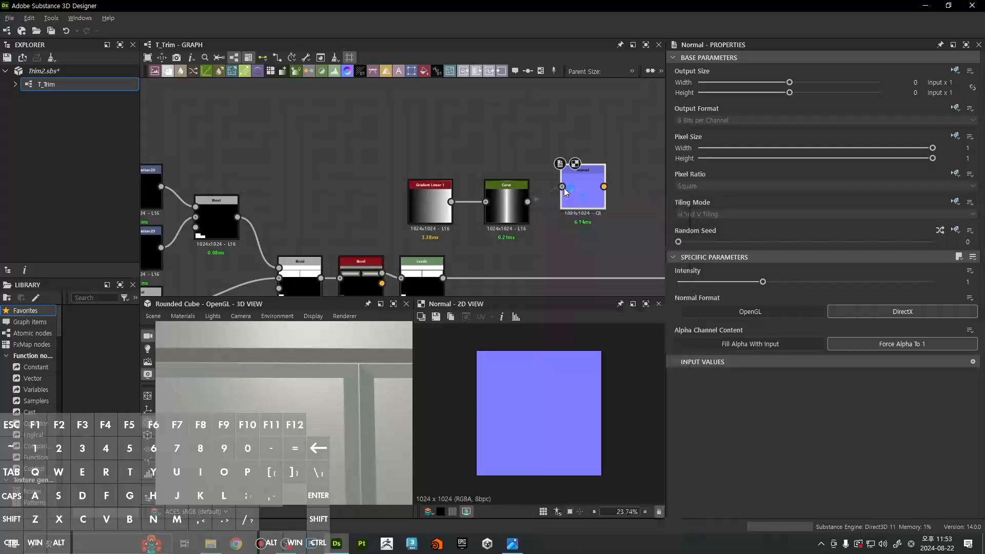
drag(527, 202, 581, 210)
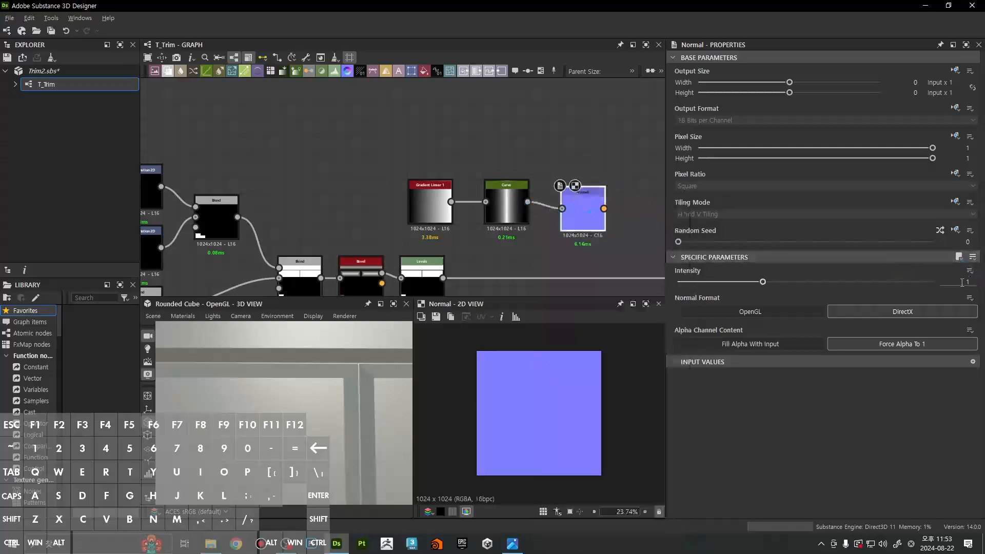
Set the Normal node's intensity to 50 and examine its red and green channels separately
text(50)
key(Return)
key(r)
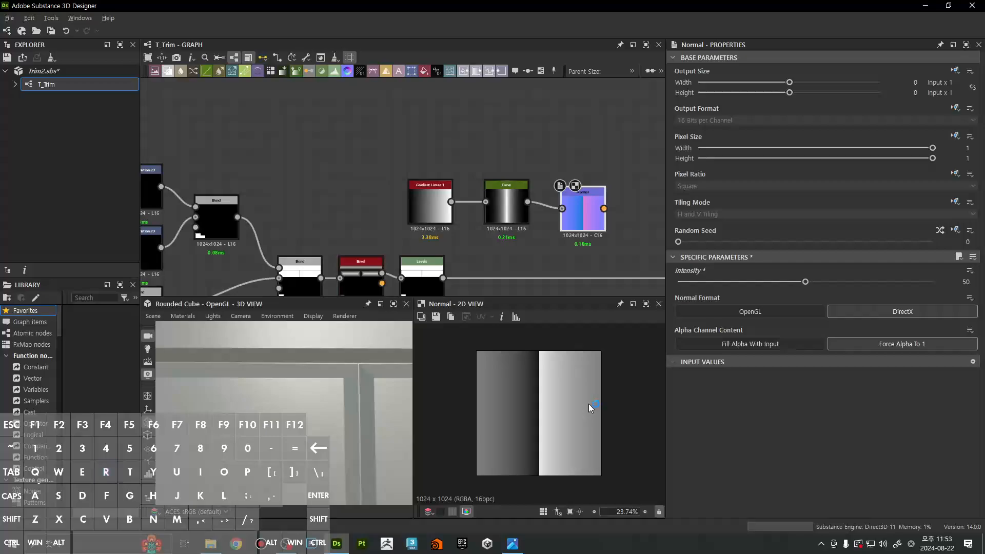
key(g)
key(r)
scroll(536, 415, up, 5)
key(f)
Delete the Normal node and remove the Curve's central peak point, with the linear gradient shown for comparison
key(Delete)
click(506, 205)
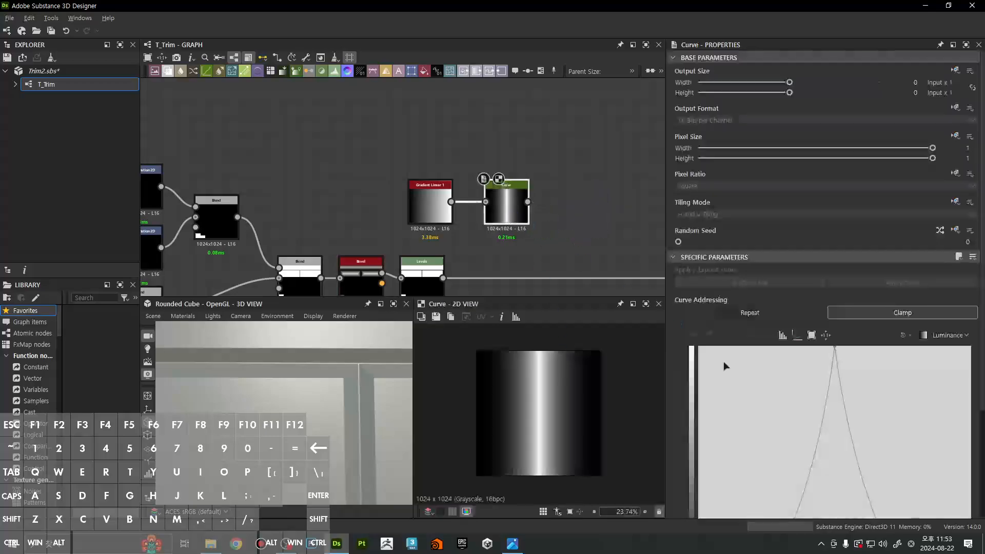
drag(768, 208, 854, 318)
key(Delete)
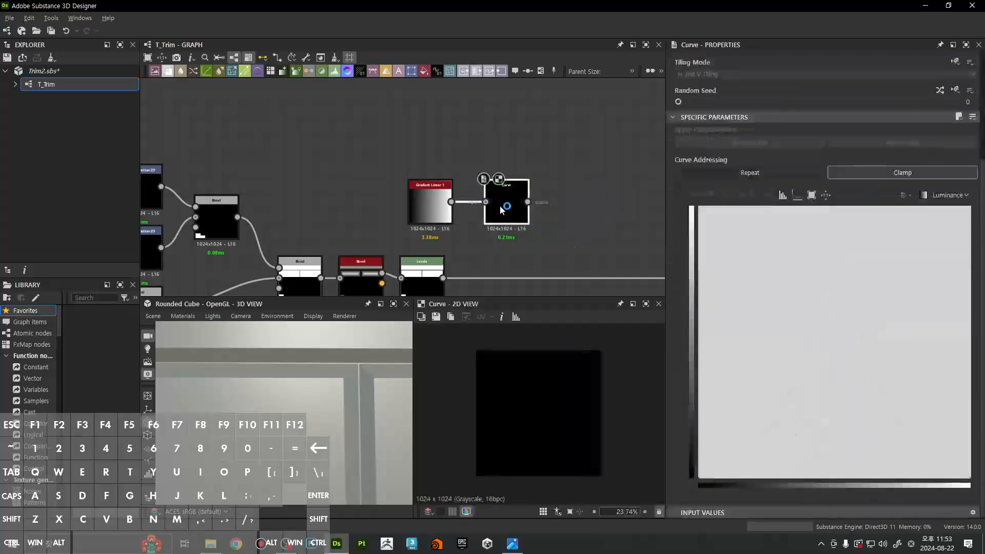
click(430, 214)
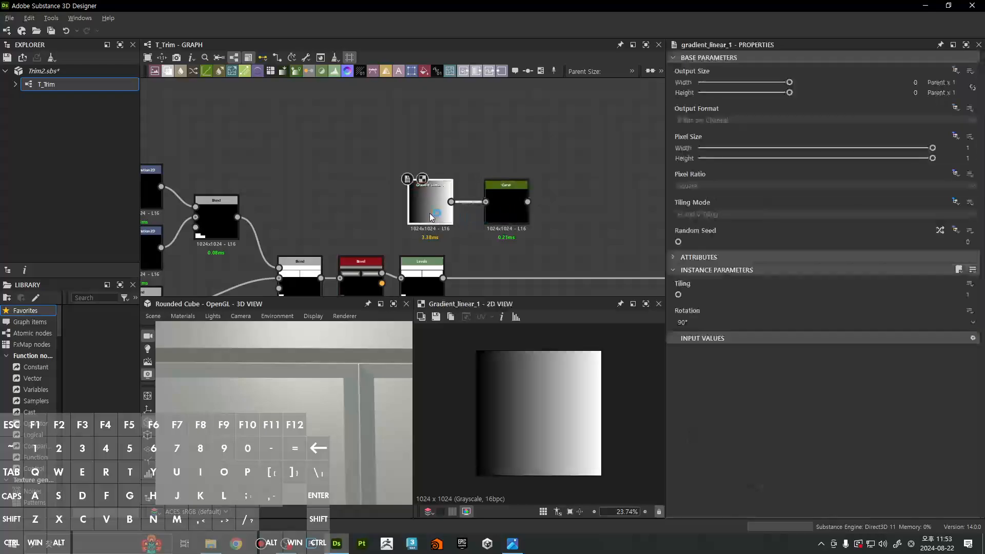
click(504, 218)
scroll(746, 435, down, 2)
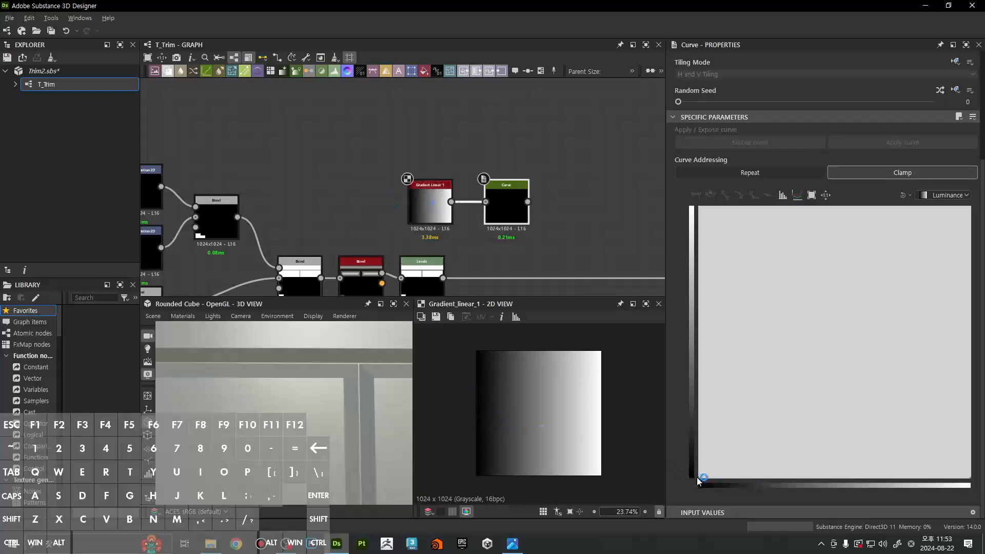
Invert the Curve into a straight descending diagonal by raising its start point to 1 and making both ends' tangents linear
drag(699, 478, 644, 159)
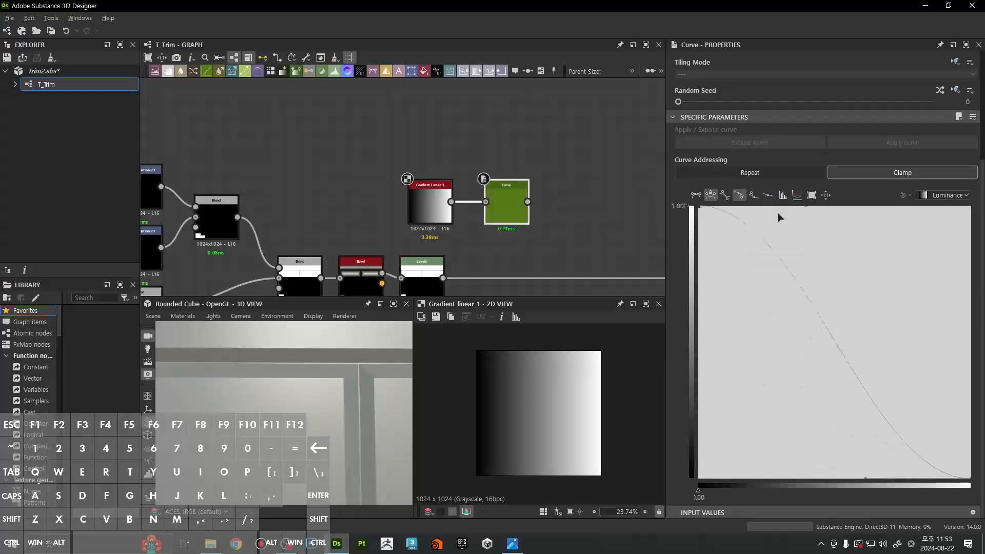
click(754, 195)
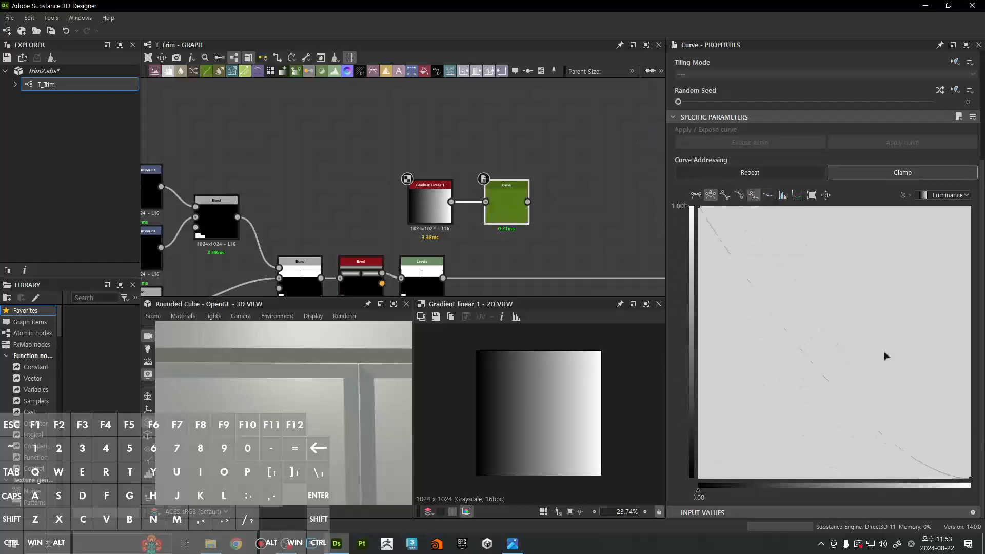
click(768, 195)
mouse_move(967, 480)
mouse_down()
mouse_move(970, 206)
mouse_move(969, 480)
mouse_up()
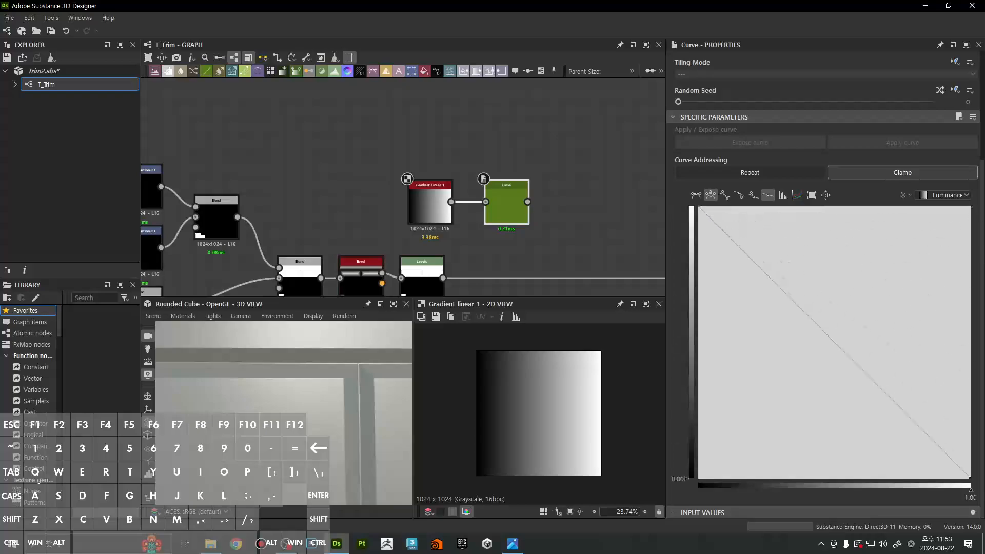
double_click(504, 208)
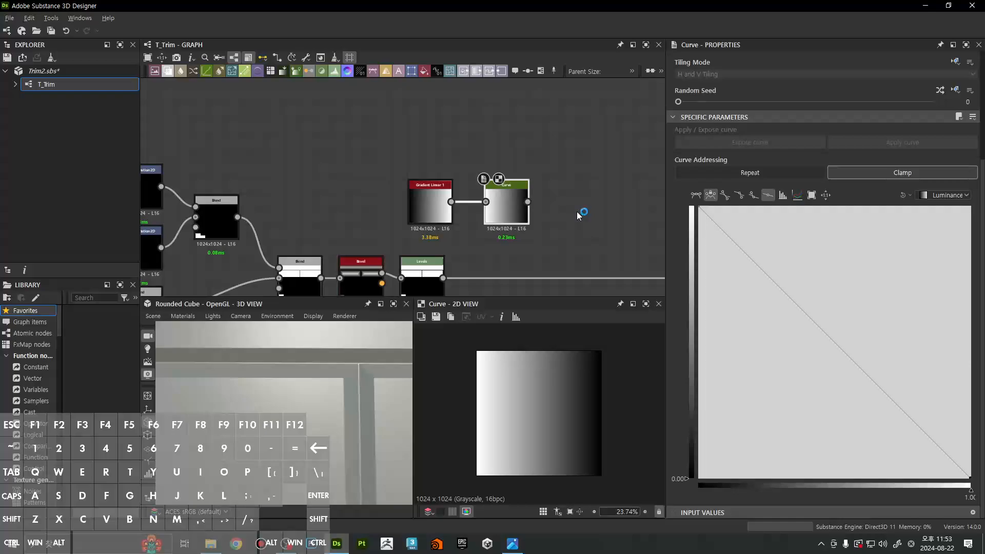
scroll(536, 197, down, 3)
scroll(522, 214, up, 3)
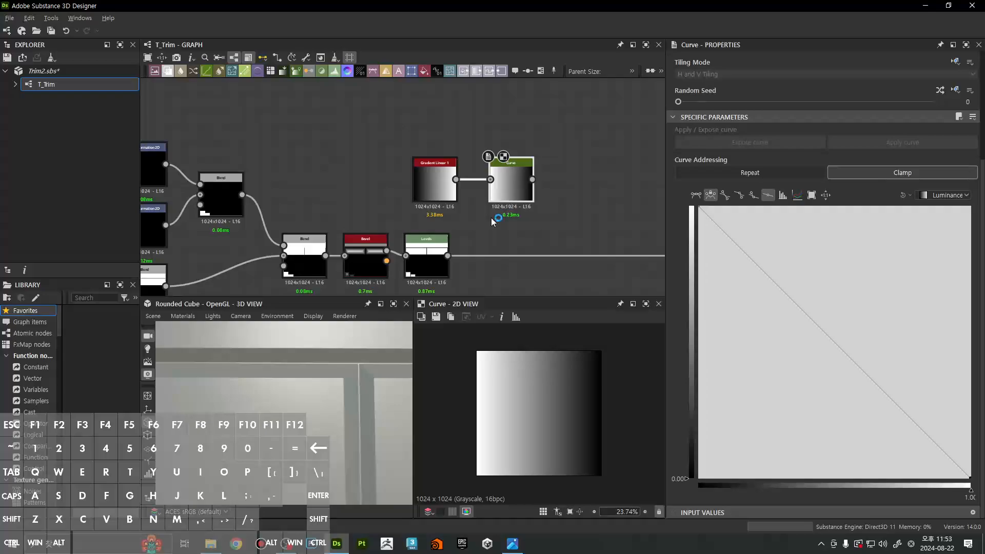
Connect the Levels output to the Curve node's input in place of the linear gradient
click(418, 263)
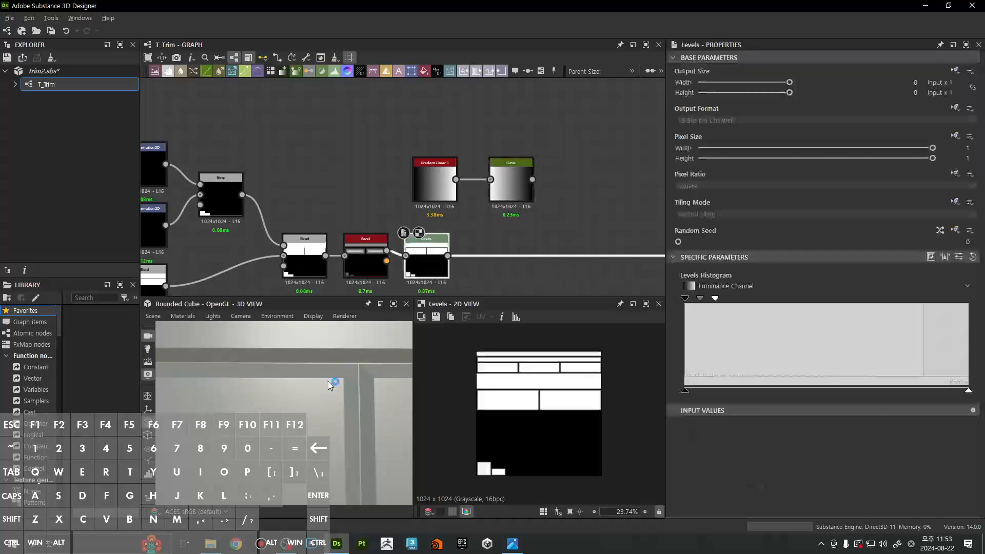
drag(449, 255, 490, 179)
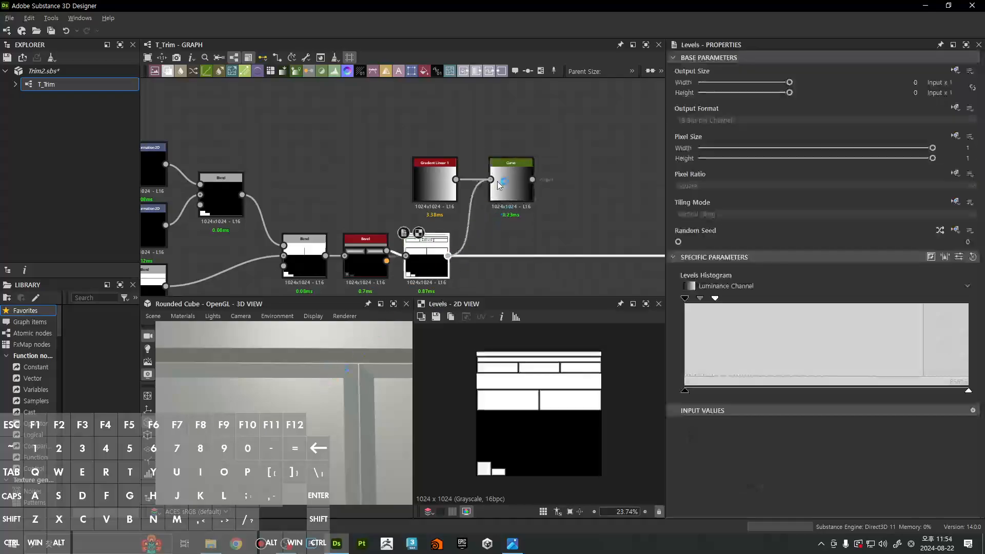
click(511, 170)
scroll(797, 402, down, 3)
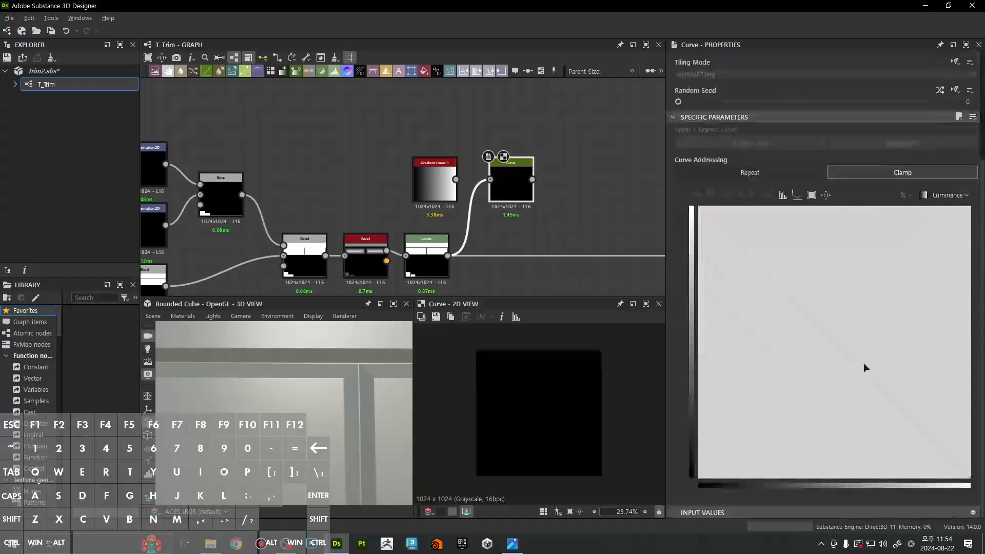
Shape the Curve into a convex arc from 0 to 1, with a vertical tangent at the start and a horizontal one at the end
drag(971, 479, 970, 206)
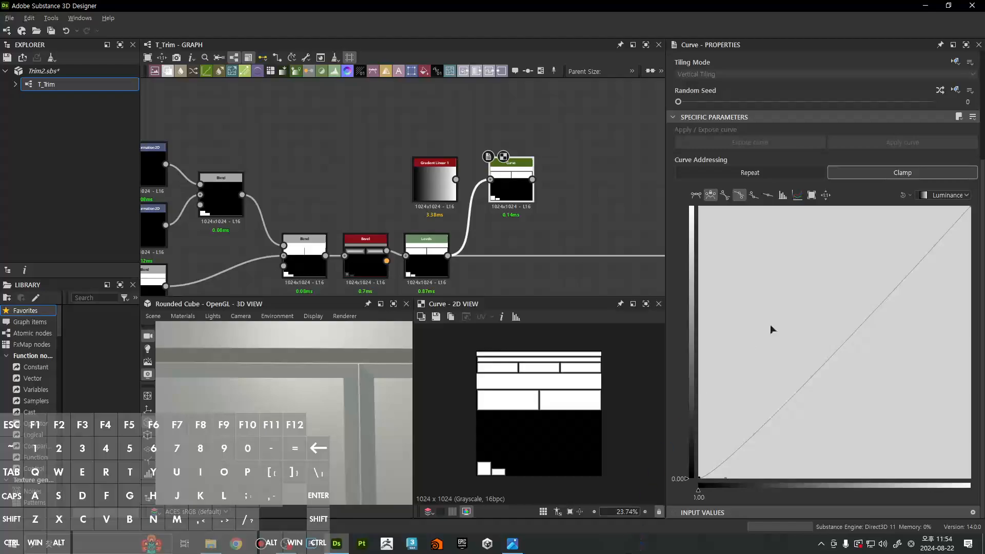
click(768, 195)
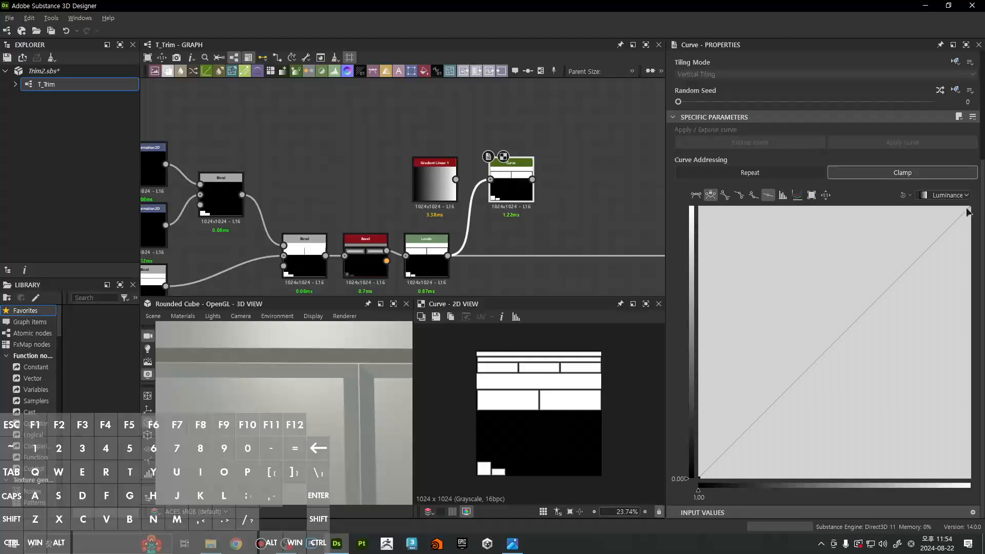
click(970, 208)
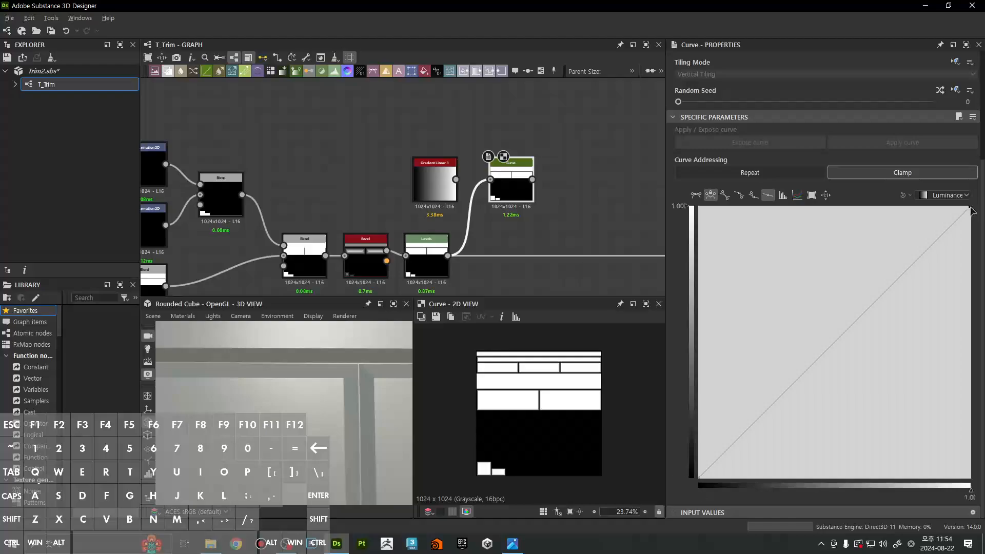
click(695, 198)
shift+drag(944, 211, 693, 211)
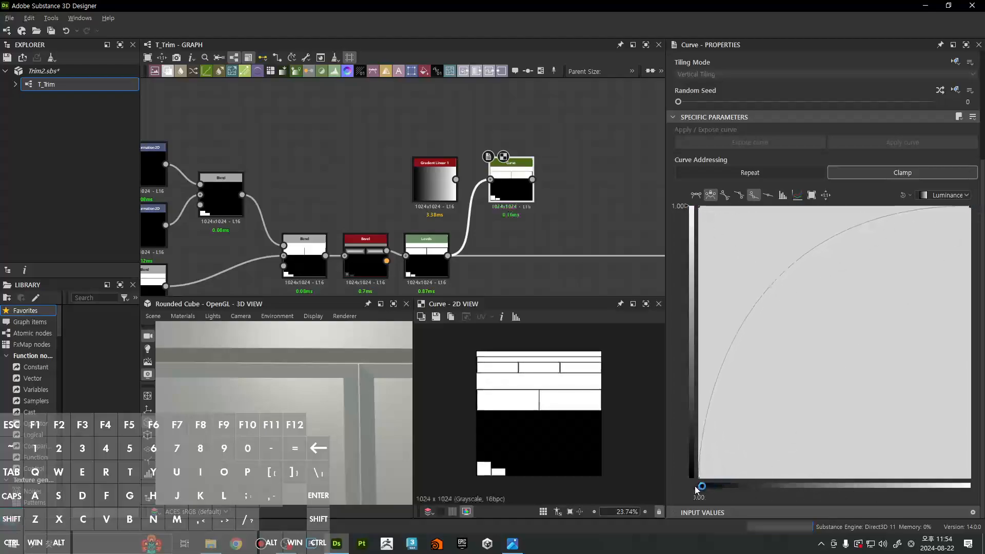
scroll(533, 401, up, 10)
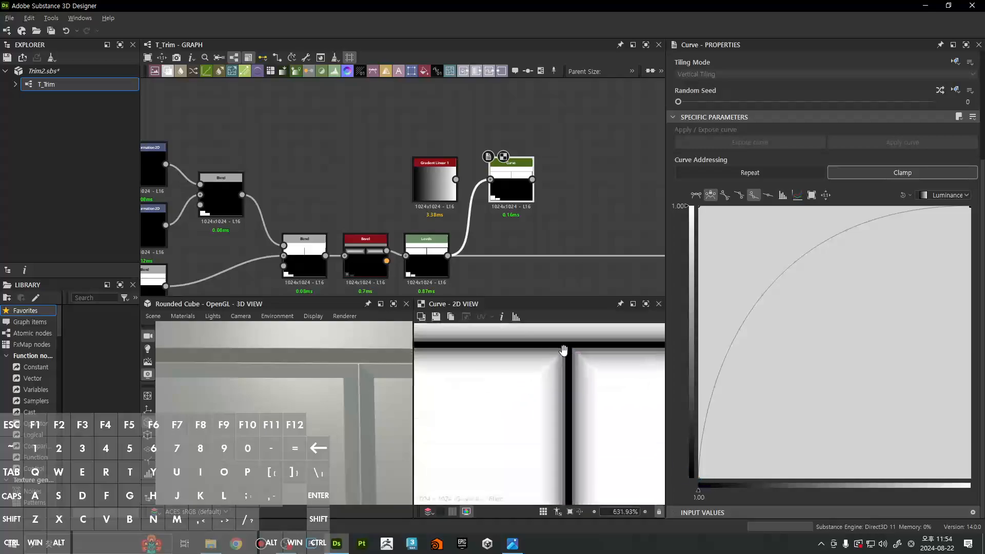
scroll(580, 391, down, 1)
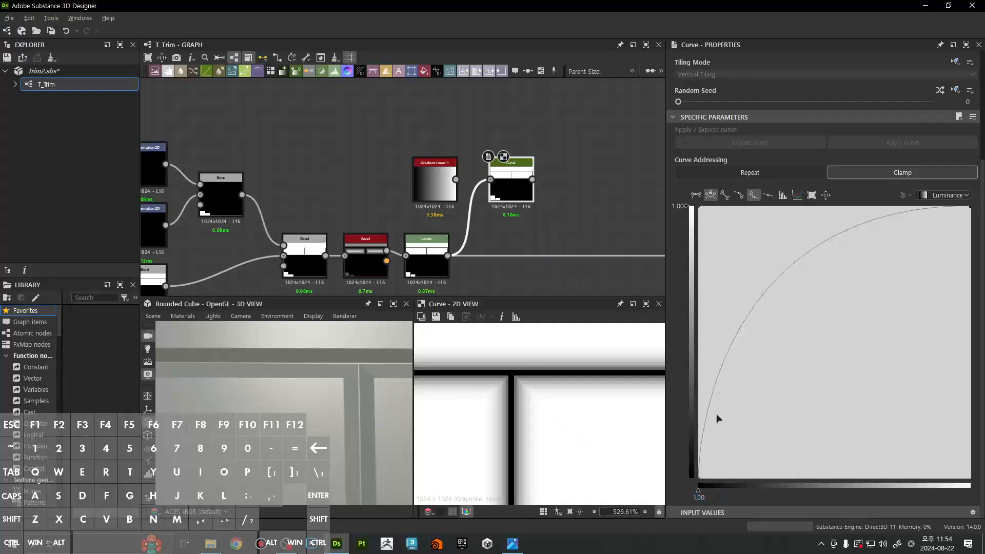
Connect the Curve output to the final Normal node's input and move the Curve node in line after Levels
scroll(477, 199, down, 4)
middle_drag(495, 198, 357, 191)
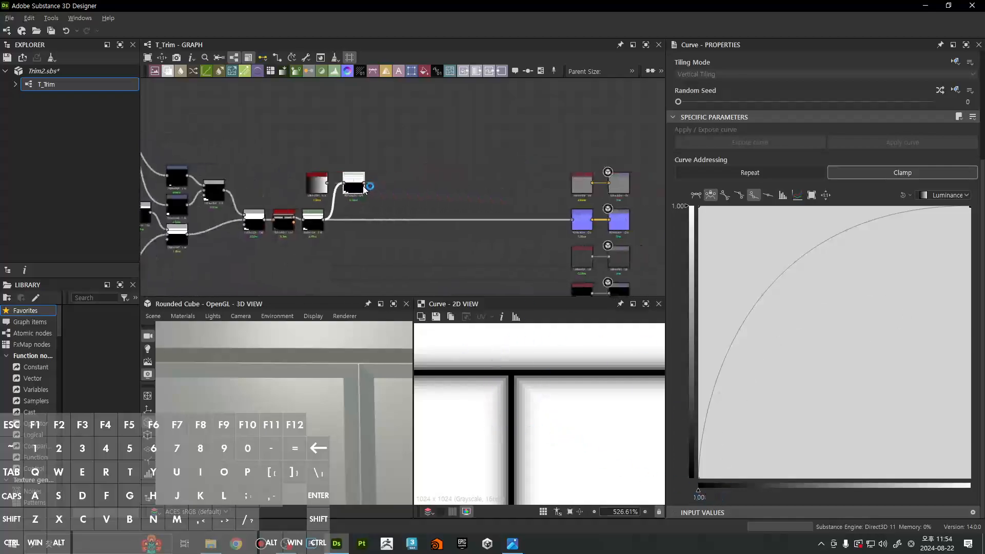
drag(364, 183, 577, 225)
drag(353, 187, 354, 224)
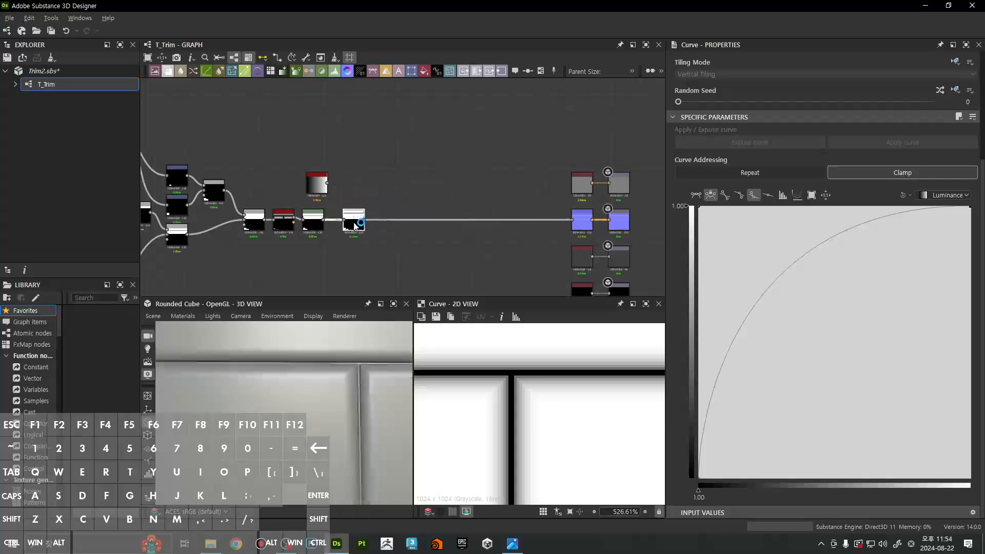
mouse_move(362, 395)
ctrl+shift+mouse_down()
mouse_move(374, 401)
mouse_move(346, 401)
mouse_move(366, 413)
ctrl+shift+mouse_up()
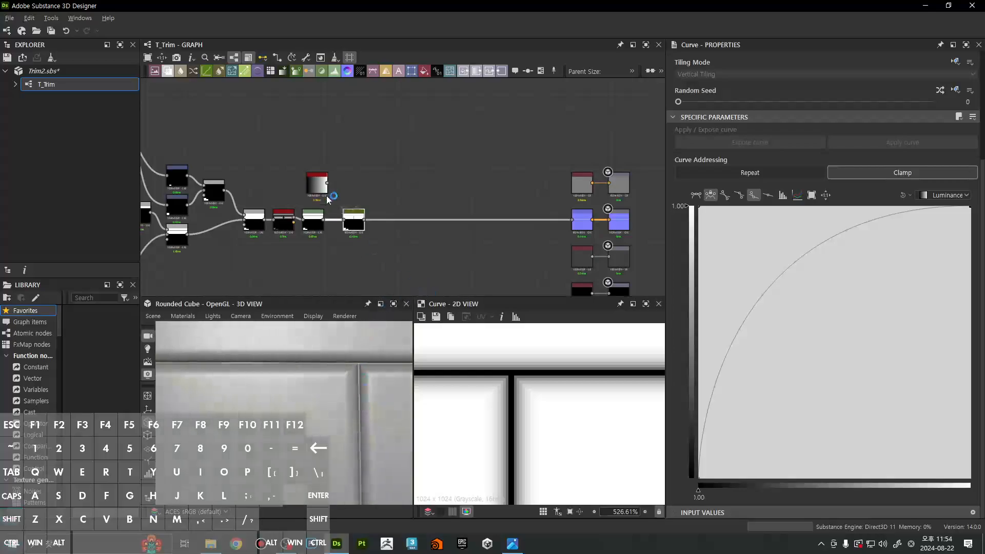
Delete the unused Gradient Linear 1 node and nudge the Curve node closer to Levels
middle_drag(317, 185, 453, 170)
key(Delete)
drag(494, 212, 487, 211)
scroll(359, 379, down, 3)
scroll(359, 379, down, 6)
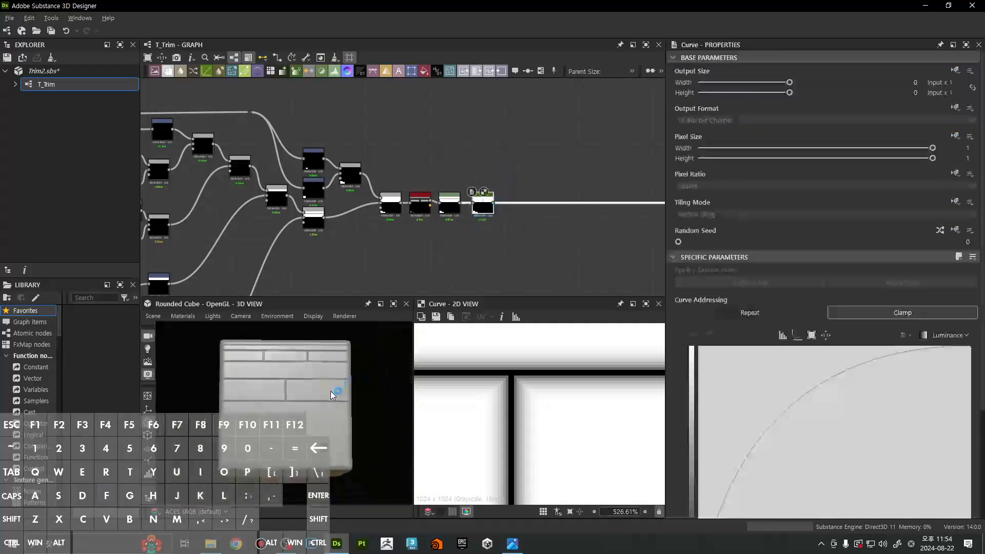
Bring up the reference image 2024-08-19_235849.png, compare its panel bevels with the cube, and put it away
click(512, 543)
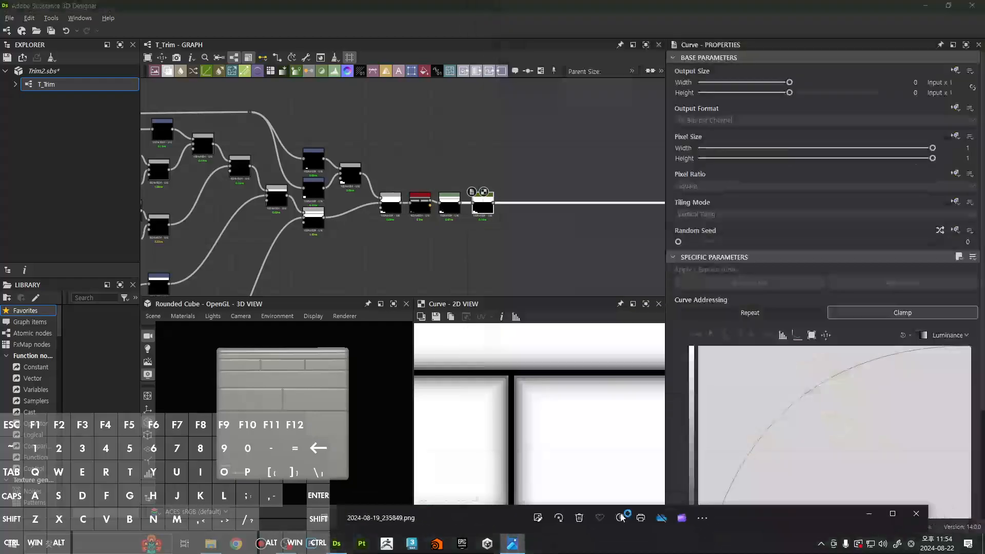
drag(623, 518, 729, 97)
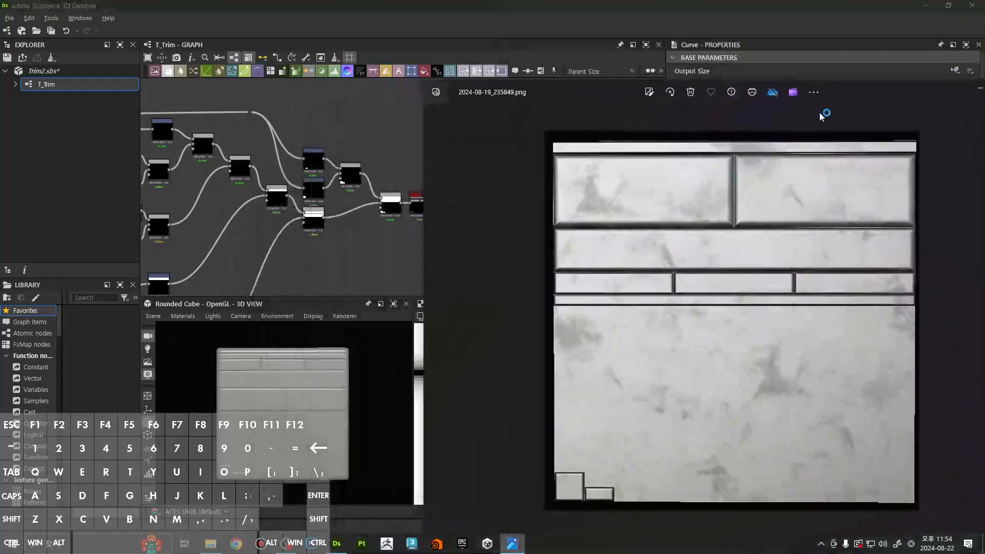
drag(855, 99, 570, 1)
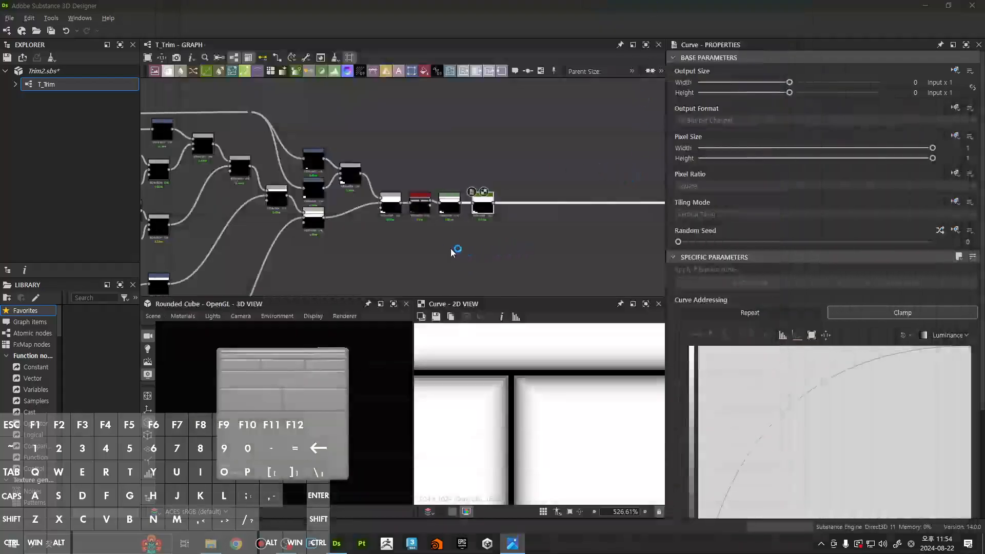
Widen the rounded bevels slightly by moving the Levels node's input white point a little higher, checking the result on the cube
scroll(451, 212, up, 5)
middle_drag(460, 256, 514, 257)
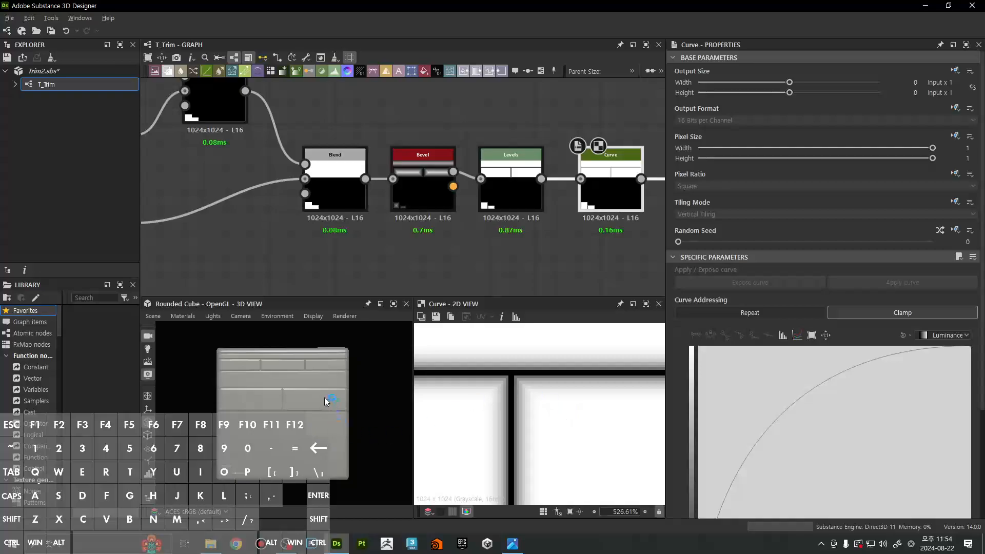
scroll(287, 390, up, 5)
scroll(285, 387, up, 2)
click(427, 194)
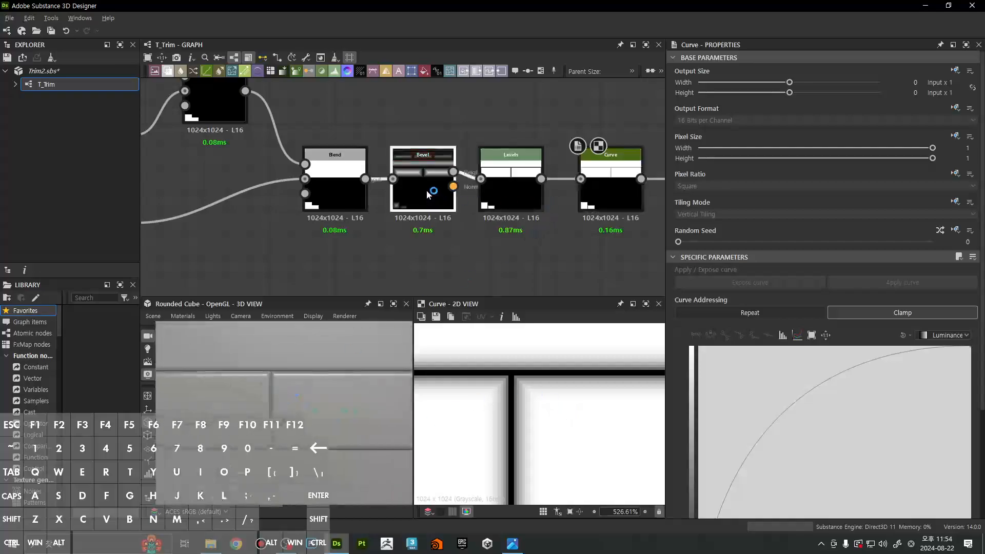
click(518, 191)
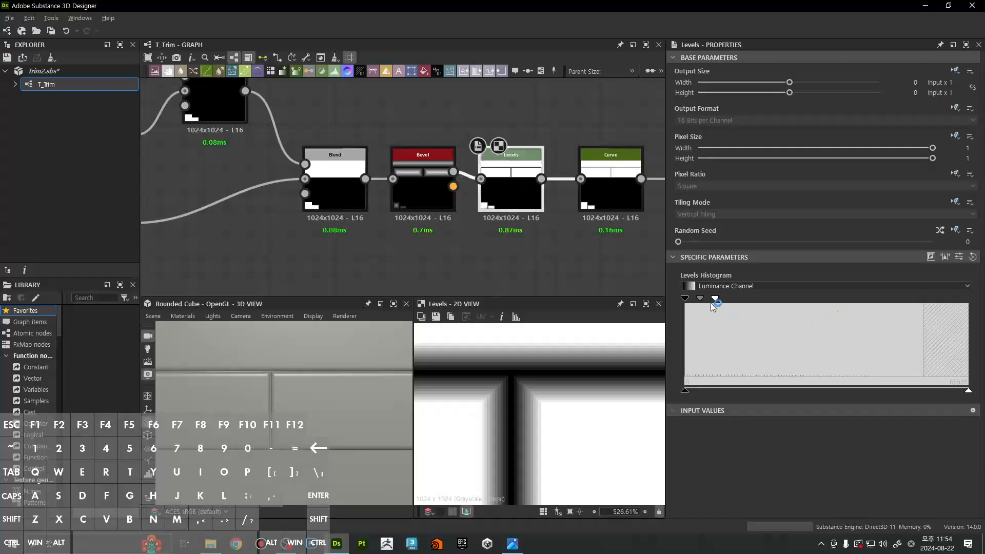
drag(716, 301, 733, 305)
drag(303, 379, 366, 399)
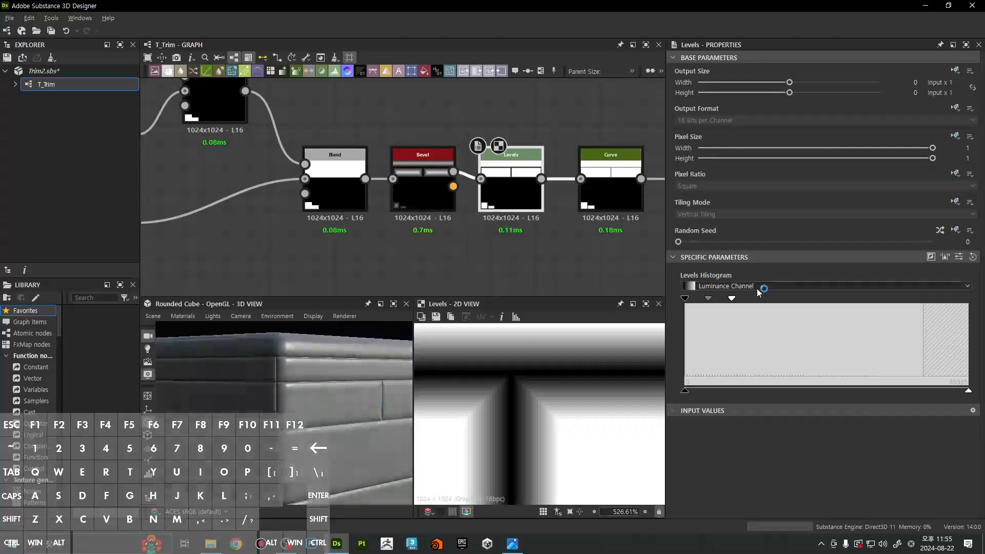
drag(731, 298, 723, 296)
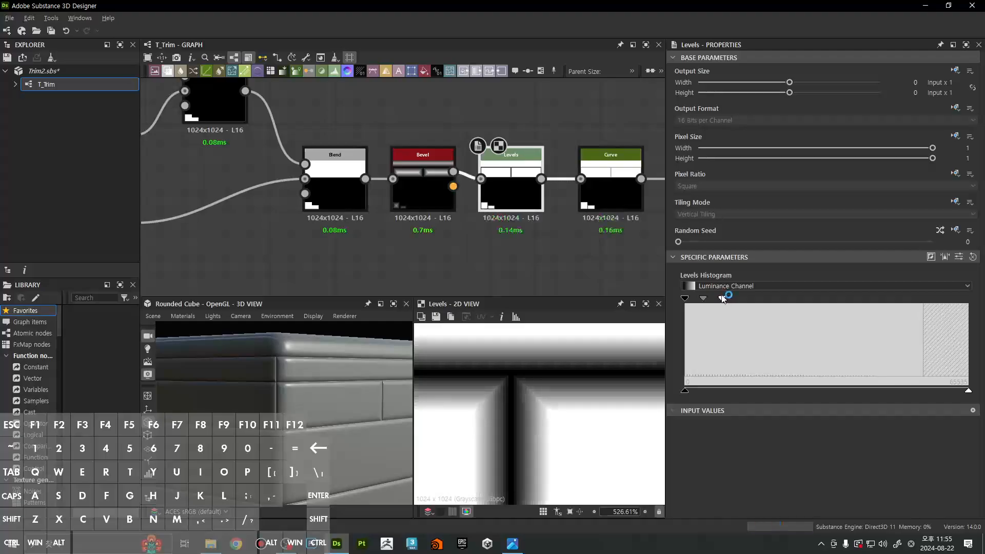
key(f)
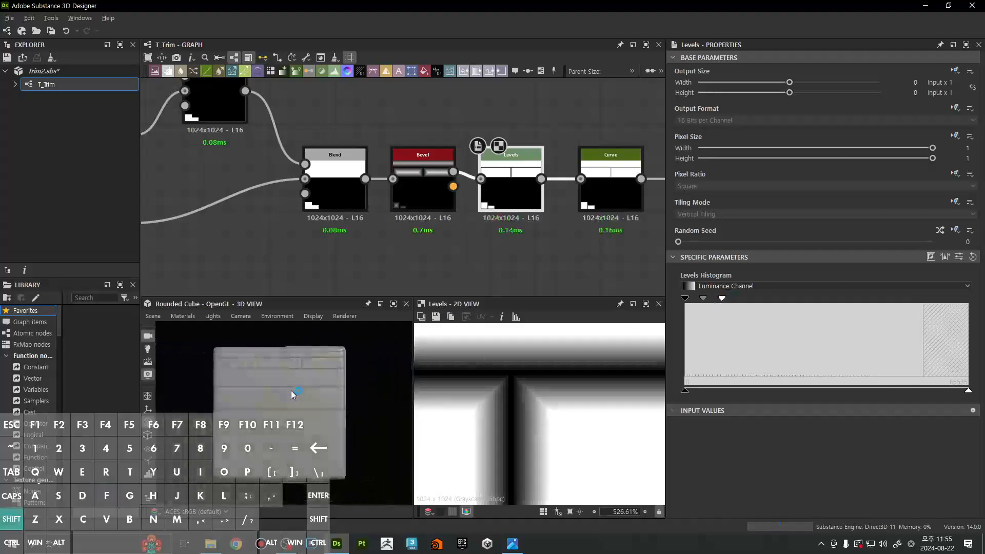
scroll(292, 394, up, 5)
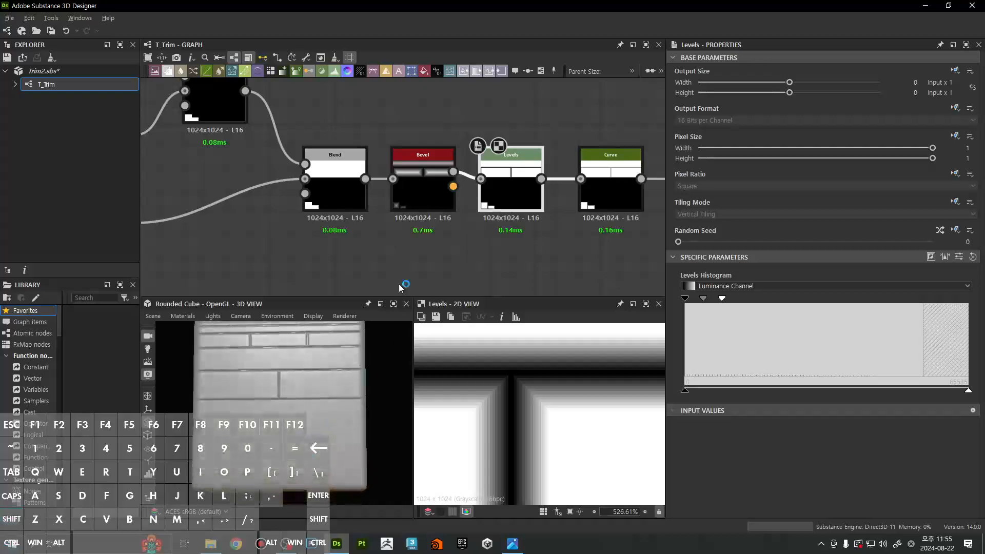
Move the graph's lowest branch of nodes up, closer to the branch above it
scroll(421, 193, down, 8)
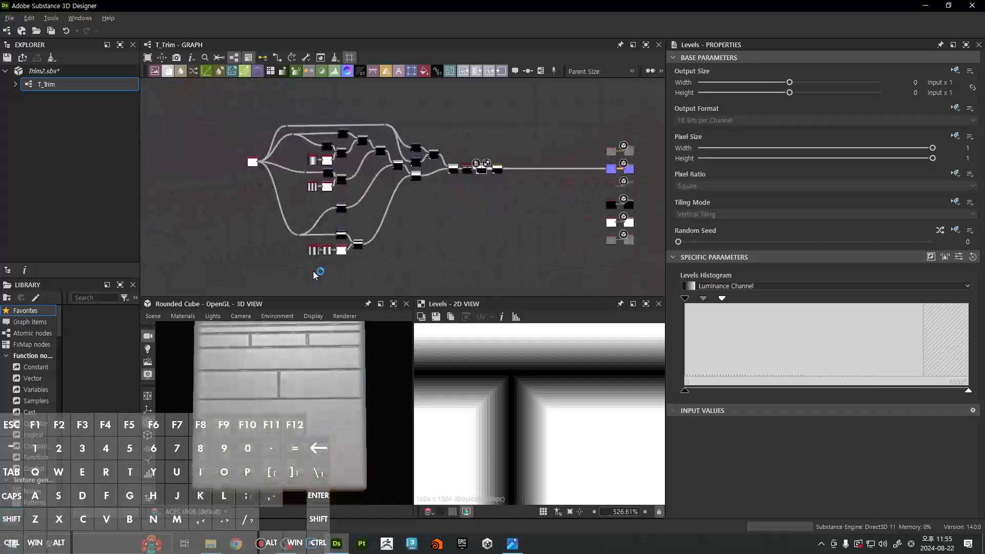
scroll(290, 236, up, 3)
ctrl+drag(403, 261, 402, 235)
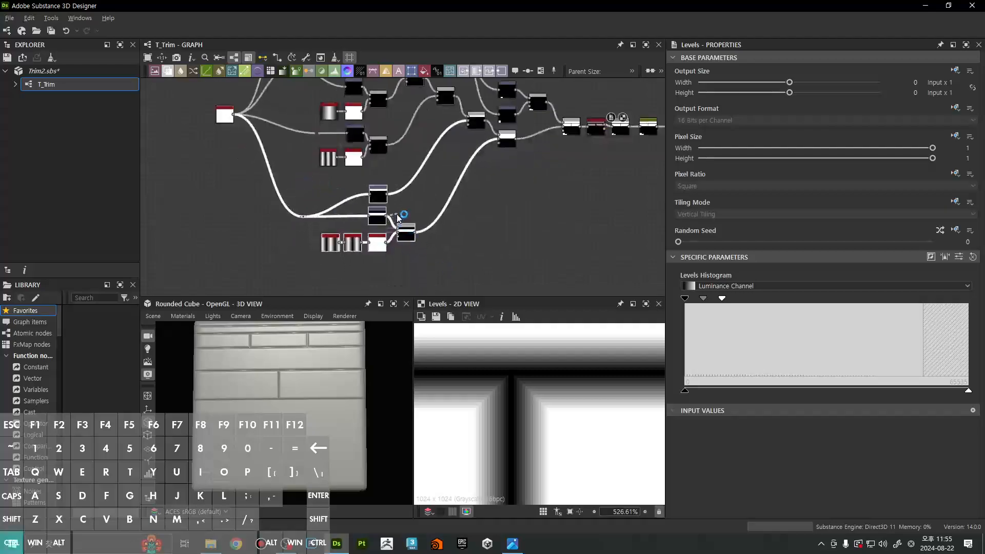
Shift the lowest branch of nodes slightly further up in the graph and clear the selection
ctrl+drag(400, 231, 400, 215)
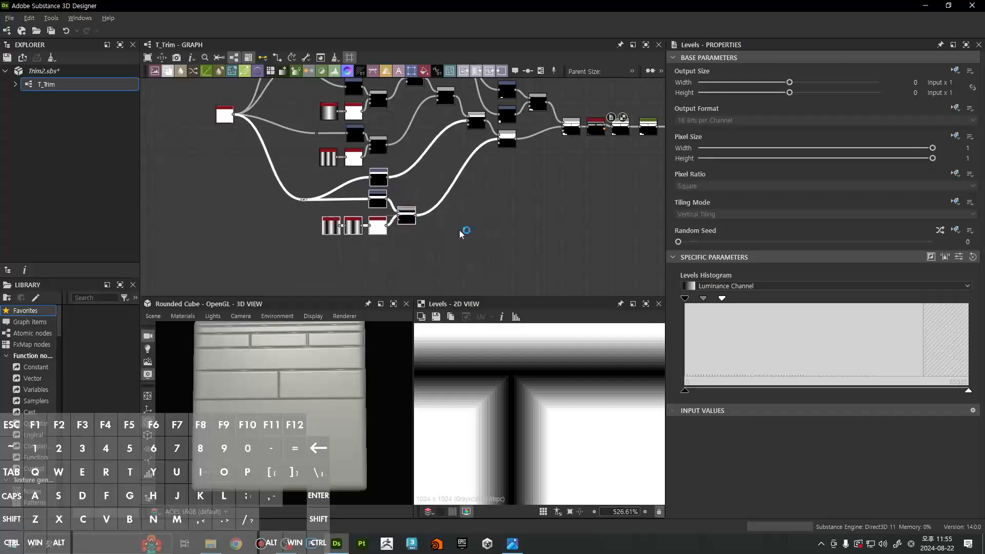
click(460, 227)
Display the Normal node's full-colour output, fitted whole, in the 2D view
middle_drag(611, 197, 292, 259)
click(527, 197)
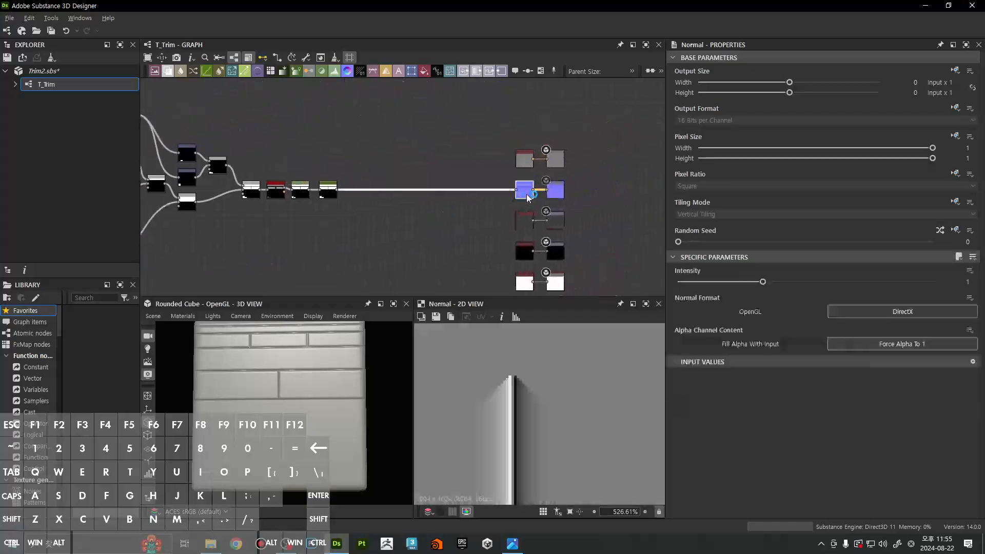
scroll(536, 431, down, 10)
scroll(524, 187, up, 3)
key(c)
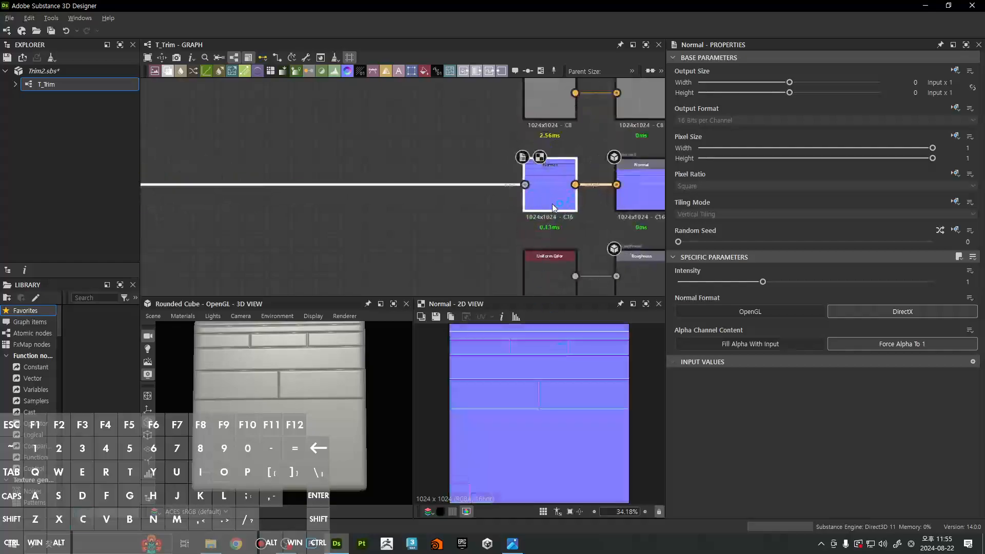
scroll(553, 208, down, 5)
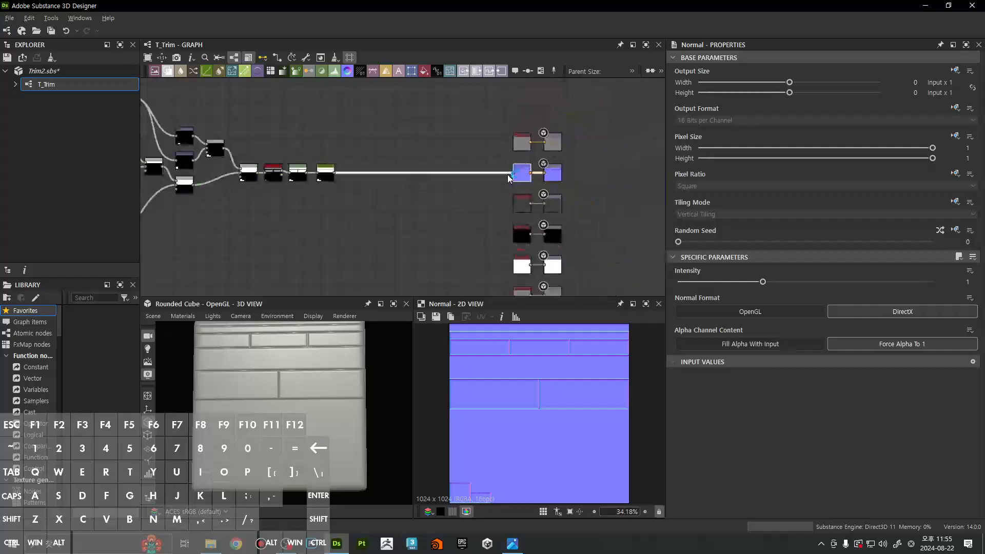
Move the whole column of output nodes, including the Normal node, closer to the Curve node
scroll(540, 176, up, 2)
drag(539, 175, 429, 178)
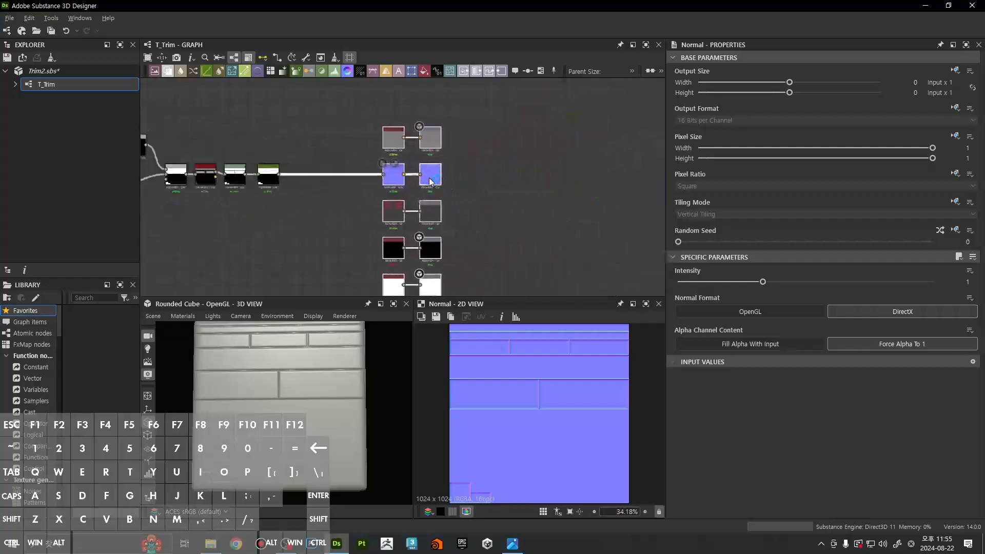
click(454, 187)
middle_drag(454, 187, 588, 197)
scroll(495, 196, up, 3)
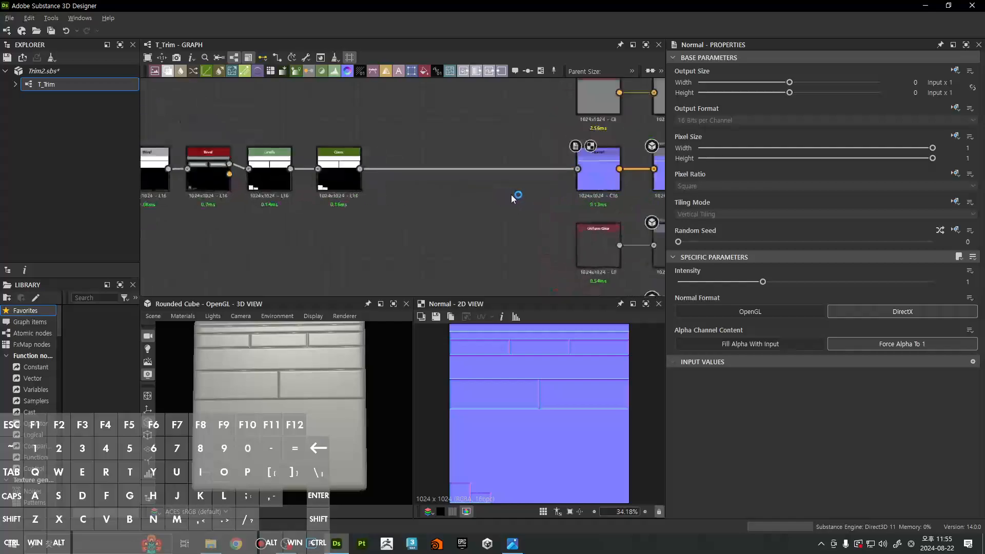
Raise the Normal node's intensity to 3 and inspect the panel bevels on the cube up close
click(597, 167)
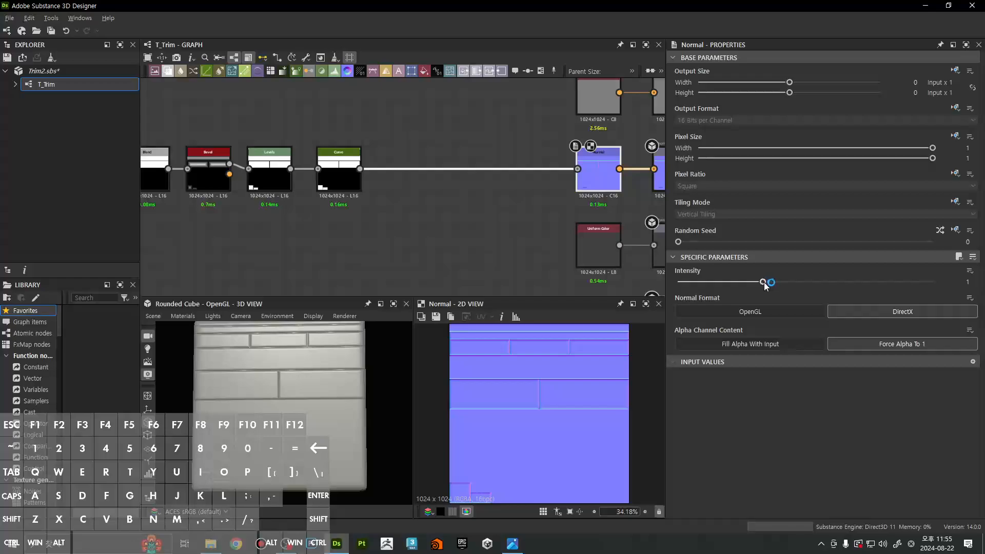
drag(764, 281, 933, 282)
scroll(290, 368, up, 4)
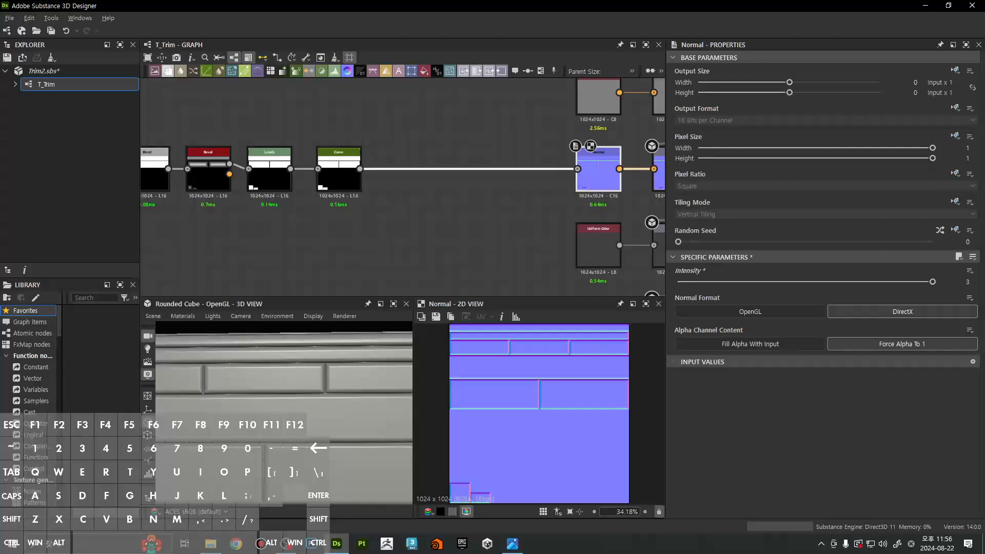
mouse_move(331, 417)
mouse_down()
mouse_move(350, 409)
mouse_move(342, 373)
mouse_move(347, 410)
mouse_move(362, 411)
mouse_move(359, 393)
mouse_move(356, 414)
mouse_move(347, 396)
mouse_move(334, 403)
mouse_move(362, 392)
mouse_move(335, 350)
mouse_up()
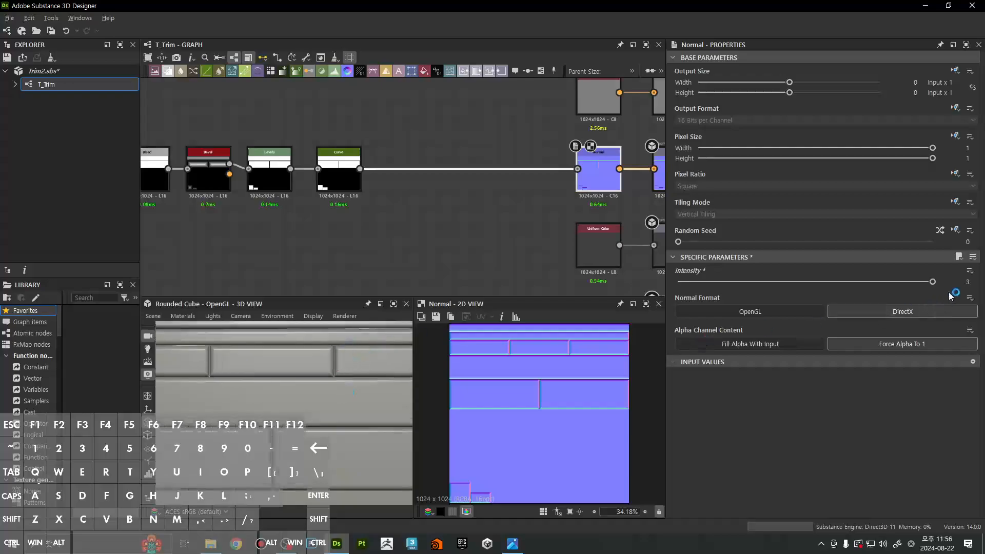
Try a Normal intensity of 5 and examine the panel grooves on the cube from several angles
double_click(969, 281)
text(5)
key(Return)
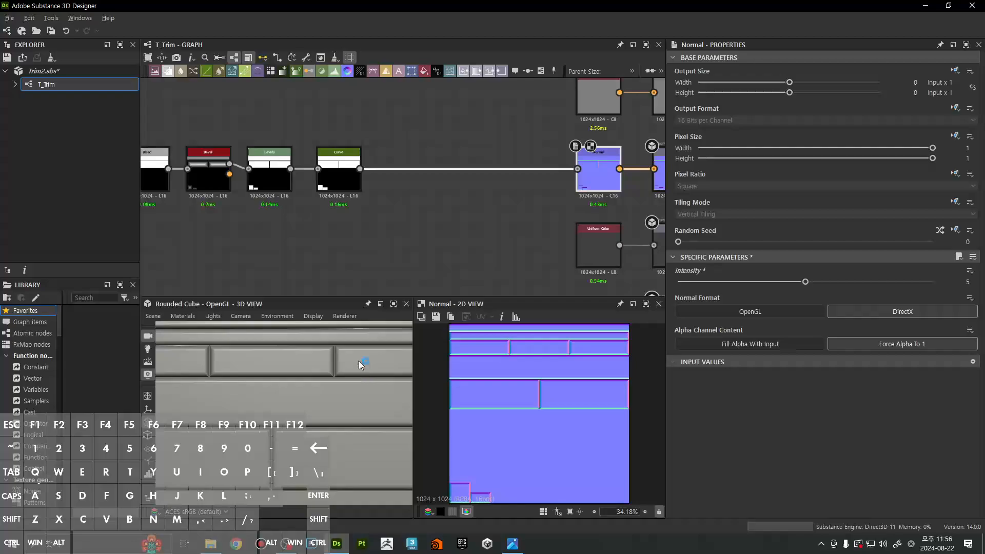
mouse_move(359, 361)
mouse_down()
mouse_move(335, 378)
mouse_move(328, 405)
mouse_move(267, 385)
mouse_up()
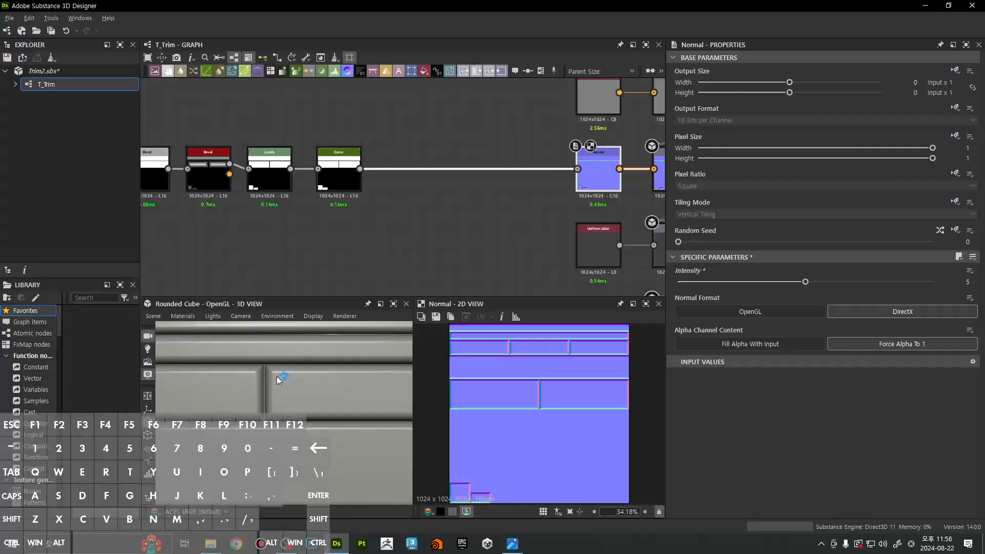
drag(298, 403, 331, 361)
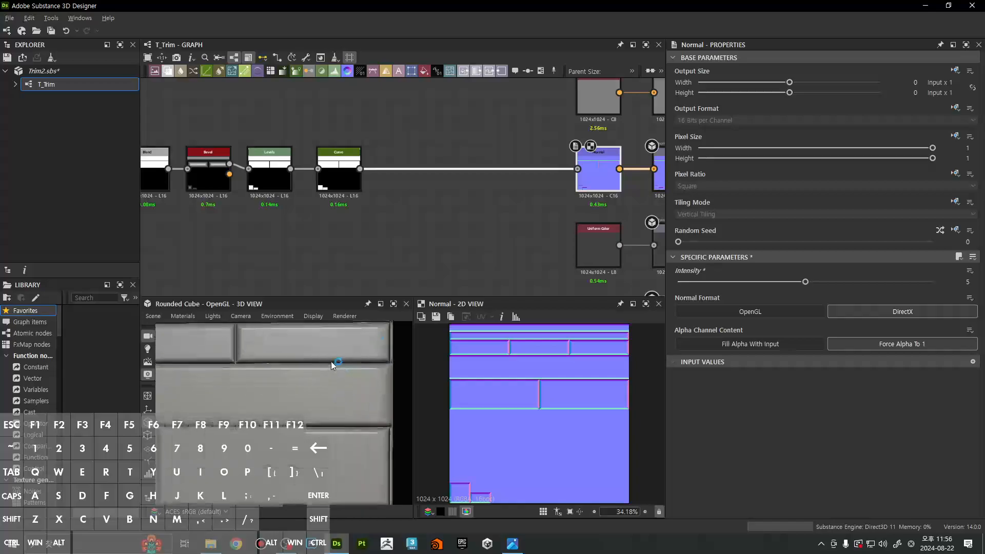
Compare the cube's bevels at Normal intensities of 0.46 and 10, near and far
drag(804, 281, 689, 282)
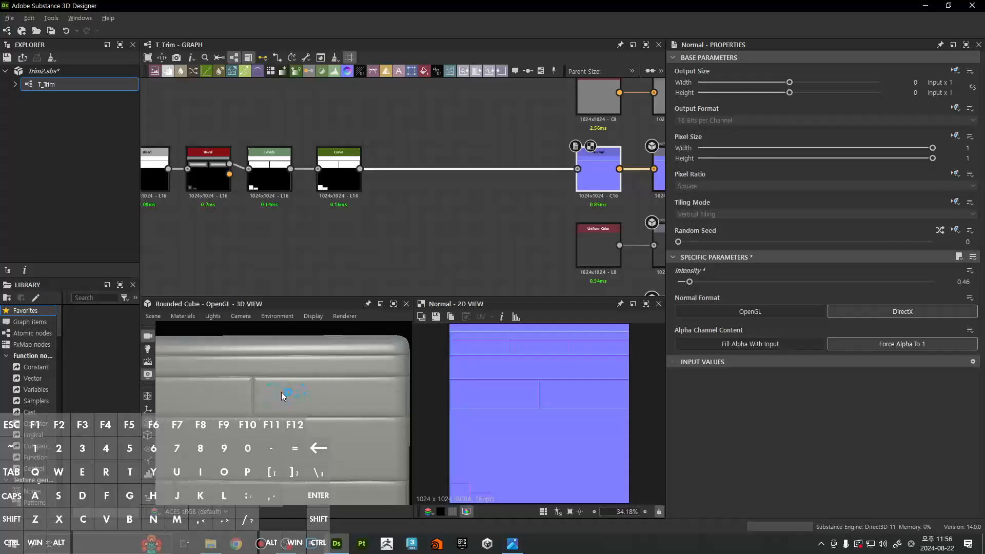
drag(282, 392, 280, 380)
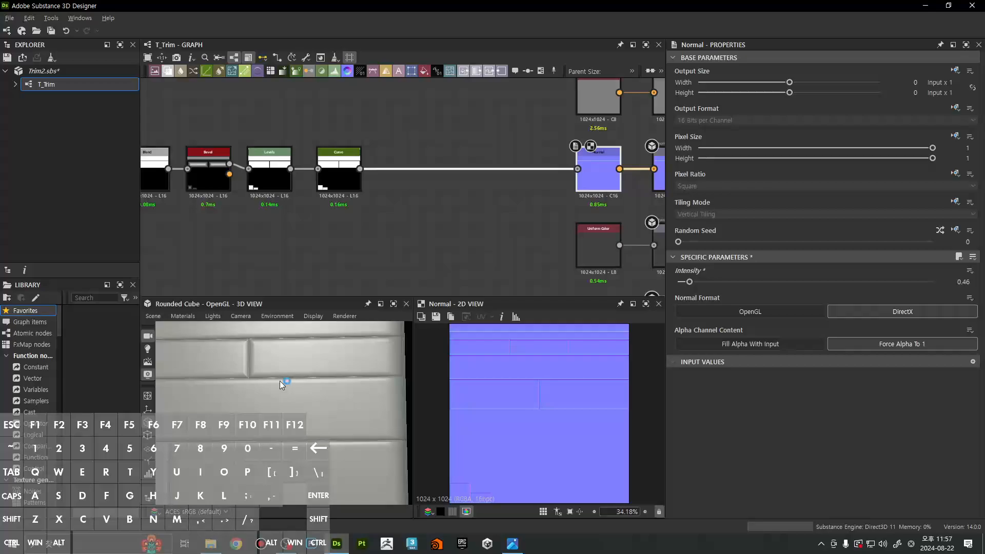
drag(689, 282, 936, 286)
drag(252, 349, 262, 387)
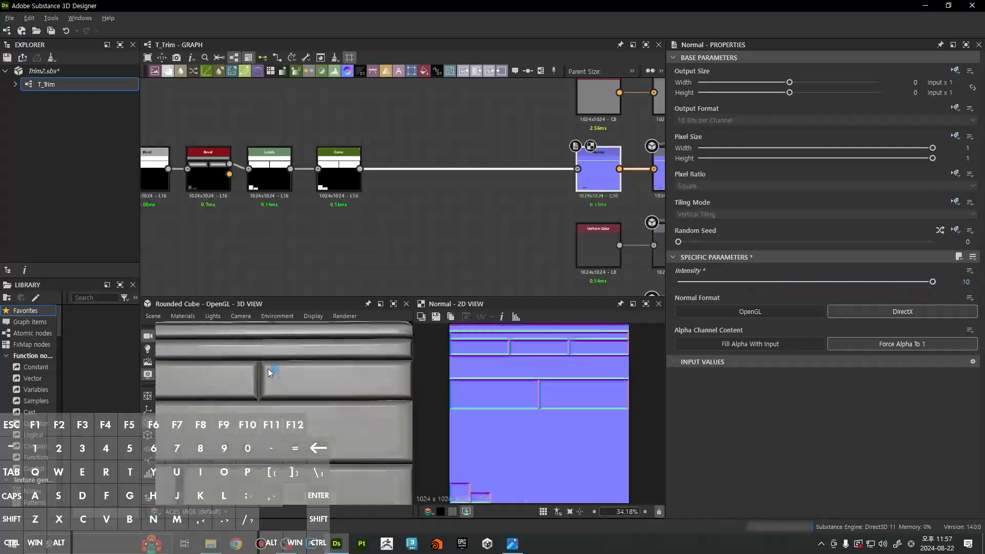
scroll(267, 368, down, 5)
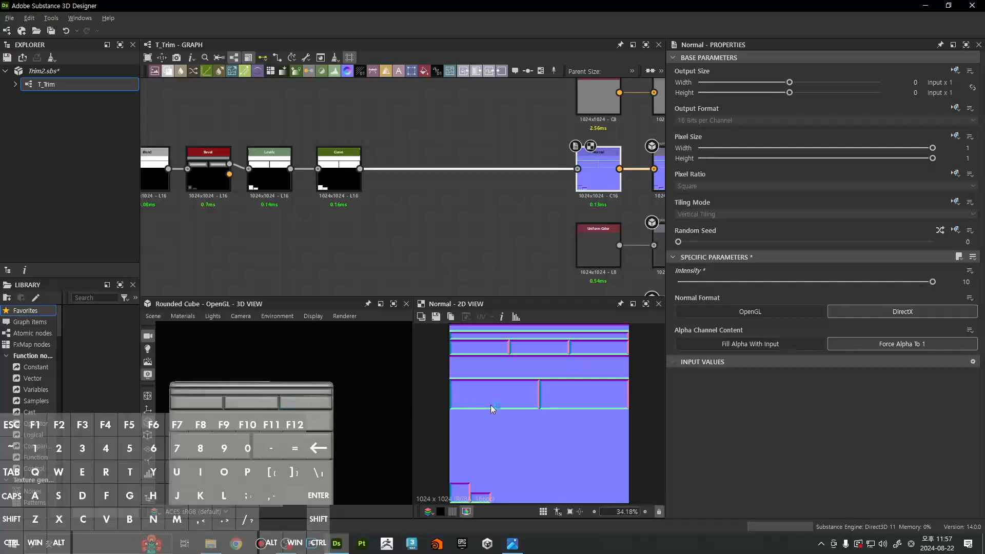
scroll(310, 397, up, 5)
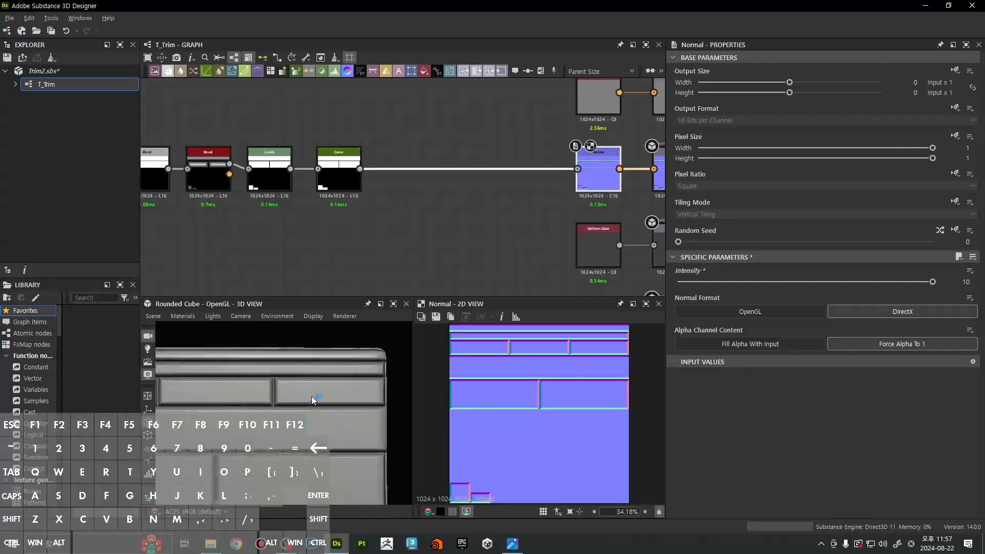
middle_drag(331, 394, 367, 394)
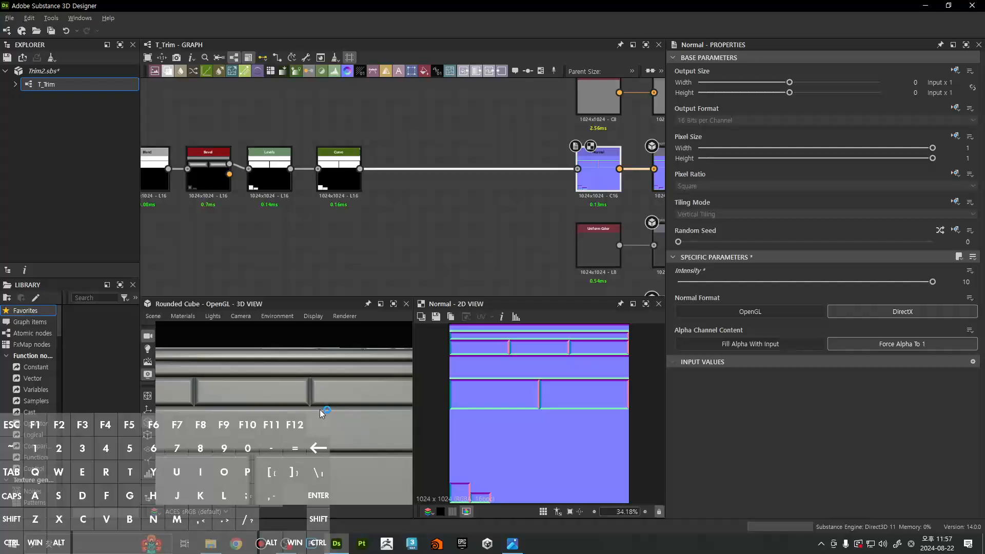
Lower the Normal intensity to 2.9 and inspect a vertical groove in the normal map's red channel
drag(932, 282, 751, 281)
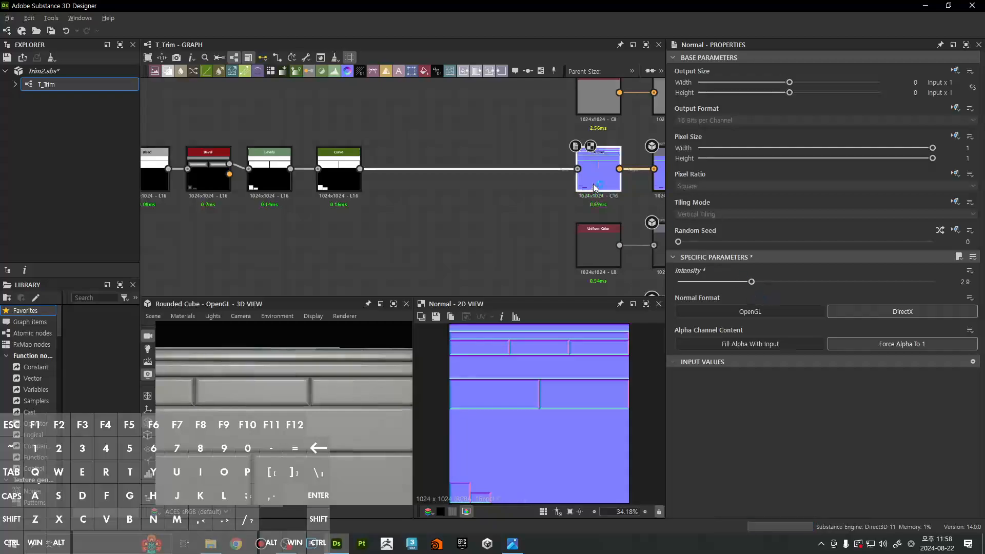
middle_drag(461, 205, 547, 246)
scroll(546, 374, up, 3)
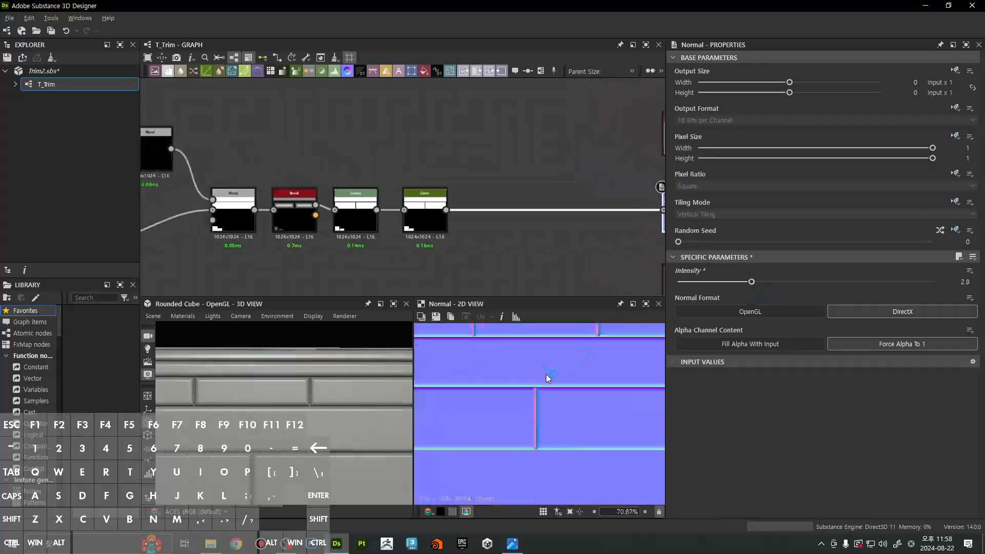
key(r)
scroll(553, 386, up, 4)
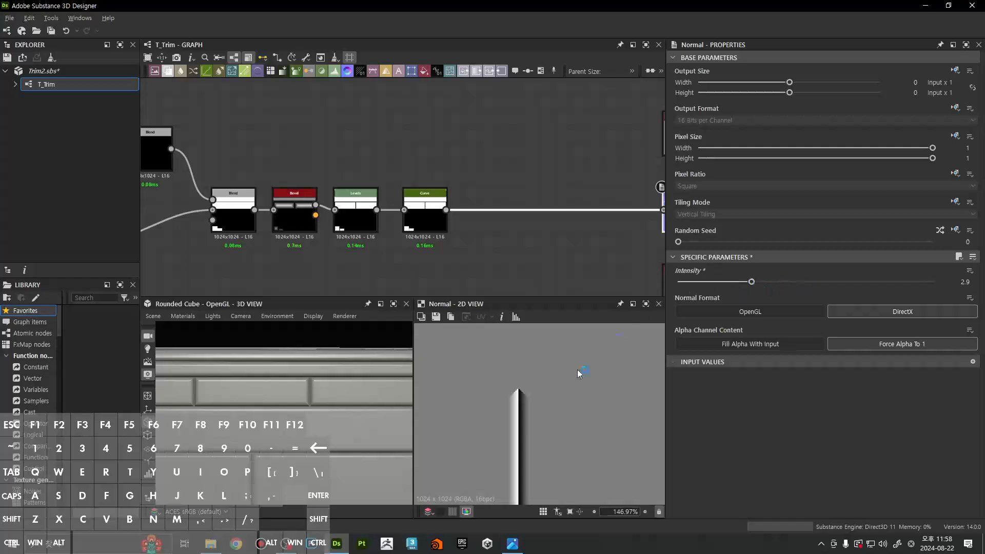
middle_drag(515, 427, 545, 372)
scroll(543, 377, up, 4)
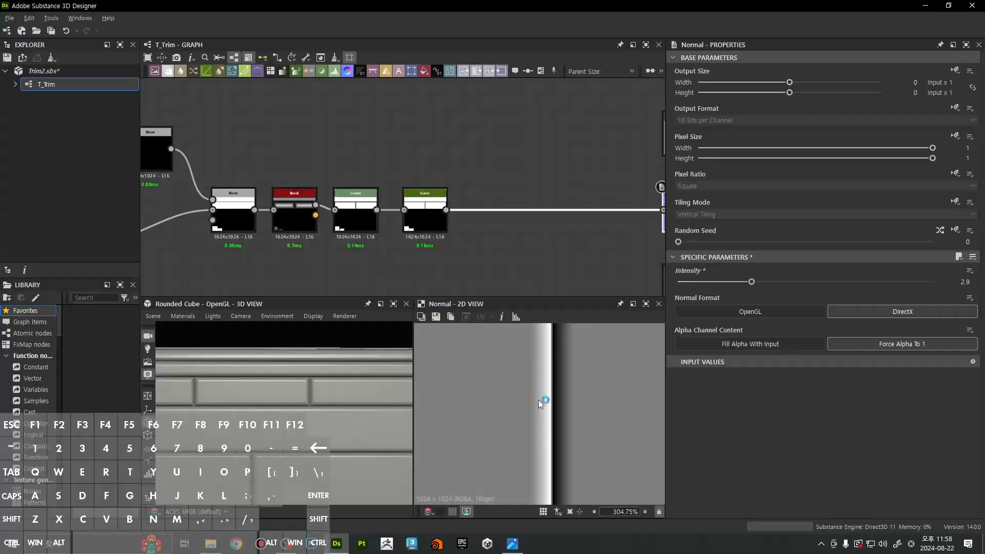
key(f)
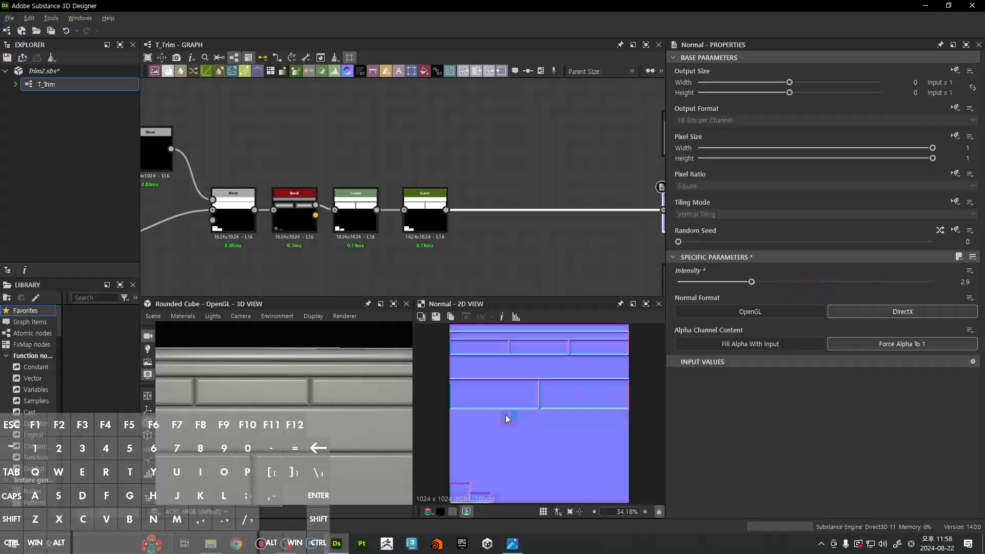
Set the Normal intensity to 3.16 and examine the groove edges in the full-colour normal map
mouse_move(751, 282)
mouse_down()
mouse_move(901, 282)
mouse_move(724, 286)
mouse_move(758, 283)
mouse_up()
scroll(565, 359, up, 8)
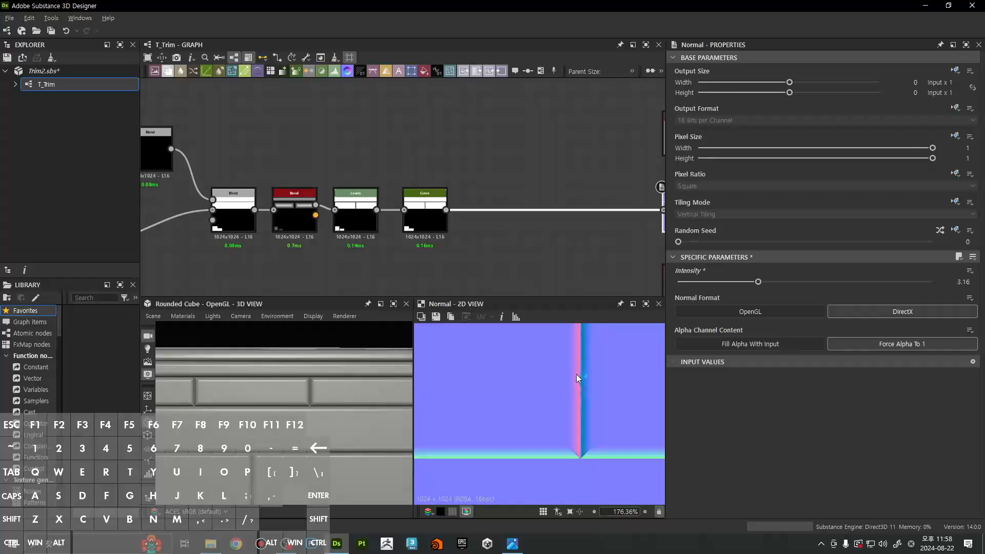
middle_drag(576, 374, 572, 381)
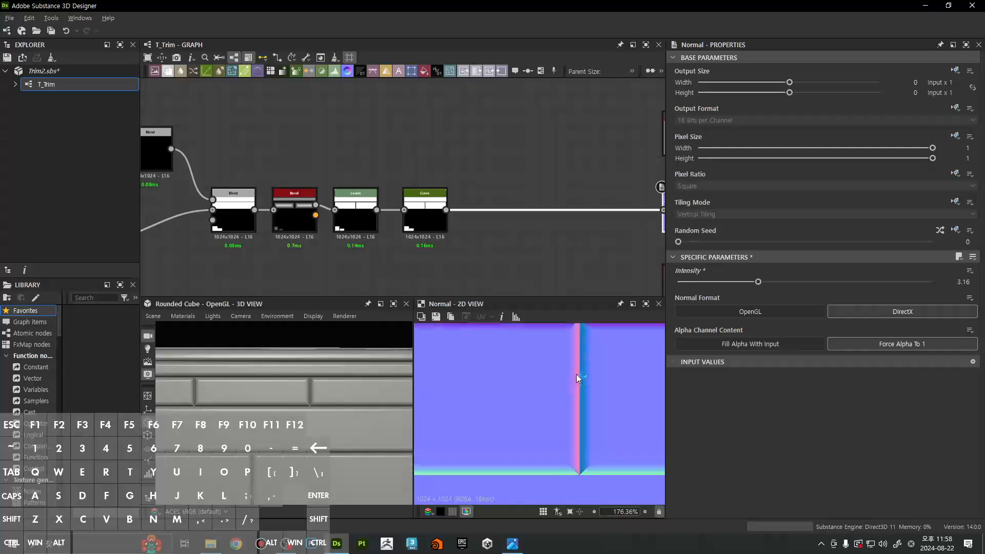
scroll(574, 386, down, 10)
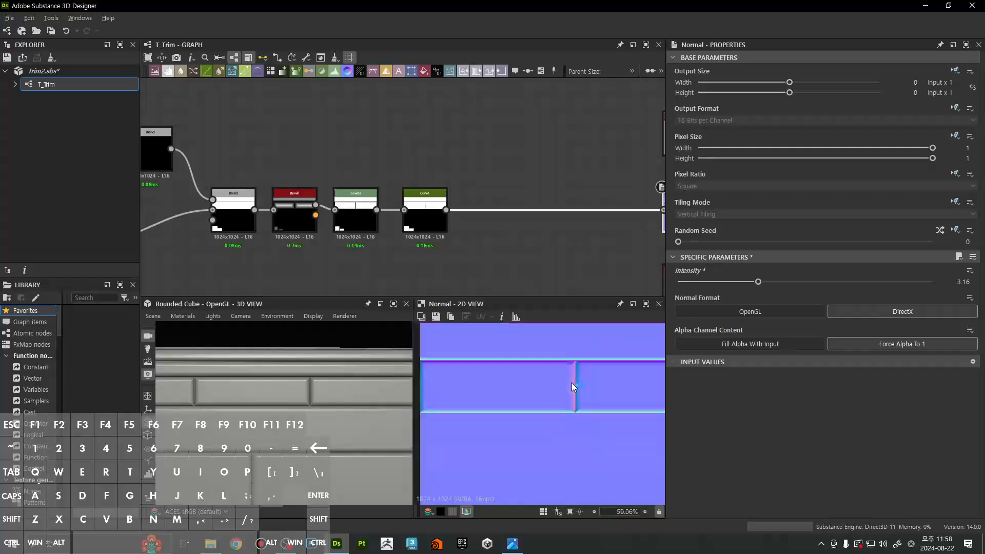
scroll(536, 205, down, 5)
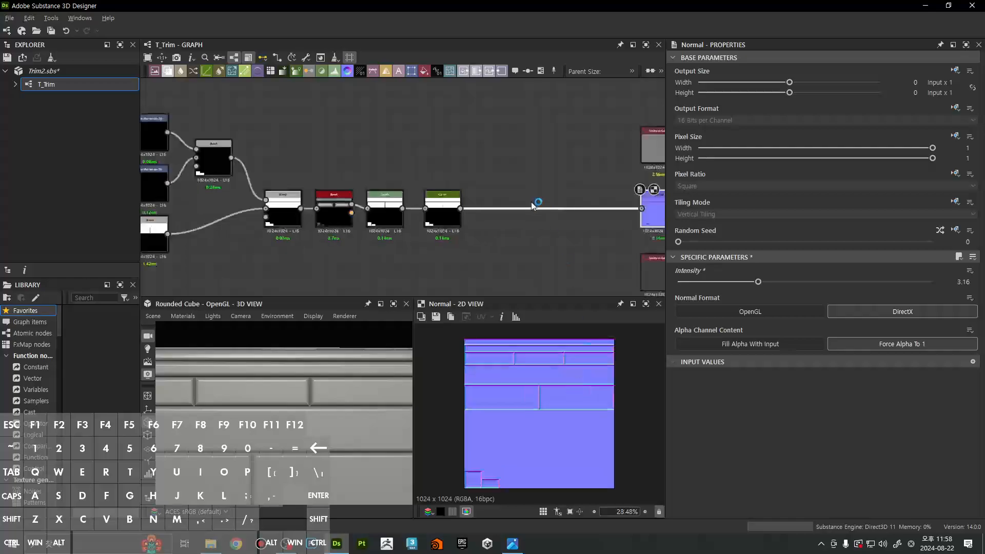
Move the column of output nodes somewhat farther away from the Curve node to leave more room
middle_drag(562, 216, 480, 209)
scroll(499, 199, up, 5)
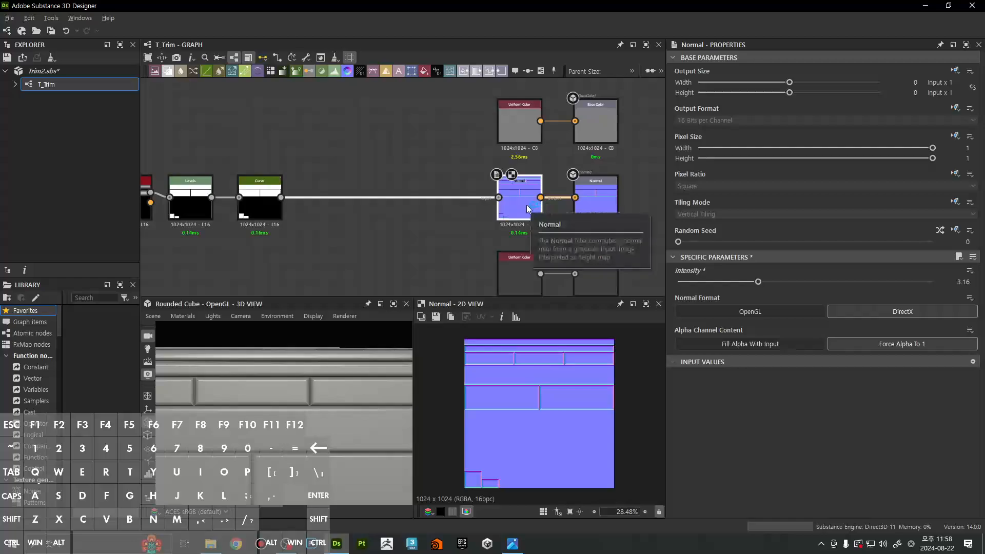
scroll(379, 243, down, 6)
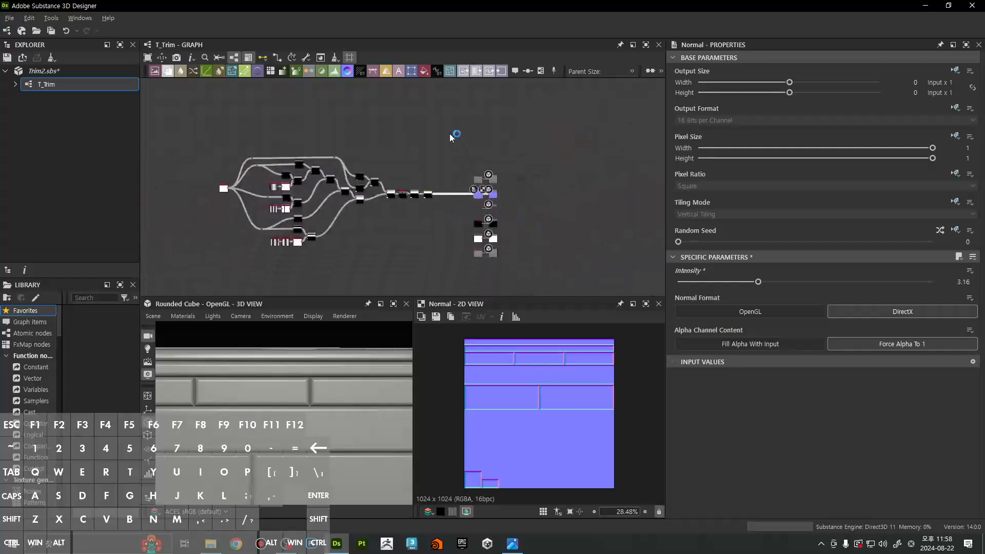
scroll(494, 205, up, 3)
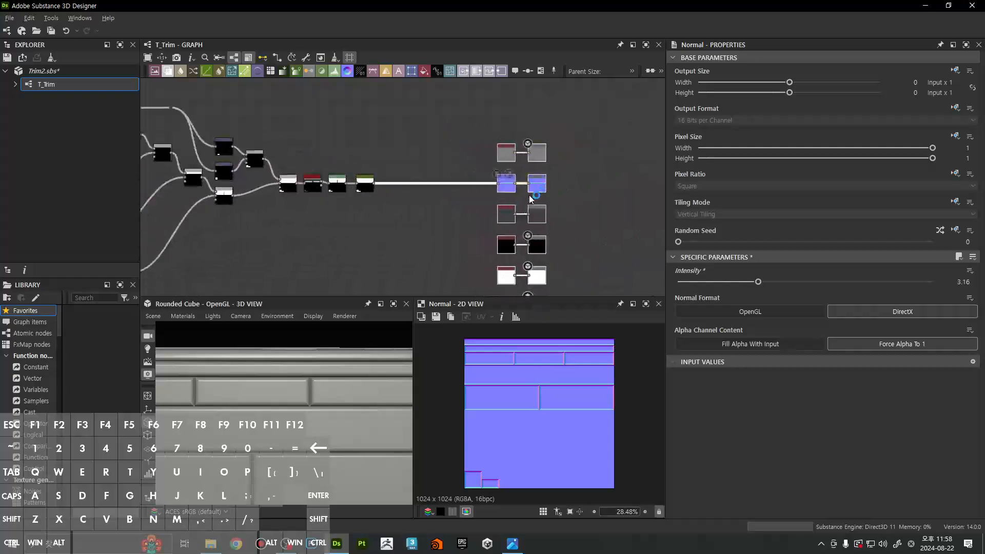
scroll(426, 207, up, 2)
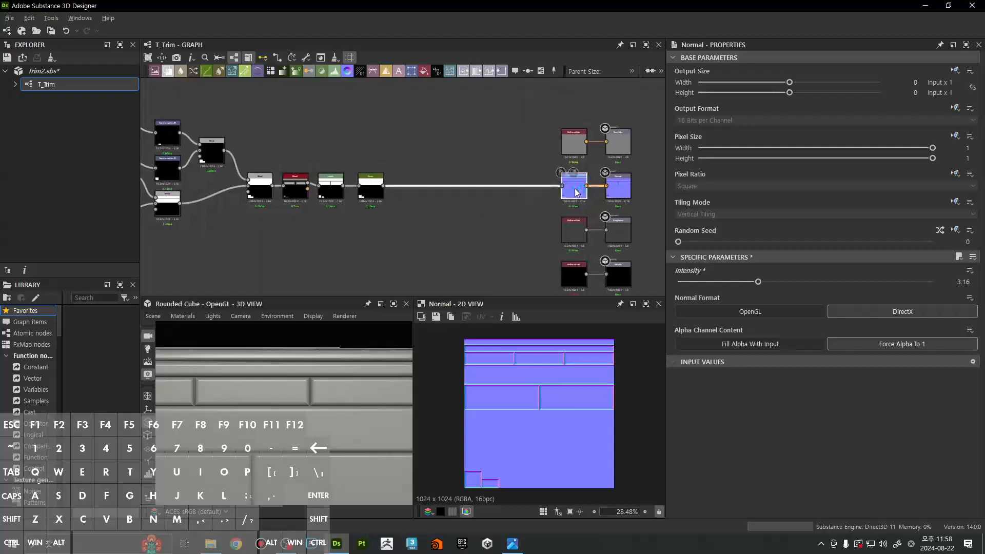
scroll(392, 201, up, 2)
Check the Curve node's height output in the 2D view and set the Normal node's intensity to 2.98
click(362, 182)
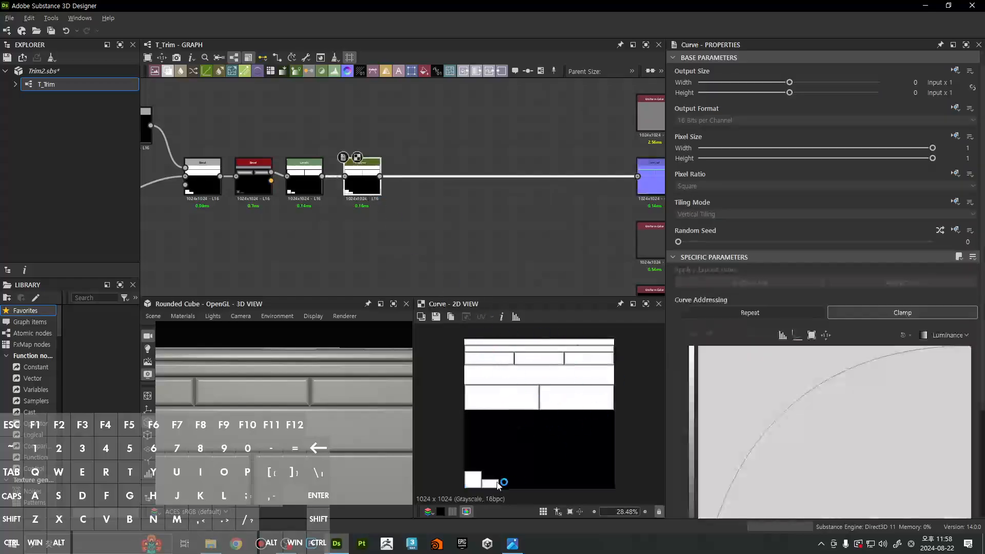
middle_drag(559, 224, 492, 236)
click(595, 184)
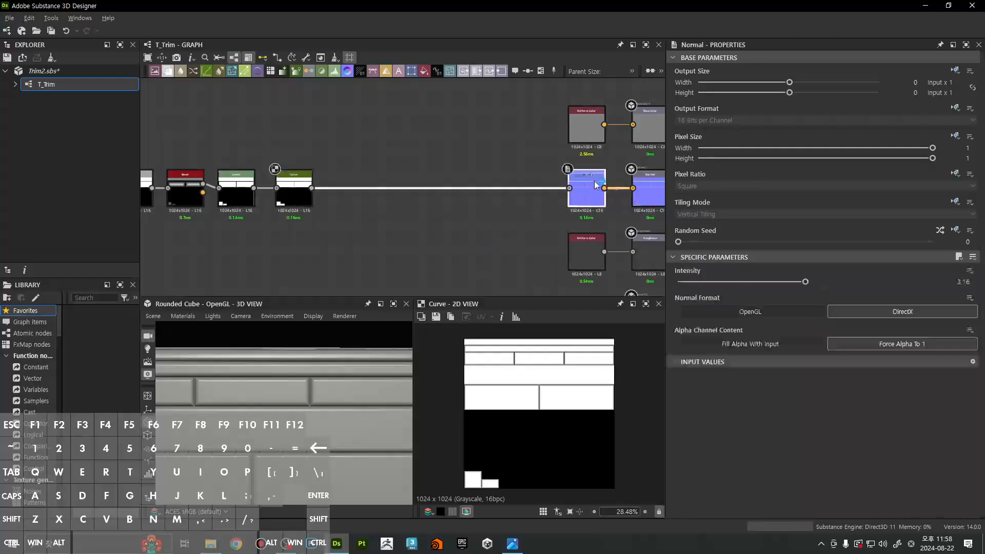
mouse_move(805, 282)
mouse_down()
mouse_move(868, 279)
mouse_move(798, 282)
mouse_up()
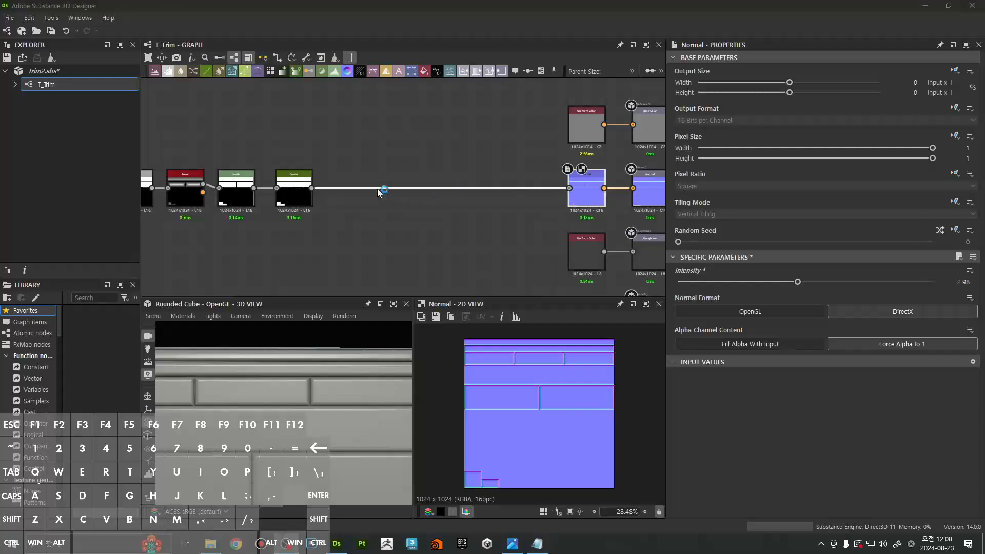
scroll(462, 224, down, 2)
mouse_move(354, 190)
middle_down()
mouse_move(461, 224)
mouse_move(466, 214)
mouse_move(371, 193)
middle_up()
scroll(430, 177, up, 3)
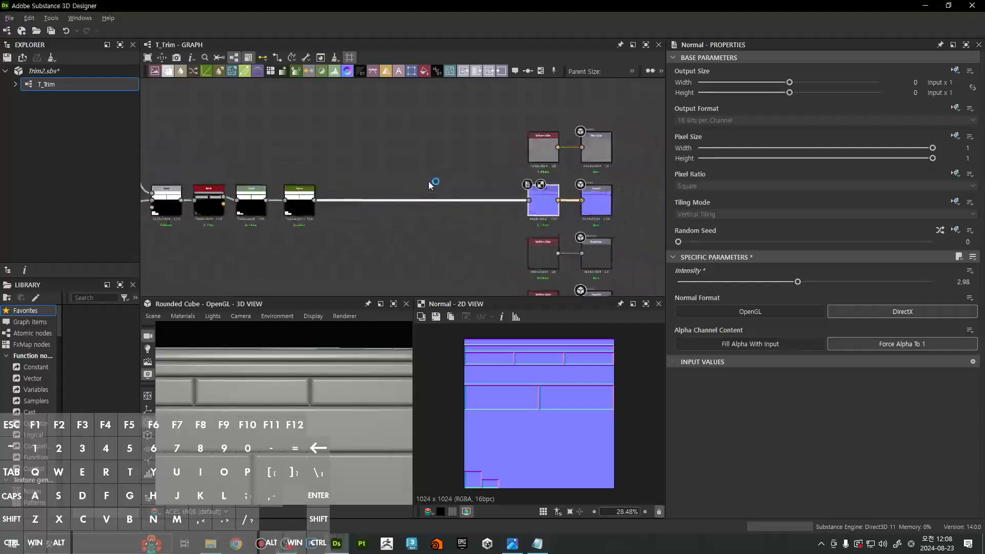
Move the column of output nodes closer to the Curve node, vertically centred on the chain, and check the normal map's grooves
scroll(596, 210, down, 1)
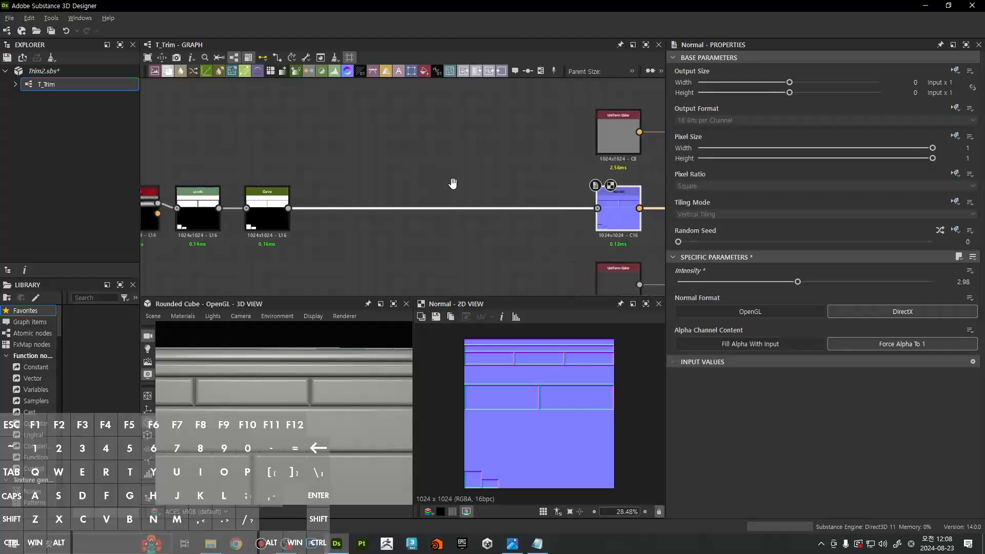
scroll(456, 185, down, 2)
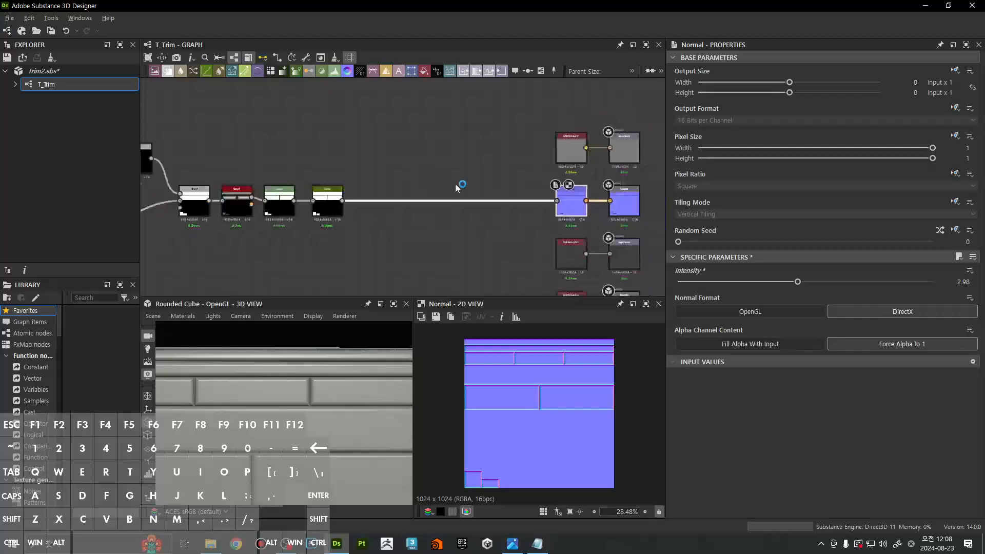
middle_drag(439, 234, 495, 222)
click(479, 239)
scroll(487, 230, down, 3)
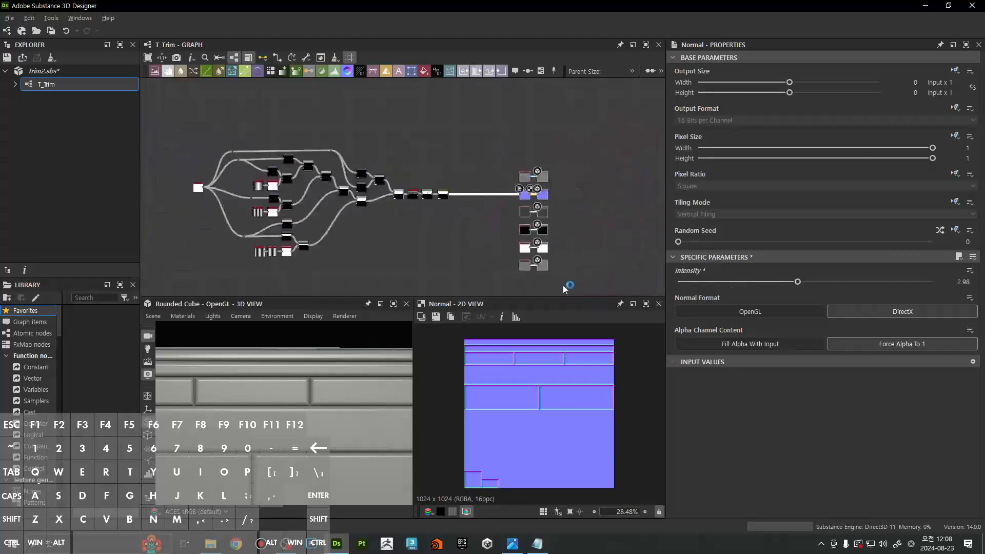
scroll(482, 236, up, 3)
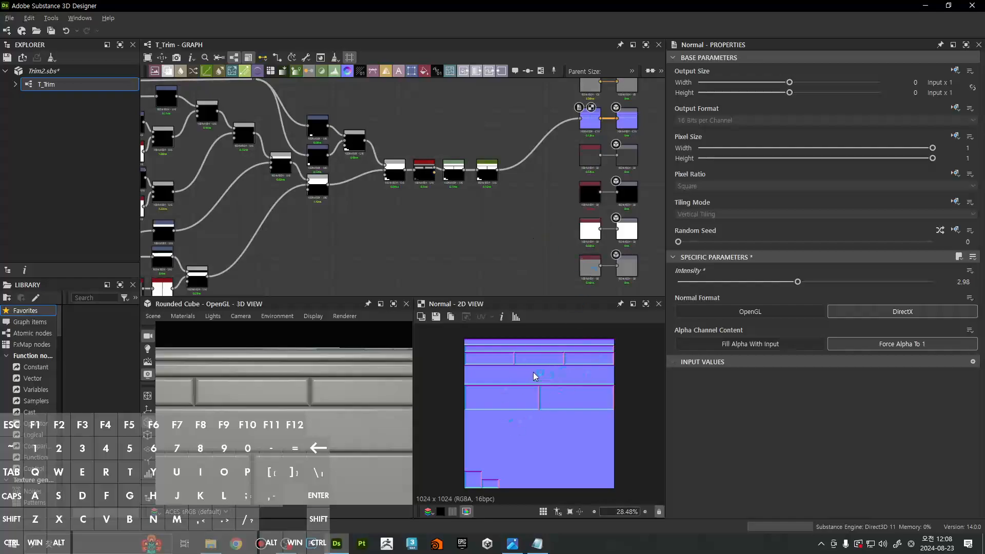
scroll(533, 372, up, 4)
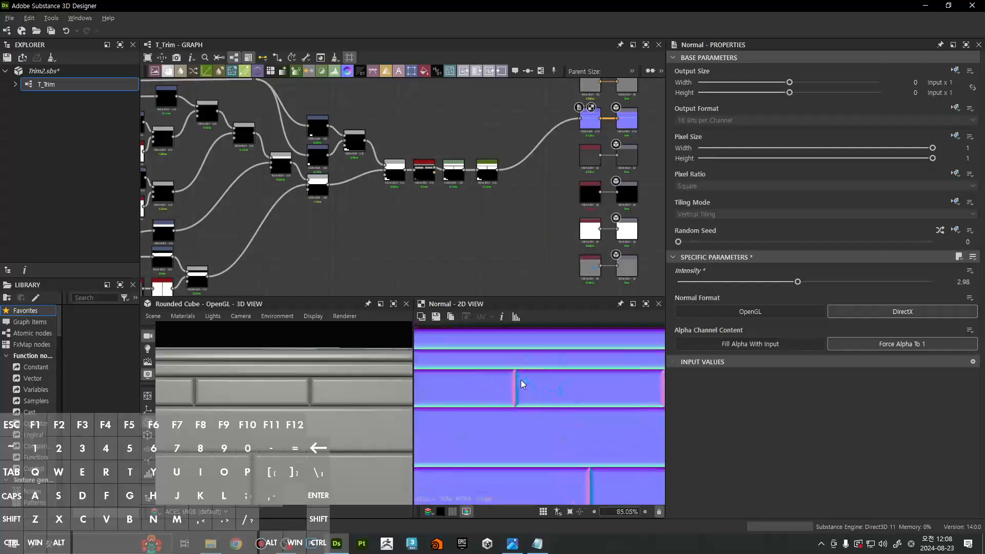
scroll(525, 384, down, 3)
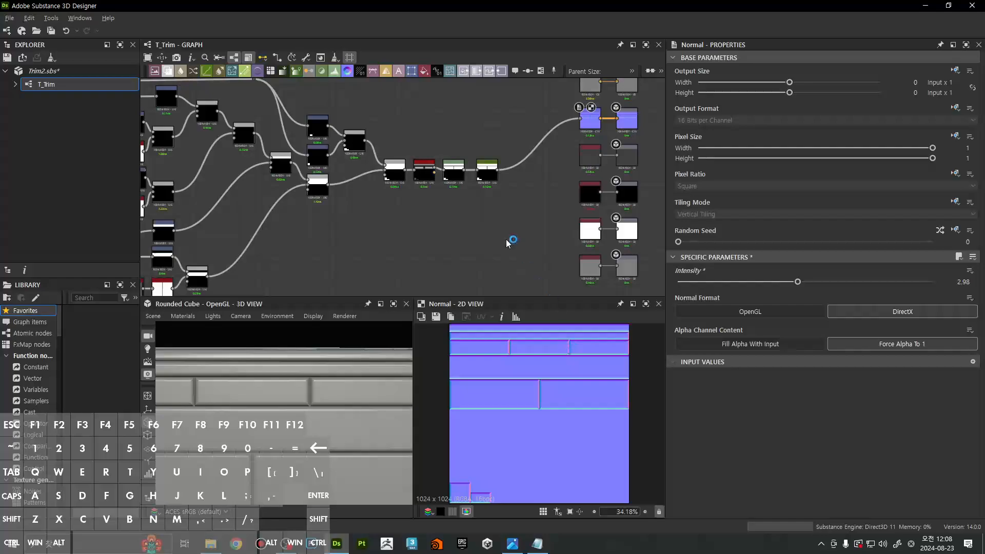
Connect the Curve node's output to the Height output and delete the Uniform Color node that fed it
middle_drag(503, 221, 494, 211)
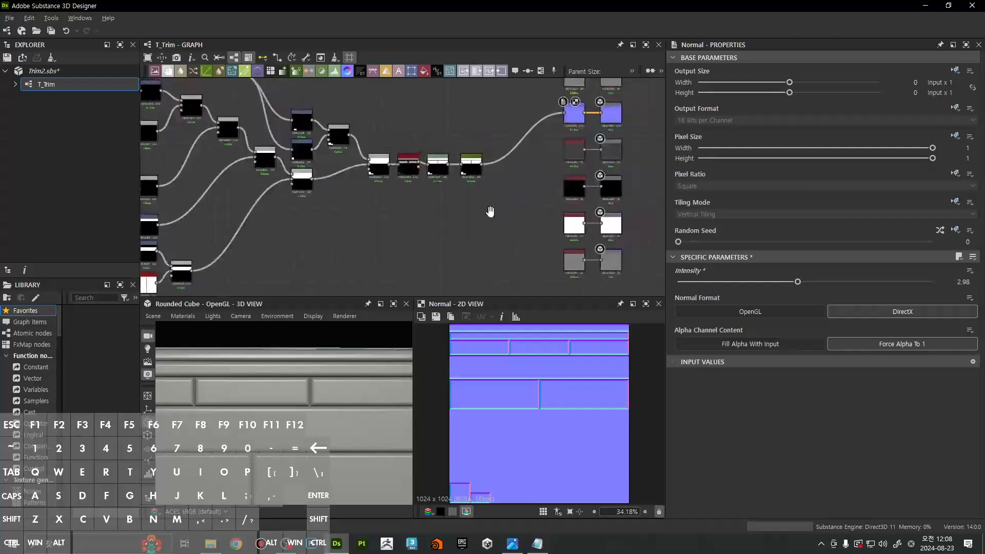
middle_drag(493, 211, 486, 239)
scroll(486, 239, down, 2)
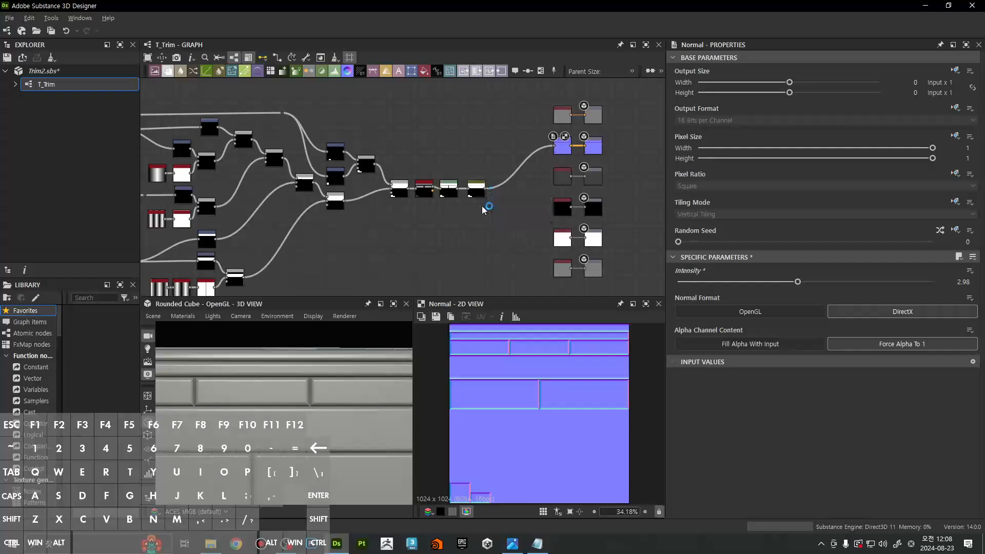
scroll(484, 193, up, 3)
click(484, 191)
drag(491, 169, 594, 218)
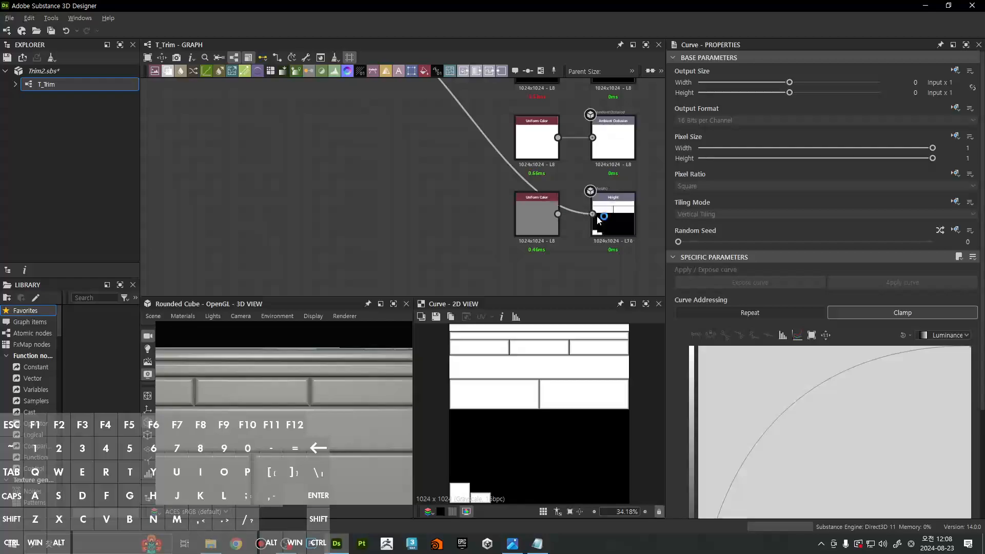
click(537, 215)
key(Delete)
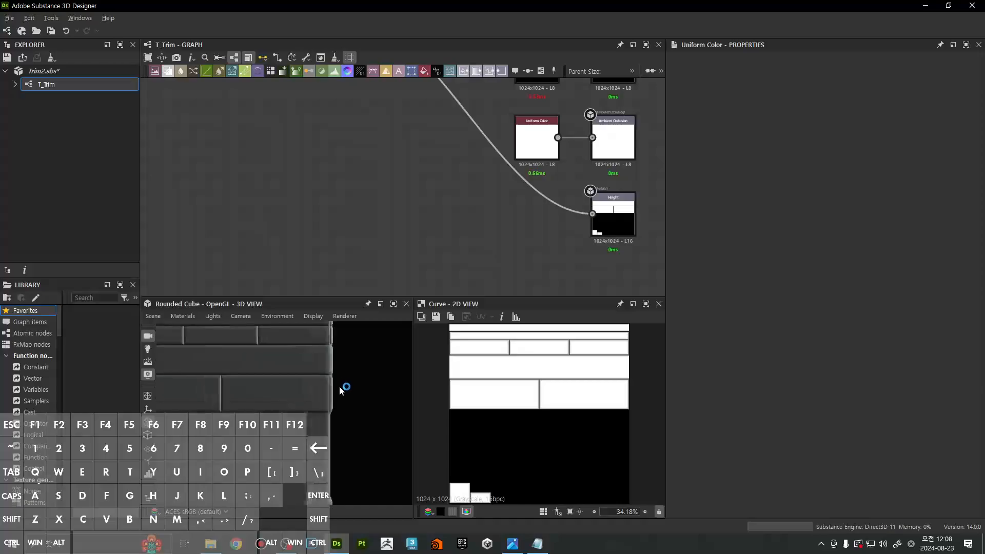
Widen the graph, 3D and 2D views and open the properties of the 3D view's Default material
drag(666, 348, 765, 352)
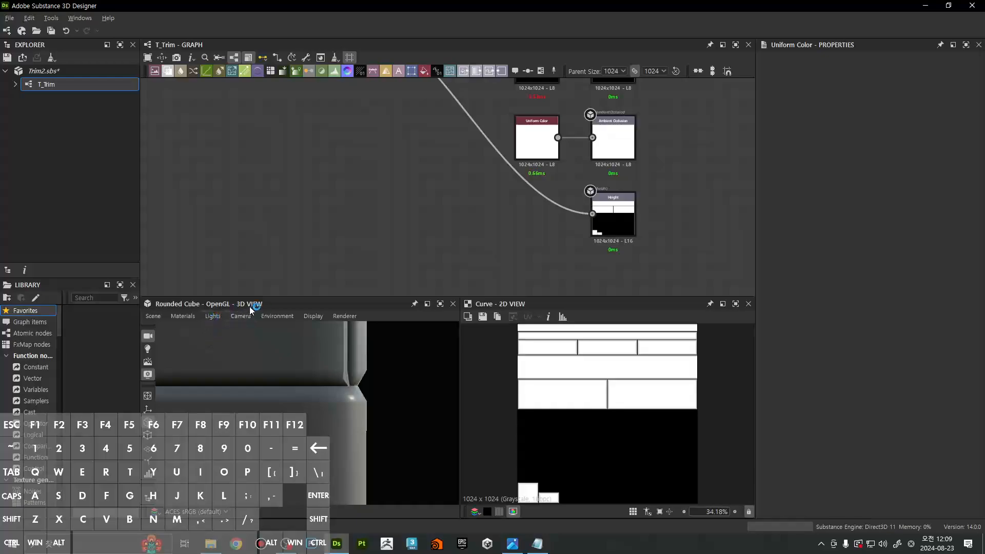
click(184, 317)
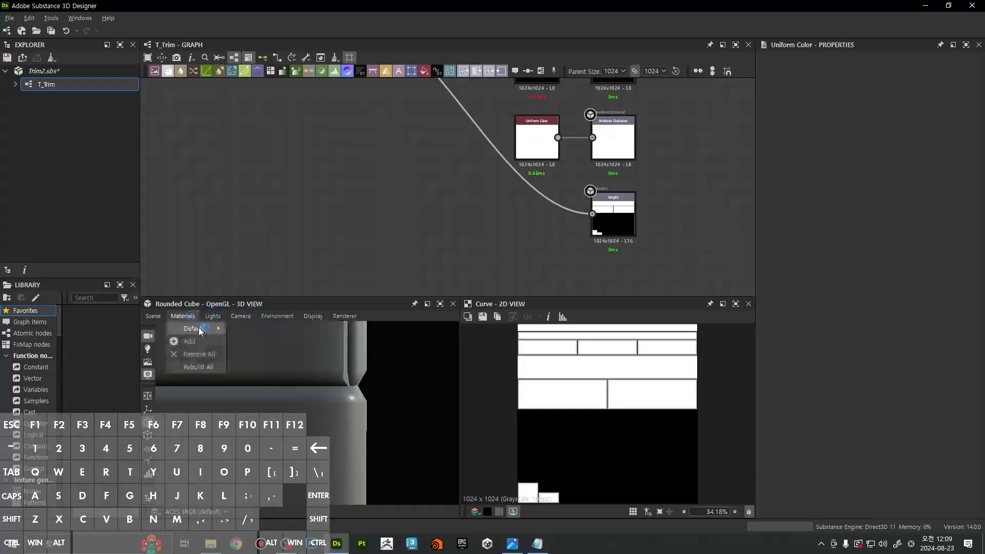
mouse_move(200, 331)
click(248, 328)
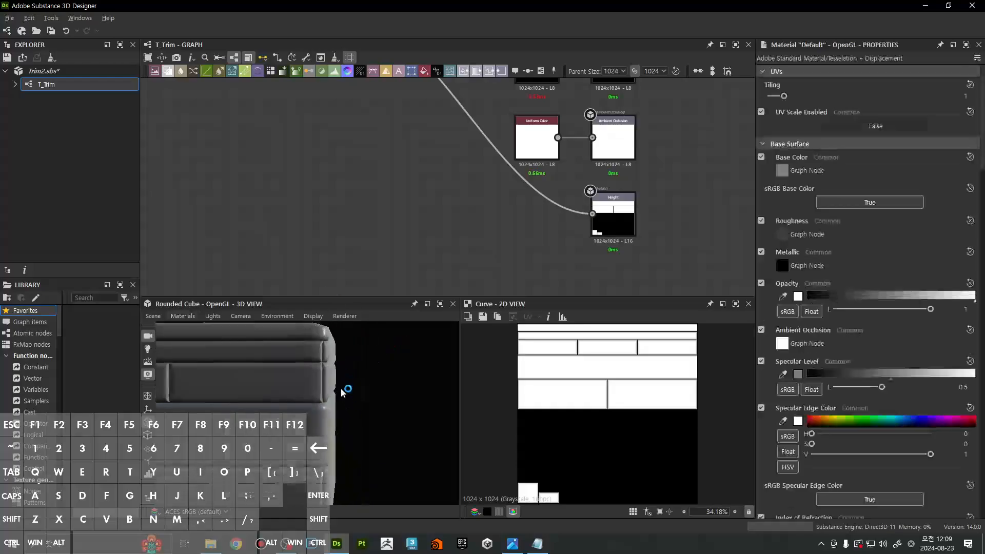
Raise the Default material's Tessellation Factor to 16 in its height settings
right_drag(349, 395, 386, 528)
middle_drag(393, 410, 385, 414)
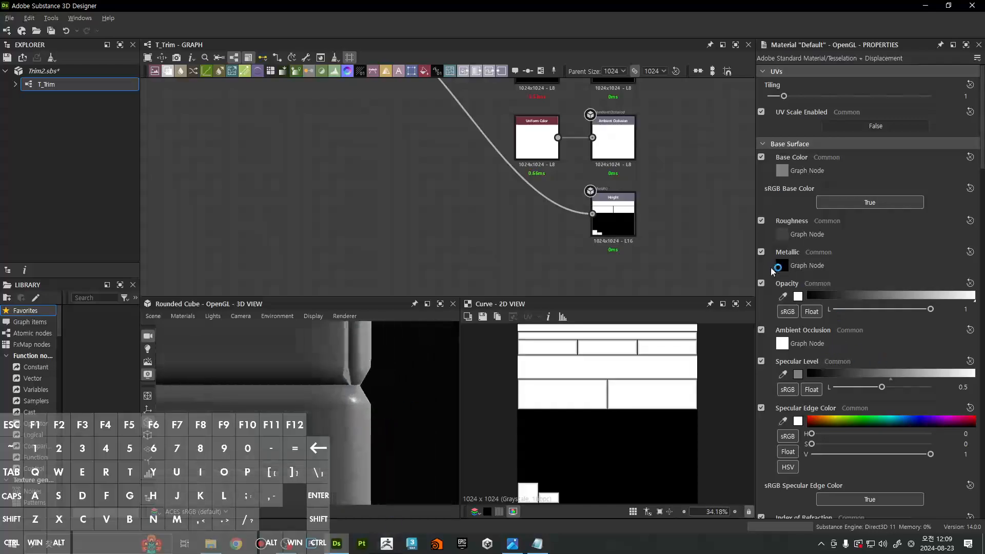
scroll(773, 270, down, 7)
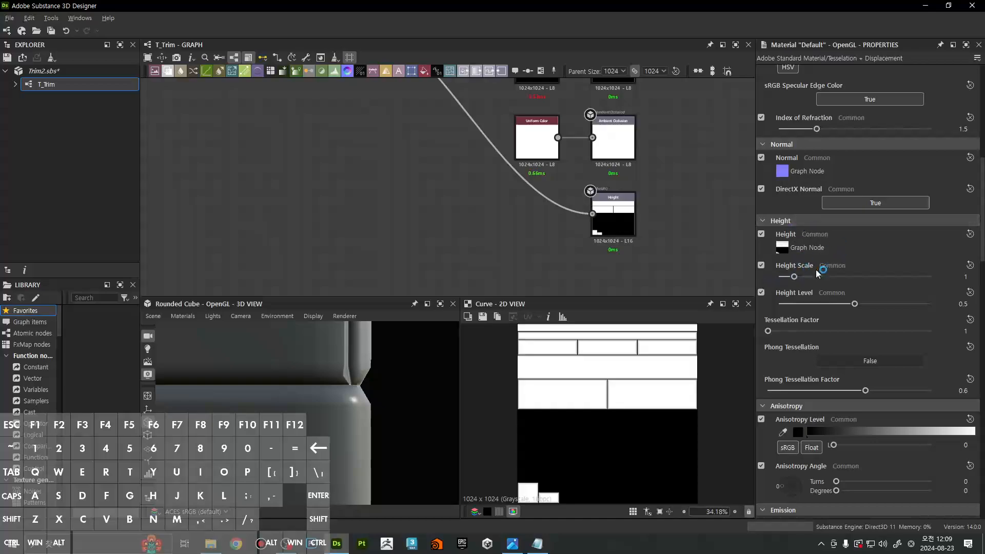
scroll(780, 302, down, 2)
right_drag(355, 410, 358, 386)
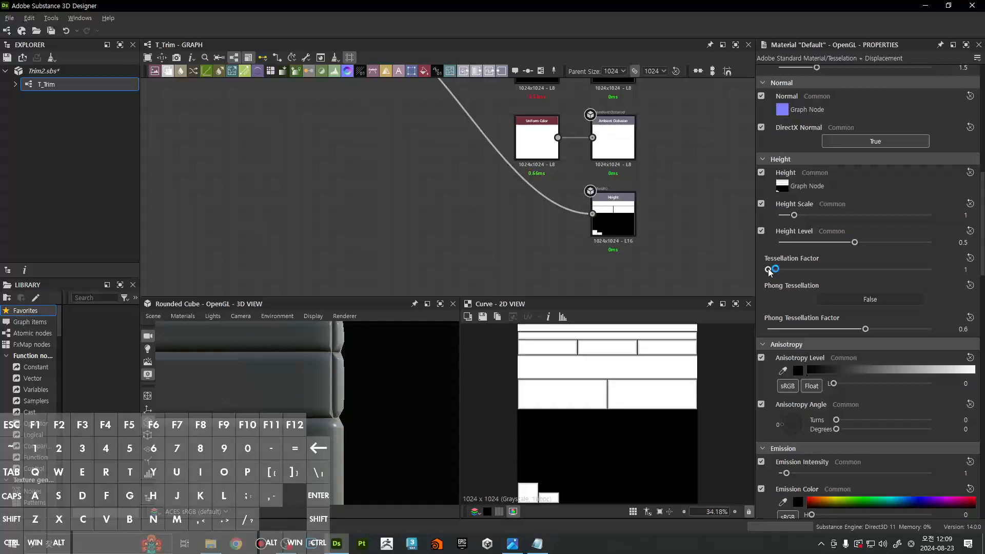
drag(769, 270, 959, 281)
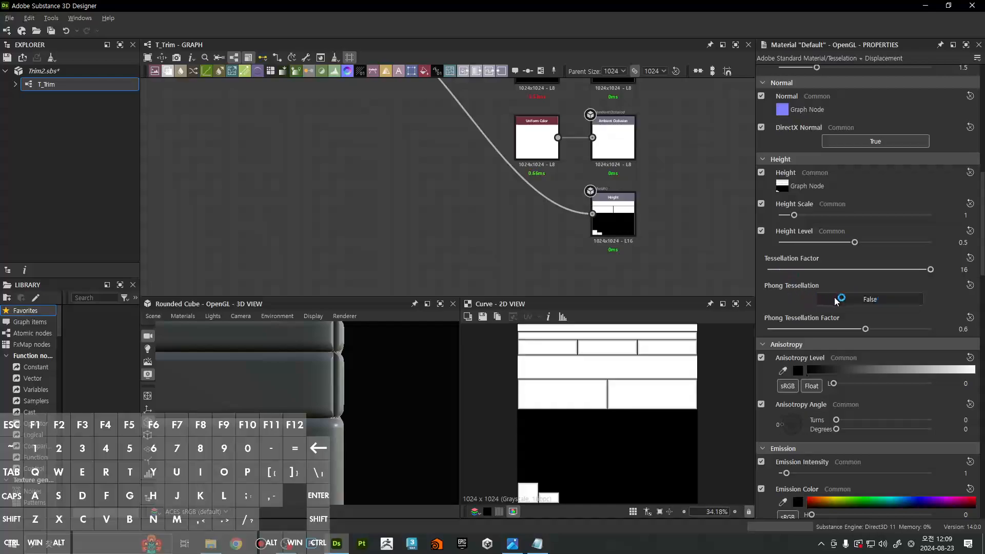
Try Phong Tessellation on the material with its factor raised to 1, and switch the option back off
mouse_move(345, 386)
mouse_down()
mouse_move(340, 397)
mouse_move(344, 387)
mouse_up()
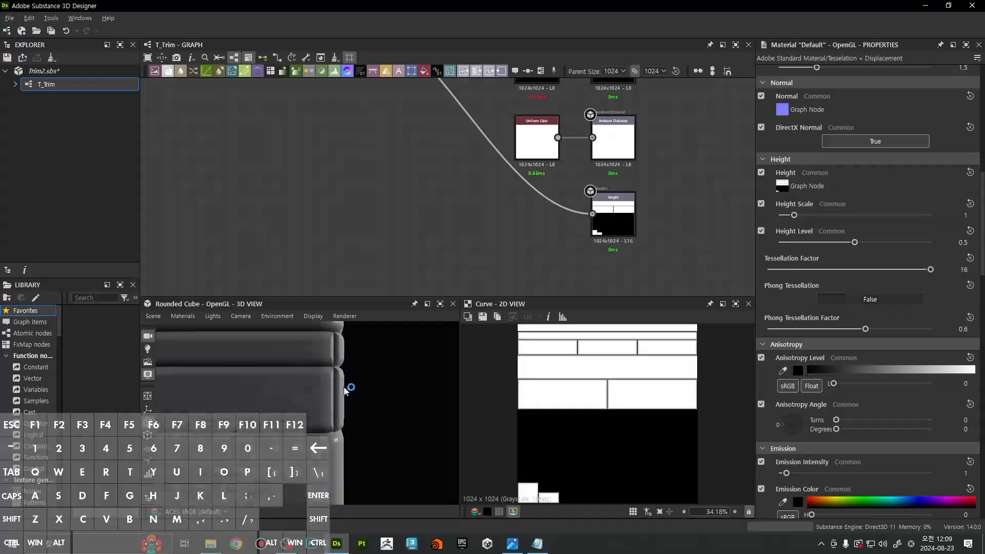
click(878, 300)
drag(865, 333, 930, 330)
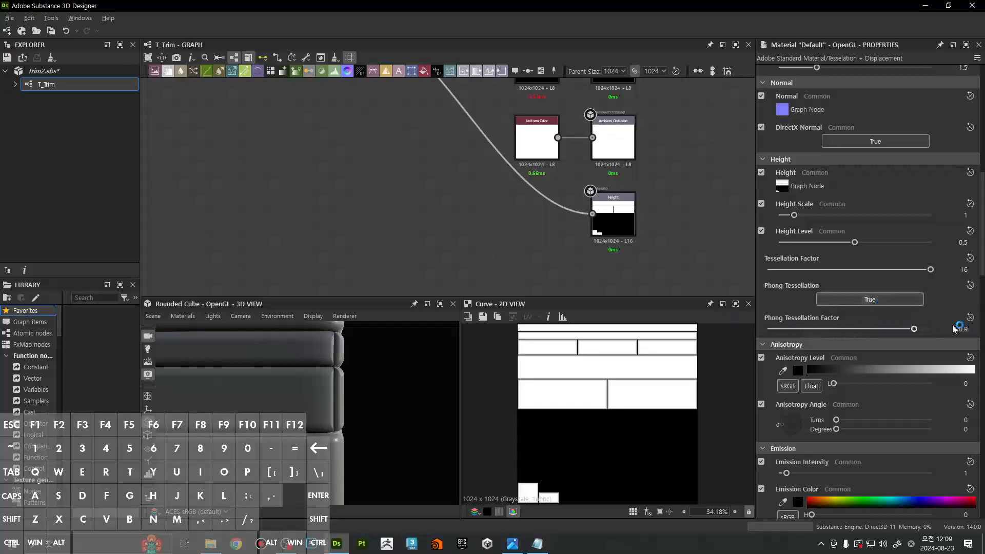
click(871, 300)
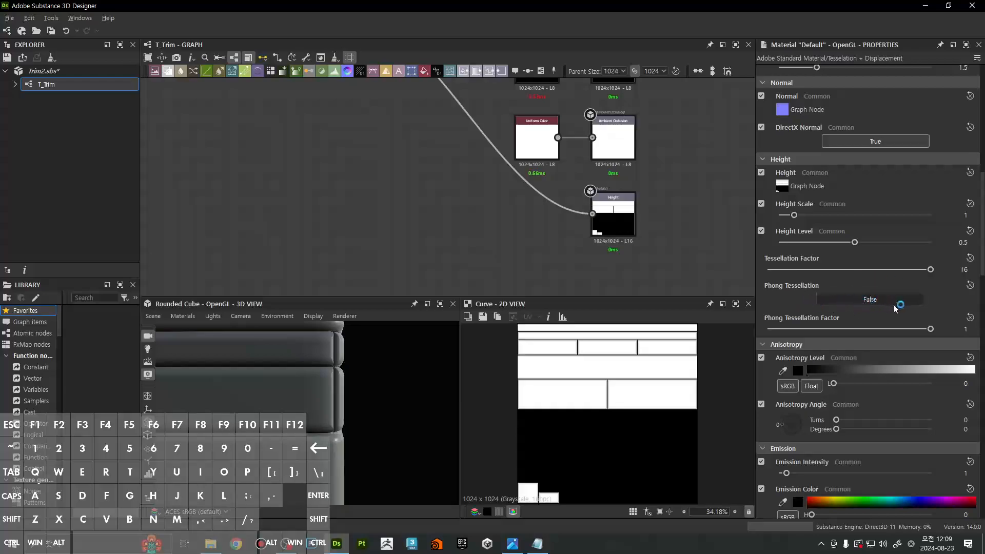
Examine the displaced, rounded groove edges at the cube's corner in the 3D view, up close and from farther away
middle_drag(438, 228, 432, 259)
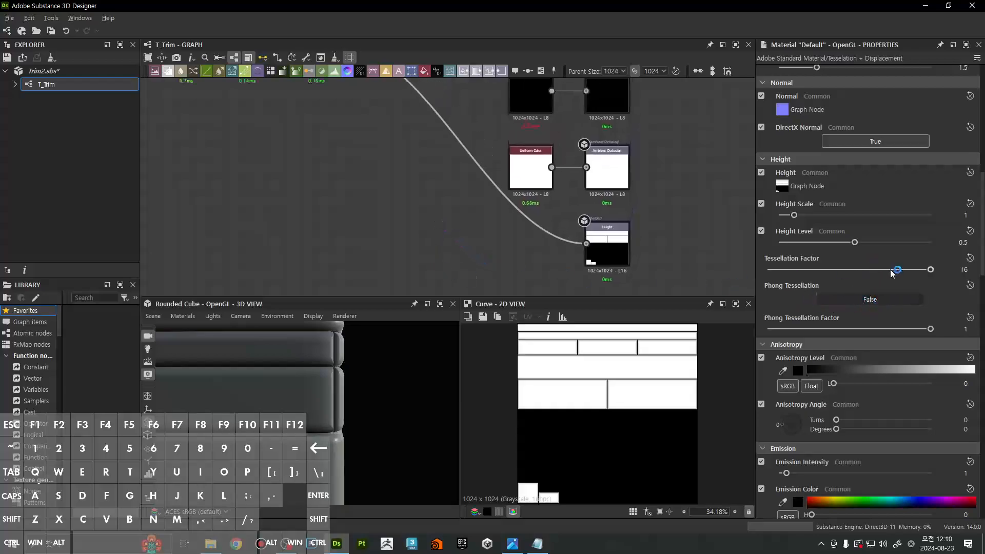
middle_drag(390, 207, 413, 250)
middle_drag(399, 166, 460, 247)
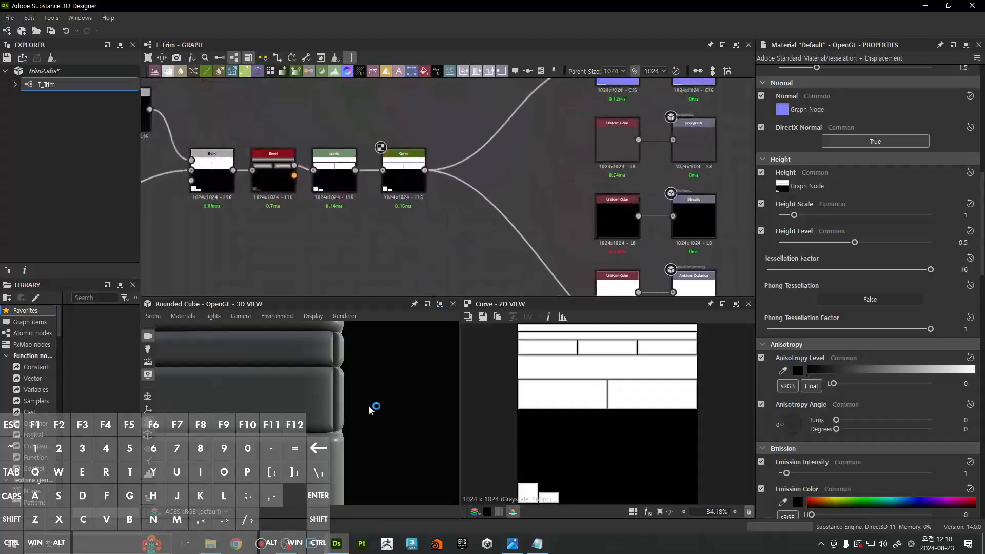
scroll(374, 409, up, 5)
middle_drag(401, 426, 387, 420)
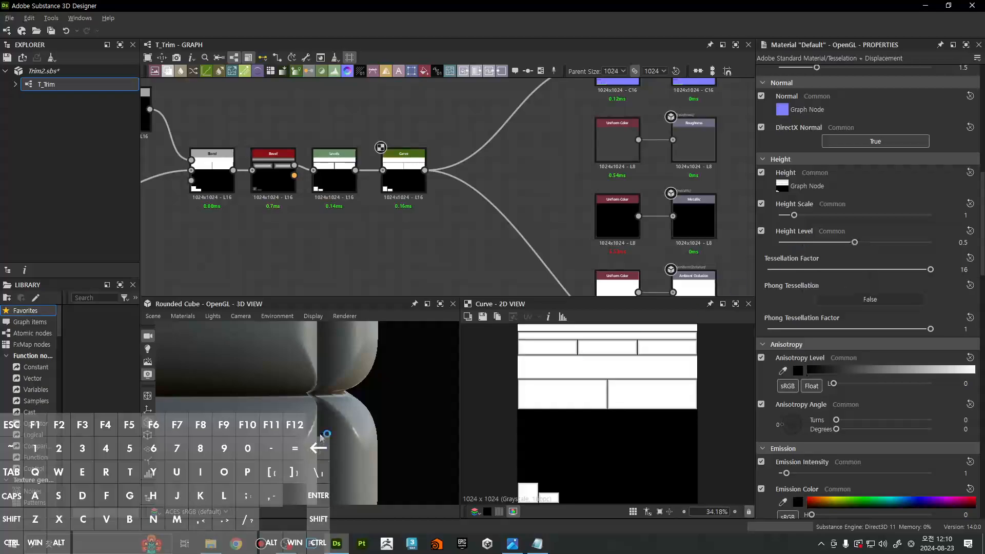
scroll(374, 364, down, 6)
scroll(377, 380, up, 2)
middle_drag(377, 439, 392, 434)
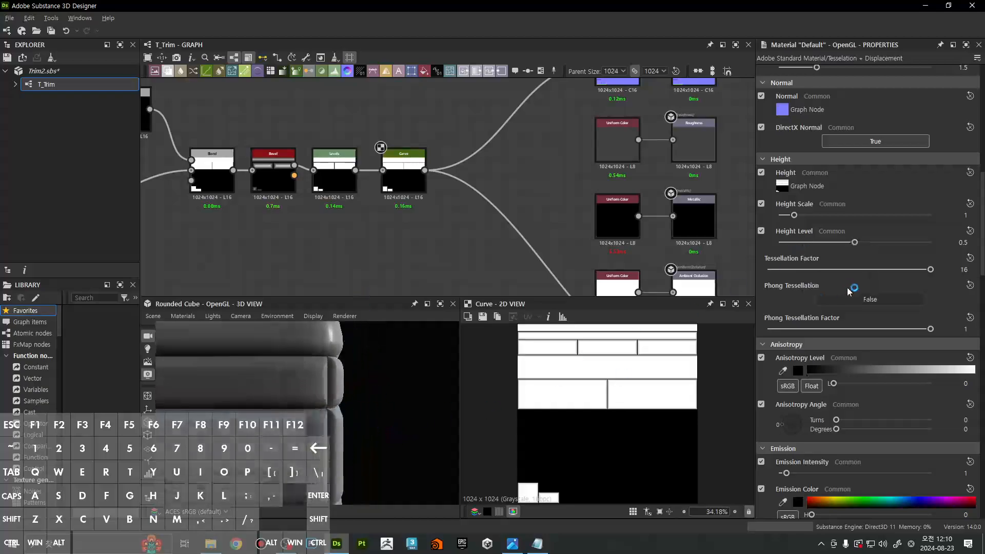
Inspect the bevel gradient around a vertical groove of the Curve node's height map in the 2D view
click(969, 241)
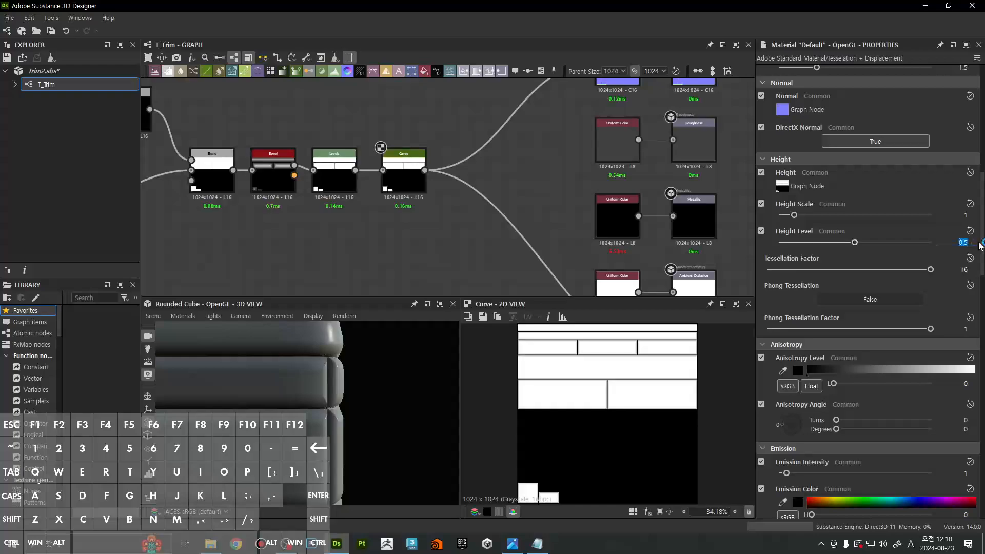
scroll(629, 379, up, 5)
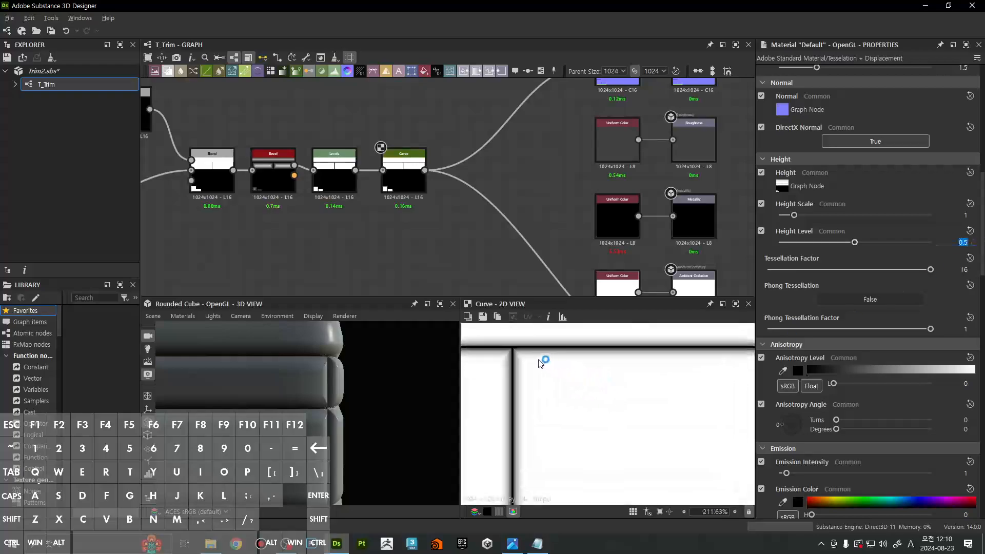
scroll(543, 362, up, 3)
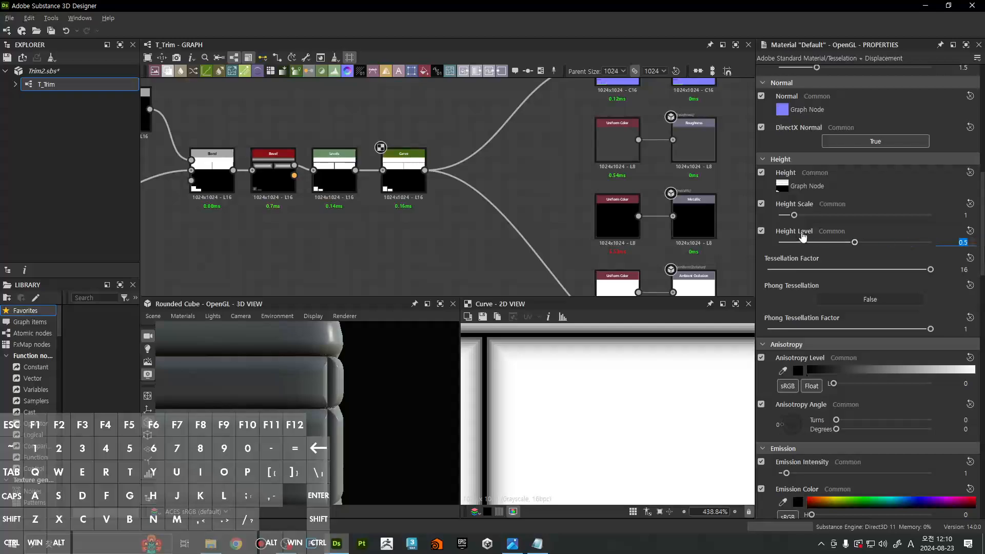
middle_drag(634, 394, 554, 417)
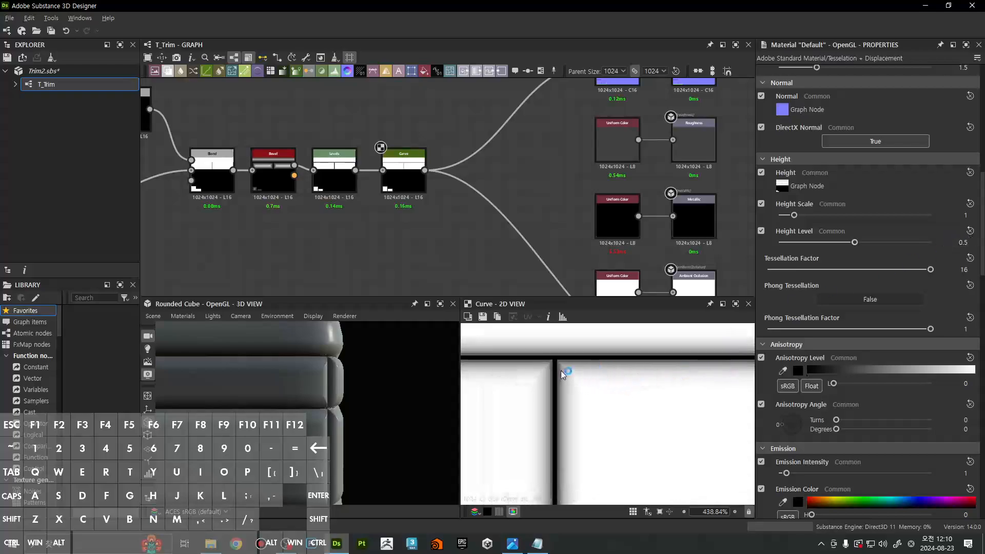
mouse_move(562, 416)
middle_down()
mouse_move(577, 365)
mouse_move(569, 400)
middle_up()
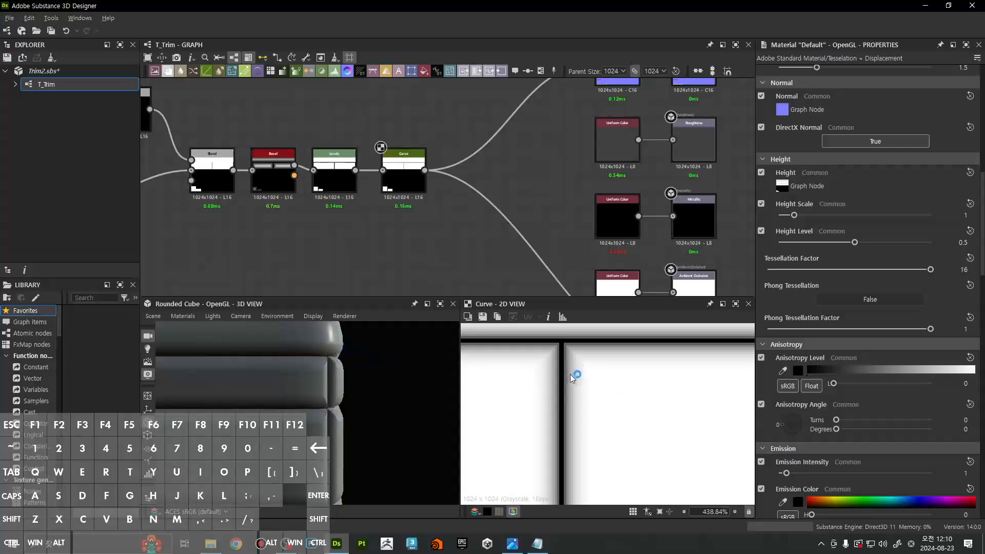
Bypass the Curve node by rerouting its Normal and Height links to the Levels node's output
middle_drag(424, 230, 496, 265)
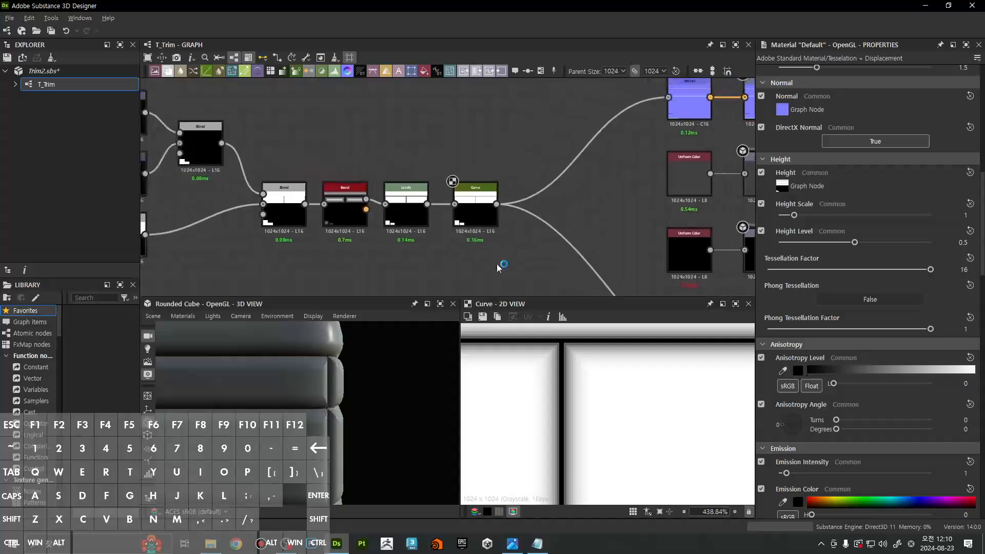
drag(491, 207, 426, 204)
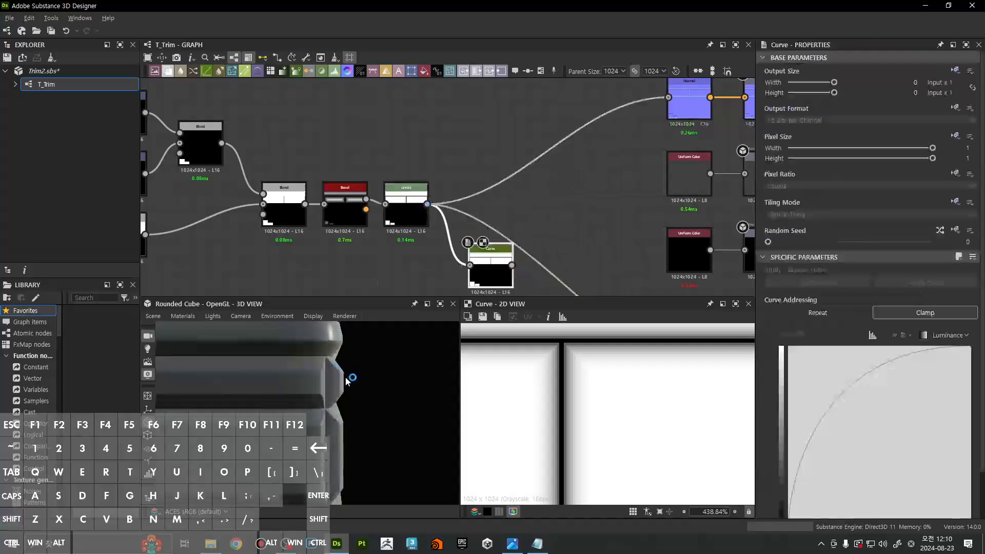
Review the Default material's height settings and inspect the Levels node's groove gradient in the 2D view
click(184, 317)
mouse_move(200, 329)
click(259, 331)
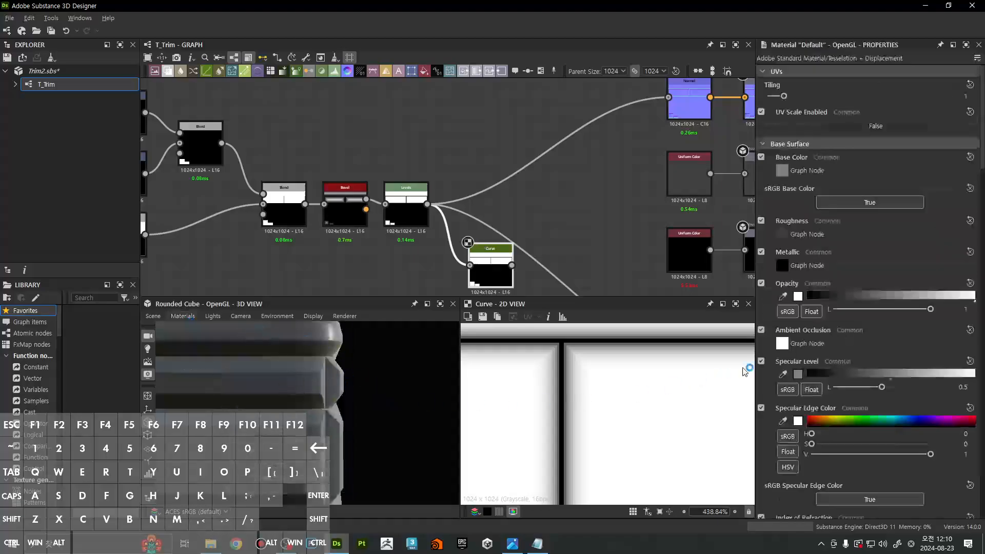
scroll(775, 351, down, 10)
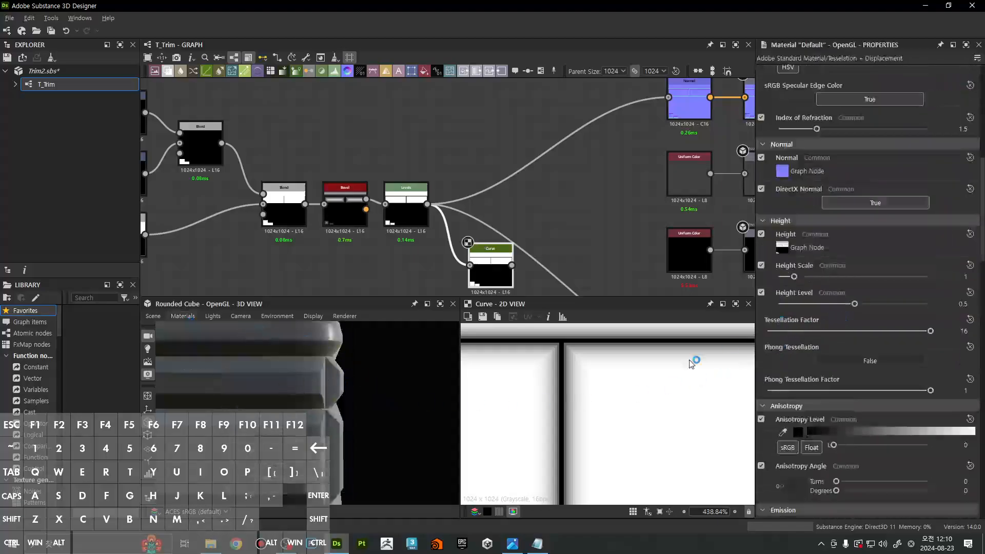
click(413, 216)
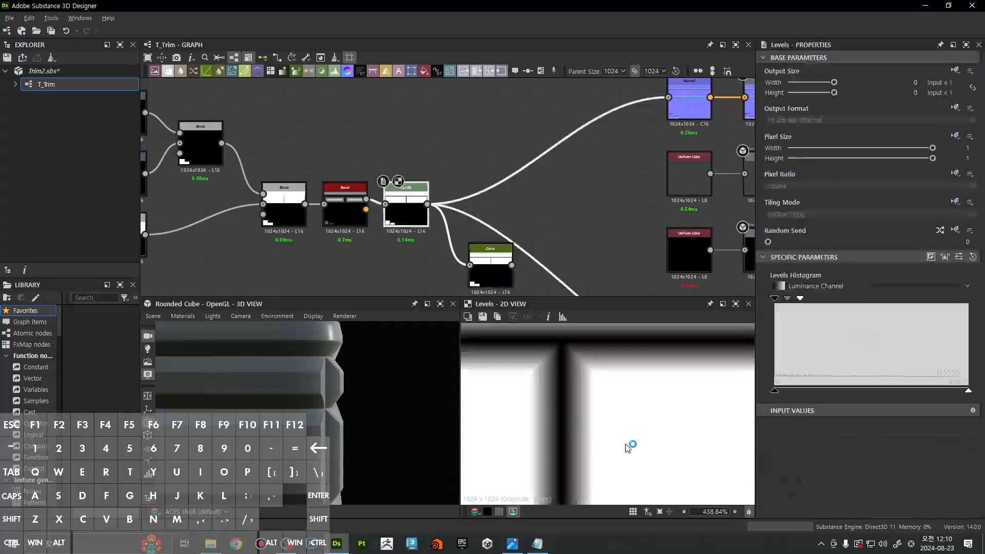
scroll(580, 366, up, 3)
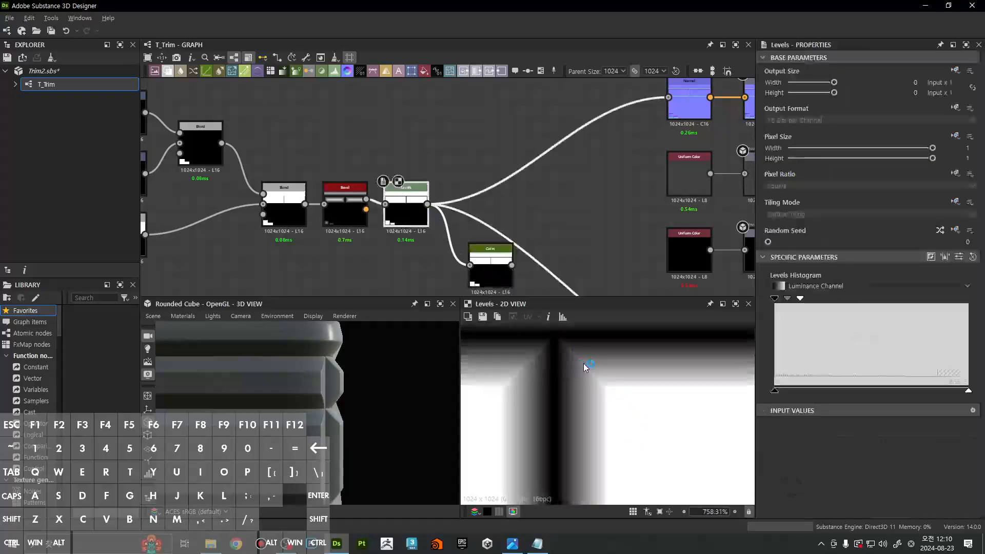
Show the pixel information in the 2D view and raise the Default material's Height Scale to 2.47
click(548, 317)
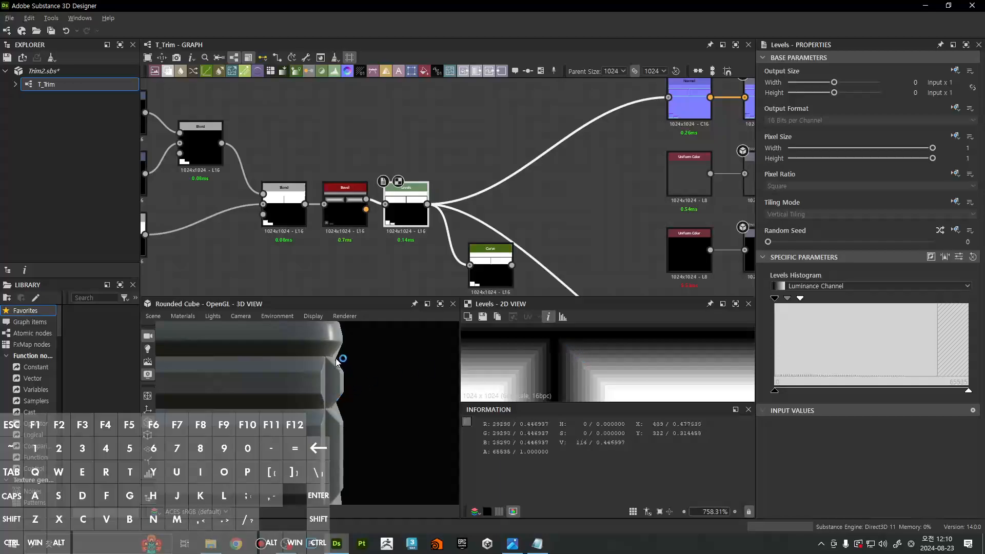
click(188, 317)
mouse_move(198, 328)
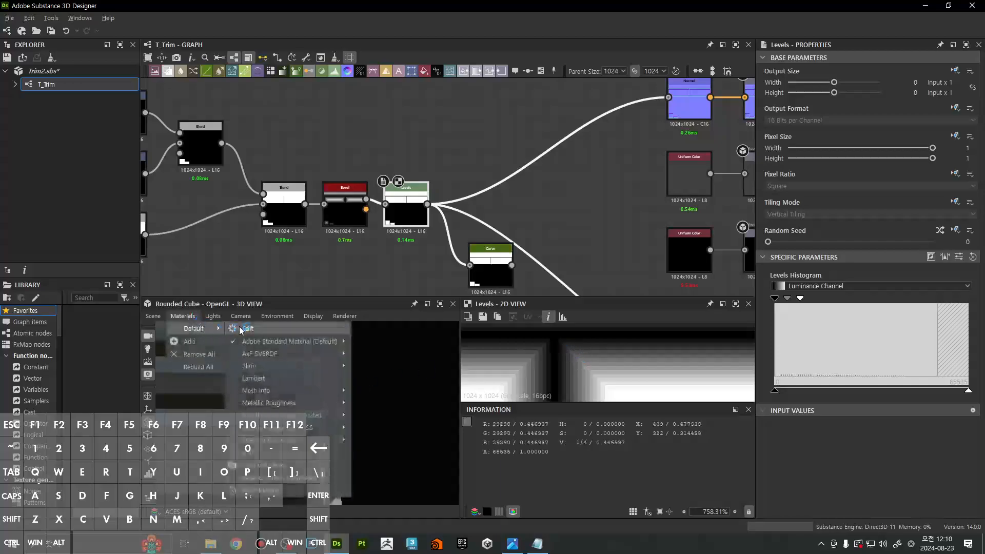
click(258, 328)
scroll(820, 255, down, 10)
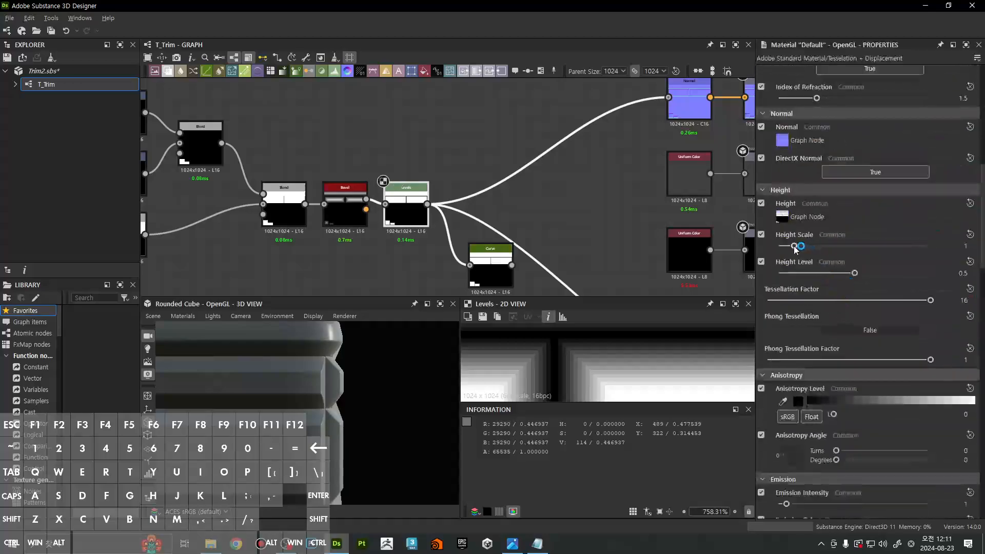
drag(795, 249, 818, 262)
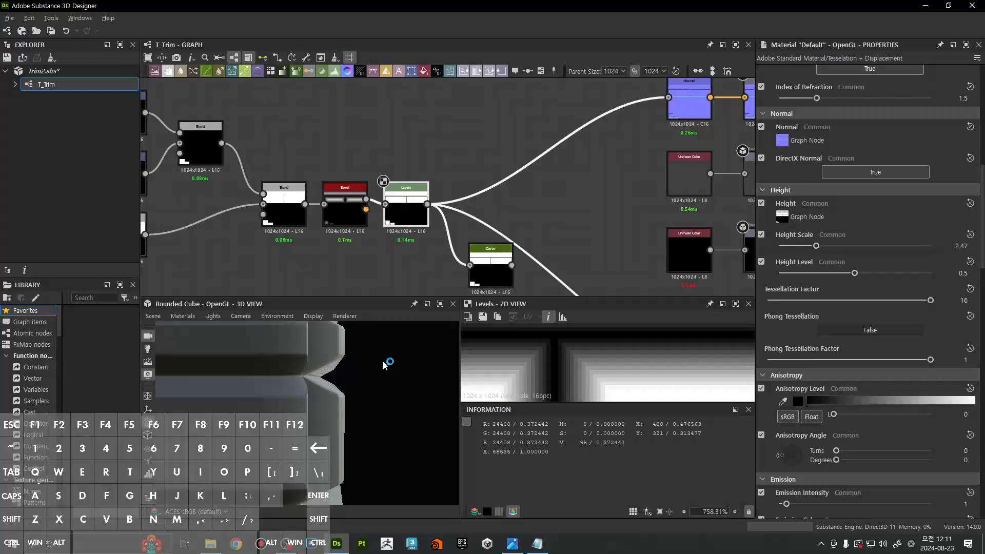
Try a stronger Height Scale on the cube's grooved edge, and bring the value down to 1.08
drag(816, 246, 905, 265)
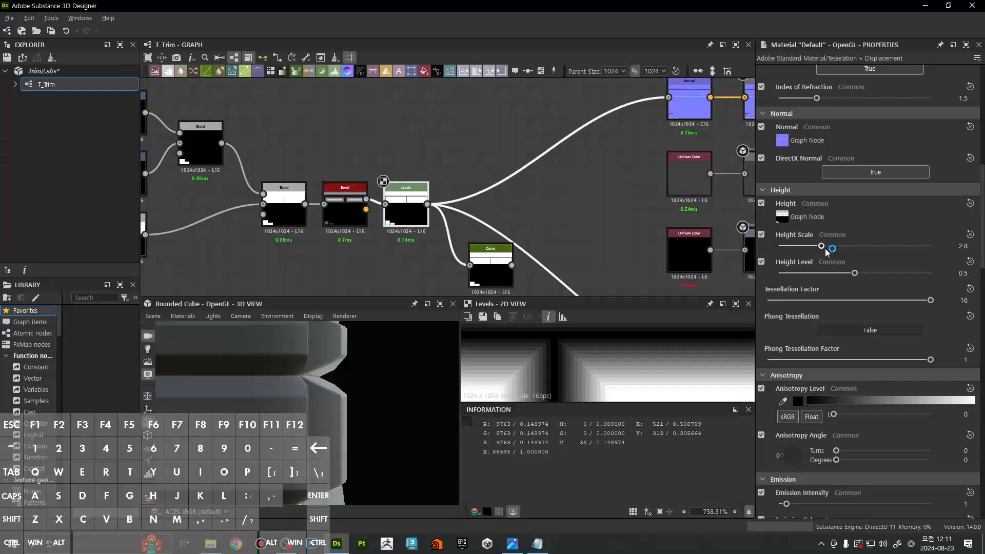
drag(304, 412, 356, 366)
drag(357, 400, 363, 422)
drag(858, 253, 795, 251)
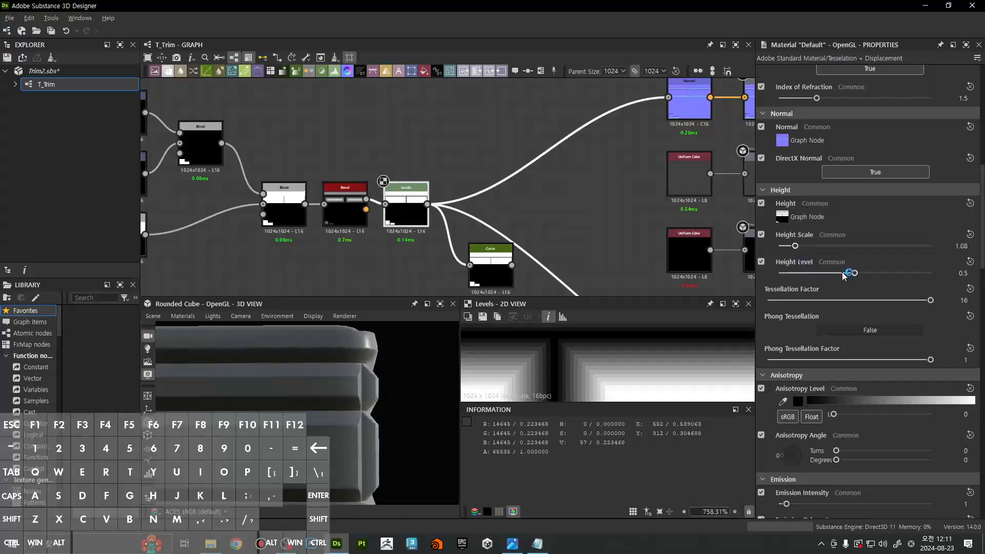
Set the material's Height Level to 0 and Height Scale to 0.88, and check a groove at the cube's edge up close
drag(726, 276, 778, 276)
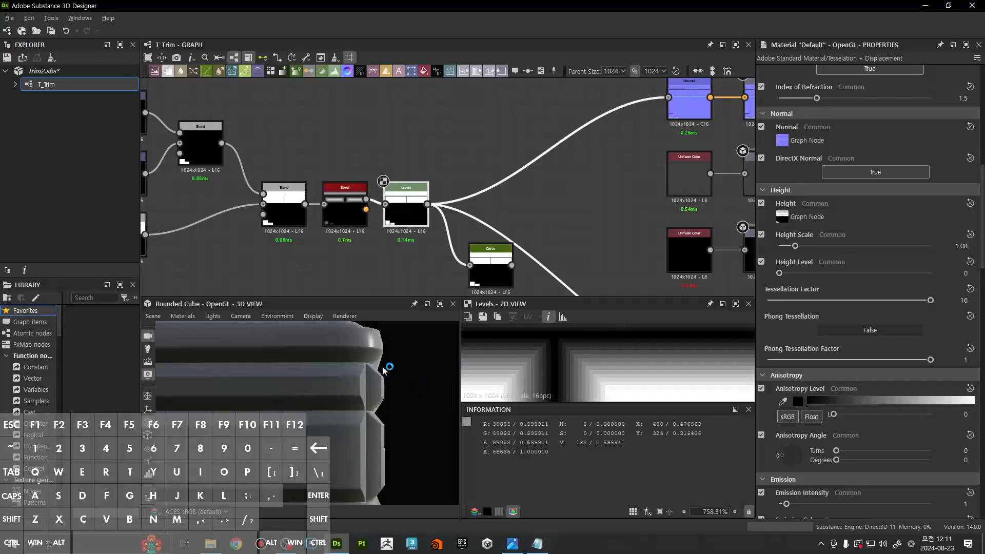
mouse_move(798, 247)
mouse_down()
mouse_move(783, 261)
mouse_move(816, 260)
mouse_move(779, 247)
mouse_move(879, 248)
mouse_move(787, 247)
mouse_move(754, 265)
mouse_move(793, 265)
mouse_up()
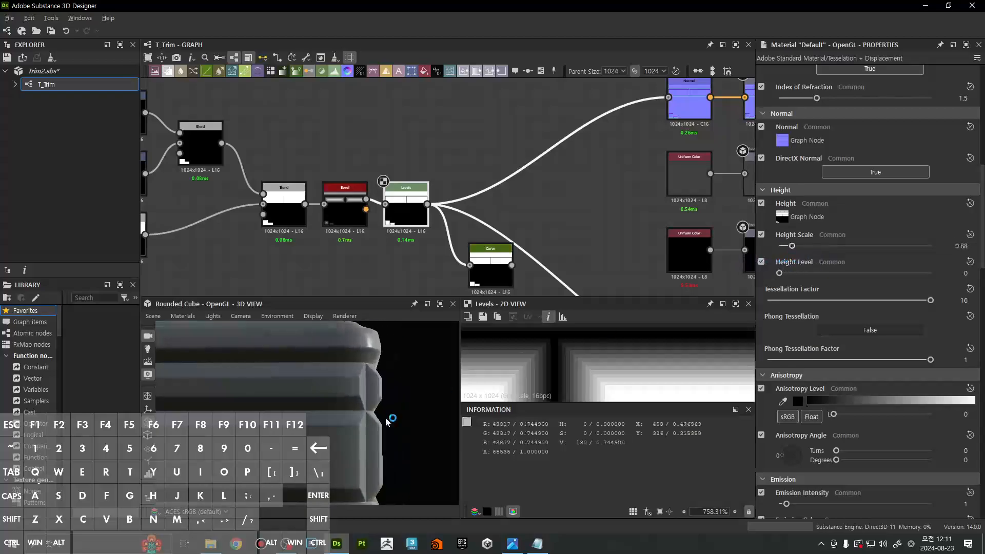
scroll(351, 415, up, 5)
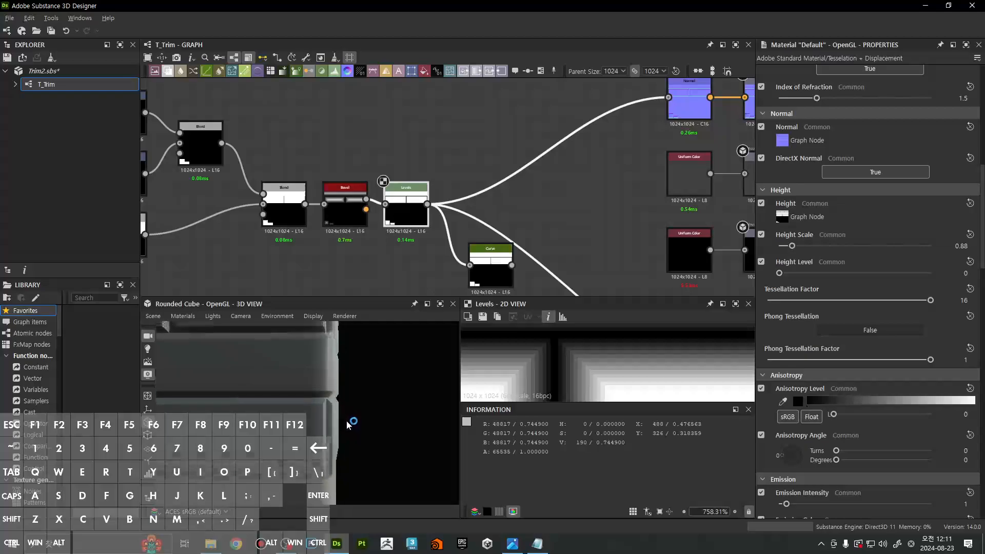
middle_drag(365, 442, 358, 449)
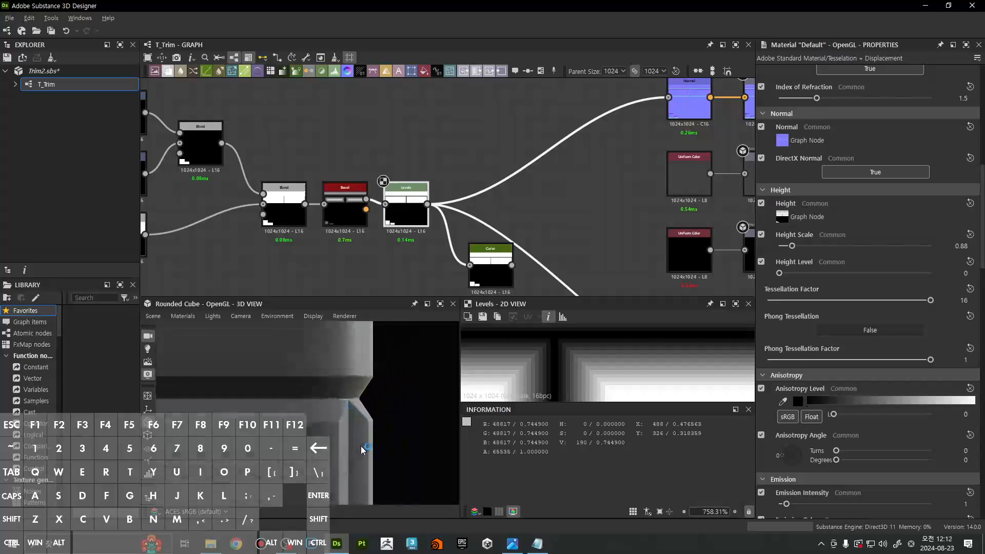
Reroute the Normal and Height links from the Levels node's output to the Curve node's output
middle_drag(515, 272, 520, 227)
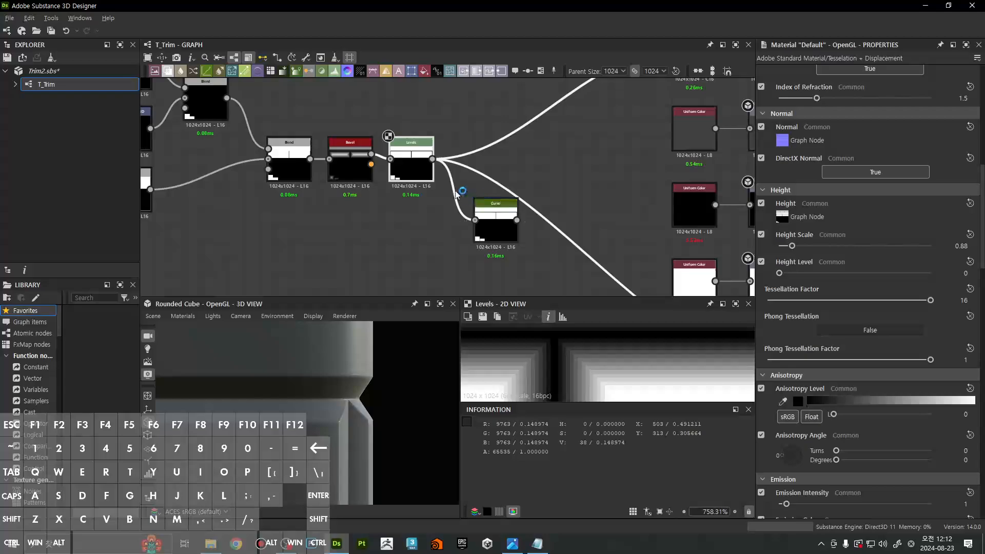
click(425, 166)
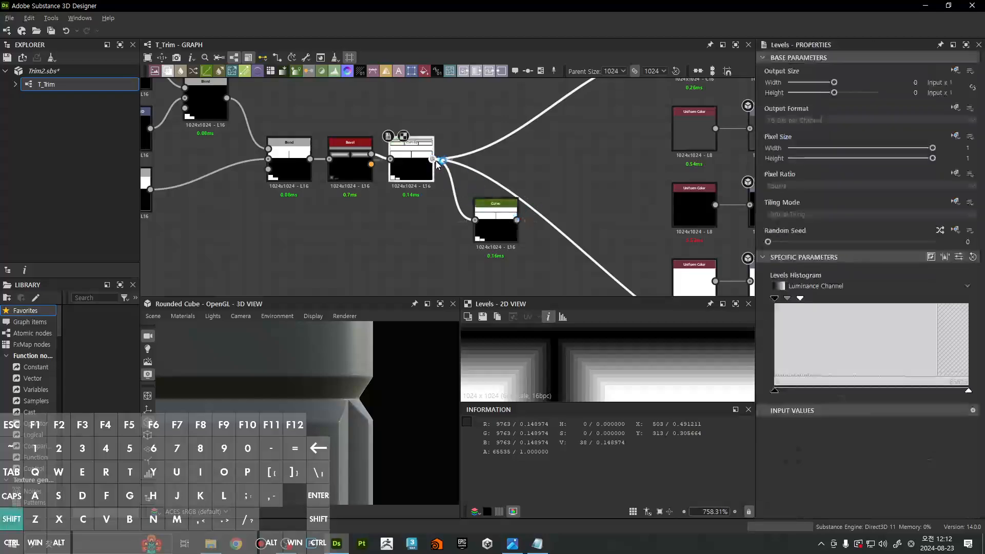
shift+drag(434, 160, 505, 177)
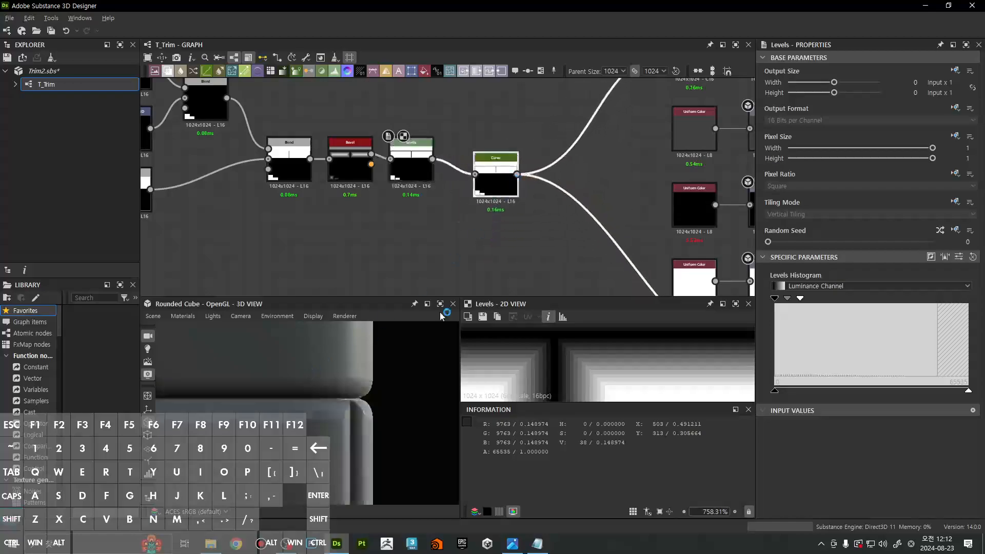
Inspect the rounded groove at the cube's edge and set the Default material's Height Scale to 1.05
scroll(383, 404, up, 5)
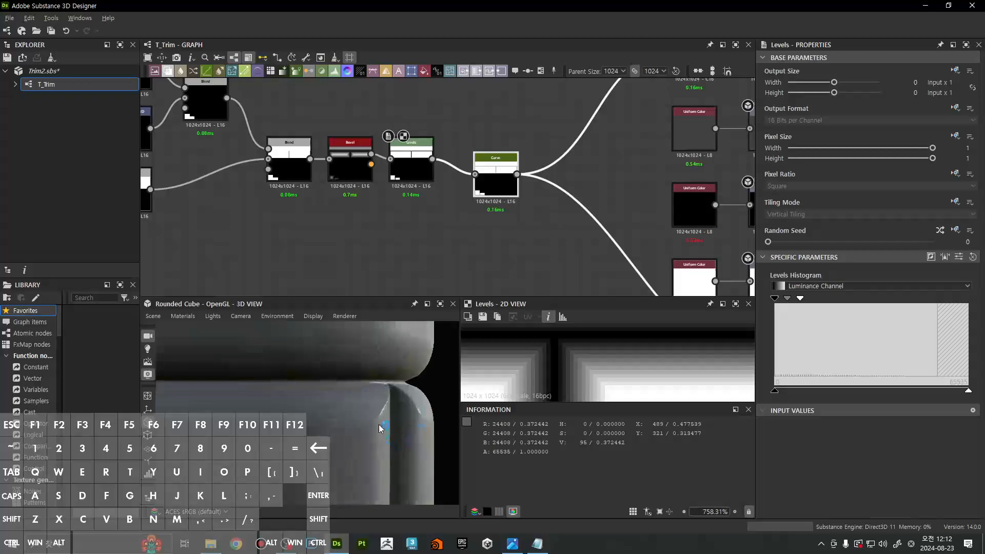
middle_drag(405, 393, 377, 431)
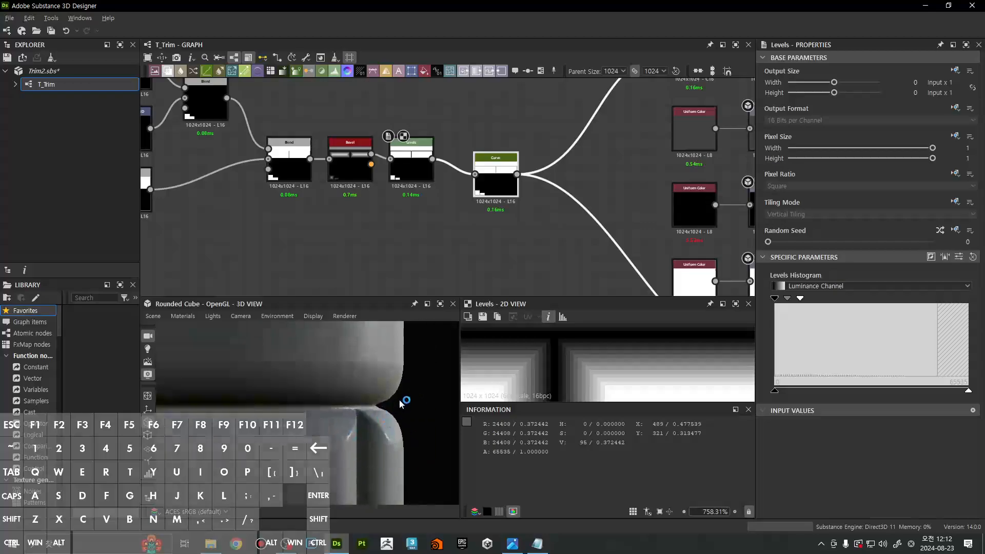
scroll(403, 402, up, 1)
scroll(404, 398, down, 3)
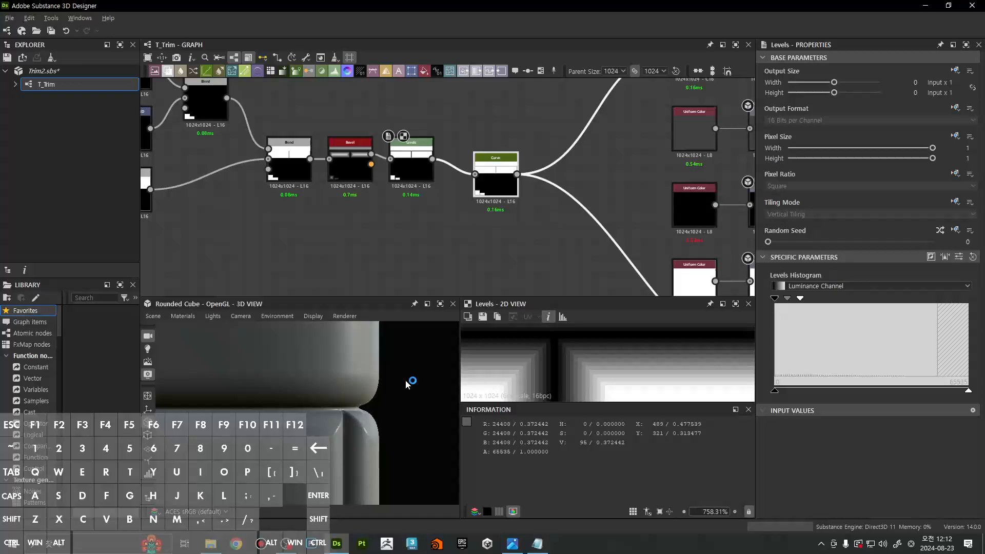
click(182, 316)
mouse_move(193, 328)
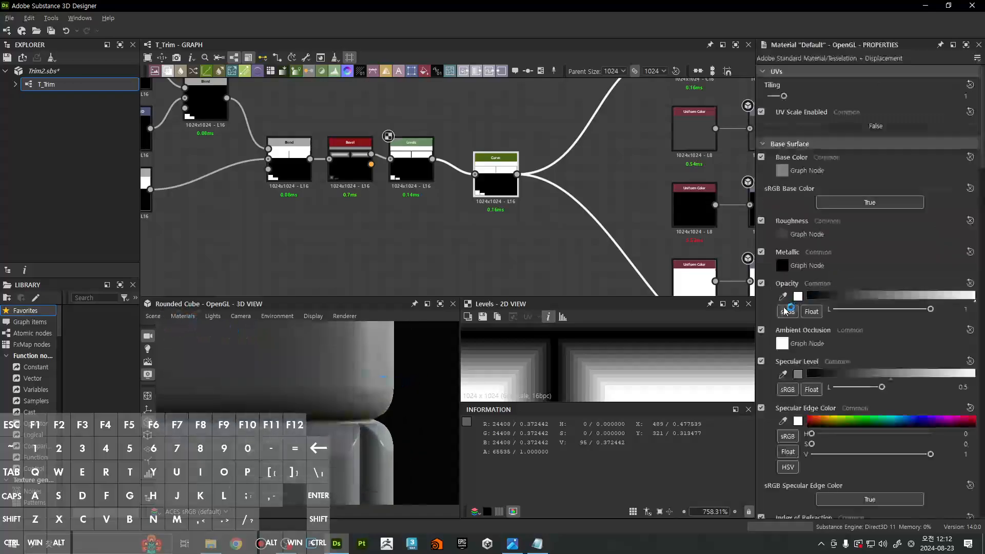
scroll(818, 284, down, 5)
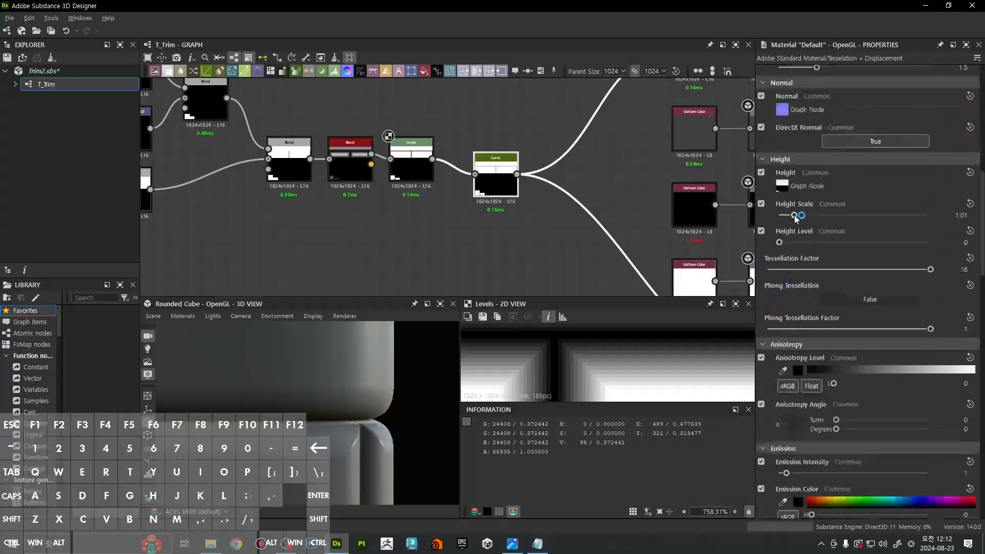
drag(796, 218, 797, 218)
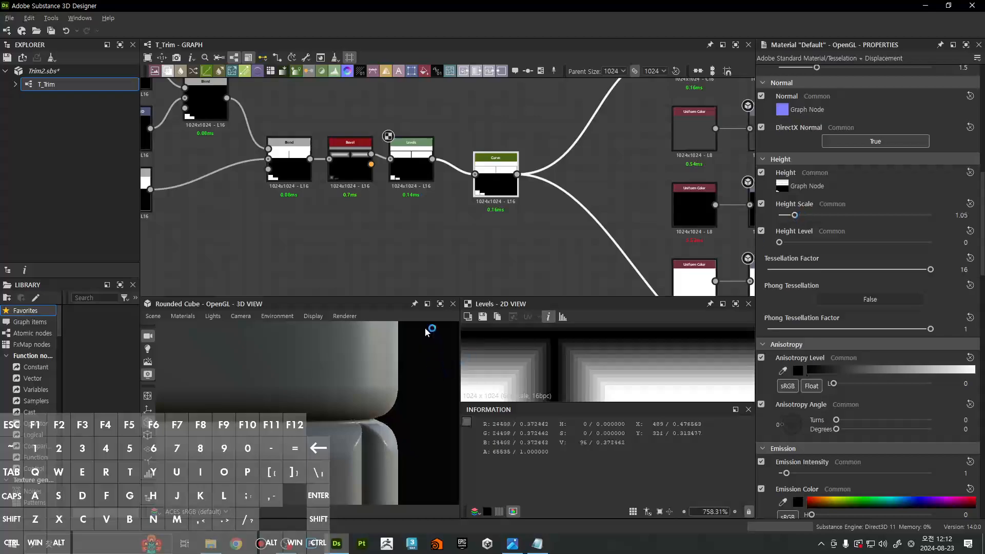
Maximize the 3D view, capture the screen into FastStone Editor, and crop the image to the groove corner at the cube's edge
click(440, 303)
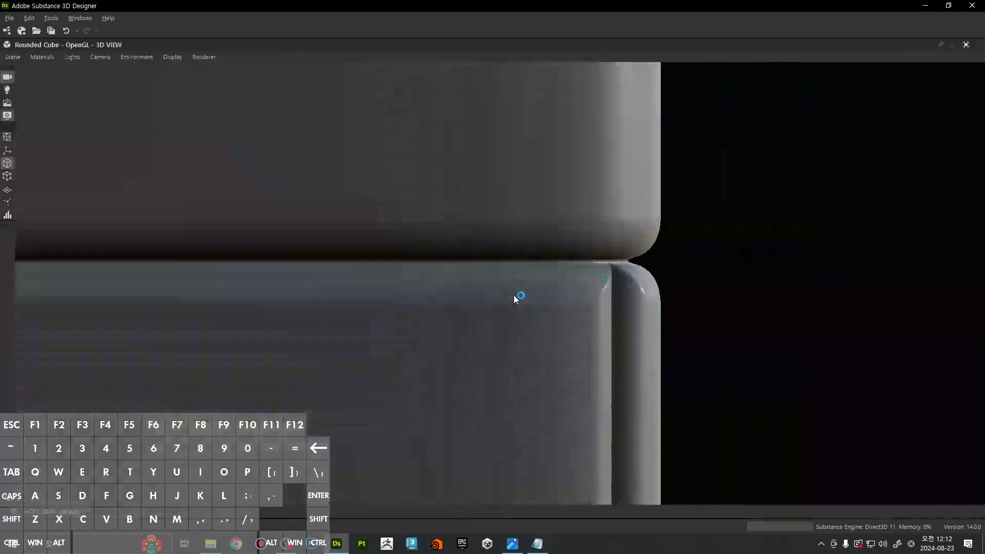
key(ctrl+Print)
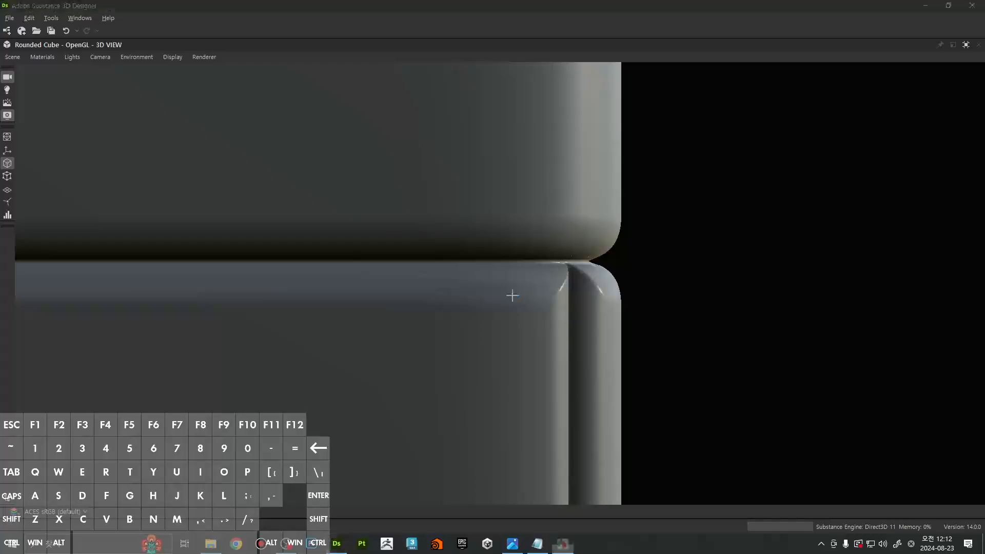
drag(477, 209, 727, 456)
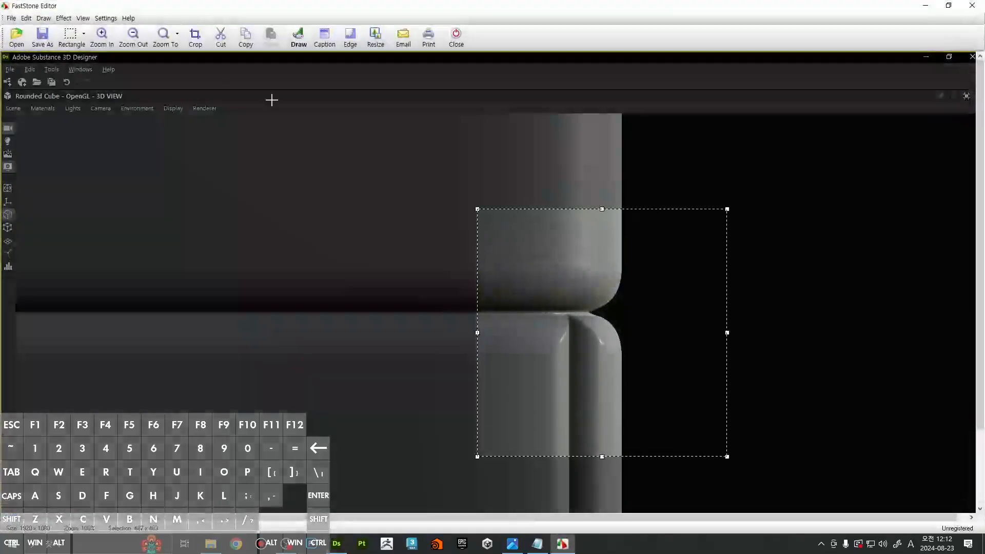
click(195, 36)
Draw red guide lines, 45-degree diagonals labelled 45, and a small groove profile sketch over the cropped image, and apply the markup
click(299, 37)
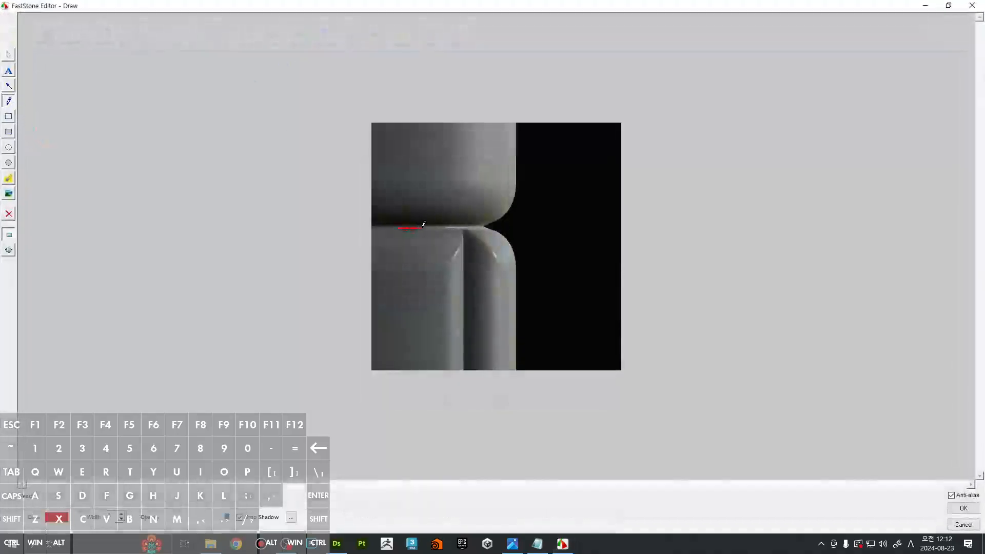
drag(424, 224, 565, 221)
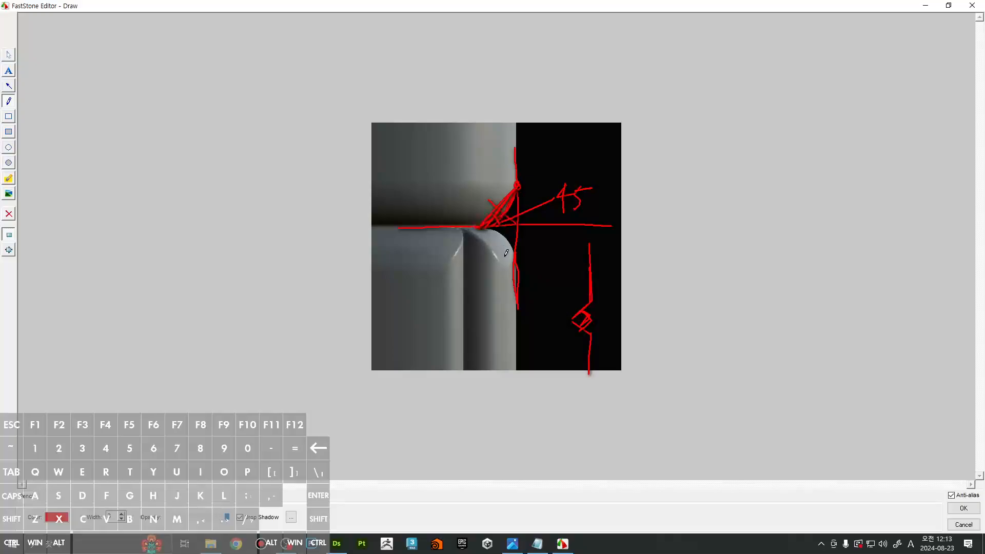
drag(480, 228, 517, 267)
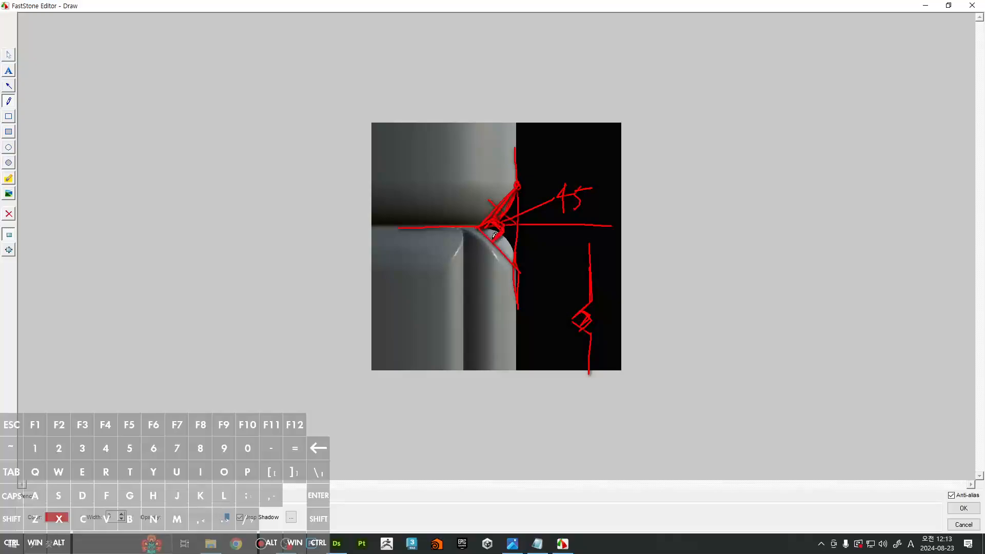
click(964, 507)
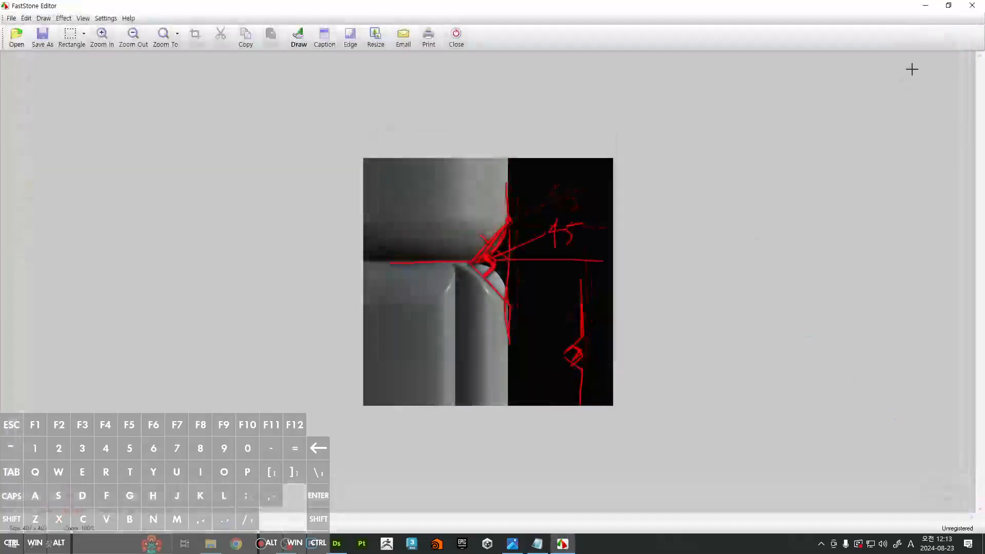
Switch back to Substance 3D Designer's normal layout and reroute the Normal and Height links from the Curve output to the Levels output
click(931, 11)
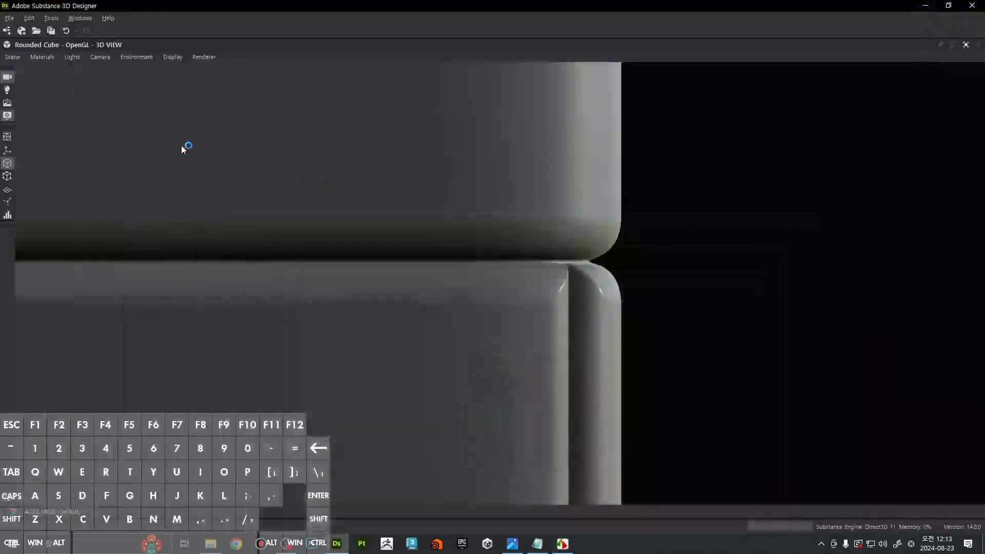
click(963, 46)
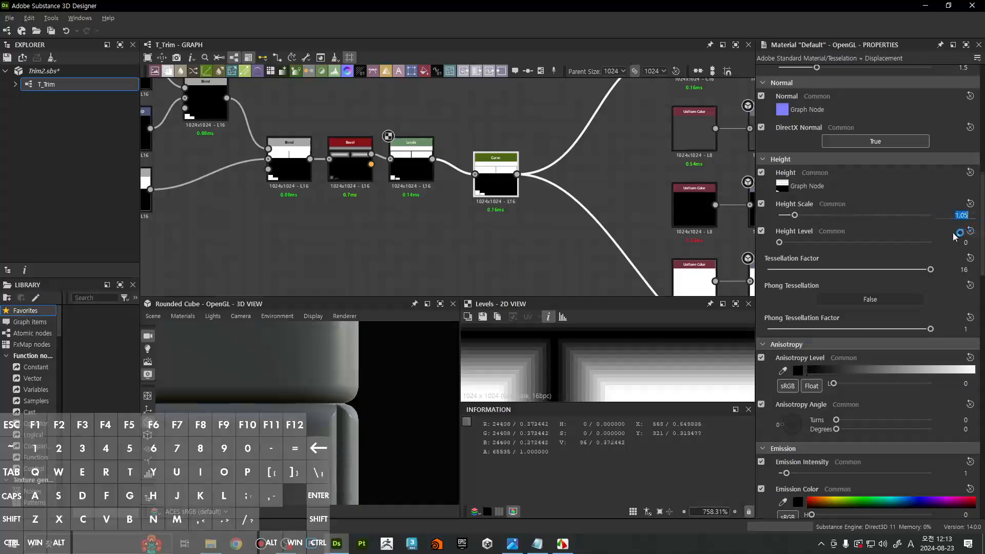
click(364, 444)
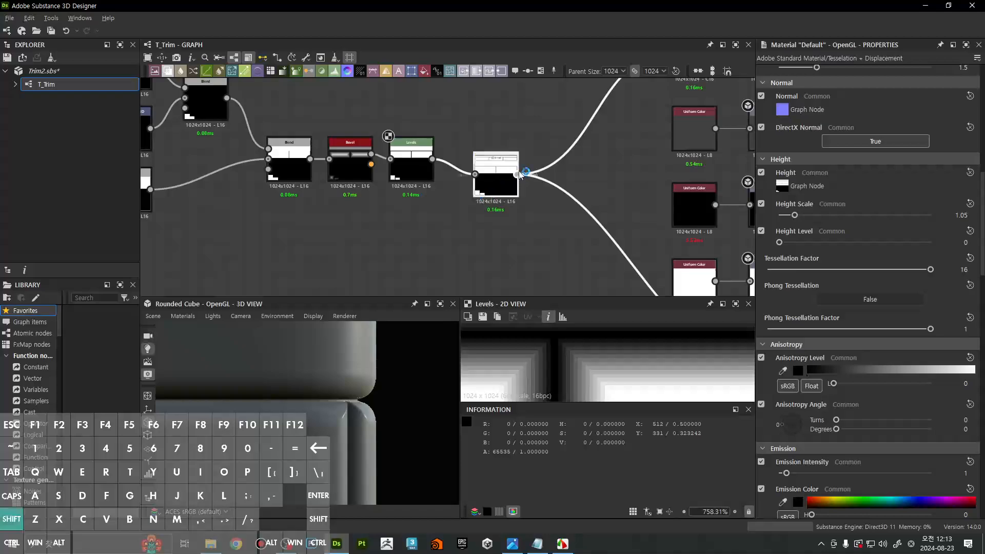
shift+drag(517, 175, 426, 160)
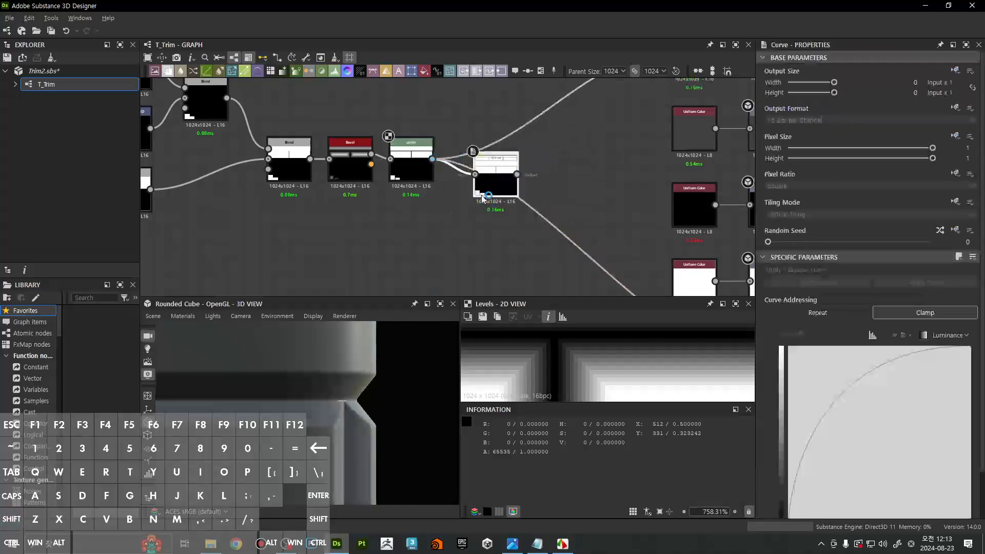
Set the Default material's Height Scale to 1.25 for the groove displaced by the Levels node's height map
scroll(430, 184, up, 8)
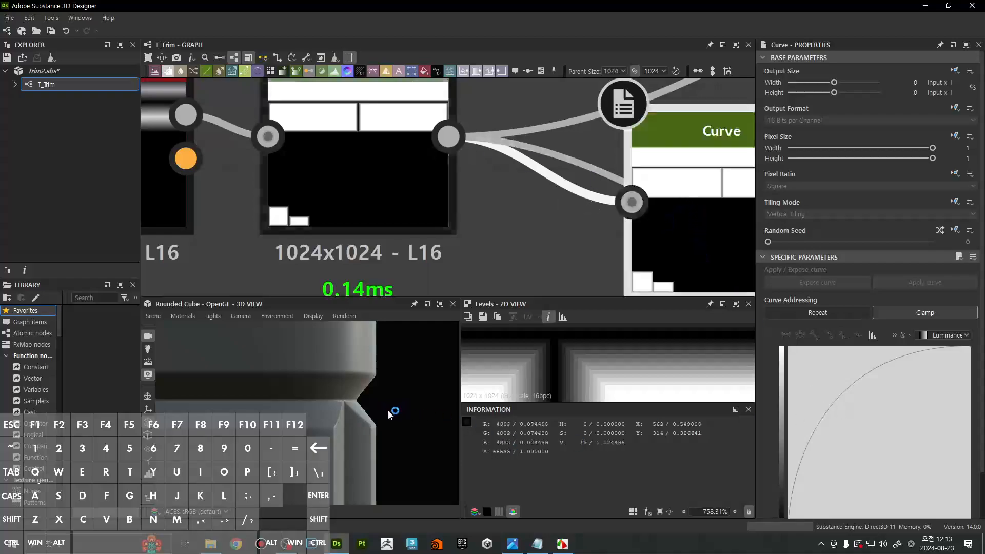
click(191, 317)
click(246, 328)
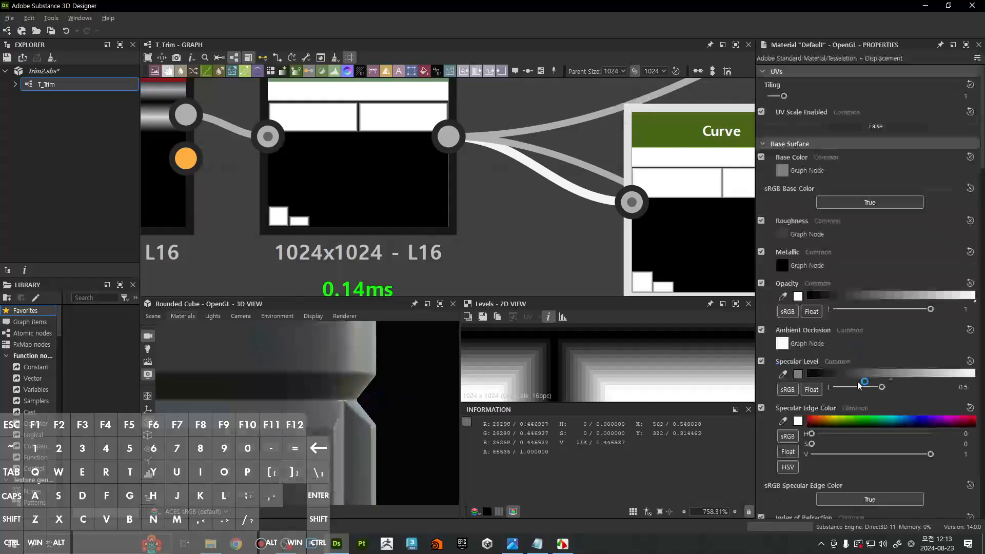
scroll(773, 384, down, 6)
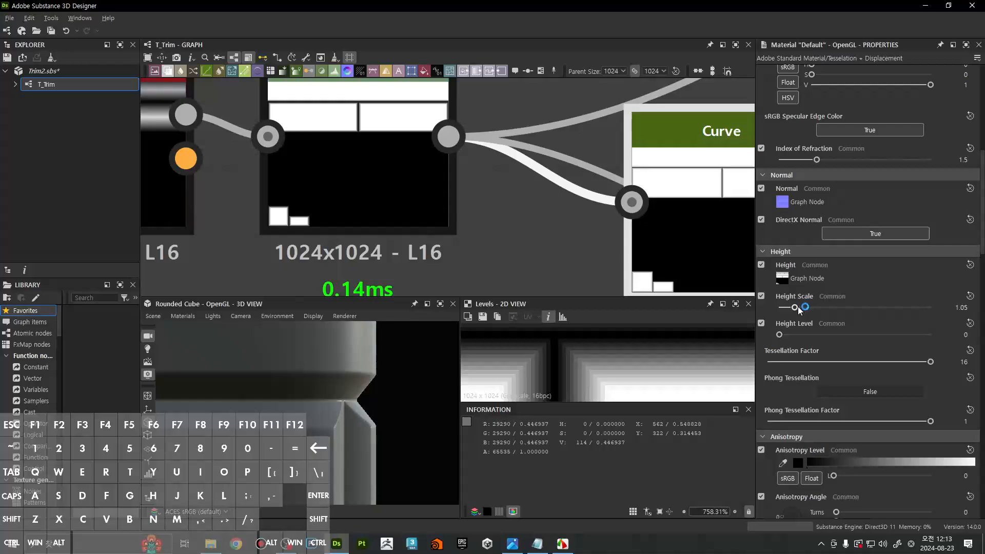
drag(795, 308, 798, 308)
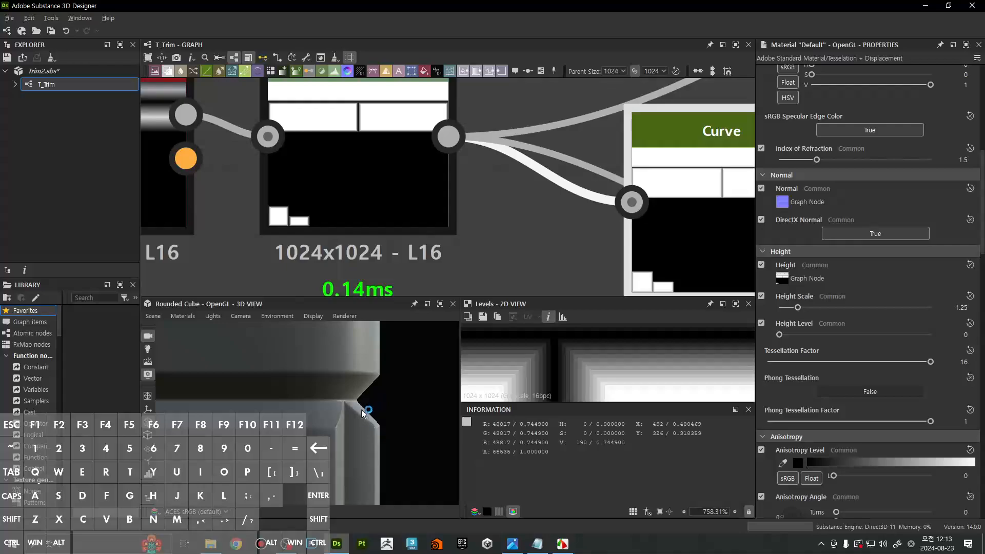
scroll(574, 216, down, 6)
middle_drag(636, 241, 535, 263)
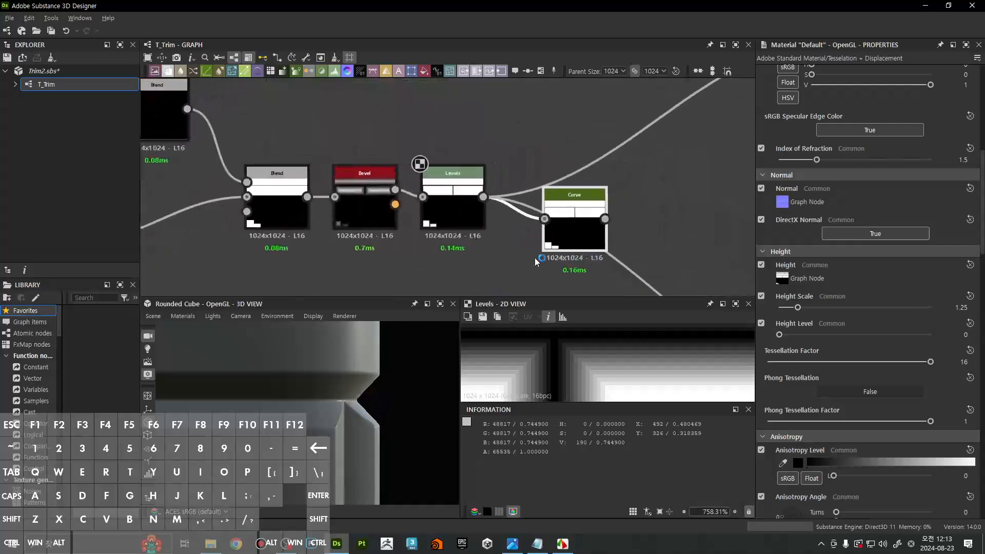
Reroute the Normal and Height links from the Levels output back to the Curve output and frame the rounded cube
click(591, 216)
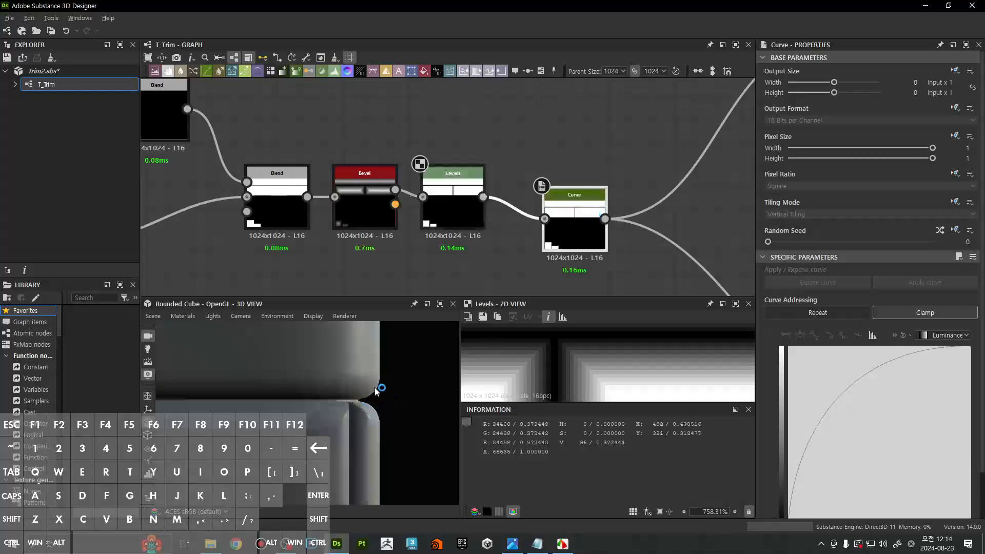
key(f)
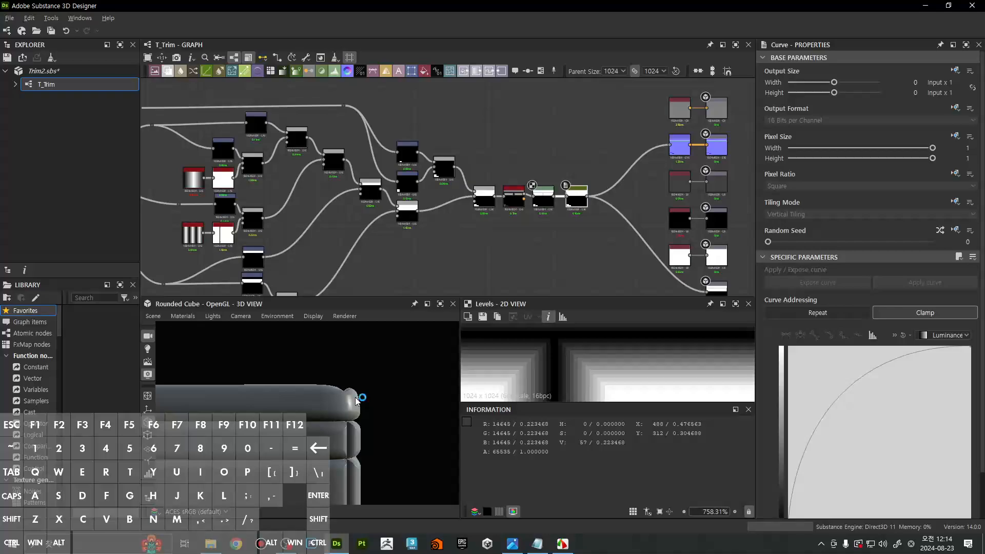
Change the 3D preview mesh to Cube for viewing the grooves along its edge
click(153, 316)
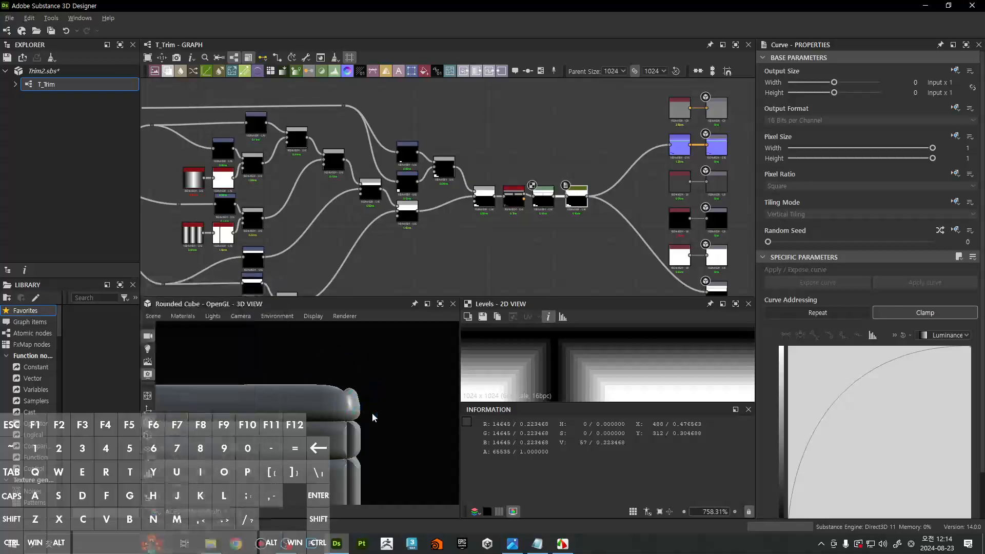
click(156, 318)
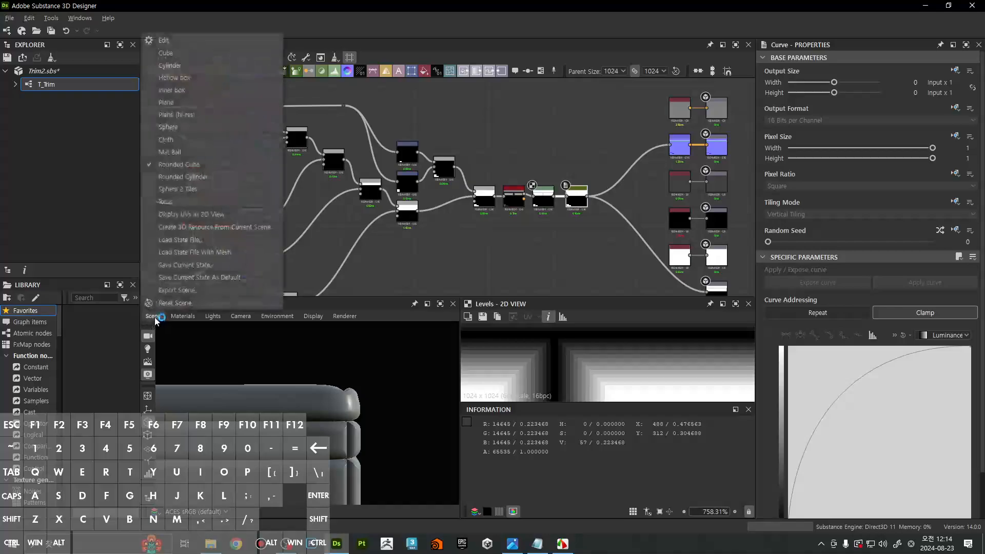
click(174, 55)
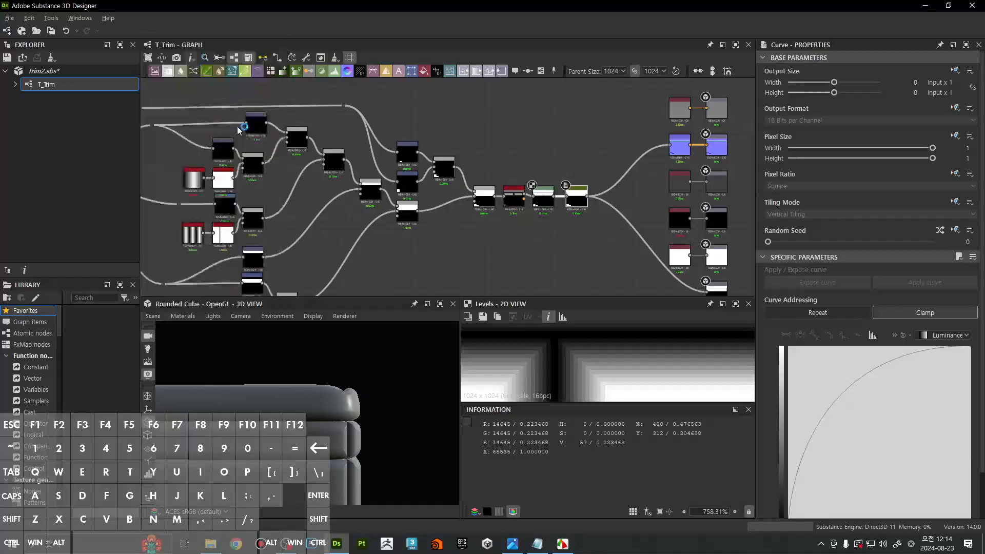
drag(370, 368, 363, 392)
scroll(364, 398, up, 5)
middle_drag(373, 359, 378, 436)
Set the Default material's Height Scale to 0 to preview the cube without displacement
click(183, 316)
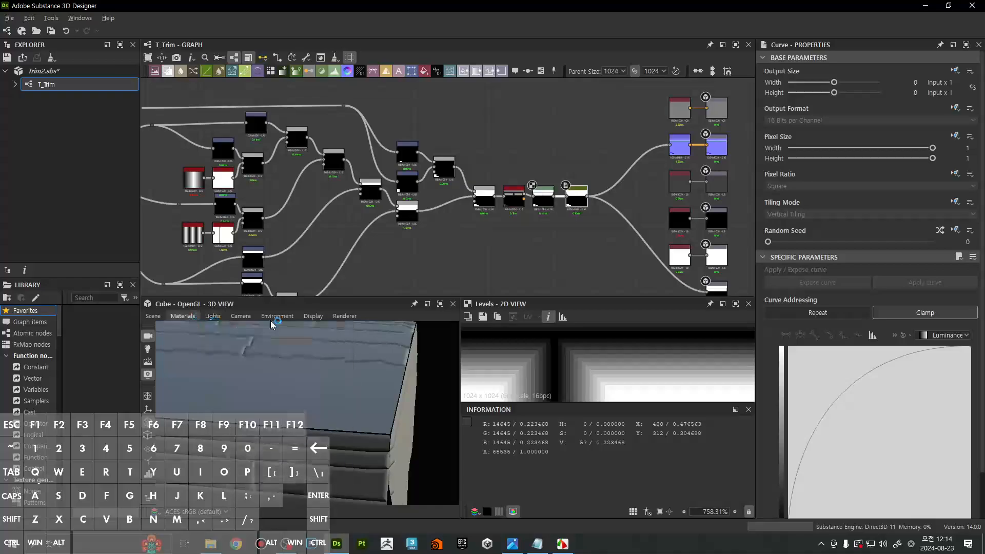
mouse_move(201, 329)
click(256, 328)
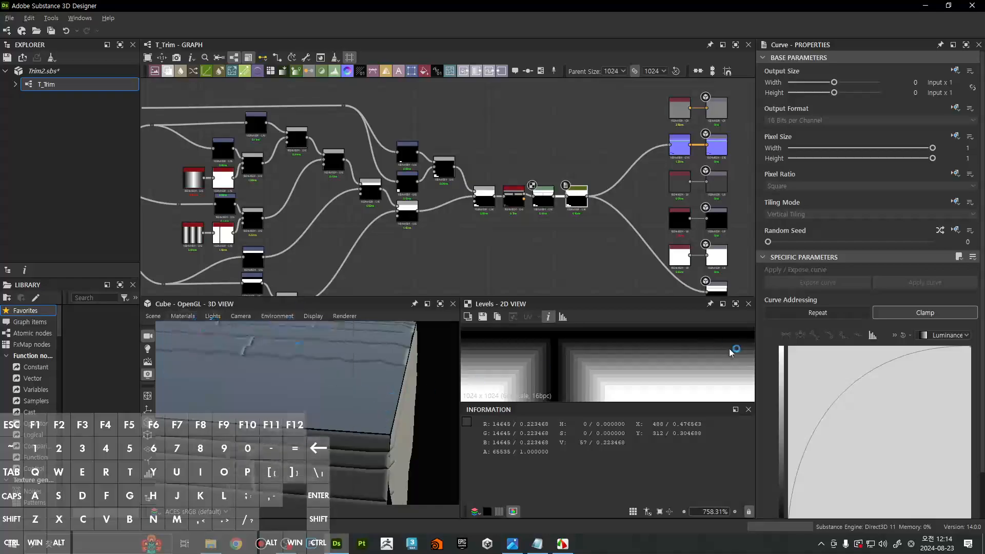
scroll(774, 347, down, 10)
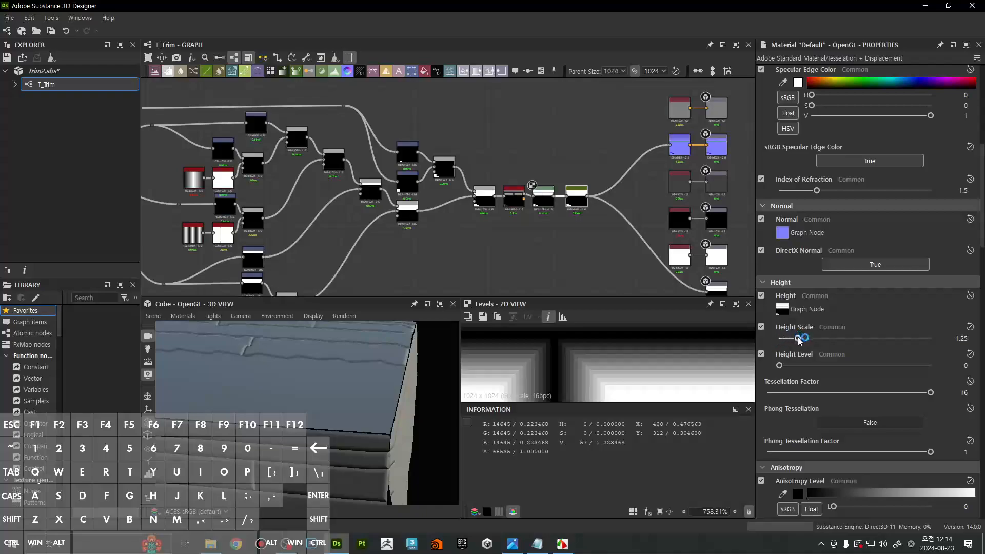
drag(799, 341, 779, 339)
drag(275, 409, 267, 434)
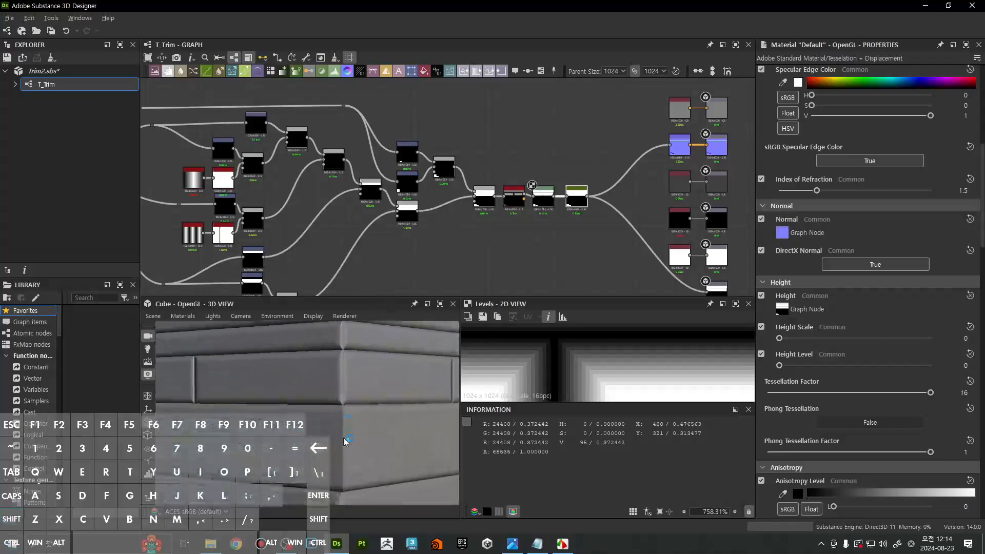
Examine the normal-mapped bevels at the undisplaced cube's corner and show the Normal node's output in 2D
drag(344, 442, 369, 455)
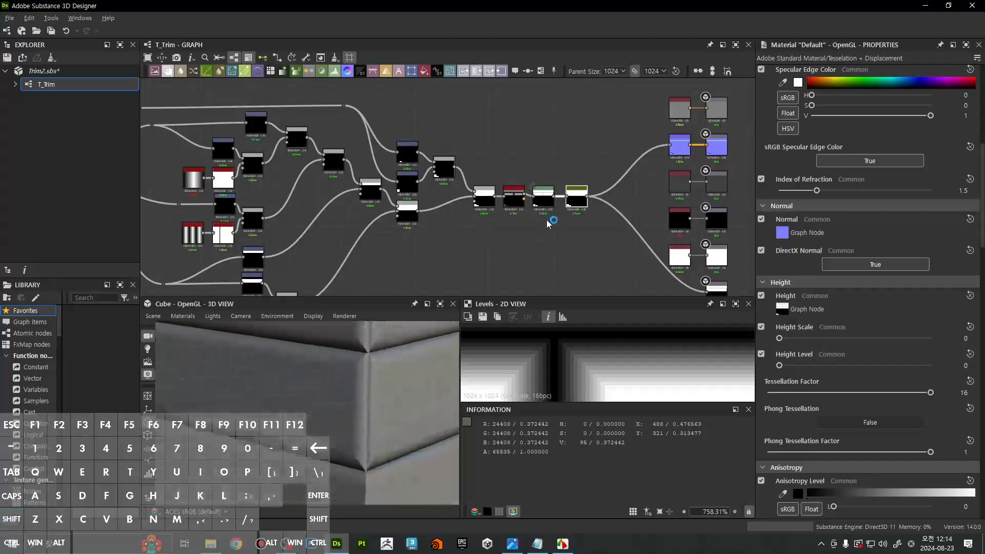
middle_drag(578, 229, 574, 253)
drag(391, 351, 378, 318)
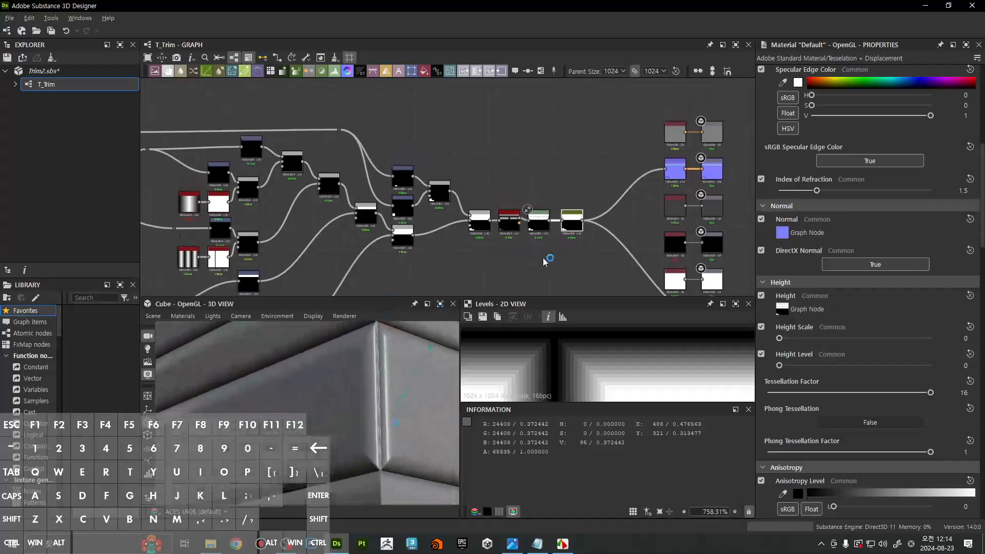
scroll(539, 251, up, 5)
middle_drag(536, 249, 433, 272)
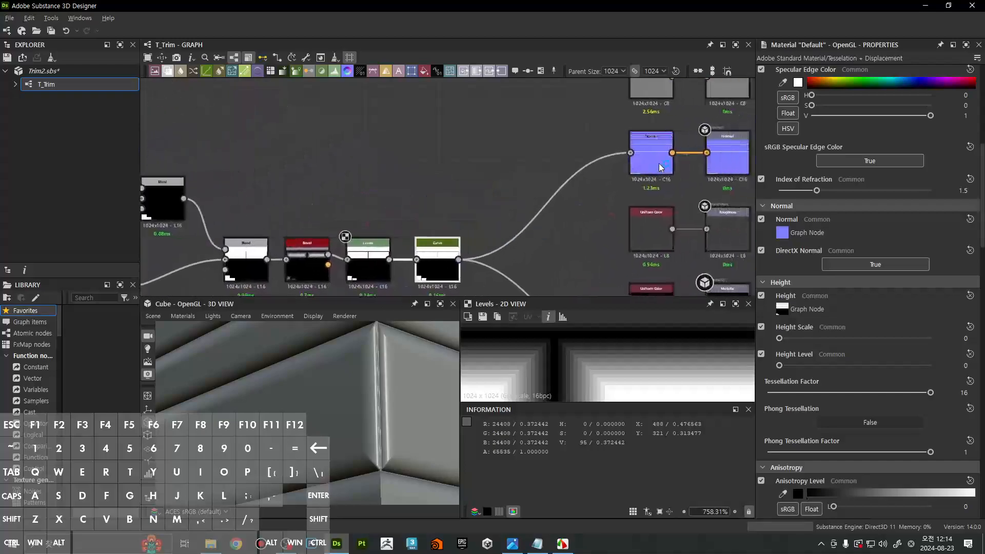
click(661, 167)
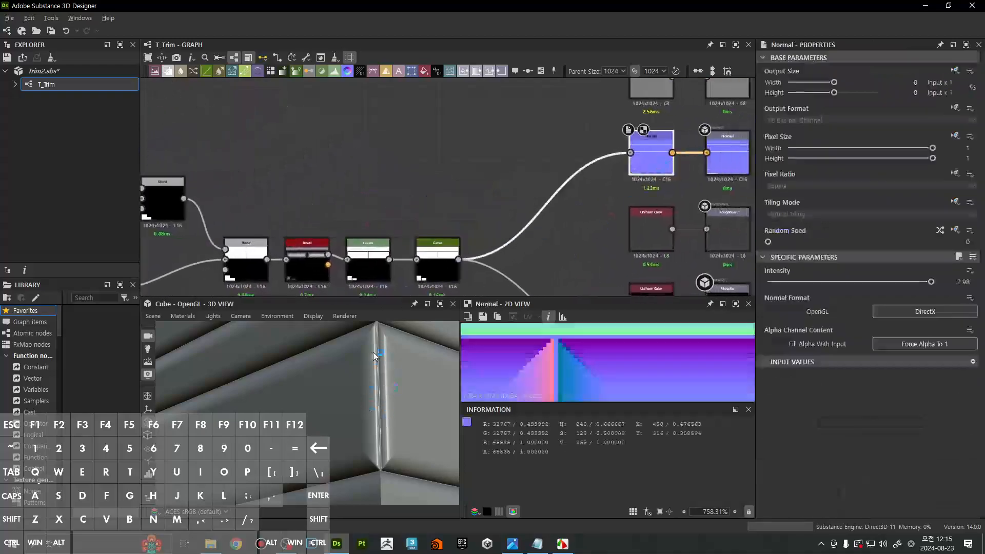
drag(375, 384, 379, 337)
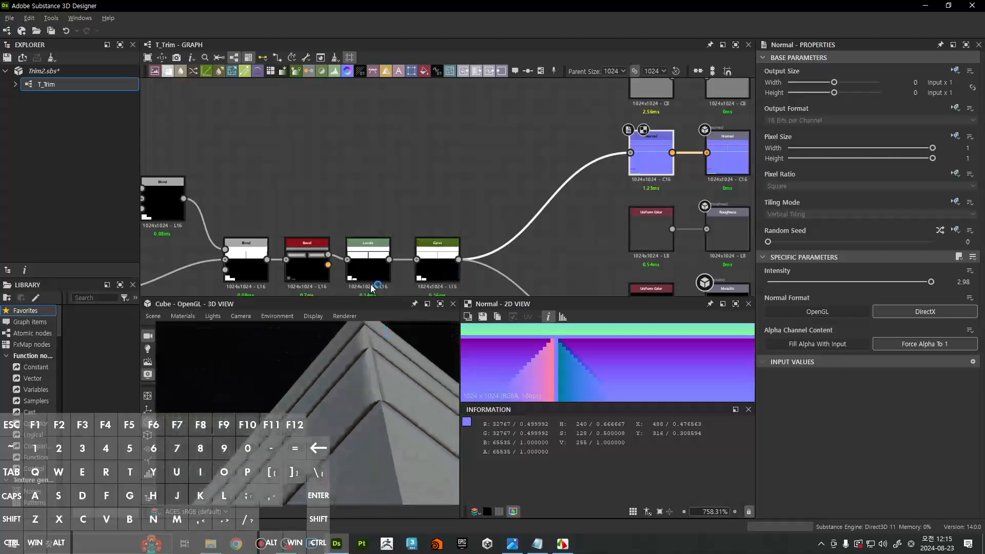
Set the Default material's Height Scale to 0.78 to check displacement on the hard-edged cube
click(192, 318)
mouse_move(202, 328)
click(246, 331)
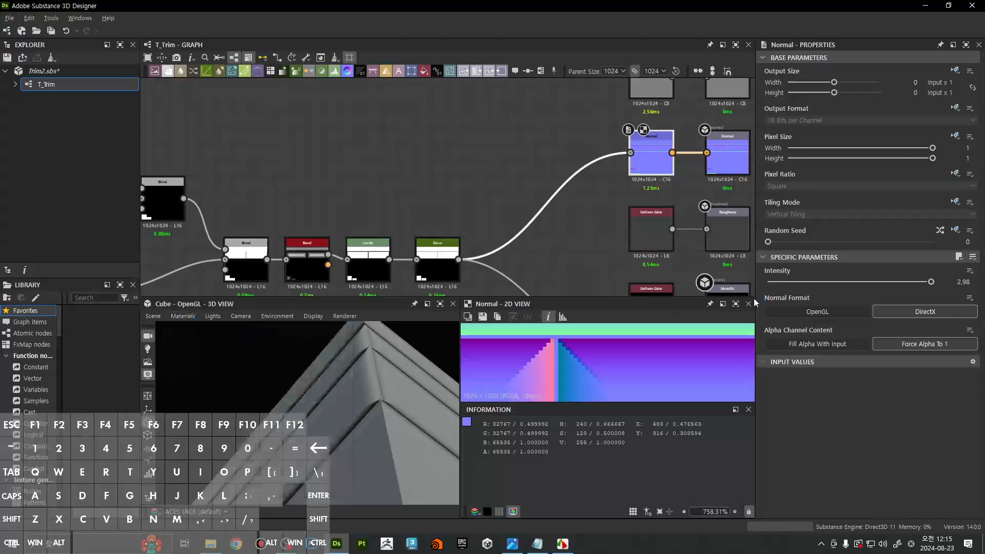
scroll(810, 333, down, 10)
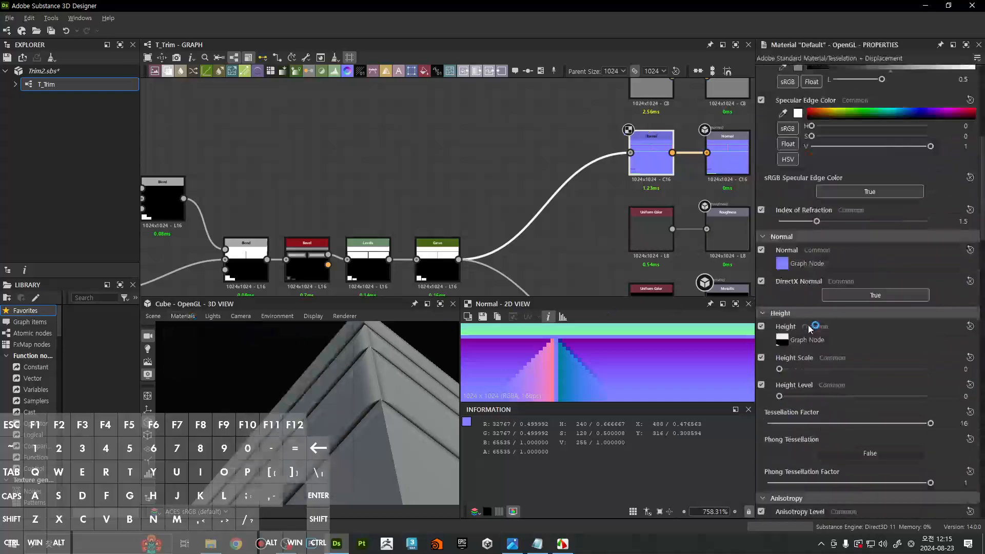
scroll(809, 329, down, 1)
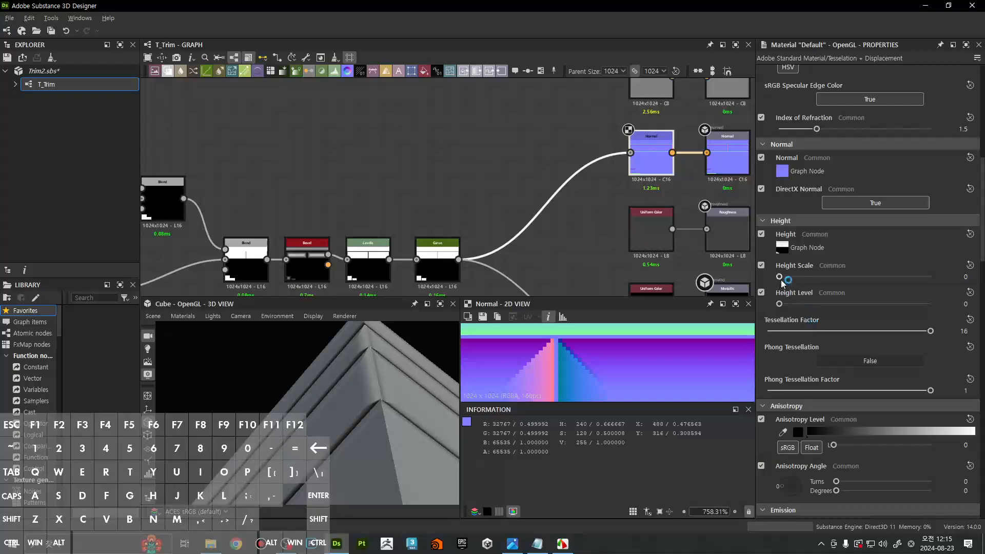
drag(781, 281, 793, 281)
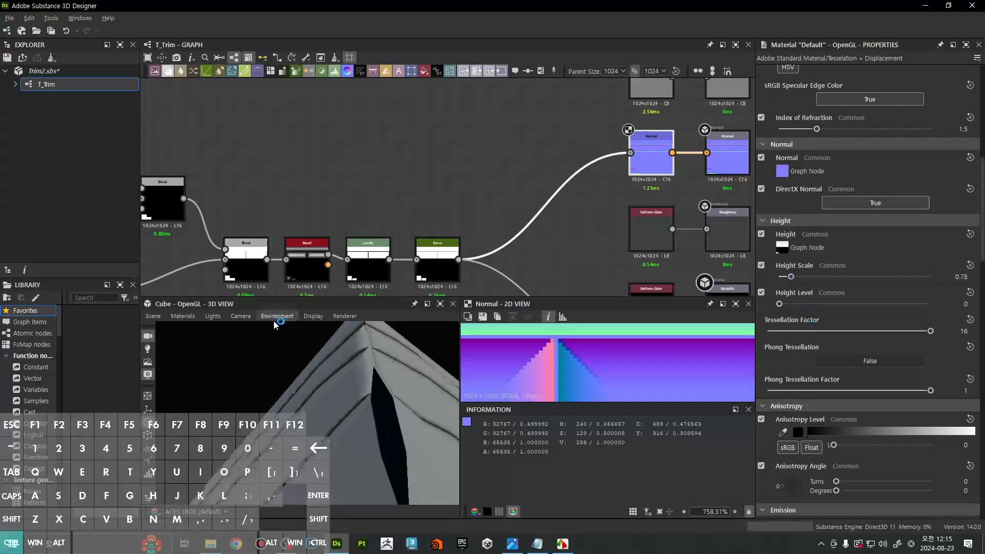
Undo and redo the link change to the Curve output, and reopen the Default material's properties
key(ctrl+z)
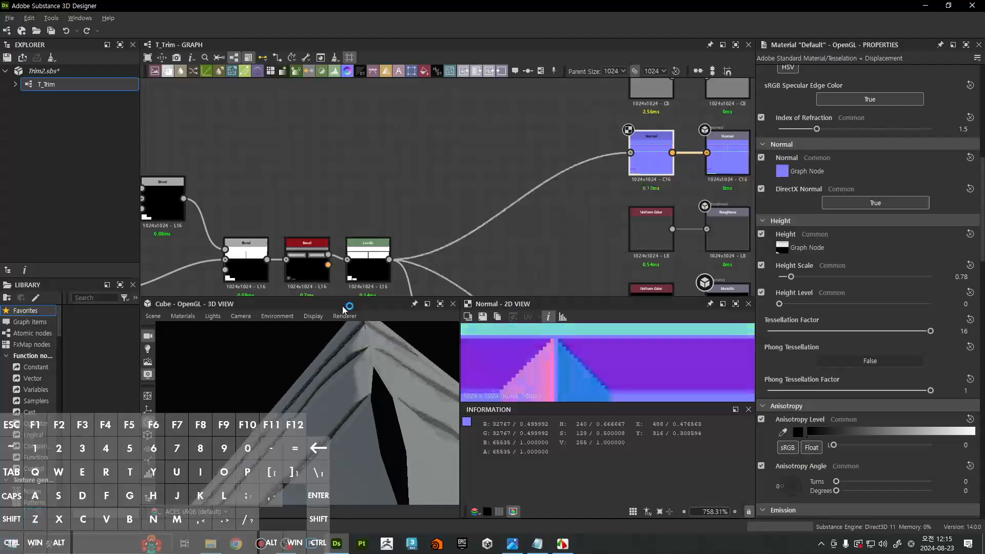
key(ctrl+y)
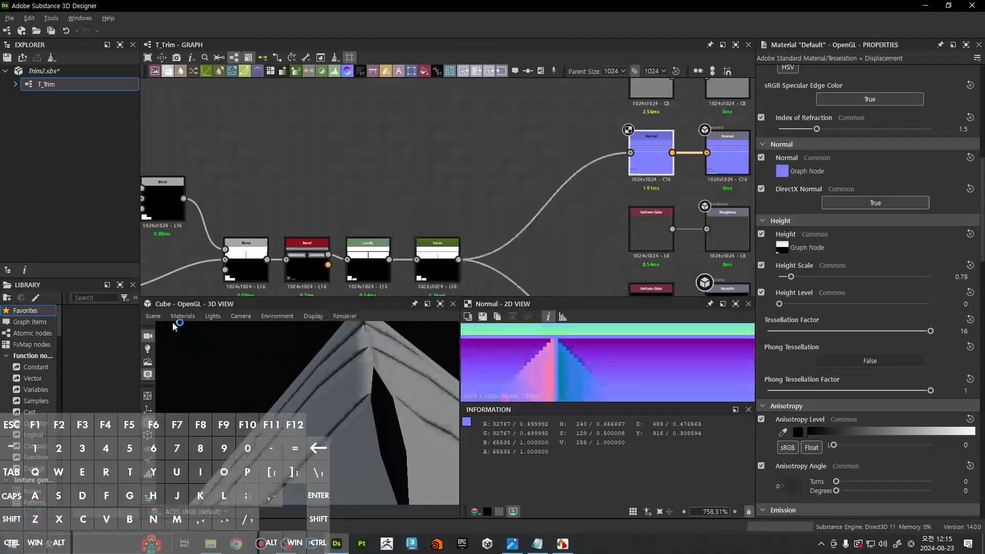
click(180, 318)
mouse_move(205, 328)
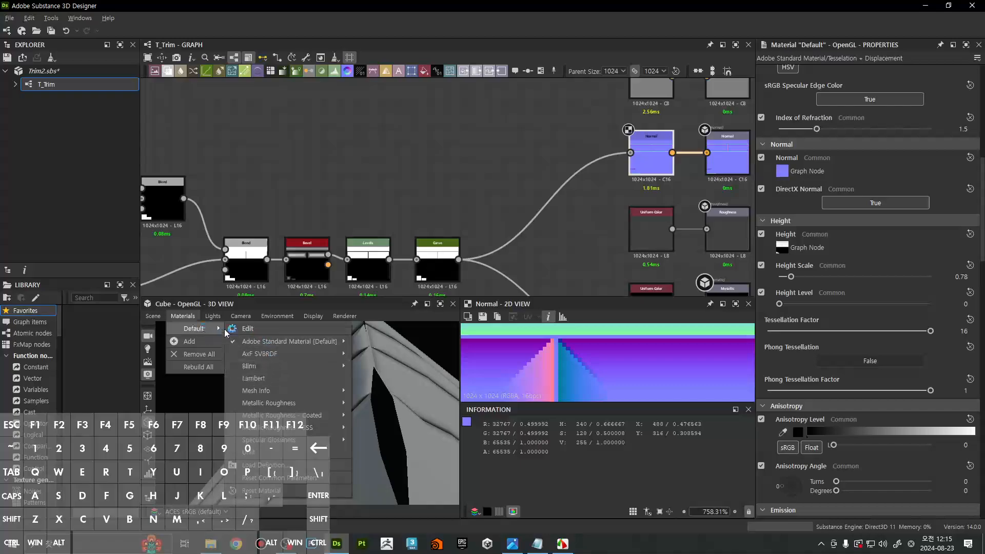
click(249, 329)
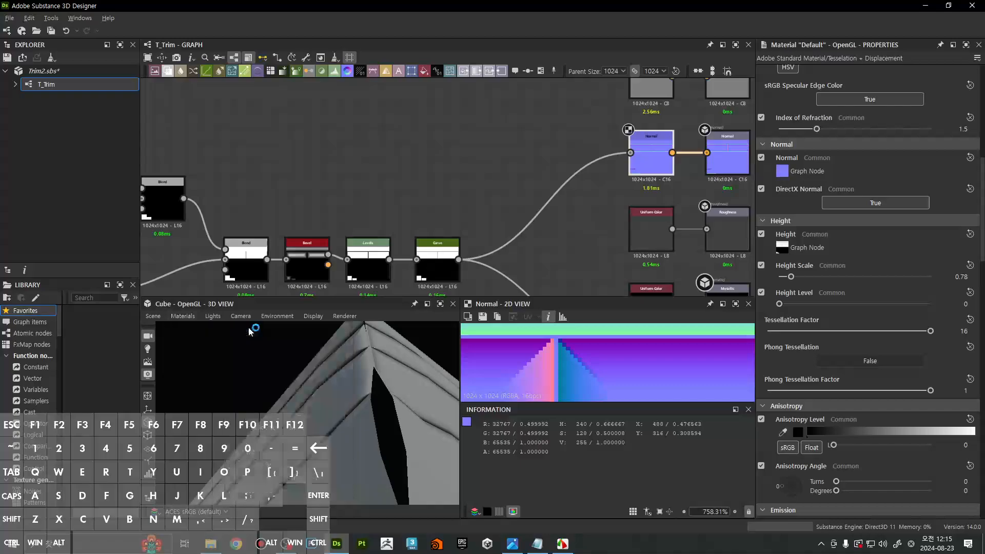
Change the 3D preview mesh to Rounded Cube and view the groove at its edge up close
click(152, 316)
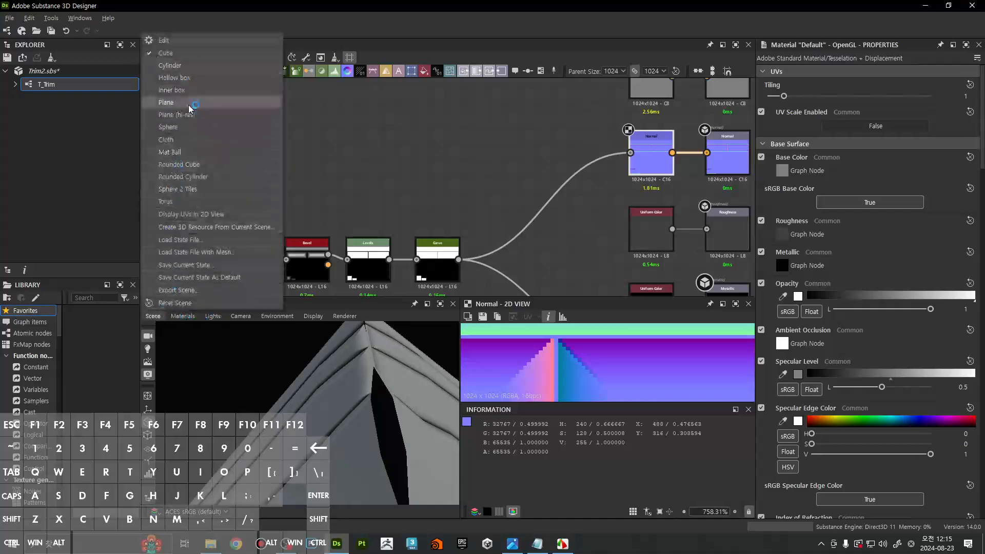
click(201, 164)
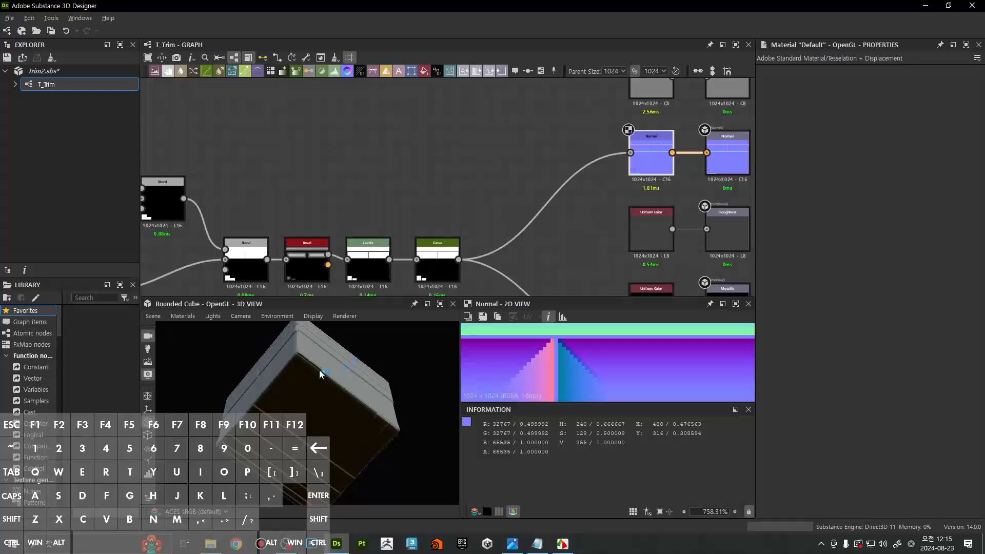
drag(328, 435, 356, 383)
right_drag(343, 351, 359, 444)
mouse_move(359, 444)
mouse_down()
mouse_move(439, 411)
mouse_move(398, 428)
mouse_move(374, 407)
mouse_move(352, 453)
mouse_move(374, 429)
mouse_move(446, 437)
mouse_move(436, 421)
mouse_move(396, 407)
mouse_move(384, 382)
mouse_move(363, 380)
mouse_up()
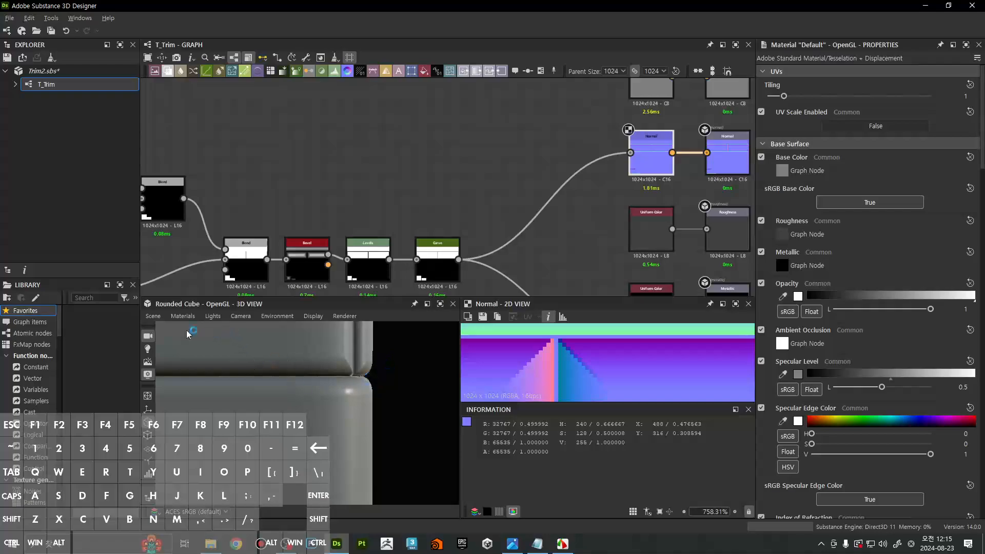
Reroute the Normal and Height links to the Levels output and set the Default material's Height Scale to about 1.26
middle_drag(469, 253, 527, 169)
shift+drag(517, 176, 448, 177)
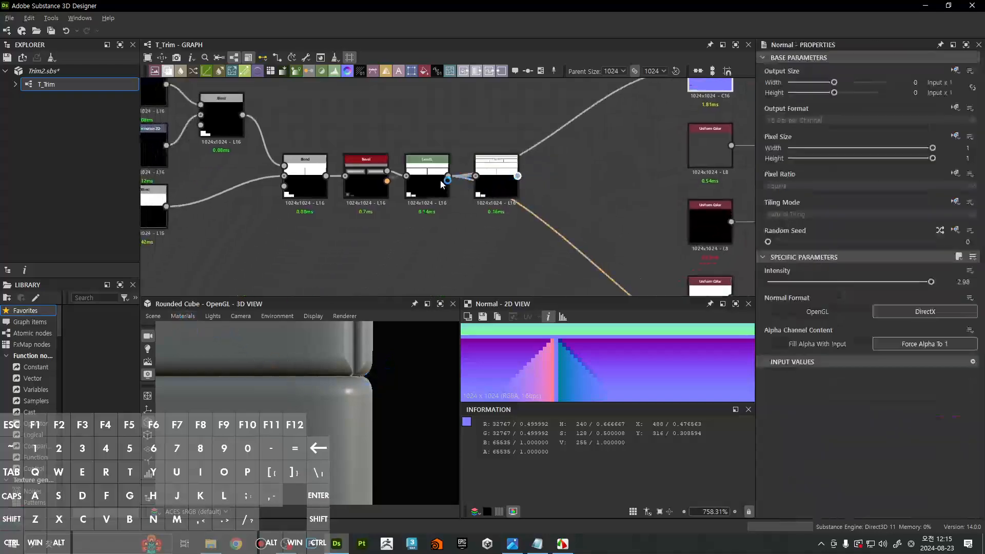
click(187, 318)
mouse_move(204, 330)
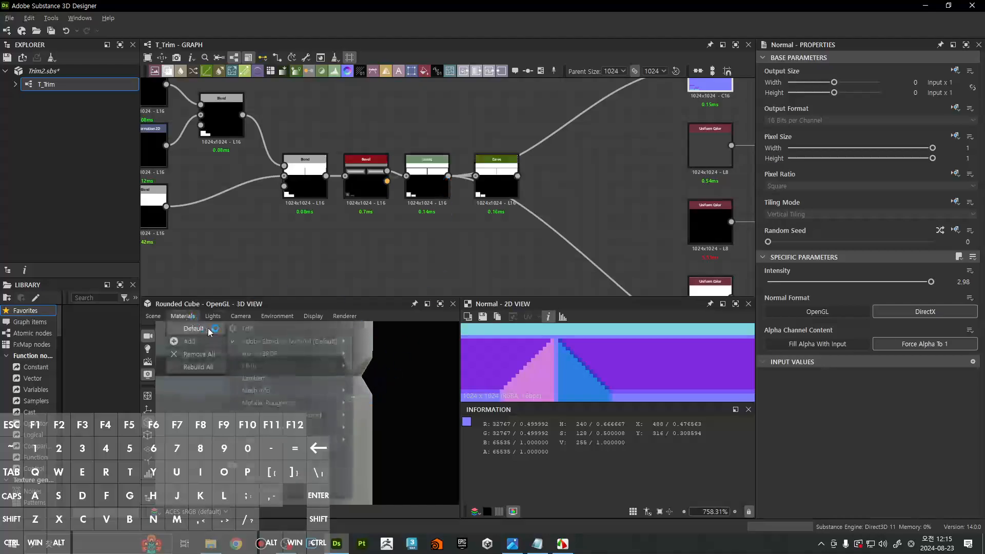
click(247, 326)
scroll(785, 339, down, 10)
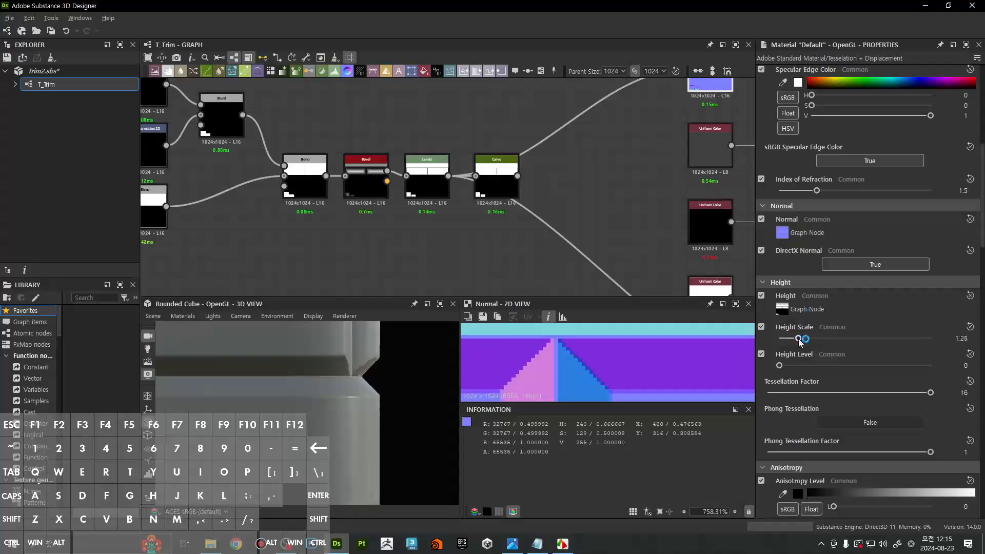
Reroute the Normal and Height links back to the Curve output and move the output nodes farther from the Curve node
shift+drag(449, 176, 517, 176)
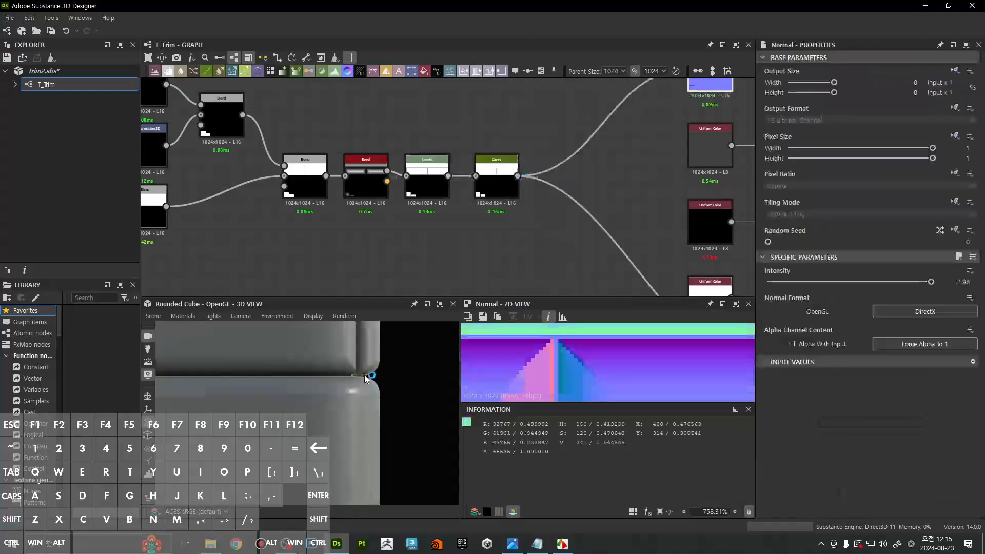
scroll(580, 161, down, 6)
scroll(602, 182, up, 5)
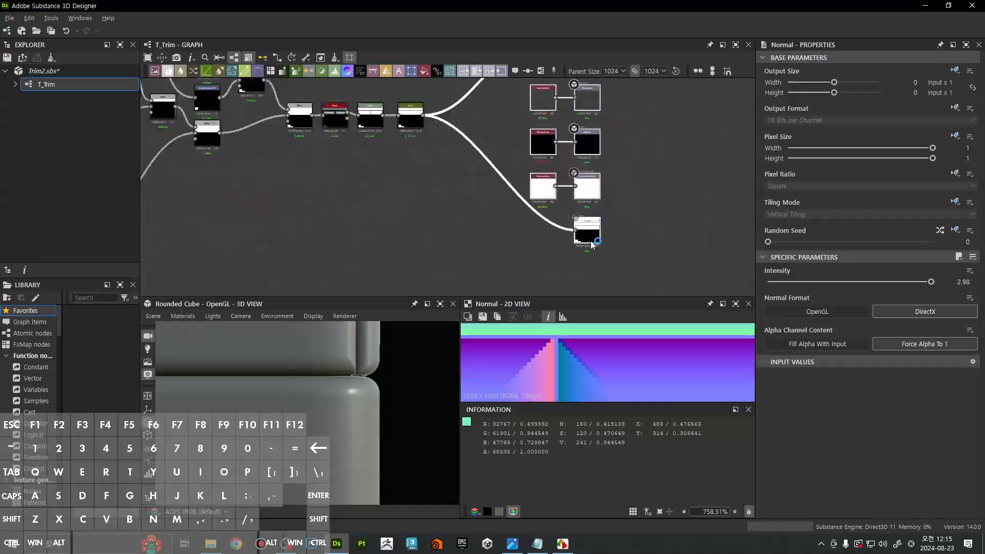
drag(591, 241, 671, 246)
middle_drag(542, 215, 557, 295)
click(596, 183)
middle_drag(596, 184, 619, 214)
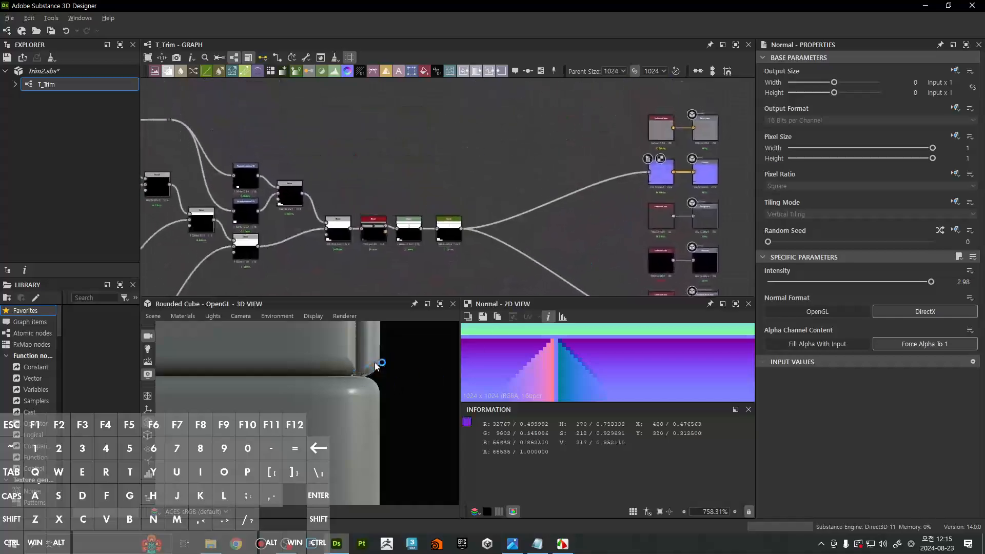
Show the Normal node's map in 2D around the groove junction and hide the pixel information readout
double_click(660, 175)
scroll(580, 379, down, 5)
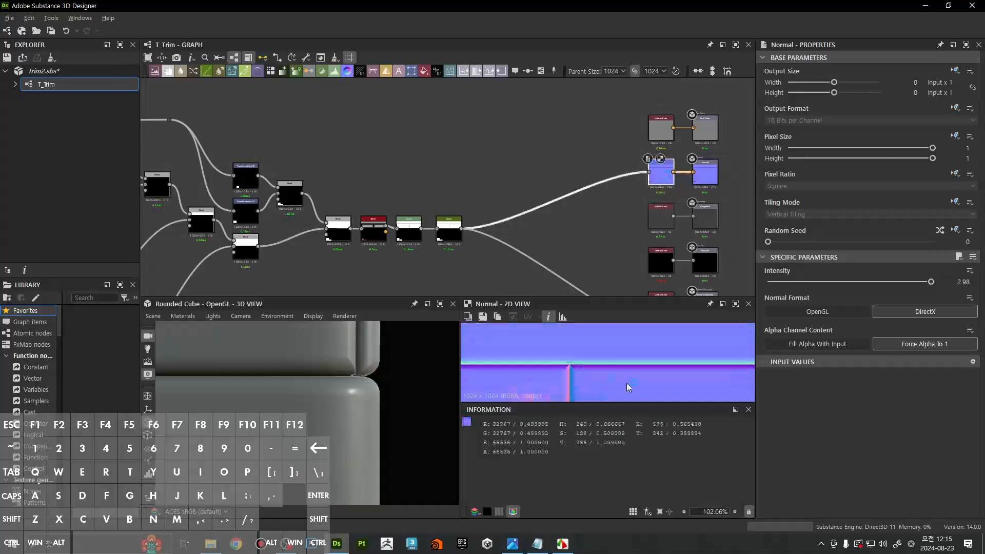
click(748, 410)
scroll(580, 404, down, 7)
scroll(577, 405, up, 5)
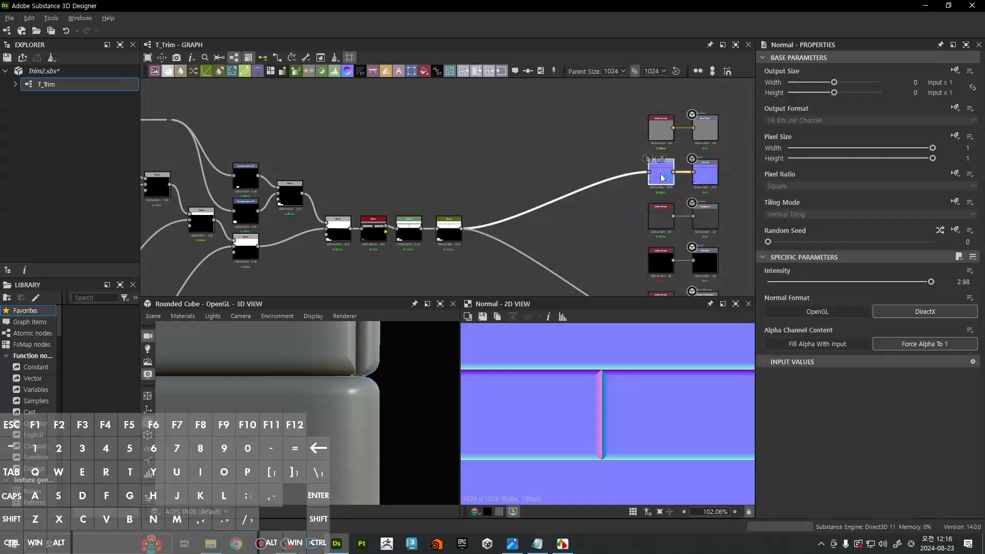
drag(660, 176, 661, 175)
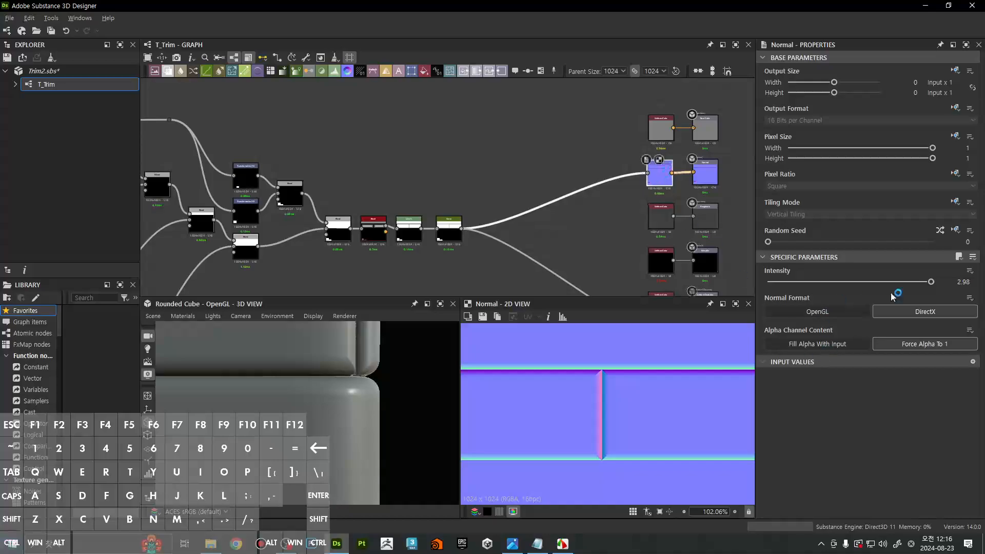
Switch the 3D preview mesh from Rounded Cube back to Cube
click(155, 318)
click(188, 59)
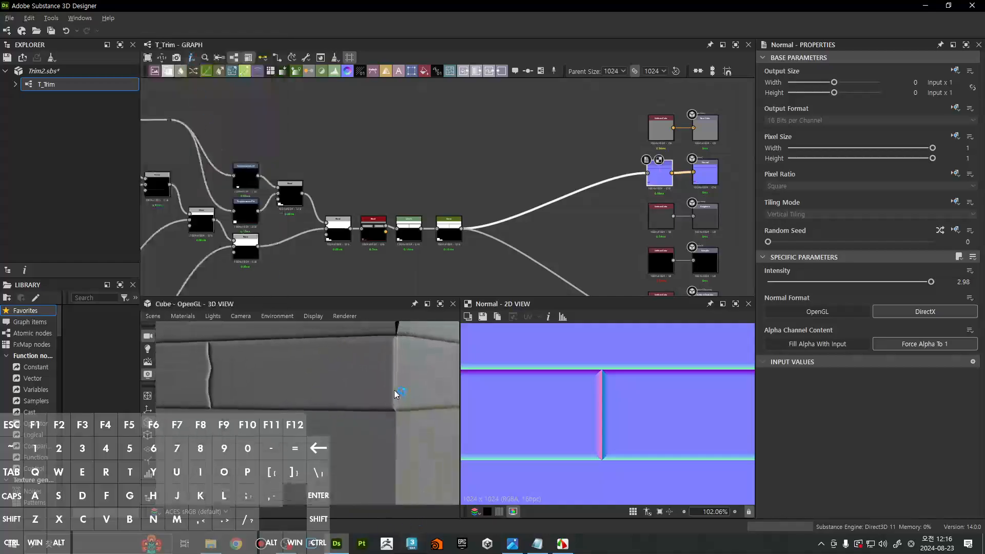
Examine the cube's vertical corner edge up close and discard the earlier annotated screenshot in FastStone Editor without saving
drag(401, 380, 371, 370)
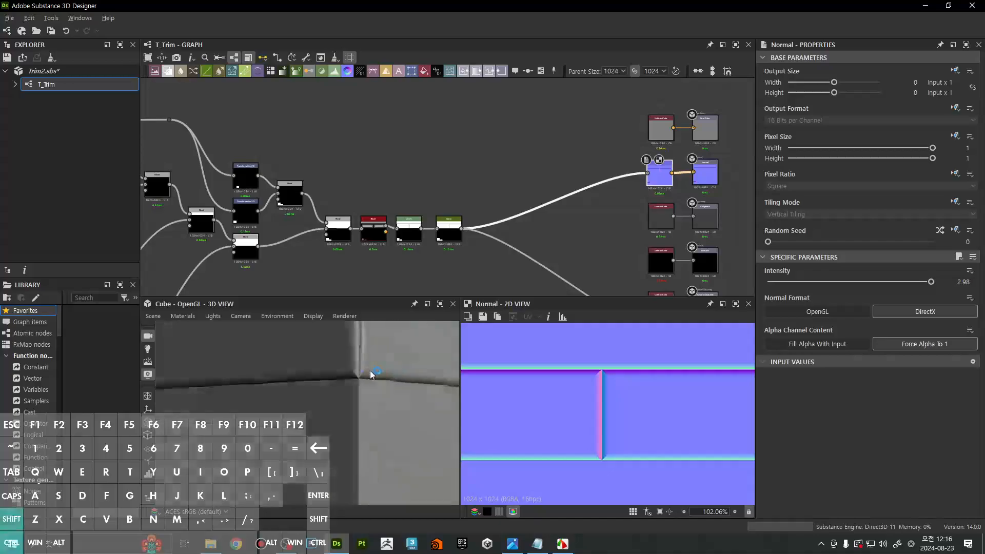
ctrl+shift+right_drag(371, 370, 376, 373)
mouse_move(375, 374)
middle_down()
mouse_move(387, 413)
mouse_move(385, 379)
mouse_move(364, 344)
middle_up()
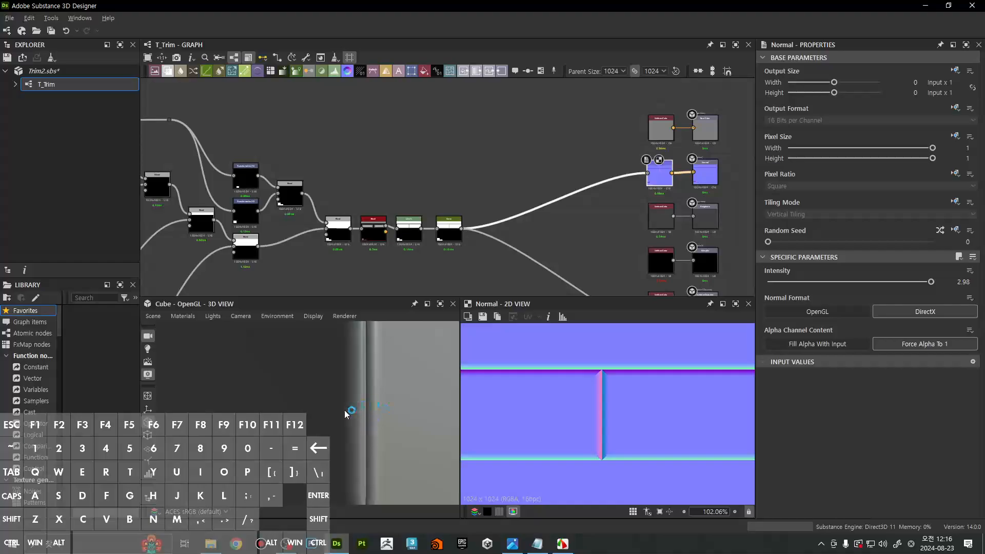
key(Escape)
key(Escape)
key(n)
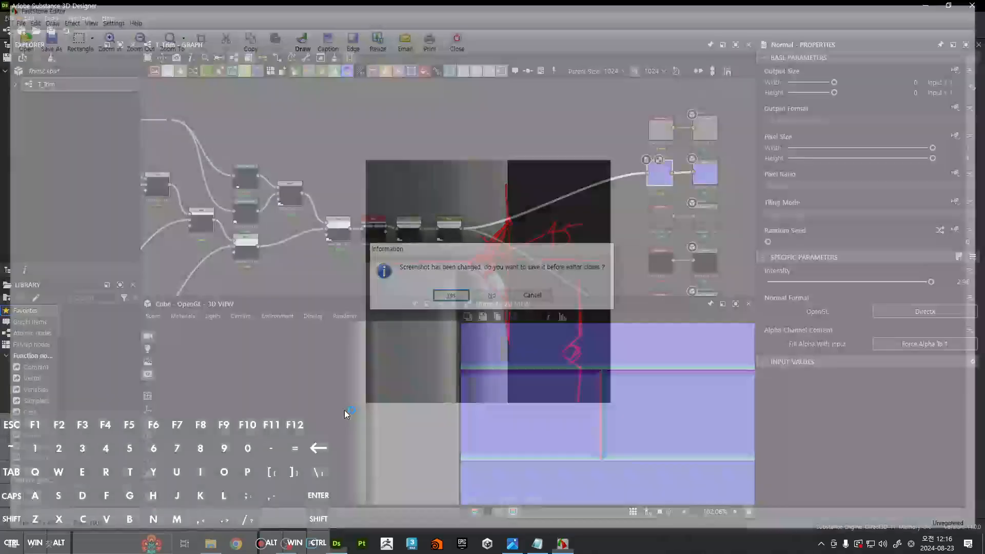
Capture the screen into FastStone Editor and crop the image to the vertical edge in the 3D preview
key(Print)
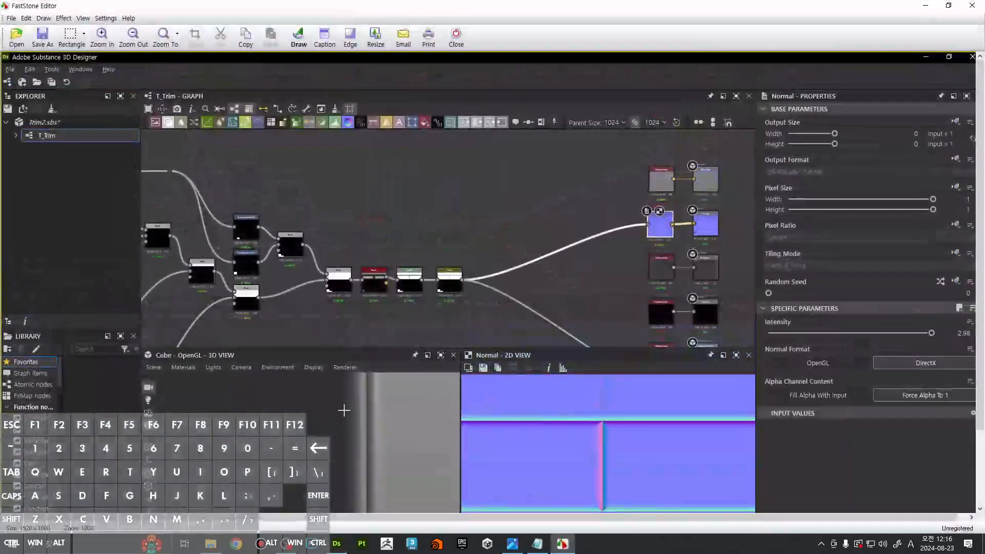
drag(297, 339, 430, 497)
click(195, 37)
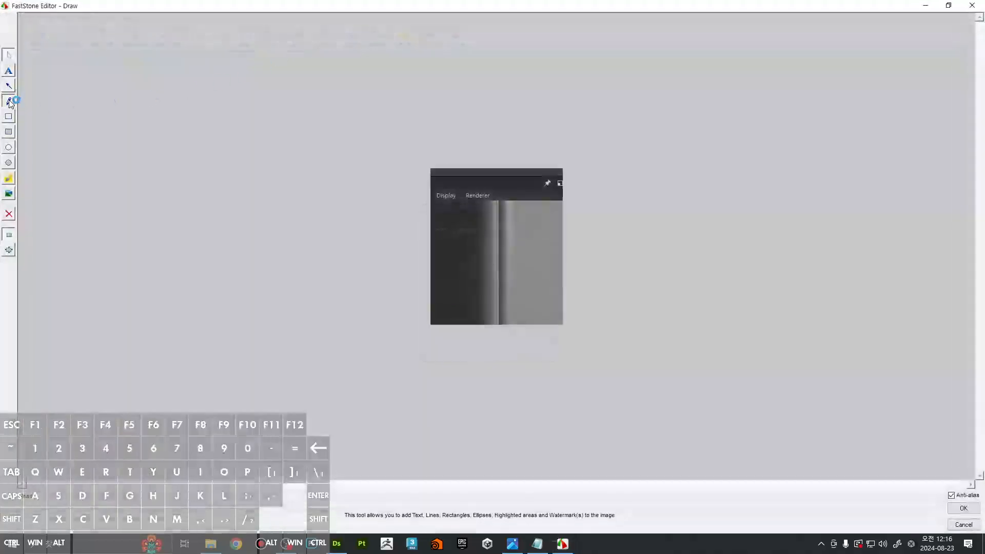
Sketch a rounded and a stepped edge profile in red on the cropped screenshot, and close it without saving
click(9, 101)
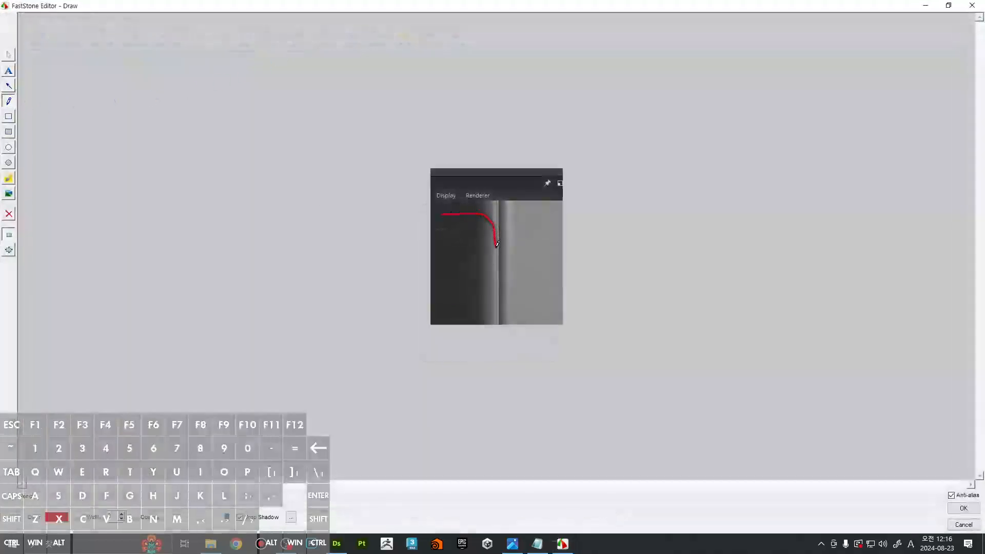
drag(497, 244, 496, 265)
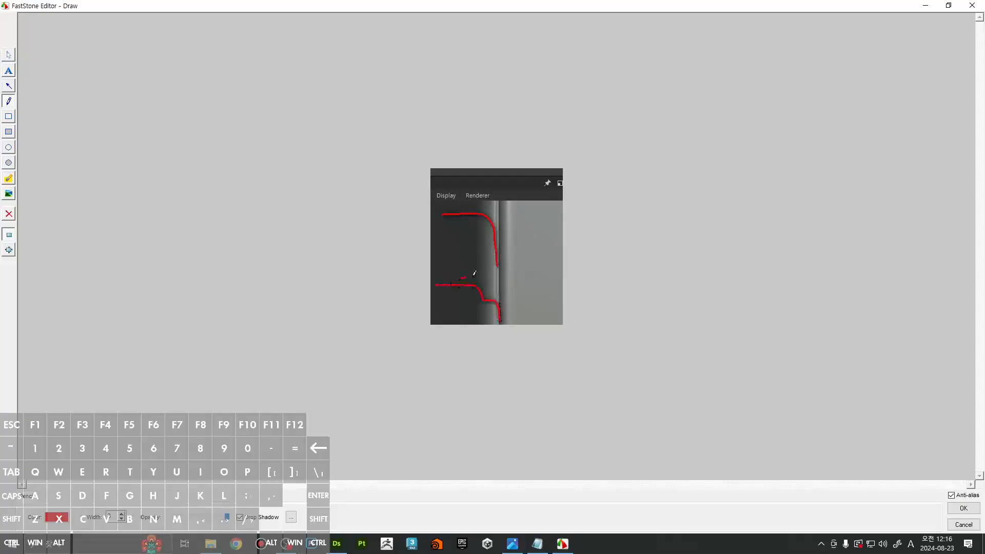
click(963, 525)
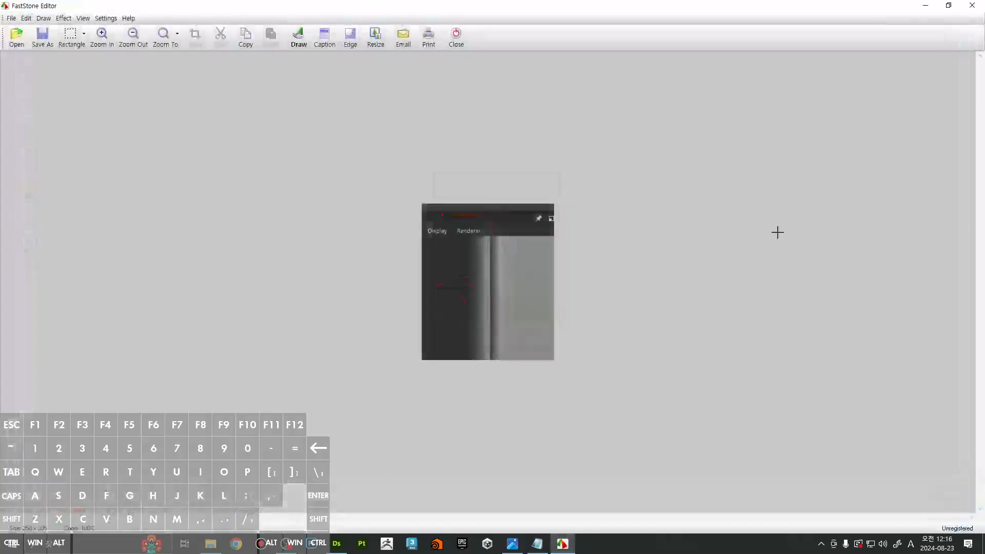
click(971, 8)
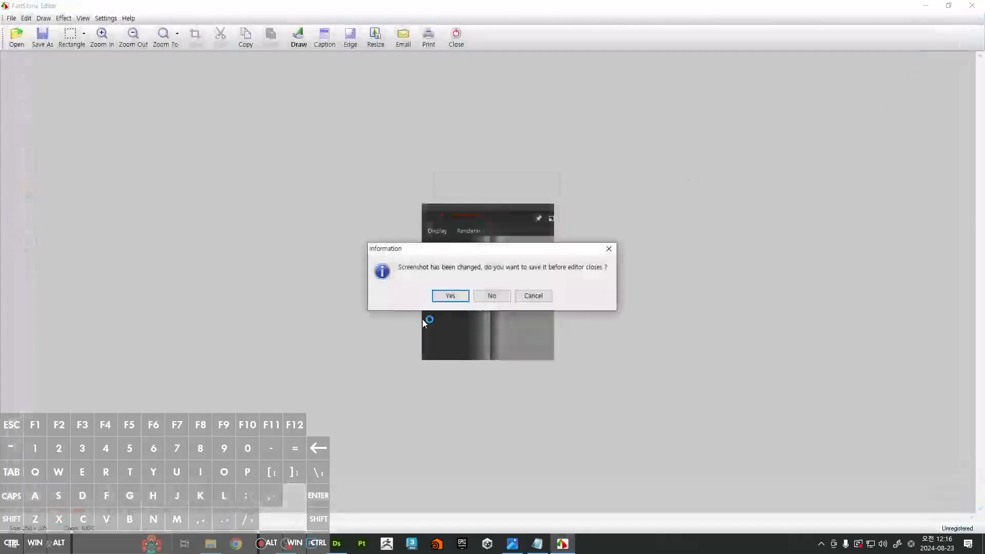
click(492, 296)
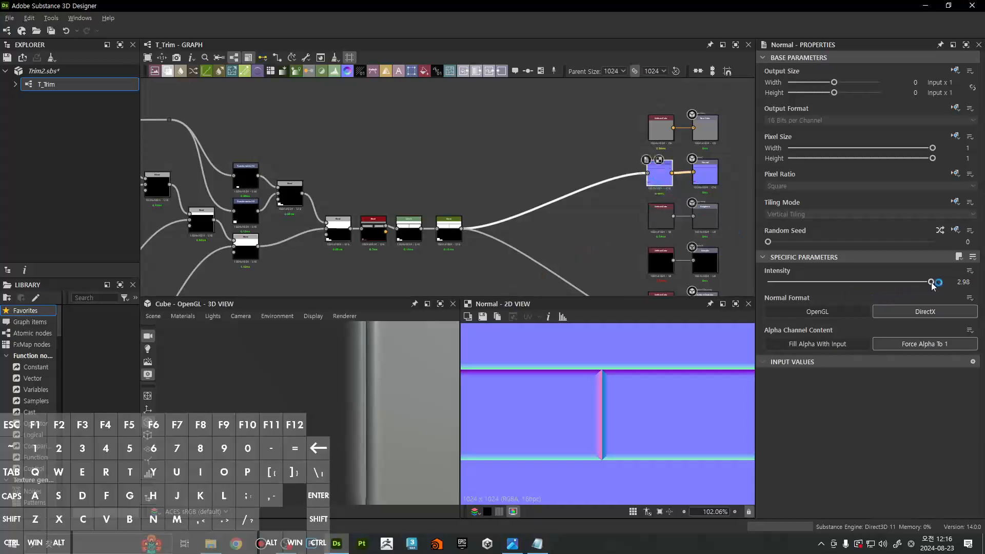
Set the Normal node's Intensity to 1 in Substance 3D Designer
drag(932, 286, 820, 300)
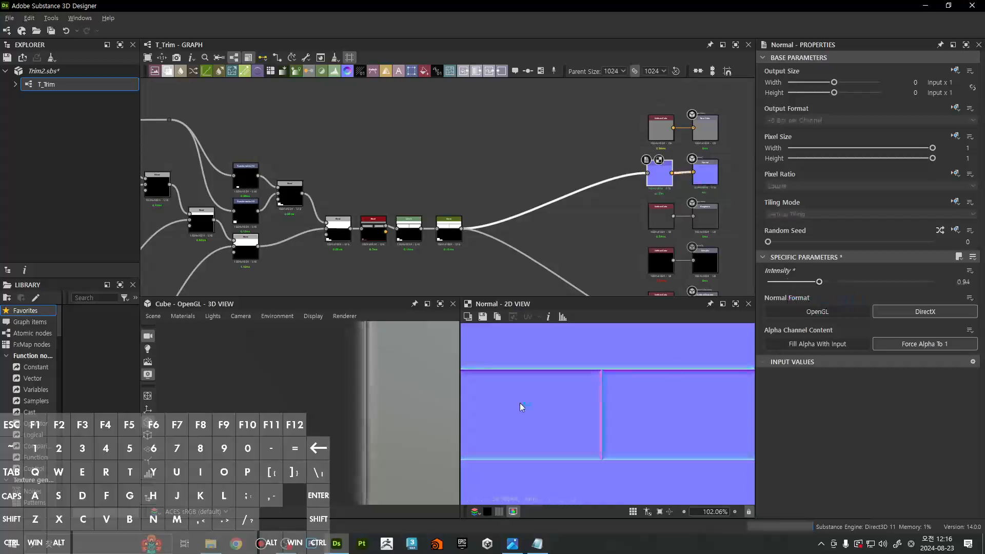
drag(436, 399, 457, 379)
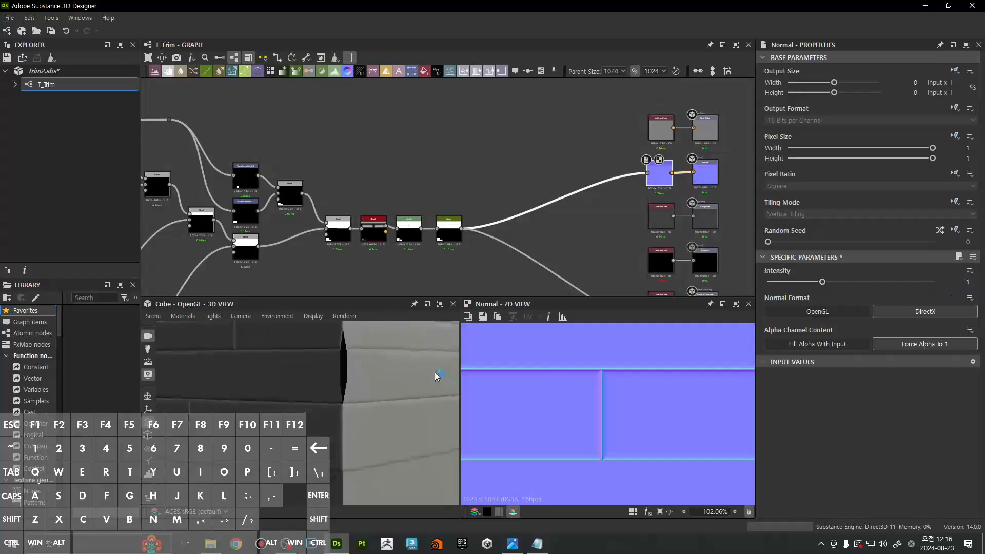
drag(435, 371, 368, 394)
Open the Default material's properties at its Height and tessellation settings
click(174, 316)
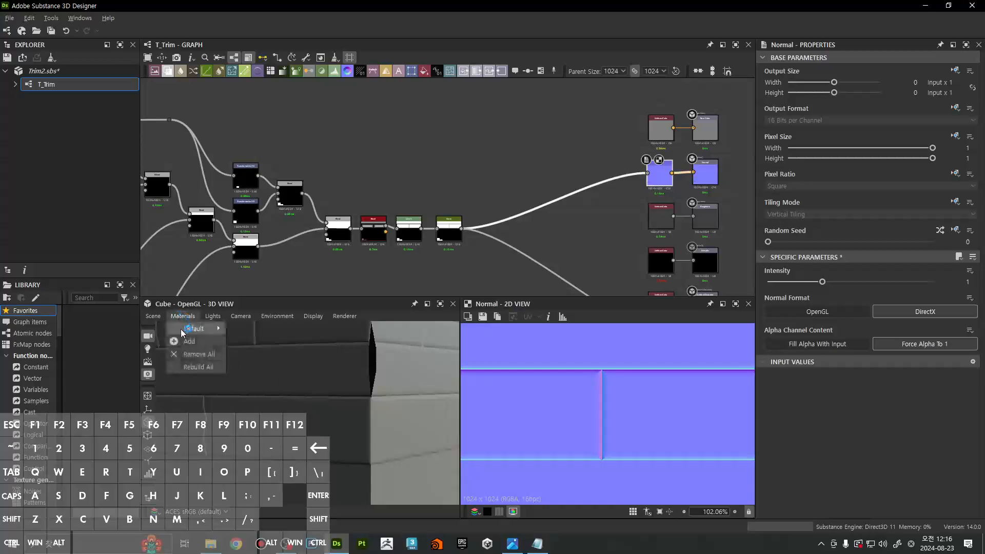
mouse_move(187, 333)
click(253, 327)
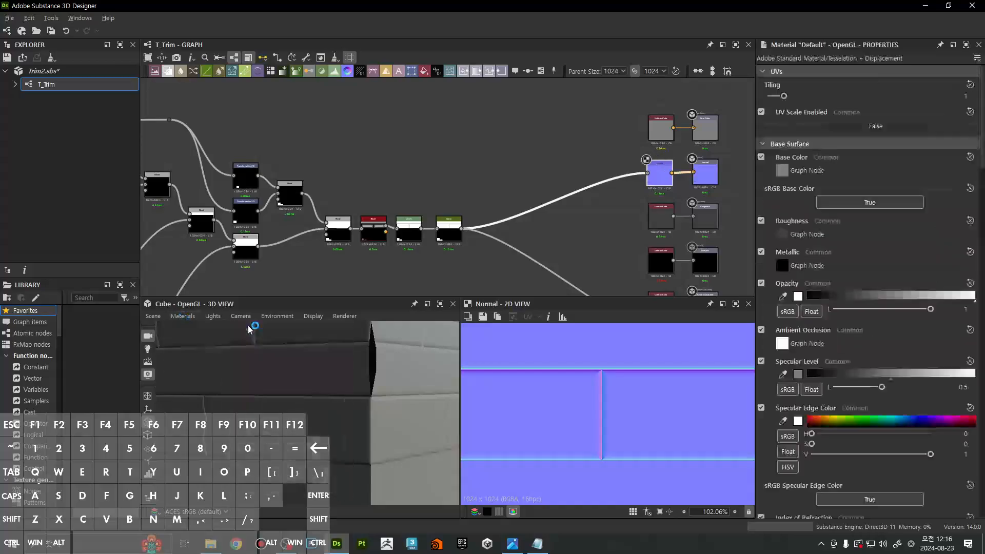
scroll(798, 379, down, 10)
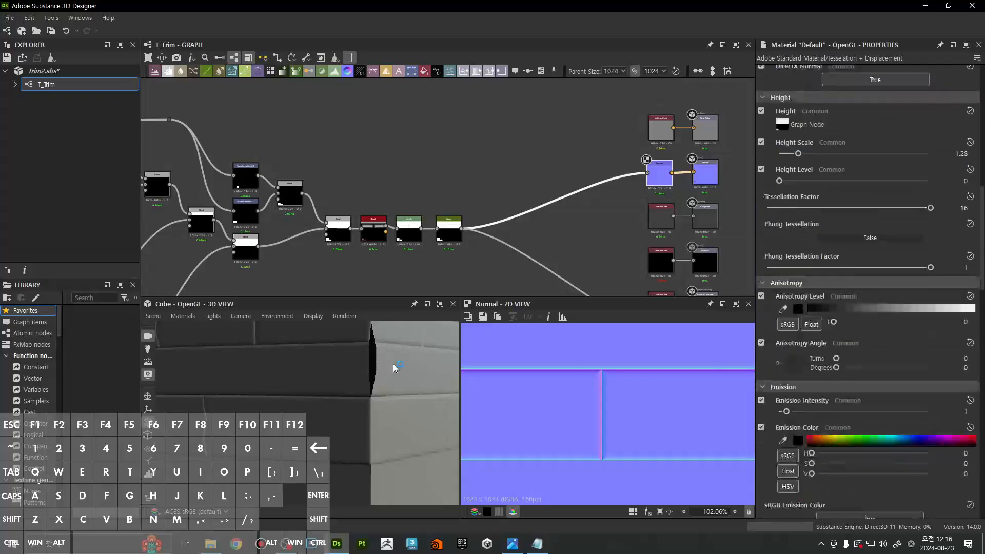
Switch the 3D preview mesh to Rounded Cube and view its displaced edge grooves up close
click(175, 317)
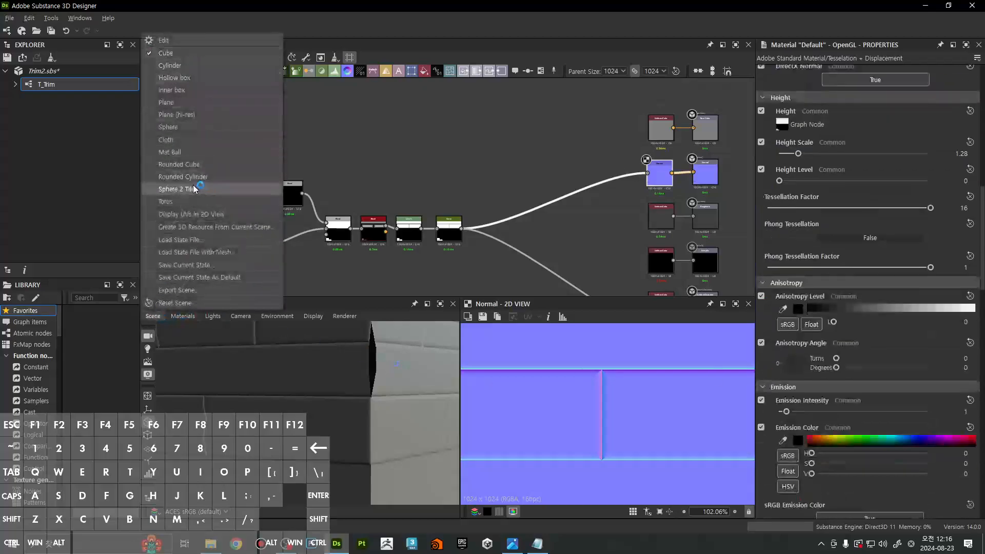
click(207, 170)
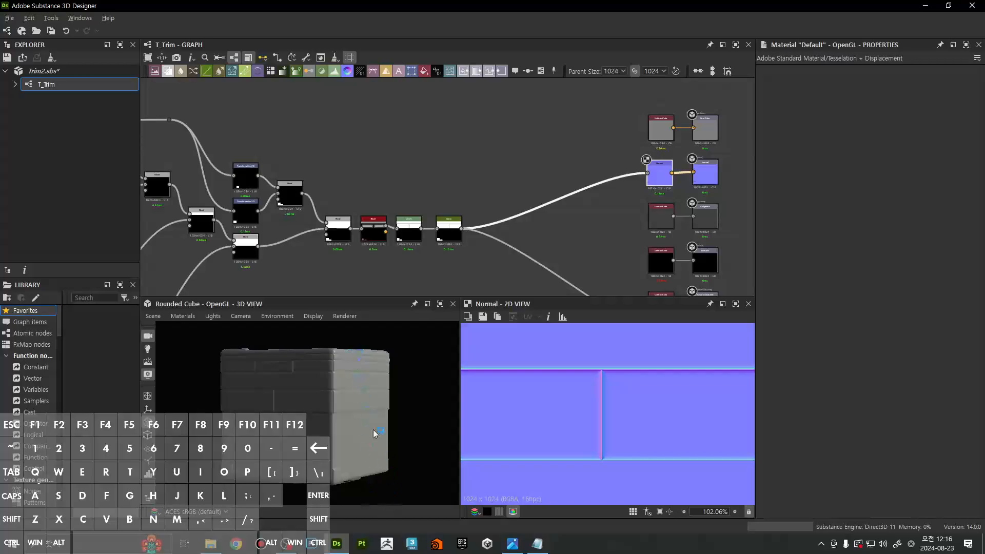
scroll(374, 381, up, 5)
drag(374, 381, 354, 434)
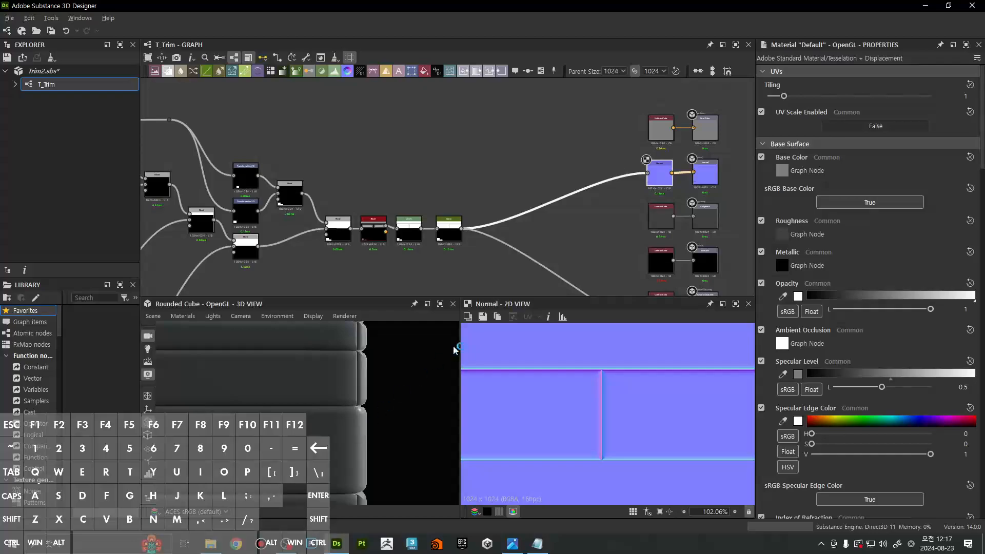
Add a Height to Normal World Units node to the graph between the Curve node and the output nodes
scroll(464, 197, down, 5)
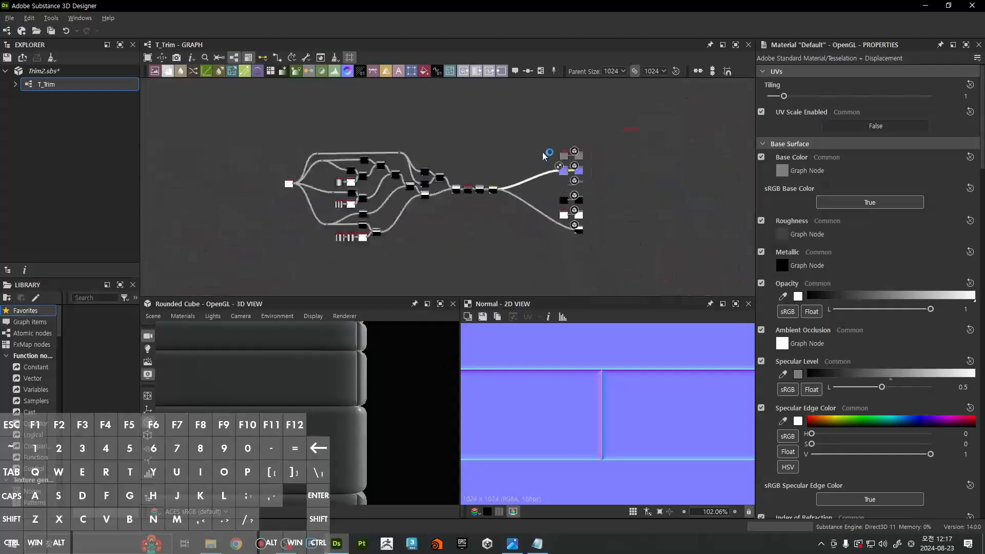
scroll(599, 242, up, 2)
scroll(533, 203, up, 3)
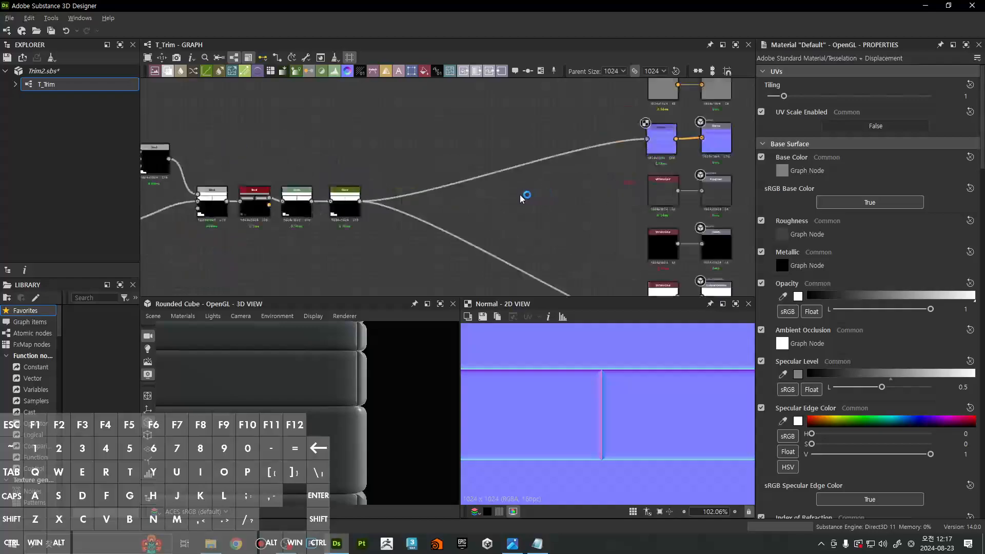
key(space)
text(height to)
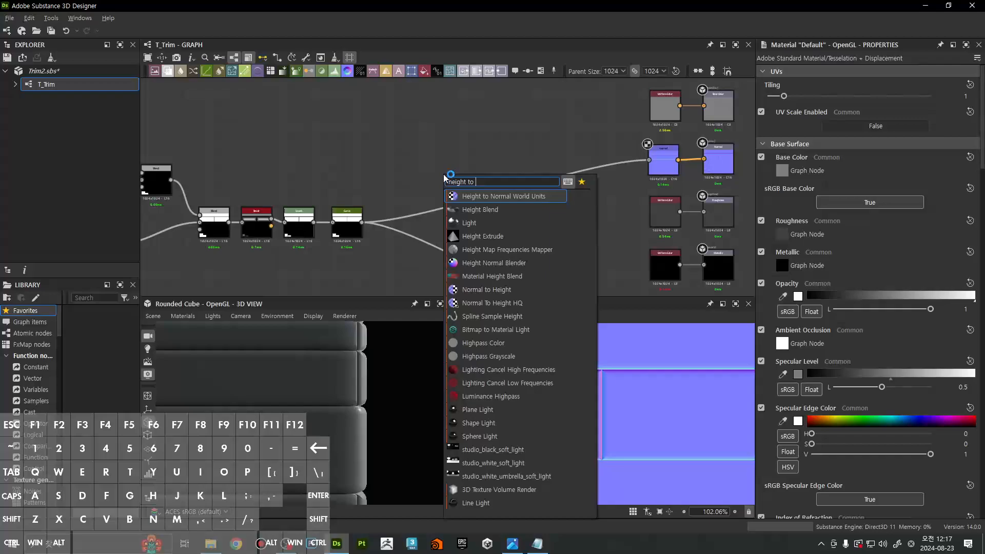
key(Return)
scroll(442, 203, up, 2)
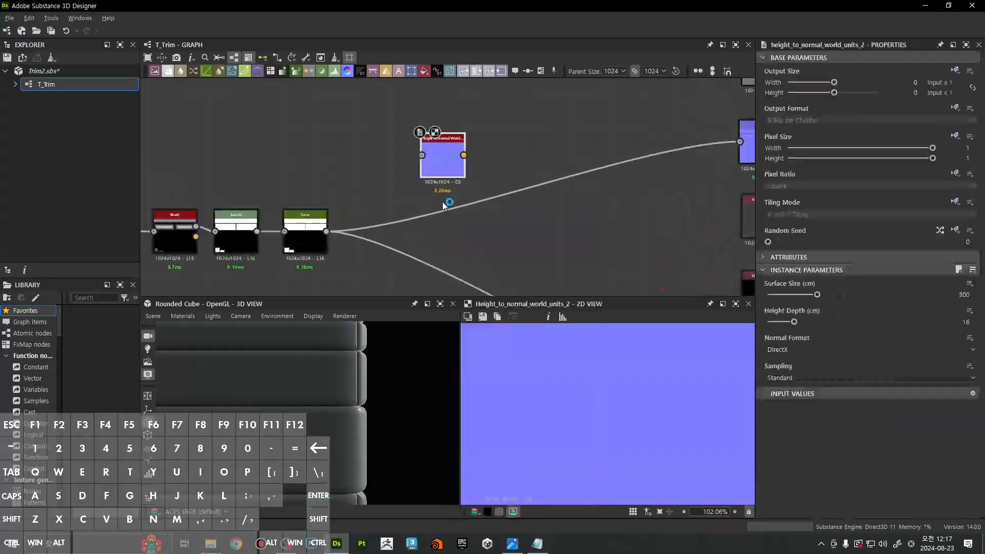
Link the Curve output to the Height to Normal World Units node and place the Normal node directly below it
middle_drag(410, 190, 452, 193)
middle_drag(519, 180, 428, 188)
drag(691, 163, 371, 237)
drag(281, 248, 397, 169)
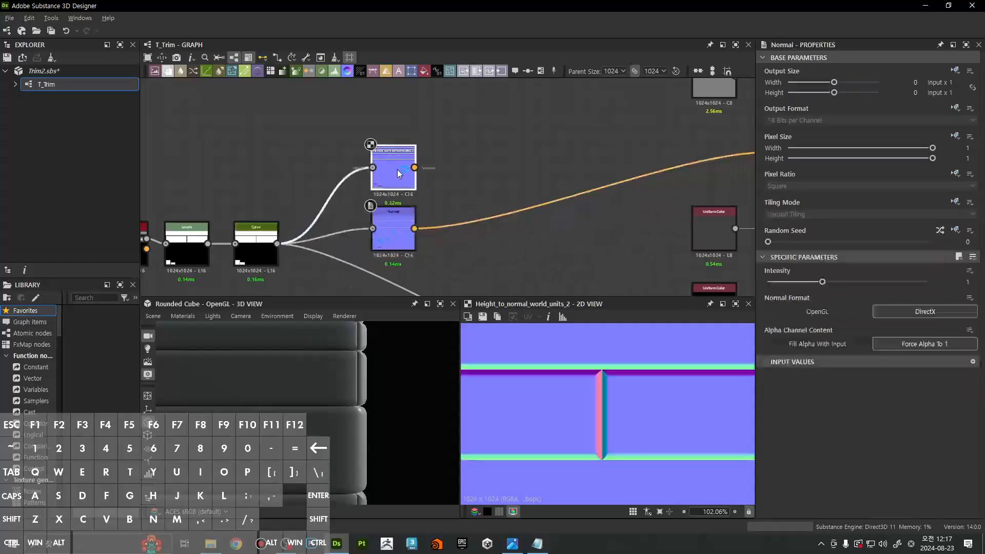
click(388, 222)
drag(391, 224, 422, 178)
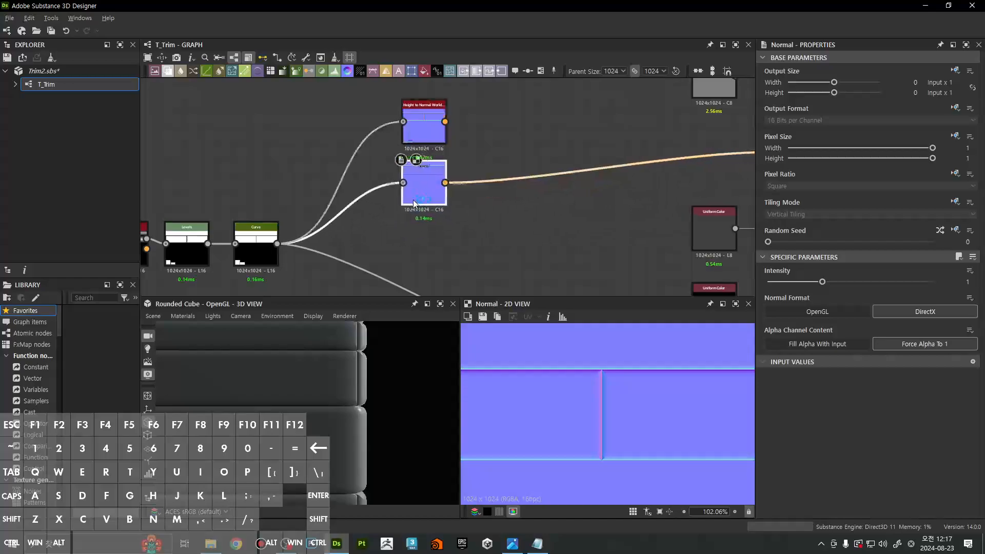
middle_drag(546, 238, 611, 267)
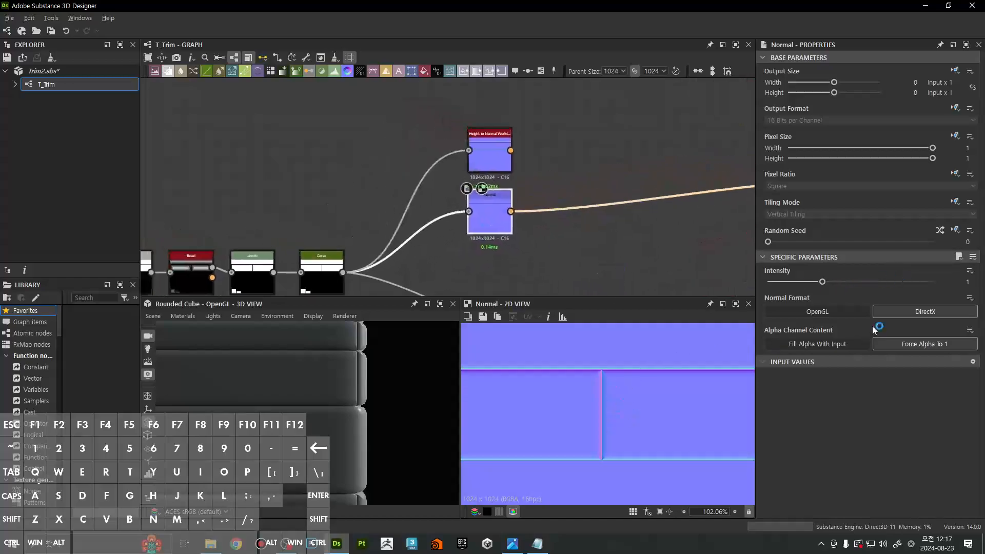
Show the Height to Normal World Units node's full map in 2D and examine the grooves on the Rounded Cube
click(488, 161)
scroll(629, 396, down, 5)
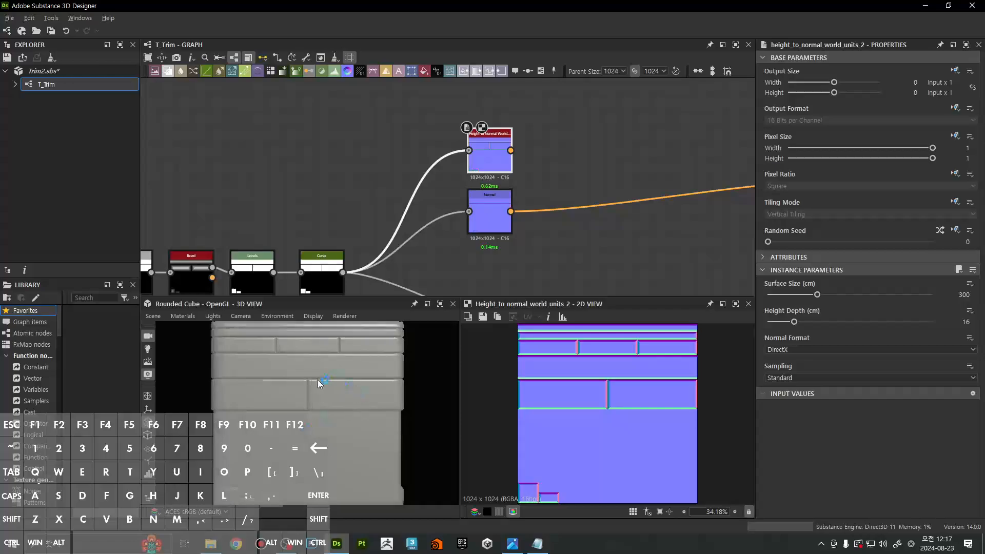
scroll(318, 380, up, 5)
drag(301, 375, 314, 379)
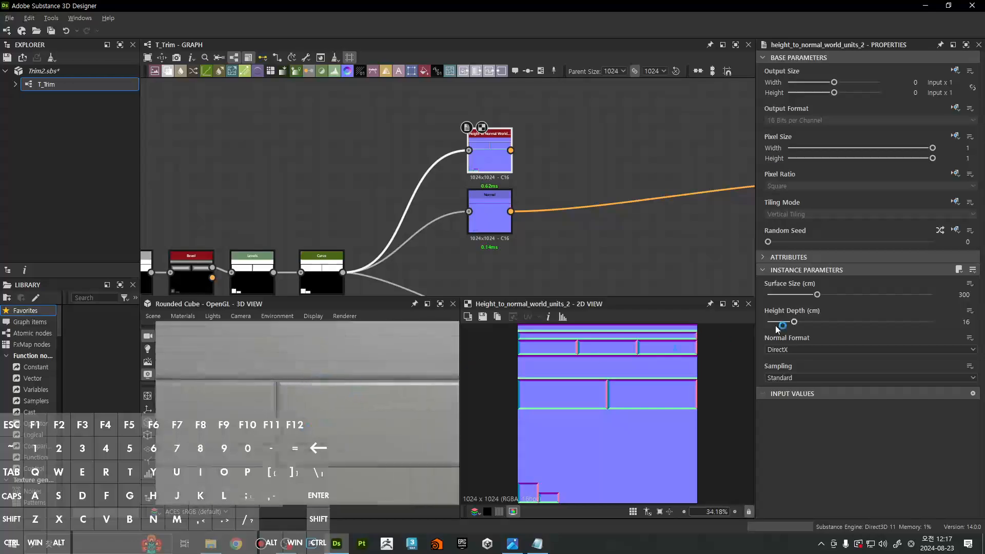
Examine the brick relief, grooves and silhouette edges of the rounded cube up close in the 3D view
drag(382, 420, 375, 422)
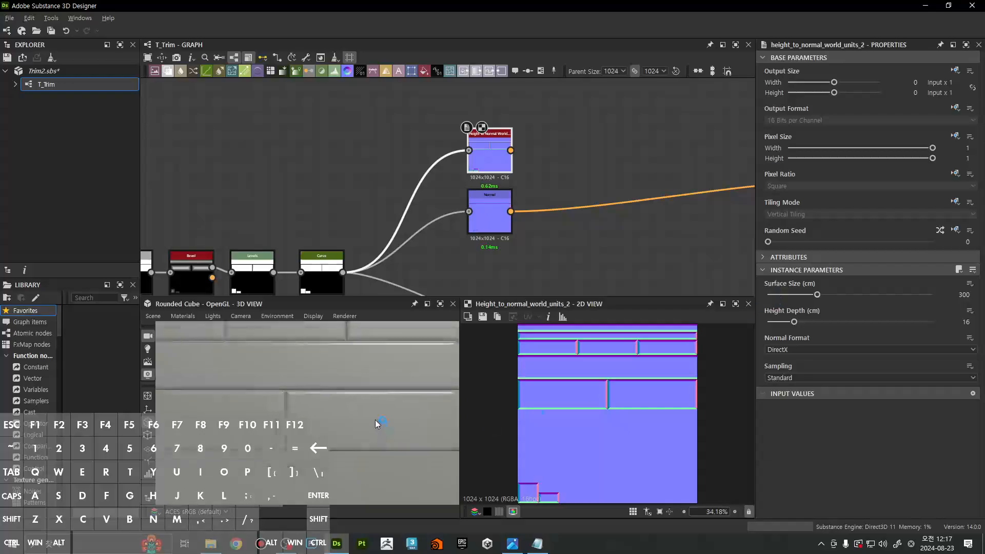
scroll(374, 420, down, 5)
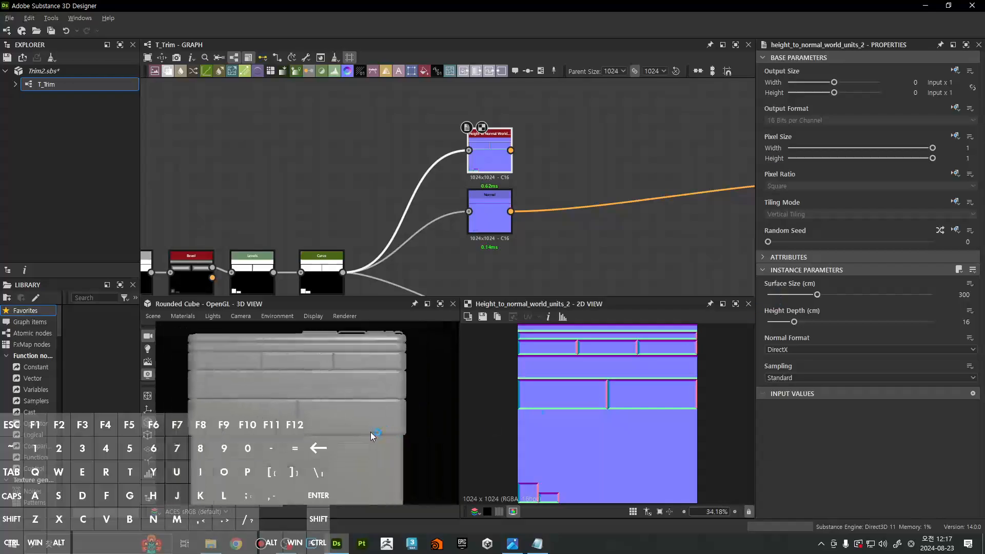
drag(367, 438, 255, 353)
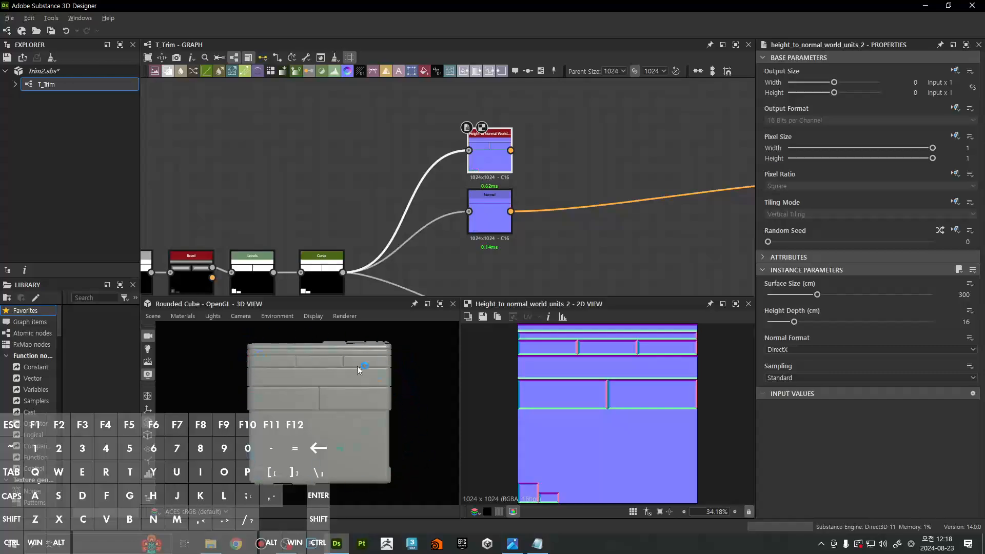
scroll(376, 417, up, 5)
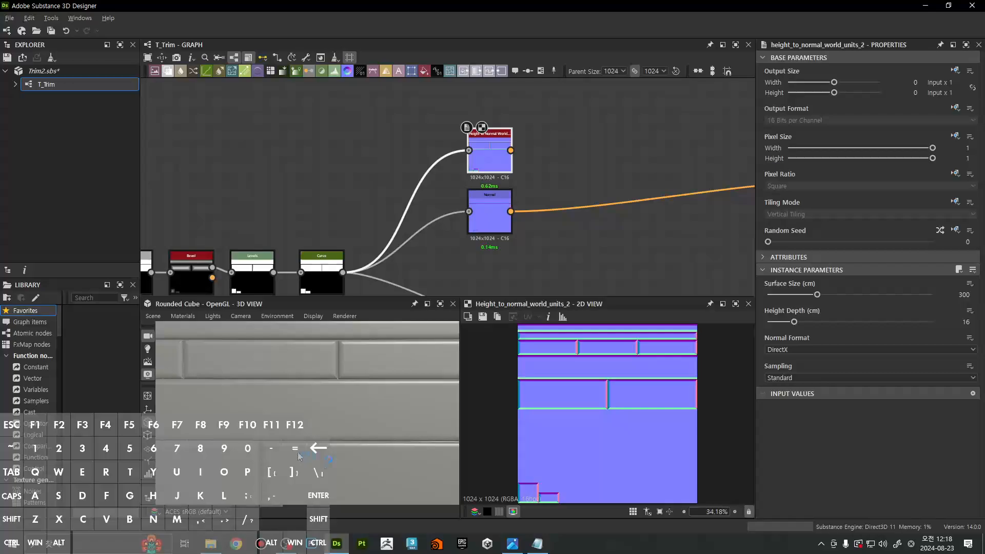
drag(298, 457, 356, 395)
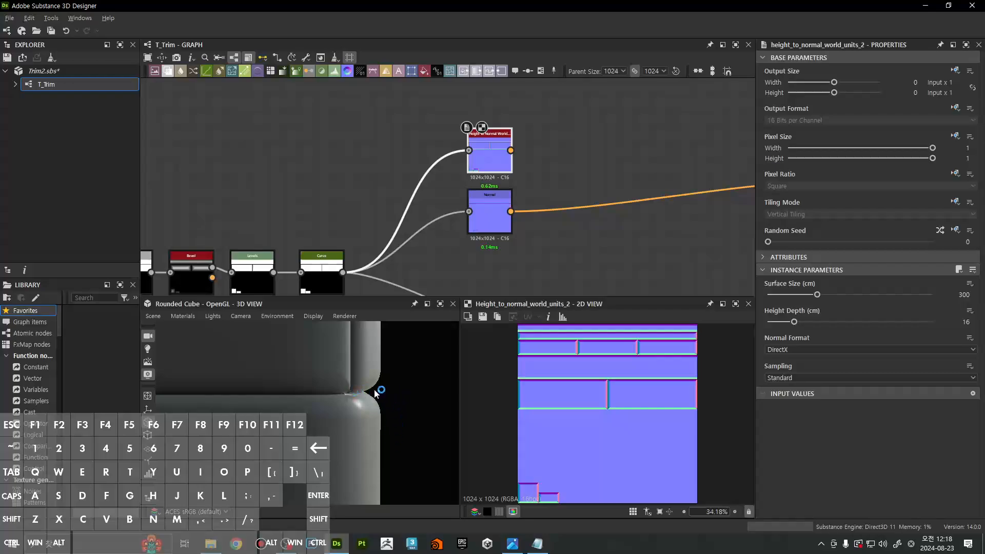
drag(374, 393, 362, 455)
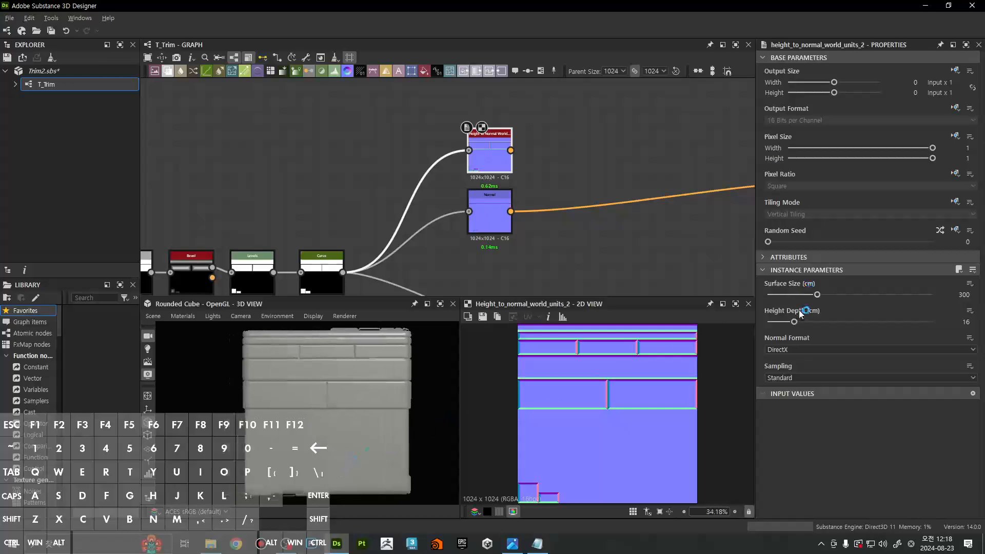
scroll(336, 387, up, 6)
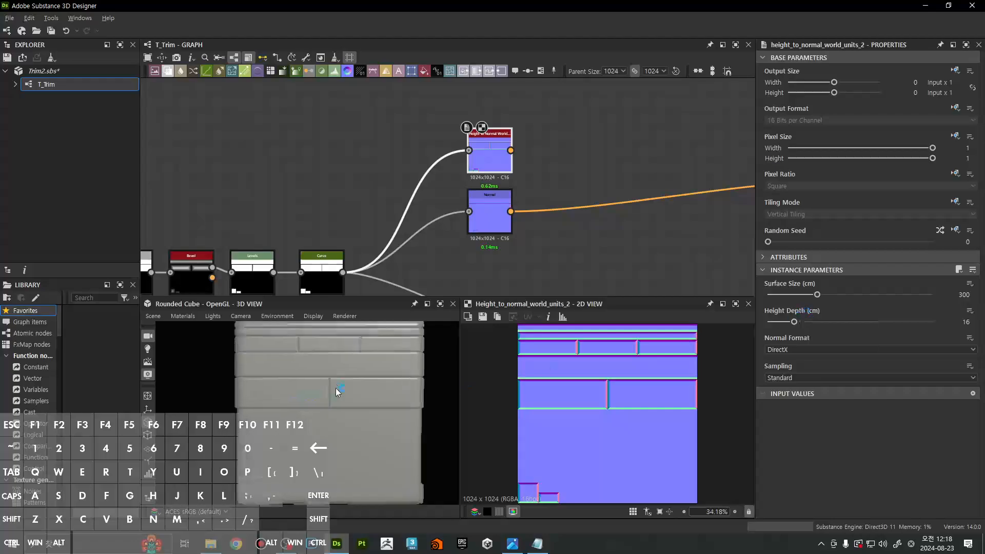
middle_drag(346, 378, 323, 343)
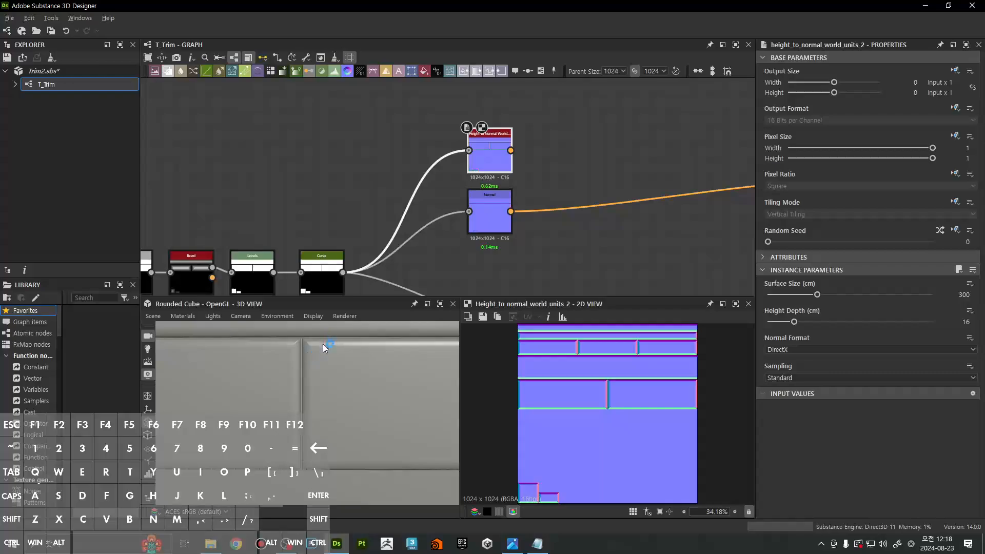
scroll(316, 374, down, 5)
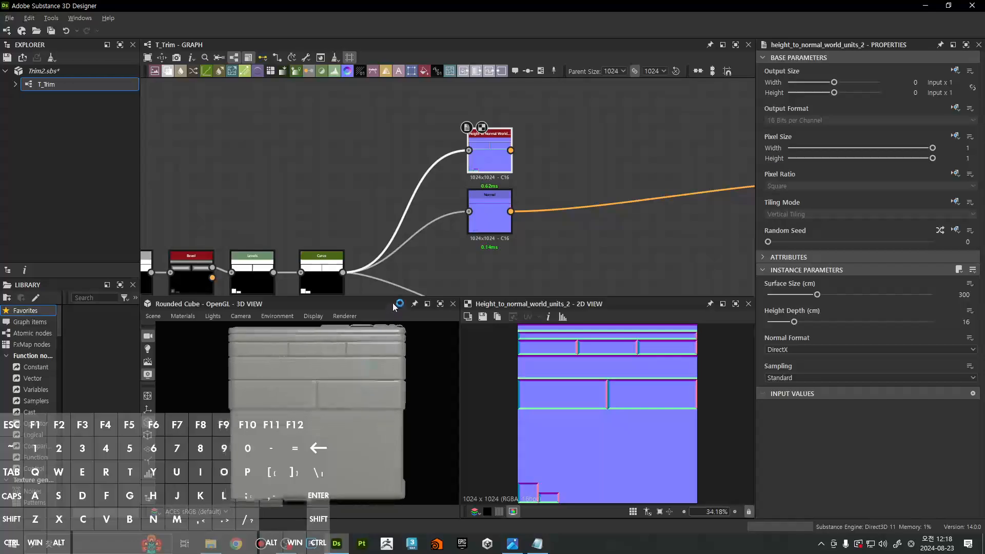
Enlarge the 3D and 2D views by making the graph area above them shorter
drag(399, 297, 399, 252)
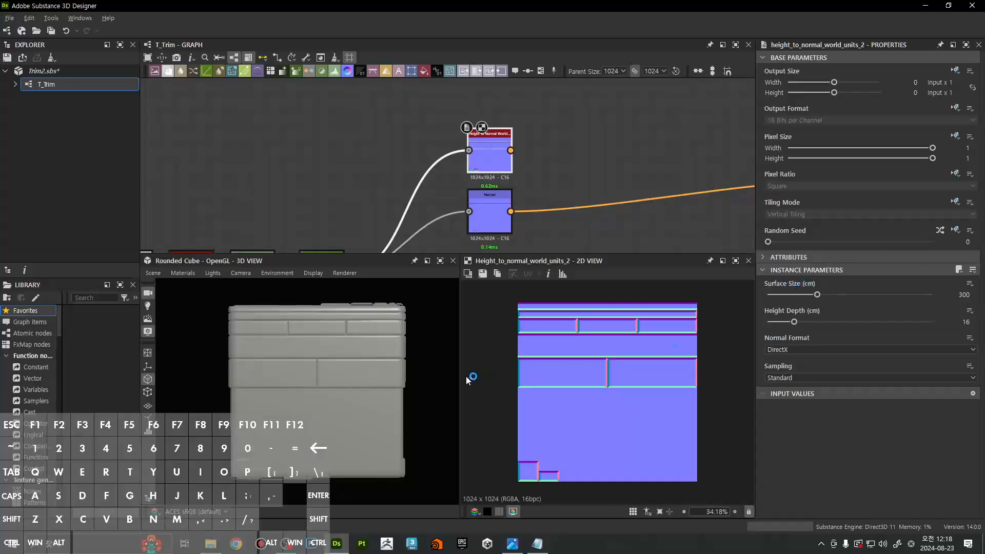
click(964, 294)
click(894, 464)
mouse_move(398, 423)
mouse_down()
mouse_move(403, 411)
mouse_move(246, 320)
mouse_up()
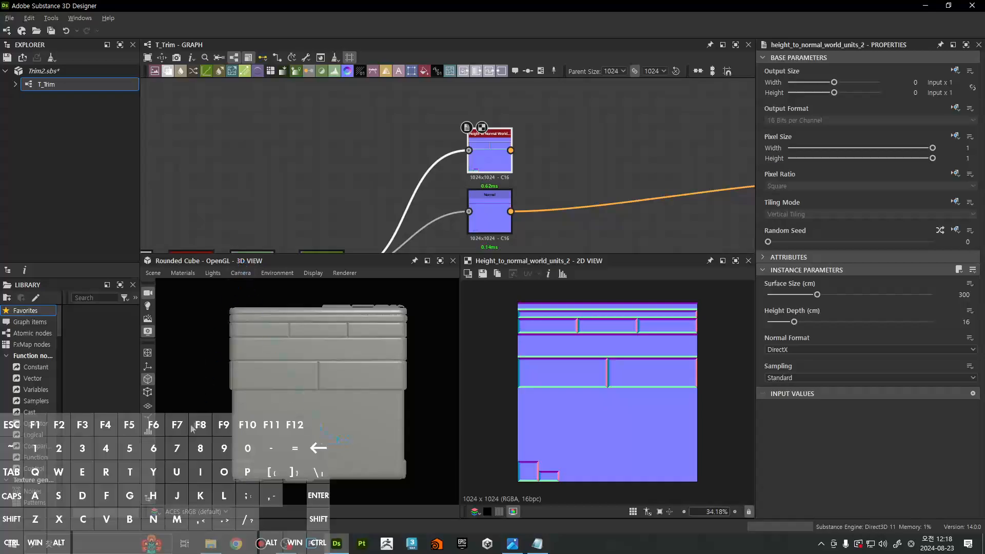
Show the scene statistics in the 3D view to check the cube's bounding box size, and hide them again
click(148, 431)
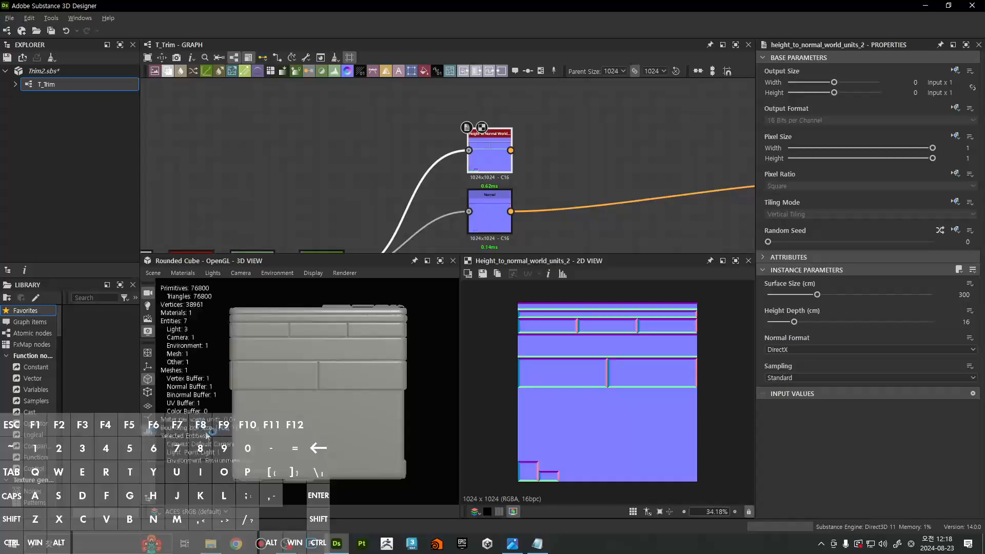
middle_drag(316, 439, 330, 431)
scroll(330, 433, down, 2)
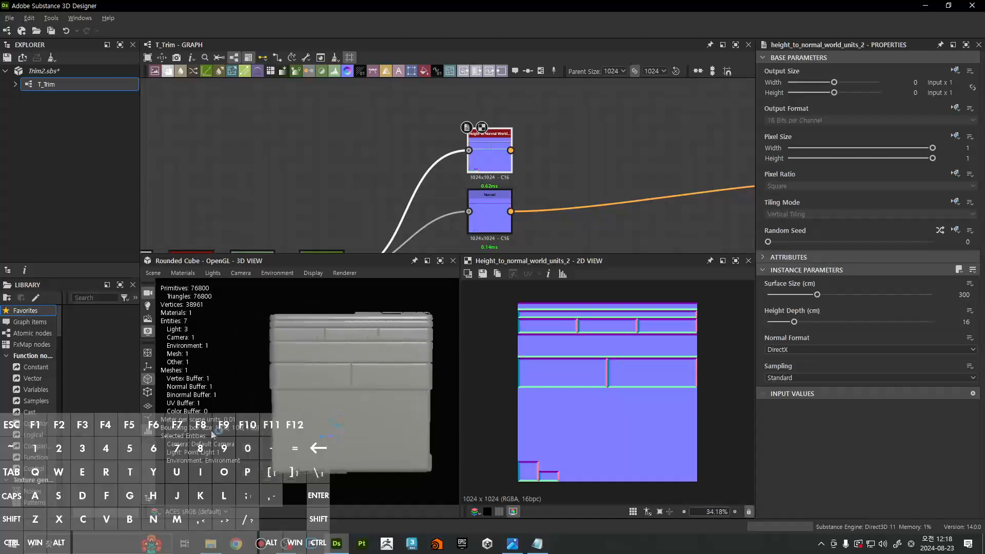
drag(265, 429, 304, 421)
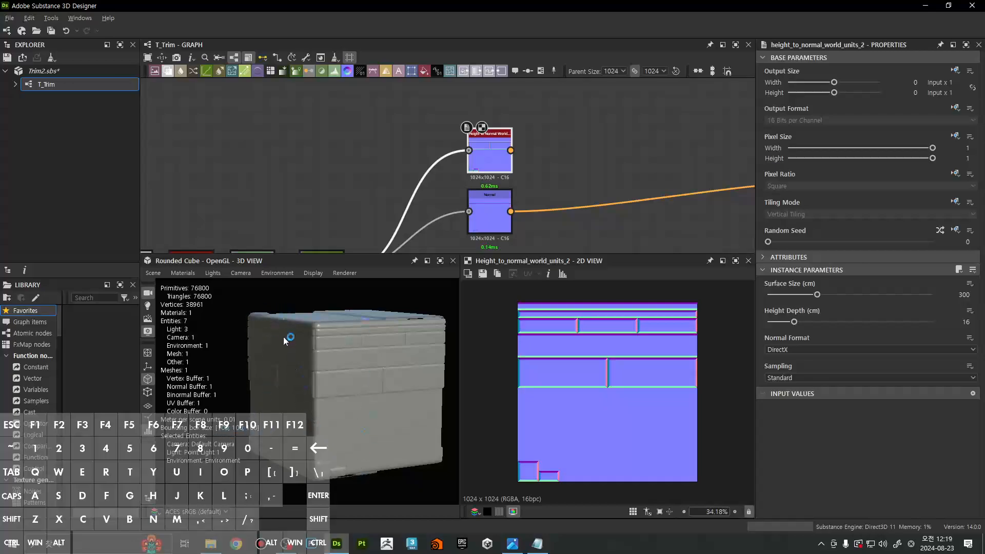
drag(326, 372, 340, 412)
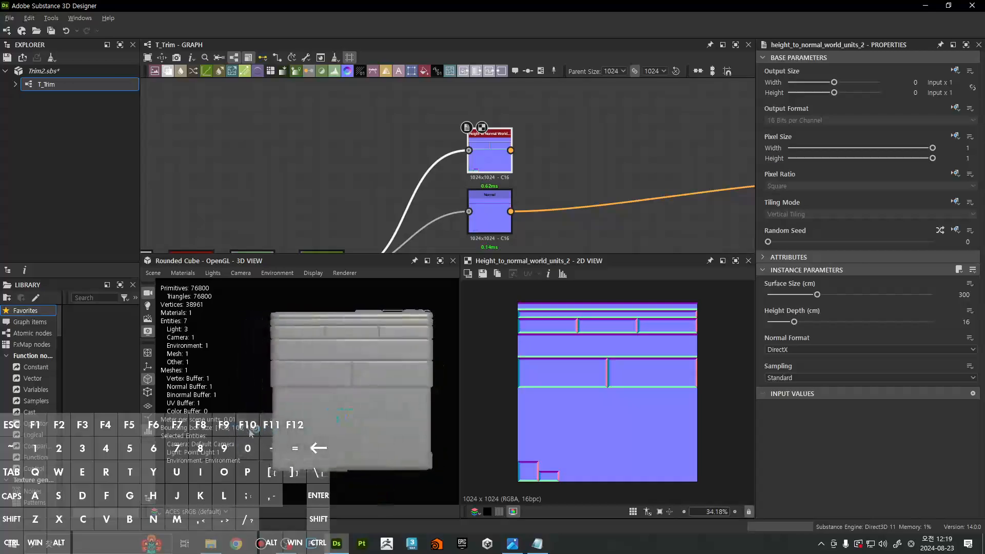
drag(232, 433, 353, 365)
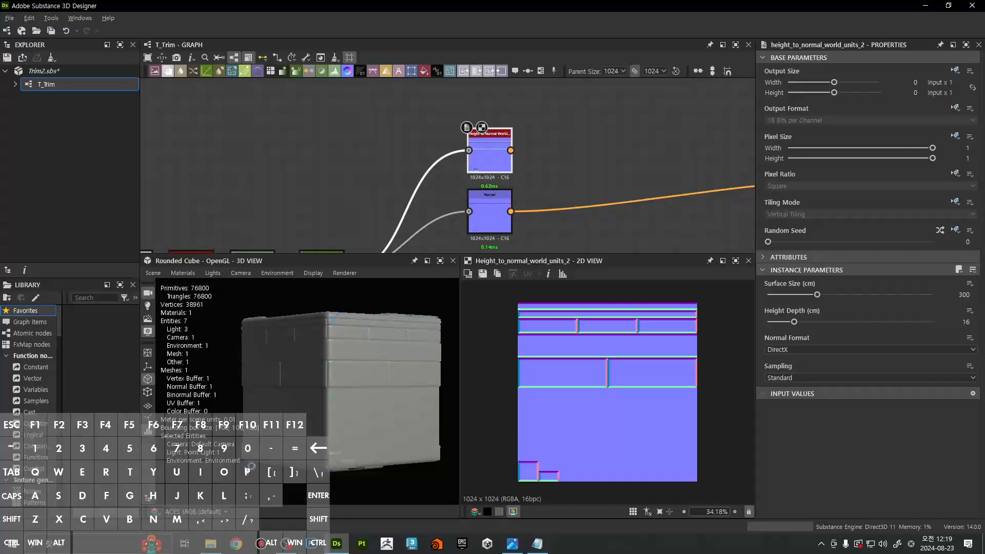
drag(339, 470, 291, 465)
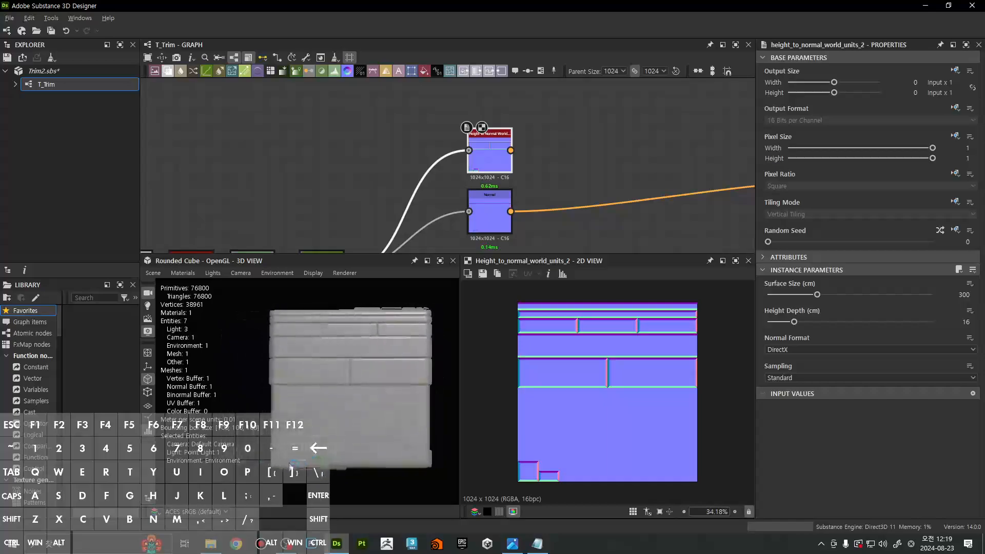
click(150, 436)
Set the Surface Size of the Height to Normal World Units node to 100 cm
scroll(301, 407, up, 3)
middle_drag(345, 460, 311, 464)
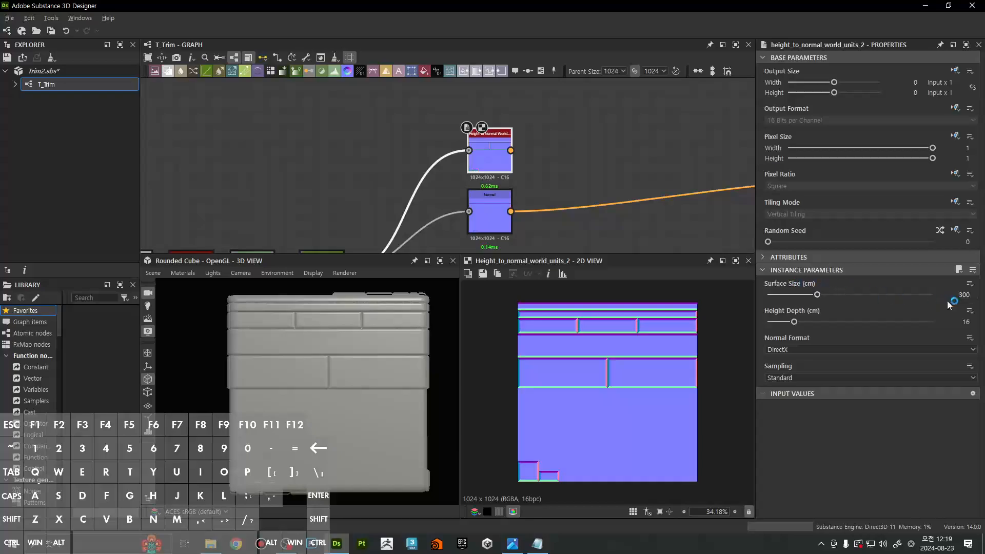
text(1)
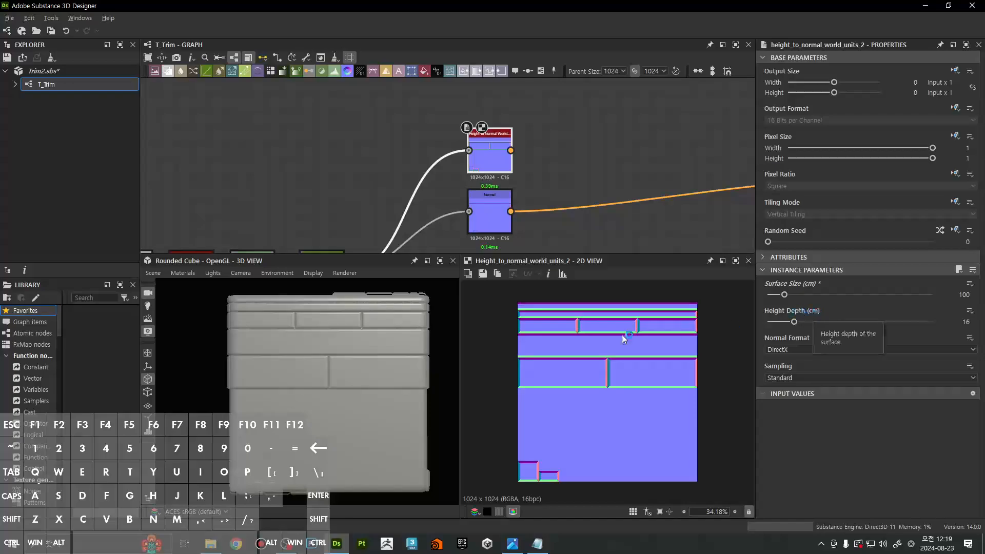
Open the Default material's properties and check its Height Scale against the displaced cube in the 3D view
drag(347, 362, 365, 433)
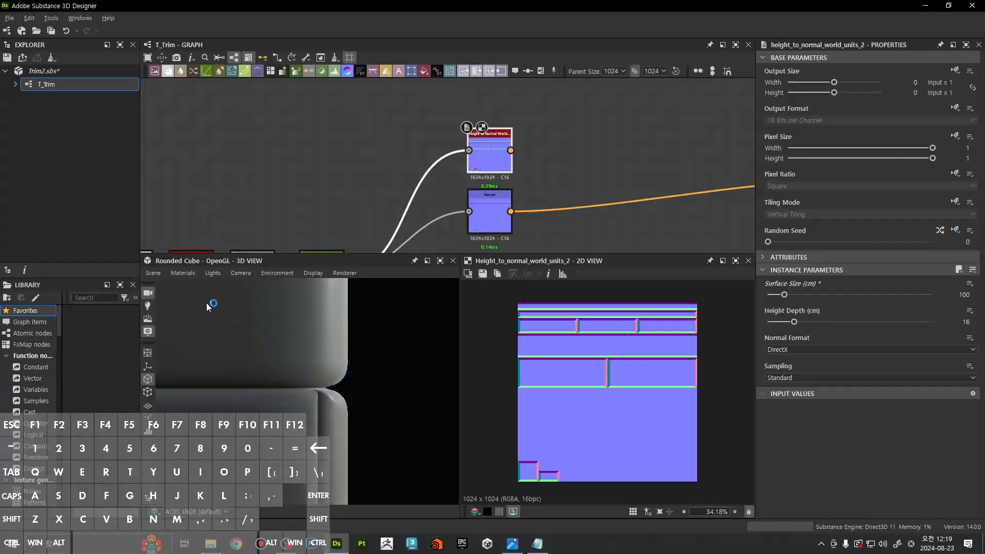
click(183, 273)
mouse_move(205, 285)
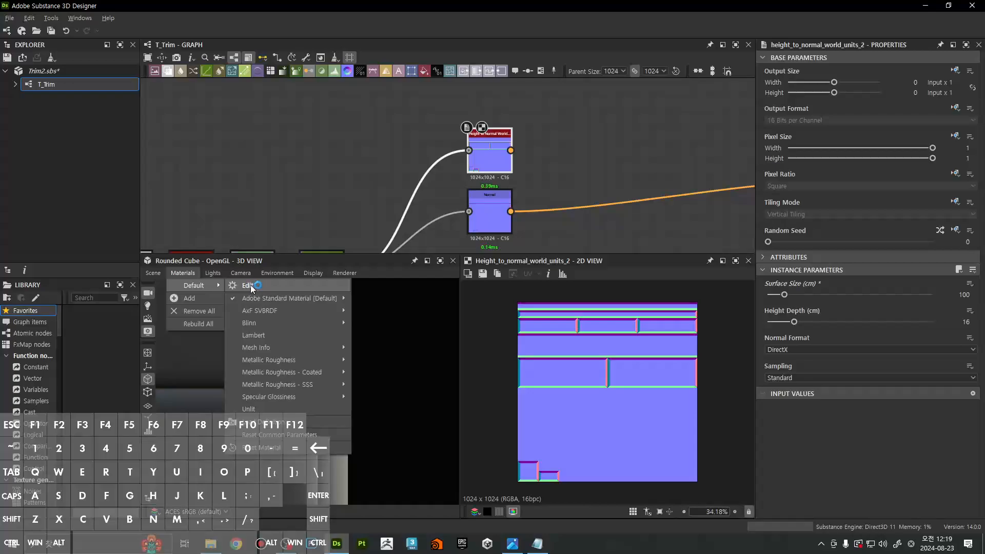
click(251, 288)
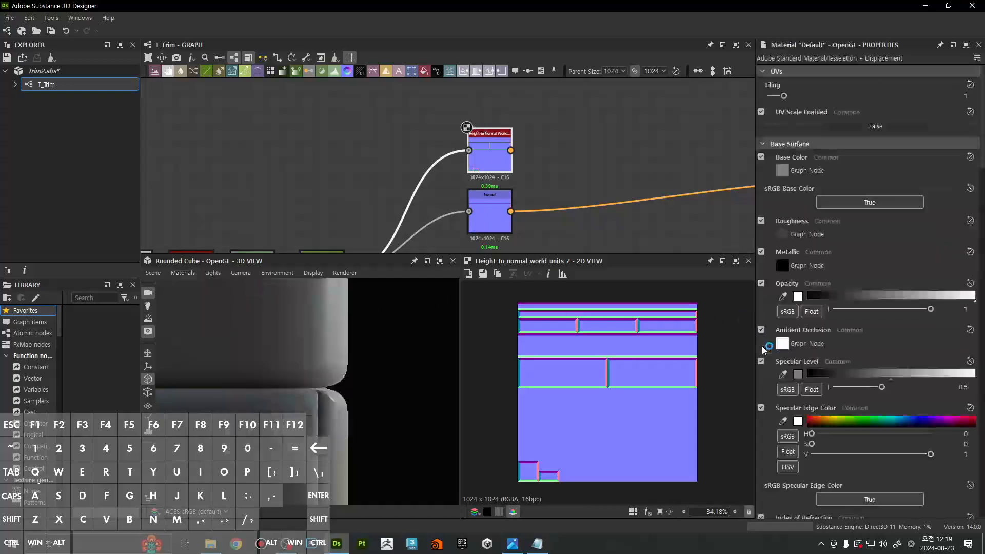
scroll(762, 351, down, 6)
scroll(763, 350, down, 3)
click(960, 276)
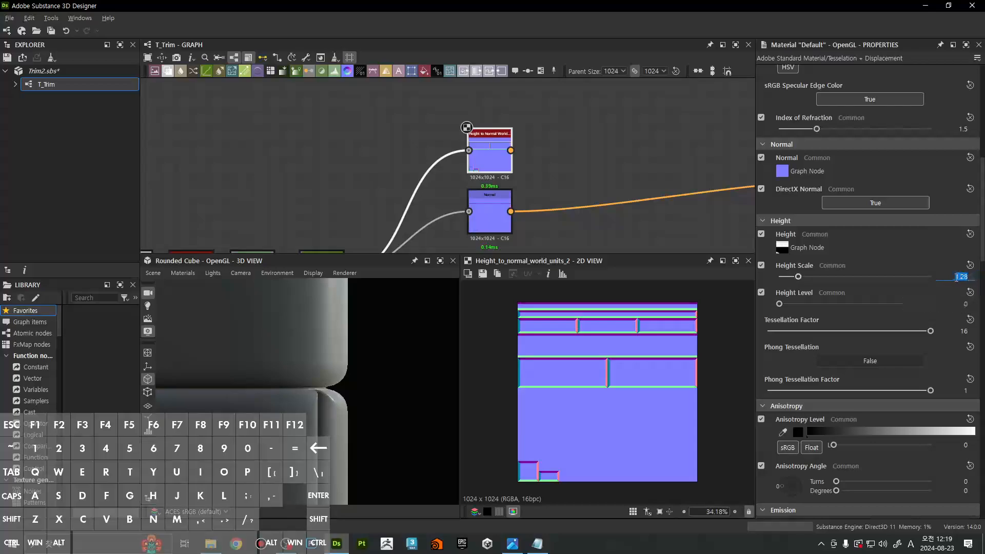
scroll(358, 361, down, 7)
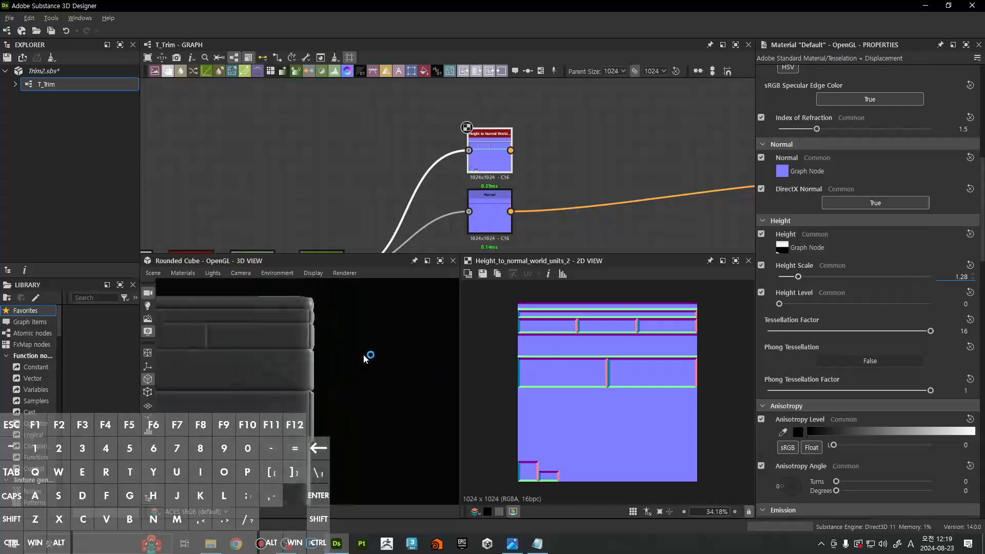
scroll(362, 359, down, 5)
middle_drag(308, 368, 316, 325)
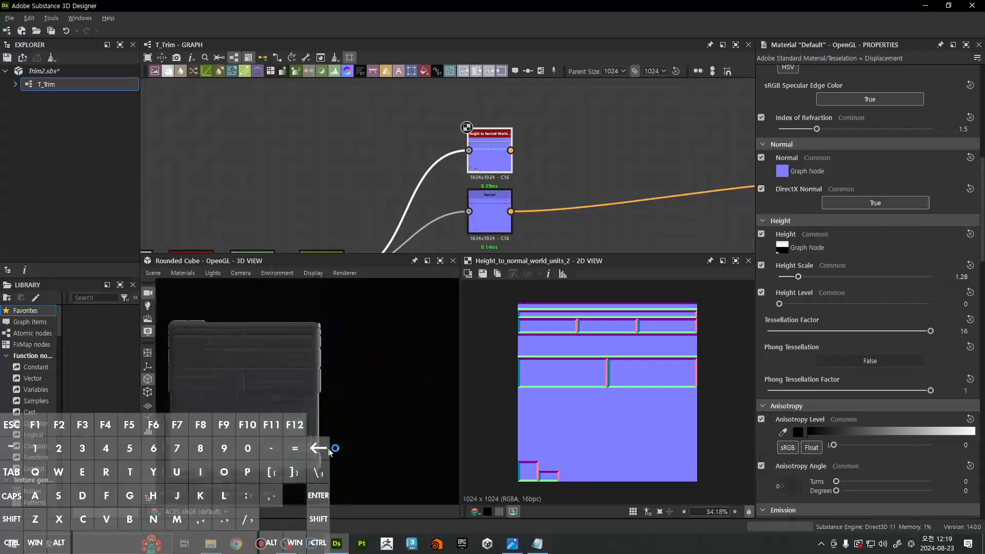
Copy the material's Height Scale value of 1.28 into the Height Depth of the Height to Normal World Units node
click(961, 276)
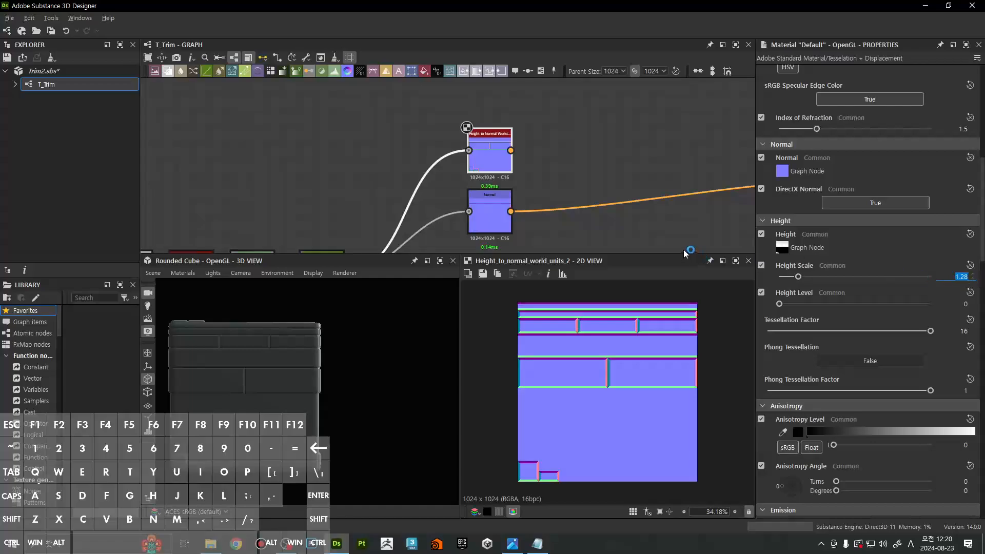
key(ctrl+c)
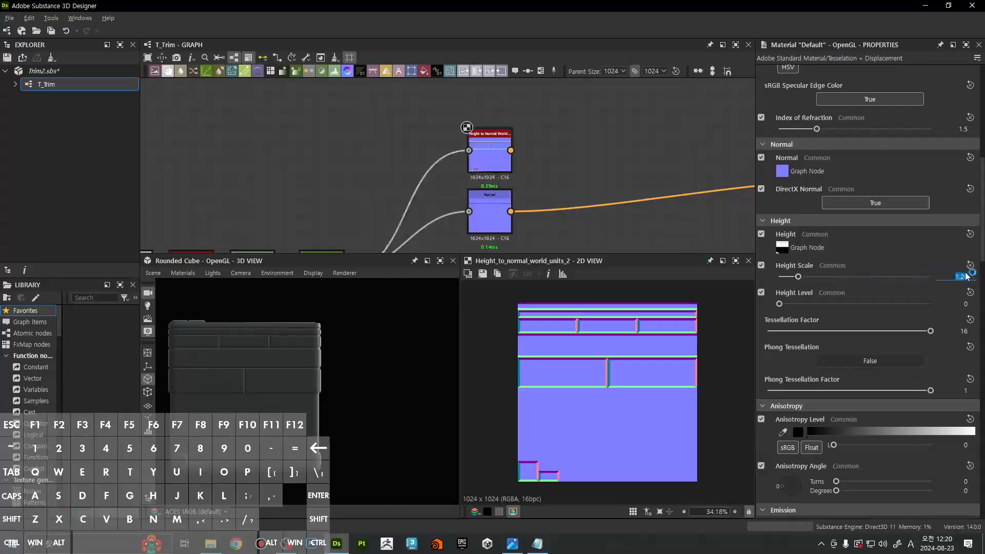
middle_drag(580, 213, 609, 204)
click(521, 152)
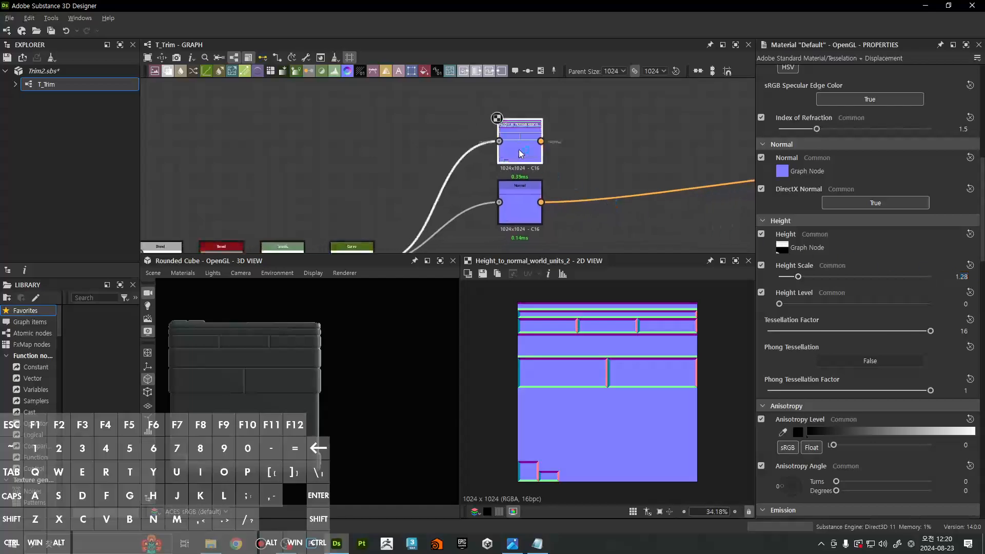
double_click(965, 323)
key(ctrl+v)
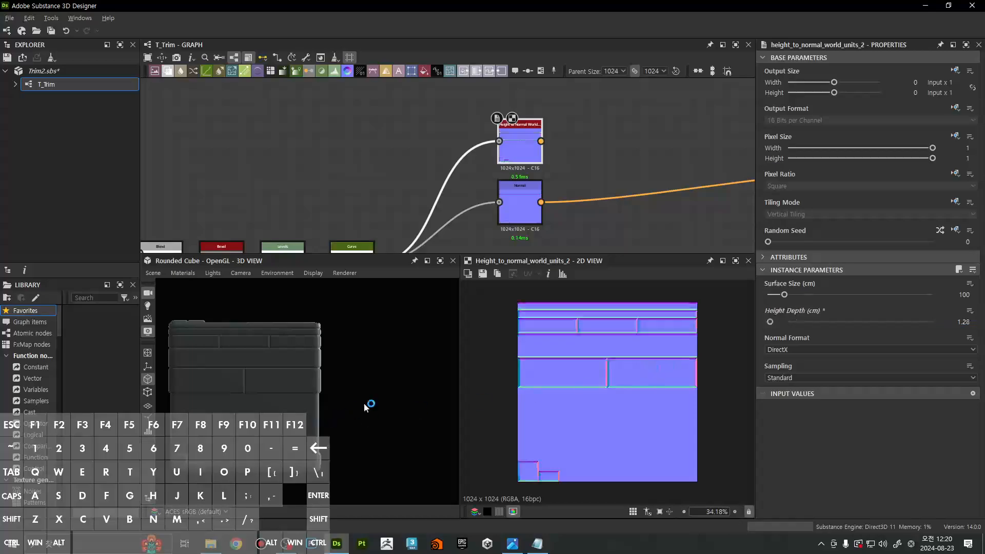
Examine the Height to Normal World Units result on the cube and its groove detail in the 2D view
drag(364, 403, 332, 344)
right_drag(333, 344, 362, 425)
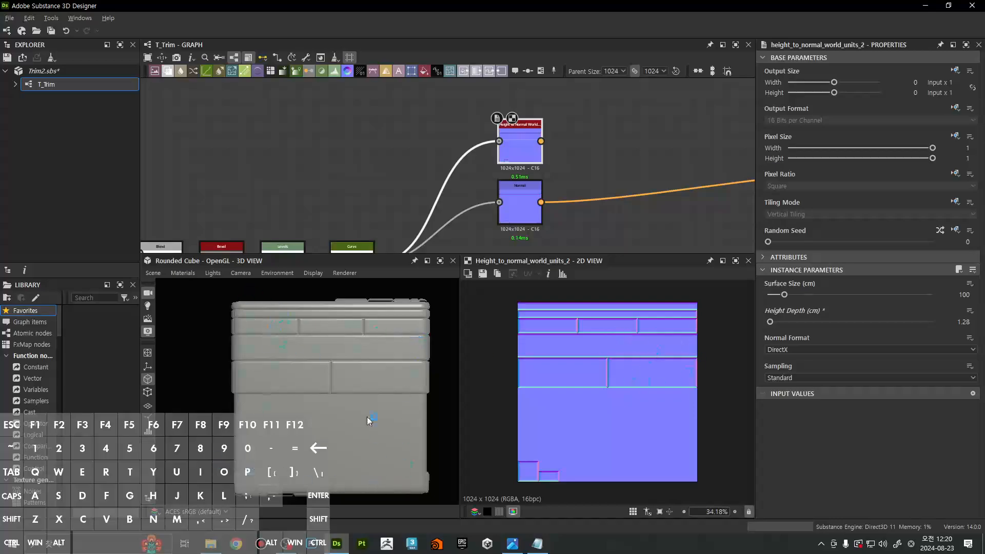
click(963, 321)
drag(361, 370, 383, 384)
scroll(623, 342, up, 8)
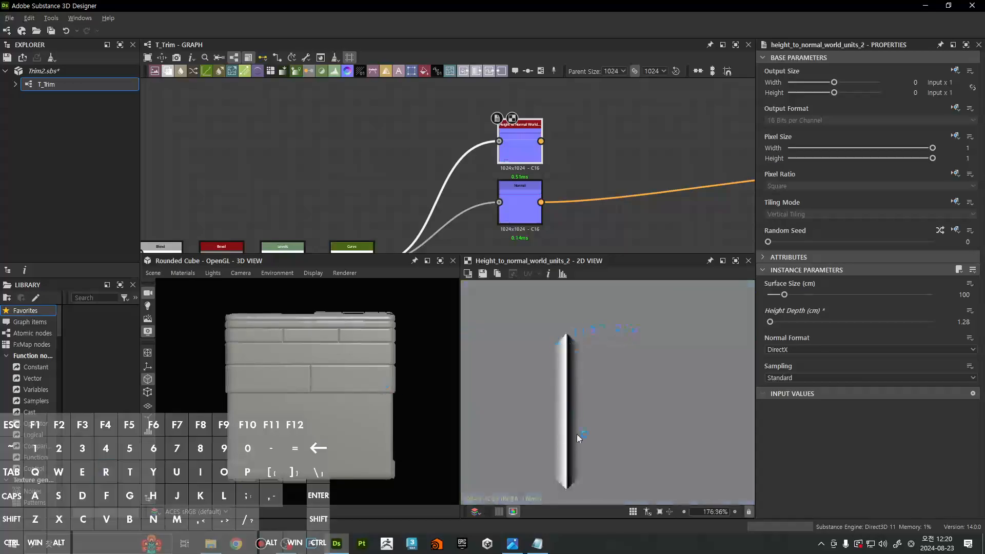
scroll(576, 434, down, 9)
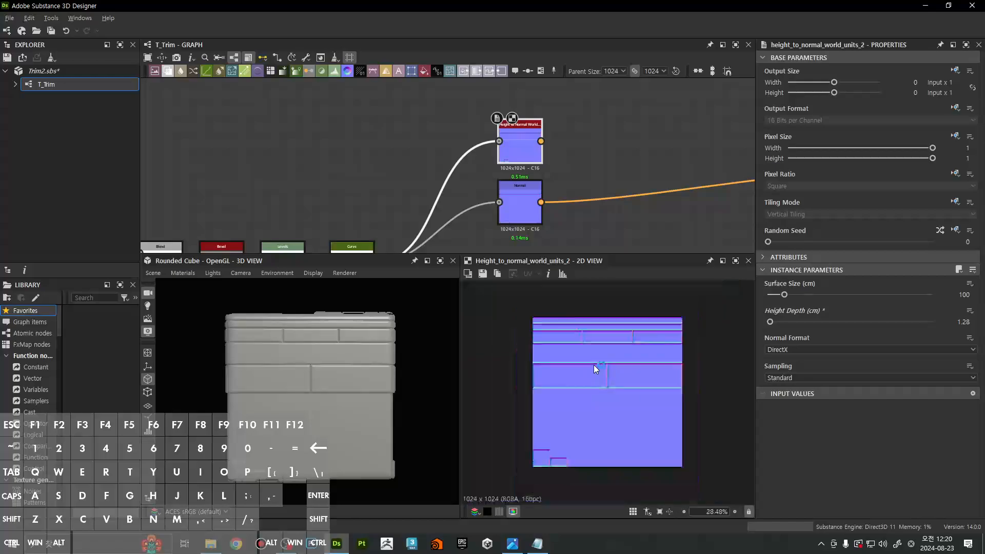
scroll(593, 365, up, 2)
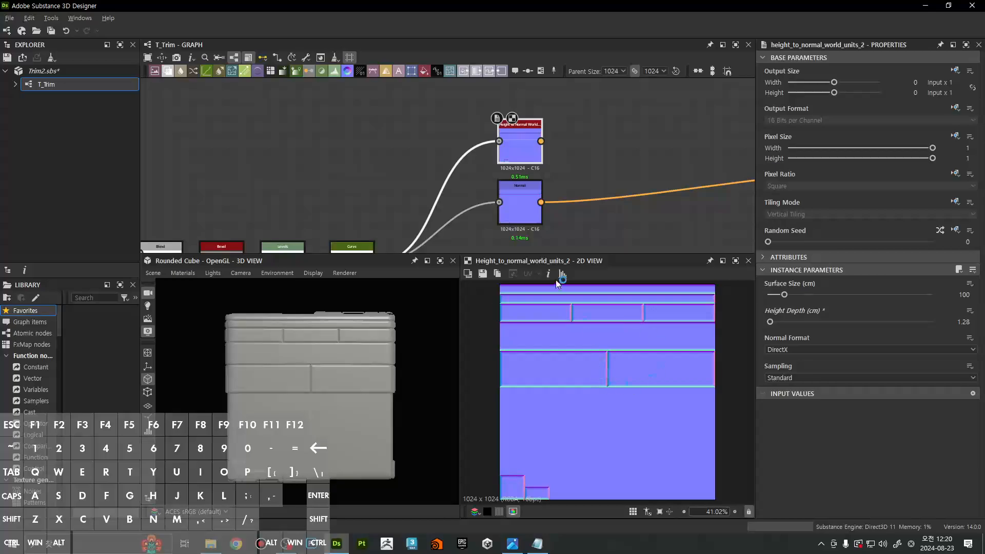
Set the Intensity of the Normal node below the Height to Normal World Units node to 3
click(525, 215)
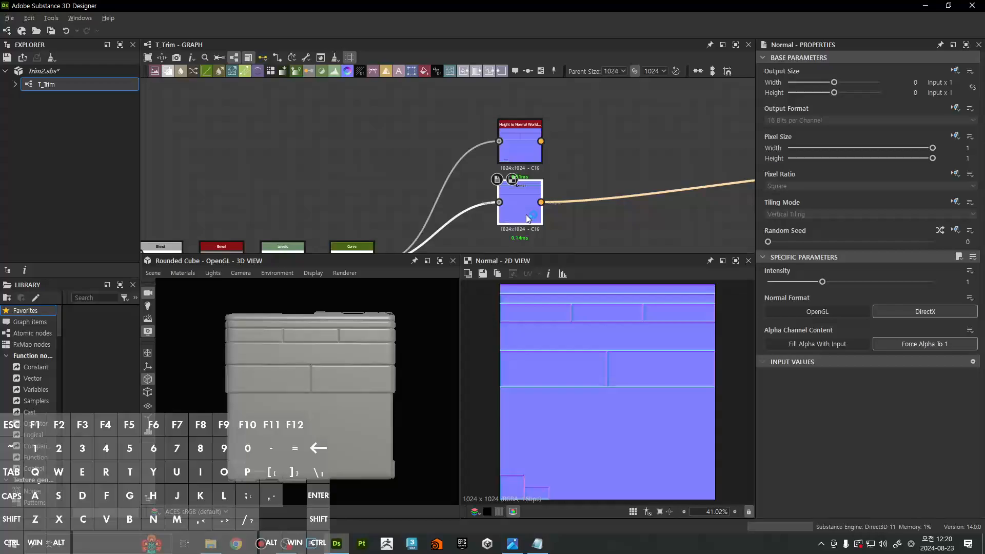
drag(822, 282, 932, 282)
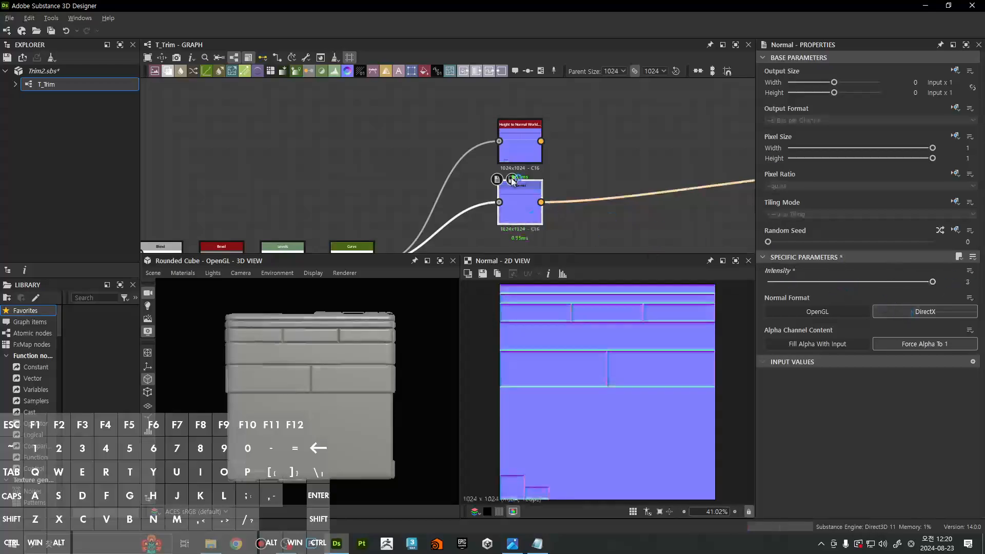
Display the Height to Normal World Units node and reroute the Normal output's link from the Normal node to it
double_click(522, 154)
middle_drag(519, 201, 427, 211)
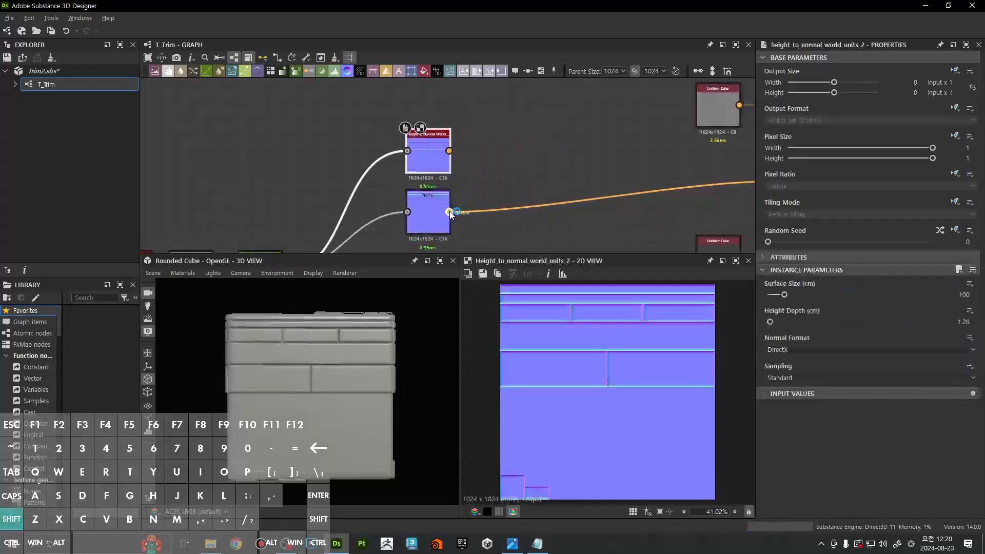
mouse_move(450, 214)
mouse_down()
mouse_move(449, 152)
mouse_move(449, 212)
mouse_up()
scroll(363, 339, up, 3)
scroll(362, 339, up, 2)
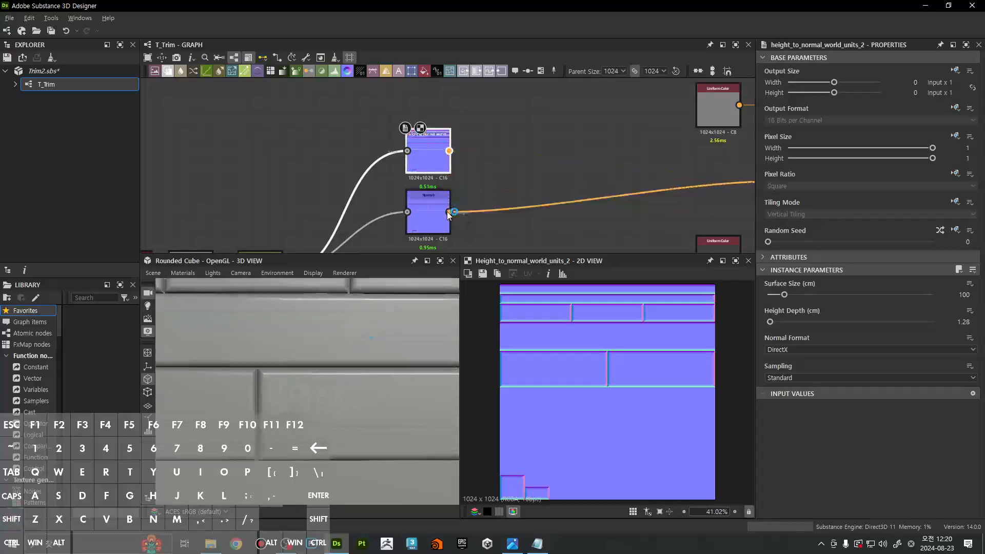
drag(386, 358, 320, 365)
scroll(322, 362, down, 5)
shift+drag(449, 212, 452, 153)
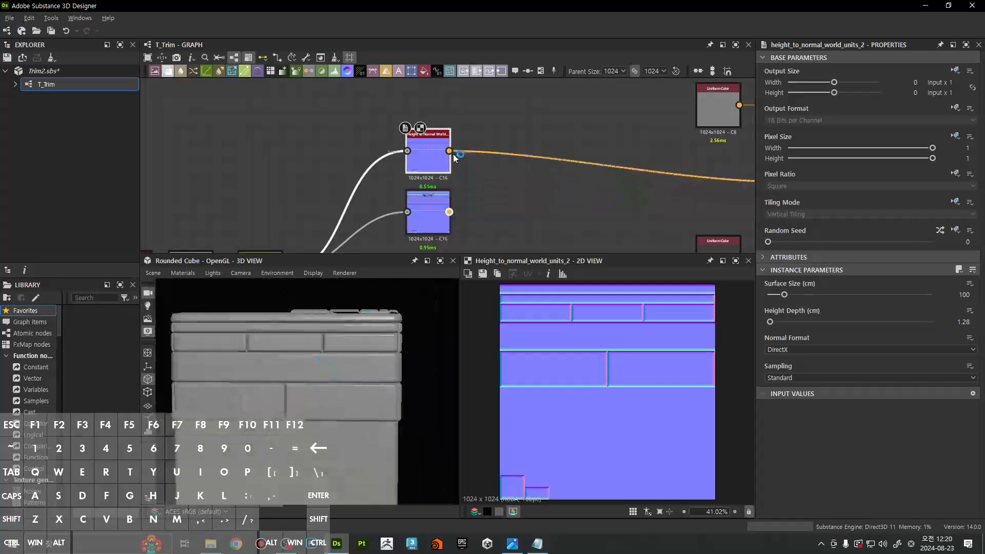
Delete the disconnected Normal node and save the Trim2.sbs package
middle_drag(450, 213, 472, 188)
click(456, 185)
key(Delete)
click(452, 160)
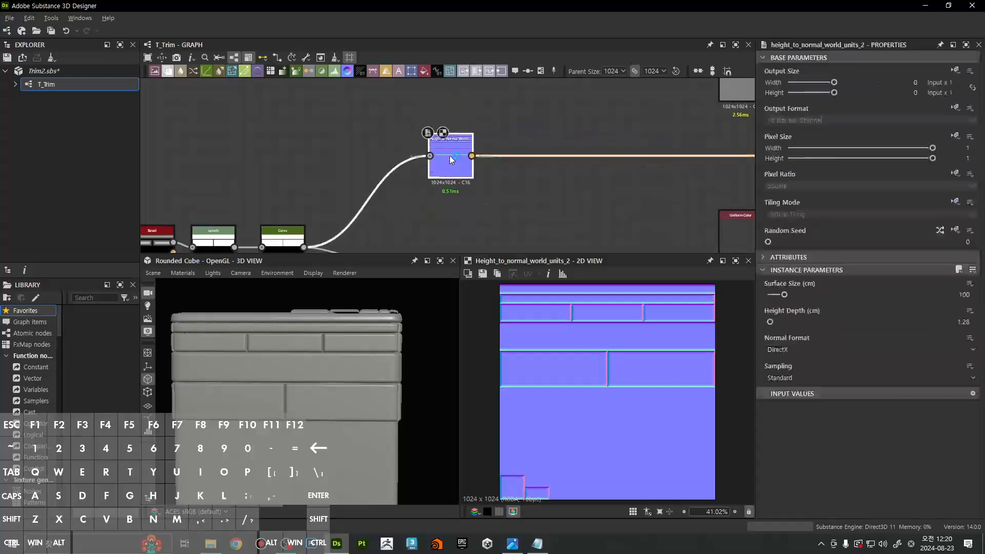
scroll(320, 416, down, 2)
mouse_move(320, 406)
mouse_down()
mouse_move(359, 411)
mouse_move(316, 394)
mouse_up()
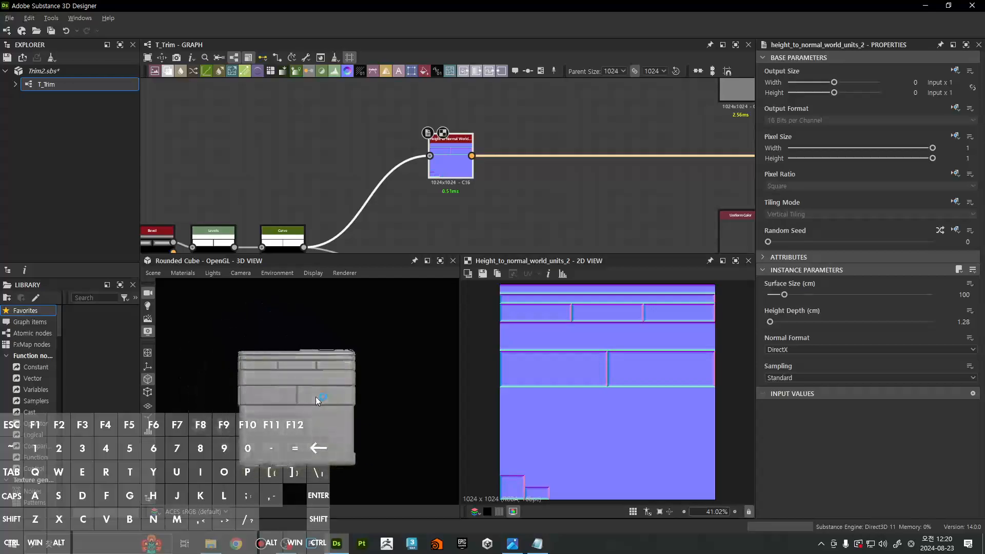
scroll(480, 182, down, 5)
middle_drag(481, 194, 519, 169)
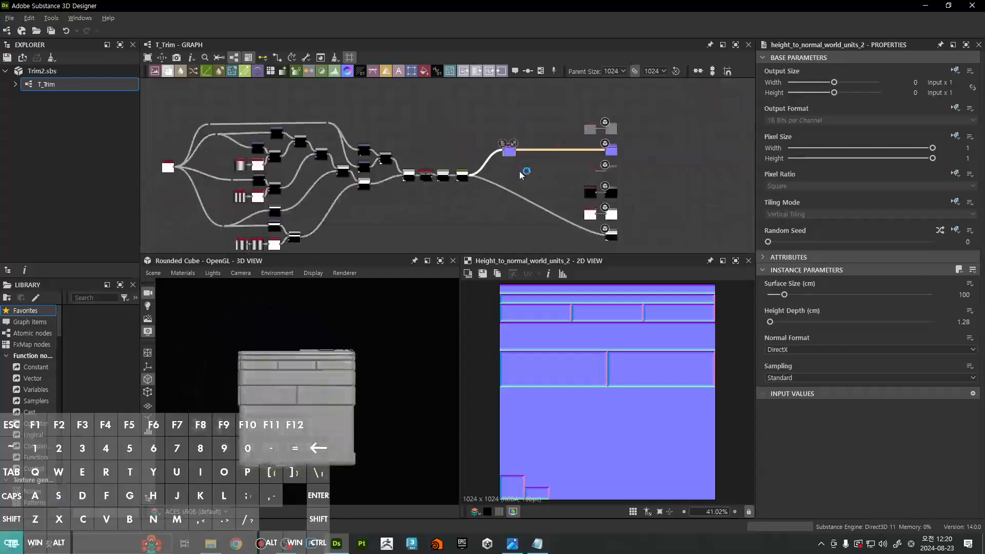
key(ctrl+s)
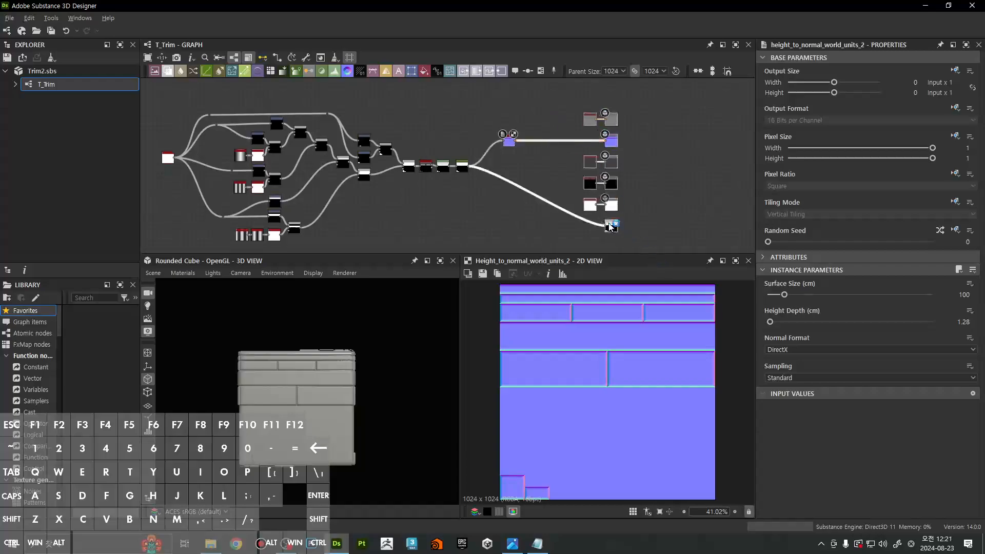
Move the Height output node farther out from the output column and save the Trim2.sbs package
drag(611, 226, 680, 222)
click(566, 229)
scroll(522, 175, up, 3)
middle_drag(523, 175, 447, 219)
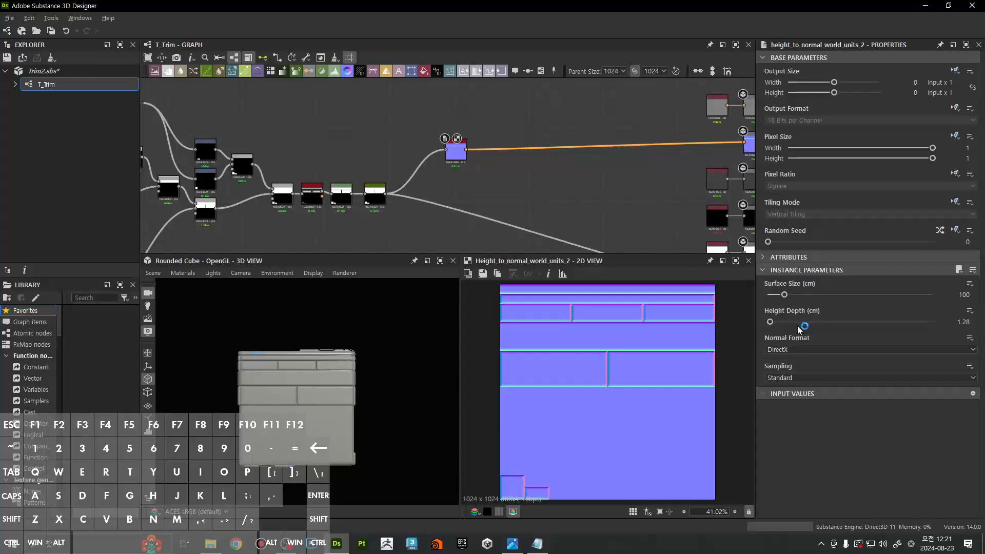
click(959, 322)
middle_drag(495, 207, 455, 173)
key(ctrl+s)
Create a new Substance graph in the Trim2.sbs package with the default name Substance_graph
right_click(57, 70)
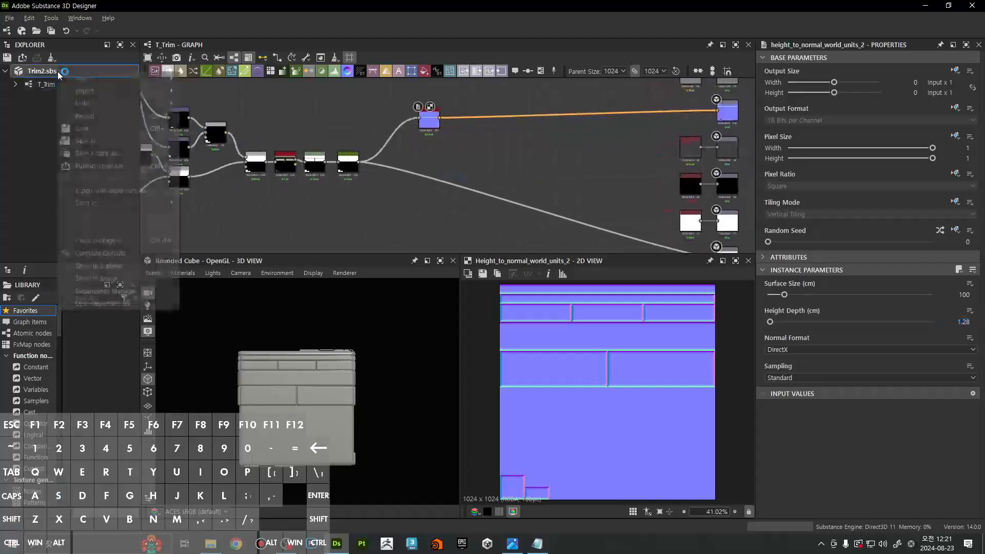
mouse_move(115, 79)
click(196, 79)
key(Return)
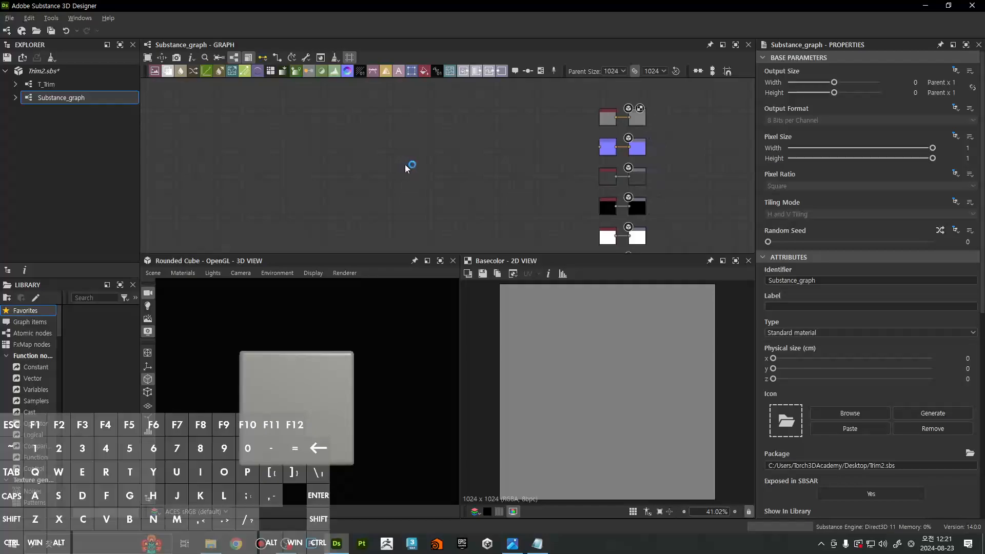
Add a Shape node to the new graph and set its Pattern to Pyramid
key(space)
text(shape)
click(424, 188)
click(792, 322)
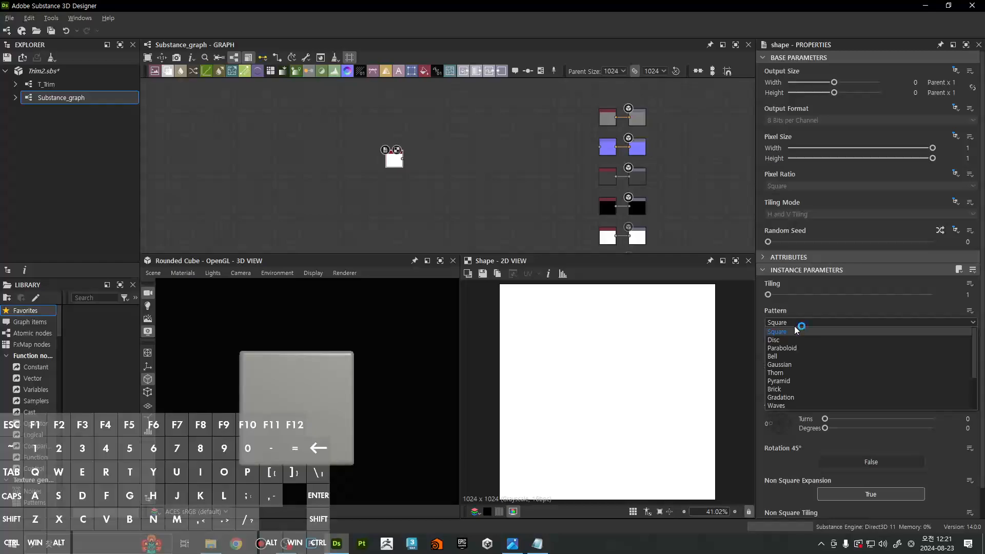
click(790, 380)
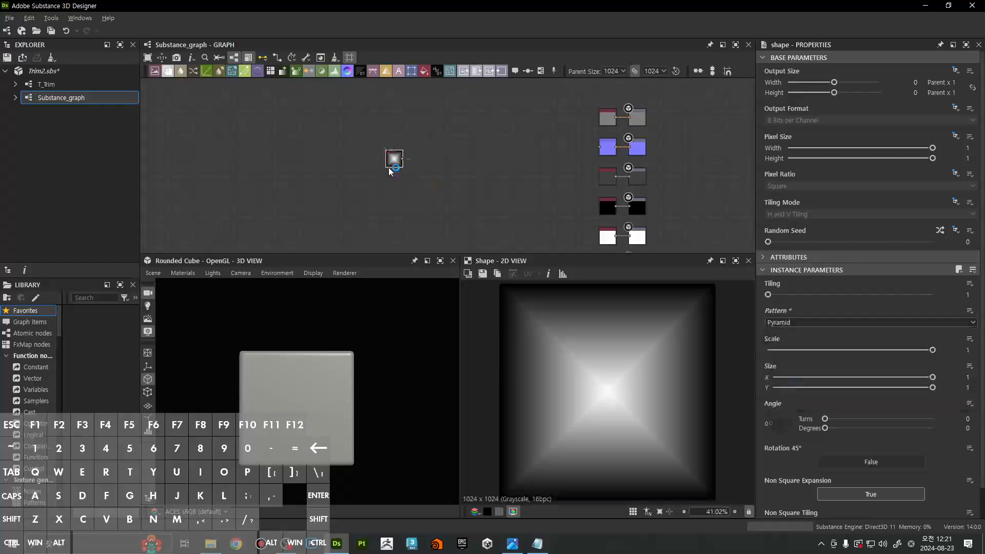
Add a Height to Normal World Units node after the Shape node and set its Surface Size to 100 cm
drag(396, 163, 502, 163)
scroll(561, 162, up, 3)
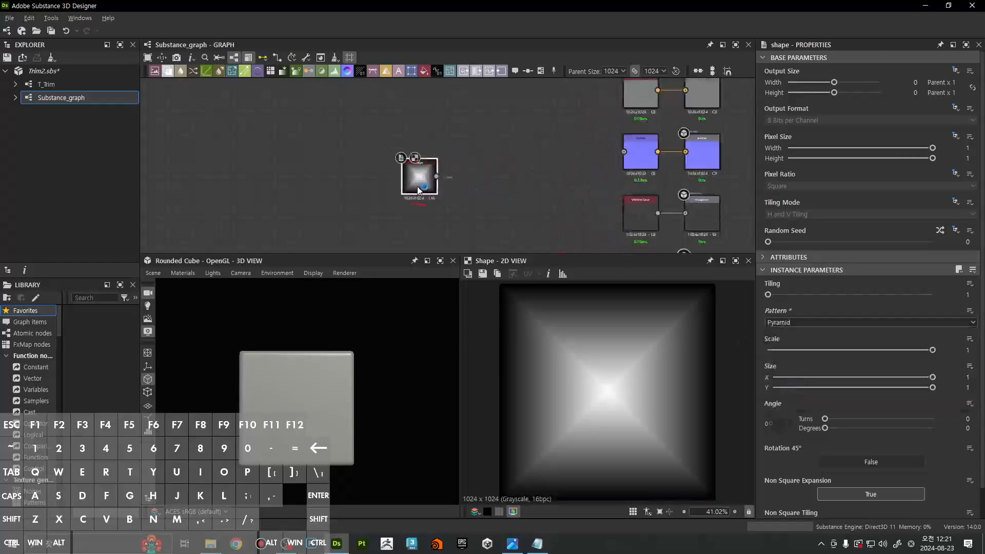
key(space)
text(height)
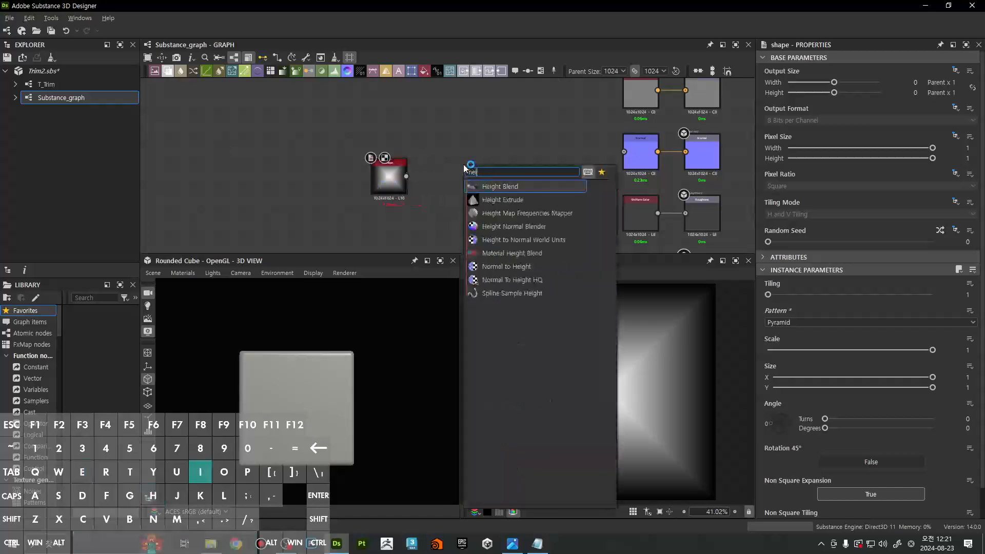
click(521, 239)
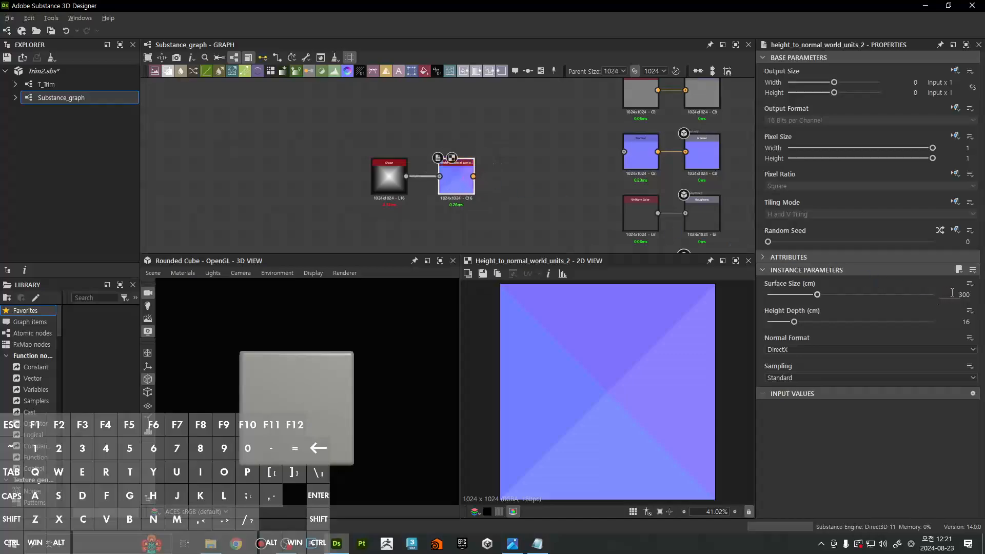
key(Return)
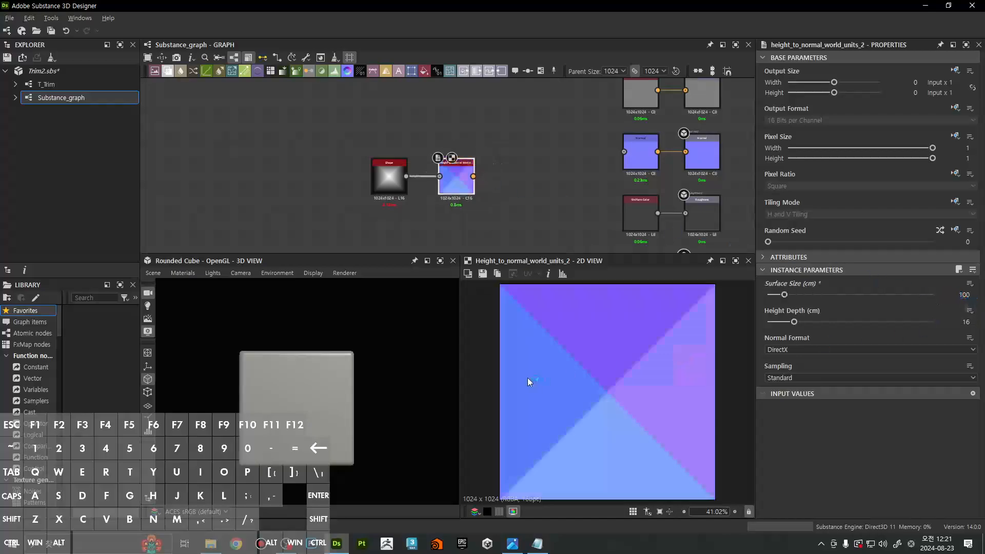
Replace the default Normal node with Height to Normal World Units feeding the Normal output, and place it with the Shape node beside that output
drag(474, 177, 697, 157)
click(635, 158)
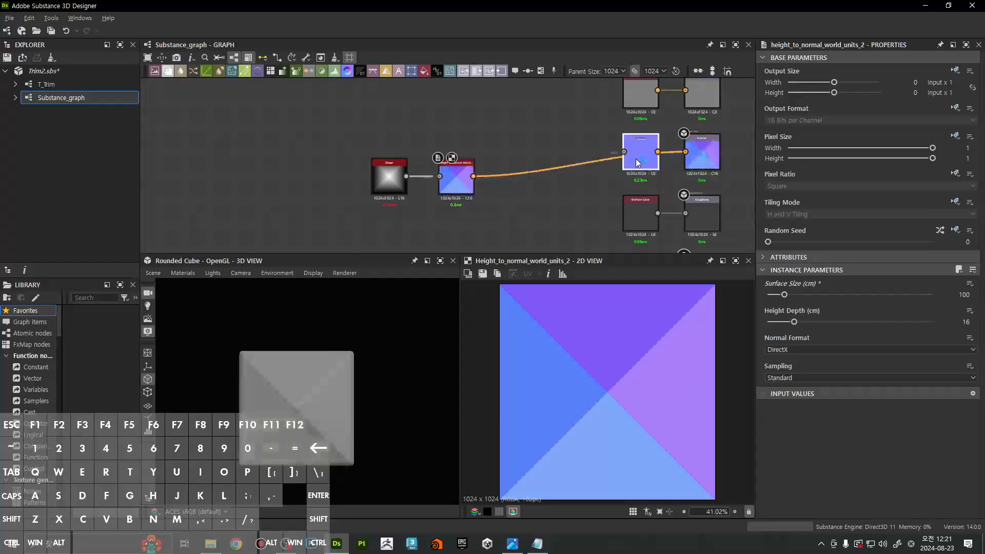
key(Delete)
drag(363, 144, 452, 188)
drag(446, 185, 631, 163)
click(632, 163)
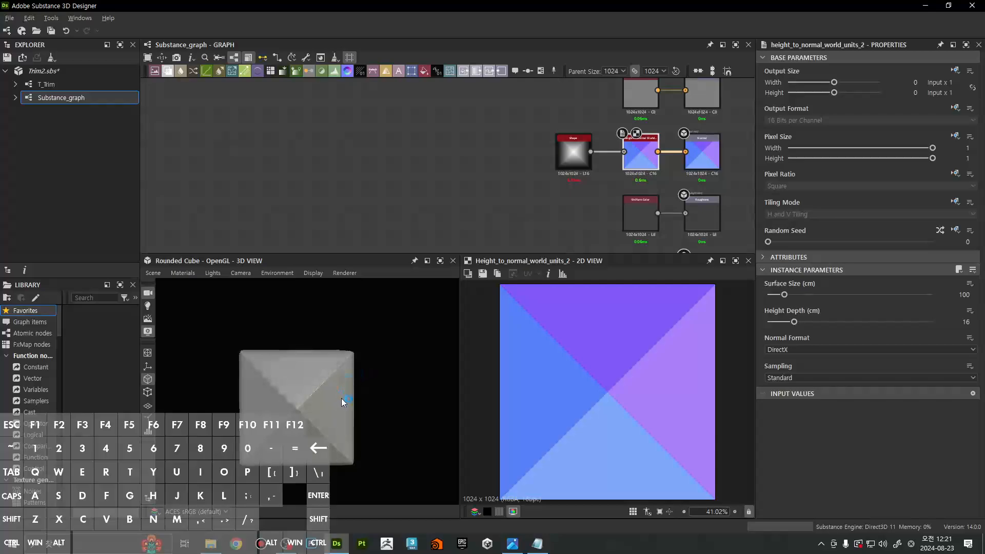
Connect the Shape node to the Height output, delete that output's Uniform Color node and reposition the Shape node
scroll(580, 165, down, 4)
middle_drag(579, 207, 504, 162)
drag(508, 118, 580, 226)
scroll(483, 187, up, 2)
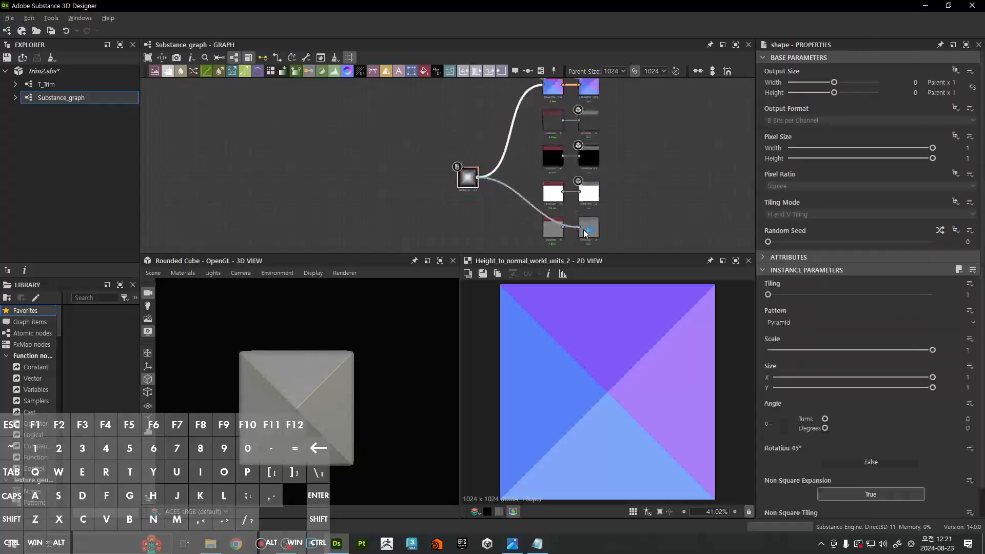
click(554, 227)
key(Delete)
click(468, 179)
drag(468, 179, 462, 158)
Inspect the Height output node and display the pyramid Shape node in the 2D view
double_click(592, 228)
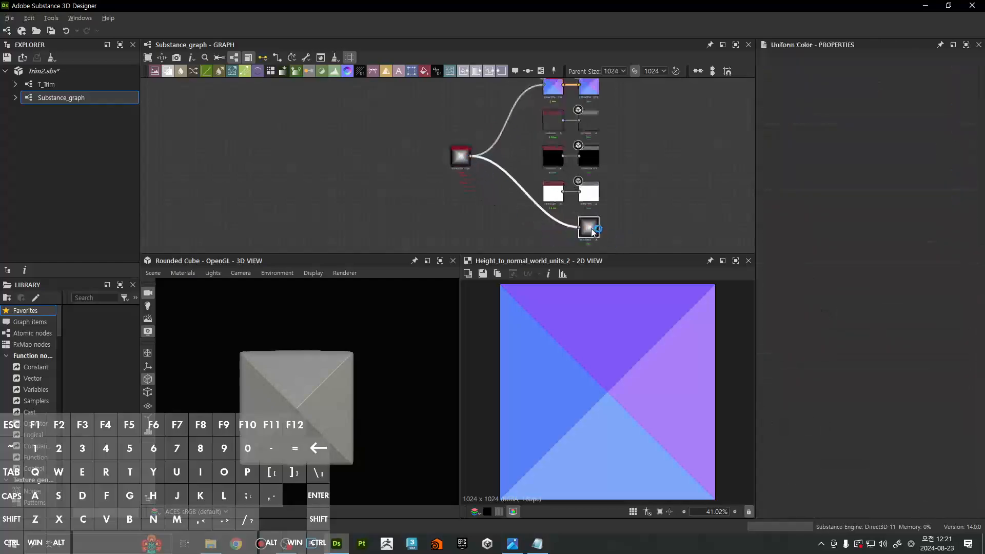
scroll(593, 229, up, 3)
scroll(594, 230, down, 3)
double_click(461, 156)
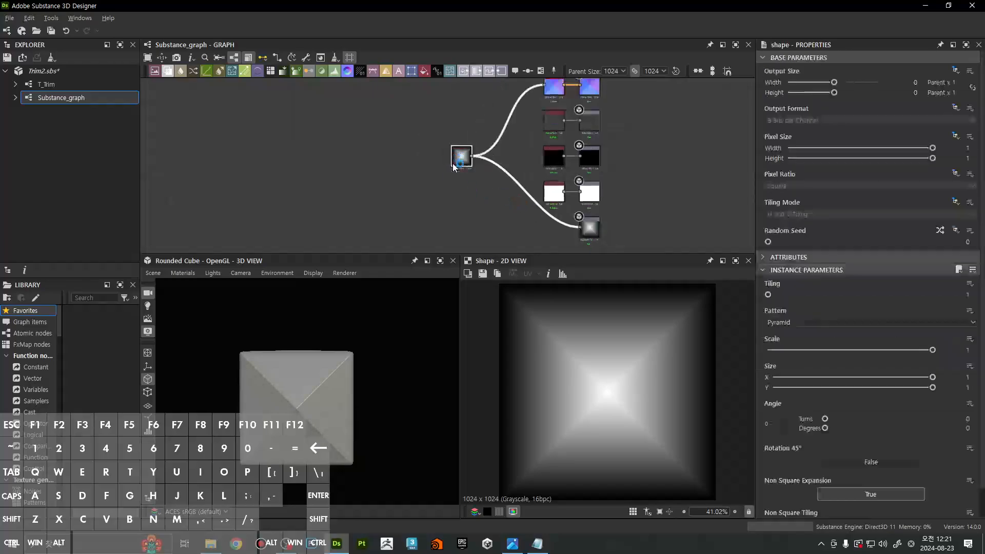
click(184, 274)
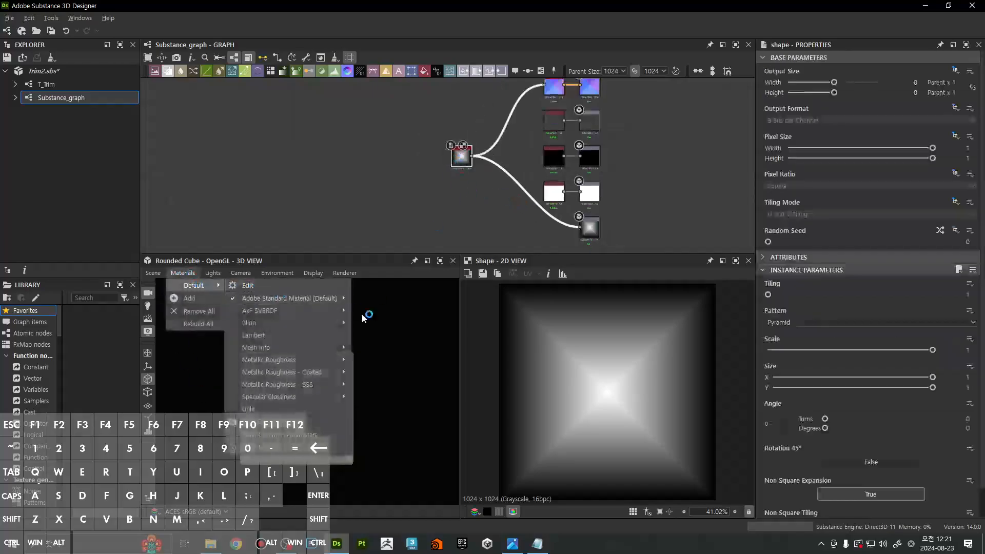
click(387, 332)
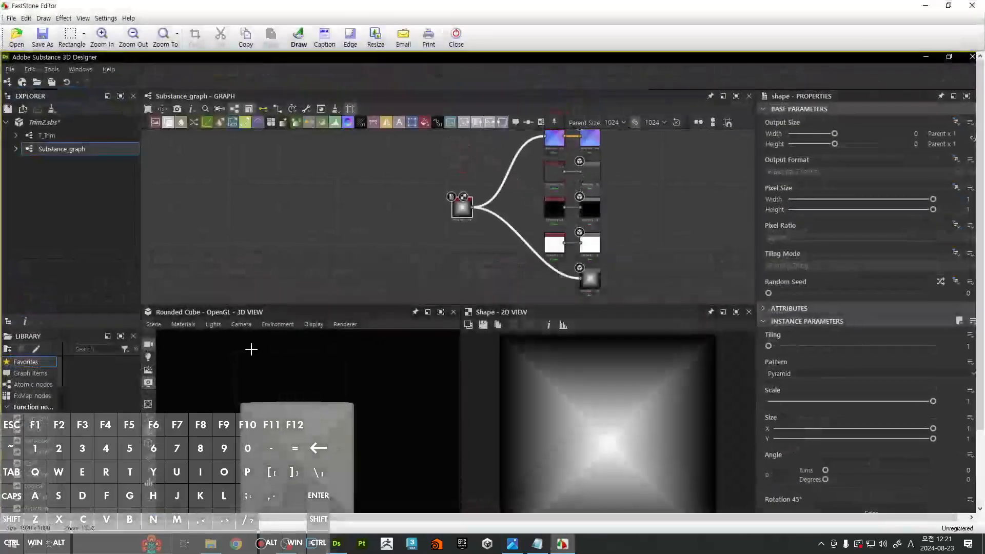
In FastStone Editor, crop the captured screenshot to the 3D View panel showing the pyramid cube
scroll(250, 347, down, 4)
scroll(249, 347, up, 2)
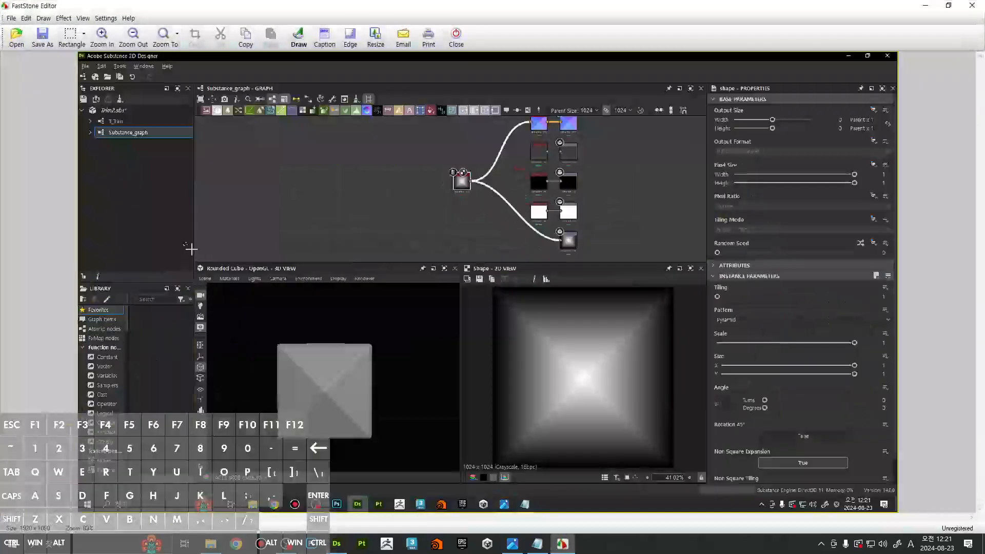
drag(460, 483, 473, 490)
click(195, 35)
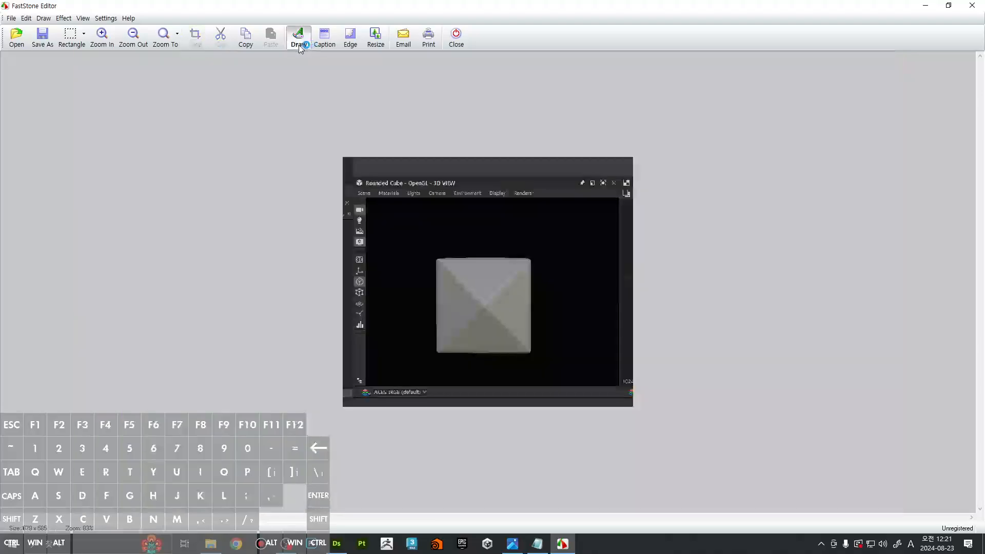
Sketch a red rotated square with direction arrows around the cube, then close FastStone Editor without saving the screenshot
click(299, 36)
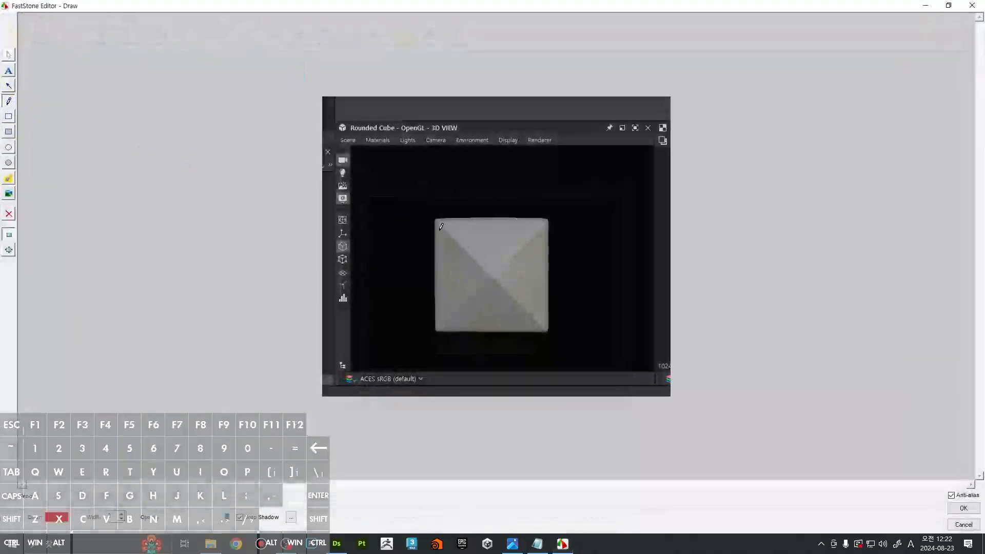
mouse_move(494, 152)
mouse_down()
mouse_move(413, 235)
mouse_move(456, 199)
mouse_up()
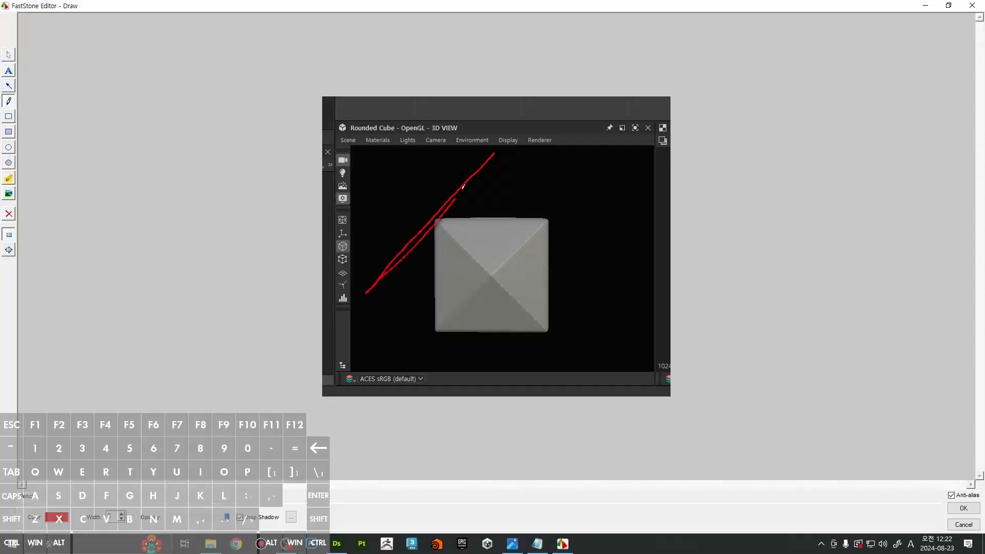
mouse_move(385, 280)
mouse_down()
mouse_move(487, 363)
mouse_move(624, 261)
mouse_move(585, 288)
mouse_move(588, 298)
mouse_up()
mouse_move(491, 162)
mouse_down()
mouse_move(640, 311)
mouse_move(608, 272)
mouse_up()
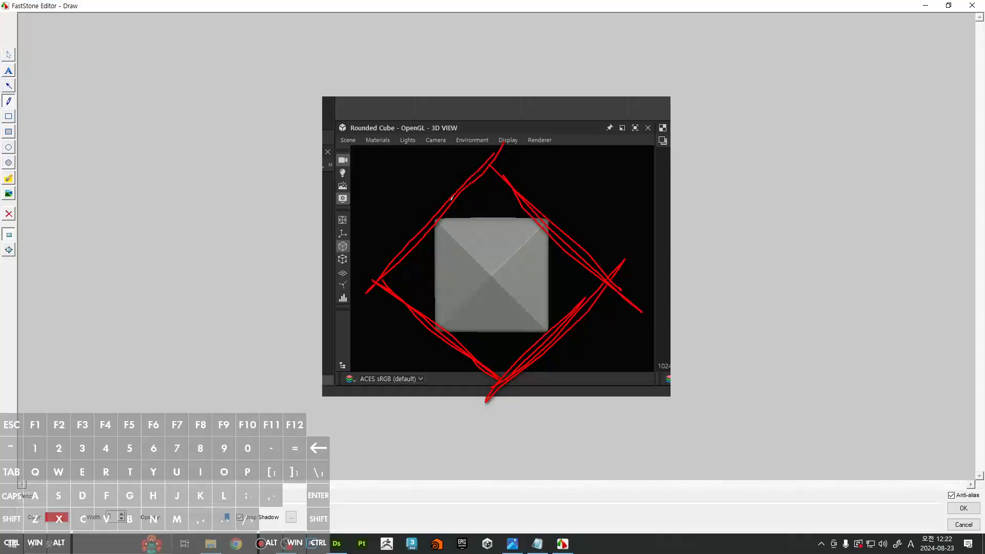
mouse_move(451, 197)
mouse_down()
mouse_move(364, 287)
mouse_move(494, 149)
mouse_move(365, 286)
mouse_move(647, 305)
mouse_up()
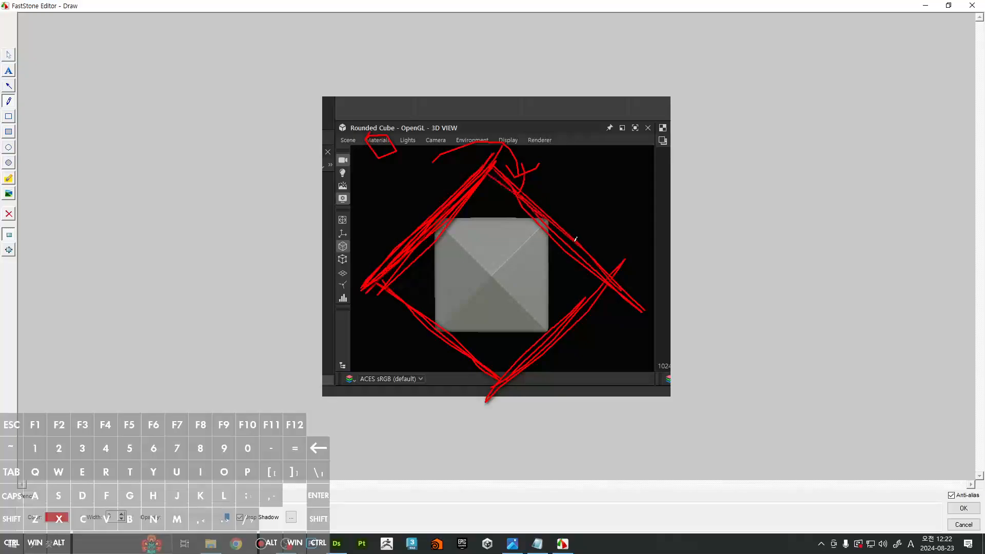
drag(576, 239, 623, 281)
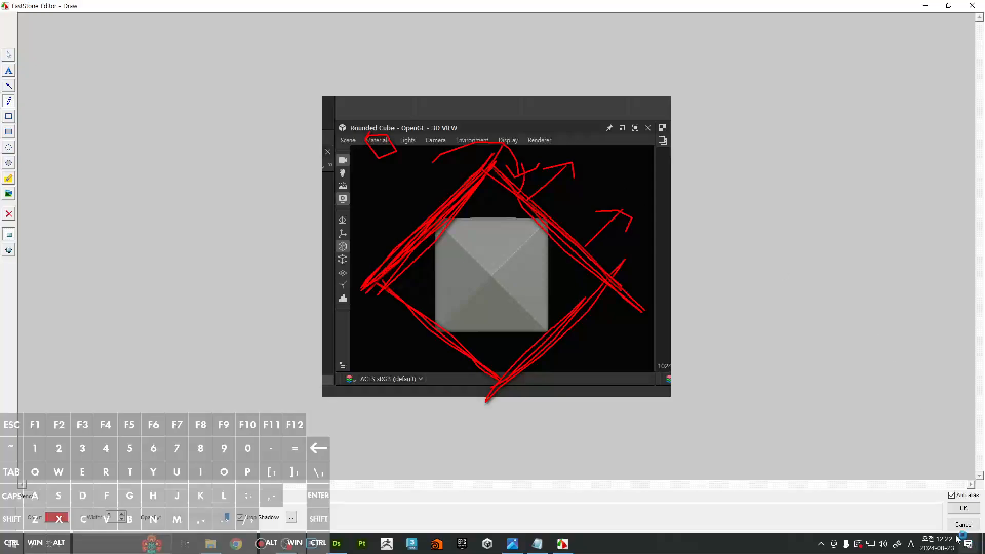
click(964, 508)
click(972, 5)
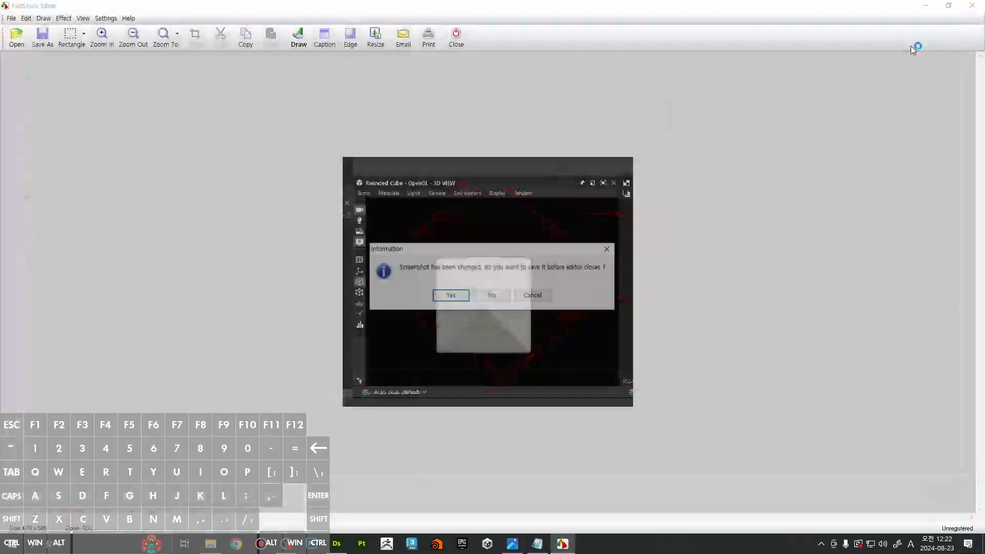
click(487, 295)
Display the Height to Normal World Units node in the 2D view and open its parameters
scroll(546, 205, up, 1)
middle_drag(547, 204, 579, 247)
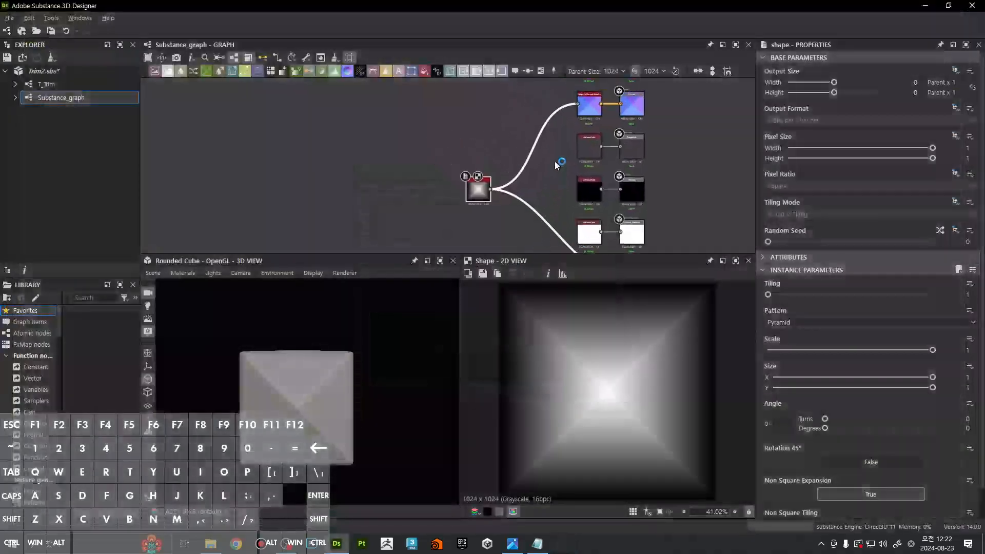
middle_drag(554, 163, 515, 194)
double_click(550, 142)
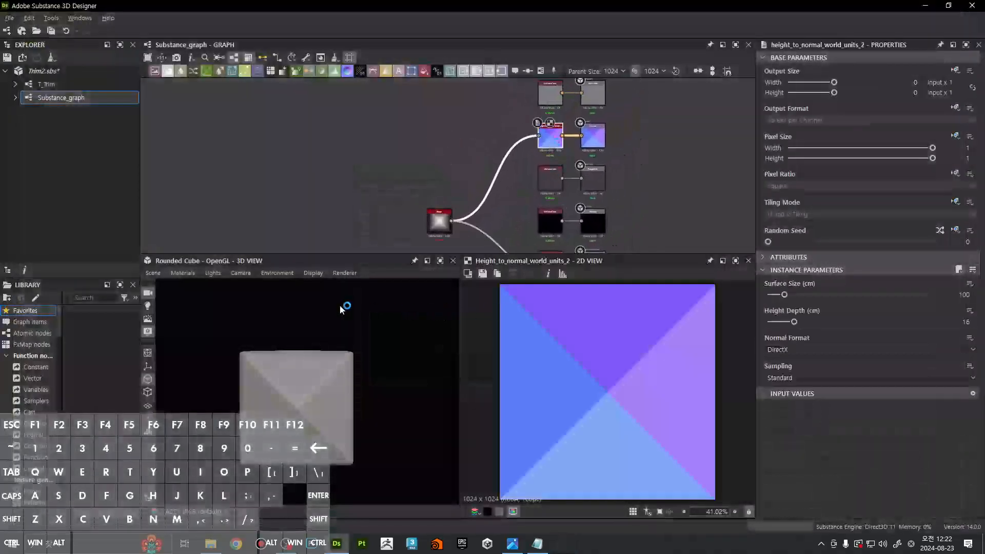
Edit the 3D view's Default material and set its Height Level to 0
click(183, 273)
mouse_move(200, 285)
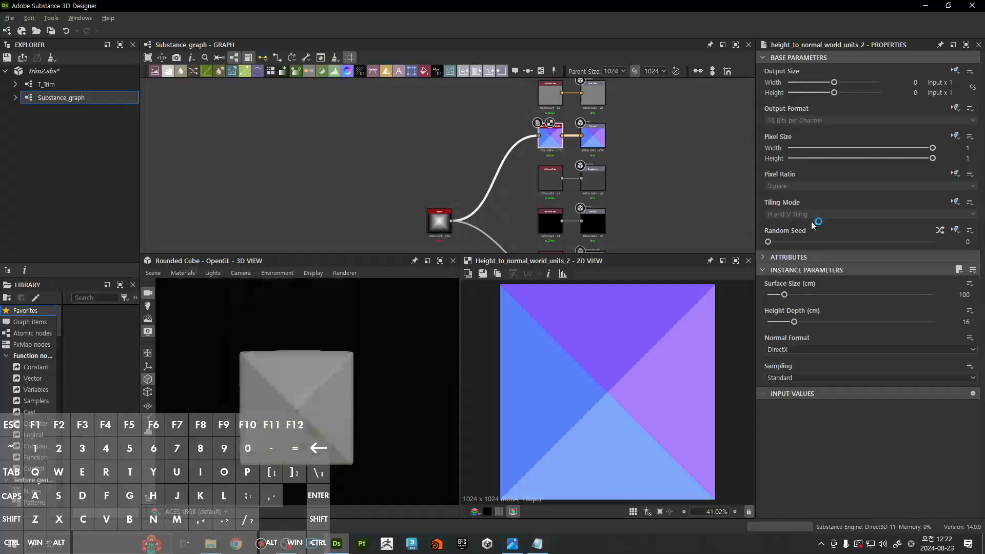
scroll(792, 307, down, 10)
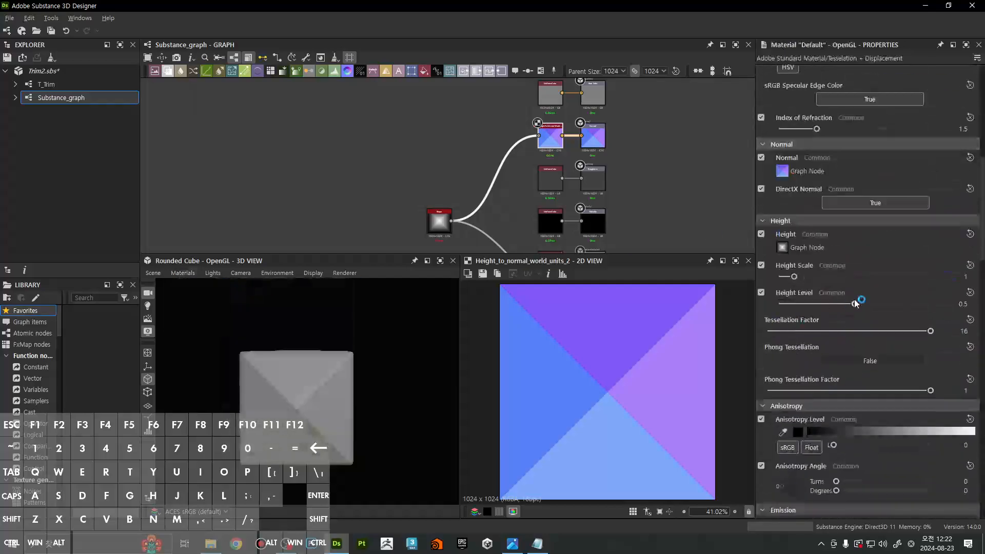
drag(855, 303, 757, 310)
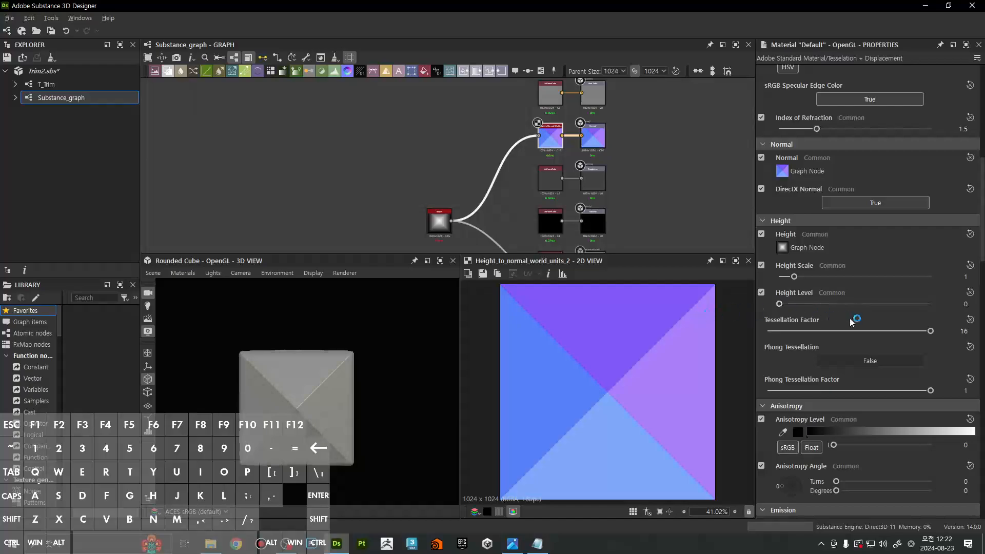
Raise the Default material's Height Scale in stages through 20, 30 and 40 to 50
drag(794, 277, 975, 278)
text(2)
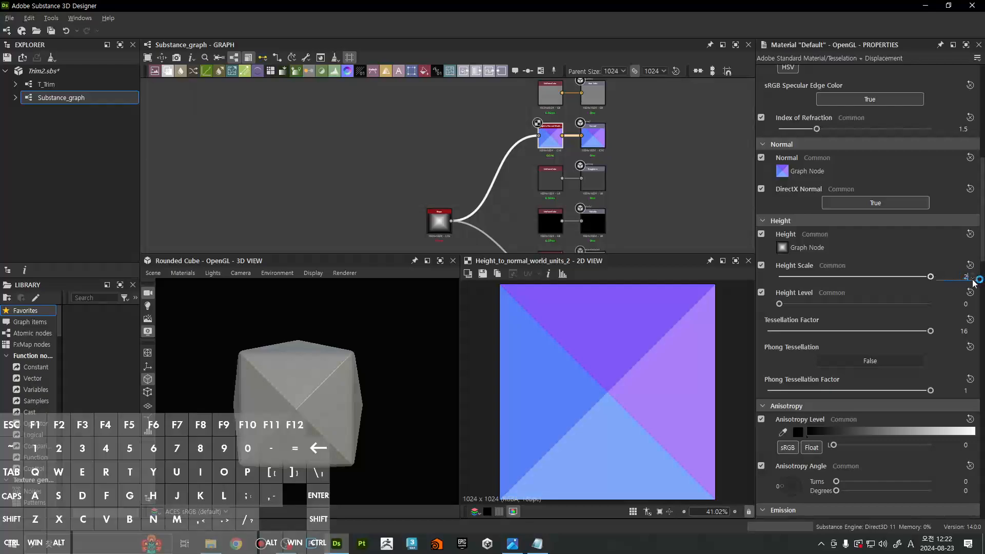
text(0)
key(Return)
text(40)
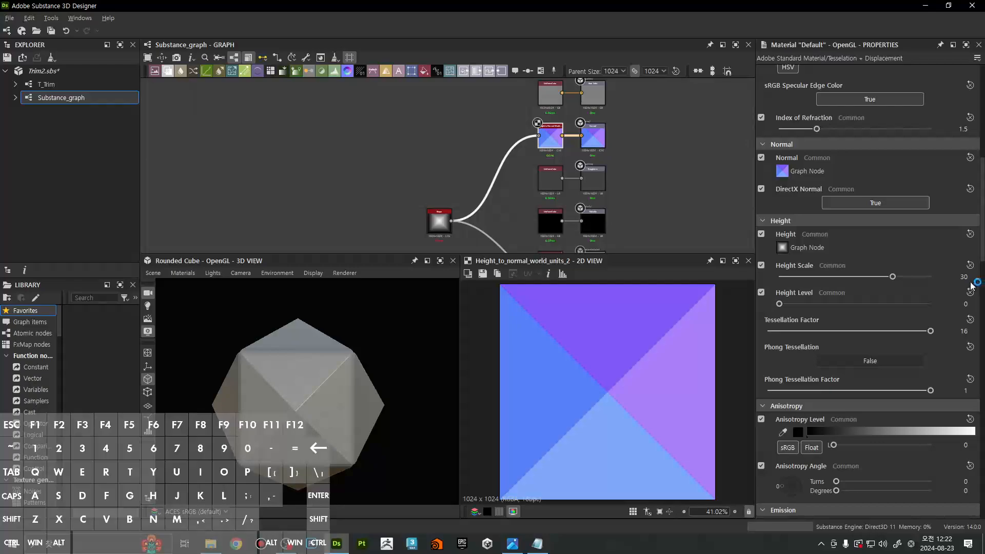
key(Return)
text(5)
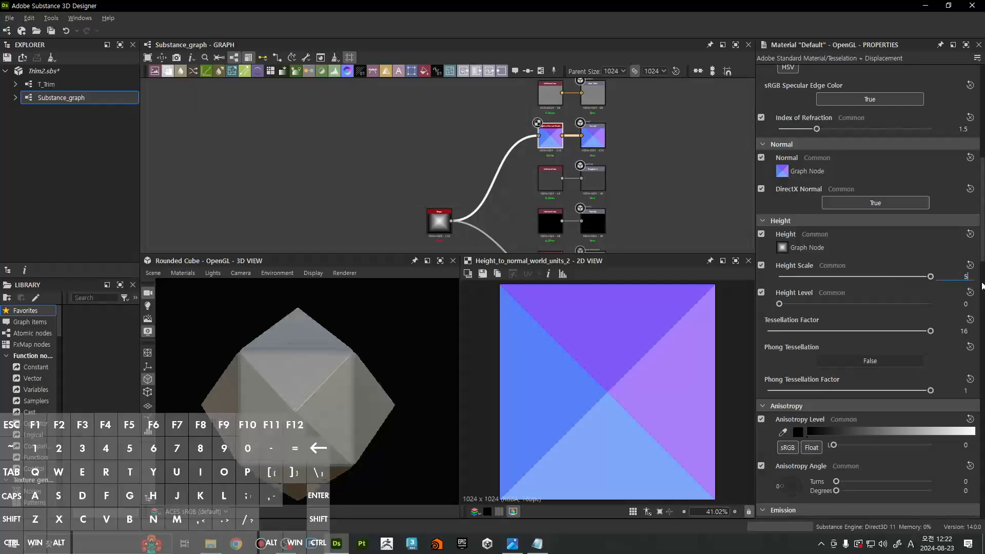
text(0)
key(Return)
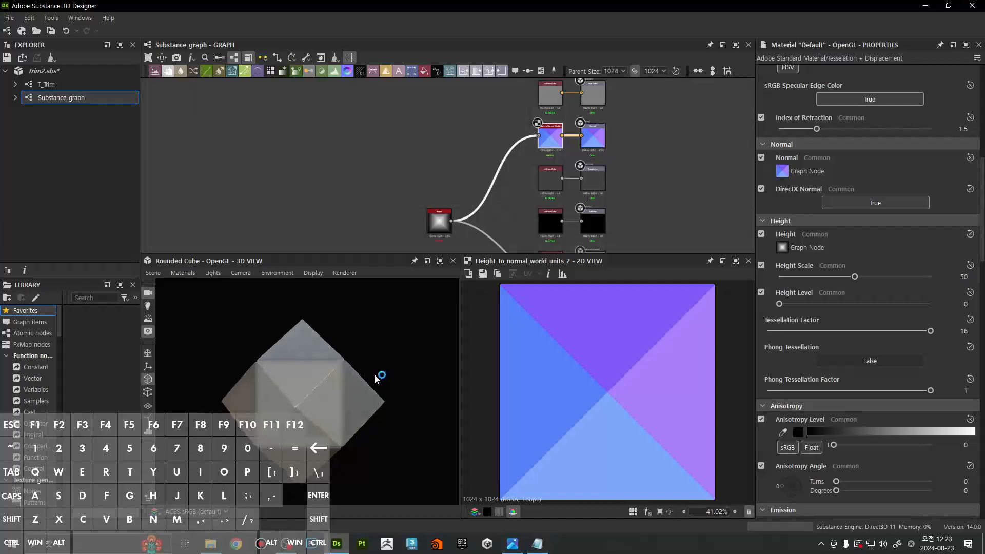
Set the default camera's projection to Orthographic and face the displaced cube head-on
click(240, 273)
click(247, 282)
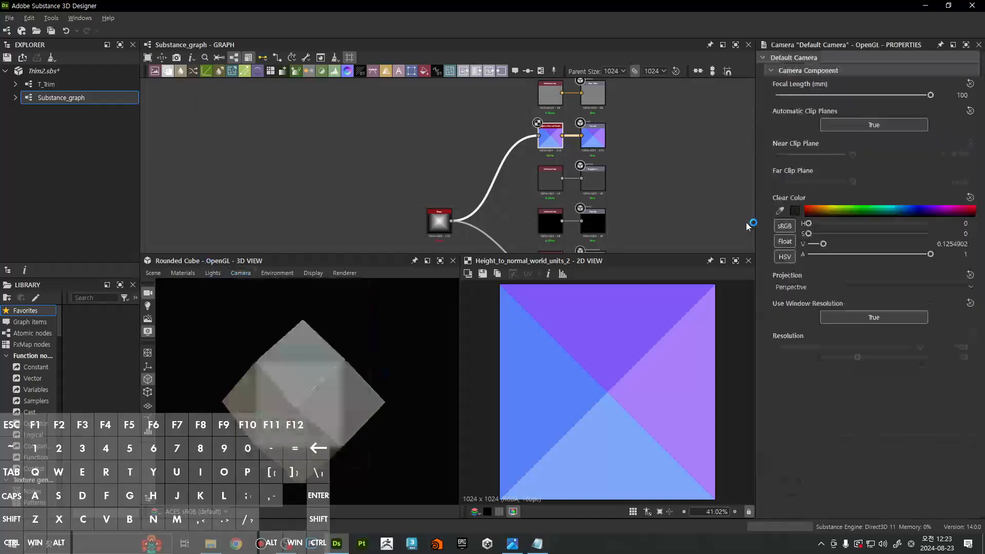
click(793, 287)
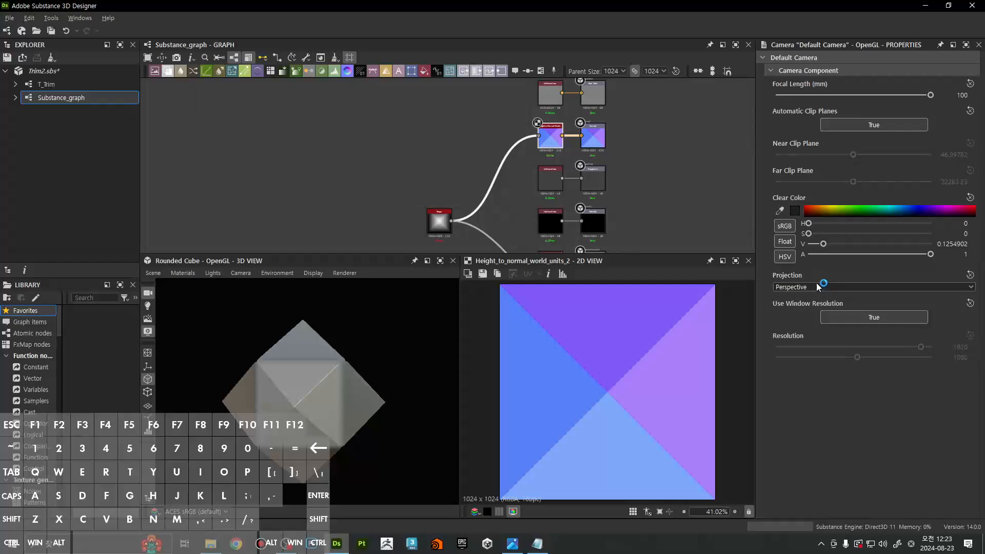
click(795, 298)
drag(388, 348, 394, 344)
right_drag(394, 345, 301, 330)
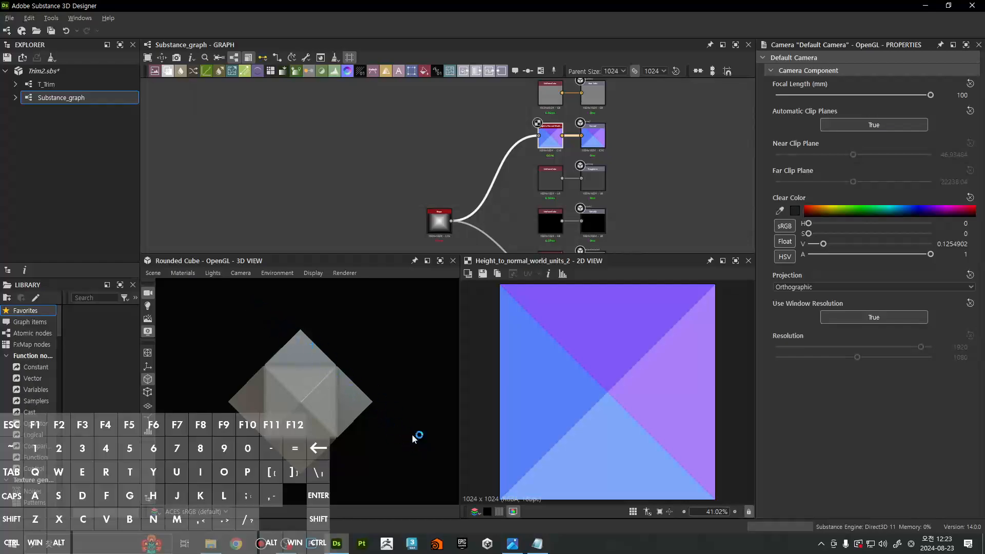
Reopen the Default material's properties and examine its Height settings against the enlarged cube in the 3D view
click(184, 274)
mouse_move(187, 285)
click(246, 286)
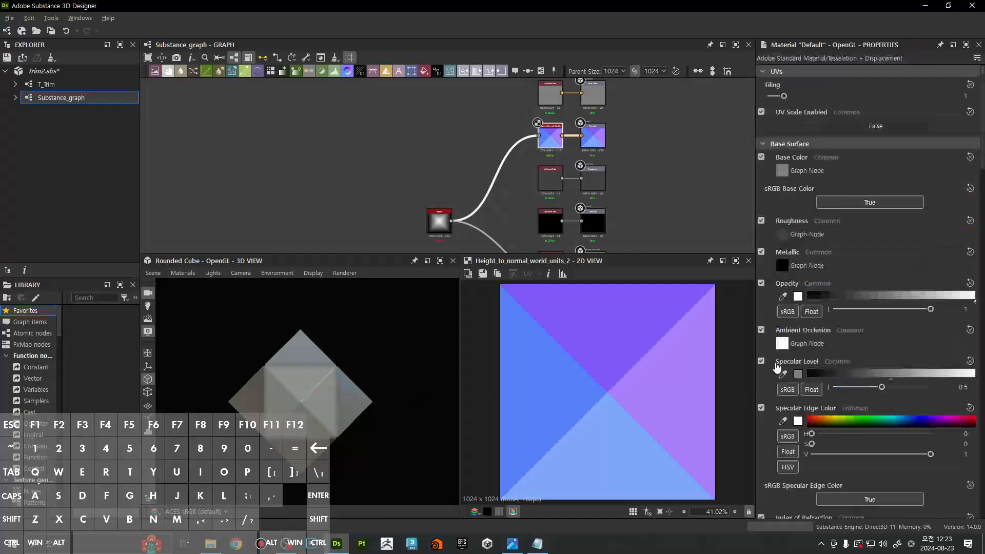
scroll(774, 363, down, 11)
scroll(650, 395, up, 5)
scroll(767, 392, down, 5)
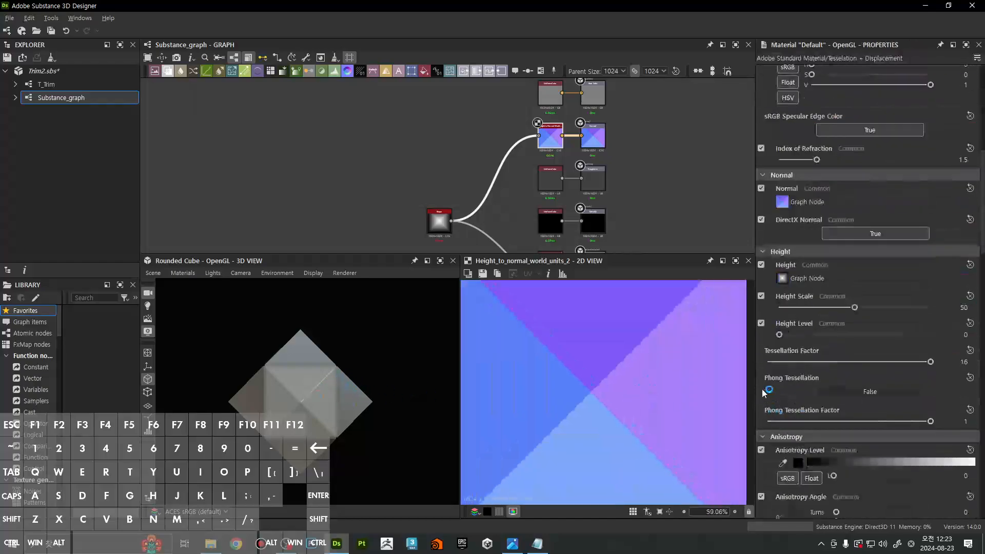
scroll(378, 431, up, 4)
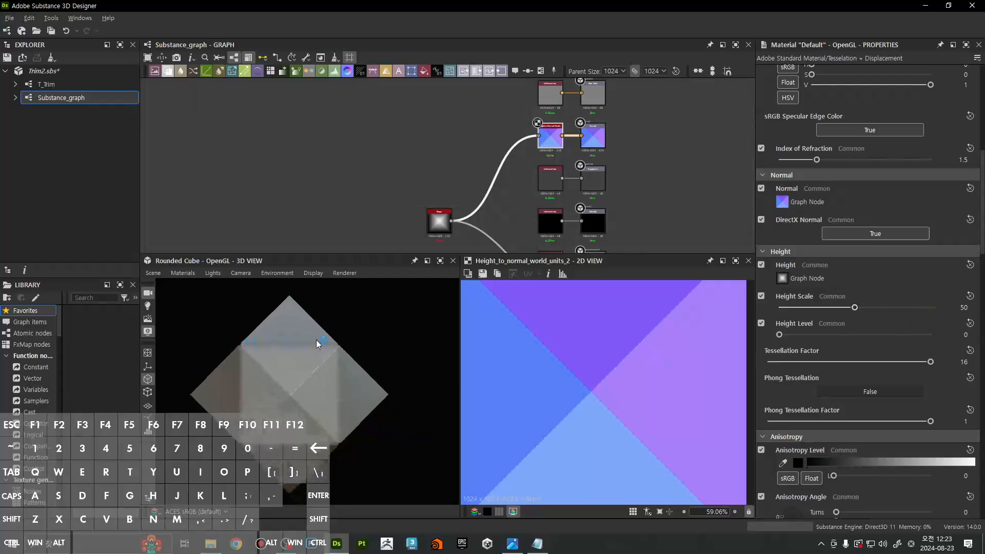
Capture a screenshot into FastStone Editor and crop it to the displaced cube in the 3D View
key(Print)
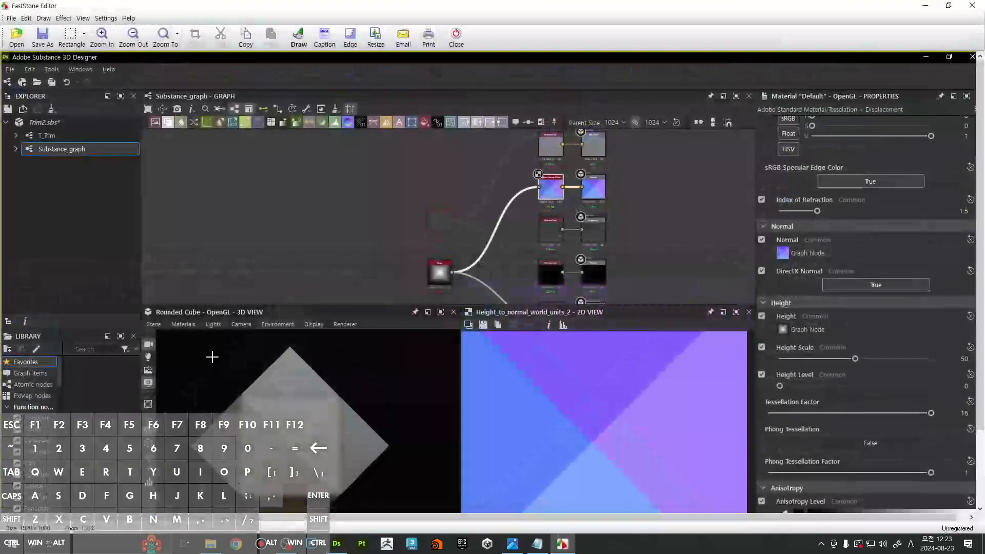
drag(223, 336, 425, 435)
click(195, 35)
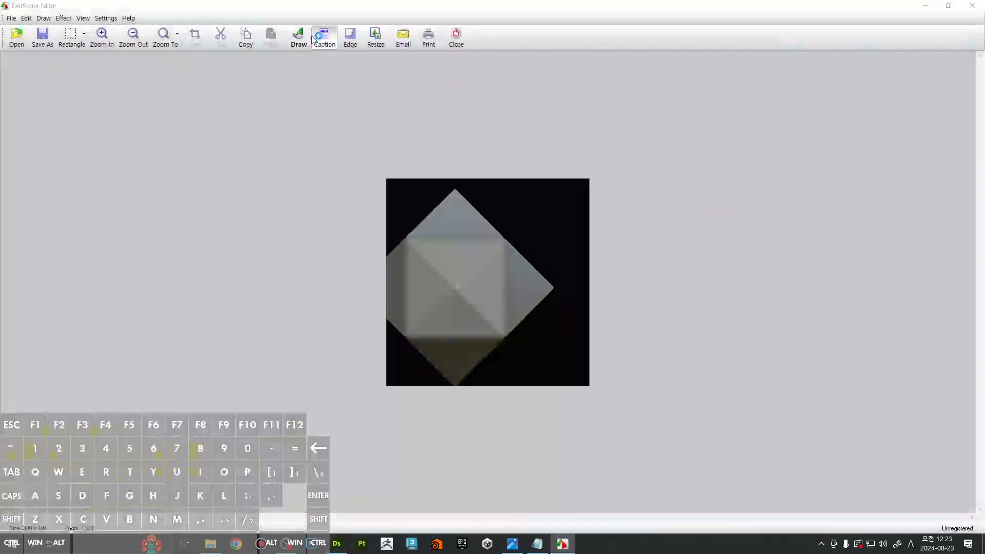
click(324, 36)
Draw a red horizontal line across the cube's face labelled 100, plus diagonals from its centre to the two right-hand corners
click(299, 37)
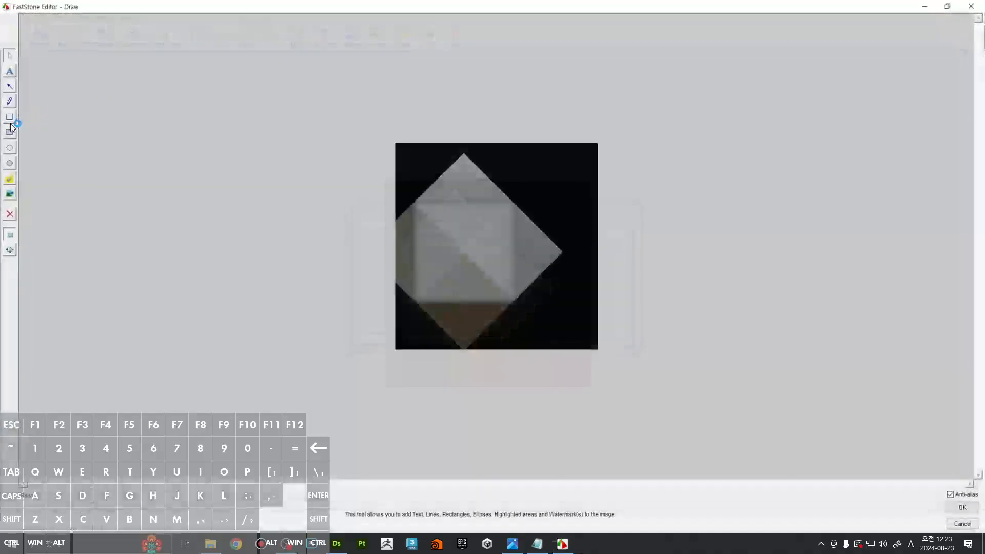
click(8, 101)
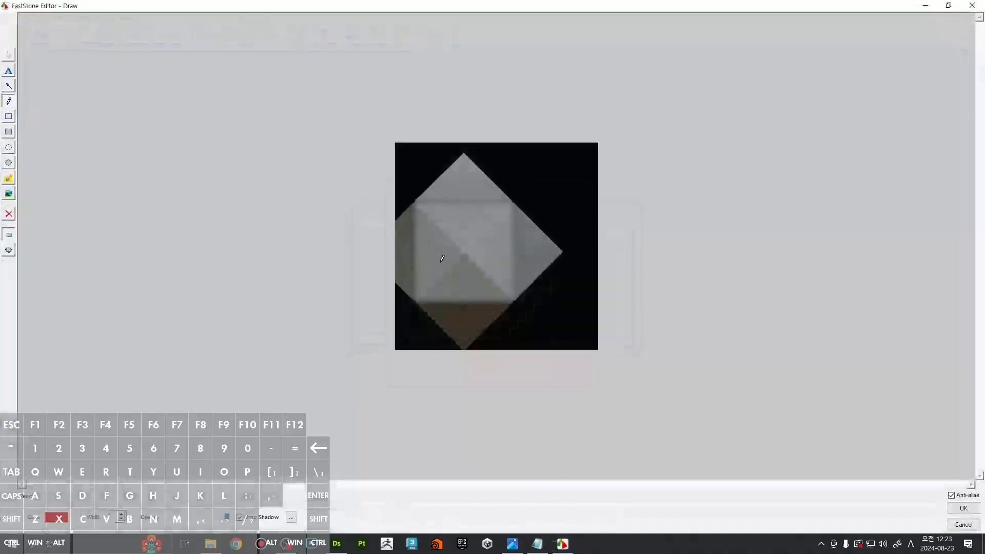
drag(413, 251, 514, 250)
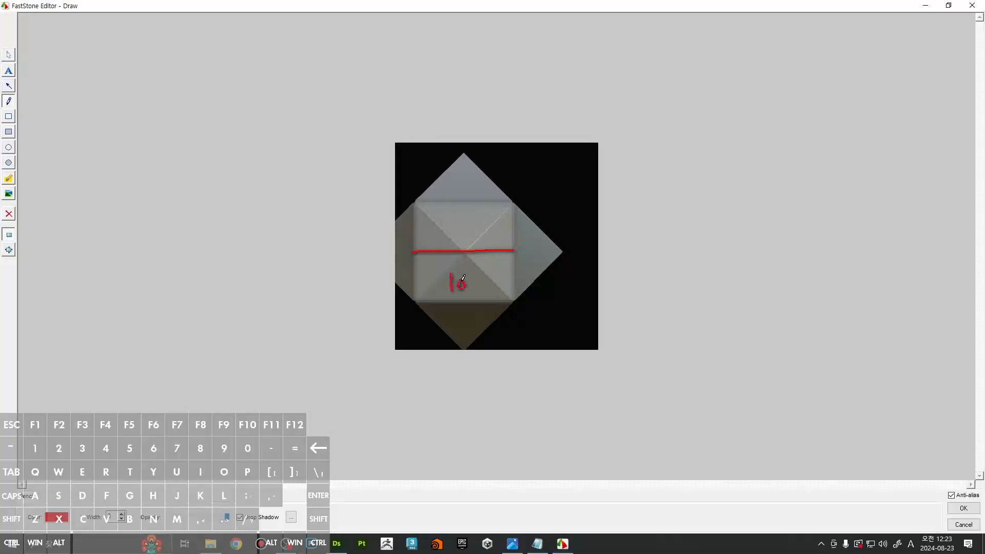
drag(463, 278, 465, 282)
drag(475, 276, 513, 205)
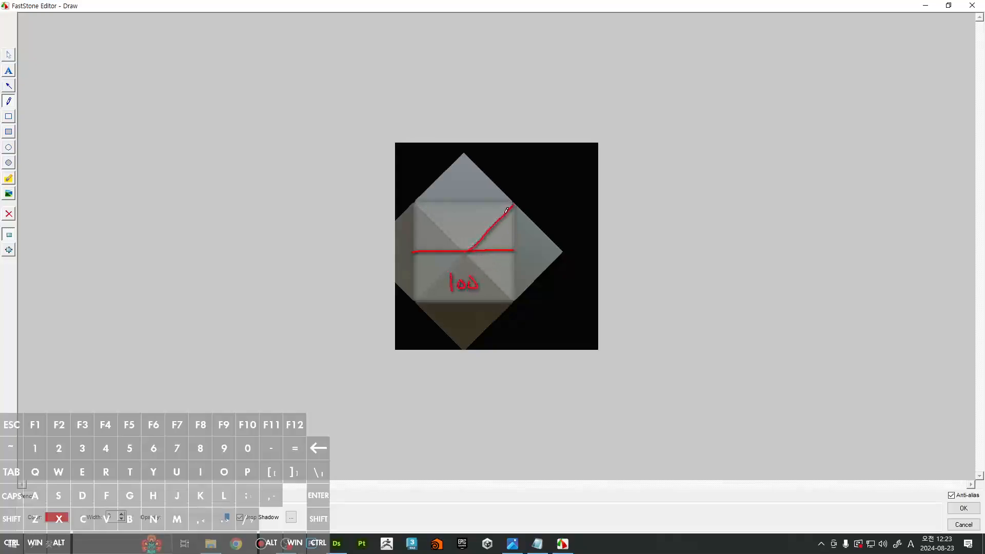
drag(466, 251, 510, 298)
Draw an arrow to the right pyramid tip, complete the rotated square with right-angle marks and label the half width 50
drag(514, 252, 539, 252)
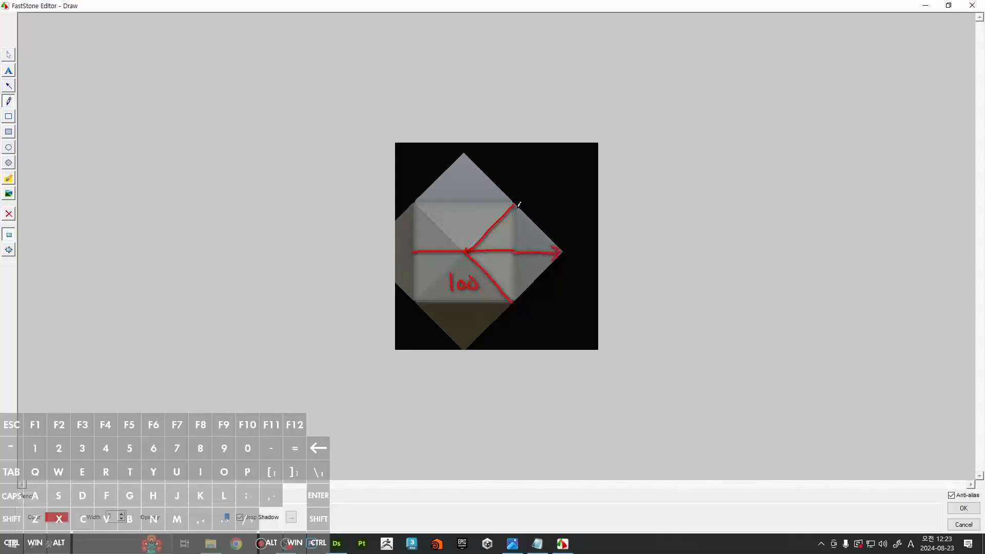
drag(514, 204, 539, 232)
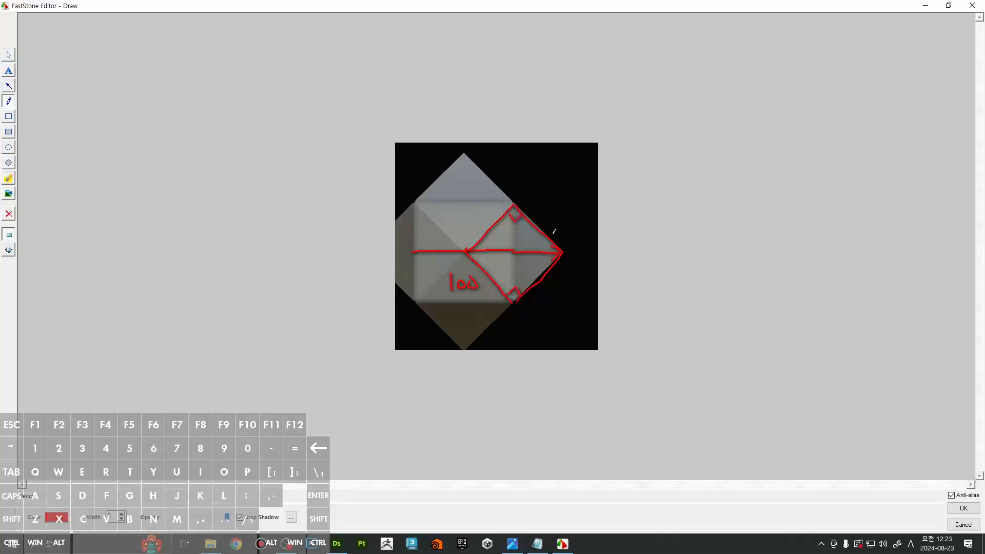
drag(476, 242, 514, 205)
drag(537, 233, 532, 242)
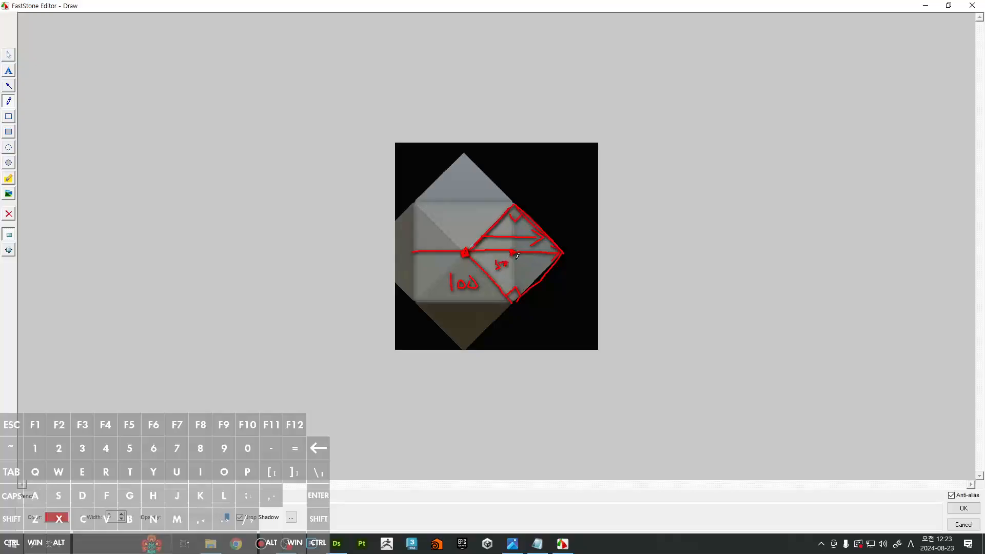
drag(552, 262, 531, 272)
Discard the red annotations and close FastStone Editor without saving the screenshot
click(963, 524)
click(968, 8)
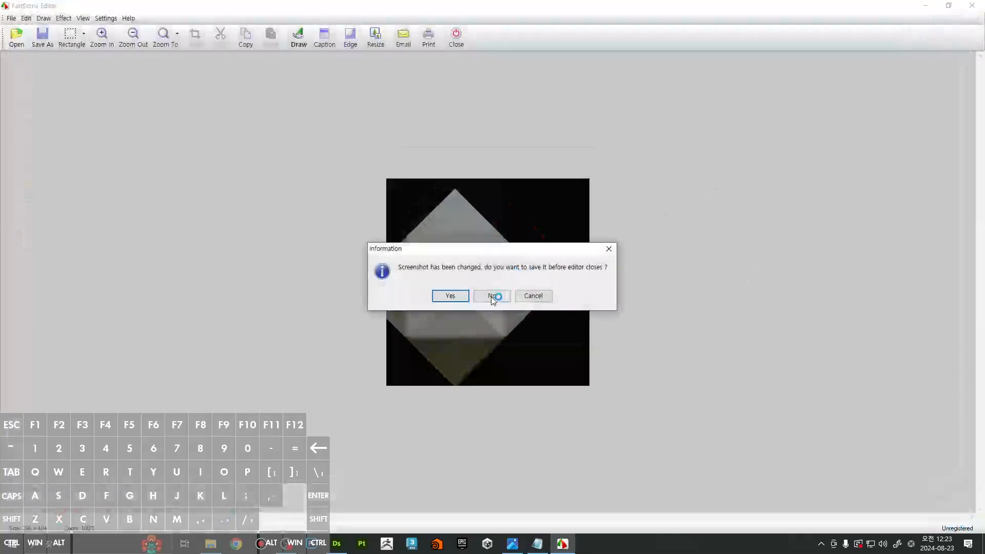
click(492, 295)
Move the Shape node farther from the outputs and set the Height to Normal World Units node's Height Depth to 50 cm
middle_drag(494, 194, 548, 182)
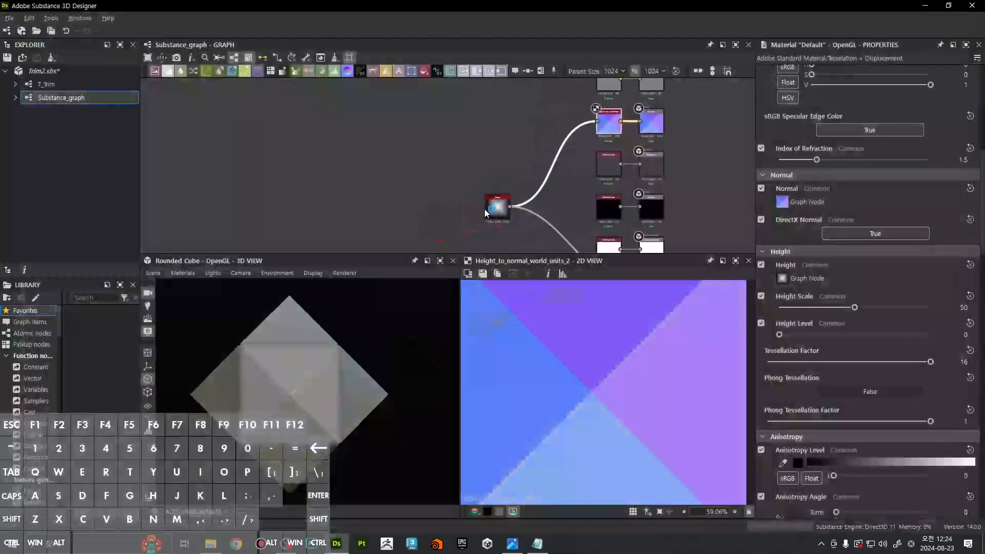
drag(501, 209, 434, 212)
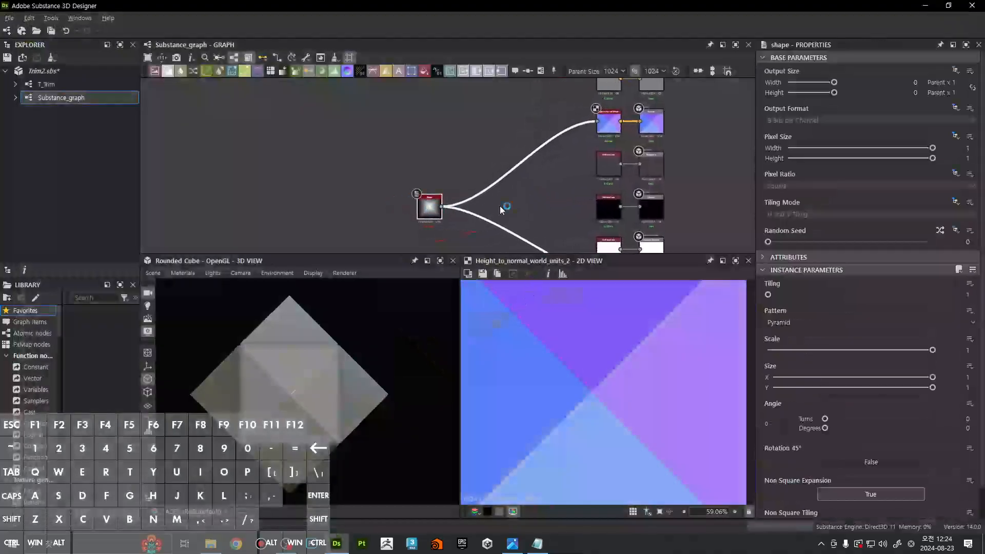
click(609, 122)
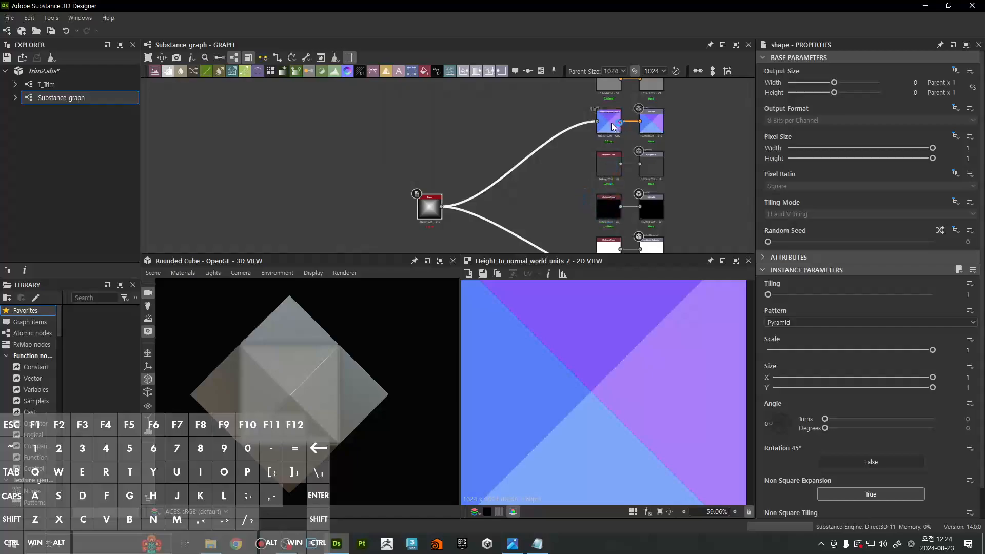
text(50)
key(Return)
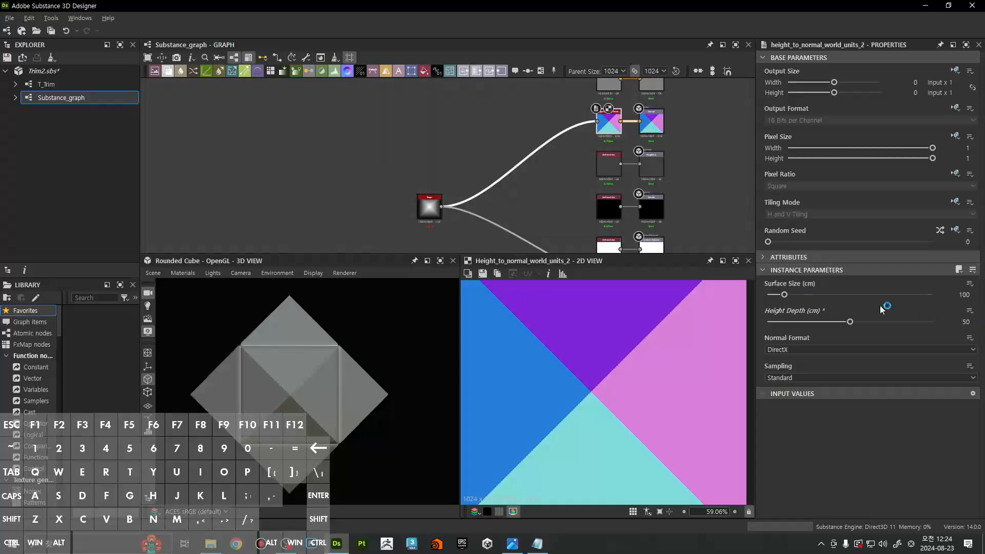
Set the Metallic output's Uniform Color to 1 and the Roughness output's Uniform Color to 0
scroll(613, 216, up, 5)
scroll(619, 211, down, 4)
middle_drag(618, 213, 592, 197)
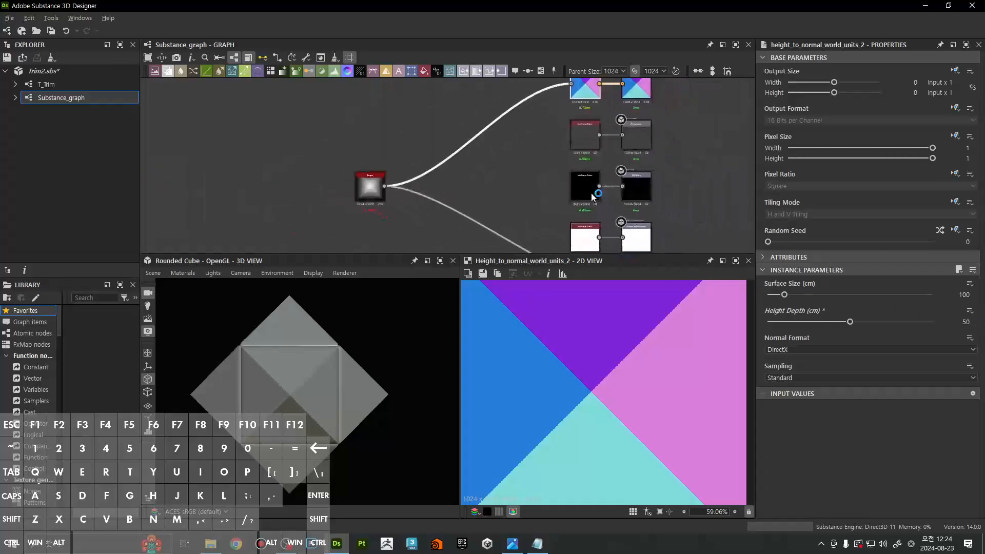
click(593, 196)
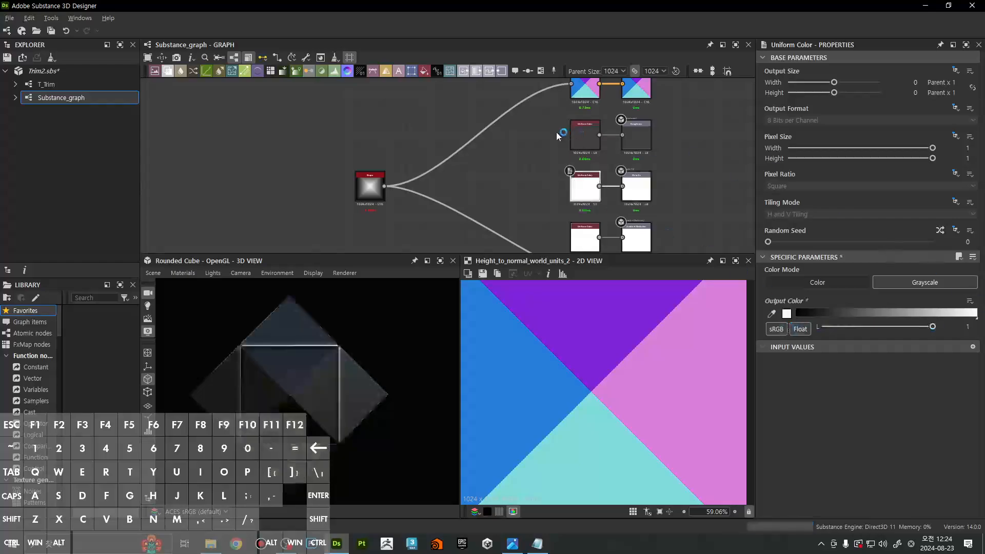
drag(849, 329, 632, 321)
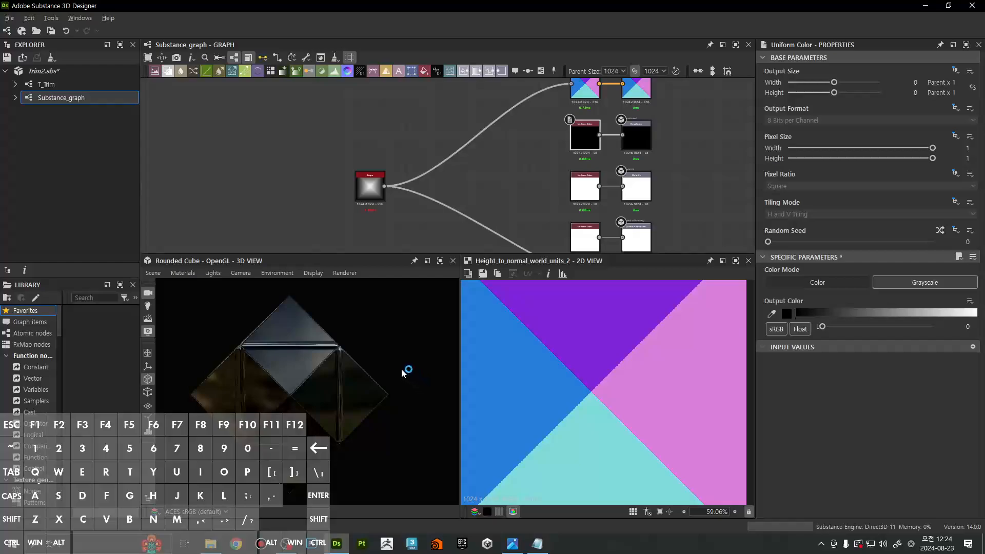
Examine the reflections on the metallic pyramid cube from several angles and up close in the 3D view
drag(410, 388, 330, 330)
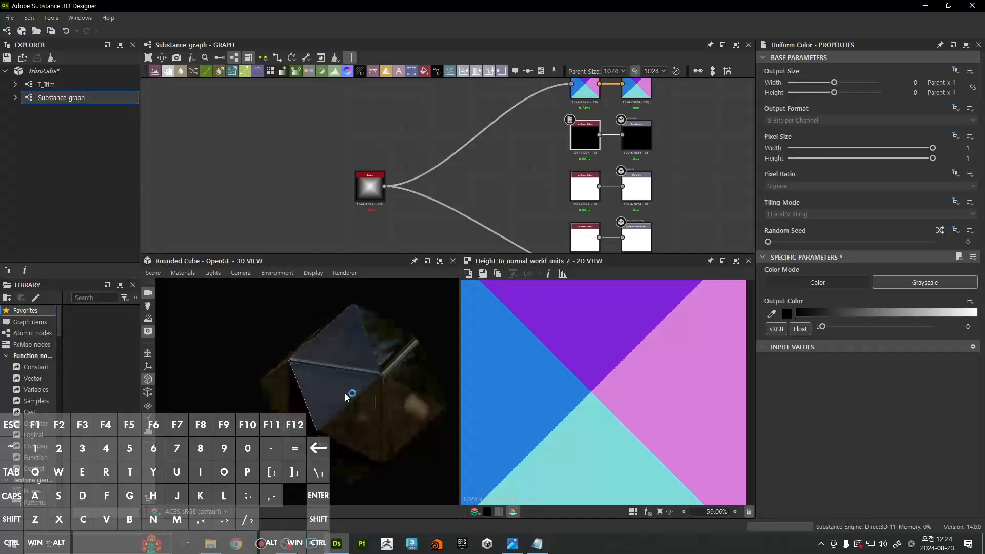
scroll(361, 375, up, 5)
drag(362, 374, 203, 291)
scroll(328, 390, down, 5)
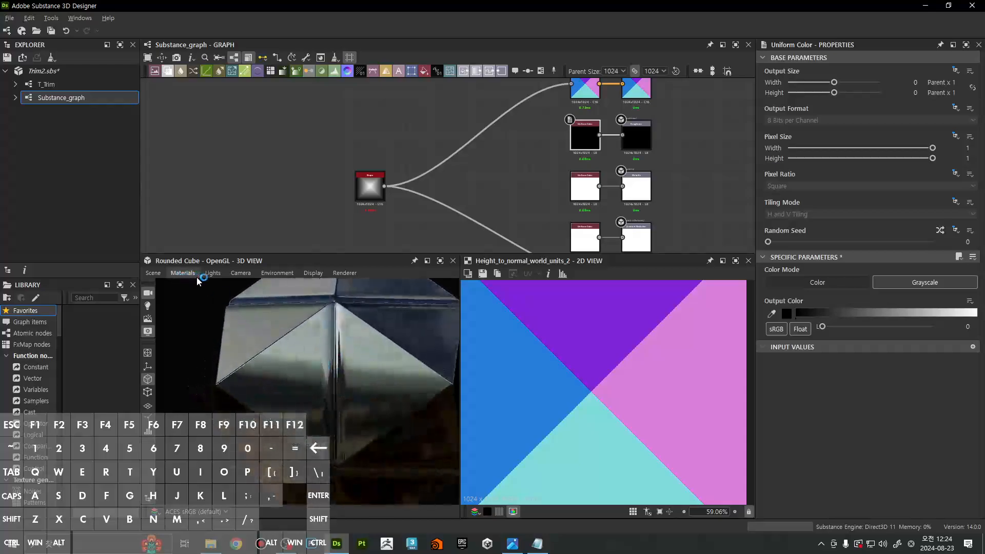
Set the 3D view's default camera projection to Perspective
click(195, 276)
mouse_move(240, 275)
click(265, 285)
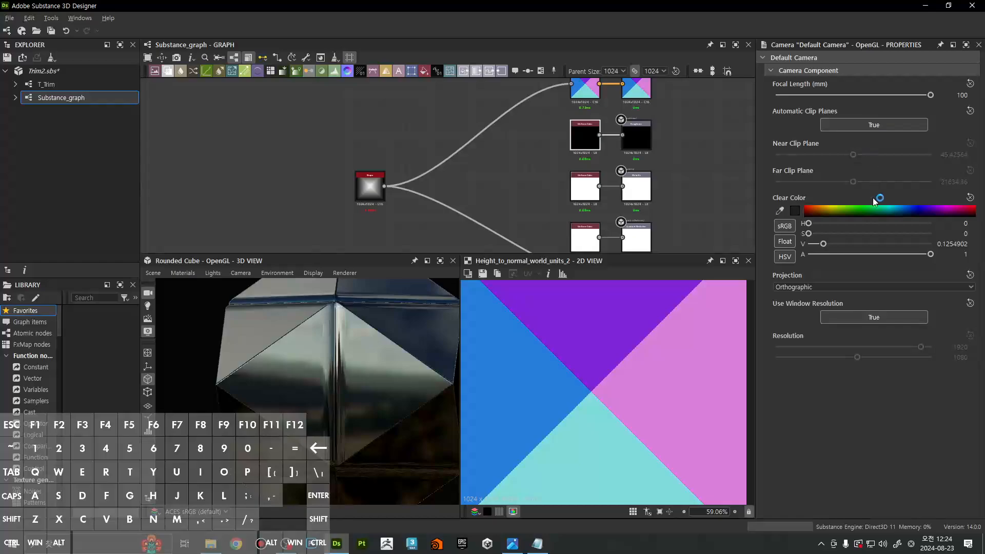
click(821, 287)
click(805, 302)
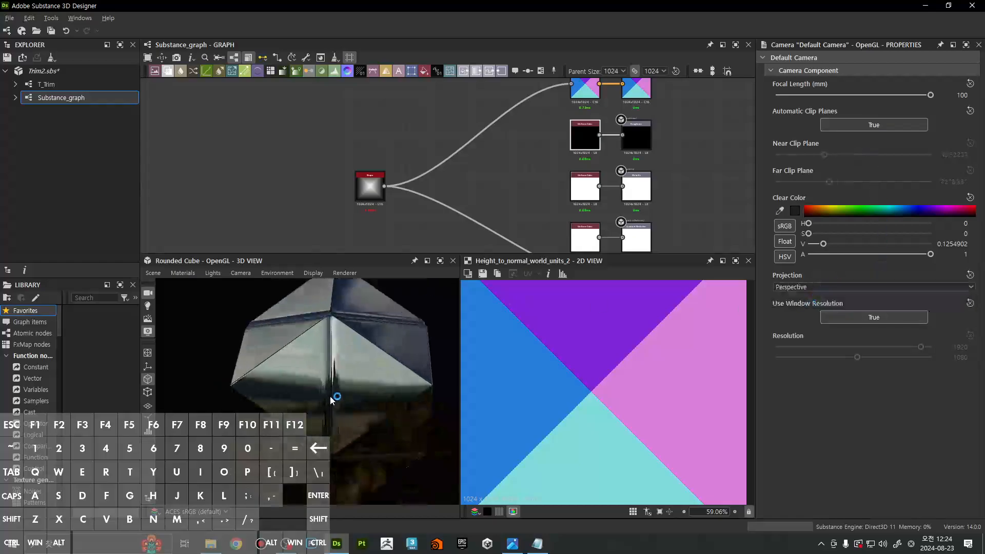
drag(342, 360, 265, 302)
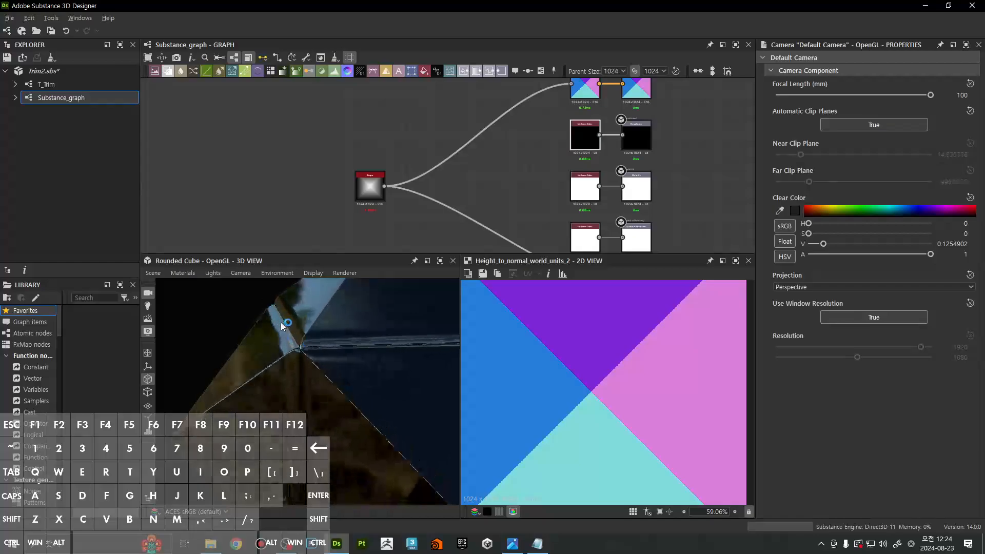
drag(302, 345, 287, 327)
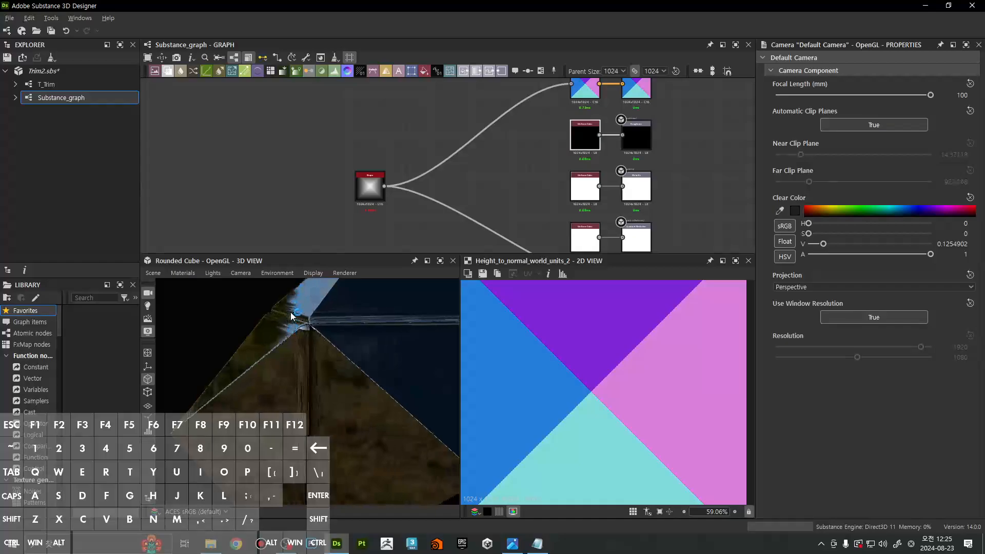
drag(290, 315, 325, 356)
Compare the Height to Normal World Units node's Surface Size and Height Depth with the material's Height Scale and the pyramid cube's shading
middle_drag(513, 170, 484, 221)
click(555, 138)
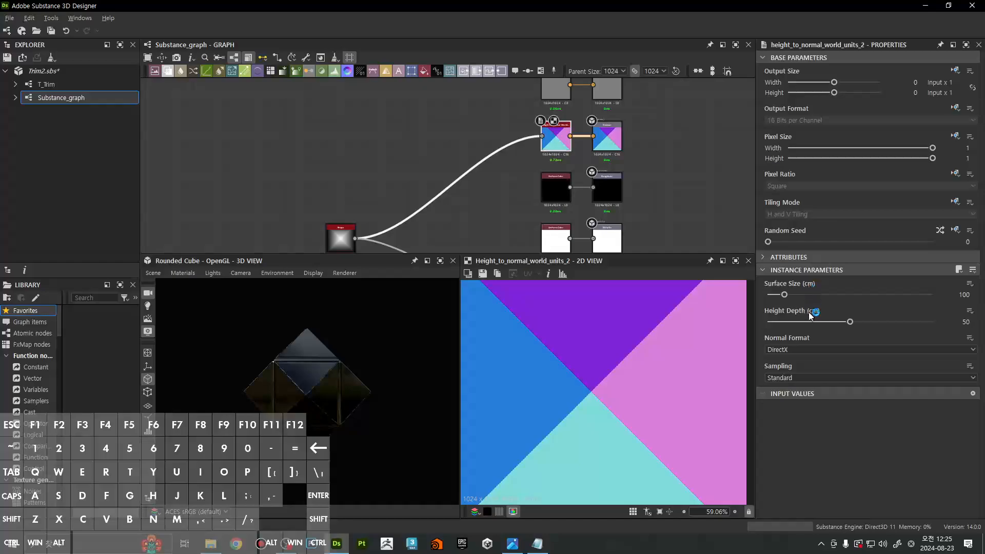
click(183, 273)
click(270, 291)
scroll(798, 365, down, 8)
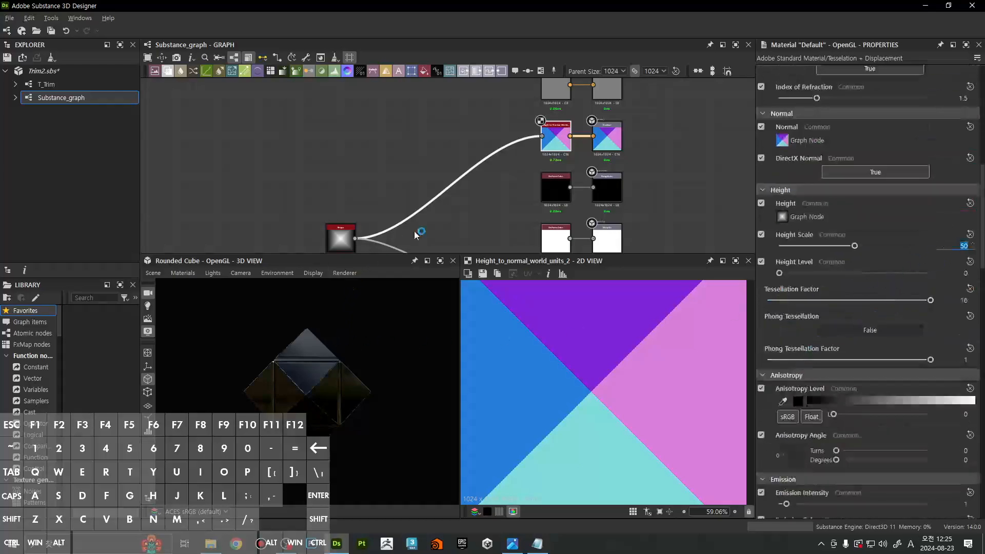
middle_drag(418, 230, 436, 168)
drag(318, 385, 383, 368)
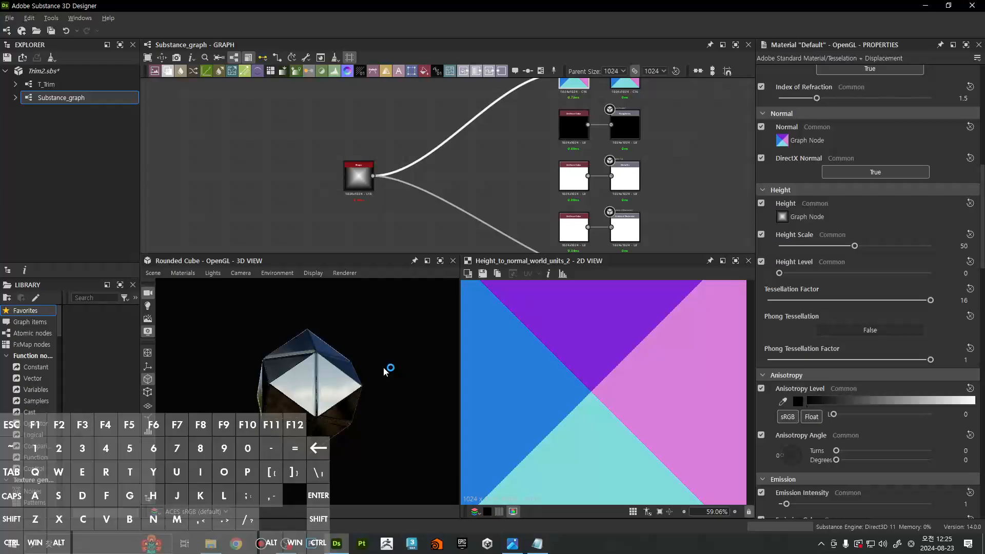
mouse_move(373, 392)
mouse_down()
mouse_move(334, 452)
mouse_move(255, 352)
mouse_move(318, 468)
mouse_move(444, 433)
mouse_move(411, 352)
mouse_move(333, 402)
mouse_move(377, 458)
mouse_move(343, 287)
mouse_up()
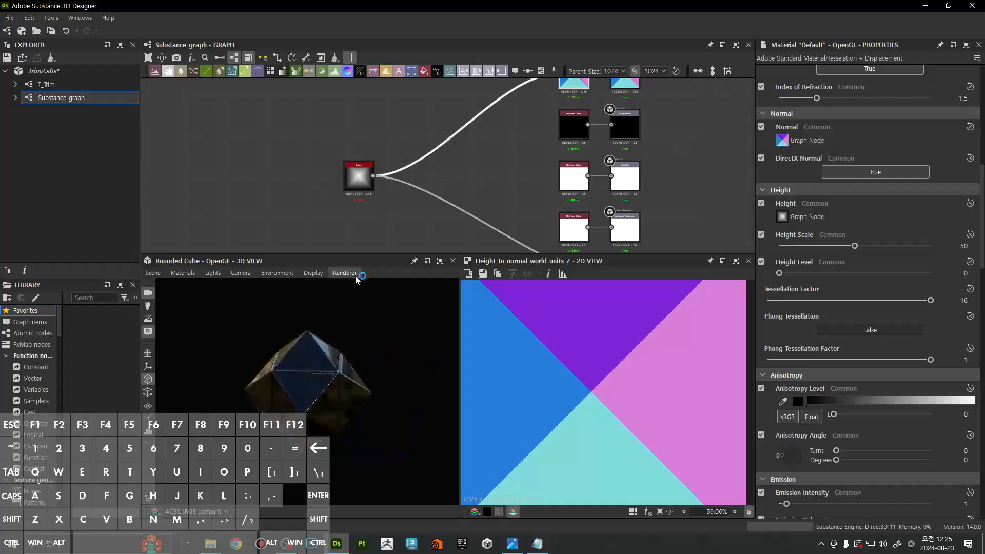
Open the T_Trim graph and examine its panel bevels up close on the cube in the 3D view
click(47, 84)
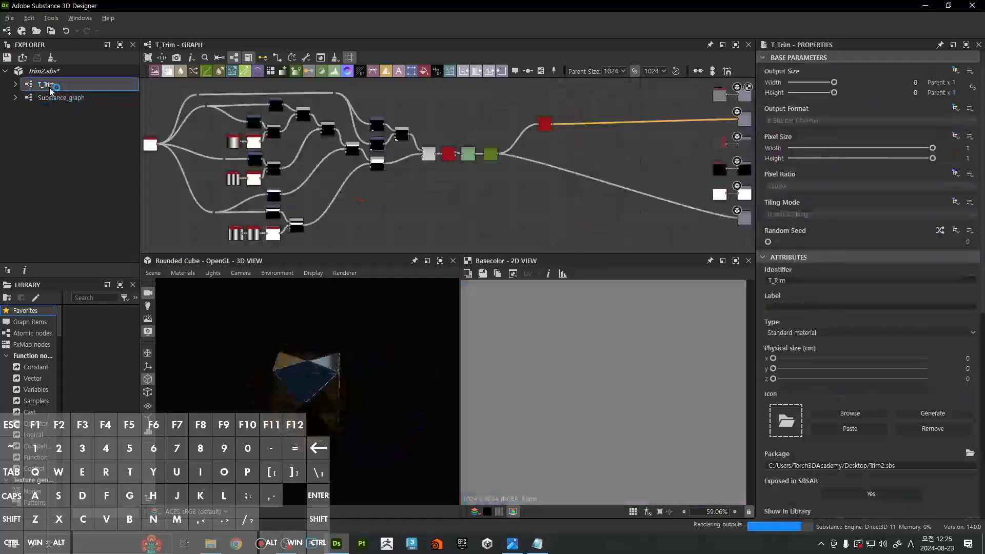
drag(382, 408, 339, 396)
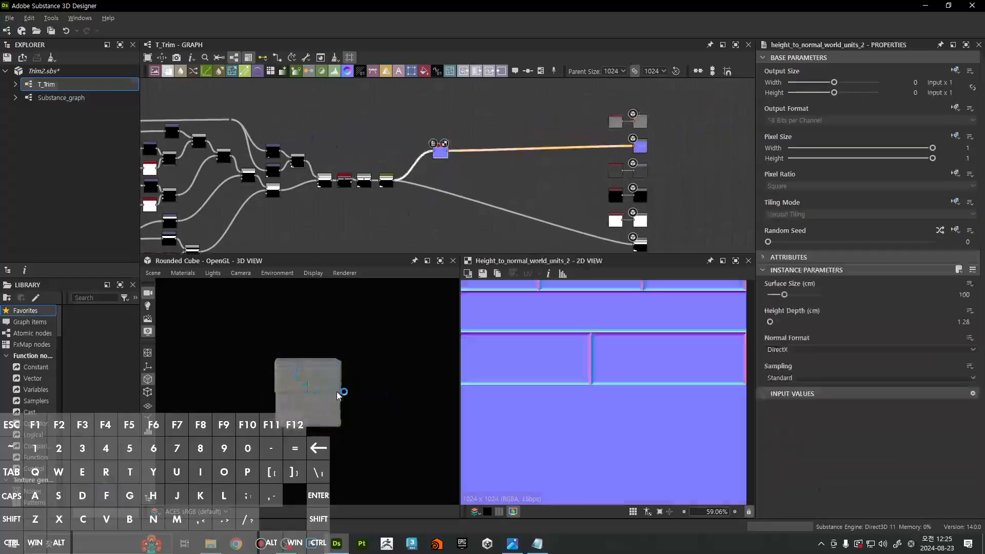
right_drag(339, 395, 384, 553)
right_drag(325, 311, 334, 341)
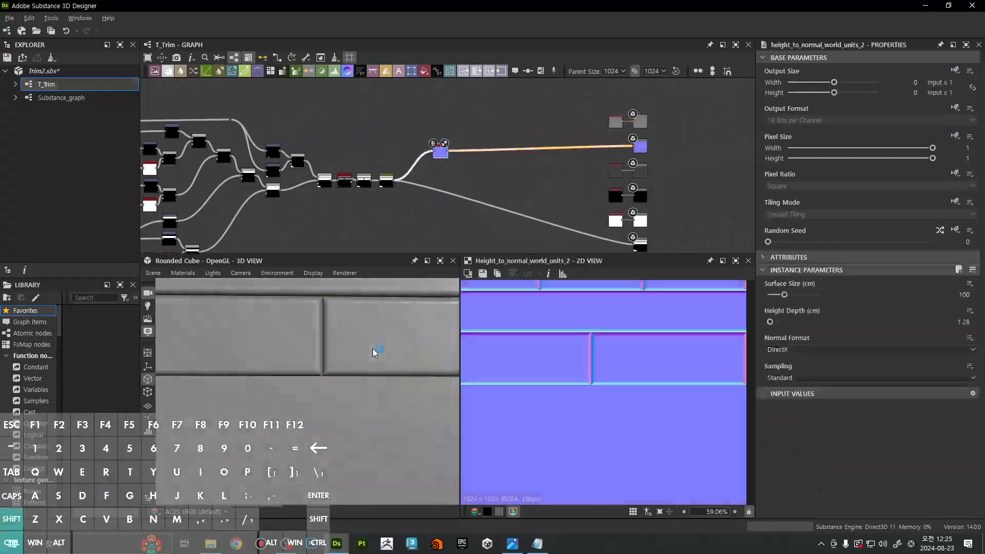
scroll(478, 166, down, 3)
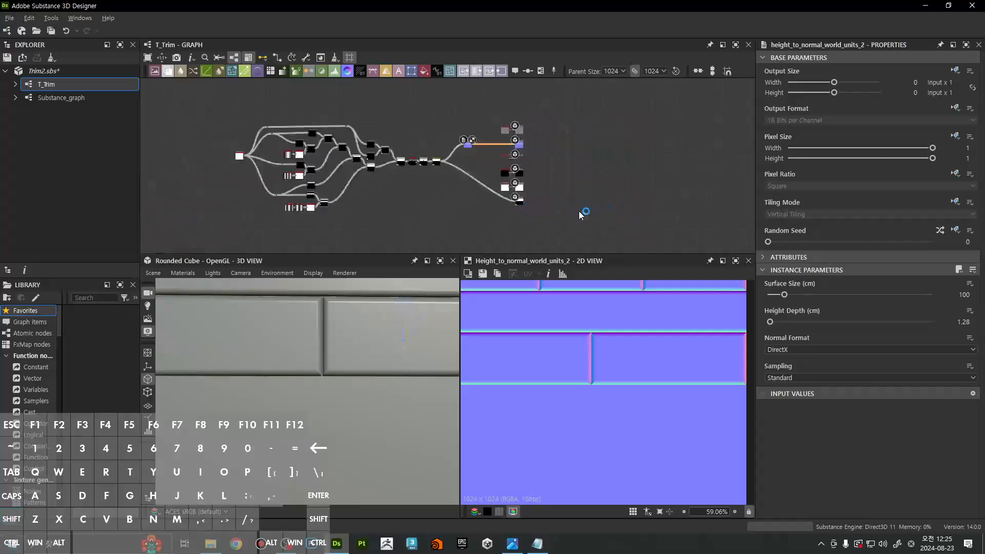
Place the Height output below the Height to Normal World Units node and move the Roughness, Metallic and Ambient Occlusion pairs farther away
scroll(515, 190, up, 3)
drag(539, 215, 438, 153)
middle_drag(437, 153, 442, 188)
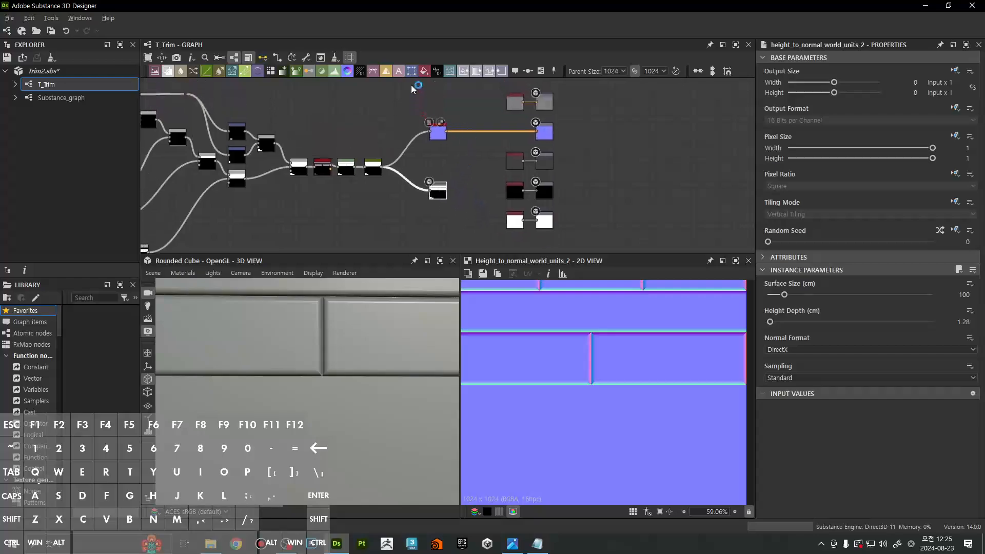
click(548, 167)
drag(494, 147, 572, 225)
drag(544, 167, 692, 167)
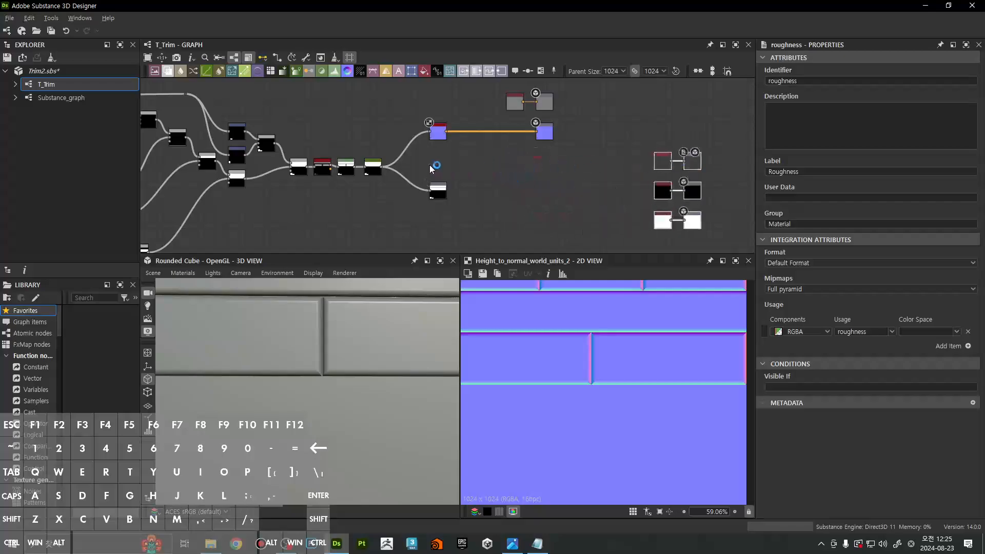
Bring the Base Color pair, the normal nodes and the Height output close to the end of the height chain
drag(510, 161, 470, 179)
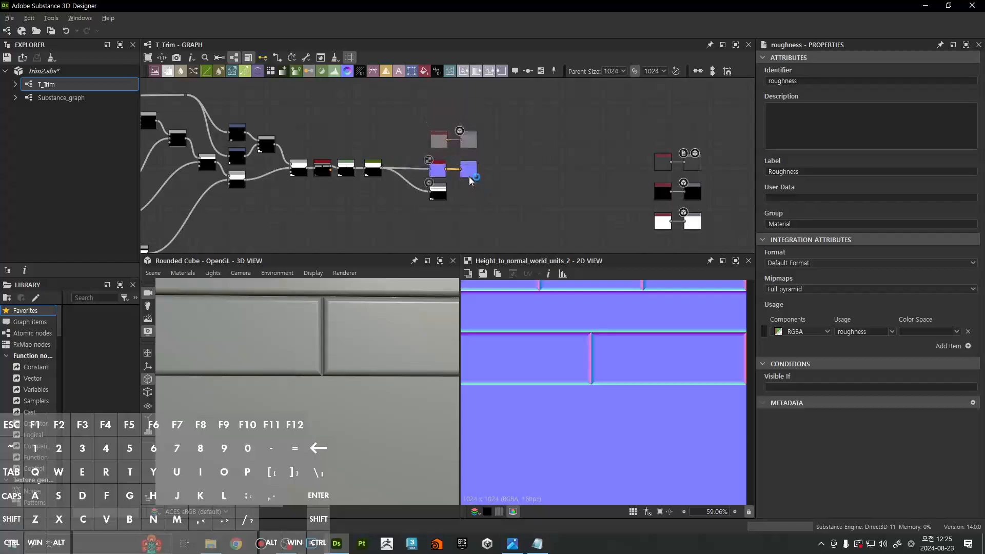
drag(410, 114, 439, 166)
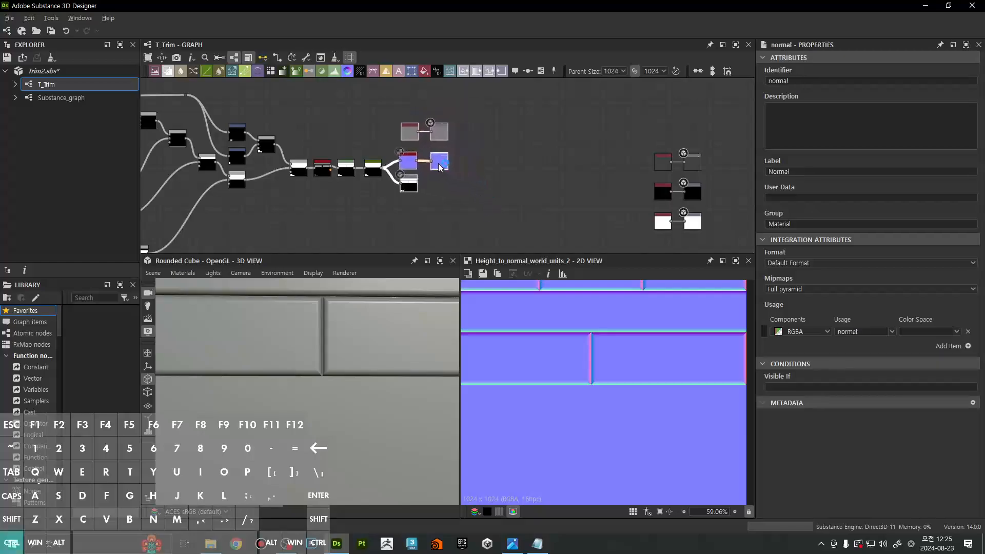
click(518, 165)
Switch to the image viewer and study the trim reference 2024-08-19_235849.png, then return to the T_Trim graph
click(511, 544)
drag(727, 108, 480, 102)
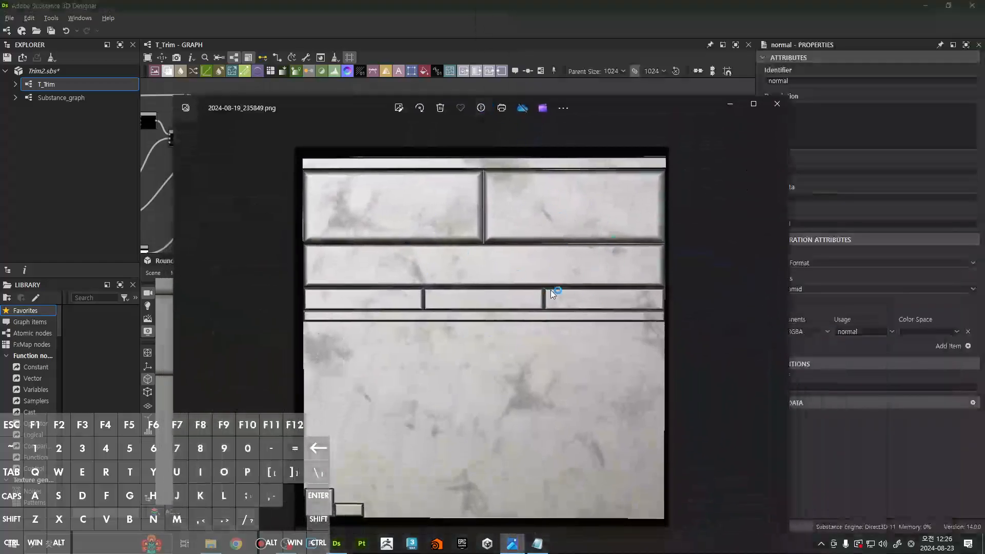
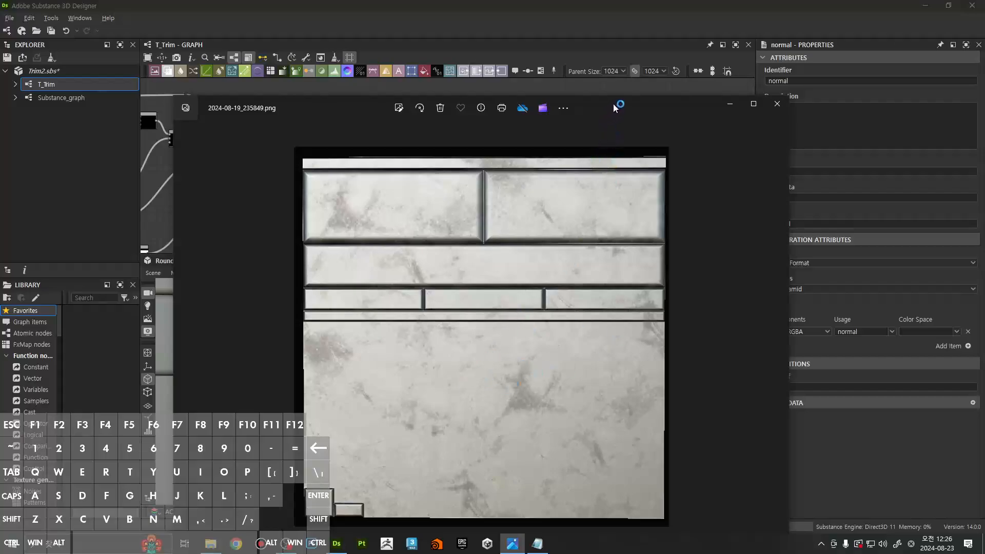
drag(627, 101, 559, 553)
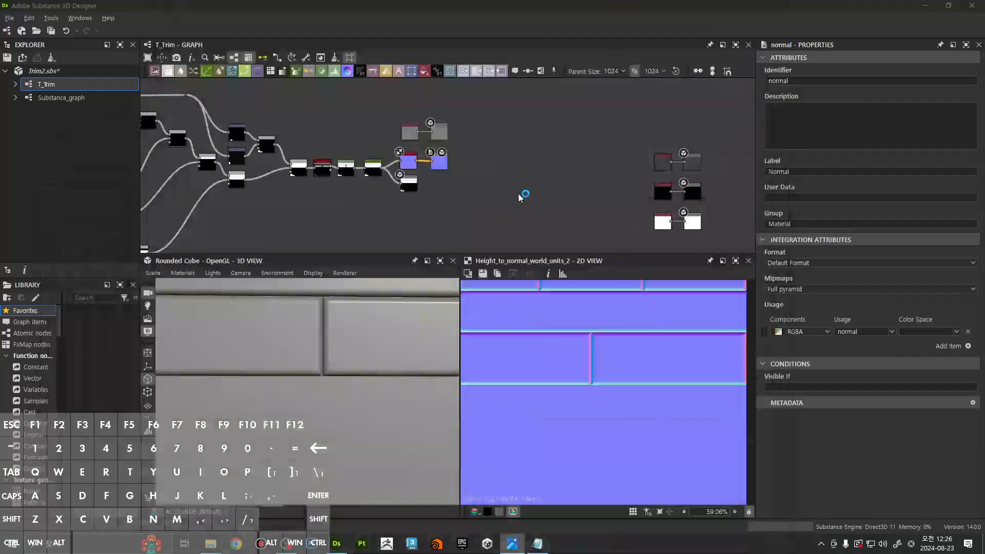
Save the Trim2.sbs package
middle_drag(518, 194, 600, 143)
key(ctrl+s)
scroll(566, 155, down, 3)
middle_drag(541, 139, 476, 164)
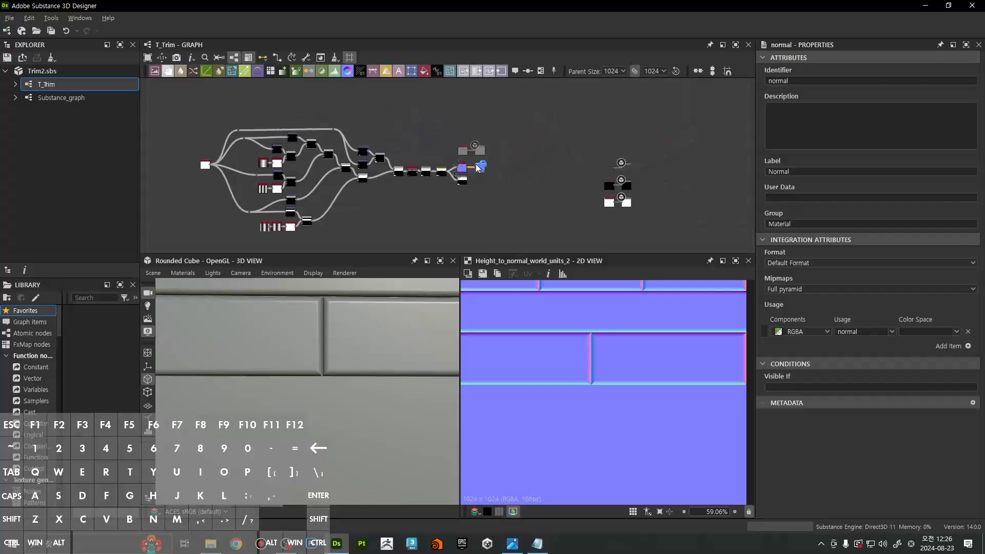
Align the Base Color pair directly above the normal nodes and show the Base Color output in the 2D view
scroll(485, 149, up, 3)
middle_drag(540, 159, 501, 168)
drag(355, 141, 457, 163)
middle_drag(533, 189, 468, 132)
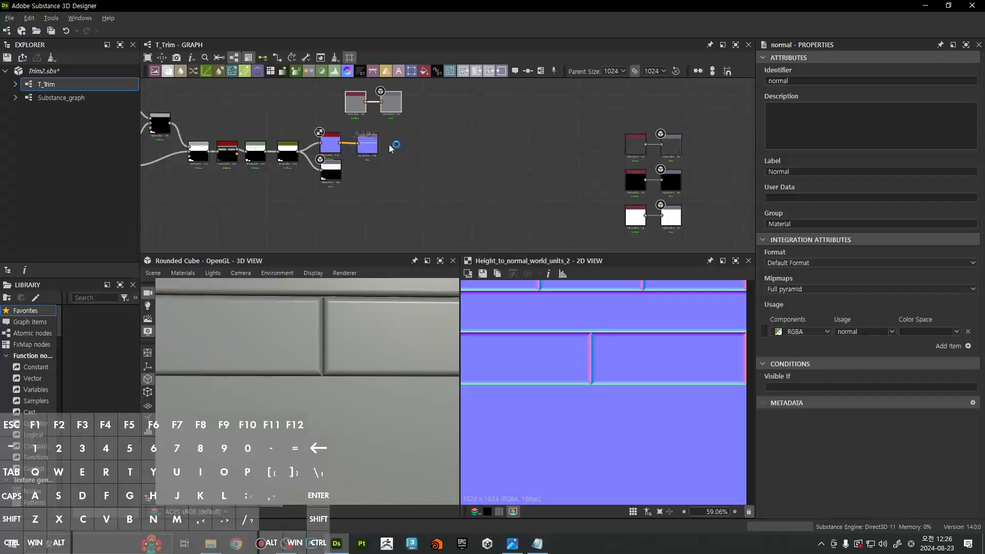
drag(391, 106, 372, 114)
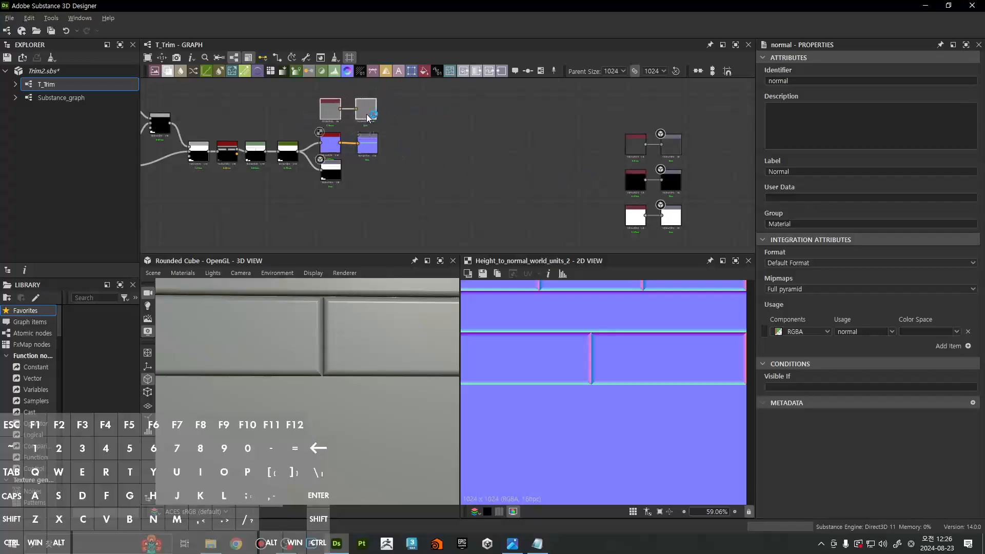
double_click(367, 115)
Set the Metallic output's Uniform Color to 1 and check the trim cube's reflections
middle_drag(608, 176, 585, 168)
drag(586, 121, 569, 227)
scroll(483, 202, up, 4)
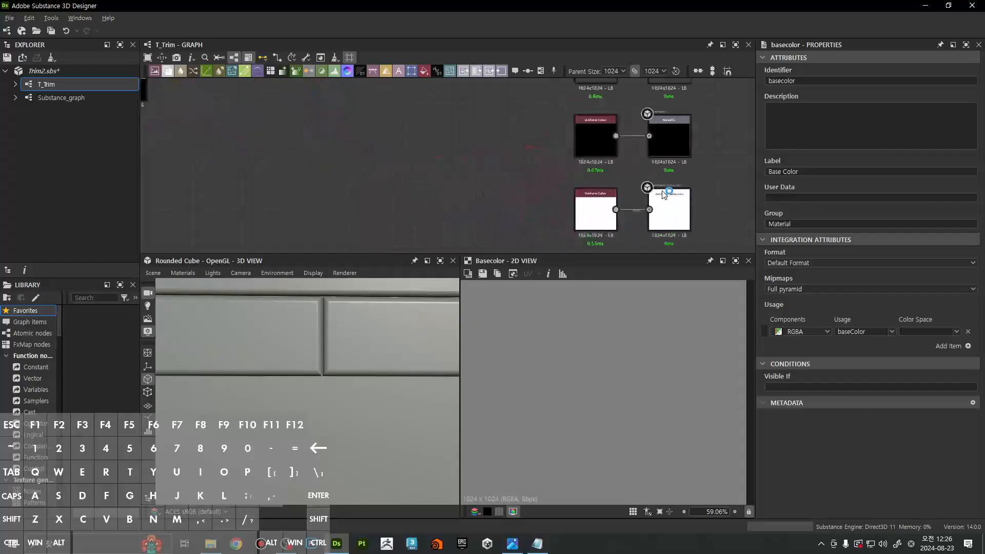
click(579, 207)
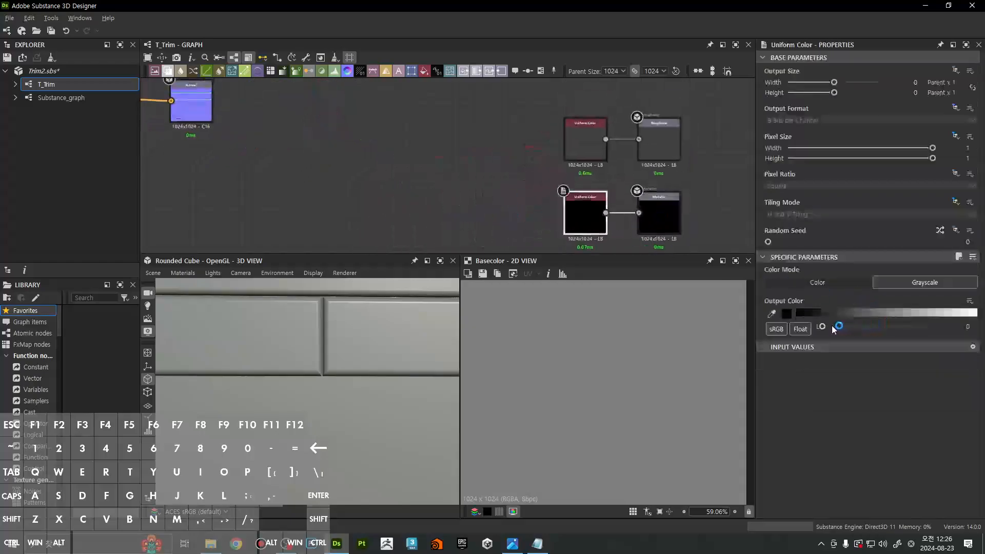
drag(832, 325, 917, 318)
scroll(306, 401, down, 5)
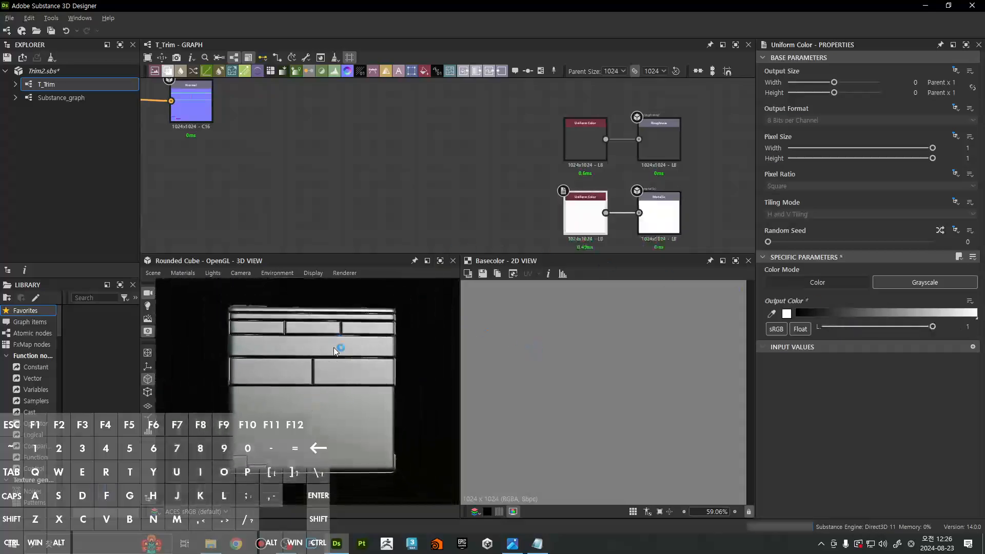
scroll(481, 159, down, 6)
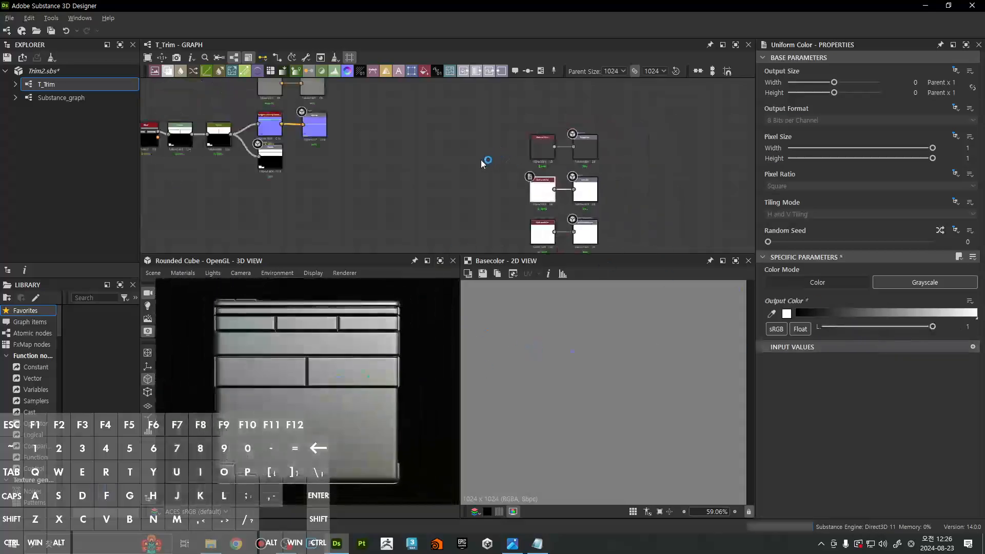
Search for "metal" and add a PBR Metal Reflectance node near the Base Color output
middle_drag(411, 152, 496, 211)
scroll(455, 176, up, 3)
scroll(456, 177, up, 1)
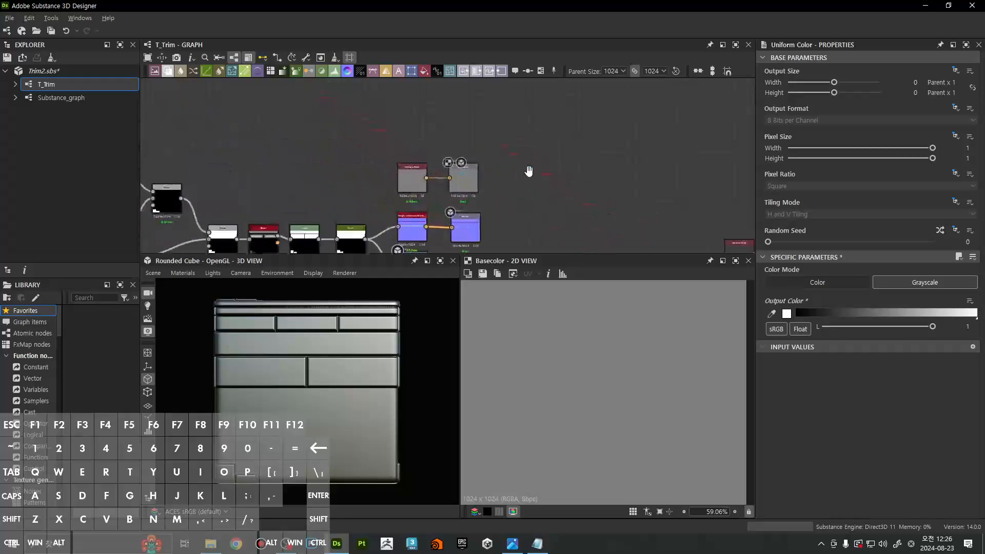
middle_drag(528, 173, 548, 157)
click(484, 204)
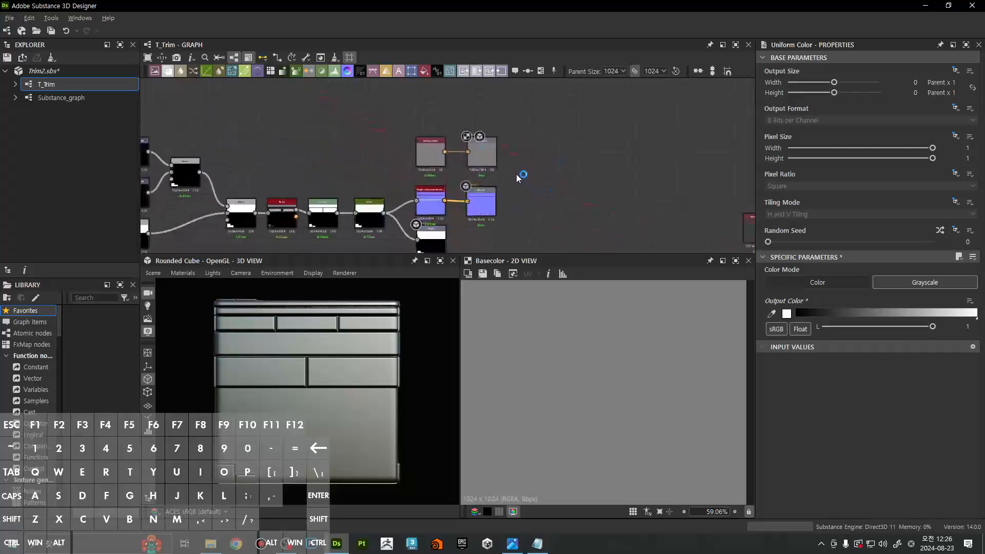
scroll(513, 177, up, 3)
middle_drag(495, 131, 510, 180)
drag(354, 144, 532, 205)
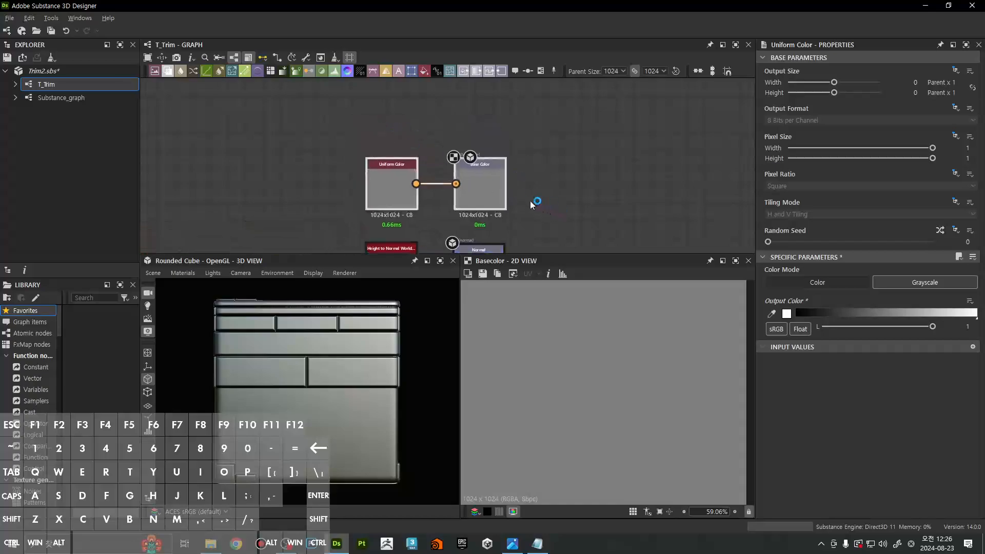
click(559, 151)
key(space)
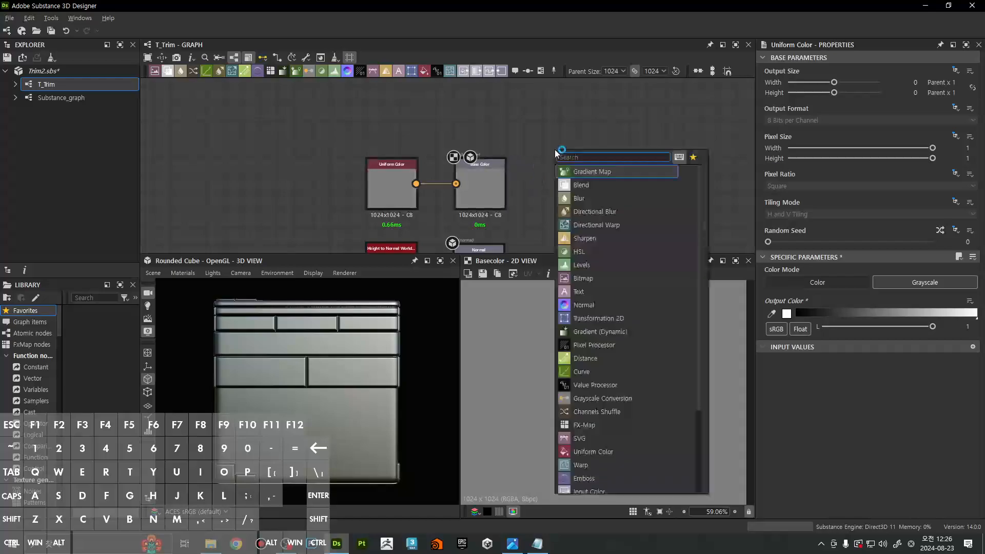
text(metal)
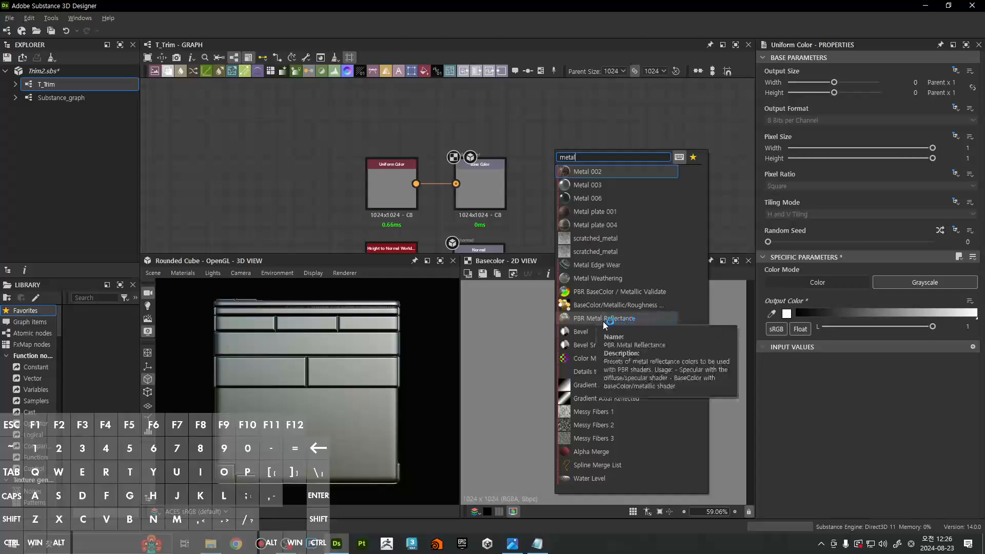
click(619, 322)
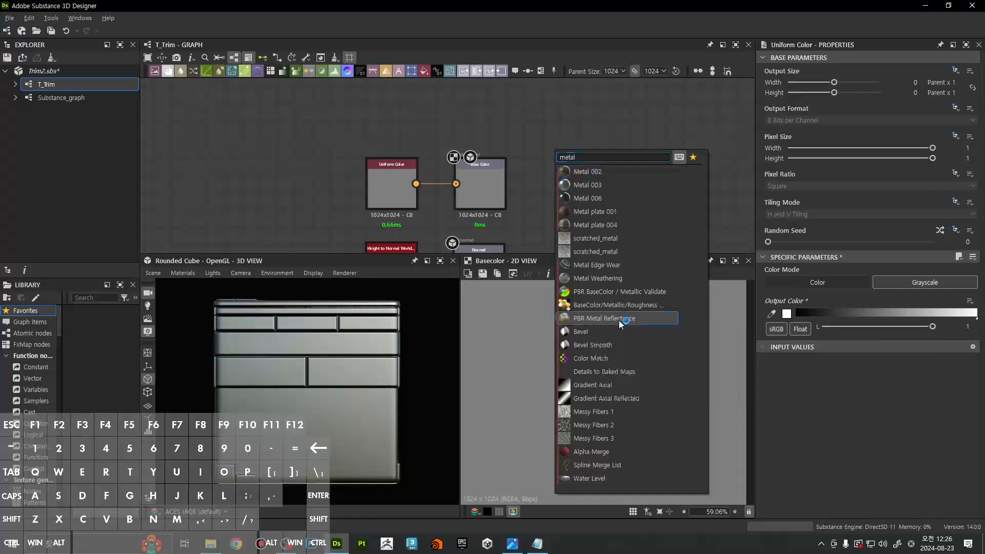
Place the PBR Metal Reflectance node above the Base Color output's Uniform Color and check its gold preview in the 2D view
middle_drag(560, 168, 602, 203)
drag(602, 202, 442, 149)
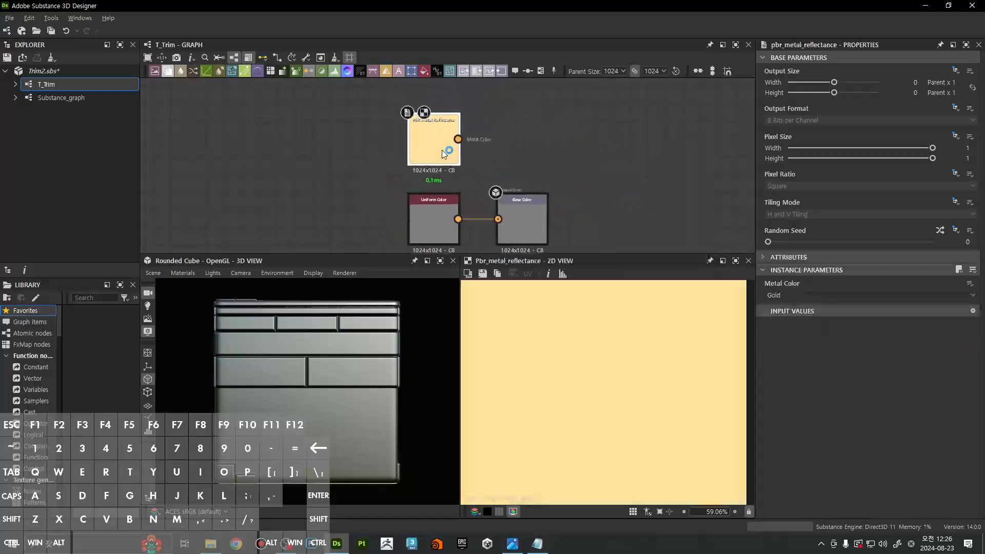
scroll(614, 386, down, 4)
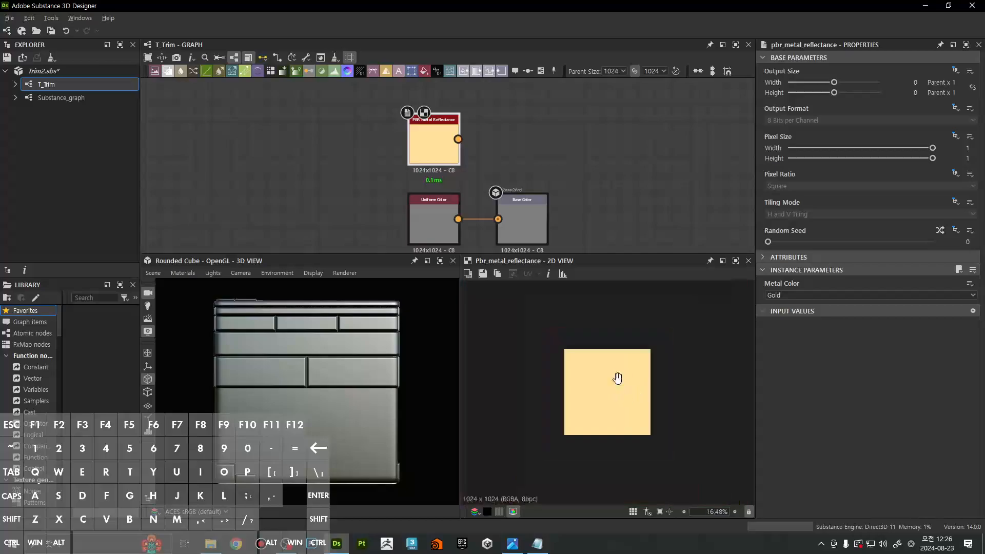
scroll(617, 382, up, 2)
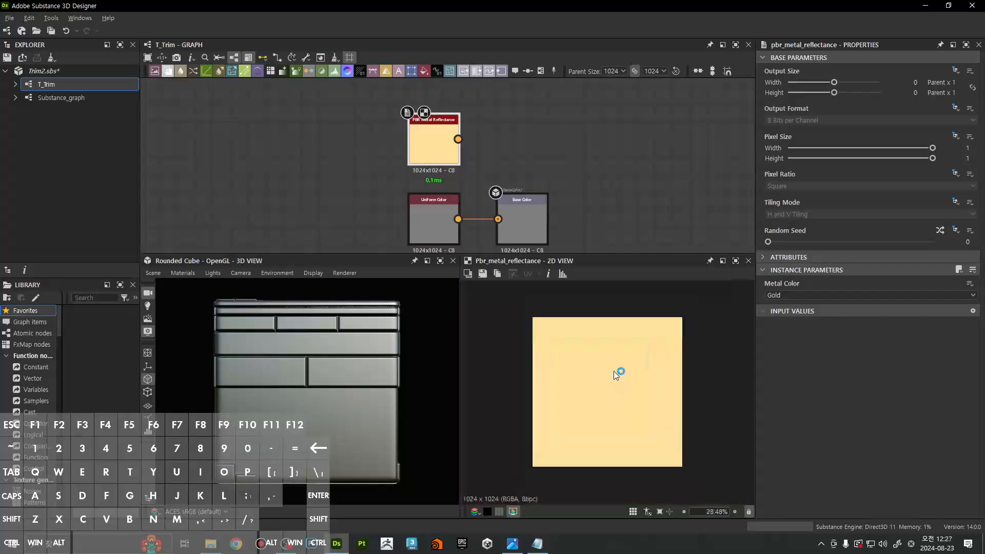
Set the PBR Metal Reflectance node's Metal Color to Iron and connect it to the Base Color output
click(773, 296)
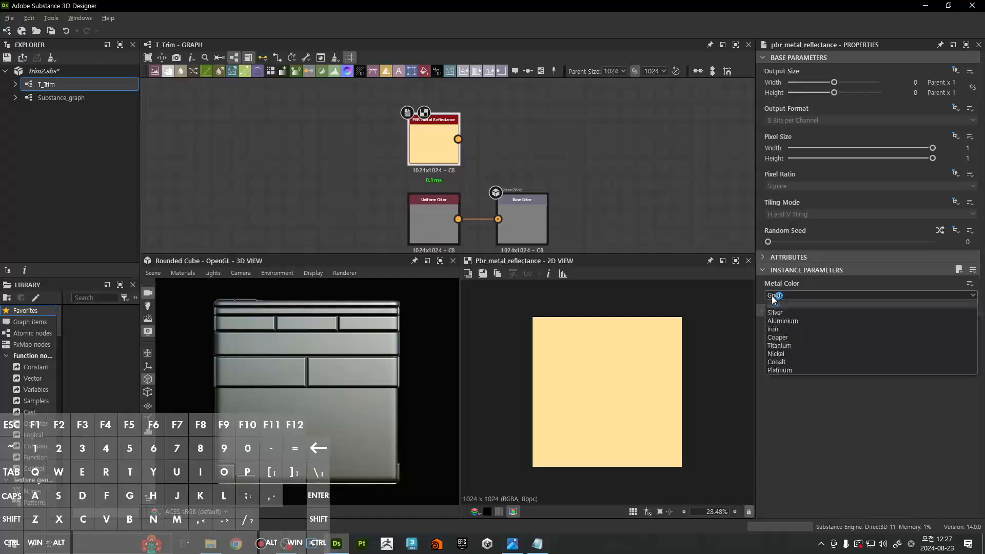
click(781, 330)
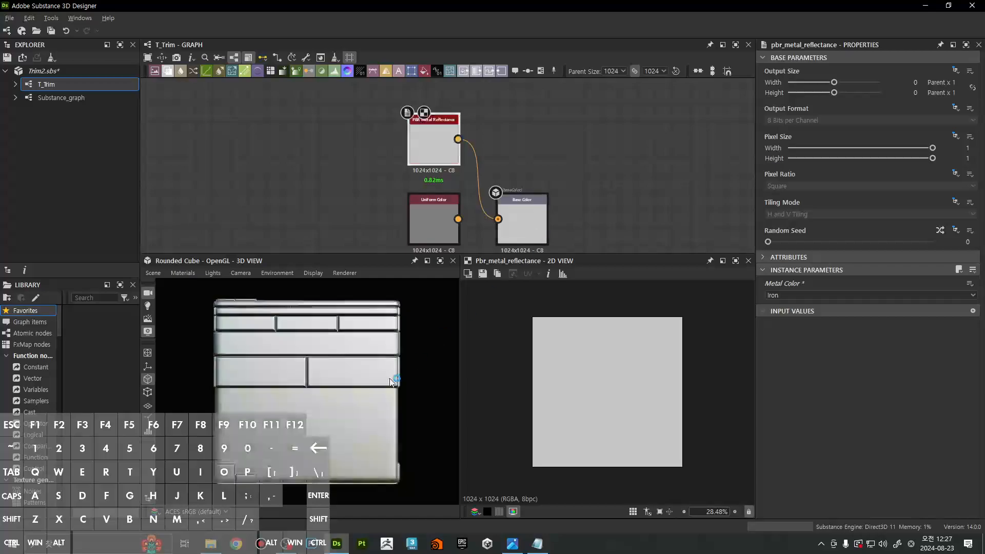
mouse_move(372, 383)
mouse_down()
mouse_move(380, 395)
mouse_move(330, 371)
mouse_move(217, 379)
mouse_move(464, 380)
mouse_move(371, 384)
mouse_move(359, 447)
mouse_move(352, 373)
mouse_move(371, 387)
mouse_up()
Move the PBR Metal Reflectance and Base Color pair away from the disconnected Uniform Color node, into empty graph space
scroll(570, 214, down, 6)
middle_drag(622, 222, 564, 133)
scroll(589, 156, down, 3)
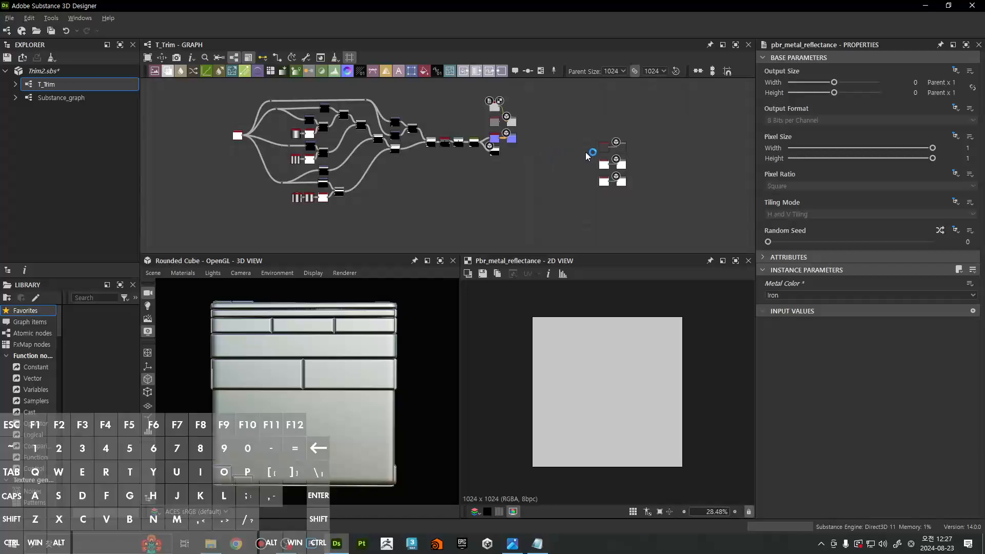
scroll(589, 153, up, 4)
scroll(585, 146, up, 1)
scroll(466, 145, up, 3)
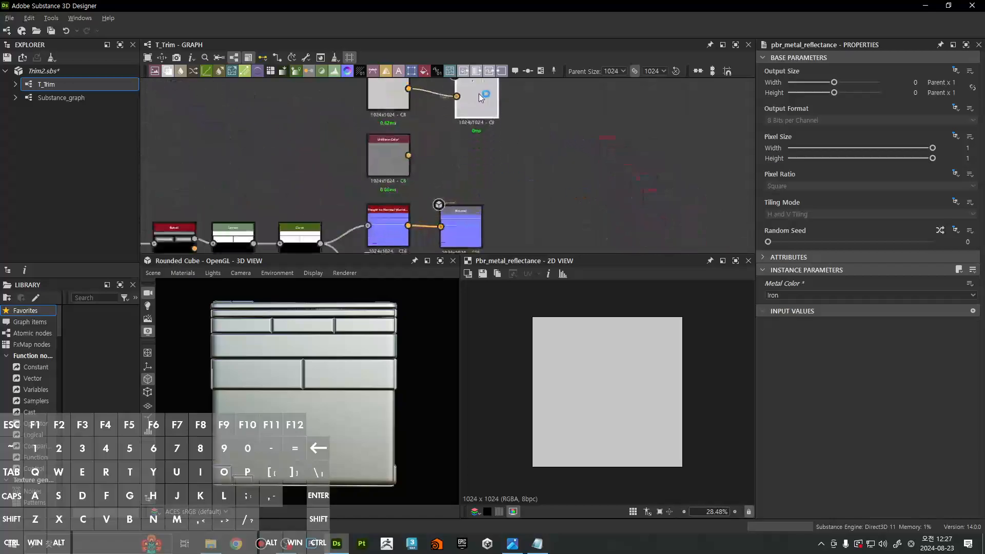
drag(479, 93, 636, 117)
scroll(573, 149, down, 3)
middle_drag(570, 146, 562, 213)
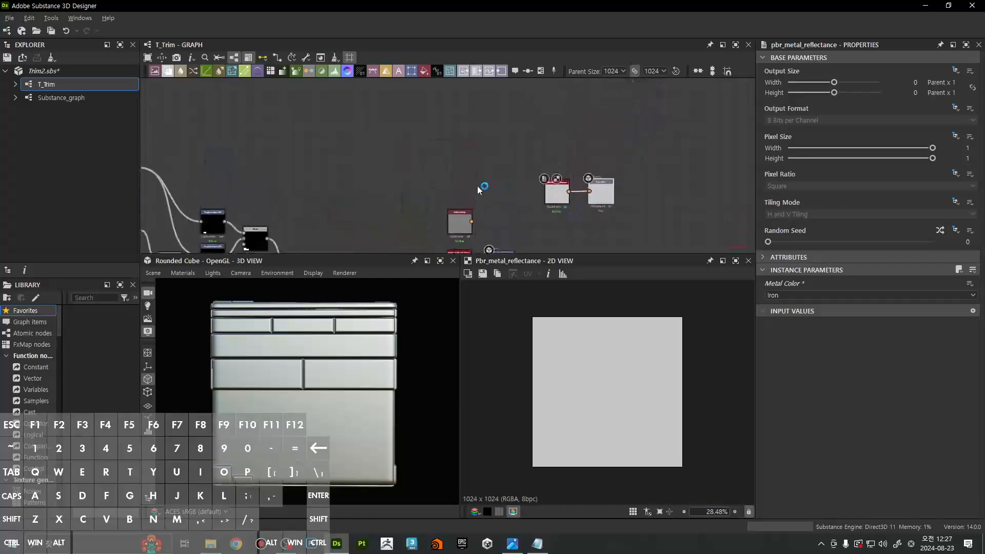
Search for "grunge" and add a Grunge Map 007 node in the empty space above the disconnected Uniform Color
scroll(466, 182, up, 1)
scroll(458, 181, down, 3)
scroll(450, 141, up, 3)
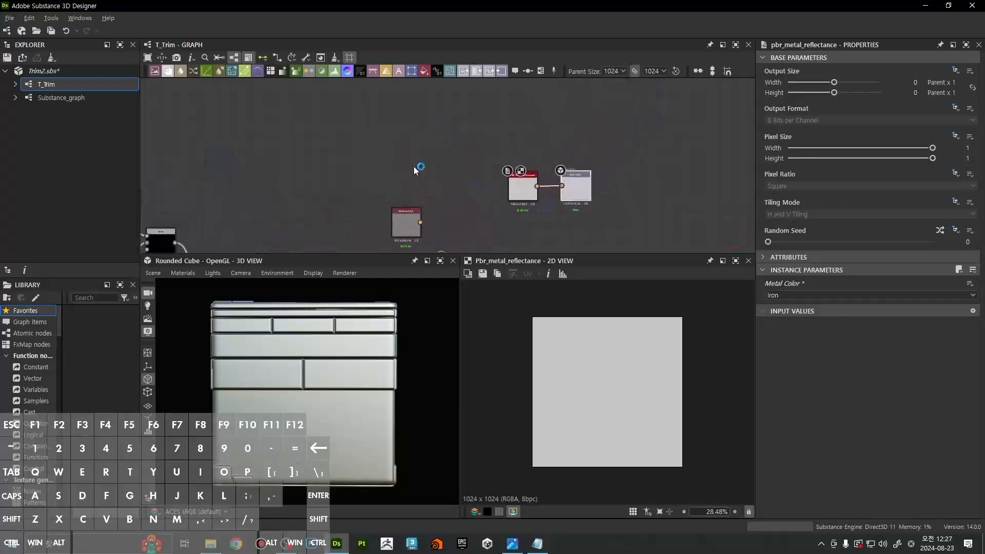
key(space)
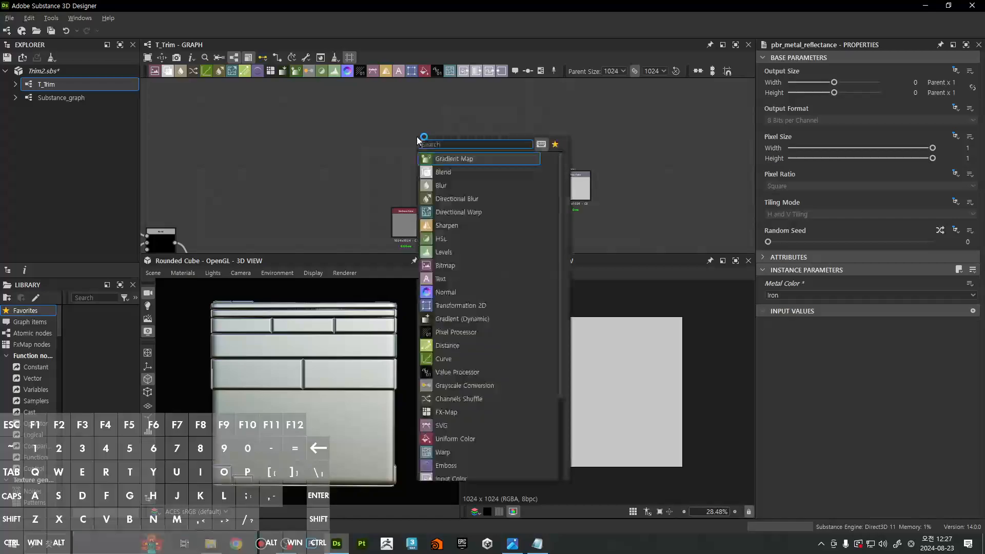
text(grunge)
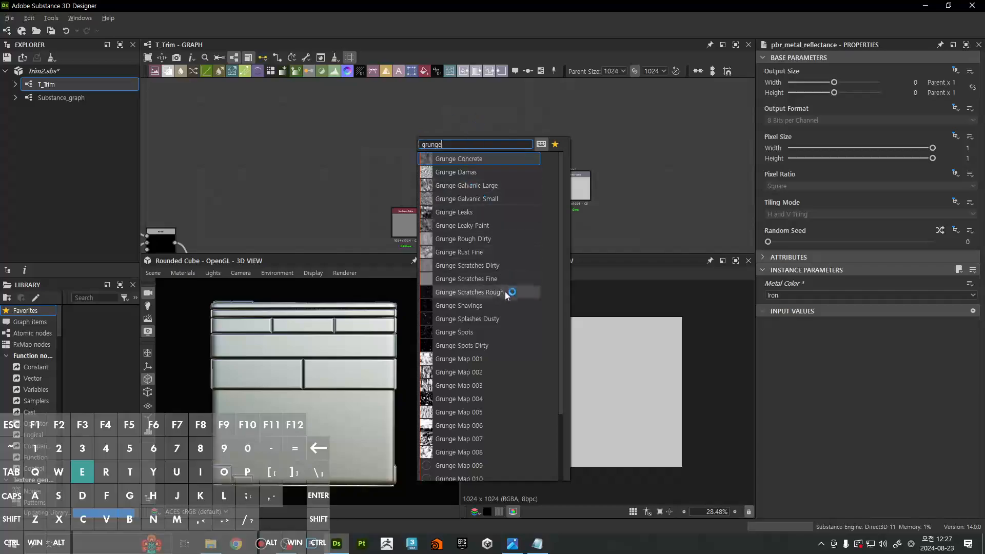
scroll(505, 291, down, 2)
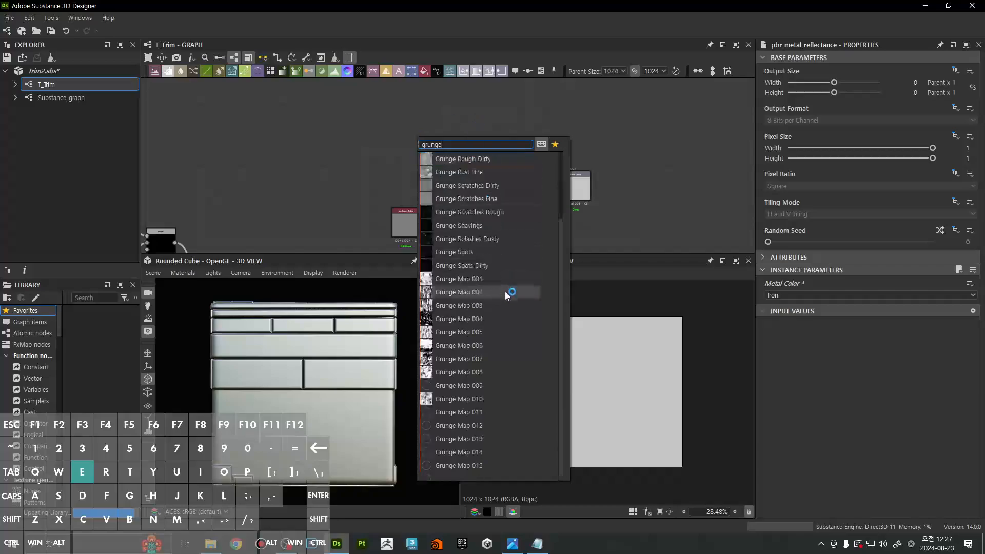
click(473, 361)
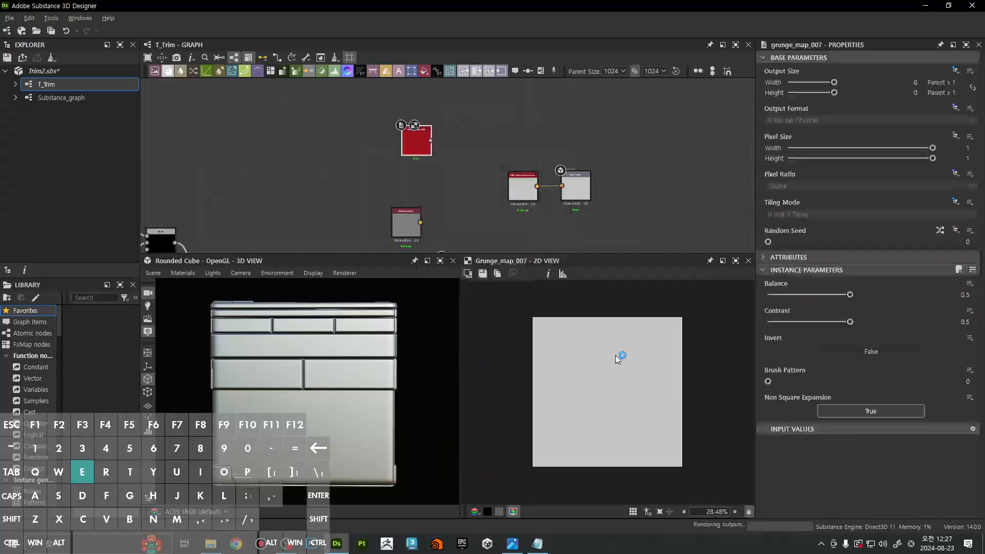
Set Grunge Map 007's Contrast to 0.04 and inspect its detail in the 2D view
mouse_move(770, 323)
mouse_down()
mouse_move(829, 321)
mouse_move(774, 323)
mouse_up()
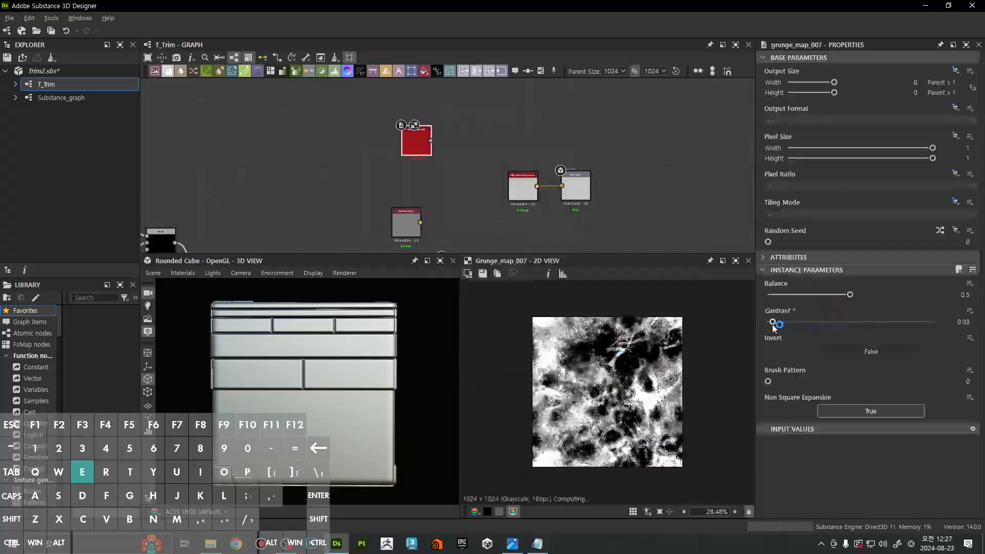
scroll(640, 333, up, 4)
mouse_move(640, 333)
middle_down()
mouse_move(604, 393)
mouse_move(626, 326)
middle_up()
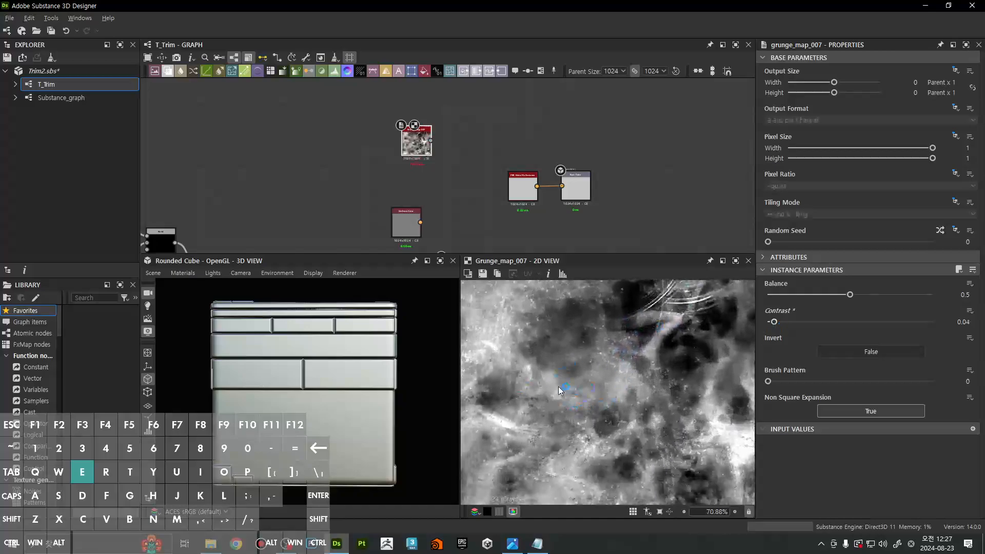
scroll(611, 371, down, 4)
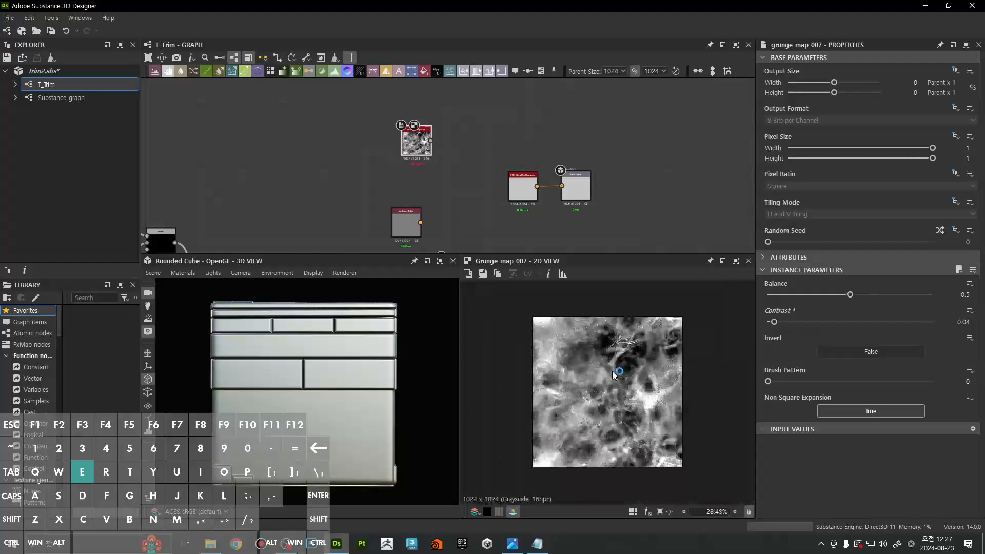
Search for "gradient" and add a Gradient Map node fed by Grunge Map 007
middle_drag(489, 147, 437, 155)
scroll(416, 153, up, 1)
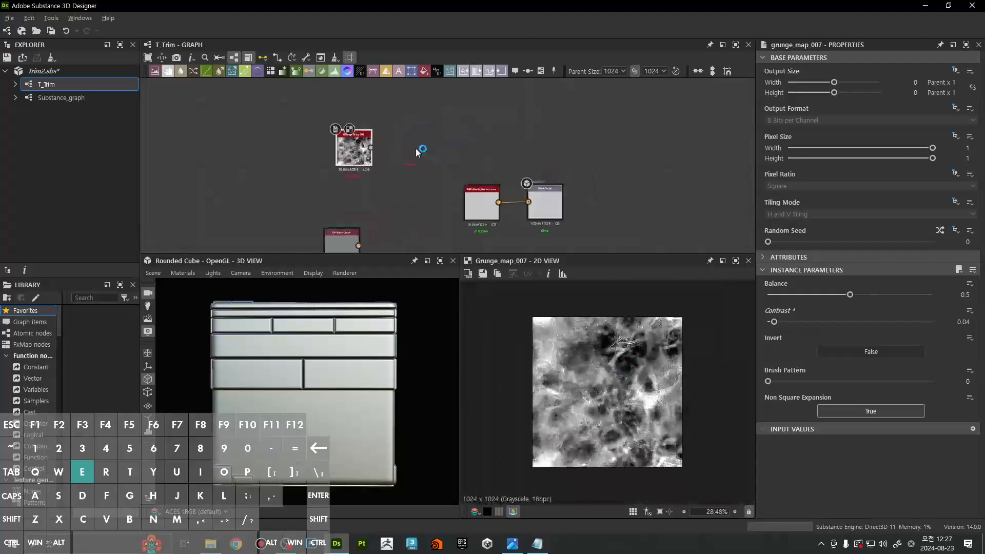
key(space)
text(gradient)
key(Return)
scroll(379, 147, up, 4)
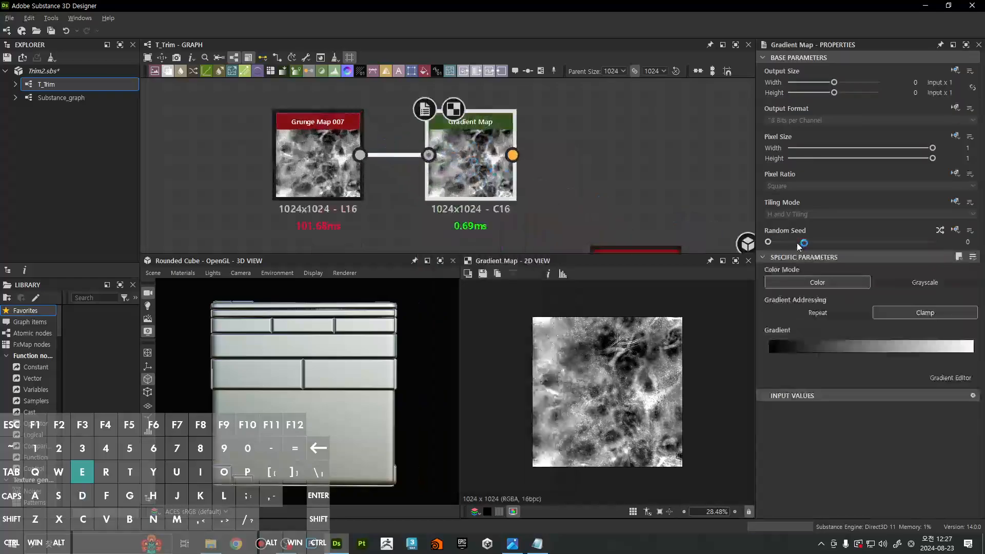
Switch to Chrome to view Google image results for "grunge texture" and preview the brown Pixabay grunge image
click(238, 546)
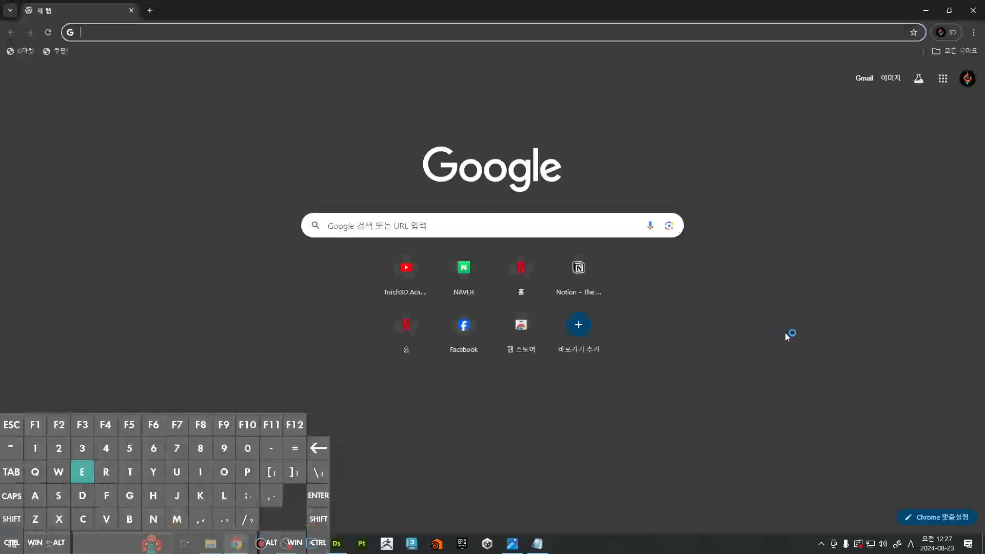
click(286, 544)
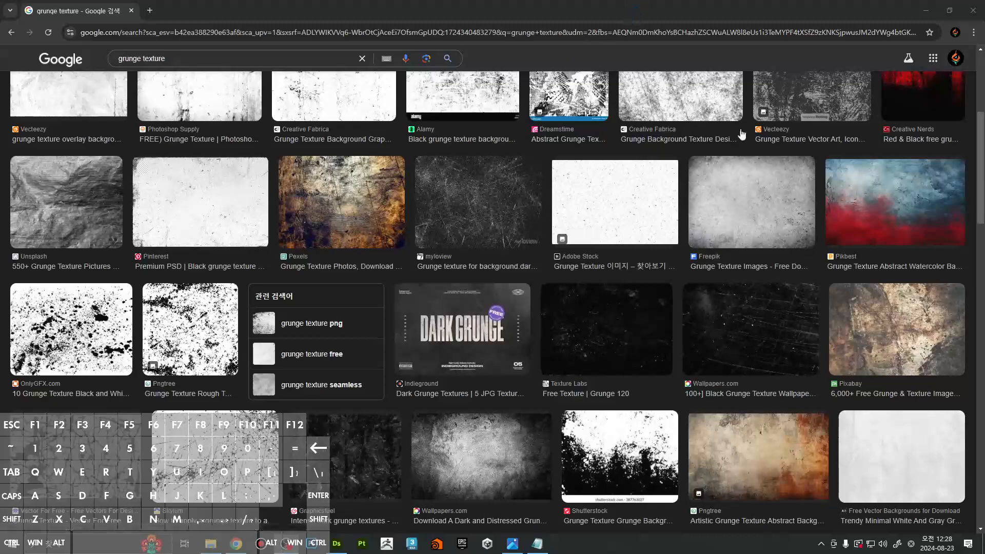
click(908, 333)
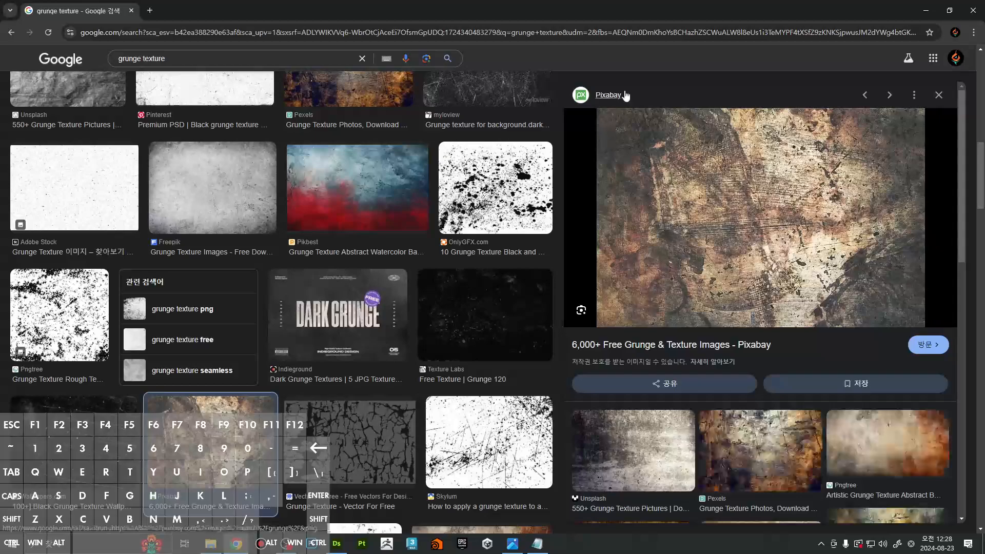
drag(665, 10, 984, 216)
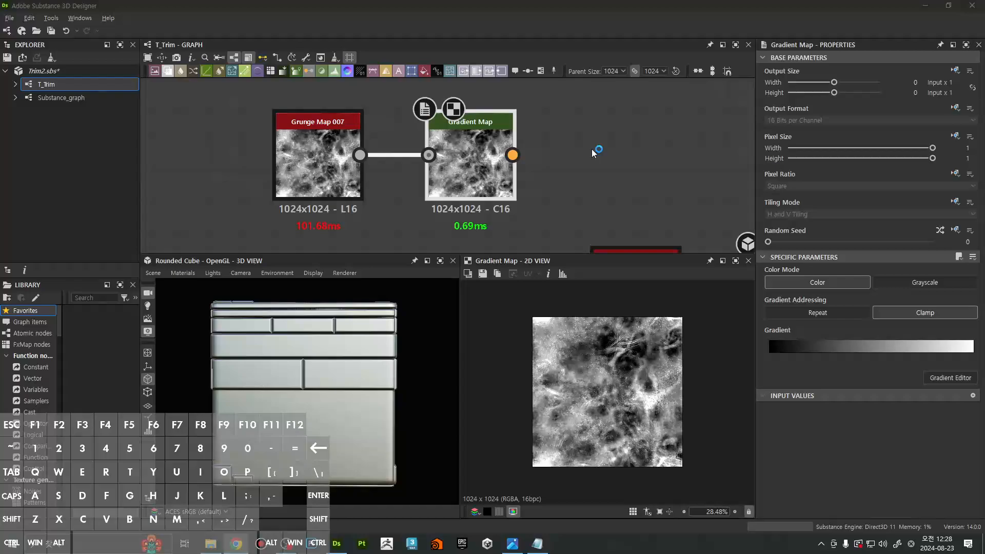
Back in Substance 3D Designer, show Grunge Map 007 in the 2D view and compare it with the Gradient Map node
click(475, 171)
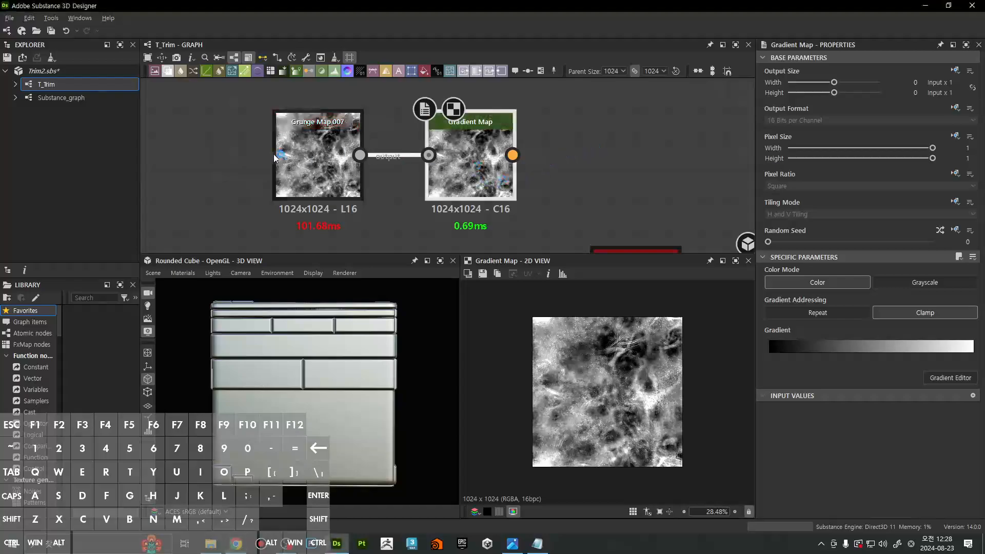
click(297, 159)
scroll(318, 153, down, 3)
scroll(285, 132, up, 4)
middle_drag(320, 144, 364, 186)
middle_drag(433, 172, 545, 171)
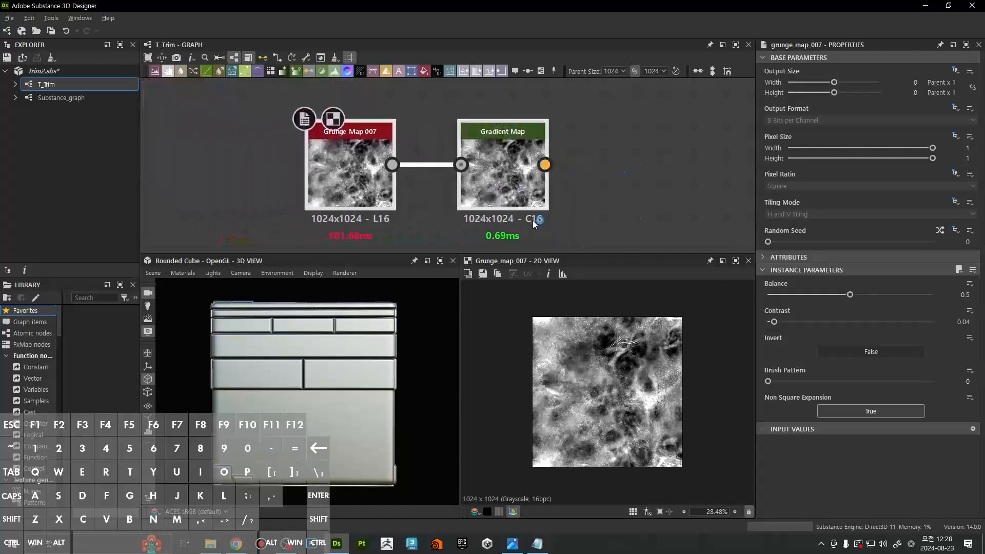
Try dark red shades on the black start key in the Gradient Editor and show the Gradient Map in the 2D view
click(505, 180)
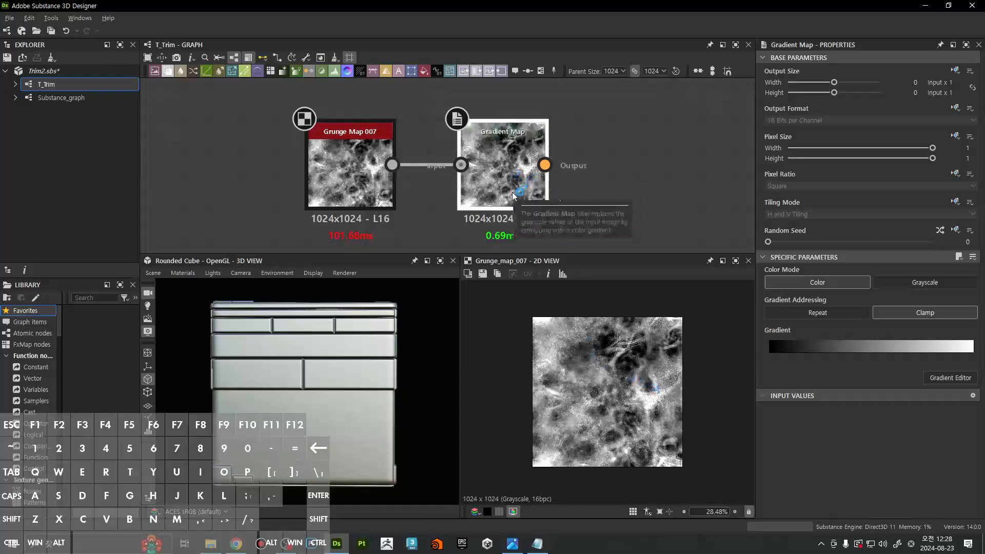
click(937, 378)
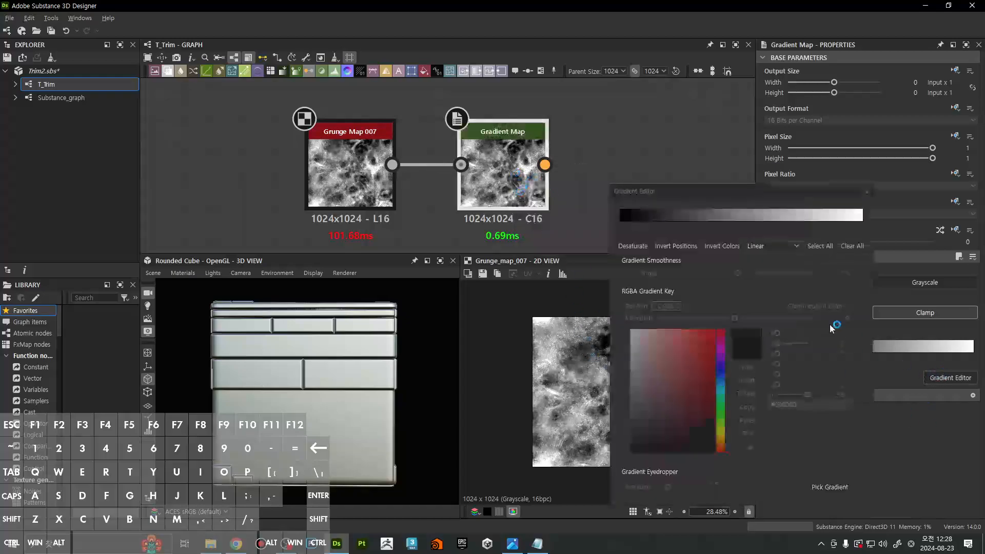
click(623, 224)
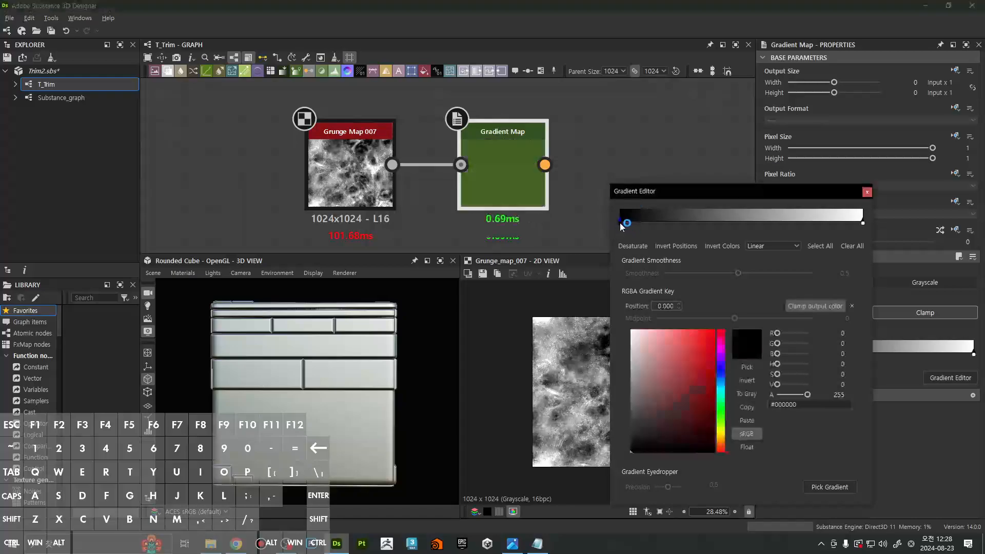
mouse_move(668, 367)
mouse_down()
mouse_move(748, 260)
mouse_move(543, 492)
mouse_up()
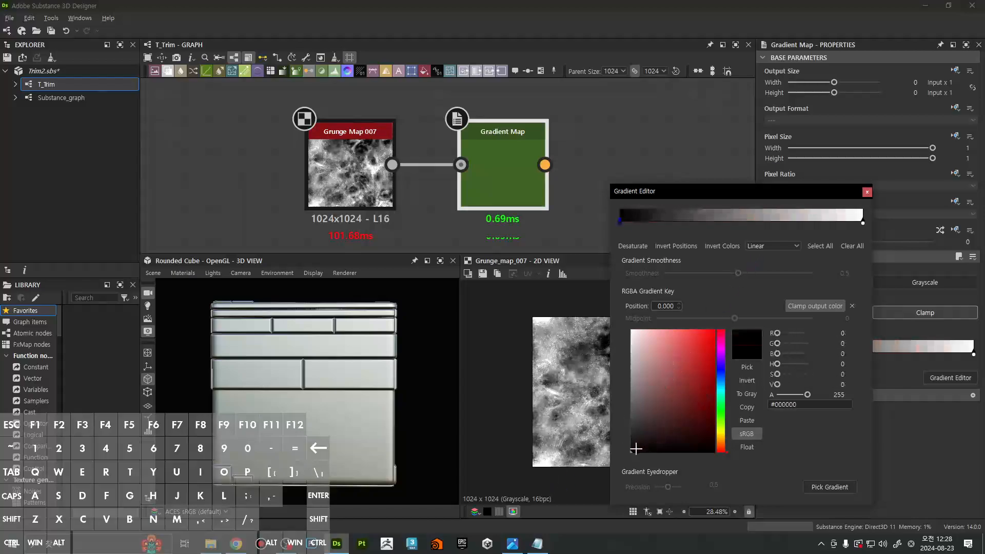
mouse_move(636, 449)
mouse_down()
mouse_move(589, 277)
mouse_move(558, 505)
mouse_up()
mouse_move(548, 550)
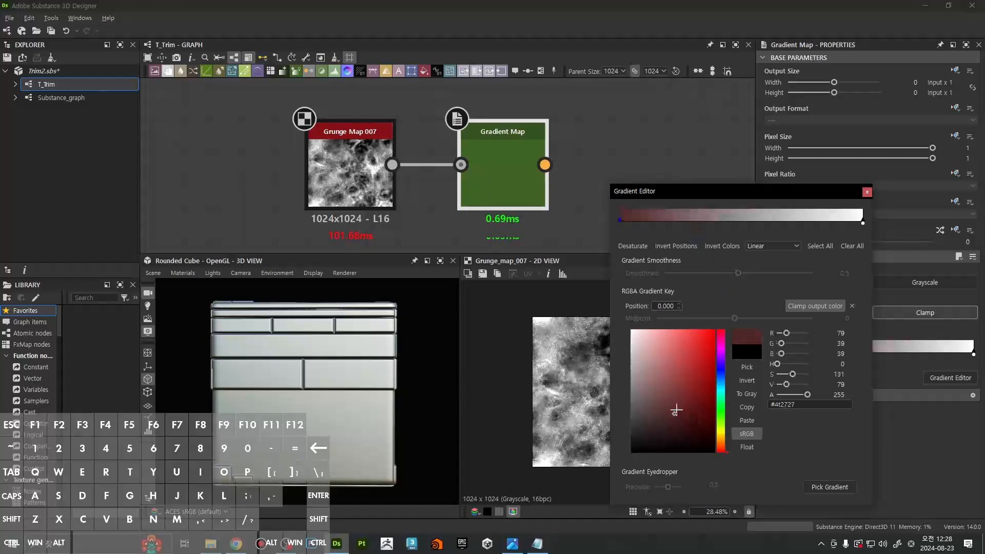
double_click(487, 197)
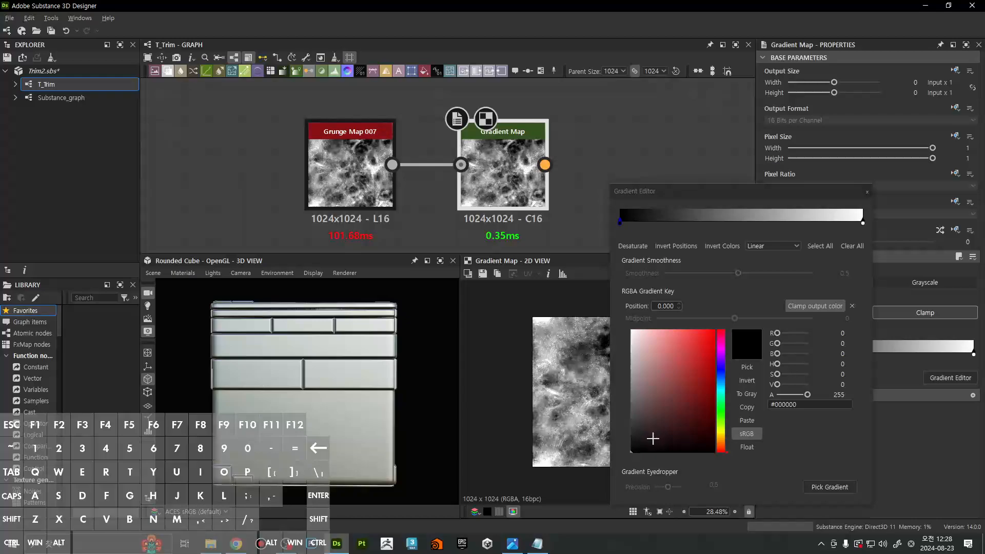
Color the gradient blue #005bff at the start, salmon #ff7979 on a new key at 0.477, and green #00ff0f at the end
drag(653, 439, 715, 330)
click(722, 378)
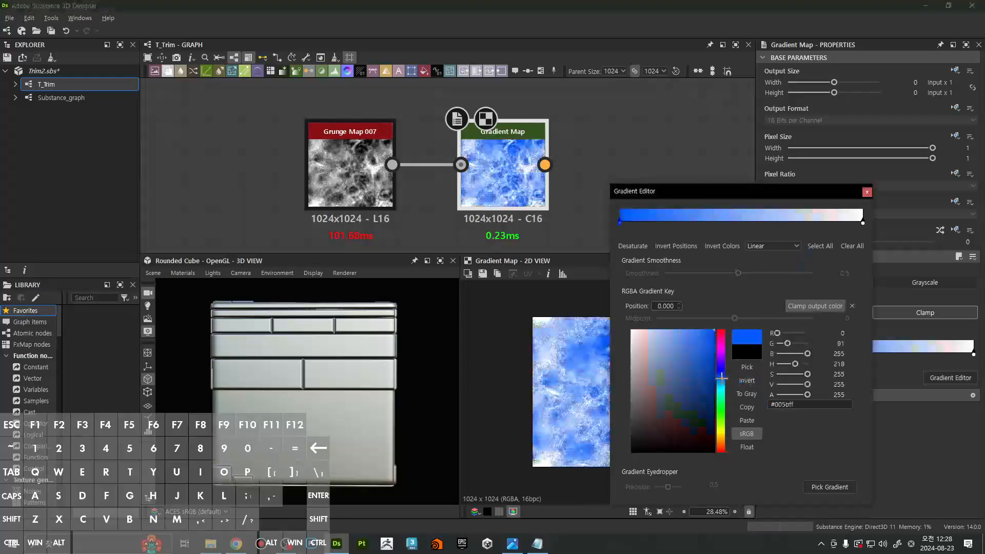
click(736, 226)
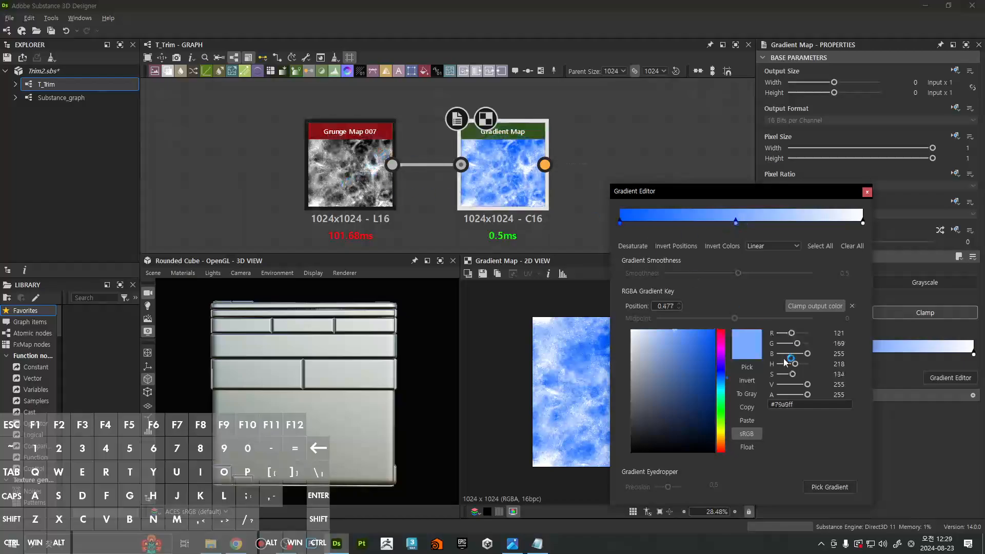
click(721, 415)
drag(725, 415, 726, 485)
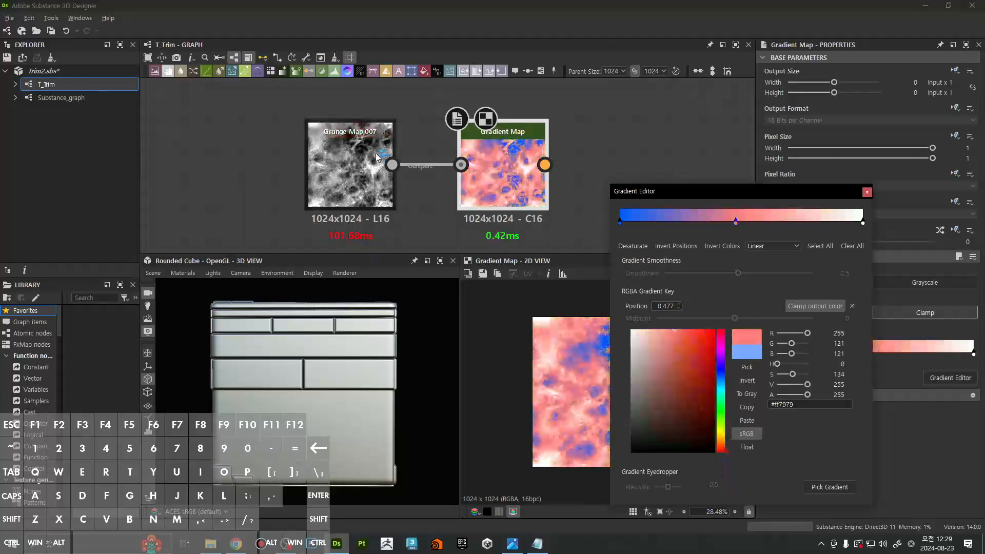
click(863, 222)
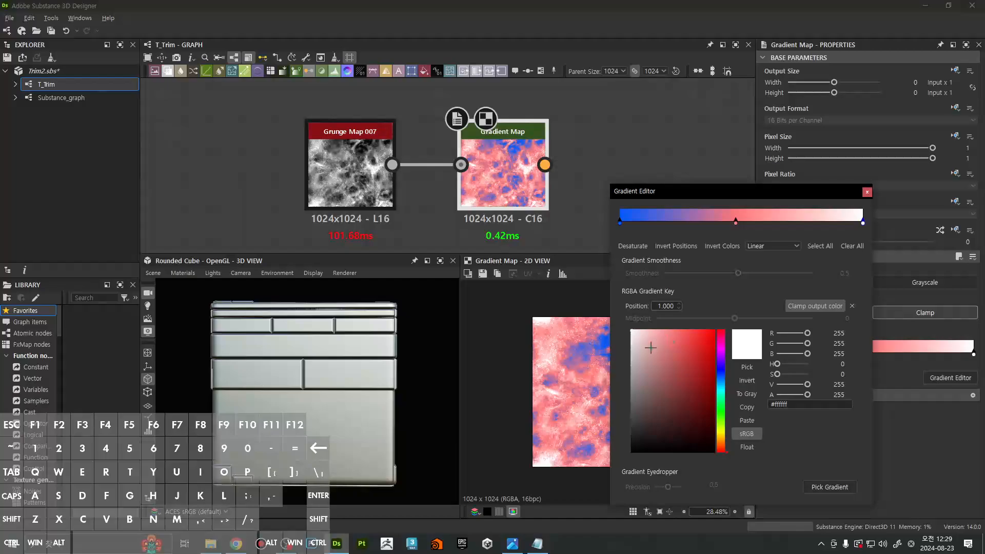
drag(721, 422, 721, 410)
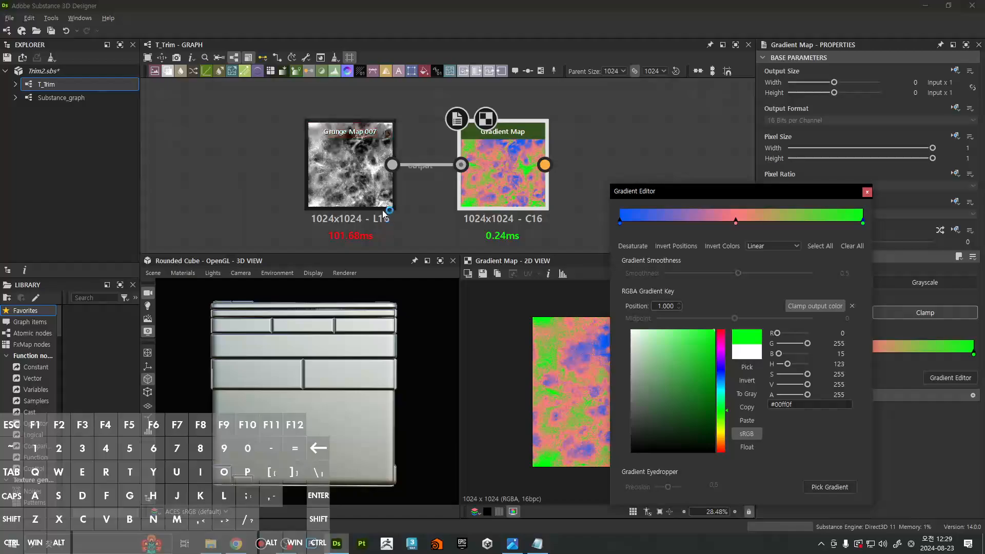
Compare the Grunge Map 007 and Gradient Map results in the 2D view and delete the Gradient Map node
double_click(364, 191)
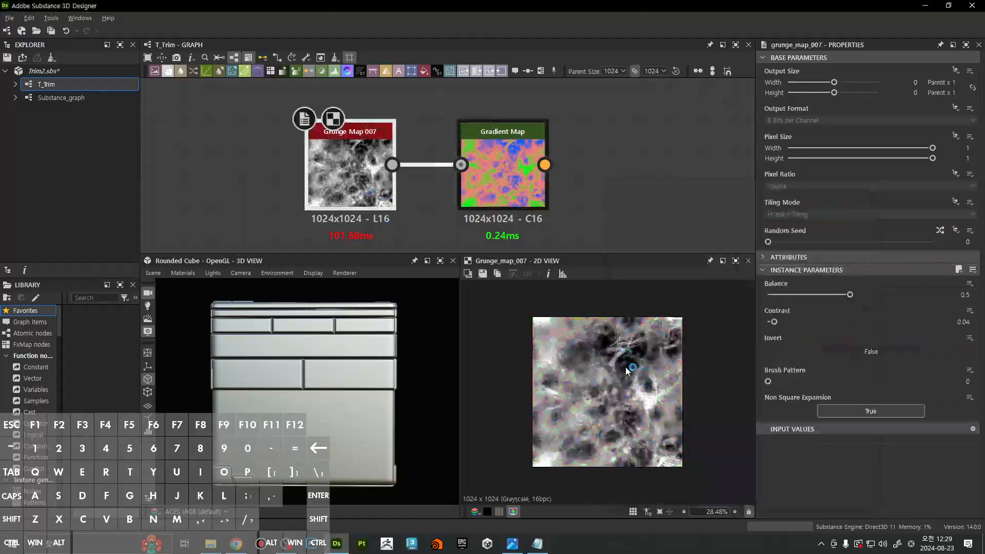
double_click(526, 202)
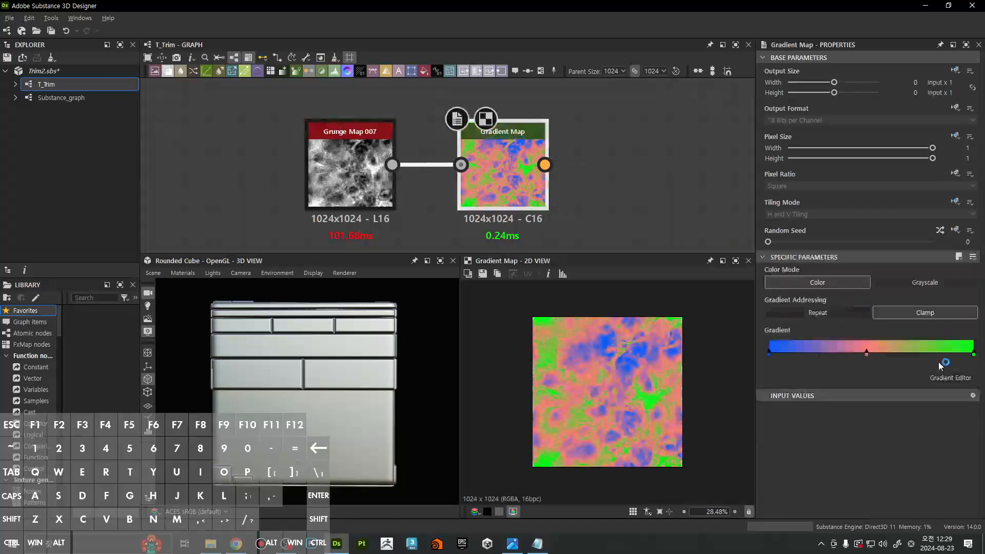
key(Delete)
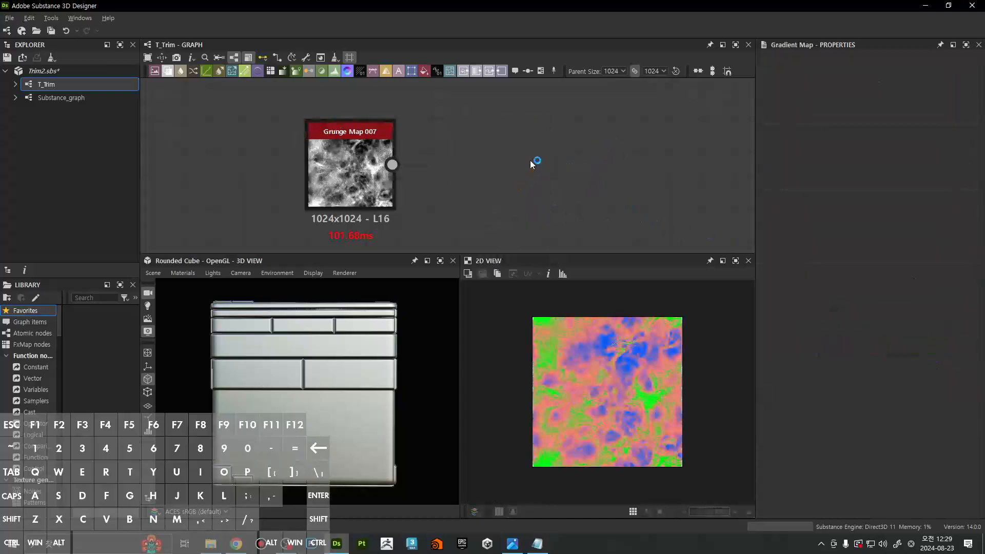
Add a new Gradient Map node beside Grunge Map 007 and connect the grunge map's output to its input
key(space)
text(gra)
key(Return)
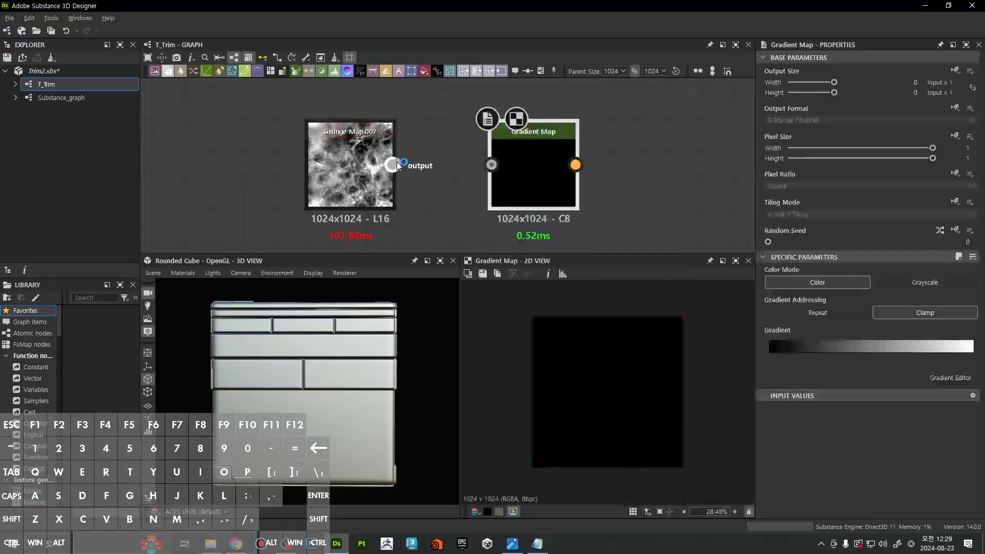
drag(393, 165, 492, 165)
drag(539, 161, 507, 161)
Arrange the Gradient Editor beside the browser and pick a gradient along a diagonal stroke across the Pixabay grunge image
click(953, 380)
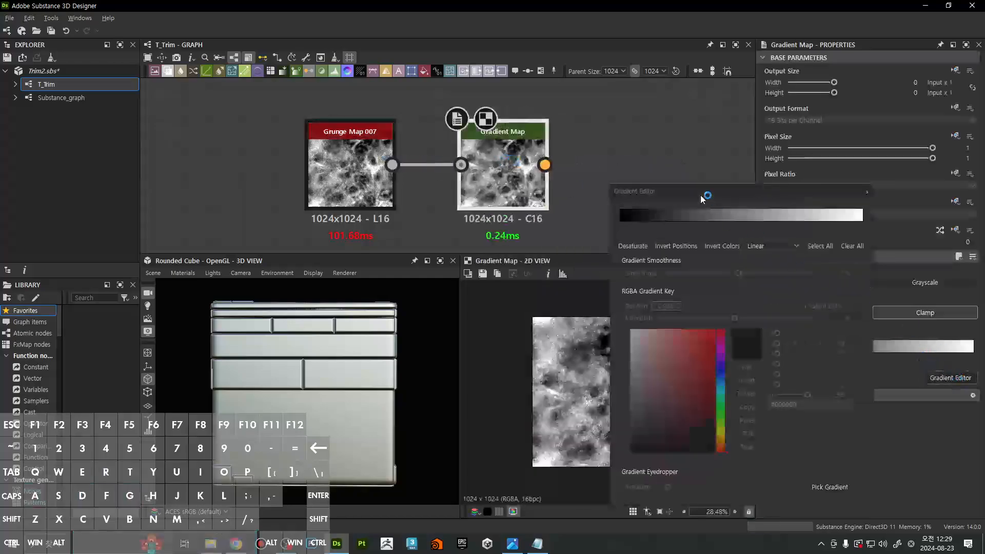
drag(698, 195, 332, 127)
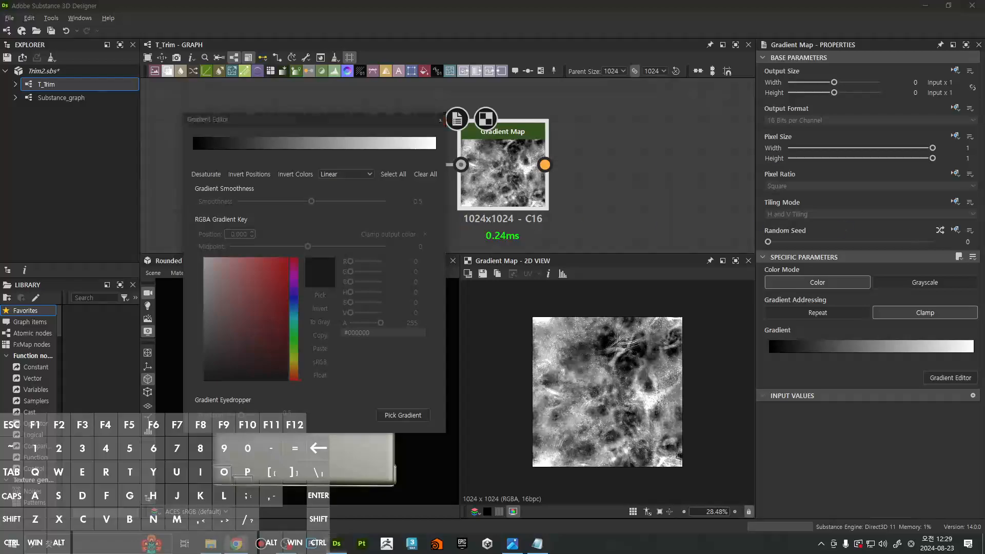
drag(984, 120, 696, 54)
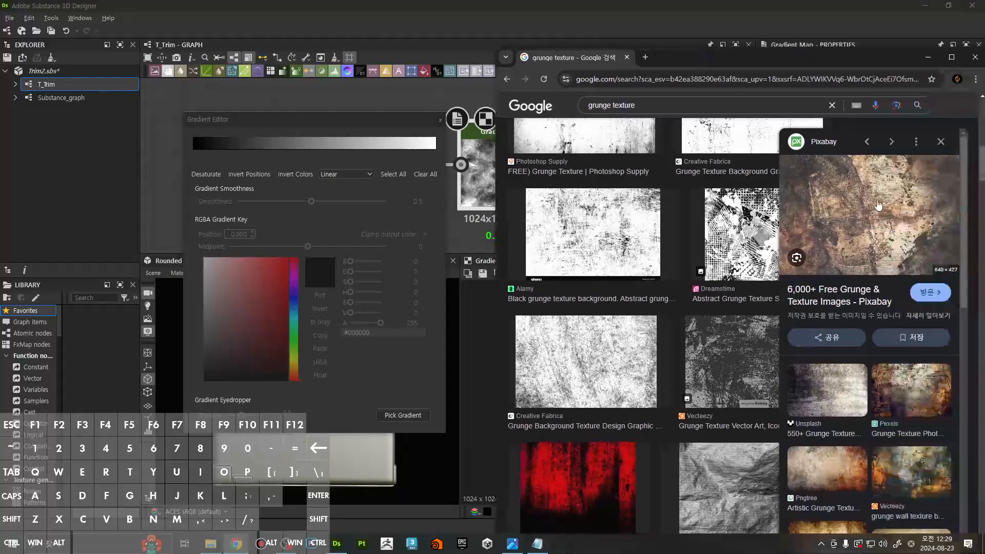
drag(857, 9, 464, 31)
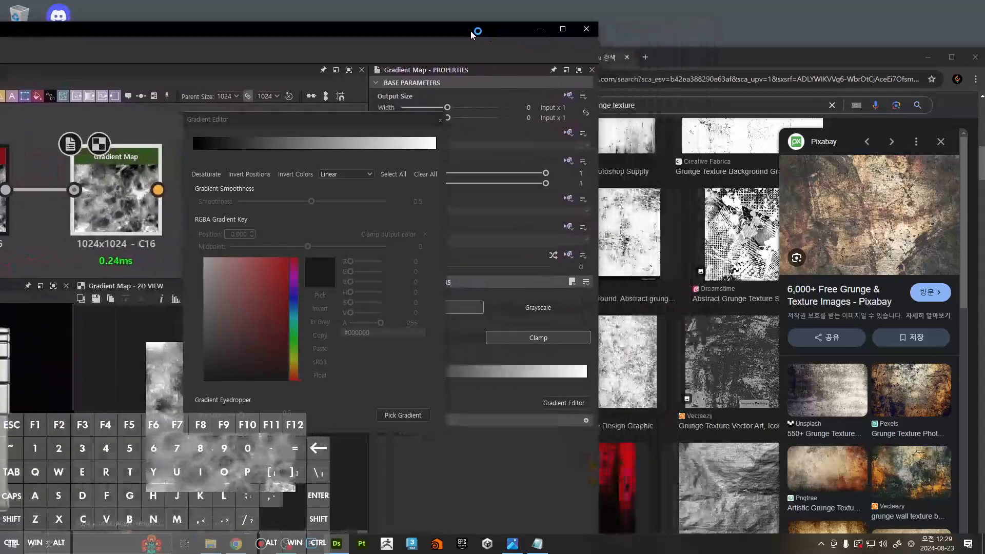
click(402, 416)
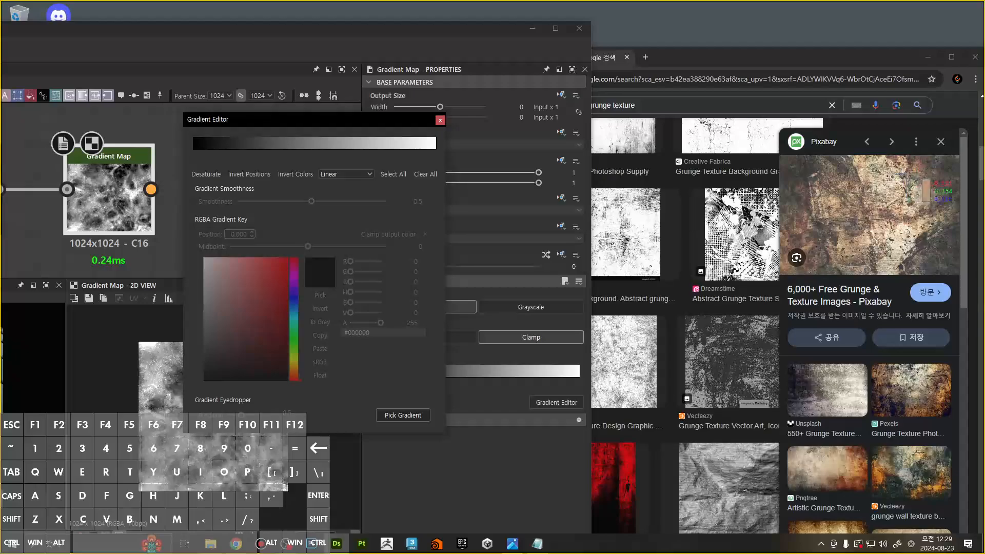
mouse_move(918, 173)
mouse_down()
mouse_move(871, 207)
mouse_move(842, 255)
mouse_up()
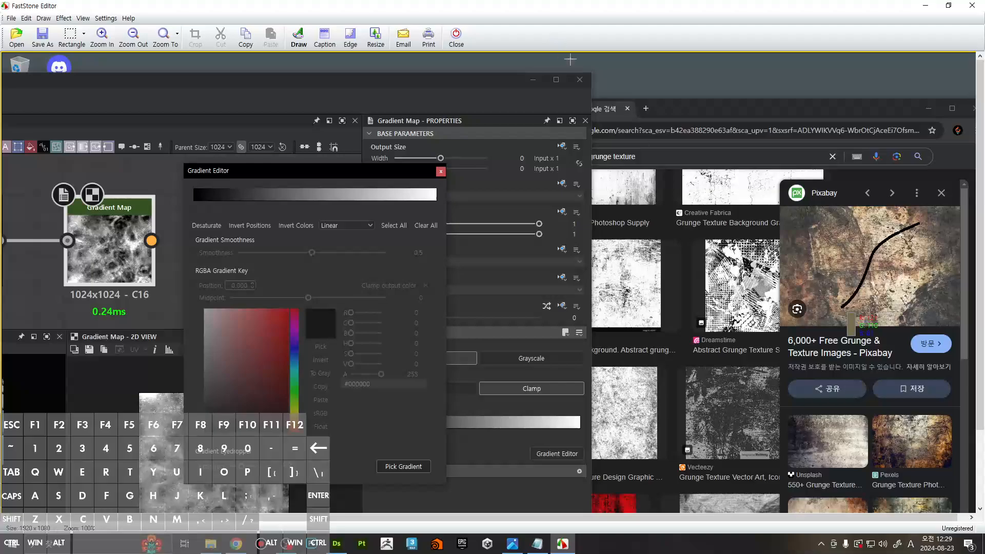
Examine the captured gradient-picking stroke on the Pixabay image in FastStone Editor
drag(574, 10, 481, 294)
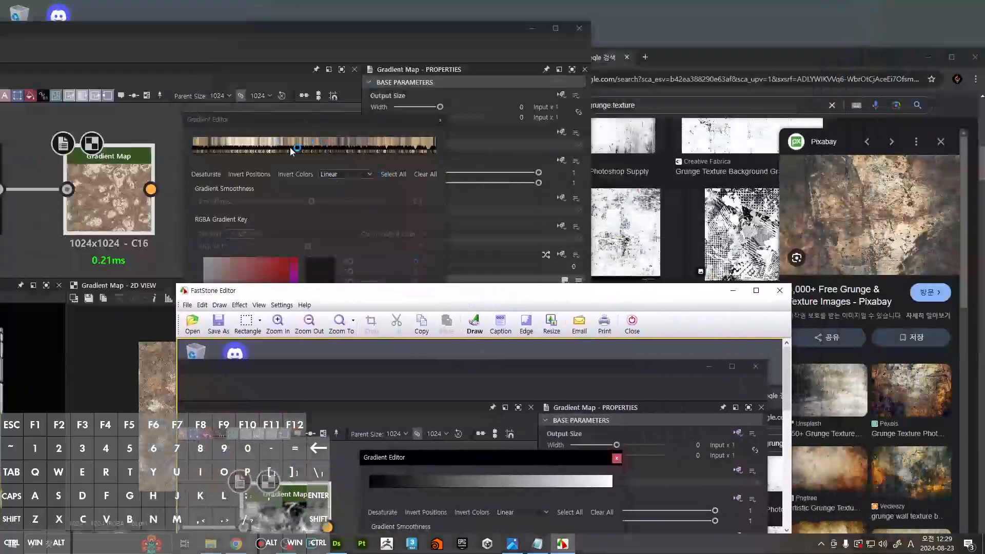
drag(554, 310, 566, 1)
ctrl+scroll(931, 283, up, 3)
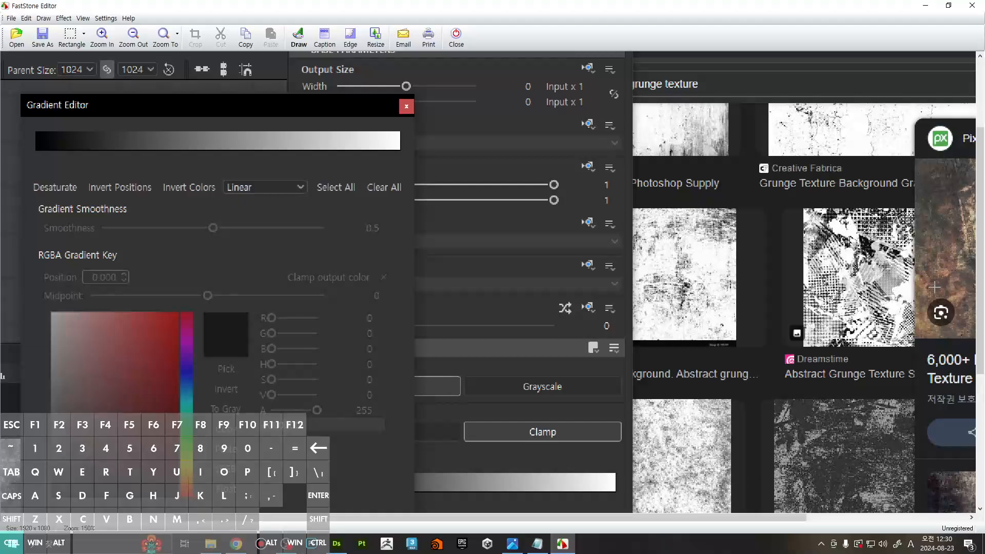
drag(707, 518, 913, 515)
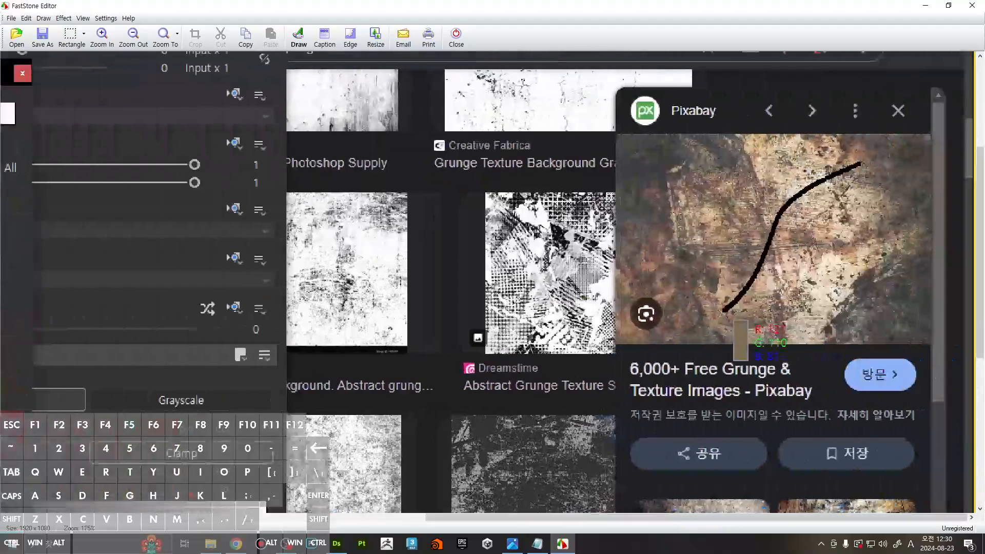
Annotate the capture in red, tracing the picked stroke and linking its ends to the gradient bar, and close it without saving
click(298, 36)
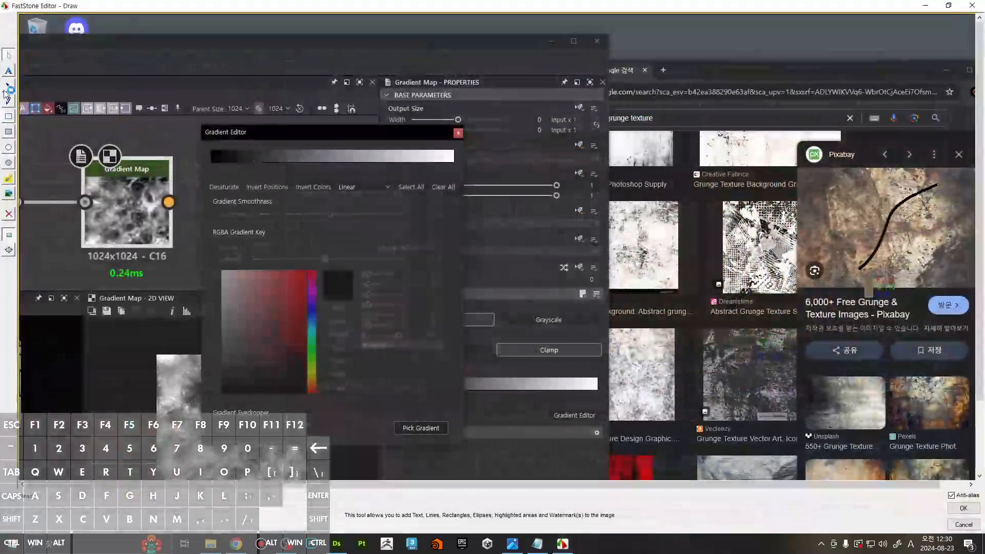
click(9, 101)
drag(944, 179, 936, 180)
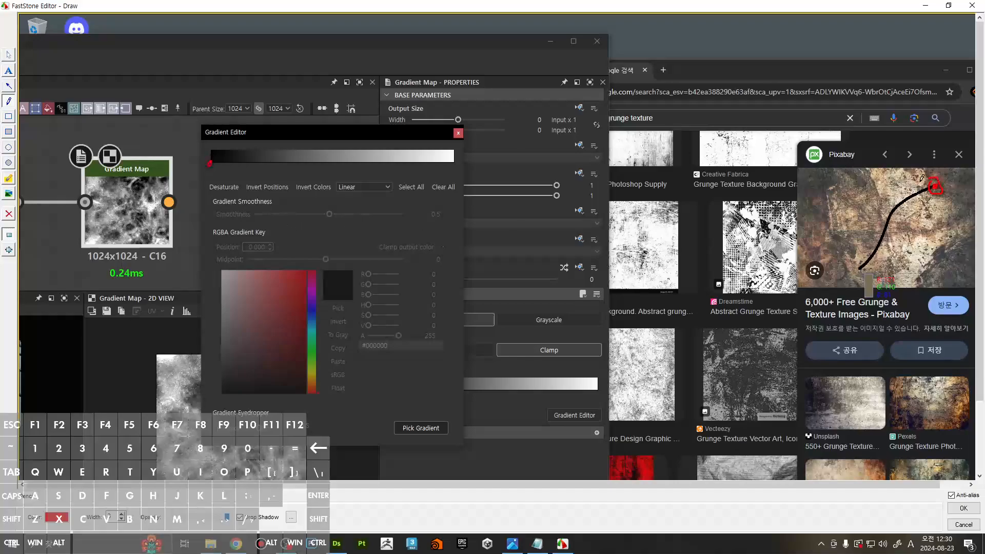
drag(915, 178, 843, 265)
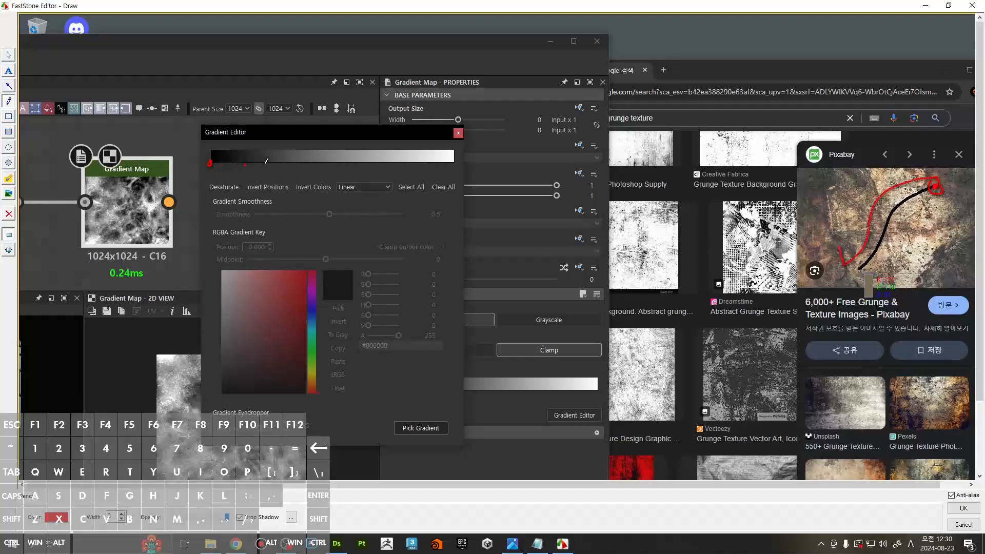
click(297, 162)
mouse_move(842, 258)
mouse_down()
mouse_move(482, 163)
mouse_move(450, 163)
mouse_up()
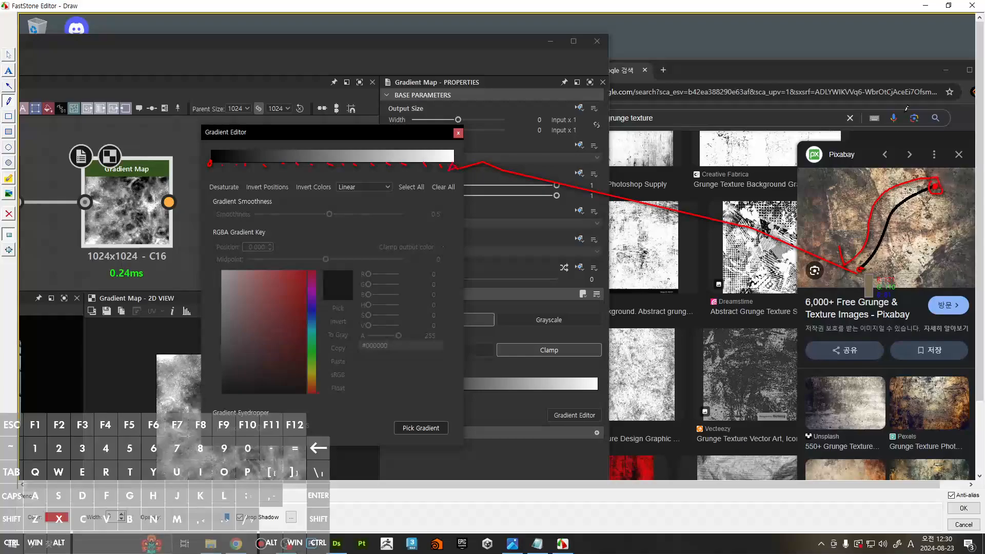
click(973, 5)
click(974, 5)
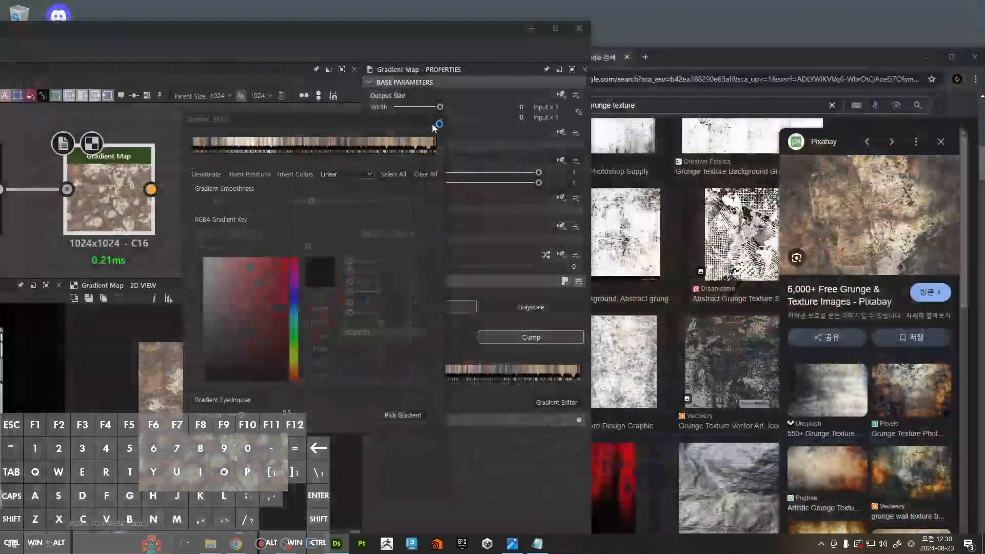
Close the Gradient Editor, maximize Substance 3D Designer again and inspect the picked gradient on the grunge map in the 2D view
click(439, 119)
click(555, 29)
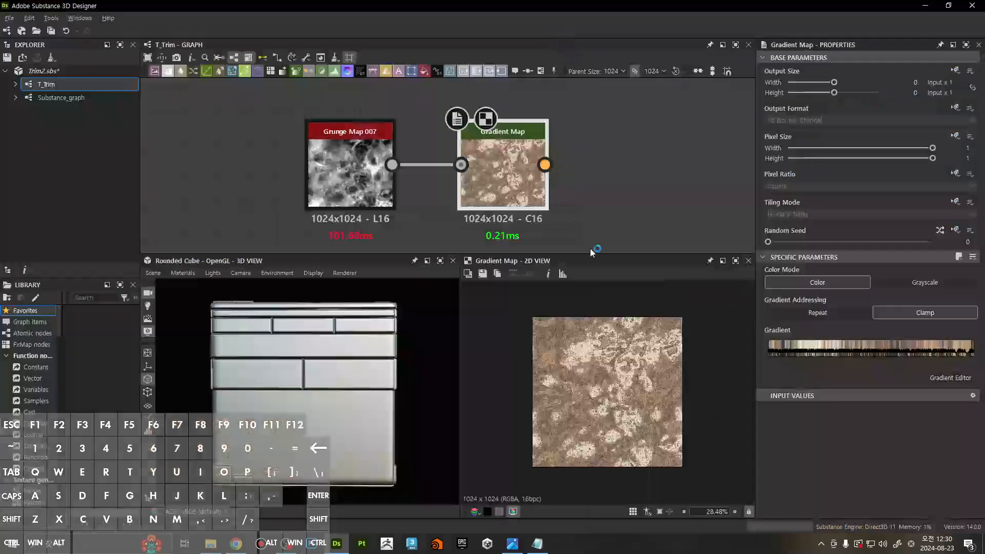
scroll(578, 340, up, 5)
scroll(637, 370, down, 5)
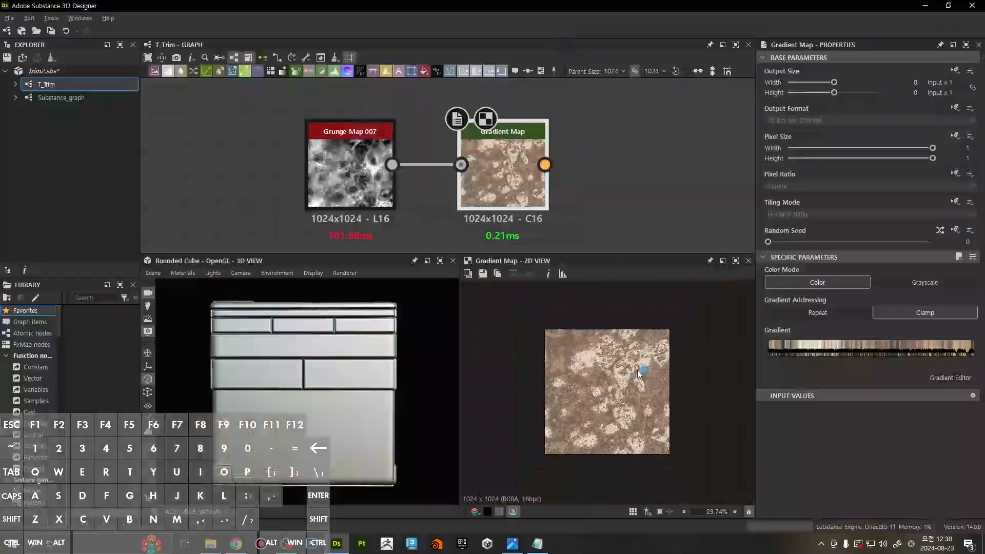
scroll(612, 366, up, 2)
scroll(585, 165, down, 8)
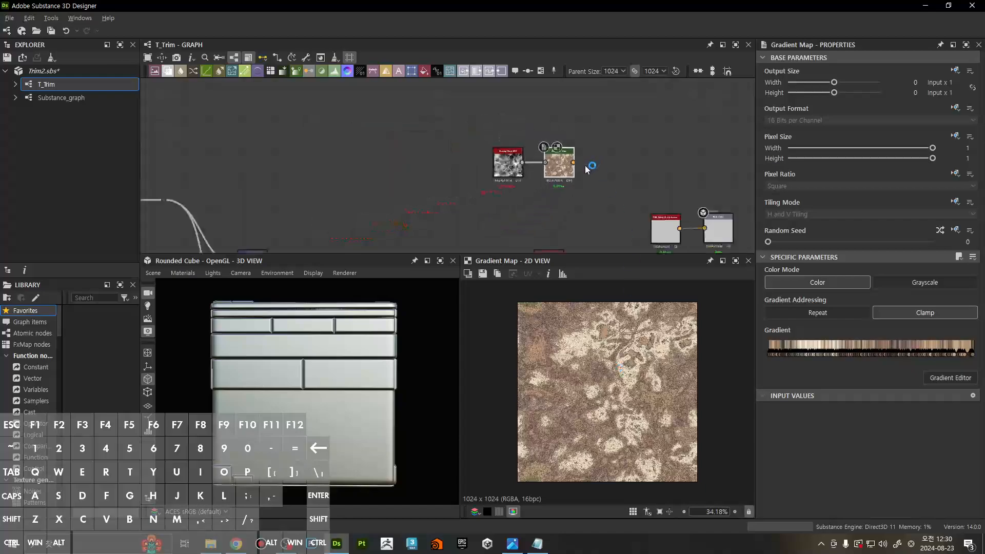
Reposition the Grunge Map 007 and Gradient Map nodes directly above the gray Uniform Color node
middle_drag(596, 187, 500, 120)
drag(389, 134, 487, 146)
drag(595, 158, 499, 114)
click(549, 135)
scroll(520, 132, up, 5)
middle_drag(520, 132, 561, 184)
drag(498, 129, 641, 161)
middle_drag(592, 211, 607, 152)
scroll(608, 151, down, 3)
middle_drag(551, 196, 516, 222)
drag(380, 169, 491, 181)
drag(487, 174, 457, 174)
Move the PBR Metal Reflectance node closer to the Base Color output and show the Uniform Color node in the 2D view
scroll(505, 238, up, 3)
click(504, 237)
double_click(427, 229)
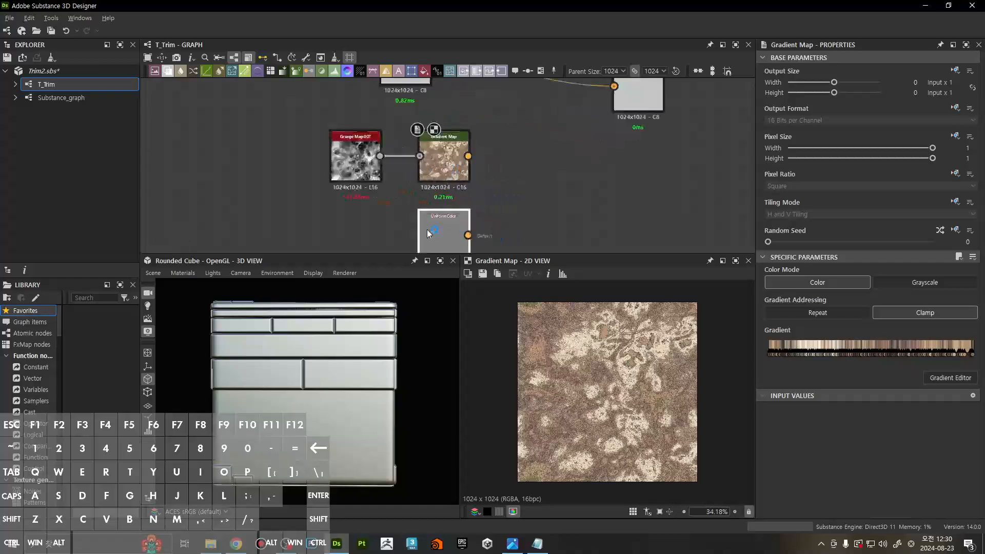
middle_drag(454, 192, 510, 244)
double_click(441, 128)
drag(448, 124, 614, 138)
middle_drag(552, 220, 540, 118)
double_click(491, 174)
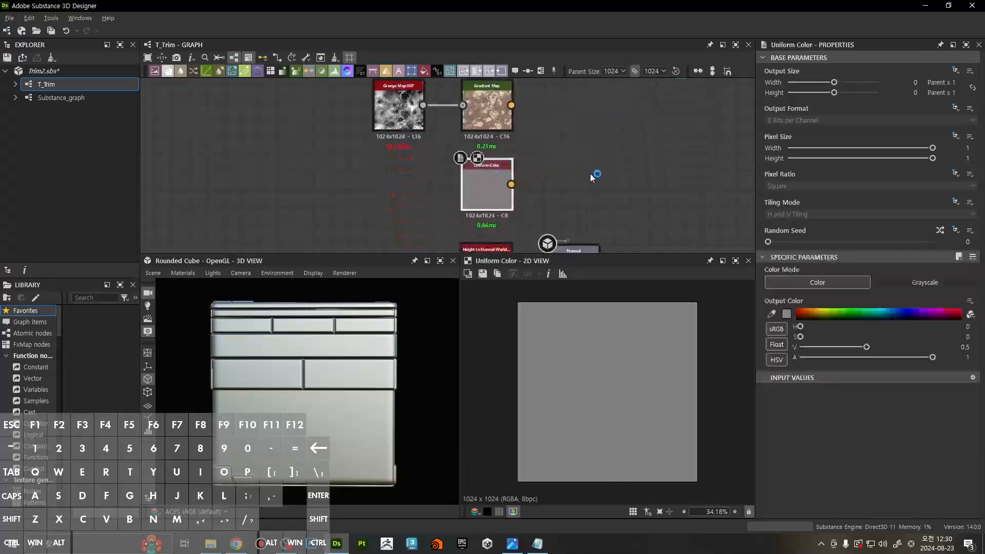
middle_drag(590, 174, 573, 199)
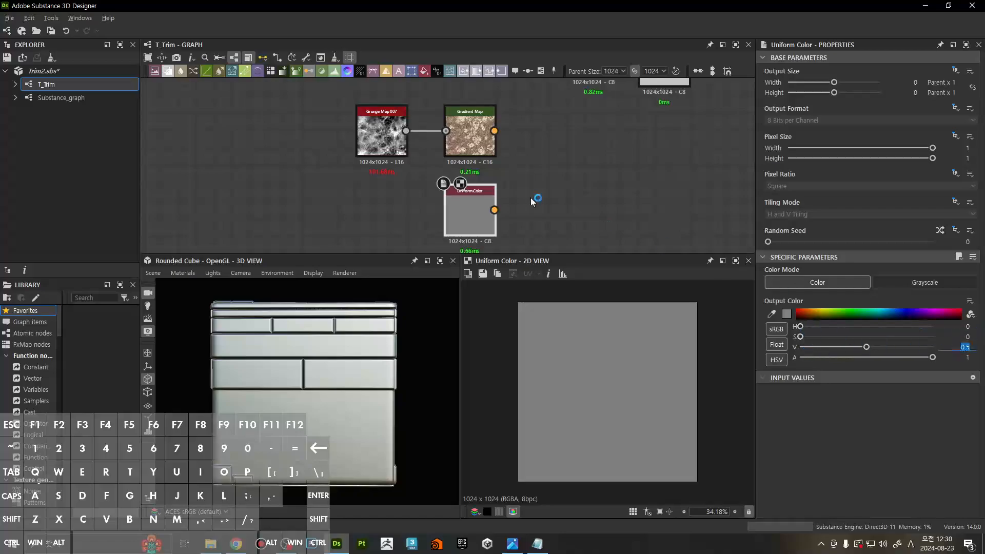
Add a Blend node with the Gradient Map as foreground and the Uniform Color as background
scroll(531, 181, down, 1)
key(space)
text(blen)
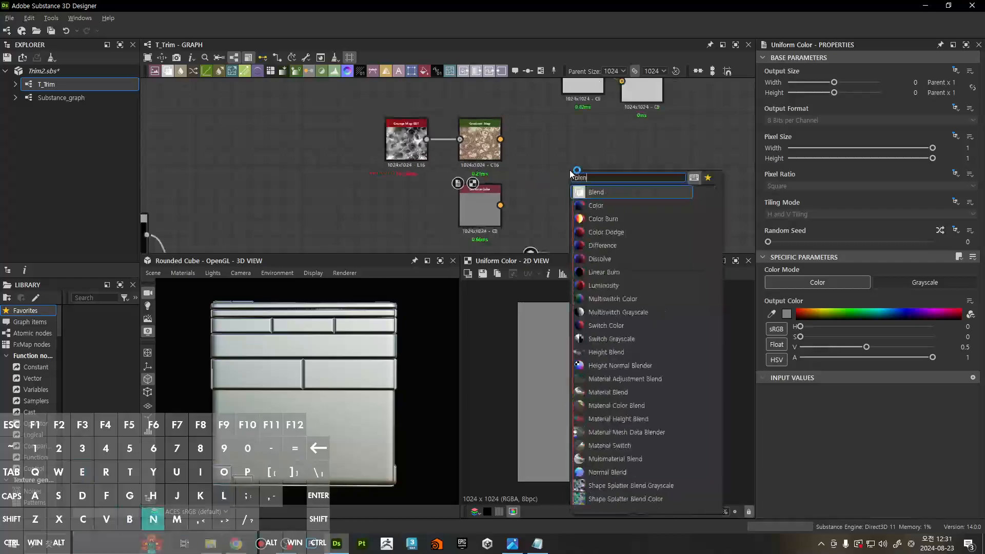
key(Return)
mouse_move(500, 139)
mouse_down()
mouse_move(548, 166)
mouse_move(500, 205)
mouse_up()
Set the Blend node's blending mode to Overlay and its opacity to 0.11
click(790, 309)
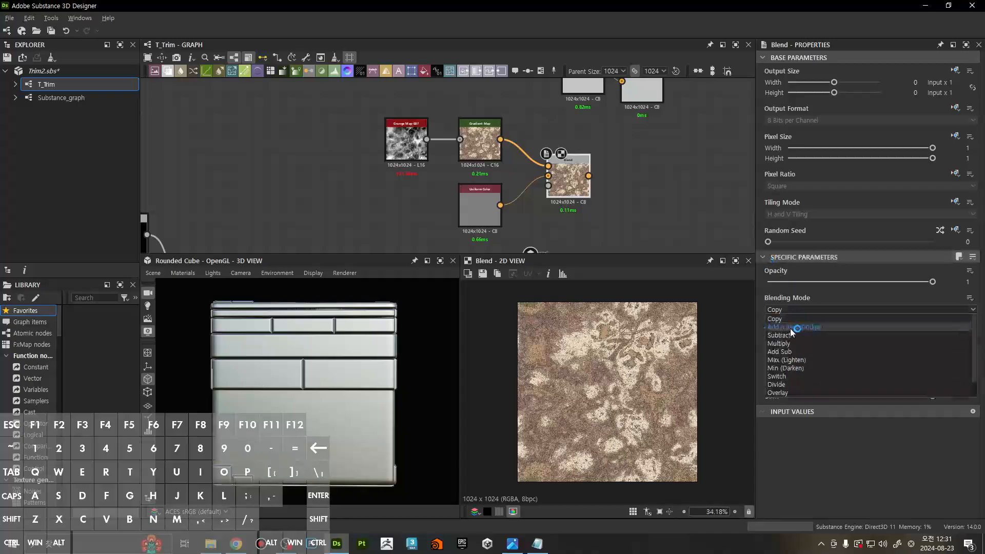
scroll(790, 354, down, 1)
click(789, 377)
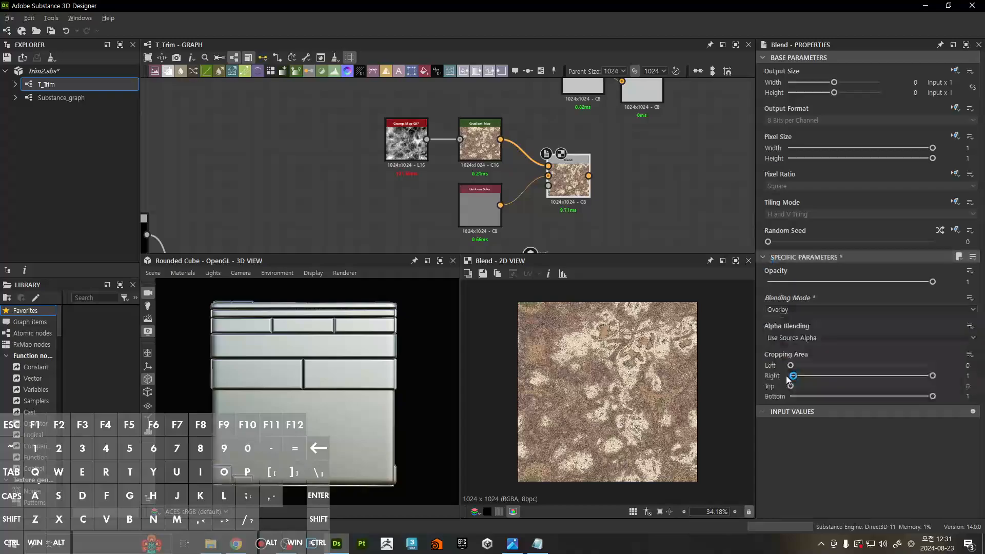
drag(879, 285, 786, 288)
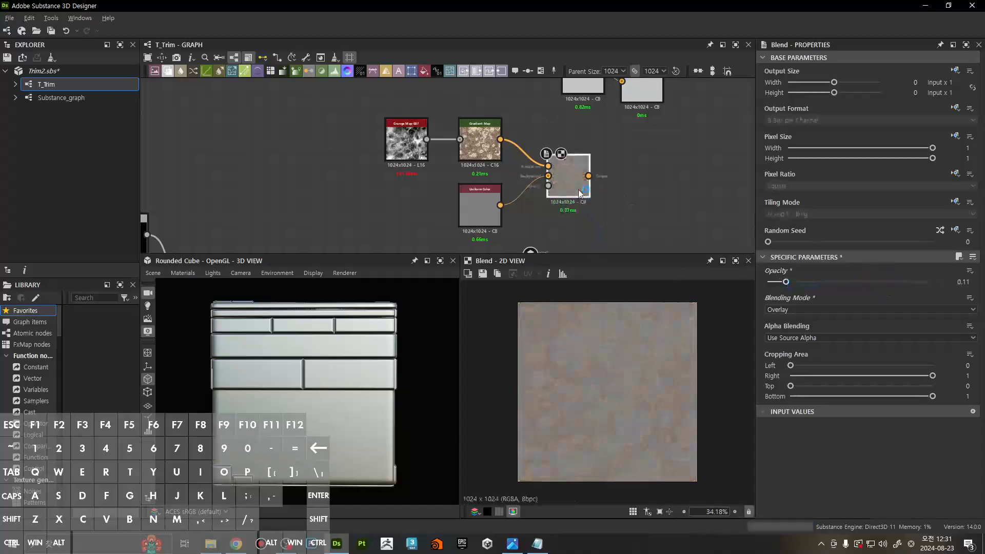
click(780, 311)
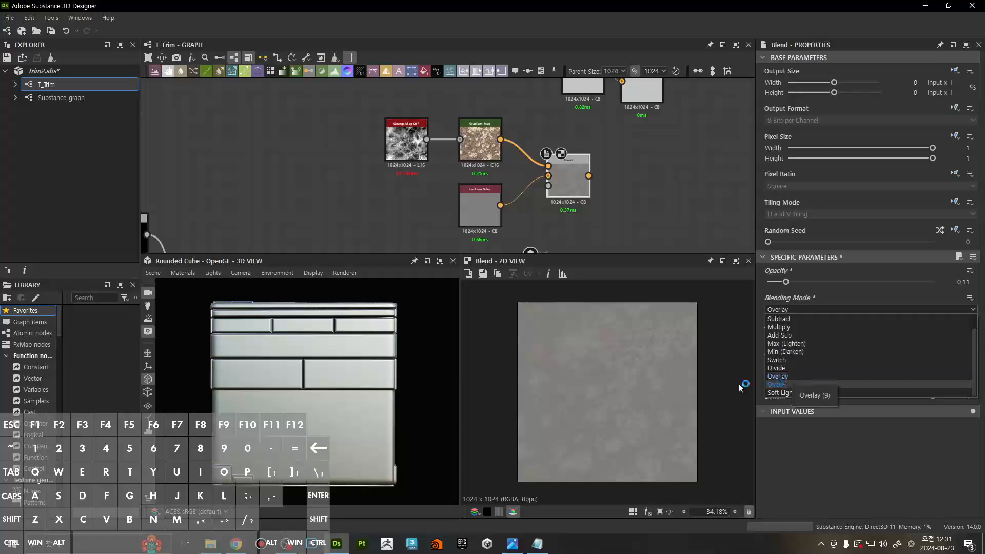
Raise the Blend opacity to 1 and compare the Blend, Gradient Map and Uniform Color nodes in the 2D view
click(484, 215)
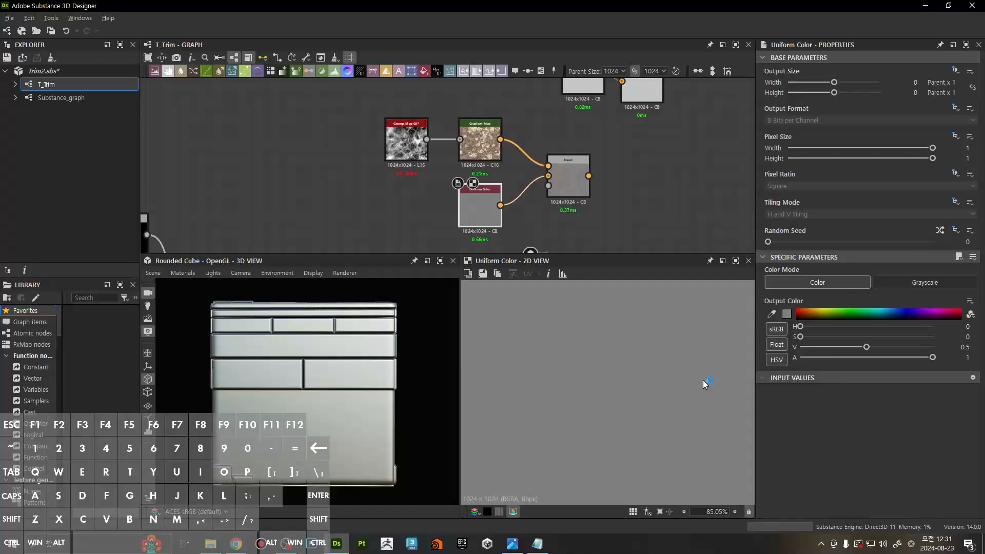
scroll(653, 383, down, 6)
double_click(563, 187)
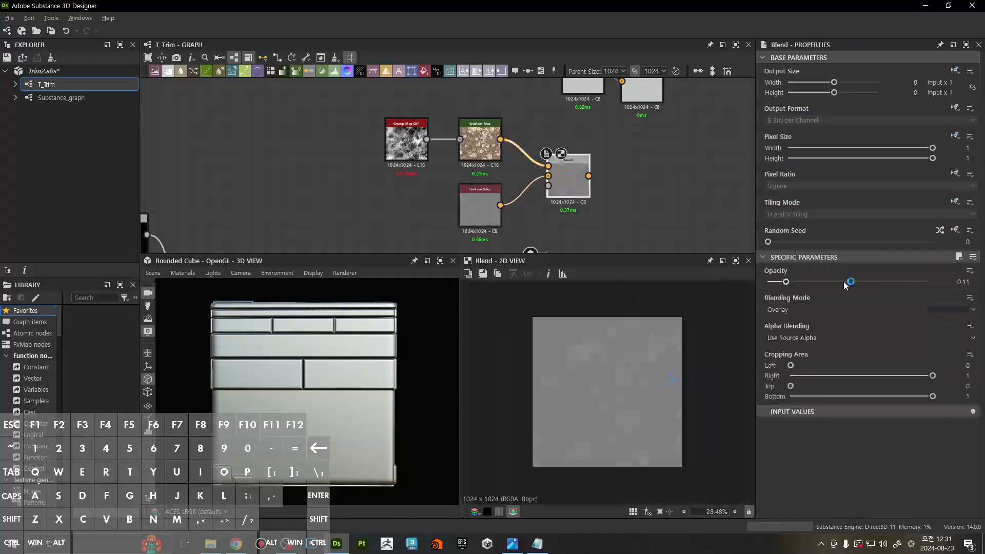
drag(785, 282, 933, 281)
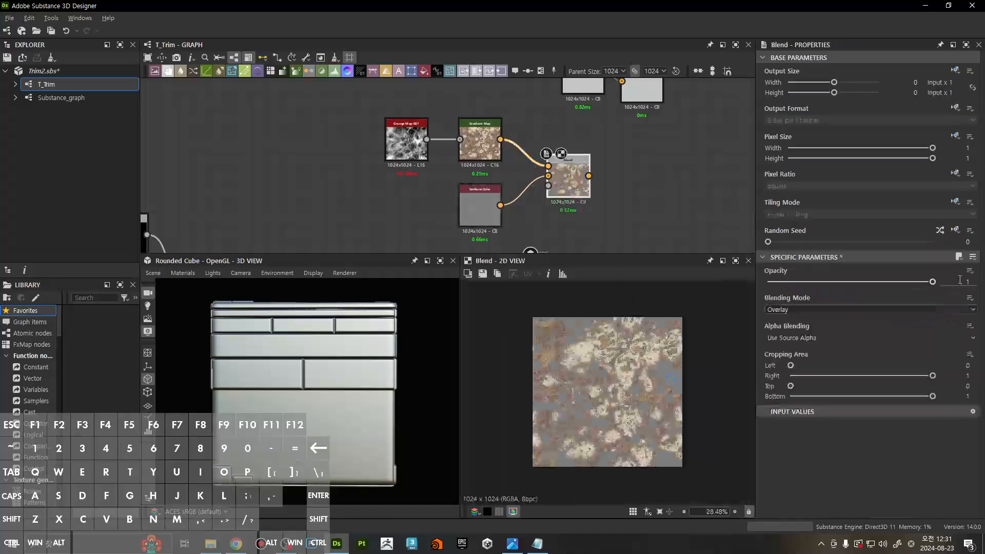
double_click(483, 147)
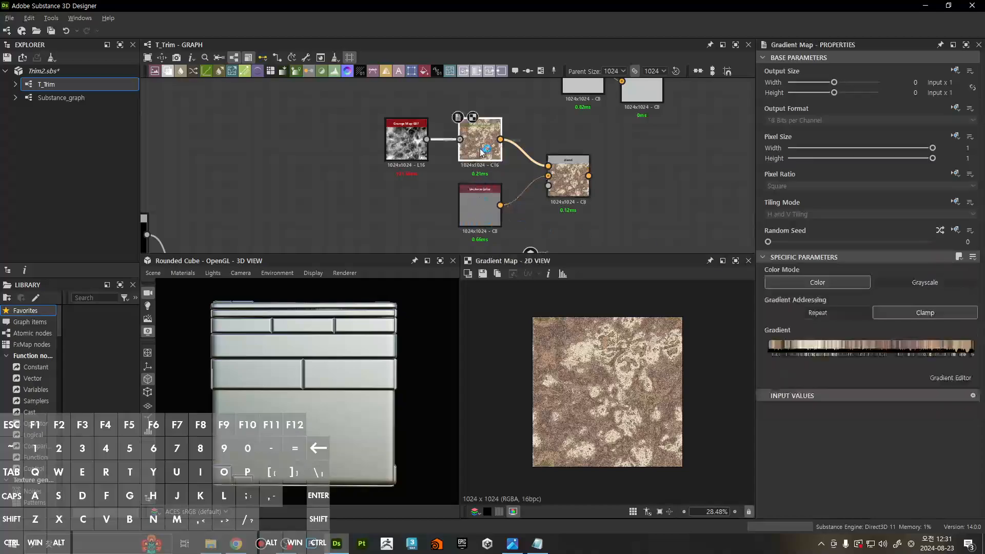
double_click(480, 221)
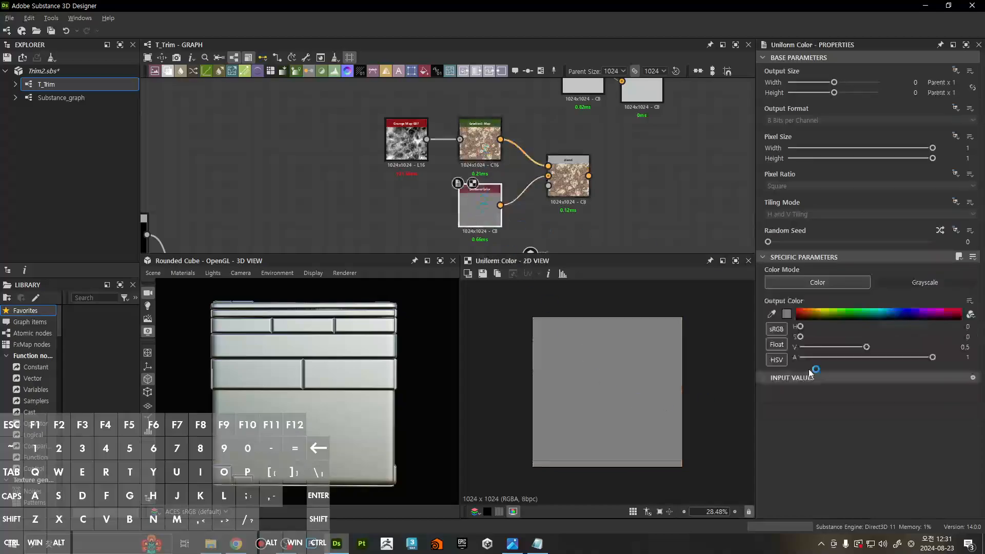
double_click(569, 179)
drag(477, 139, 472, 141)
Set the Blend node's opacity to 0.05 and check the subtle color variation in the 2D view
click(553, 177)
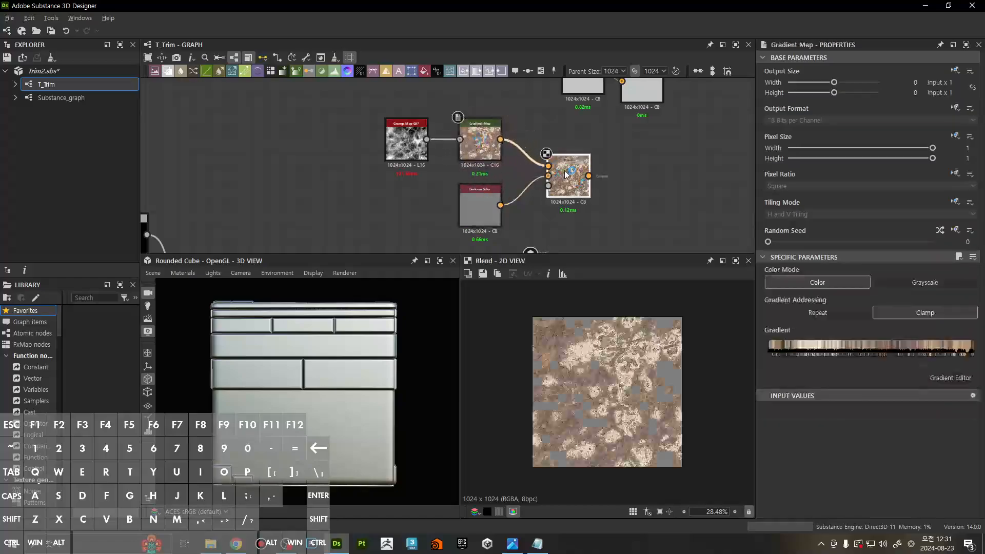
drag(918, 280, 775, 283)
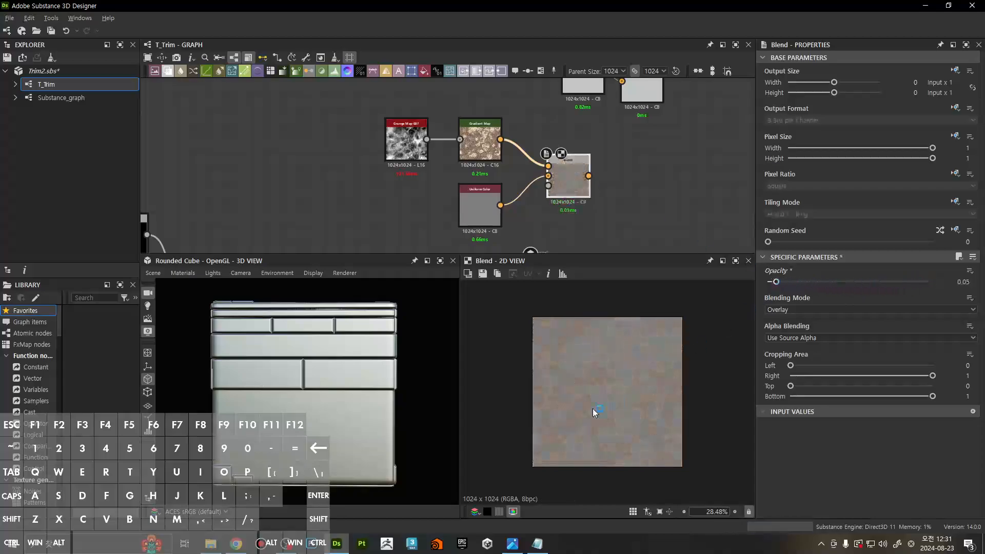
scroll(641, 359, down, 2)
Move the Base Color output beside the Blend node, connect the Blend to it and check the surface in the 3D view
scroll(613, 184, down, 3)
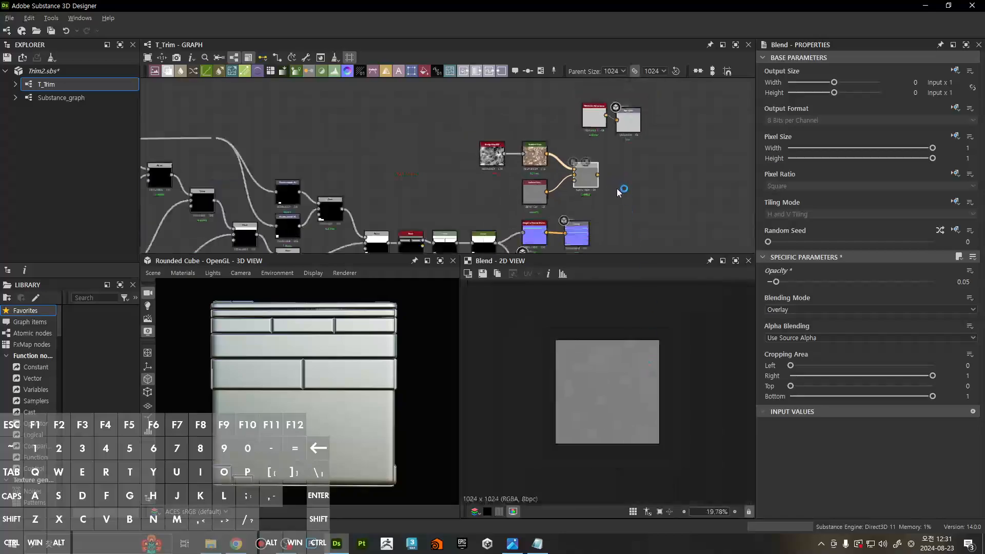
mouse_move(616, 189)
middle_down()
mouse_move(496, 146)
mouse_move(474, 196)
middle_up()
scroll(465, 132, up, 3)
drag(545, 104, 573, 170)
mouse_move(492, 195)
mouse_down()
mouse_move(565, 164)
mouse_move(556, 195)
mouse_up()
click(569, 164)
scroll(338, 371, up, 3)
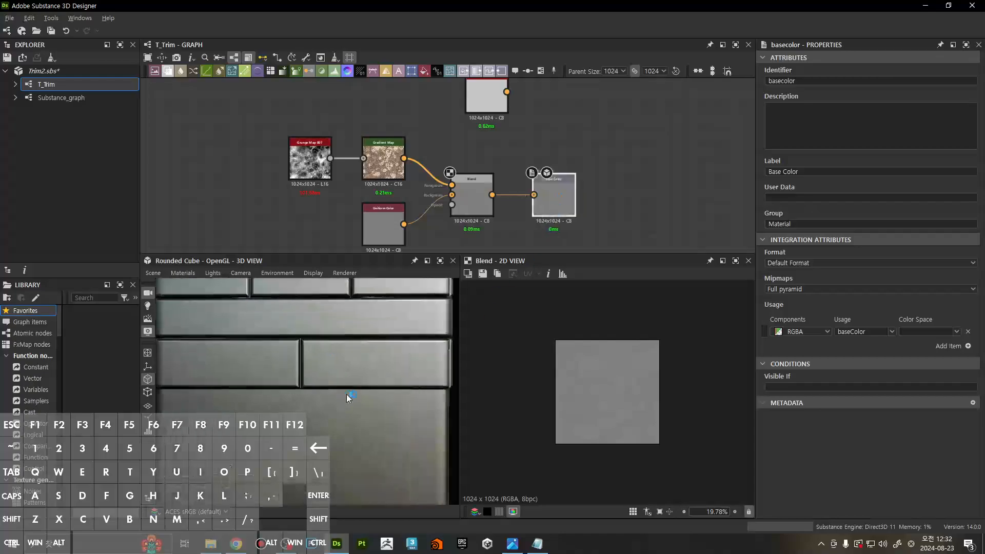
Set the Blend node's opacity to 0.13 and check the surface in the 3D view
ctrl+shift+right_drag(346, 394, 339, 338)
scroll(340, 338, up, 3)
ctrl+shift+right_drag(352, 427, 327, 426)
scroll(341, 441, down, 5)
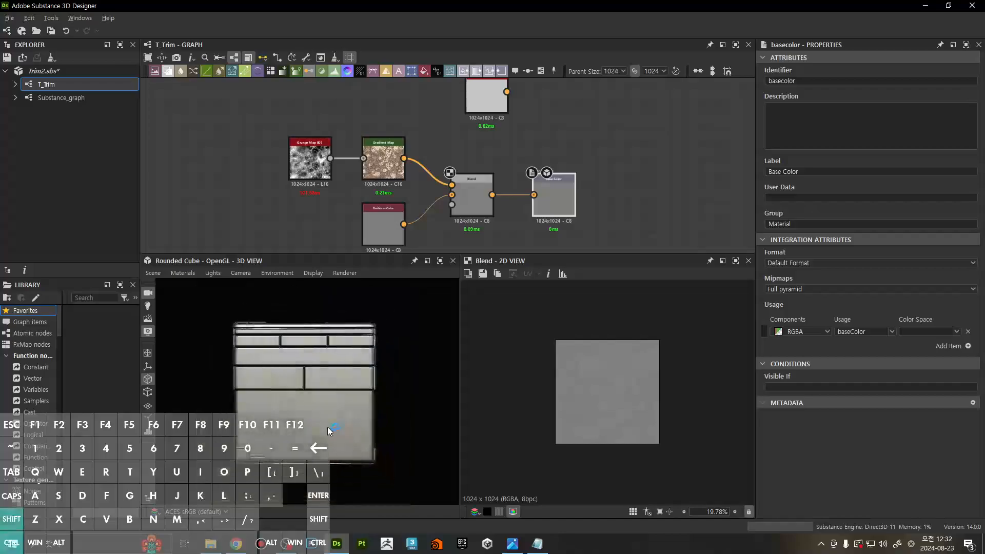
click(469, 206)
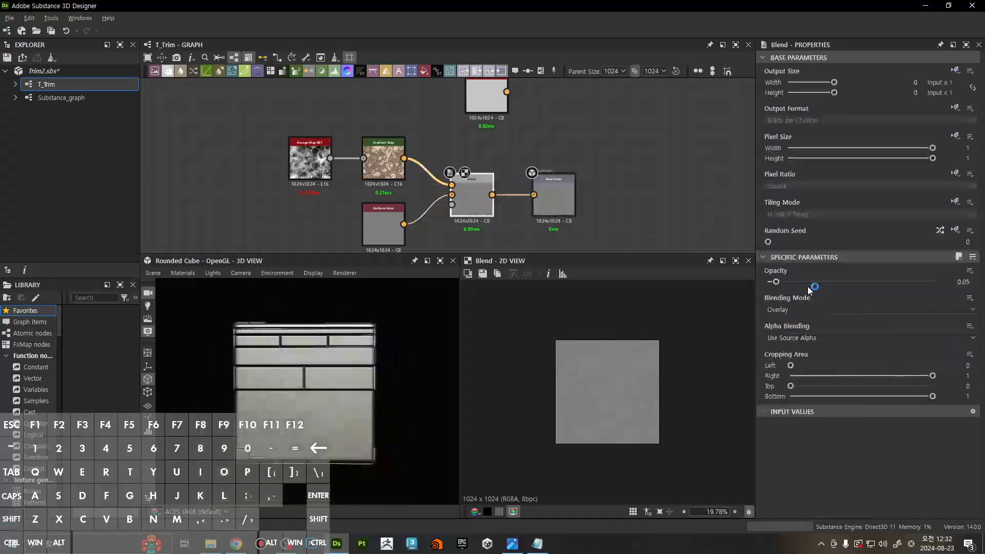
click(788, 283)
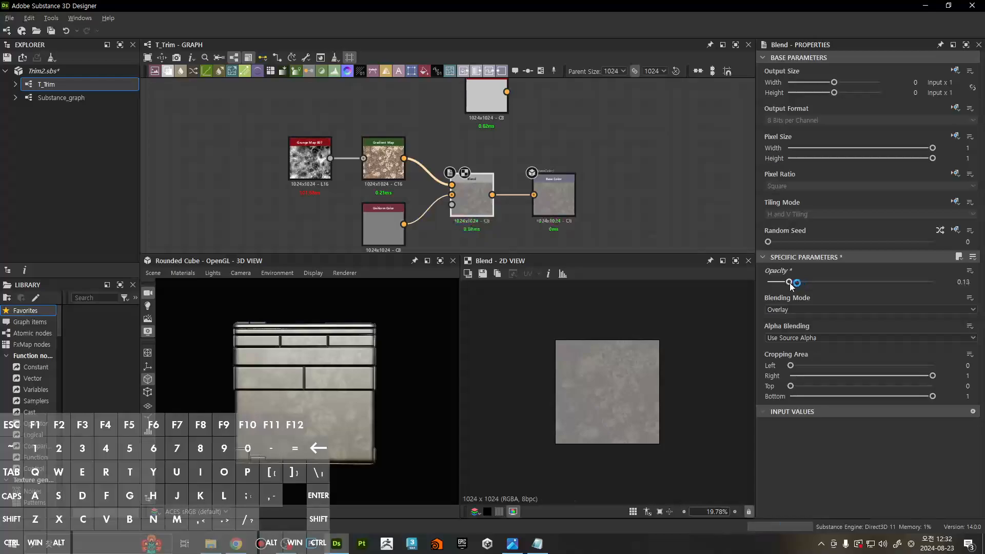
drag(387, 434, 350, 419)
scroll(344, 403, up, 2)
scroll(350, 344, down, 2)
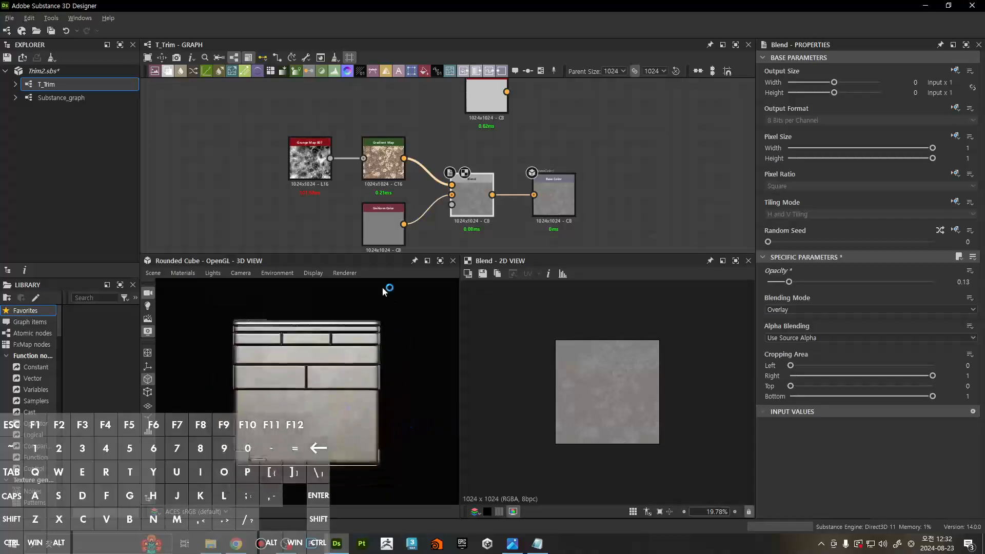
Move the Base Color output and the PBR metal reflectance node farther from the Blend to make room for more nodes
drag(565, 195, 682, 195)
middle_drag(532, 151, 506, 180)
scroll(495, 177, down, 3)
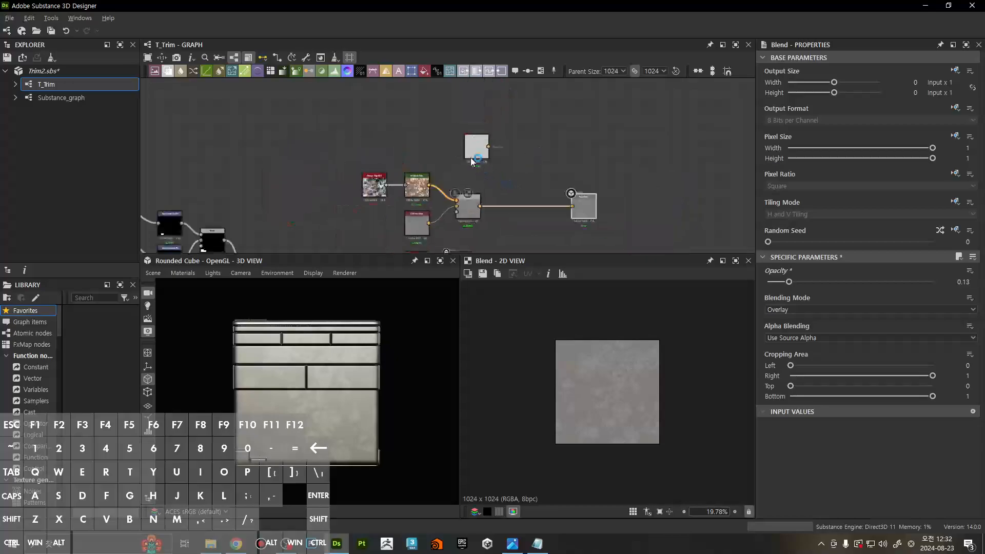
drag(471, 157, 574, 116)
Add a Grunge Map 004 node in the free space above the Blend node
click(467, 137)
scroll(458, 140, up, 2)
key(space)
text(grunge)
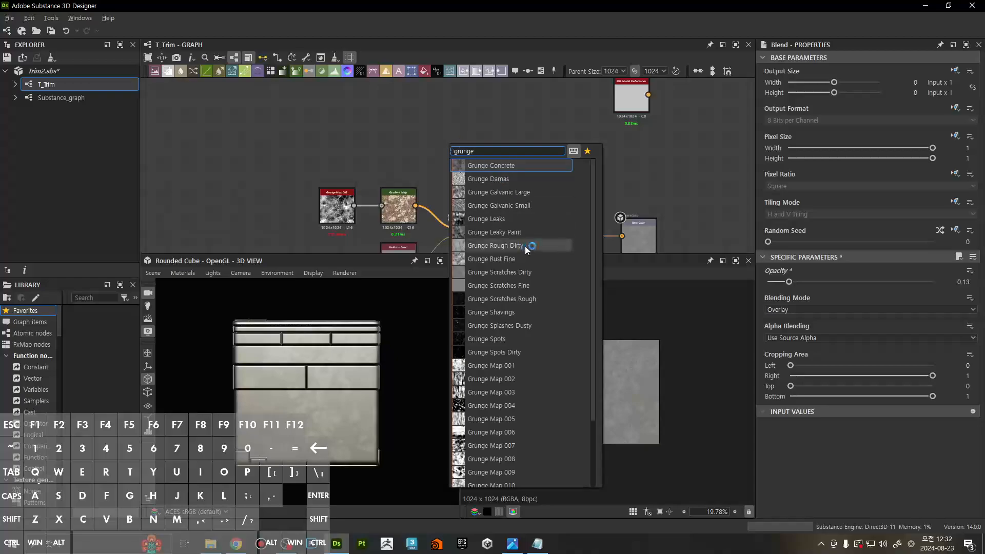
scroll(536, 277, down, 2)
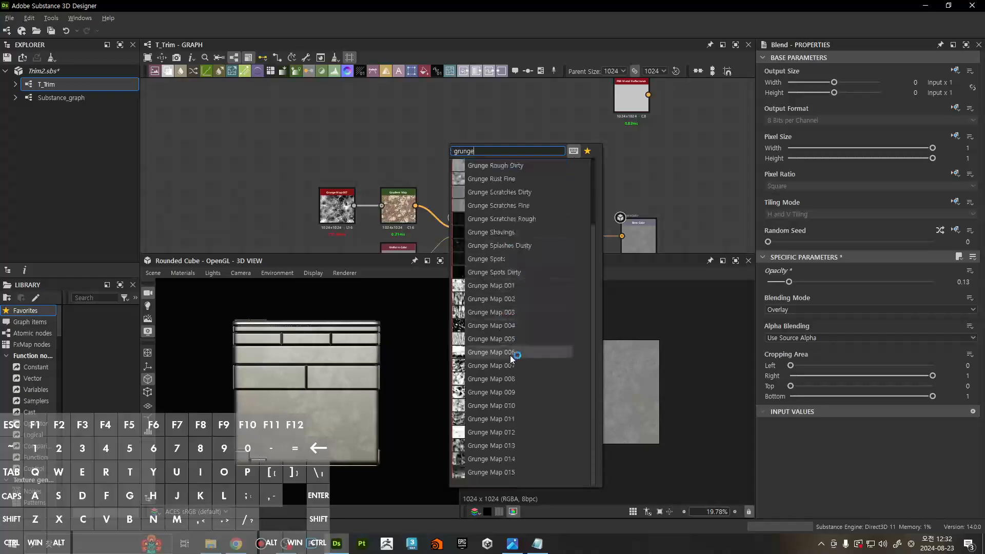
click(502, 329)
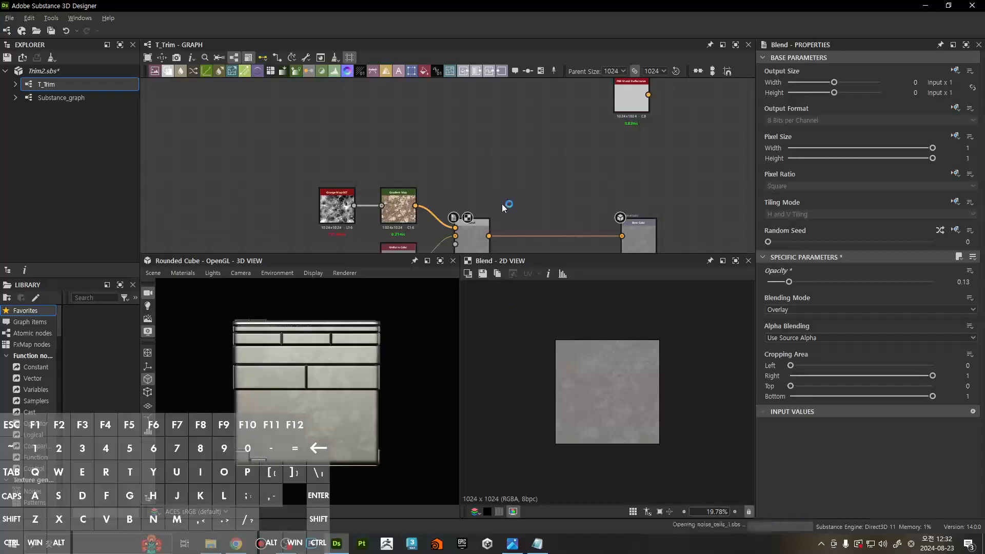
Add a Gradient Map node fed by Grunge Map 004 and place the pair above the existing base color nodes
middle_drag(508, 190, 472, 143)
click(483, 142)
key(space)
text(grad)
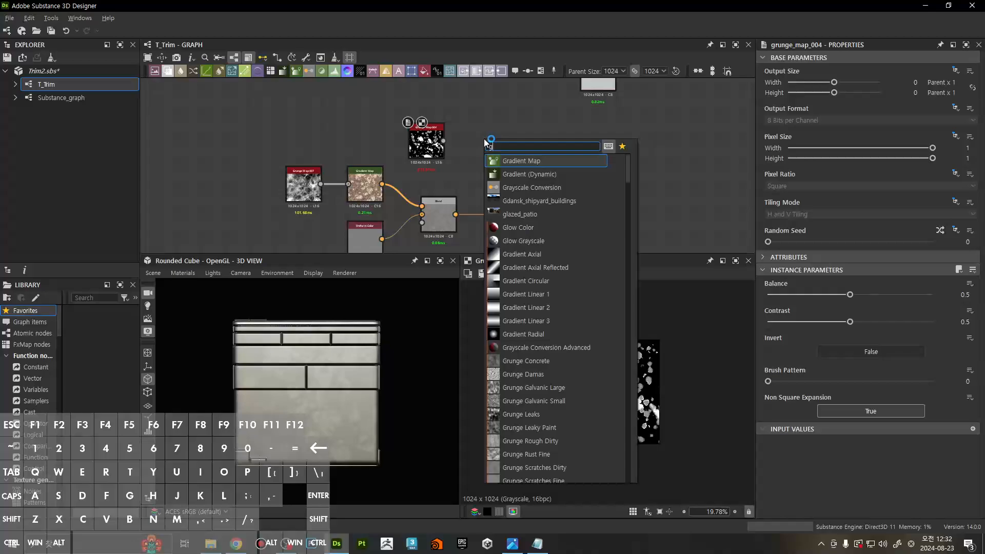
click(509, 162)
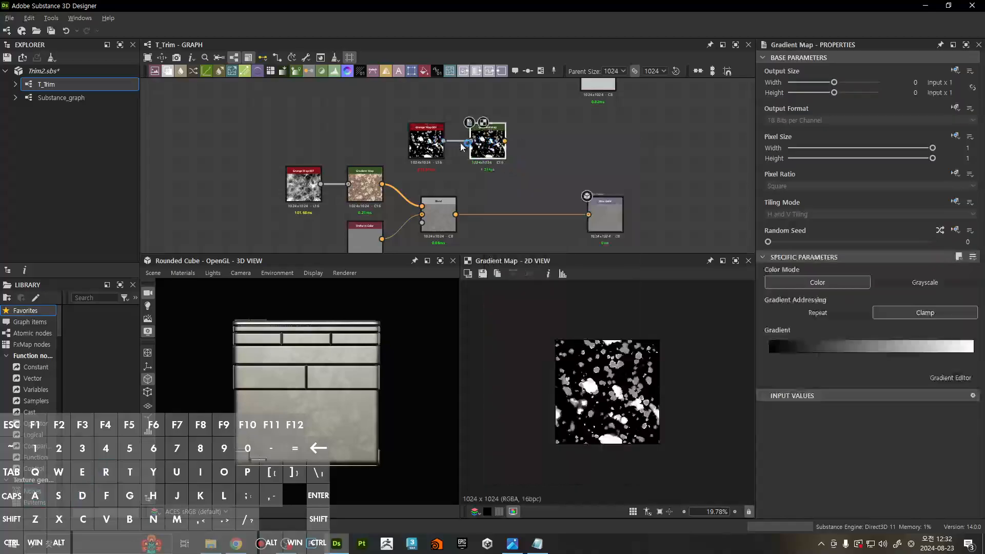
drag(403, 118, 519, 158)
drag(496, 146, 446, 171)
click(438, 171)
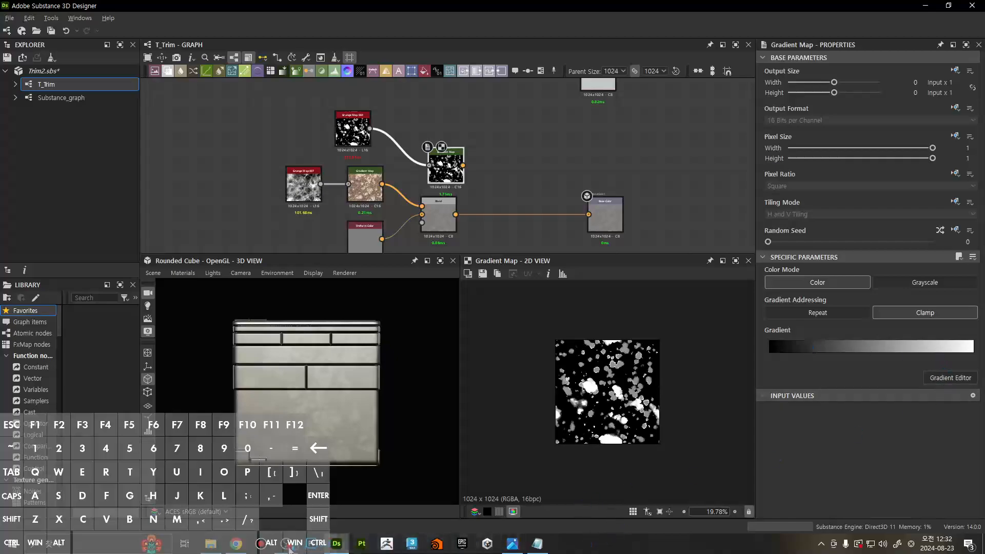
Fill the new Gradient Map's gradient with colors picked from the rusty grunge texture image in the browser
click(236, 544)
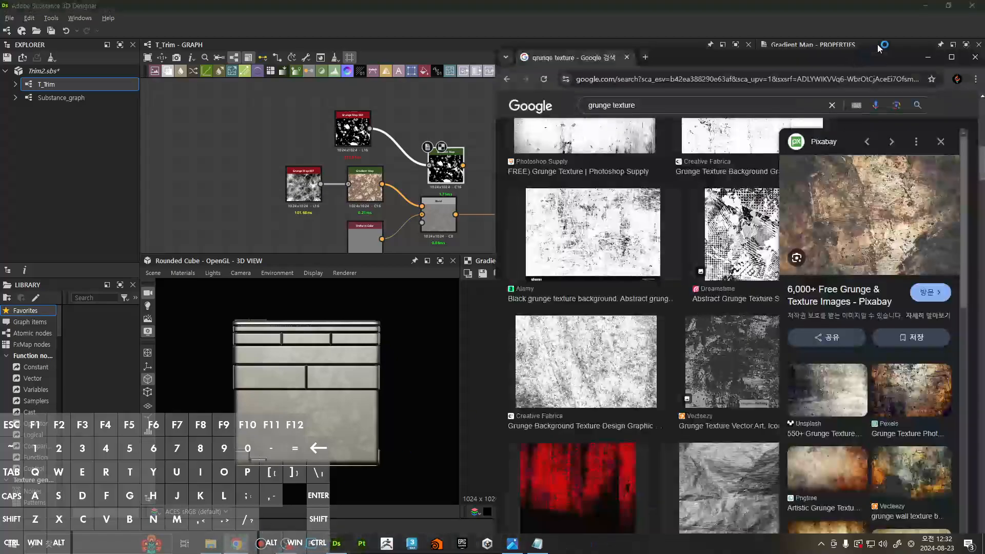
click(236, 544)
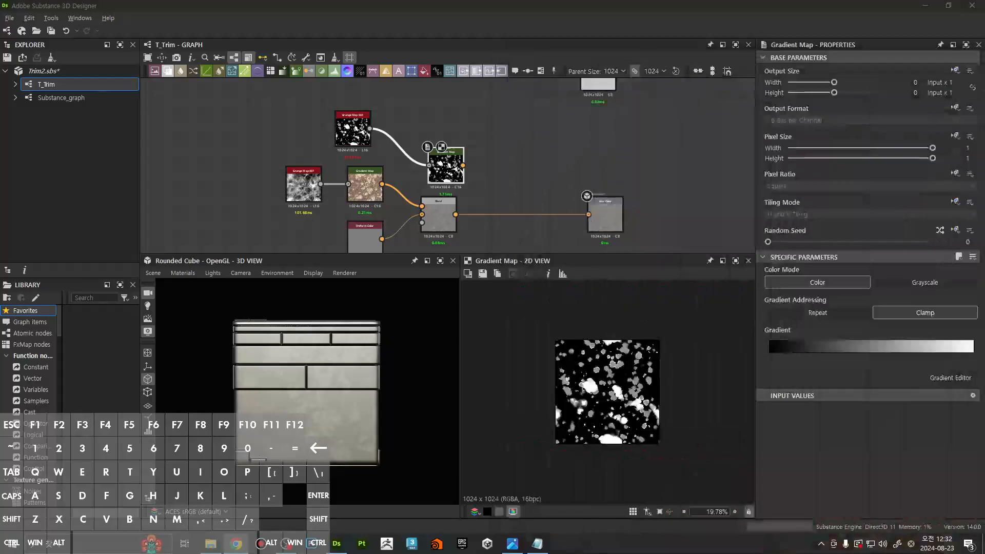
click(948, 378)
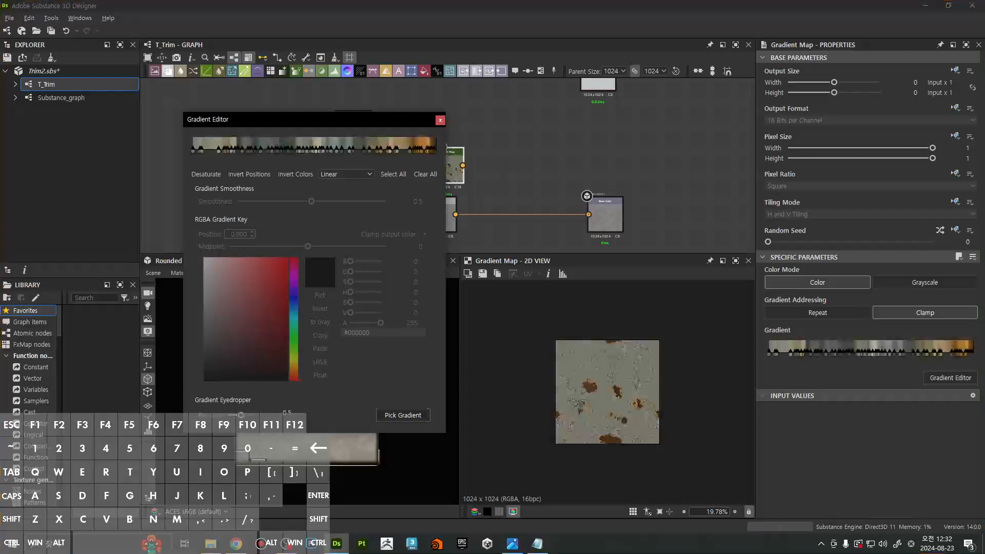
click(440, 120)
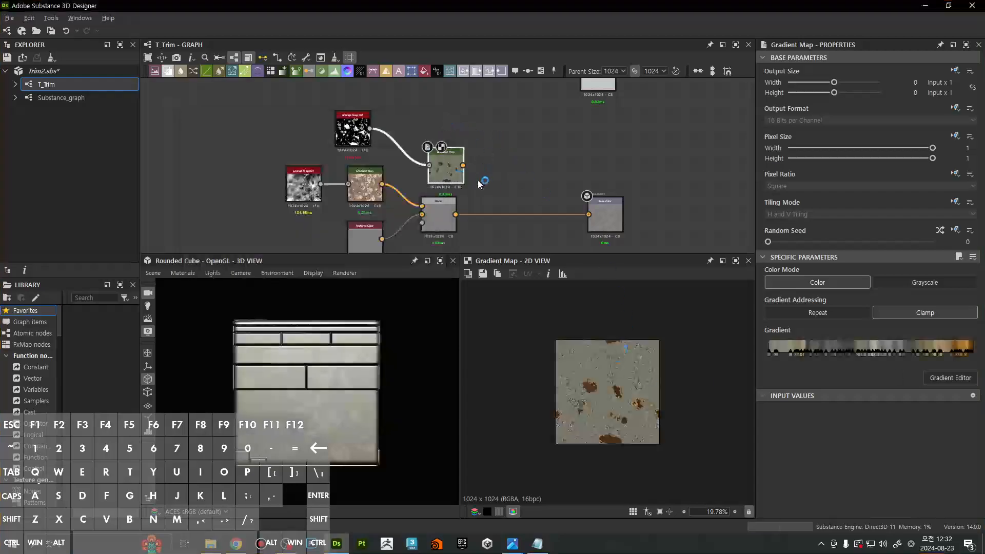
Add a second Blend node and connect the new Gradient Map and the first Blend to its inputs
click(514, 176)
key(space)
text(blend)
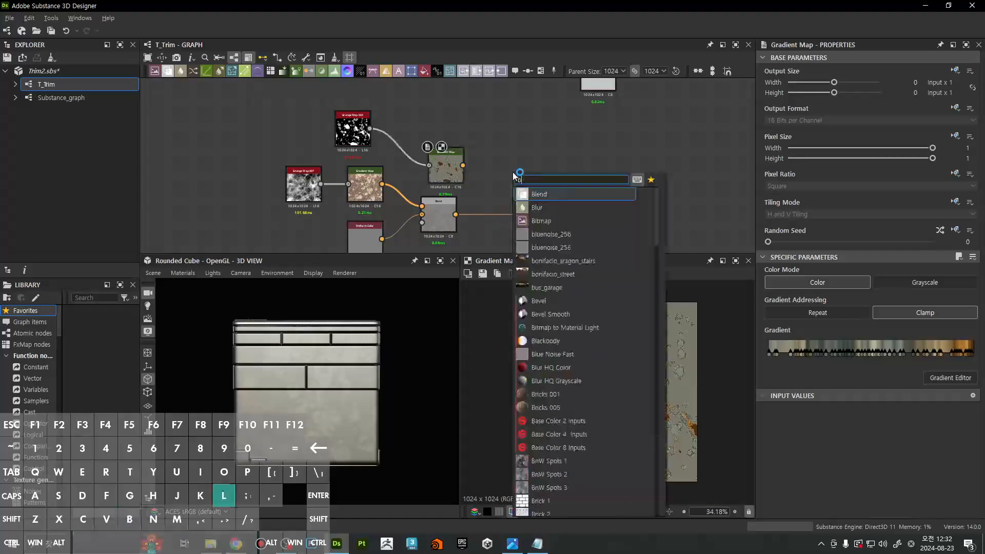
key(Return)
scroll(515, 176, up, 2)
drag(447, 217, 490, 182)
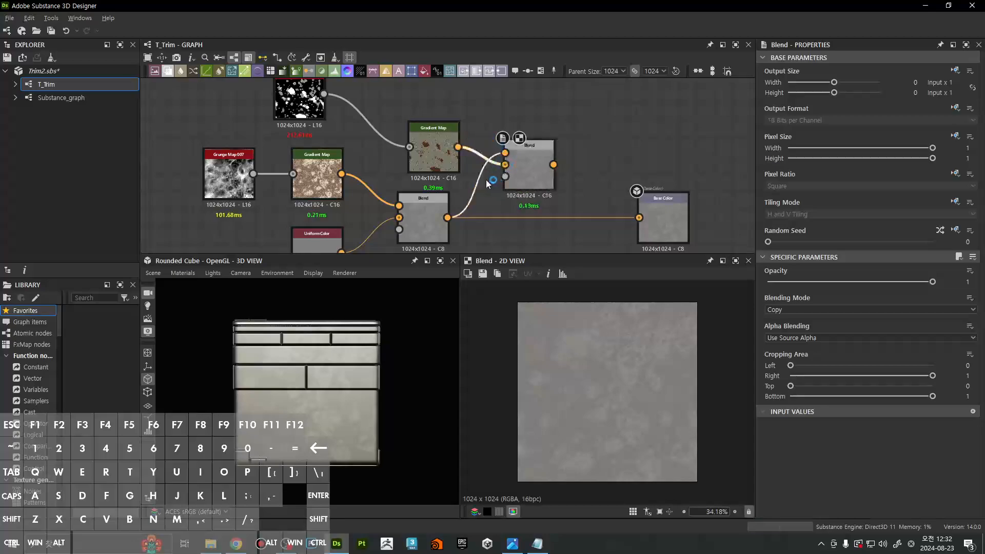
Swap the new Blend's inputs so the Gradient Map is the foreground, and align the Gradient Map and both Blends
key(x)
drag(439, 147, 429, 148)
mouse_move(533, 169)
mouse_down()
mouse_move(515, 186)
mouse_move(542, 178)
mouse_up()
key(x)
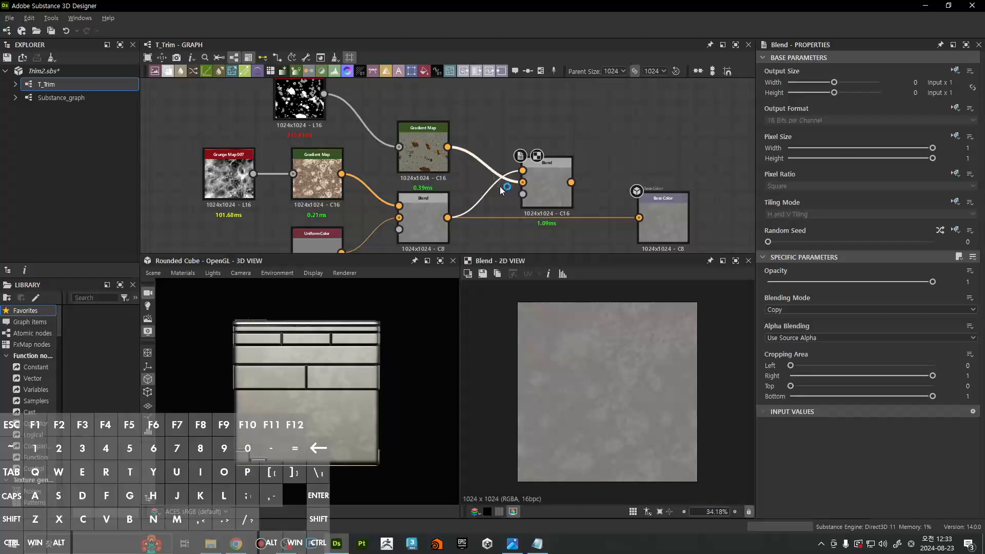
key(x)
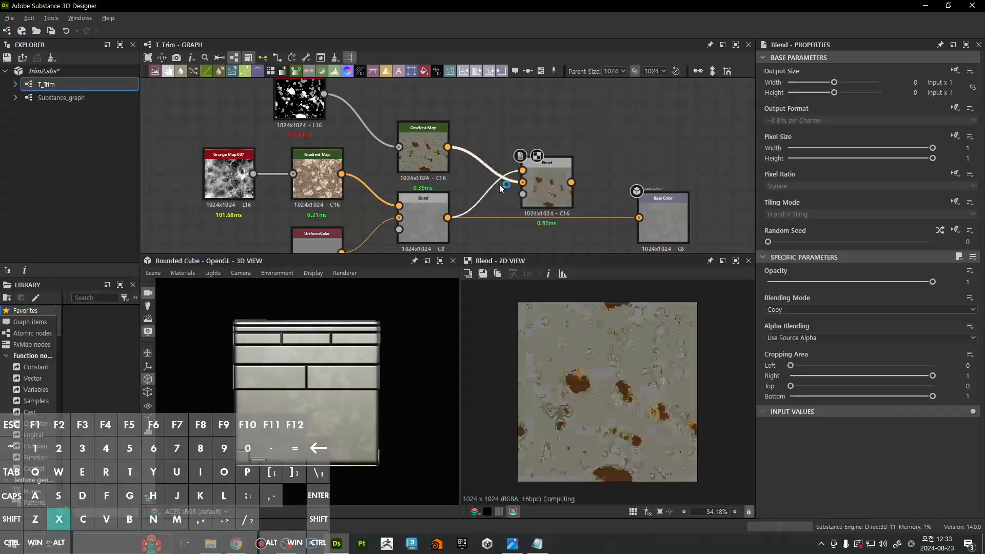
drag(538, 190, 502, 189)
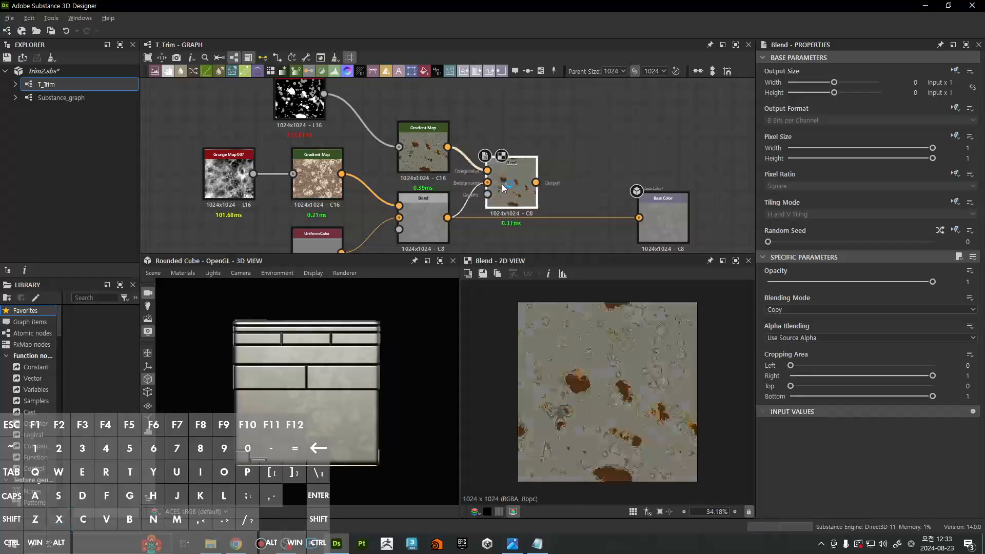
Set the new Blend's blending mode to Overlay and its opacity to 0.19
click(795, 311)
click(809, 393)
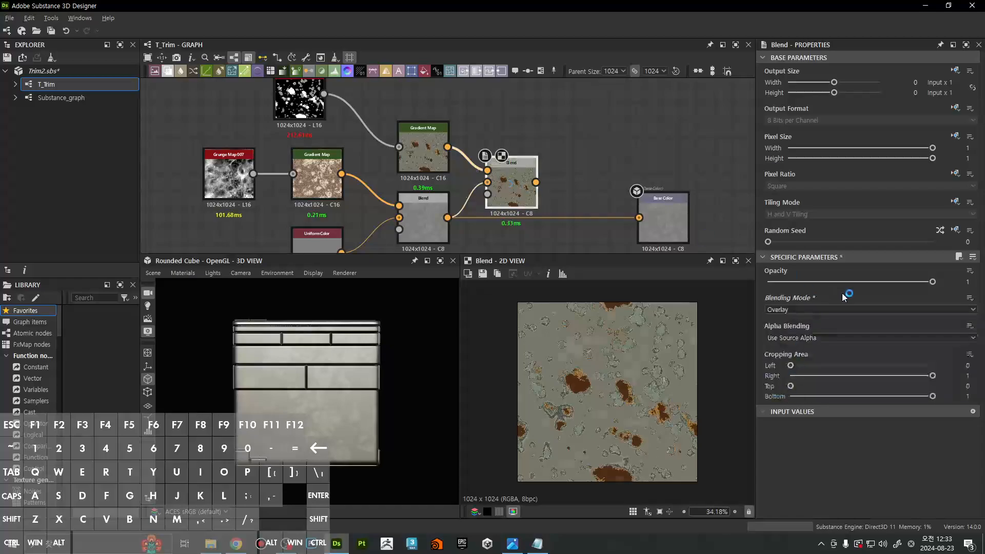
drag(904, 285, 799, 292)
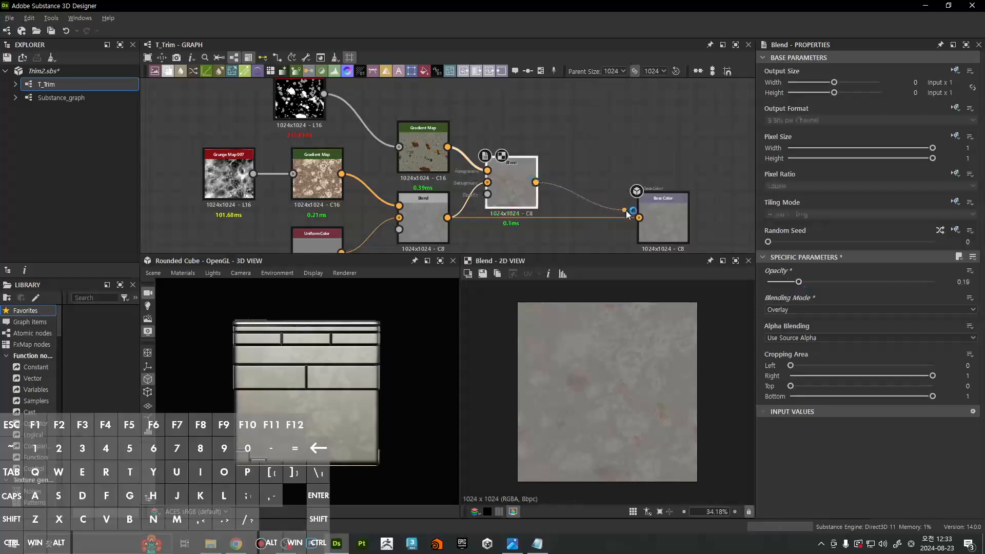
Connect the new Blend to the Base Color output and check the surface in the 3D view
drag(626, 213, 630, 229)
mouse_move(345, 409)
mouse_down()
mouse_move(321, 414)
mouse_move(334, 414)
mouse_up()
middle_drag(346, 153, 378, 195)
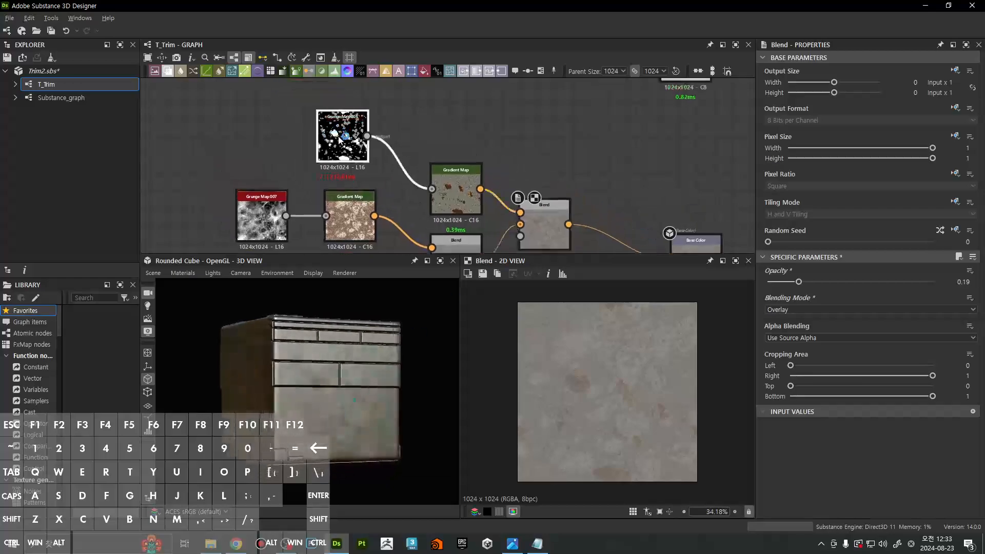
scroll(578, 187, down, 2)
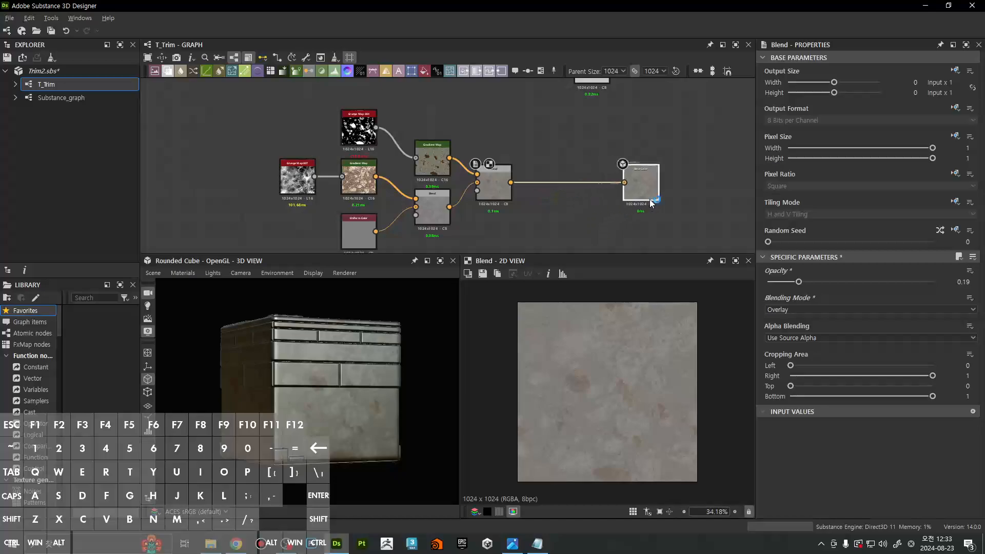
Set Grunge Map 004's random seed to 4, contrast to 0.04 and balance to 0.58
click(432, 163)
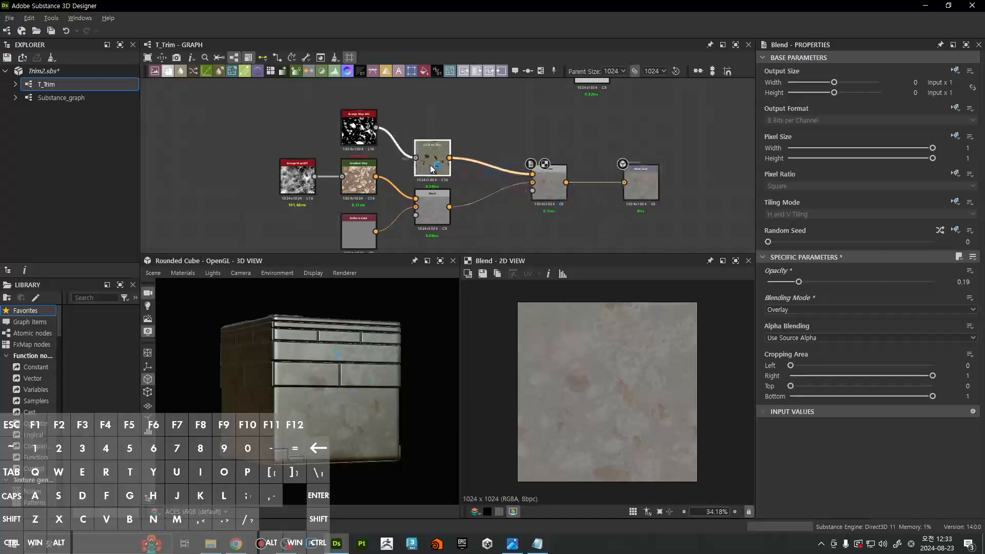
middle_drag(506, 174, 512, 205)
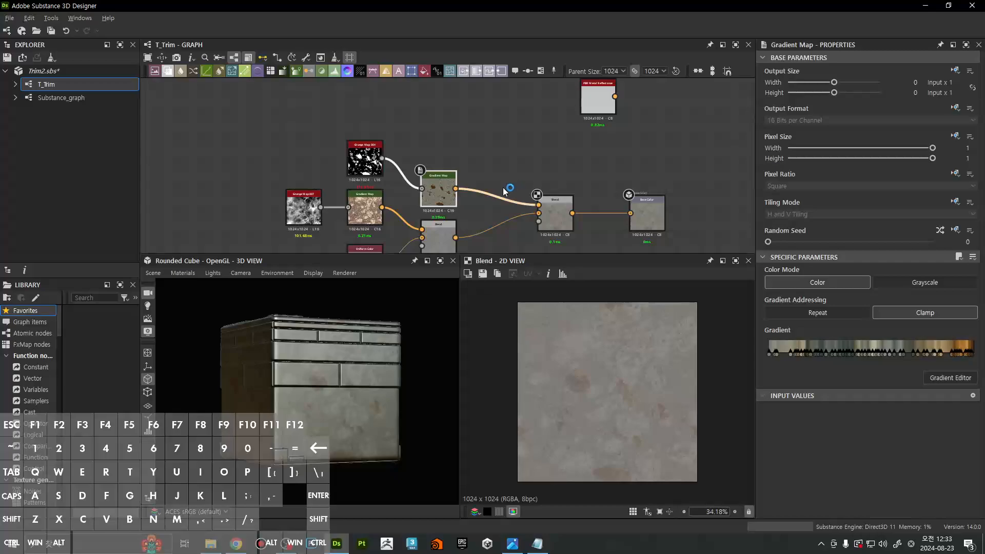
mouse_move(364, 167)
mouse_down()
mouse_move(328, 147)
mouse_move(367, 165)
mouse_up()
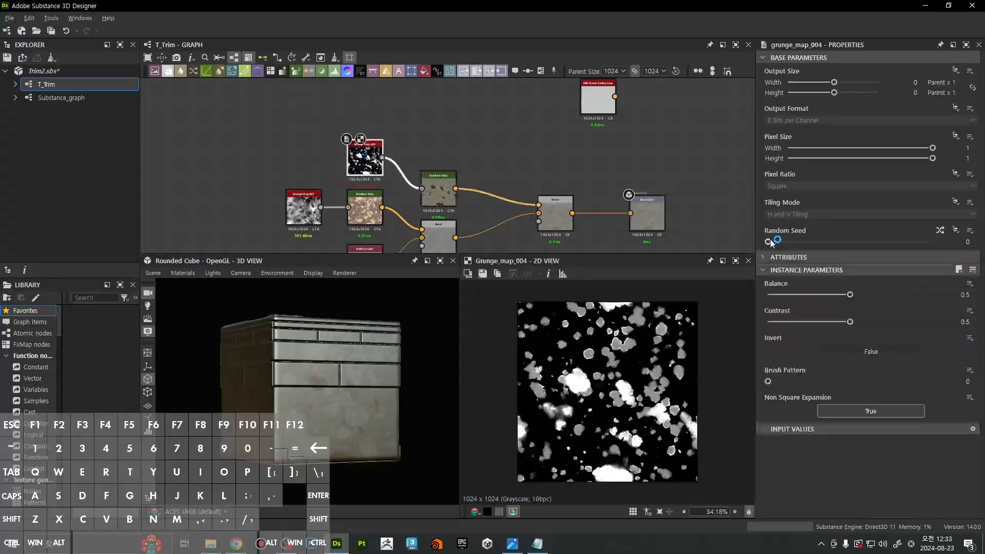
drag(771, 242, 832, 245)
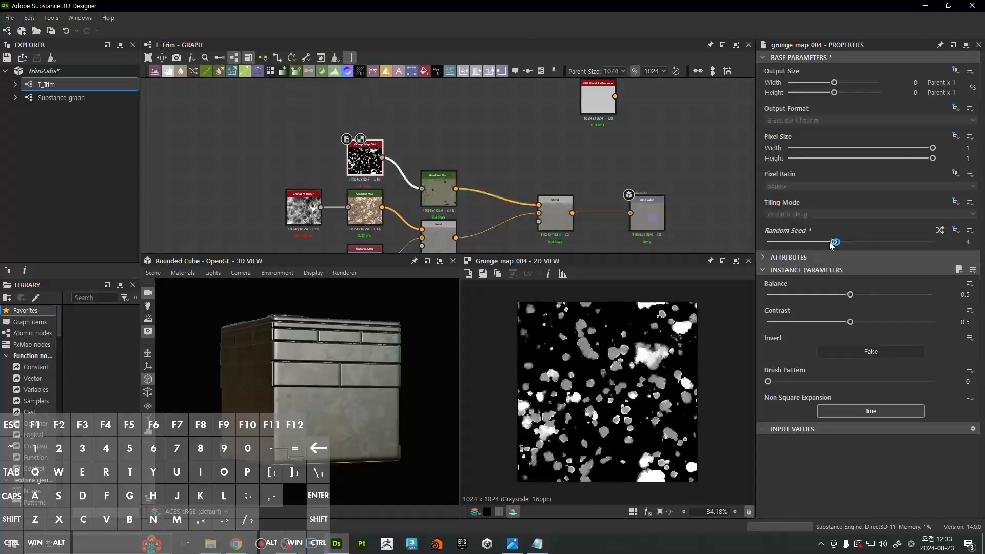
drag(799, 321, 772, 322)
drag(850, 295, 865, 298)
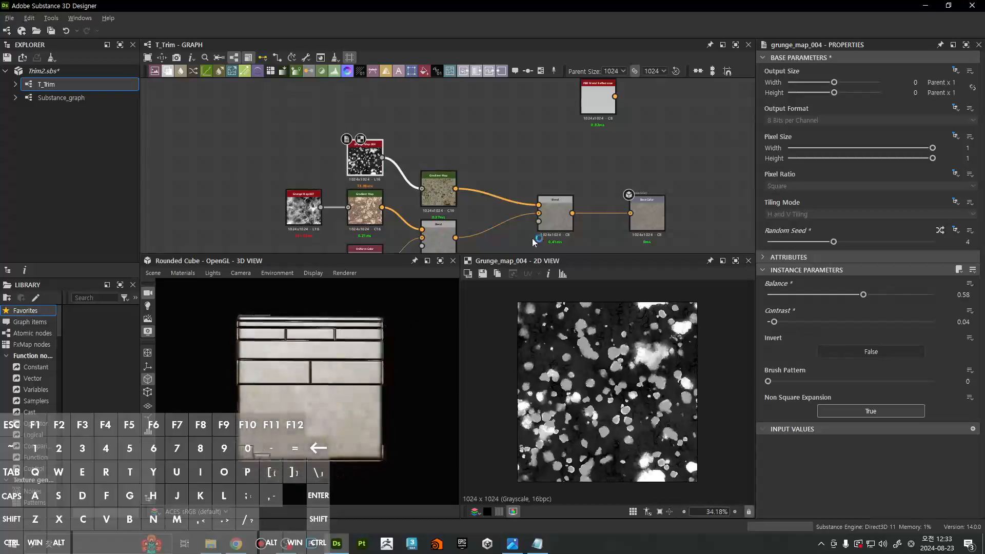
Preview the second Blend in the 2D view, then move it and Base Color closer to their sources and the metal node aside
double_click(558, 217)
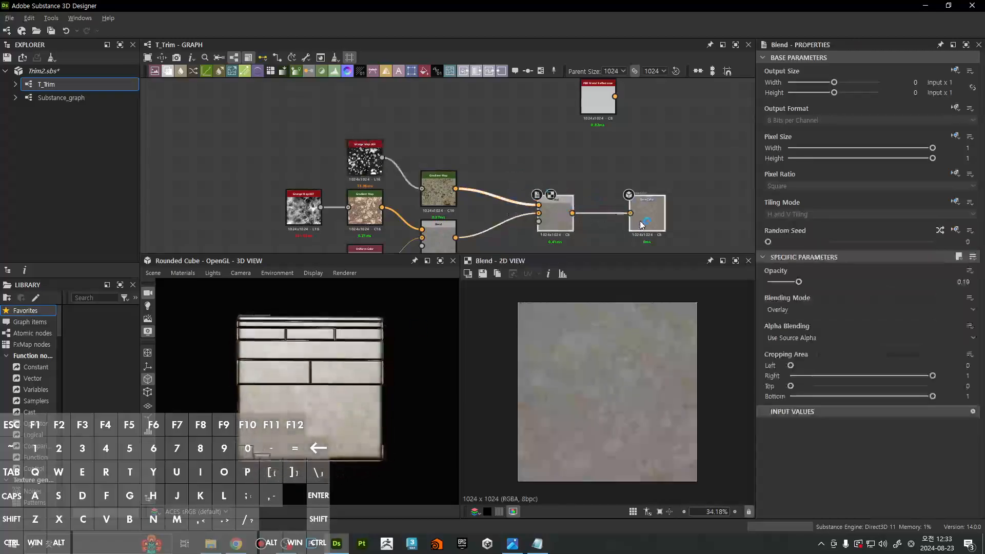
drag(640, 221, 597, 221)
mouse_move(318, 391)
mouse_down()
mouse_move(434, 394)
mouse_move(333, 399)
mouse_move(326, 424)
mouse_move(325, 401)
mouse_up()
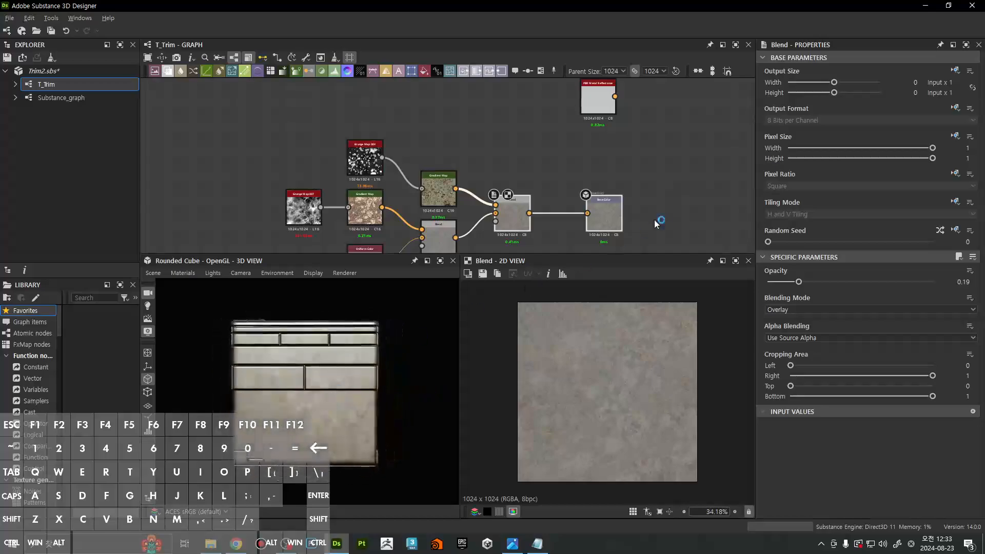
mouse_move(608, 219)
mouse_down()
mouse_move(621, 220)
mouse_move(609, 207)
mouse_up()
click(670, 223)
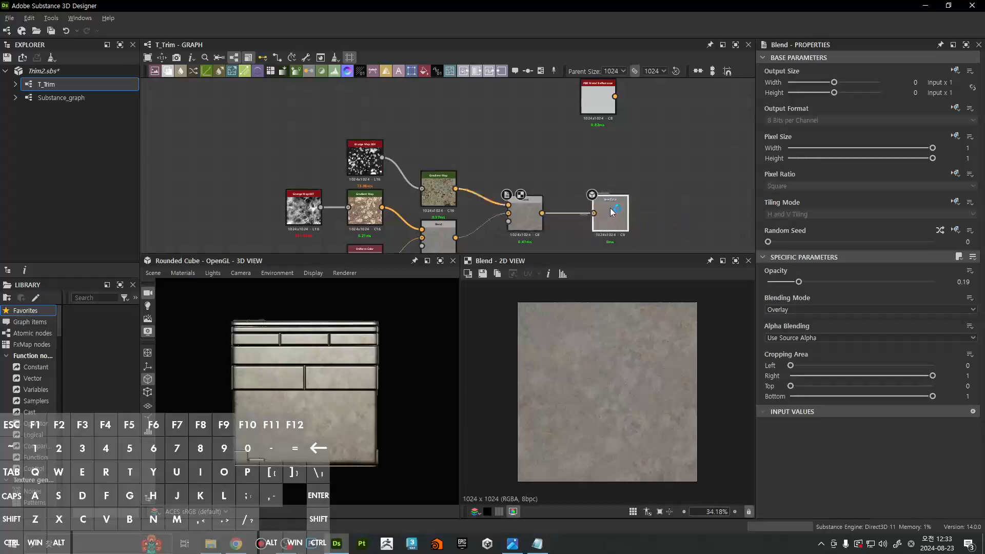
middle_drag(611, 208, 596, 234)
drag(571, 125, 656, 131)
middle_drag(565, 206, 562, 170)
Add a Scratches Generator node to the graph above the second Blend
click(511, 144)
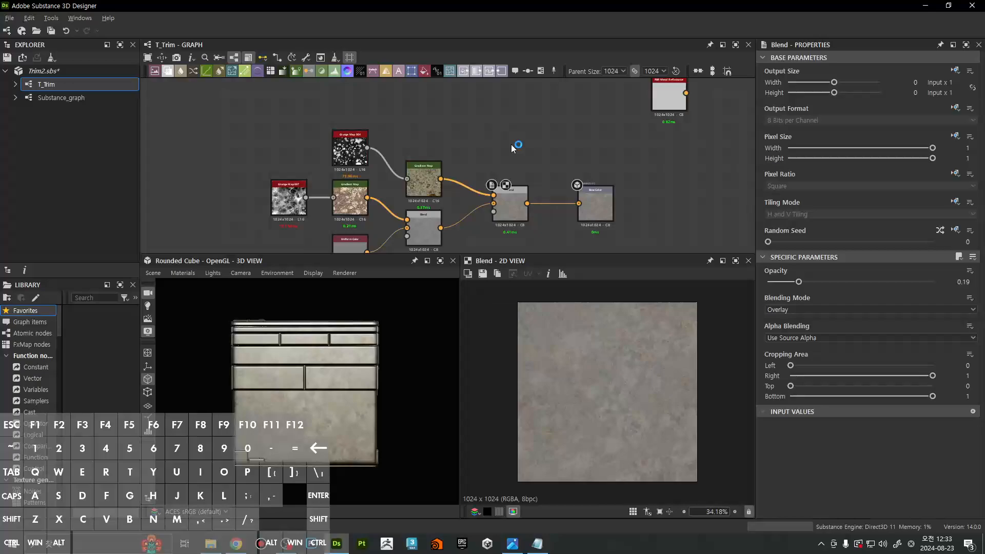
key(space)
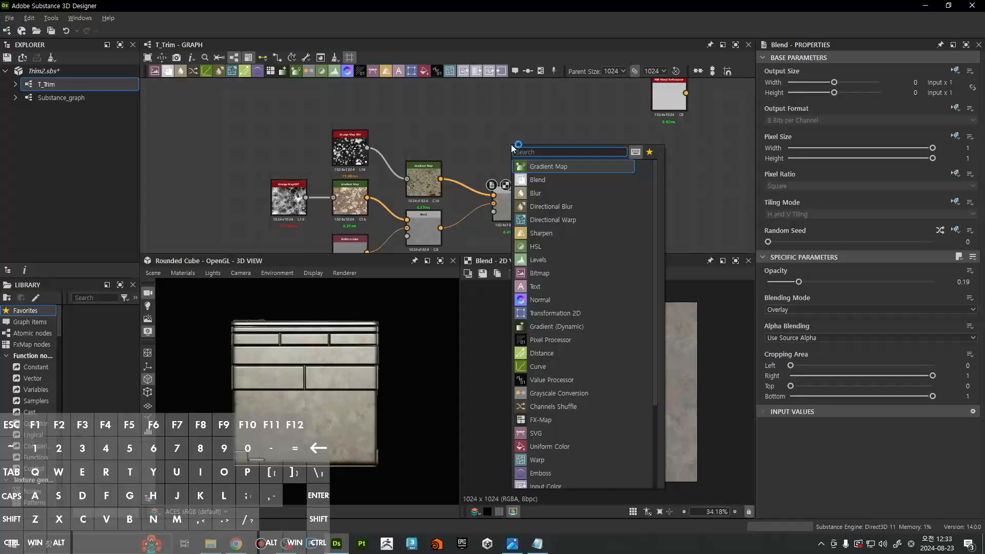
text(scratch)
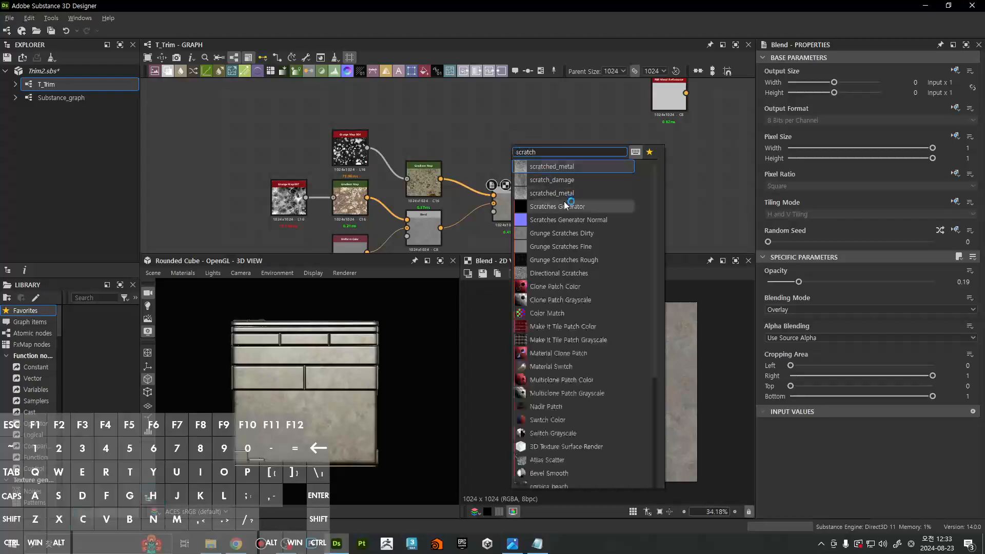
click(564, 210)
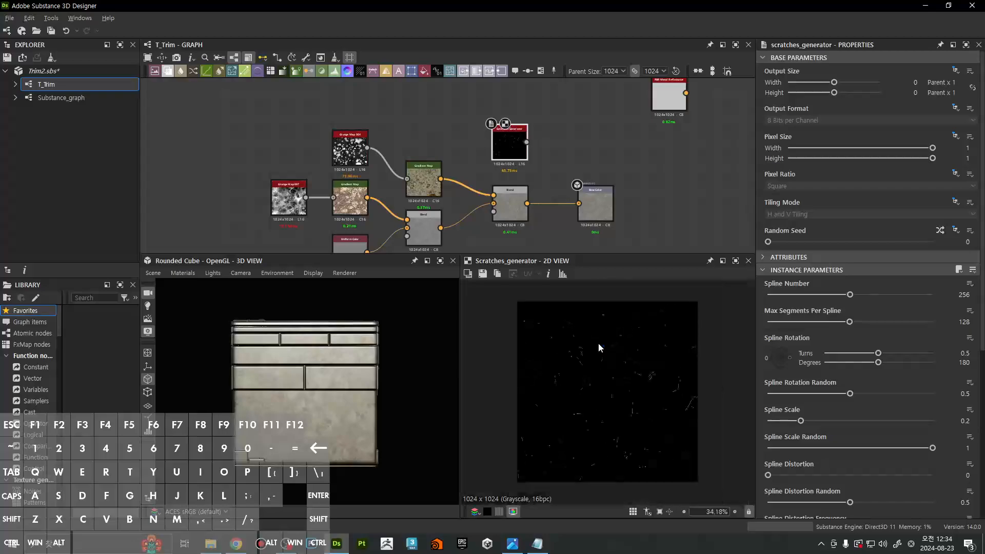
Set the Scratches Generator's Spline Number to 512 and Spline Width to 2
scroll(629, 358, up, 3)
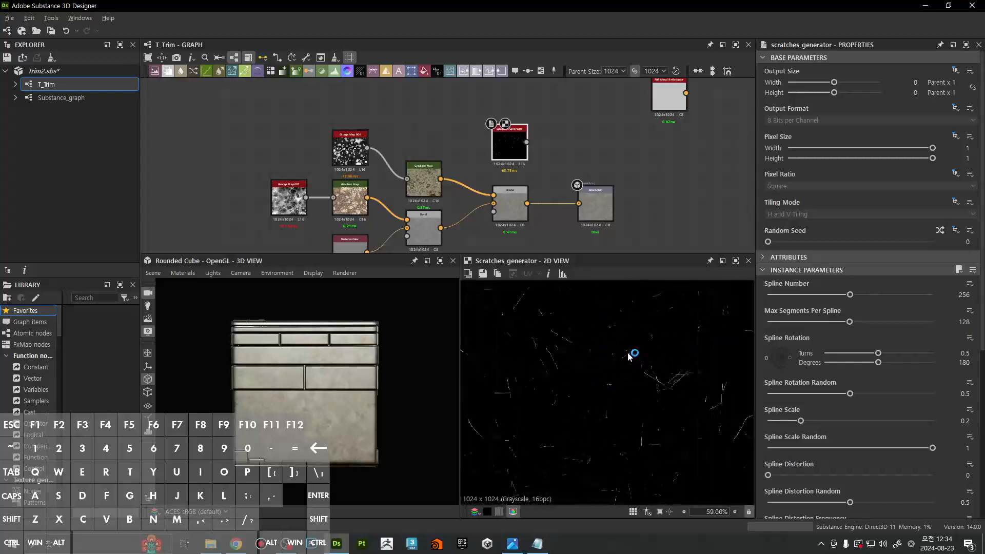
drag(850, 295, 932, 295)
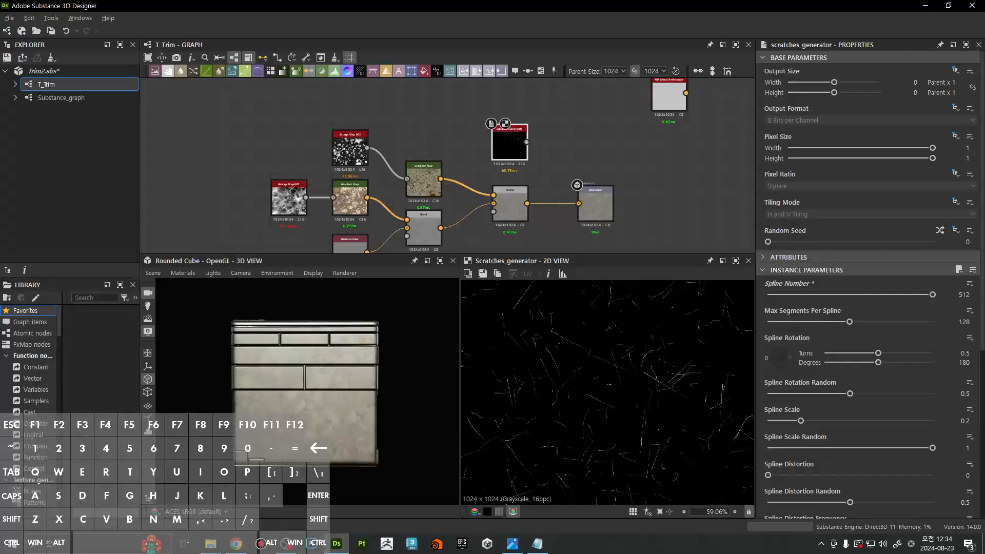
scroll(798, 354, down, 6)
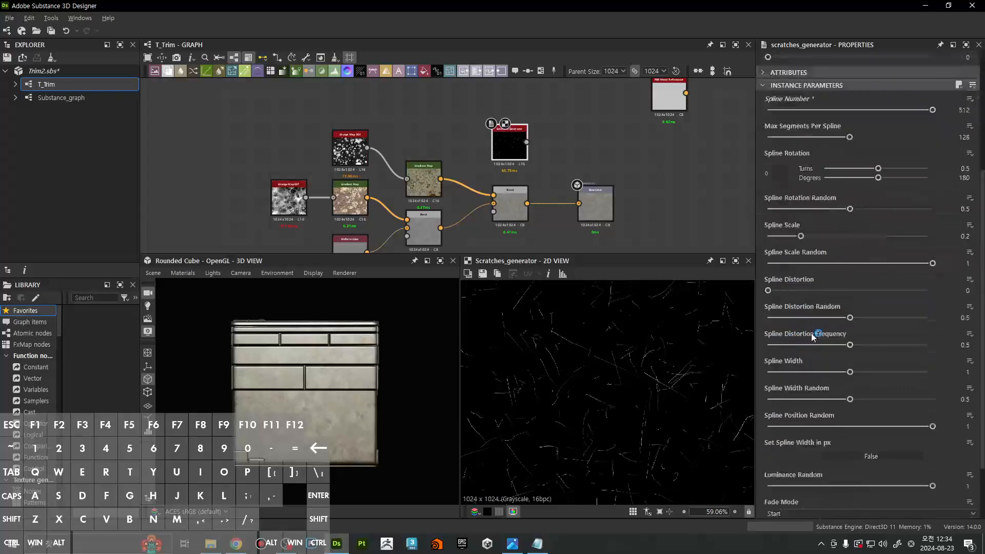
drag(852, 372, 932, 372)
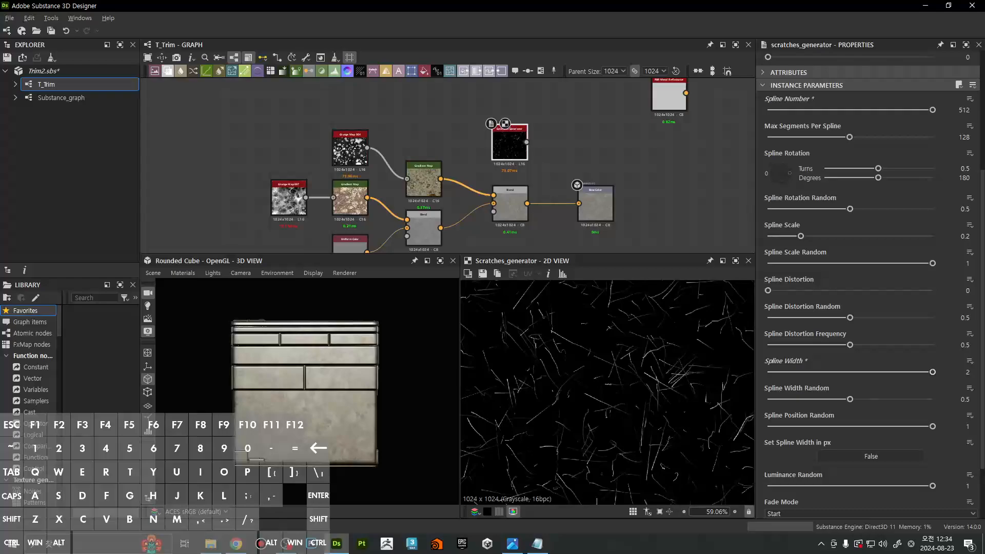
scroll(652, 365, up, 5)
scroll(639, 372, down, 7)
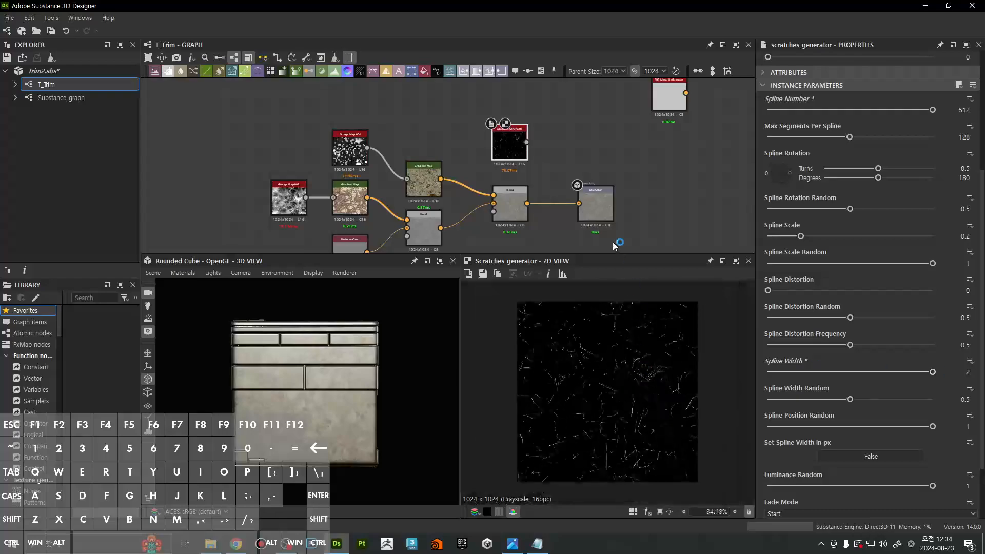
Add a new Blend before Base Color, with the Scratches Generator as foreground and the second Blend as background
drag(597, 205, 671, 206)
click(595, 168)
key(space)
text(ble)
key(Return)
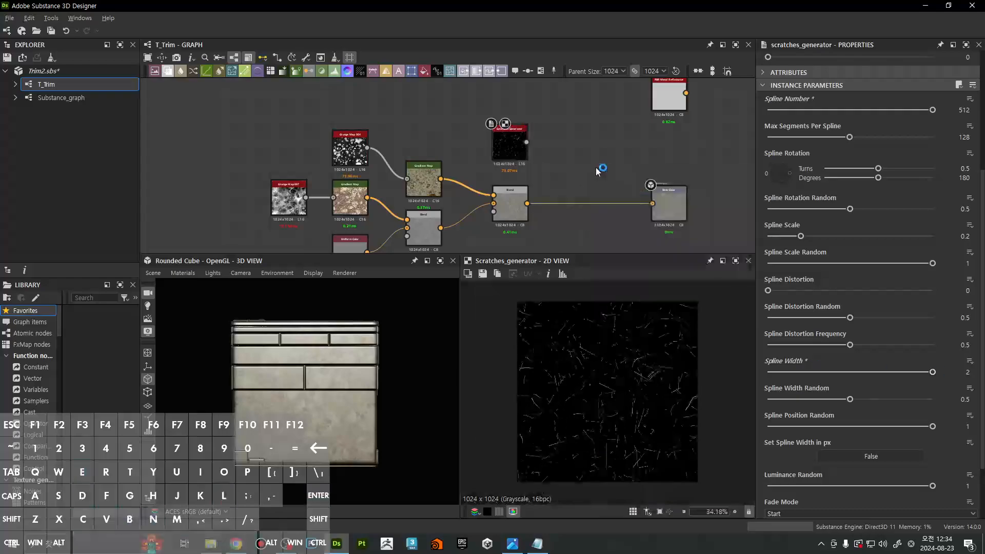
drag(527, 203, 467, 110)
scroll(546, 164, up, 2)
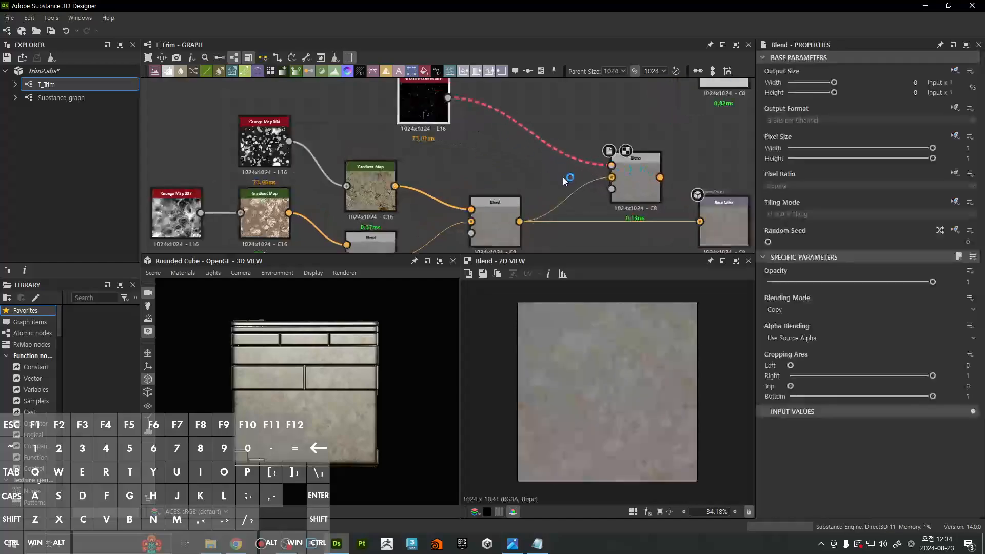
drag(595, 185, 615, 176)
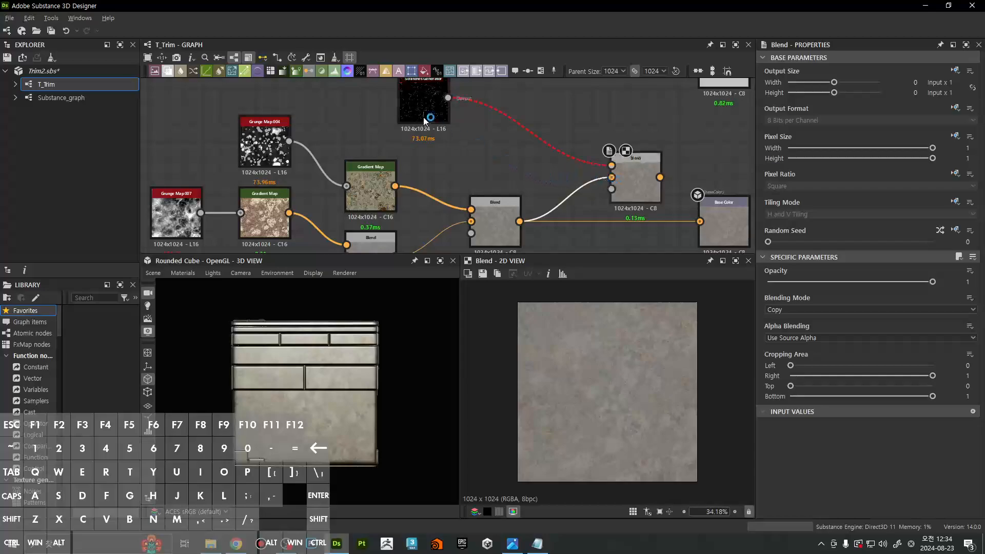
middle_drag(478, 144, 463, 165)
drag(414, 127, 395, 137)
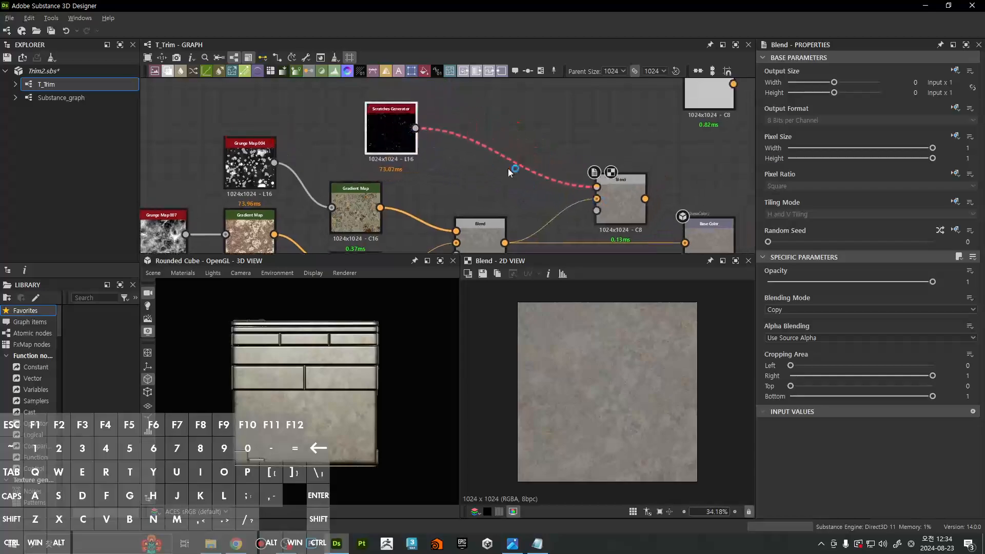
click(532, 177)
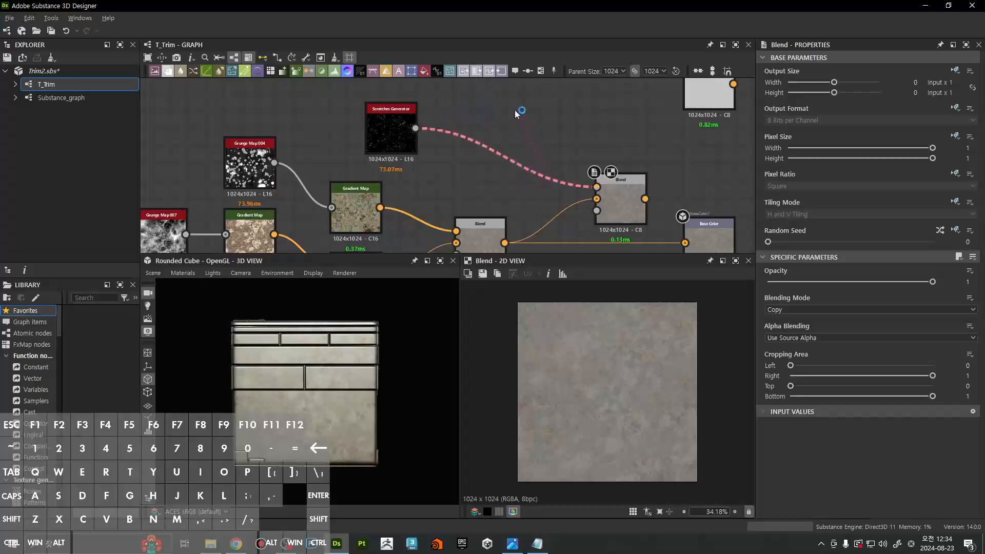
Insert a Gradient Map between the Scratches Generator and the new Blend's foreground, and move the Blend closer to it
drag(596, 187, 514, 170)
text(grad)
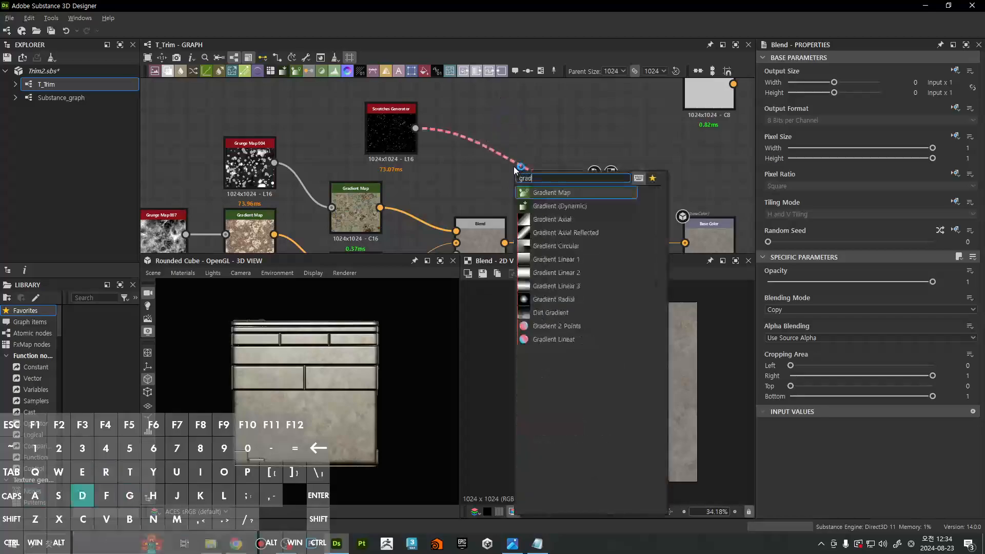
click(552, 190)
drag(518, 180, 473, 138)
double_click(379, 146)
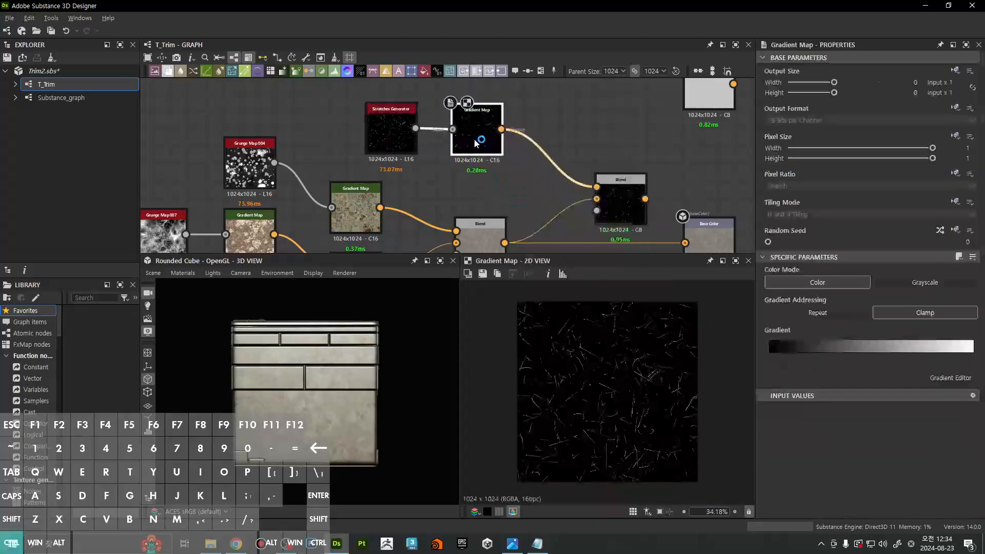
click(621, 205)
drag(620, 204, 597, 192)
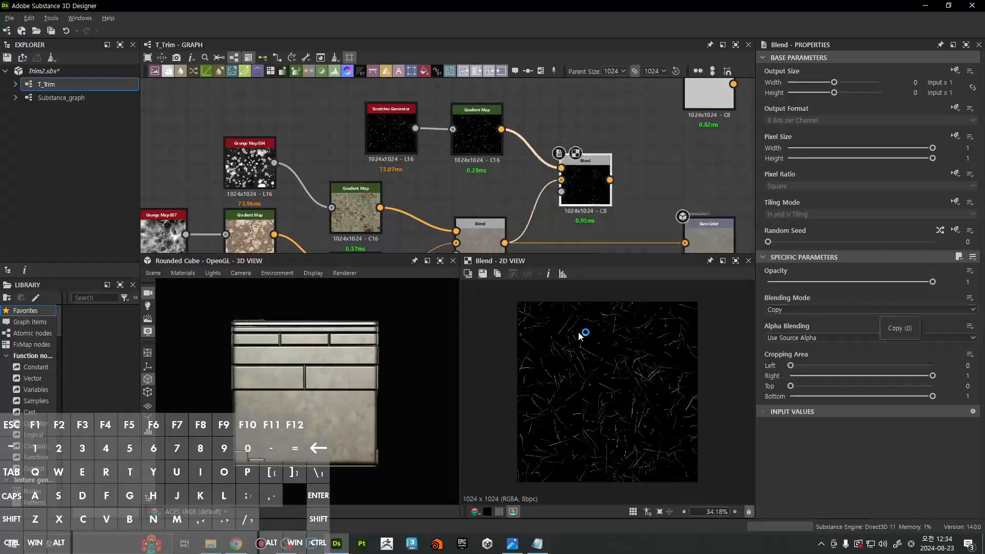
Preview the Gradient Map and the new Blend in the 2D view, and move the new Blend farther from its sources
double_click(478, 238)
double_click(466, 131)
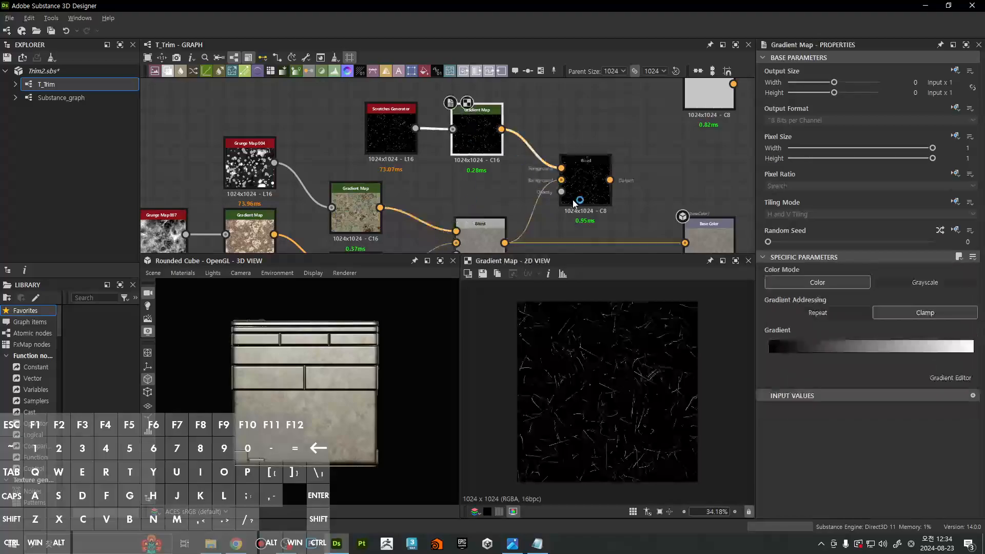
double_click(615, 143)
middle_drag(572, 200, 593, 198)
scroll(593, 198, up, 3)
scroll(592, 198, down, 3)
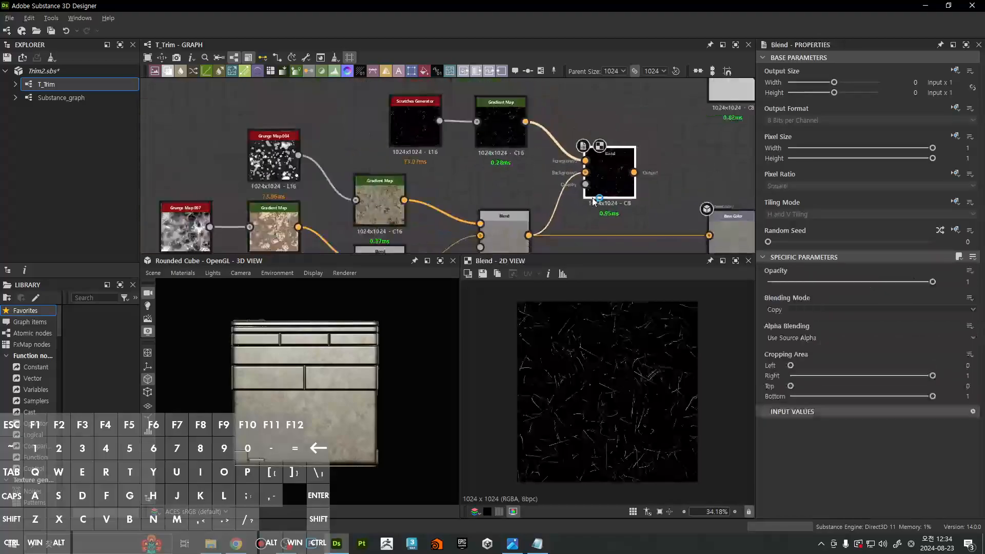
scroll(577, 208, up, 1)
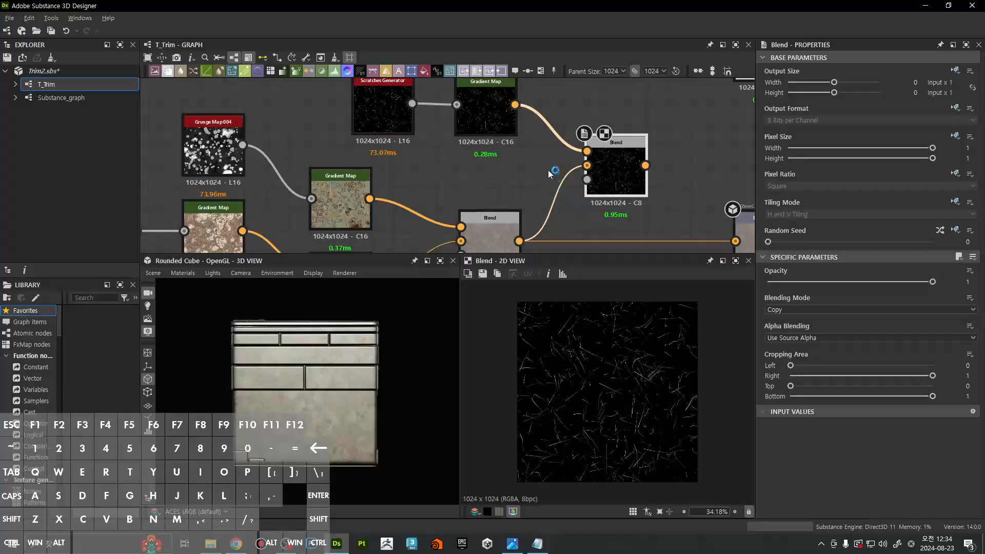
drag(632, 179, 676, 179)
middle_drag(550, 164, 541, 176)
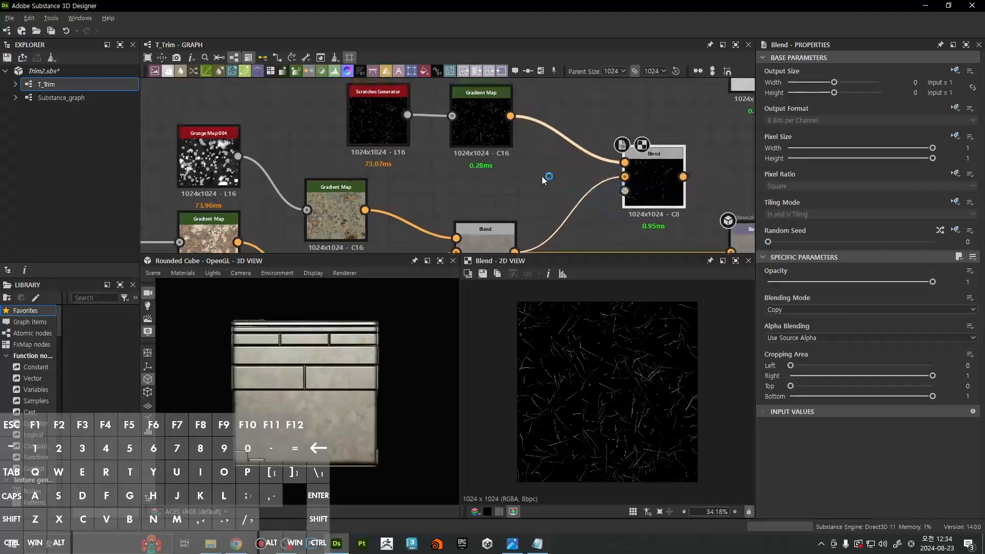
Capture the screen in FastStone Editor, cropped to the Gradient Map and Blend nodes, and try labelling the Blend's inputs
key(Print)
drag(434, 131, 717, 321)
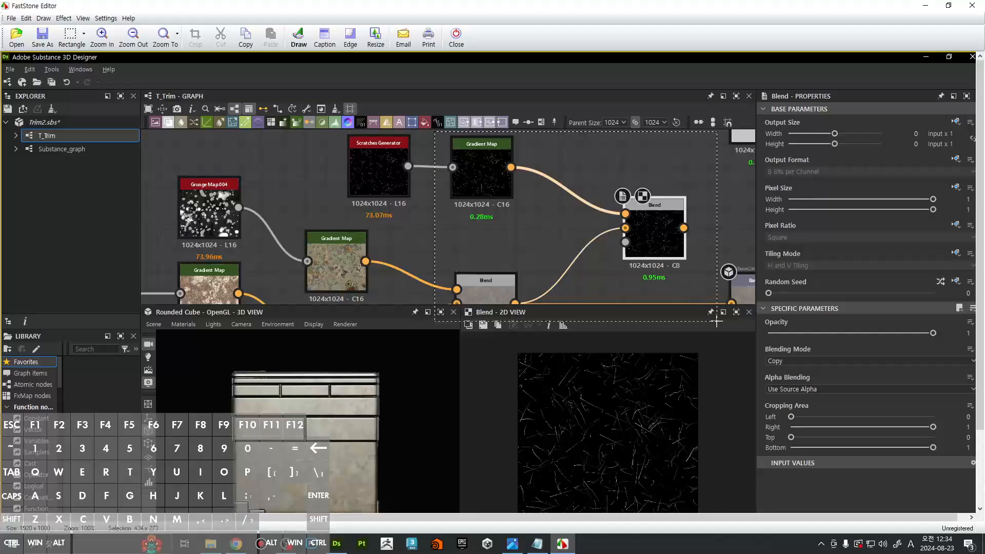
click(195, 38)
click(296, 40)
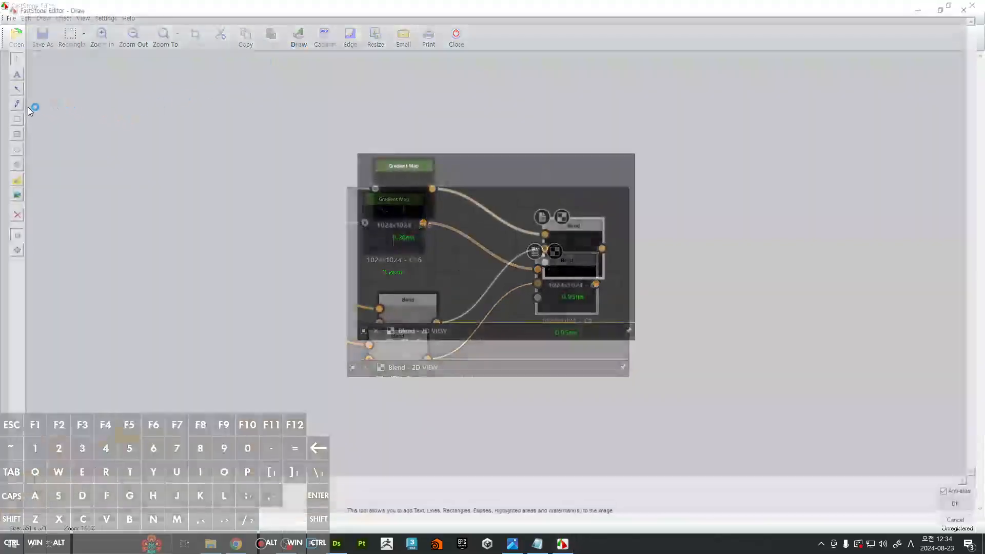
click(501, 223)
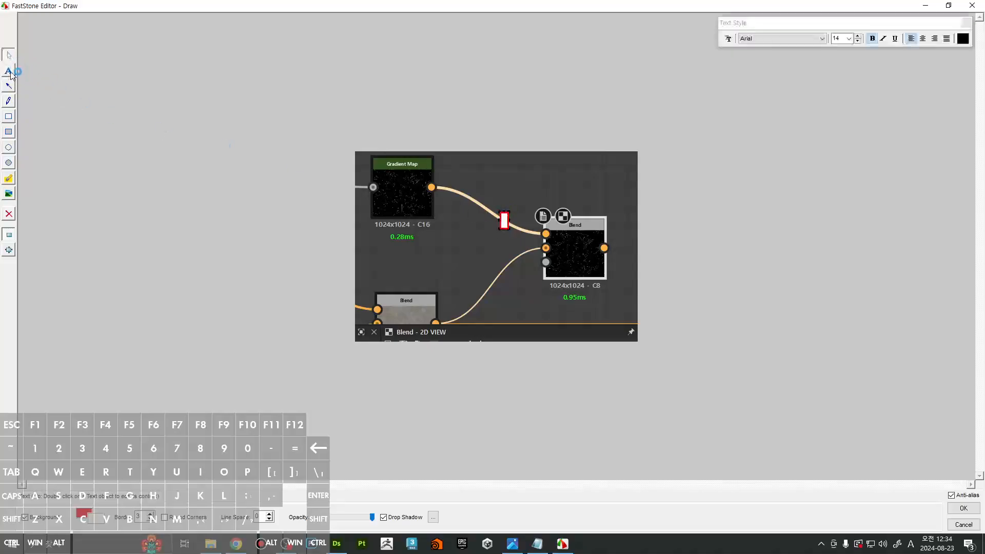
click(9, 101)
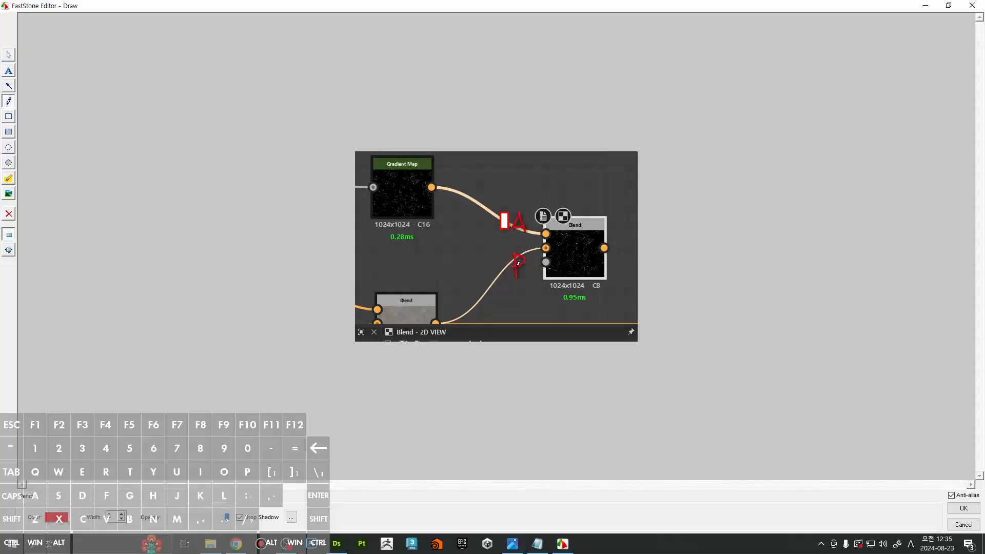
click(963, 524)
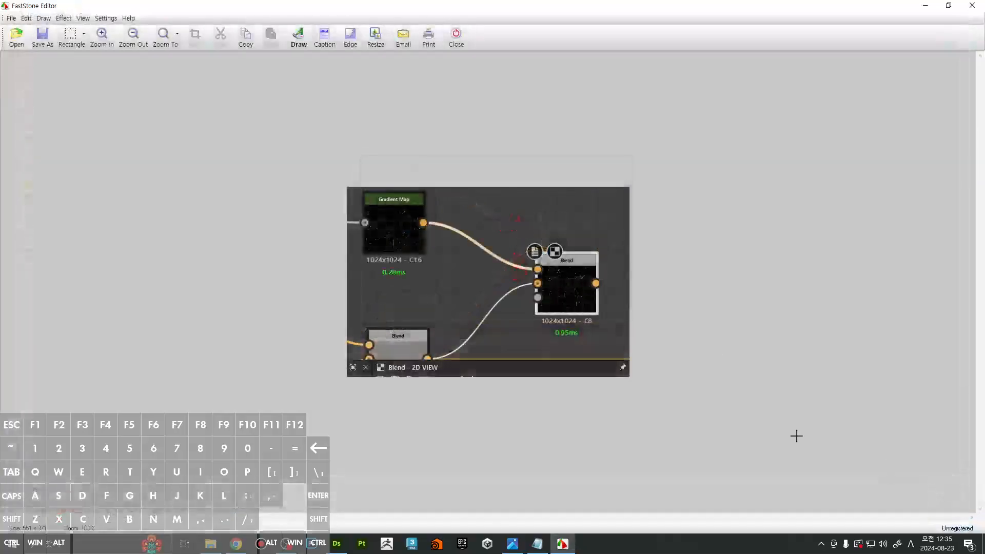
Label the Blend's foreground input B and background input A freehand on the capture, and close the editor without saving
click(298, 42)
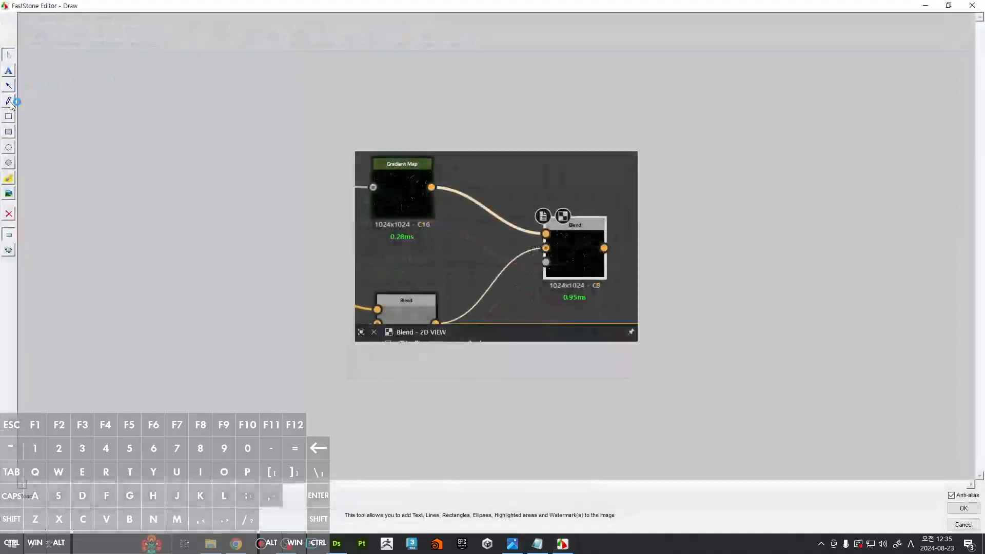
click(9, 101)
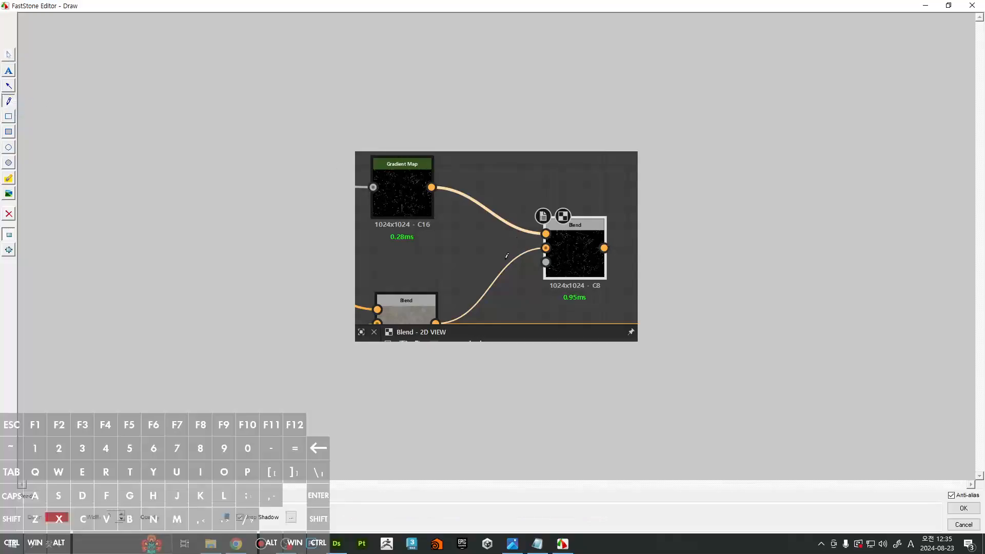
drag(509, 272, 517, 254)
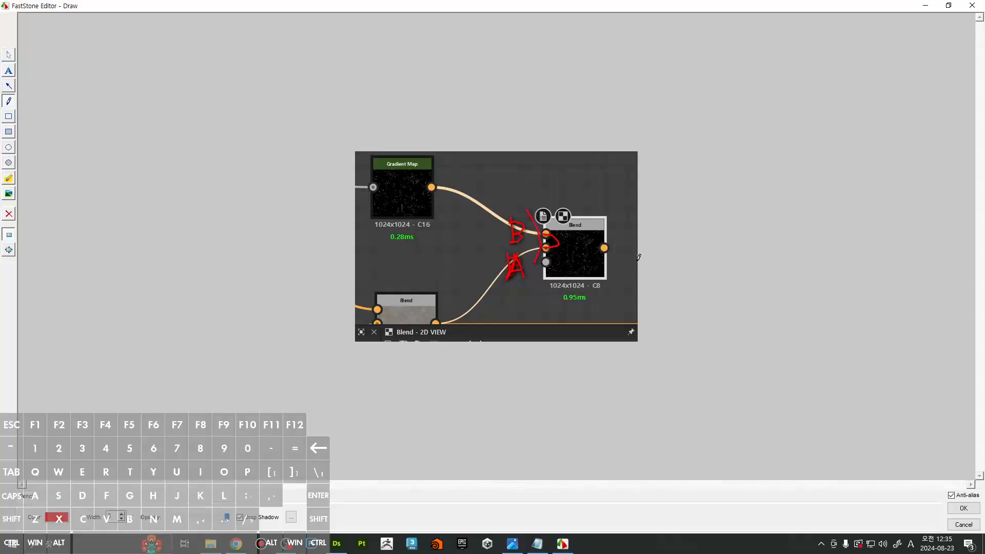
click(962, 525)
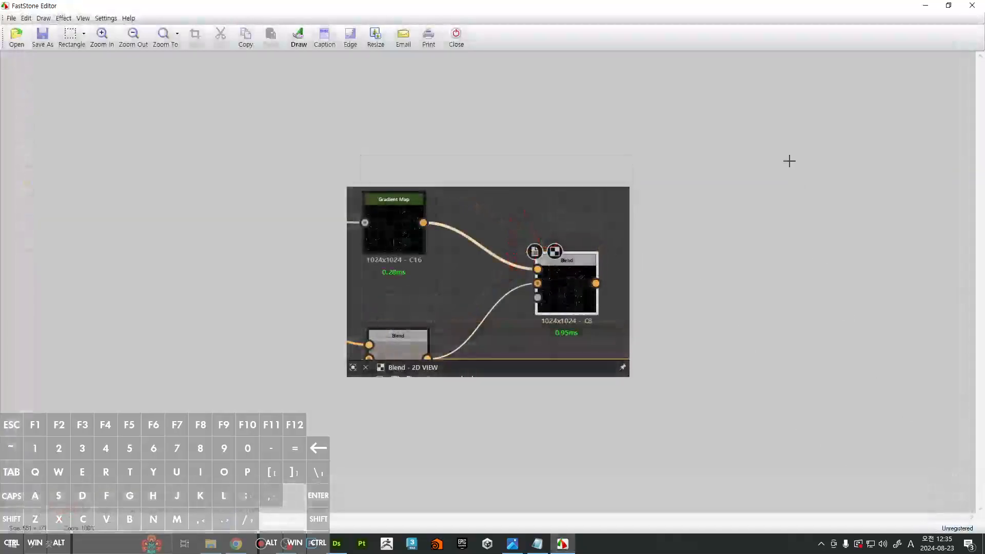
click(972, 6)
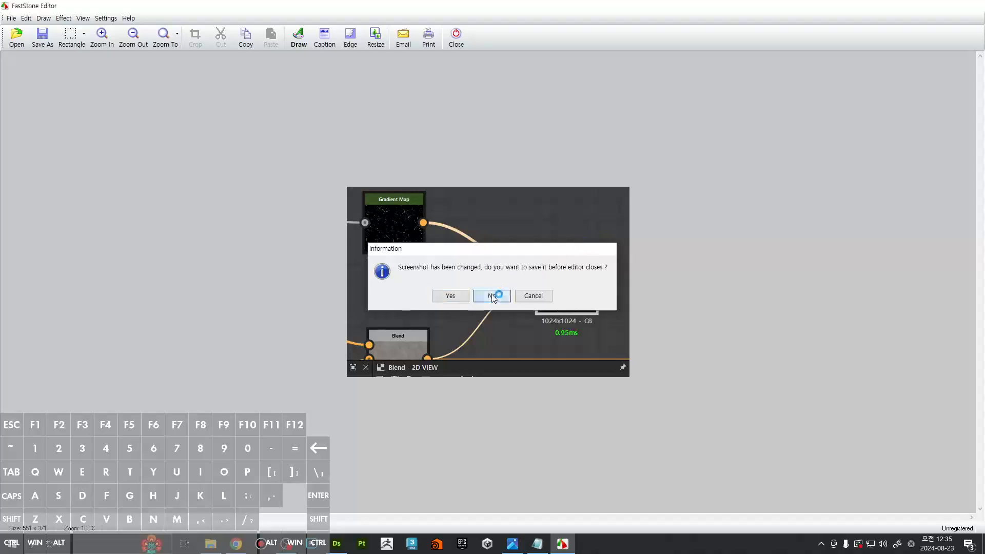
click(493, 298)
Set the scratches Blend's blending mode to Subtract
middle_drag(530, 212, 471, 213)
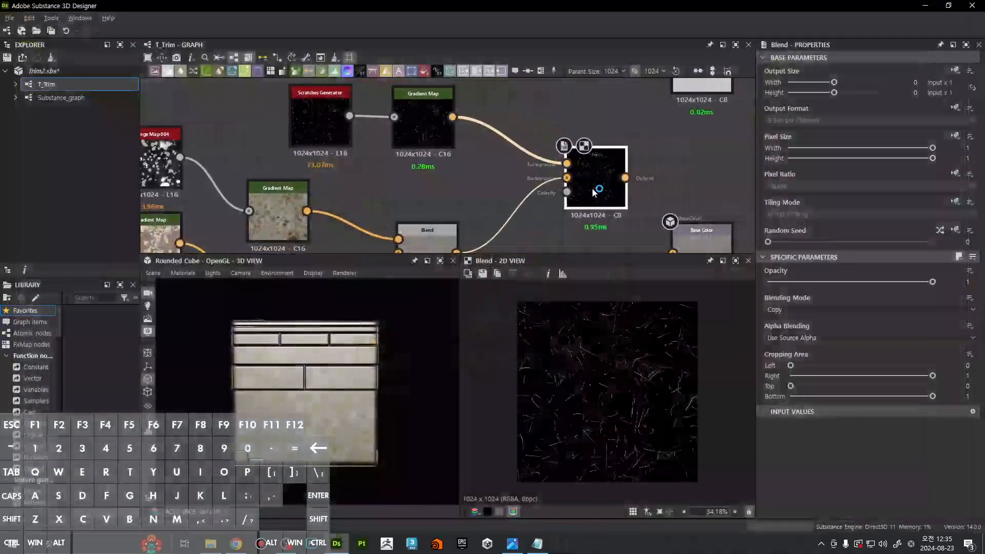
middle_drag(579, 222, 640, 181)
scroll(618, 186, down, 2)
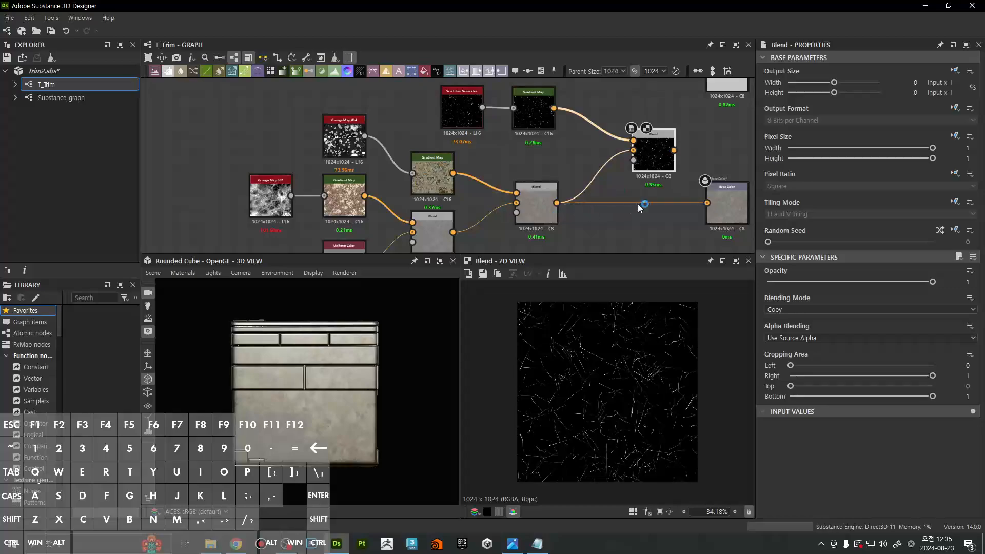
click(793, 310)
click(795, 335)
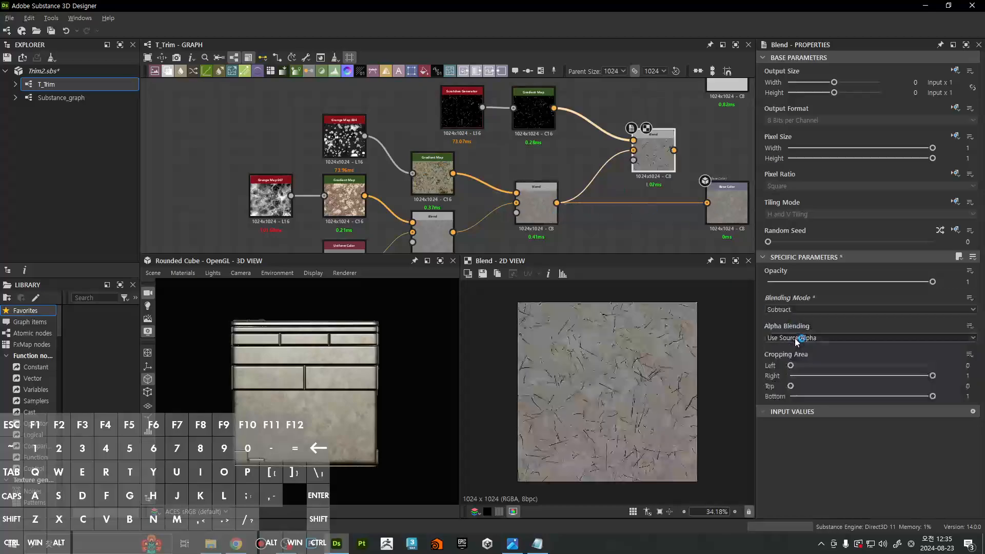
scroll(672, 189, up, 1)
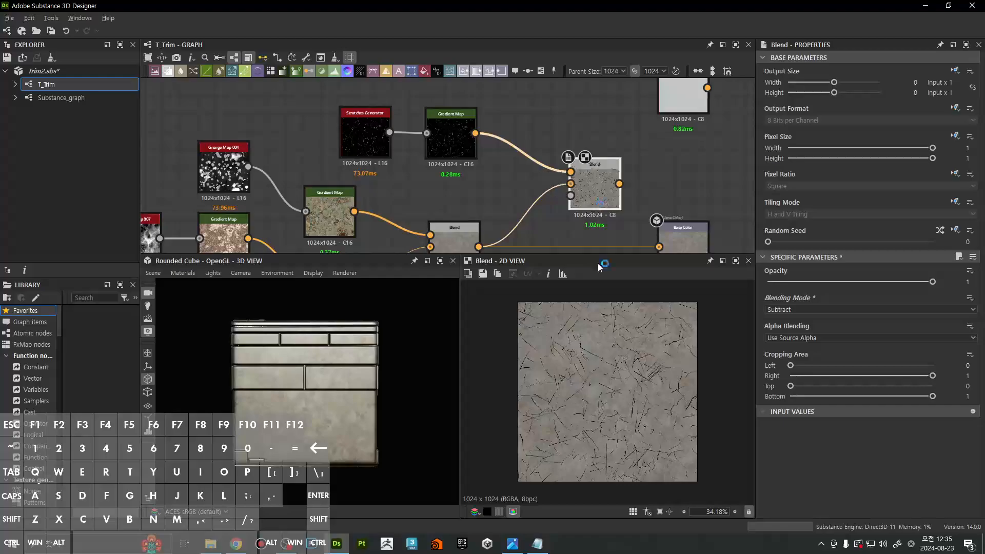
Lower the opacity of the scratches Blend to 0.16
scroll(621, 332, up, 3)
drag(906, 281, 800, 288)
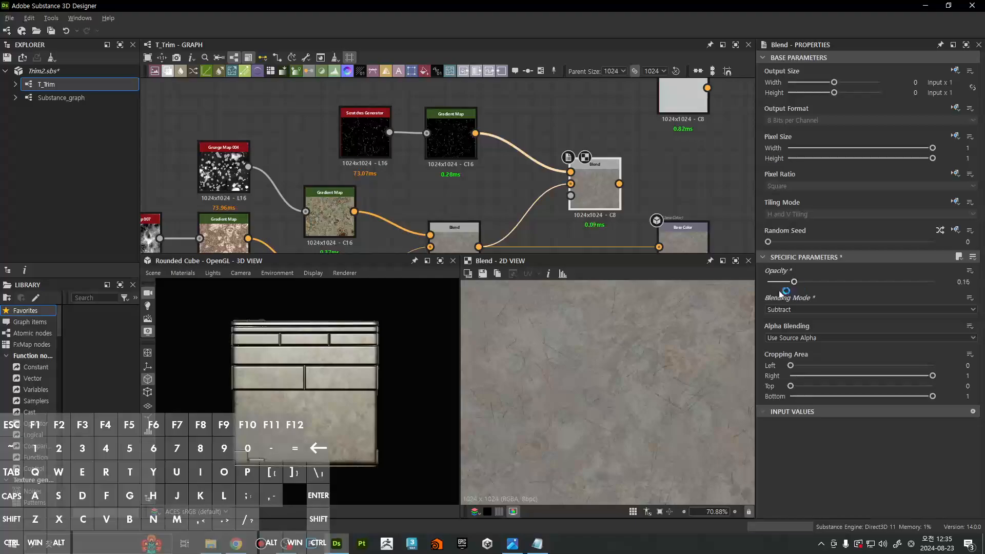
Compare the grunge Blend and the scratches Gradient Map with the scratches Blend that combines them
click(455, 232)
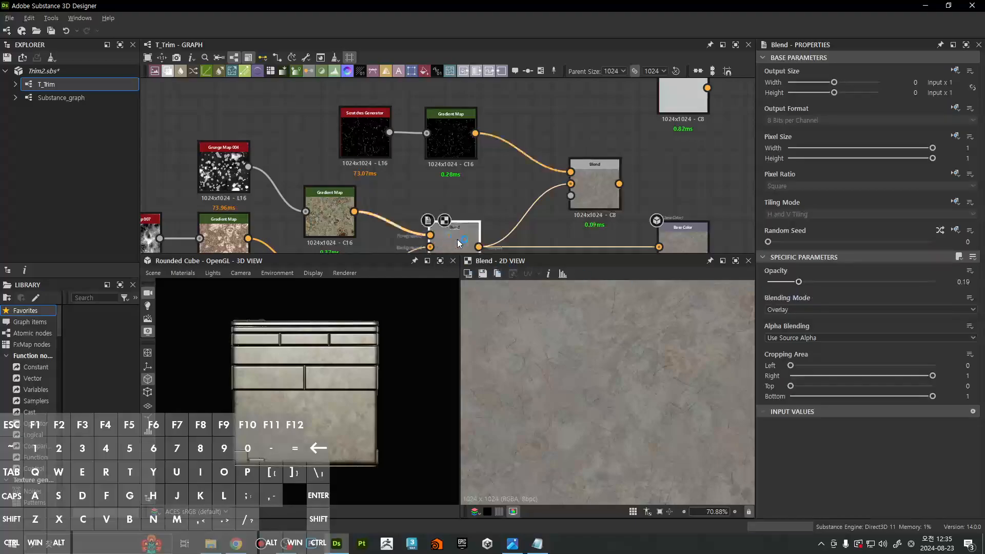
click(469, 154)
click(466, 232)
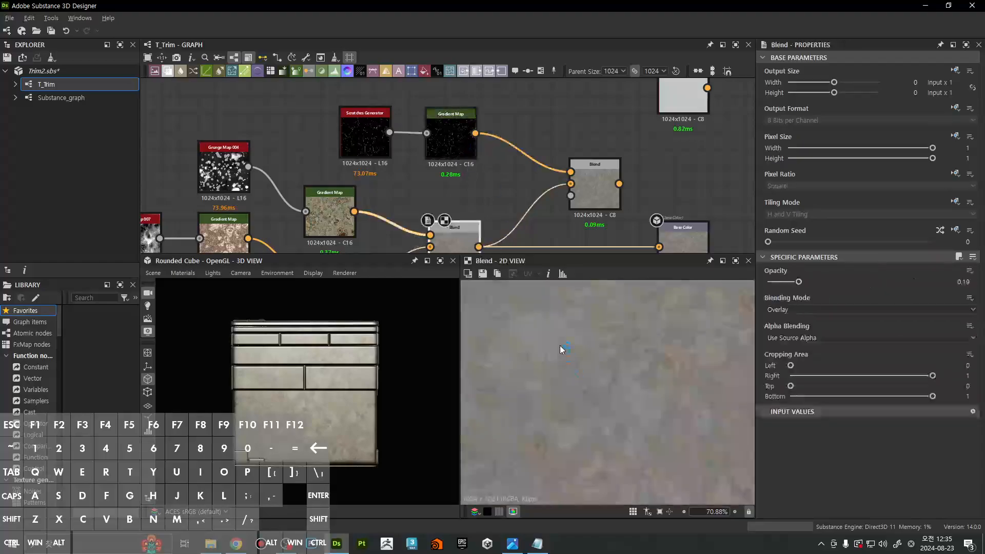
double_click(465, 139)
click(589, 173)
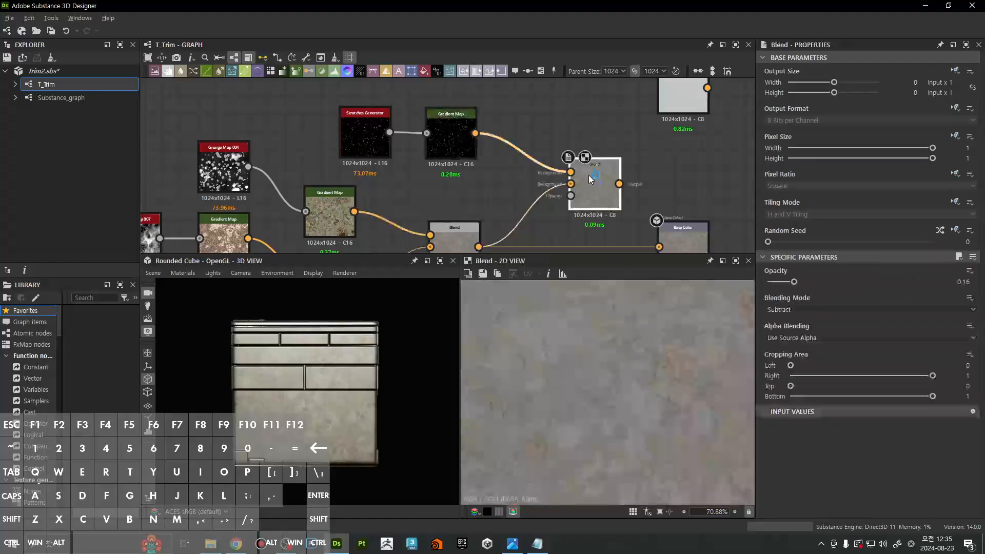
click(451, 138)
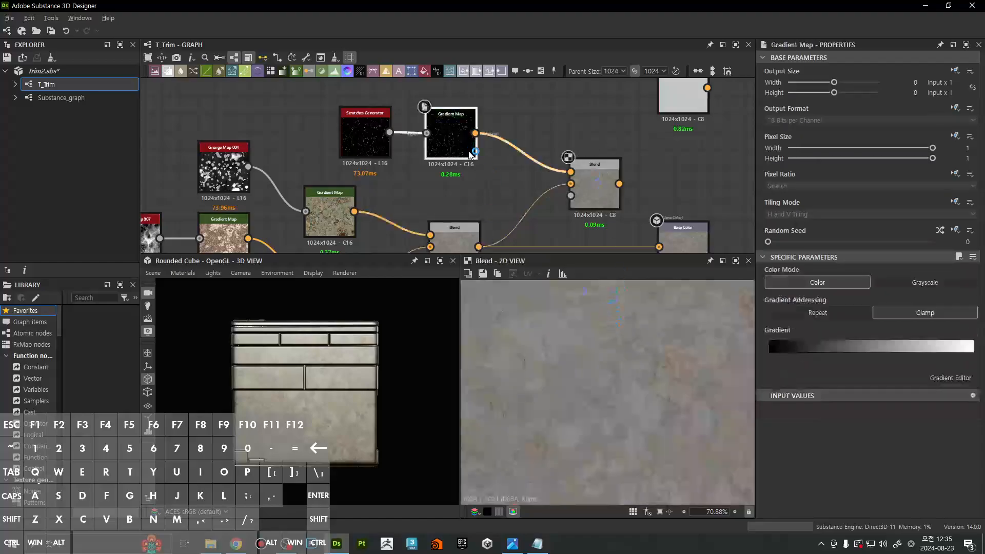
click(465, 236)
click(444, 155)
click(580, 186)
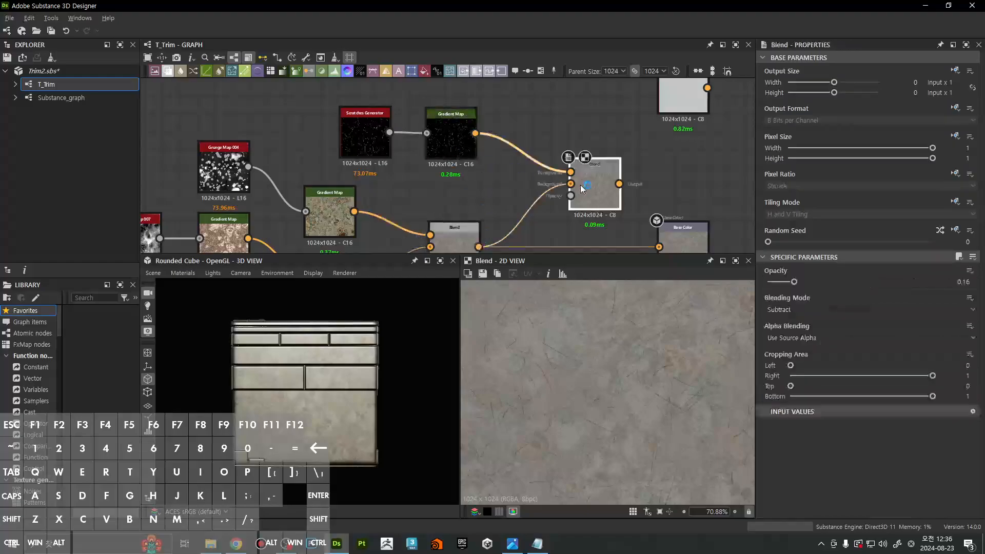
Try swapping the scratches Blend's foreground and background inputs, raise its opacity to 1, and swap the inputs back
key(f)
mouse_move(594, 192)
mouse_down()
mouse_move(574, 192)
mouse_move(586, 200)
mouse_up()
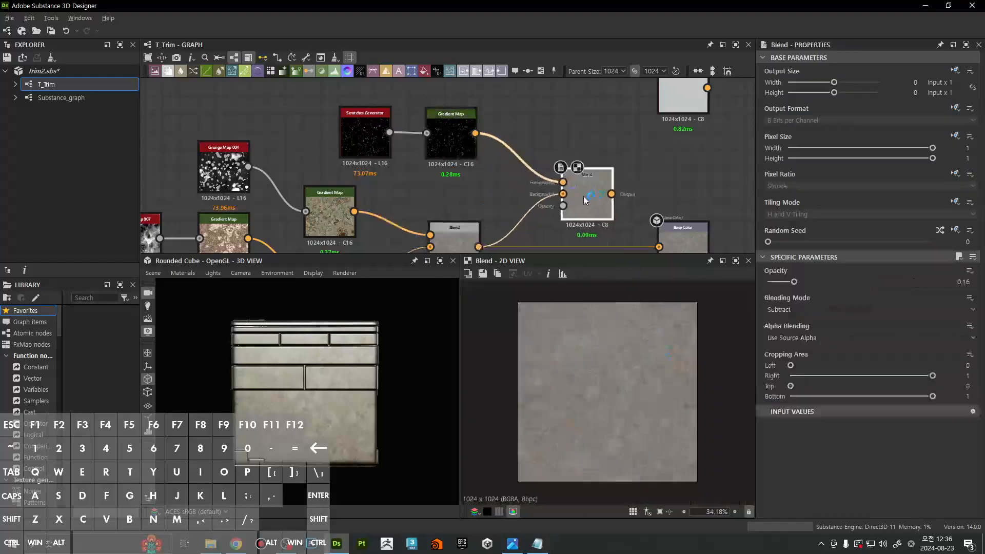
drag(536, 134, 555, 215)
key(x)
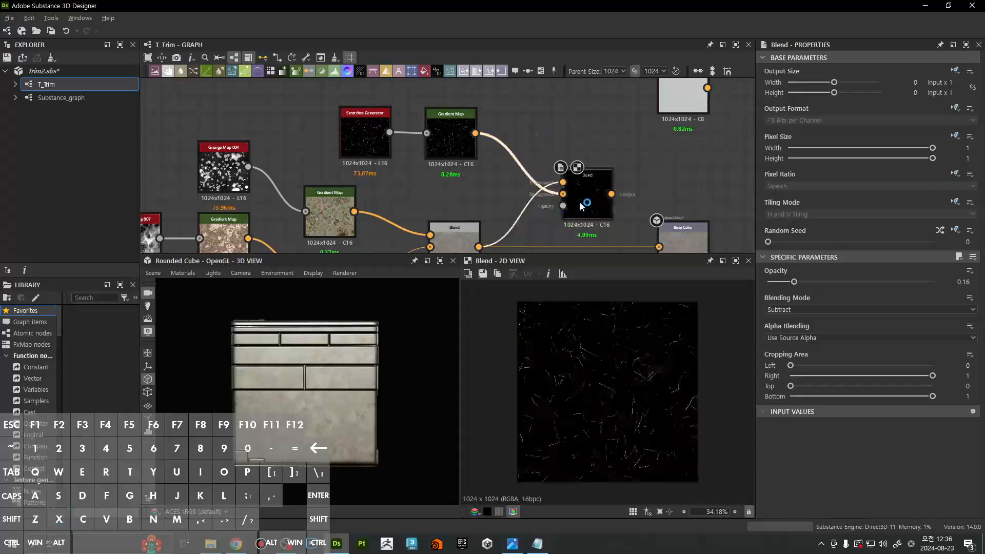
drag(911, 287, 975, 292)
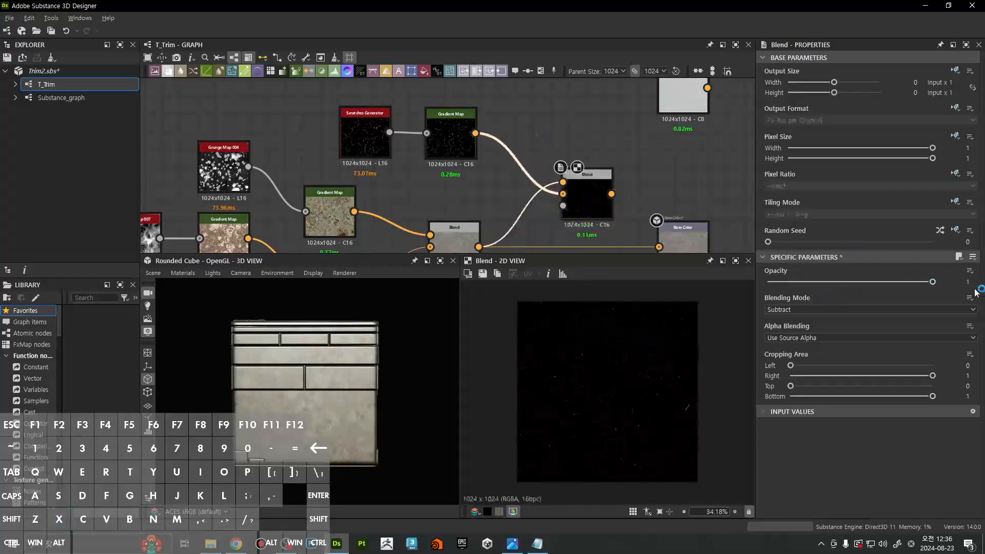
key(x)
Set the scratches Blend's opacity to 0.09 while checking the scratches close up
click(786, 281)
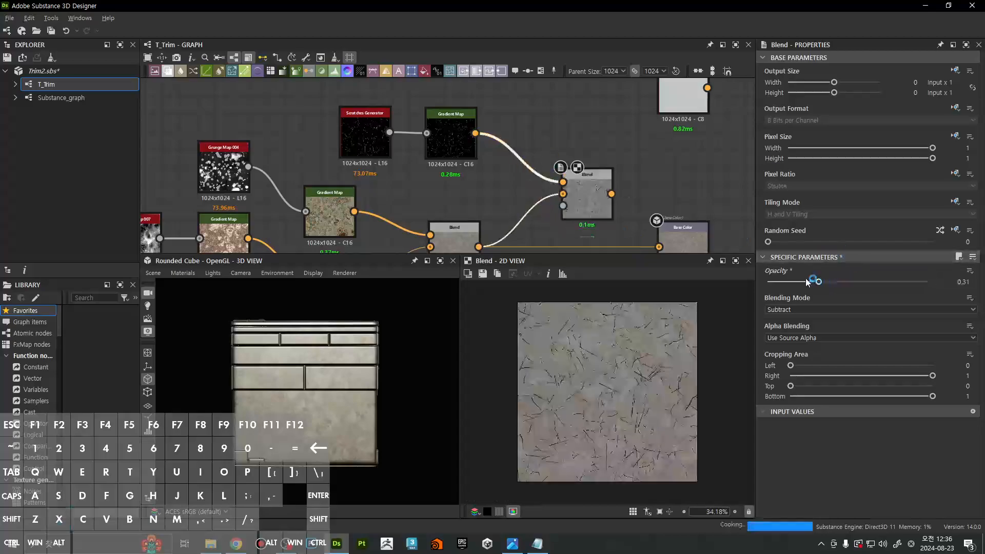
scroll(634, 344, up, 4)
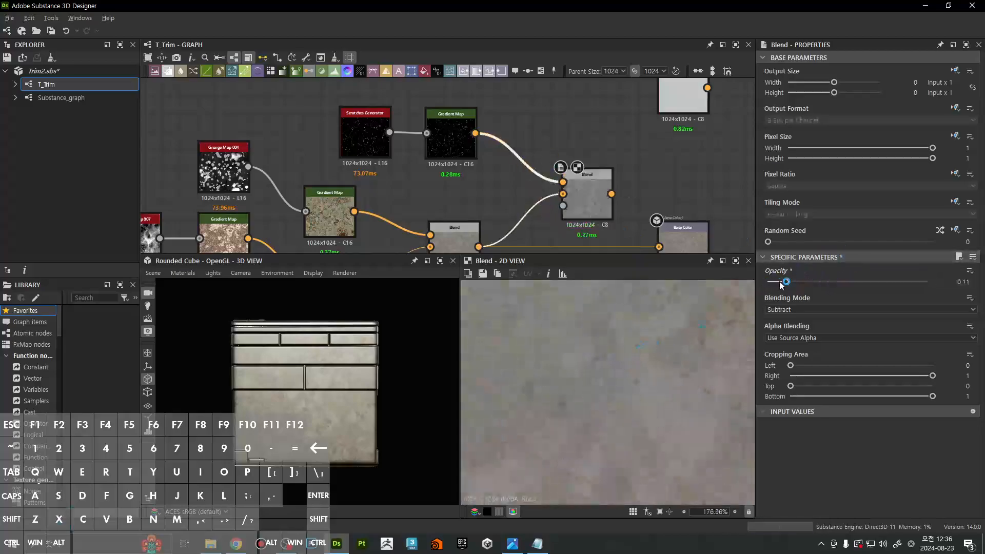
mouse_move(779, 282)
mouse_down()
mouse_move(771, 284)
mouse_move(779, 284)
mouse_up()
Connect the scratches Blend to the Base Color output and line the two nodes up side by side
drag(611, 194, 683, 233)
drag(604, 166, 595, 148)
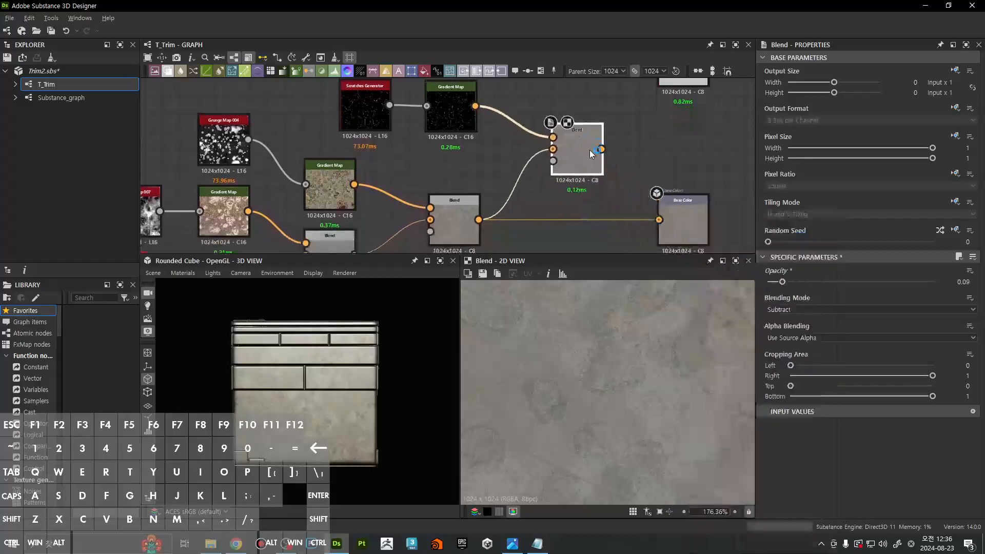
scroll(375, 379, up, 6)
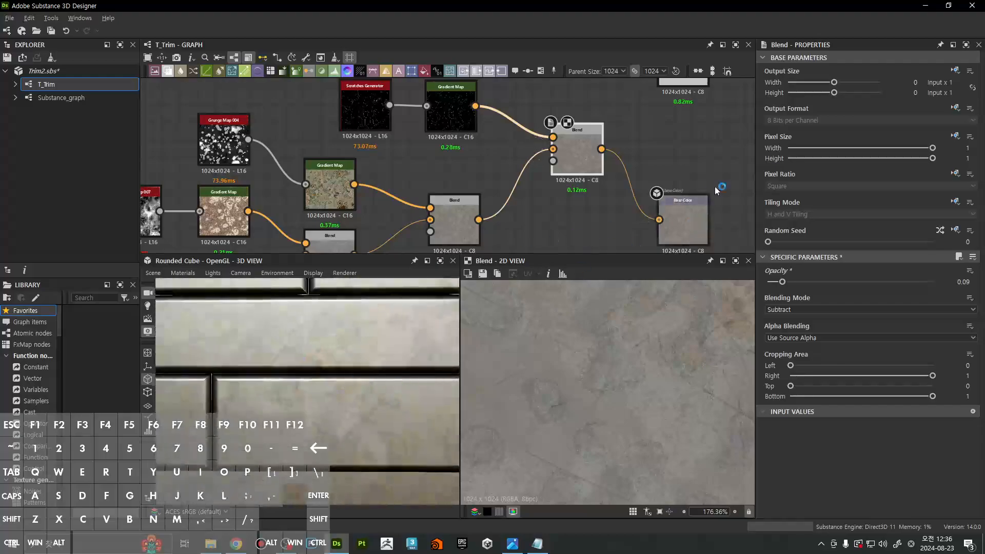
drag(693, 223, 664, 187)
click(582, 158)
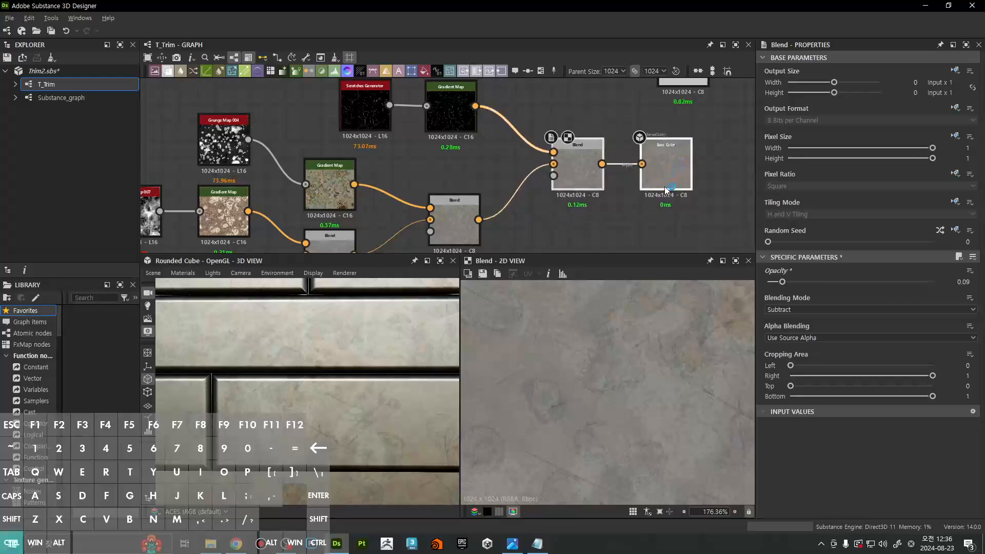
Move the PBR Metal Reflectance node above the scratches Blend and preview it in the 2D view
scroll(665, 188, down, 5)
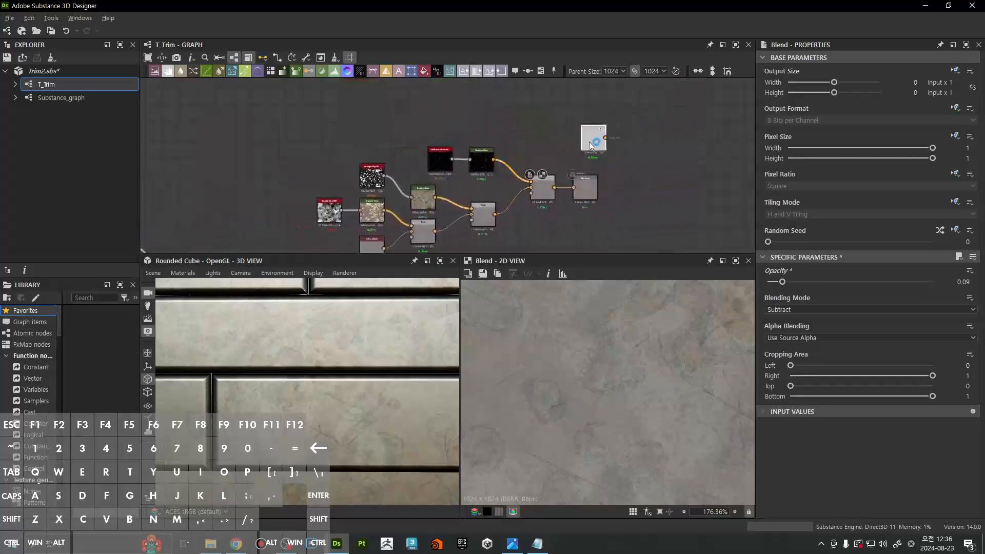
drag(590, 146, 519, 148)
scroll(579, 374, down, 5)
scroll(574, 152, up, 2)
double_click(518, 149)
key(f)
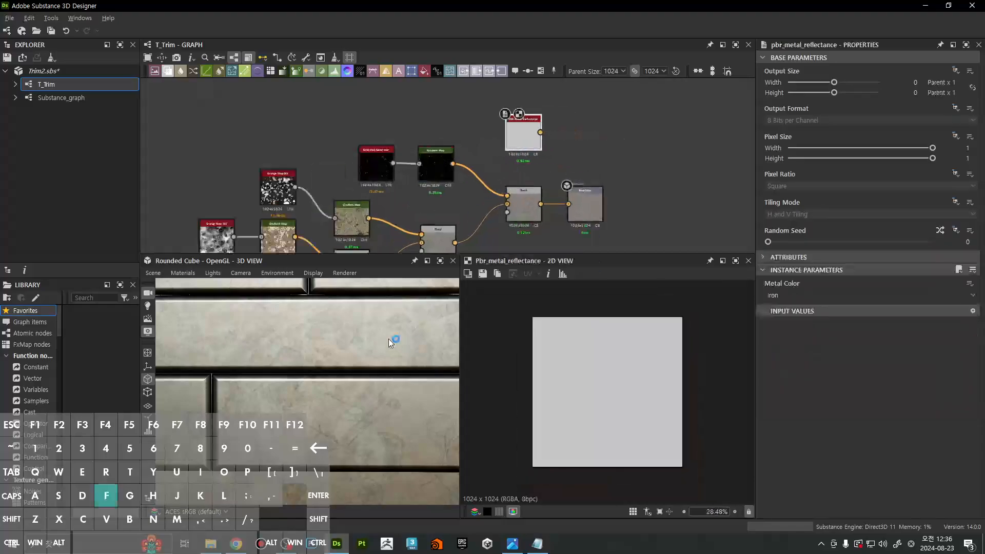
Connect the PBR Metal Reflectance node to the Base Color output in place of the scratches Blend
double_click(588, 205)
double_click(521, 131)
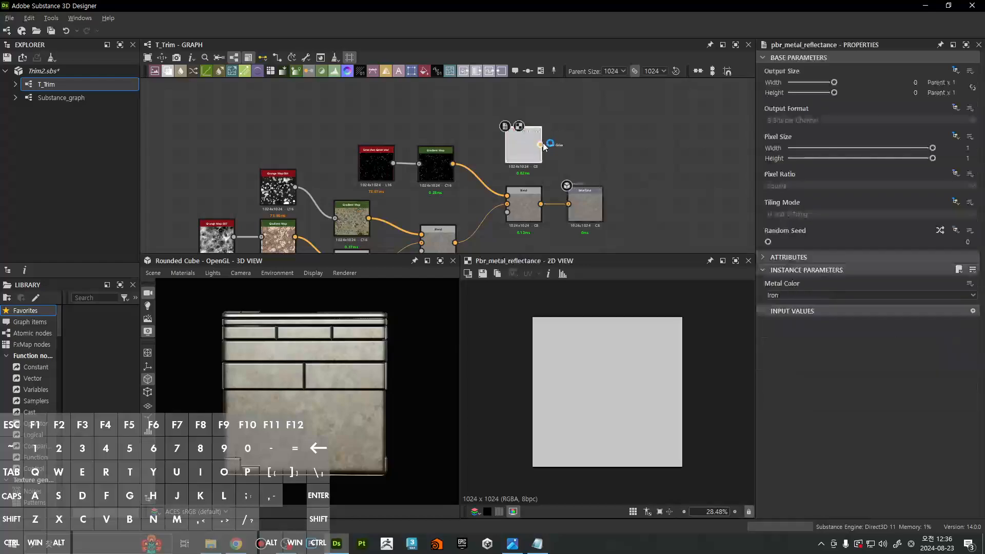
drag(542, 143, 567, 204)
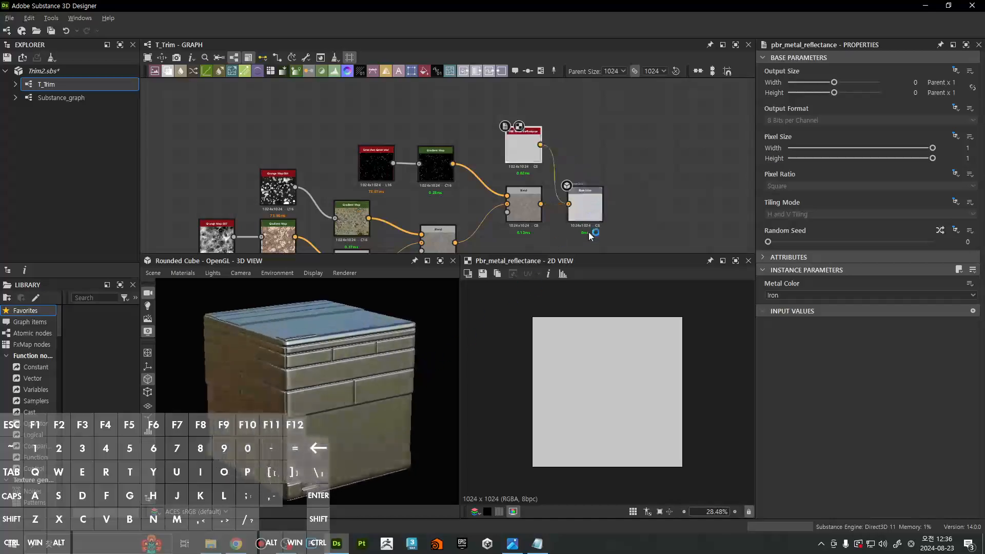
Preview the scratches Blend and the Uniform Color, and move the Base Color output farther from its sources
double_click(528, 217)
middle_drag(444, 208, 586, 104)
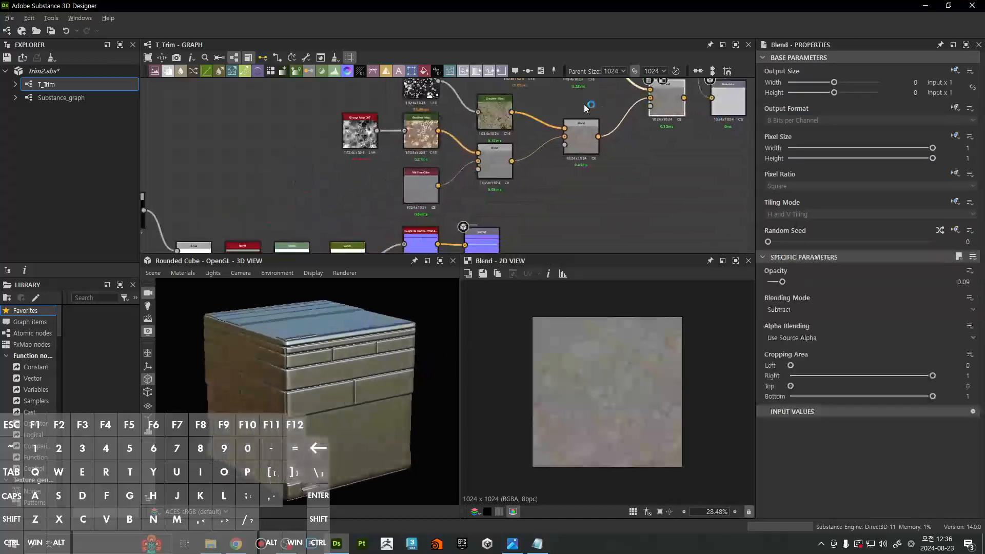
double_click(417, 192)
middle_drag(595, 141, 339, 224)
drag(472, 203, 594, 194)
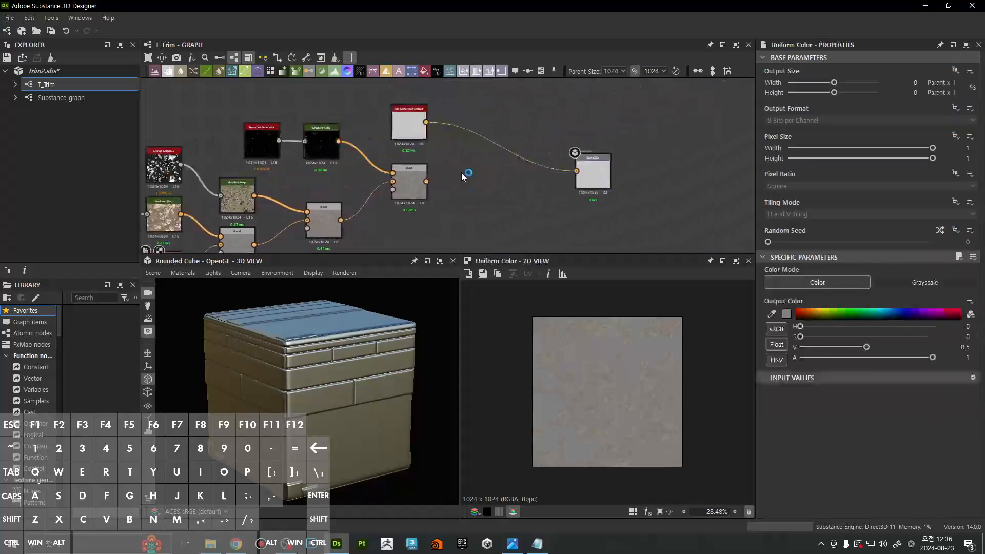
Add a Blend node with PBR Metal Reflectance as foreground and the scratches Blend as background, and preview it
double_click(407, 128)
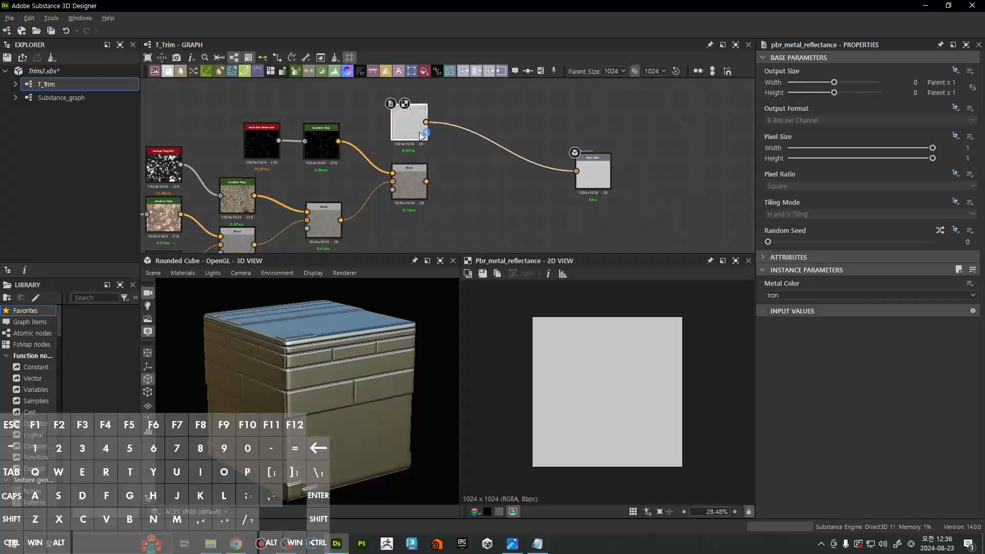
right_click(480, 172)
click(498, 177)
click(415, 193)
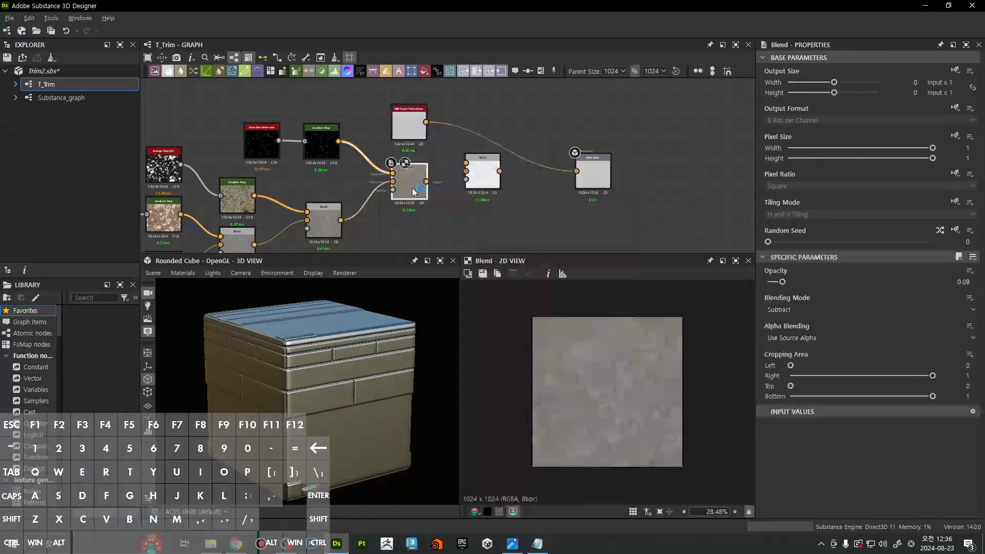
drag(466, 171, 423, 121)
double_click(473, 166)
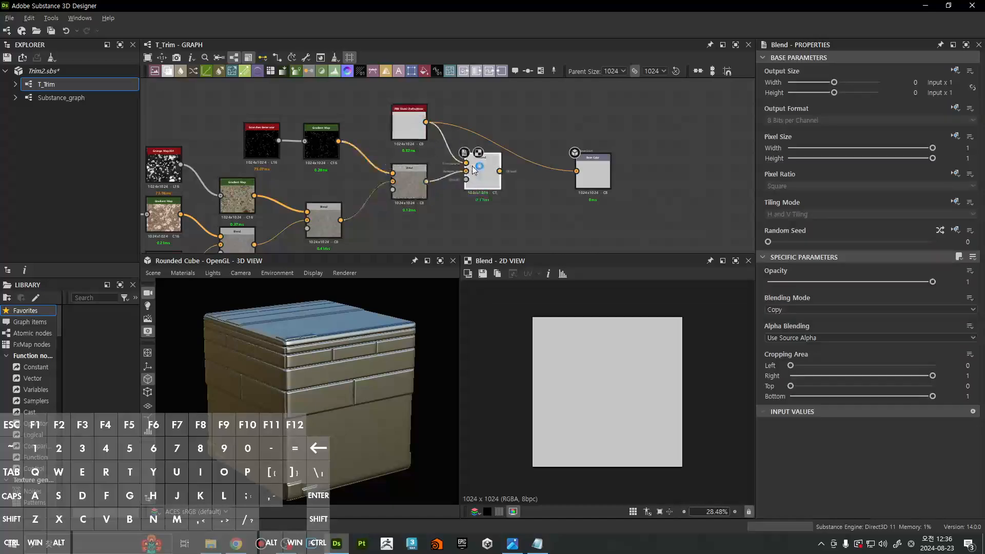
Reposition the new Blend between its two sources and look over its available blending modes
click(813, 310)
click(534, 227)
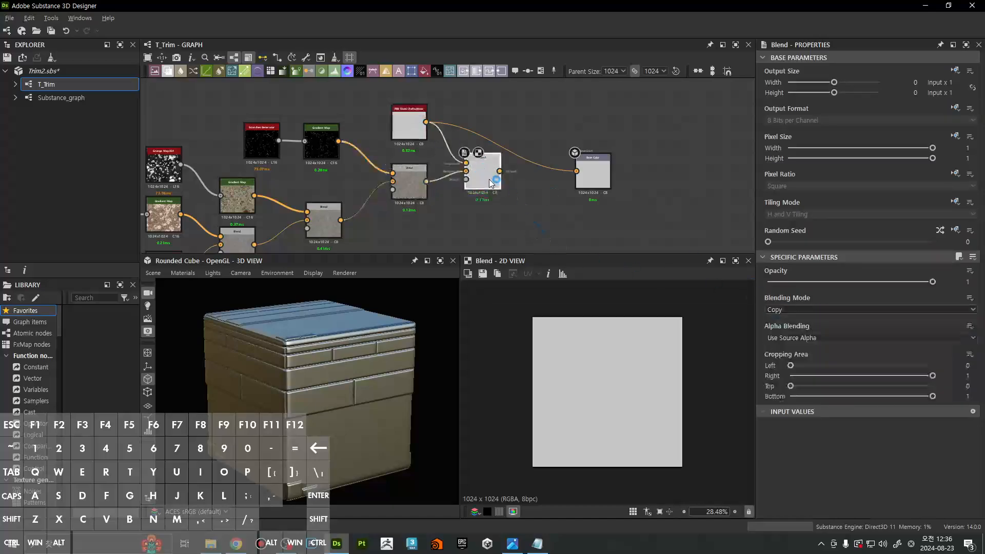
drag(490, 183, 485, 161)
double_click(409, 126)
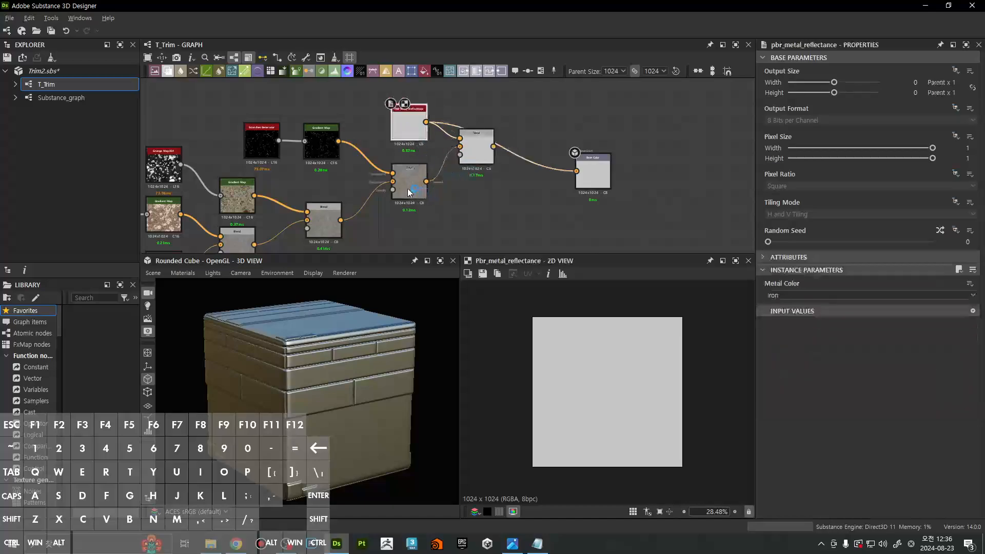
click(404, 117)
mouse_move(409, 126)
mouse_down()
mouse_move(423, 122)
mouse_move(407, 125)
mouse_up()
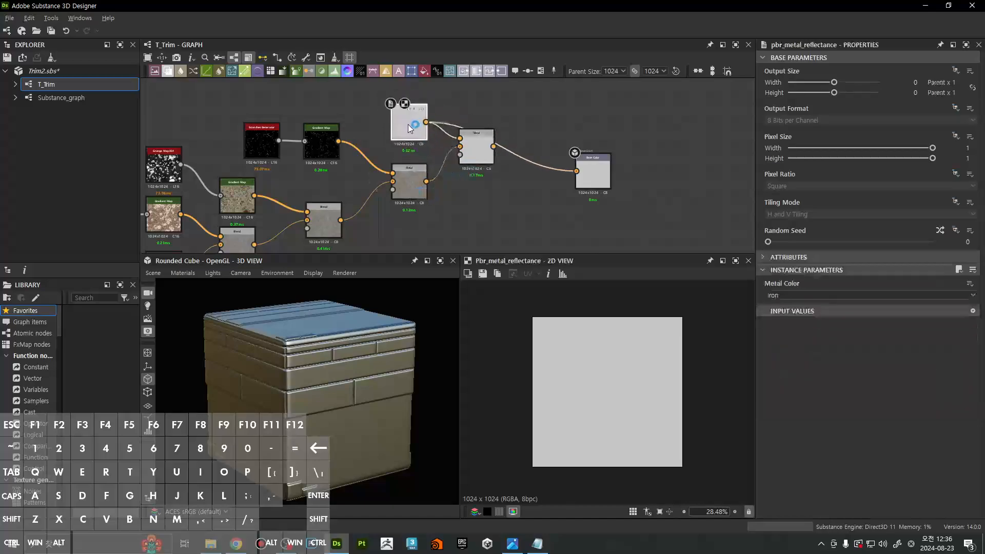
drag(483, 149, 477, 160)
double_click(477, 163)
click(800, 310)
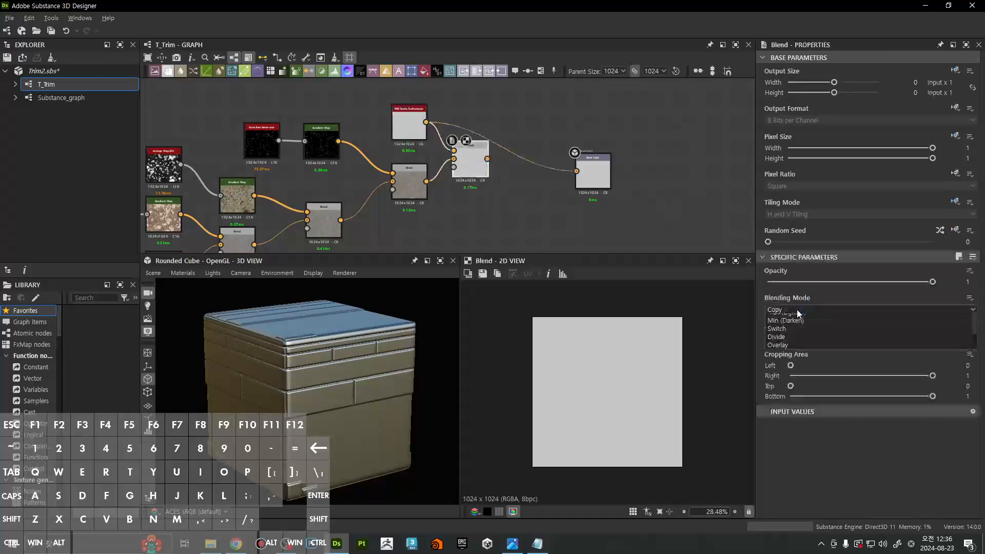
Inspect the scratches Blend's pixel color values in the 2D view, and close the information readout
double_click(418, 131)
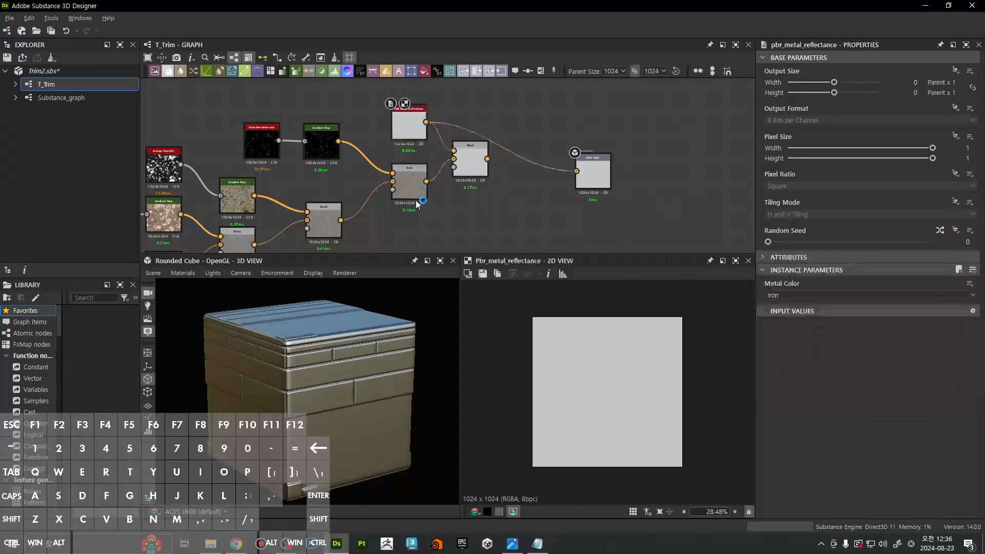
double_click(416, 192)
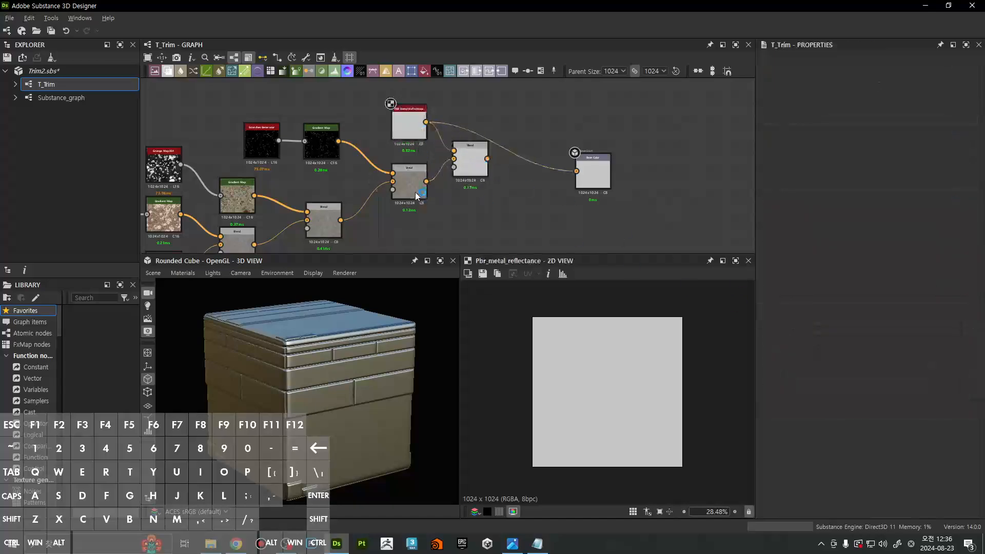
click(549, 274)
scroll(601, 367, up, 5)
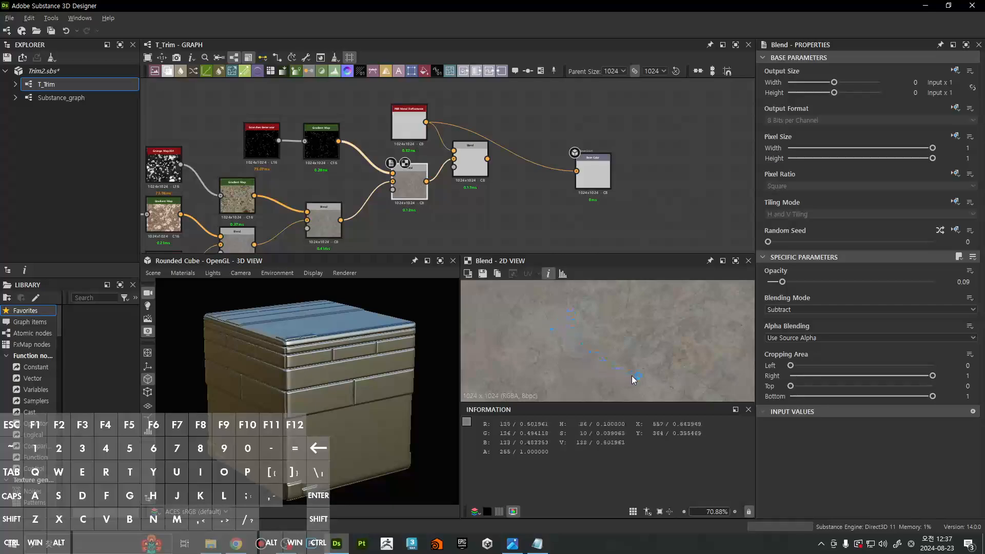
click(748, 410)
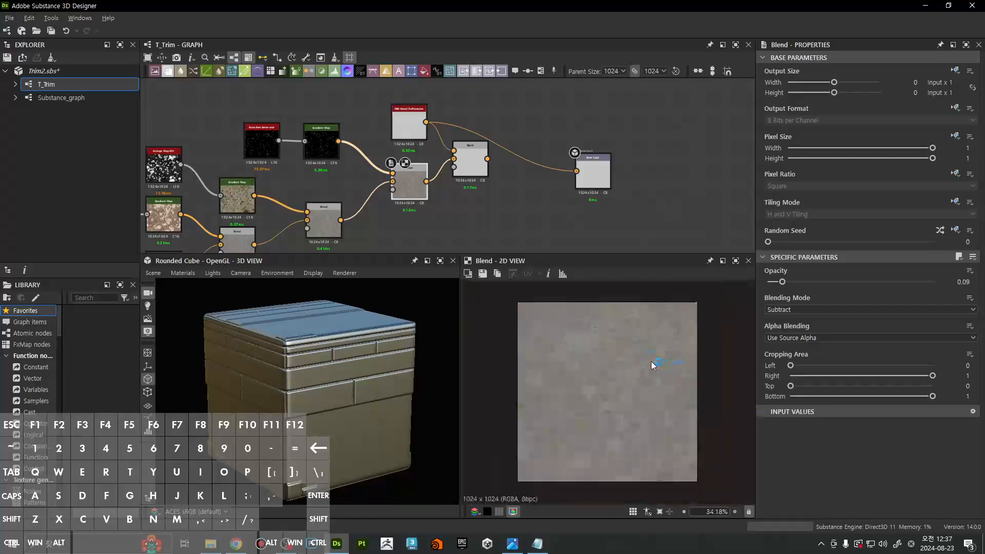
Move the PBR Metal Reflectance node closer to the scratches Blend and preview both nodes
double_click(411, 123)
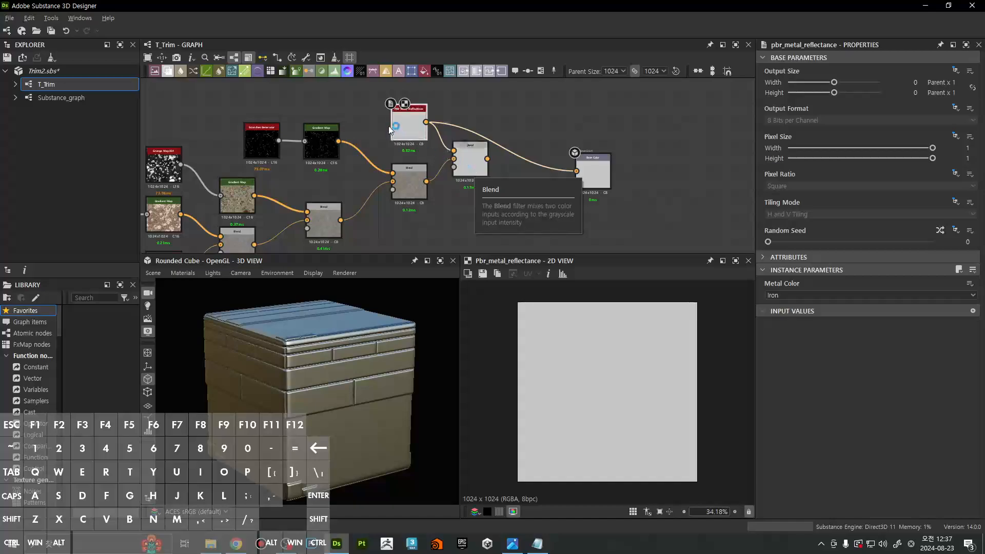
drag(404, 136, 401, 145)
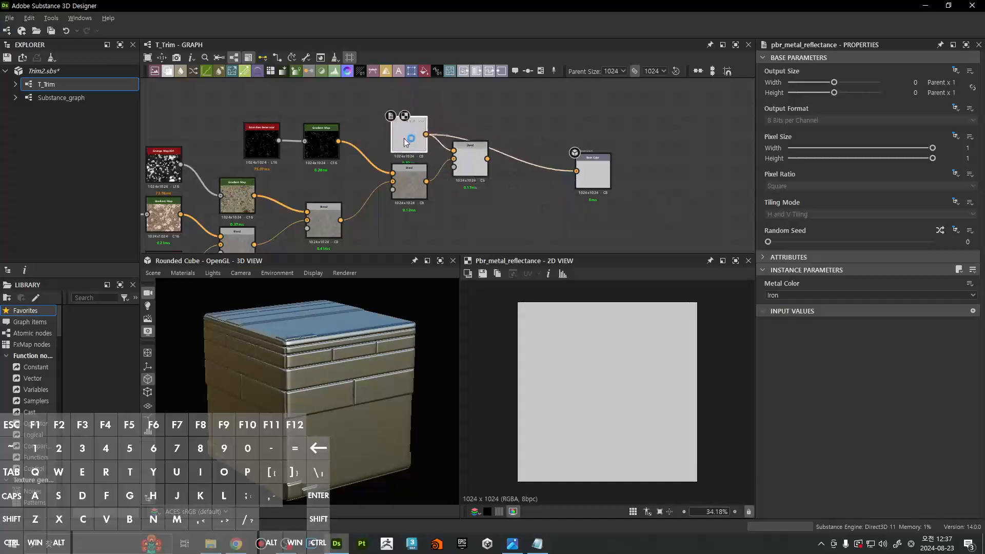
double_click(405, 176)
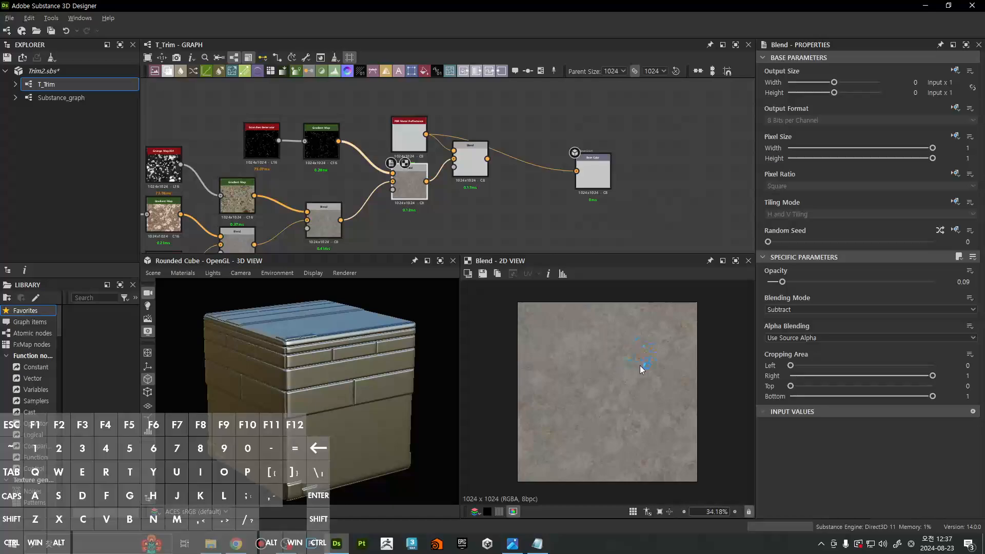
Set the new Blend's blending mode to Overlay, connect it to the Base Color output, and check the cube under different lighting
double_click(470, 159)
click(792, 310)
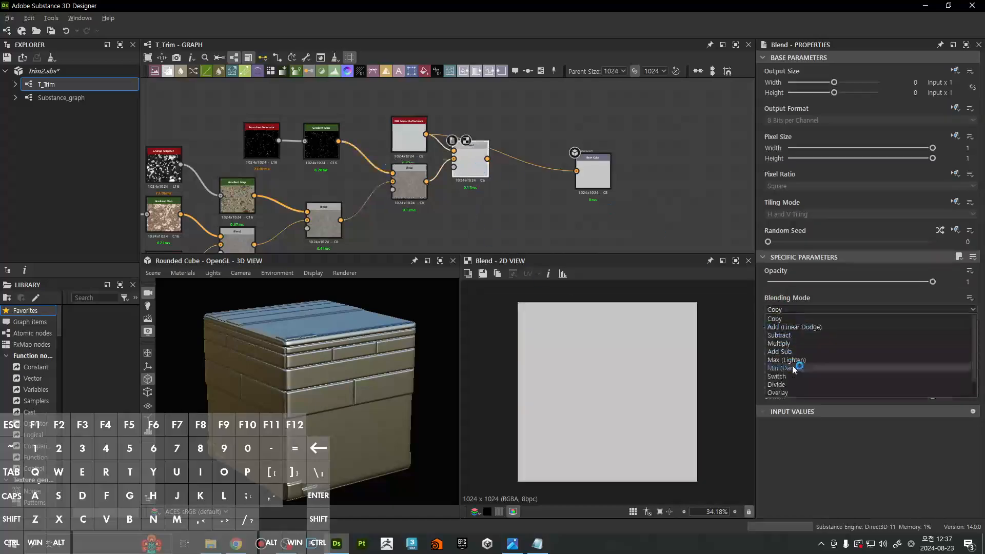
click(782, 393)
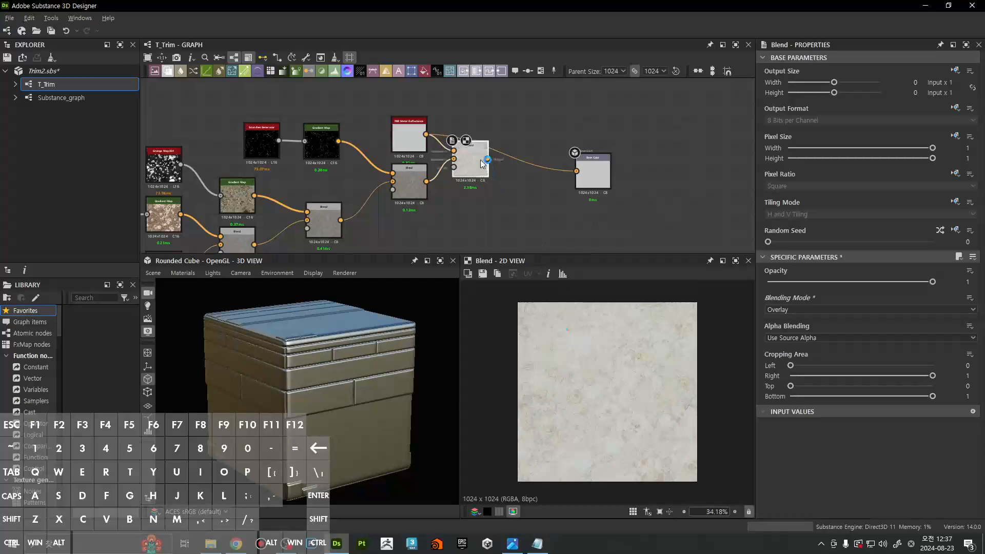
drag(592, 169, 568, 157)
drag(343, 410, 306, 393)
ctrl+shift+right_drag(408, 385, 360, 392)
drag(358, 392, 343, 405)
Review the base color node chain, previewing the scratches Blend and PBR Metal Reflectance, and examine the cube from another angle
middle_drag(362, 204, 550, 167)
middle_drag(425, 206, 469, 176)
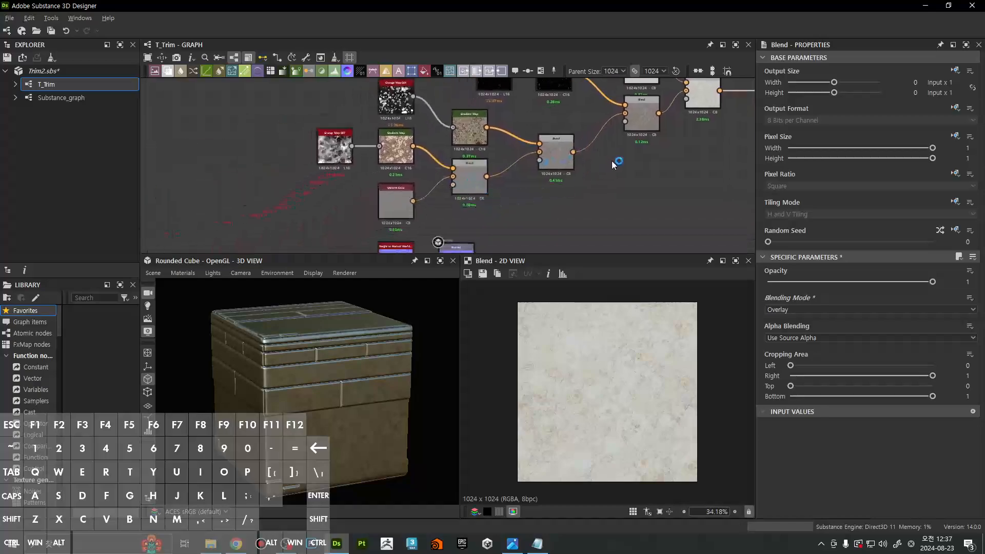
middle_drag(644, 159, 534, 182)
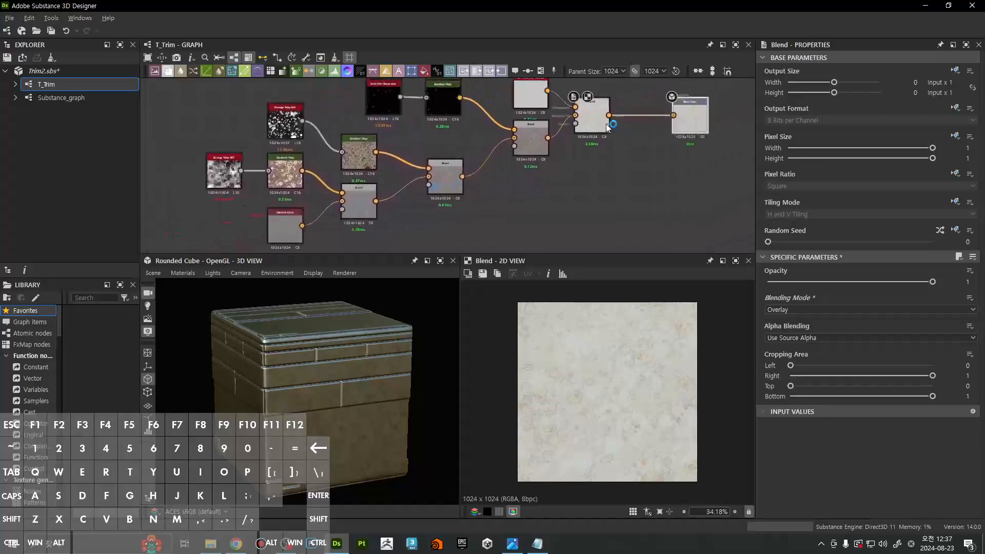
click(523, 148)
middle_drag(550, 131, 550, 174)
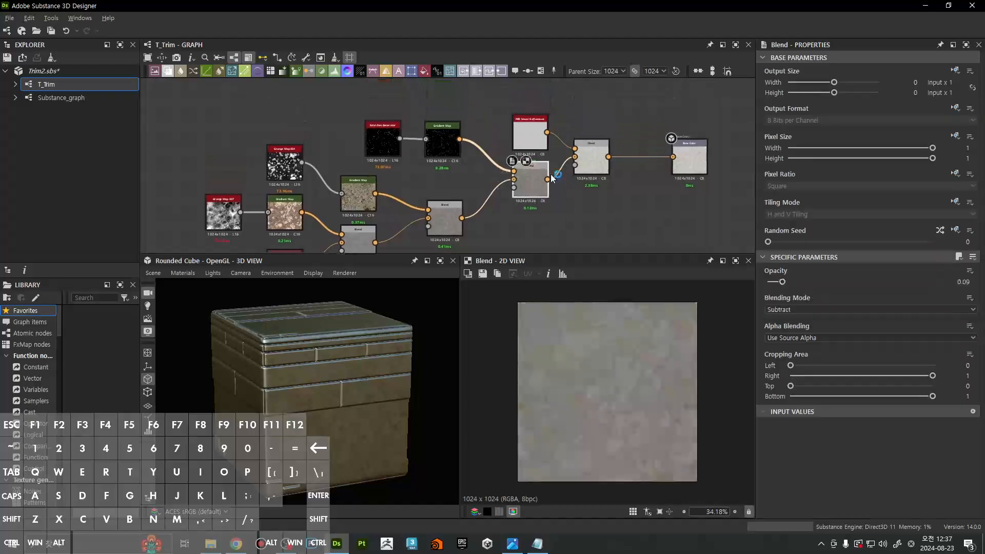
click(533, 135)
drag(340, 377, 331, 368)
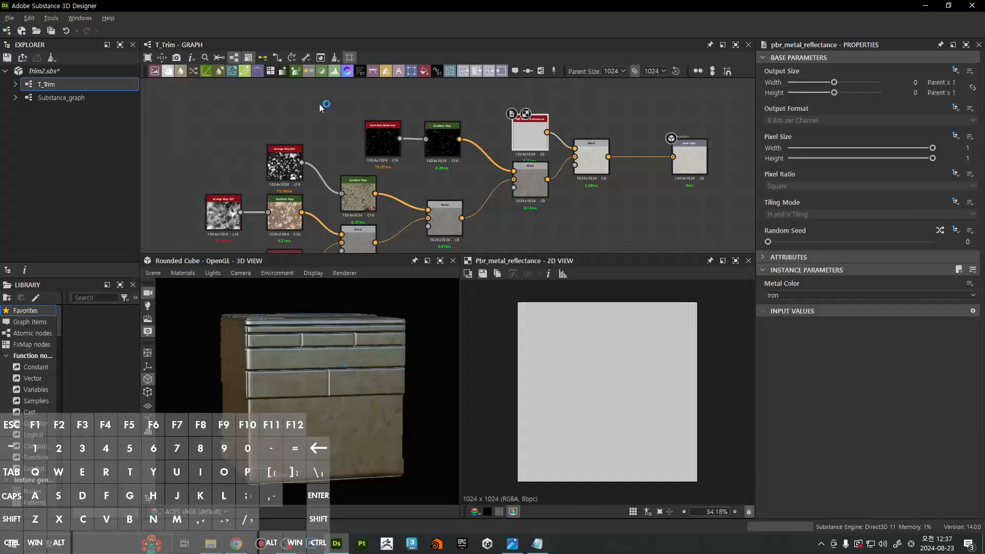
Space out the scratches generator, its Gradient Map and the scratches Blend so their connections read clearly
drag(400, 139, 355, 140)
click(356, 136)
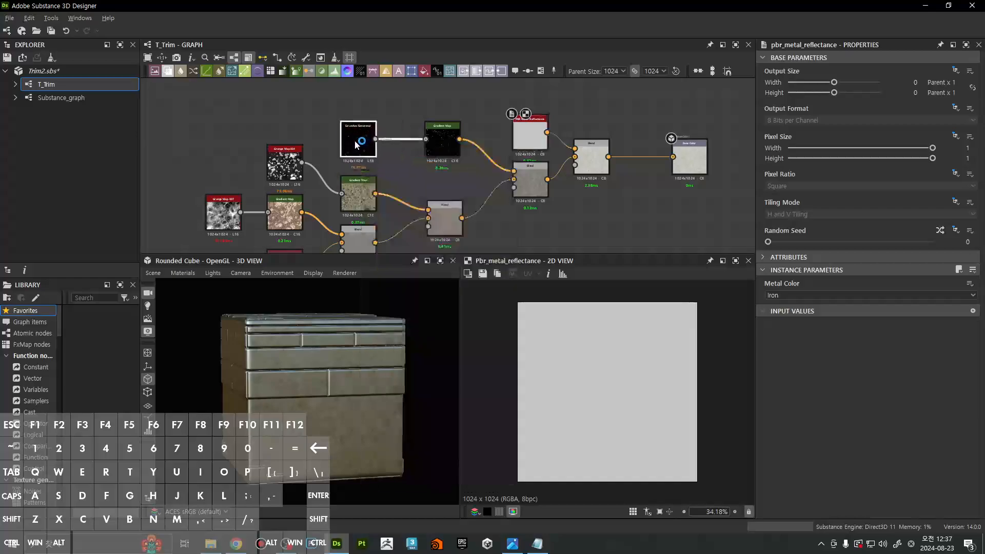
drag(441, 142, 443, 172)
middle_drag(548, 190, 583, 152)
drag(563, 148, 563, 162)
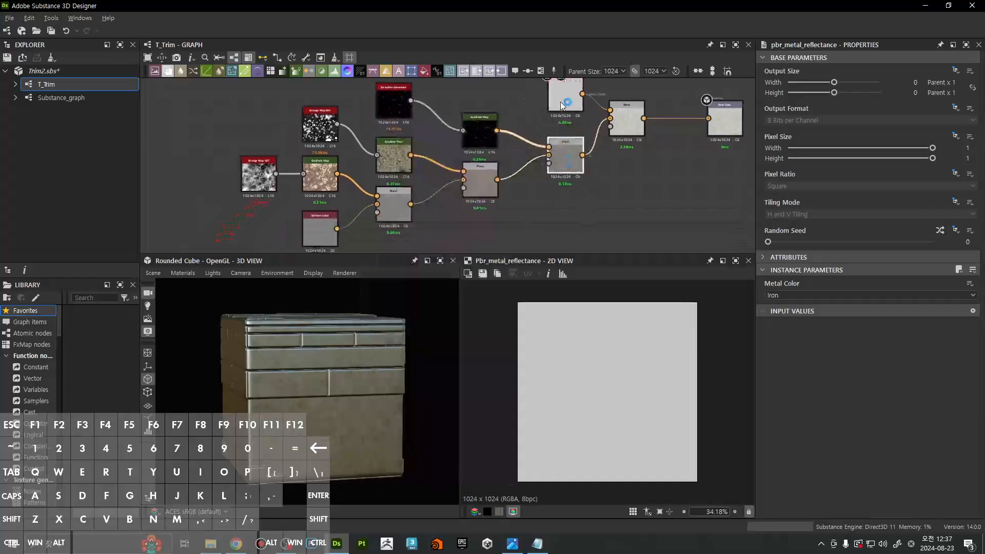
Align the Overlay Blend and Base Color output, and move the final base color nodes closer to the grunge chain
drag(725, 165, 633, 116)
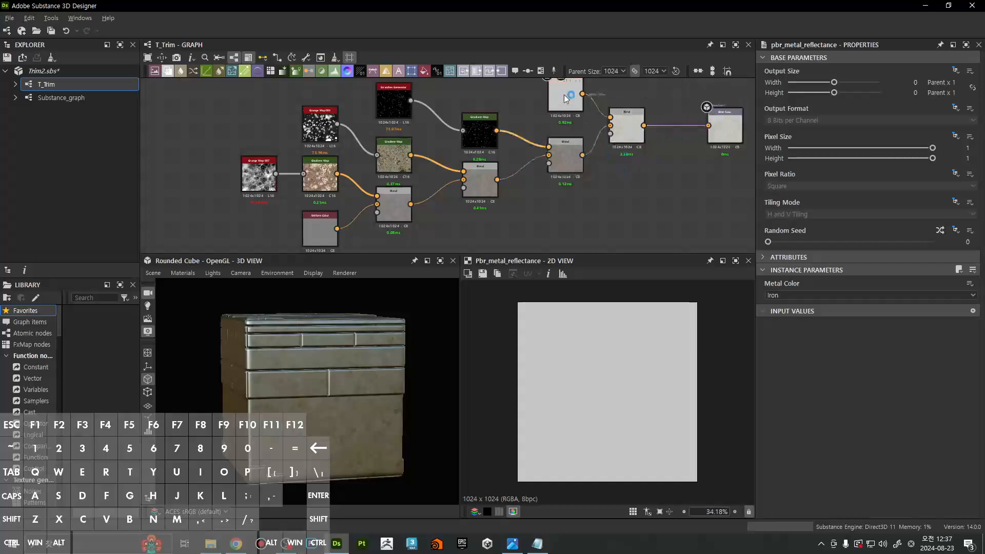
scroll(595, 156, down, 3)
drag(668, 143, 653, 146)
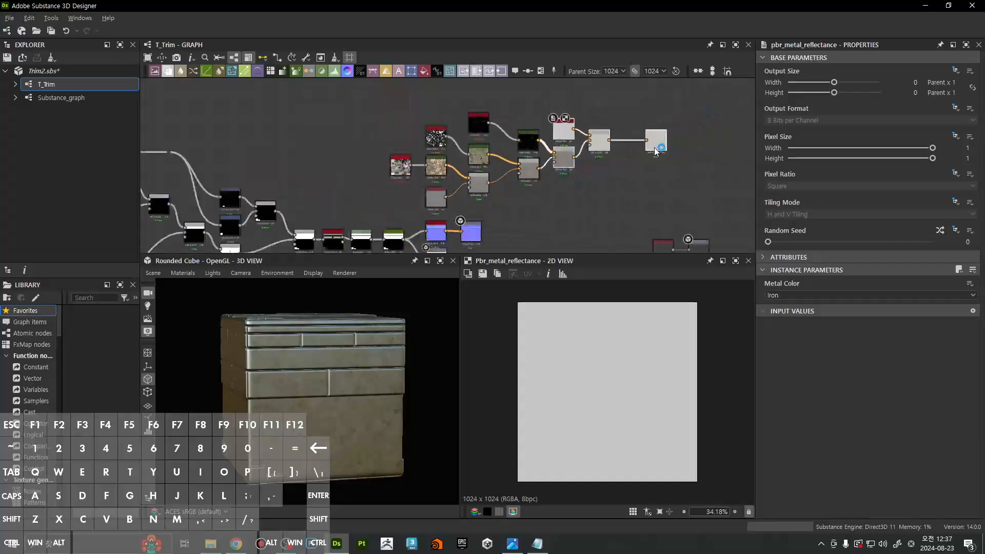
drag(525, 109, 664, 174)
drag(655, 136, 641, 138)
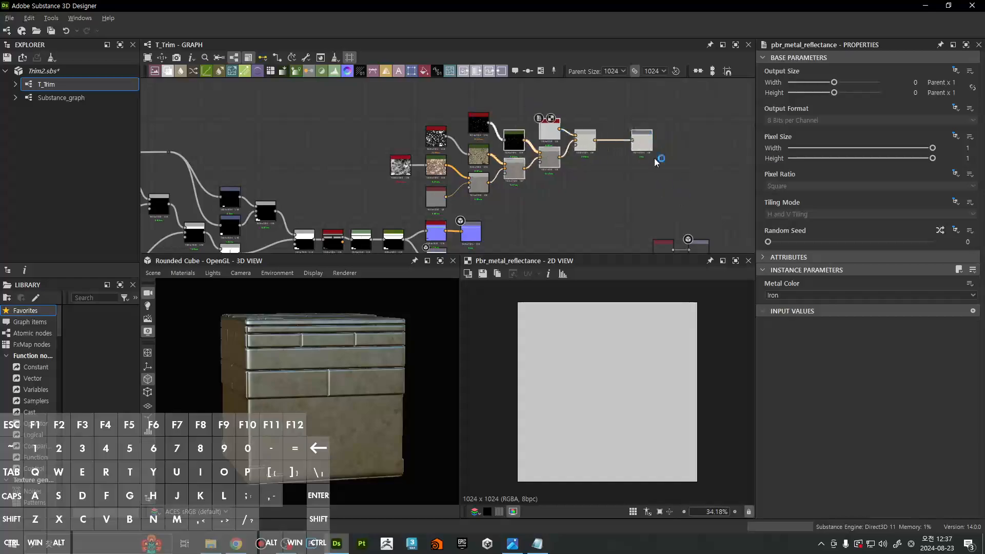
click(654, 160)
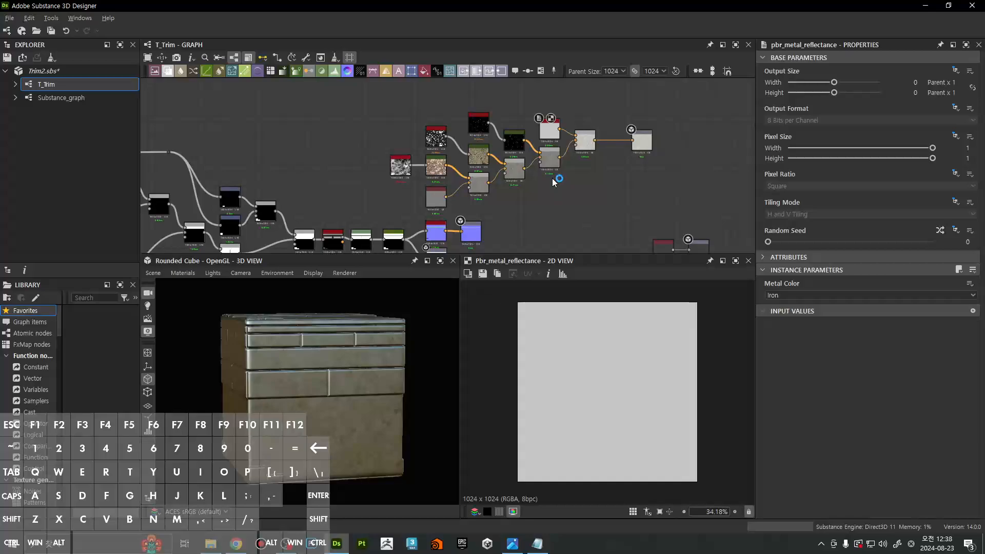
Examine the scratches Blend's texture detail up close in the 2D view
scroll(586, 176, up, 3)
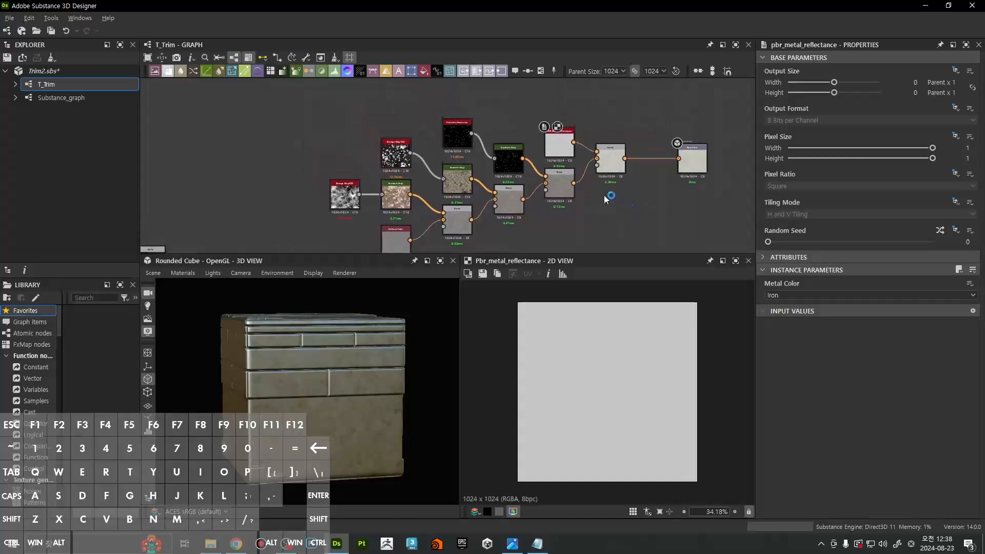
scroll(604, 195, up, 2)
click(544, 177)
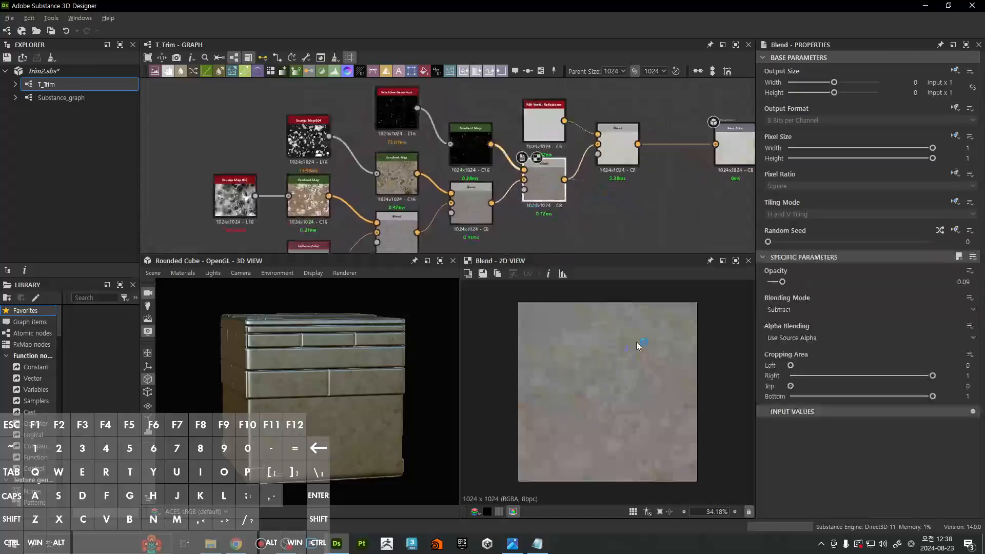
scroll(633, 352, up, 5)
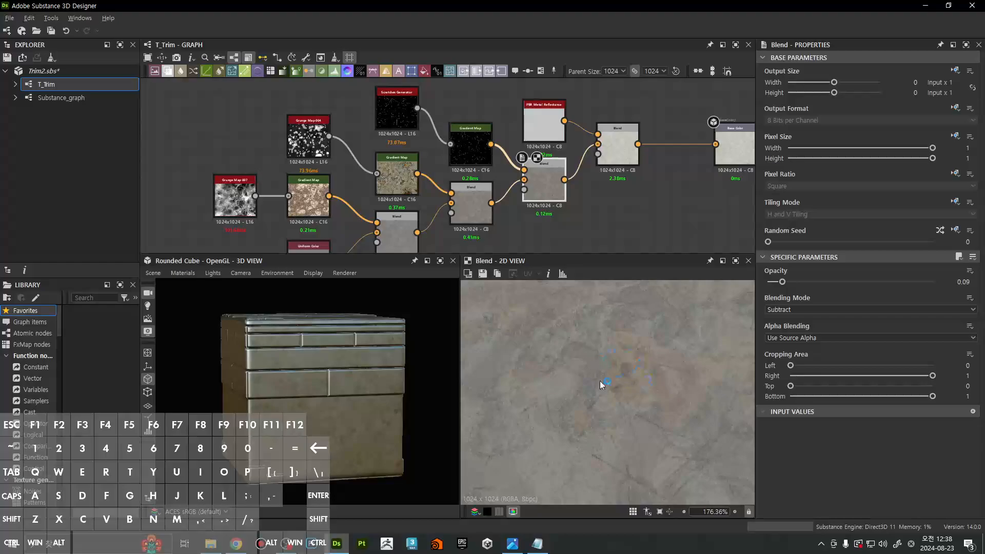
scroll(611, 364, down, 4)
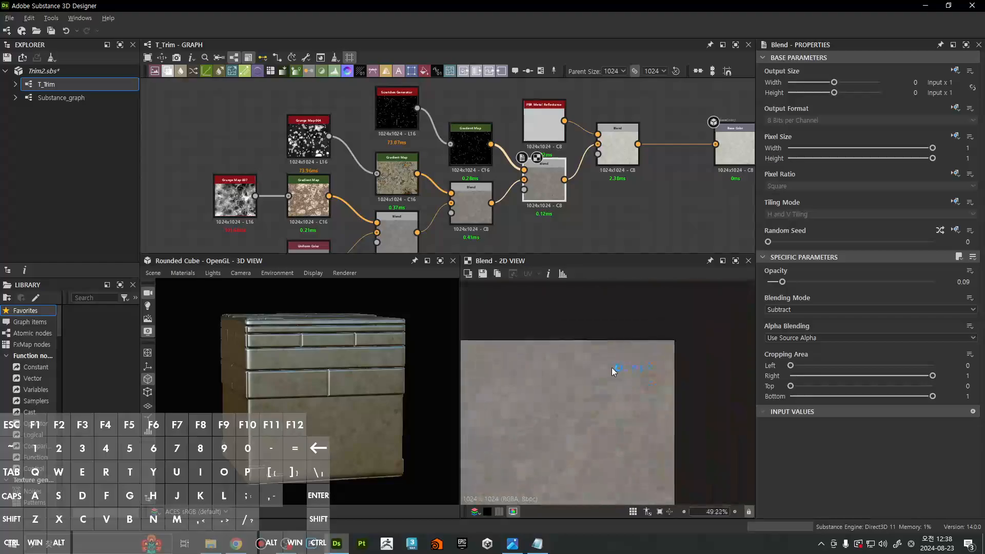
middle_drag(477, 455, 570, 385)
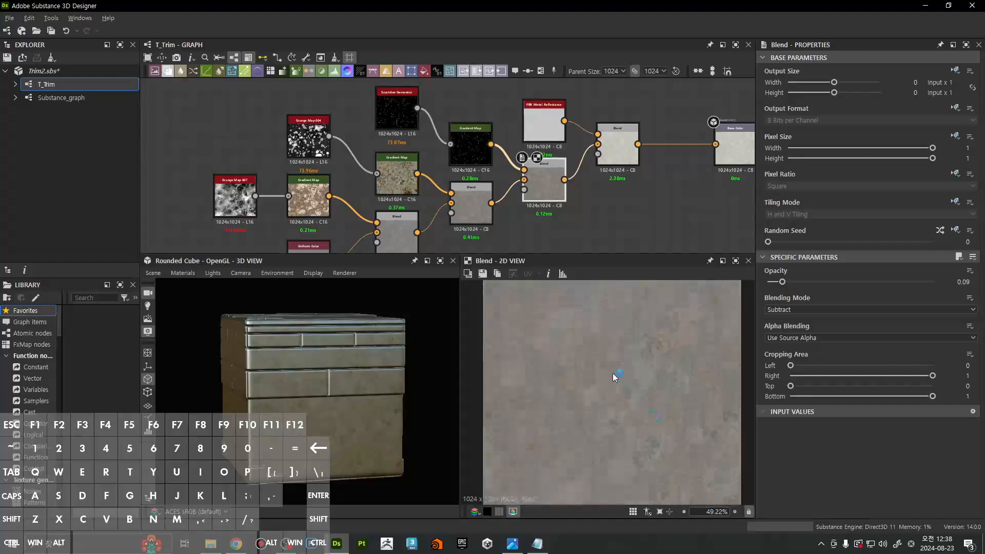
Compare the PBR Metal Reflectance and scratches Blend inputs with the Overlay Blend result in the 2D view
double_click(541, 121)
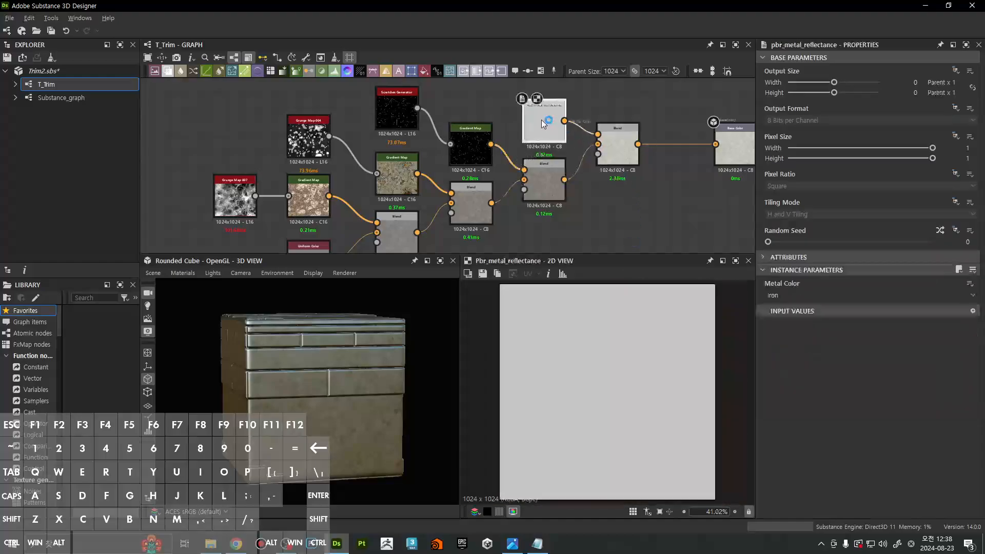
double_click(615, 149)
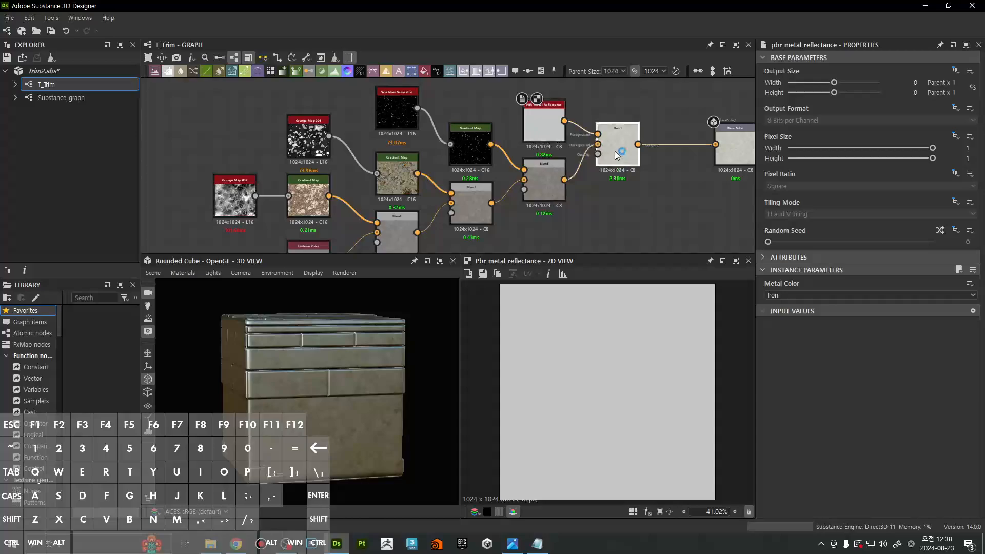
scroll(608, 383, up, 5)
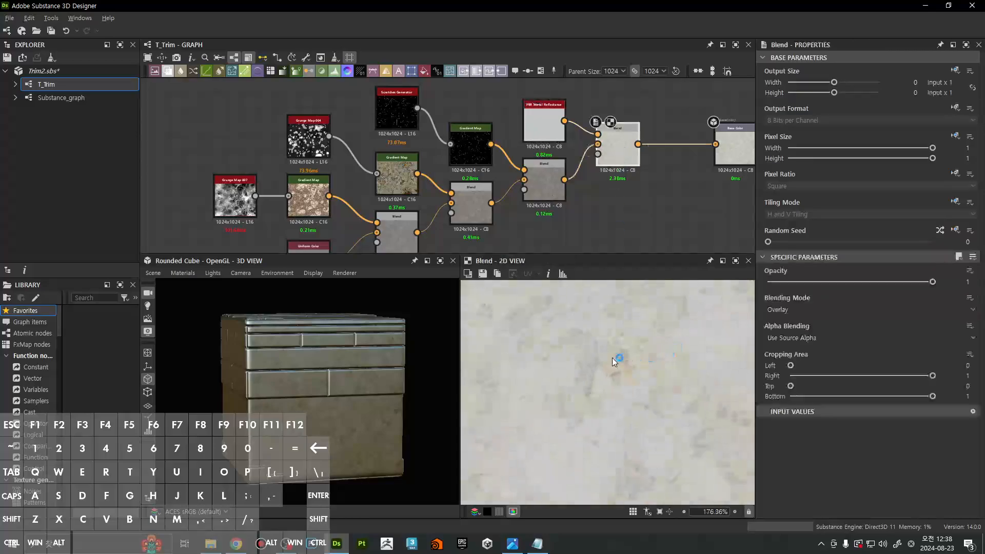
scroll(584, 369, down, 5)
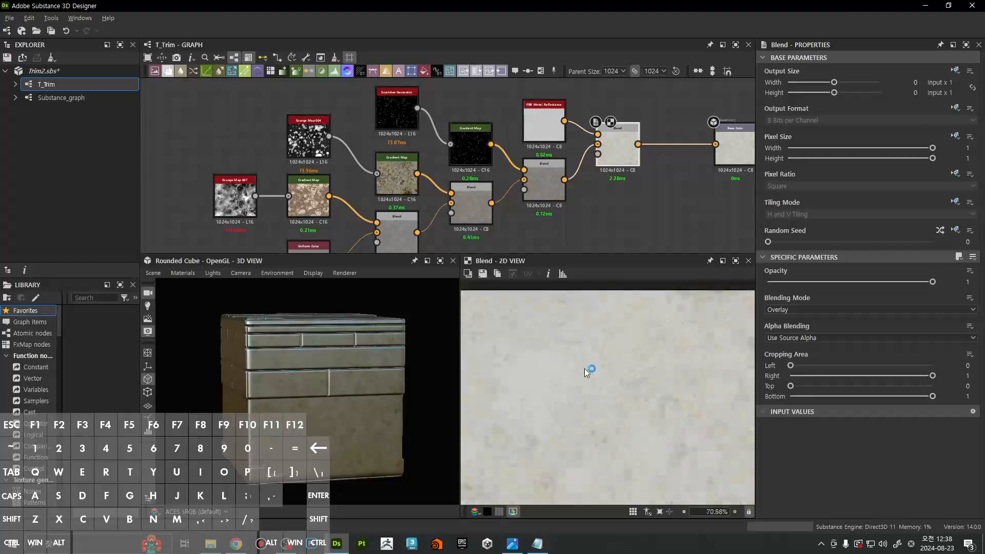
double_click(543, 121)
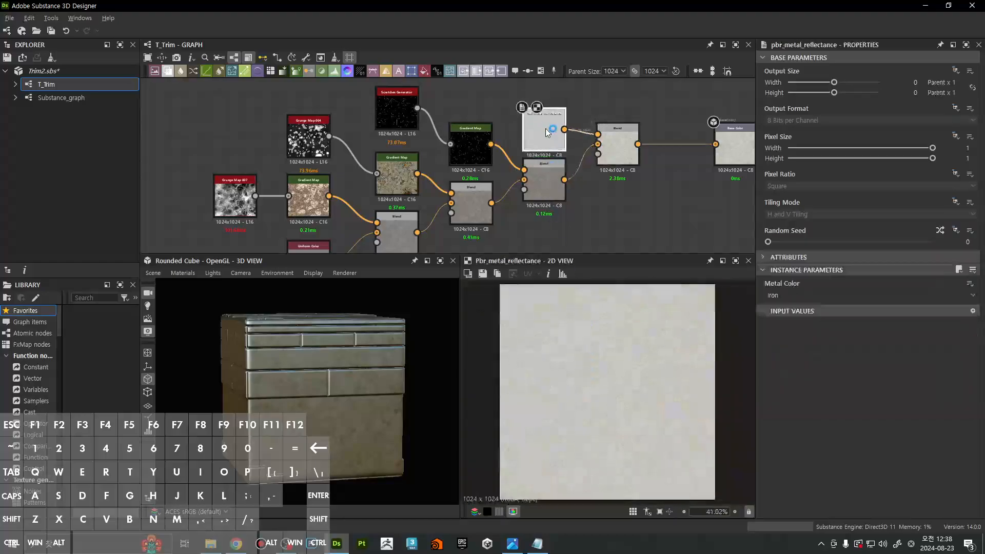
double_click(623, 152)
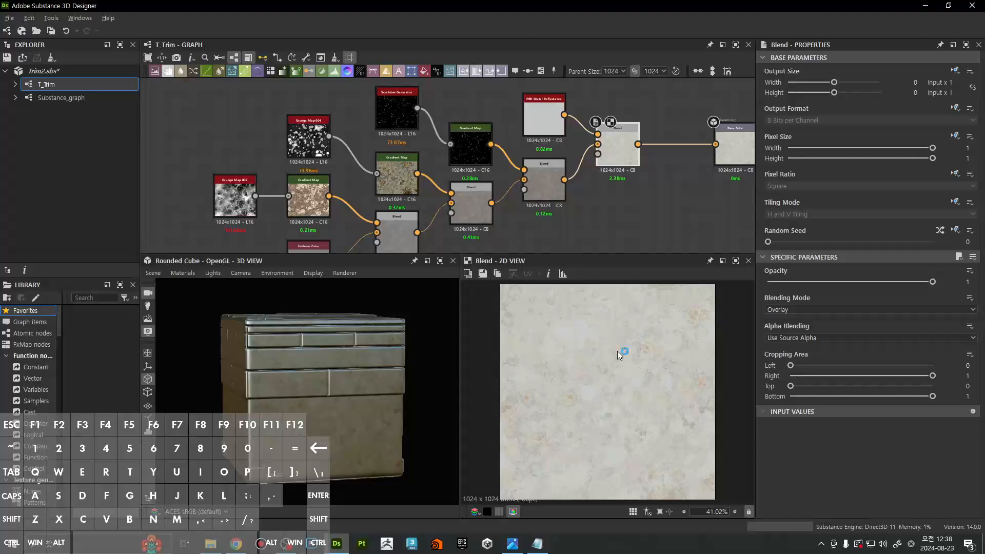
middle_drag(667, 171, 582, 200)
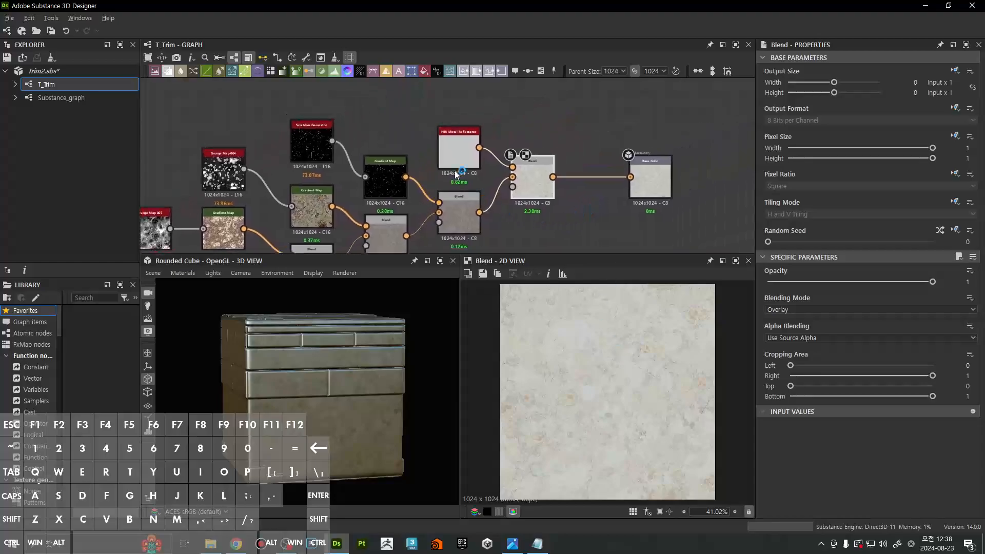
click(457, 154)
double_click(458, 212)
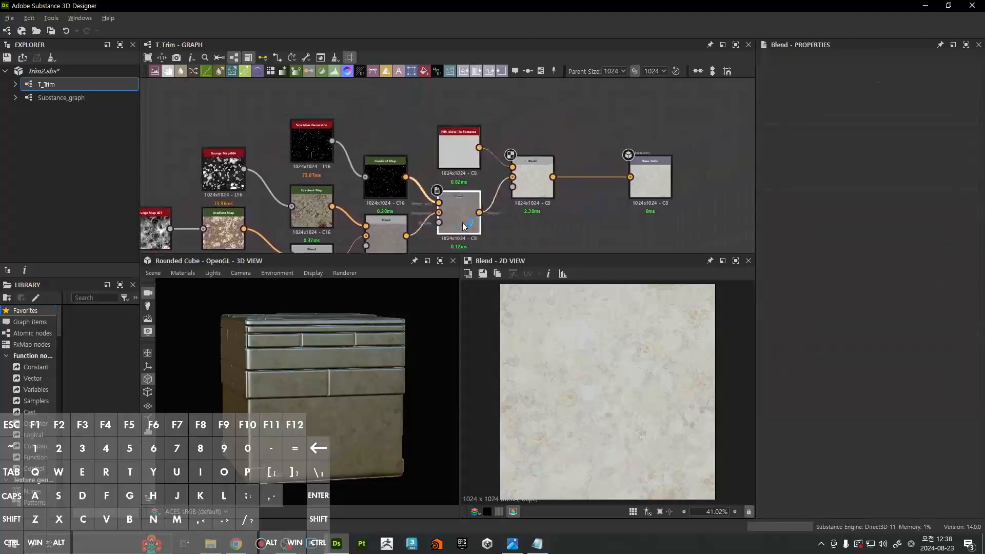
double_click(448, 155)
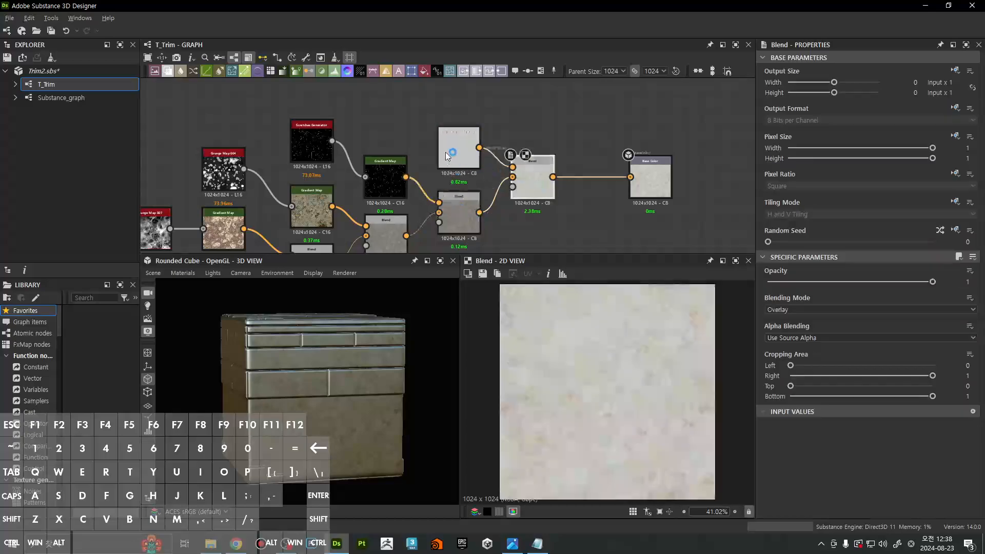
double_click(533, 185)
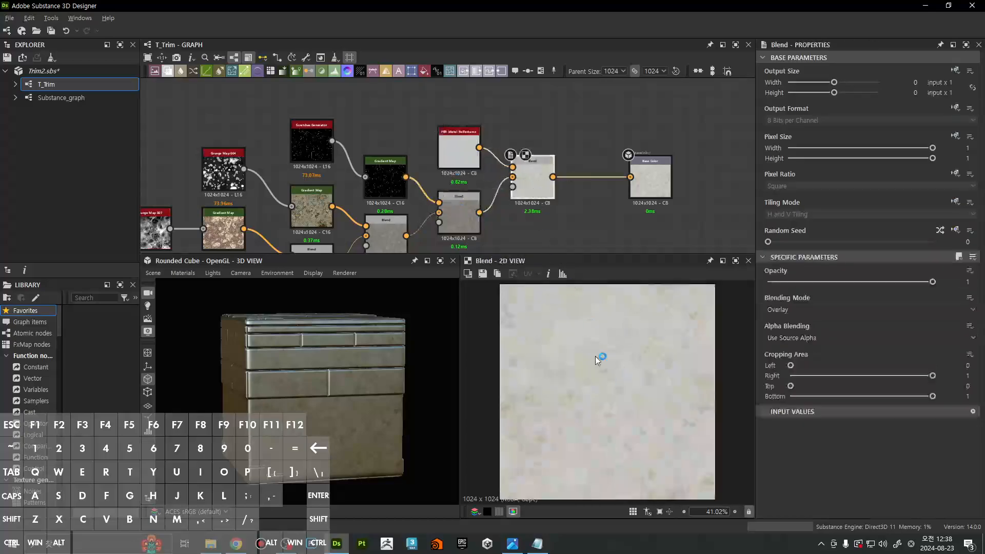
Try Gold as the PBR Metal Reflectance's Metal Color and inspect it on the texture and the cube
click(444, 143)
click(812, 296)
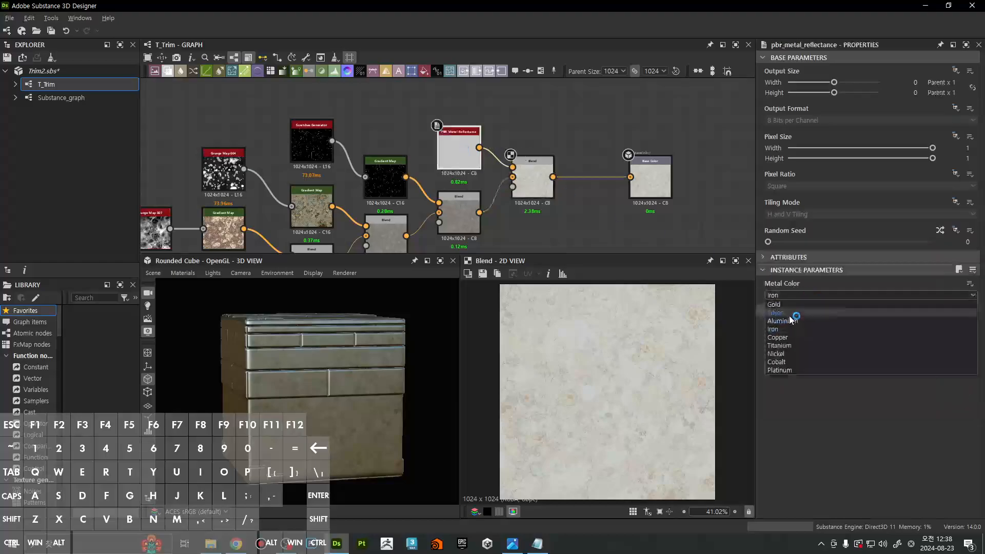
click(790, 310)
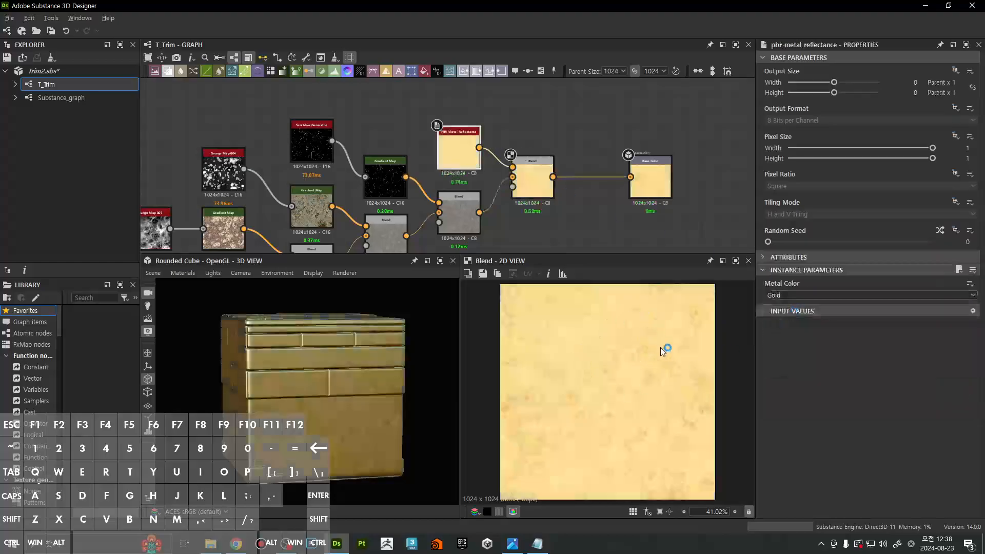
scroll(590, 361, up, 5)
mouse_move(336, 393)
mouse_down()
mouse_move(348, 394)
mouse_move(322, 374)
mouse_move(364, 412)
mouse_move(331, 391)
mouse_up()
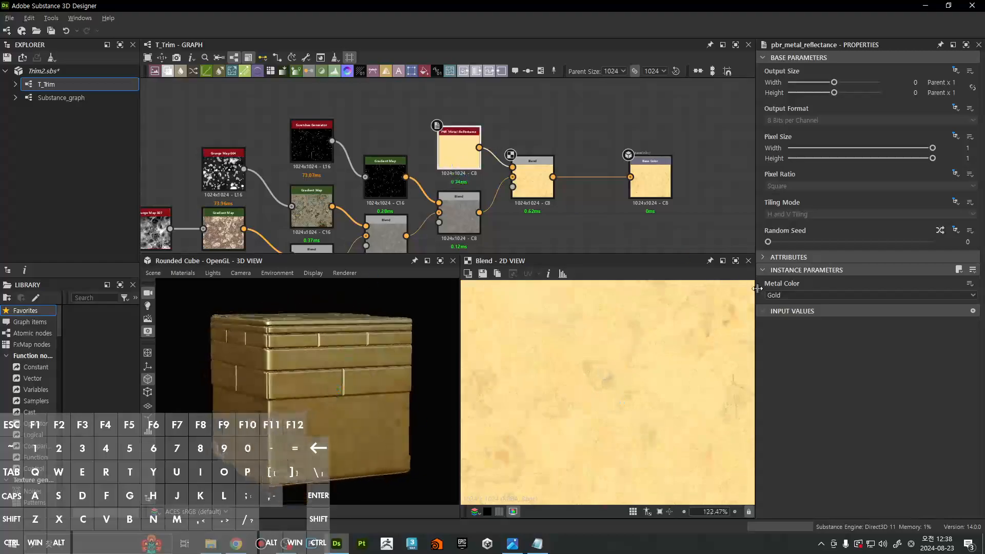
Set the PBR Metal Reflectance's Metal Color to Copper and preview the Overlay Blend
click(821, 295)
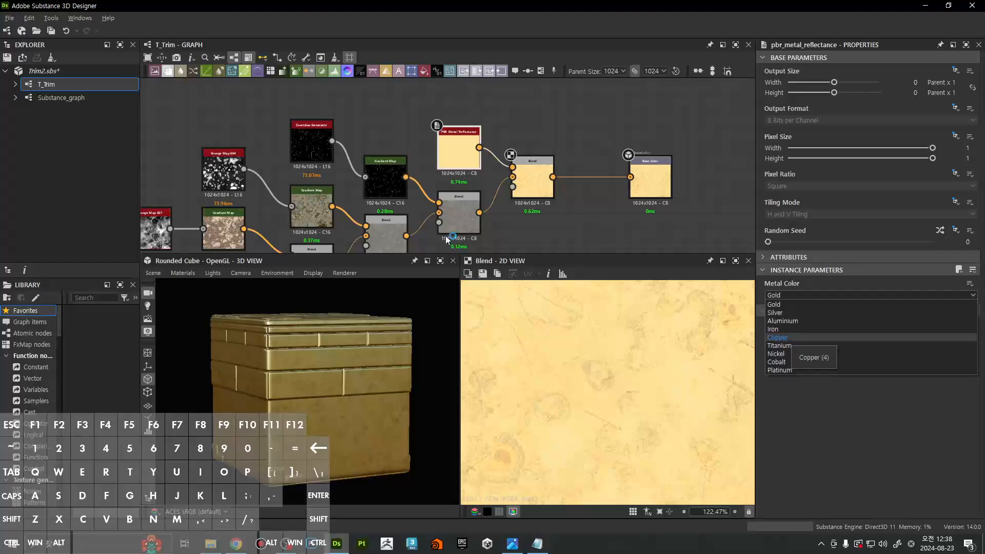
click(780, 337)
double_click(529, 174)
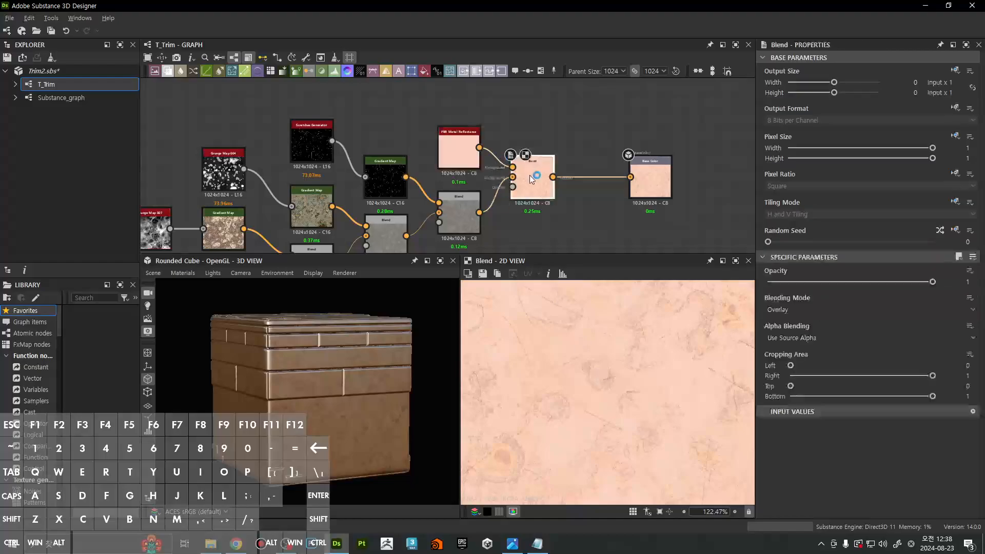
Connect the Subtract Blend node directly to the Base Color output, bypassing the Overlay blend, and display that node in the 2D view
drag(400, 387, 352, 374)
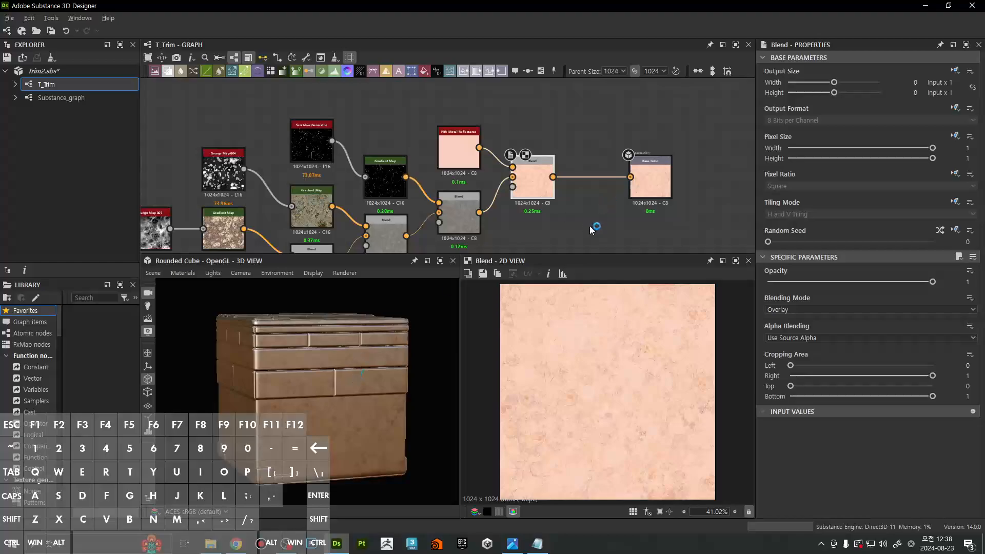
middle_drag(503, 227, 502, 208)
drag(478, 194, 629, 159)
click(449, 198)
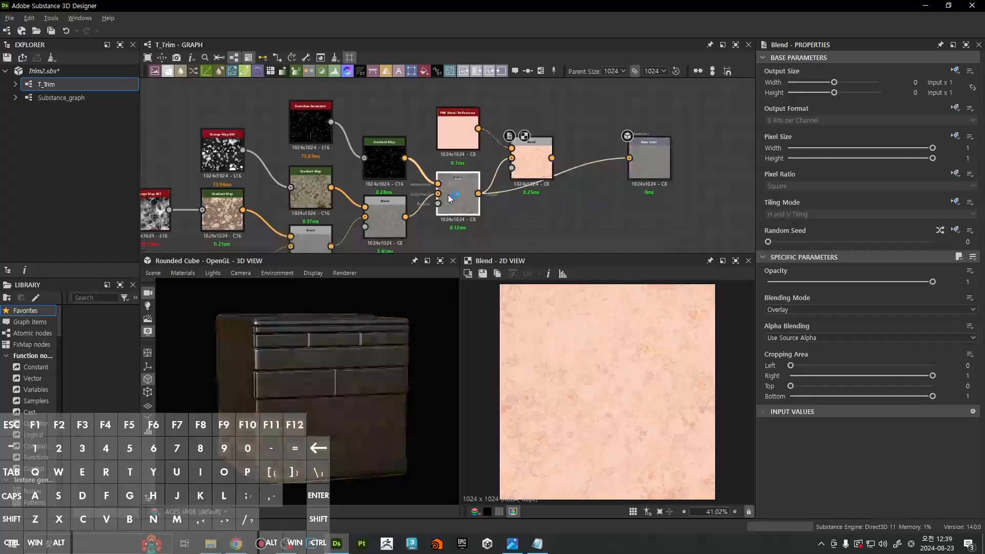
double_click(449, 198)
drag(332, 385, 313, 370)
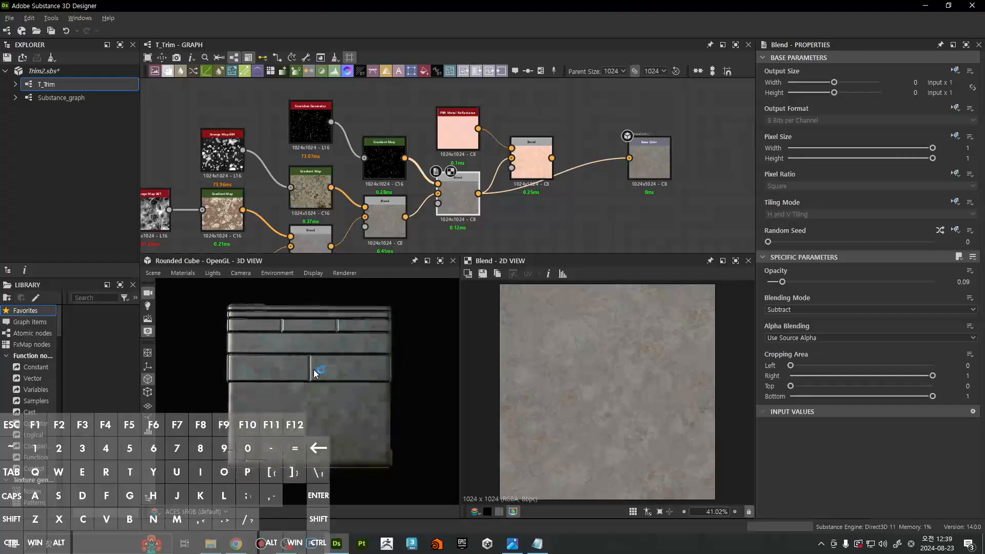
Examine the grey base color texture on the cube's front face and the nodes feeding it in the graph
scroll(563, 128, down, 4)
scroll(566, 141, up, 4)
scroll(585, 160, down, 3)
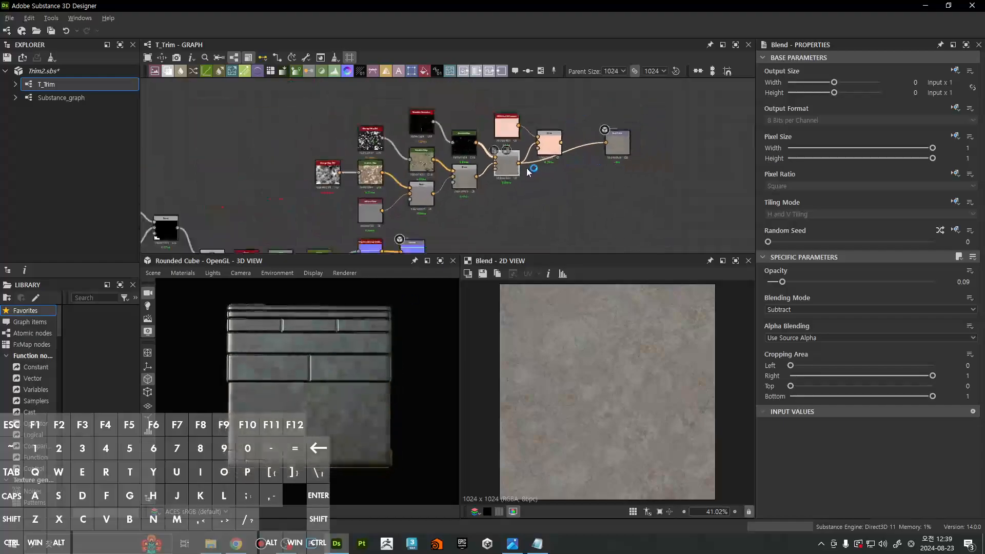
drag(380, 331, 341, 348)
scroll(343, 357, up, 4)
scroll(348, 353, down, 3)
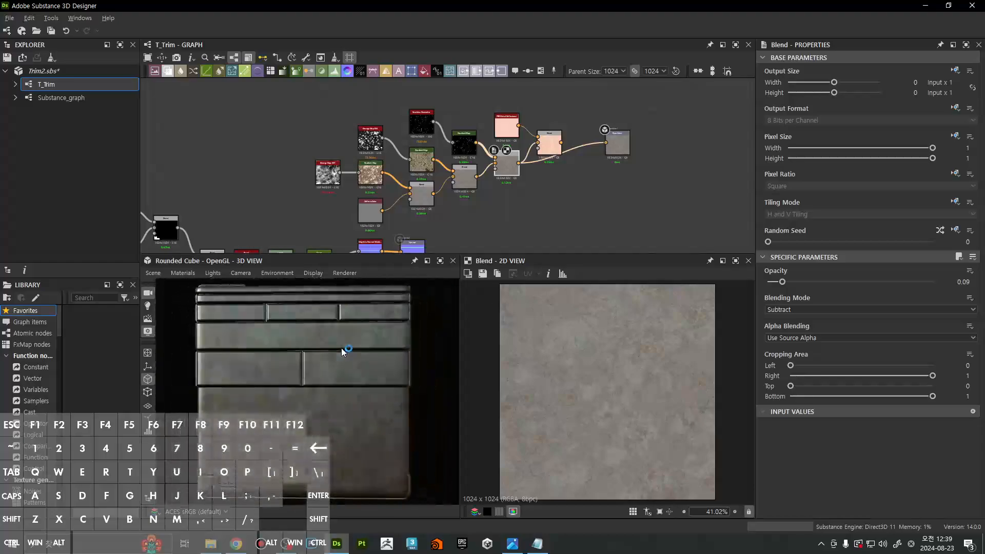
scroll(552, 173, up, 4)
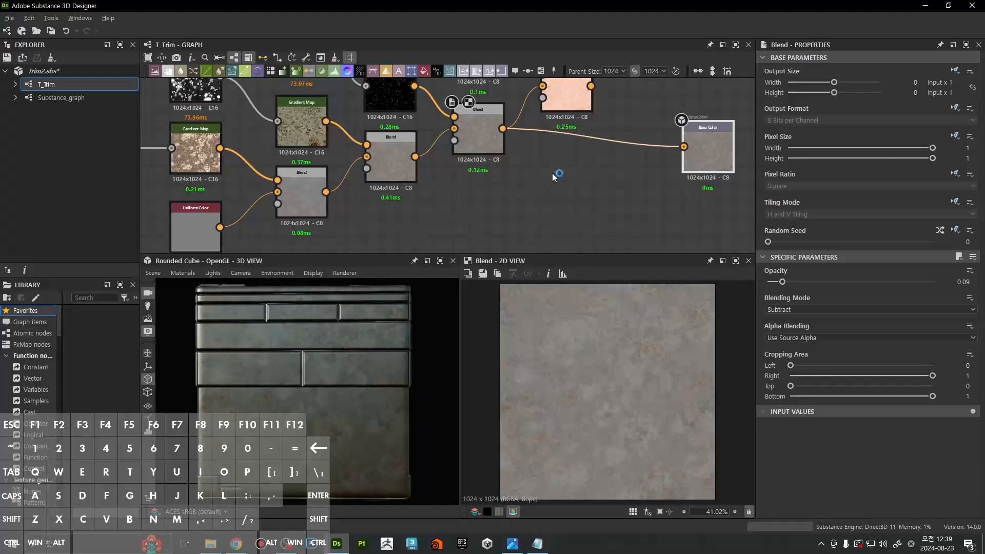
Add a Uniform Color node below the blends, set it to Grayscale, and set its output color to 0.5
middle_drag(552, 173, 545, 223)
key(space)
text(uniform)
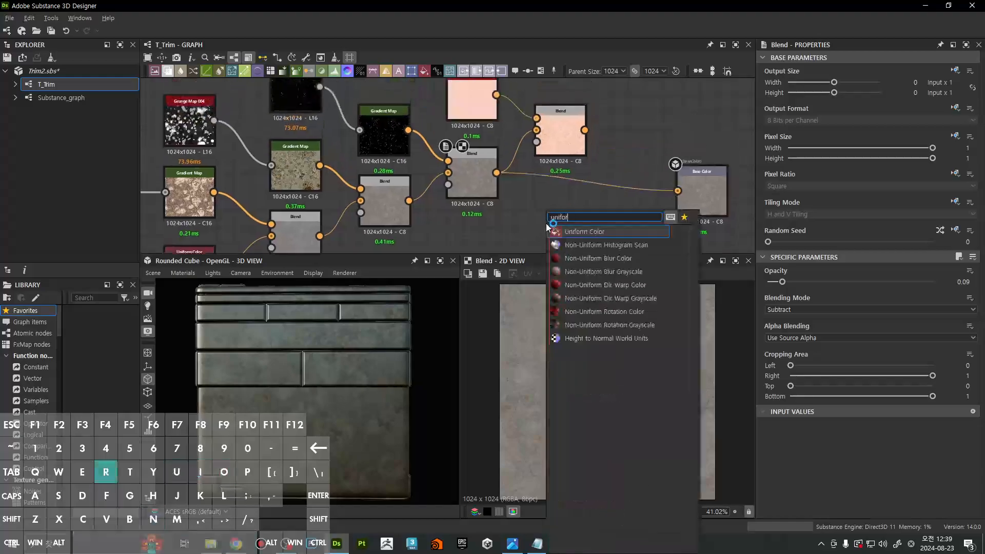
key(Return)
click(918, 285)
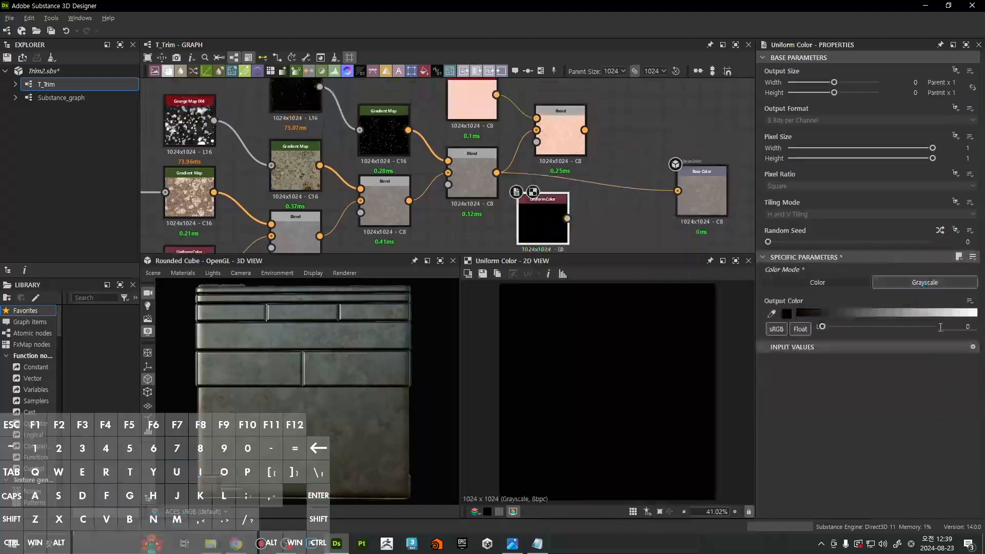
drag(352, 350, 353, 381)
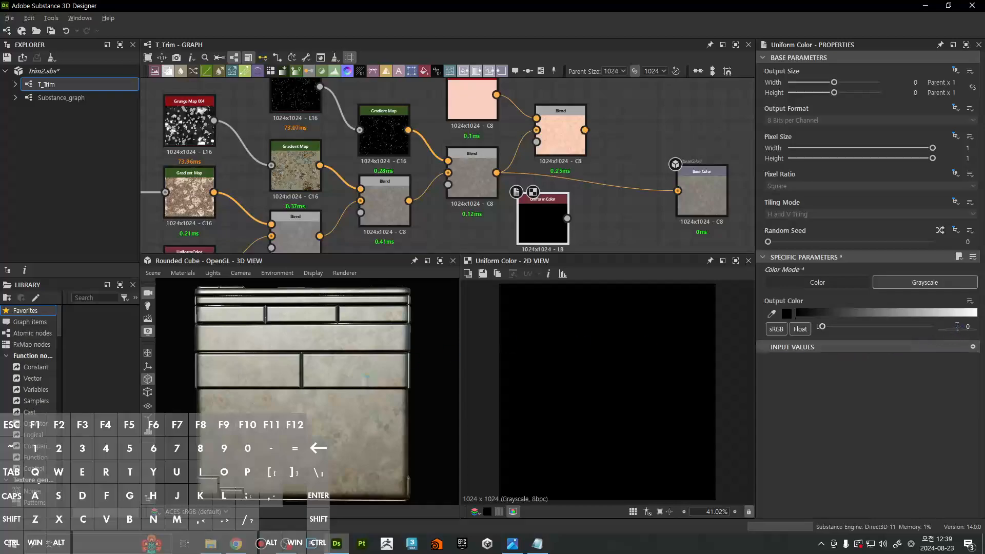
text(0.5)
key(Return)
Connect the grayscale Uniform Color to the Base Color output and delete the PBR Metal Reflectance and Overlay Blend nodes
mouse_move(541, 214)
mouse_down()
mouse_move(560, 204)
mouse_move(553, 216)
mouse_up()
middle_drag(553, 216, 554, 194)
drag(586, 196, 707, 166)
click(707, 165)
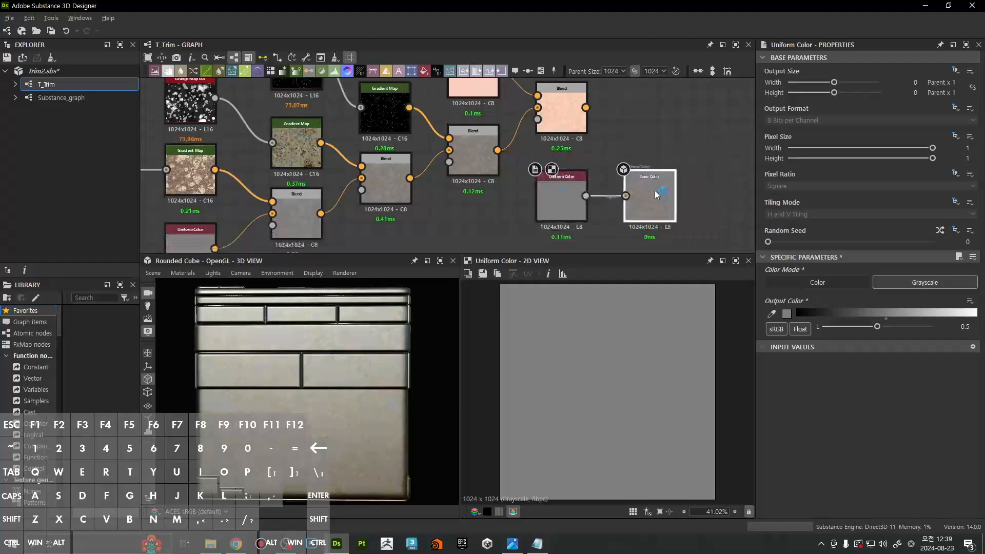
scroll(647, 187, down, 3)
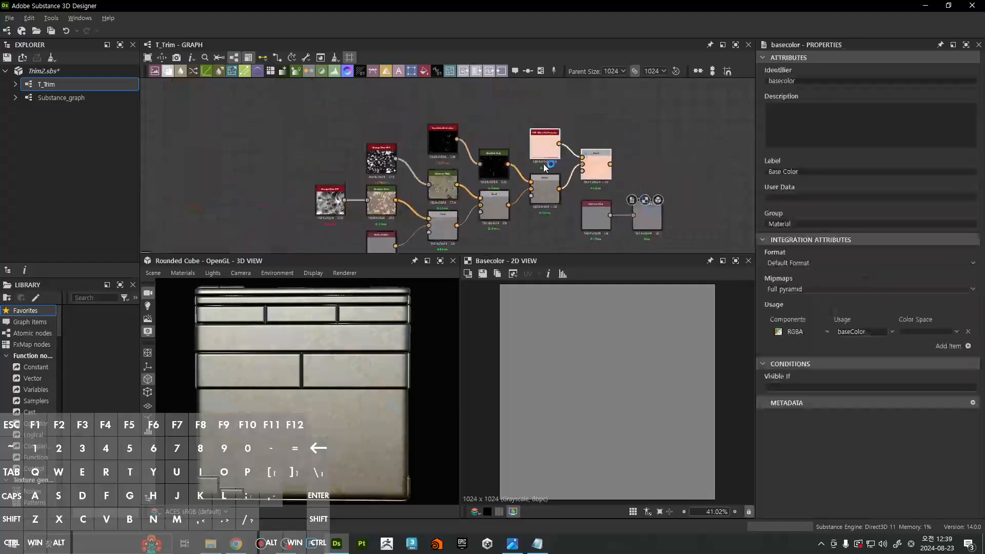
scroll(583, 168, down, 4)
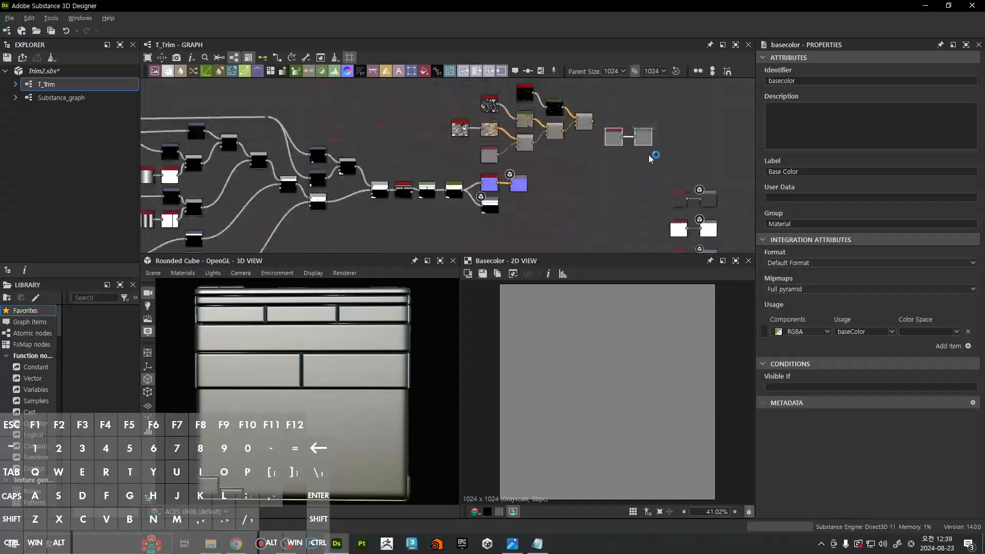
Examine the plain grey trim panels on the cube's front face up close, temporarily enlarging the 3D view
scroll(645, 132, up, 5)
scroll(628, 168, down, 6)
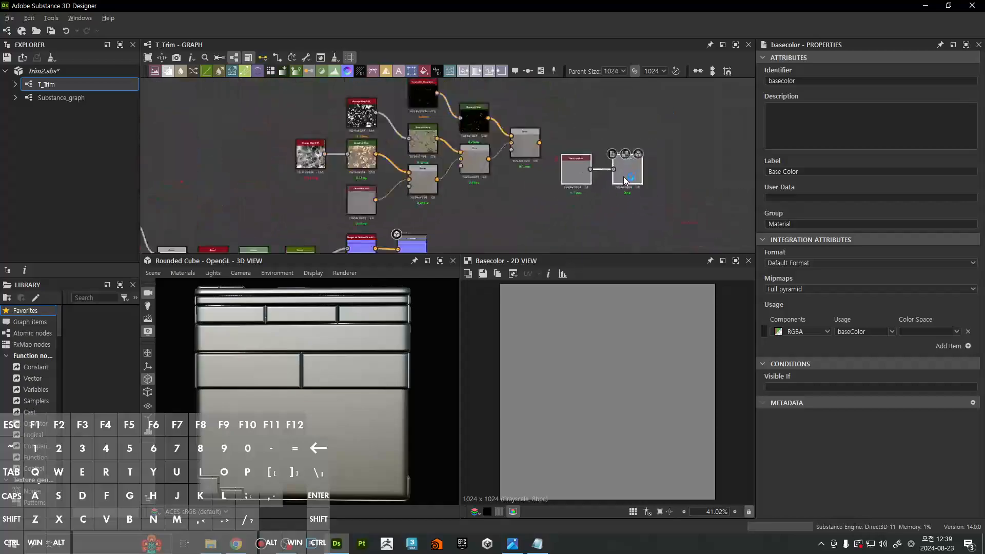
middle_drag(670, 207, 642, 245)
scroll(600, 177, up, 3)
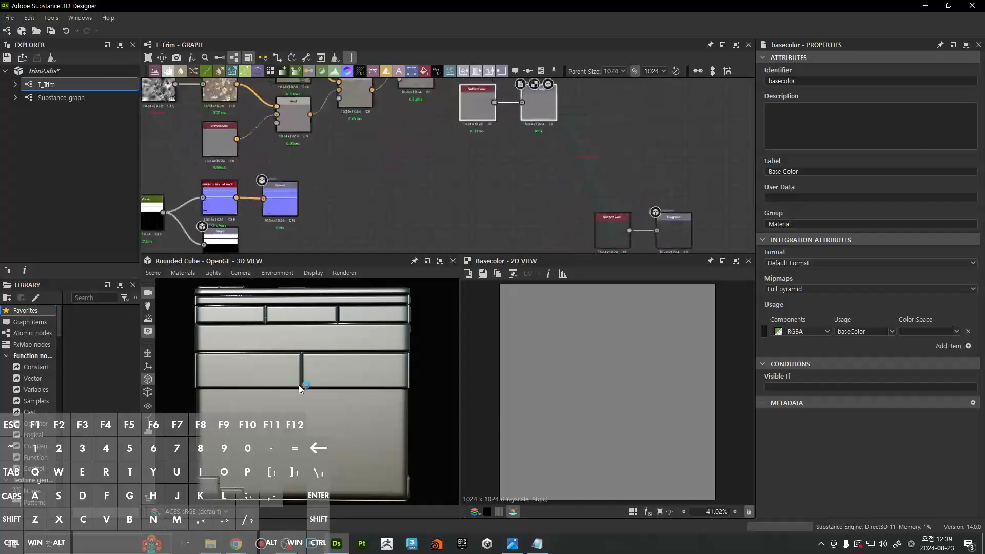
scroll(338, 410, up, 3)
scroll(354, 431, down, 5)
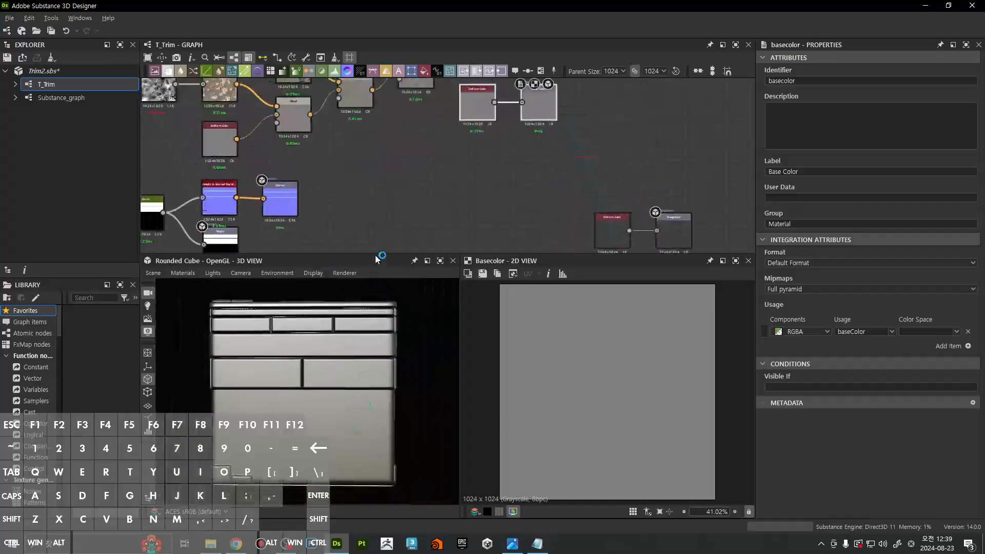
drag(382, 253, 383, 178)
scroll(397, 398, up, 4)
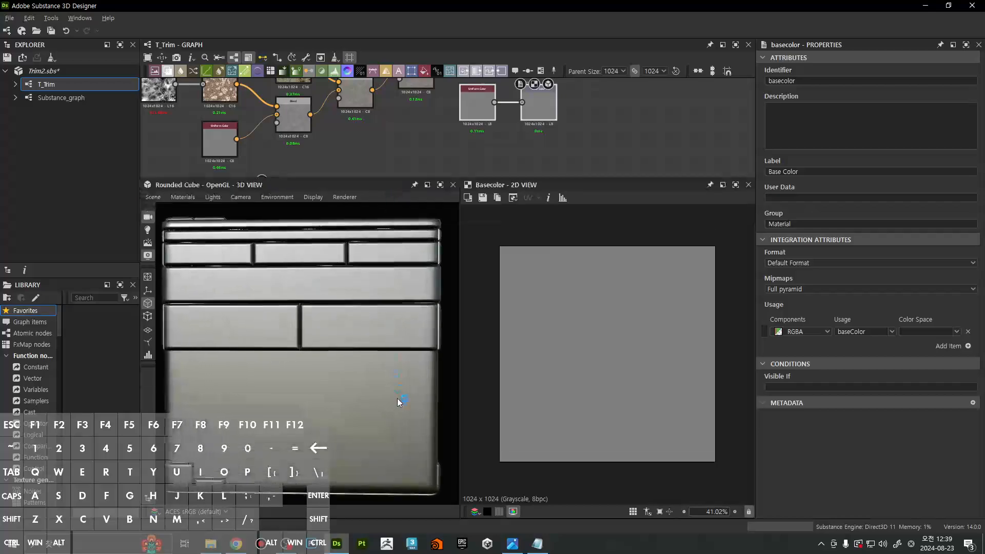
scroll(374, 404, up, 4)
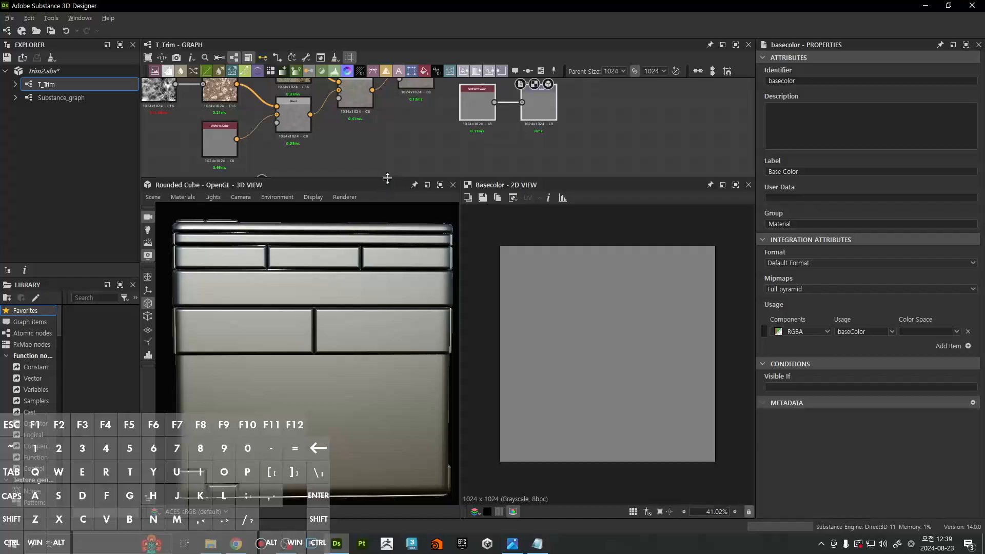
drag(390, 180, 392, 296)
scroll(358, 401, down, 5)
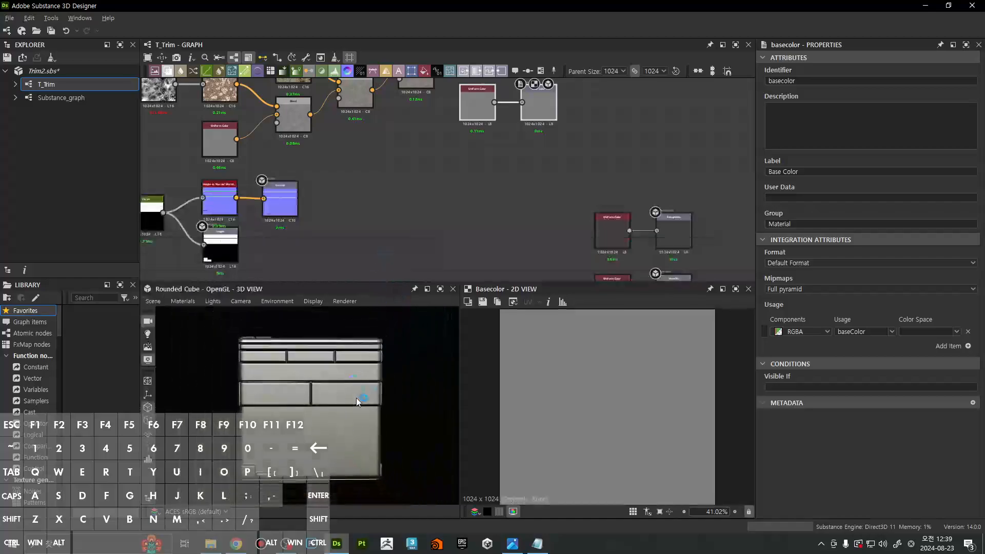
Examine how light falls on the trim along the cube's top edge, and return to a framed front view
drag(405, 412, 198, 429)
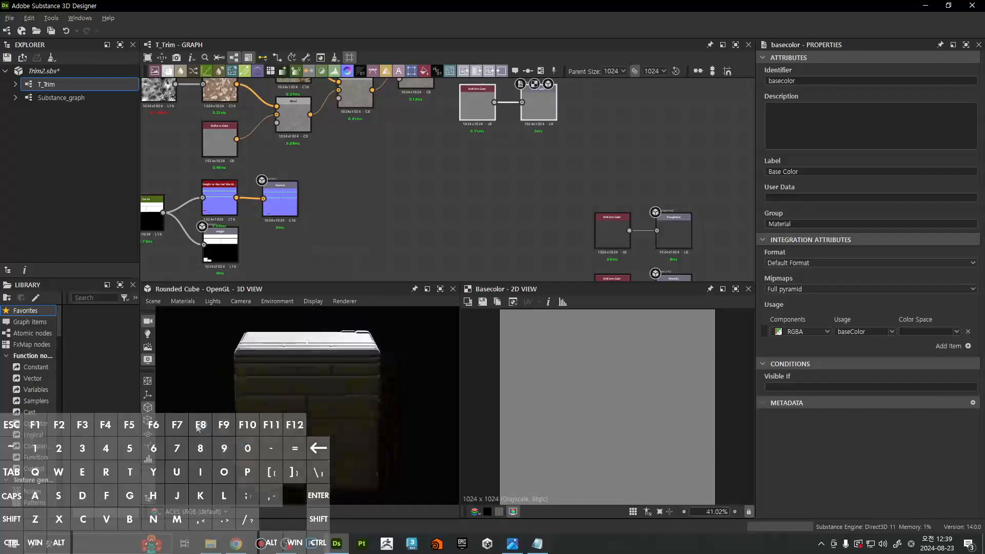
scroll(305, 406, up, 5)
middle_drag(306, 407, 312, 436)
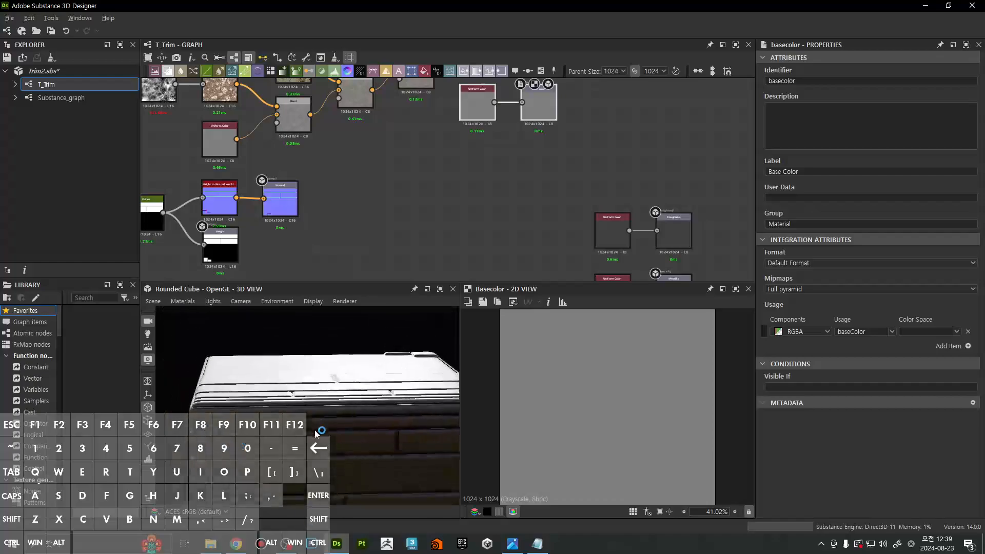
drag(311, 436, 470, 416)
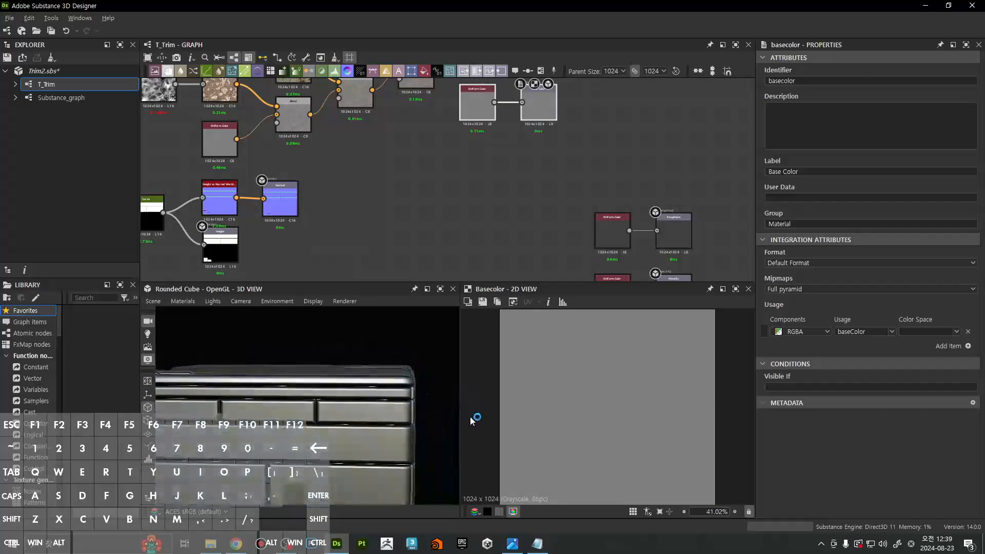
key(f)
drag(381, 415, 377, 417)
right_drag(373, 399, 378, 452)
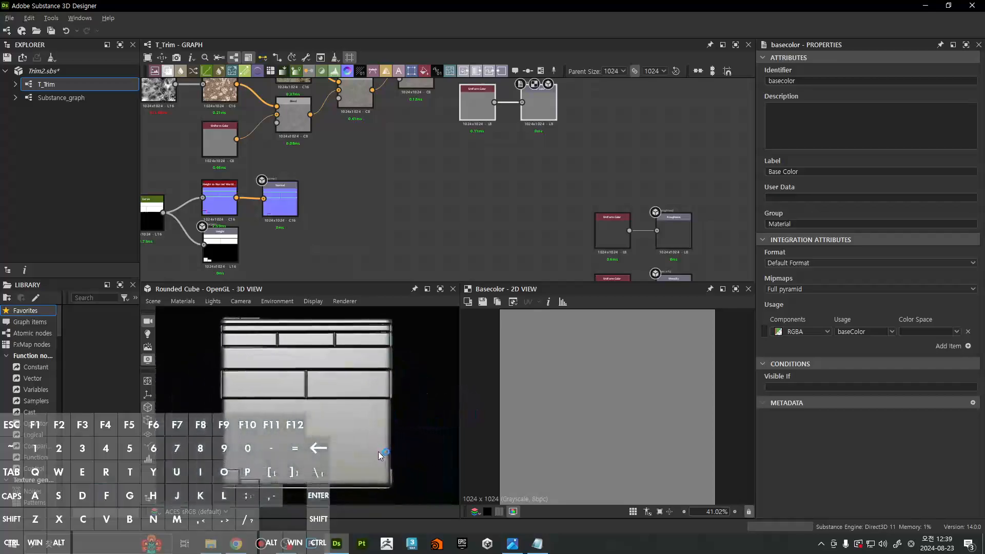
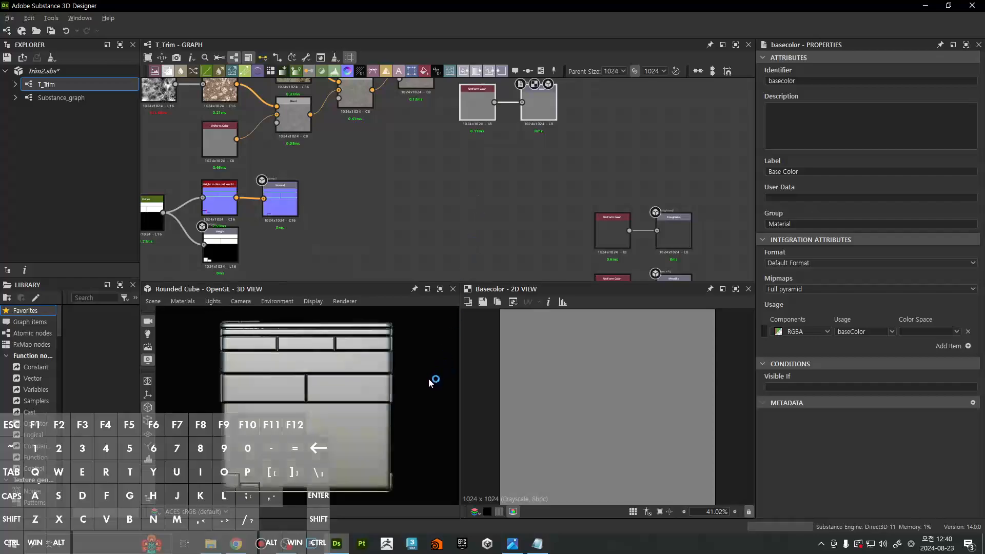
Create a new Substance graph in the Trim2.sbs package with the default name
click(153, 301)
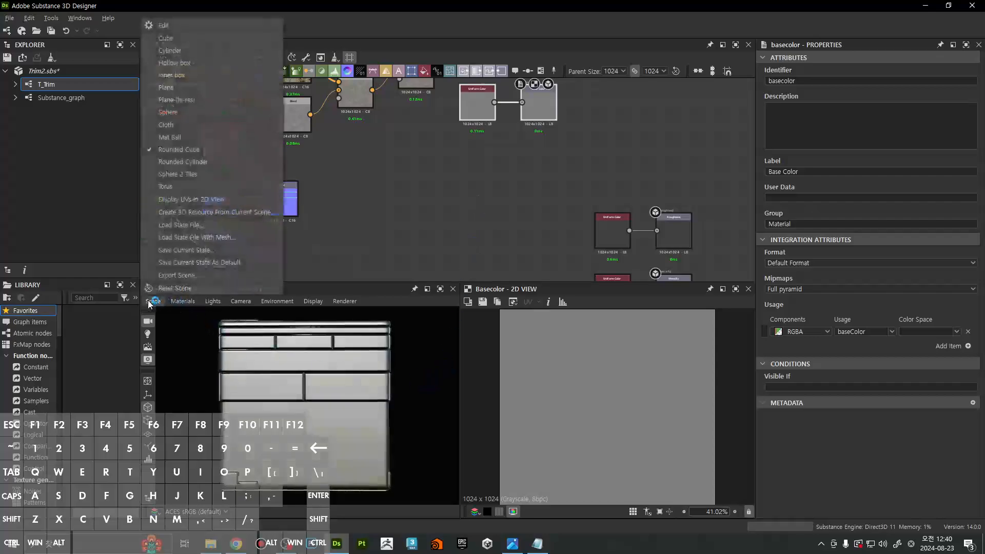
click(216, 200)
click(47, 99)
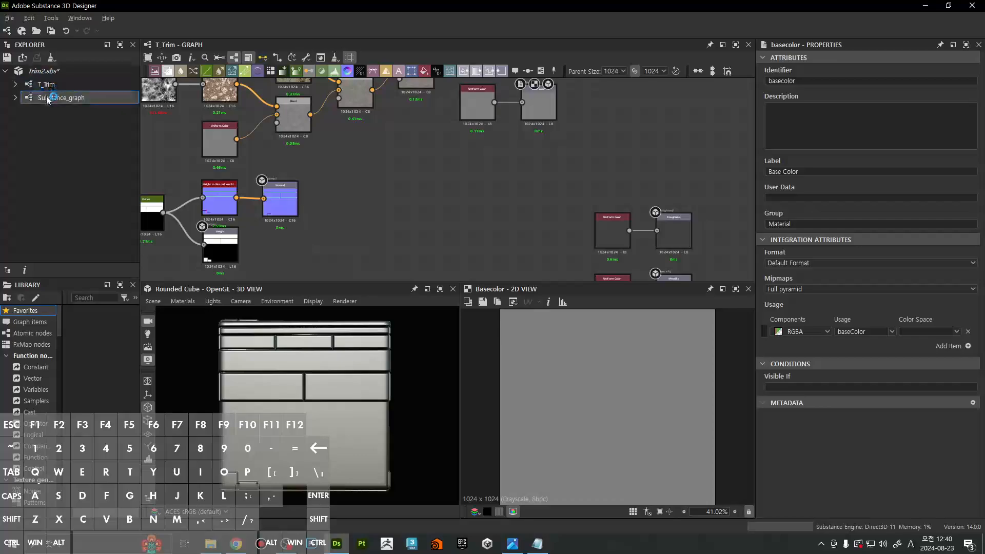
click(40, 70)
right_click(41, 71)
mouse_move(103, 76)
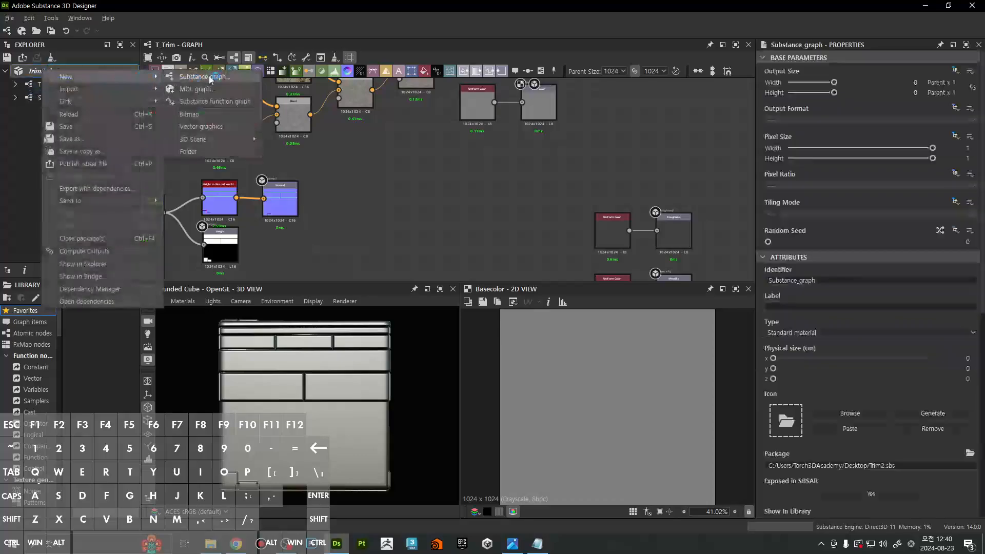
click(209, 77)
click(557, 397)
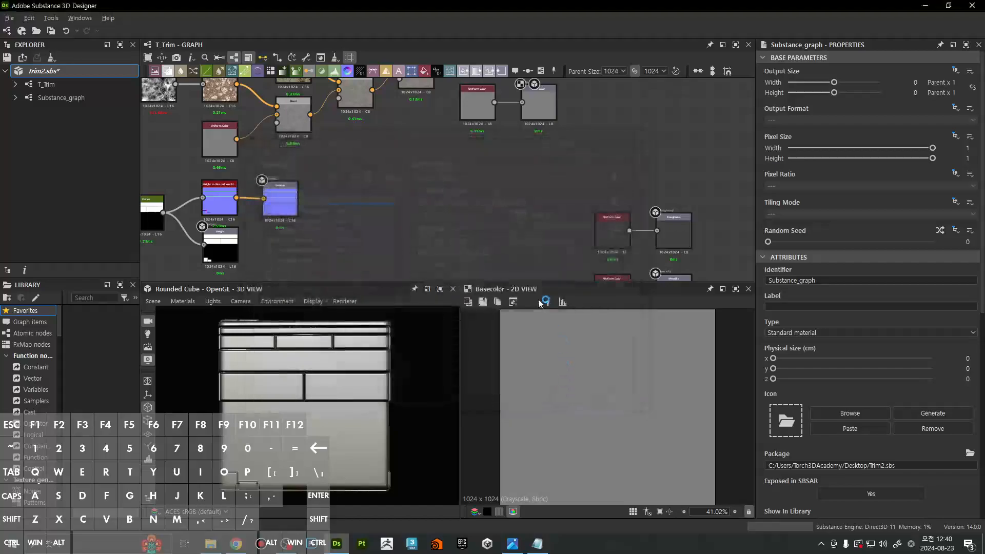
Switch the 3D preview mesh to a sphere
click(154, 302)
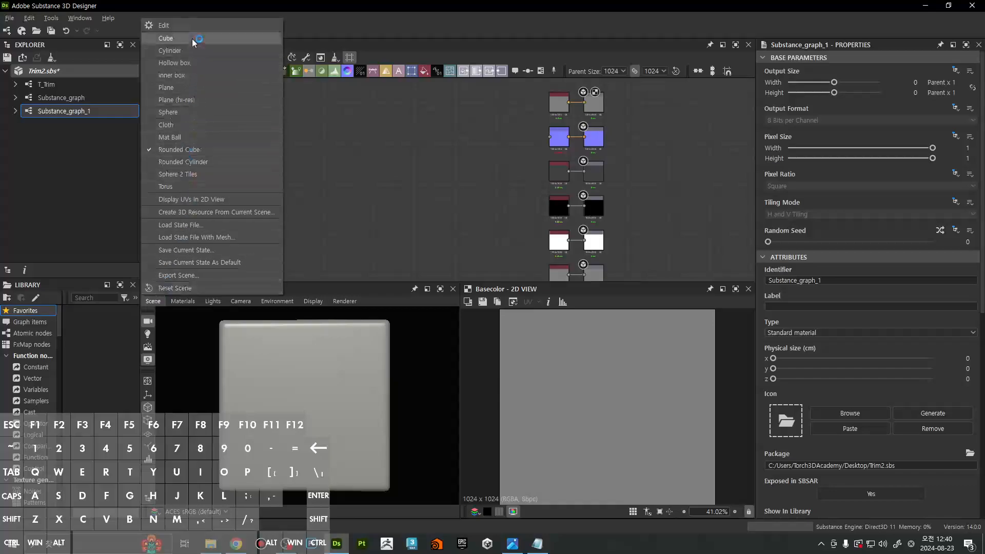
click(198, 112)
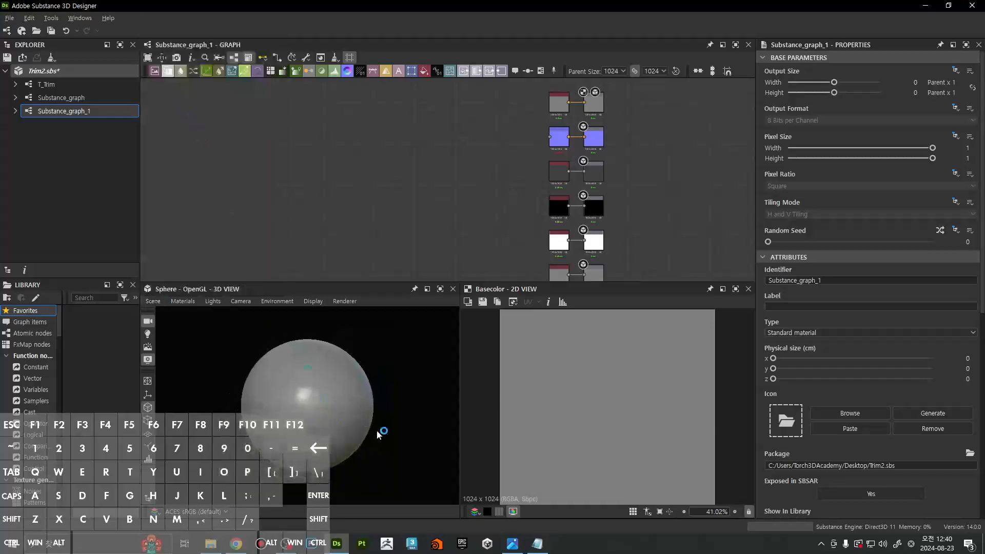
scroll(495, 246, up, 3)
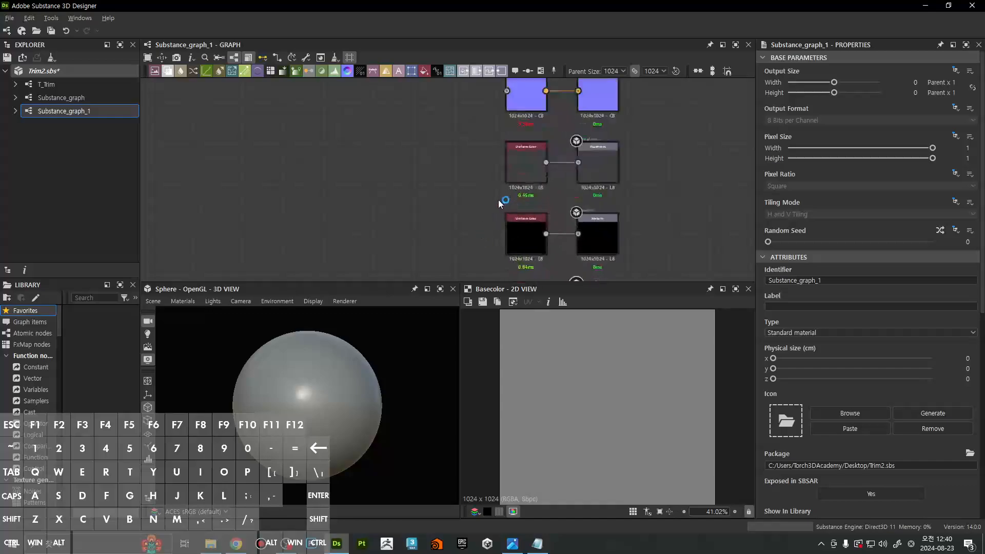
Set the base color Uniform Color's V value to 0 and inspect the black sphere's shading
click(510, 107)
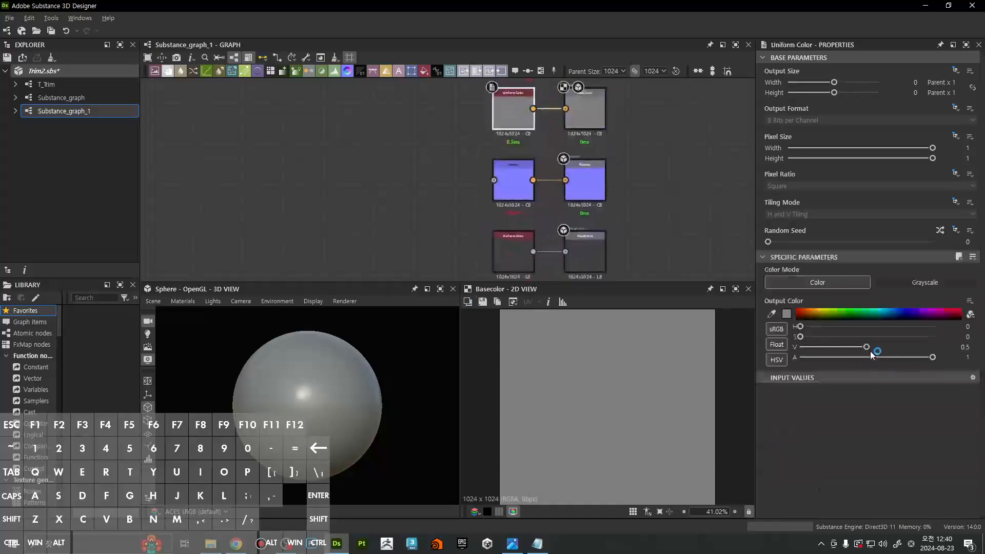
drag(867, 350, 800, 348)
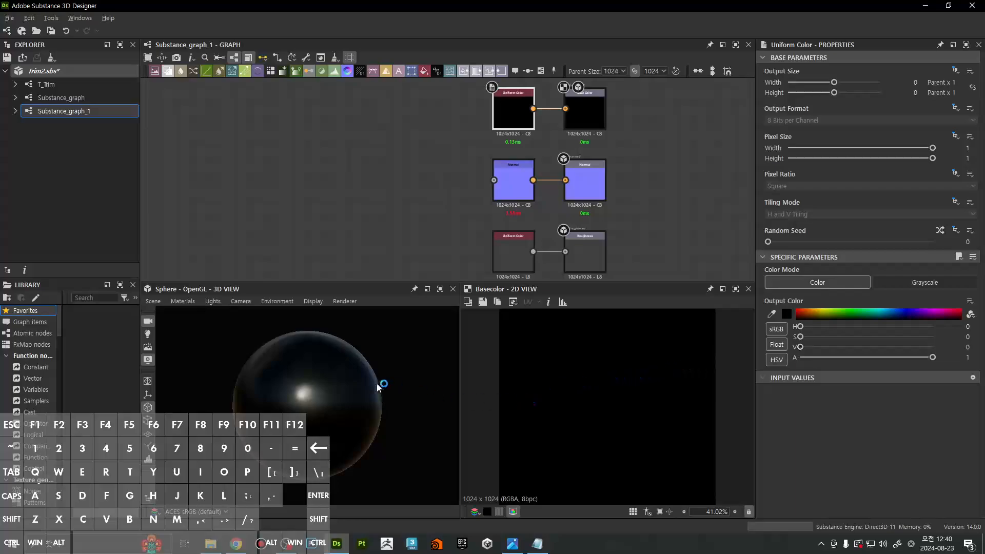
scroll(352, 413, up, 1)
ctrl+shift+drag(360, 436, 331, 392)
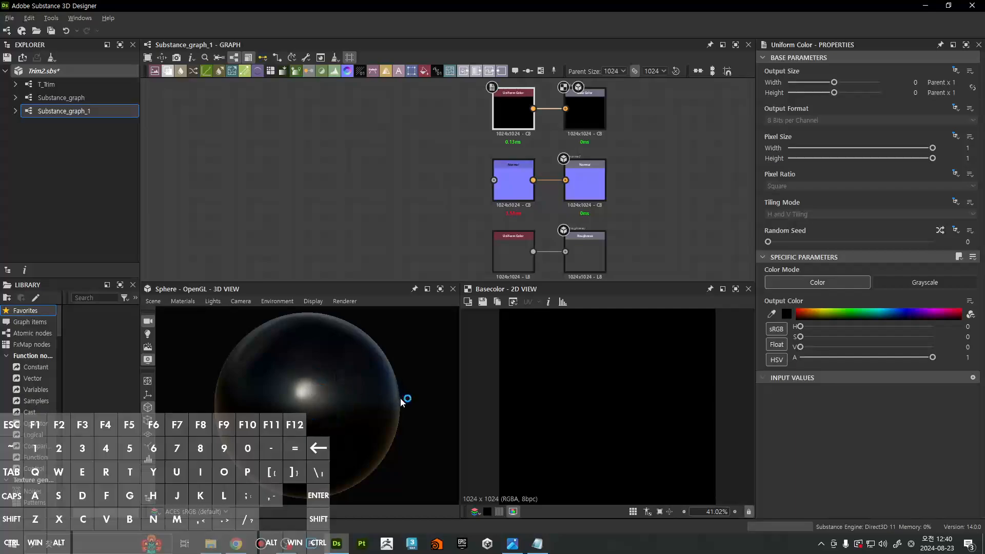
scroll(498, 413, down, 3)
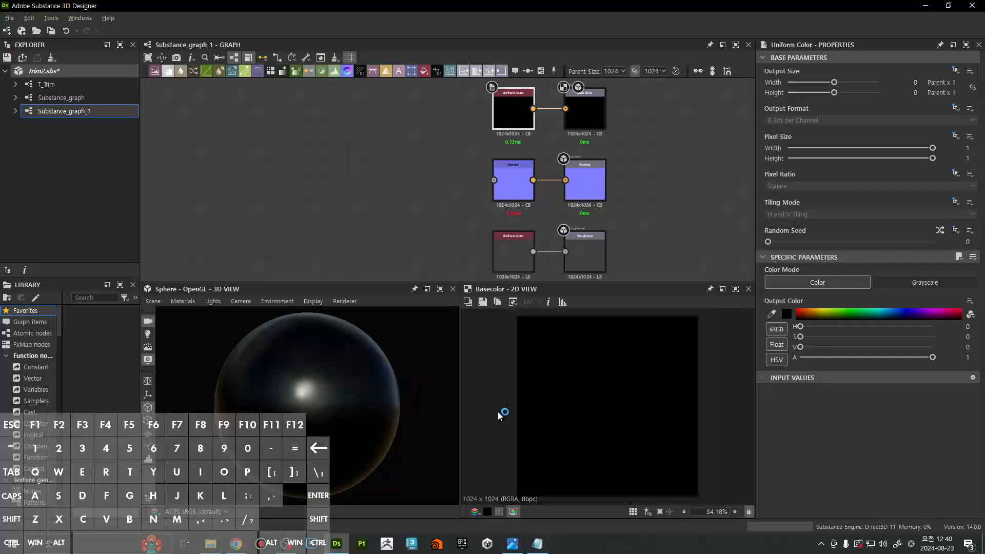
scroll(498, 414, up, 3)
scroll(429, 187, down, 5)
middle_drag(388, 215, 456, 192)
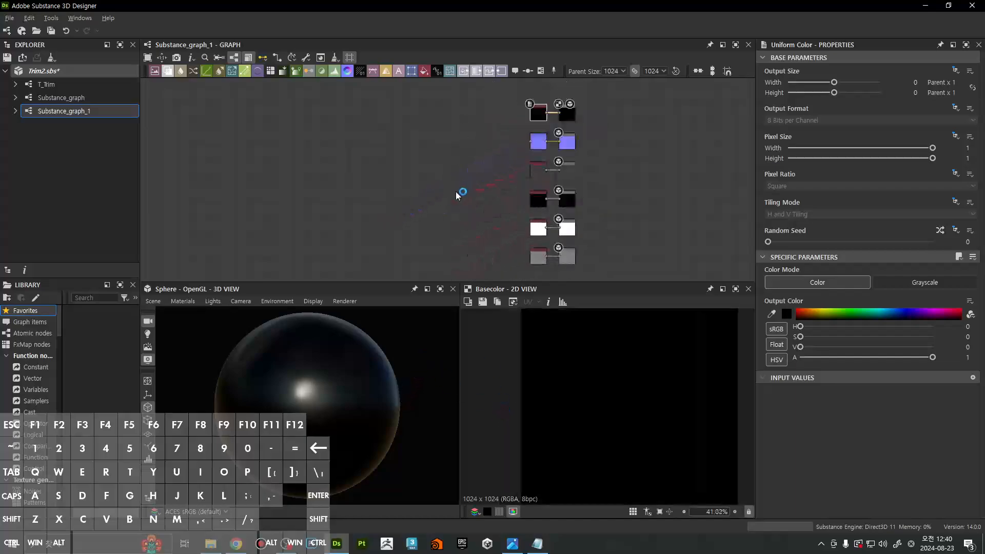
Set the L value of the grayscale Uniform Color feeding the Roughness output to 0.55
scroll(456, 192, up, 2)
mouse_move(290, 376)
mouse_down()
mouse_move(328, 436)
mouse_move(303, 391)
mouse_move(416, 351)
mouse_move(644, 358)
mouse_move(253, 376)
mouse_move(279, 373)
mouse_up()
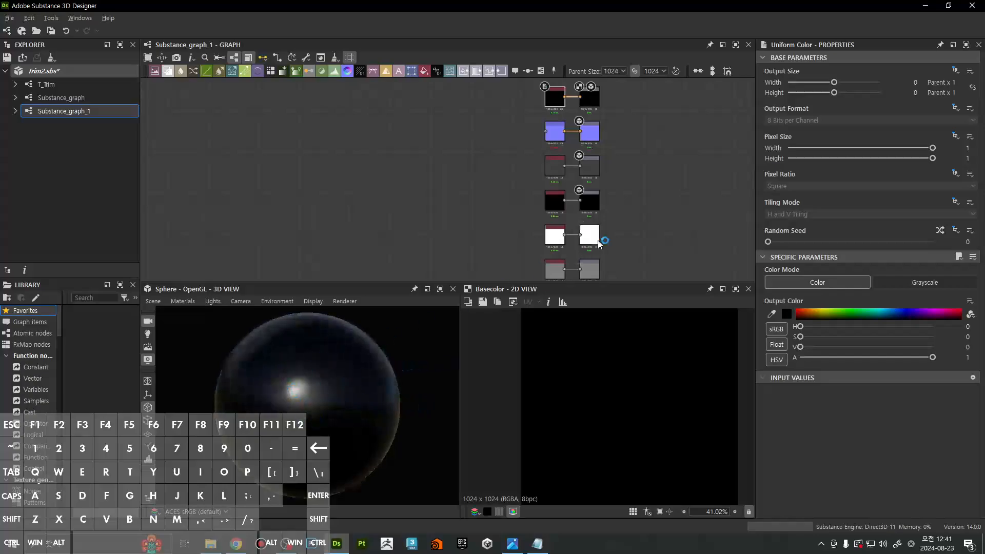
scroll(572, 141, up, 3)
click(534, 198)
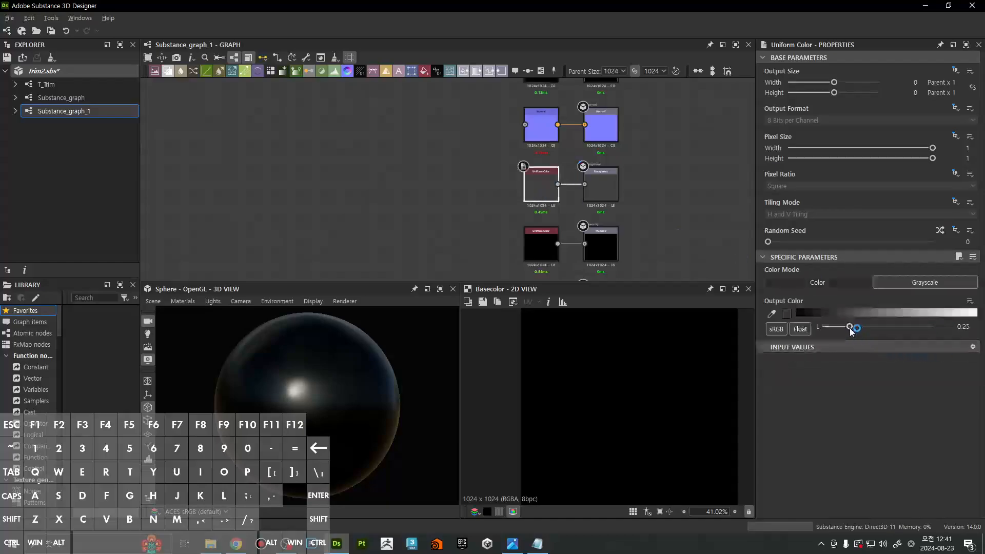
drag(849, 326, 884, 329)
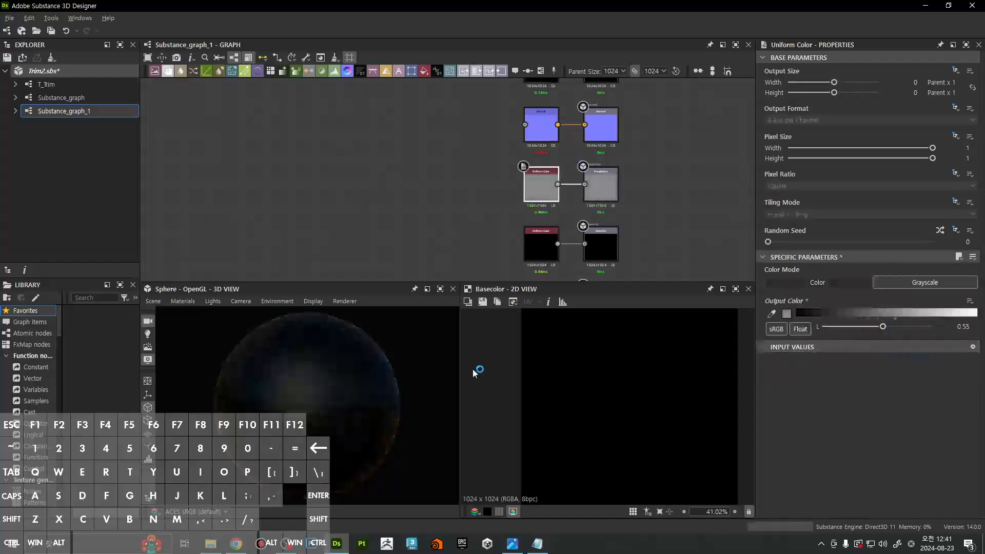
Switch the 3D preview mesh to a cube and set the roughness Uniform Color's L value to 0.36
click(148, 304)
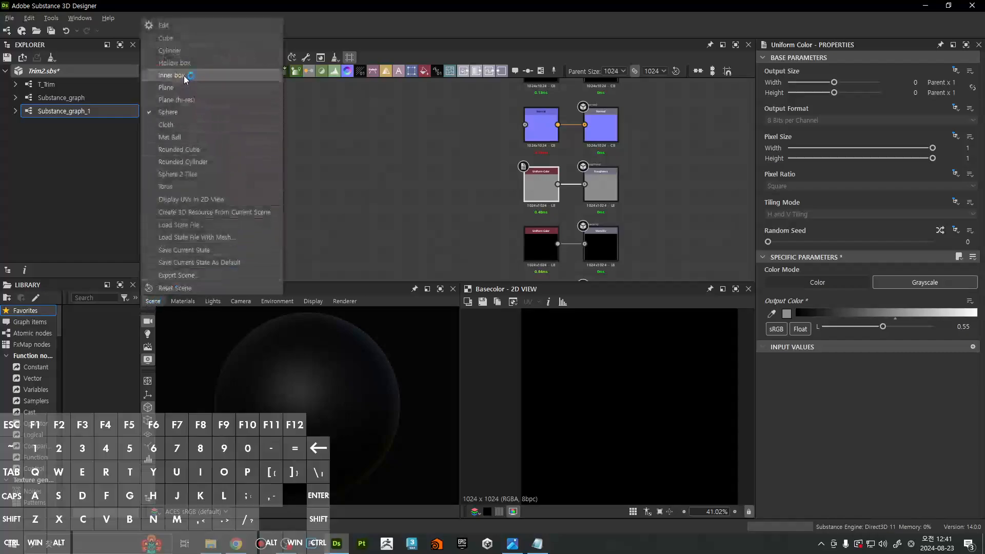
click(178, 44)
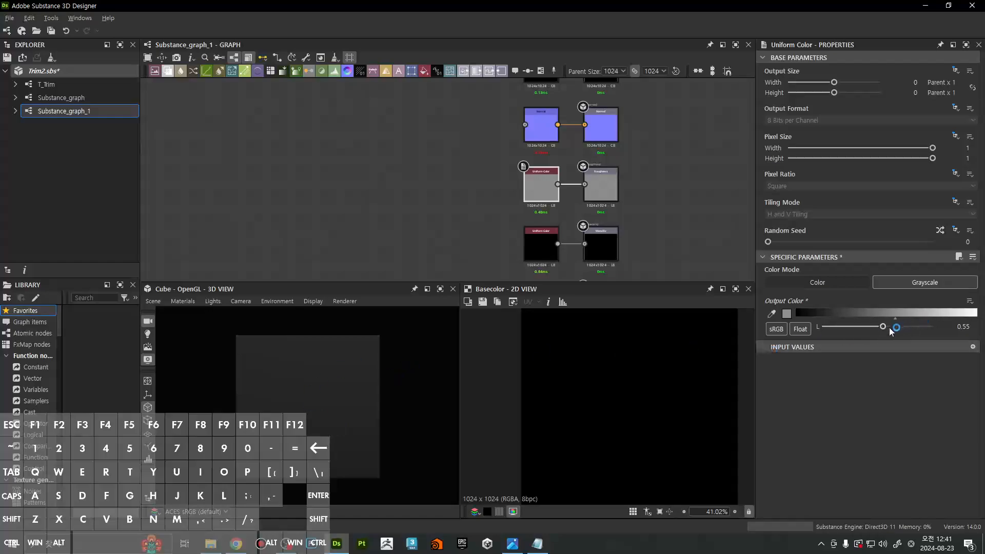
drag(881, 328, 867, 329)
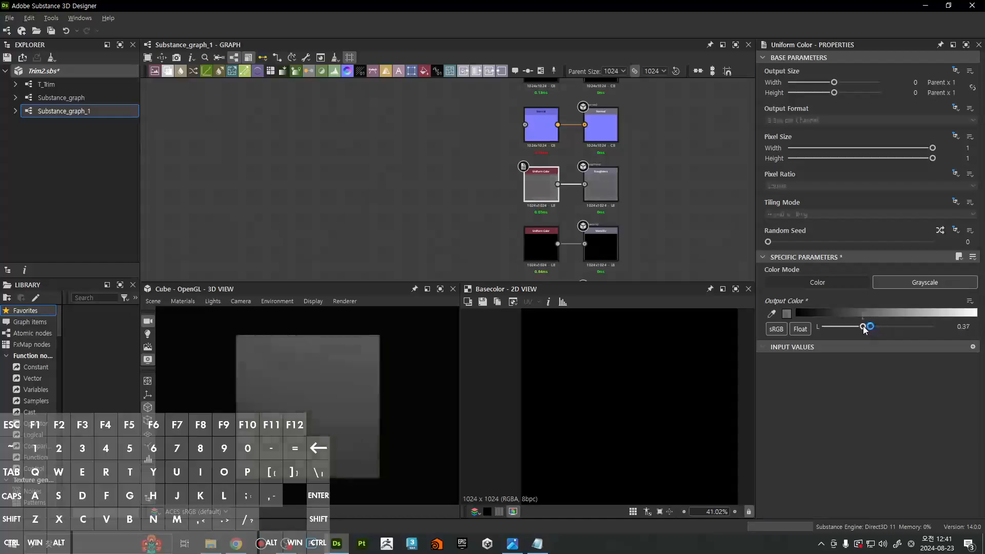
Examine from several angles how light falls on the cube's side faces and top face at this roughness
drag(333, 417, 332, 422)
middle_drag(333, 424, 330, 429)
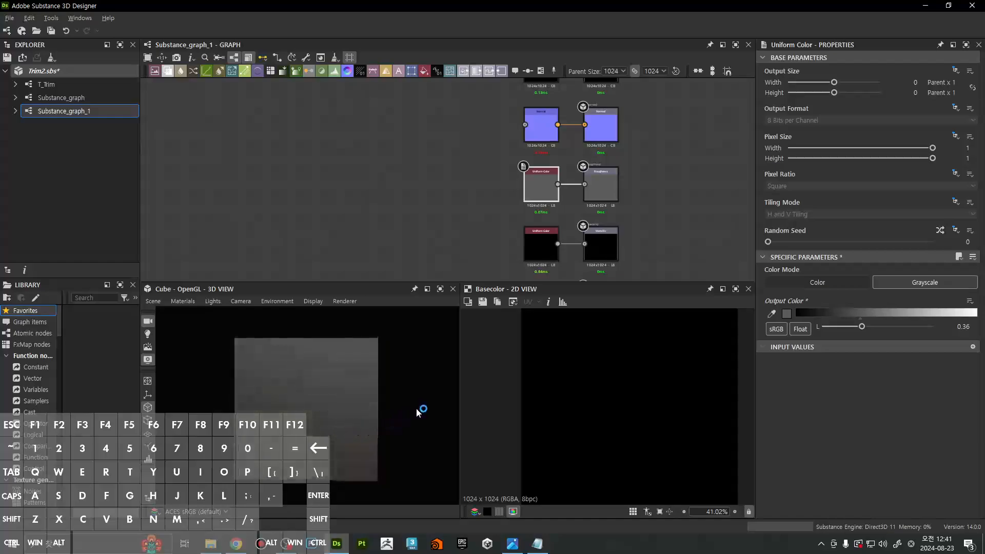
drag(402, 425, 316, 429)
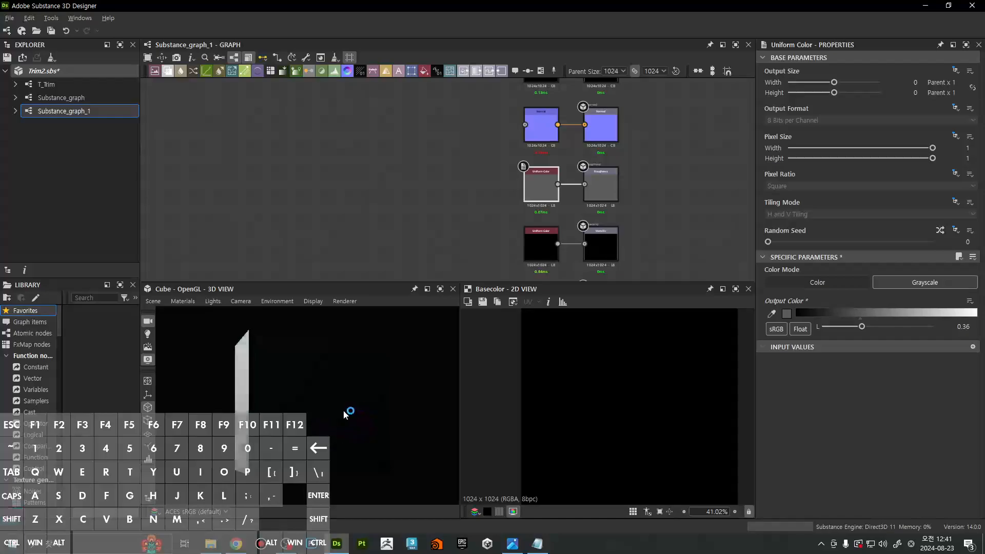
drag(307, 362, 318, 425)
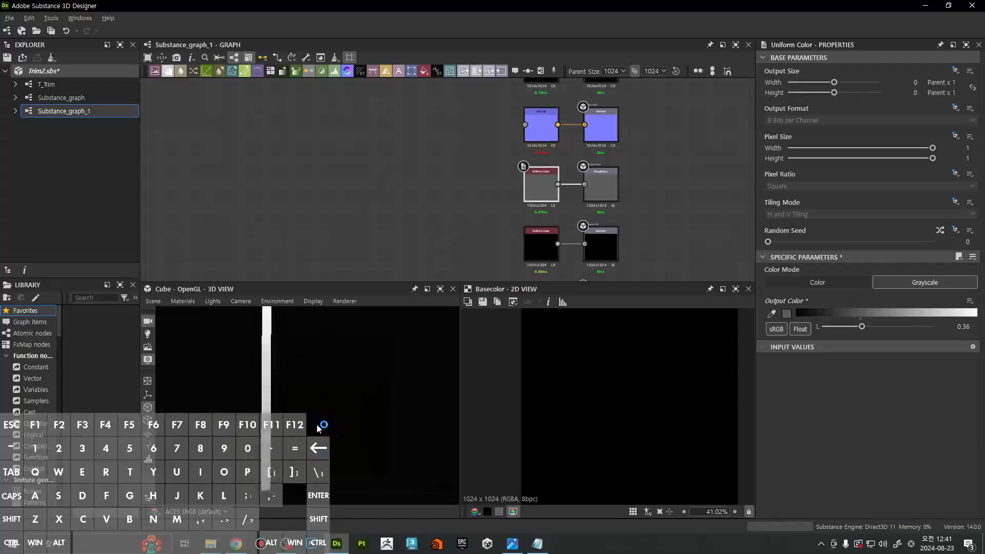
drag(241, 409, 349, 445)
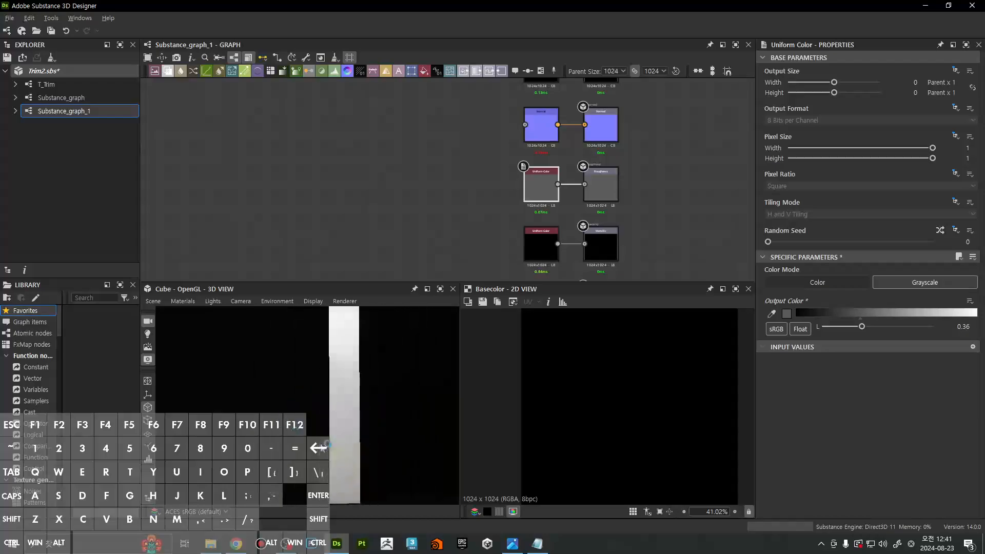
mouse_move(350, 446)
ctrl+shift+right_down()
mouse_move(337, 443)
mouse_move(355, 445)
ctrl+shift+right_up()
mouse_move(355, 445)
mouse_down()
mouse_move(438, 450)
mouse_move(330, 413)
mouse_move(330, 424)
mouse_move(347, 312)
mouse_move(349, 429)
mouse_up()
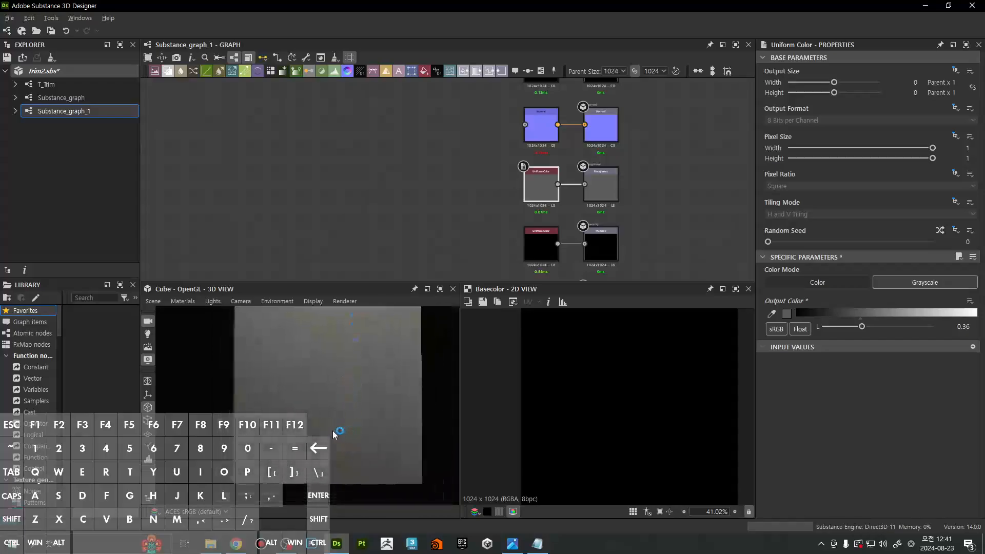
drag(402, 413, 331, 412)
ctrl+shift+right_drag(331, 411, 298, 428)
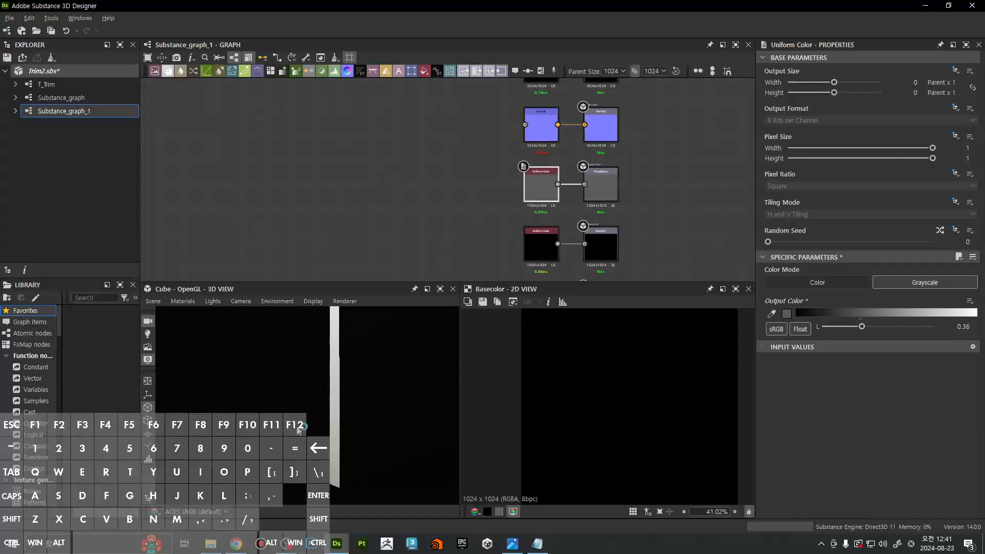
drag(298, 428, 328, 317)
mouse_move(347, 387)
mouse_down()
mouse_move(343, 417)
mouse_move(360, 390)
mouse_move(365, 455)
mouse_move(330, 436)
mouse_move(332, 422)
mouse_move(325, 492)
mouse_move(330, 446)
mouse_up()
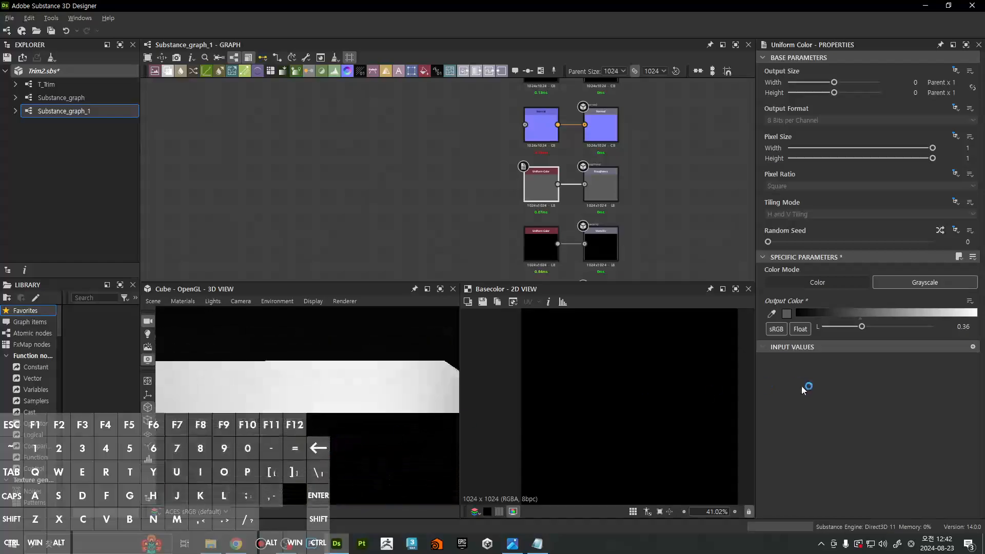
Set the roughness Uniform Color's L value to 0.48 and inspect the reflections on the cube's faces
drag(864, 330, 876, 329)
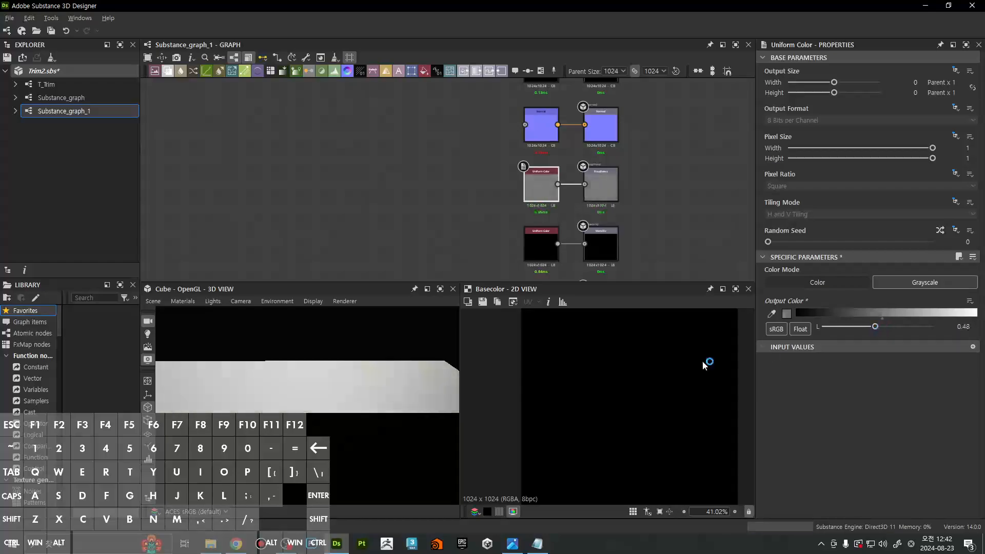
drag(349, 424, 467, 393)
mouse_move(389, 402)
mouse_down()
mouse_move(398, 429)
mouse_move(183, 436)
mouse_move(381, 417)
mouse_up()
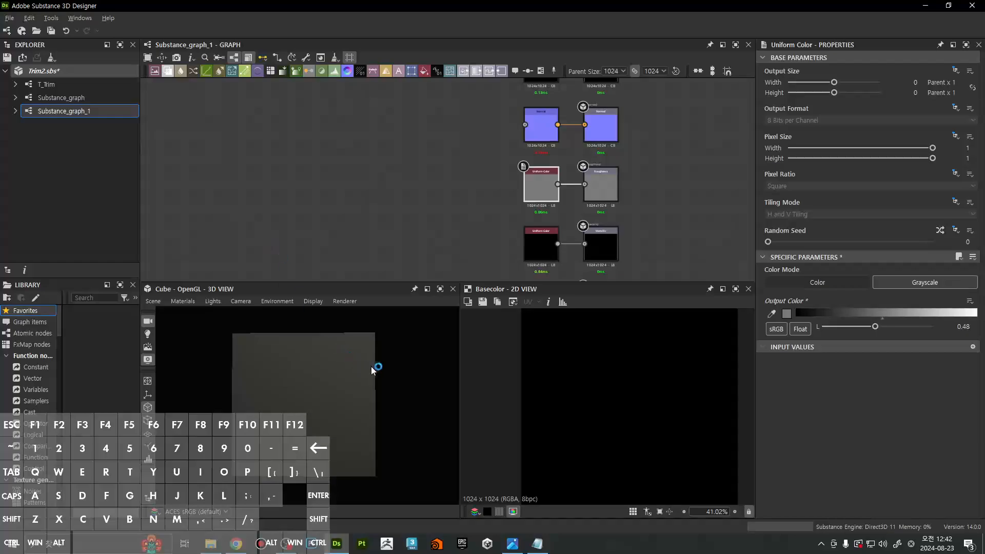
drag(371, 366, 369, 396)
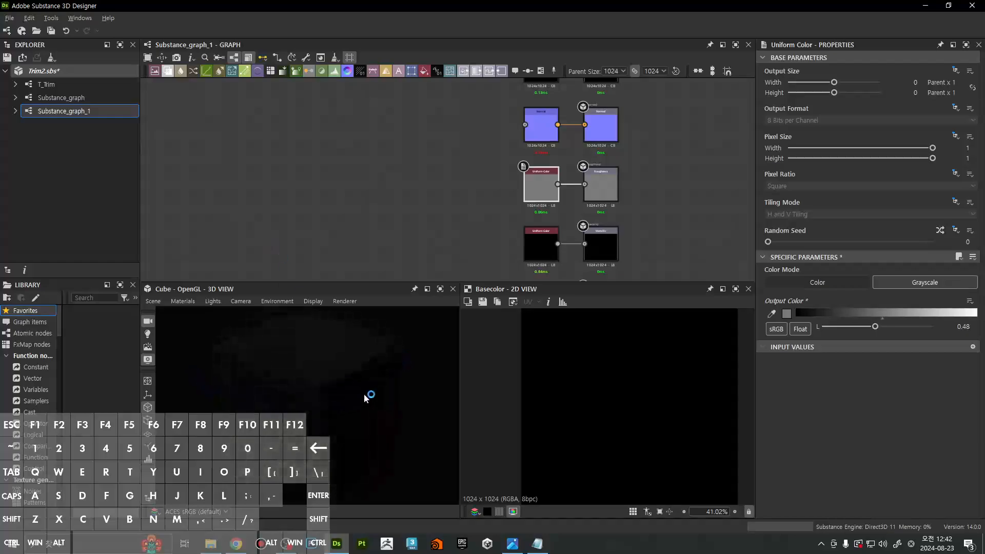
Open the T_Trim graph and display the Uniform Color node that feeds its Roughness output
click(73, 88)
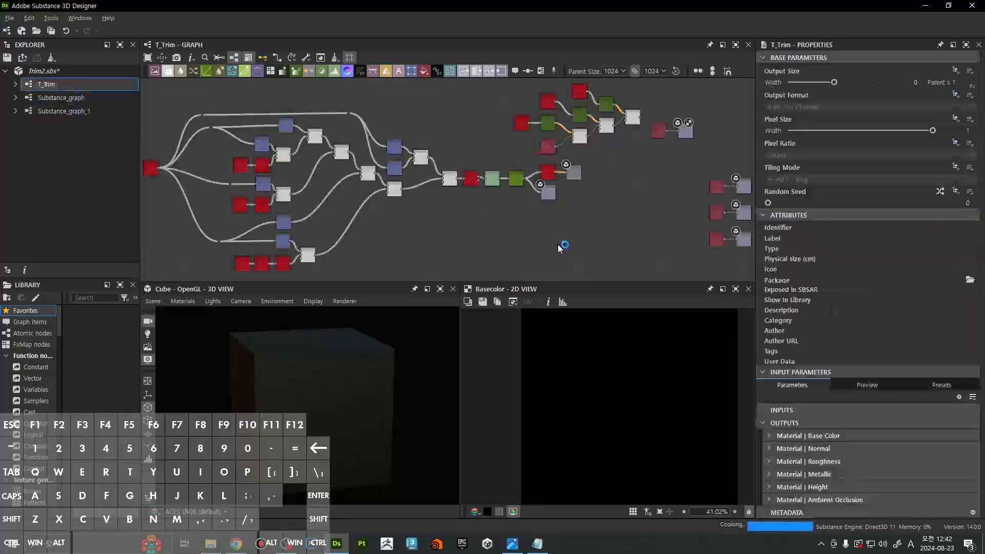
middle_drag(636, 211, 500, 223)
scroll(554, 209, up, 3)
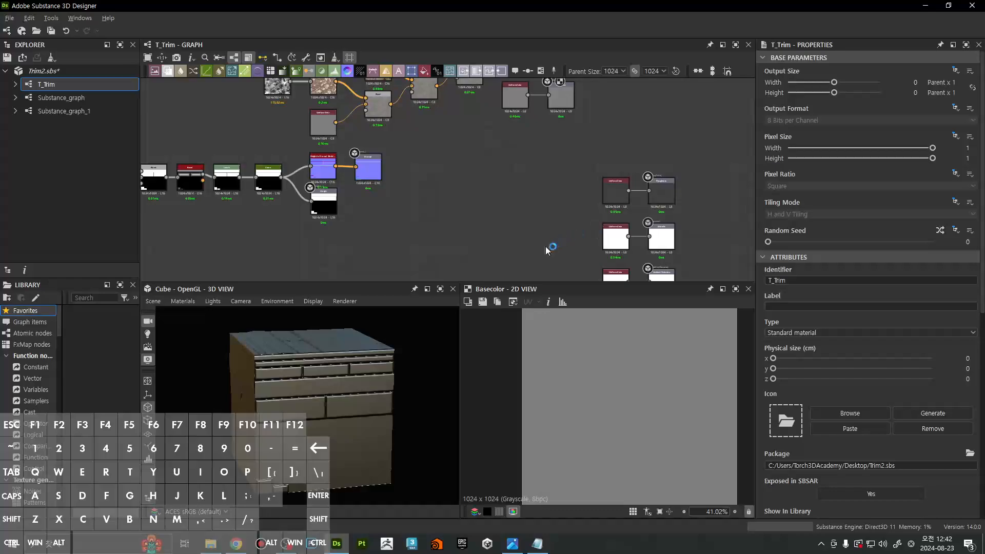
click(615, 194)
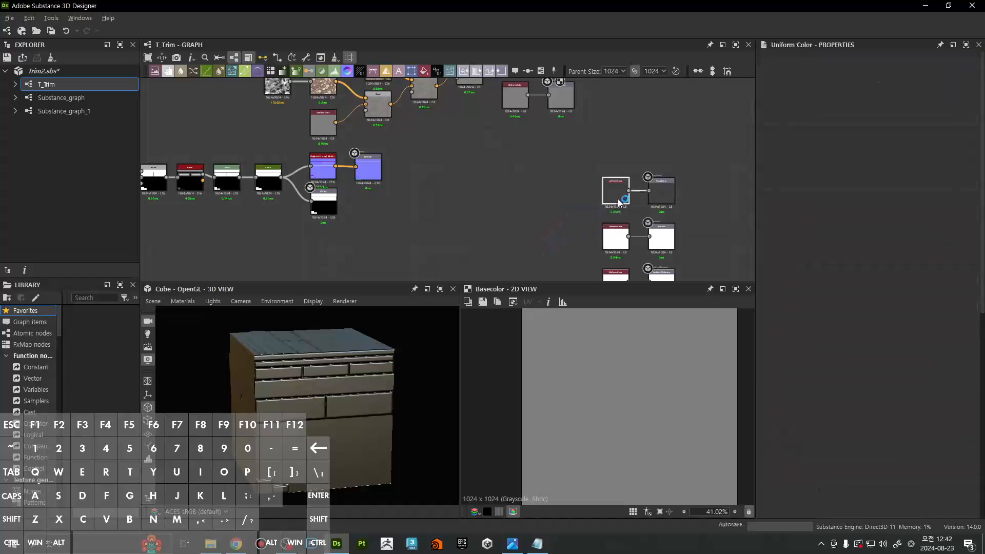
scroll(333, 382, up, 5)
scroll(322, 351, up, 3)
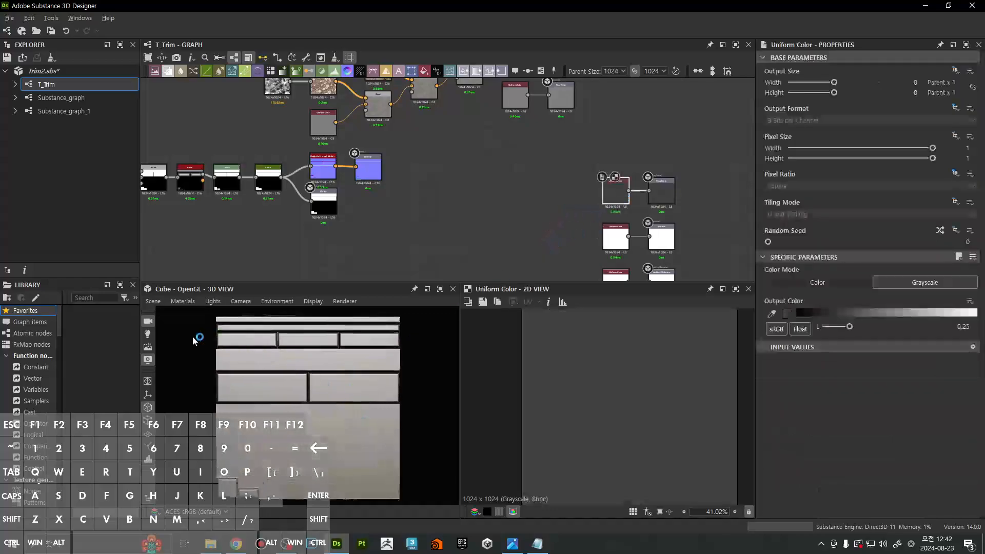
Switch the 3D preview mesh for the trim material to Rounded Cube
mouse_move(363, 377)
mouse_down()
mouse_move(331, 376)
mouse_move(357, 376)
mouse_up()
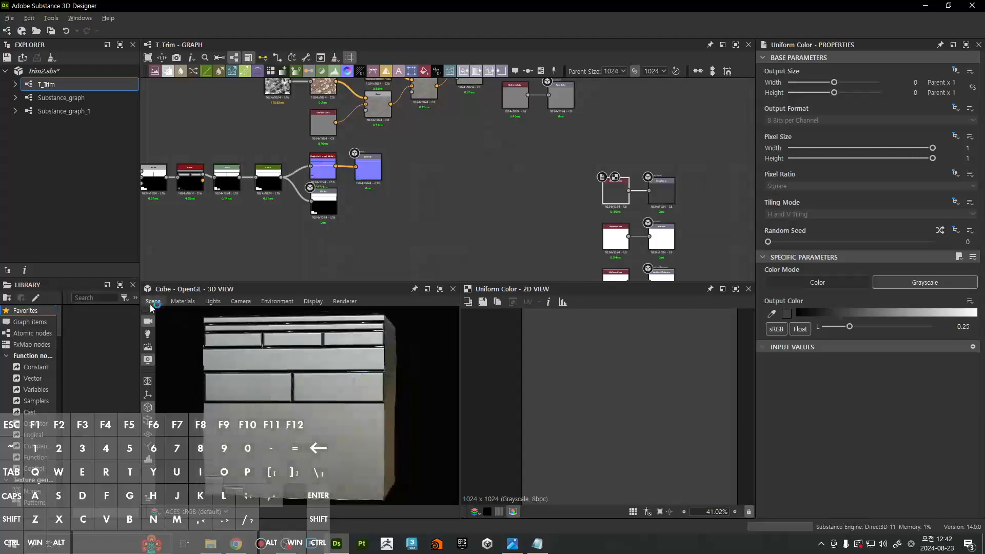
click(159, 306)
click(177, 150)
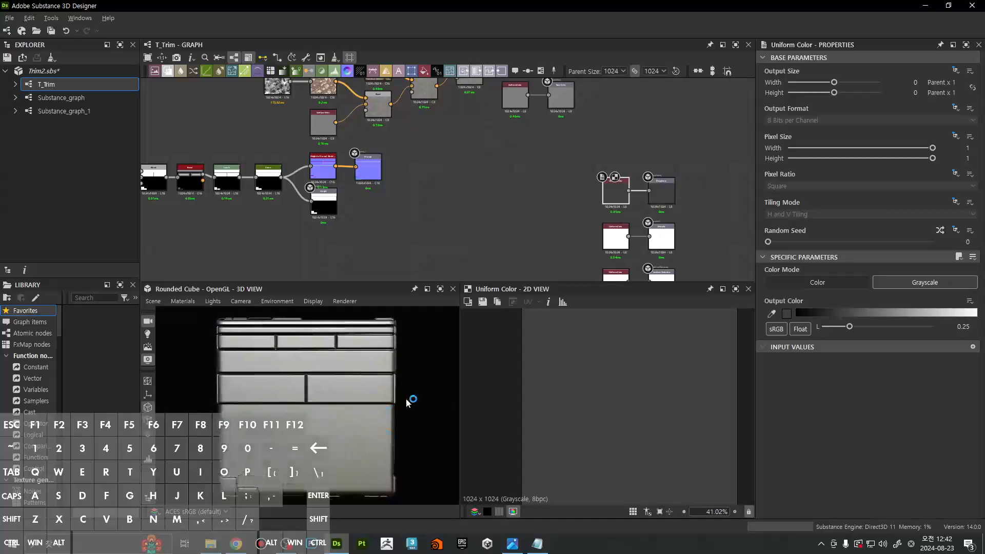
middle_drag(569, 95, 540, 149)
middle_drag(532, 226, 542, 161)
scroll(598, 190, up, 2)
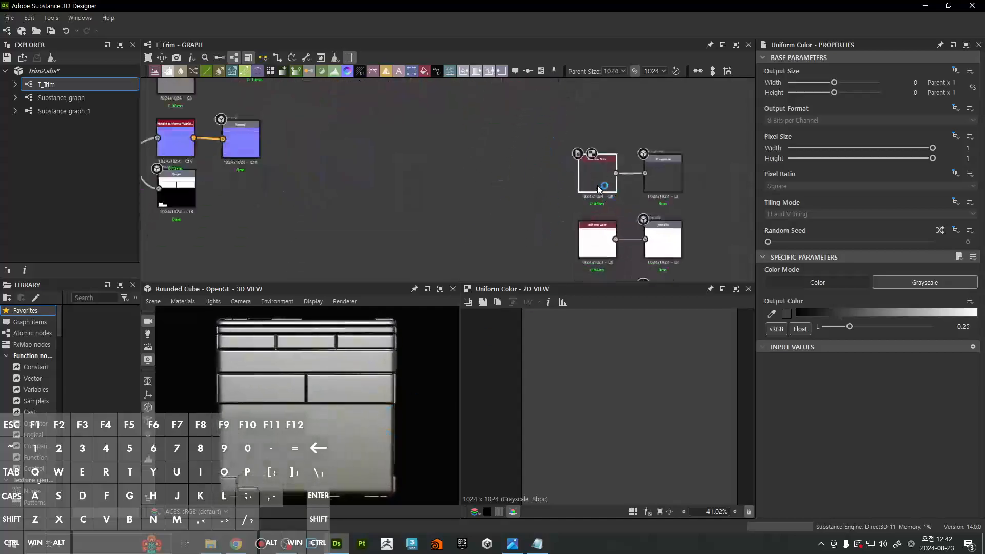
Set the trim's roughness Uniform Color to an L value of 0.4 while viewing the cube's top at a low angle
drag(401, 374, 219, 405)
scroll(338, 416, up, 3)
drag(340, 417, 358, 405)
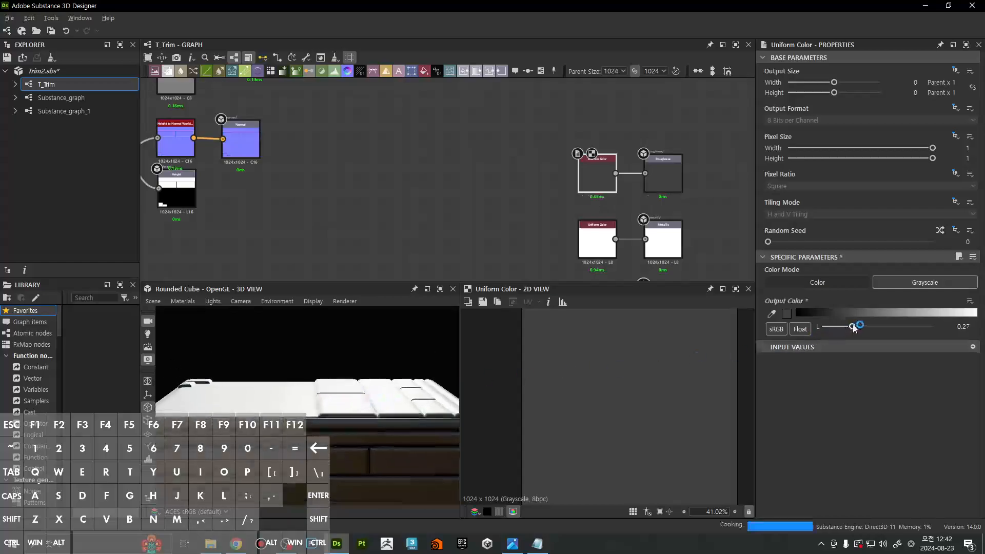
drag(853, 328, 878, 331)
drag(399, 437, 362, 450)
text(0.4)
key(Return)
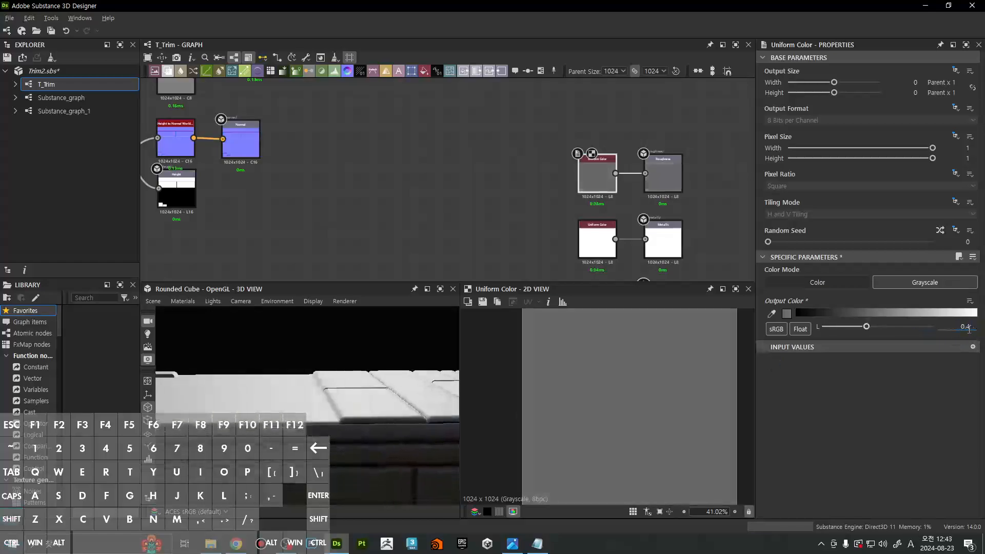
Set the roughness Uniform Color's L value to 0.25 to compare the top face's reflections
drag(315, 465, 353, 436)
text(.2)
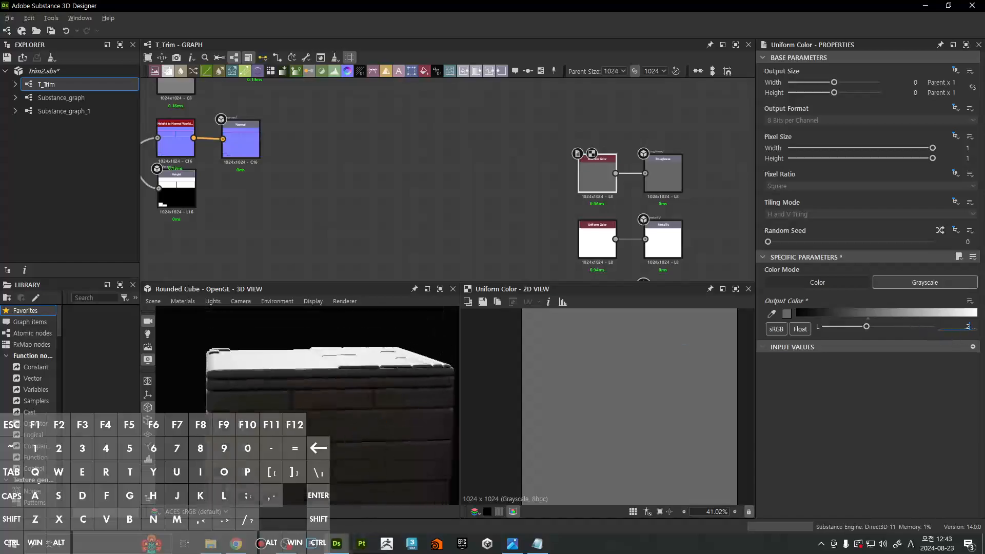
text(5)
key(Return)
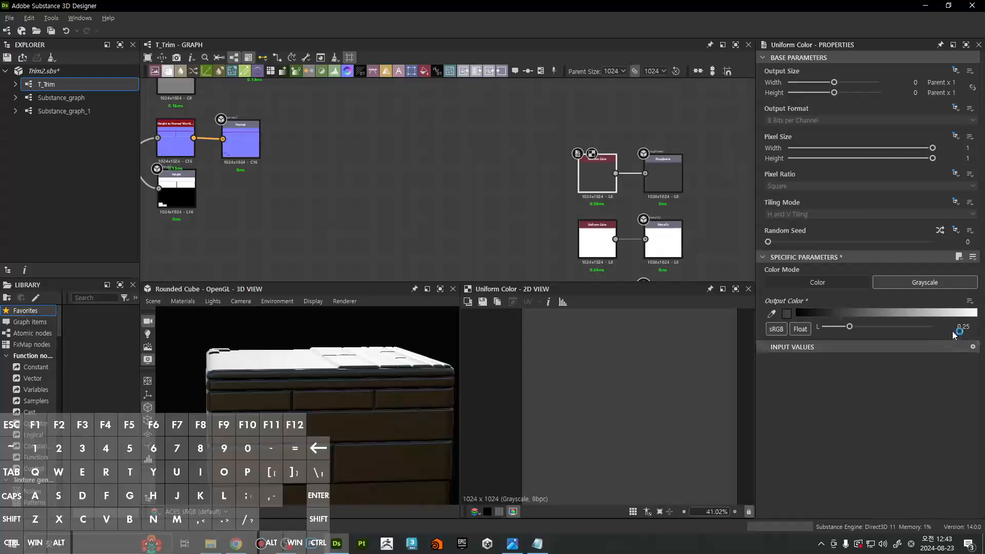
Set the roughness Uniform Color's L value to 0.4 and inspect the trim from the front
text(.4)
key(Return)
drag(344, 432, 345, 399)
scroll(345, 399, up, 3)
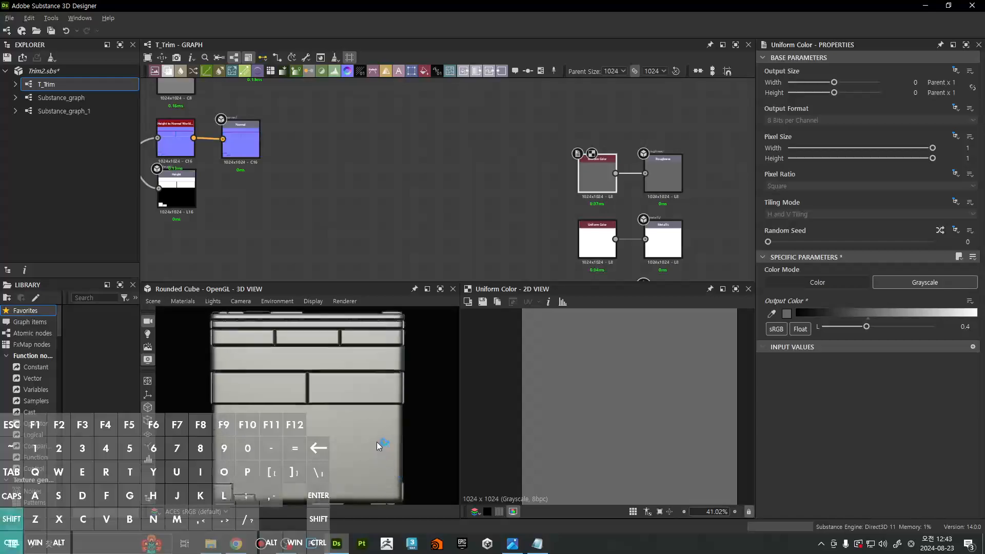
ctrl+shift+right_drag(376, 442, 345, 453)
drag(331, 401, 348, 411)
ctrl+shift+right_drag(348, 411, 390, 411)
Move the roughness Uniform Color node beside the Normal output, duplicate the two grunge map nodes, and place the copies above it
scroll(500, 215, down, 3)
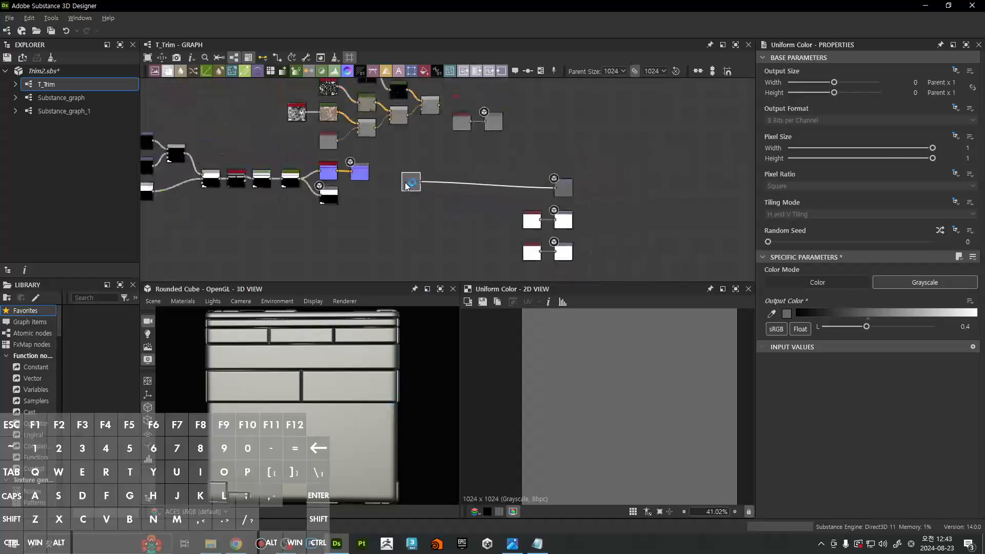
scroll(406, 185, up, 2)
click(246, 128)
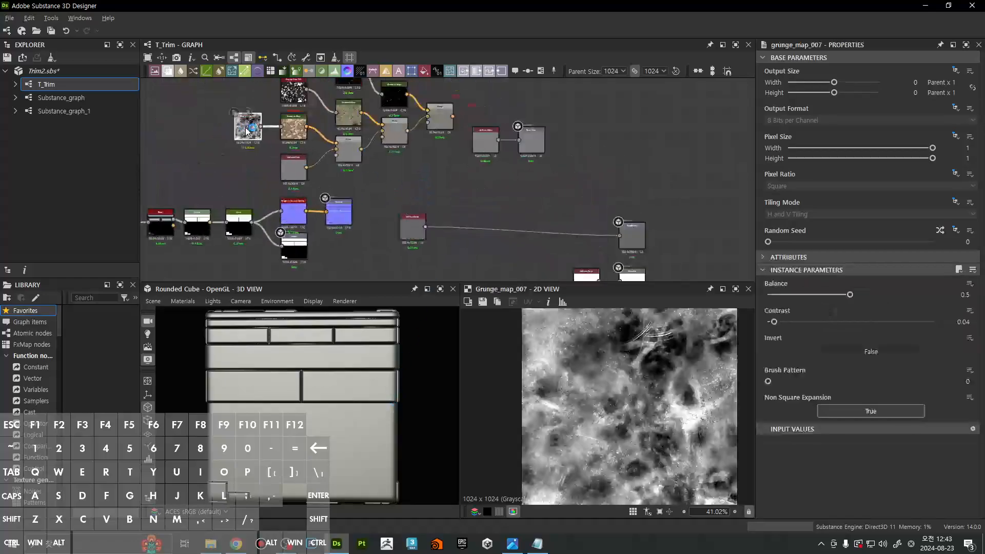
ctrl+click(291, 93)
key(ctrl+c)
key(ctrl+v)
middle_drag(480, 214, 485, 161)
drag(423, 181, 417, 221)
drag(386, 177, 418, 186)
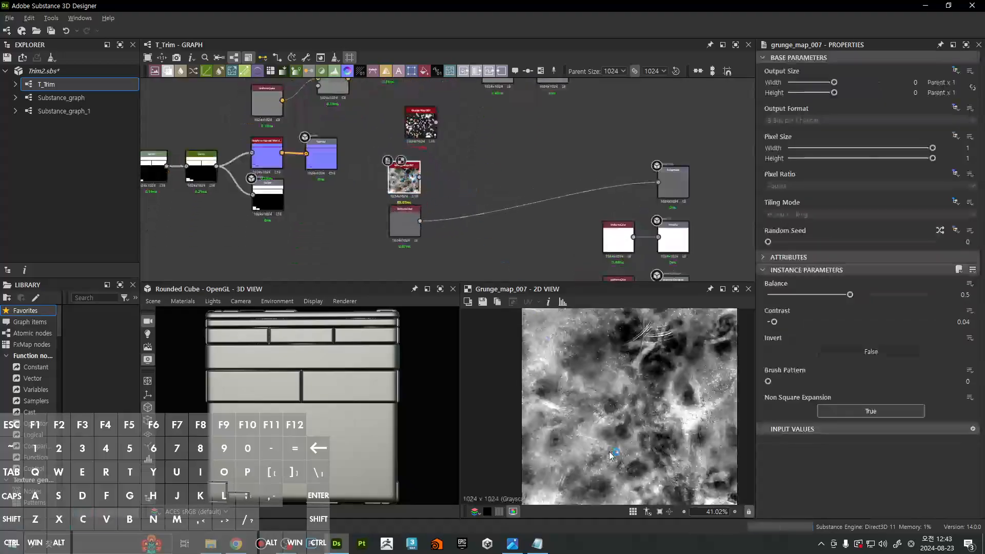
Add a Blend node with the copied Grunge Map 007 as foreground and the roughness Uniform Color as background
scroll(472, 185, up, 2)
key(space)
text(blend)
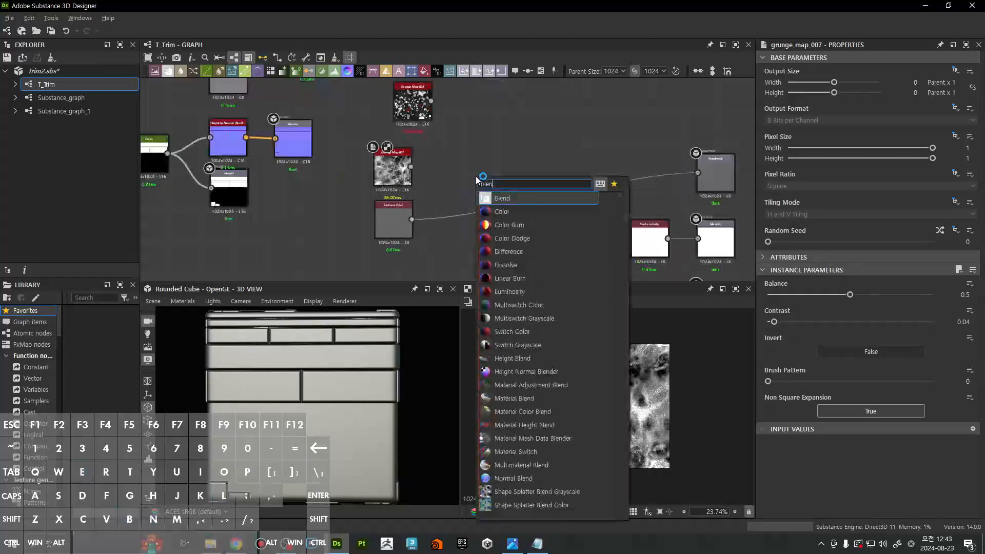
key(Return)
drag(452, 183, 460, 180)
drag(411, 167, 478, 199)
Change the copied Grunge Map 007's random seed and inspect the Blend node's result
click(388, 180)
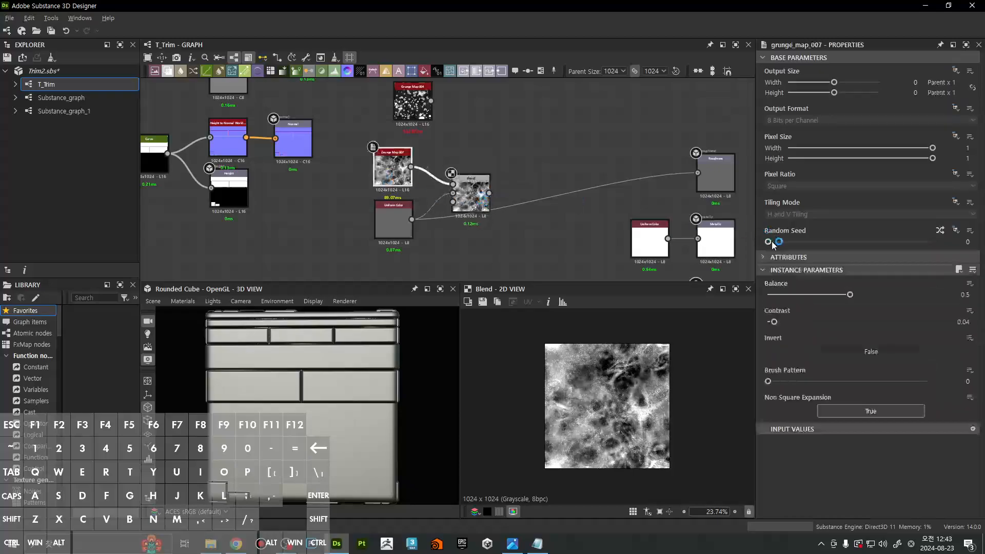
click(773, 242)
scroll(442, 222, up, 2)
click(483, 190)
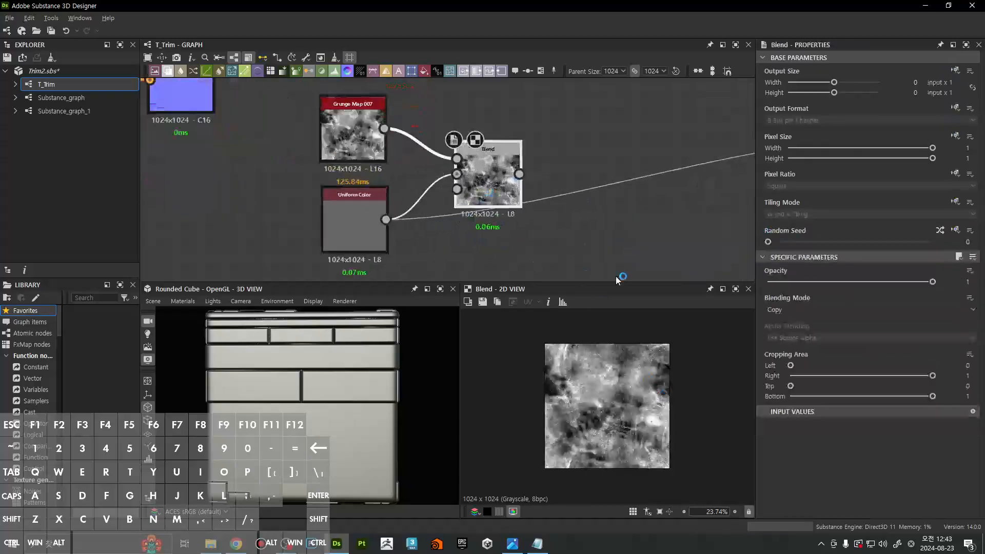
scroll(641, 420, down, 3)
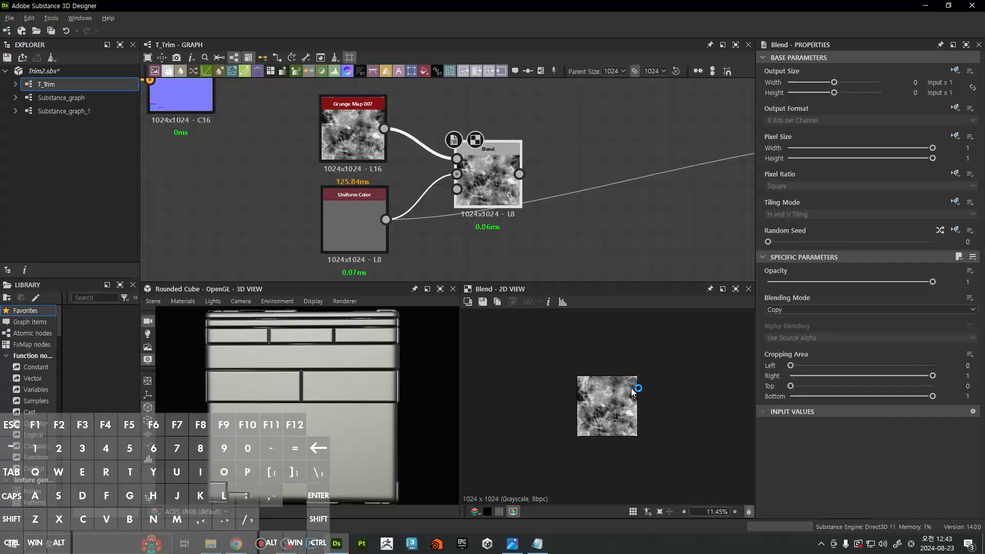
Set the copied Grunge Map 007's random seed to 6, checking the Blend result as a tiled preview
scroll(610, 362, up, 1)
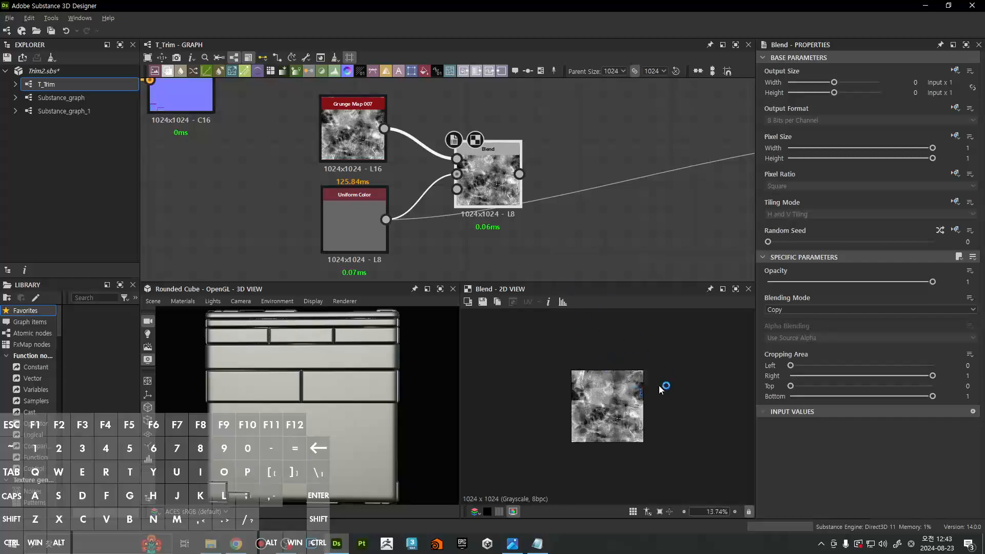
key(space)
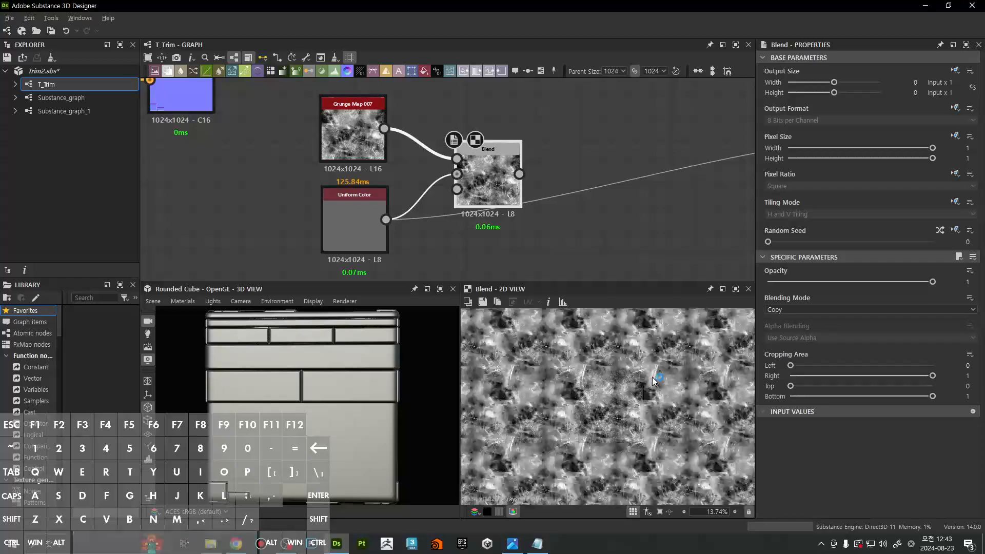
scroll(651, 377, down, 1)
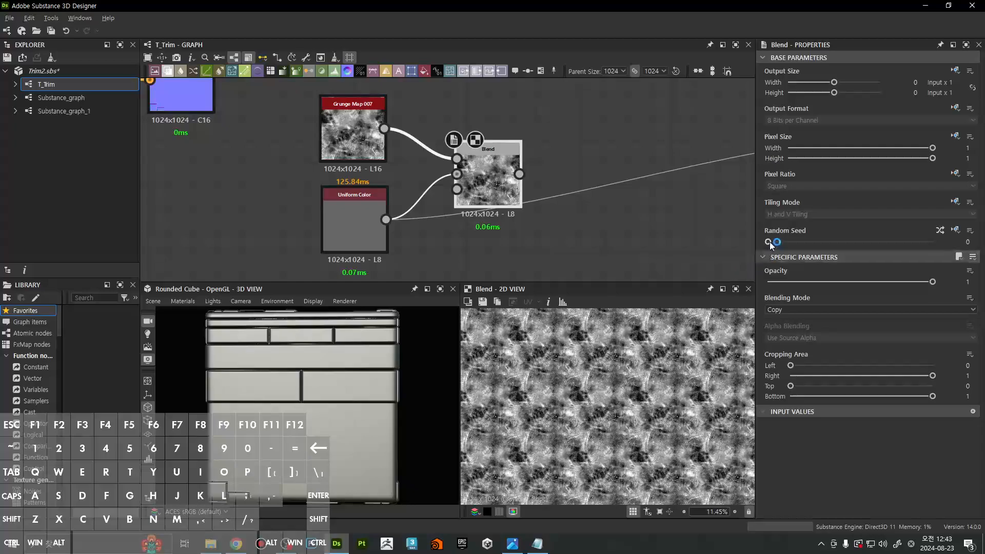
drag(768, 242, 868, 241)
click(353, 131)
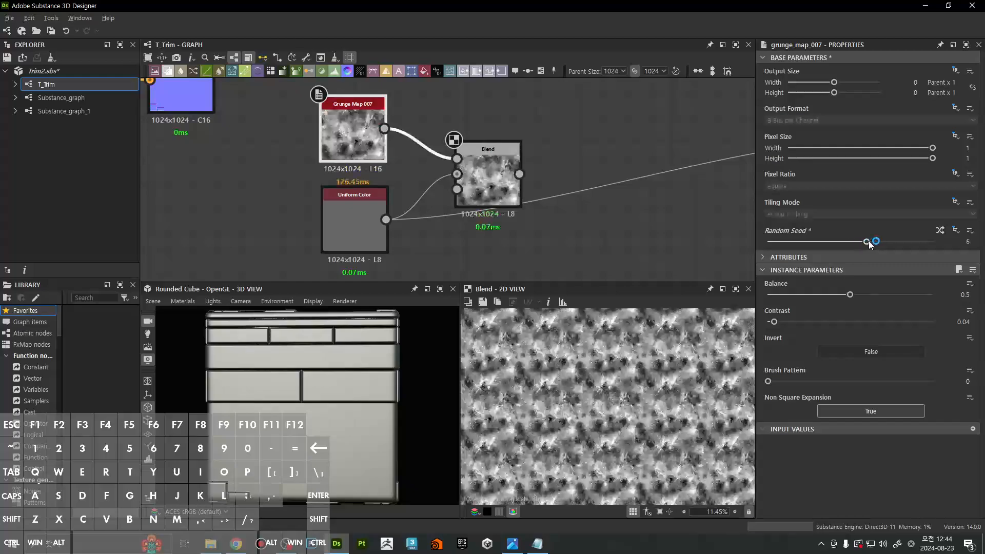
scroll(640, 395, up, 4)
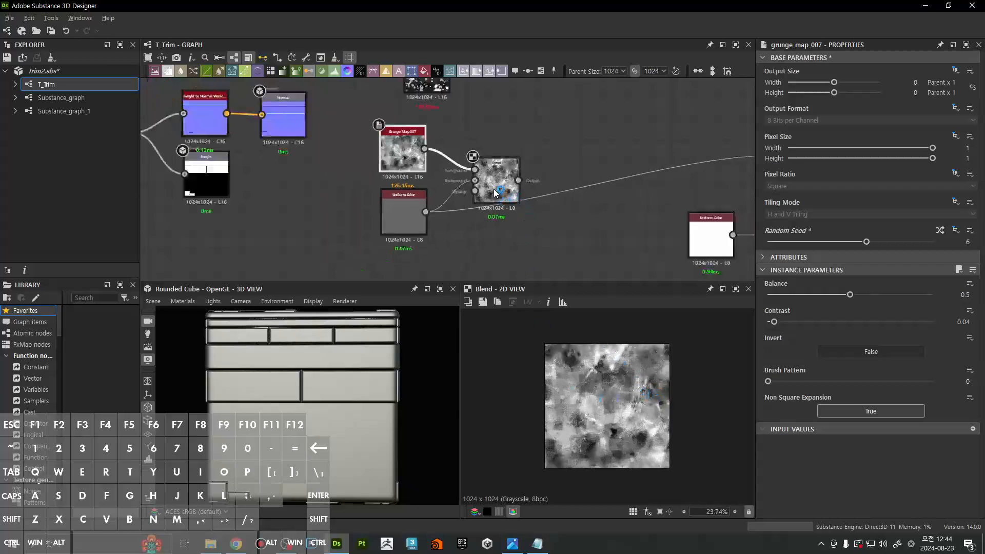
Delete the roughness Uniform Color node and the Blend node connected to it
click(514, 197)
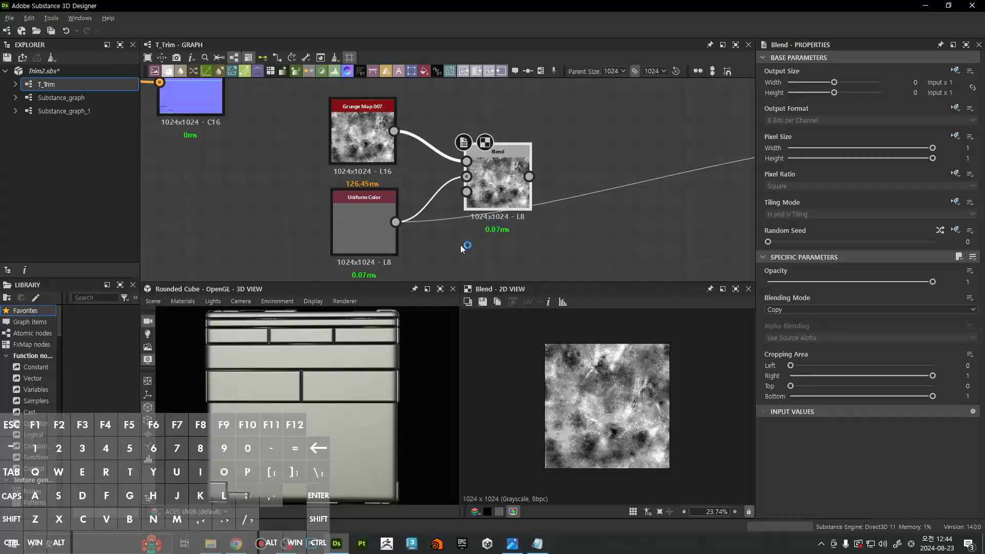
middle_drag(458, 228, 383, 227)
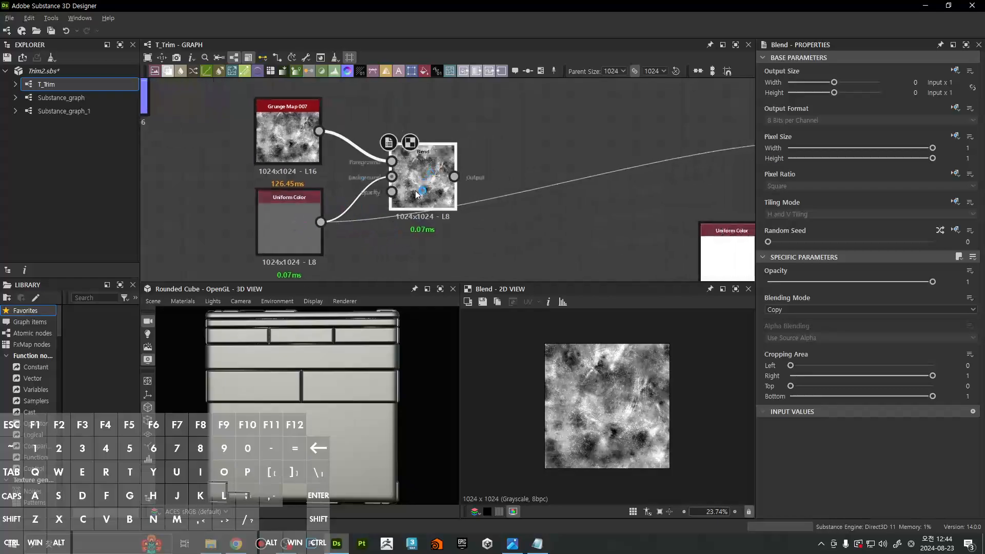
click(287, 225)
key(Delete)
click(417, 170)
key(Delete)
Move Grunge Map 007 closer to the outputs and connect it through a new Levels node to the Roughness output
click(280, 143)
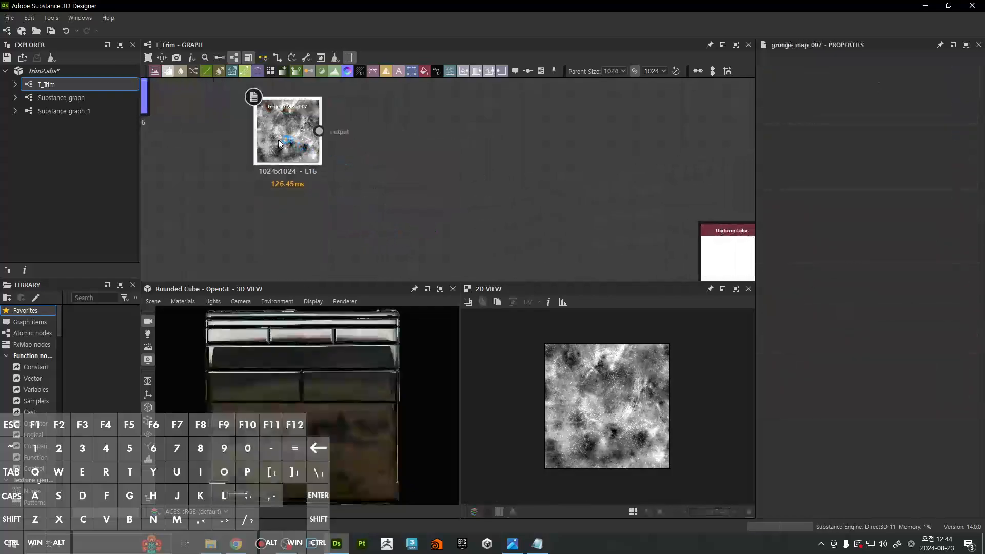
drag(278, 141, 404, 142)
double_click(406, 143)
click(511, 142)
middle_drag(512, 143, 423, 163)
key(space)
click(451, 191)
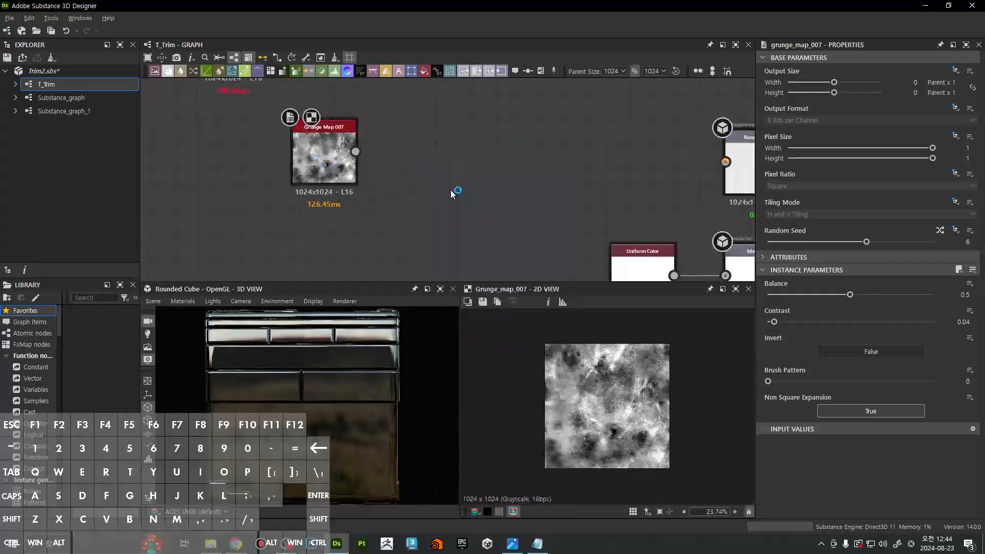
drag(447, 151, 734, 159)
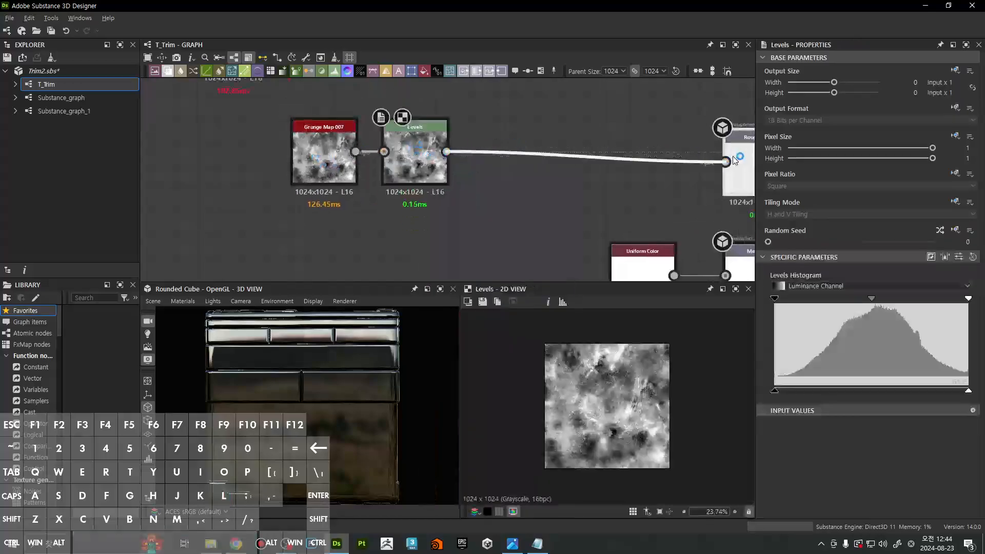
Narrow the Levels node's output range toward mid-grey to soften the roughness contrast, judging it on the cube's surface
scroll(341, 446, up, 5)
mouse_move(352, 388)
mouse_down()
mouse_move(170, 416)
mouse_move(332, 389)
mouse_move(340, 374)
mouse_move(327, 373)
mouse_move(324, 395)
mouse_move(338, 378)
mouse_up()
click(415, 172)
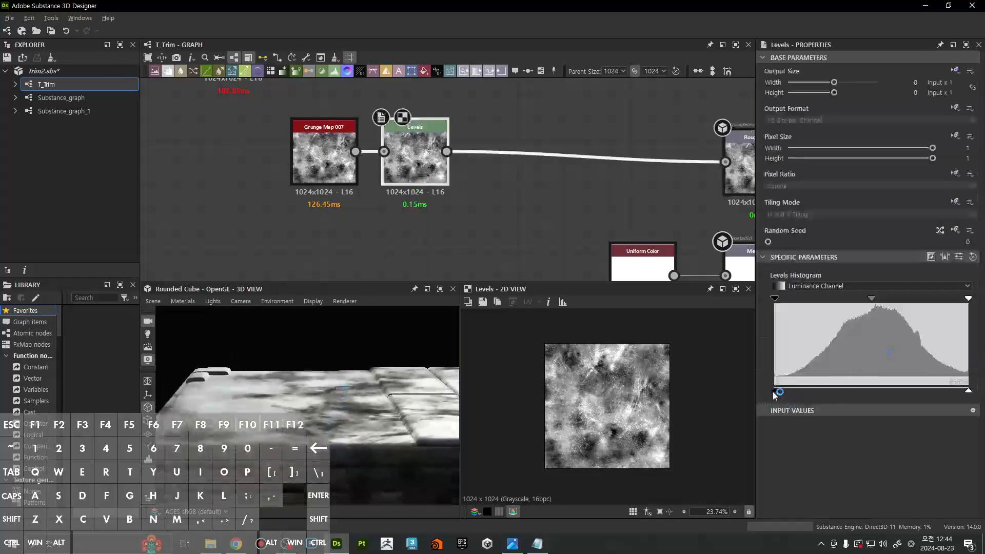
drag(797, 392, 820, 393)
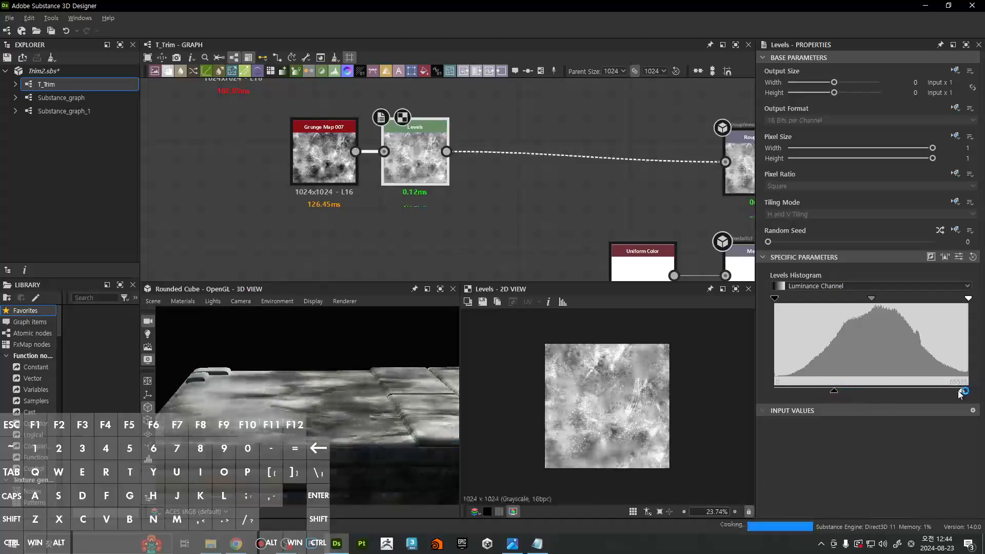
drag(961, 394, 894, 394)
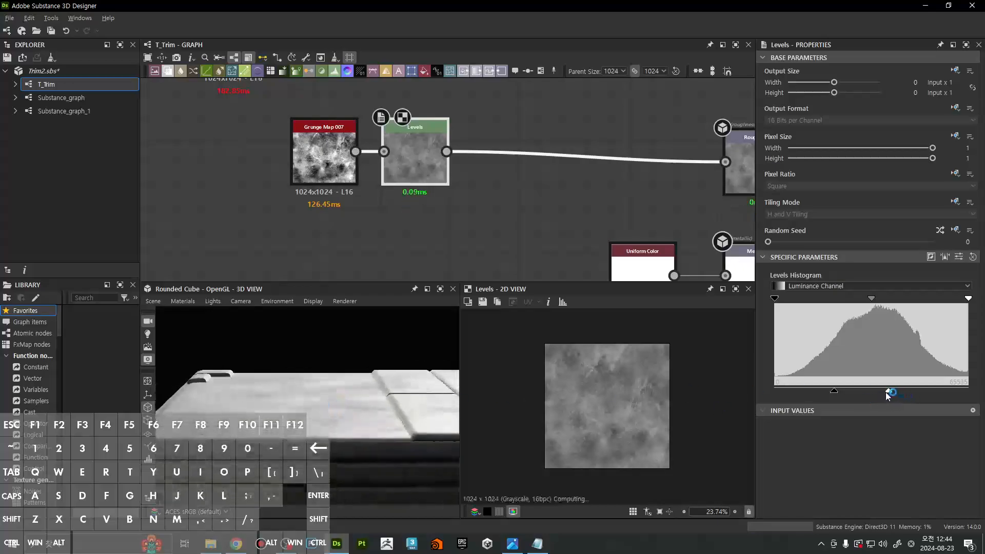
drag(881, 392, 879, 392)
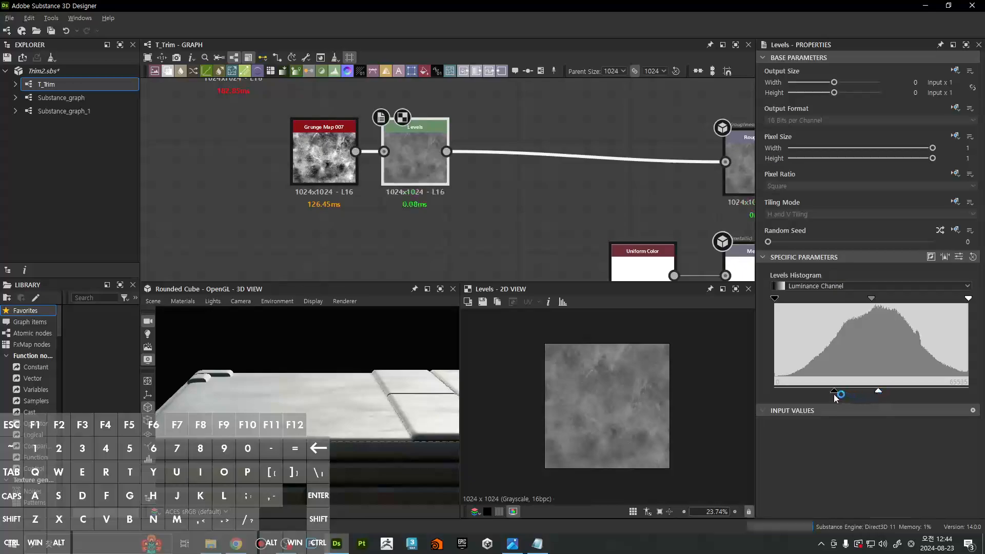
drag(819, 393, 807, 394)
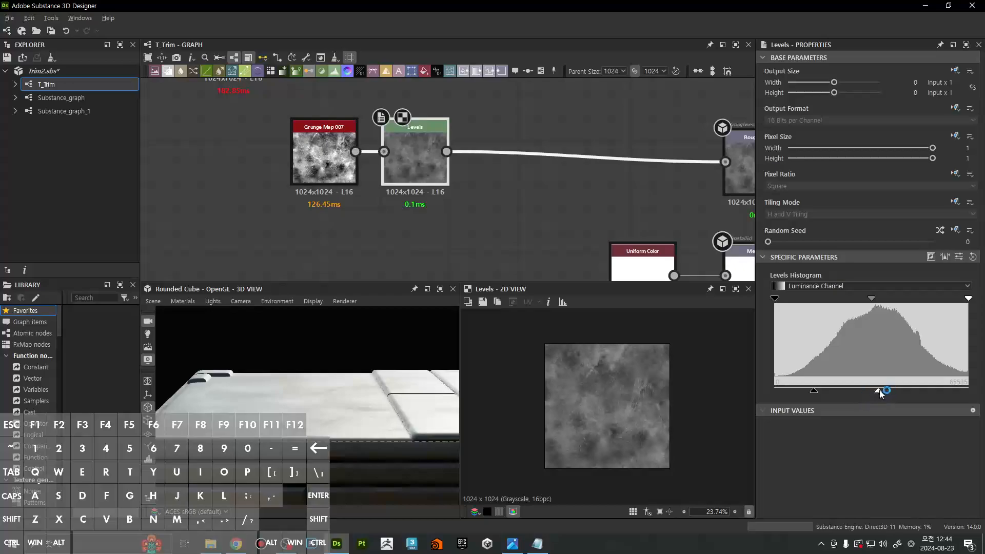
mouse_move(880, 393)
mouse_down()
mouse_move(863, 393)
mouse_move(889, 392)
mouse_up()
mouse_move(817, 394)
mouse_down()
mouse_move(828, 394)
mouse_move(818, 394)
mouse_up()
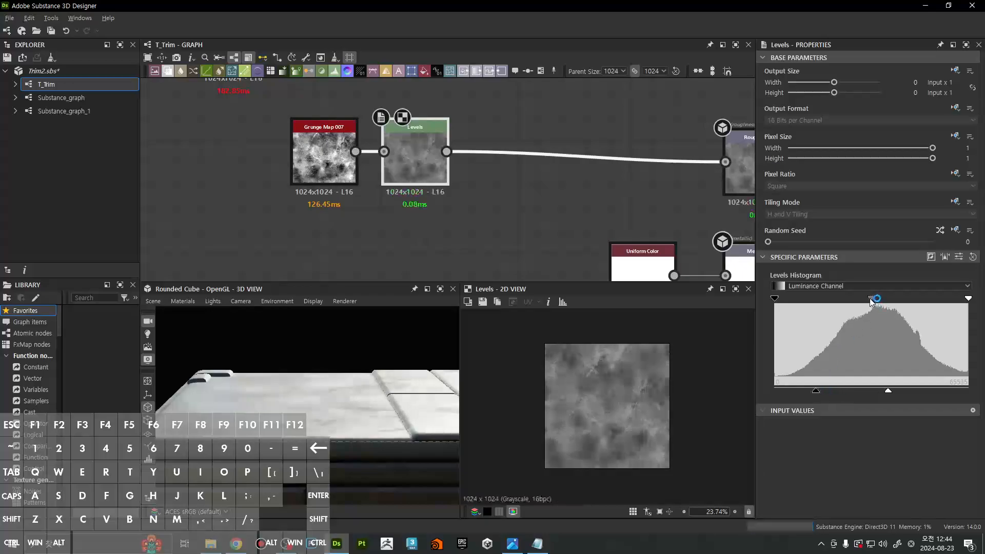
Darken the Levels node's midtones and fine-tune its low and high output limits to a narrower grey range
mouse_move(883, 302)
mouse_down()
mouse_move(906, 304)
mouse_move(852, 306)
mouse_move(892, 306)
mouse_up()
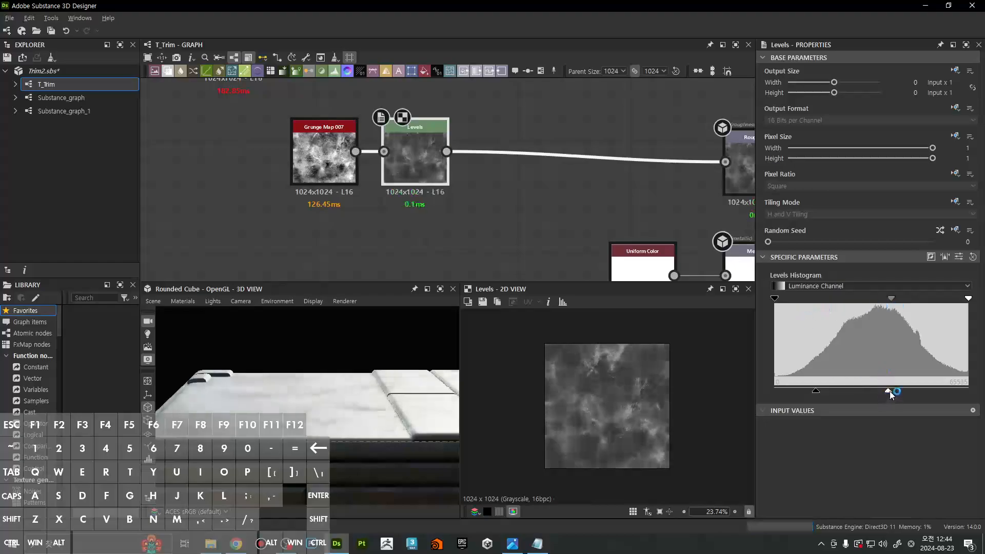
mouse_move(890, 391)
mouse_down()
mouse_move(875, 394)
mouse_move(902, 393)
mouse_up()
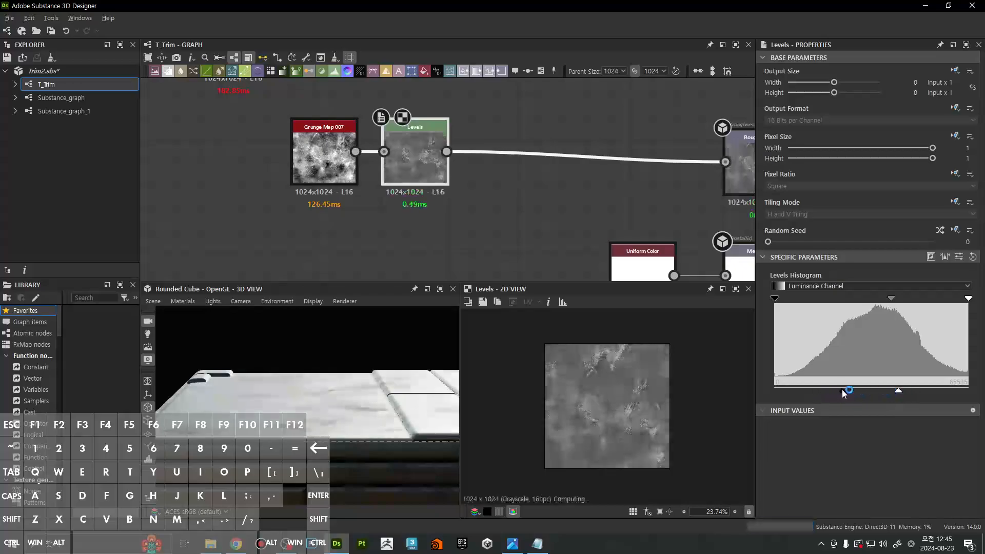
drag(251, 402, 342, 432)
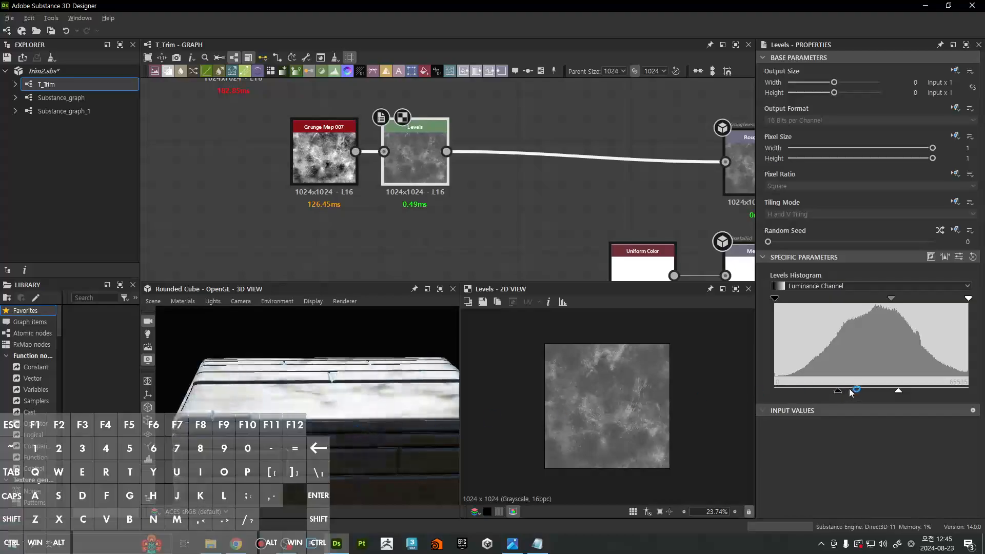
mouse_move(838, 391)
mouse_down()
mouse_move(858, 391)
mouse_move(837, 391)
mouse_up()
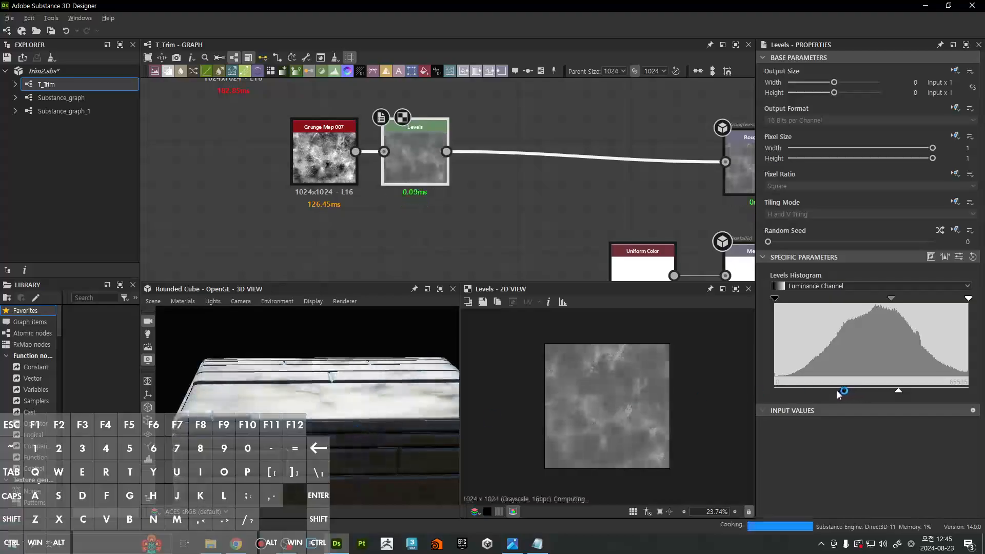
drag(897, 391, 844, 394)
Examine the trim's reflections on the cube's top, edges and front, both up close and from a distance
mouse_move(320, 401)
mouse_down()
mouse_move(316, 447)
mouse_move(316, 400)
mouse_move(316, 413)
mouse_up()
drag(384, 391, 518, 388)
key(f)
scroll(357, 494, up, 3)
ctrl+shift+right_drag(357, 491, 340, 436)
drag(348, 357, 197, 409)
scroll(343, 443, up, 4)
scroll(343, 447, down, 5)
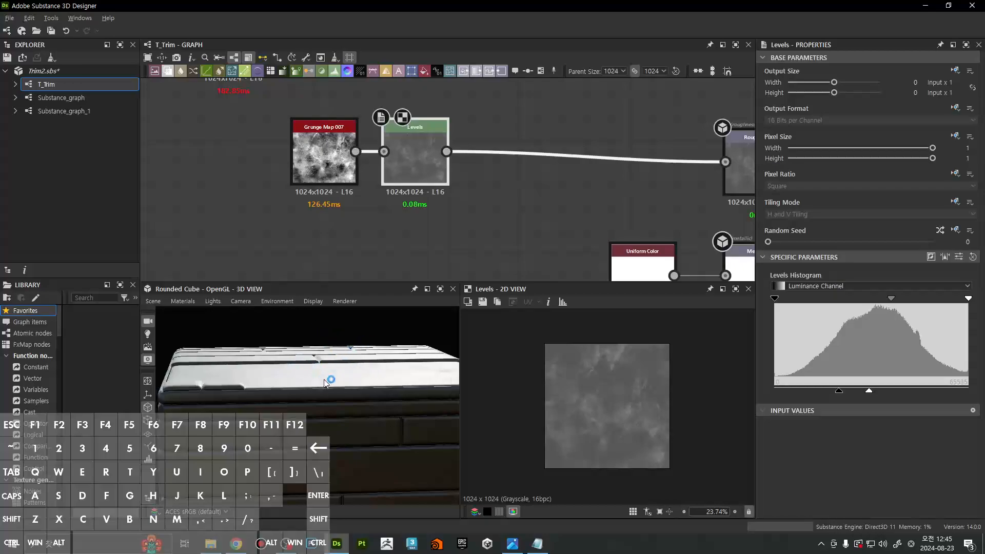
drag(324, 380, 337, 356)
scroll(337, 356, up, 3)
ctrl+shift+right_drag(336, 356, 275, 405)
scroll(321, 339, down, 5)
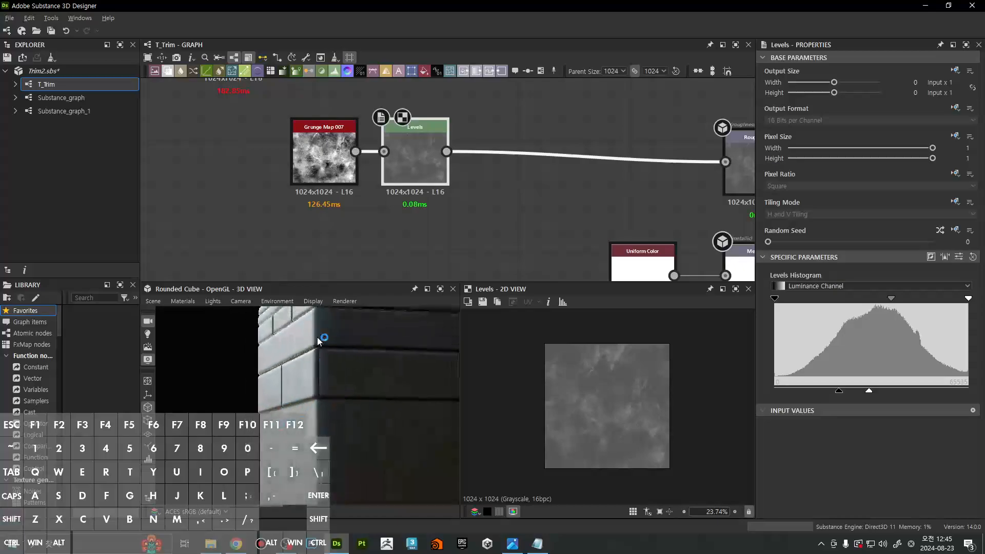
drag(309, 402, 392, 424)
scroll(502, 163, down, 5)
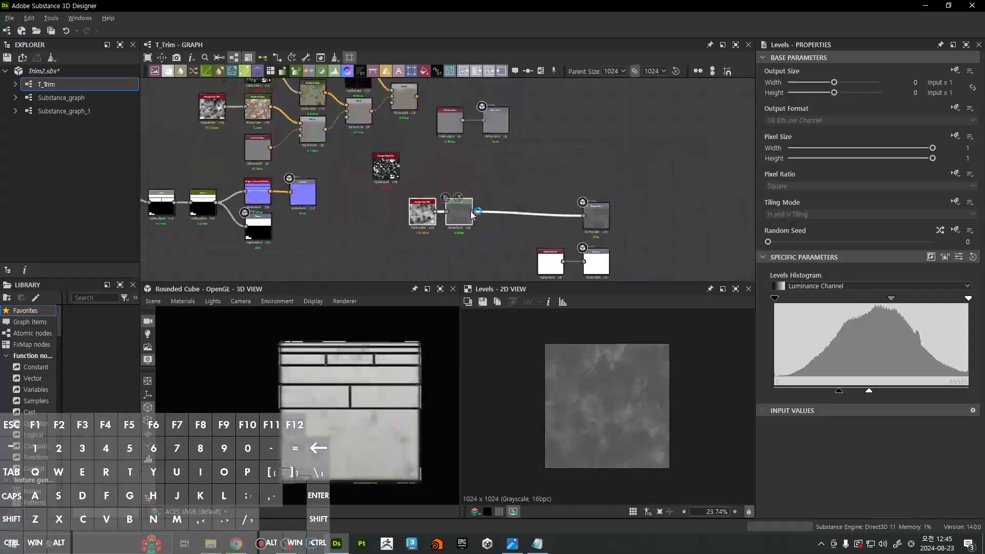
Preview the copied Grunge Map 004 and add a Blend node near it
click(370, 176)
scroll(370, 176, up, 4)
double_click(403, 156)
middle_drag(547, 221, 511, 174)
click(510, 174)
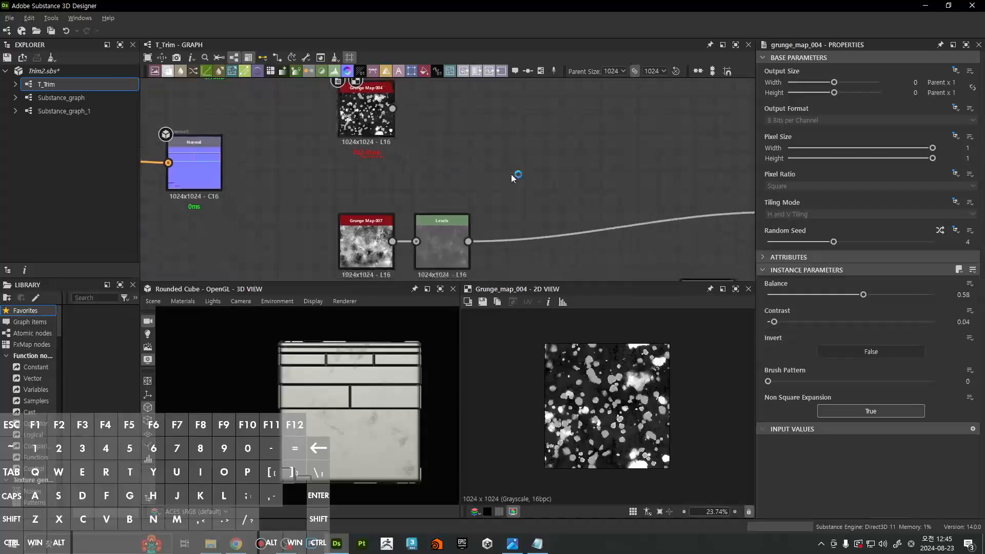
key(space)
text(blen)
key(Return)
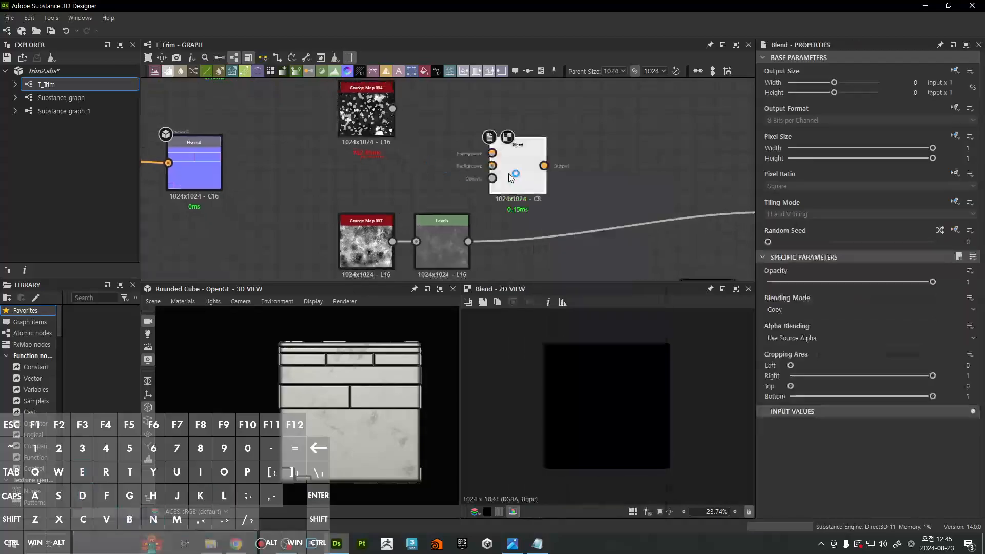
Change the copied Grunge Map 004's random seed while viewing its pattern tiled
double_click(366, 110)
scroll(615, 408, down, 2)
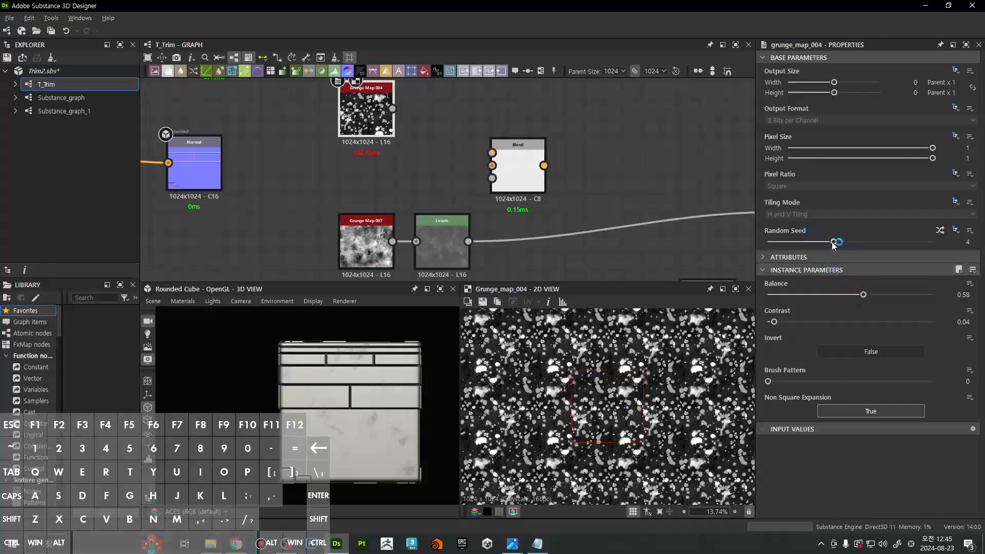
drag(858, 246, 803, 248)
drag(871, 246, 918, 245)
Place Grunge Map 004 above the Levels node and connect them to the Blend node as foreground and background respectively
drag(371, 109, 447, 127)
key(space)
mouse_move(518, 177)
mouse_down()
mouse_move(546, 196)
mouse_move(519, 185)
mouse_up()
drag(520, 172, 468, 128)
drag(452, 127, 452, 165)
drag(544, 190, 535, 208)
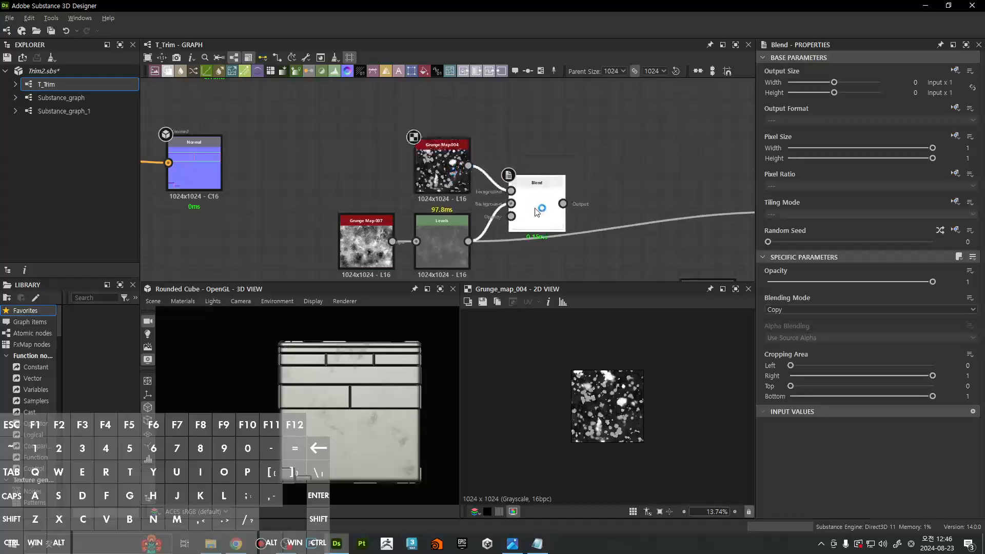
Set the Blend node to Add (Linear Dodge) at 0.06 opacity and connect it to the Roughness output
click(779, 310)
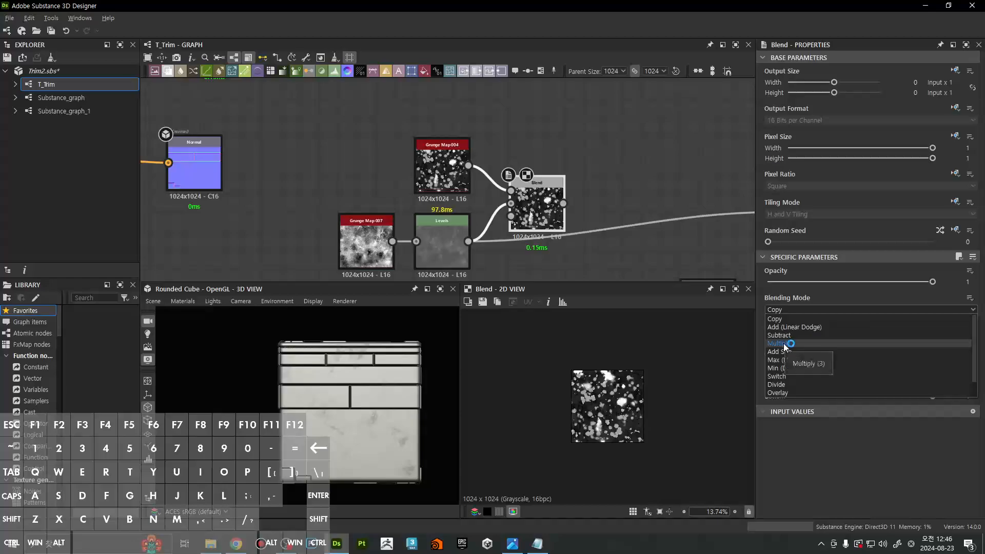
click(795, 327)
scroll(604, 411, up, 4)
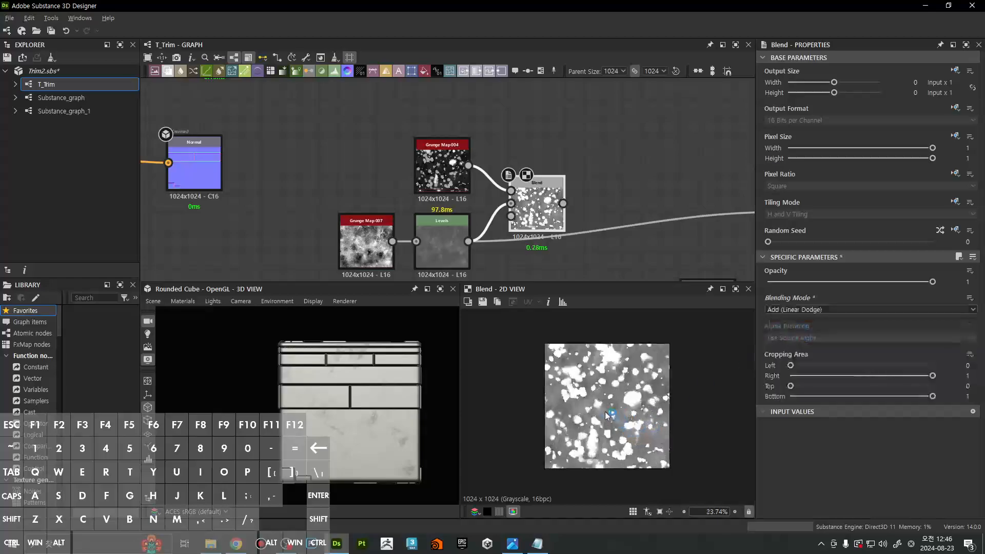
drag(850, 283, 777, 282)
scroll(599, 353, up, 2)
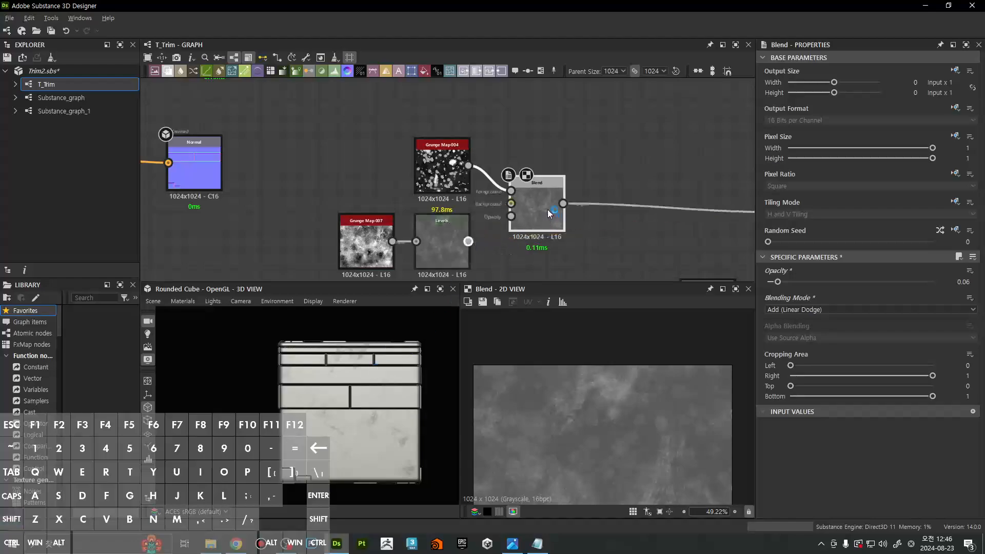
Inspect the trim's reflections up close and set the roughness Blend node's opacity to 0.09
drag(395, 435, 221, 441)
scroll(283, 389, up, 5)
middle_drag(284, 388, 314, 419)
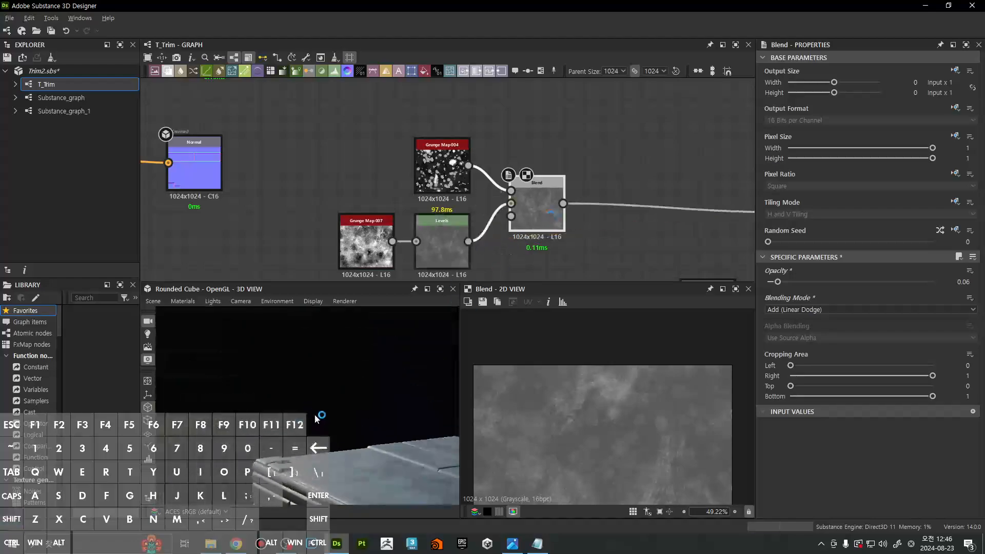
mouse_move(314, 418)
mouse_down()
mouse_move(284, 410)
mouse_move(302, 402)
mouse_up()
middle_drag(329, 472, 322, 414)
scroll(322, 413, up, 2)
mouse_move(322, 413)
mouse_down()
mouse_move(327, 426)
mouse_move(332, 418)
mouse_up()
drag(777, 282, 798, 282)
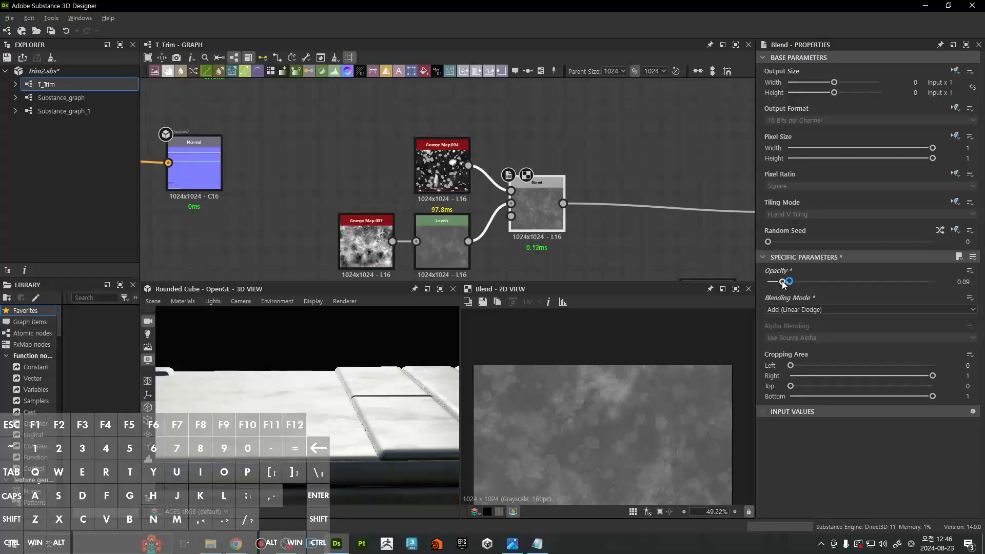
mouse_move(331, 445)
mouse_down()
mouse_move(322, 426)
mouse_move(347, 431)
mouse_move(312, 421)
mouse_move(319, 476)
mouse_move(363, 406)
mouse_move(506, 394)
mouse_move(512, 404)
mouse_move(377, 445)
mouse_move(423, 451)
mouse_move(346, 458)
mouse_move(469, 448)
mouse_move(392, 459)
mouse_move(400, 462)
mouse_move(396, 366)
mouse_move(431, 421)
mouse_move(410, 404)
mouse_up()
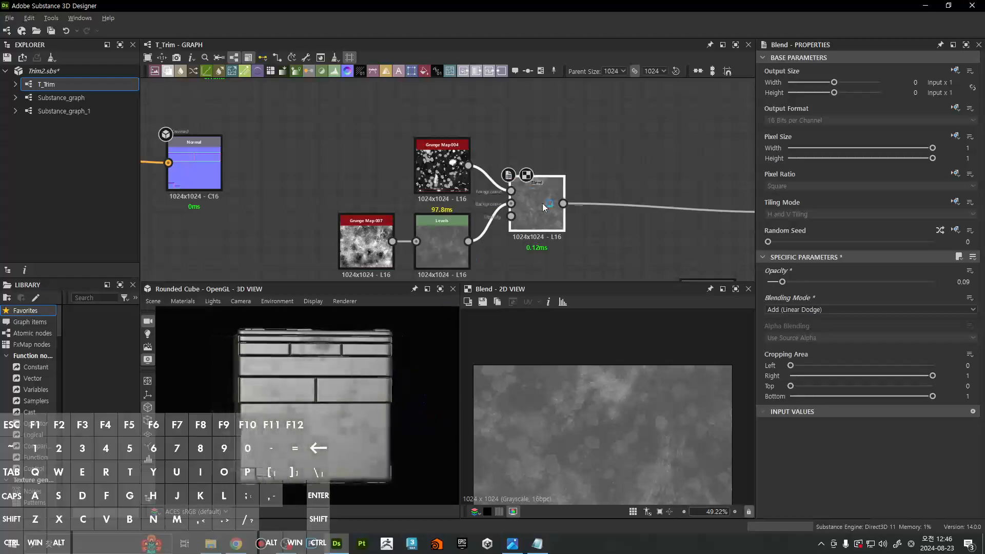
Add a Scratches Generator node above the roughness Blend node and open it for preview
scroll(543, 197, down, 5)
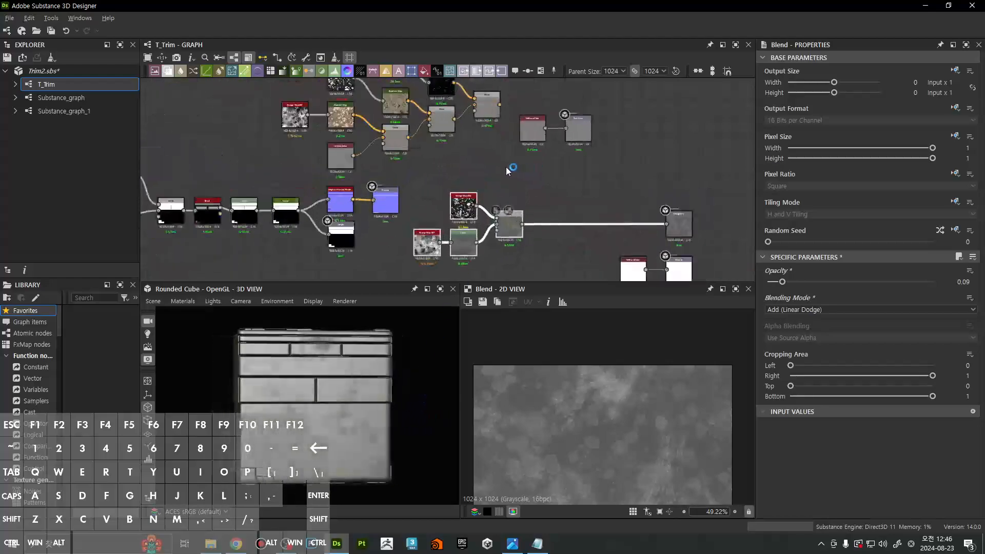
middle_drag(506, 167, 437, 192)
middle_drag(483, 235, 481, 189)
scroll(481, 189, up, 3)
key(ctrl+v)
double_click(493, 189)
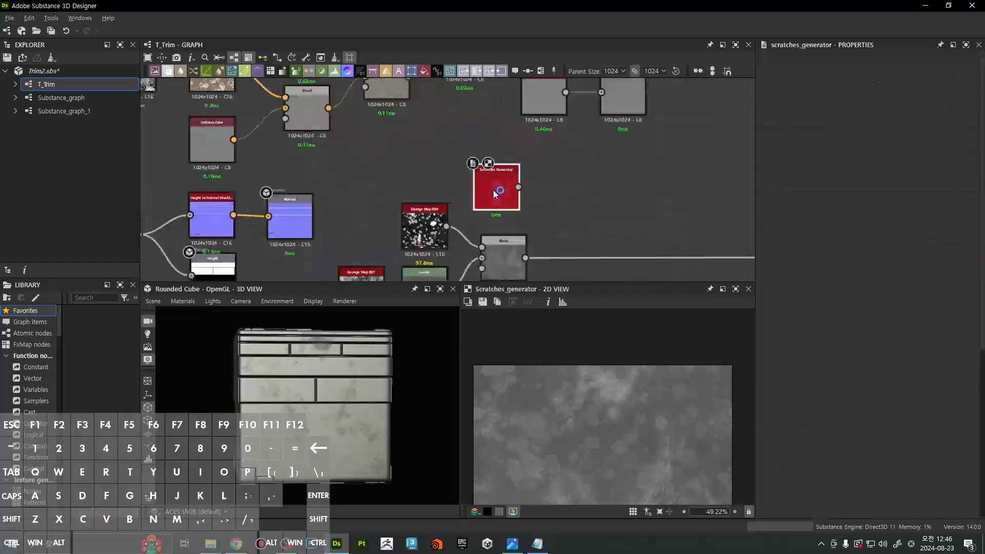
Set the Scratches Generator's random seed to 4 and add a Blend node beside it
drag(494, 190, 499, 199)
drag(768, 241, 835, 242)
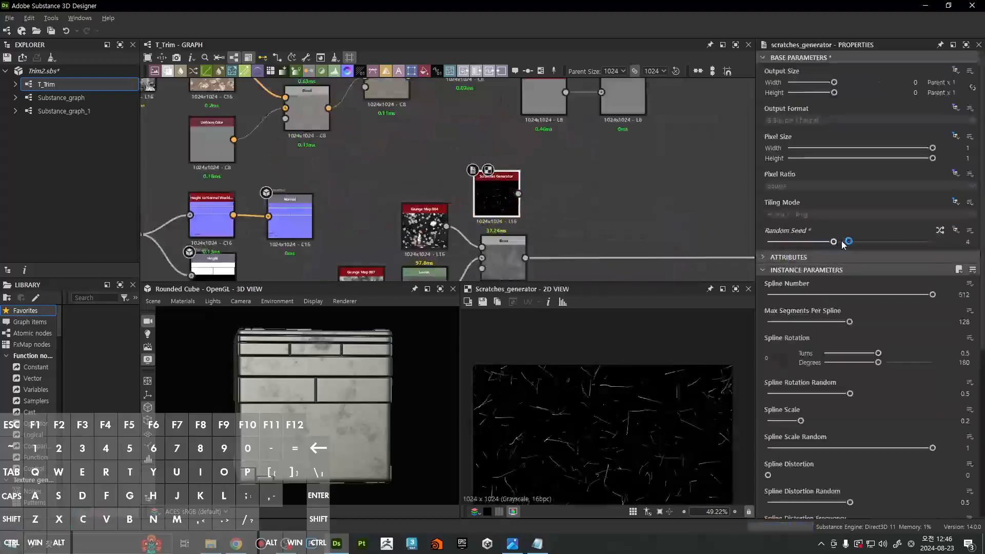
middle_drag(596, 207, 581, 187)
click(581, 187)
key(space)
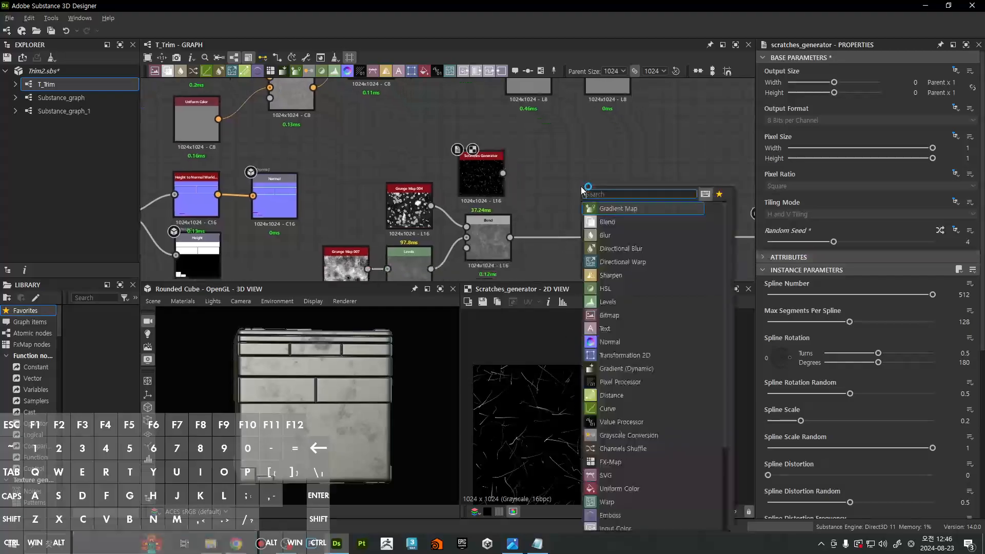
text(ble)
key(Return)
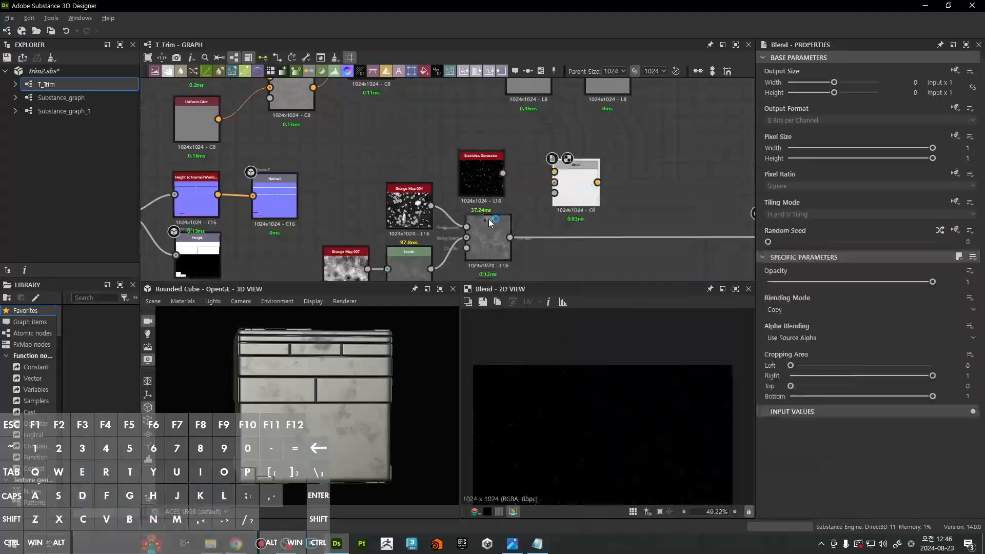
Set the Scratches Generator's random seed to 6 and connect it and the grunge Blend to the new Blend node as foreground and background
click(488, 167)
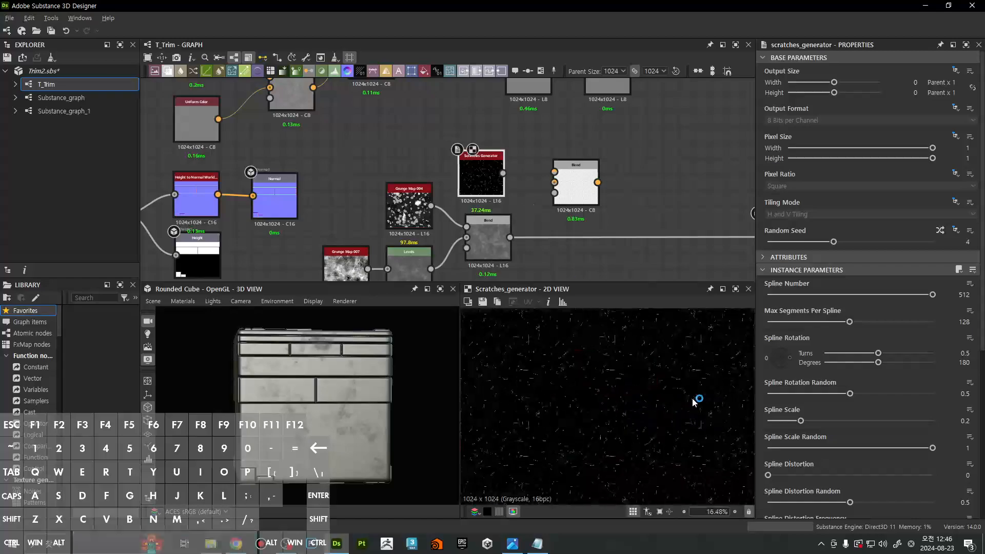
scroll(692, 398, down, 1)
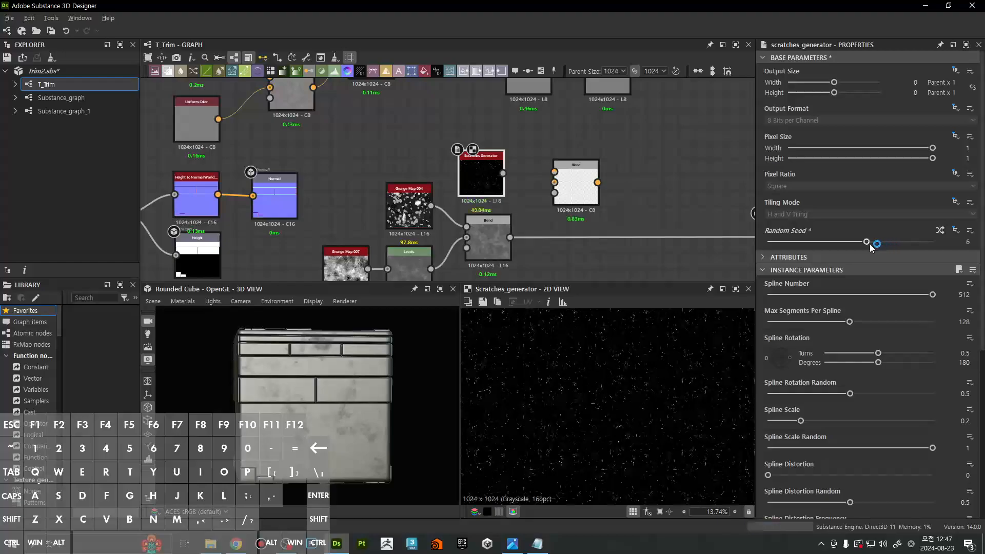
scroll(491, 177, up, 1)
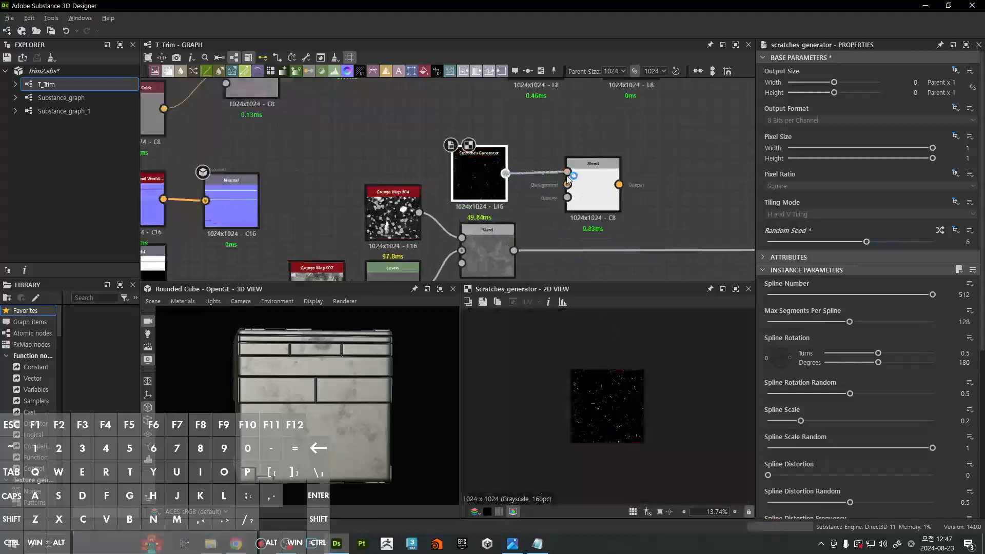
drag(566, 175, 567, 174)
drag(514, 250, 579, 210)
drag(486, 185, 494, 184)
click(602, 222)
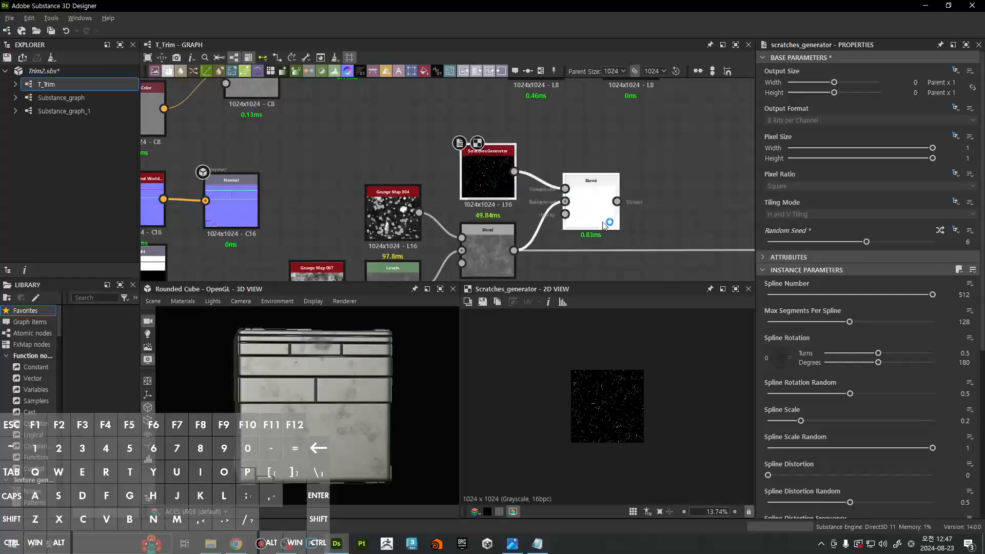
ctrl+drag(605, 212, 598, 220)
Set the scratches Blend node to Subtract and connect its output to the Roughness output
right_drag(316, 412, 361, 368)
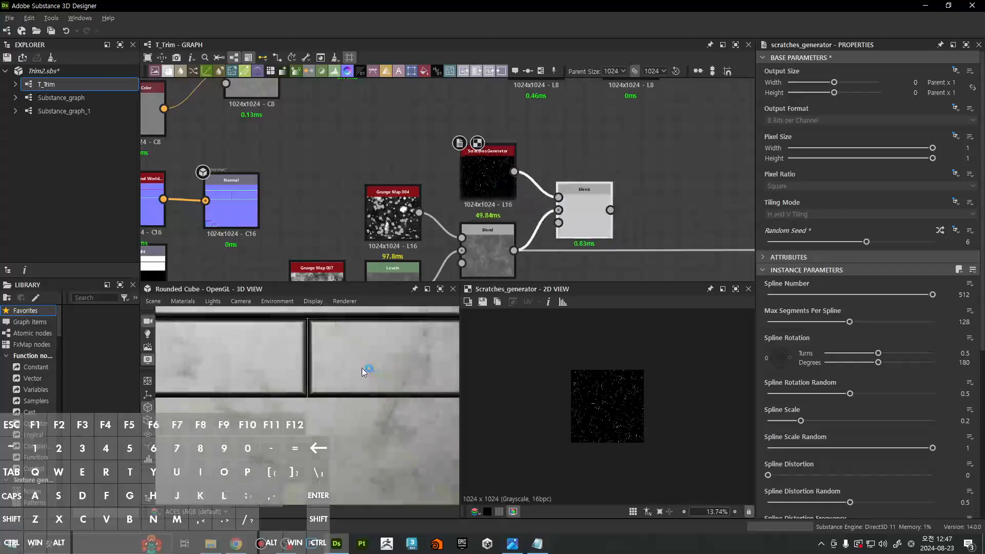
drag(362, 368, 343, 376)
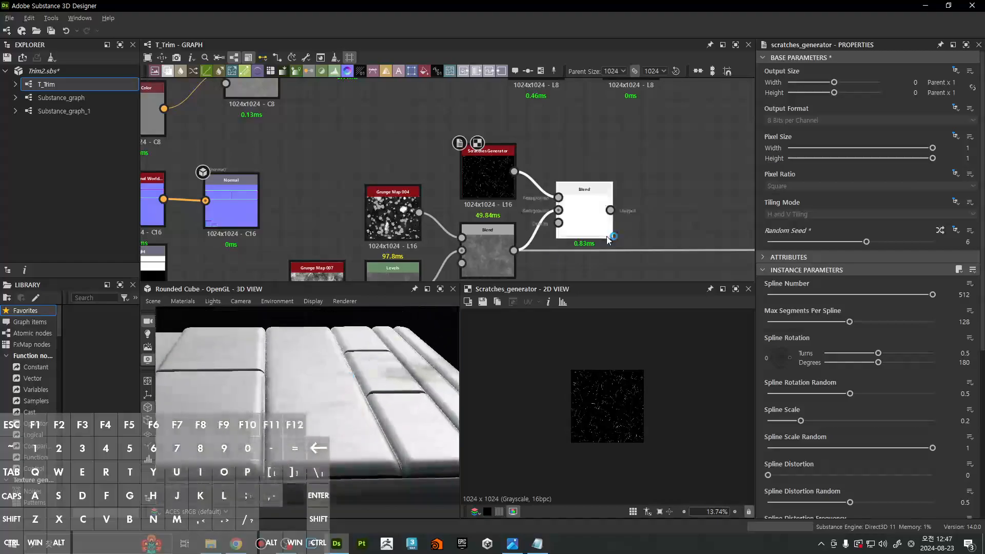
click(582, 229)
click(815, 310)
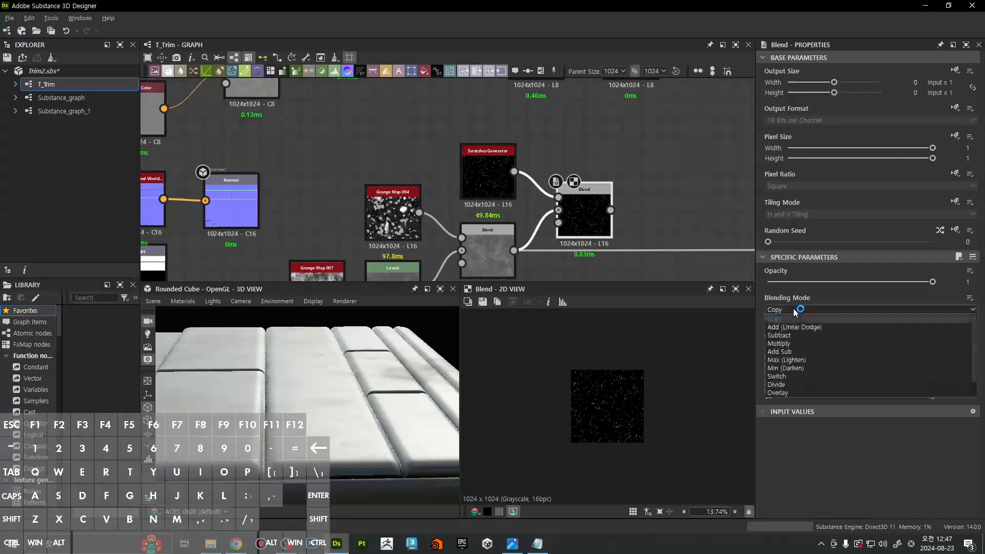
click(792, 337)
middle_drag(565, 248, 512, 225)
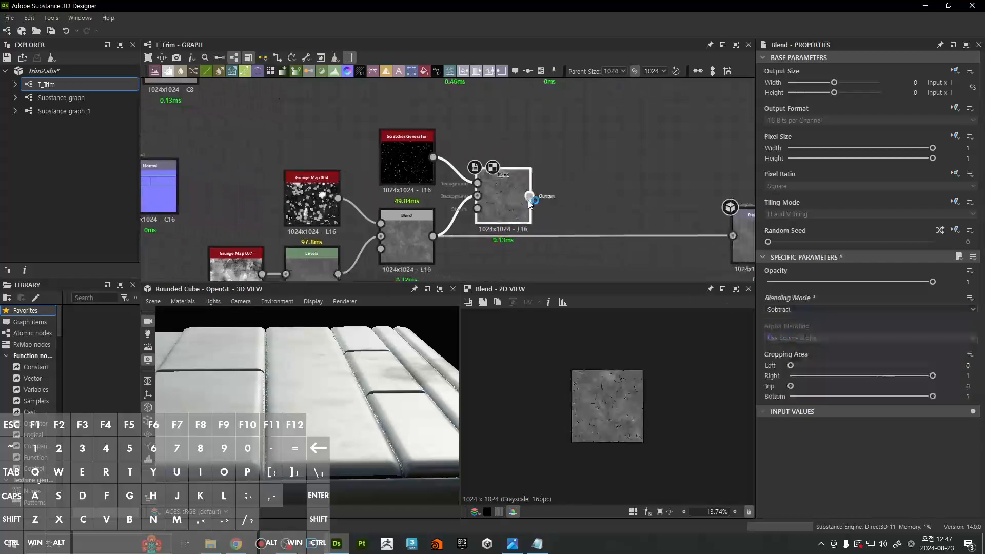
drag(530, 201, 733, 238)
Set the scratches Blend node's opacity to 0.18 while checking the trim's reflections
scroll(361, 353, up, 3)
drag(361, 353, 354, 383)
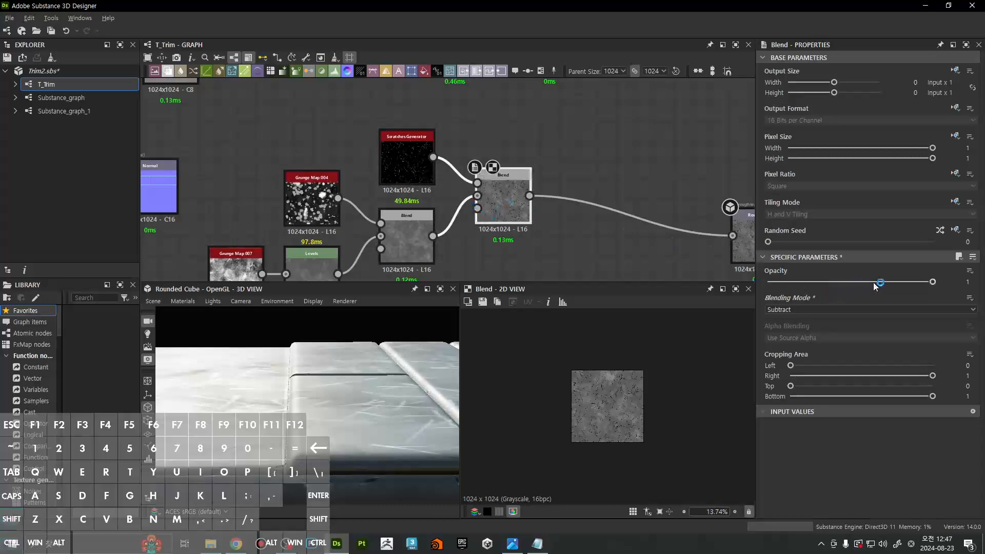
drag(846, 288, 783, 287)
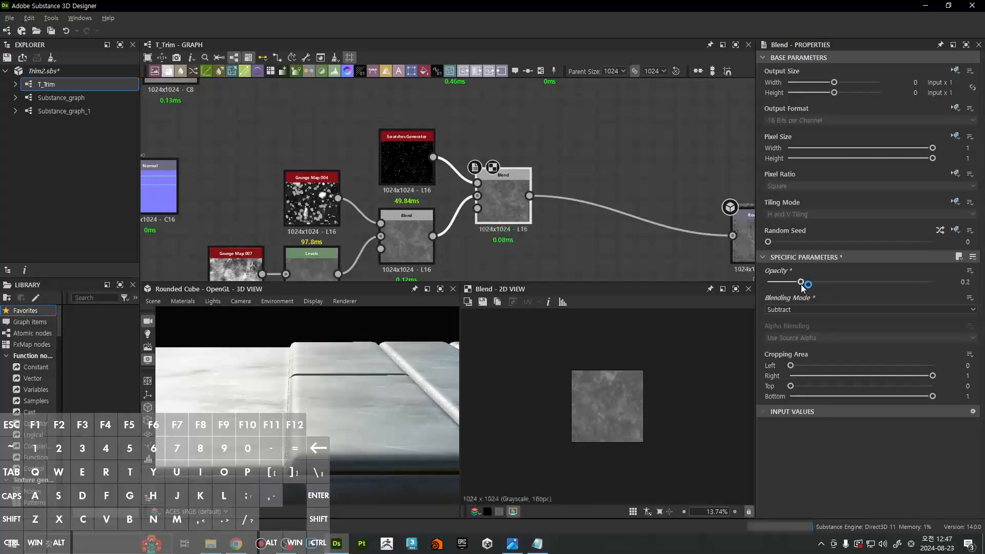
Examine the subtle scratches on the trim surface from several angles and lighting directions
drag(363, 415, 519, 331)
scroll(374, 484, up, 6)
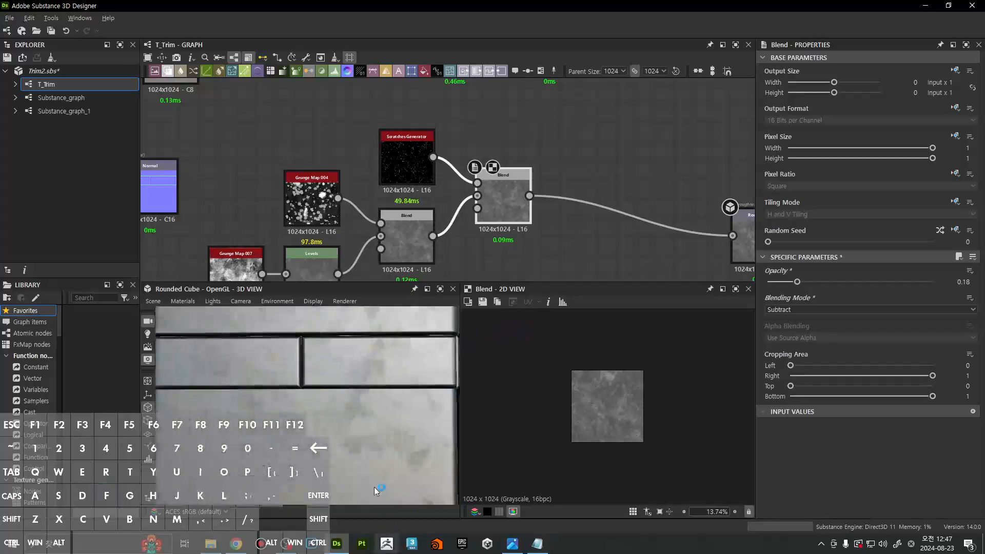
ctrl+shift+right_drag(370, 432, 370, 429)
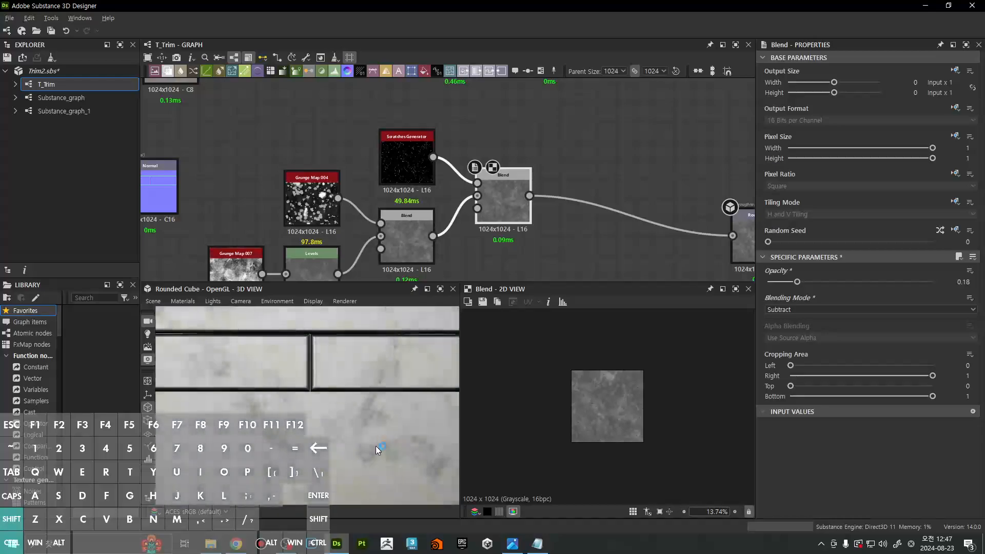
scroll(375, 432, down, 4)
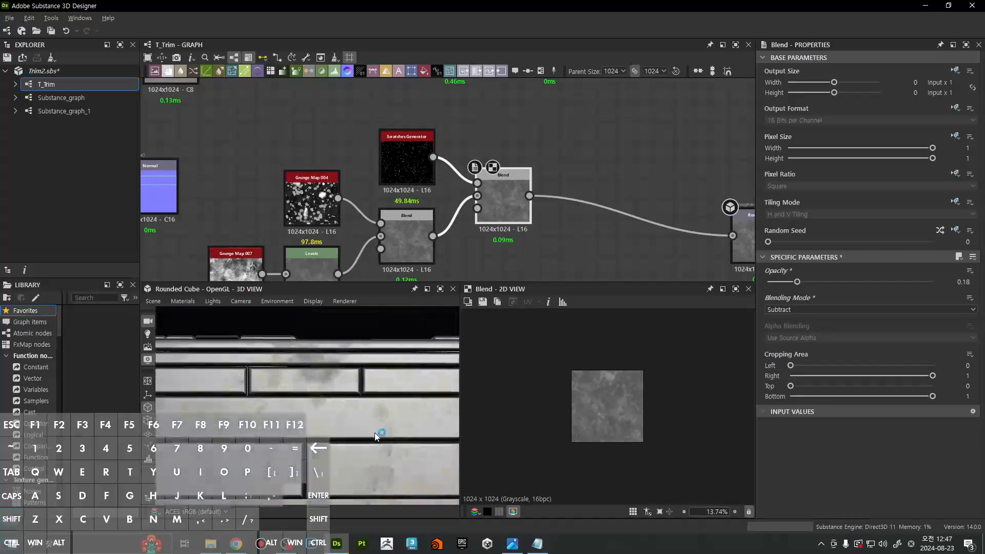
drag(374, 432, 371, 404)
ctrl+shift+right_drag(372, 405, 371, 425)
drag(371, 424, 373, 452)
scroll(496, 228, down, 3)
Shift the roughness group of grunge, Levels, scratches and Blend nodes slightly down in the graph
middle_drag(496, 224, 501, 188)
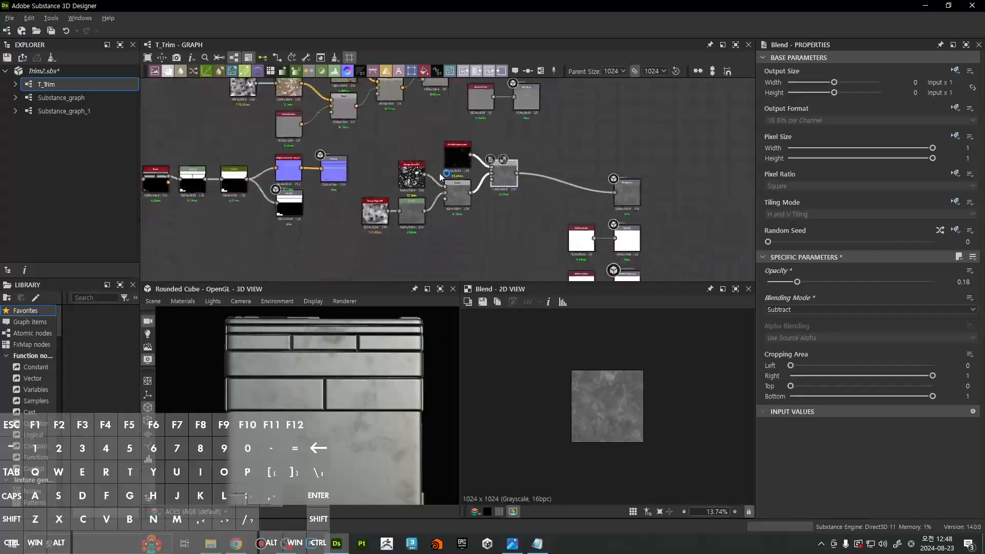
drag(373, 135, 494, 226)
middle_drag(504, 178, 497, 198)
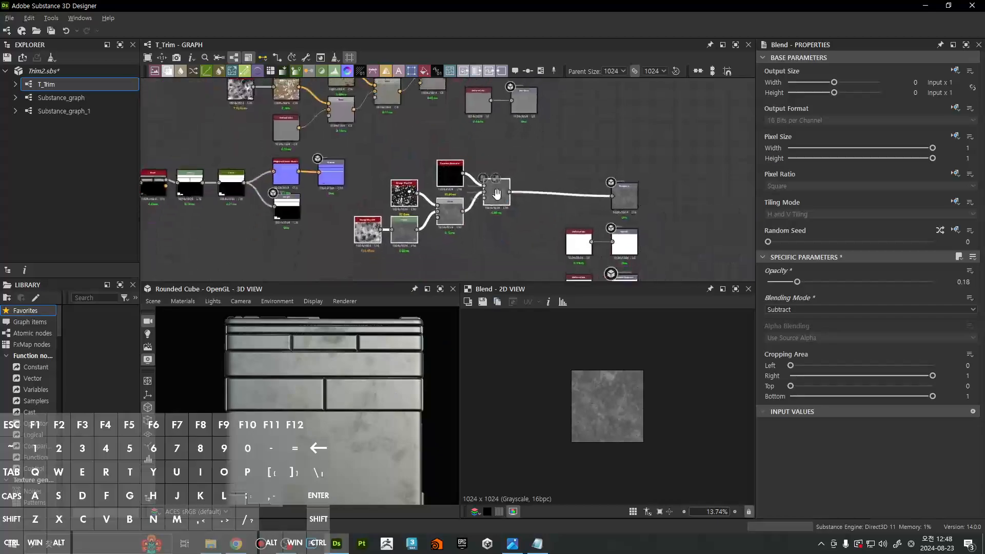
Add a Fractal Sum Base node above the scratches Blend and set its roughness to 1.51
scroll(461, 155, up, 3)
key(space)
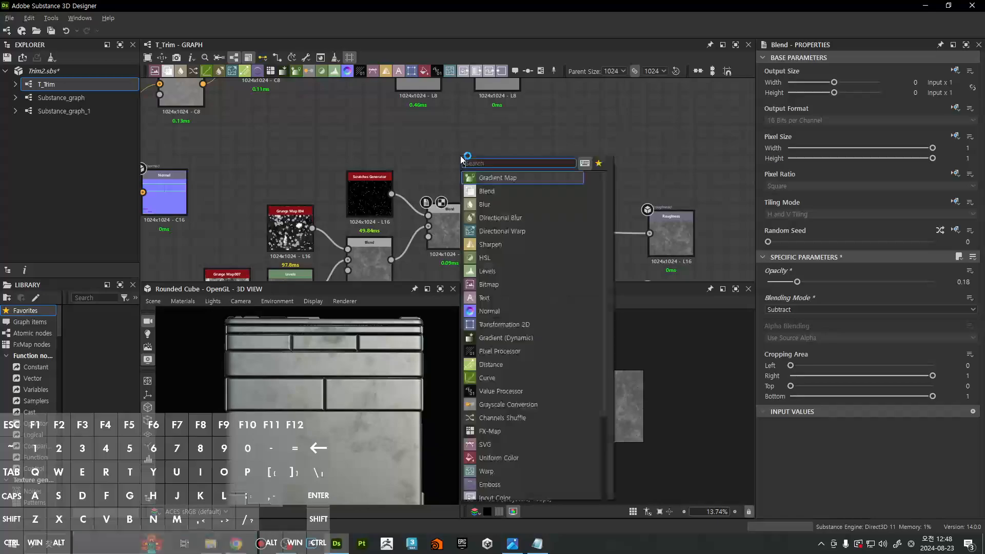
text(frac)
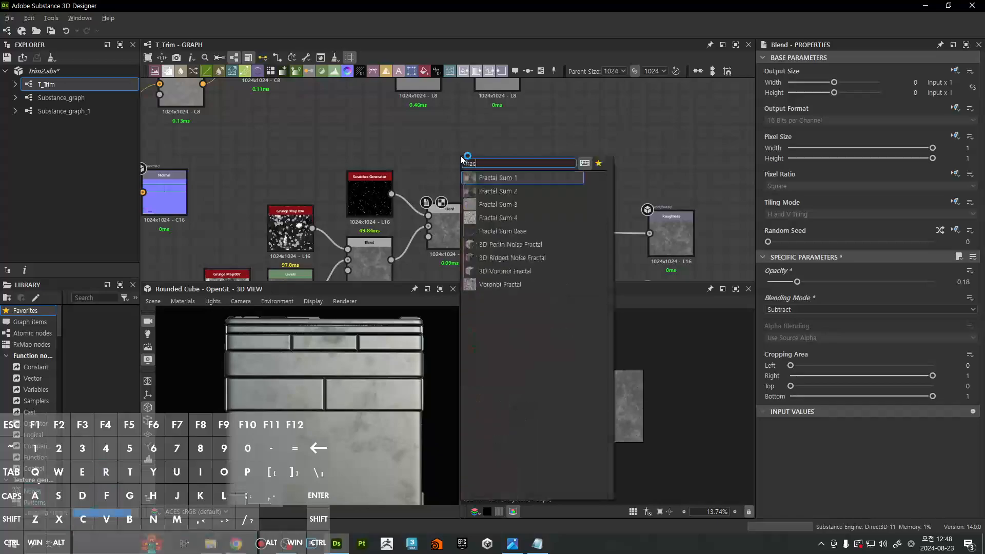
click(503, 231)
scroll(620, 406, up, 5)
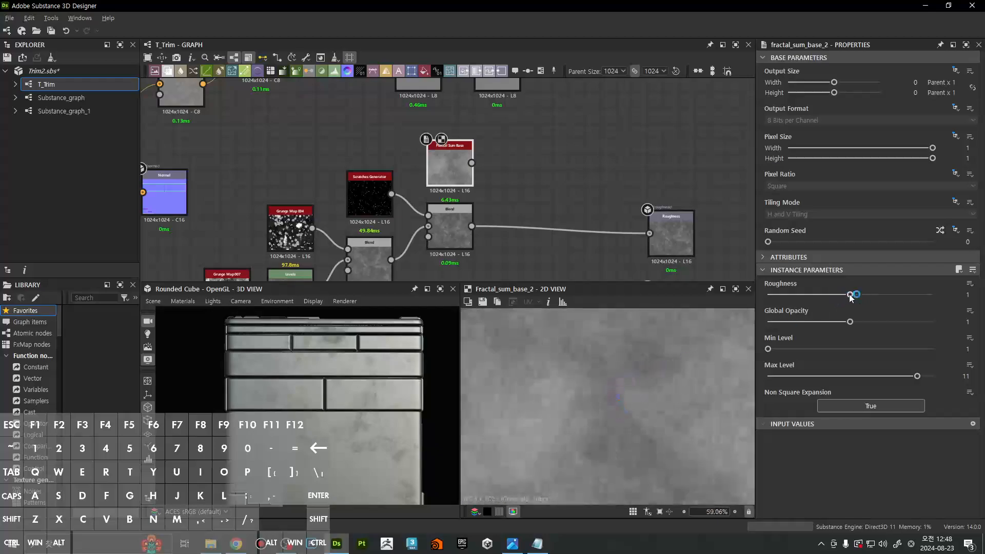
drag(851, 297, 890, 300)
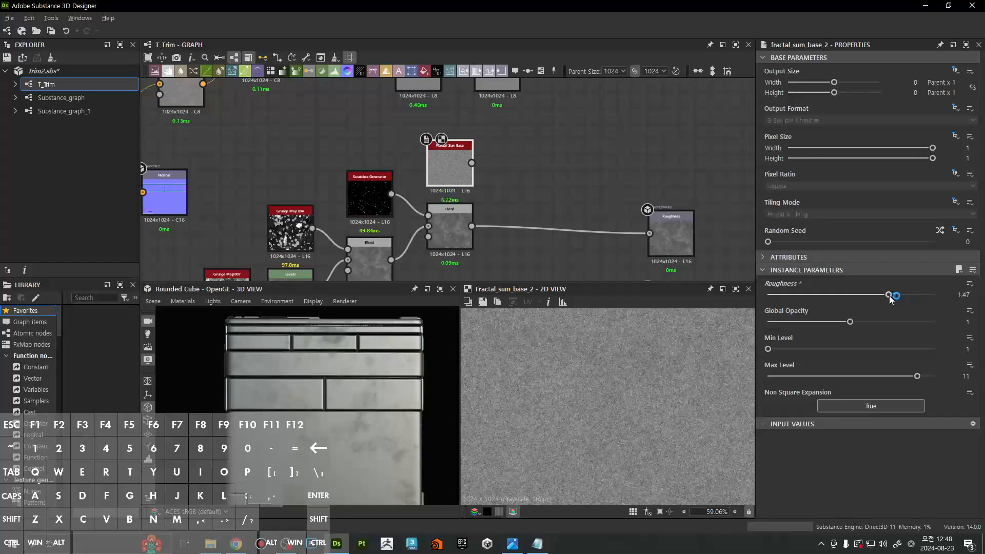
scroll(656, 412, down, 3)
scroll(625, 414, up, 4)
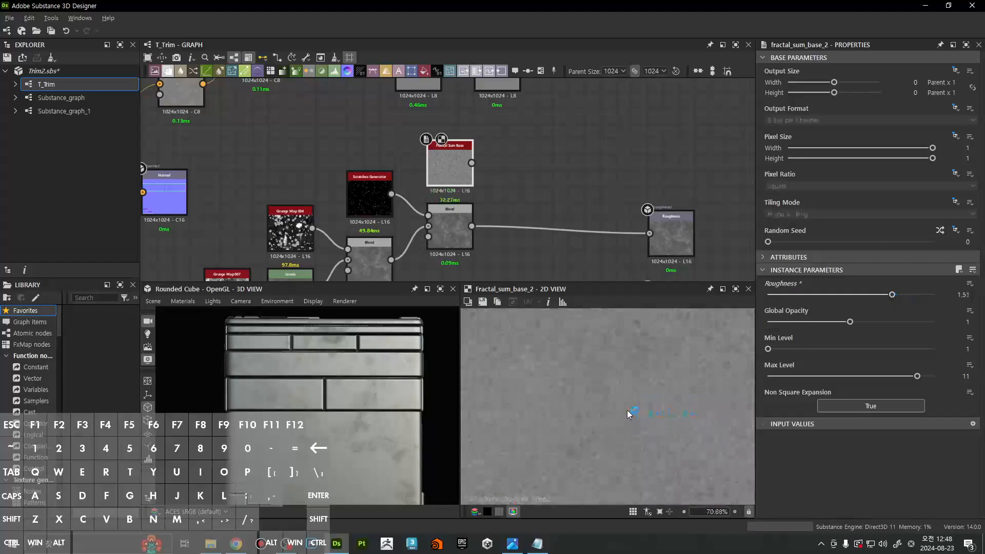
Add a Histogram Scan node fed by the Fractal Sum Base
middle_drag(553, 206, 566, 235)
key(space)
text(his)
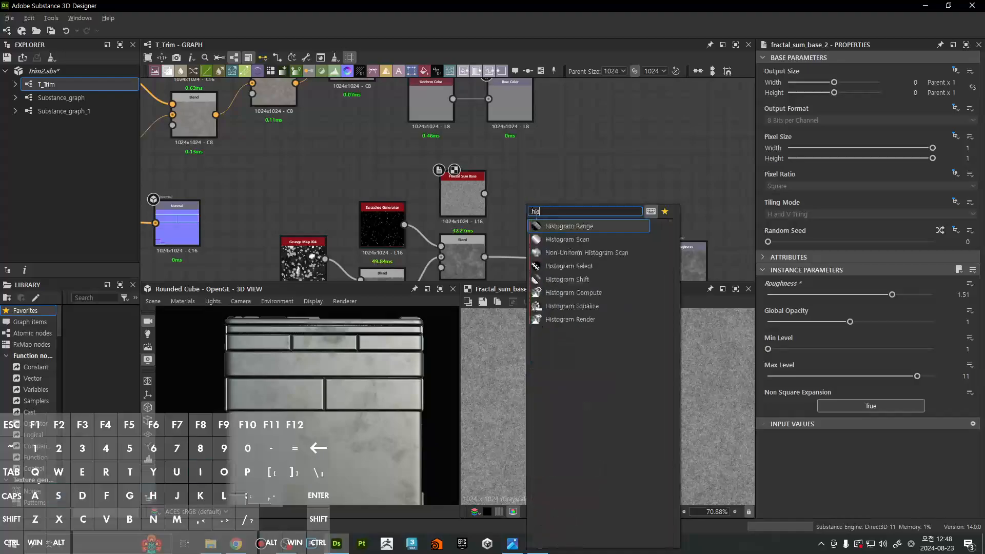
click(551, 238)
scroll(537, 191, up, 3)
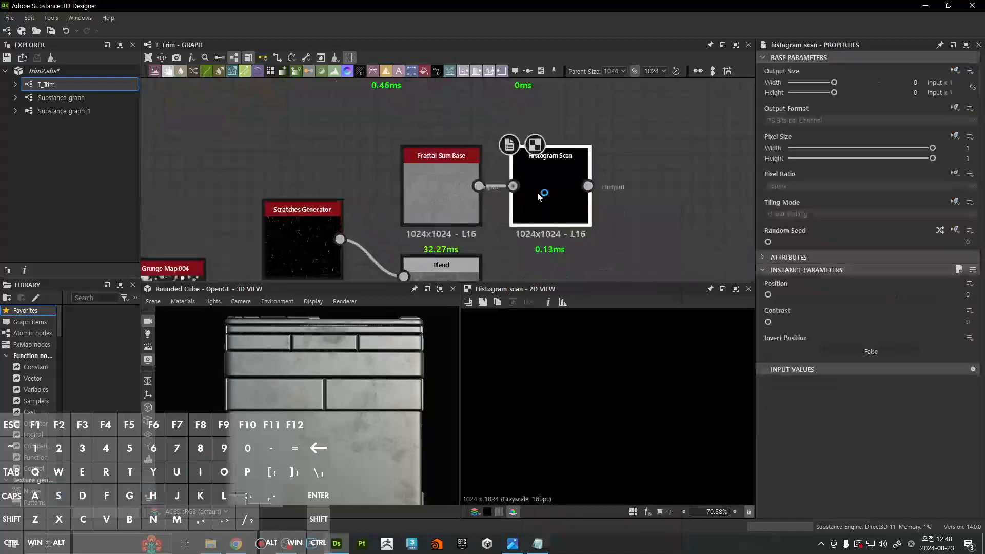
Set the Histogram Scan's position to 0.34 and contrast to 0.75 to isolate sparse specks
drag(771, 296, 811, 299)
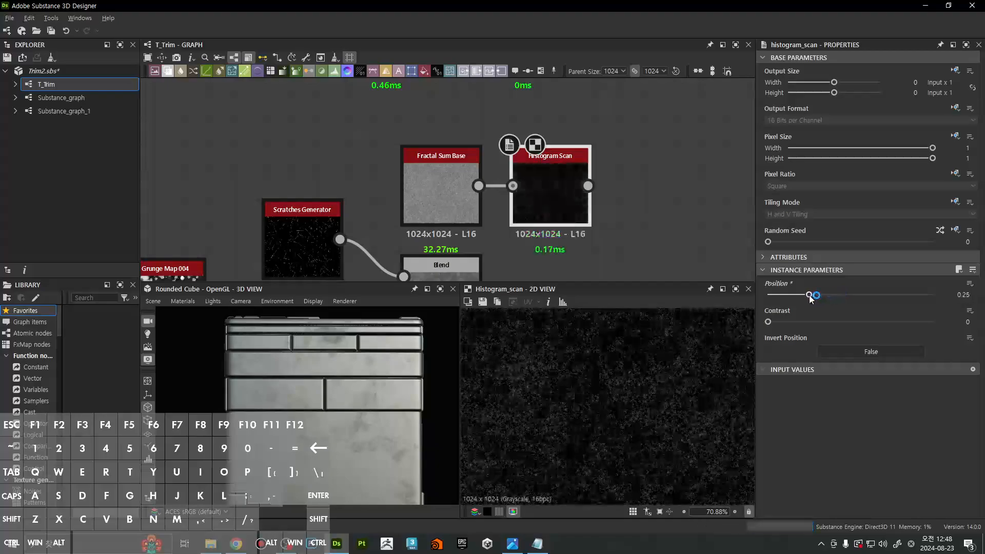
drag(778, 331, 826, 296)
scroll(645, 398, down, 3)
scroll(567, 389, up, 4)
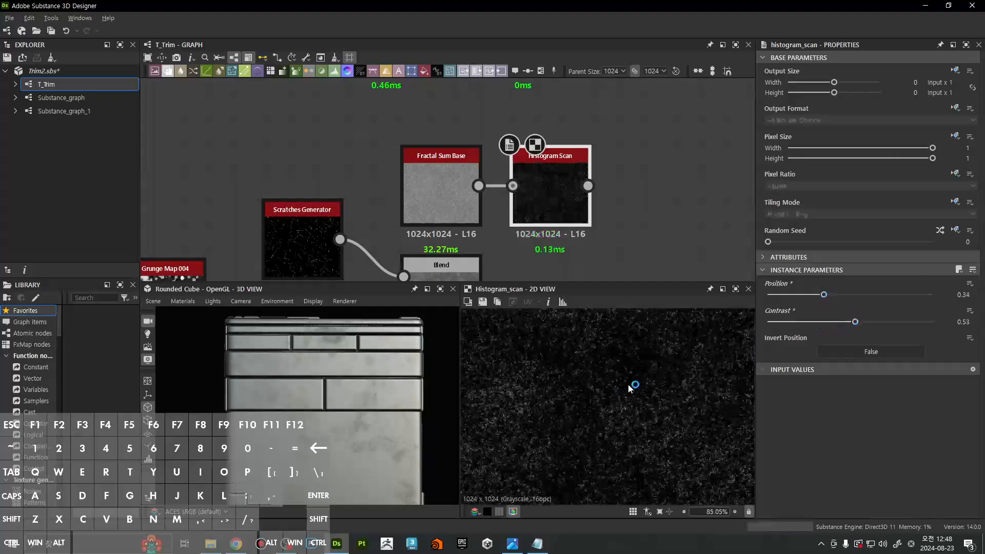
drag(872, 325, 892, 324)
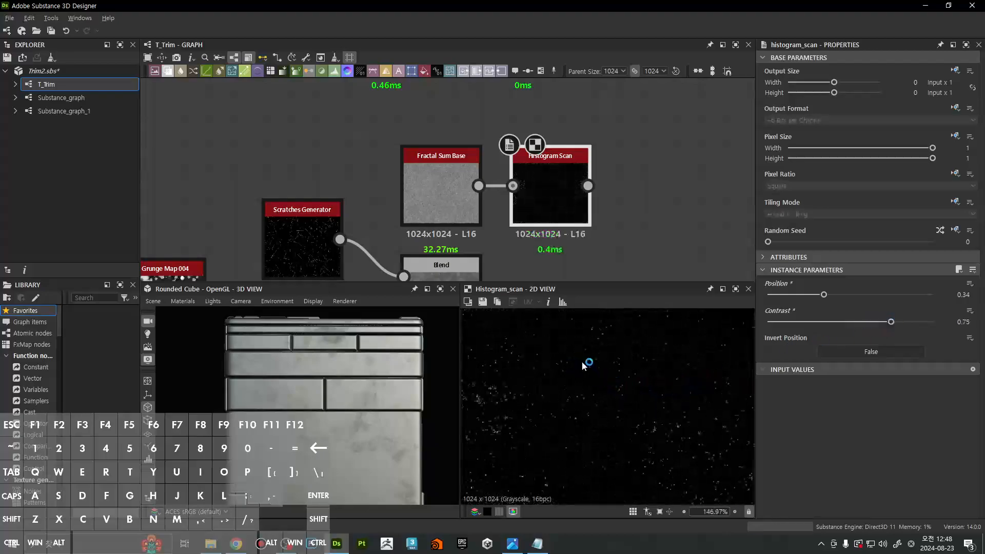
scroll(633, 388, down, 2)
scroll(633, 388, down, 2)
Rearrange the Histogram Scan node and add a Blend node with it as foreground and the scratches Blend as background
scroll(559, 200, down, 3)
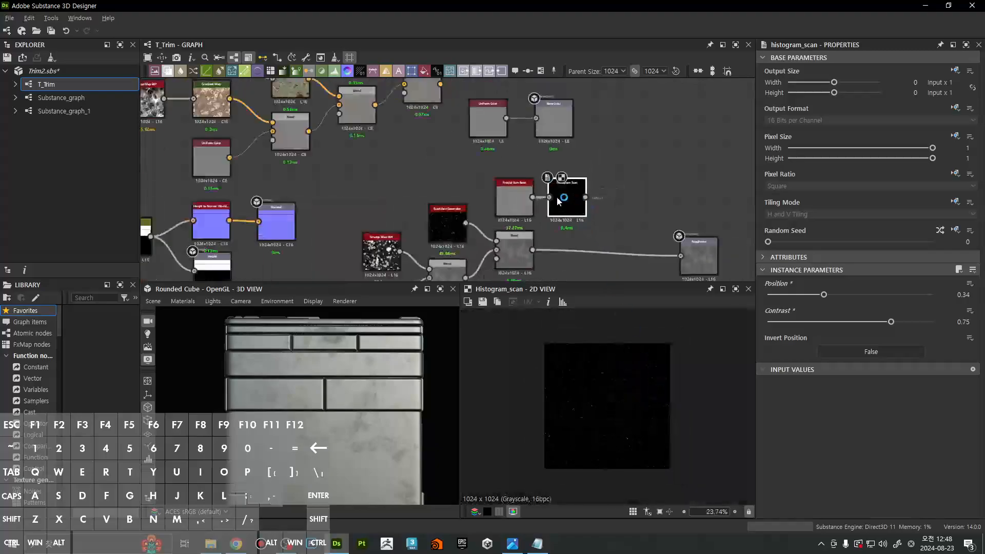
drag(579, 204, 571, 230)
click(512, 194)
click(585, 204)
key(space)
text(blend)
key(Return)
scroll(538, 244, up, 3)
drag(529, 254, 580, 195)
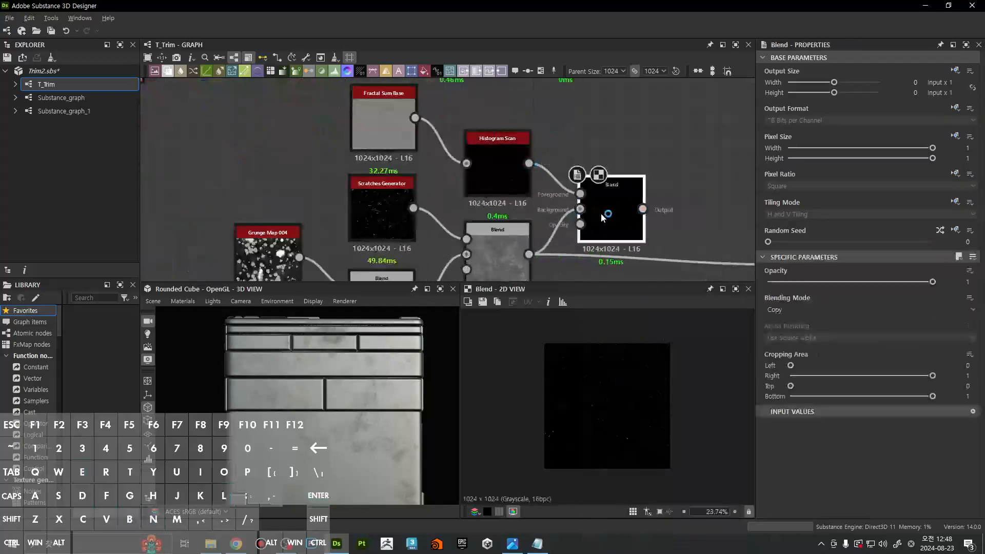
Set the specks Blend node to Subtract and connect its output to the Roughness output
click(812, 310)
click(790, 330)
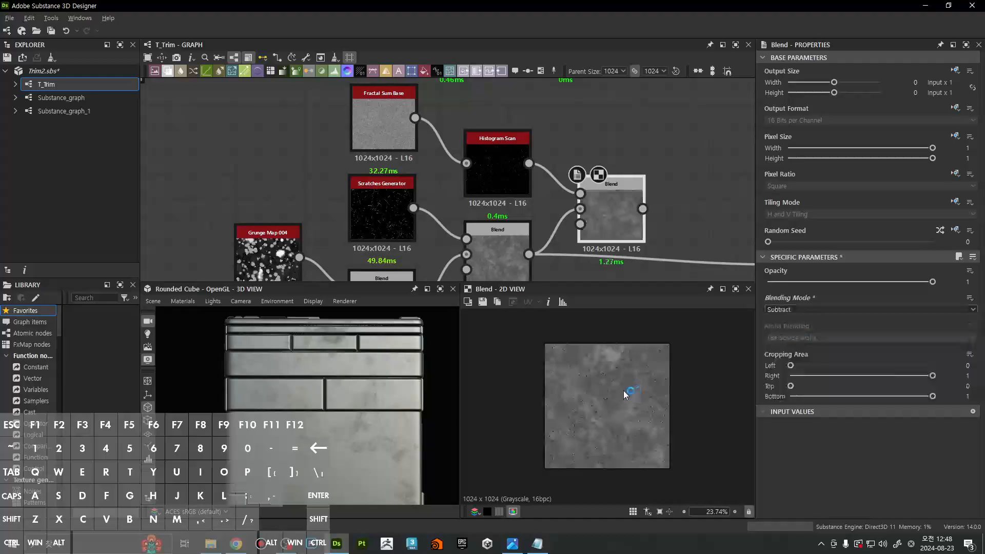
scroll(625, 394, up, 5)
shift+drag(529, 255, 627, 213)
Inspect the specks in the trim's reflections up close from several angles and lighting directions
right_drag(297, 392, 381, 466)
right_drag(342, 357, 355, 436)
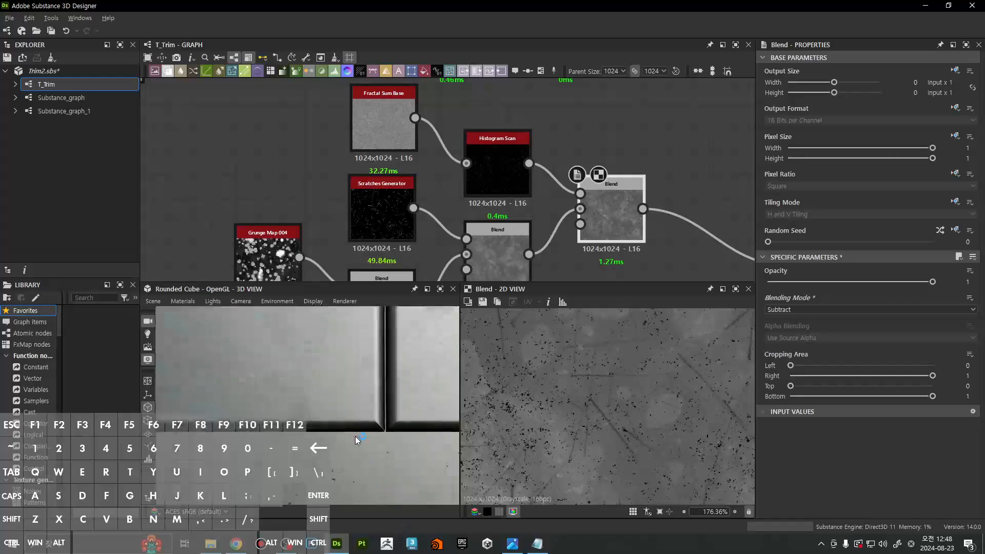
middle_drag(308, 403, 342, 423)
mouse_move(342, 422)
ctrl+shift+mouse_down()
mouse_move(347, 432)
mouse_move(334, 432)
mouse_move(383, 441)
ctrl+shift+mouse_up()
right_drag(382, 441, 339, 380)
drag(338, 380, 287, 349)
right_drag(287, 349, 340, 392)
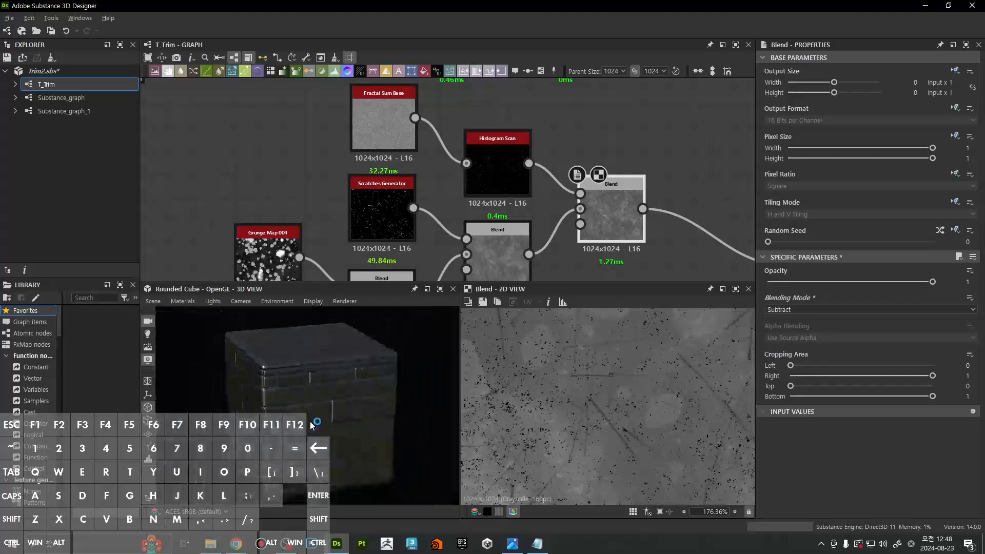
middle_drag(342, 395, 306, 411)
mouse_move(306, 411)
mouse_down()
mouse_move(303, 429)
mouse_move(308, 417)
mouse_up()
right_drag(308, 418, 373, 432)
drag(372, 428, 349, 414)
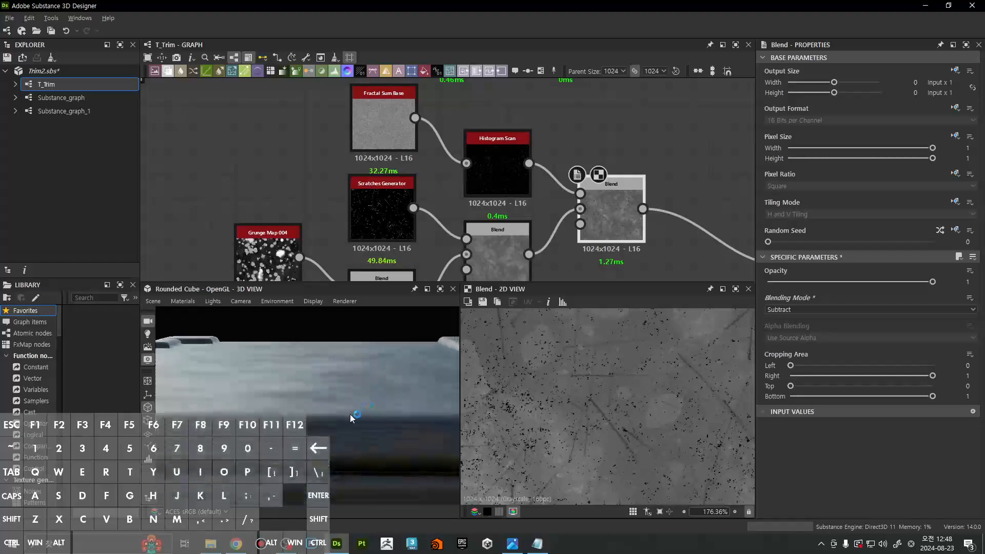
right_drag(350, 414, 360, 433)
middle_drag(361, 433, 362, 427)
mouse_move(362, 426)
ctrl+shift+right_down()
mouse_move(371, 430)
mouse_move(338, 435)
mouse_move(374, 436)
ctrl+shift+right_up()
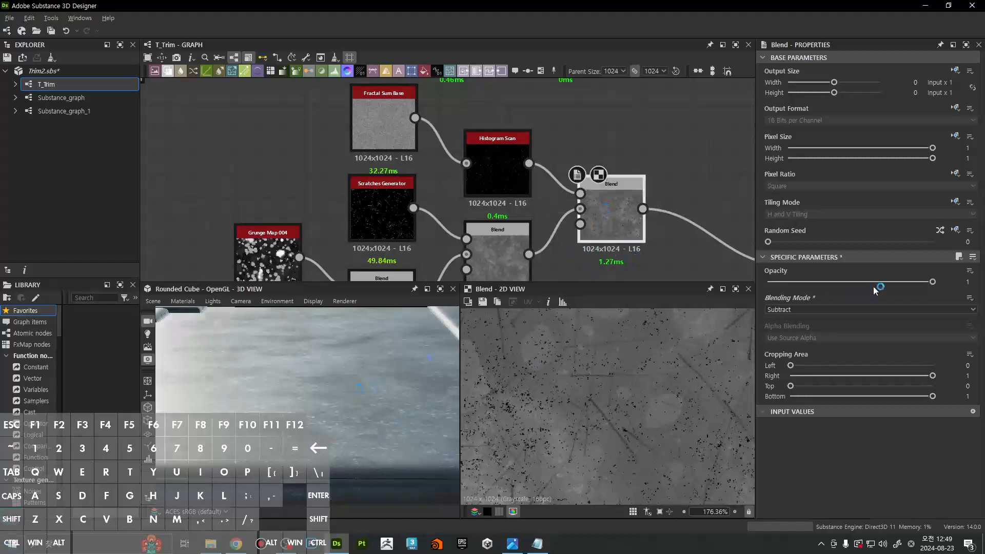
Set the opacity of the Subtract Blend node that adds the specks to 0.51
drag(919, 285, 791, 288)
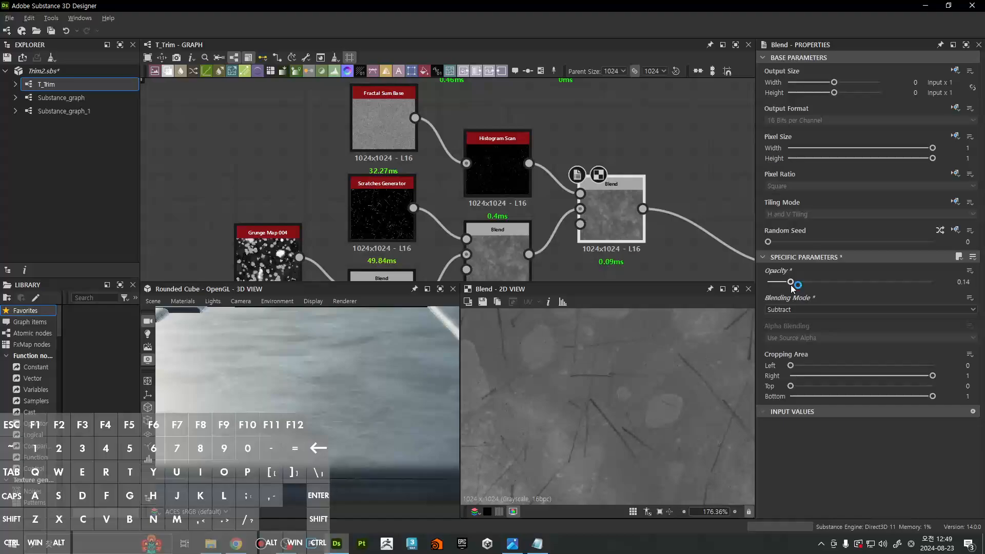
drag(880, 291, 841, 290)
Inspect the softened specks on the cube's trim panels up close and from farther away under different lighting directions
drag(323, 418, 363, 346)
key(f)
scroll(362, 347, up, 8)
middle_drag(363, 346, 380, 482)
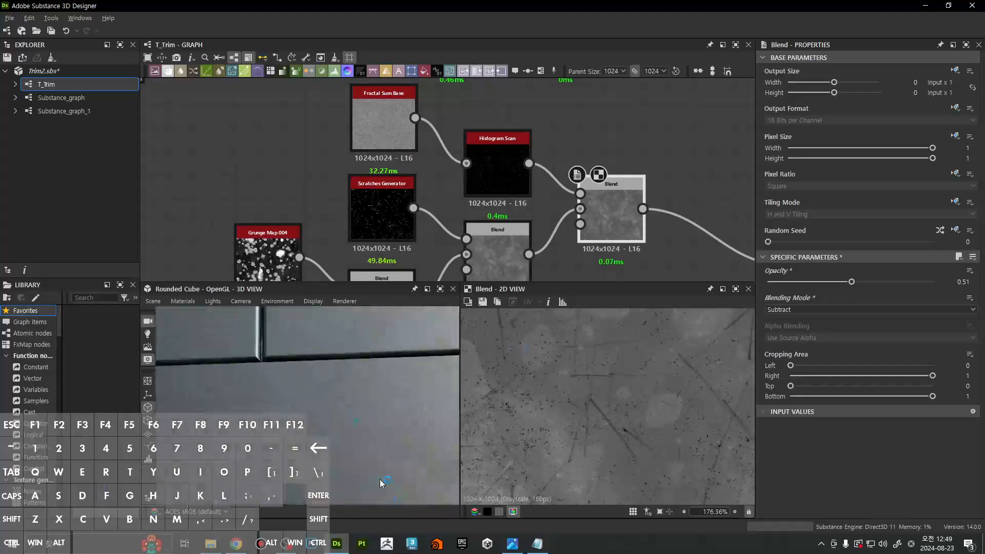
drag(380, 482, 374, 470)
ctrl+shift+right_drag(373, 470, 407, 472)
scroll(407, 472, up, 3)
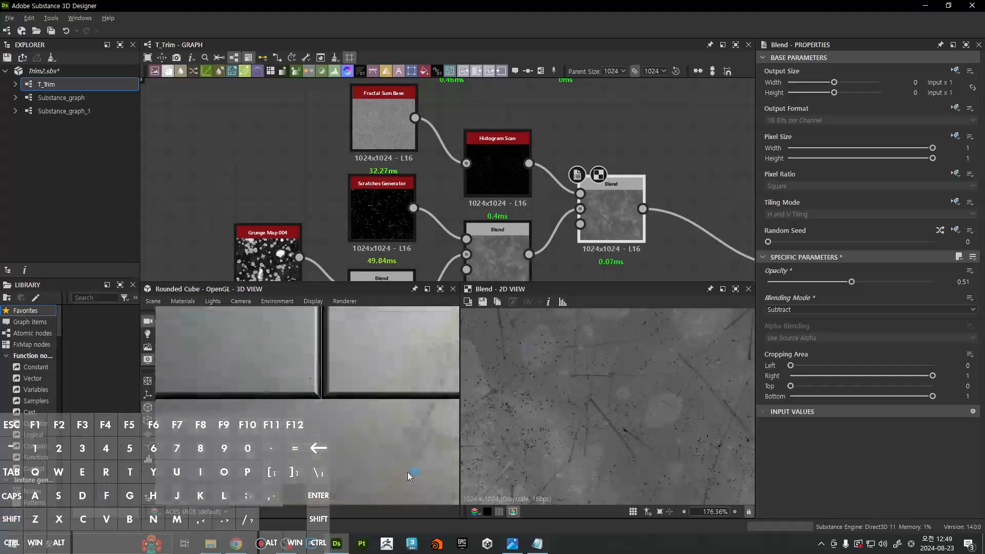
drag(407, 472, 323, 447)
ctrl+shift+right_drag(323, 447, 371, 430)
scroll(375, 429, down, 4)
scroll(375, 428, down, 5)
scroll(355, 404, up, 2)
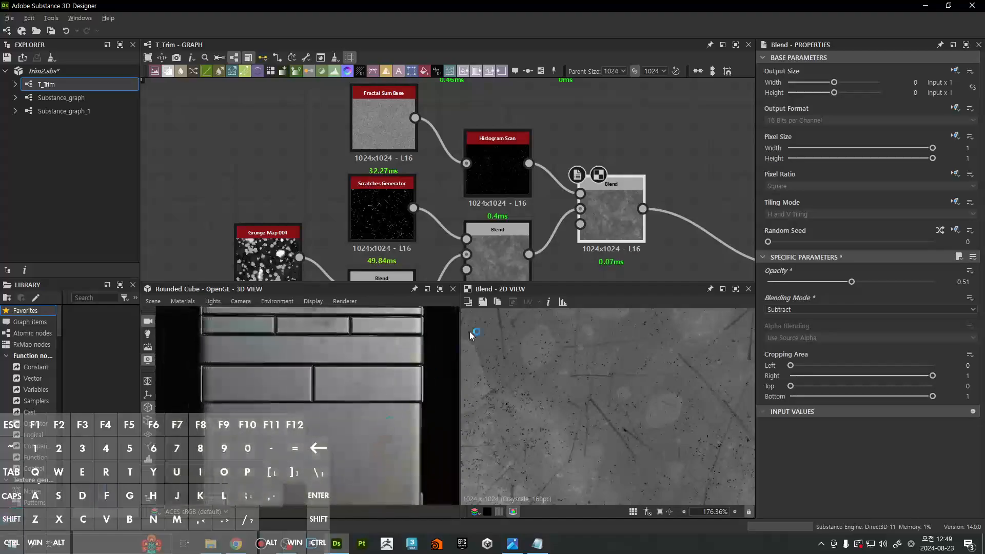
Place the Roughness output next to the specks Blend and shift the roughness nodes as a group
scroll(527, 230, down, 6)
middle_drag(568, 263, 542, 205)
drag(585, 181, 583, 166)
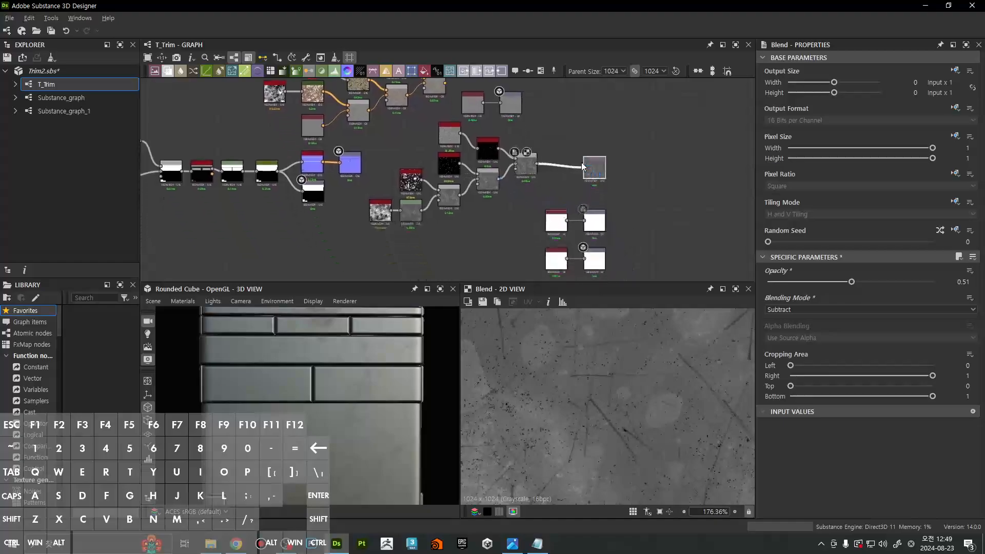
drag(399, 152, 616, 277)
drag(590, 147, 552, 168)
key(f)
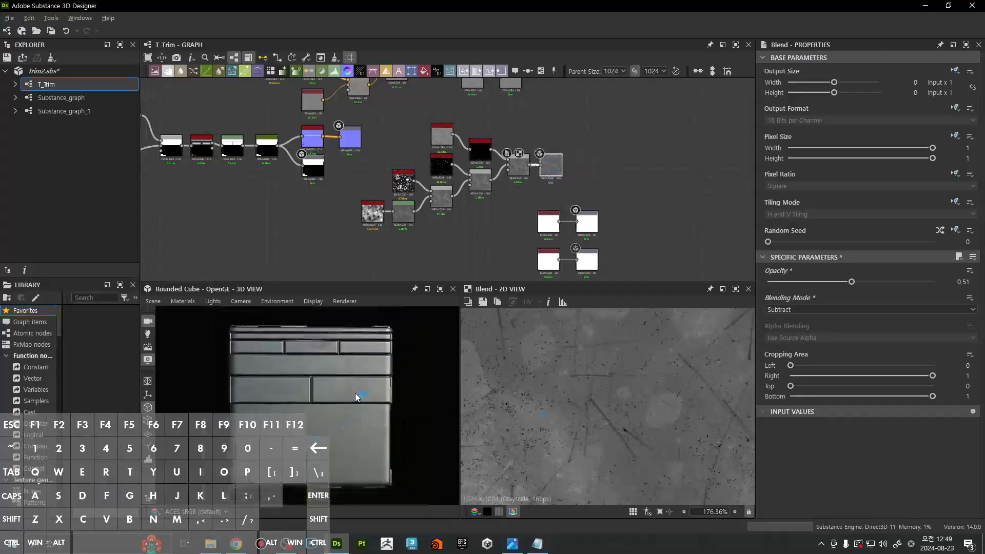
Review the whole roughness map and the lit cube, along with the Base Color's Uniform Color node and the height-to-normal node
right_drag(354, 393, 350, 440)
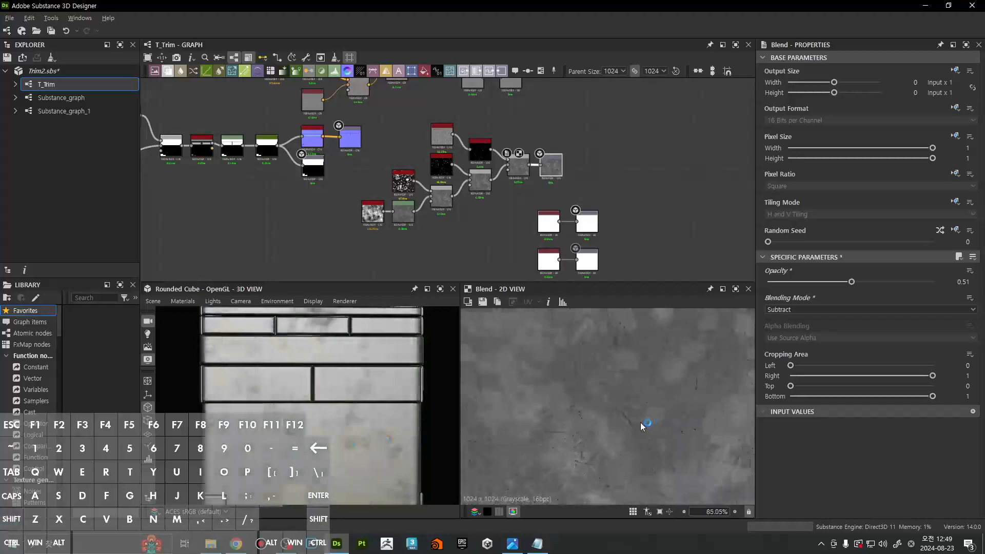
scroll(636, 418, down, 8)
key(f)
key(f)
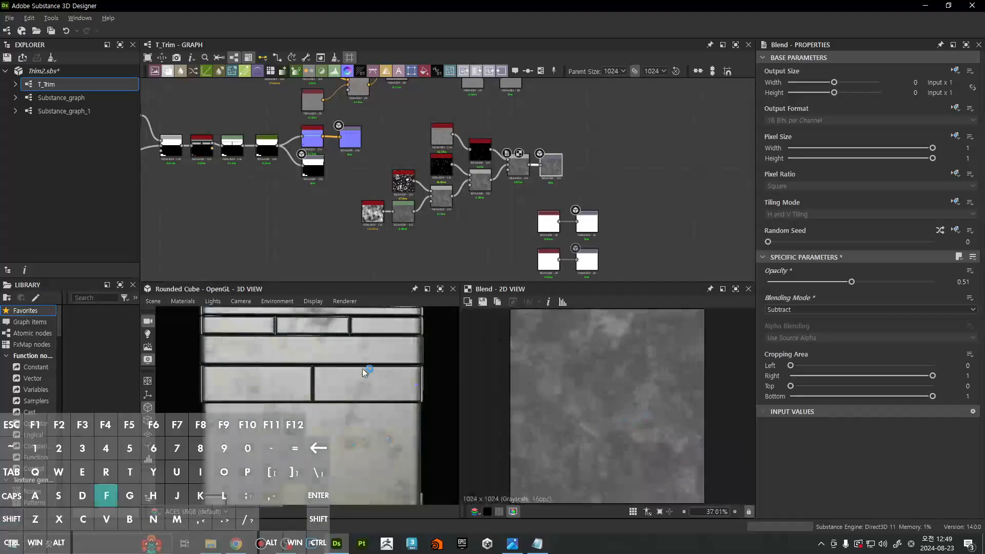
middle_drag(619, 161, 615, 252)
scroll(513, 194, up, 3)
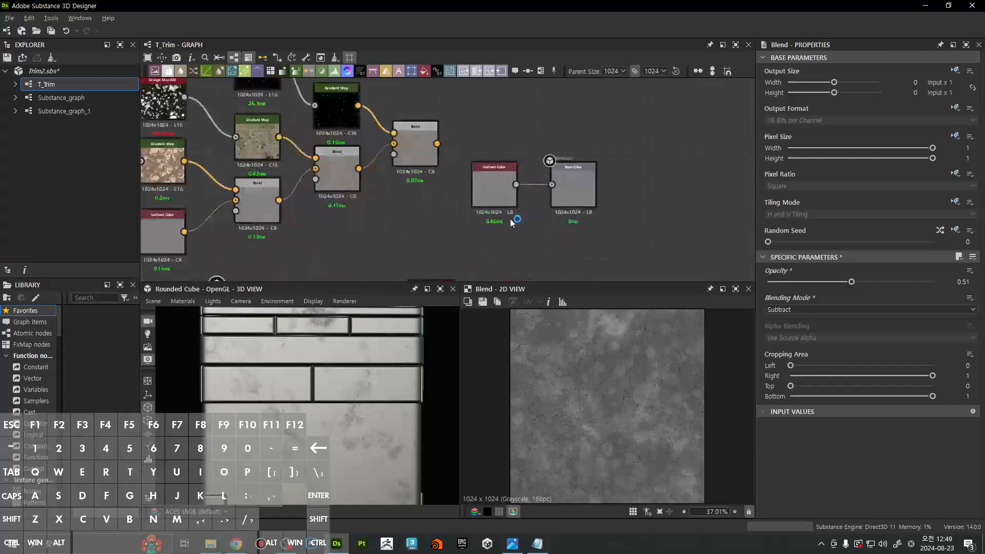
click(488, 192)
drag(383, 387, 471, 355)
scroll(469, 219, down, 5)
middle_drag(477, 212, 517, 172)
scroll(414, 215, up, 5)
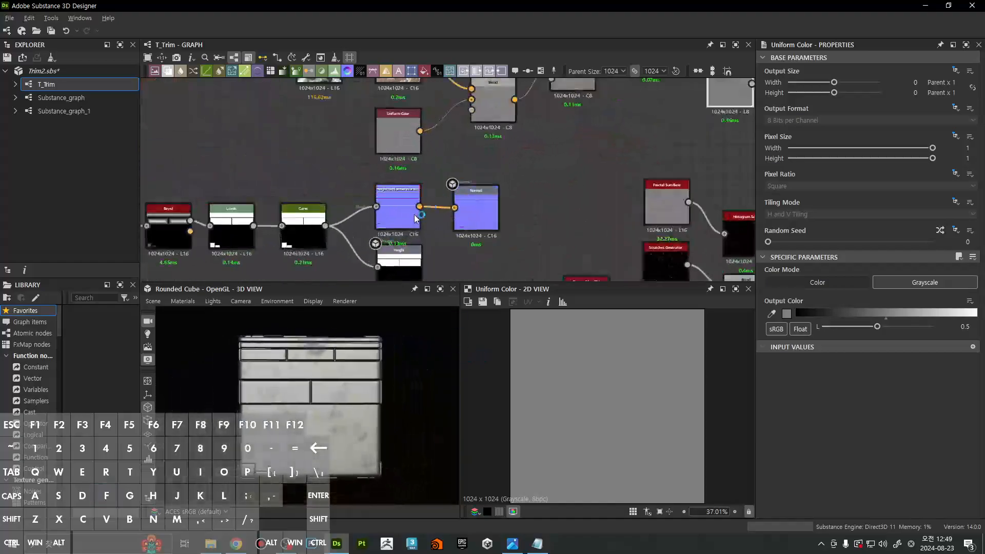
double_click(389, 226)
middle_drag(389, 226, 482, 211)
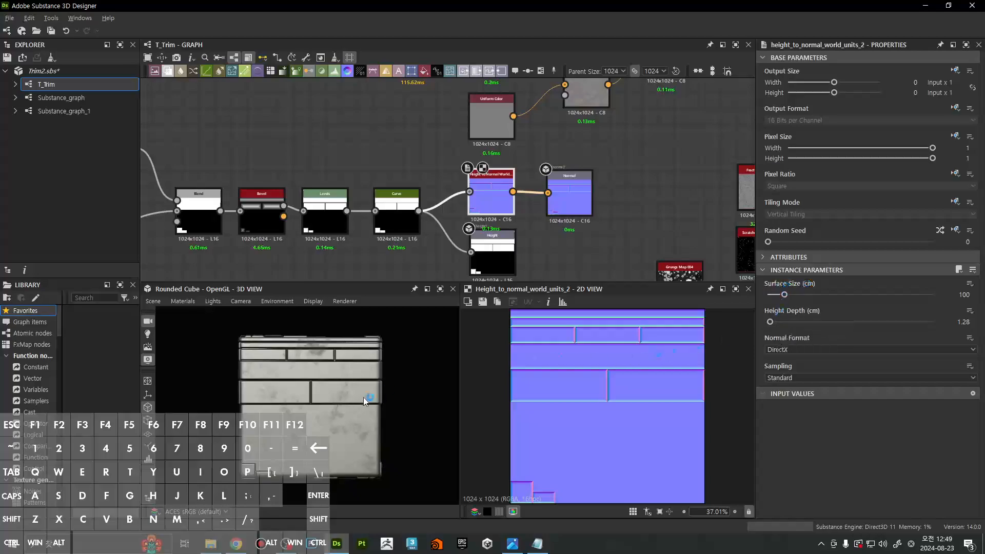
Replace the Uniform Color feeding the Base Color output with the final color Blend, and place the output beside that Blend
scroll(524, 170, down, 4)
middle_drag(601, 165, 485, 233)
scroll(525, 196, up, 3)
click(510, 159)
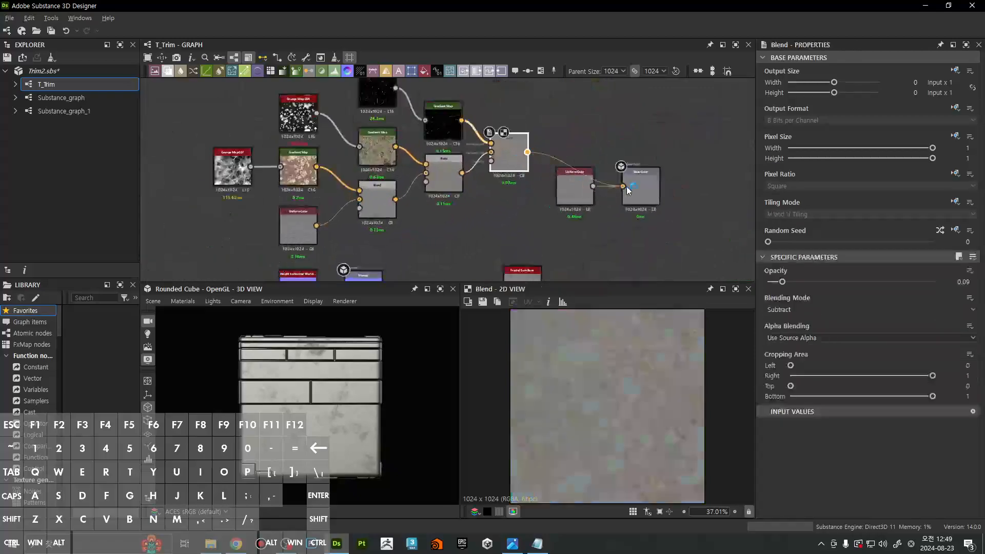
click(571, 197)
key(Delete)
drag(644, 188, 570, 156)
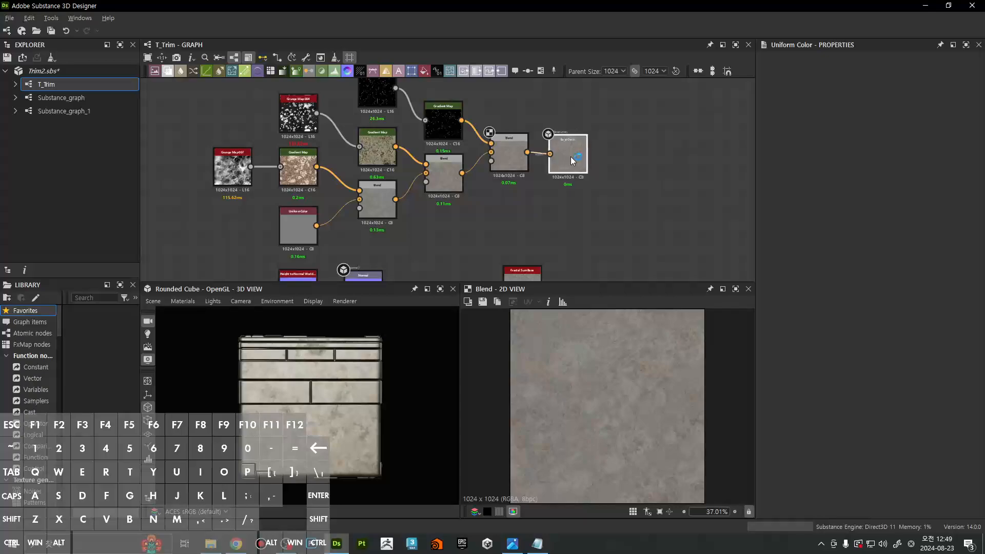
Examine the Base Color map and its look on the cube at several distances, angles and lighting directions
double_click(570, 156)
scroll(398, 392, up, 10)
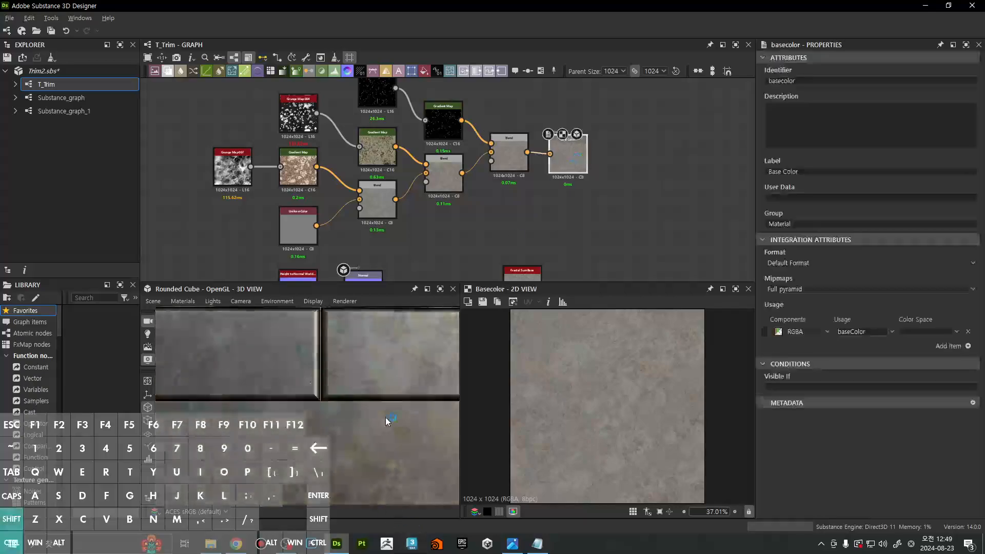
ctrl+shift+right_drag(425, 420, 362, 435)
scroll(390, 430, down, 3)
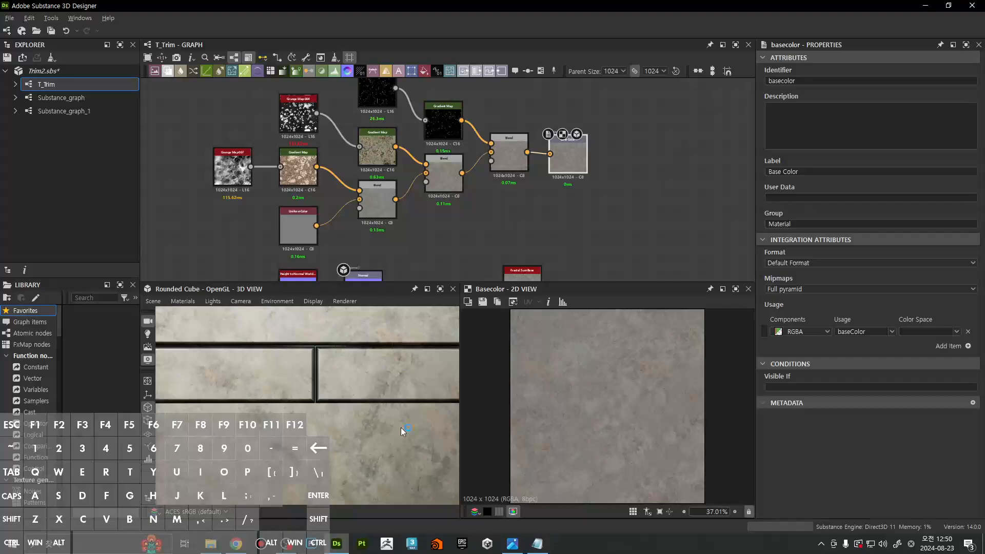
drag(401, 426, 514, 388)
key(f)
key(f)
drag(357, 416, 346, 391)
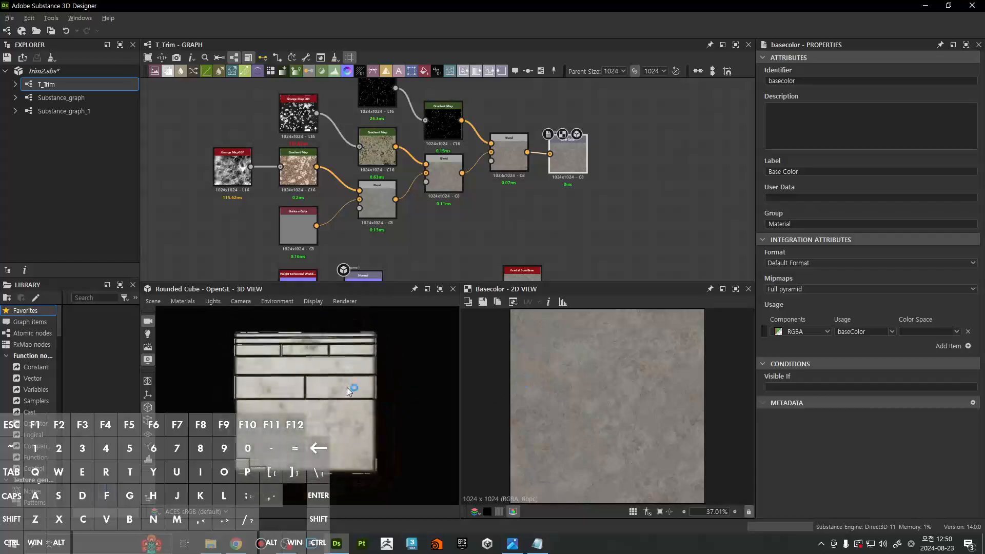
scroll(352, 364, up, 3)
drag(361, 456, 365, 460)
scroll(365, 460, down, 3)
mouse_move(331, 425)
ctrl+shift+mouse_down()
mouse_move(309, 437)
mouse_move(369, 438)
mouse_move(340, 432)
ctrl+shift+mouse_up()
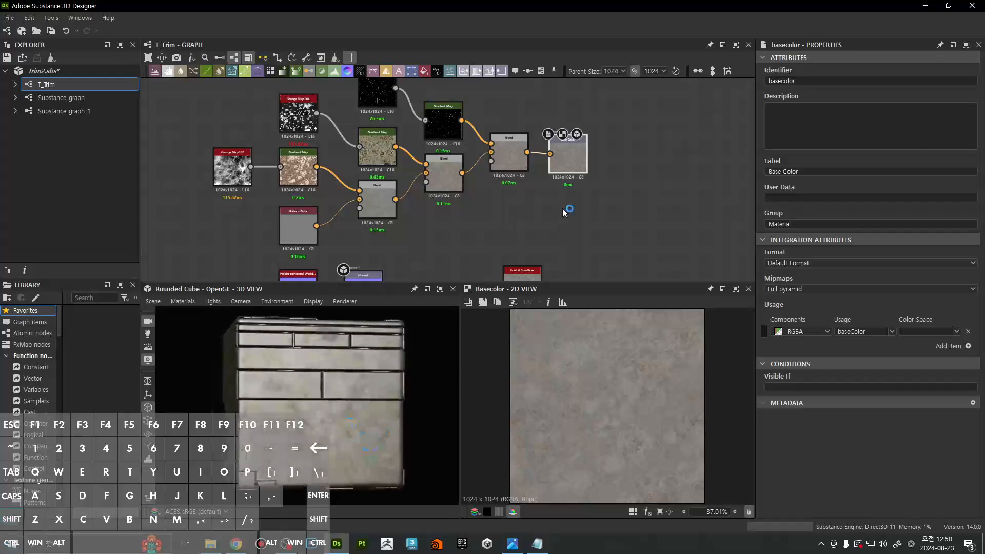
Align the two white node-and-output pairs beneath the Roughness output in the graph
scroll(567, 211, down, 3)
scroll(576, 167, up, 2)
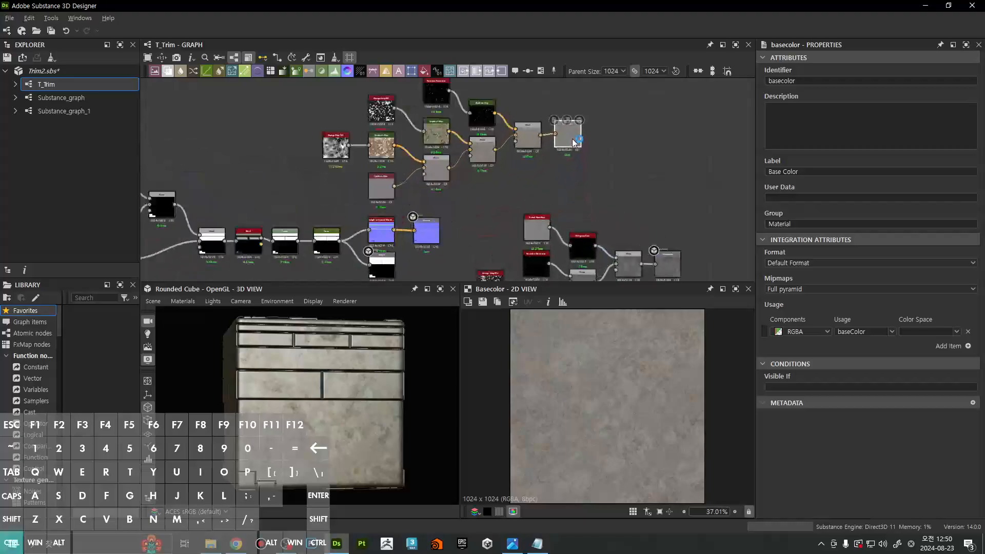
scroll(573, 143, down, 3)
drag(578, 160, 613, 161)
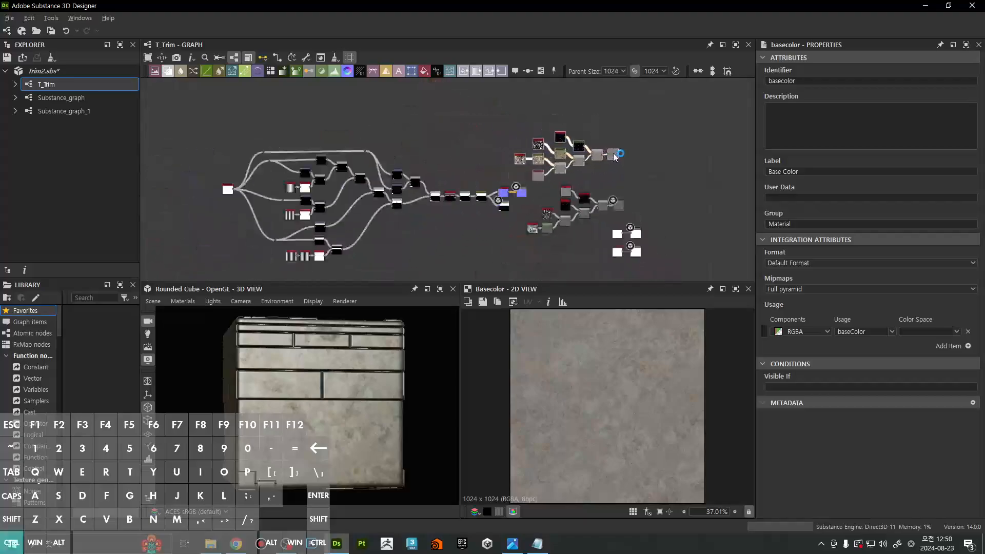
click(635, 191)
drag(599, 220, 662, 278)
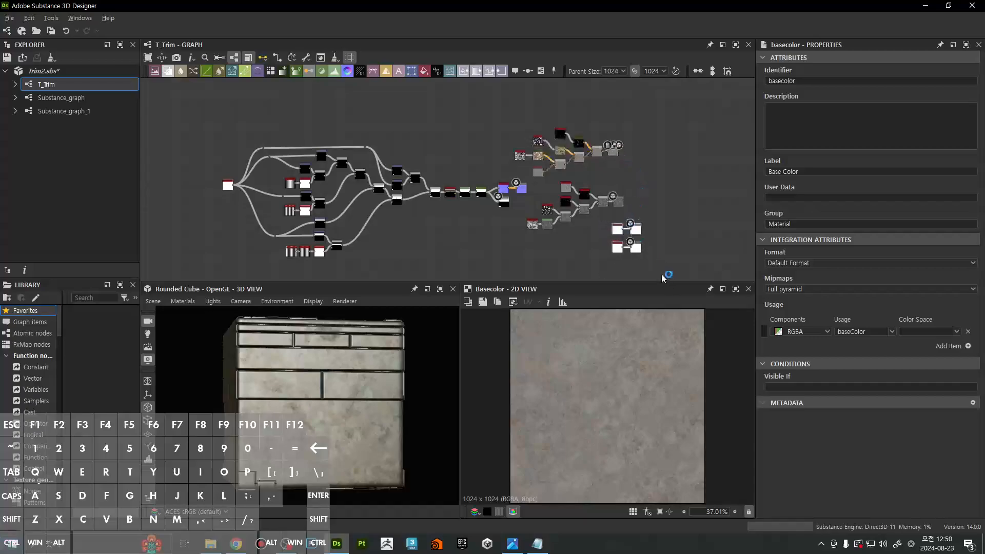
drag(632, 234, 619, 233)
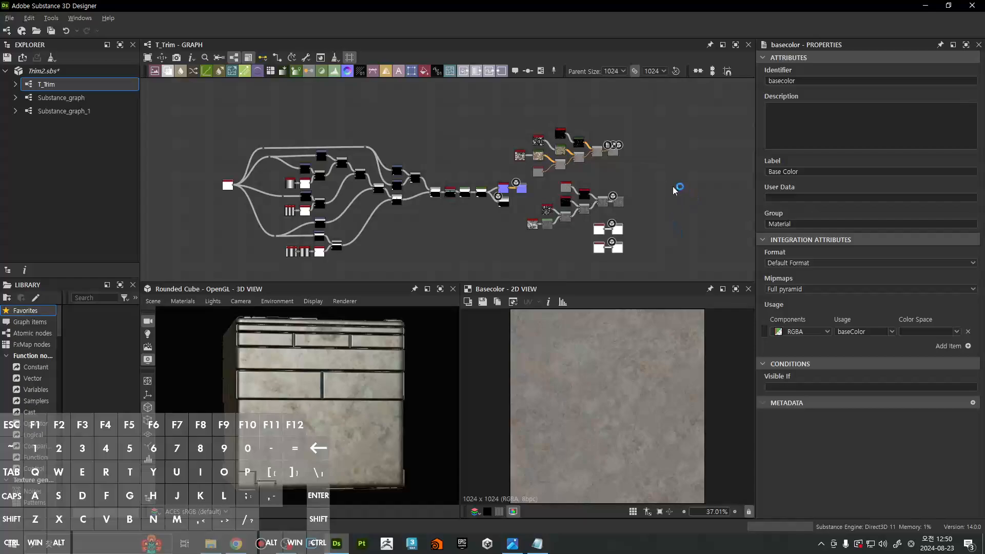
Reposition the Base Color output farther from the final color Blend, leaving a wide gap between them
scroll(675, 190, up, 5)
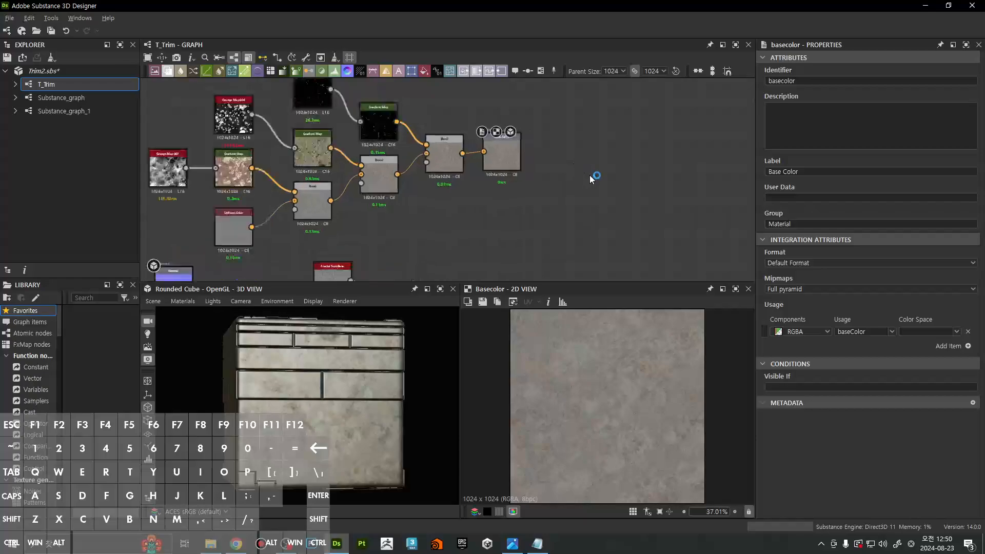
mouse_move(506, 167)
mouse_down()
mouse_move(570, 169)
mouse_move(505, 167)
mouse_up()
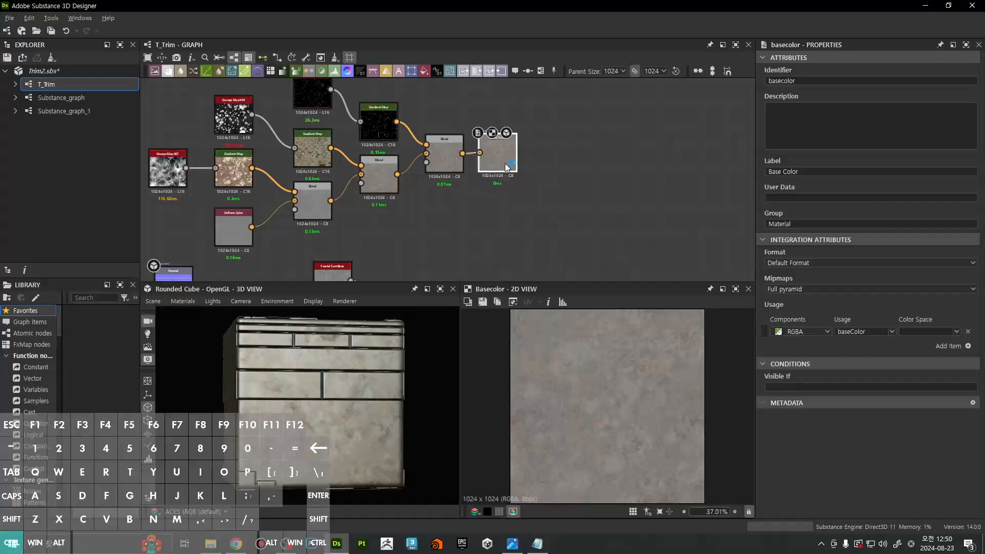
scroll(498, 171, up, 5)
middle_drag(590, 180, 634, 222)
ctrl+drag(566, 184, 566, 187)
scroll(696, 239, down, 2)
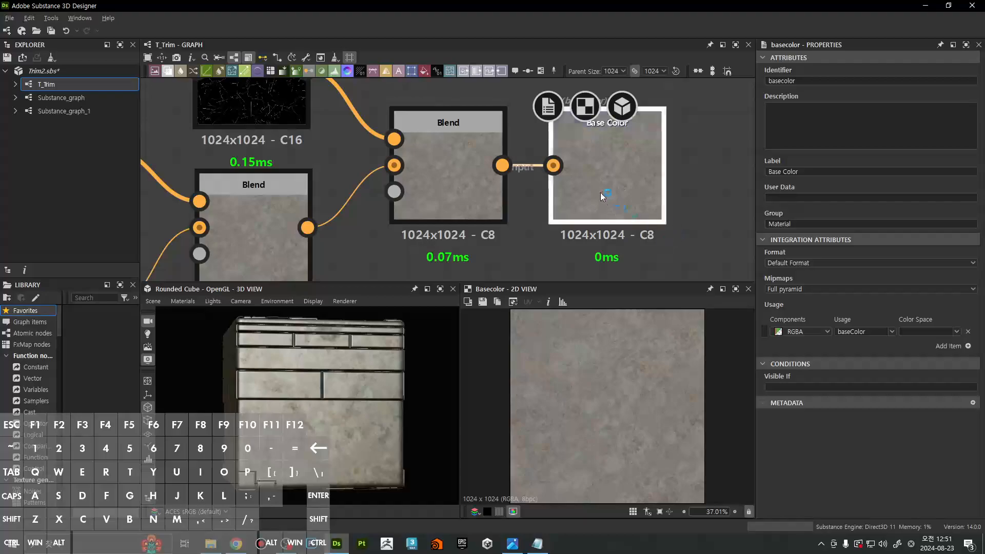
scroll(600, 193, down, 5)
ctrl+drag(499, 195, 562, 195)
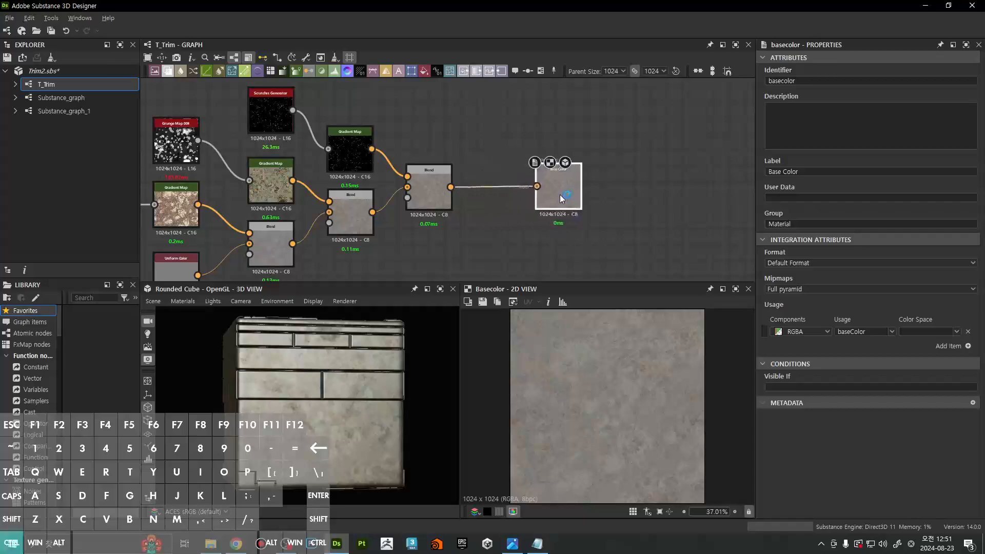
Compare the Base Color map in the 2D view with the sRGB color space display off and on
click(512, 511)
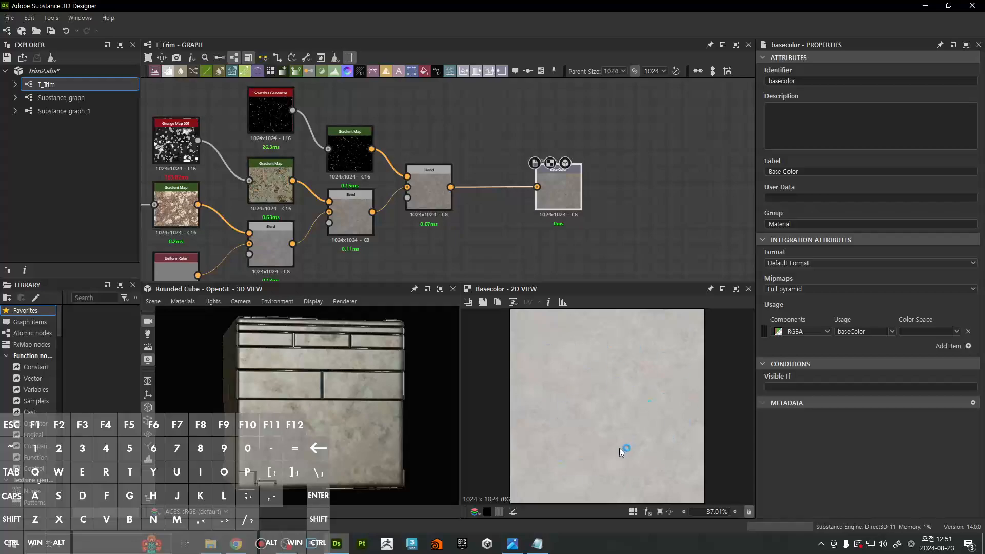
scroll(584, 470, up, 2)
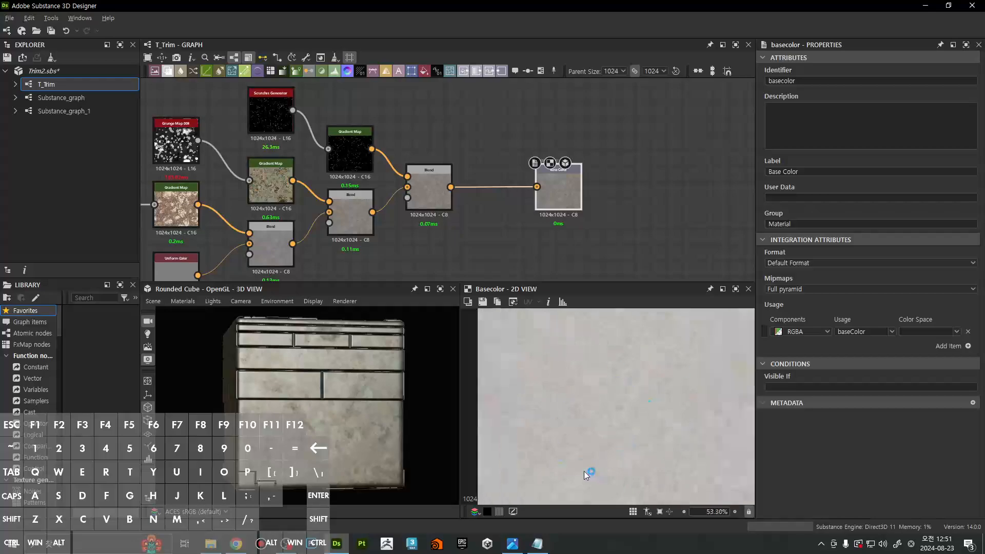
scroll(582, 466, down, 3)
click(512, 512)
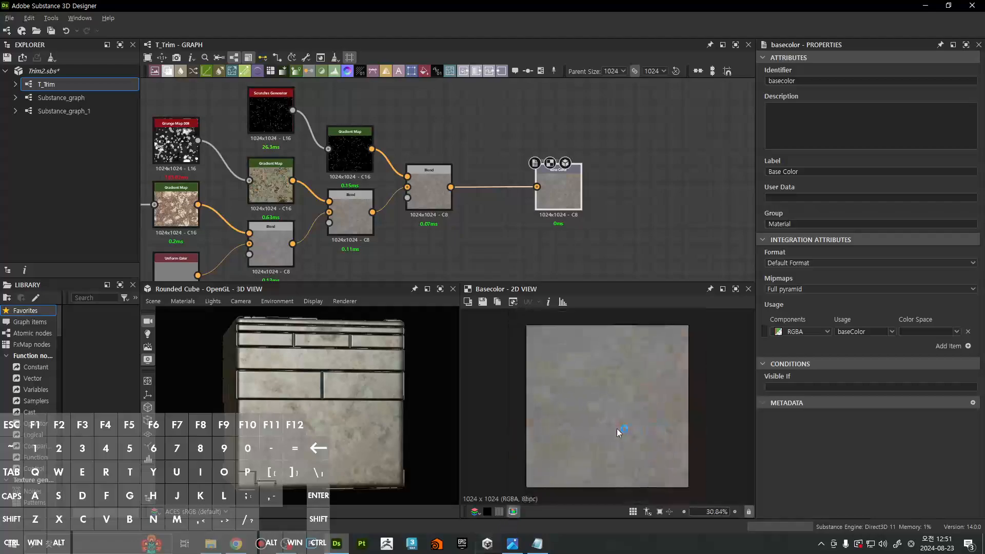
click(513, 511)
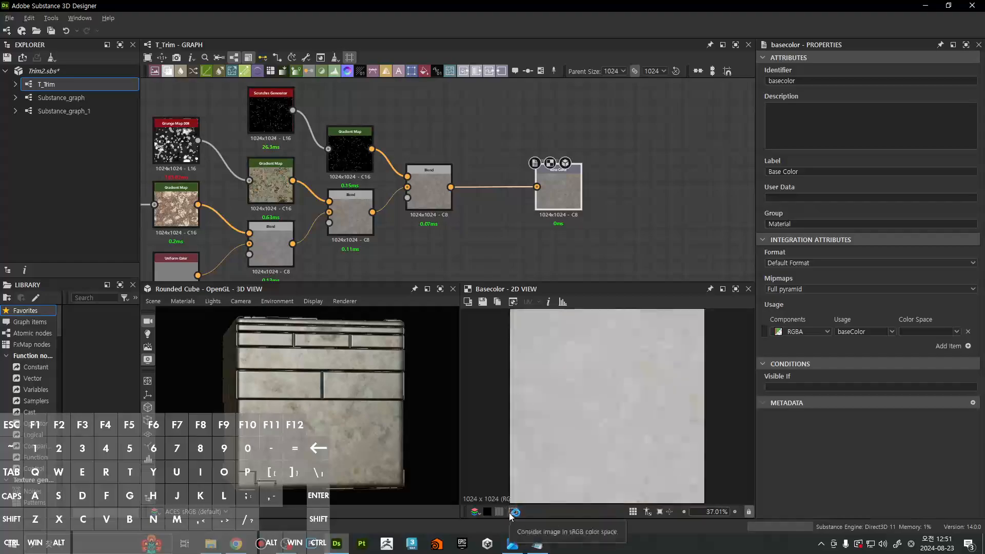
click(513, 511)
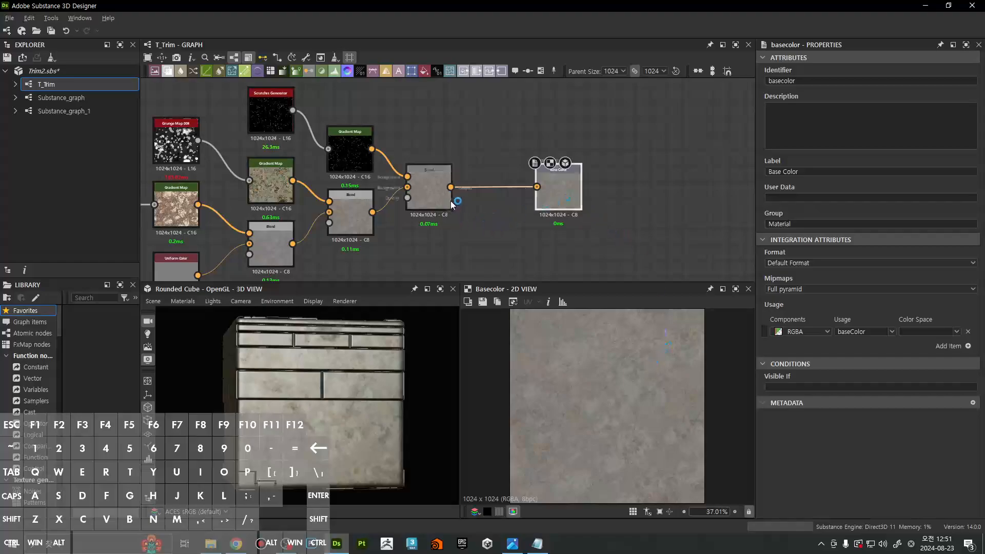
Examine the final color Blend's format label and the Uniform Color node connected to the first Blend's Background input
scroll(457, 229, up, 3)
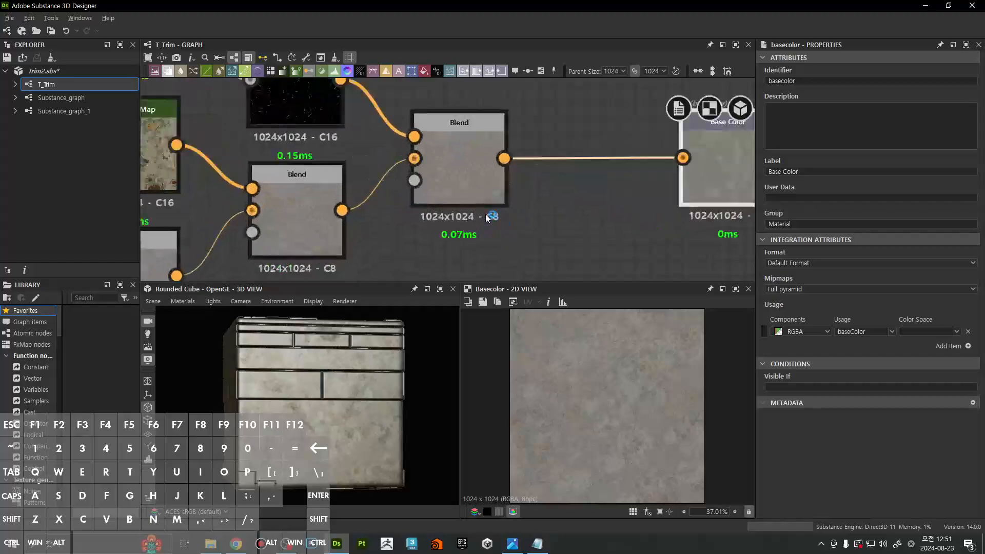
scroll(495, 221, down, 5)
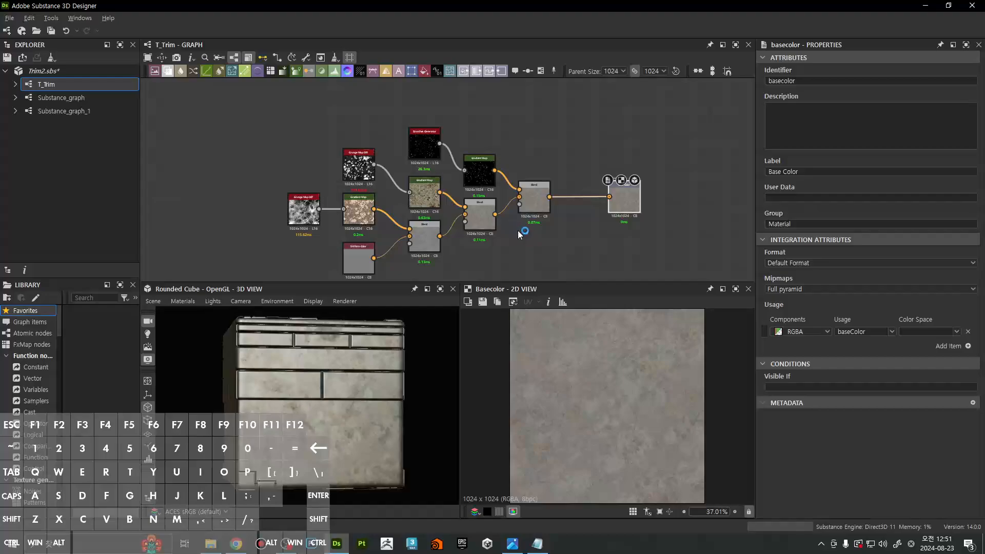
scroll(467, 226, up, 4)
double_click(364, 237)
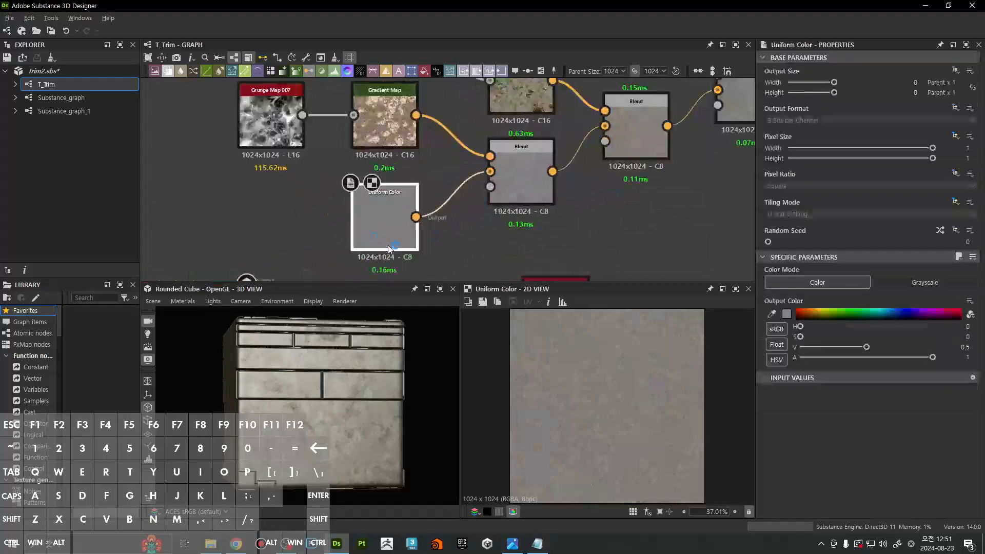
scroll(407, 260, up, 4)
middle_drag(600, 84, 518, 227)
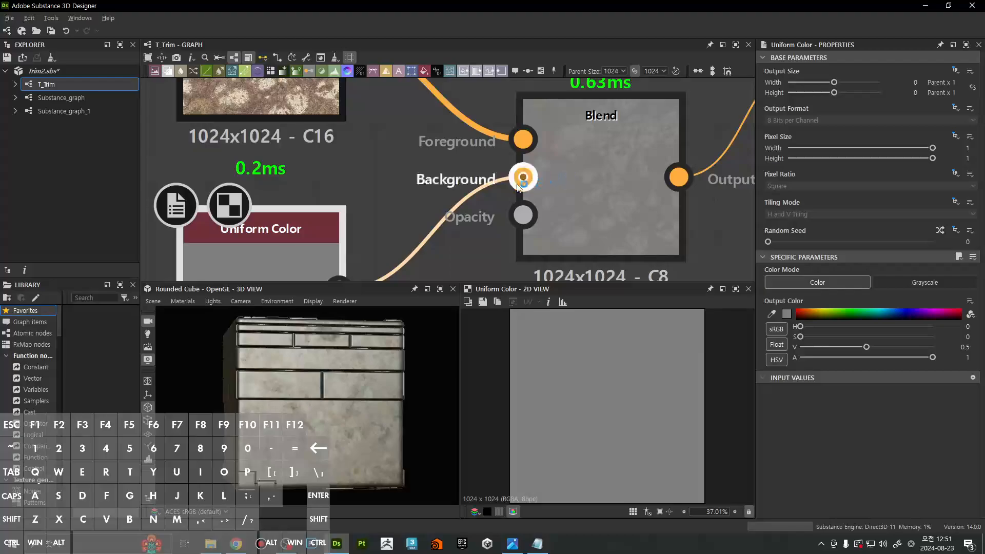
scroll(521, 182, up, 1)
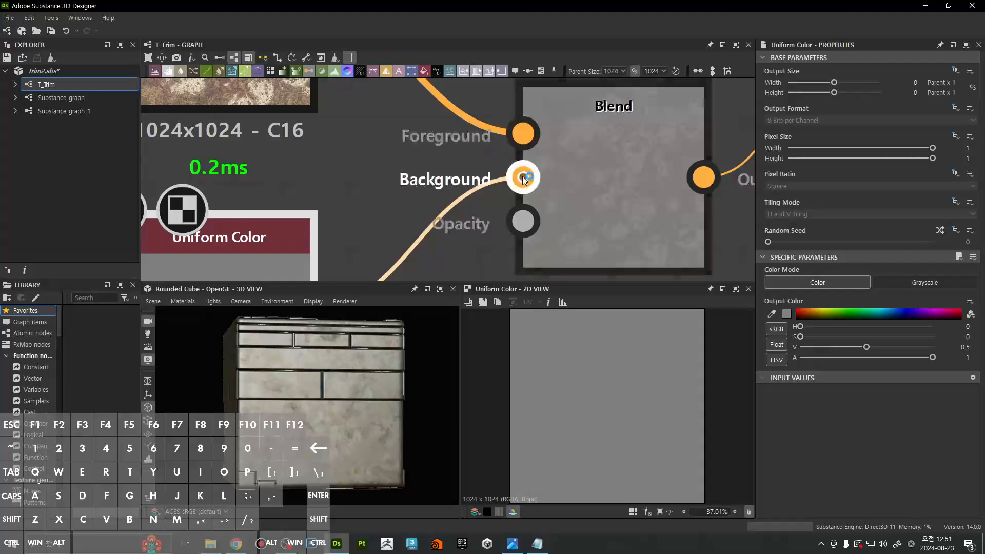
Examine the format labels and previews along the color chain, from the Uniform Color through the Blends to the Base Color output
scroll(522, 177, down, 4)
middle_drag(414, 216, 390, 216)
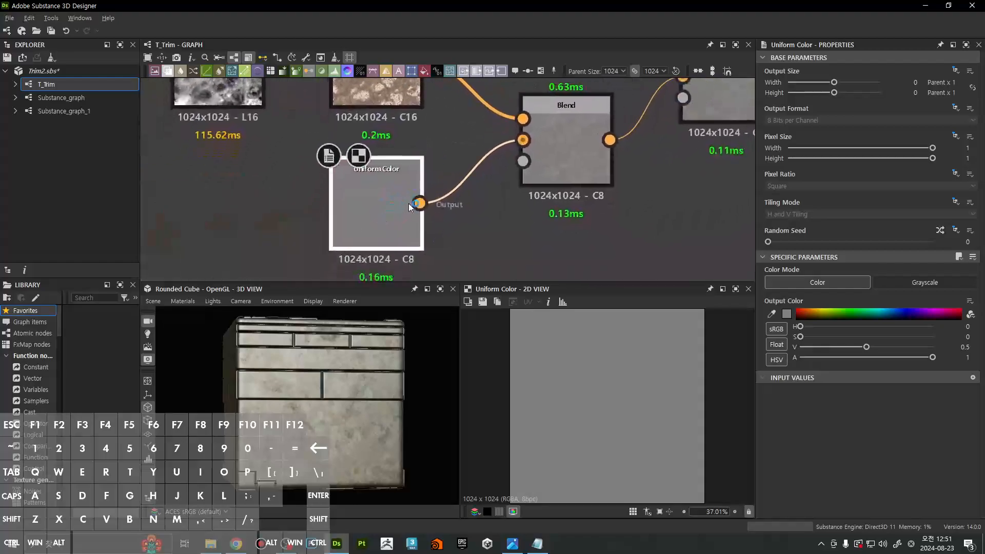
middle_drag(523, 137, 499, 162)
scroll(499, 162, up, 4)
scroll(499, 171, down, 6)
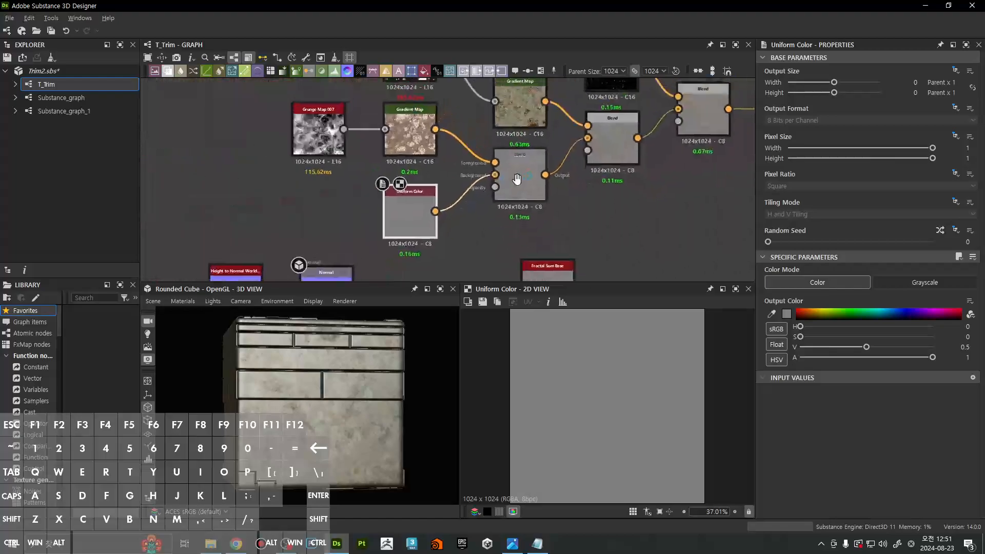
double_click(526, 194)
double_click(603, 163)
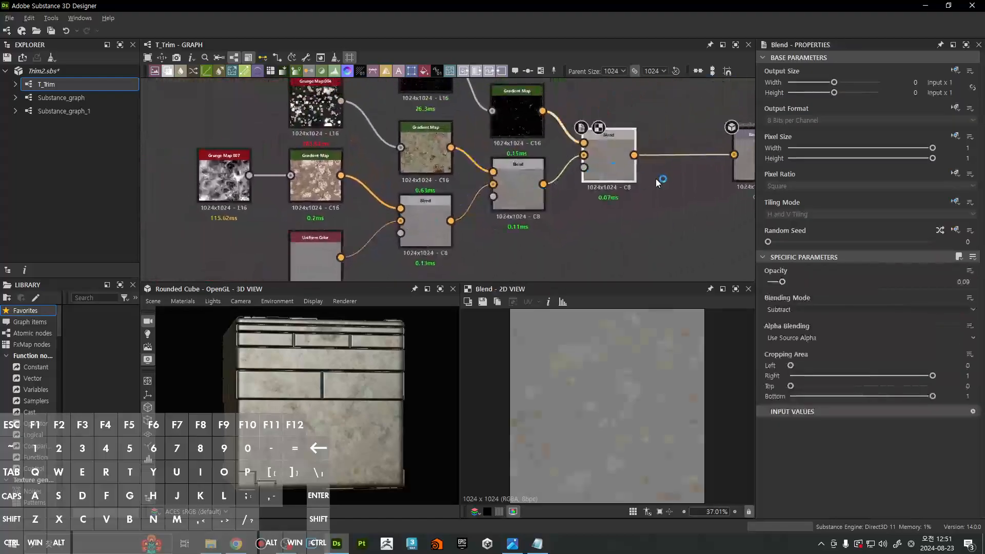
middle_drag(659, 178, 510, 206)
double_click(621, 190)
scroll(614, 203, down, 2)
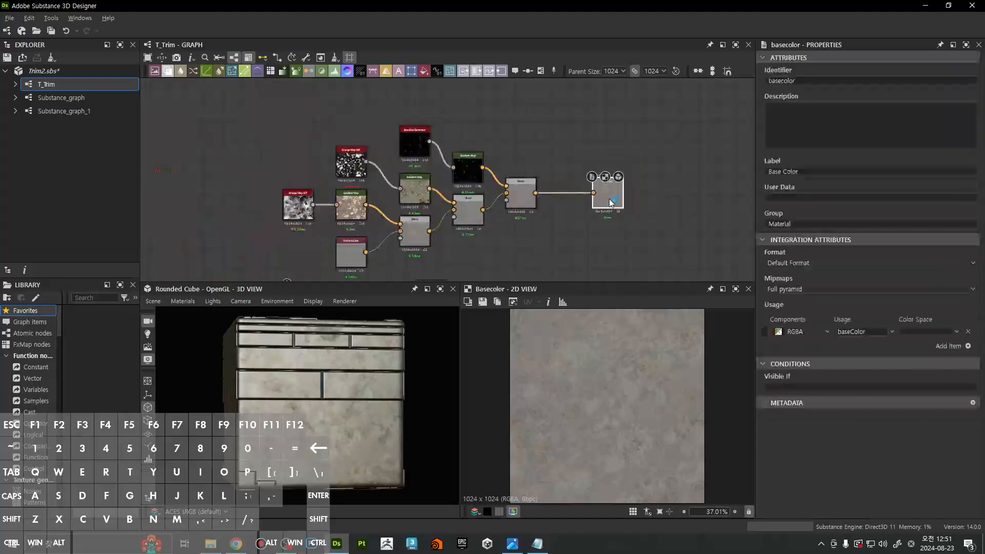
scroll(608, 192, up, 4)
scroll(608, 192, down, 6)
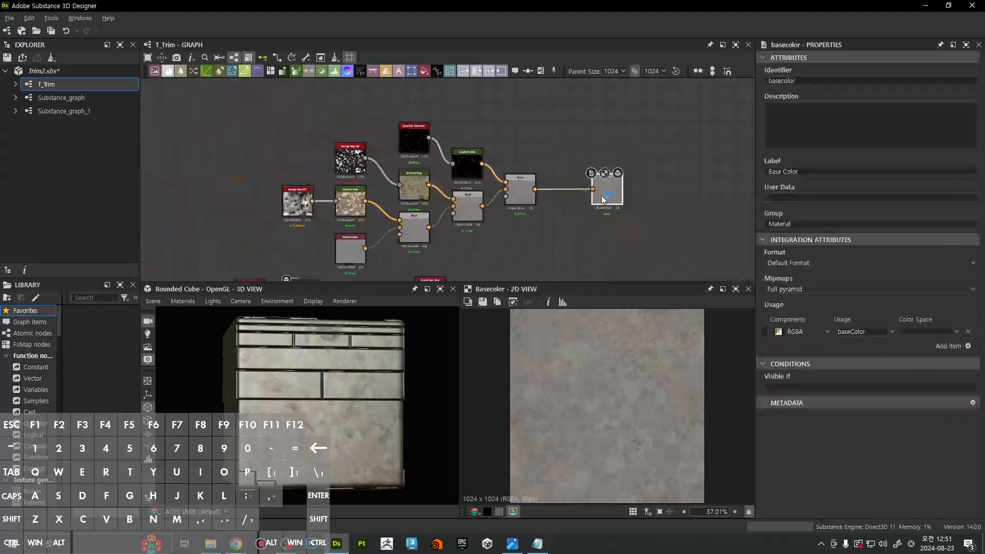
scroll(527, 200, up, 7)
Move the Normal output farther from the Height to Normal World Units node to open a gap between them
double_click(523, 177)
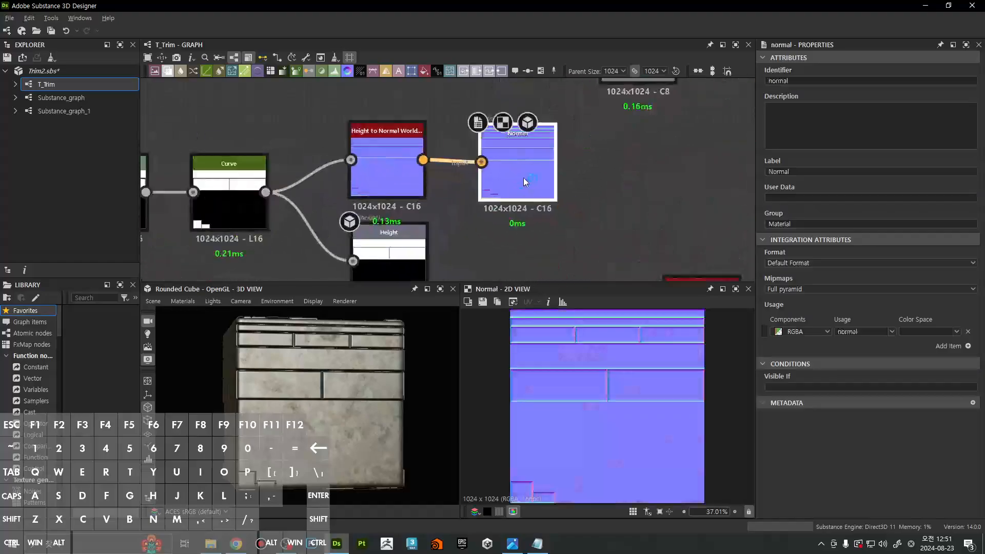
drag(523, 177, 617, 173)
double_click(394, 183)
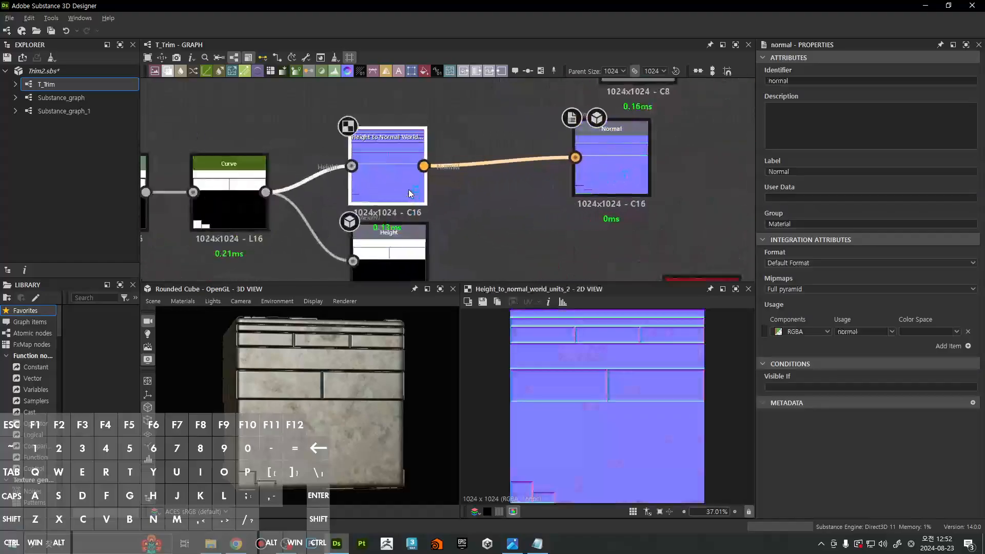
drag(394, 183, 390, 183)
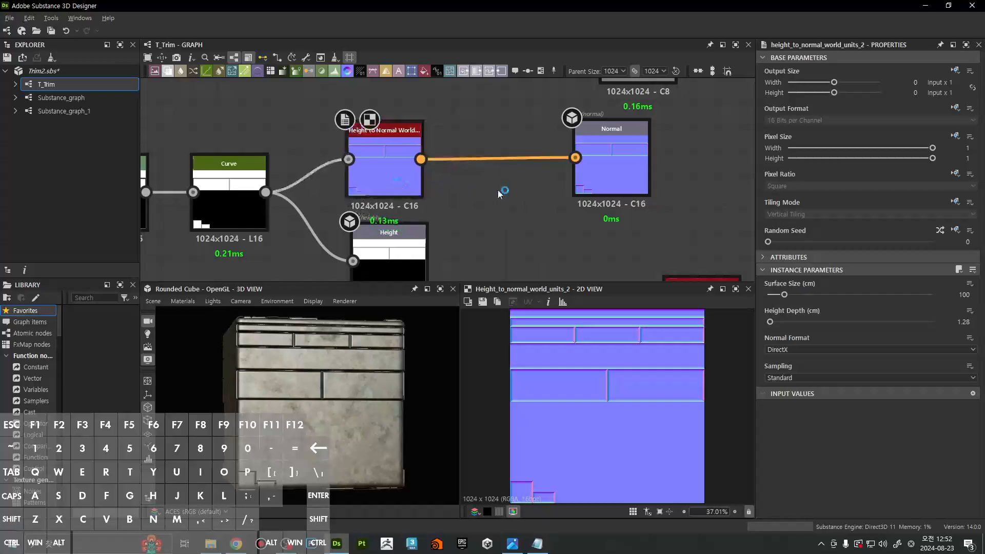
Add a Blend node before the Normal output and connect Height to Normal World Units to its Background input
key(space)
text(ble)
key(Return)
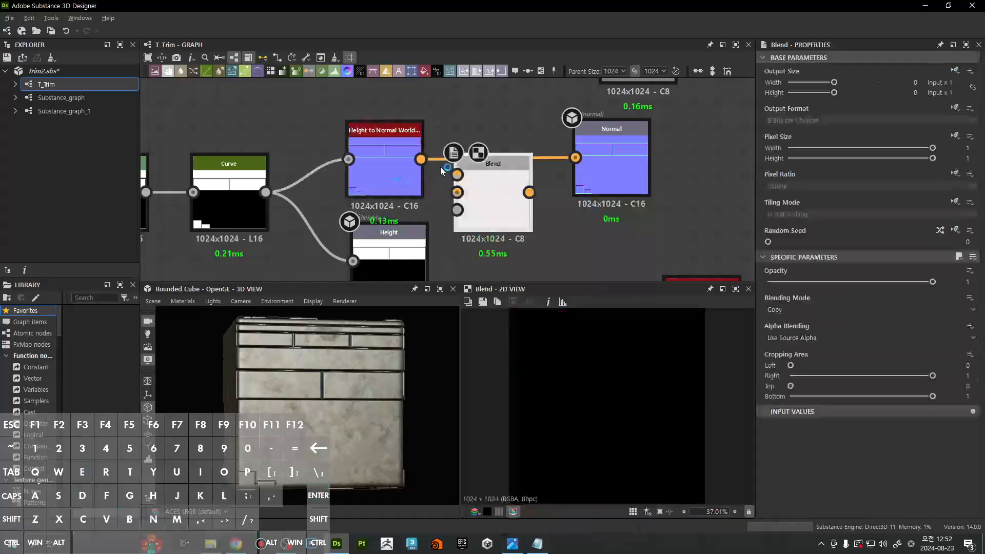
drag(420, 159, 457, 192)
double_click(488, 196)
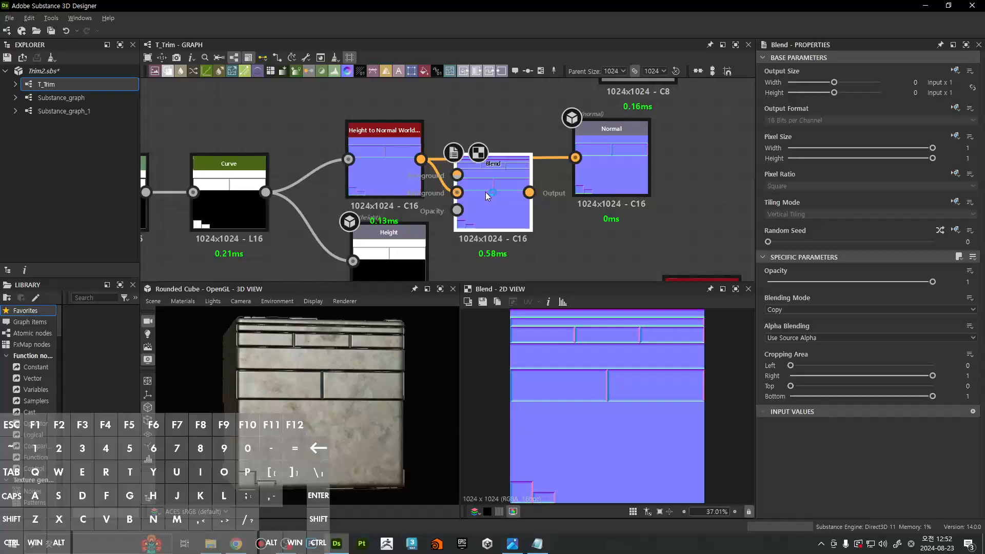
Set the new Blend's output format to 8 Bits per Channel, then route it into the Normal output
click(958, 109)
click(944, 134)
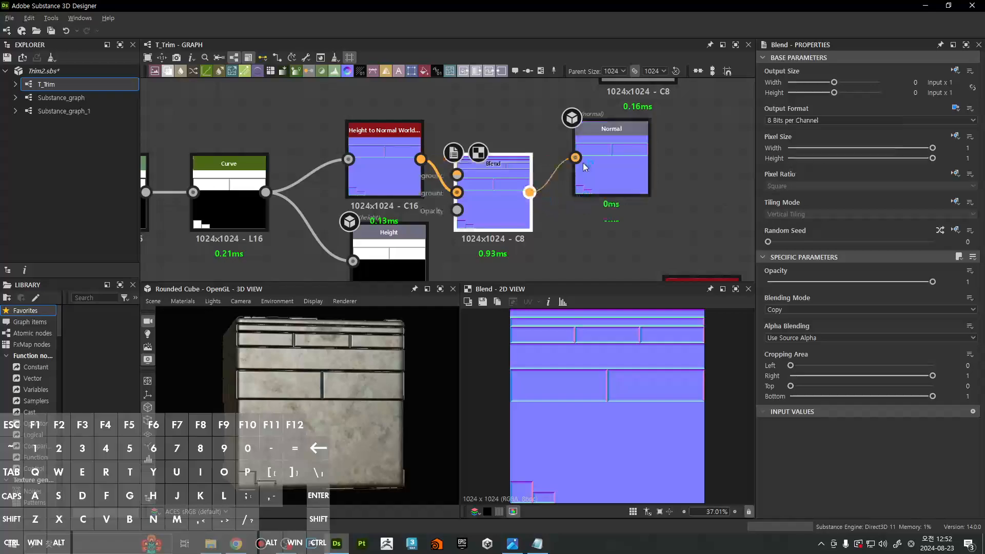
drag(496, 214, 508, 179)
drag(318, 366, 347, 390)
scroll(346, 390, up, 5)
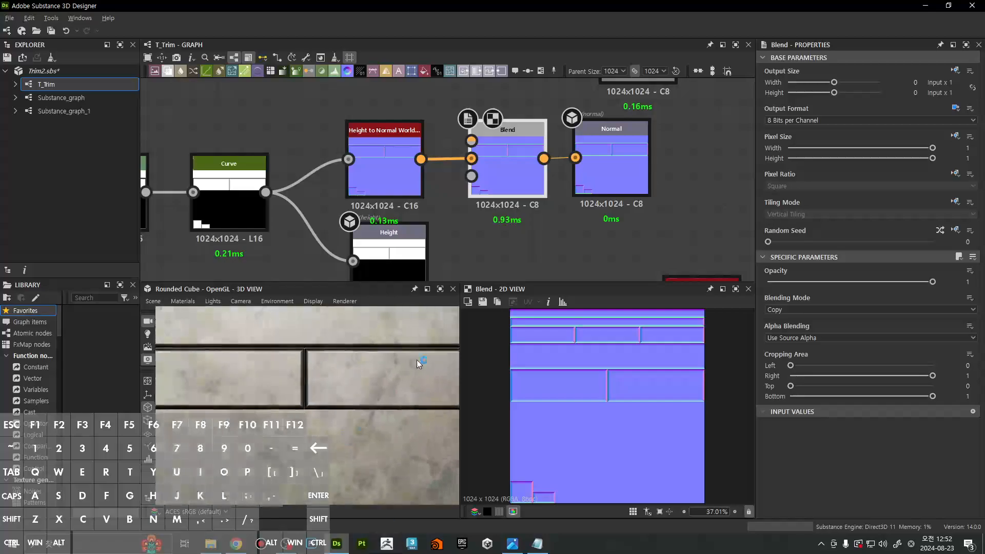
Space out the Blend and Normal output in one row with the Height to Normal World Units node
drag(617, 177, 672, 177)
drag(526, 186, 542, 186)
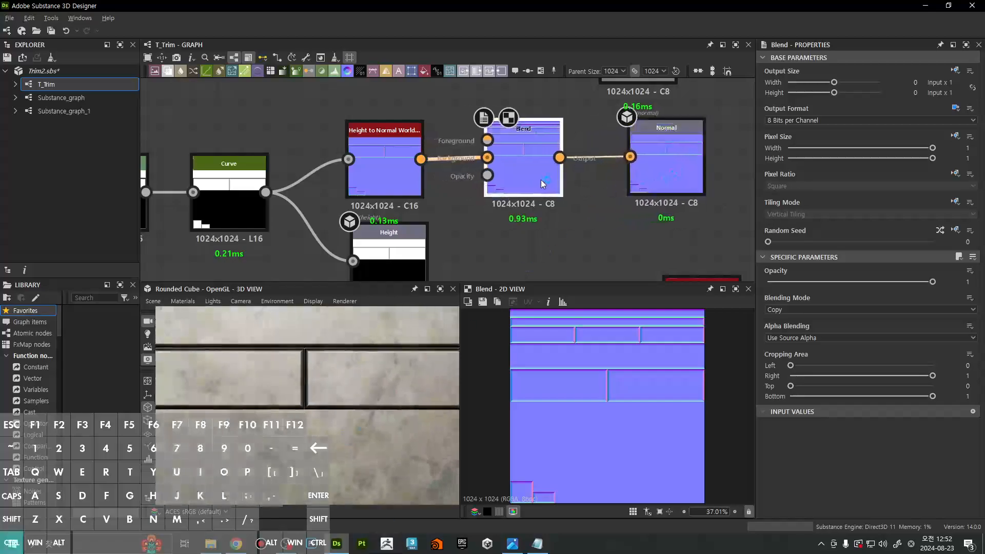
click(669, 177)
click(581, 217)
ctrl+drag(661, 188, 664, 188)
click(599, 239)
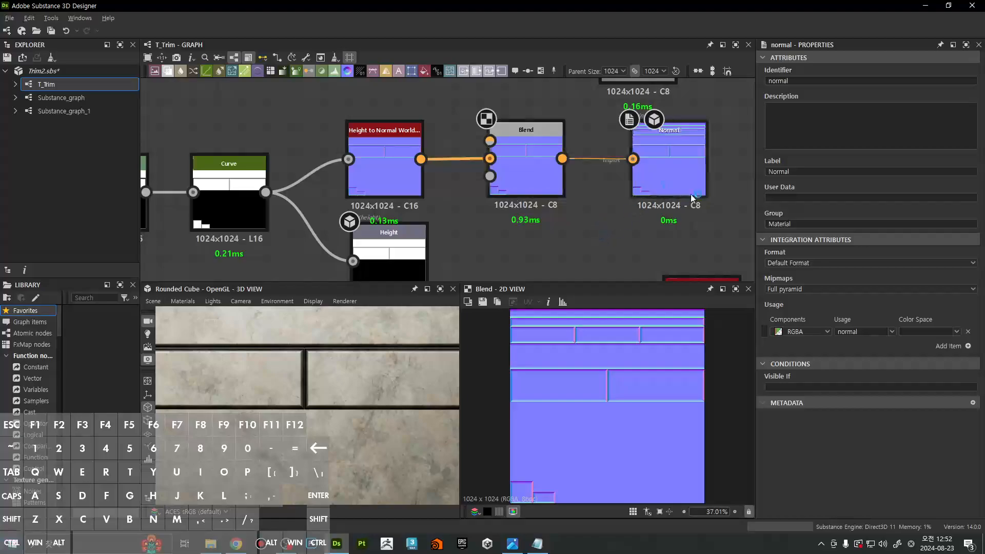
click(534, 169)
Move the whole roughness chain together with the Metallic and Ambient Occlusion pairs lower, clear of the normal branch
scroll(534, 169, down, 5)
scroll(676, 190, up, 4)
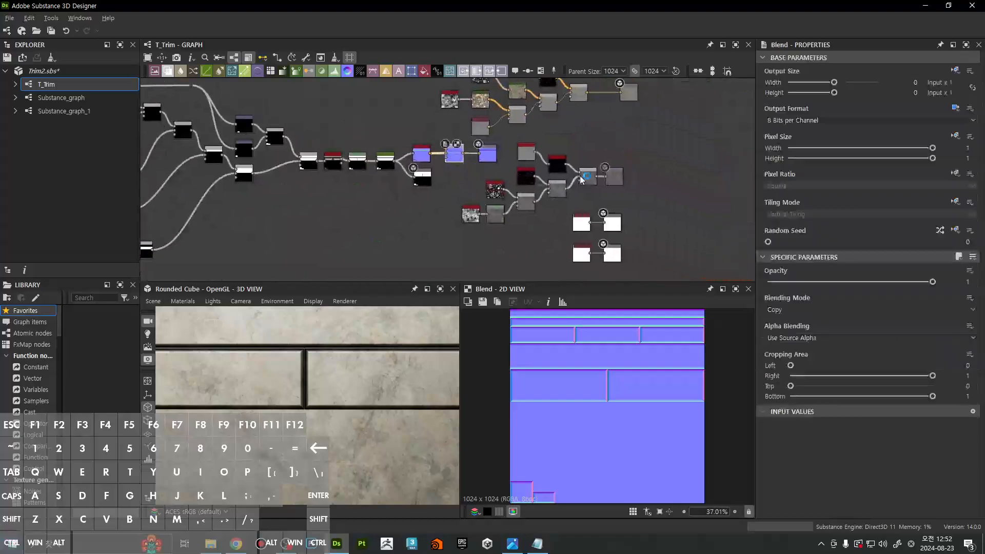
scroll(572, 192, down, 4)
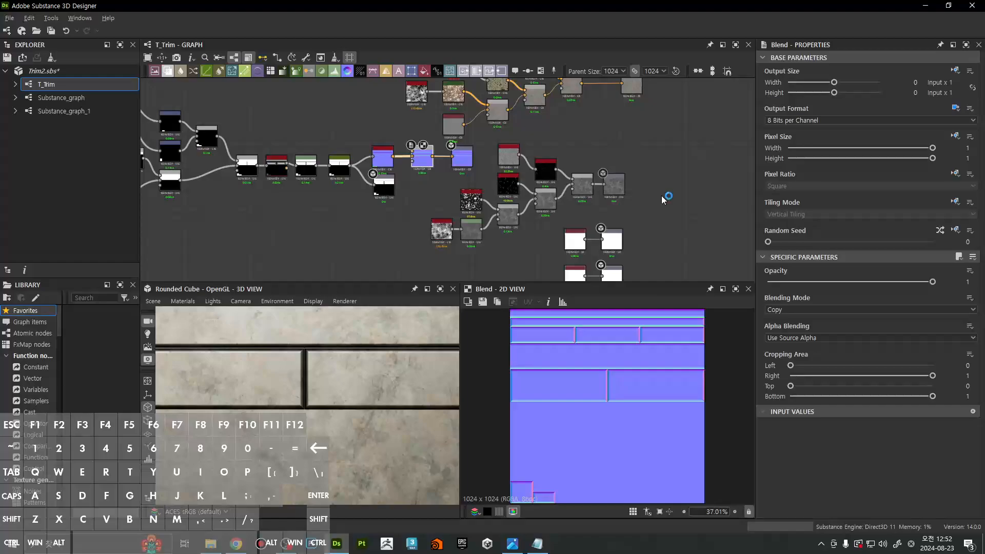
scroll(651, 196, up, 2)
scroll(644, 188, down, 4)
middle_drag(650, 186, 676, 140)
drag(678, 241, 565, 97)
mouse_move(515, 206)
ctrl+mouse_down()
mouse_move(554, 145)
mouse_move(510, 192)
ctrl+mouse_up()
click(630, 195)
scroll(632, 195, up, 2)
scroll(620, 187, up, 3)
key(space)
text(rgba)
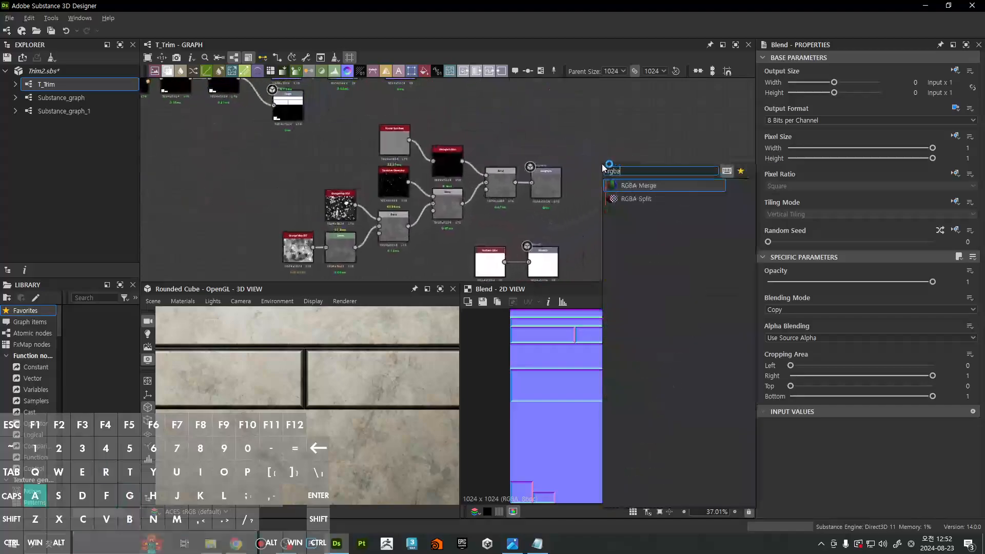
key(Return)
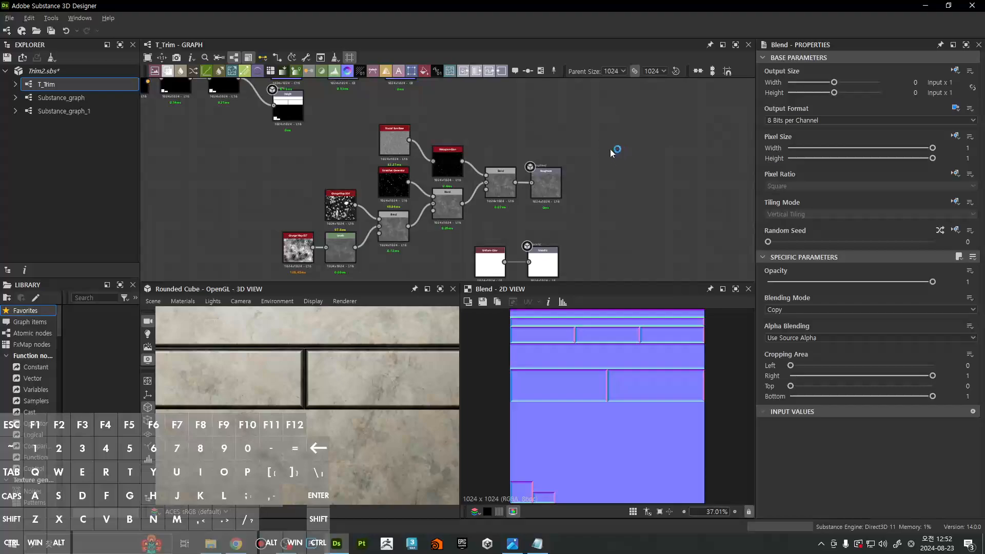
Add an RGBA Merge node and place it just beyond the Roughness output
key(space)
text(rgba)
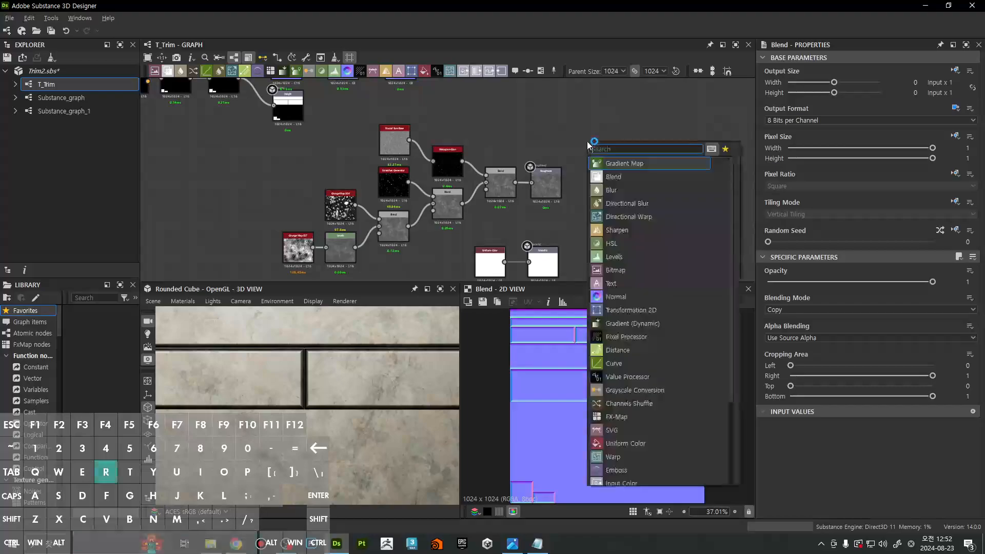
click(630, 165)
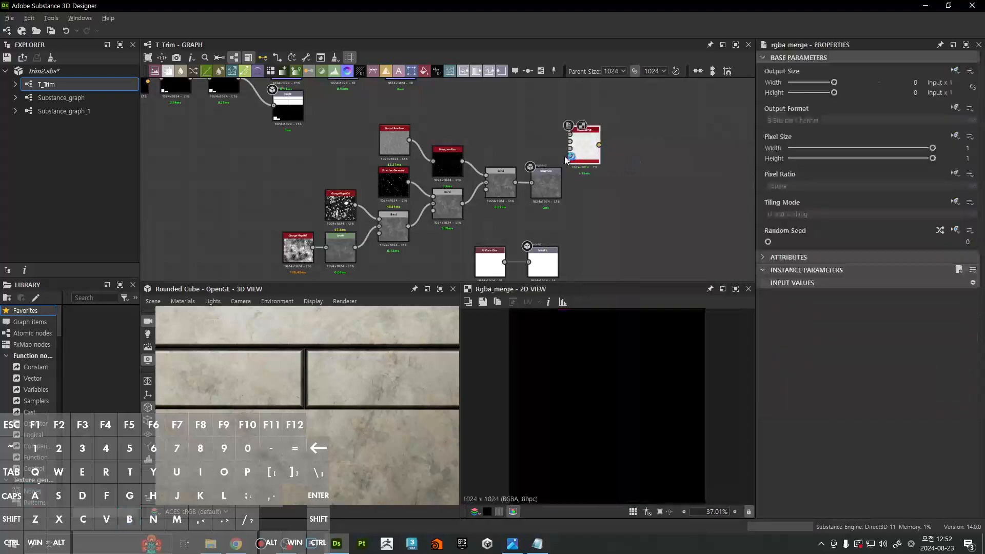
scroll(570, 142, up, 4)
scroll(594, 137, down, 4)
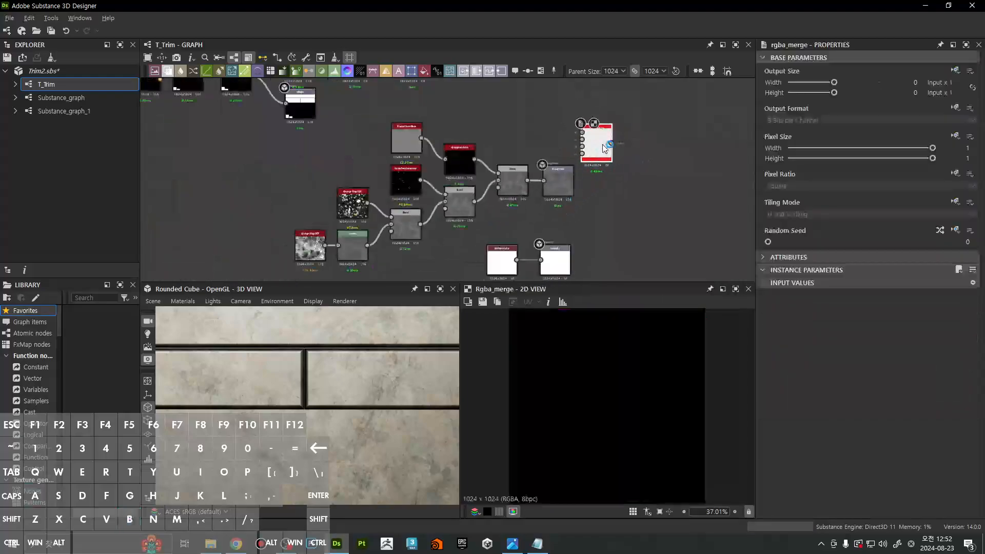
scroll(598, 162, up, 3)
scroll(590, 138, down, 5)
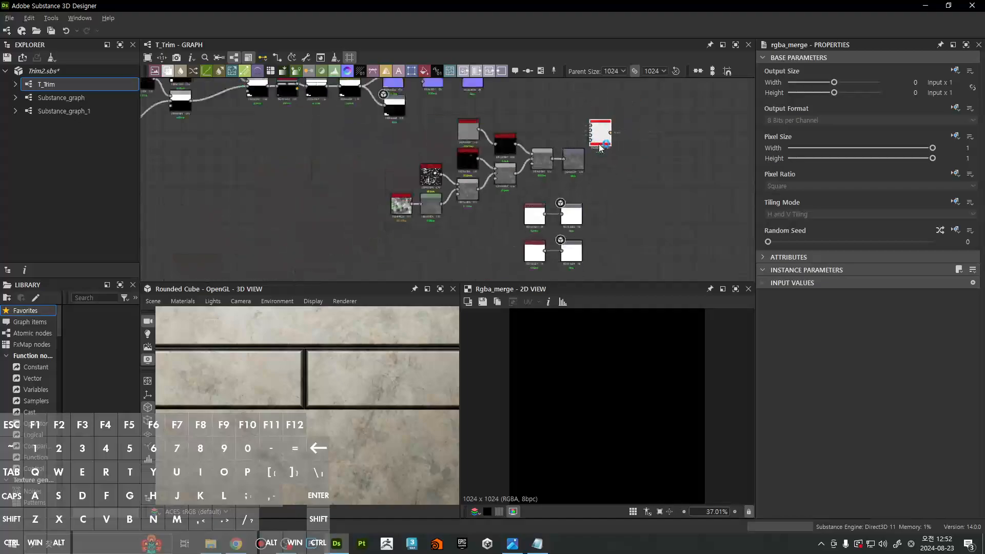
mouse_move(596, 137)
mouse_down()
mouse_move(601, 221)
mouse_move(610, 146)
mouse_up()
scroll(602, 222, up, 4)
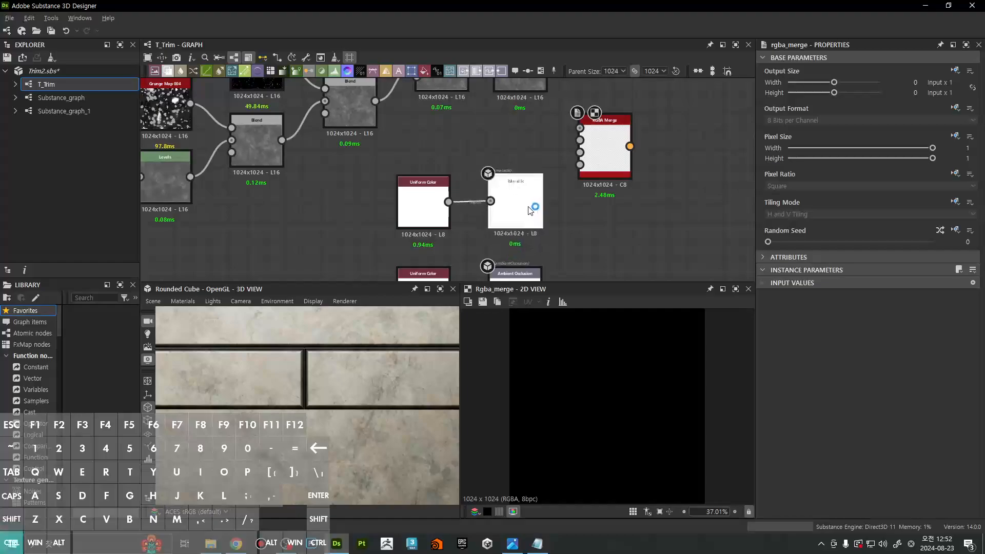
Move the Ambient Occlusion output and its Uniform Color farther below the Metallic pair
scroll(534, 210, down, 3)
middle_drag(533, 206, 539, 170)
ctrl+drag(532, 220, 532, 248)
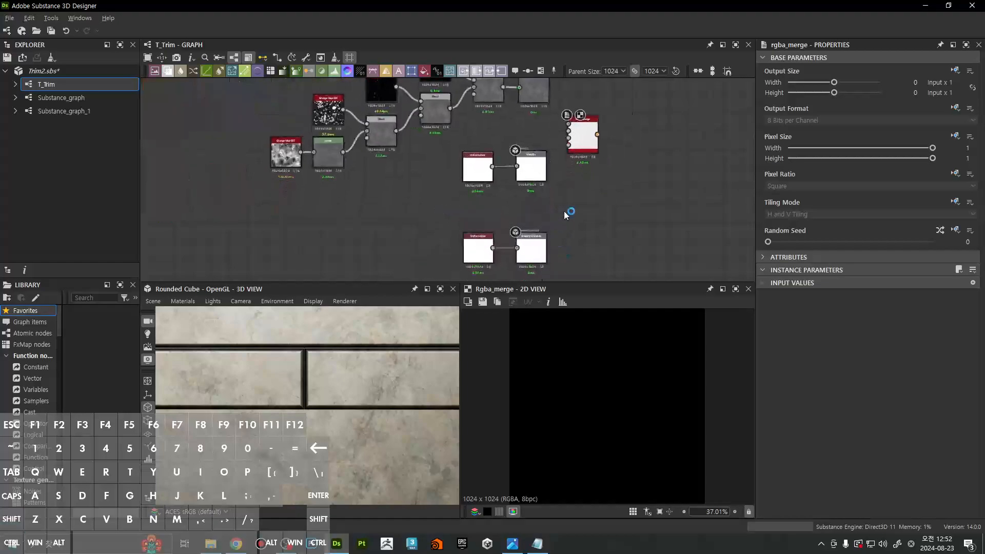
middle_drag(545, 212, 566, 222)
Connect the Metallic pair's white Uniform Color to RGBA Merge's Blue input and shift the Metallic output lower
scroll(542, 203, up, 2)
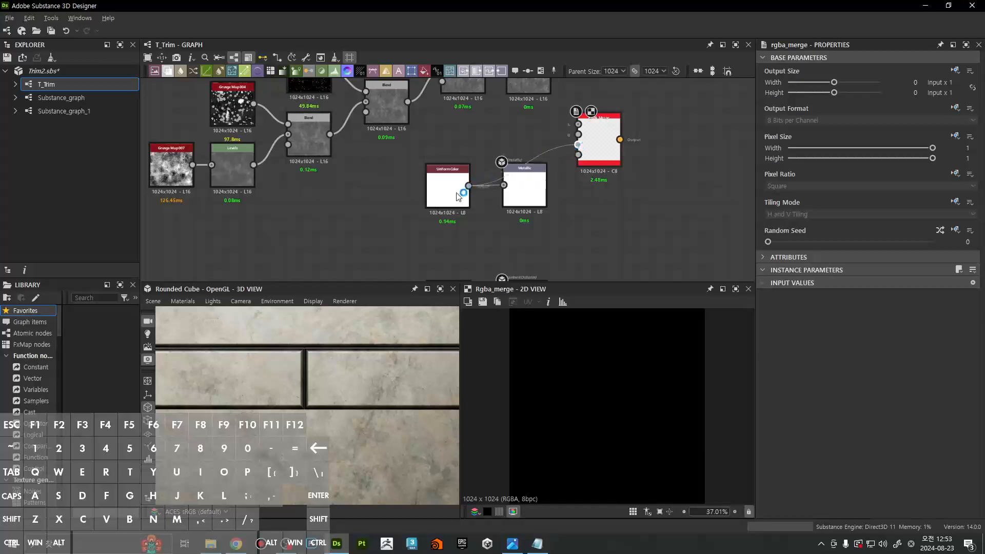
drag(529, 194, 541, 235)
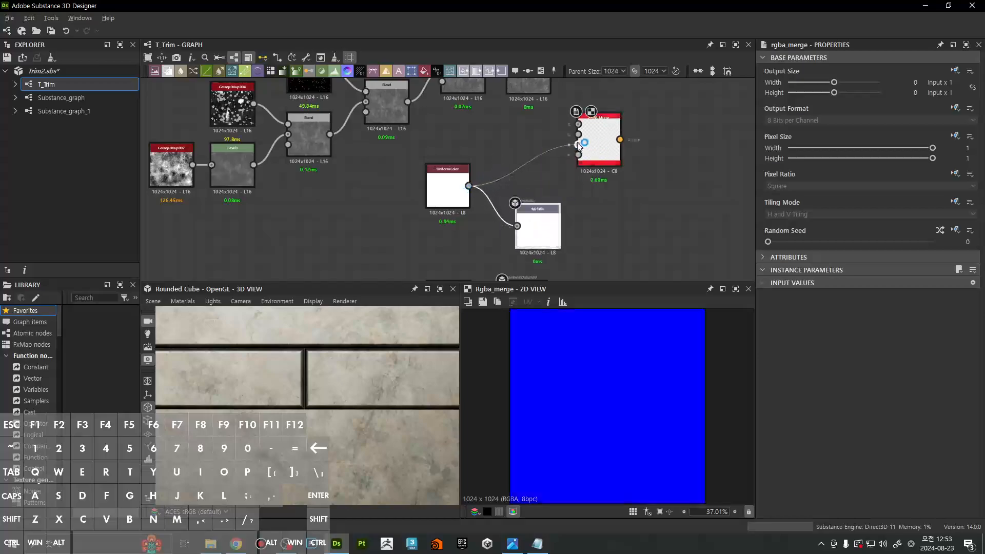
middle_drag(577, 142, 588, 166)
click(456, 215)
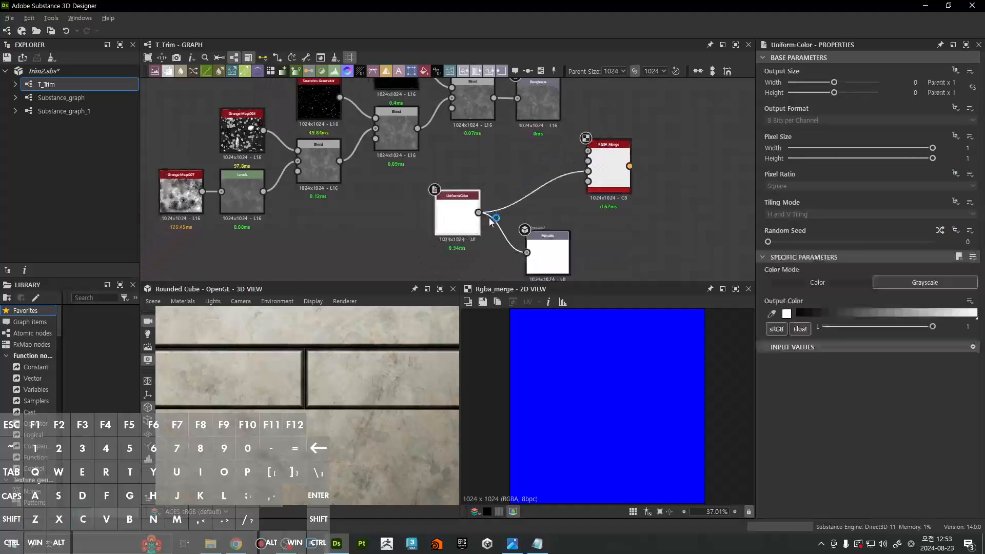
Try connecting the white Uniform Color to RGBA Merge's Green input and inspect the cube's surface in the 3D view
drag(490, 221, 587, 160)
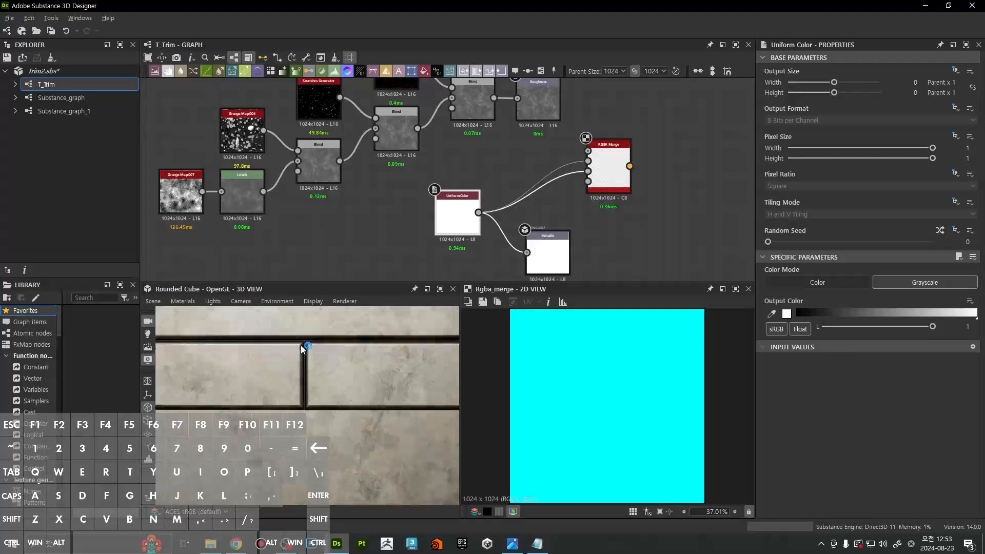
scroll(625, 377, down, 3)
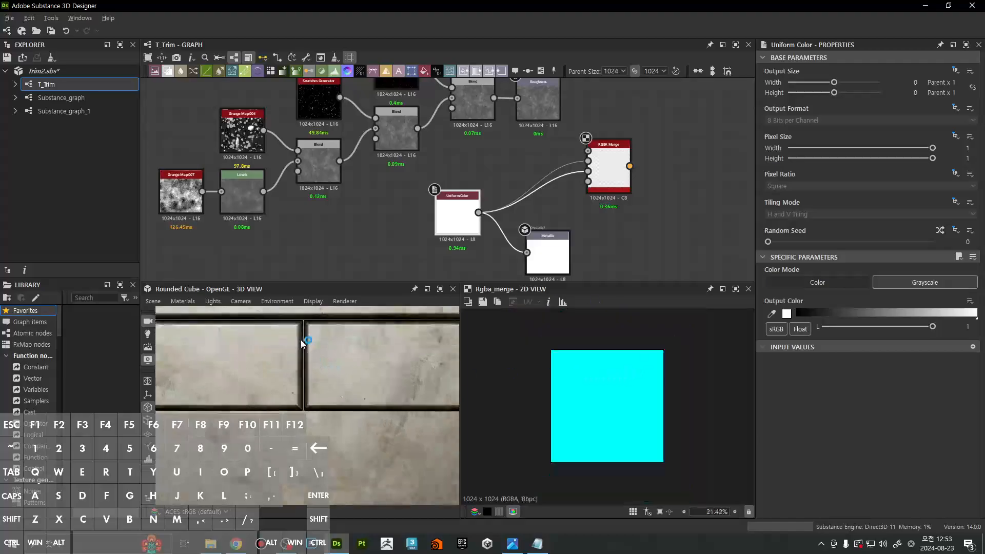
middle_drag(300, 339, 305, 346)
scroll(305, 346, up, 1)
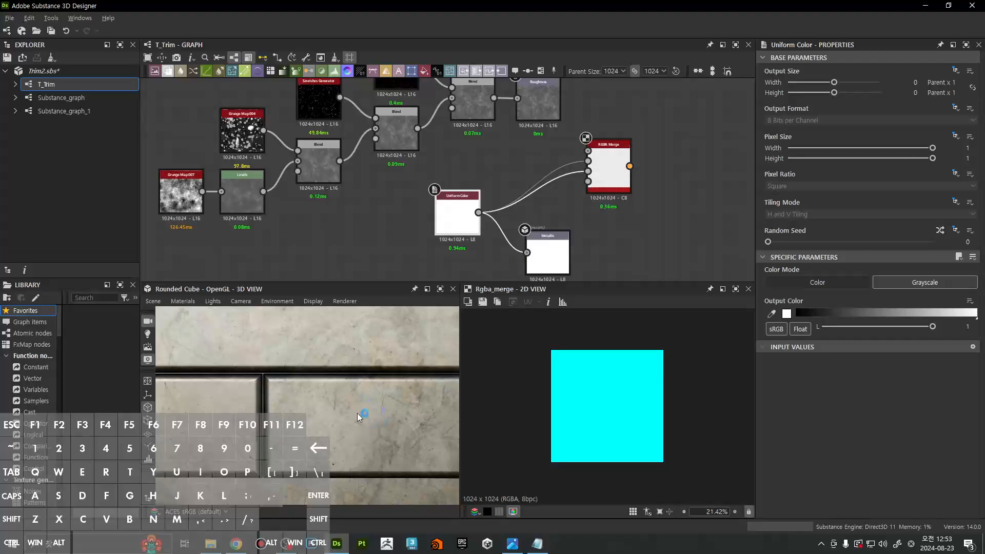
scroll(363, 388, down, 5)
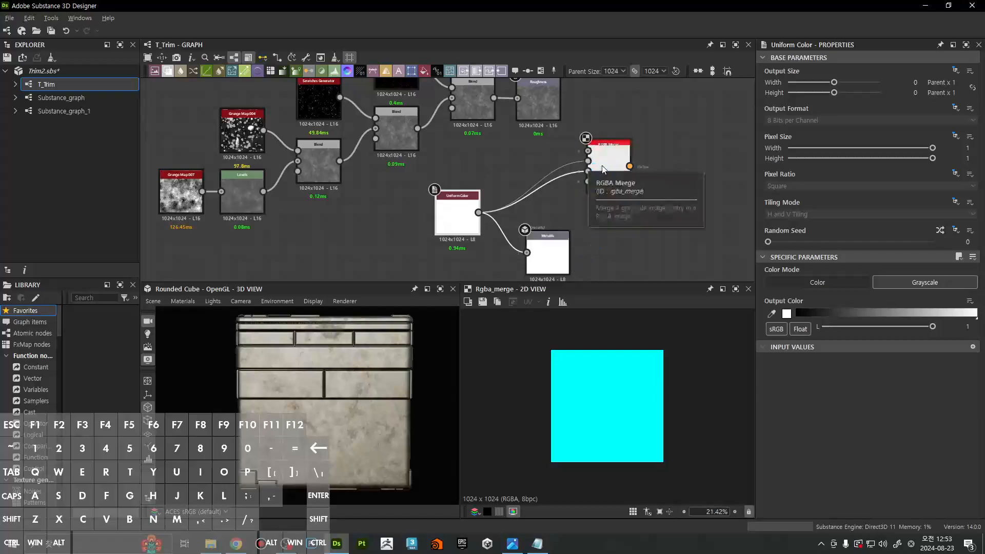
Disconnect RGBA Merge's Green input and link the white Uniform Color to its Red input instead
middle_drag(602, 169, 596, 199)
alt+click(582, 191)
drag(582, 180, 473, 242)
click(603, 184)
double_click(611, 193)
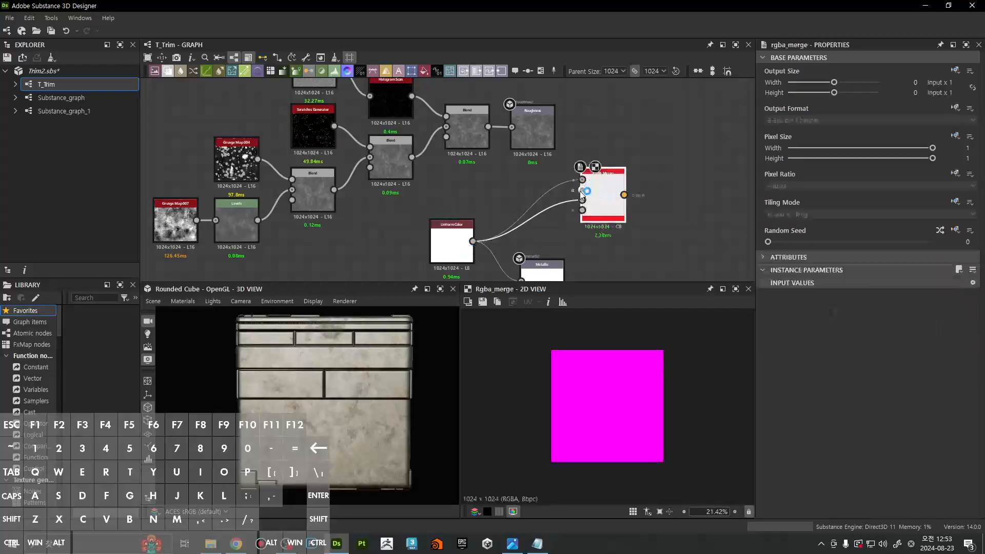
Connect the final roughness Blend to RGBA Merge's Green input and the white Uniform Color to its Alpha input
drag(592, 191, 622, 191)
drag(486, 131, 539, 208)
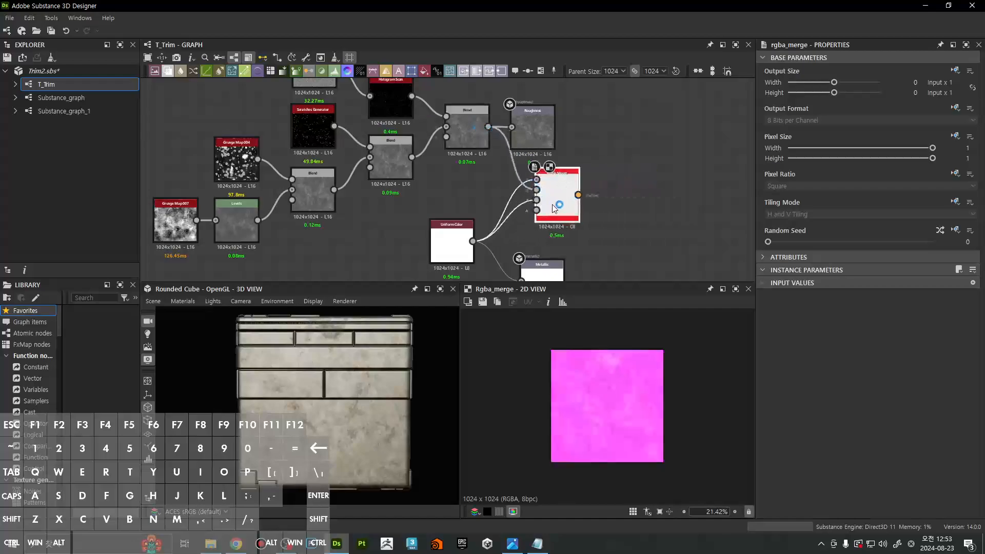
scroll(554, 207, down, 3)
scroll(574, 205, up, 2)
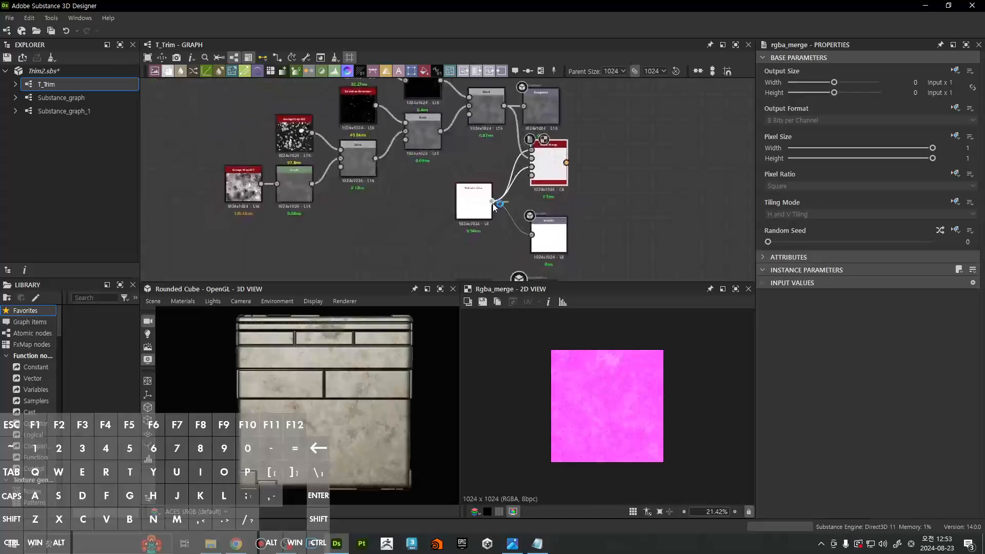
scroll(595, 164, up, 3)
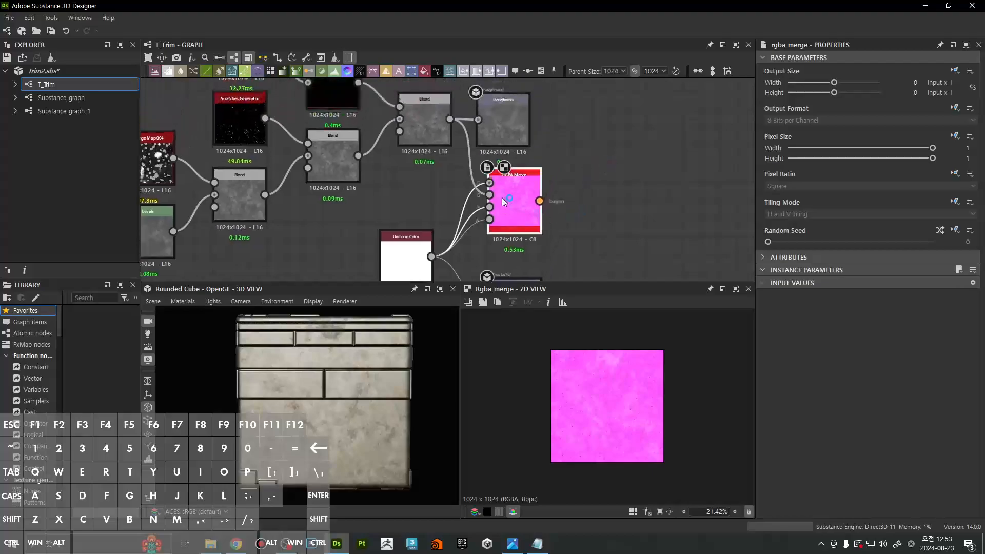
Check the wiring of RGBA Merge's inputs and shift the node farther from the white Uniform Color
middle_drag(493, 201, 517, 159)
click(430, 236)
scroll(514, 142, up, 5)
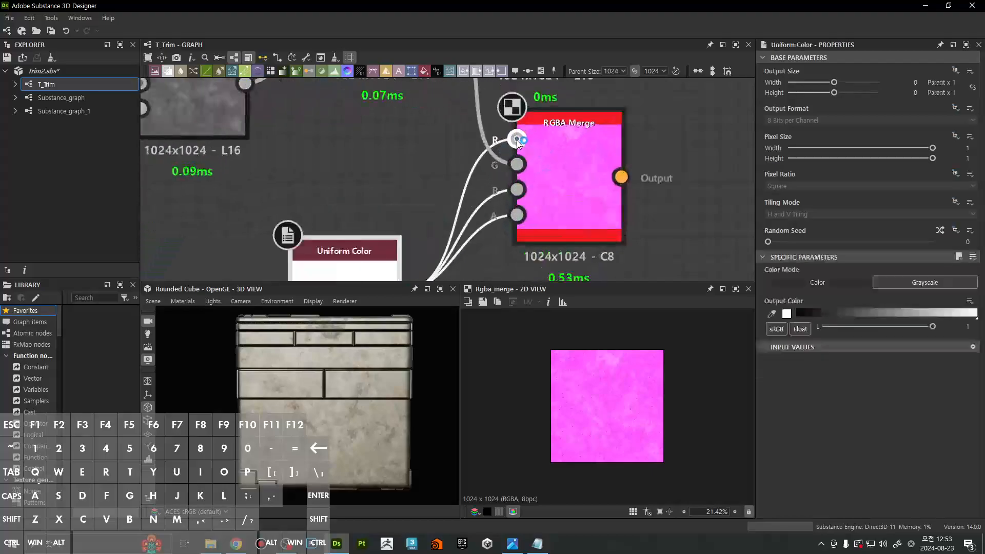
scroll(510, 152, down, 6)
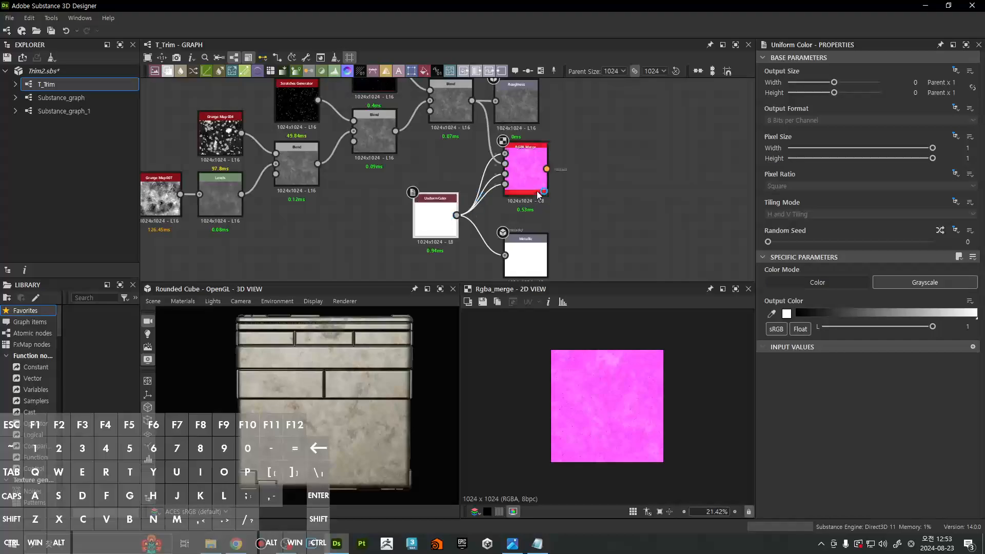
mouse_move(536, 191)
mouse_down()
mouse_move(590, 178)
mouse_move(553, 185)
mouse_up()
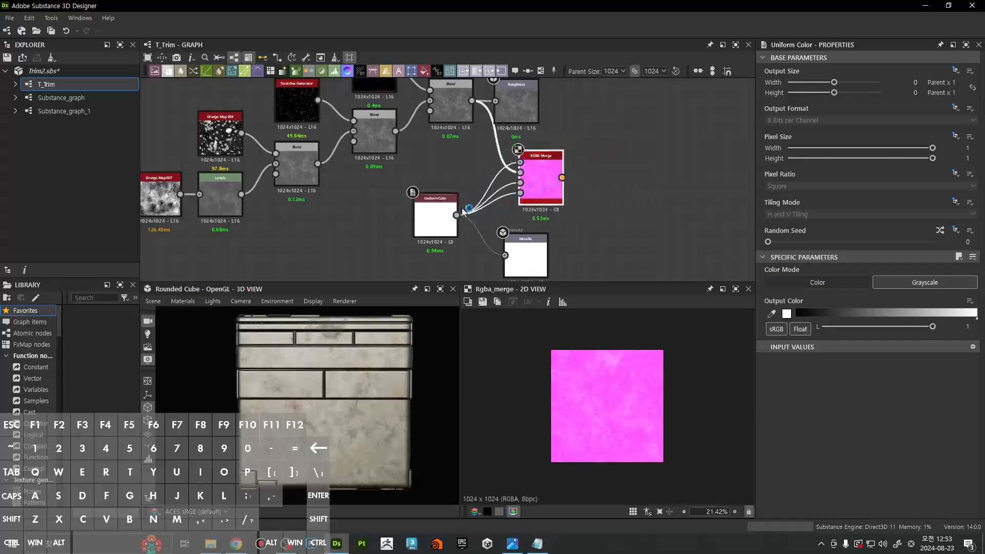
click(437, 209)
key(ctrl+c)
key(ctrl+v)
drag(456, 203, 442, 168)
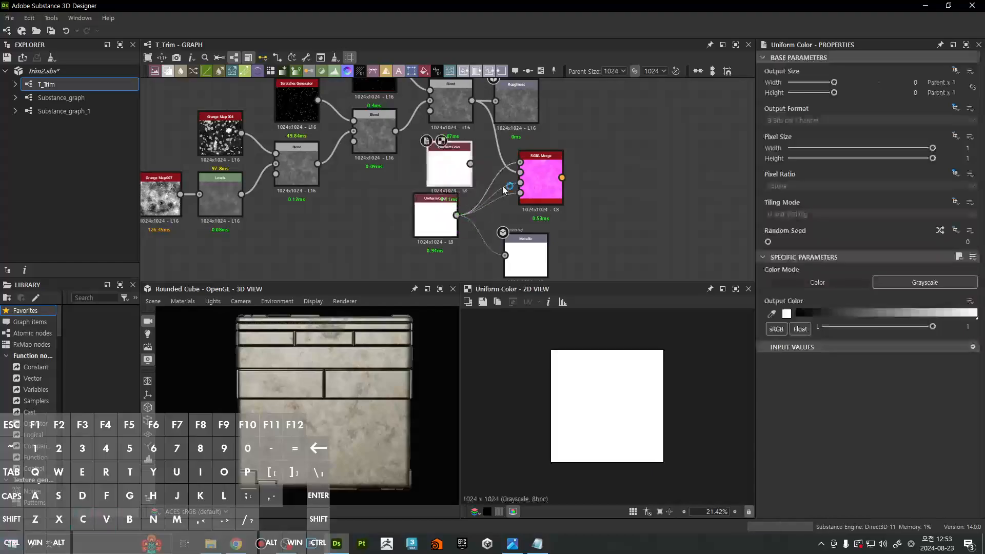
key(Delete)
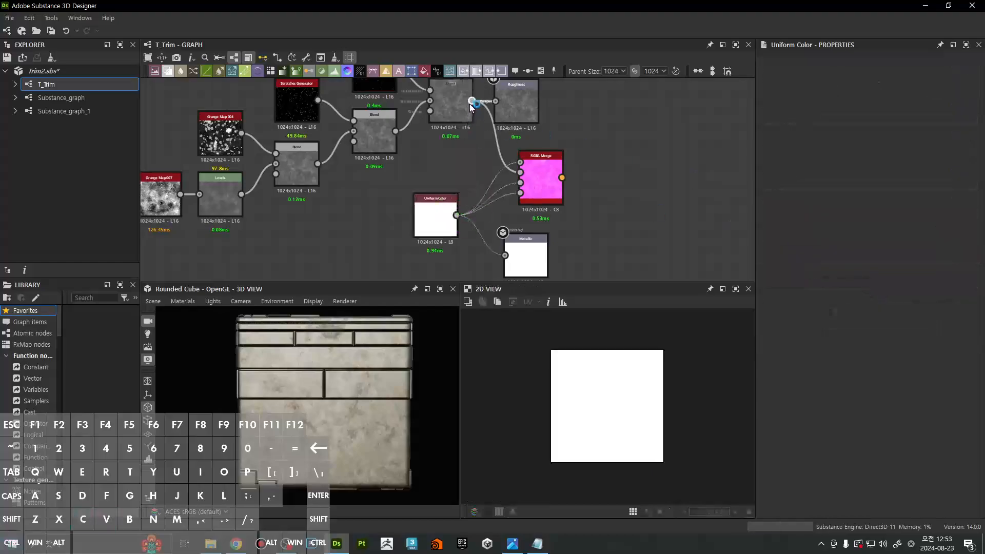
Try feeding the final roughness Blend into RGBA Merge's Red input and preview the merged result
click(536, 175)
scroll(554, 216, up, 4)
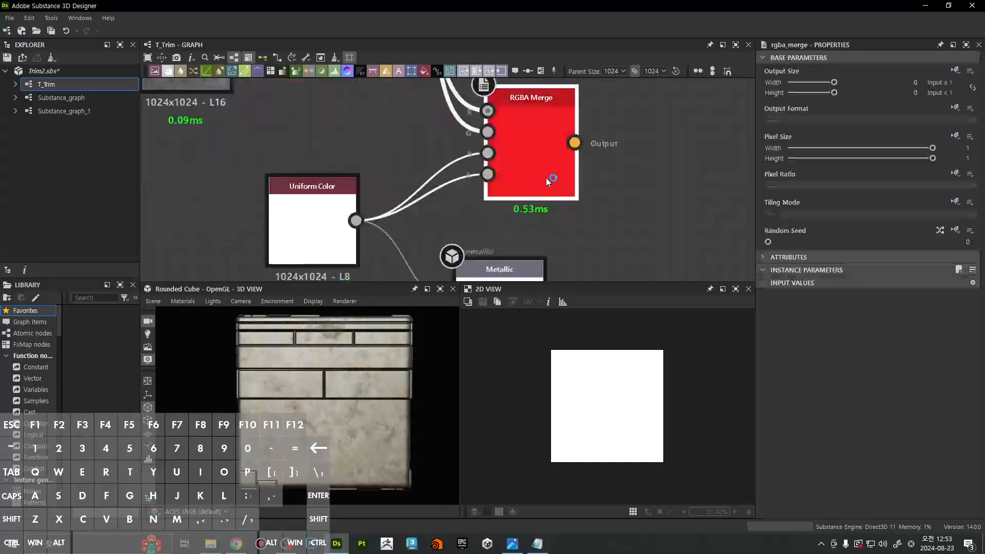
double_click(547, 178)
Add a Blend node with RGBA Merge as its background and set its output format to 8 Bits per Channel
middle_drag(661, 140, 599, 162)
click(600, 163)
key(space)
text(blend)
key(Return)
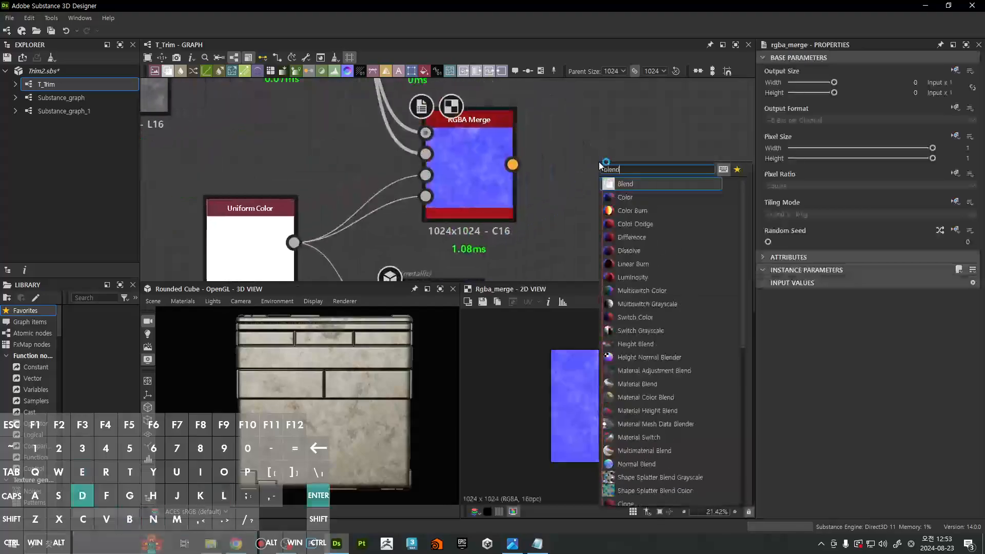
drag(513, 164, 552, 167)
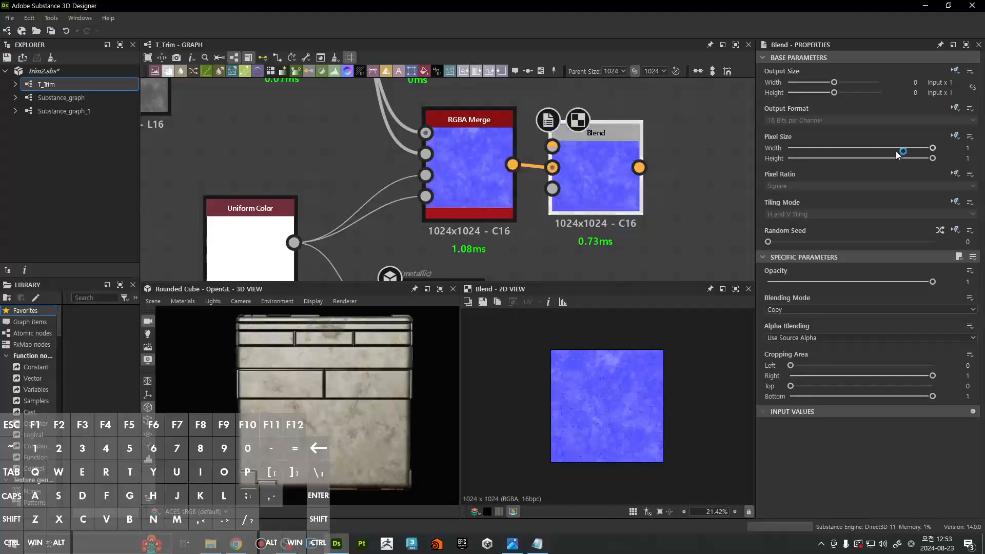
click(956, 109)
click(954, 145)
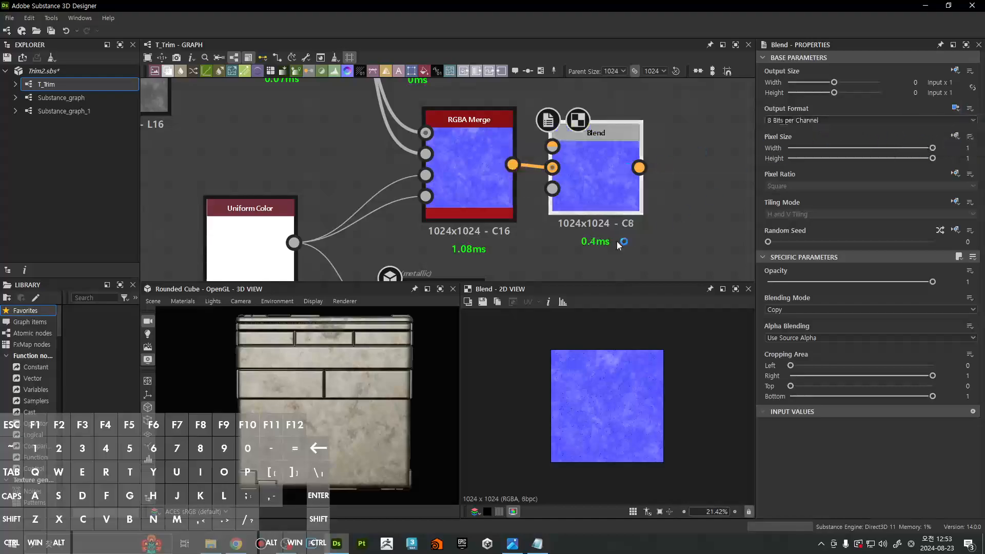
Link the white Uniform Color to RGBA Merge's Red input and space RGBA Merge and its 8-bit Blend farther out
scroll(574, 192, down, 4)
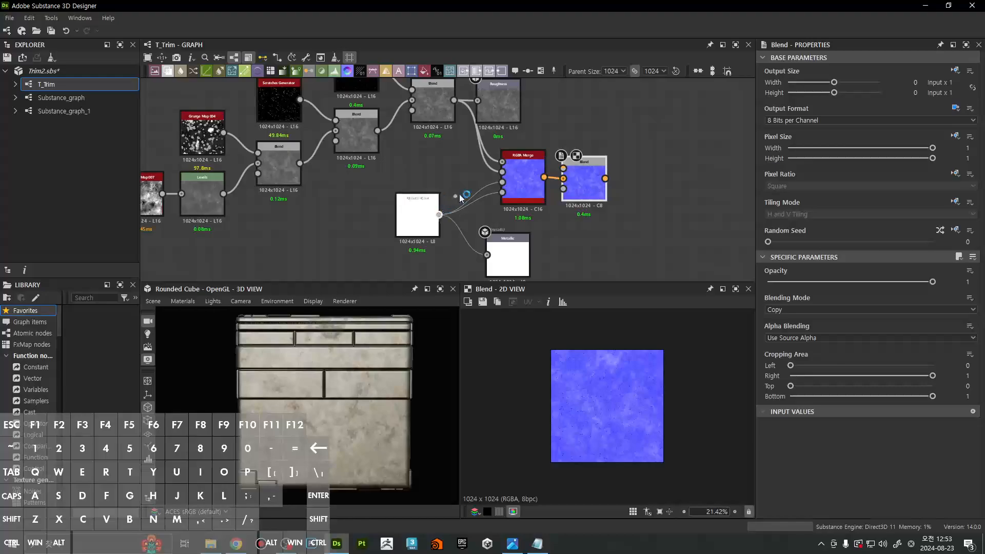
drag(459, 195, 502, 161)
drag(587, 185, 647, 184)
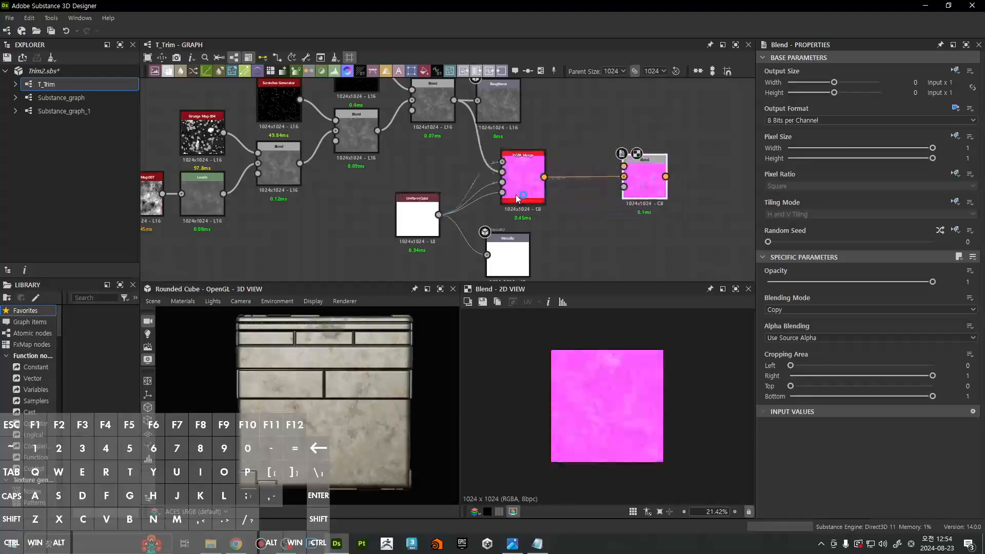
ctrl+drag(516, 195, 563, 190)
ctrl+drag(681, 186, 631, 180)
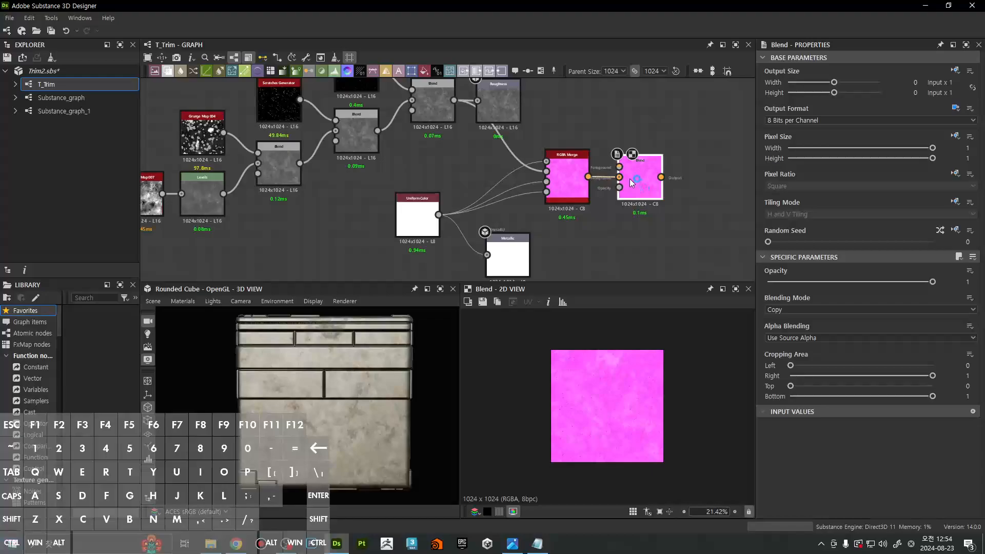
Move the Roughness and Metallic output nodes over to line up with RGBA Merge
middle_drag(629, 179, 601, 209)
ctrl+drag(472, 146, 550, 135)
middle_drag(515, 256, 510, 174)
ctrl+drag(485, 219, 546, 216)
scroll(598, 197, down, 3)
middle_drag(595, 166, 549, 208)
scroll(549, 207, up, 5)
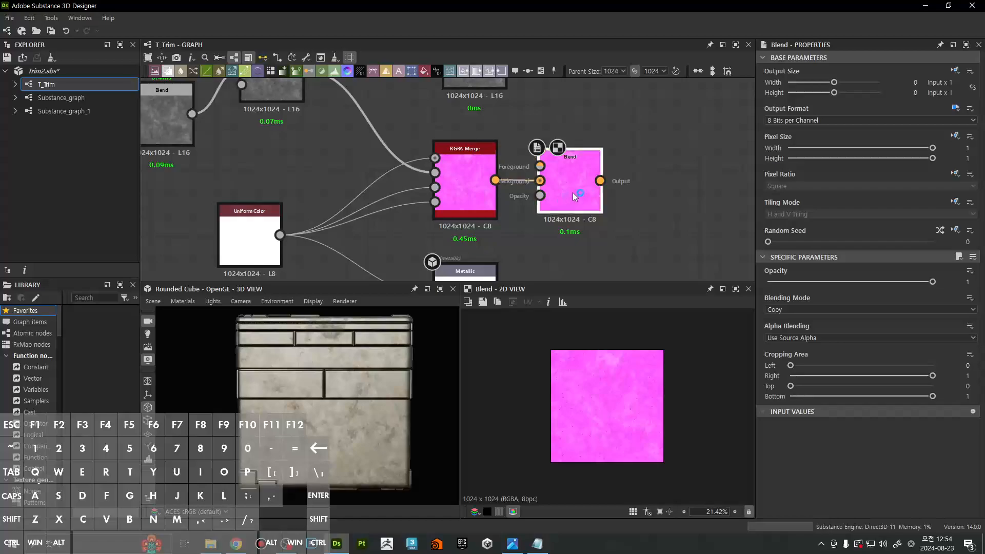
scroll(569, 194, down, 3)
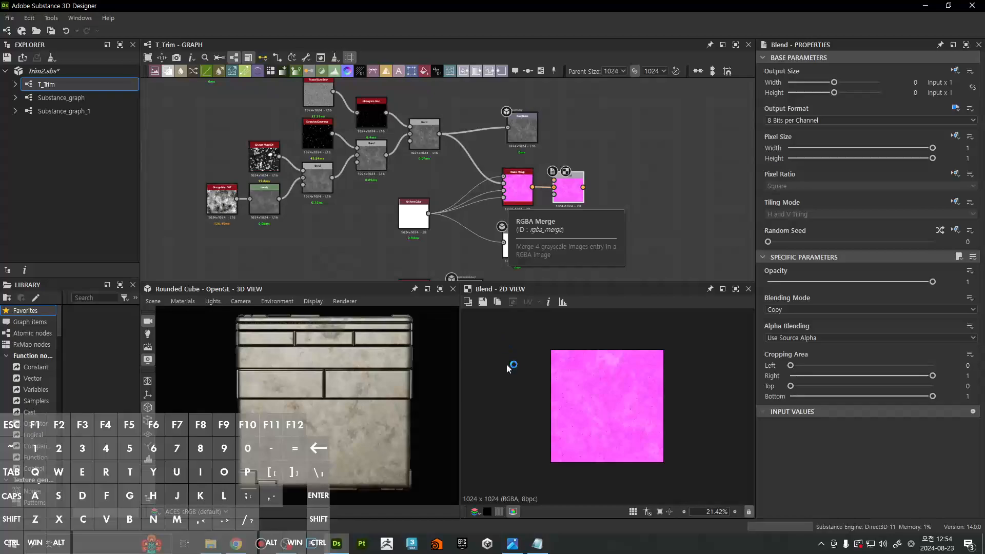
Inspect the cube's grooves in the 3D view and move the Height output node lower in the graph
scroll(347, 382, up, 5)
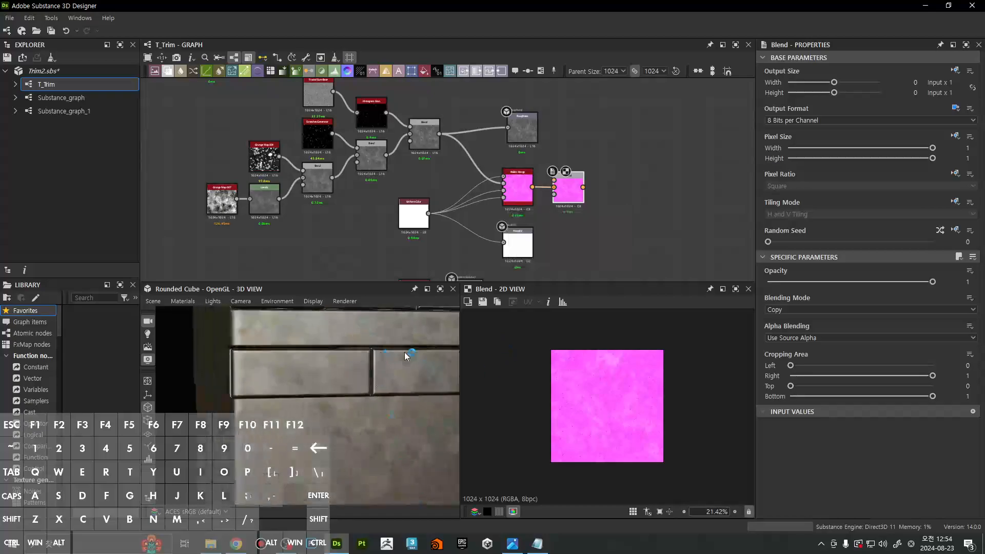
scroll(378, 386, down, 5)
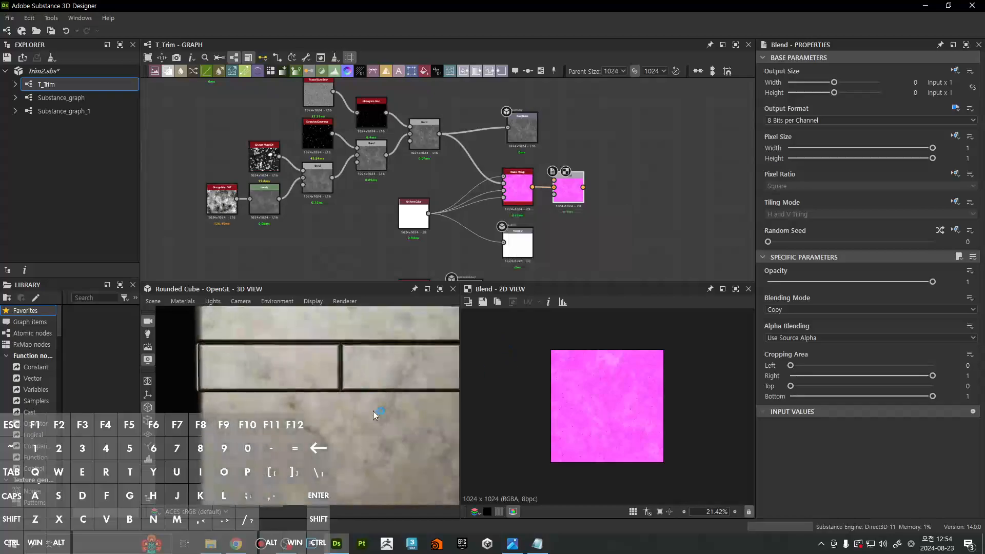
scroll(604, 183, down, 5)
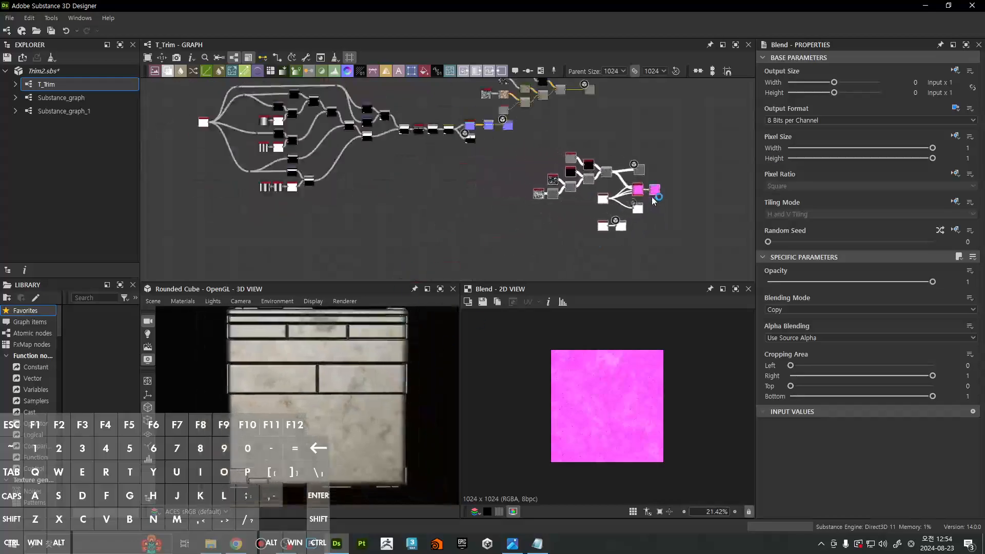
scroll(503, 155, up, 5)
scroll(437, 203, up, 1)
middle_drag(501, 199, 493, 244)
drag(428, 212, 412, 238)
Add a Curvature Sobel node fed by the Height to Normal World Units output
key(space)
text(cur)
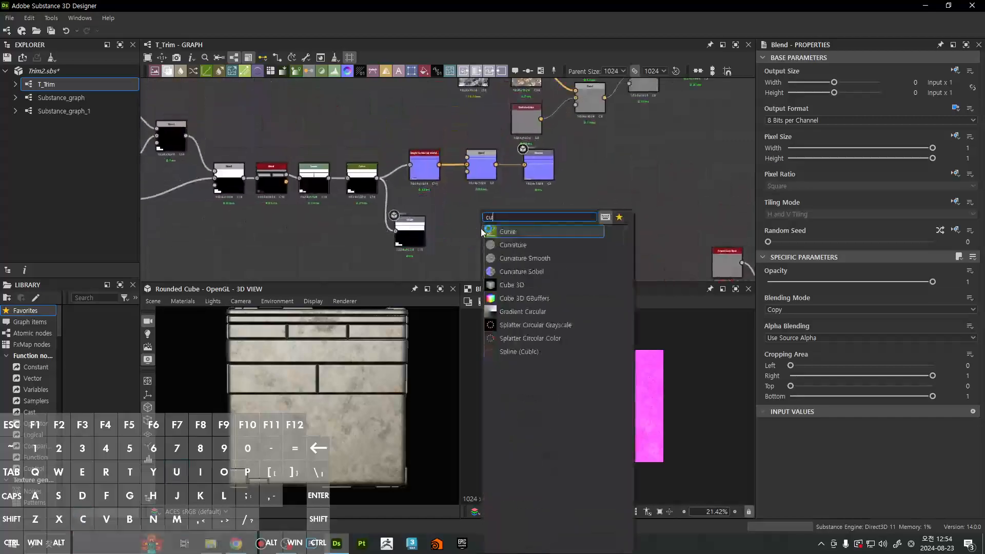
click(544, 271)
scroll(431, 151, up, 2)
drag(466, 213, 478, 229)
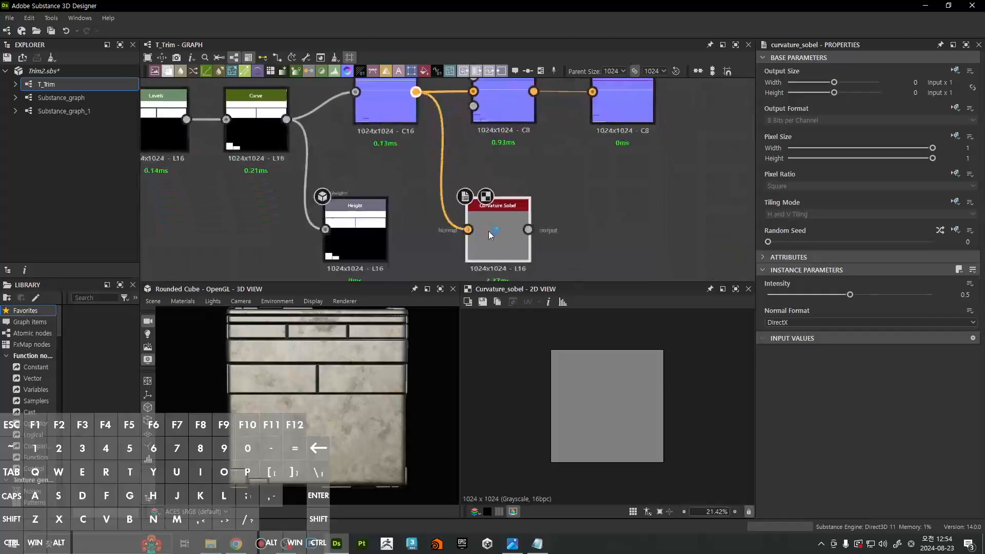
Compare the Curvature Sobel and Height to Normal World Units results around the groove corner in the 2D view
scroll(610, 377, up, 5)
scroll(605, 380, up, 3)
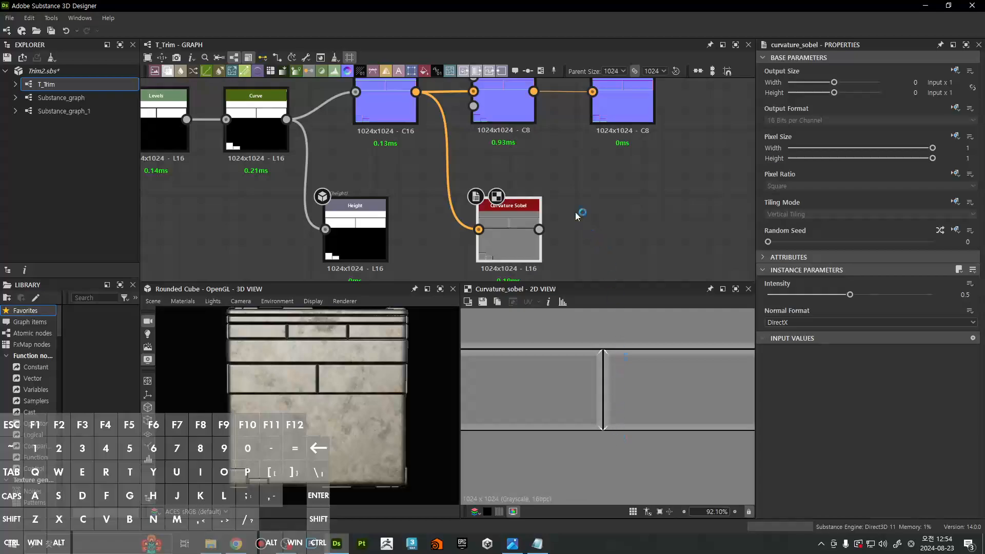
double_click(414, 121)
scroll(603, 345, up, 4)
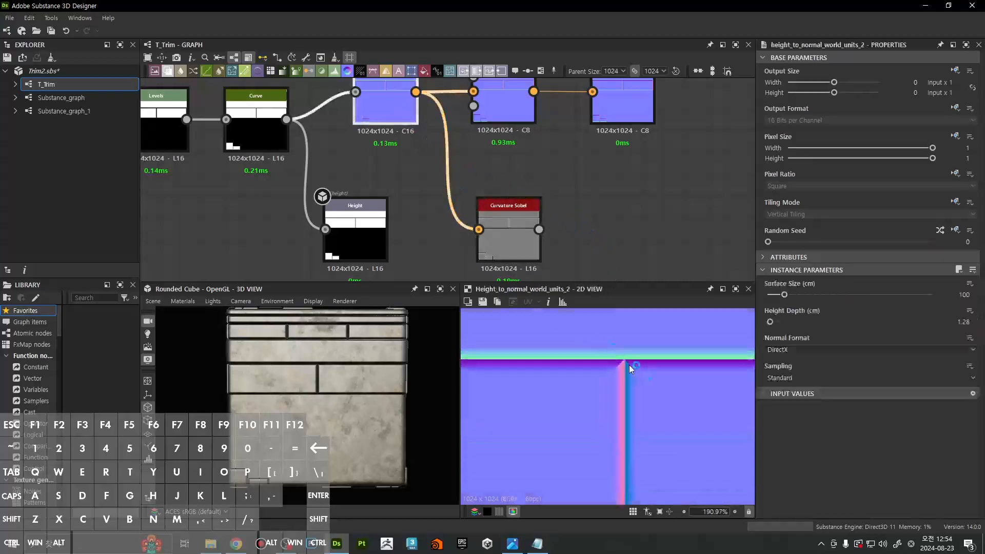
double_click(508, 233)
scroll(654, 385, up, 3)
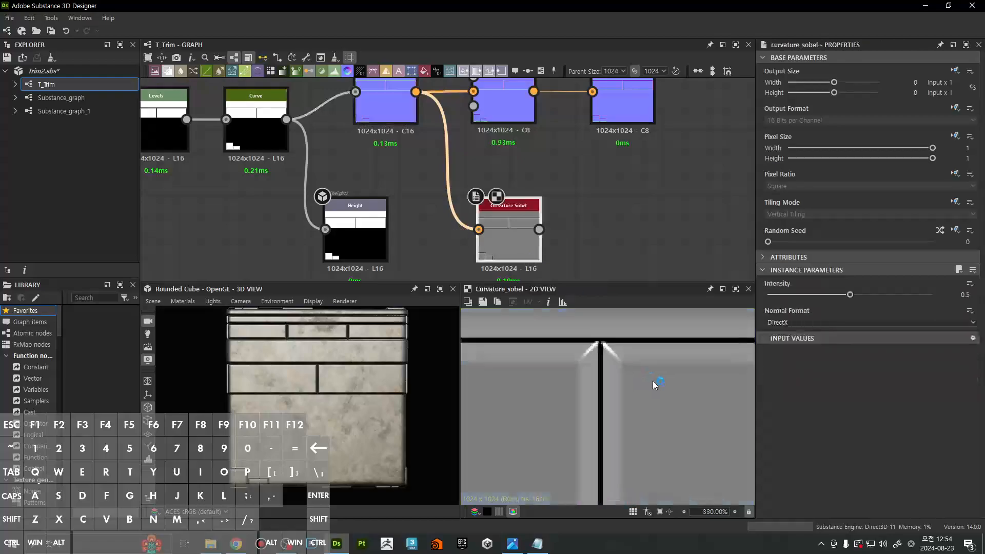
scroll(573, 187, down, 4)
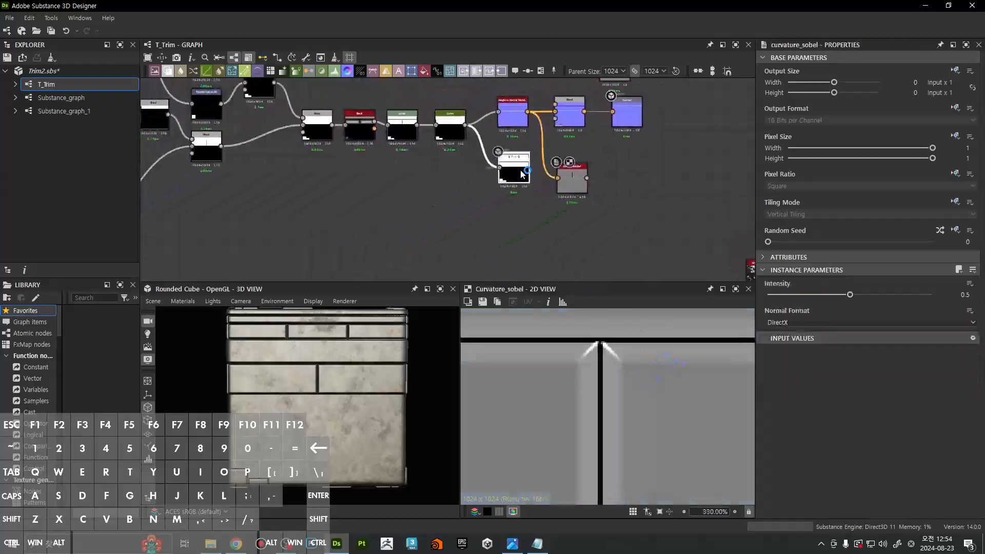
Move Curvature Sobel below the Height output and preview the Curve and Levels results
drag(573, 187, 483, 220)
scroll(450, 127, up, 3)
double_click(450, 127)
scroll(449, 127, down, 4)
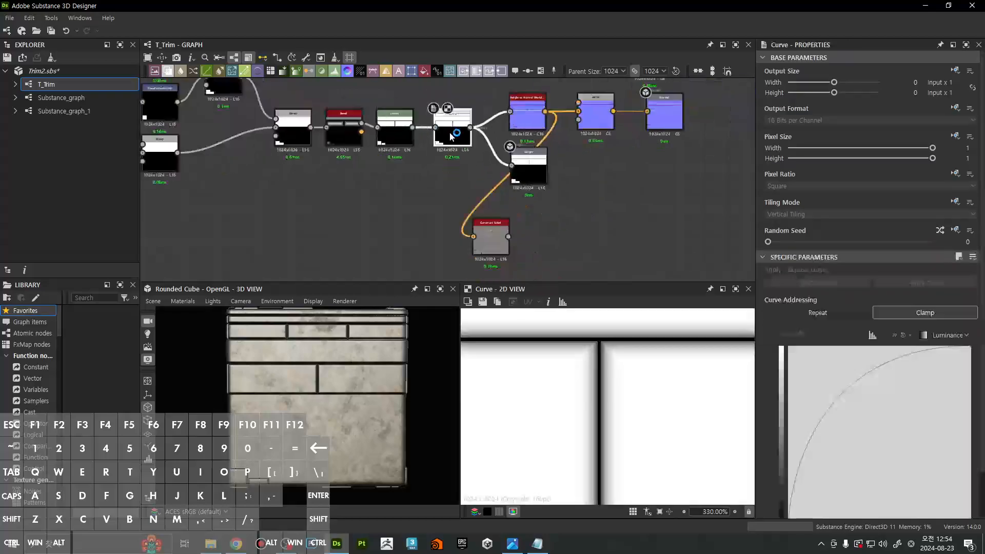
double_click(418, 135)
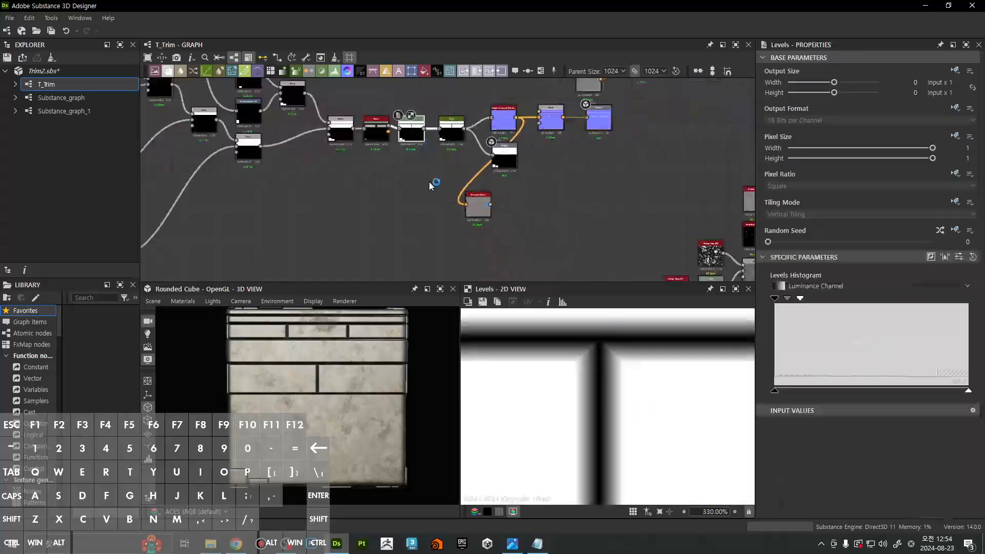
Add a Normal node beneath the height chain and connect the Levels output to its input
scroll(417, 170, up, 3)
key(space)
text(normal)
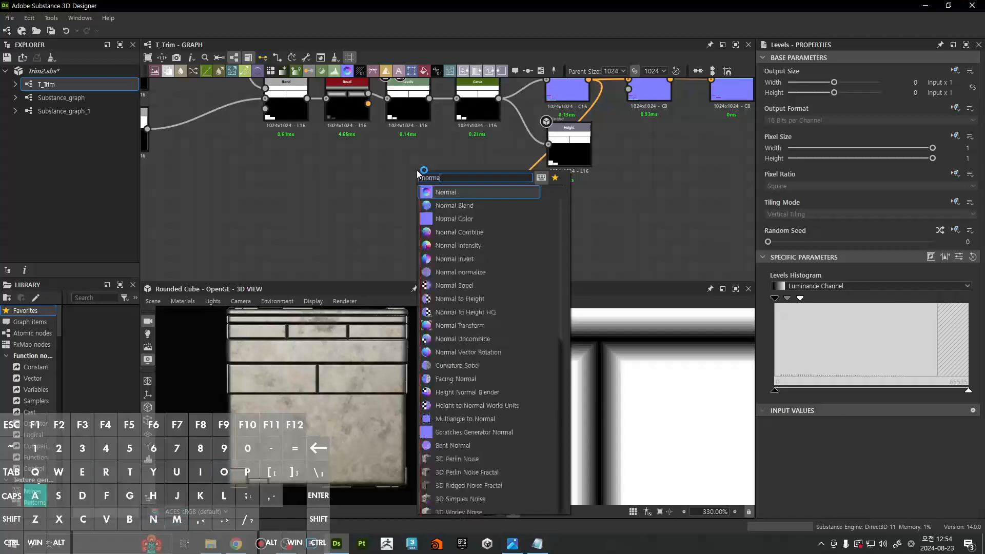
key(Return)
middle_drag(562, 102, 556, 145)
double_click(561, 129)
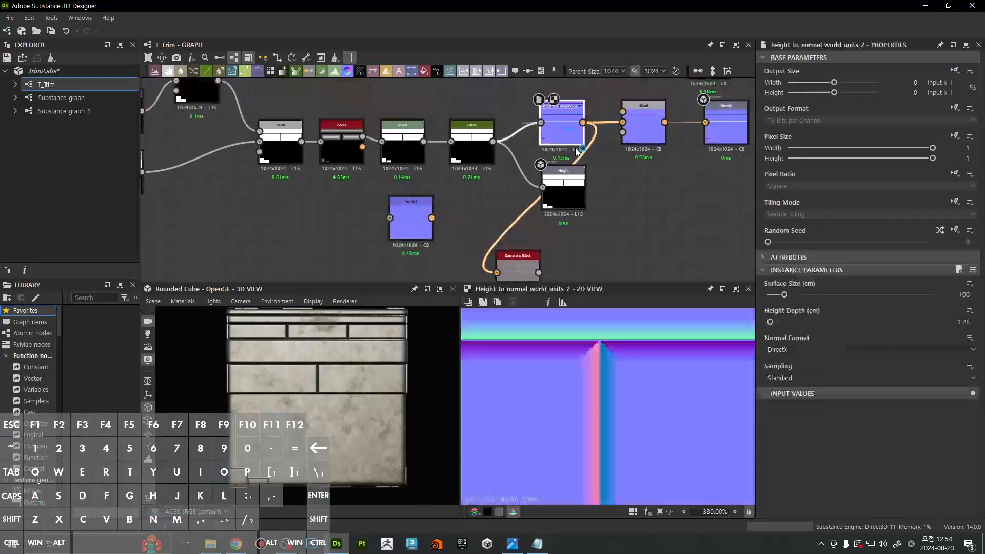
double_click(417, 217)
drag(423, 141, 389, 218)
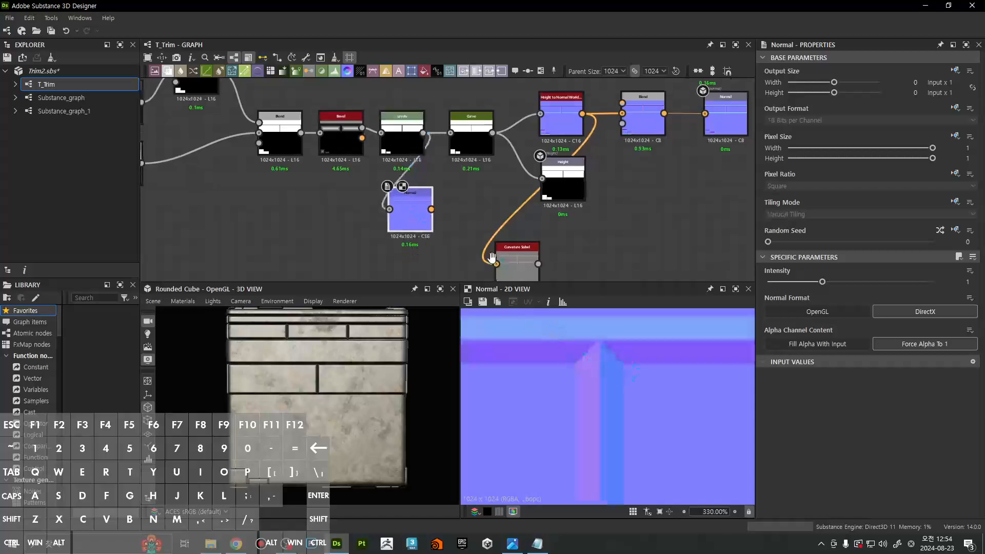
Set the Normal node's Intensity to 3 and connect it to Curvature Sobel, placing the two nodes side by side
middle_drag(508, 268, 500, 226)
drag(823, 281, 932, 281)
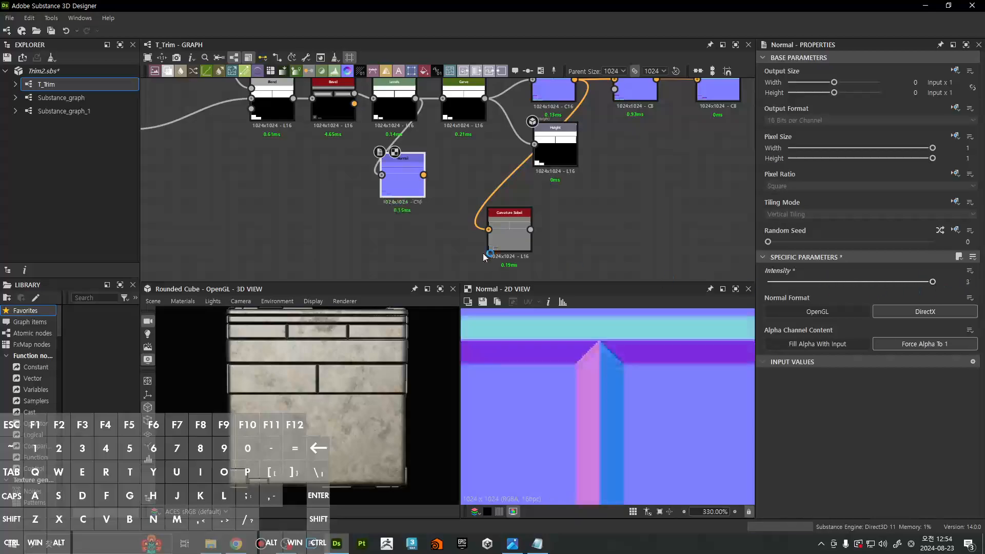
drag(423, 175, 448, 241)
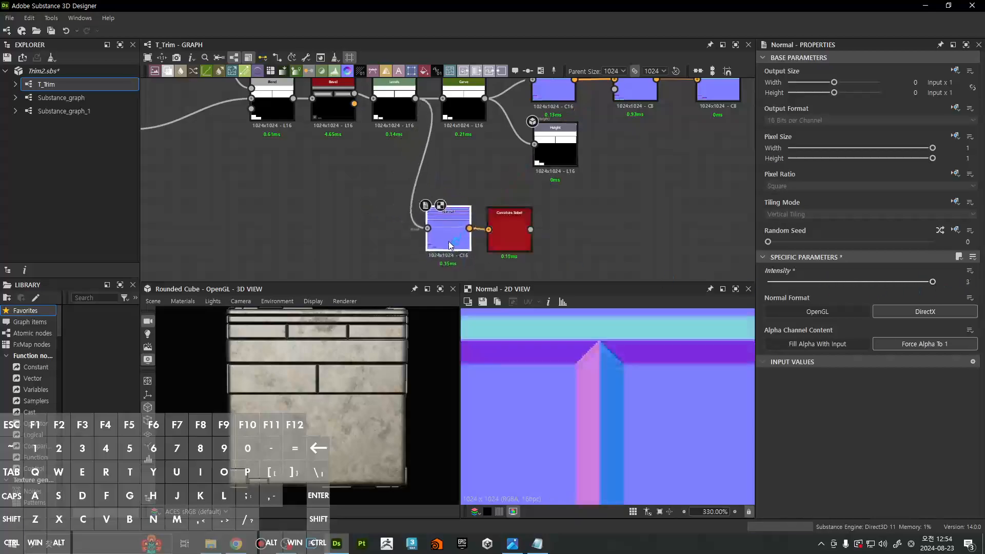
drag(392, 231, 556, 238)
click(484, 240)
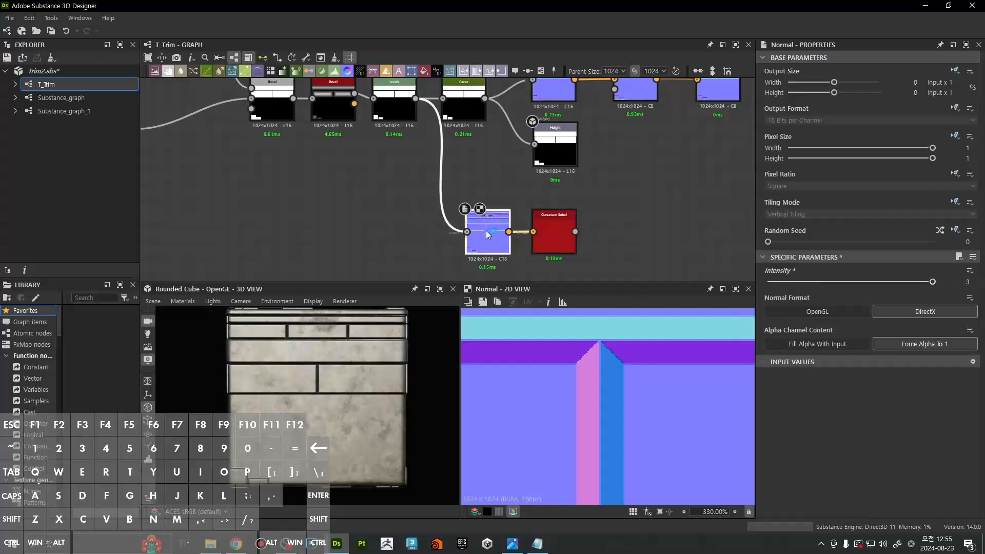
Examine the Curvature Sobel result's edge lines across the whole trim sheet in the 2D view
middle_drag(637, 140, 580, 164)
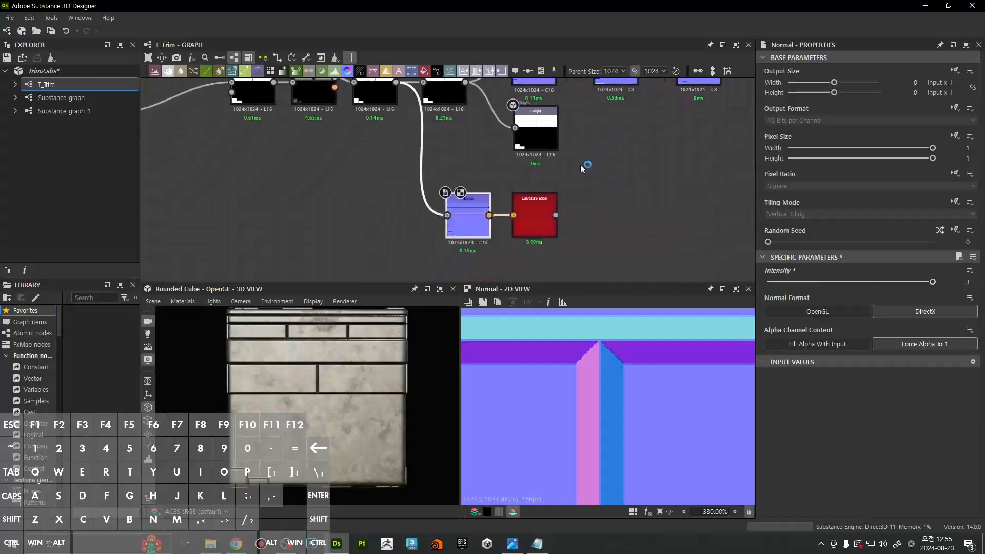
double_click(543, 224)
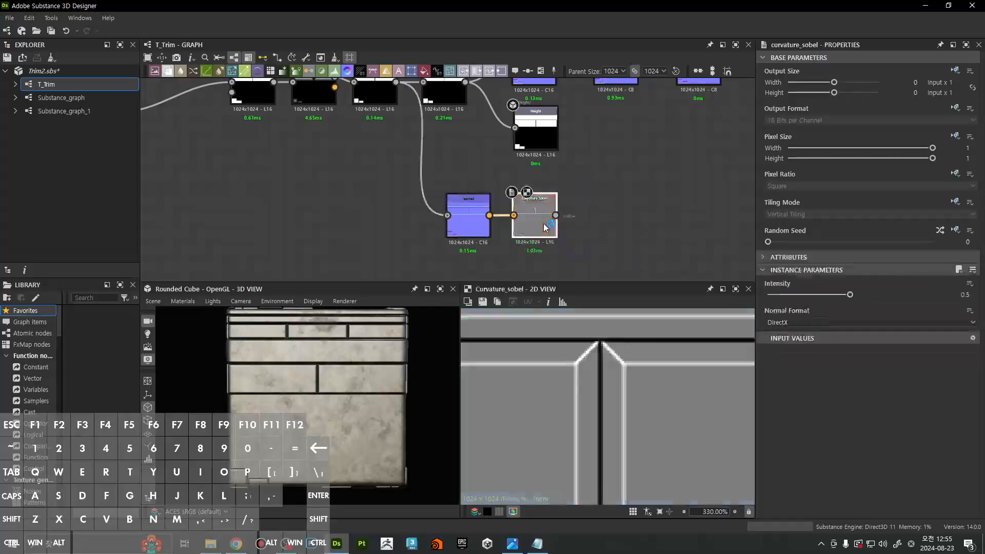
right_click(651, 261)
click(591, 379)
scroll(626, 382, down, 5)
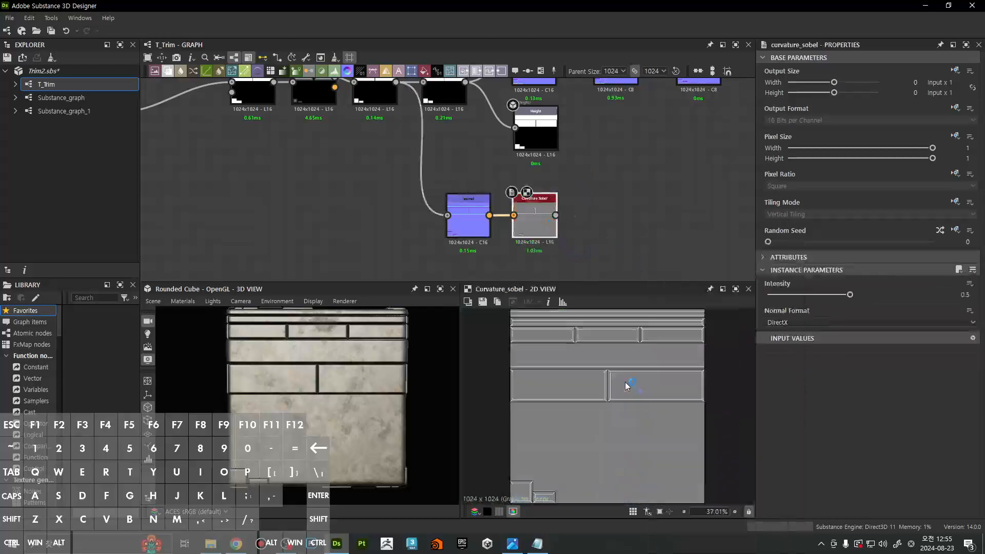
middle_drag(620, 363, 628, 383)
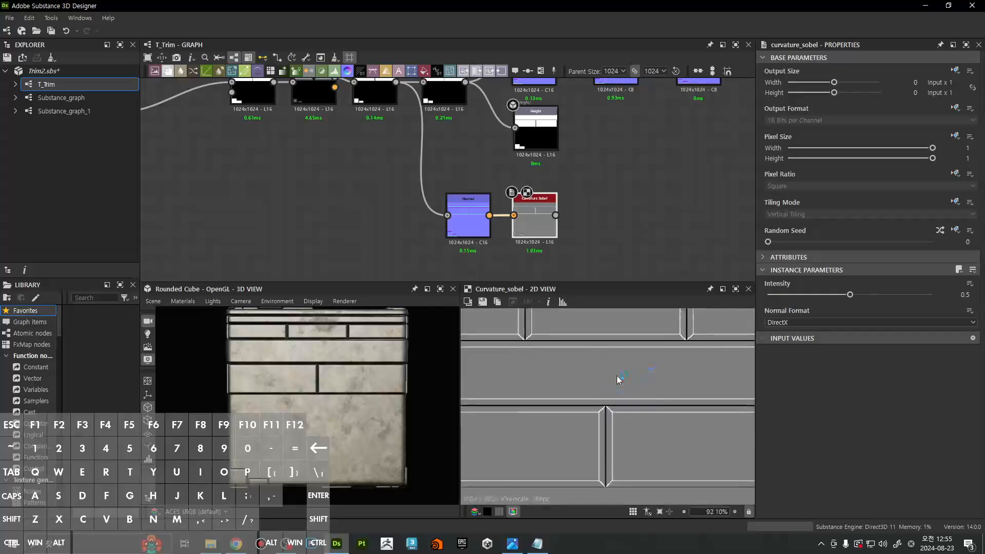
Add a Gradient Map node after Curvature Sobel and set its Color Mode to Grayscale
middle_drag(597, 208, 531, 205)
key(space)
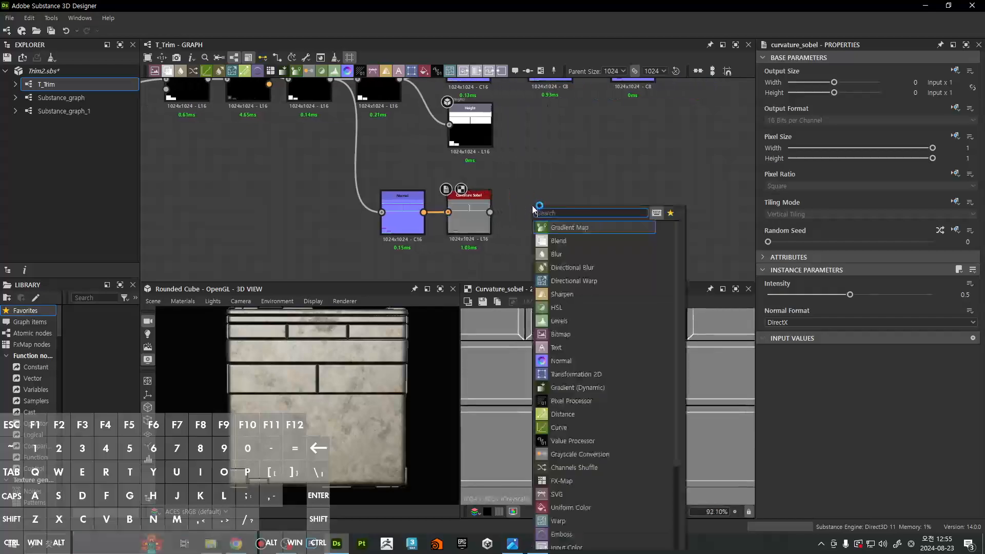
text(grad)
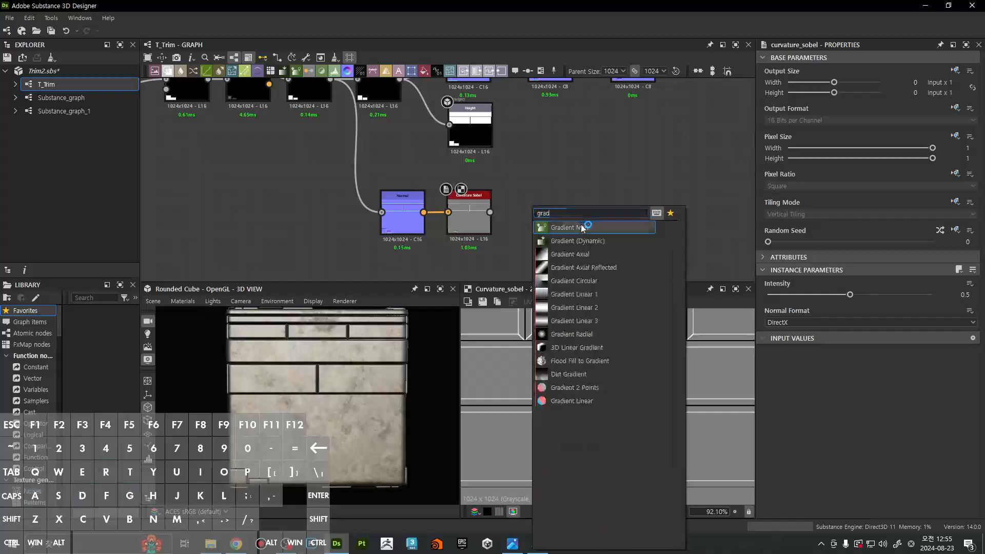
click(583, 227)
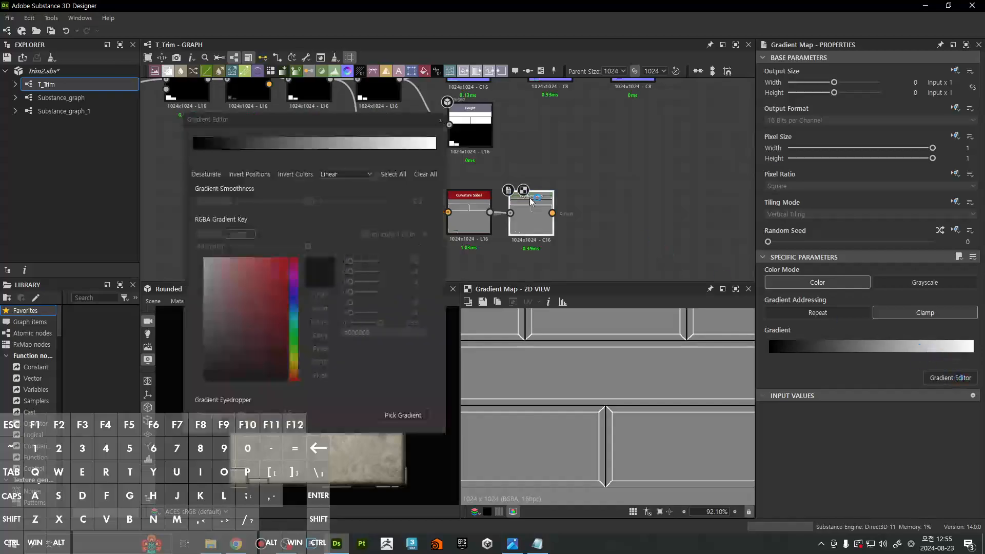
click(924, 282)
scroll(555, 348, up, 3)
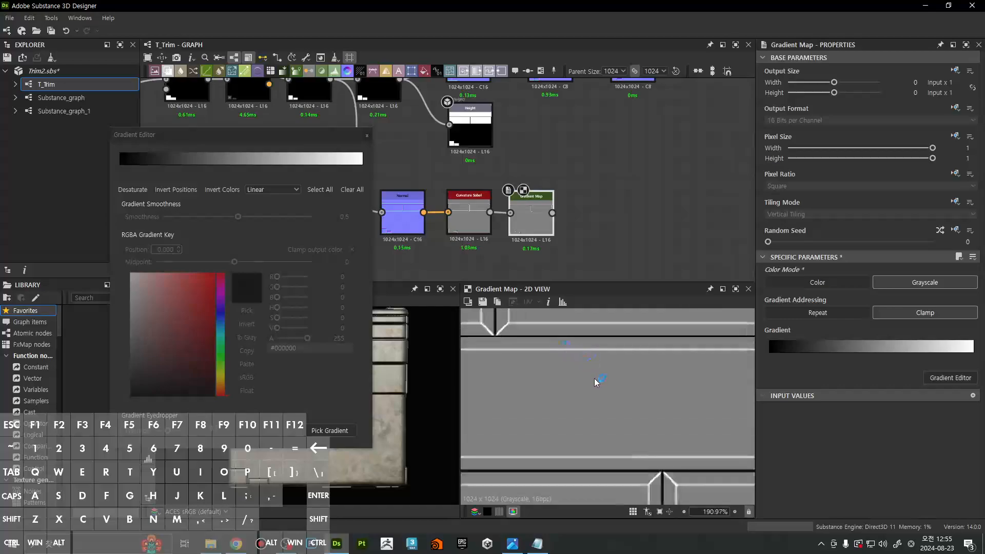
Add a middle key to the Gradient Map's gradient at position 0.5 and set its colour to black
click(247, 165)
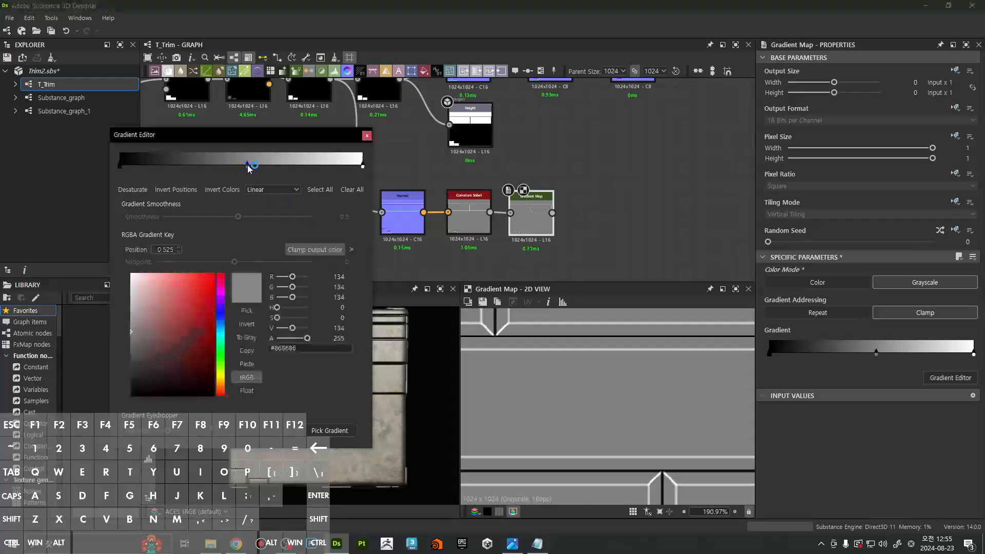
drag(248, 168, 243, 170)
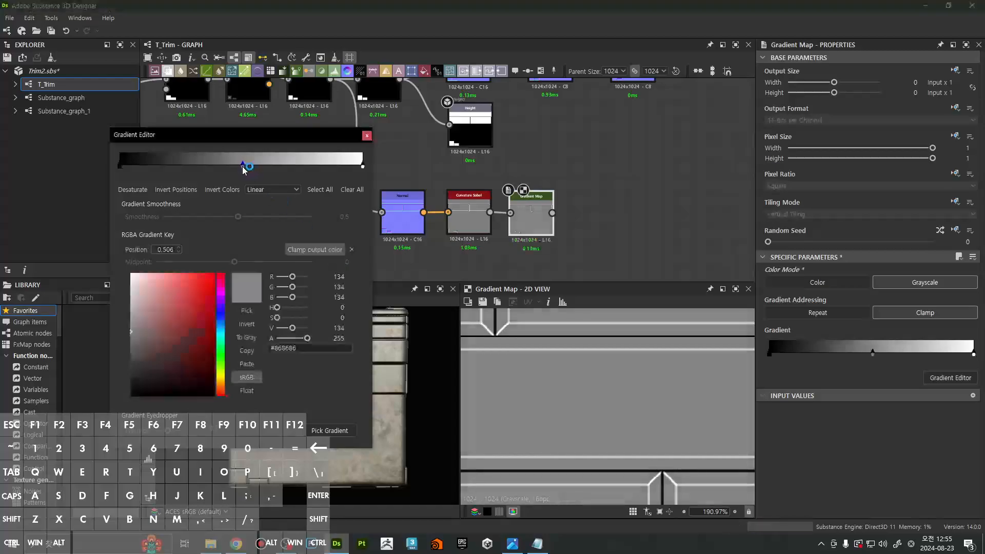
drag(158, 250, 203, 251)
text(0.5)
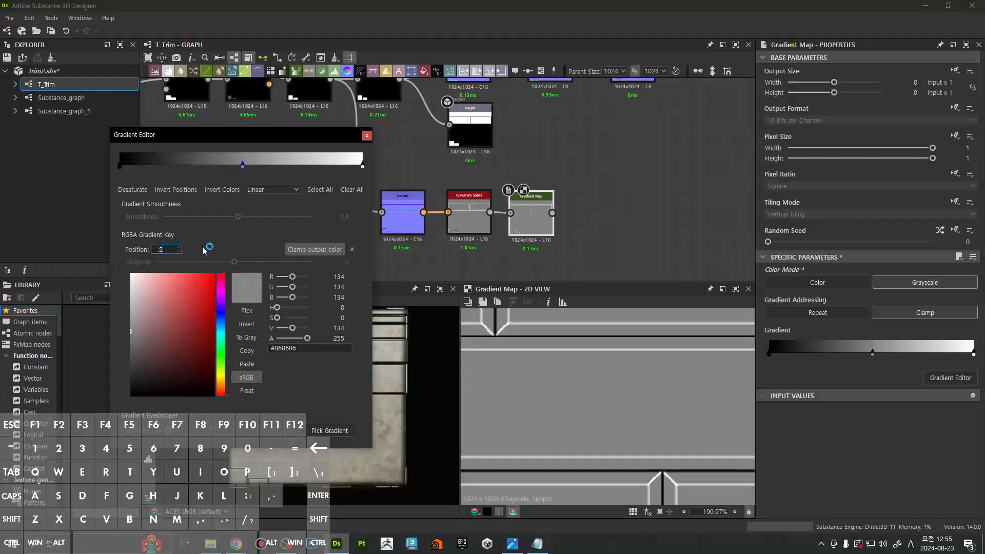
key(Return)
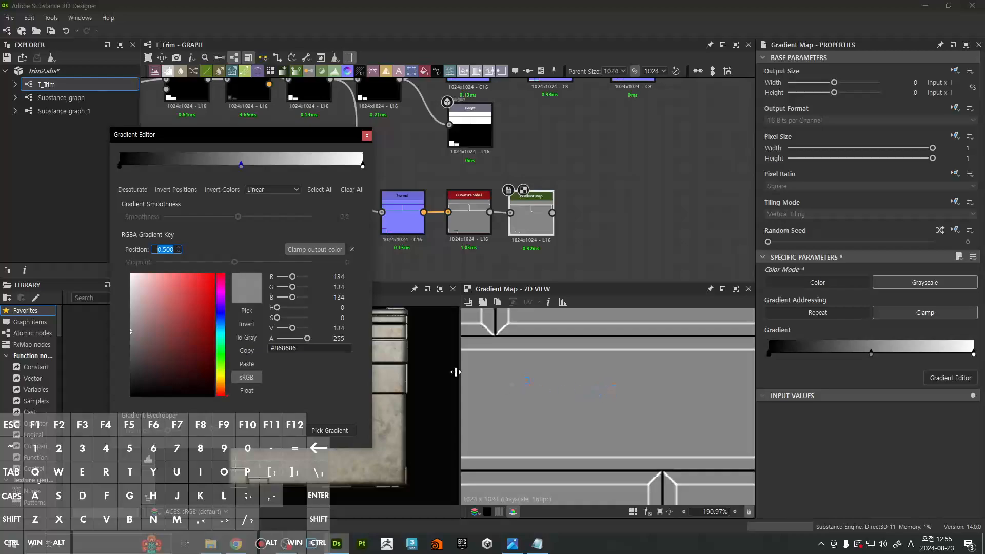
drag(293, 331, 237, 329)
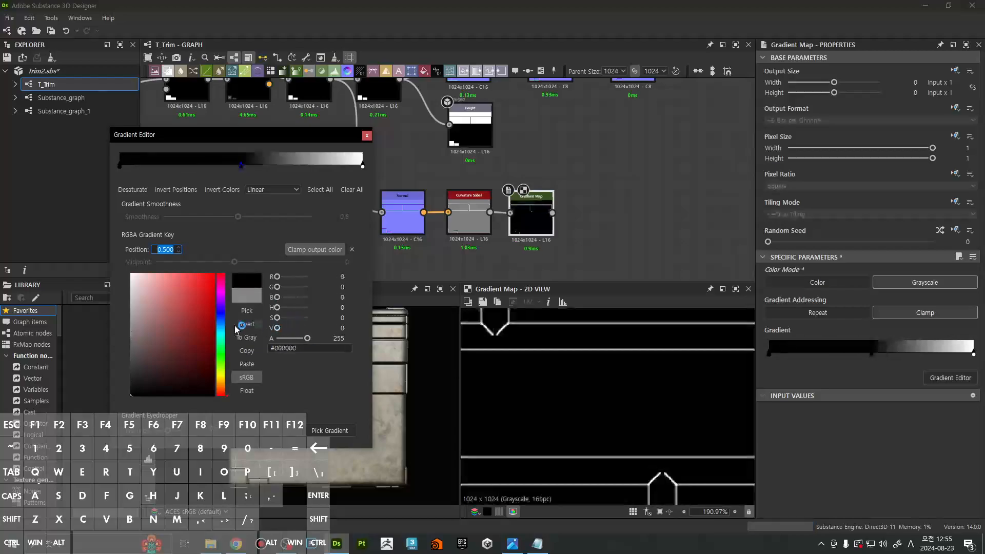
key(f)
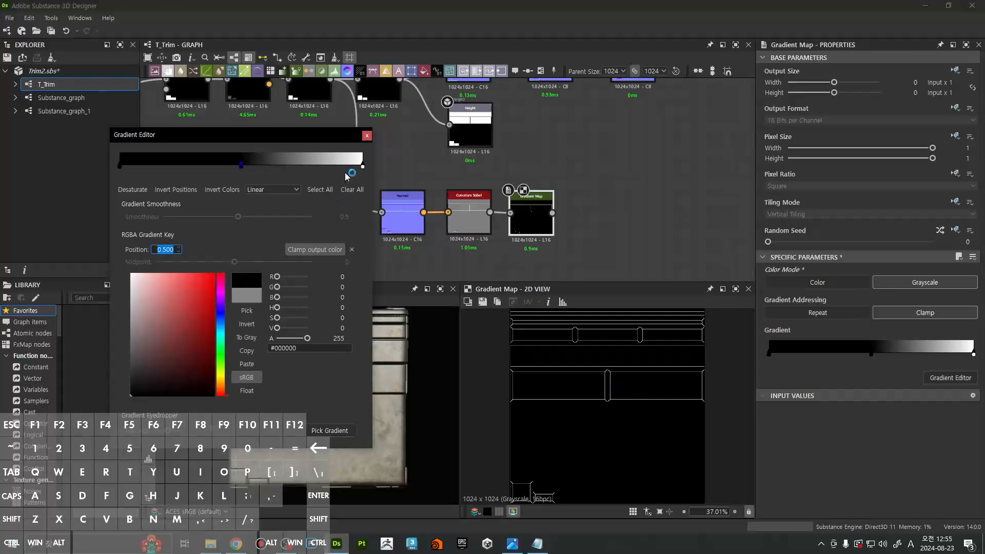
scroll(641, 370, up, 8)
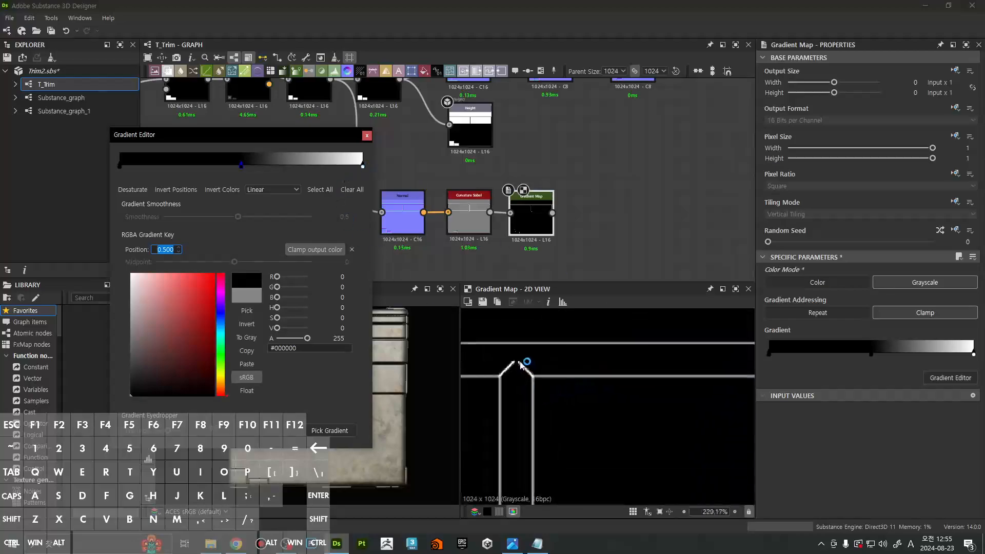
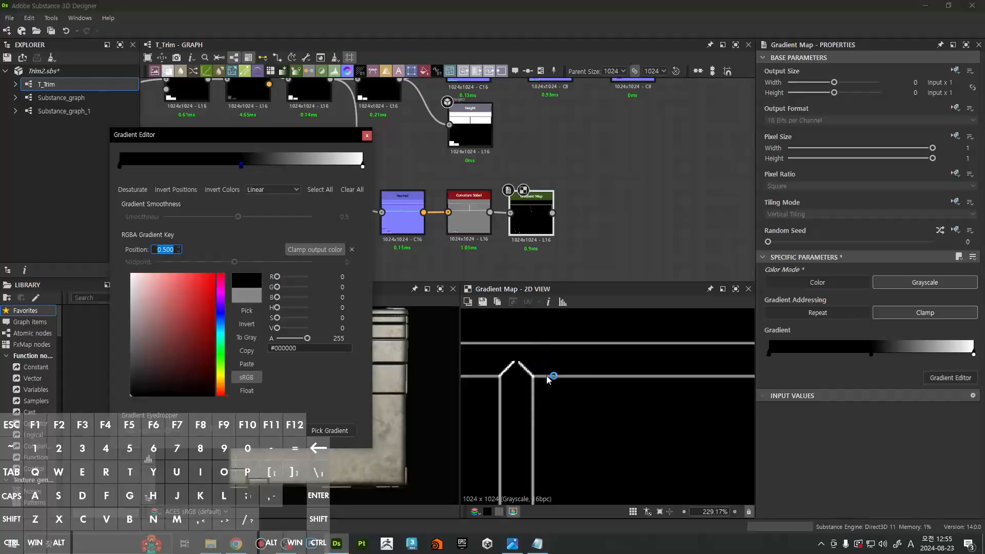
Compare the Curvature Sobel and Gradient Map results in the 2D view and nudge the Gradient Map node slightly away from Curvature Sobel
double_click(469, 225)
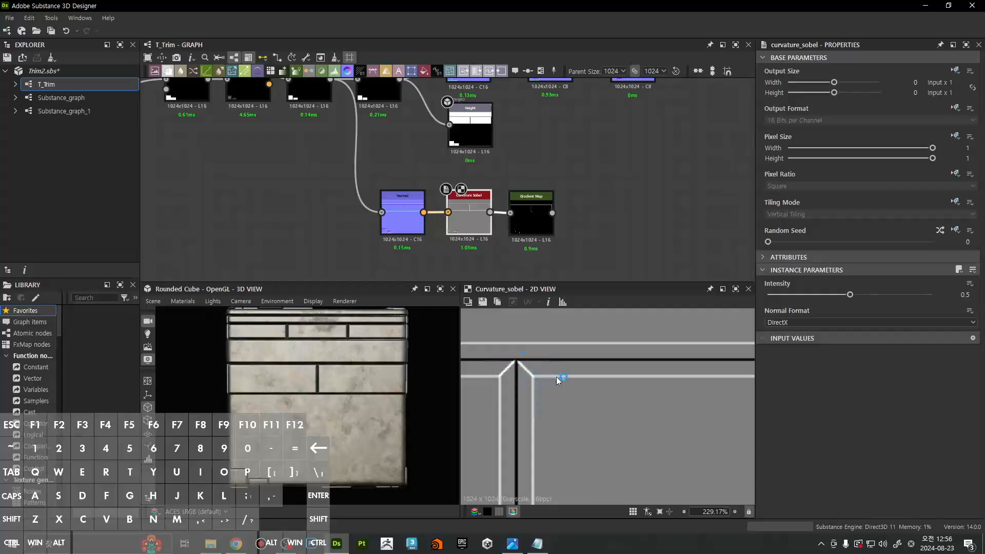
click(532, 235)
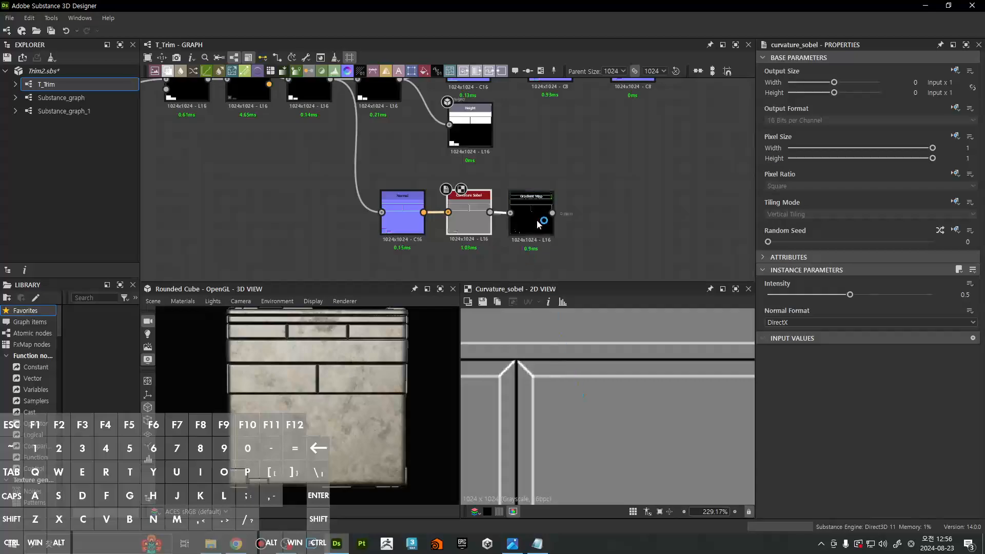
ctrl+drag(536, 223, 539, 221)
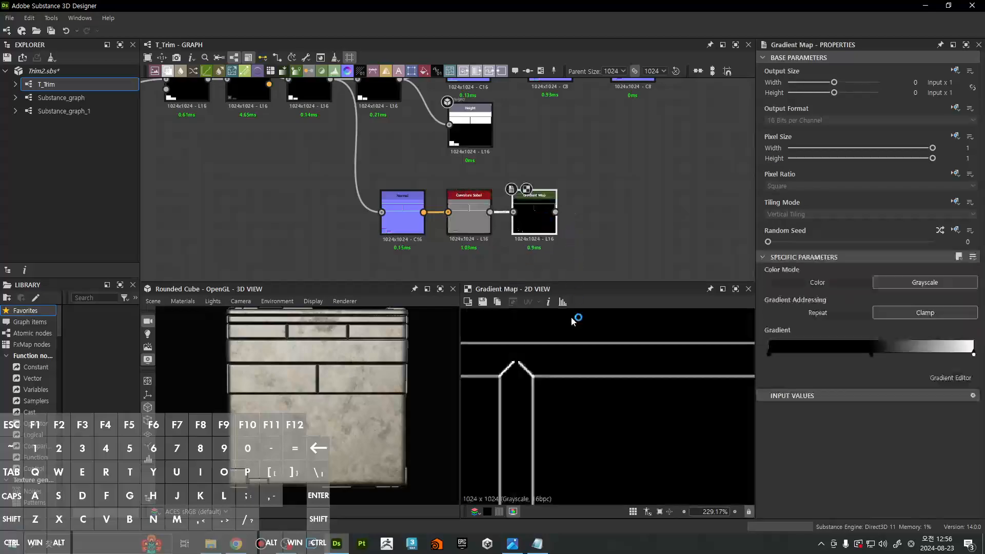
key(f)
Add a Distance node fed by the Gradient Map and set its Maximum Distance to 7.95
middle_drag(620, 225, 555, 227)
key(space)
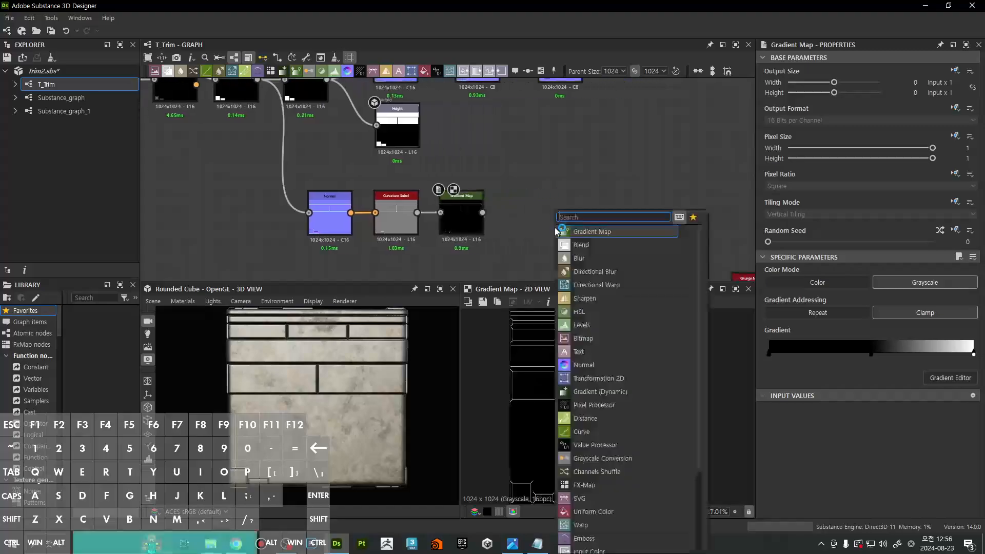
text(di)
click(585, 258)
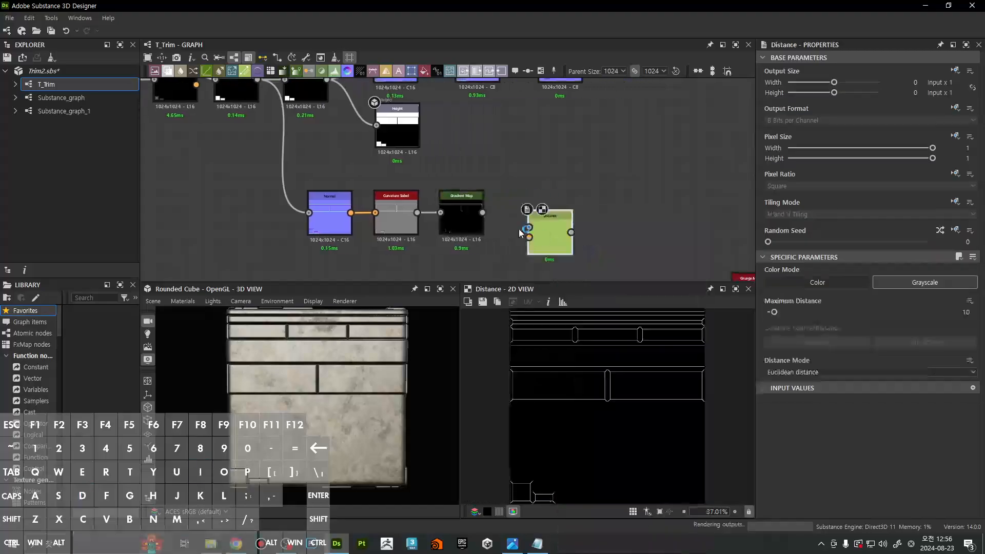
scroll(523, 226, up, 2)
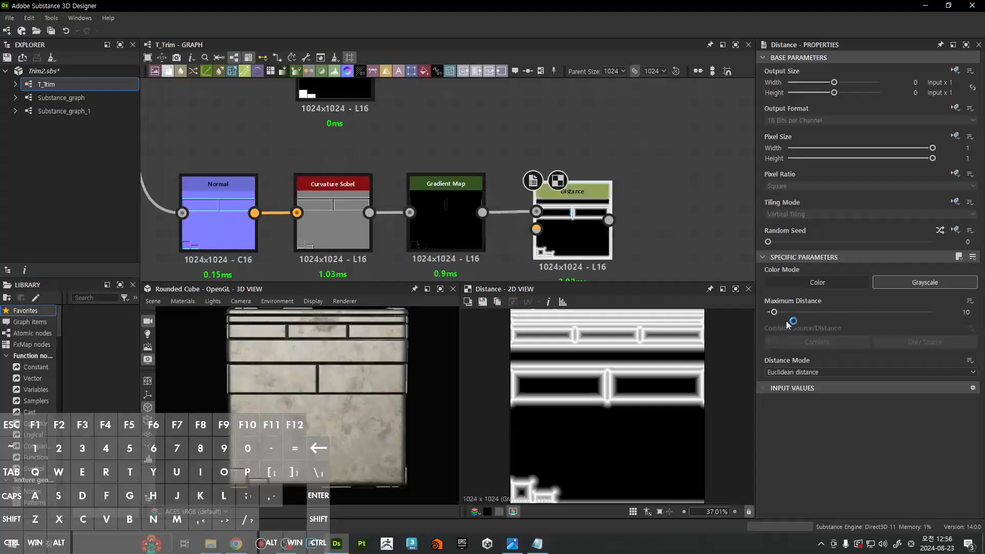
drag(777, 317, 772, 313)
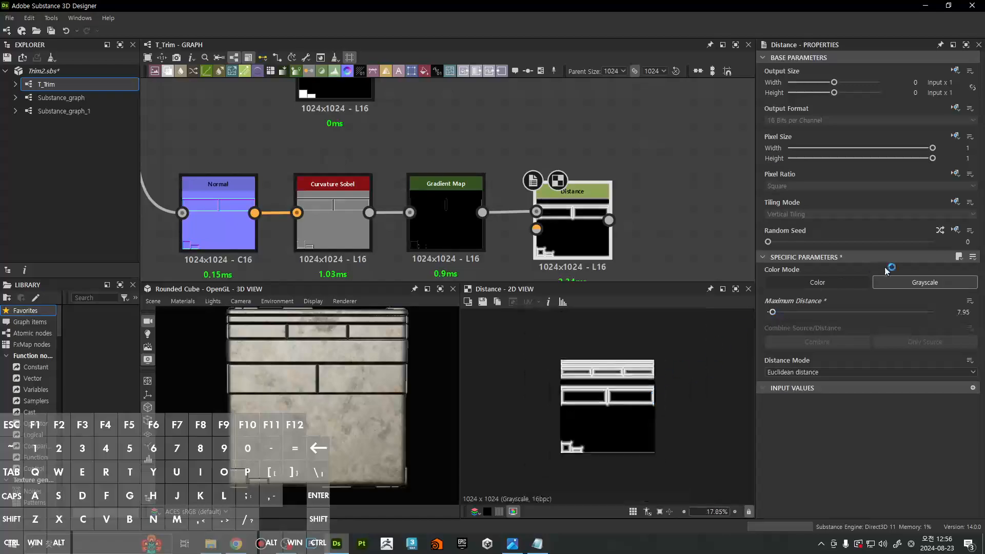
Override the Distance node's inherited Tiling Mode with No Tiling and check the glow along the trim sheet's outer borders
click(956, 202)
click(929, 243)
click(816, 215)
click(794, 226)
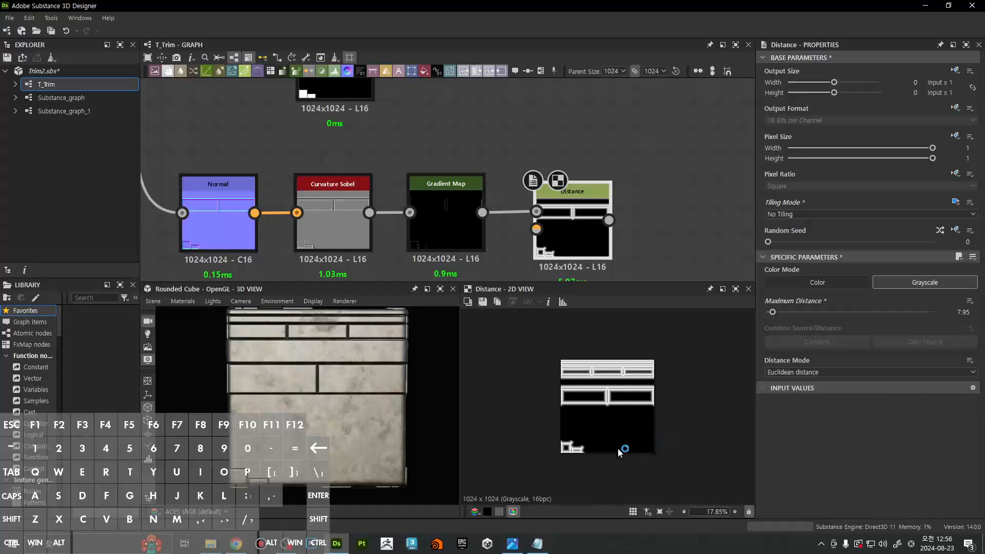
scroll(617, 448, up, 5)
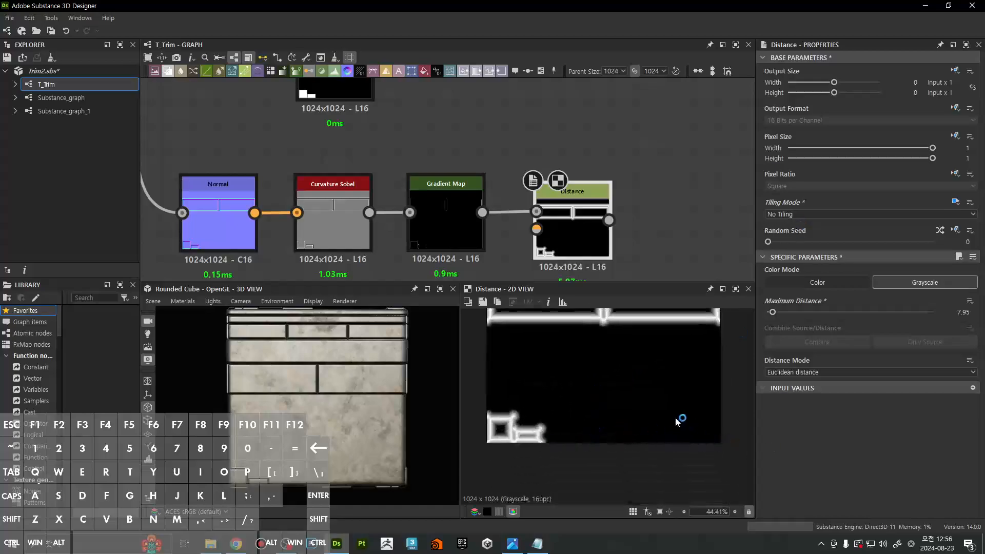
scroll(675, 417, down, 2)
scroll(617, 435, up, 1)
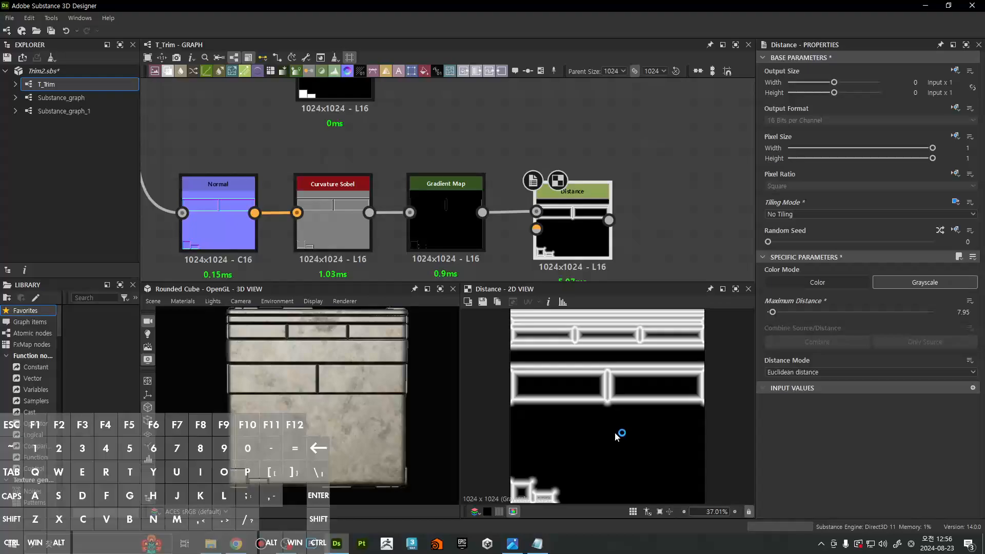
scroll(701, 351, up, 4)
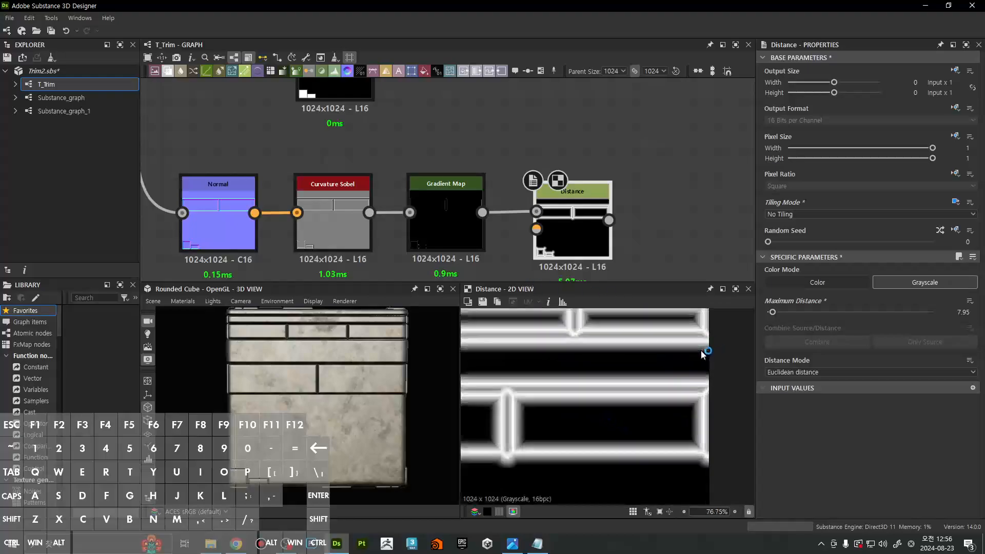
scroll(703, 353, up, 1)
Examine the wide band's Transformation 2D node in the early part of the graph and the Gradient Linear 3 and Histogram Scan pair above it
scroll(616, 206, down, 5)
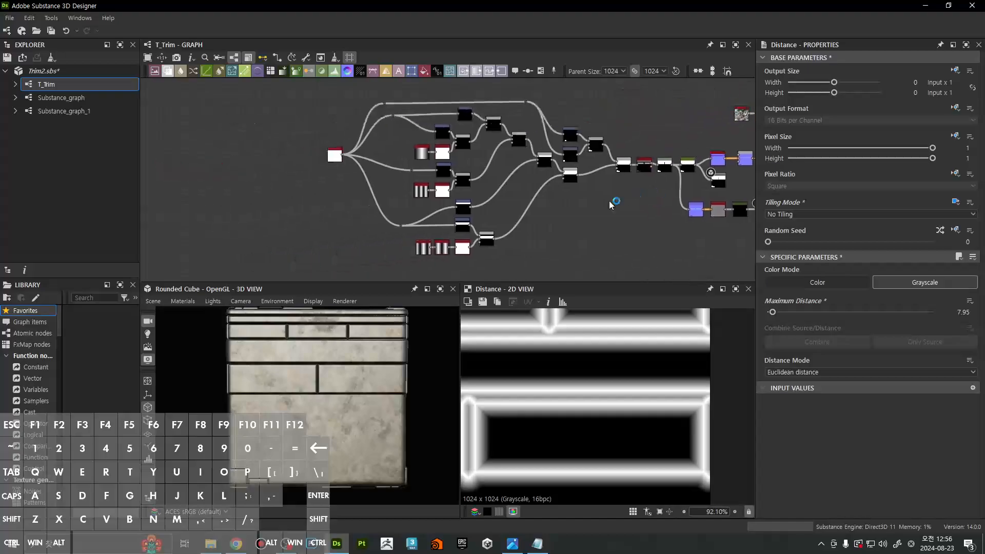
scroll(505, 220, up, 1)
scroll(474, 241, up, 5)
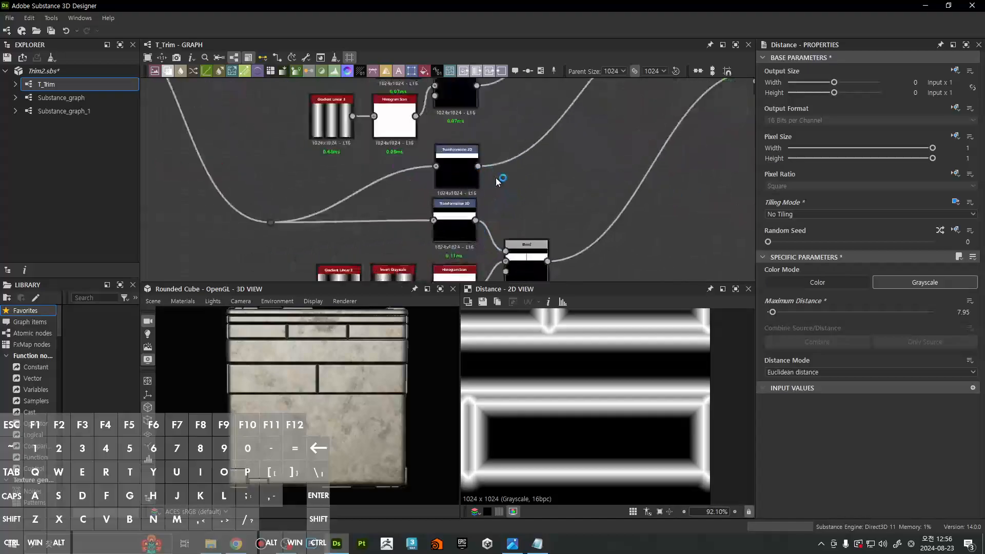
double_click(455, 175)
middle_drag(499, 216, 560, 159)
middle_drag(515, 123, 541, 242)
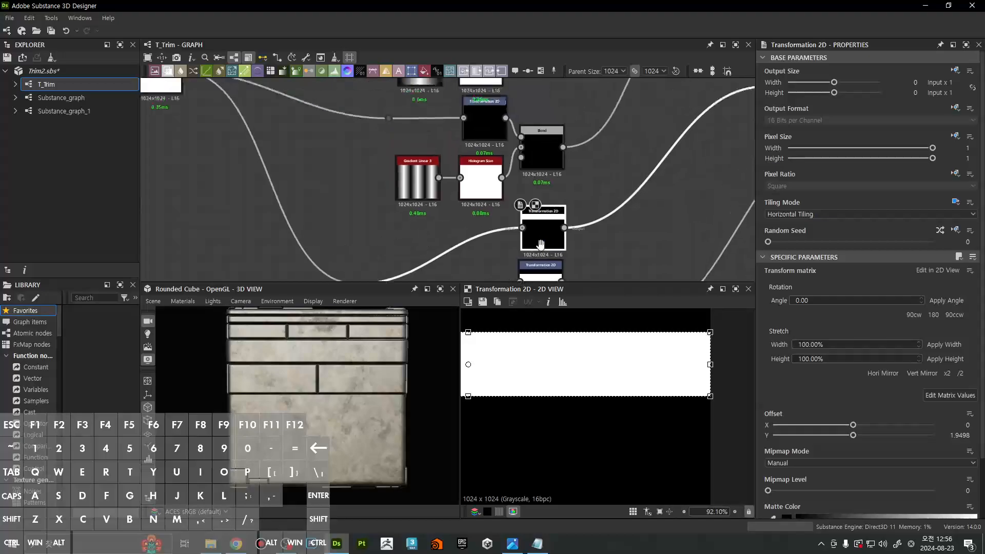
scroll(497, 244, down, 3)
middle_drag(507, 182, 507, 159)
double_click(484, 122)
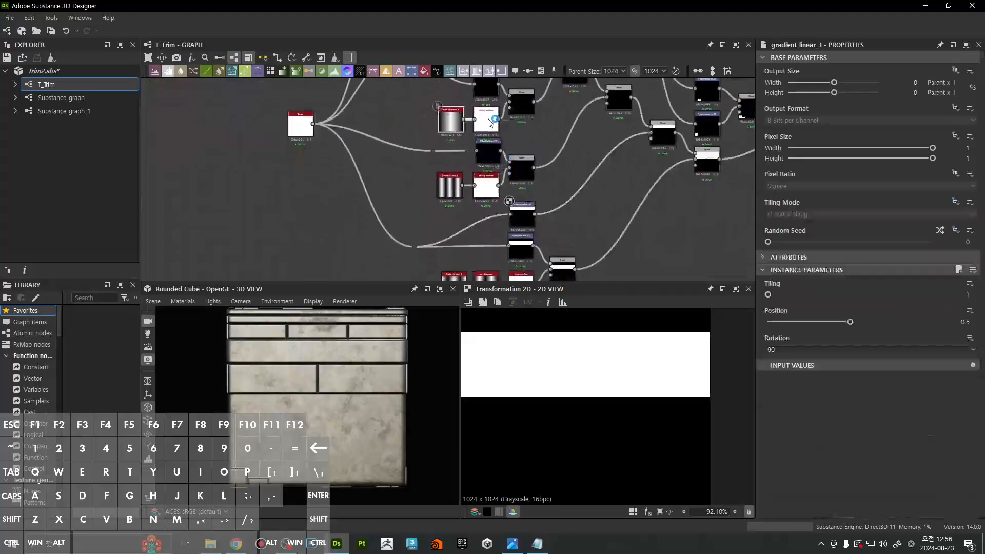
Add a Blend node just after the wide band's Transformation 2D node
key(space)
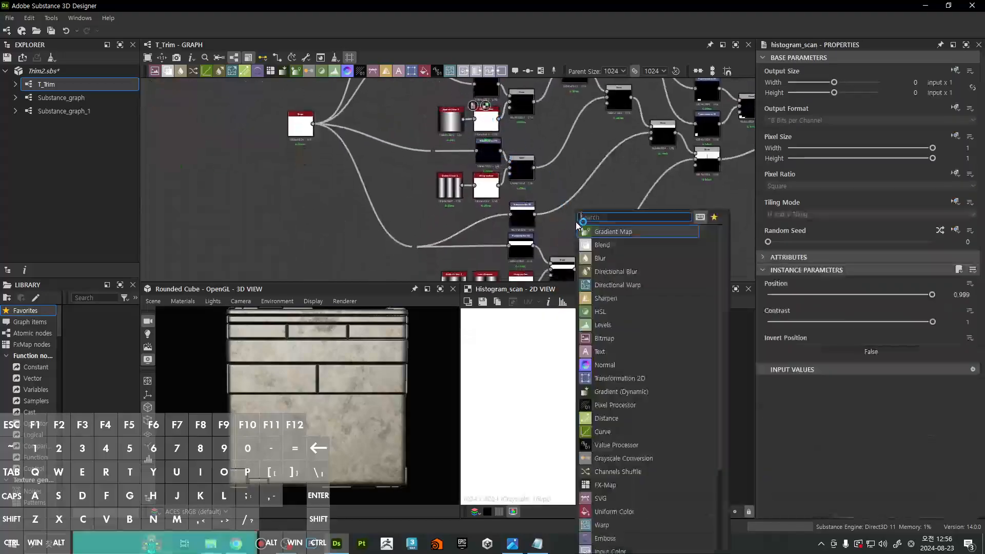
text(blend)
key(Return)
drag(575, 222, 575, 202)
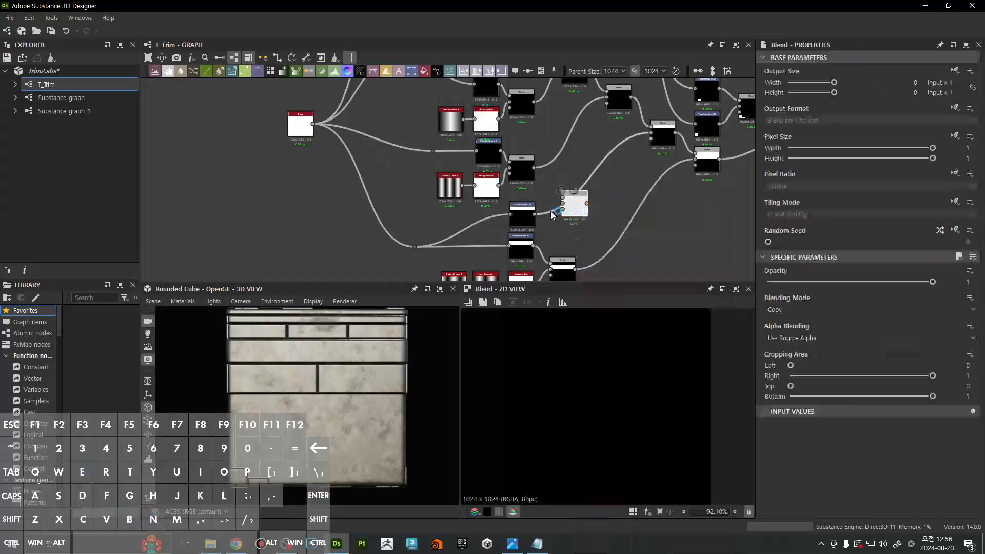
Duplicate the Gradient Linear 3 and Histogram Scan pair beneath the band's Transformation 2D, shifting the lower branch down to make room
key(ctrl+c)
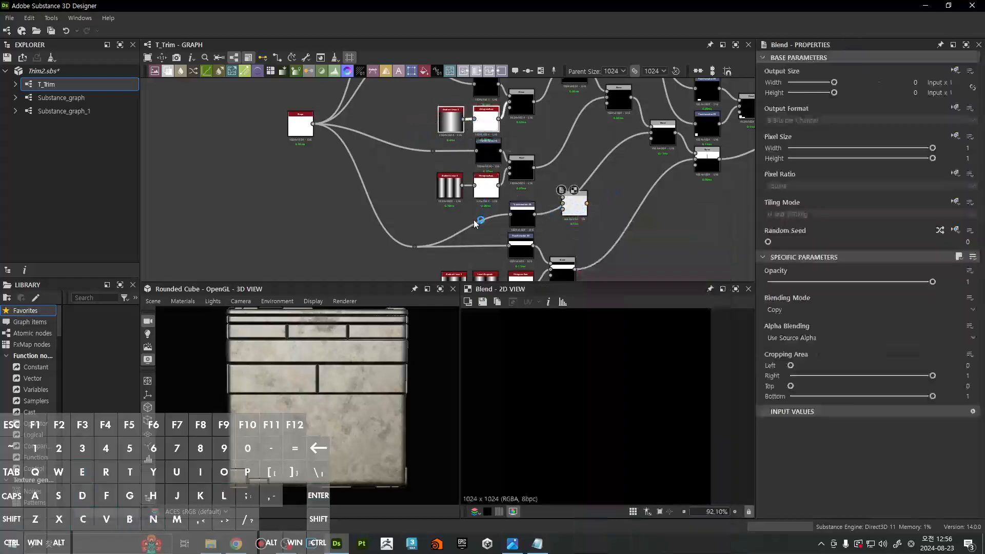
key(ctrl+v)
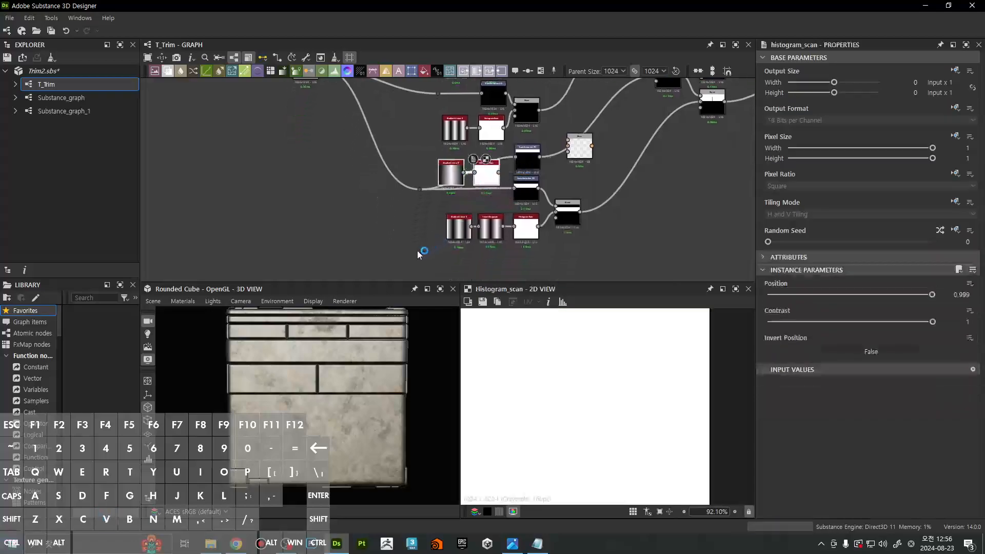
drag(418, 255, 517, 243)
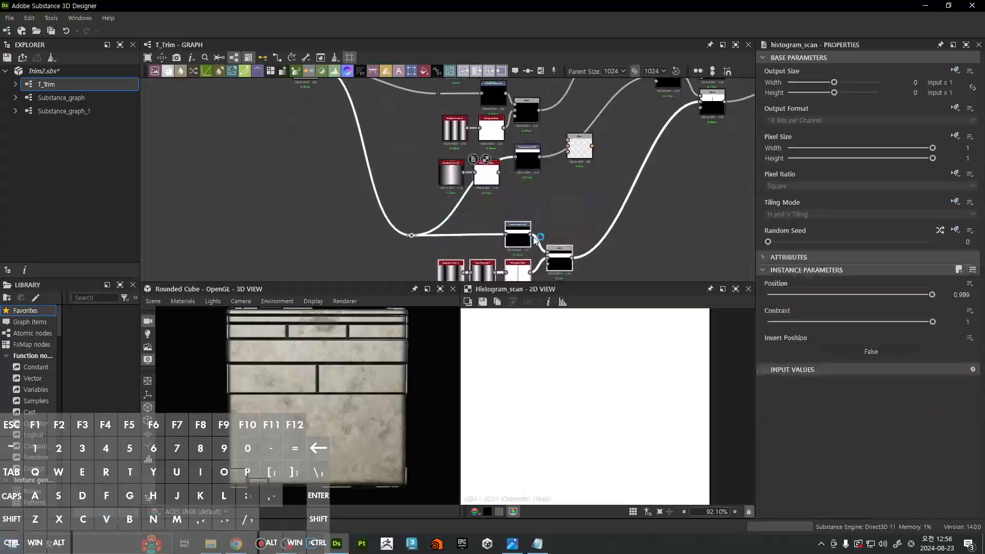
drag(508, 207, 452, 175)
drag(491, 181, 527, 198)
click(563, 182)
scroll(568, 168, up, 4)
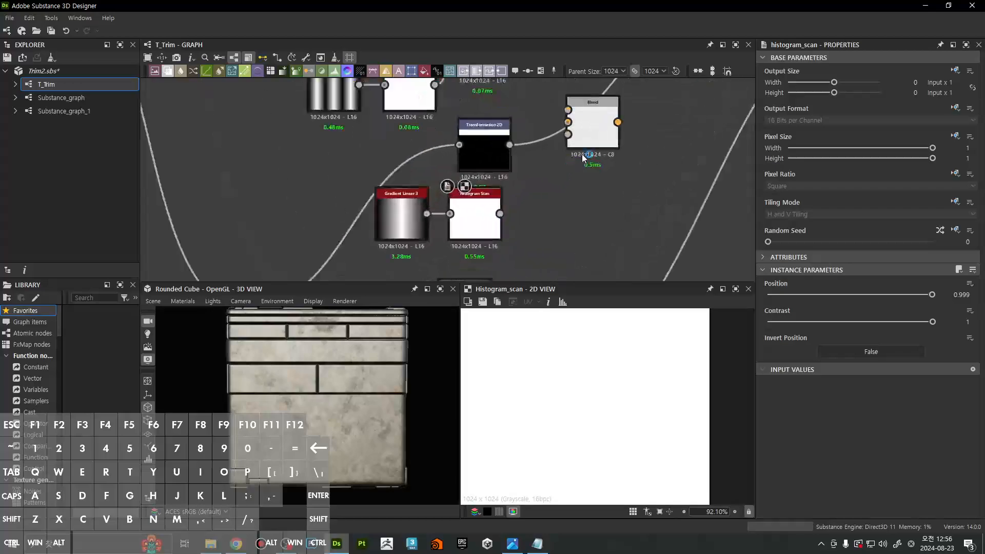
Connect the Transformation 2D and the copied Histogram Scan to the Blend node and set its Blending Mode to Multiply
drag(589, 125, 570, 181)
drag(509, 145, 550, 164)
drag(500, 213, 550, 177)
double_click(587, 187)
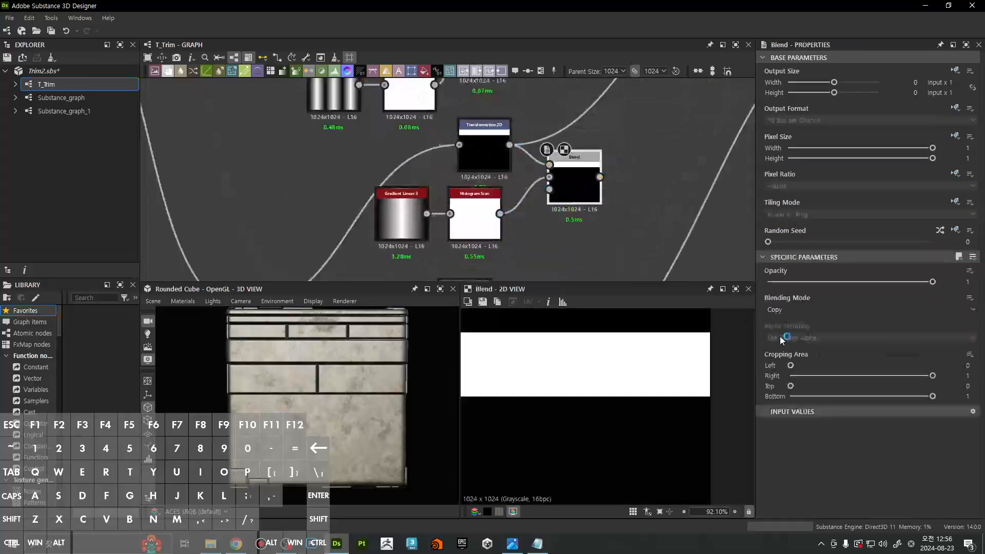
click(790, 310)
click(784, 335)
scroll(684, 344, up, 3)
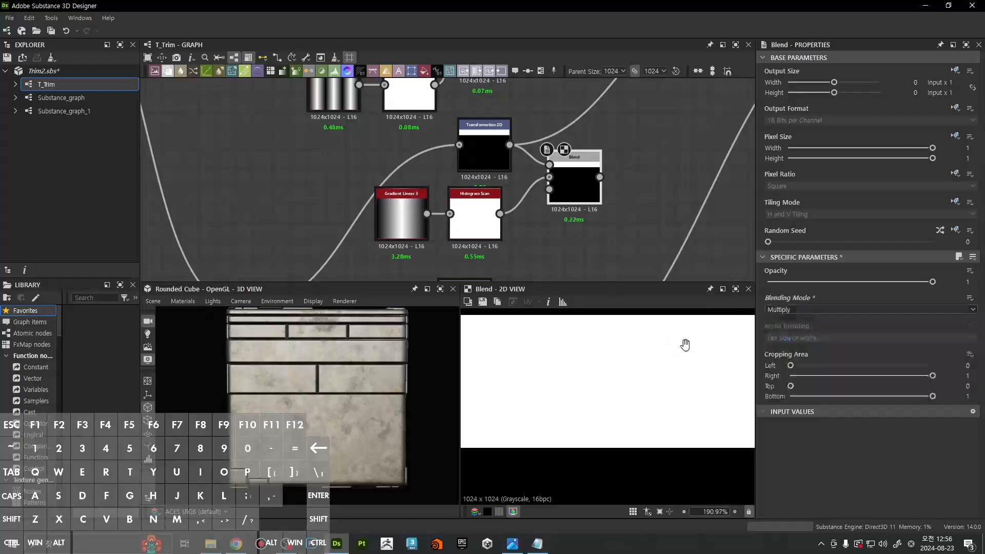
Move the wide band's outgoing connection from its Transformation 2D to the new Multiply Blend so the Blend feeds the downstream node
scroll(462, 232, down, 3)
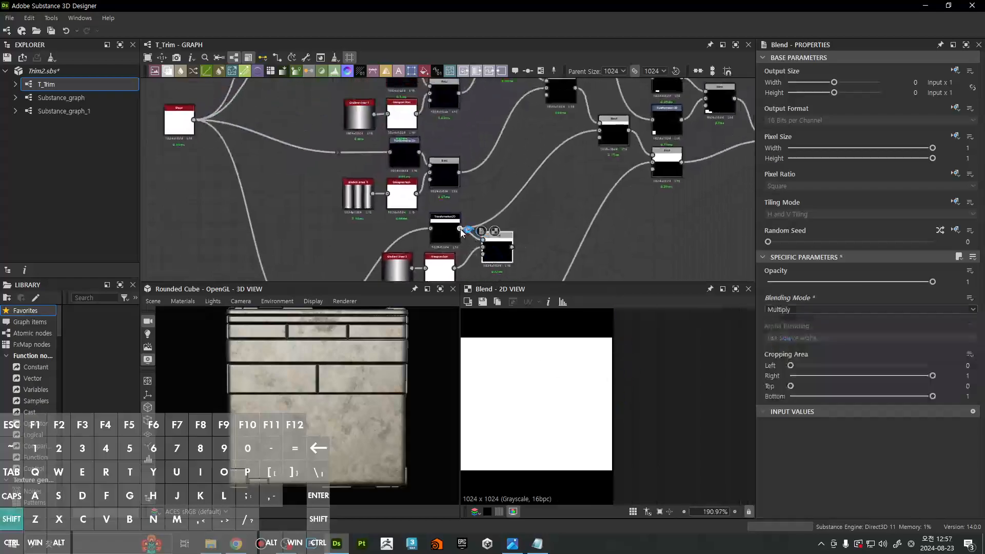
shift+drag(462, 232, 506, 250)
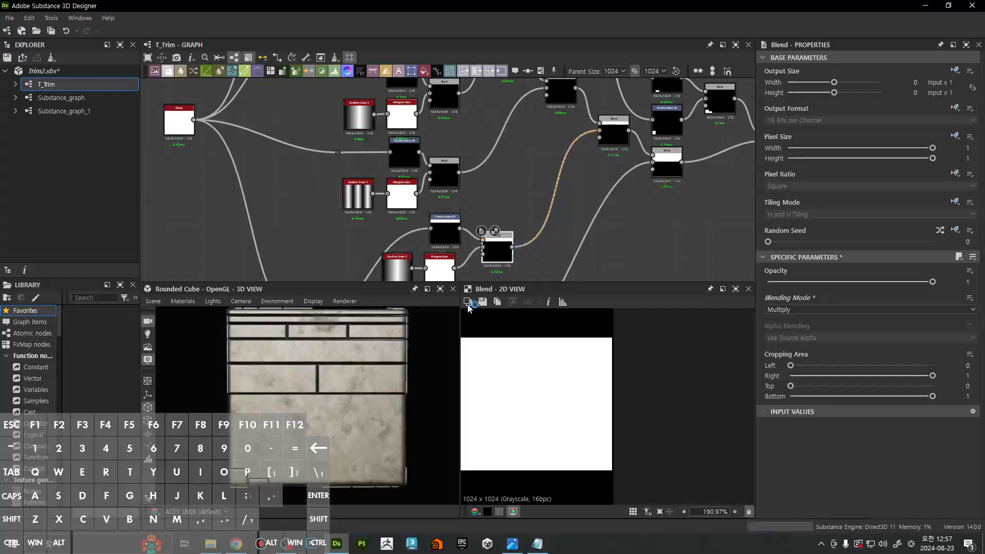
scroll(352, 344, up, 5)
scroll(353, 343, down, 5)
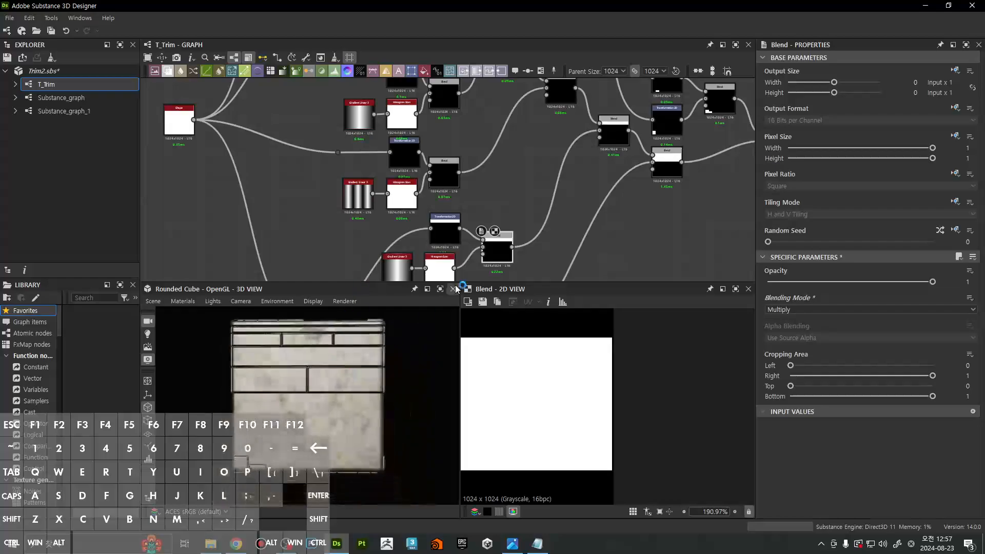
Set the Maximum Distance of the edge mask's Distance node to 3.98
scroll(496, 221, down, 5)
scroll(496, 221, up, 5)
double_click(468, 174)
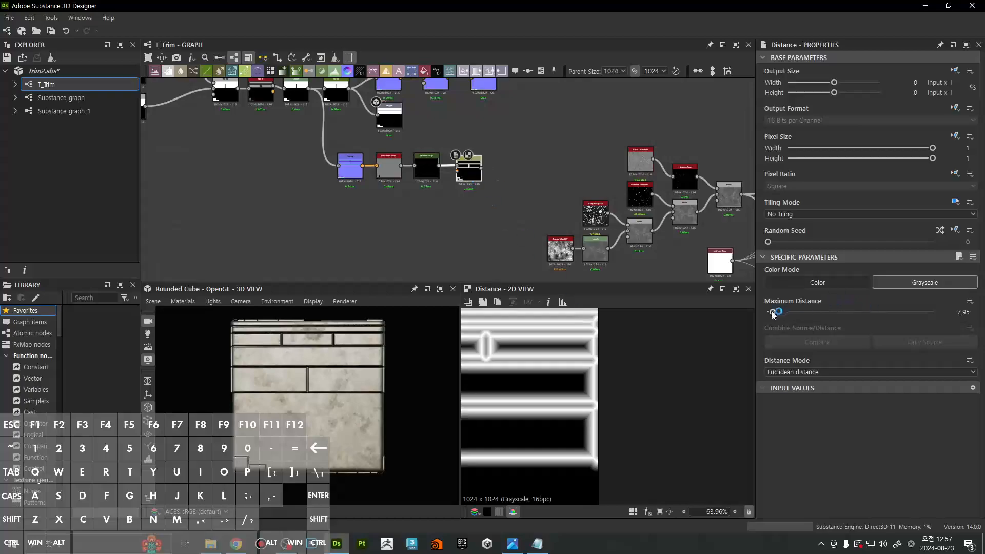
drag(772, 312, 769, 312)
middle_drag(584, 361, 702, 394)
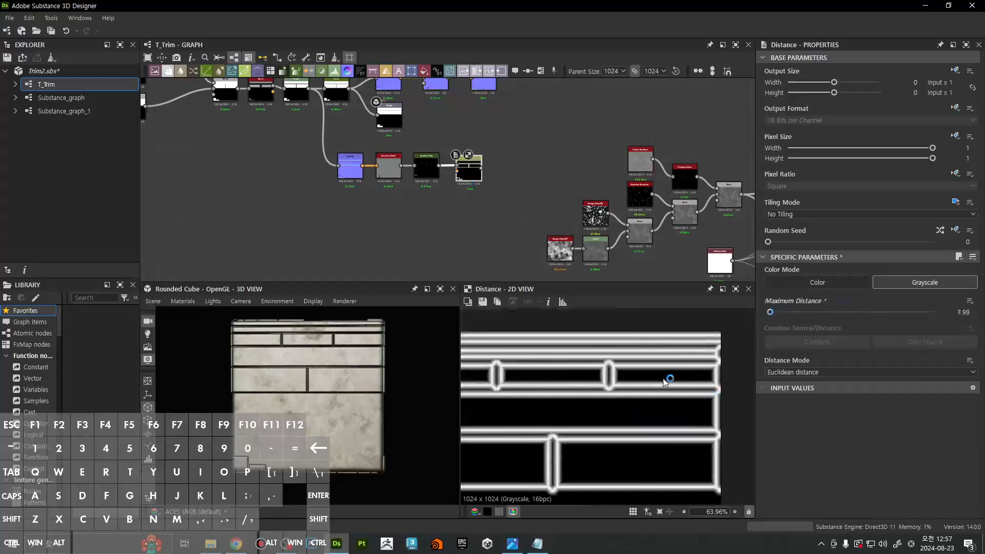
key(f)
key(space)
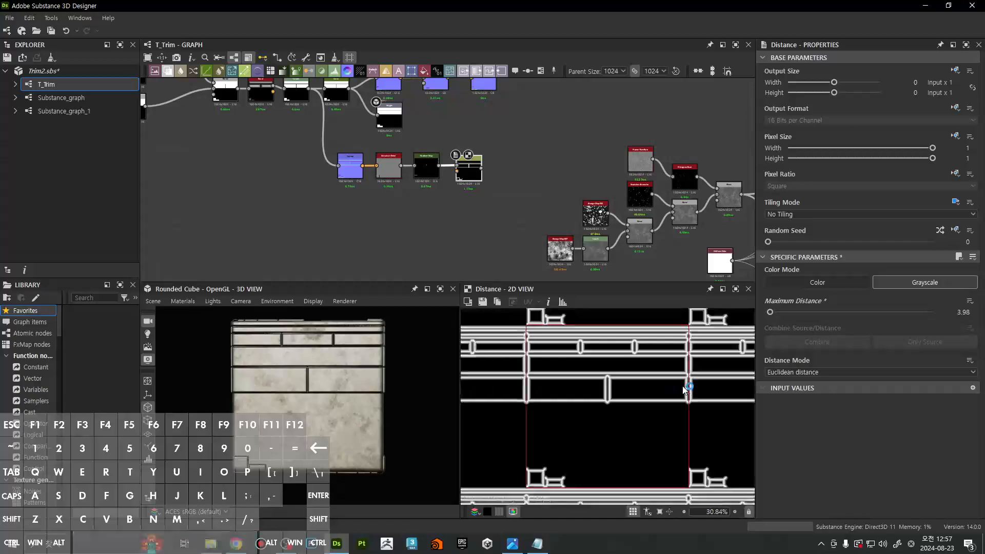
key(space)
Connect the edge mask's Distance node to the fourth input of the RGBA Merge node
middle_drag(470, 222, 354, 220)
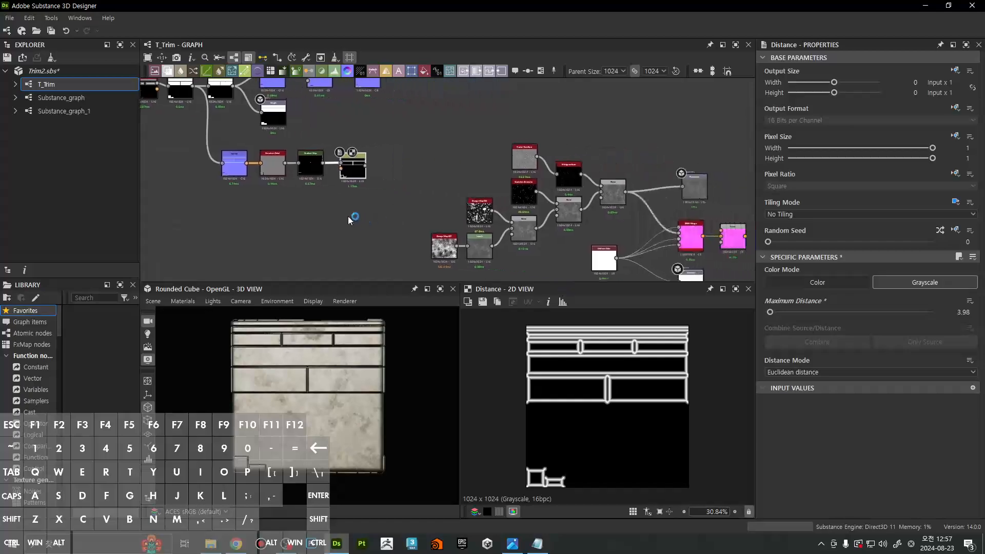
drag(366, 166, 442, 216)
middle_drag(531, 249, 442, 216)
scroll(564, 194, up, 4)
drag(442, 216, 614, 231)
double_click(639, 225)
scroll(438, 174, down, 4)
Move the edge-mask chain from Normal to Distance below the roughness branch, close to the RGBA Merge node
middle_drag(439, 173, 618, 152)
drag(234, 141, 379, 103)
drag(379, 103, 618, 232)
middle_drag(617, 230, 540, 193)
drag(533, 203, 602, 235)
middle_drag(627, 214, 518, 271)
Preview the Blend after RGBA Merge, move the Metallic output beside it, and connect the Blend to that output
double_click(567, 202)
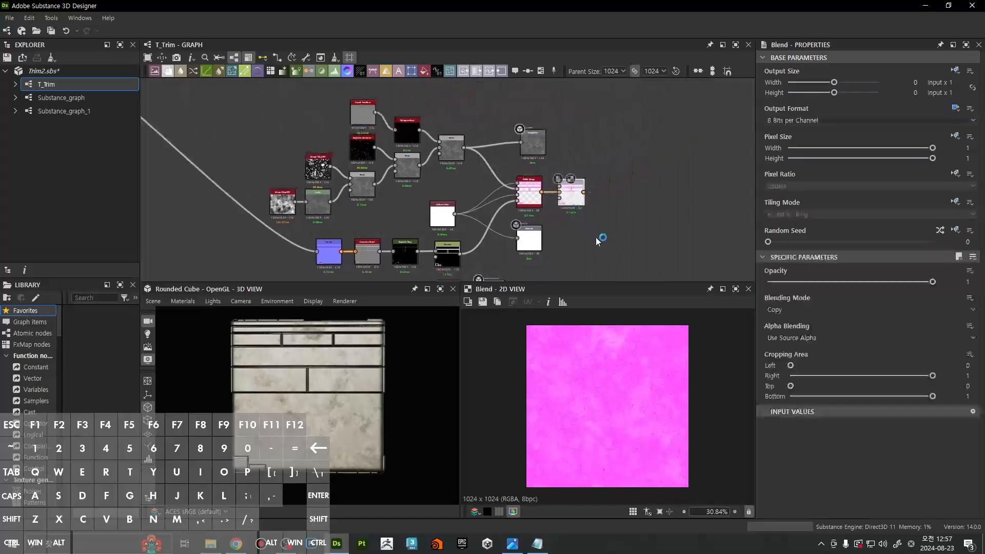
scroll(576, 231, up, 3)
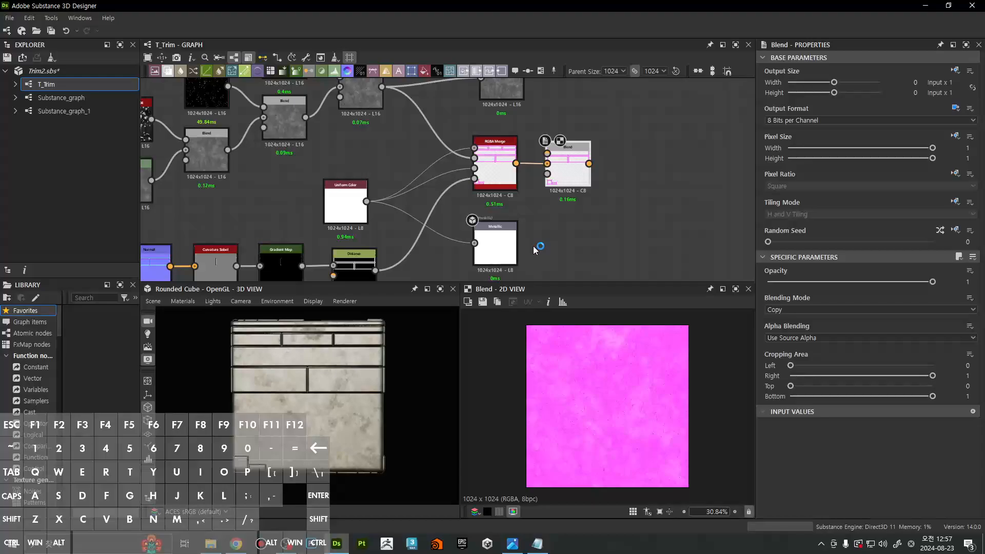
drag(495, 253, 657, 203)
double_click(655, 201)
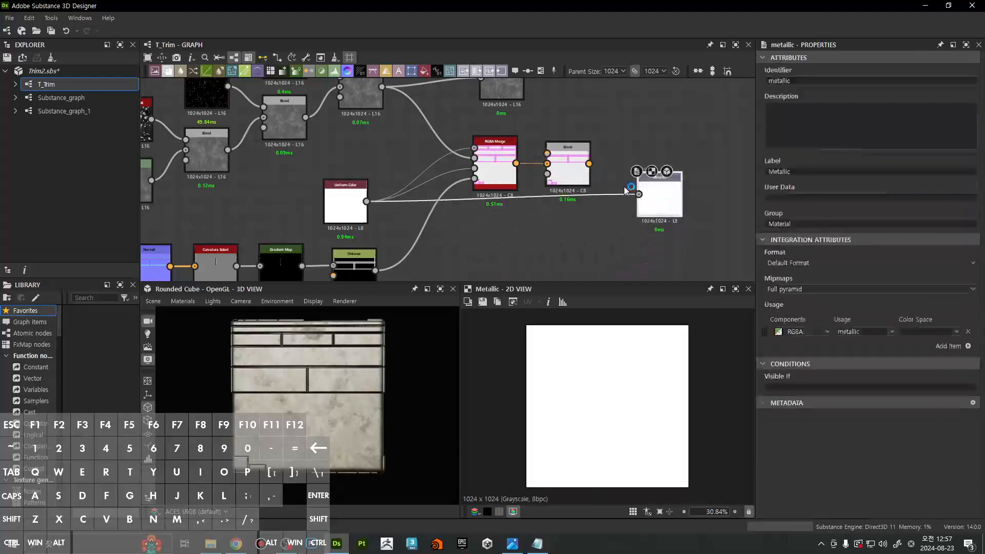
drag(588, 163, 639, 194)
drag(662, 205, 641, 175)
scroll(641, 175, up, 3)
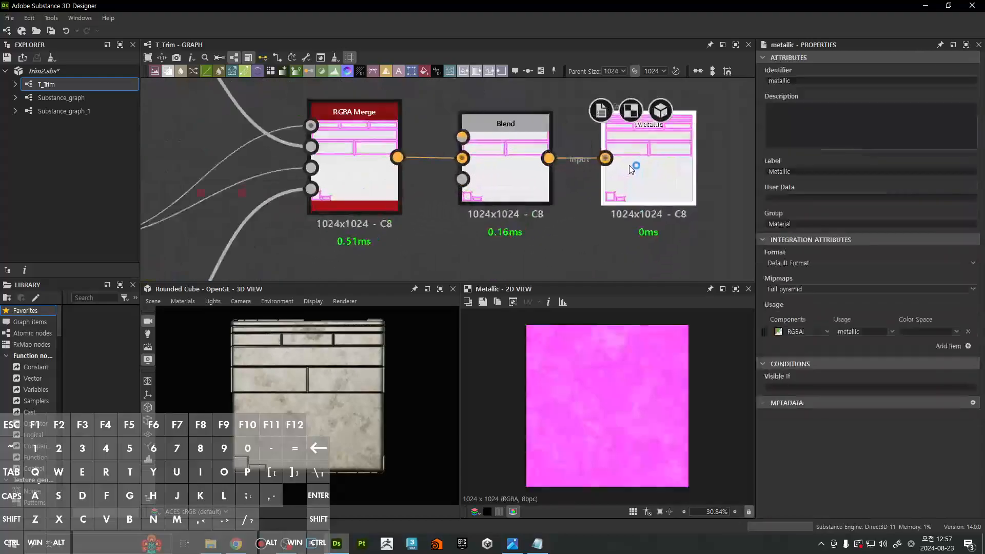
middle_drag(629, 165, 636, 225)
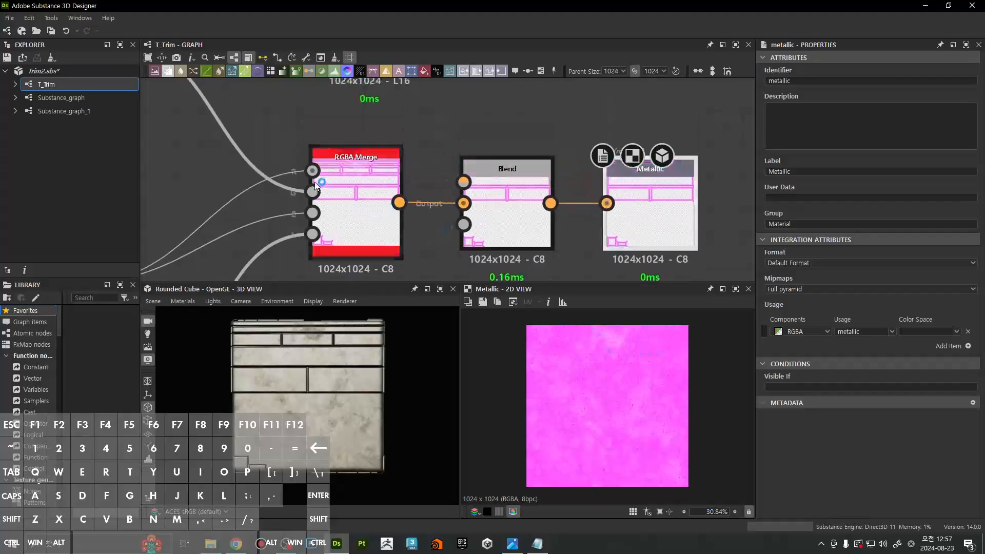
Examine the RGBA Merge inputs, the Uniform Color feeding them, and the connected Metallic output
drag(336, 382, 304, 393)
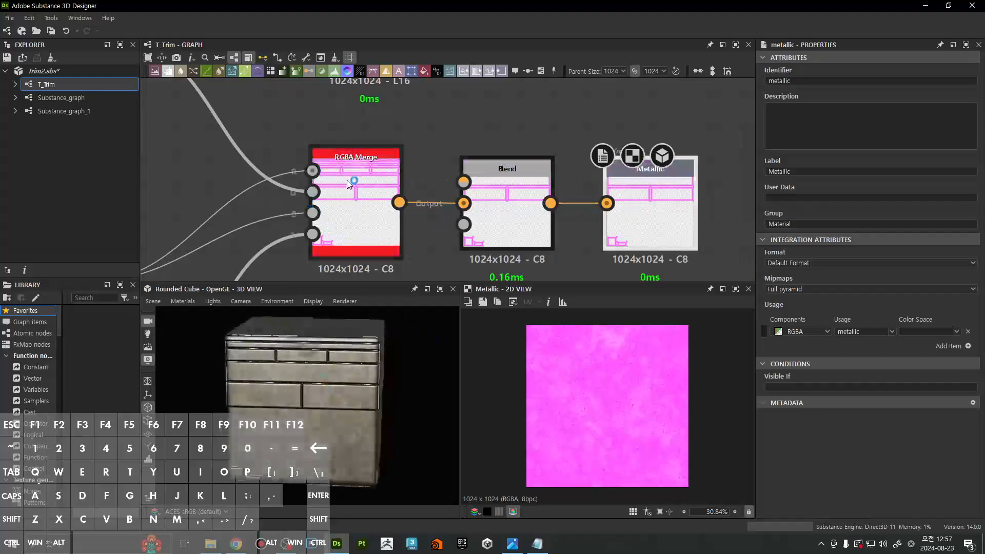
middle_drag(349, 185, 537, 146)
middle_drag(275, 208, 467, 146)
click(436, 188)
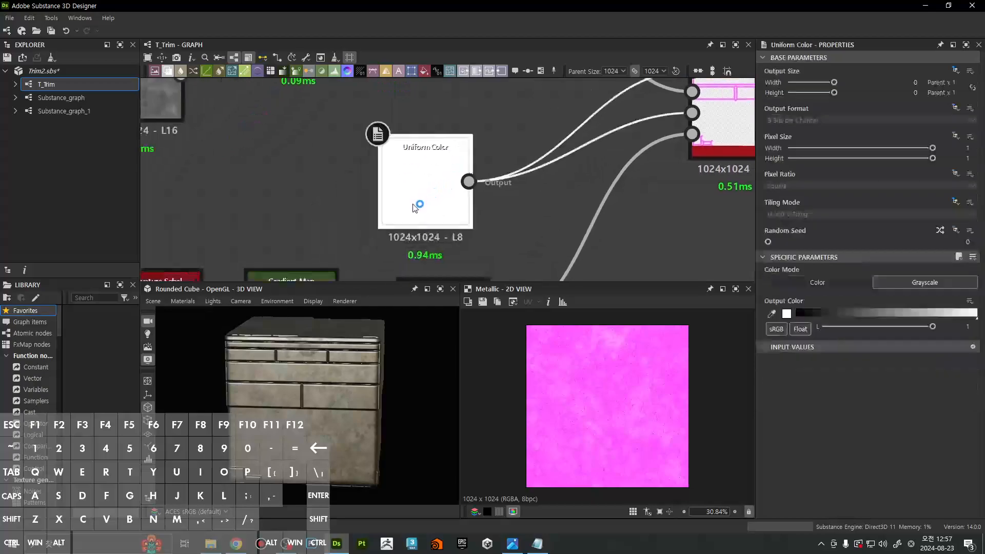
scroll(555, 155, down, 3)
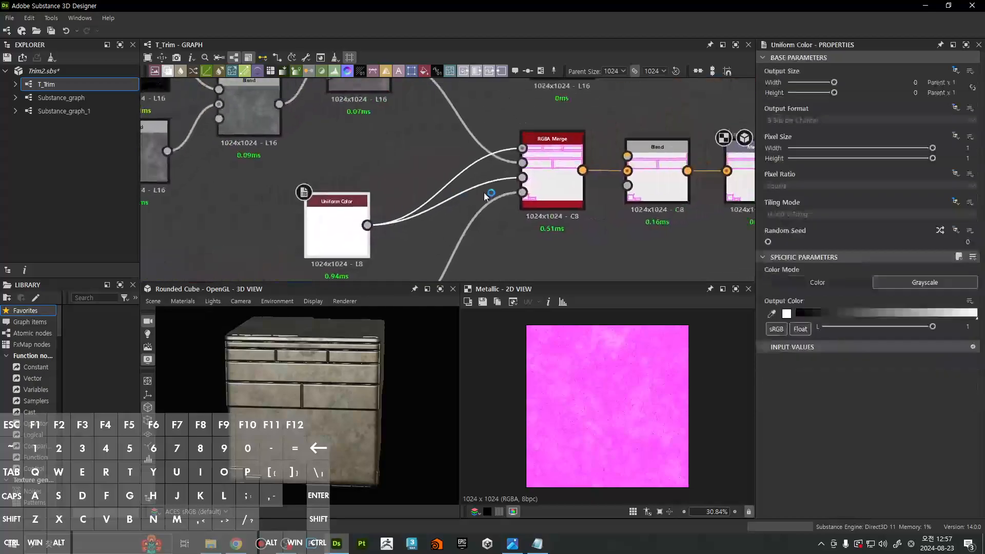
scroll(522, 153, up, 1)
middle_drag(565, 193, 559, 194)
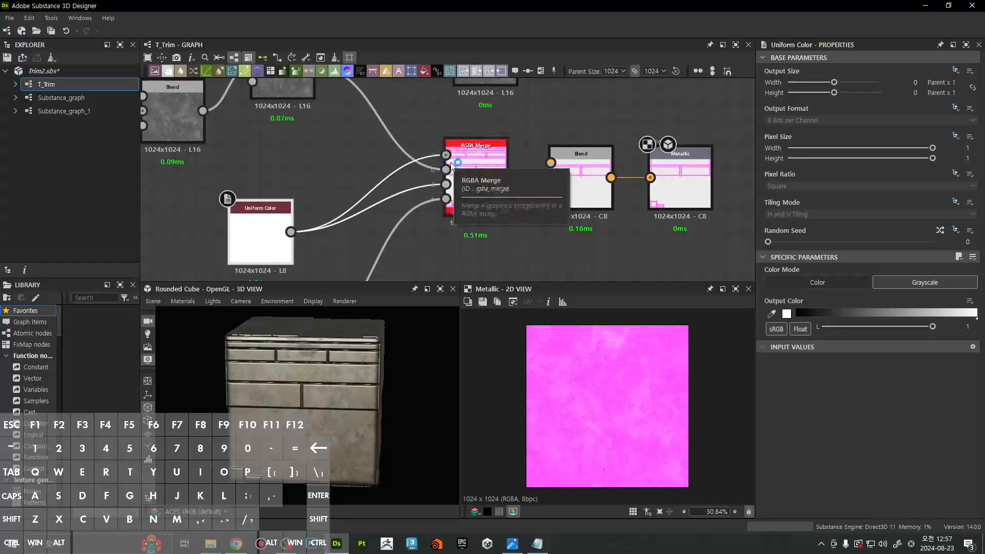
click(684, 177)
Move the Ambient Occlusion output near the Blend after RGBA Merge and connect the Blend to it
scroll(521, 205, down, 5)
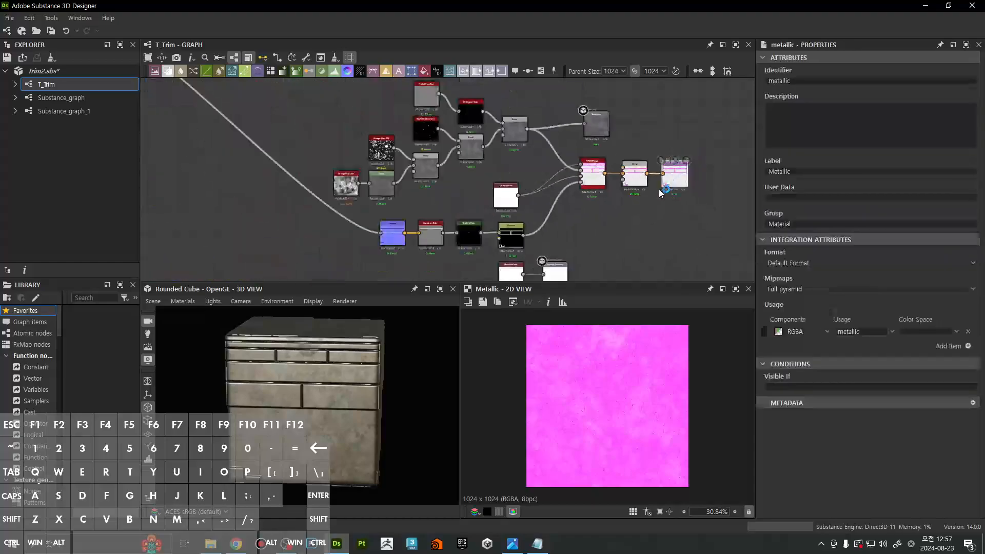
drag(456, 263, 509, 223)
drag(547, 162, 569, 222)
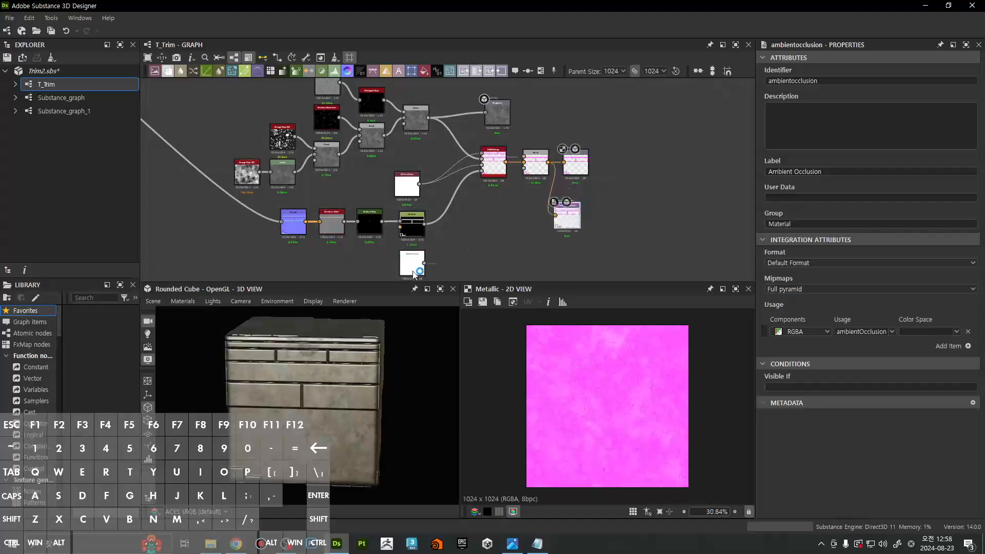
Feed Metallic from the freed white Uniform Color and arrange this pair above the Blend and Ambient Occlusion nodes
drag(414, 274, 591, 116)
scroll(529, 135, up, 4)
middle_drag(599, 223, 610, 186)
drag(599, 257, 625, 146)
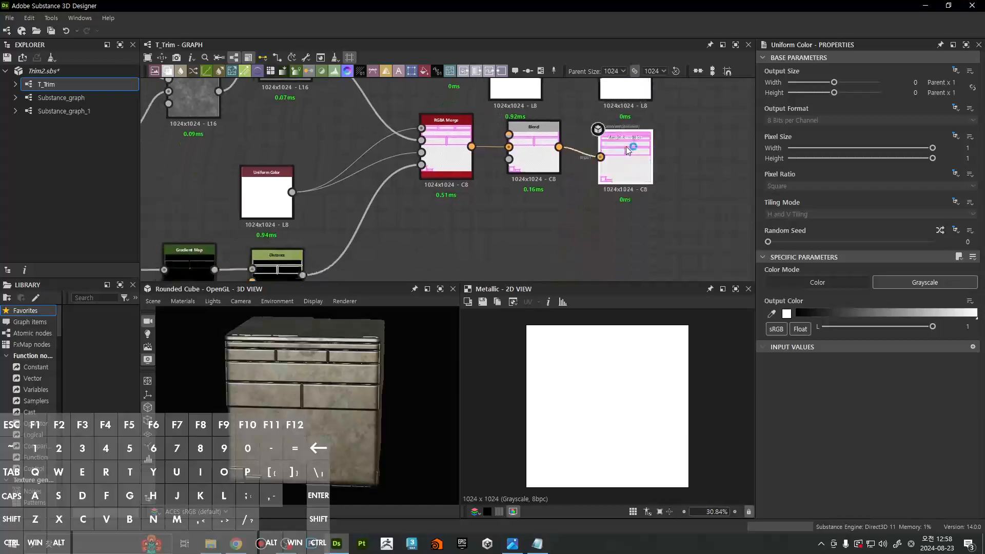
ctrl+drag(277, 195, 330, 138)
click(371, 174)
ctrl+drag(683, 101, 634, 159)
middle_drag(630, 158, 630, 205)
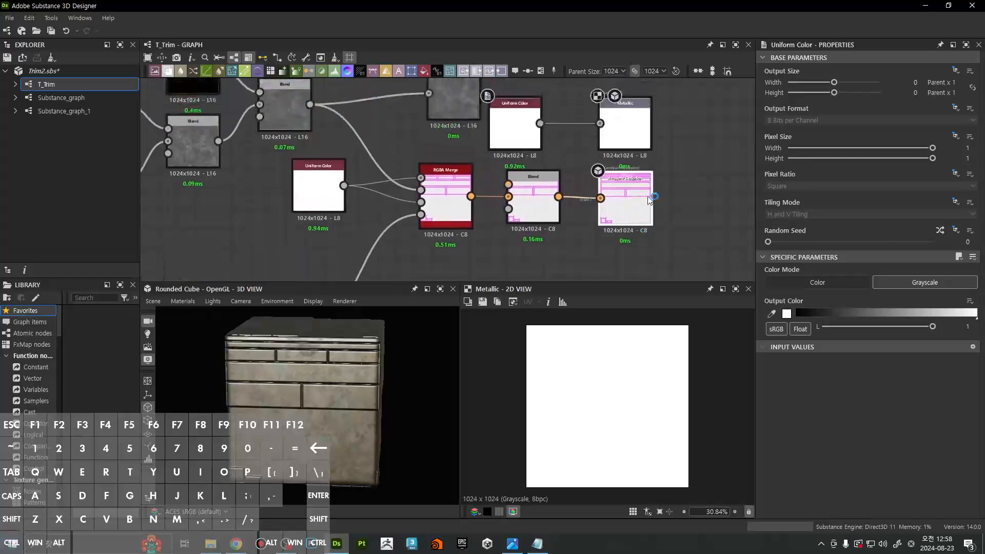
Set both the identifier and the label of the Ambient Occlusion output to M
click(630, 206)
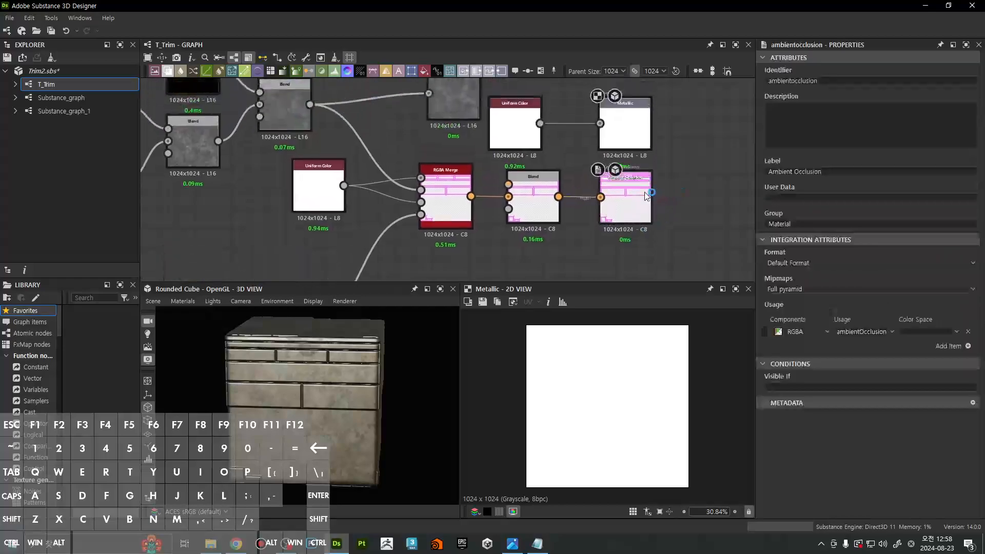
scroll(645, 192, down, 3)
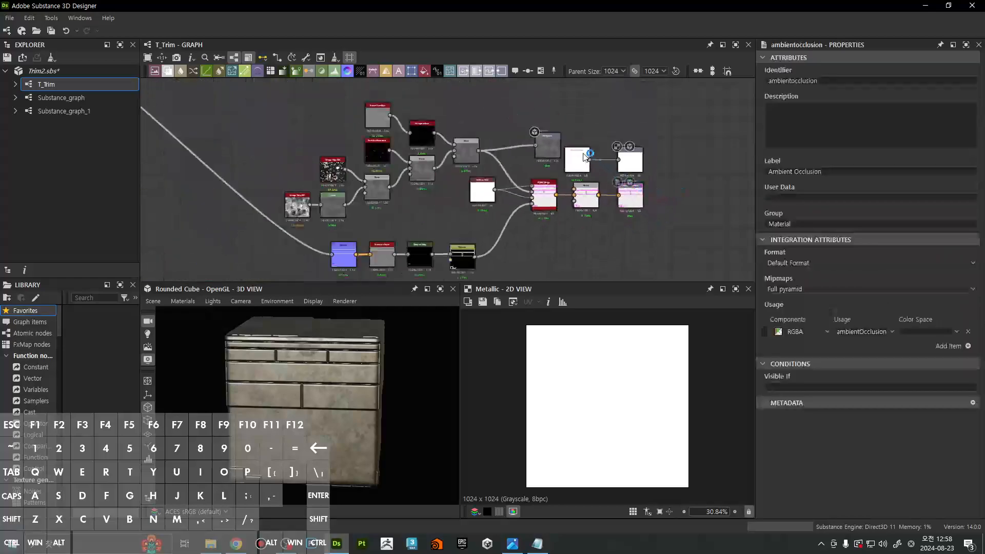
scroll(645, 207, up, 3)
double_click(635, 202)
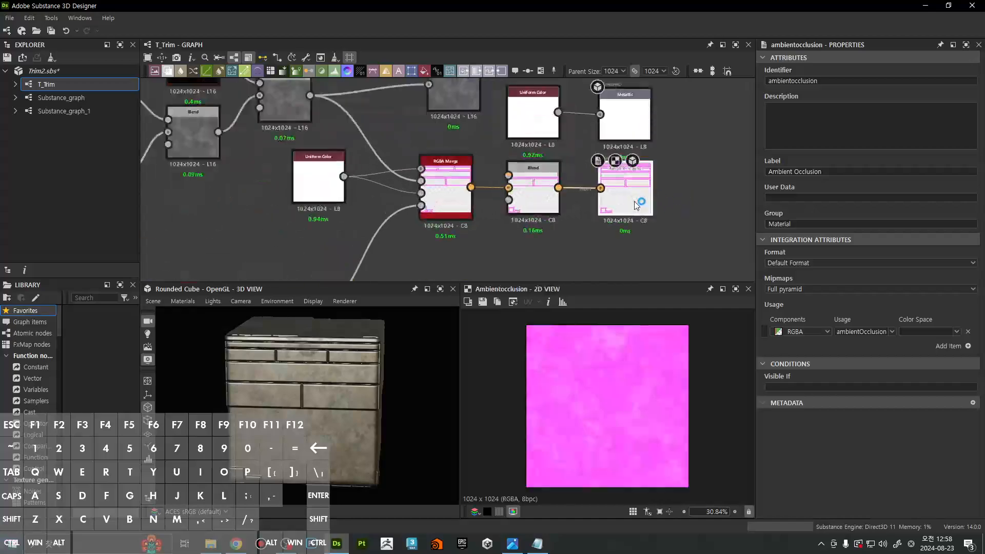
scroll(629, 193, up, 3)
double_click(802, 81)
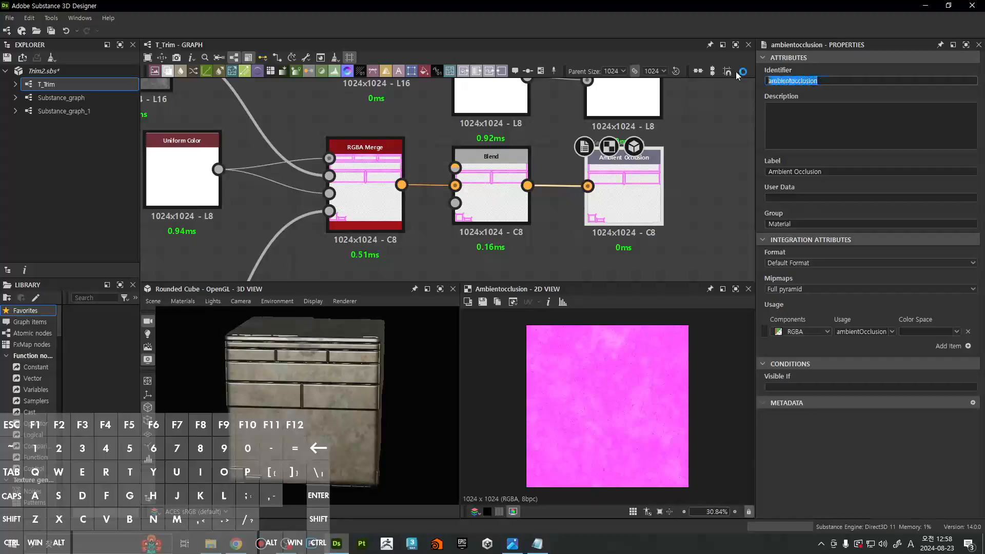
text(M)
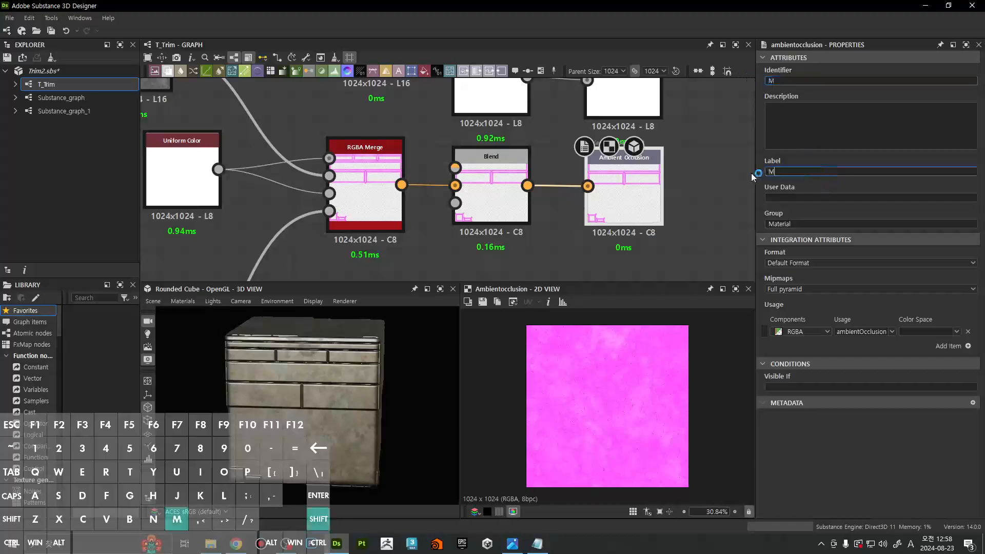
Set both the identifier and the label of the Normal output to N
scroll(636, 192, down, 5)
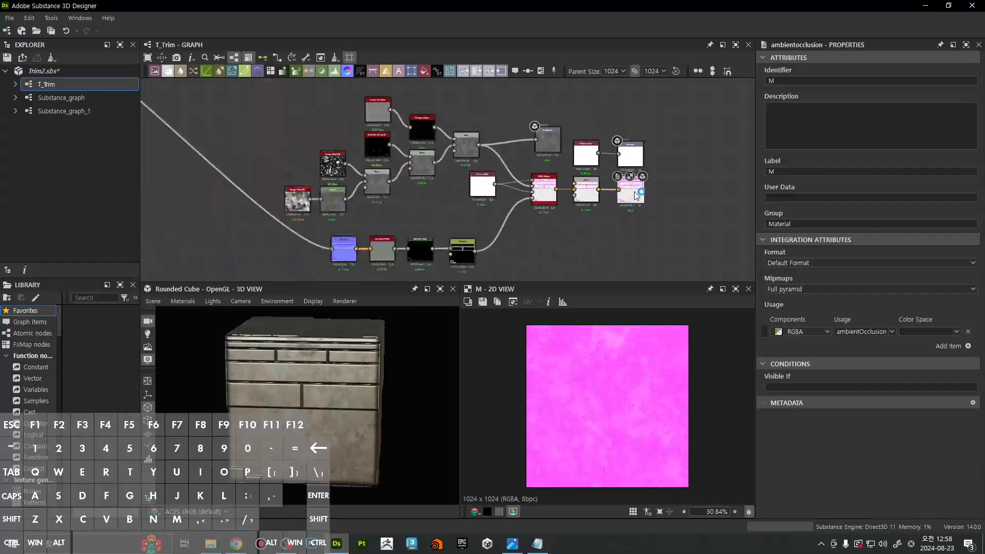
click(551, 218)
scroll(551, 218, up, 5)
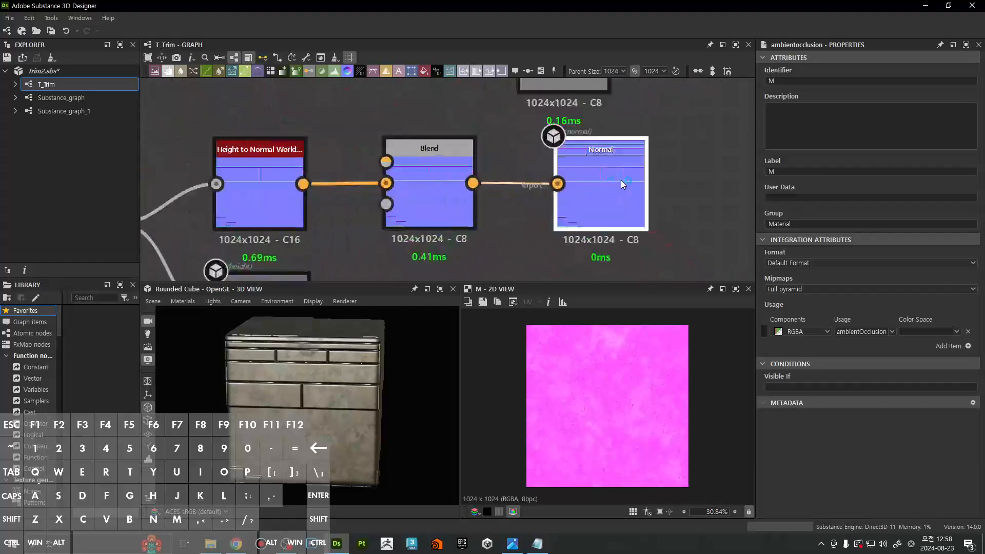
double_click(784, 81)
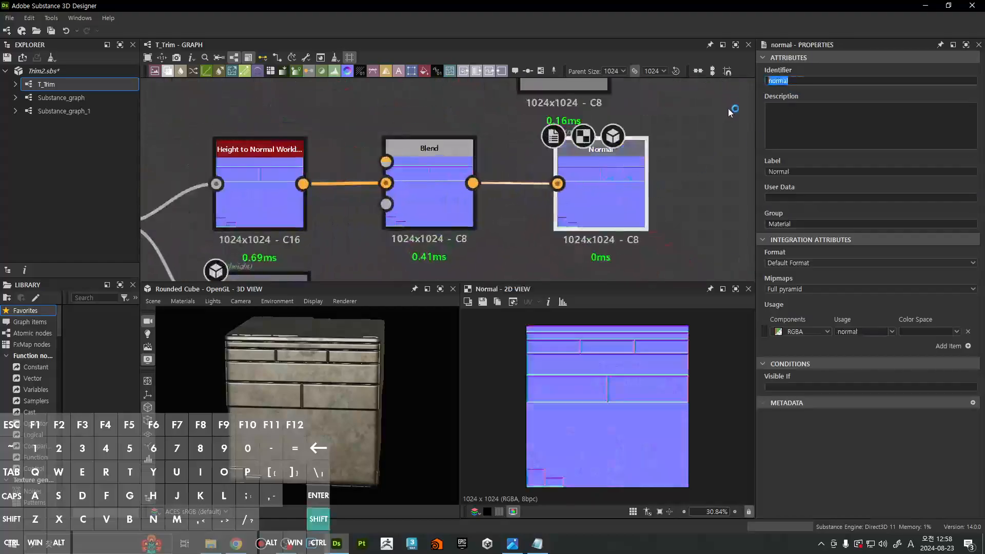
text(N)
key(Return)
Set both the identifier and the label of the Base Color output to B
scroll(682, 171, down, 5)
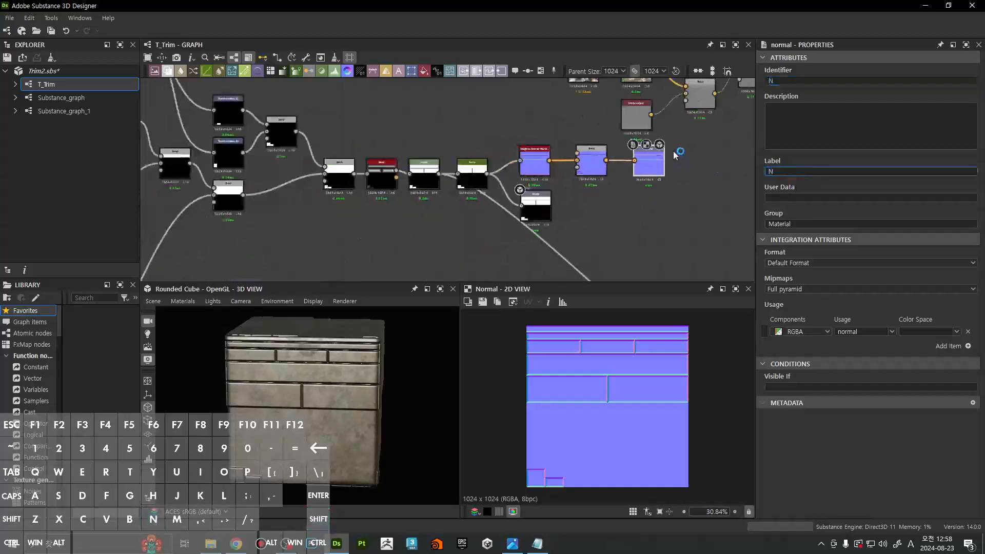
middle_drag(703, 156, 406, 253)
double_click(548, 195)
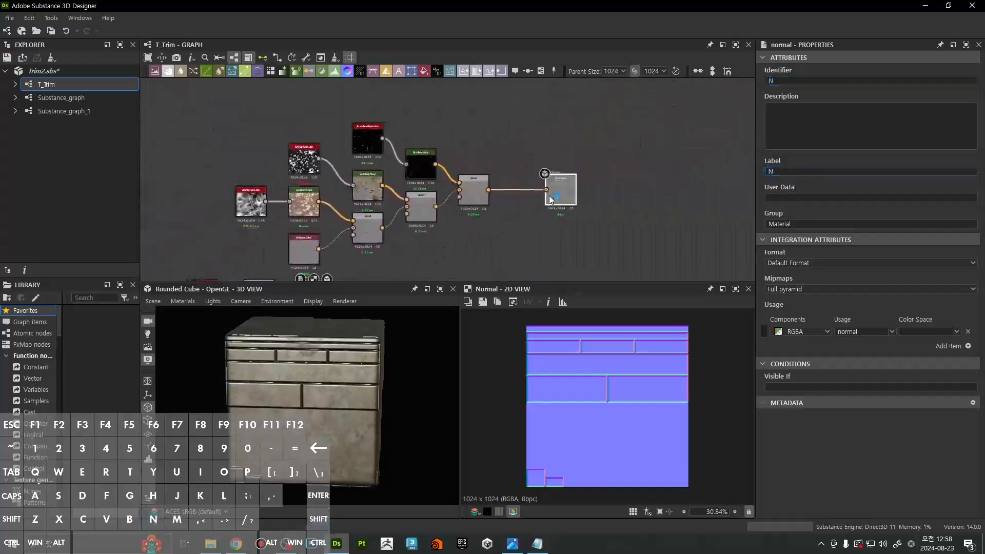
double_click(809, 81)
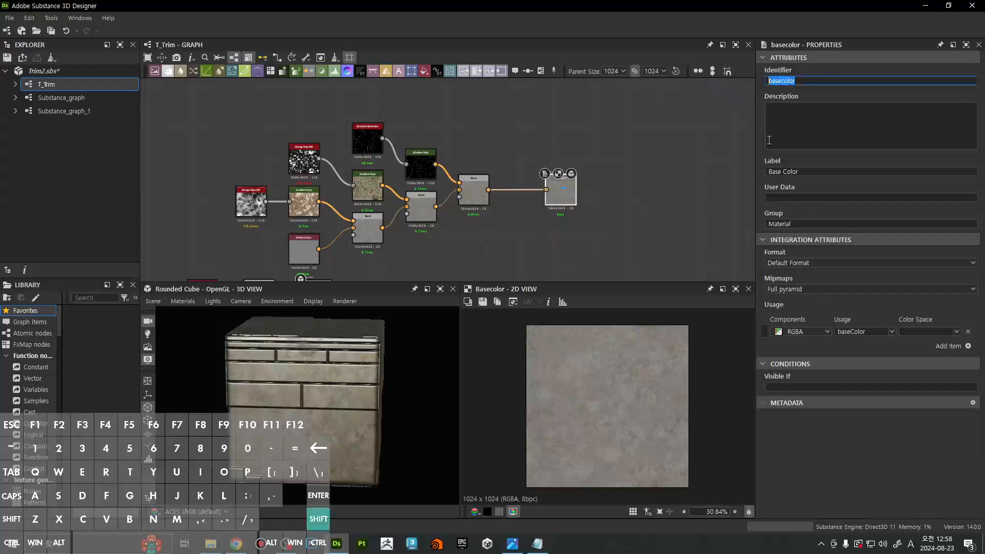
text(B)
key(Return)
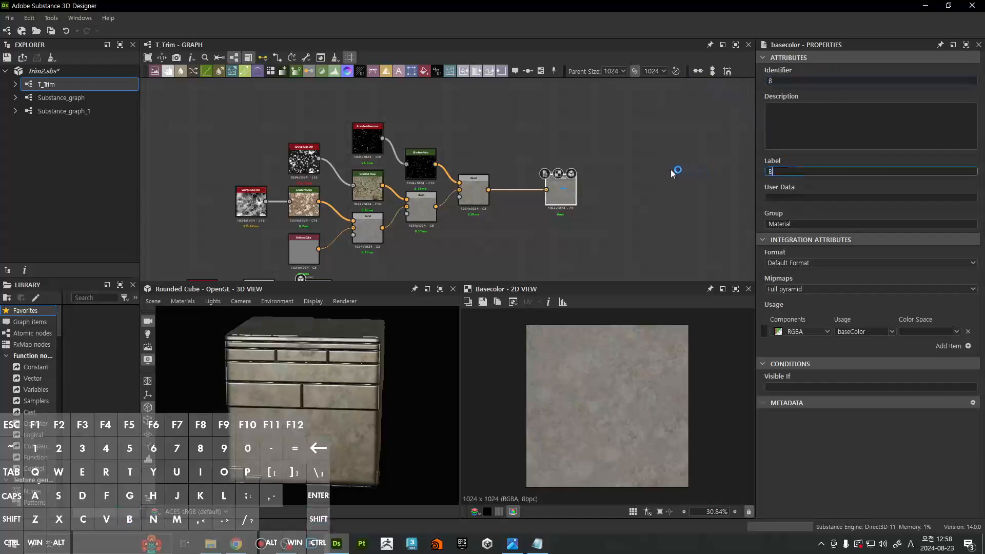
Move the edge and roughness mask node group with its outputs leftward, beneath the normal map branch
scroll(622, 156, down, 5)
middle_drag(617, 165, 618, 127)
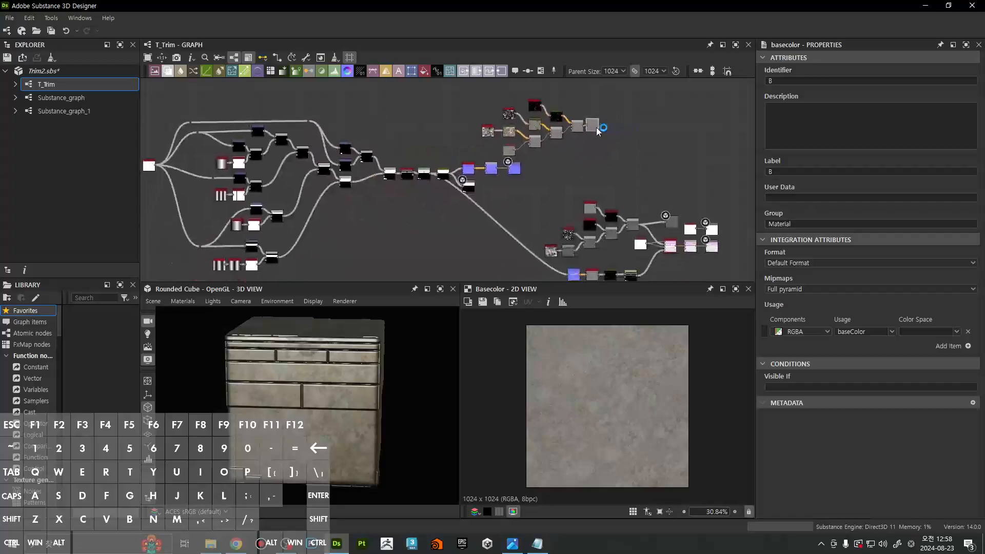
middle_drag(652, 158, 645, 127)
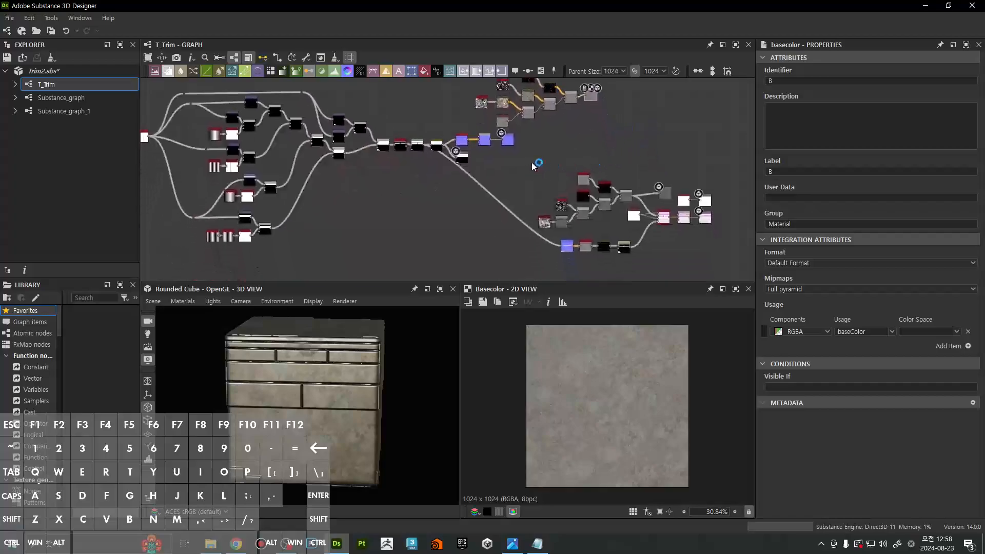
drag(530, 163, 741, 274)
right_click(598, 213)
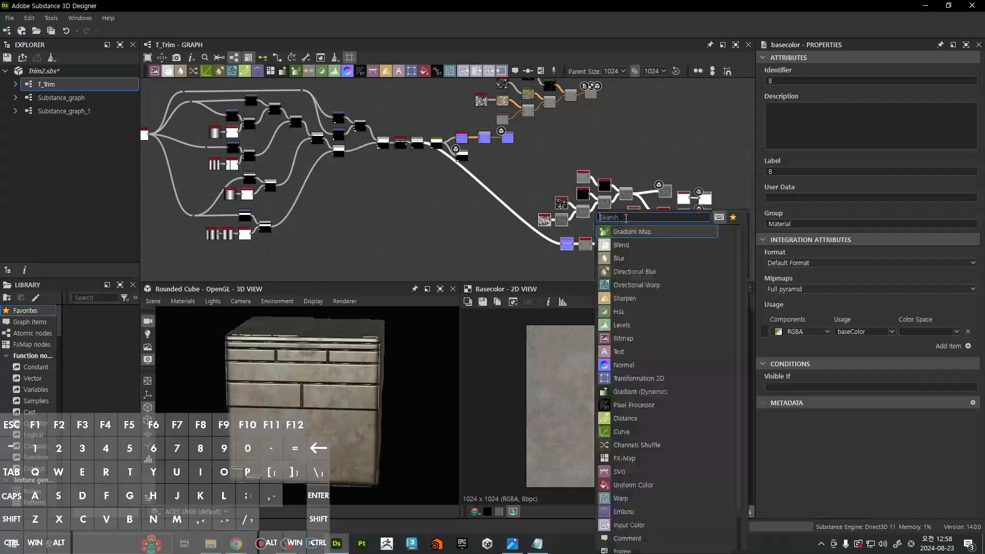
click(674, 165)
drag(510, 177, 744, 260)
drag(704, 217, 584, 215)
click(656, 206)
scroll(656, 206, down, 5)
scroll(504, 177, up, 4)
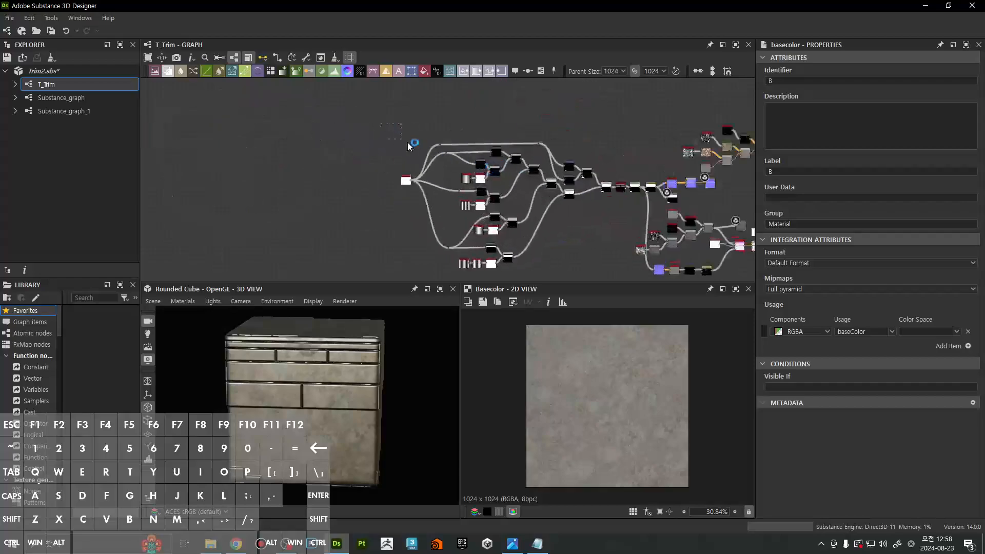
Shift the shape-building node group down and away so it sits centred between the normal and mask branches
drag(380, 123, 607, 272)
ctrl+drag(611, 154, 603, 212)
click(593, 238)
middle_drag(598, 234, 502, 214)
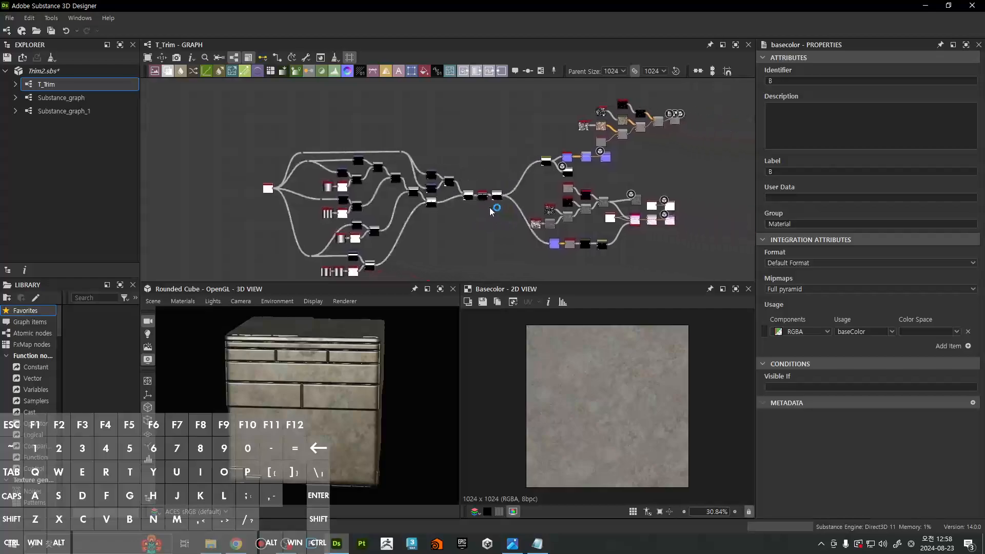
middle_drag(448, 180, 428, 173)
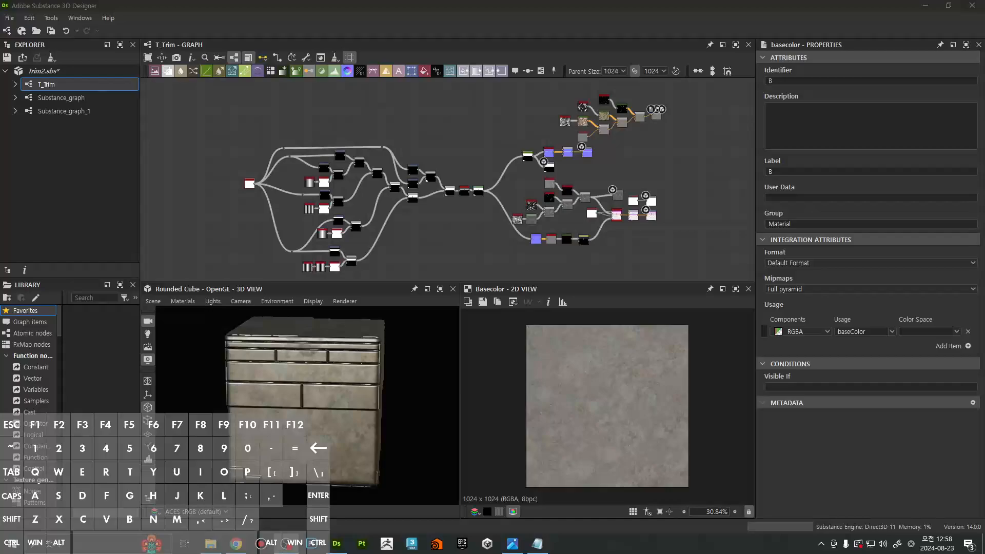
Save the Trim2.sbs package and open the output export for the T_Trim graph
click(42, 71)
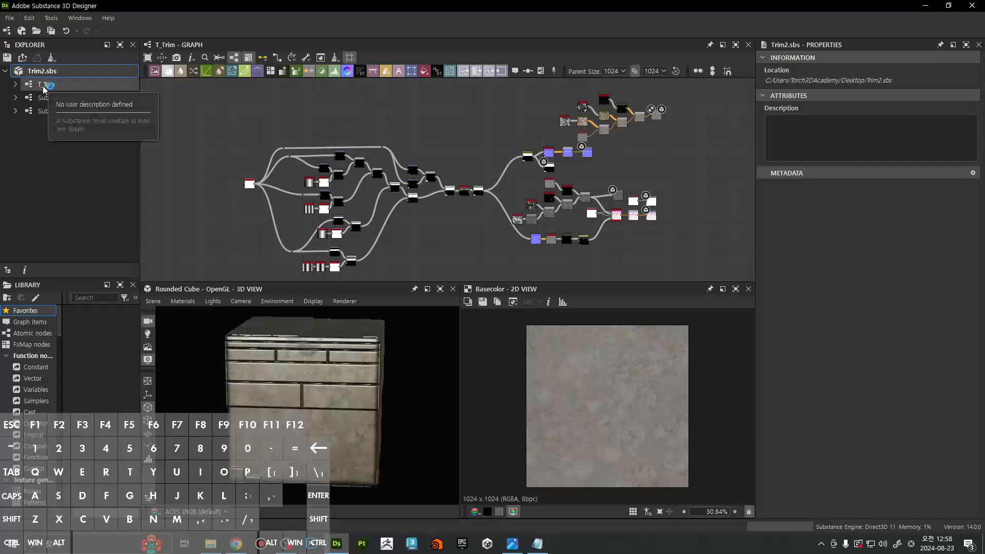
click(56, 87)
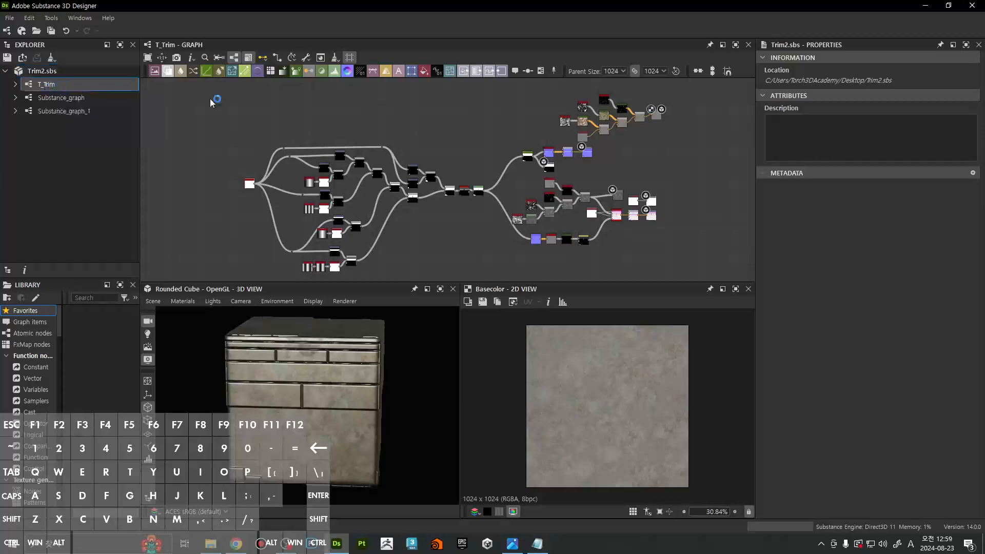
right_click(49, 87)
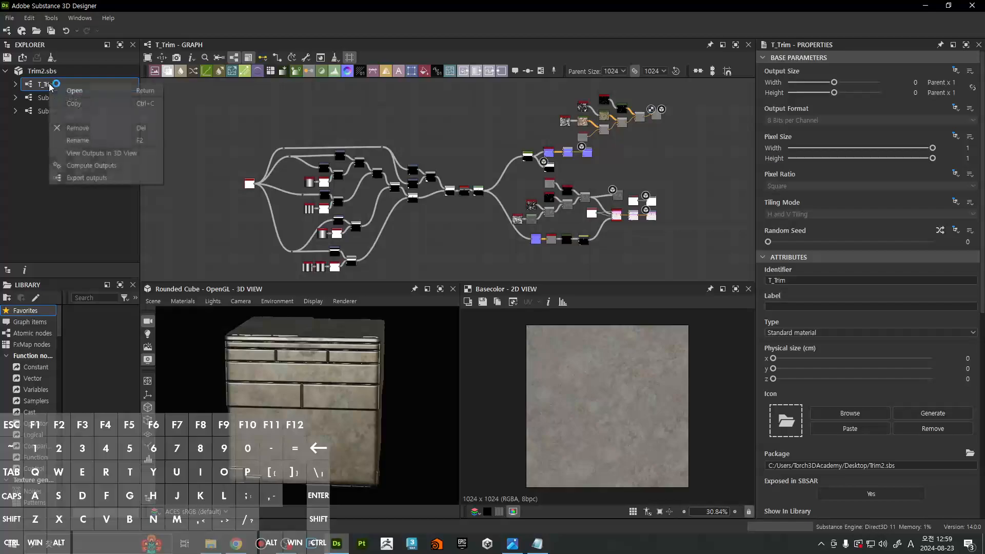
click(96, 177)
Exclude the roughness, metallic and height outputs from the export and move the dialog clear of the graph
click(369, 235)
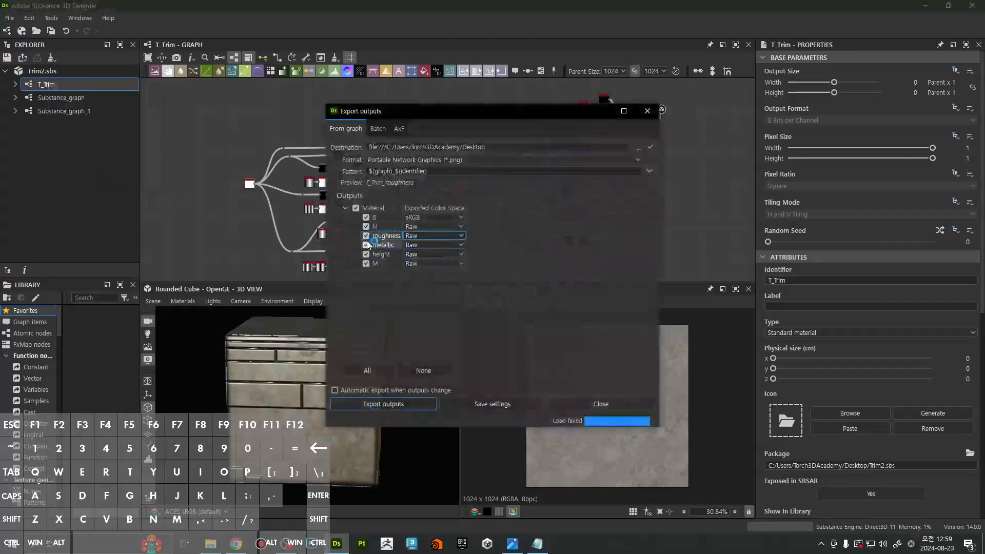
click(366, 236)
click(366, 245)
click(365, 255)
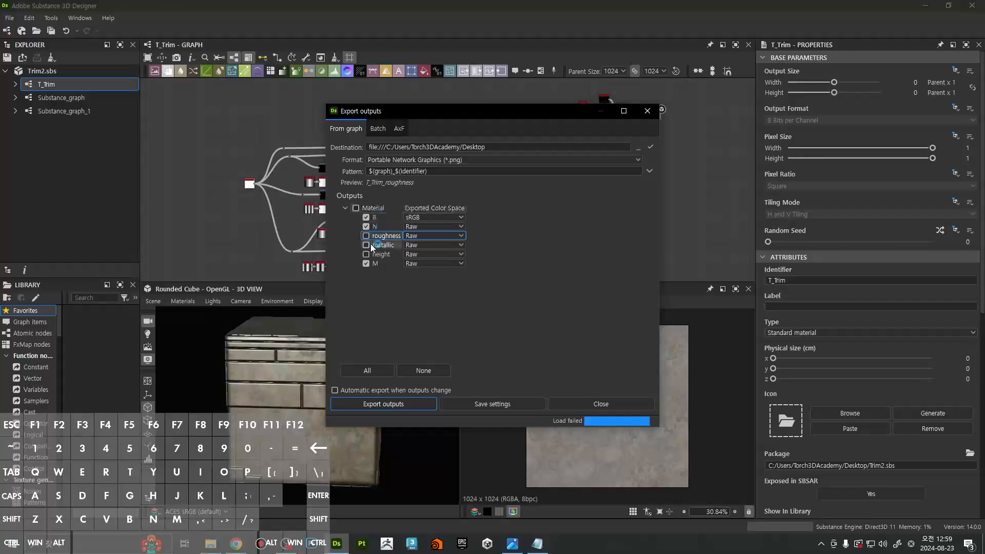
drag(451, 111, 758, 105)
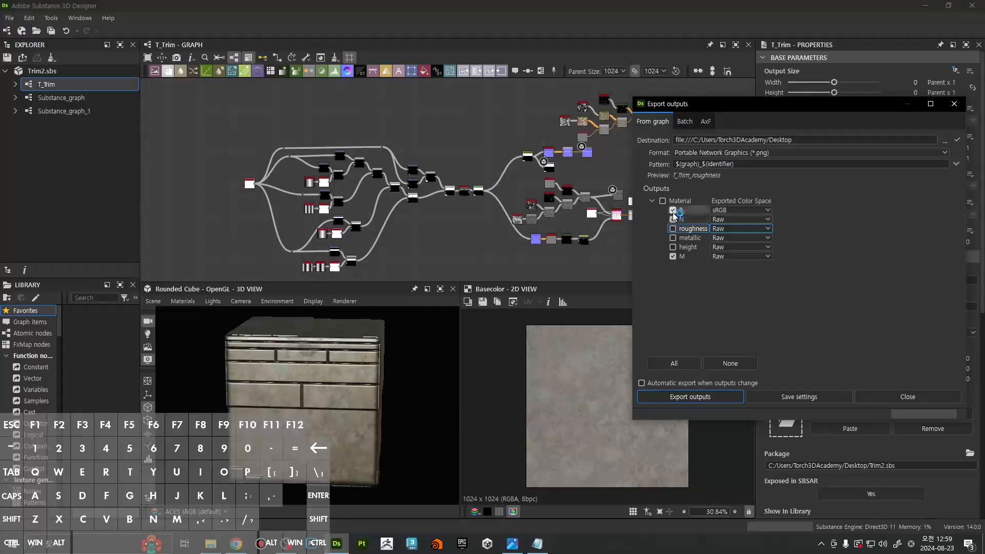
Export the B, N and M outputs as PNG files to the Desktop and close the export dialog
click(691, 238)
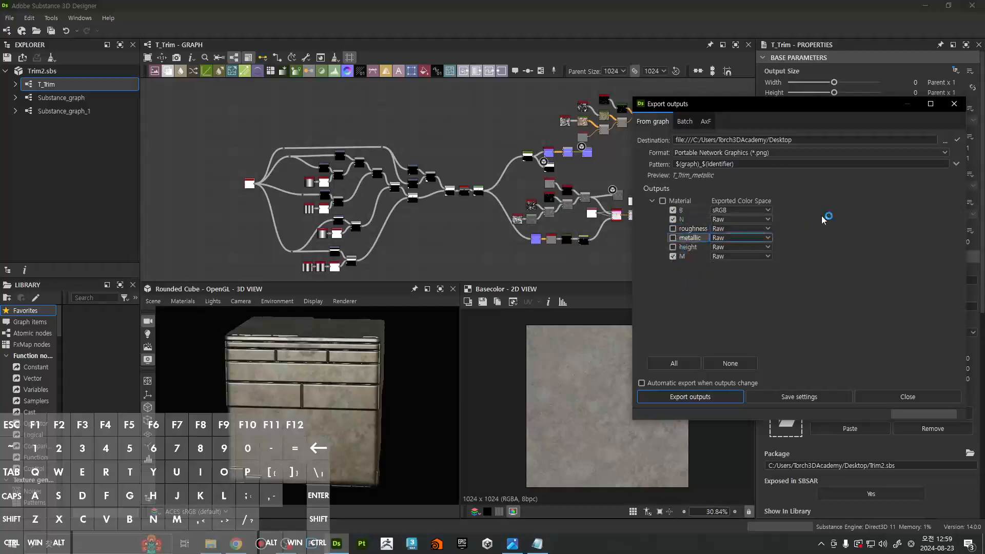
click(720, 400)
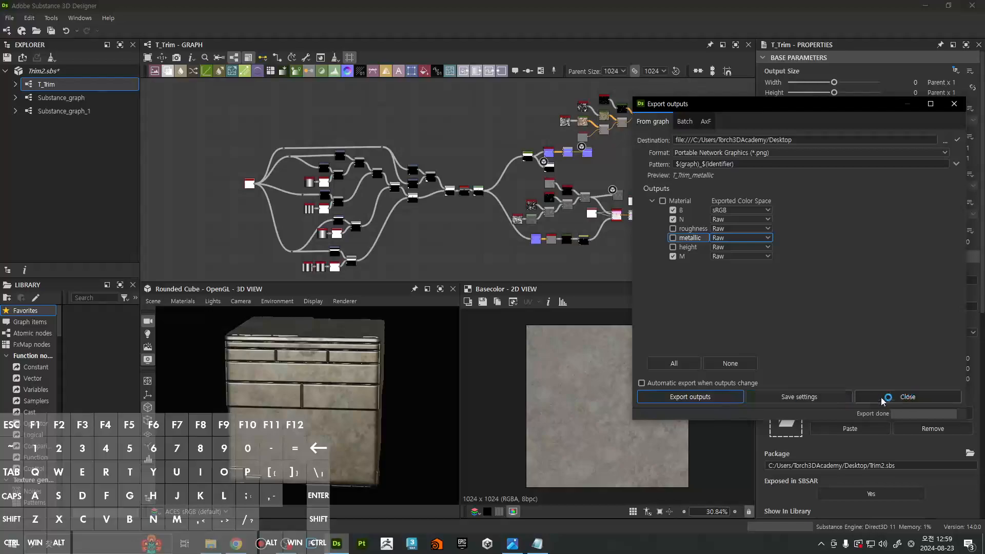
click(688, 247)
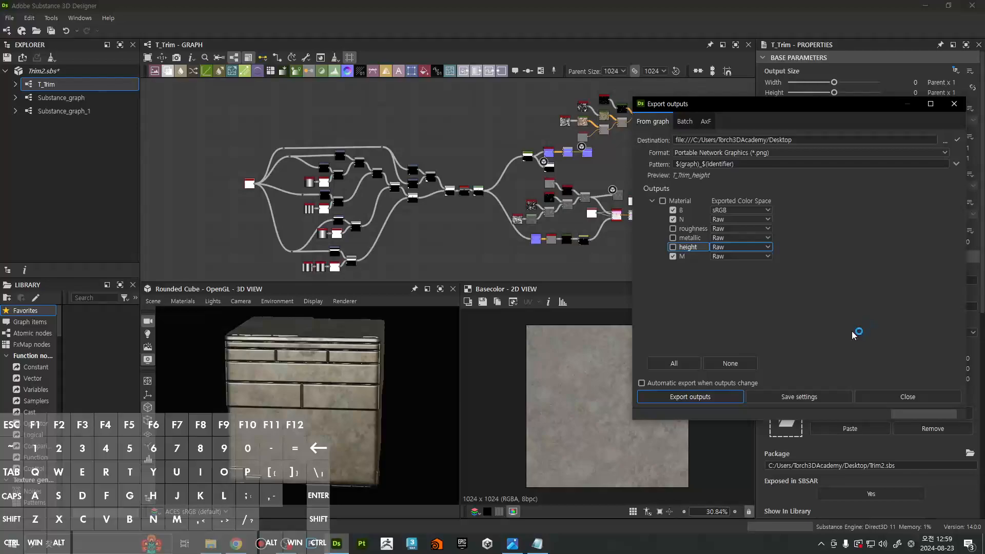
click(945, 142)
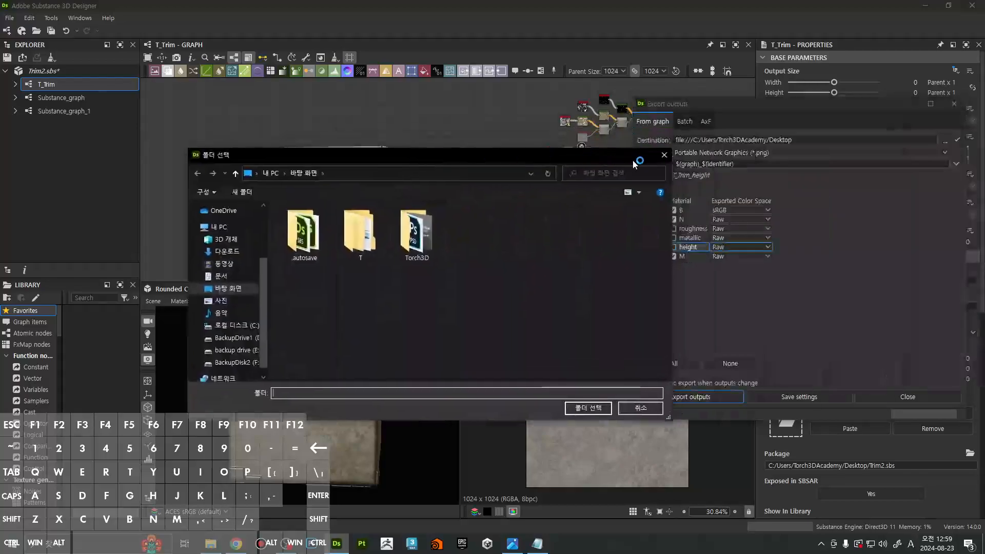
click(665, 156)
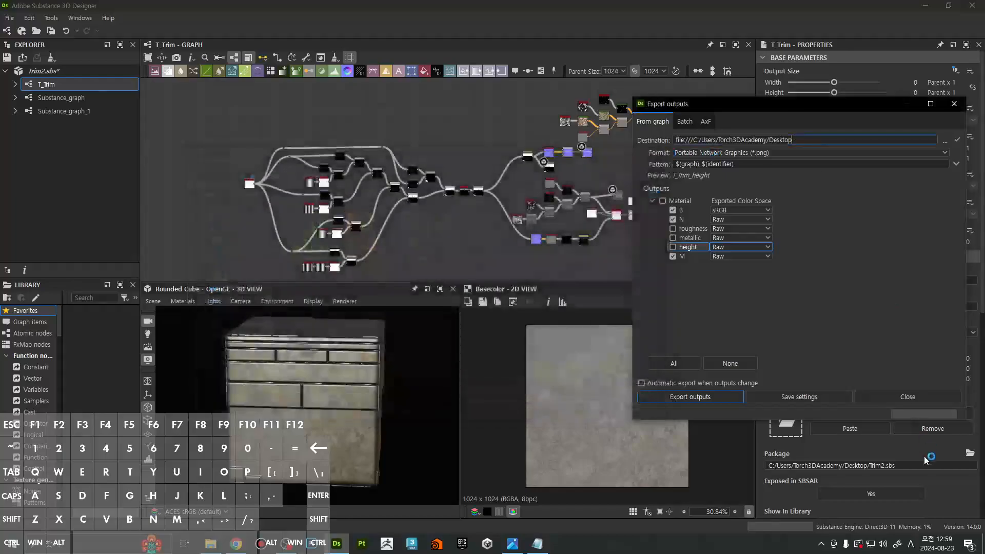
click(908, 396)
Examine the exported T_Trim_B, T_Trim_M and T_Trim_N textures from the Desktop folder in the image viewer
click(210, 543)
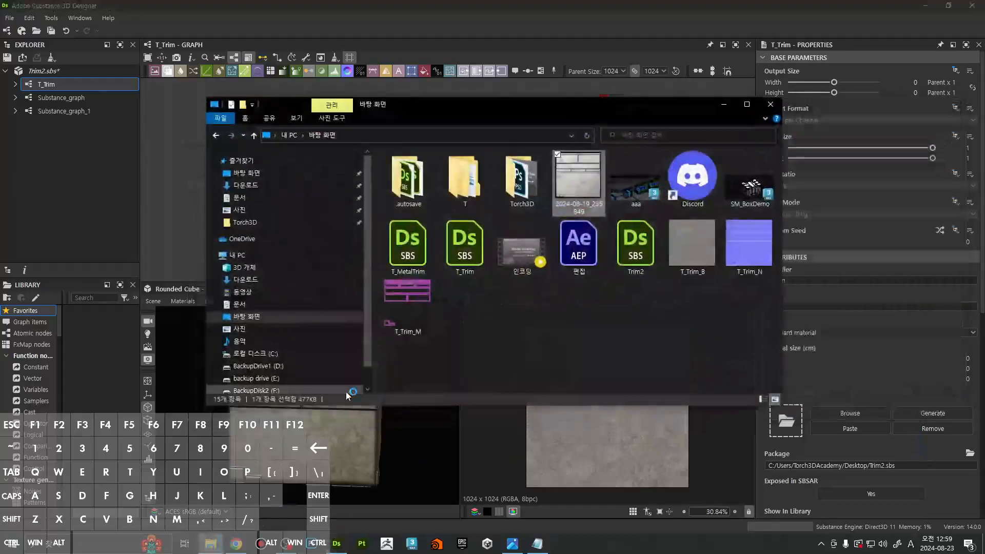
double_click(692, 252)
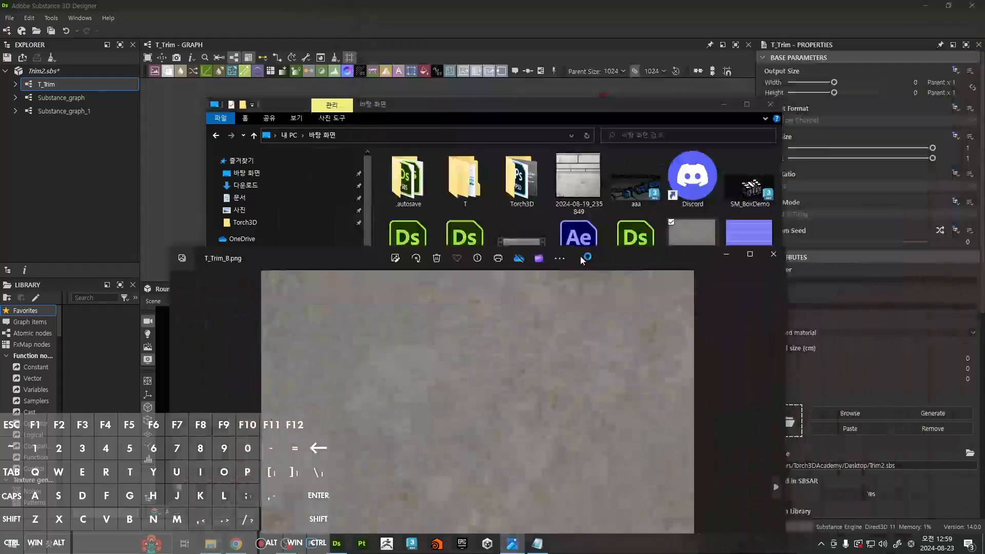
key(Right)
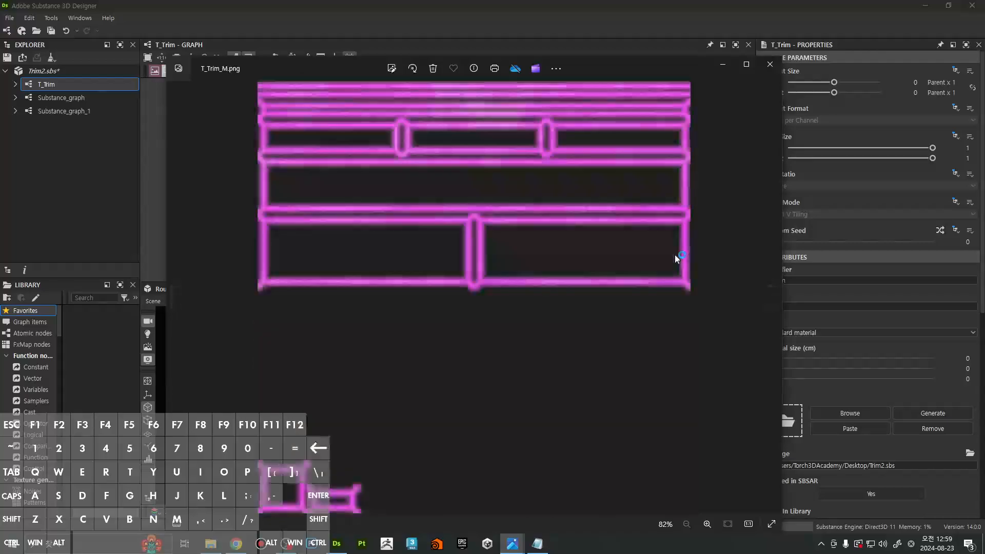
key(Right)
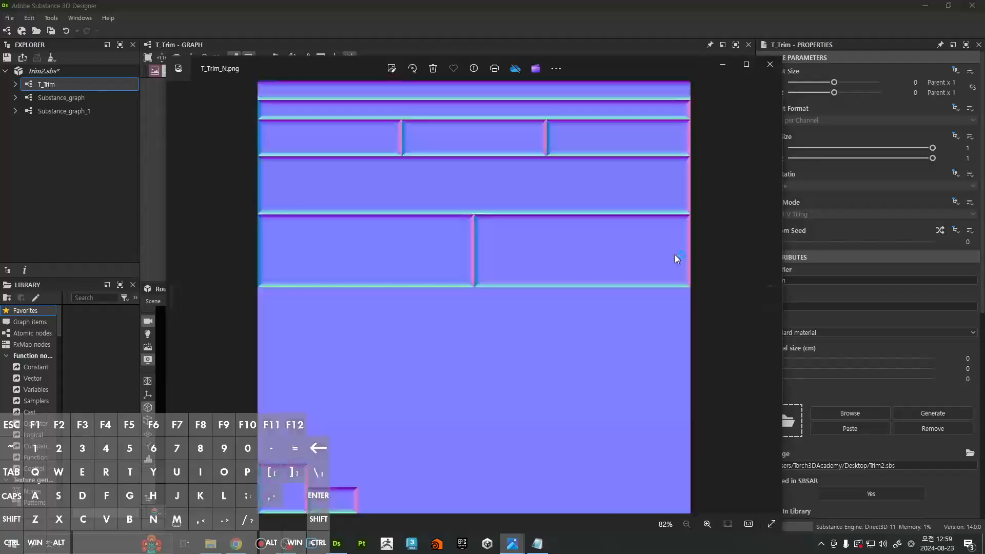
click(769, 63)
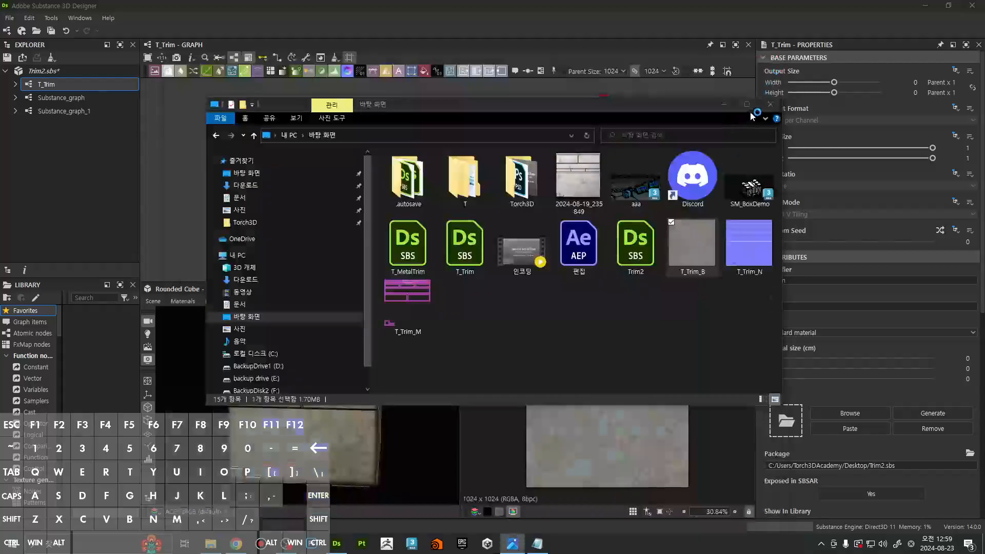
click(774, 113)
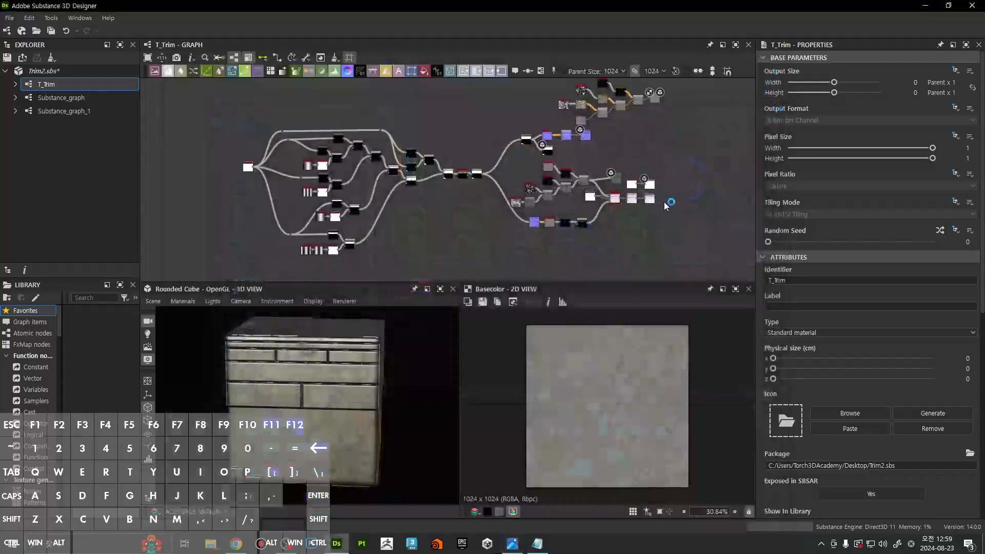
Save the Trim2.sbs package with the finished T_Trim graph
middle_drag(661, 201, 645, 209)
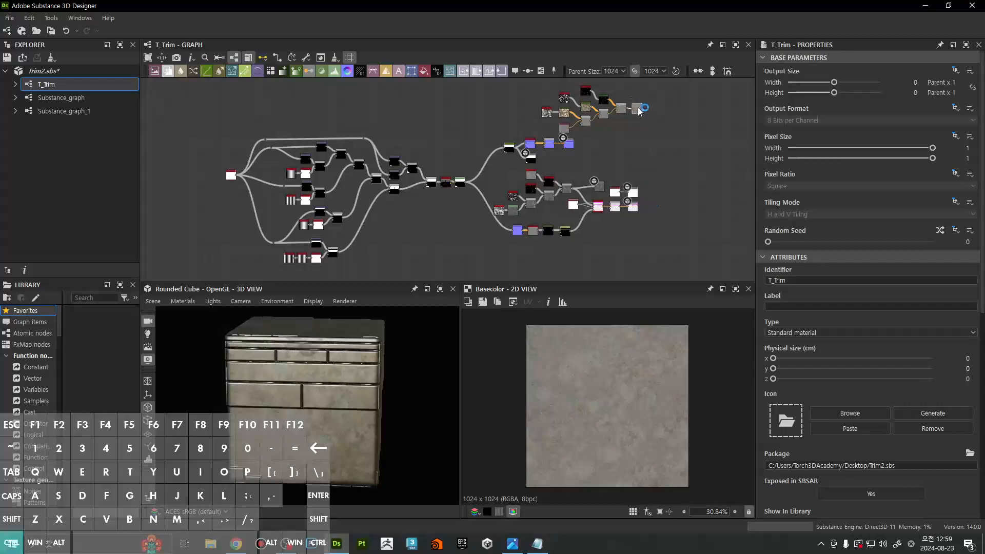
key(ctrl+s)
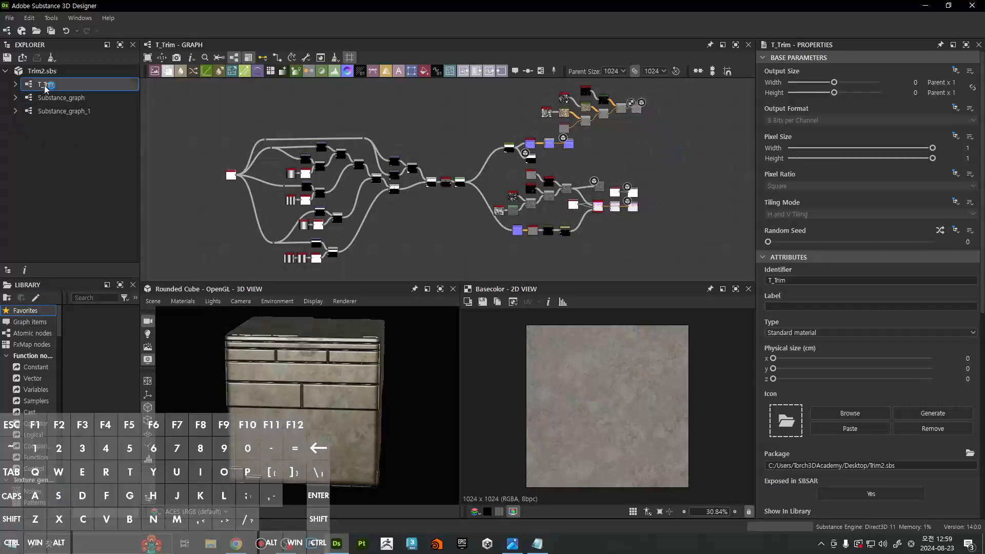